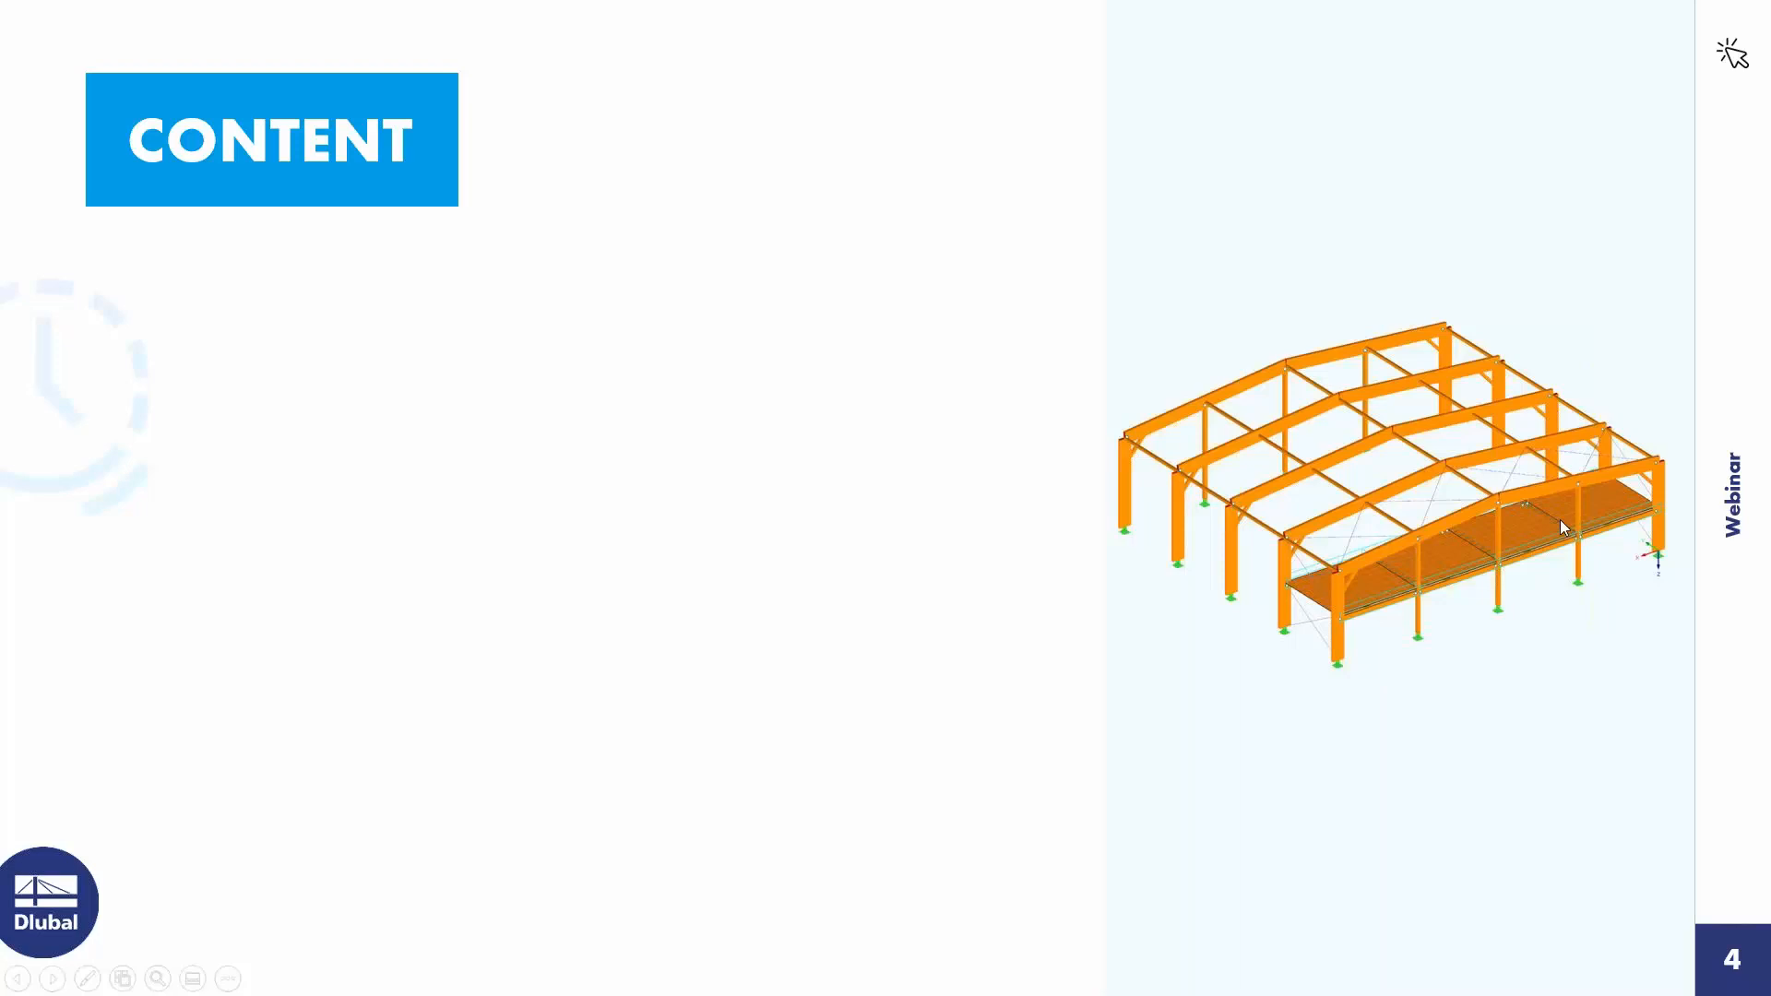
click(1557, 518)
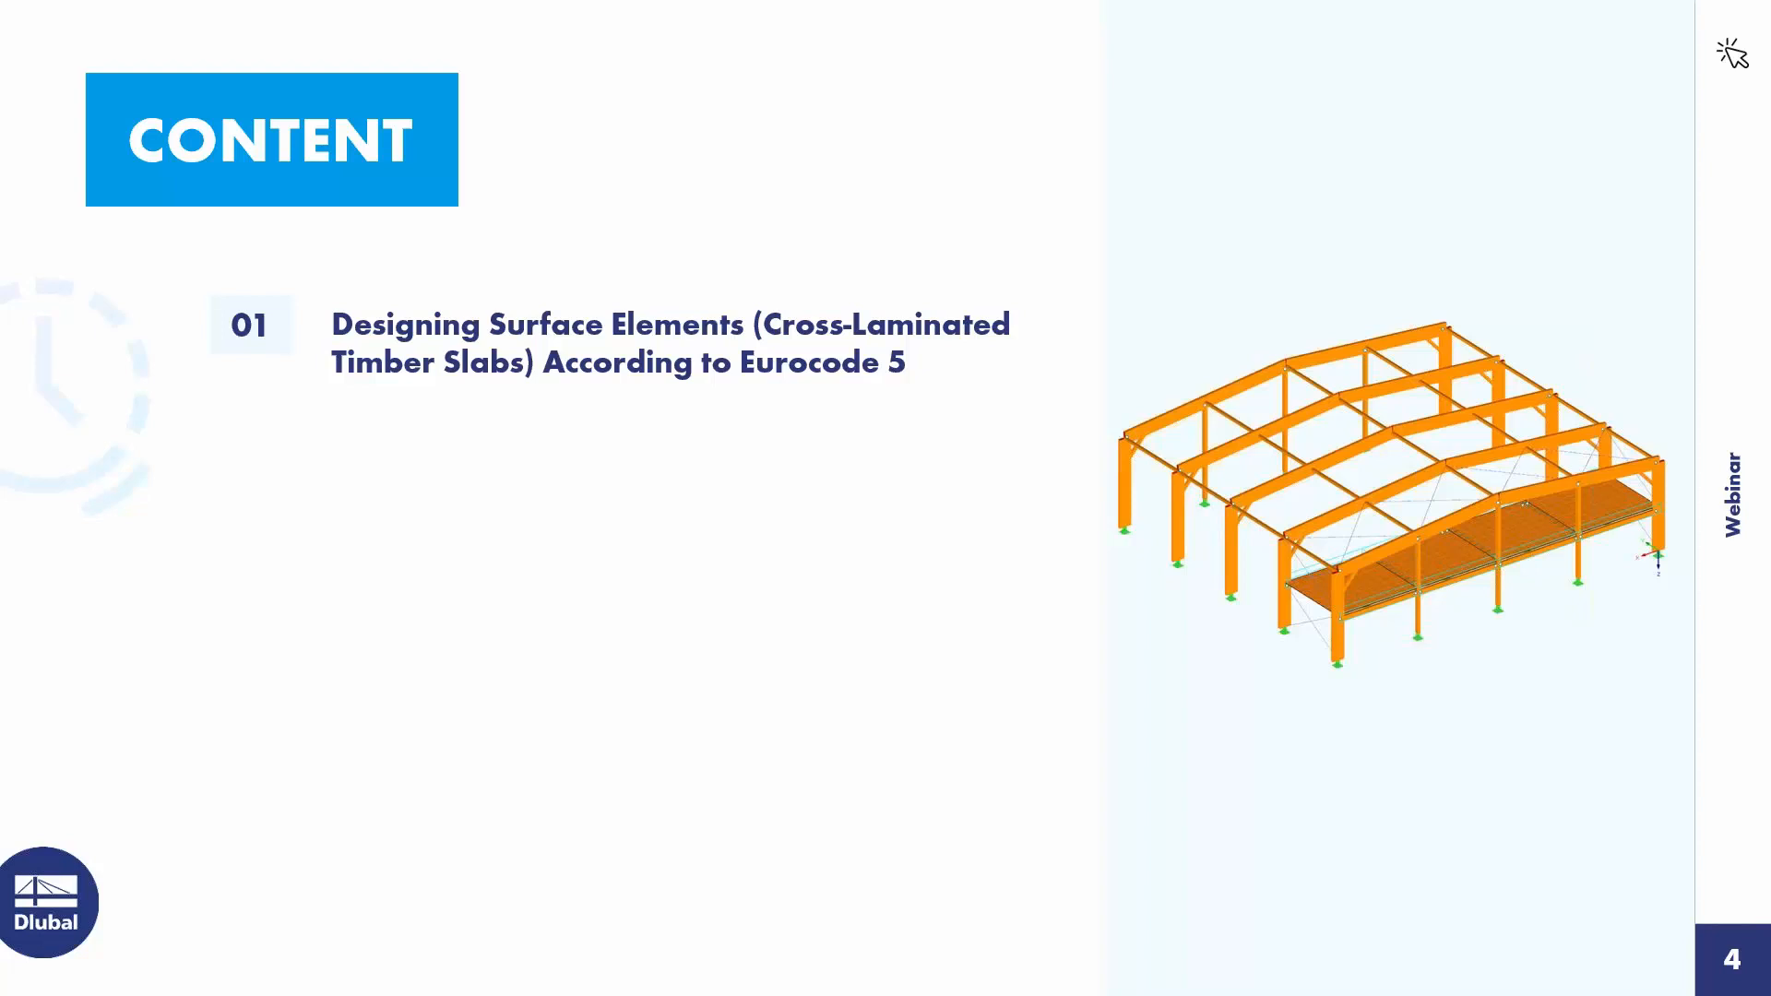
key(Right)
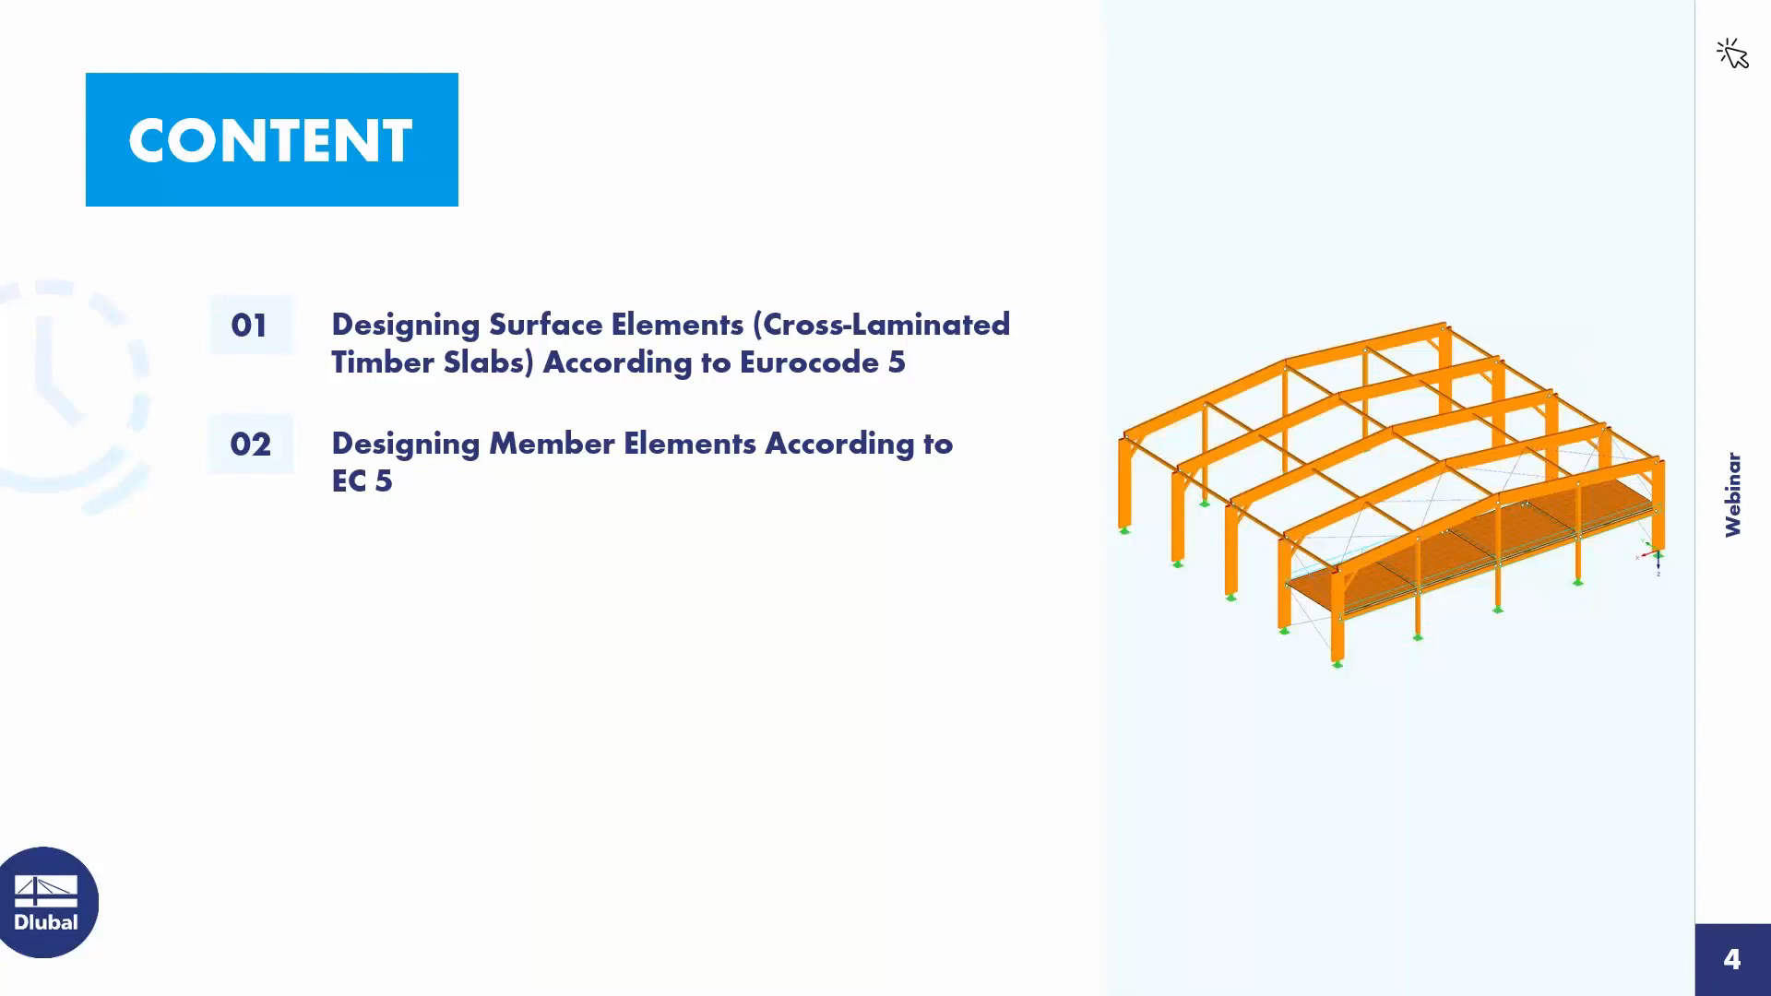
key(Right)
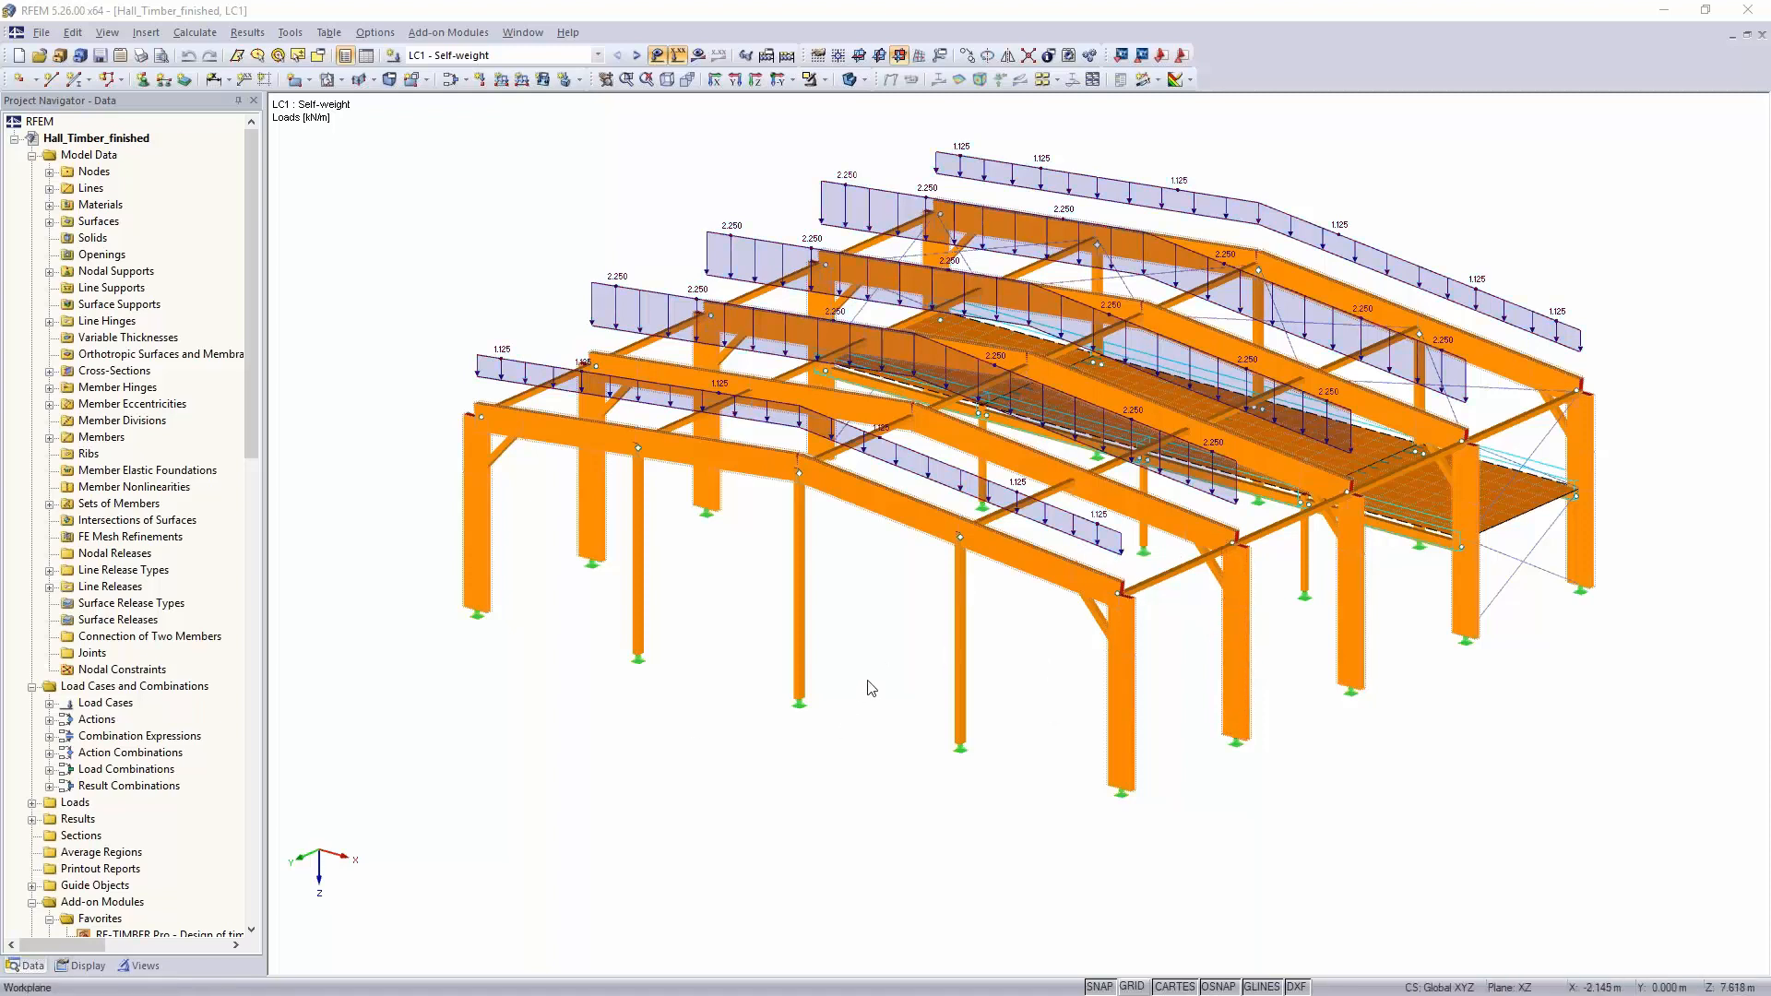
Step: Examine the timber hall model from several sides and read through its load cases and load combinations
ctrl+middle_drag(838, 696, 1438, 737)
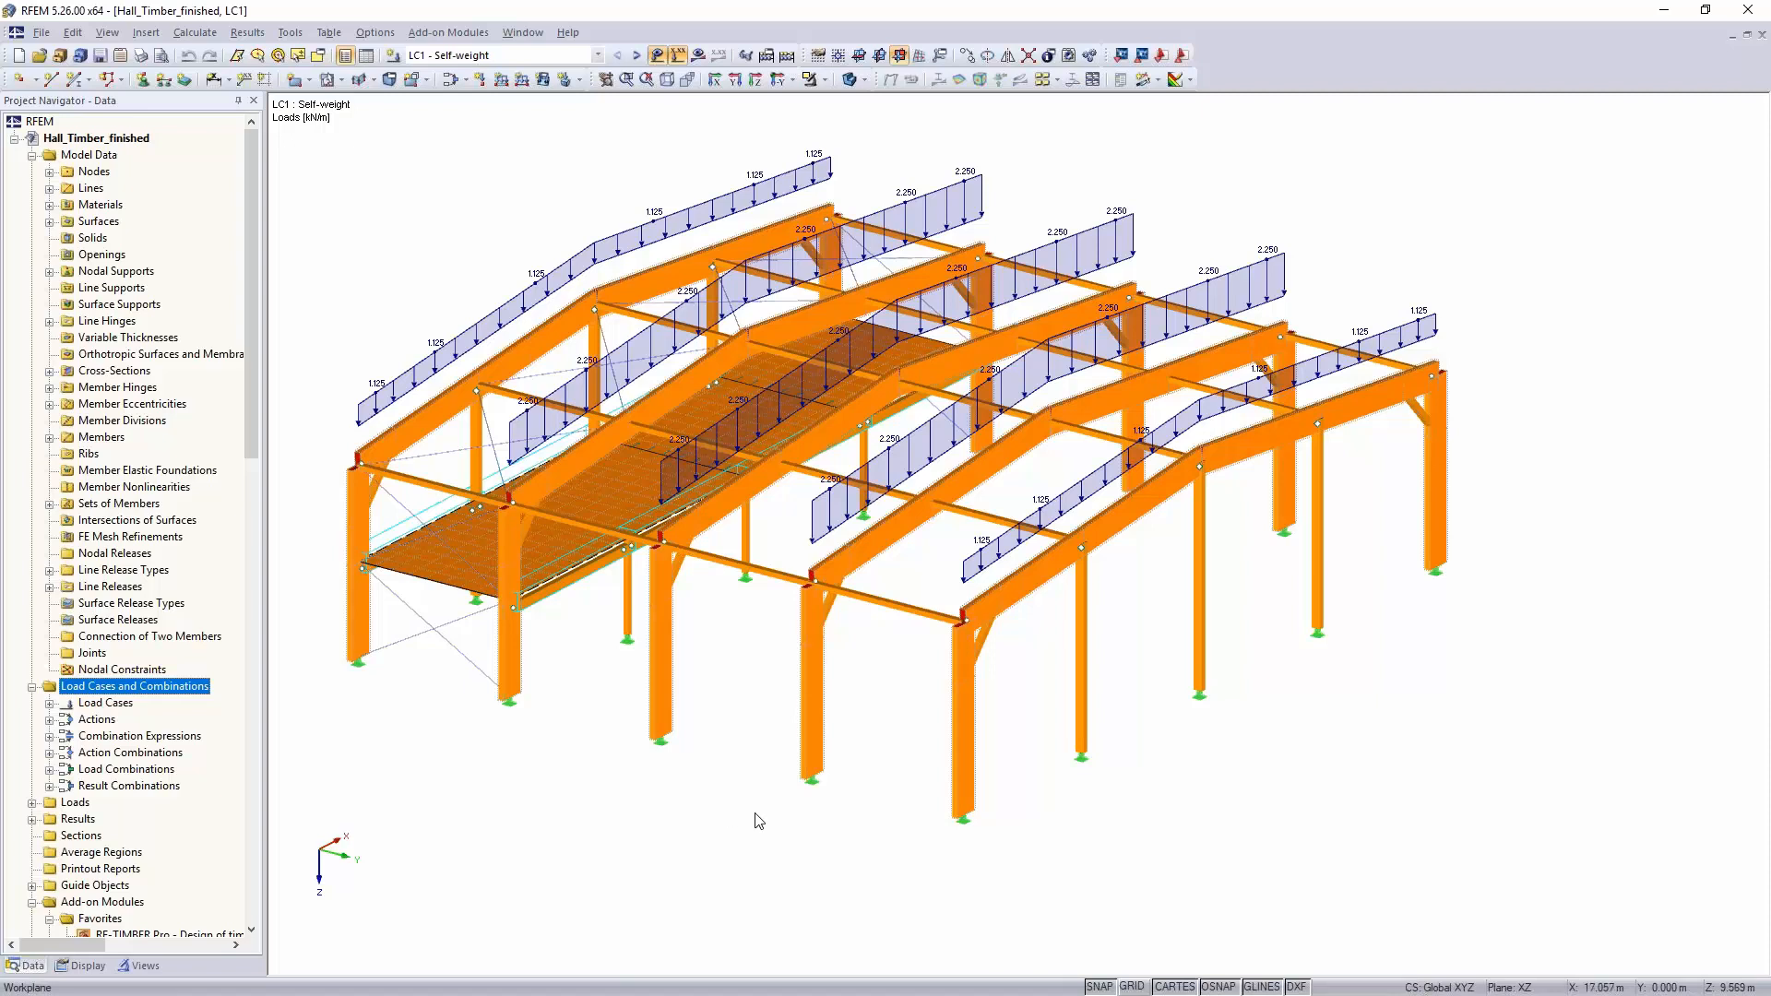
middle_drag(728, 729, 632, 818)
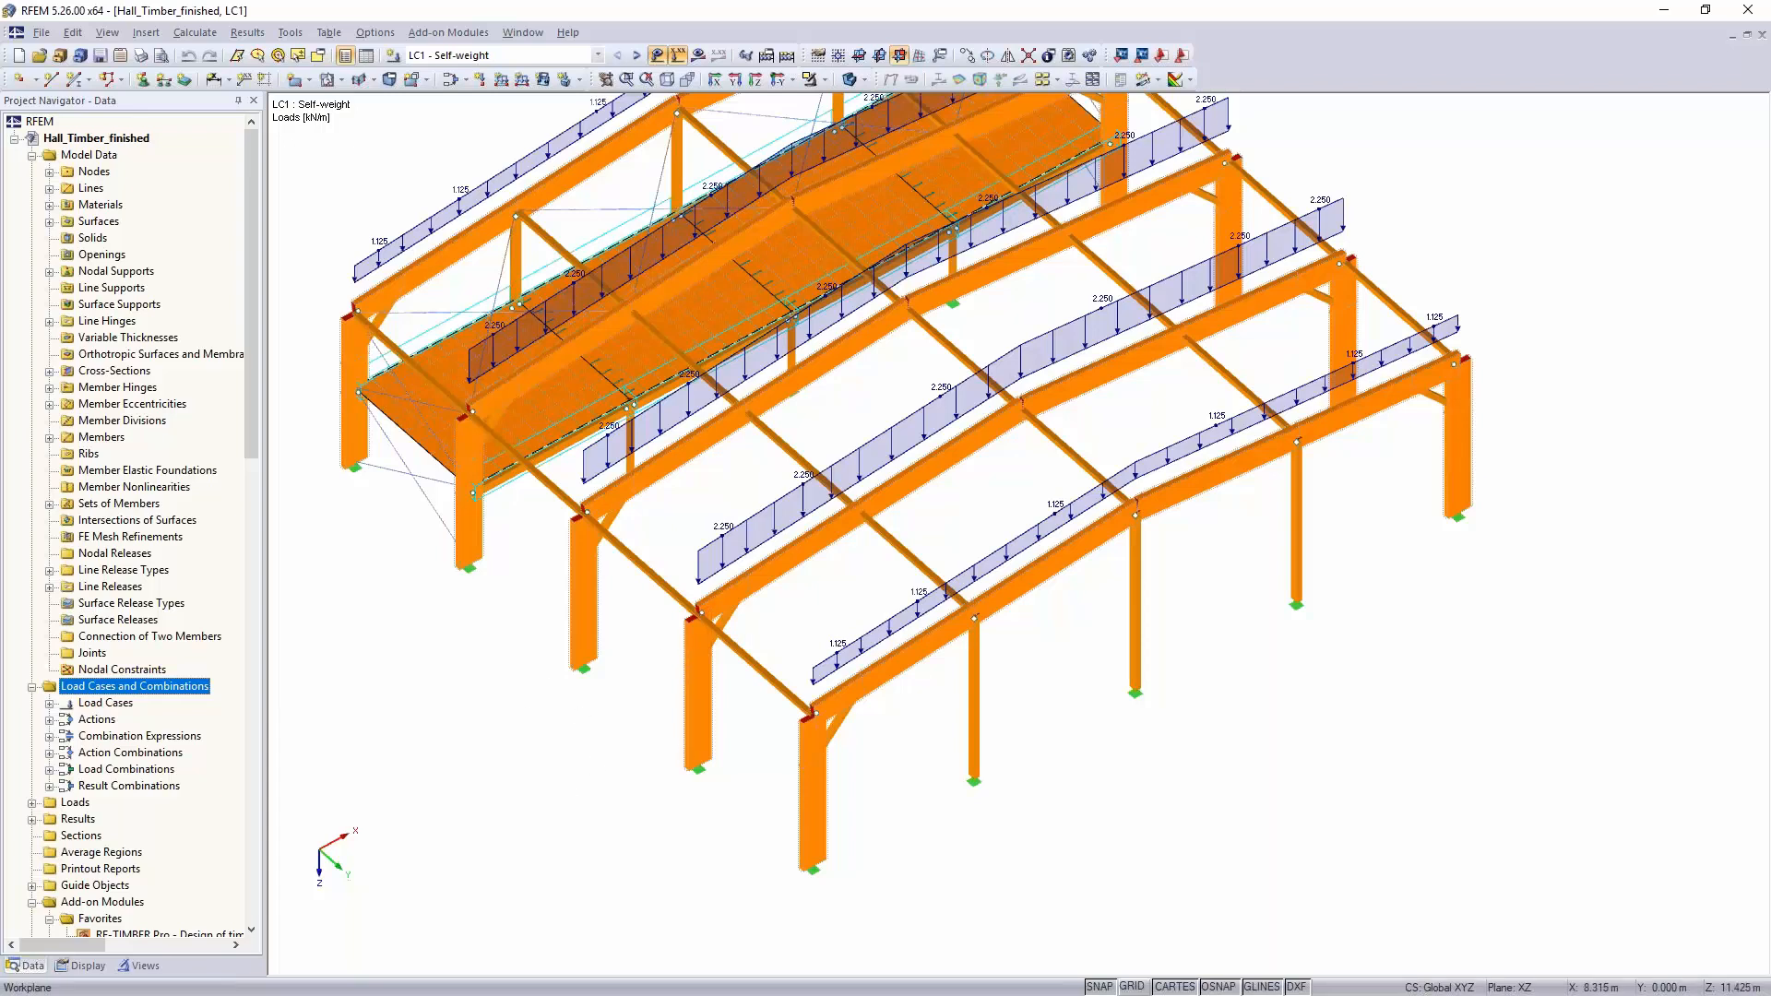
ctrl+middle_drag(632, 688, 617, 645)
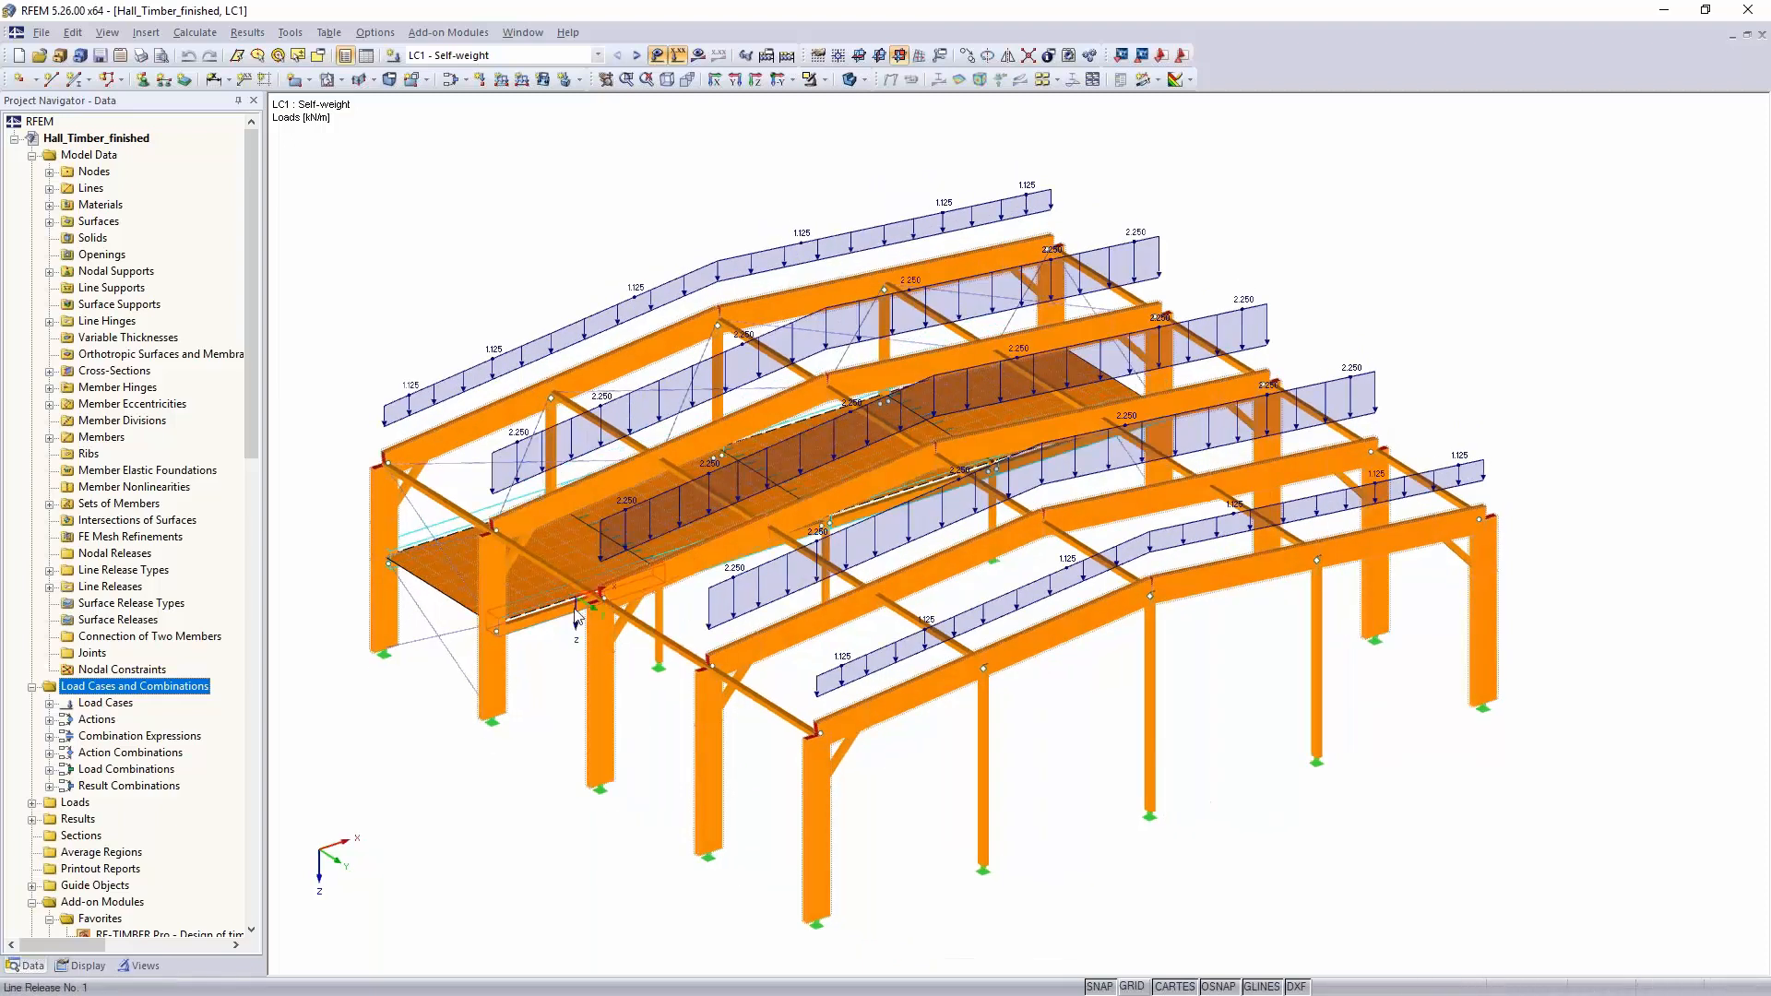
middle_drag(569, 738, 528, 501)
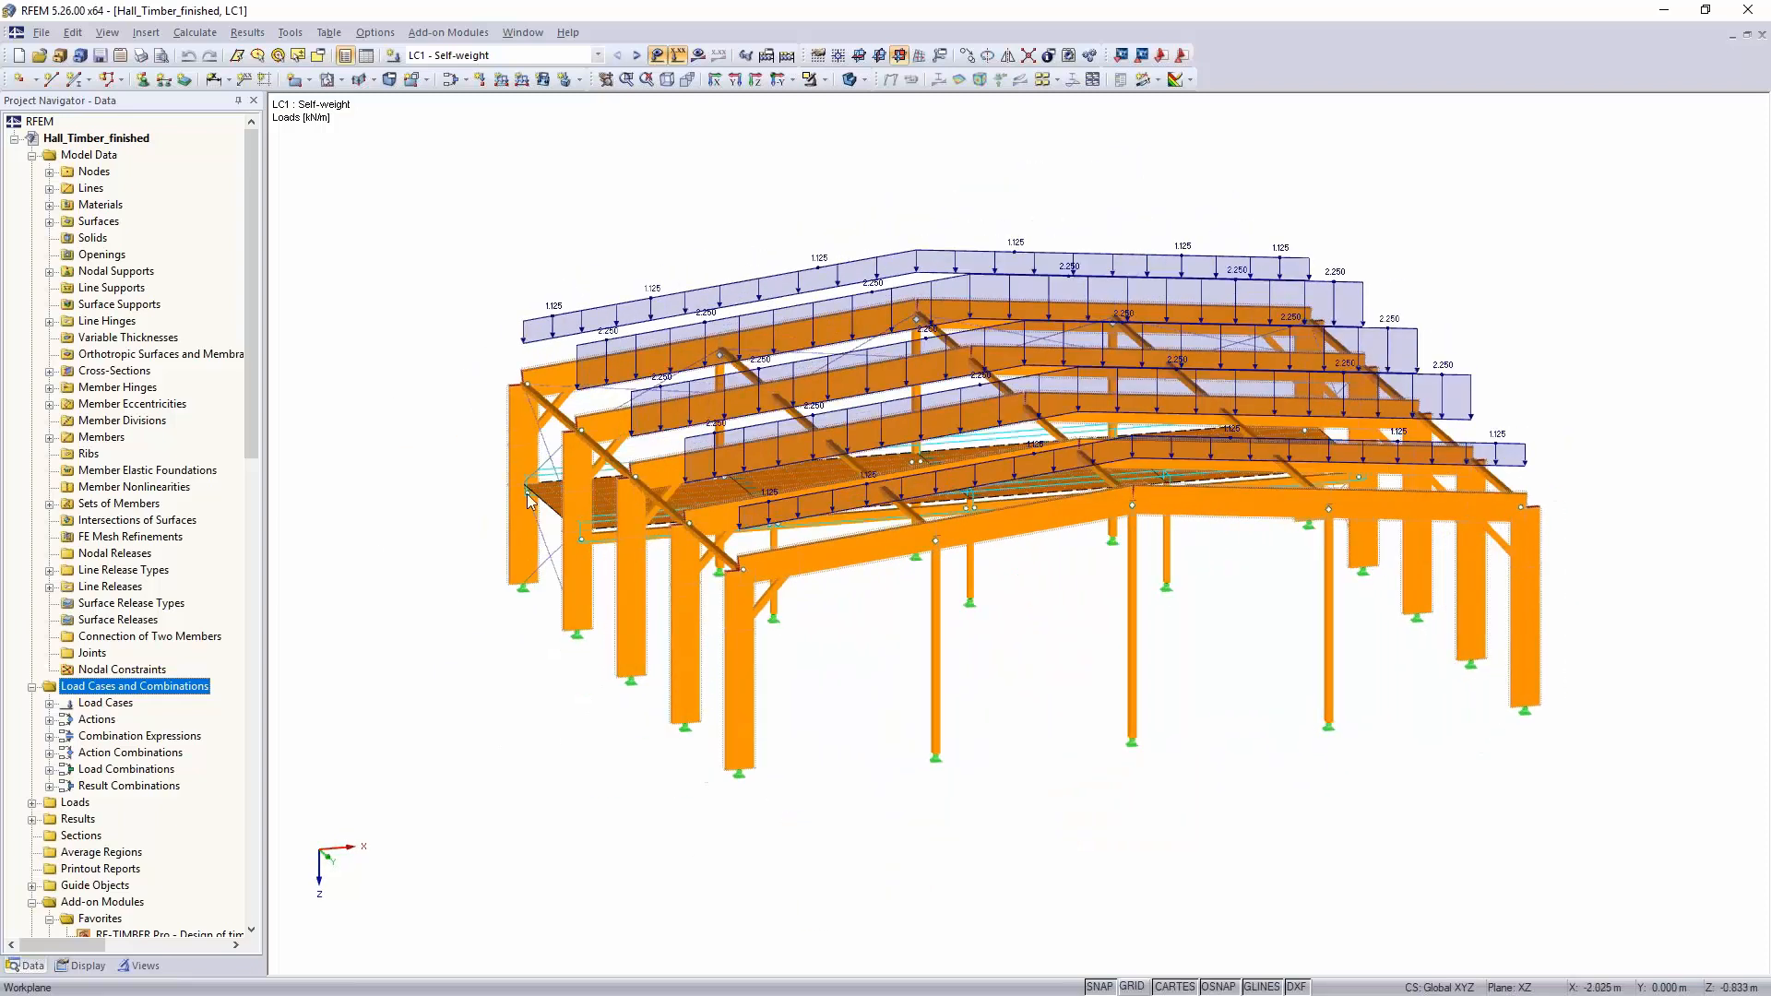
click(468, 56)
scroll(461, 185, down, 7)
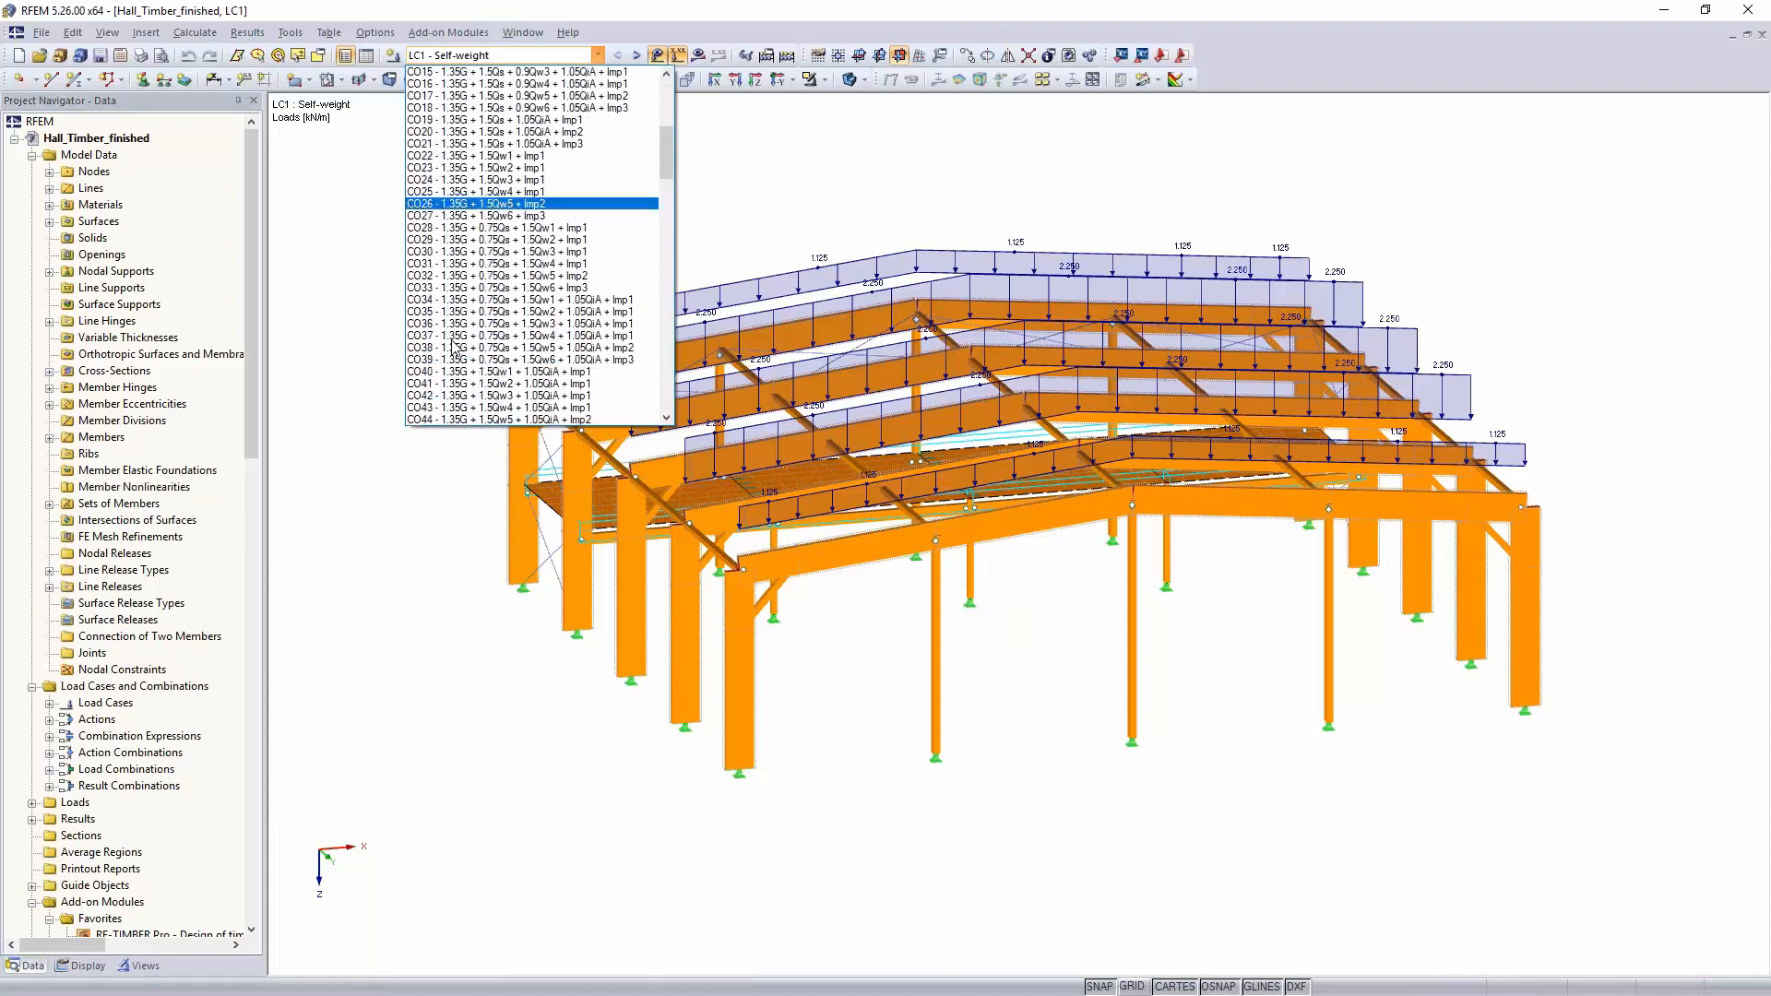
scroll(452, 344, down, 9)
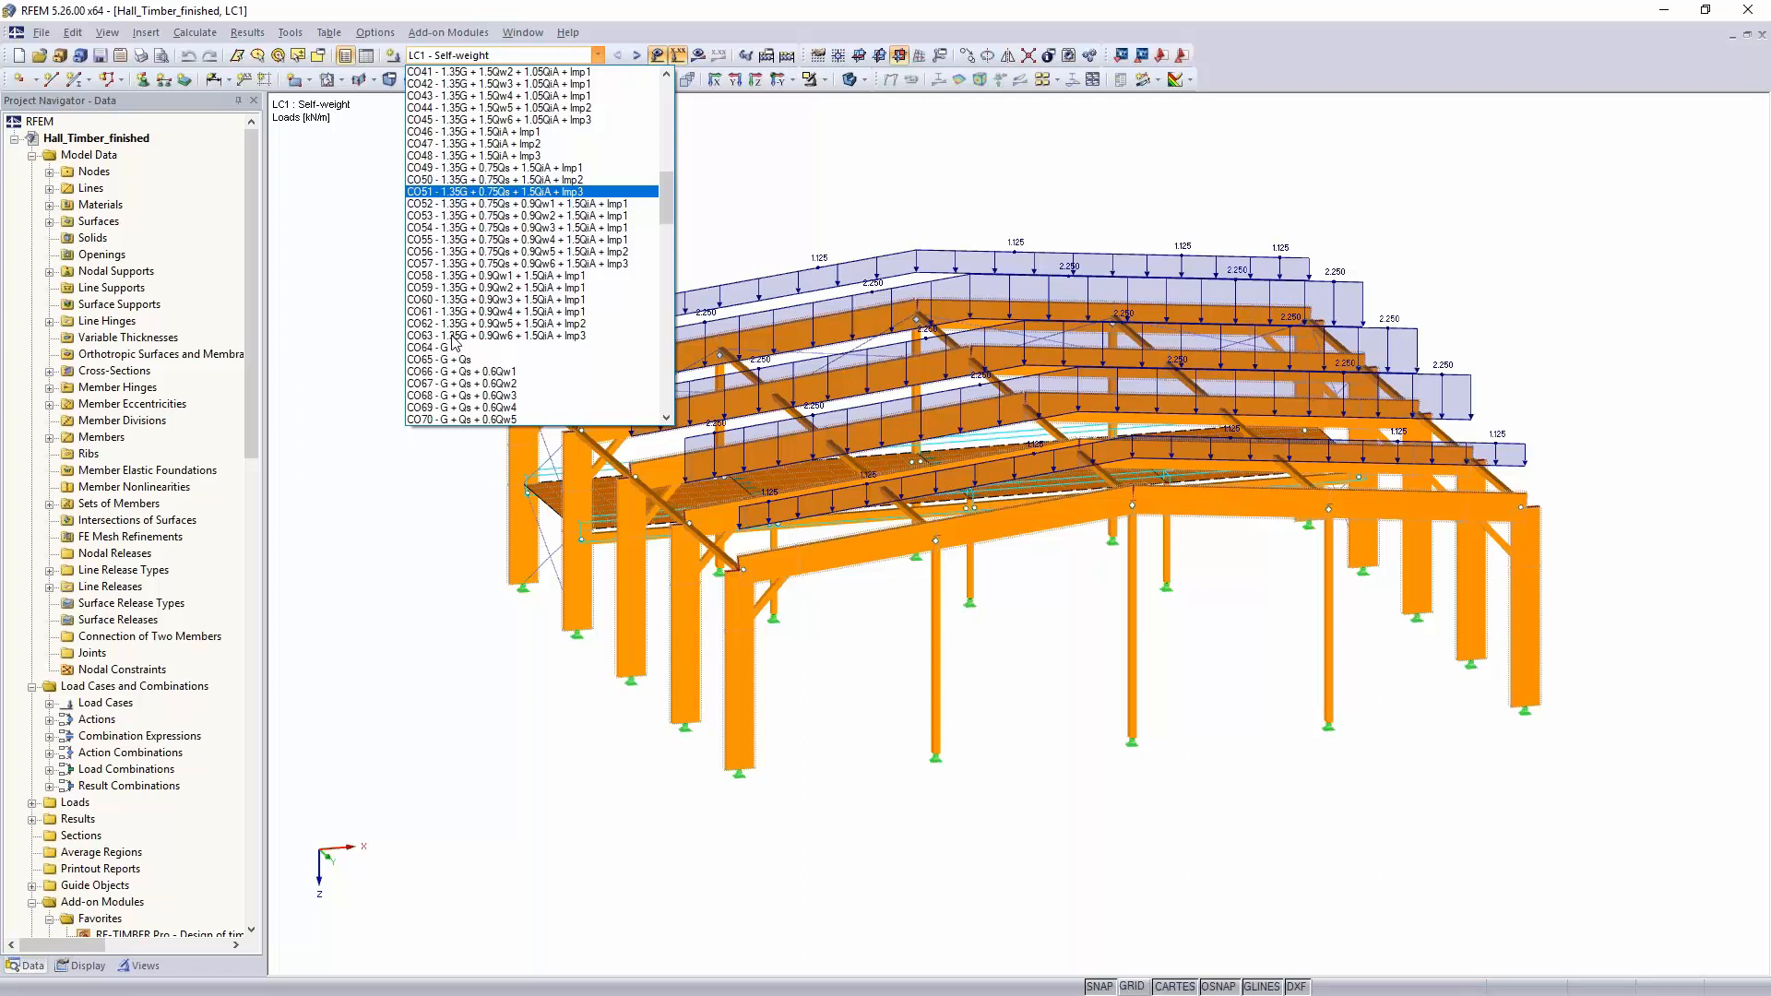
scroll(452, 344, down, 9)
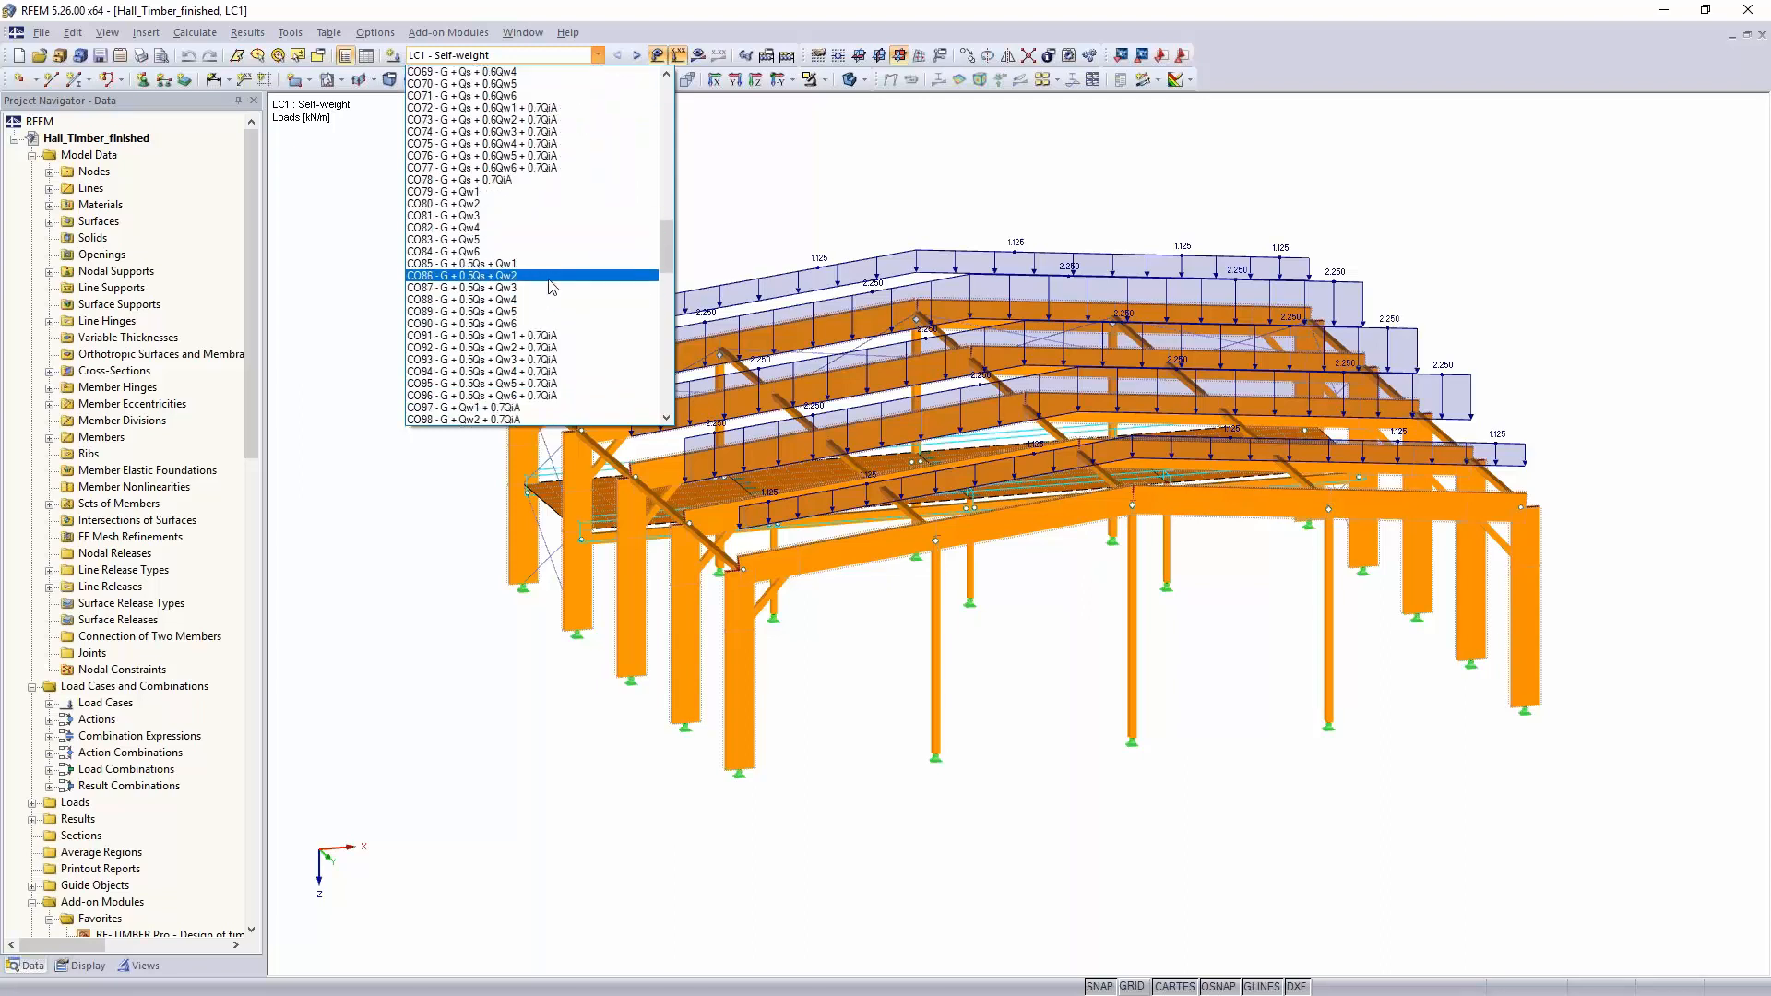
scroll(452, 346, down, 9)
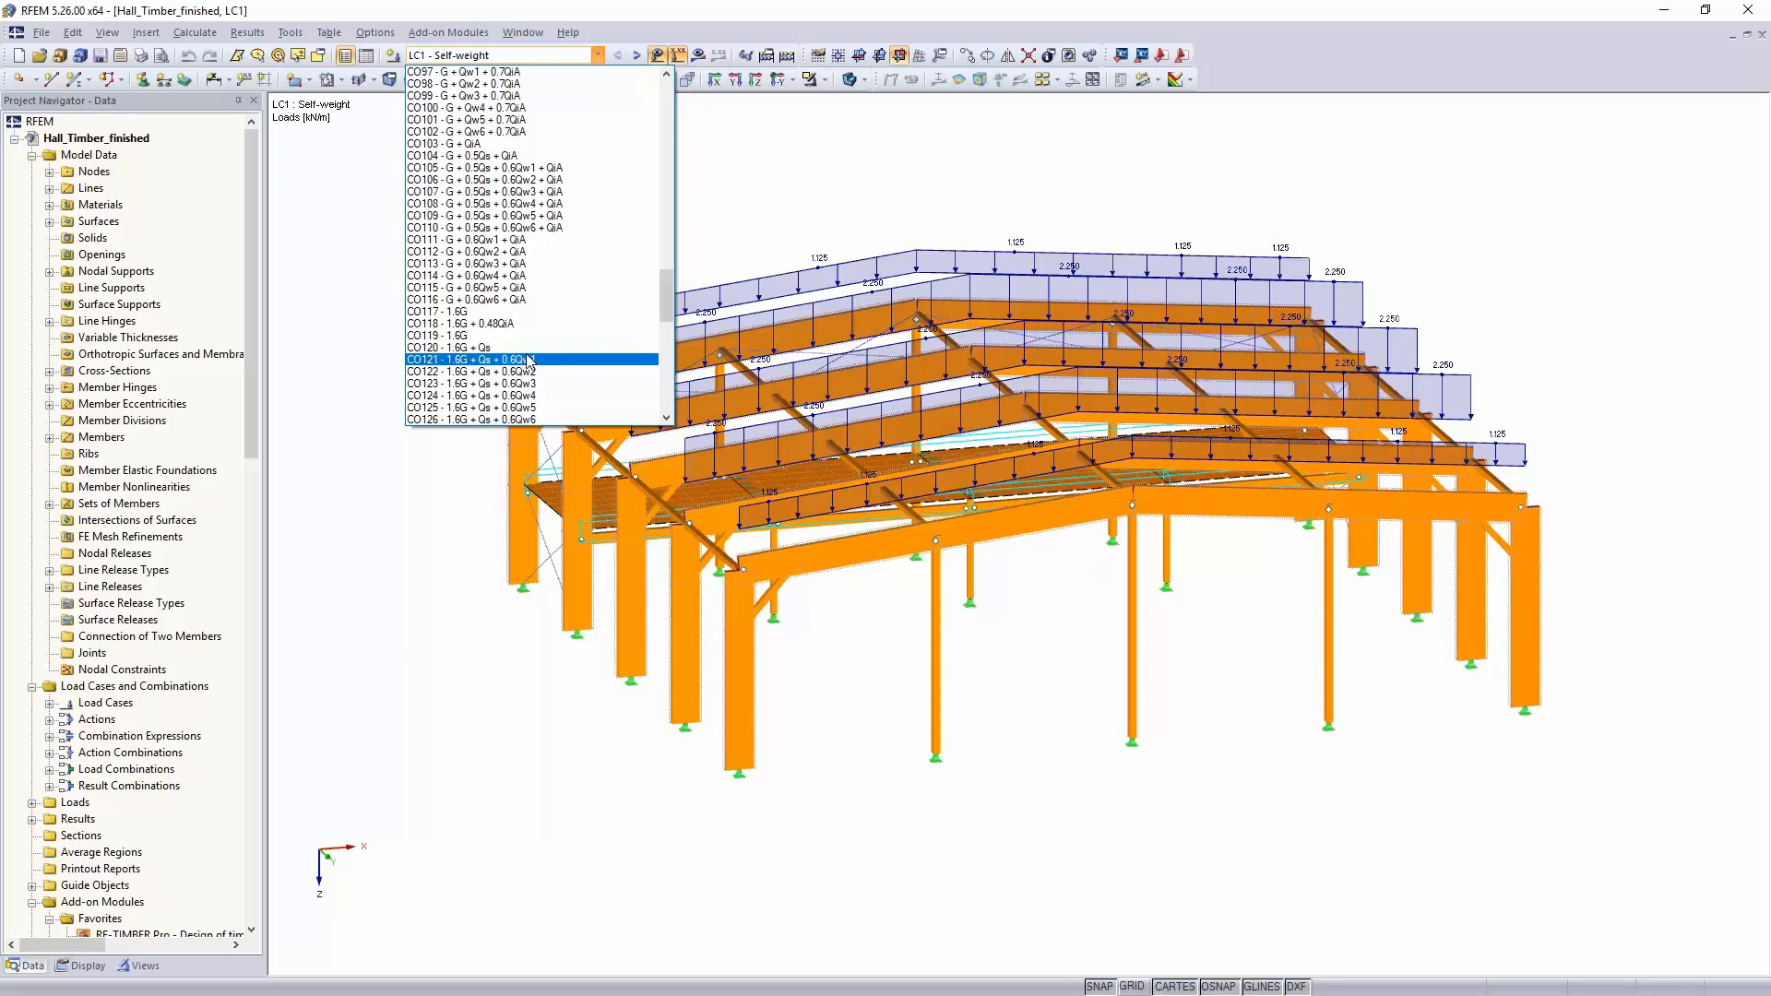
click(851, 185)
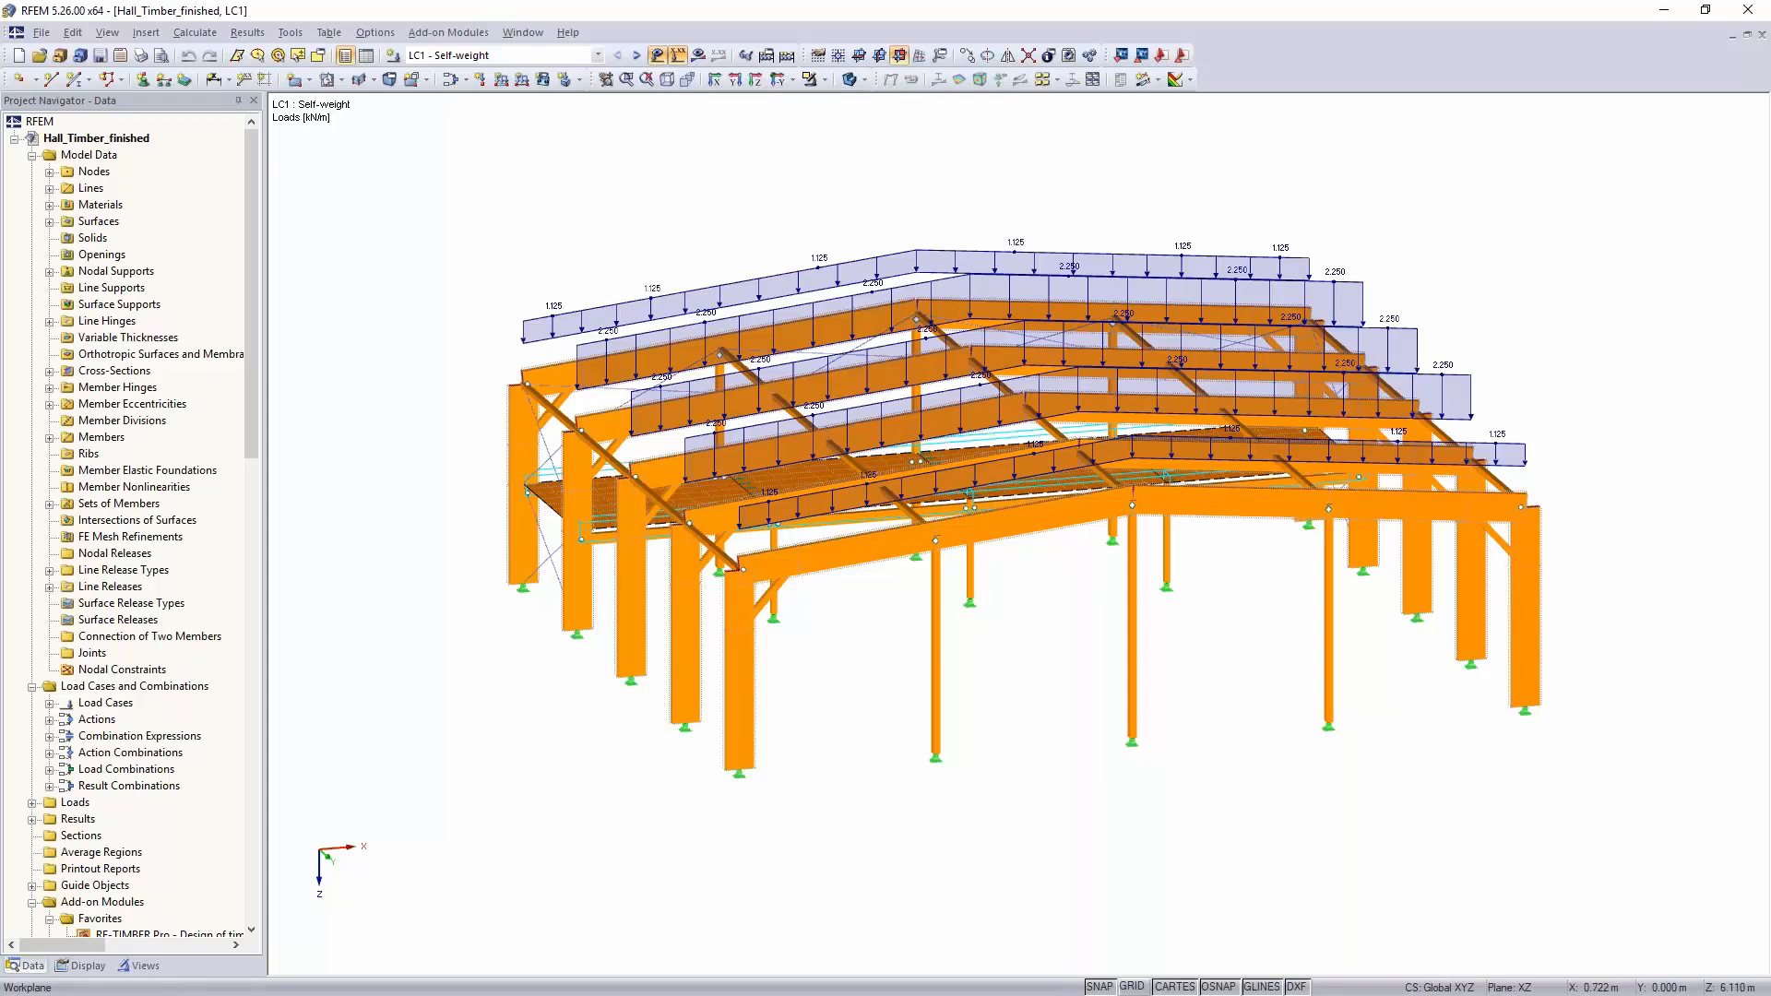
Step: Isolate the middle portal frame by showing only the selected objects, viewed in the Y-direction
middle_drag(546, 785, 458, 648)
ctrl+middle_drag(885, 665, 976, 769)
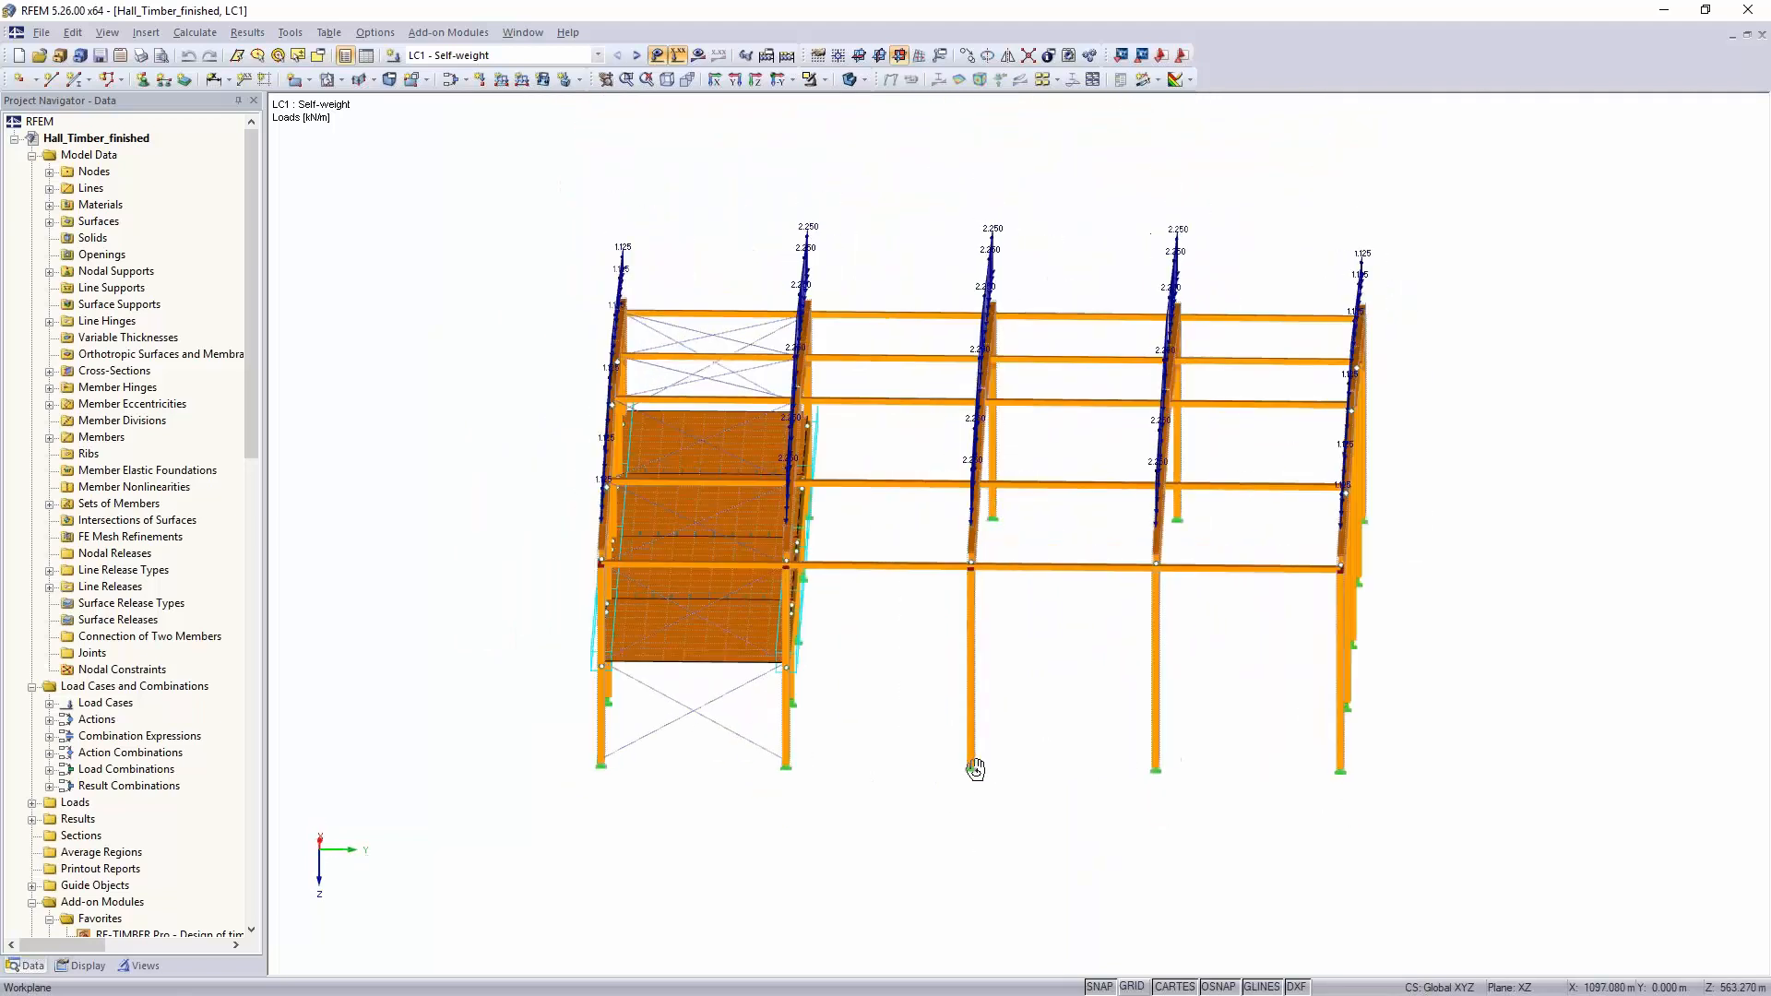
drag(885, 212, 1060, 873)
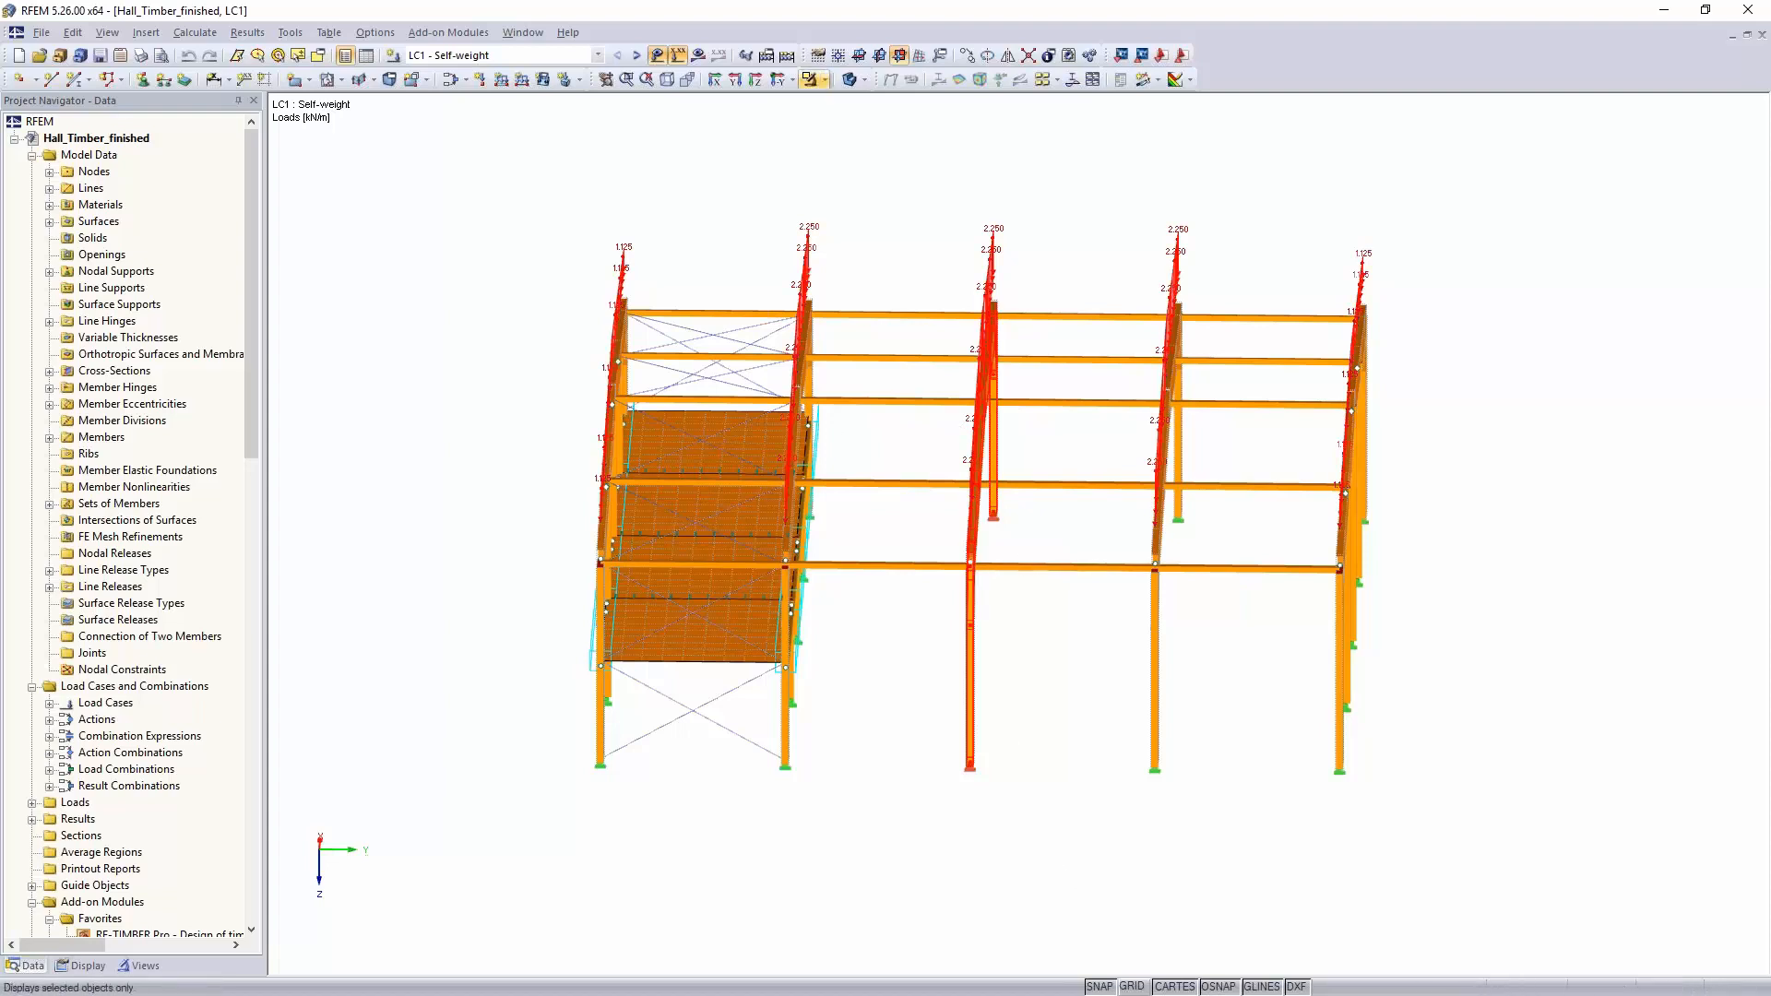
click(825, 80)
click(861, 105)
click(735, 79)
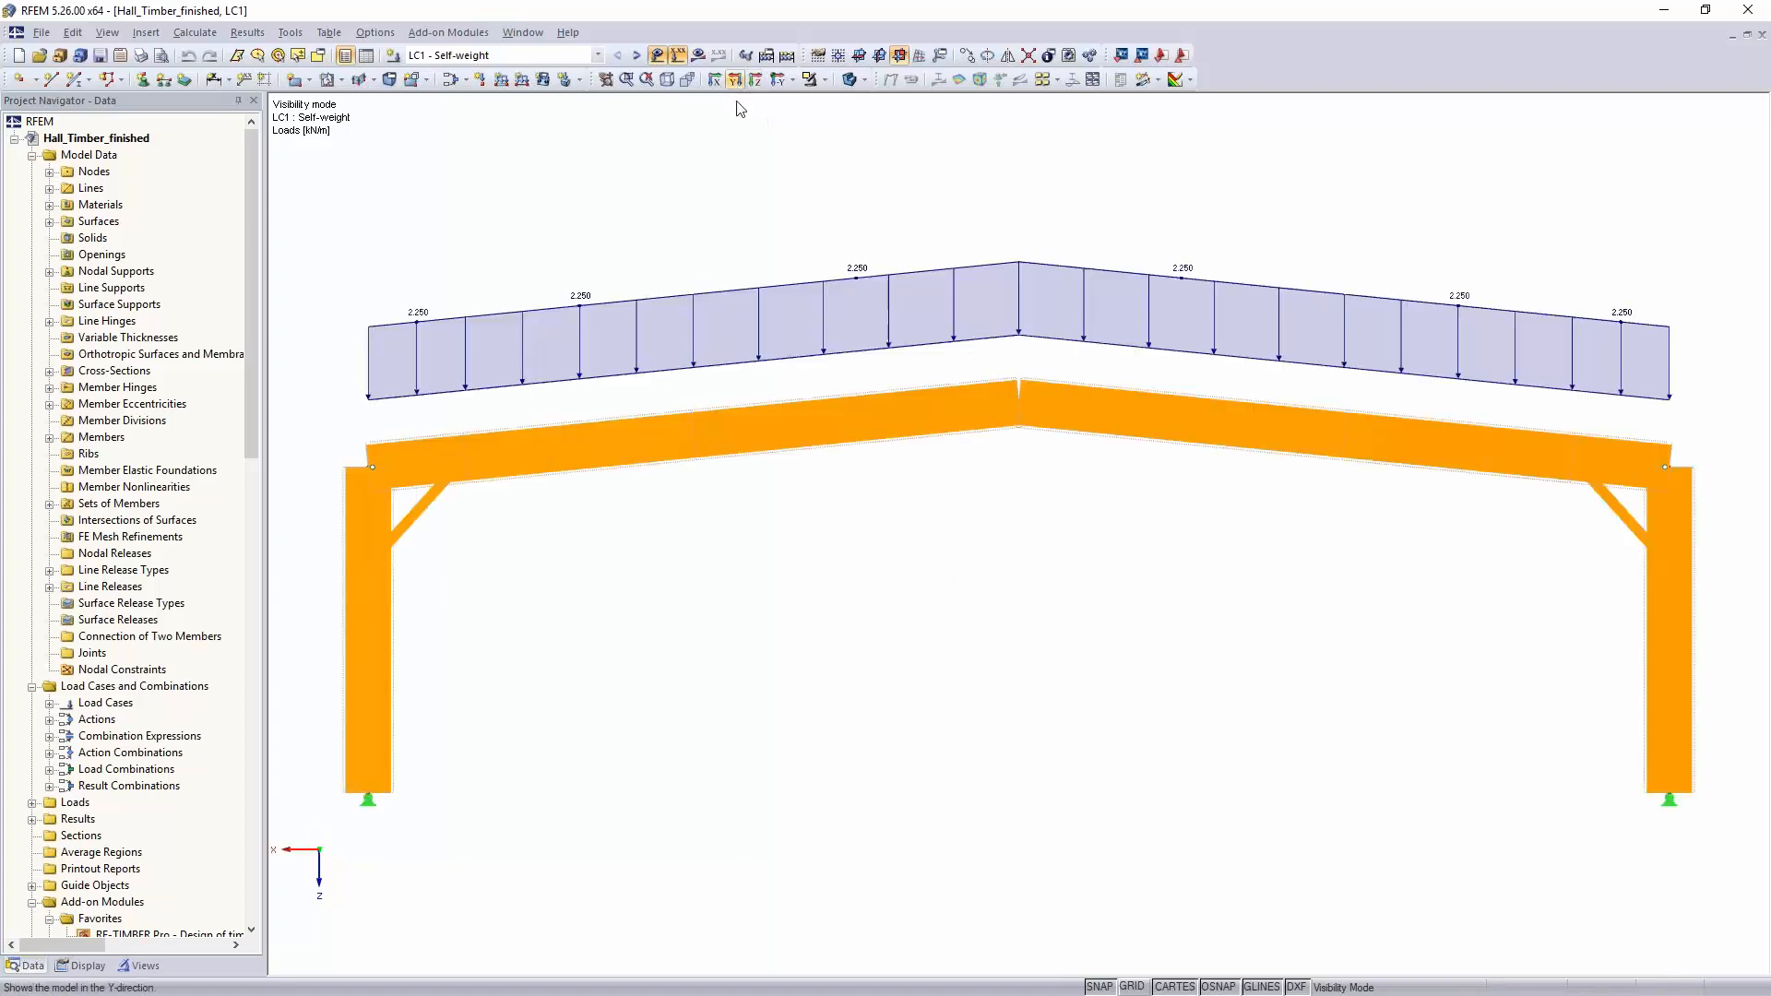
scroll(964, 554, down, 3)
middle_drag(965, 553, 920, 453)
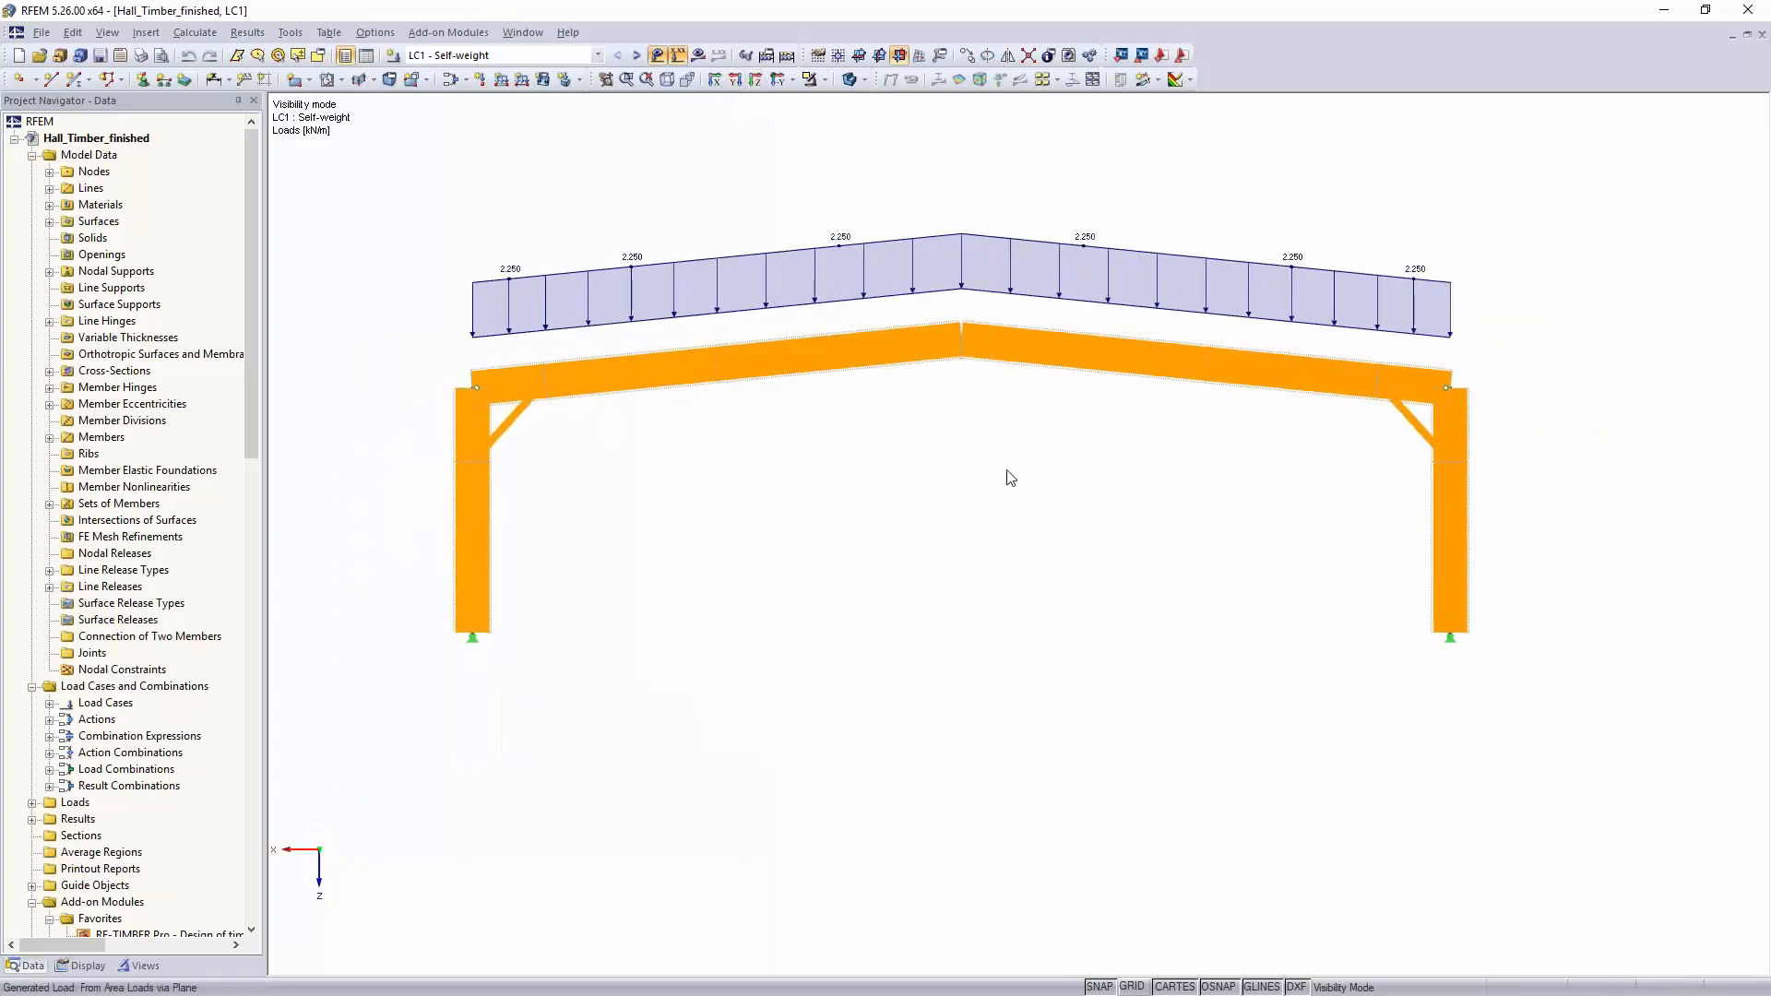
Step: Set load combination CO117 - 1.6G as the current one to display its loads on the frame
click(506, 55)
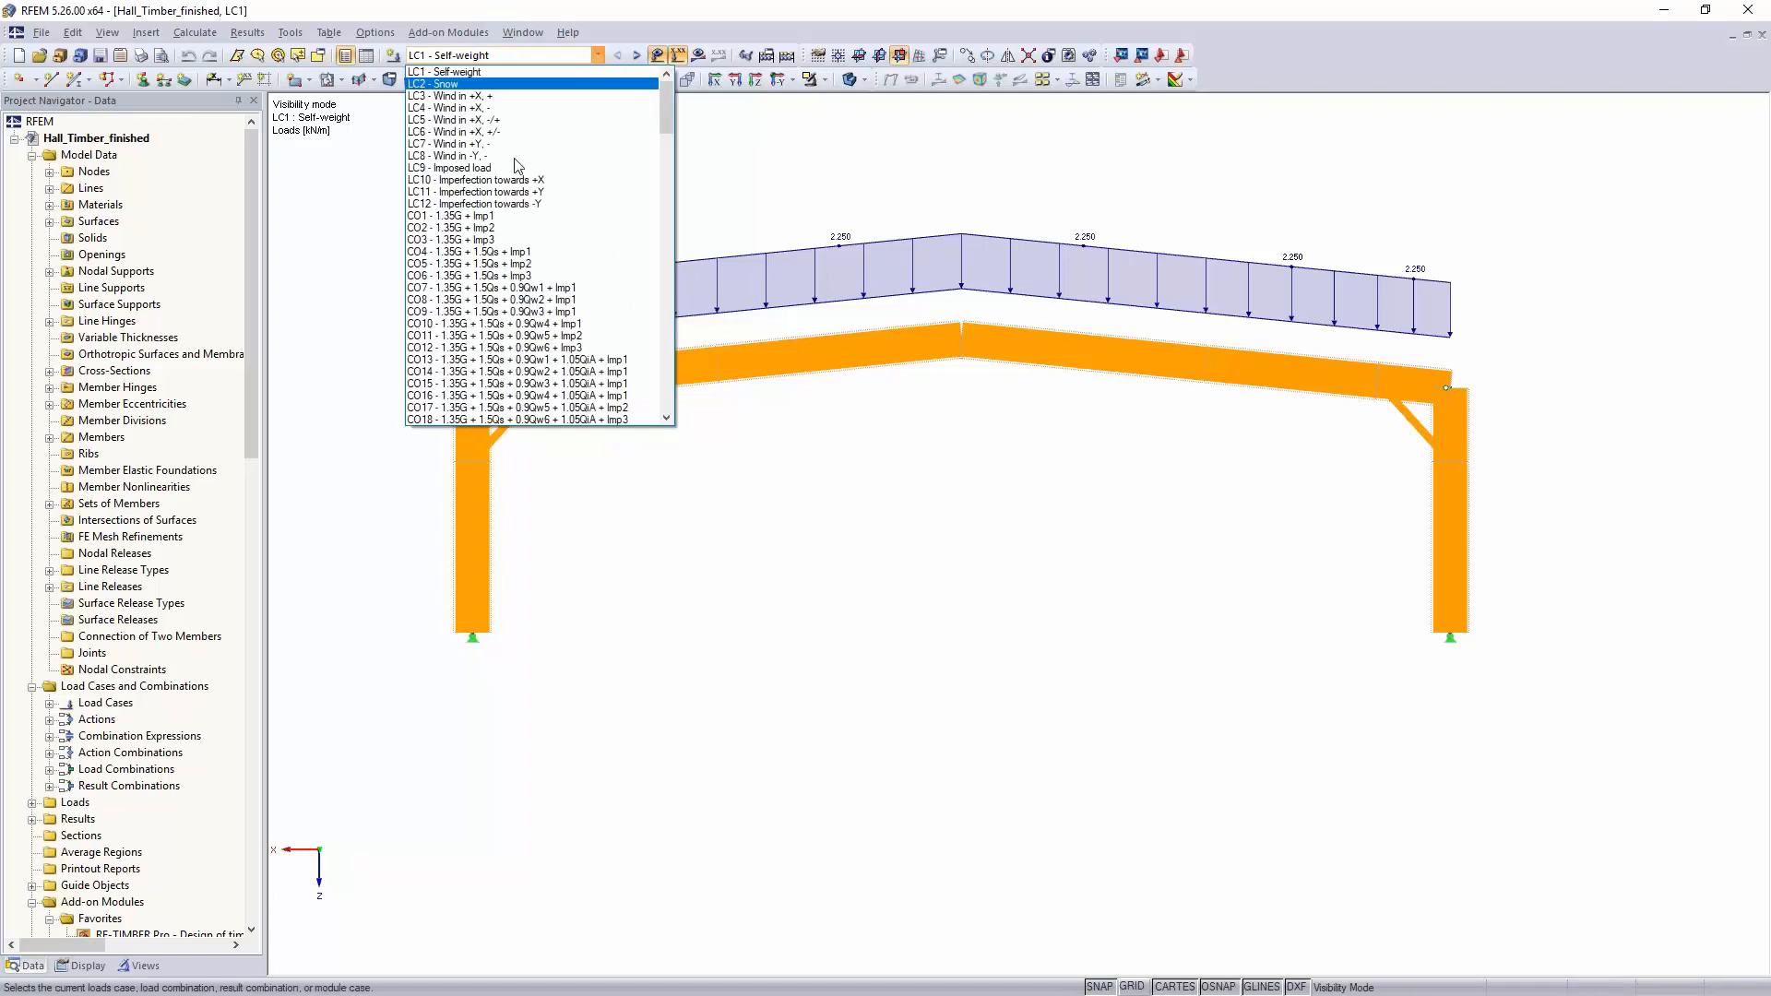
scroll(514, 166, down, 12)
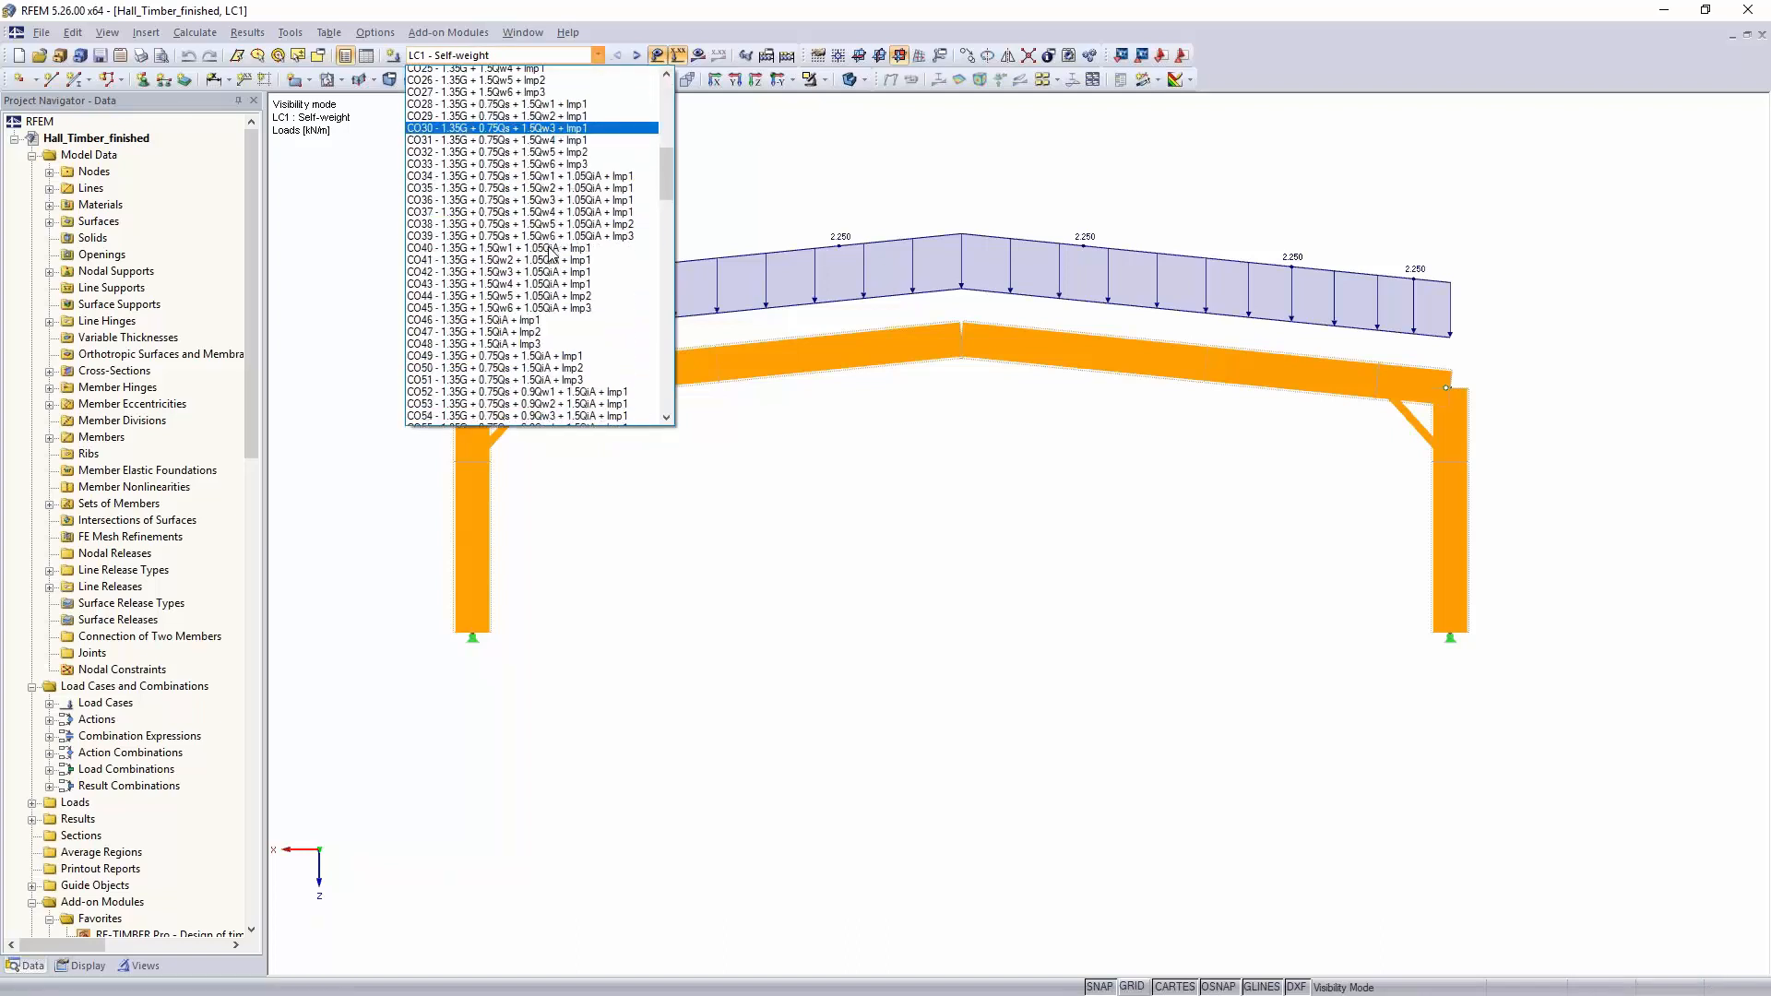
scroll(551, 251, down, 12)
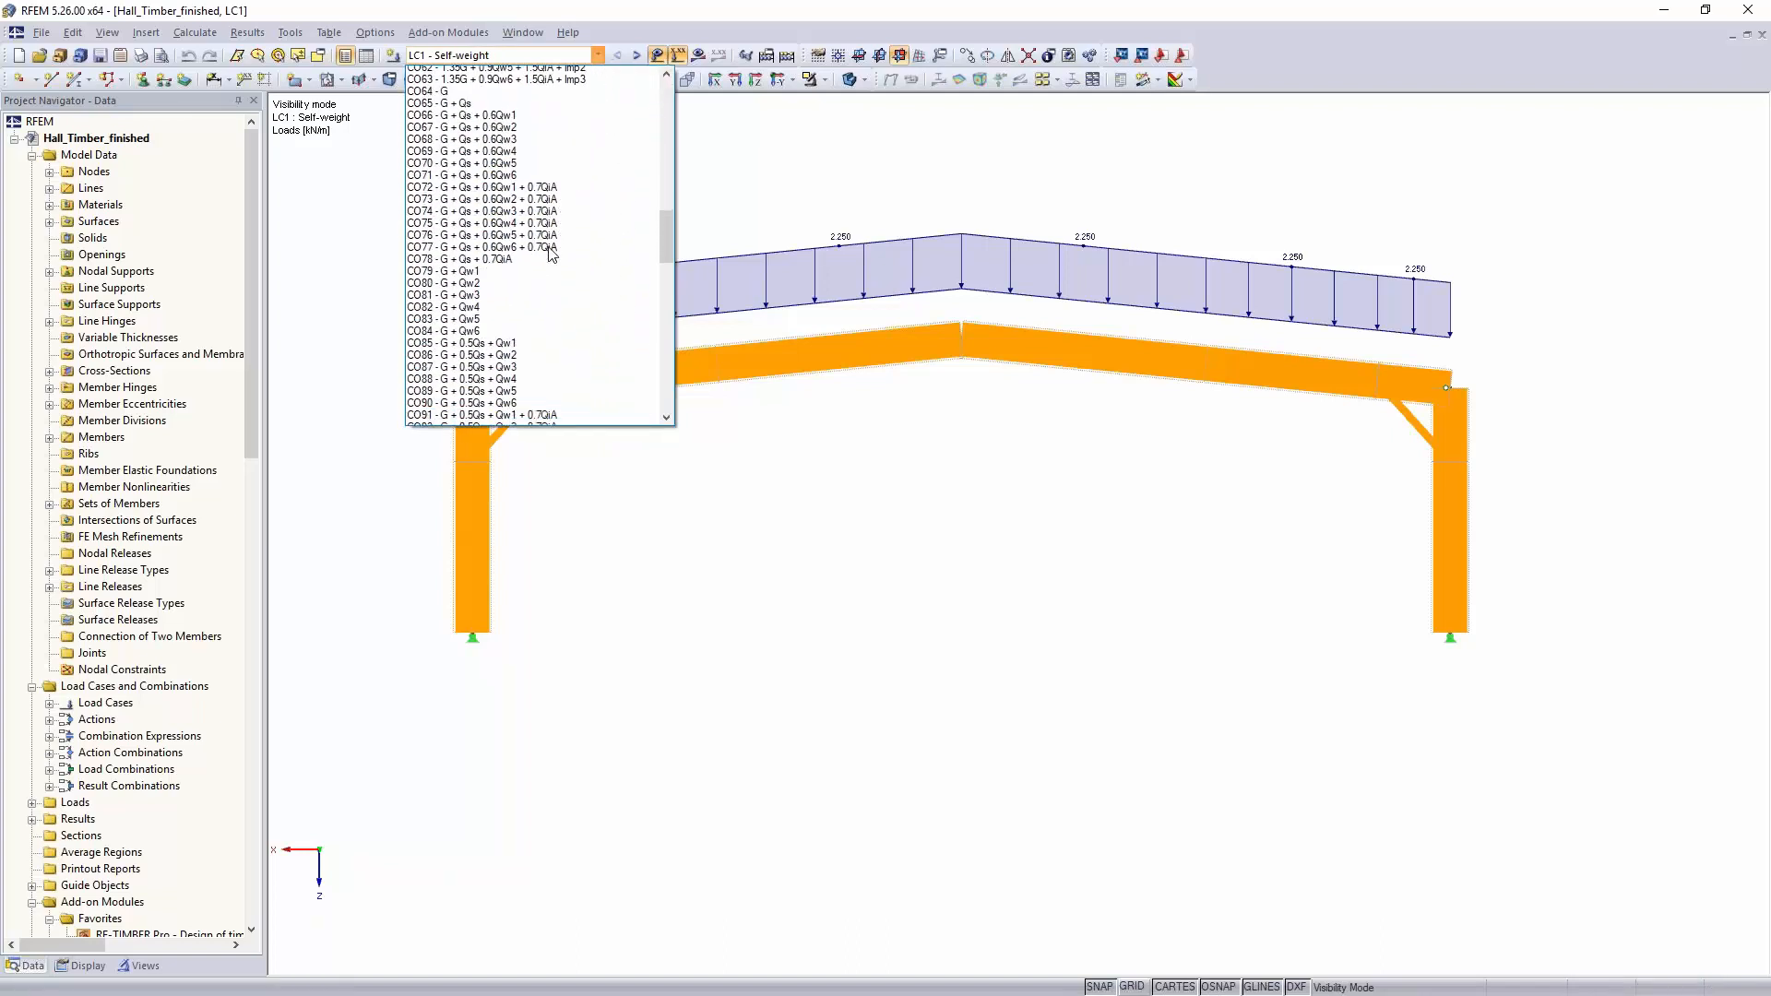
scroll(550, 250, down, 11)
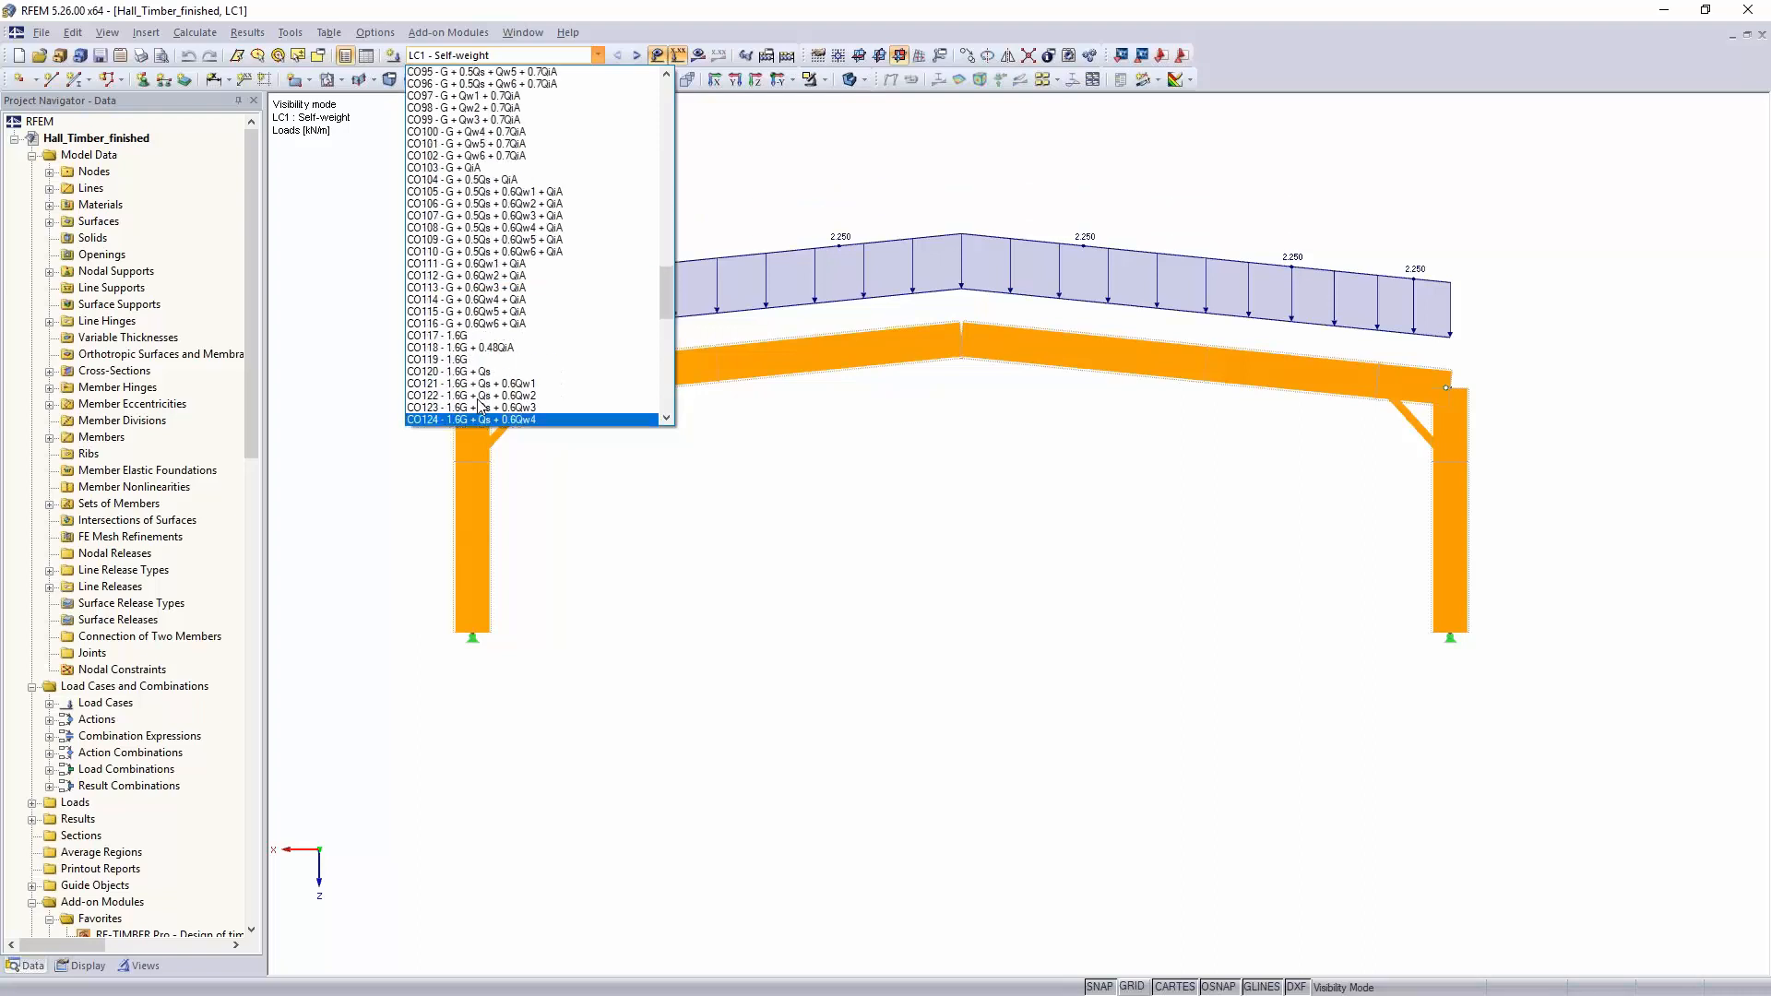
click(466, 336)
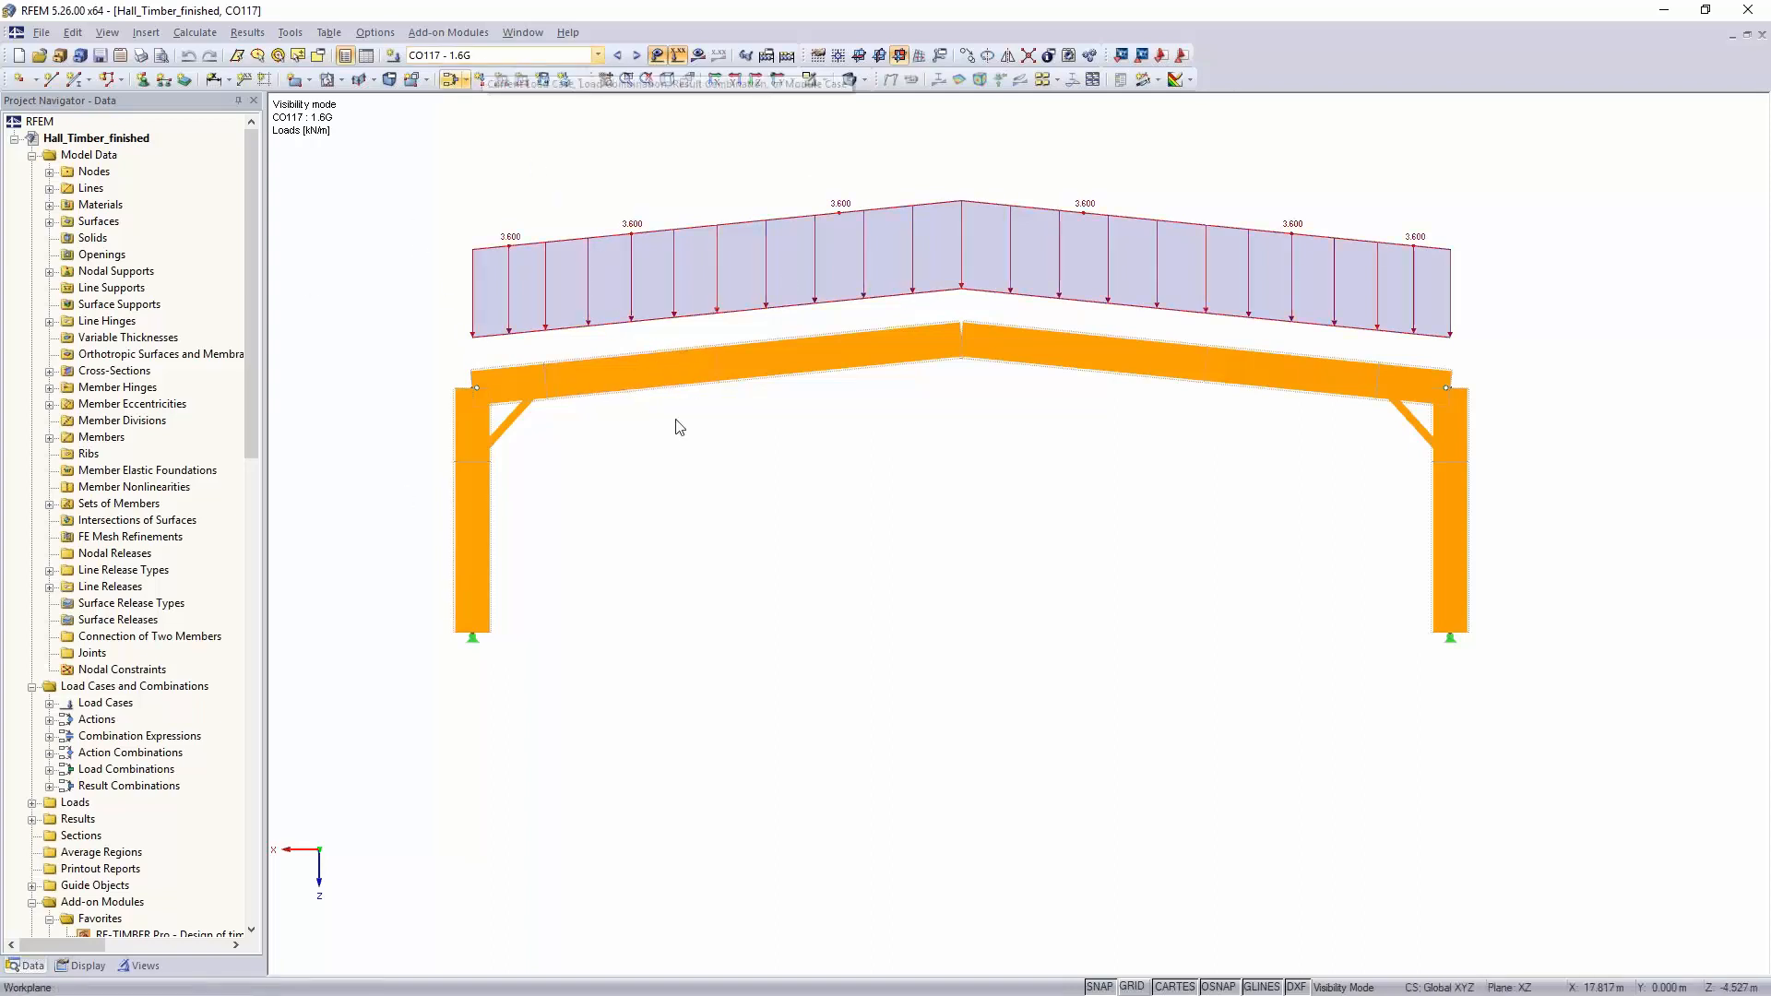
Step: Switch off automatic creation of combinations in the model's general data and keep the existing combinations as user-defined
right_click(104, 155)
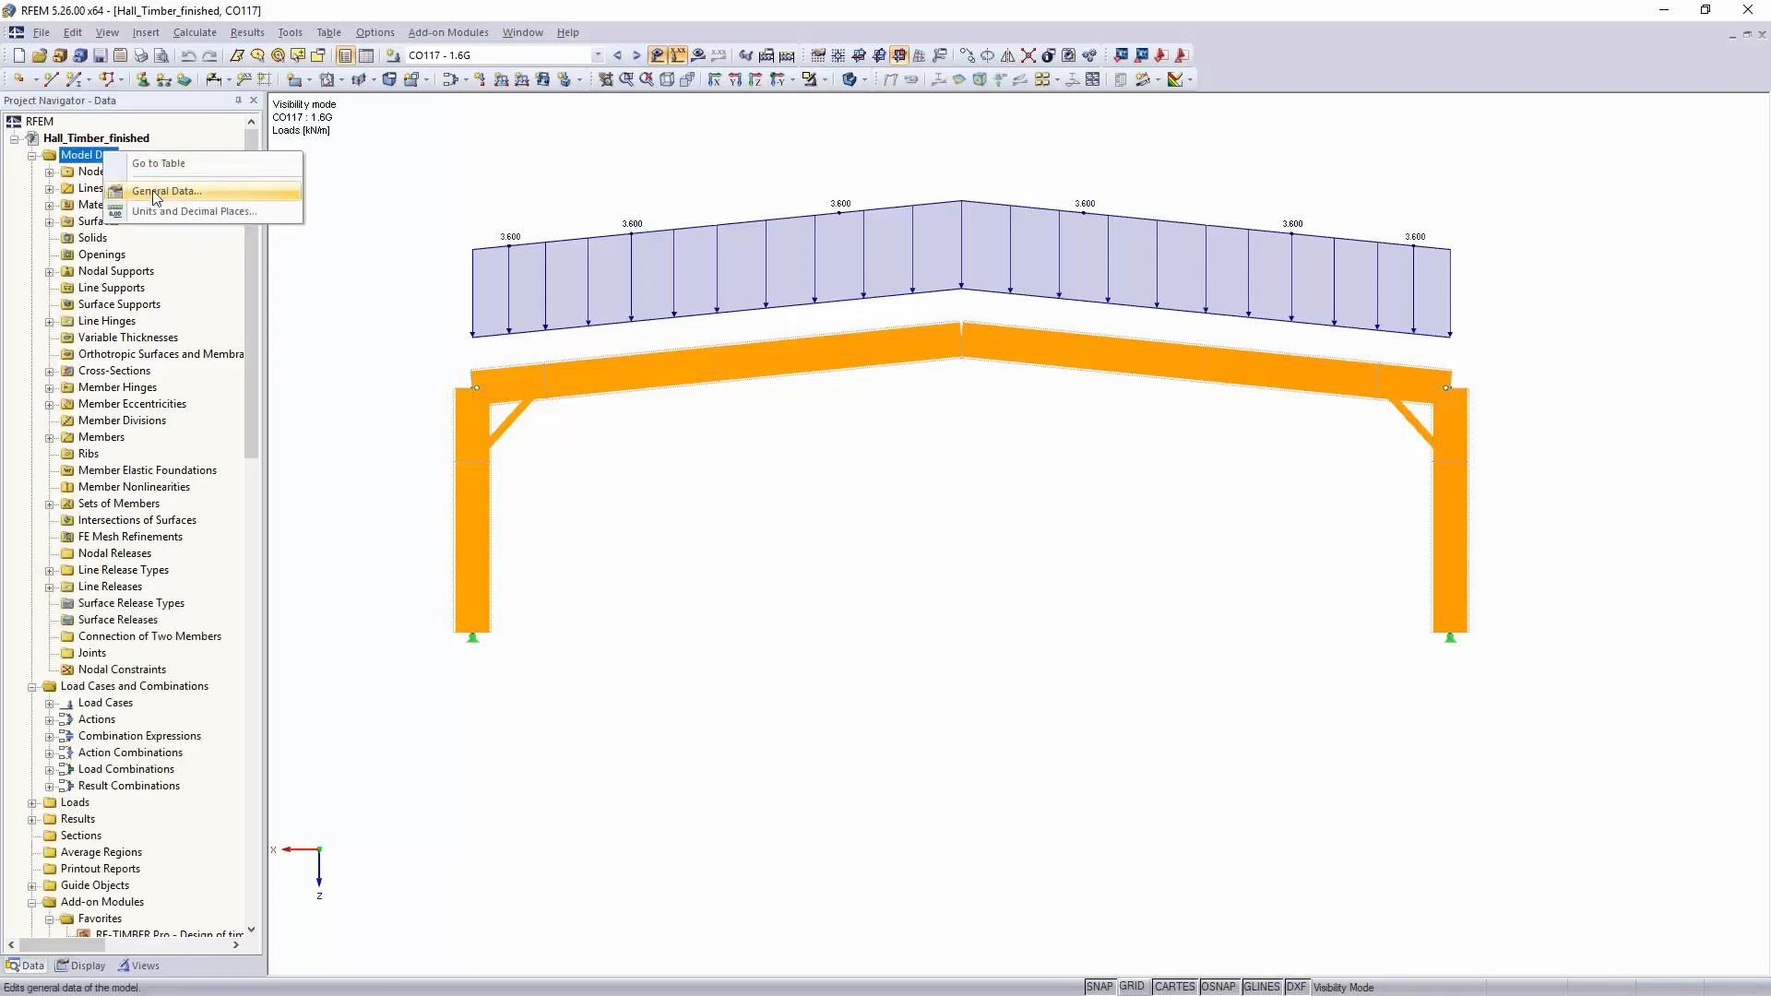
click(155, 192)
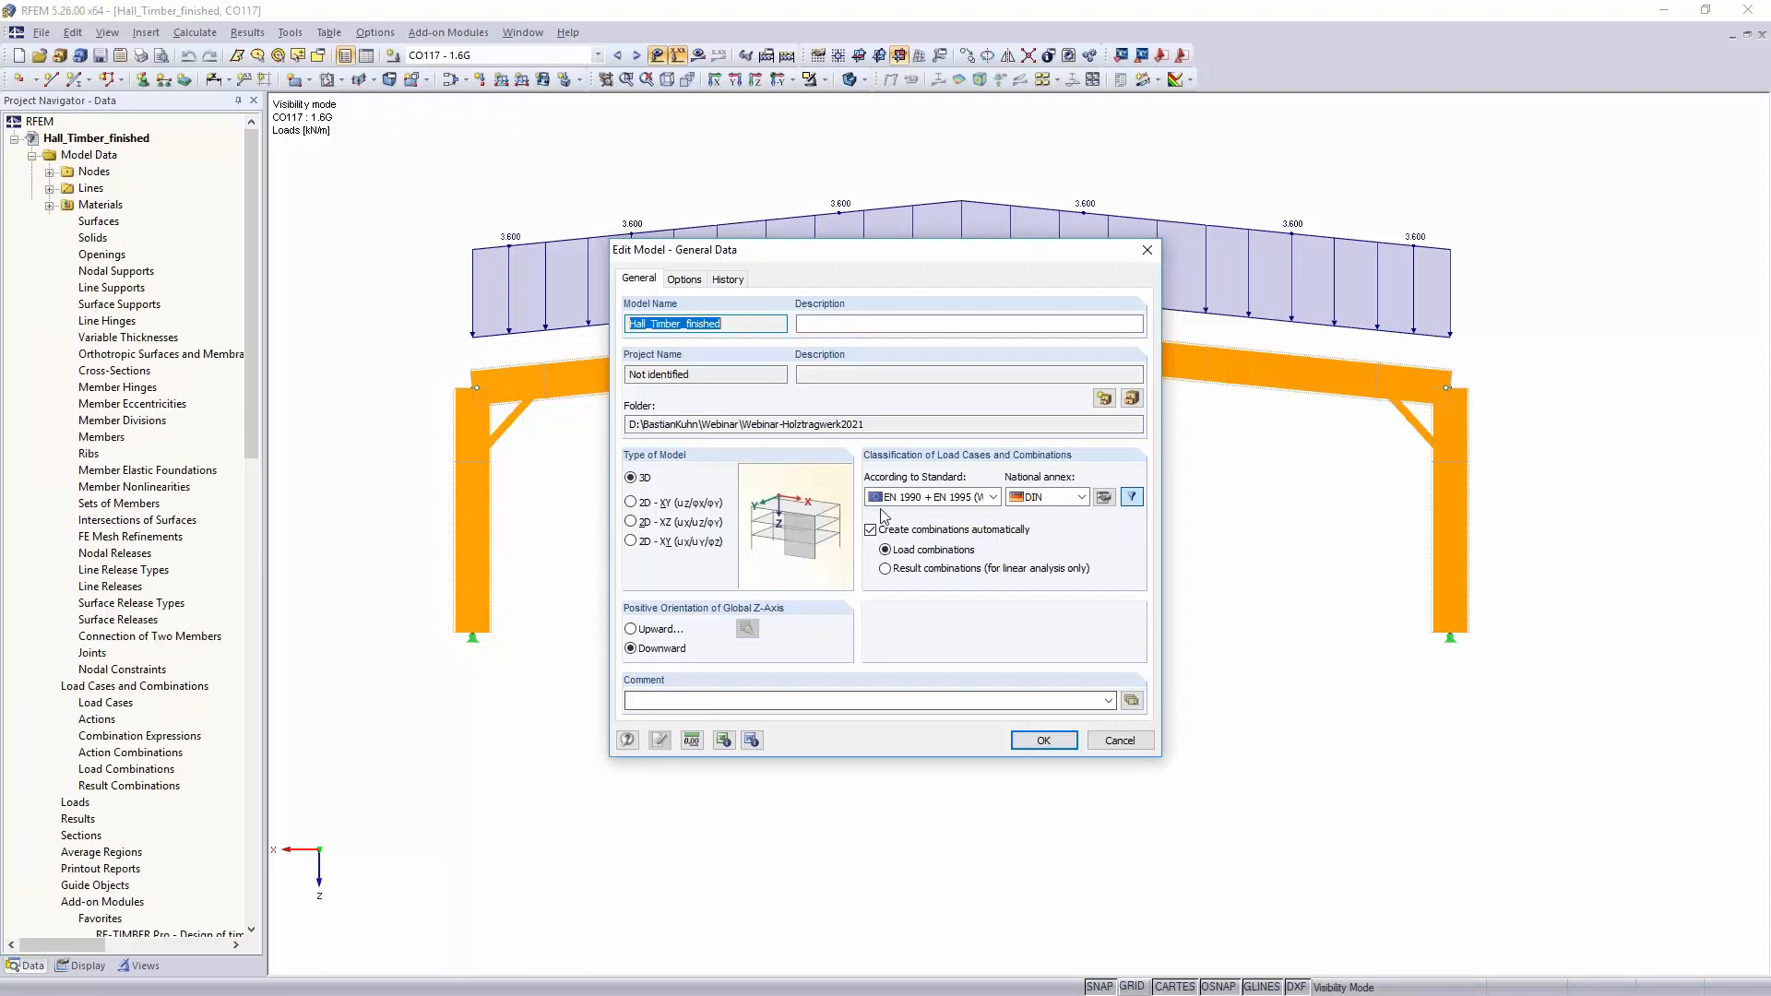
click(942, 533)
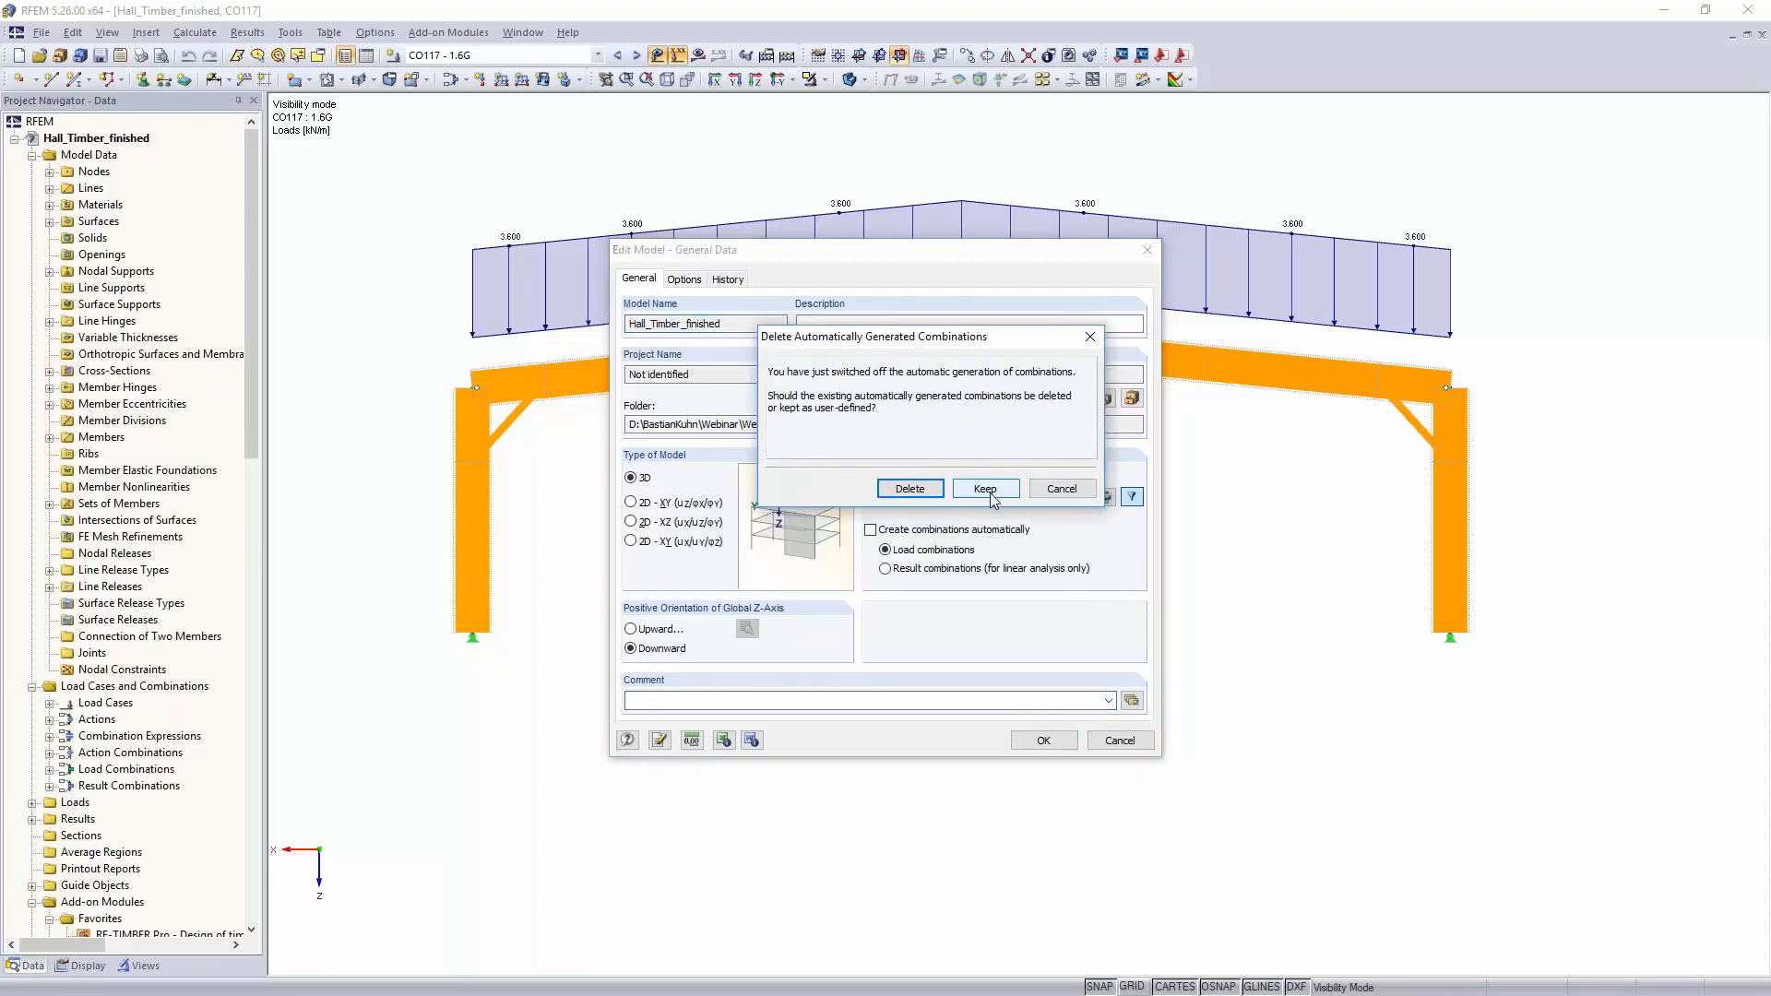
click(989, 493)
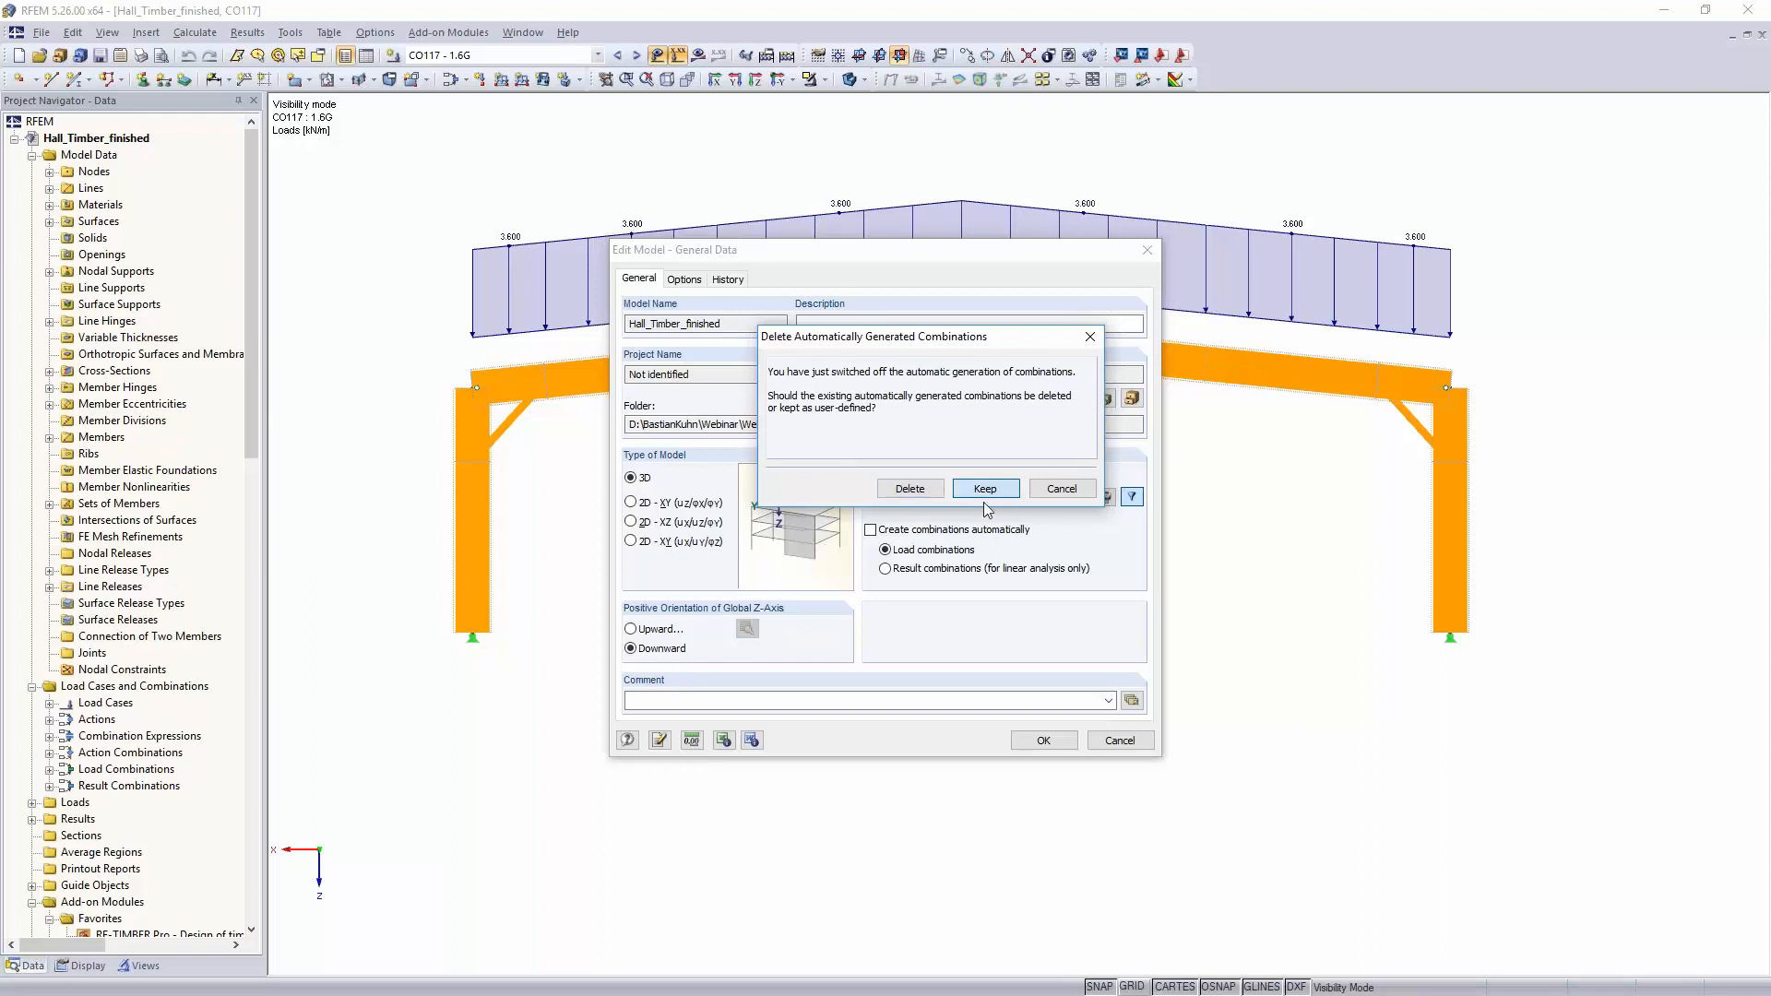
click(1040, 741)
Step: Copy load combination CO117 to a new load combination No. 172 with the description NL
scroll(154, 581, down, 8)
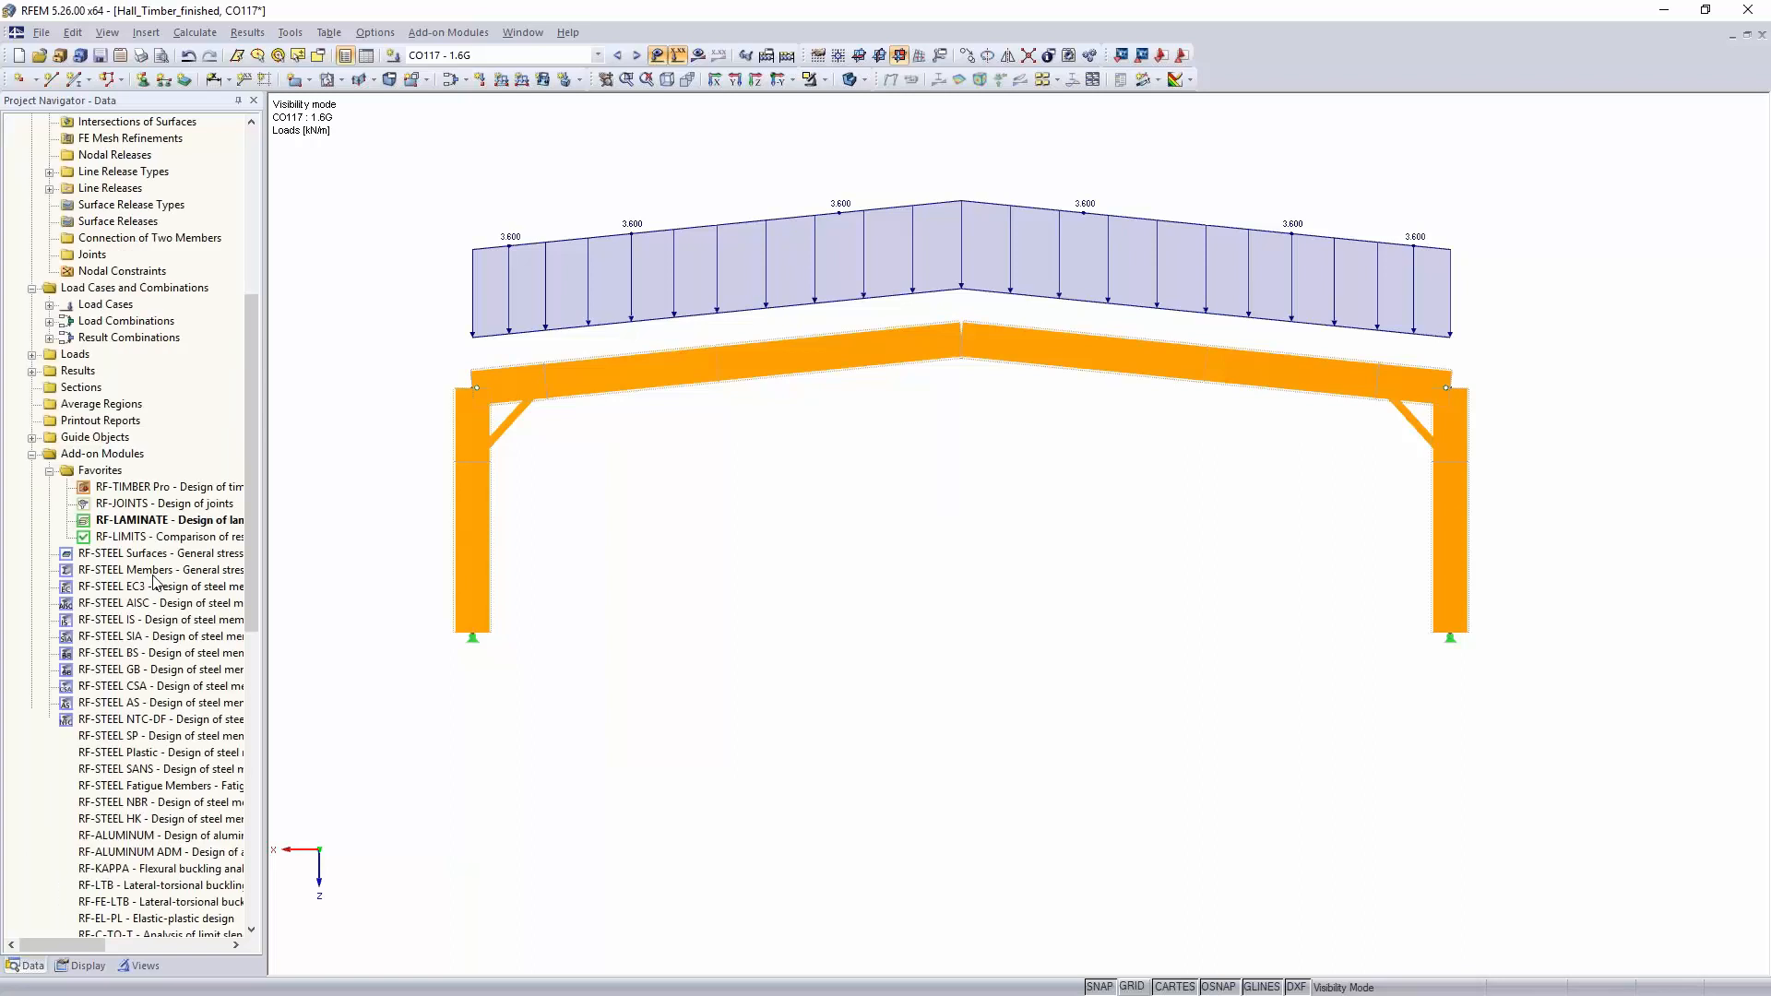
click(50, 320)
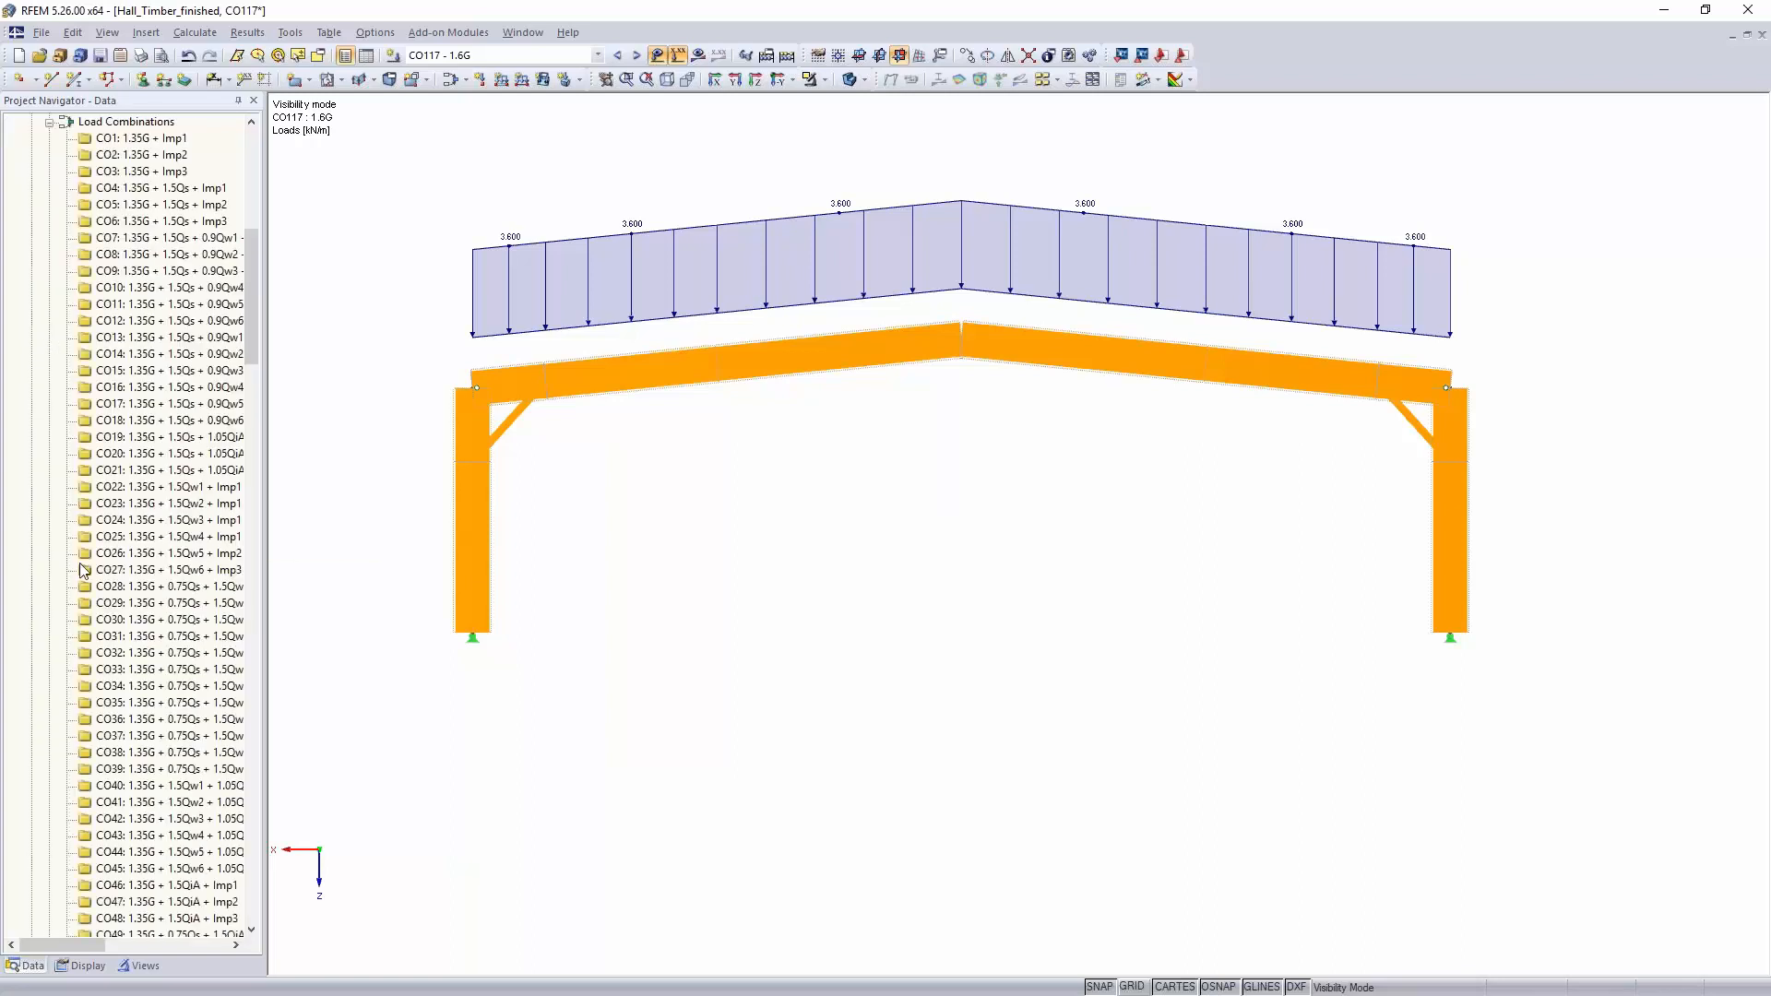
scroll(80, 564, down, 16)
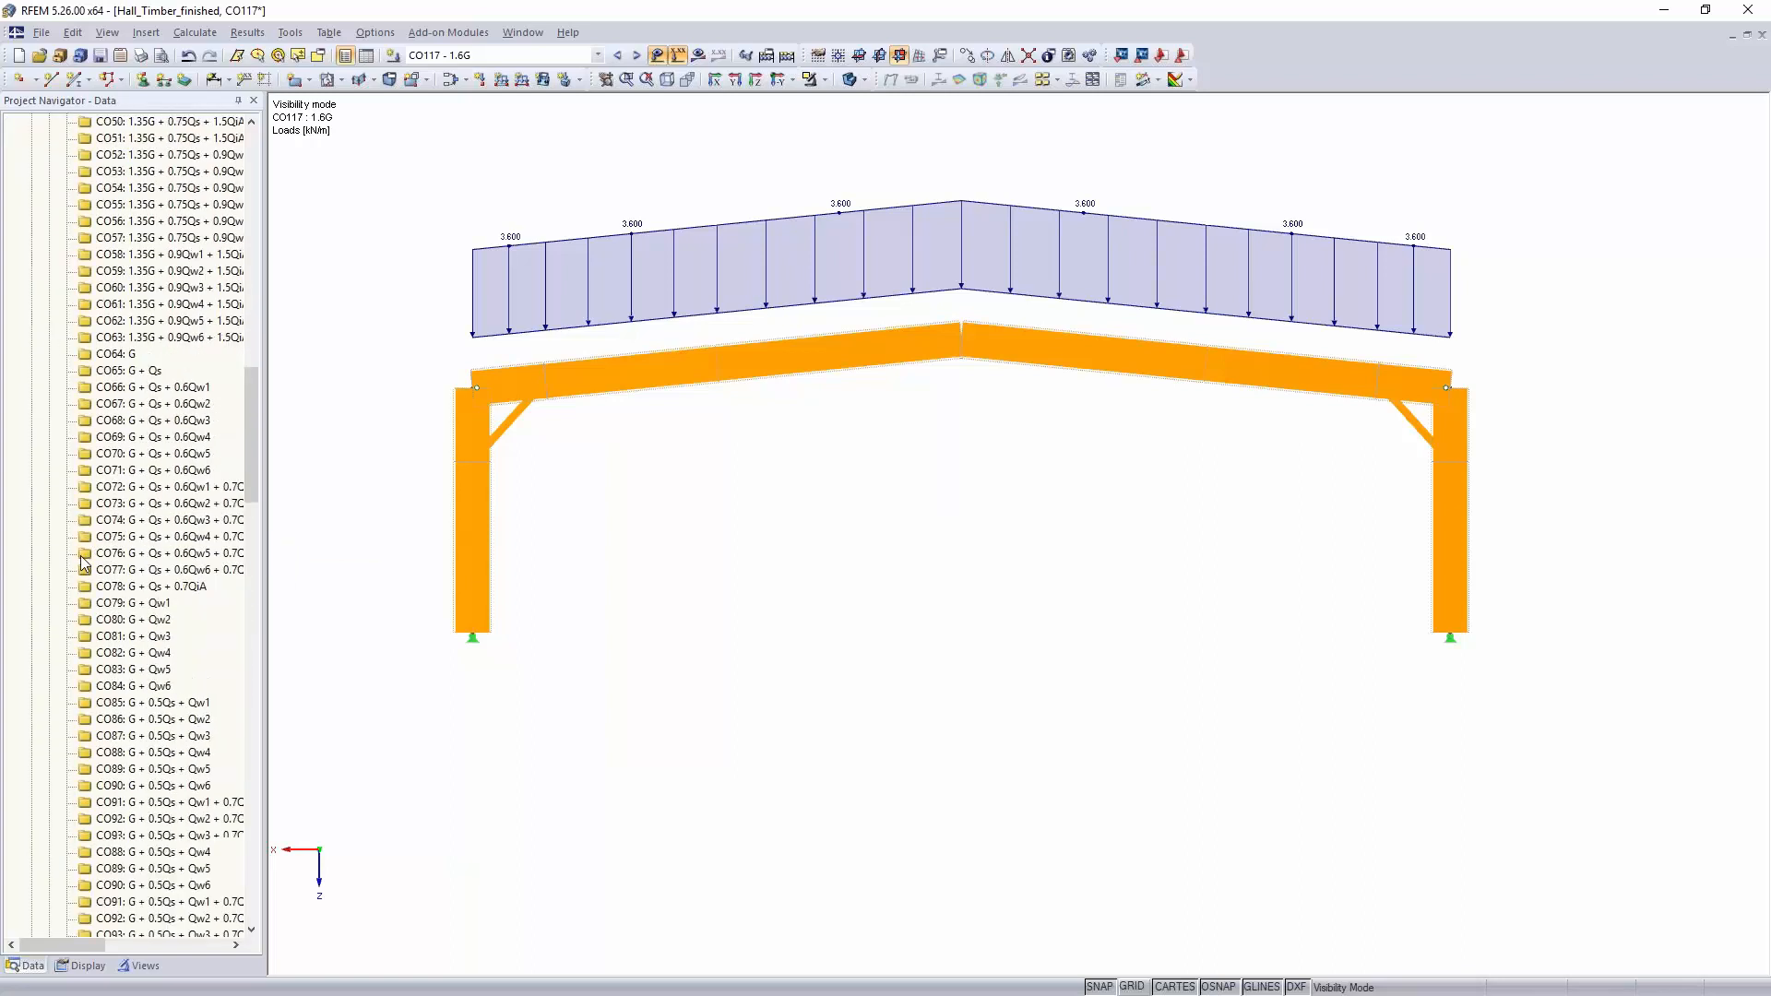
scroll(84, 560, down, 11)
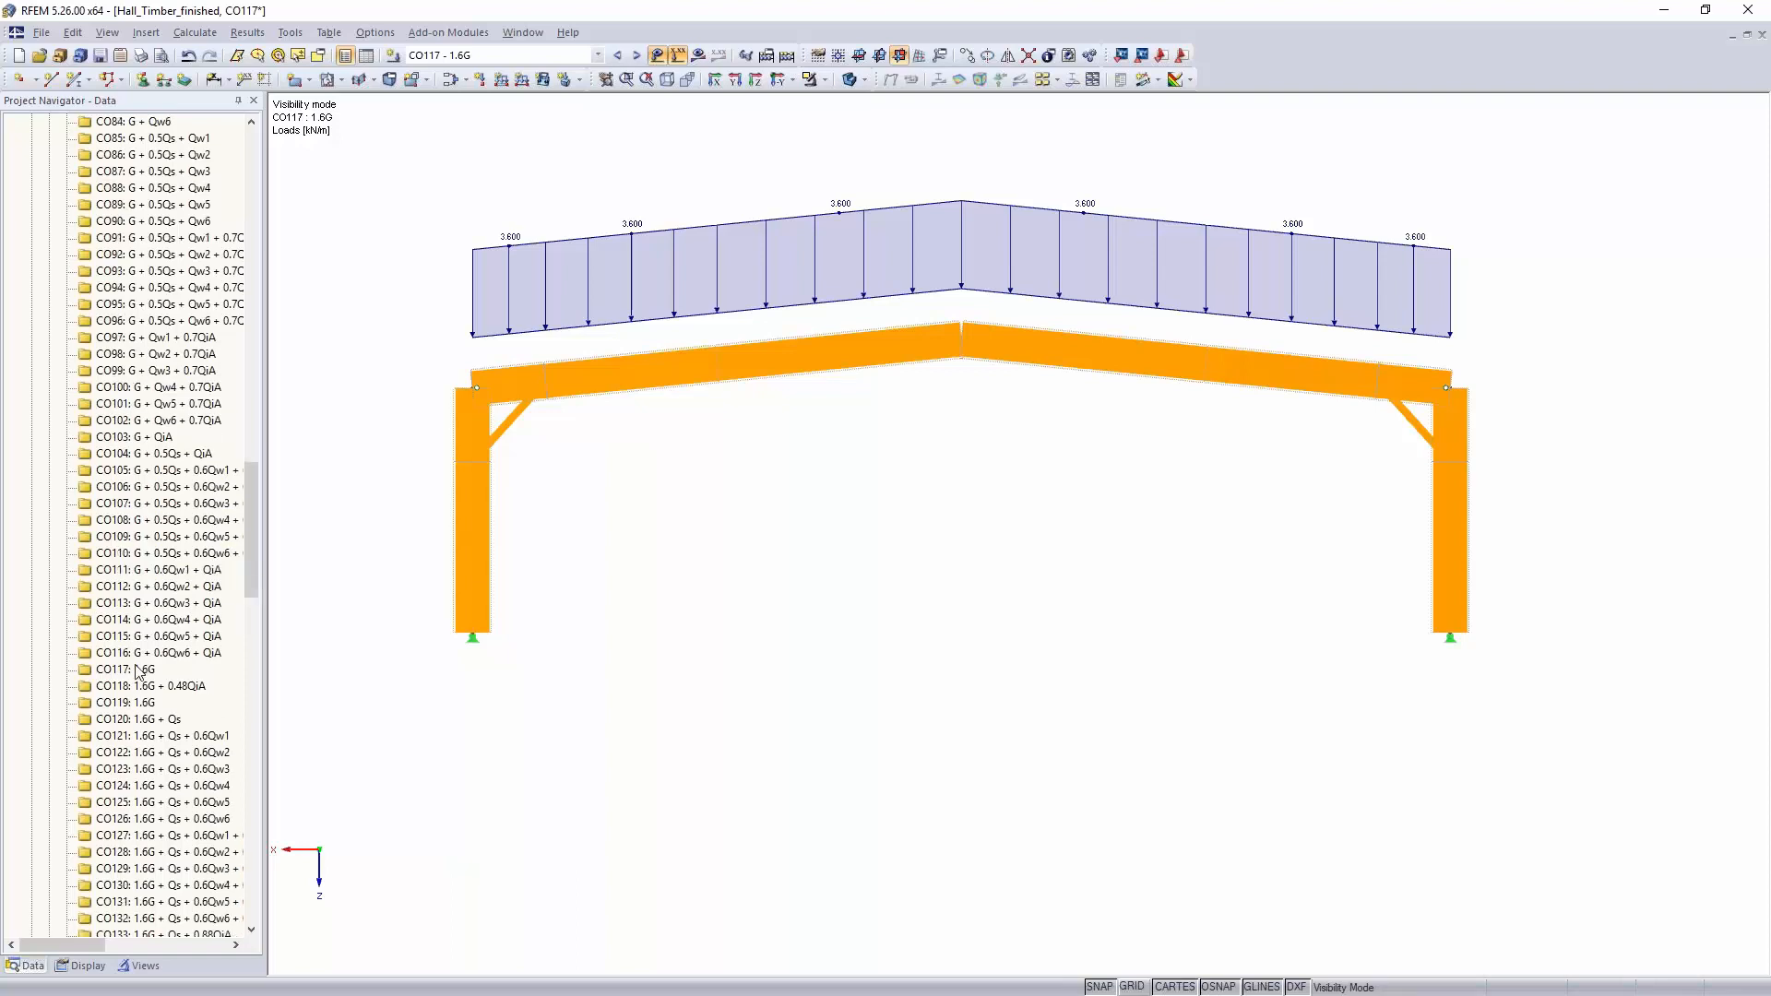
right_click(139, 672)
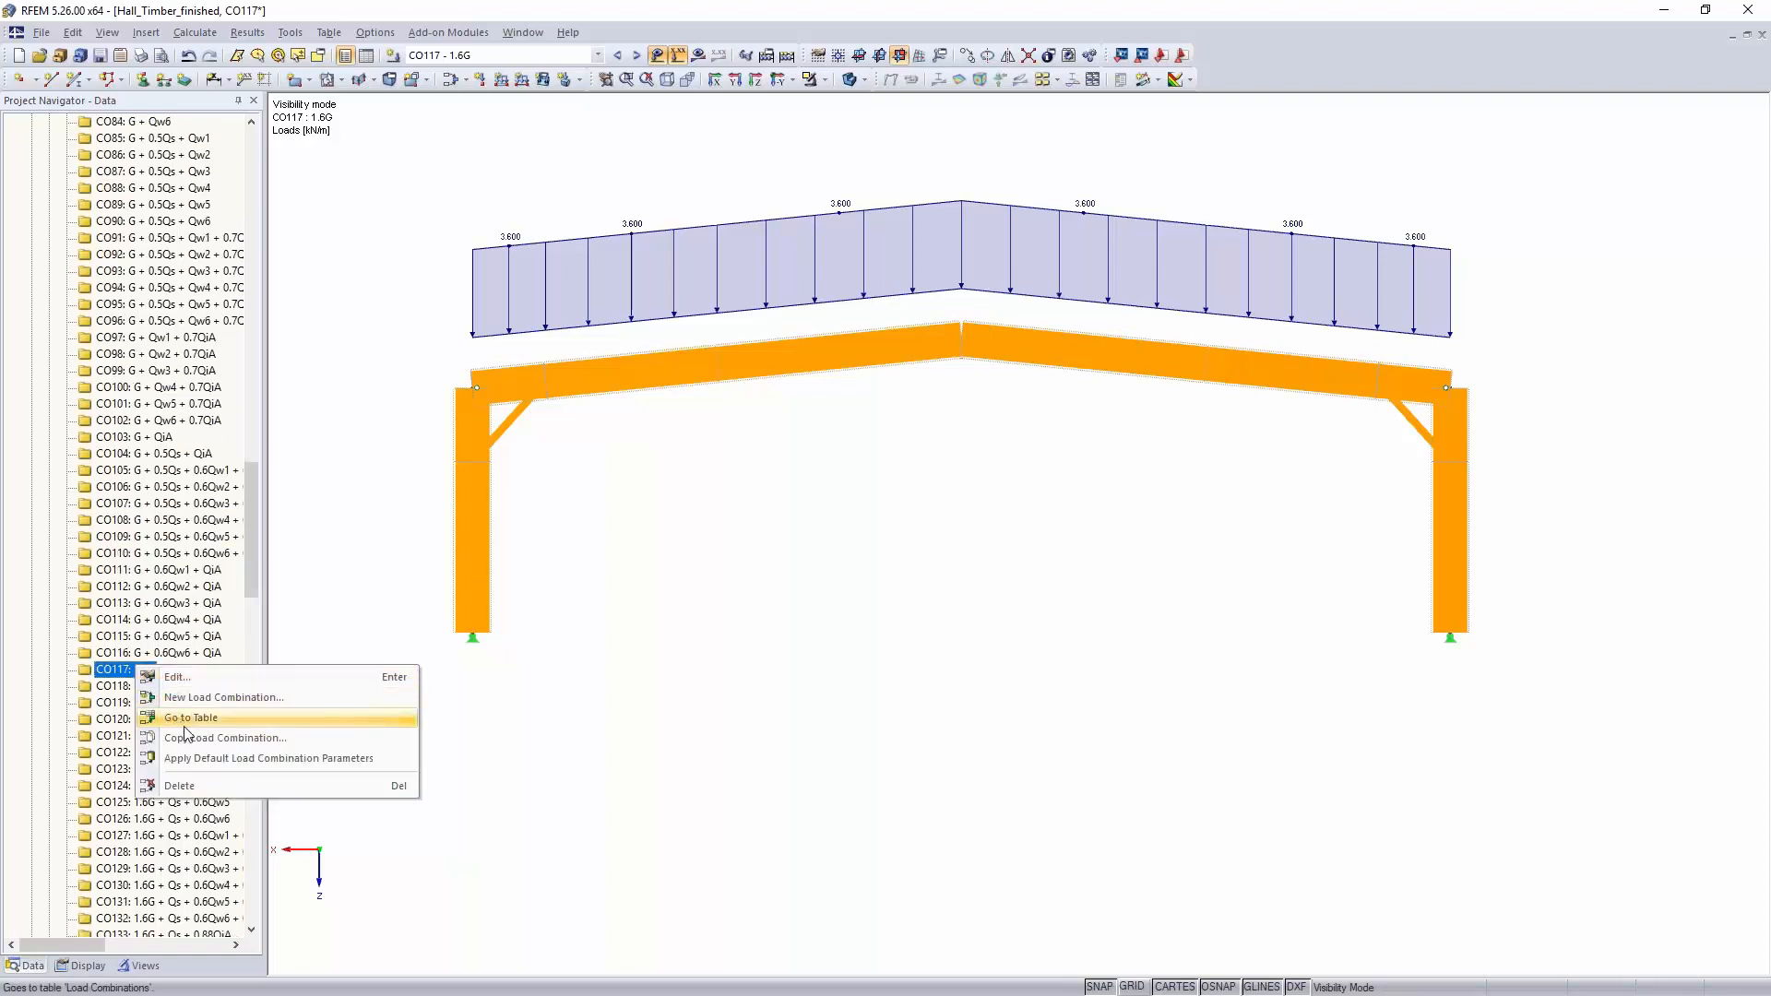
click(189, 737)
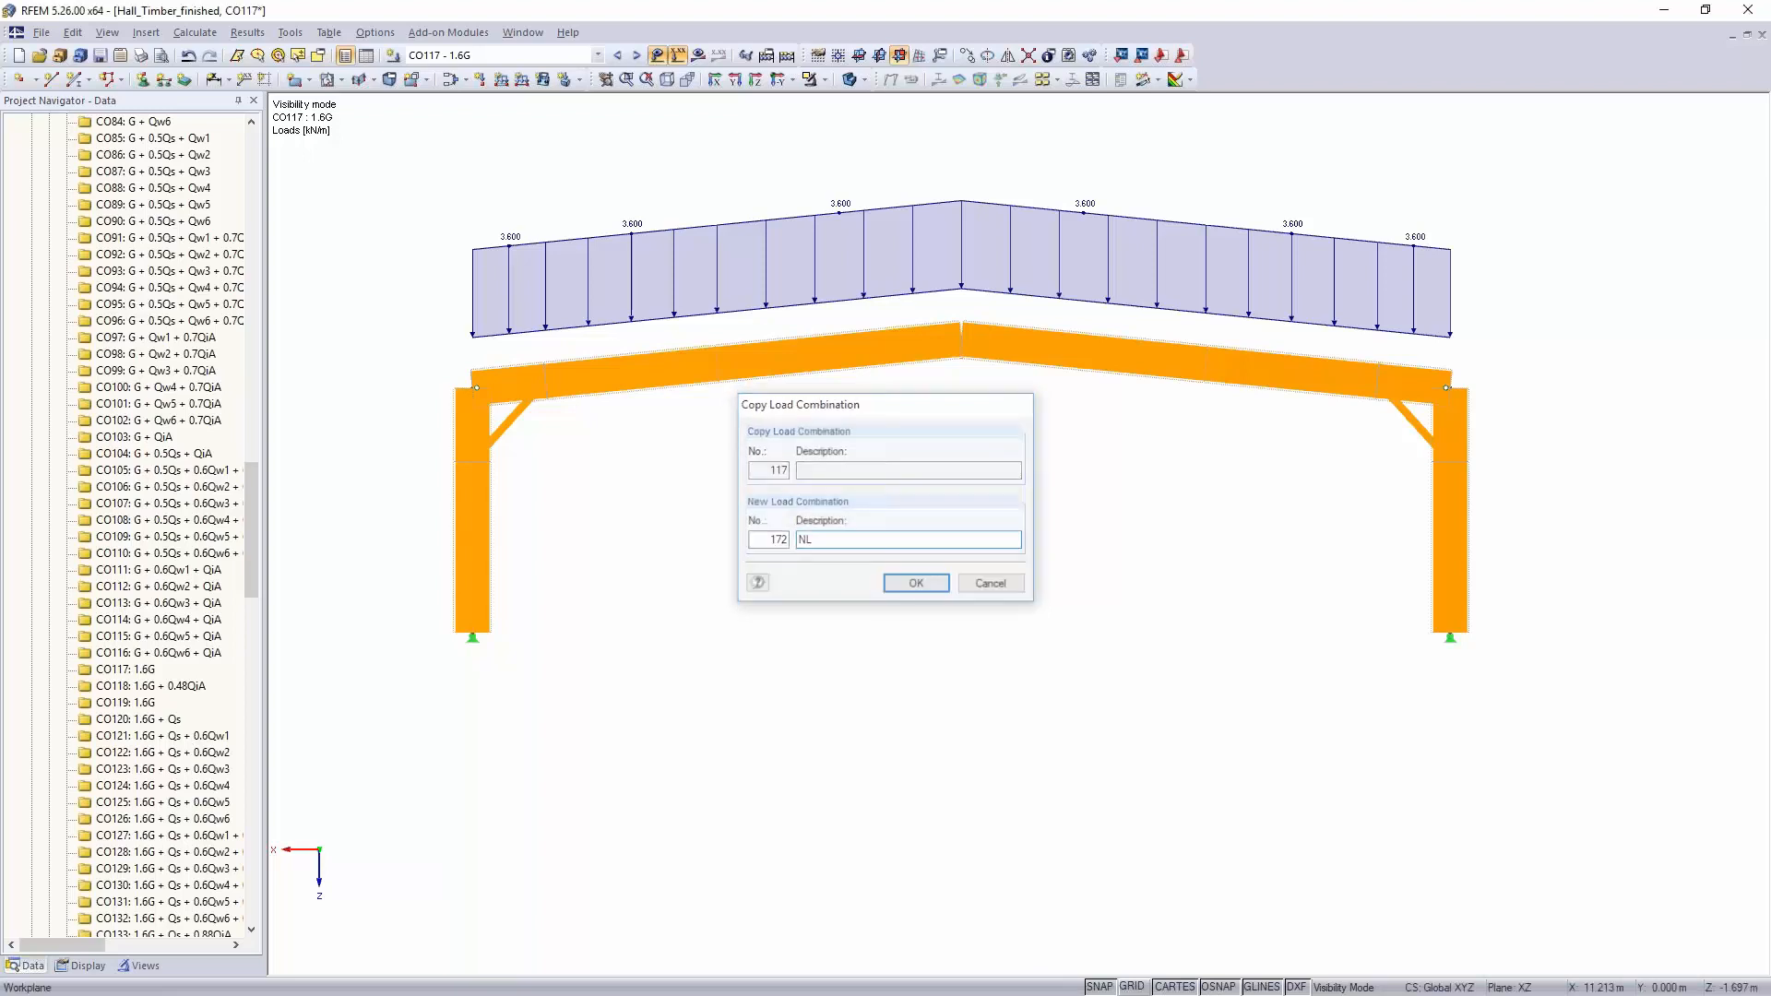
key(Return)
Step: Edit load combination CO172 (NL) and set the factor of its self-weight load case LC1 to 1.00
scroll(134, 558, down, 15)
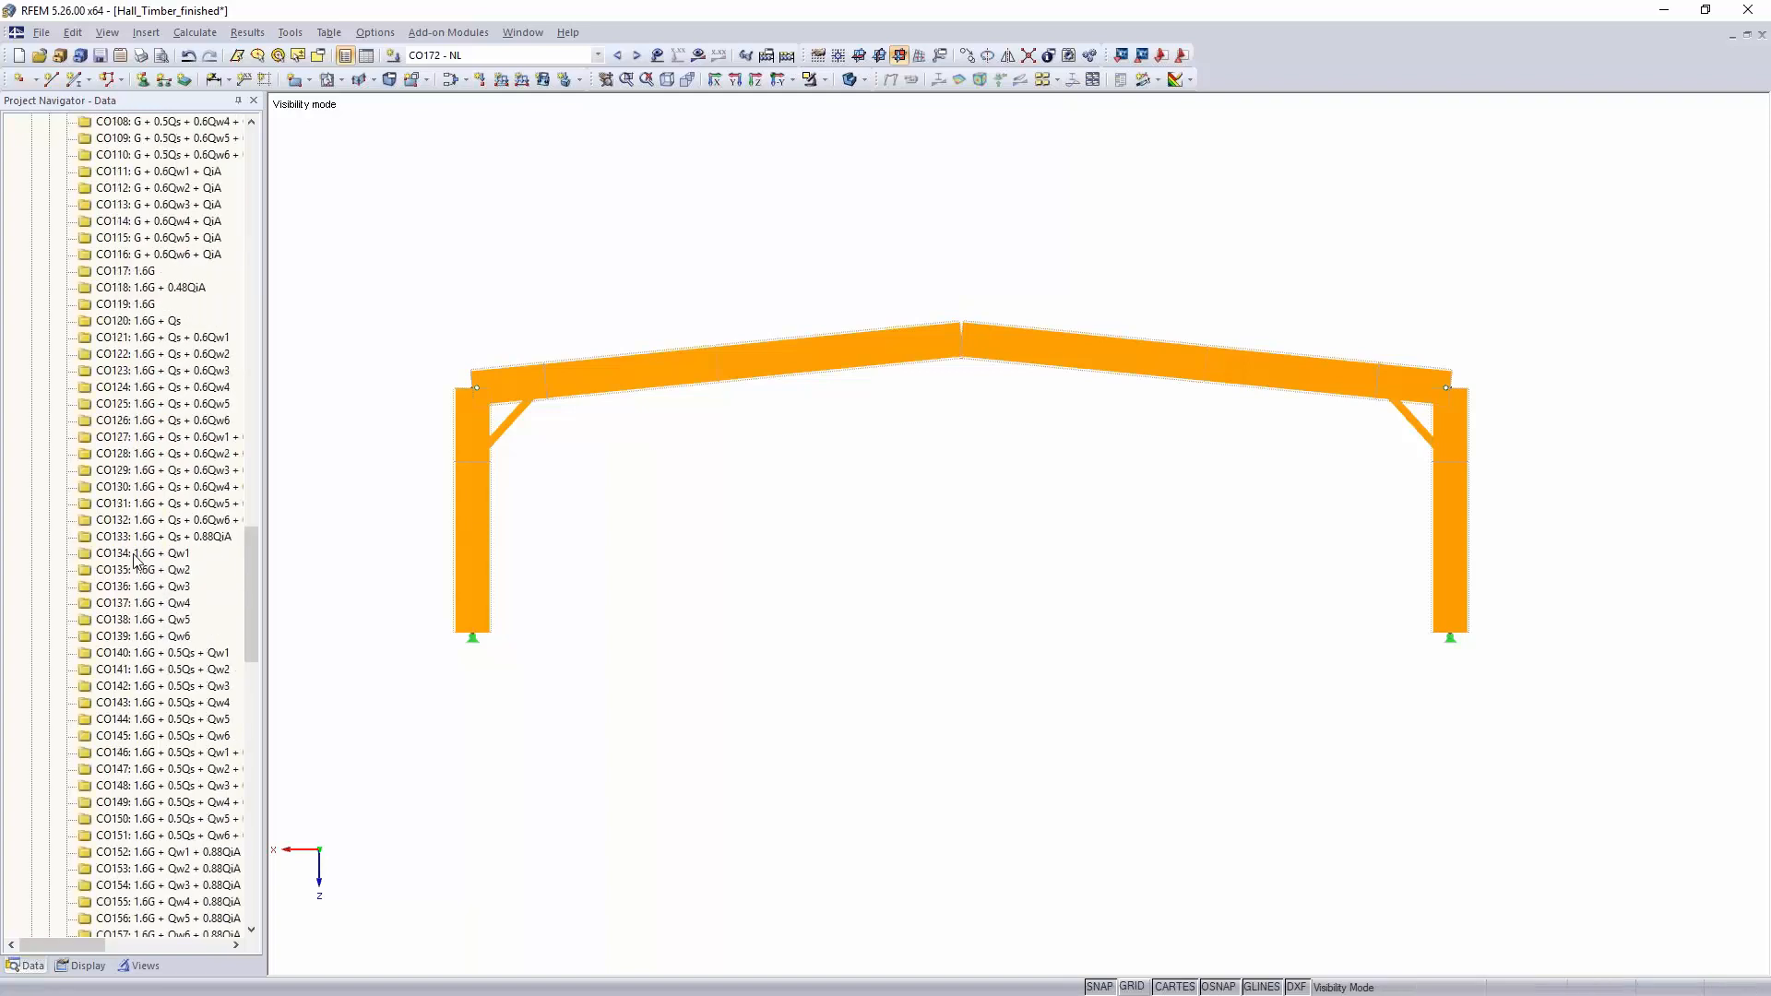
click(125, 621)
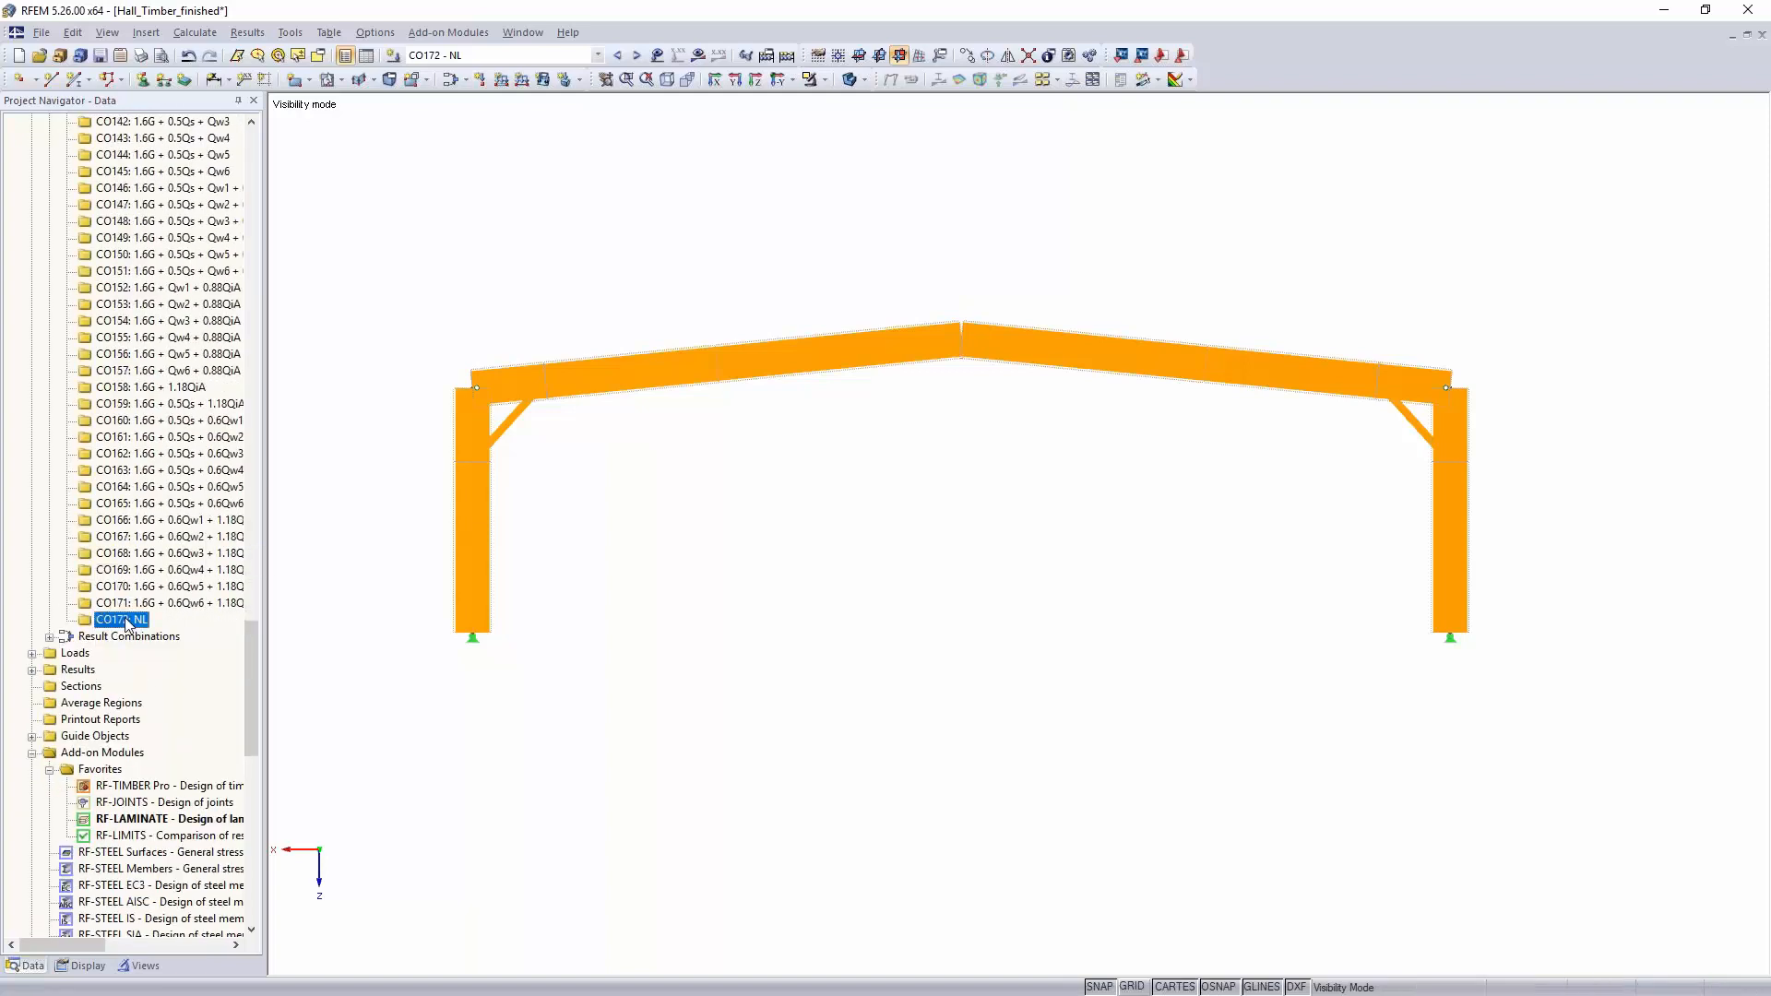
right_click(122, 619)
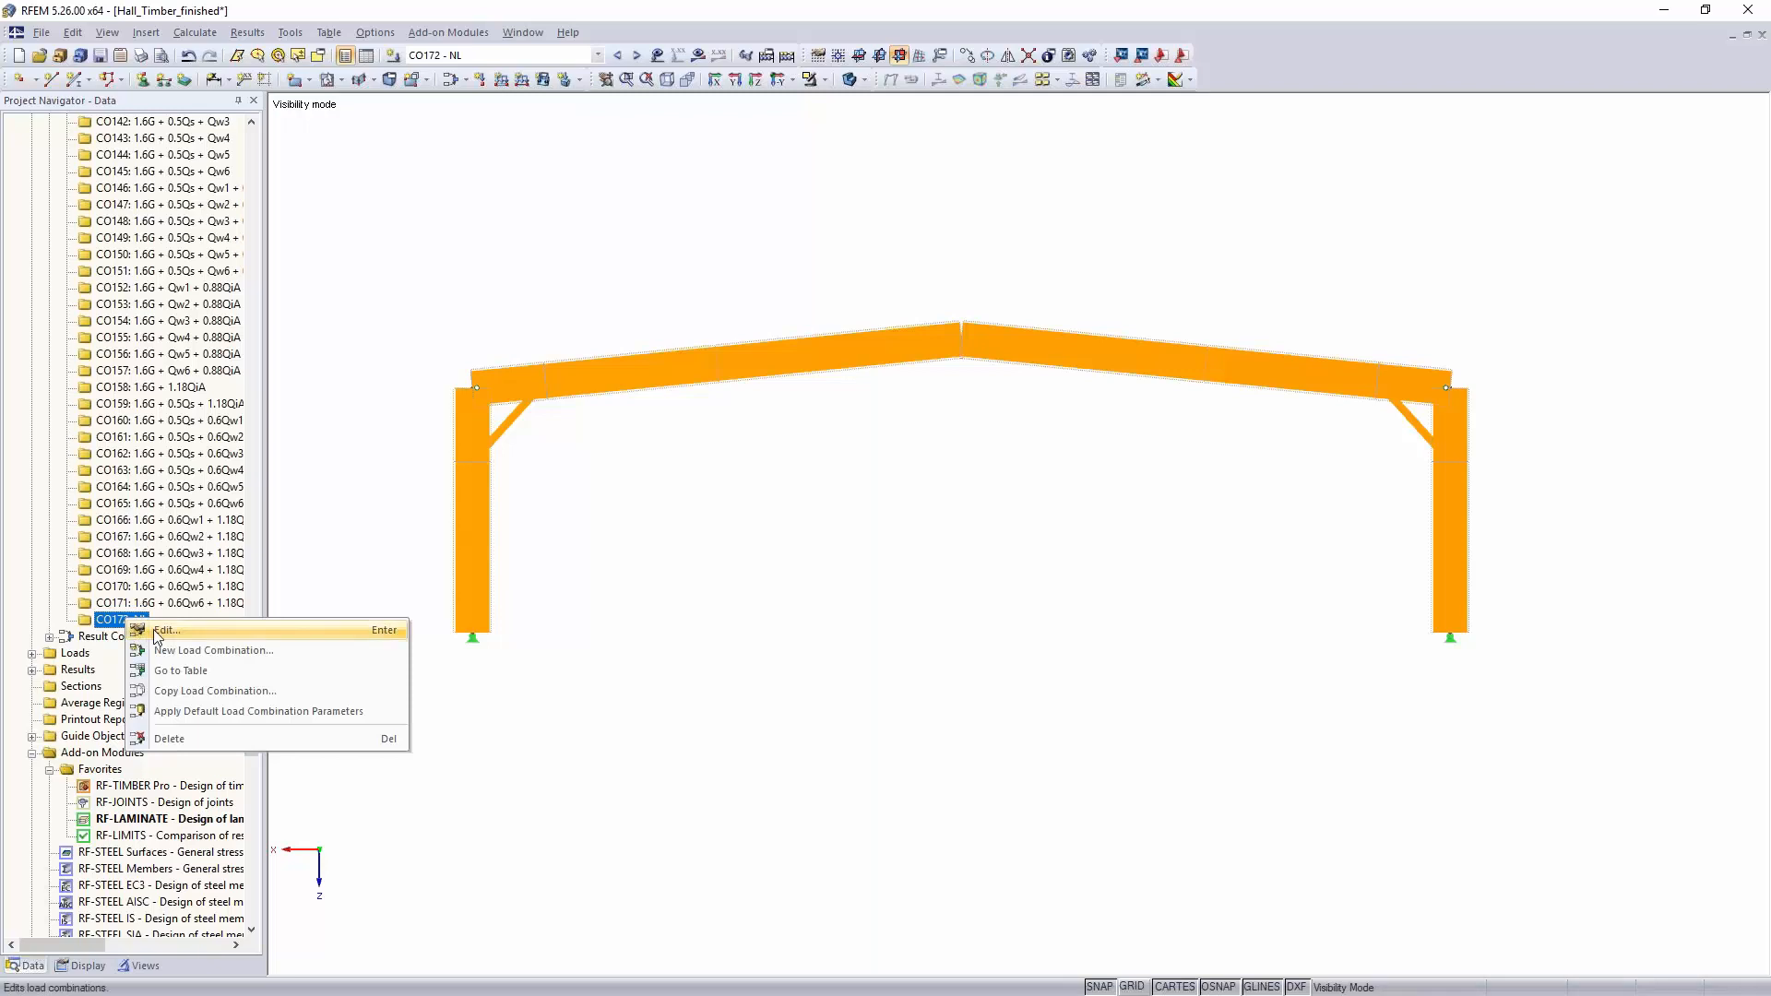
click(602, 610)
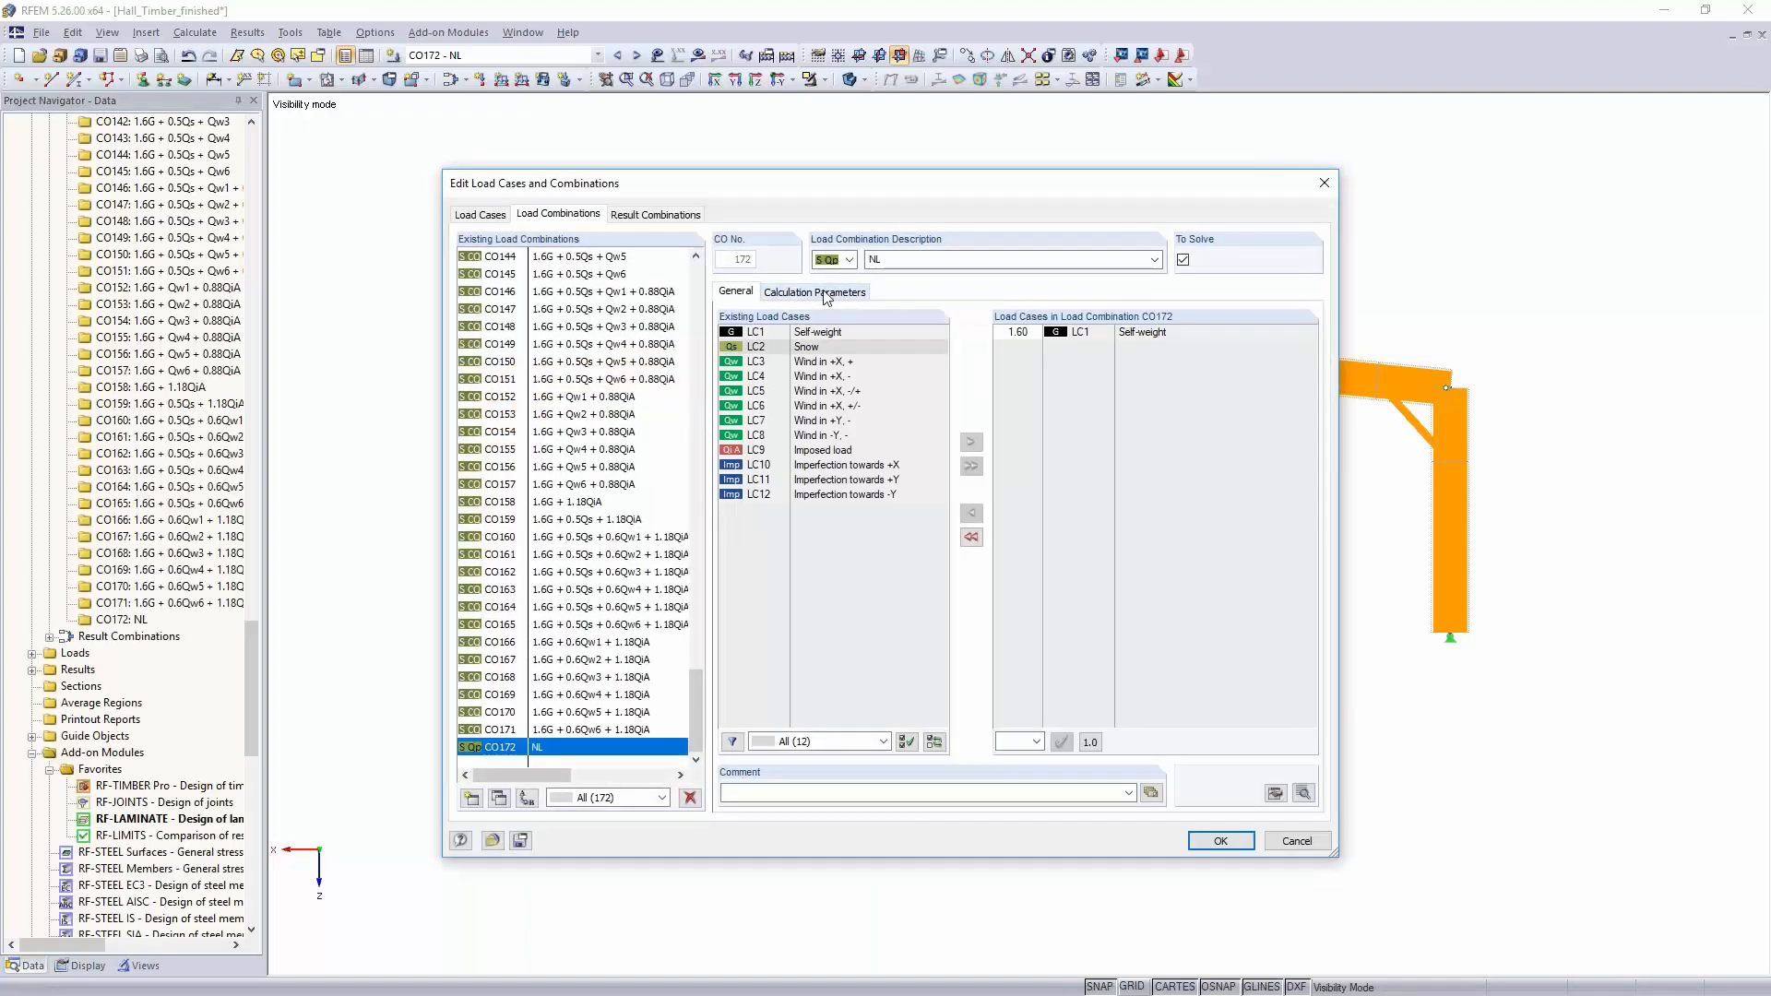
click(1014, 331)
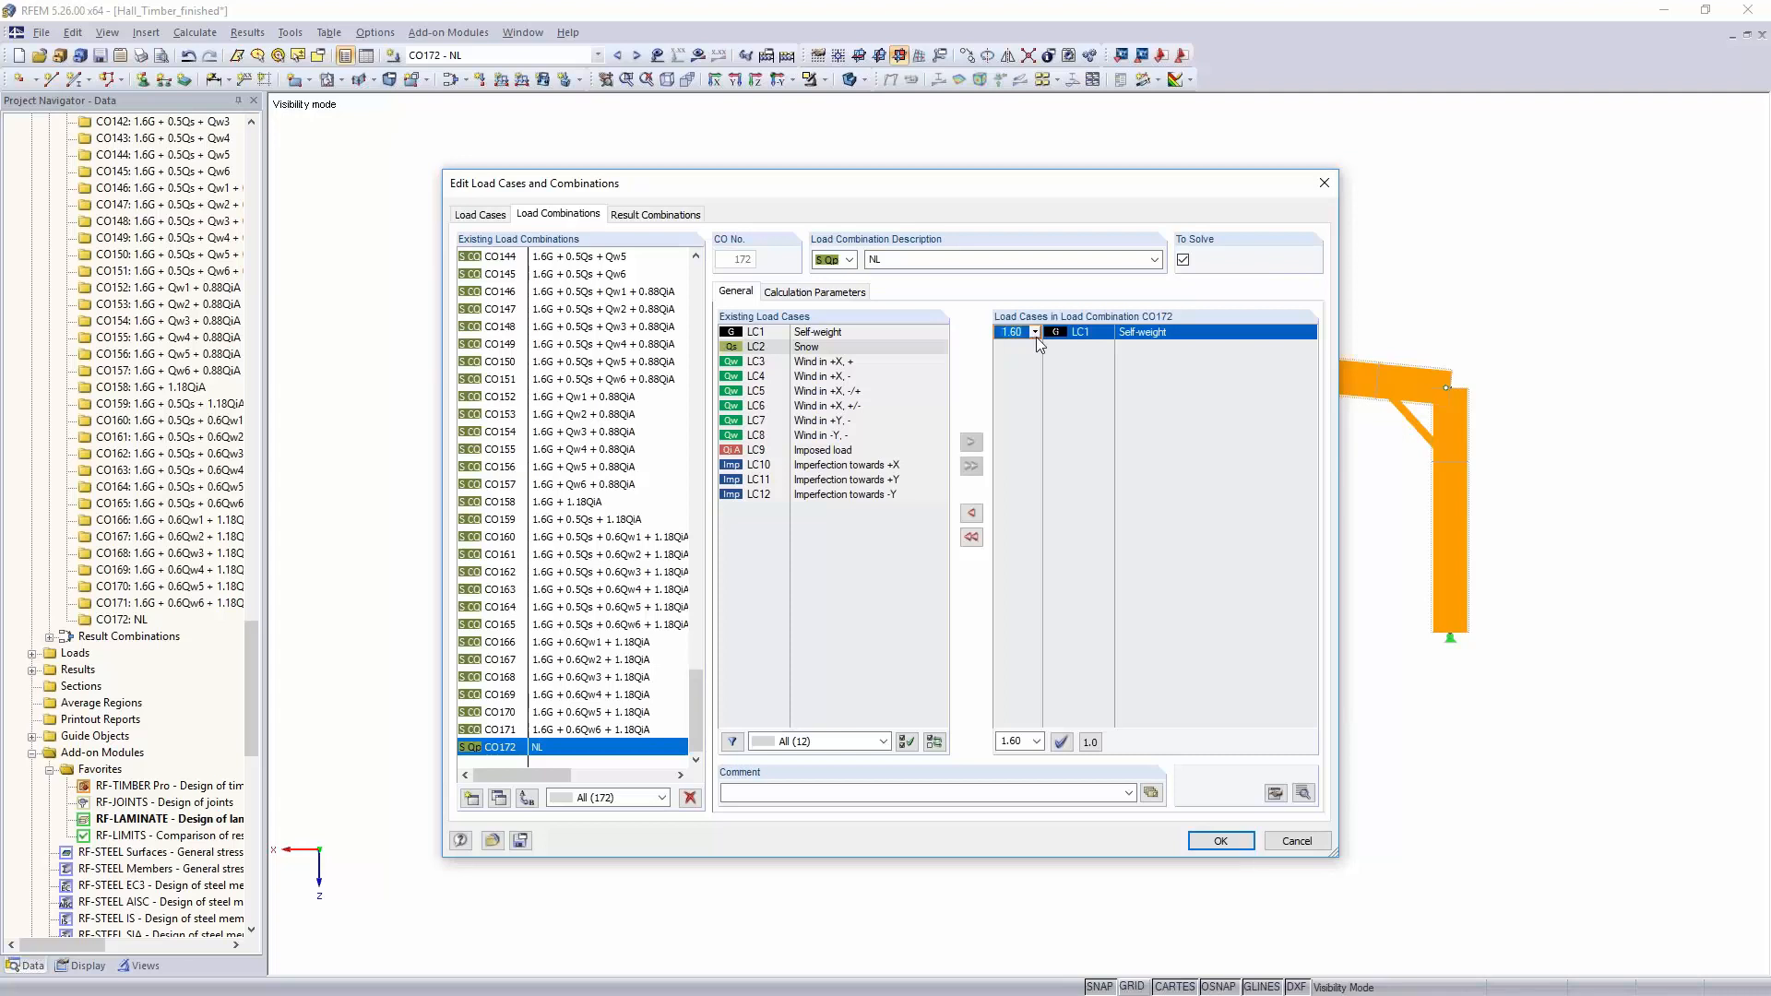
click(1035, 334)
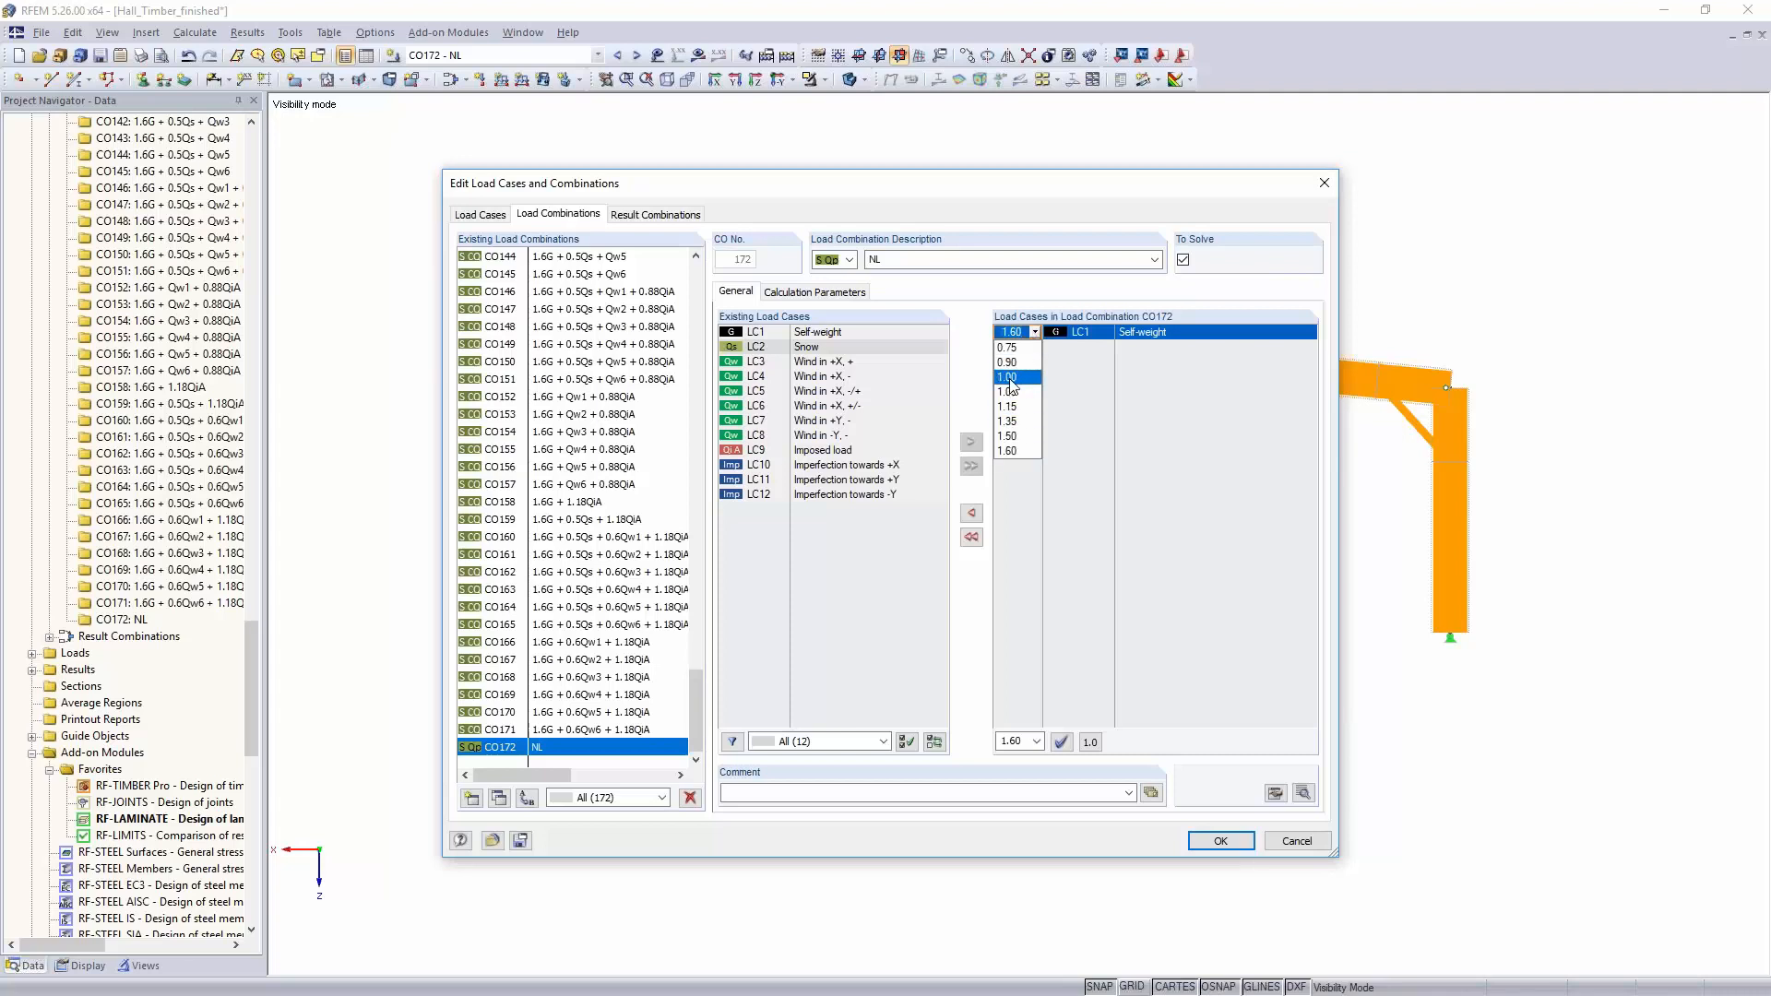
click(1012, 376)
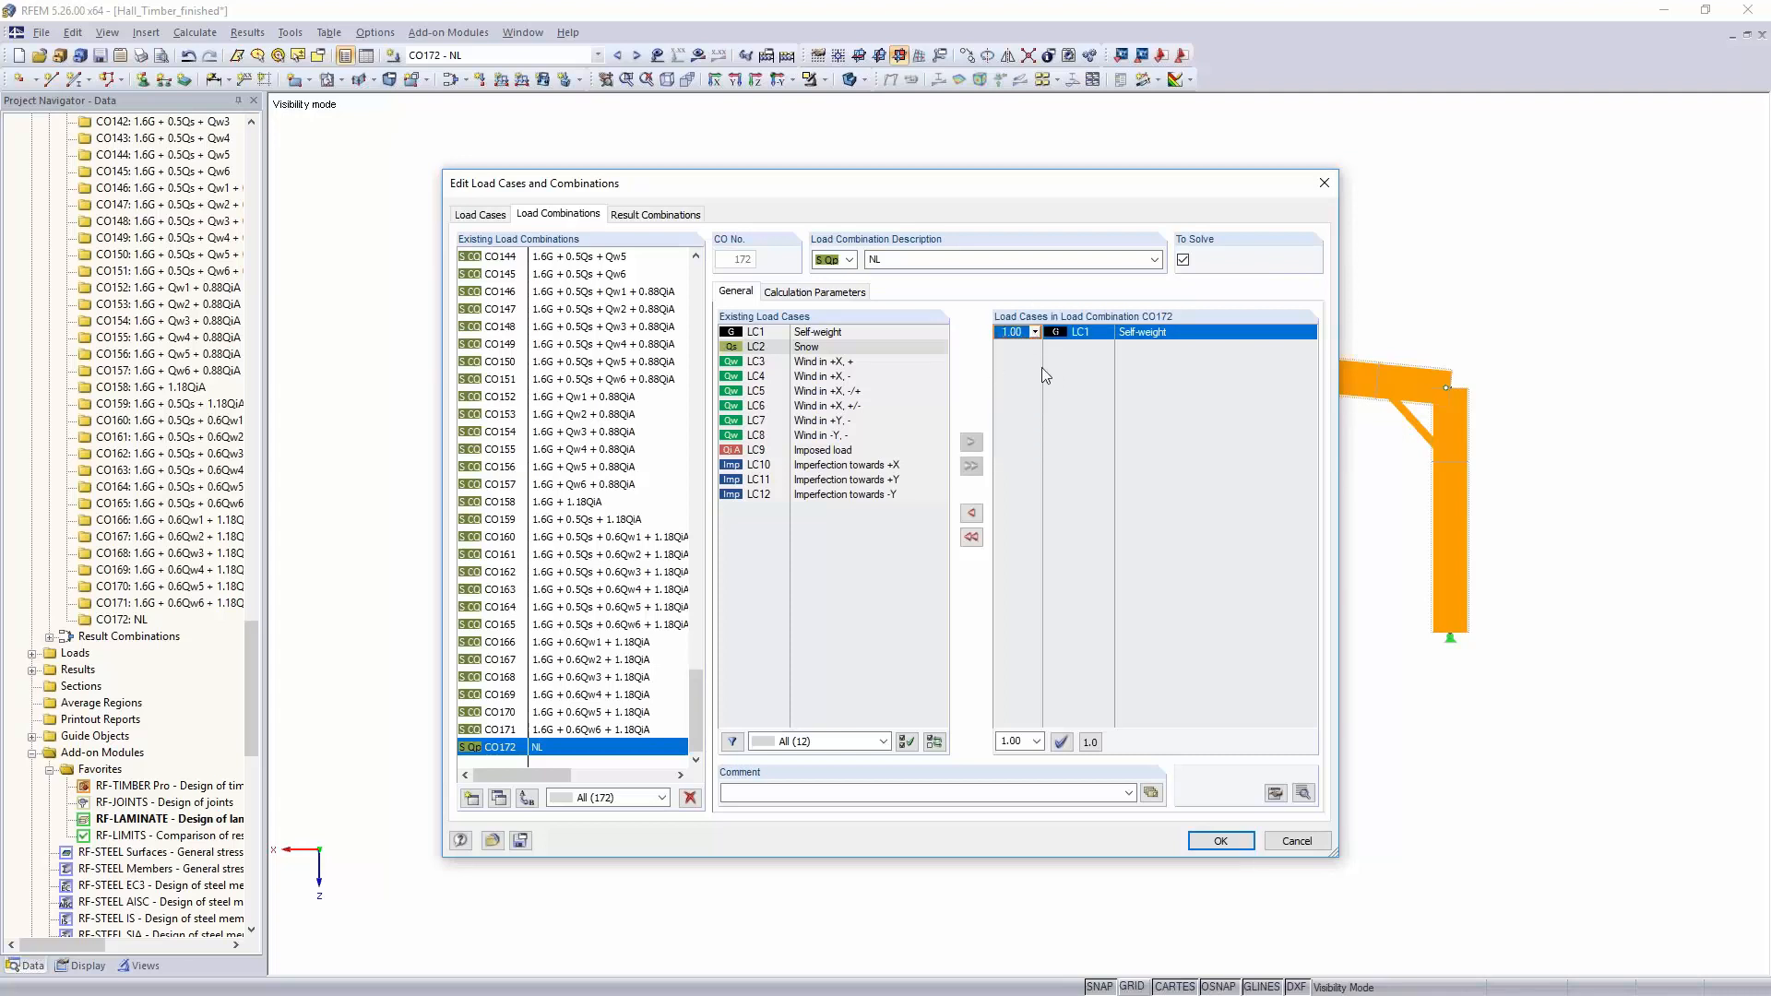
Step: Activate stiffness modification for CO172 and multiply all material stiffnesses (E, G) by a factor of 0.625
click(834, 292)
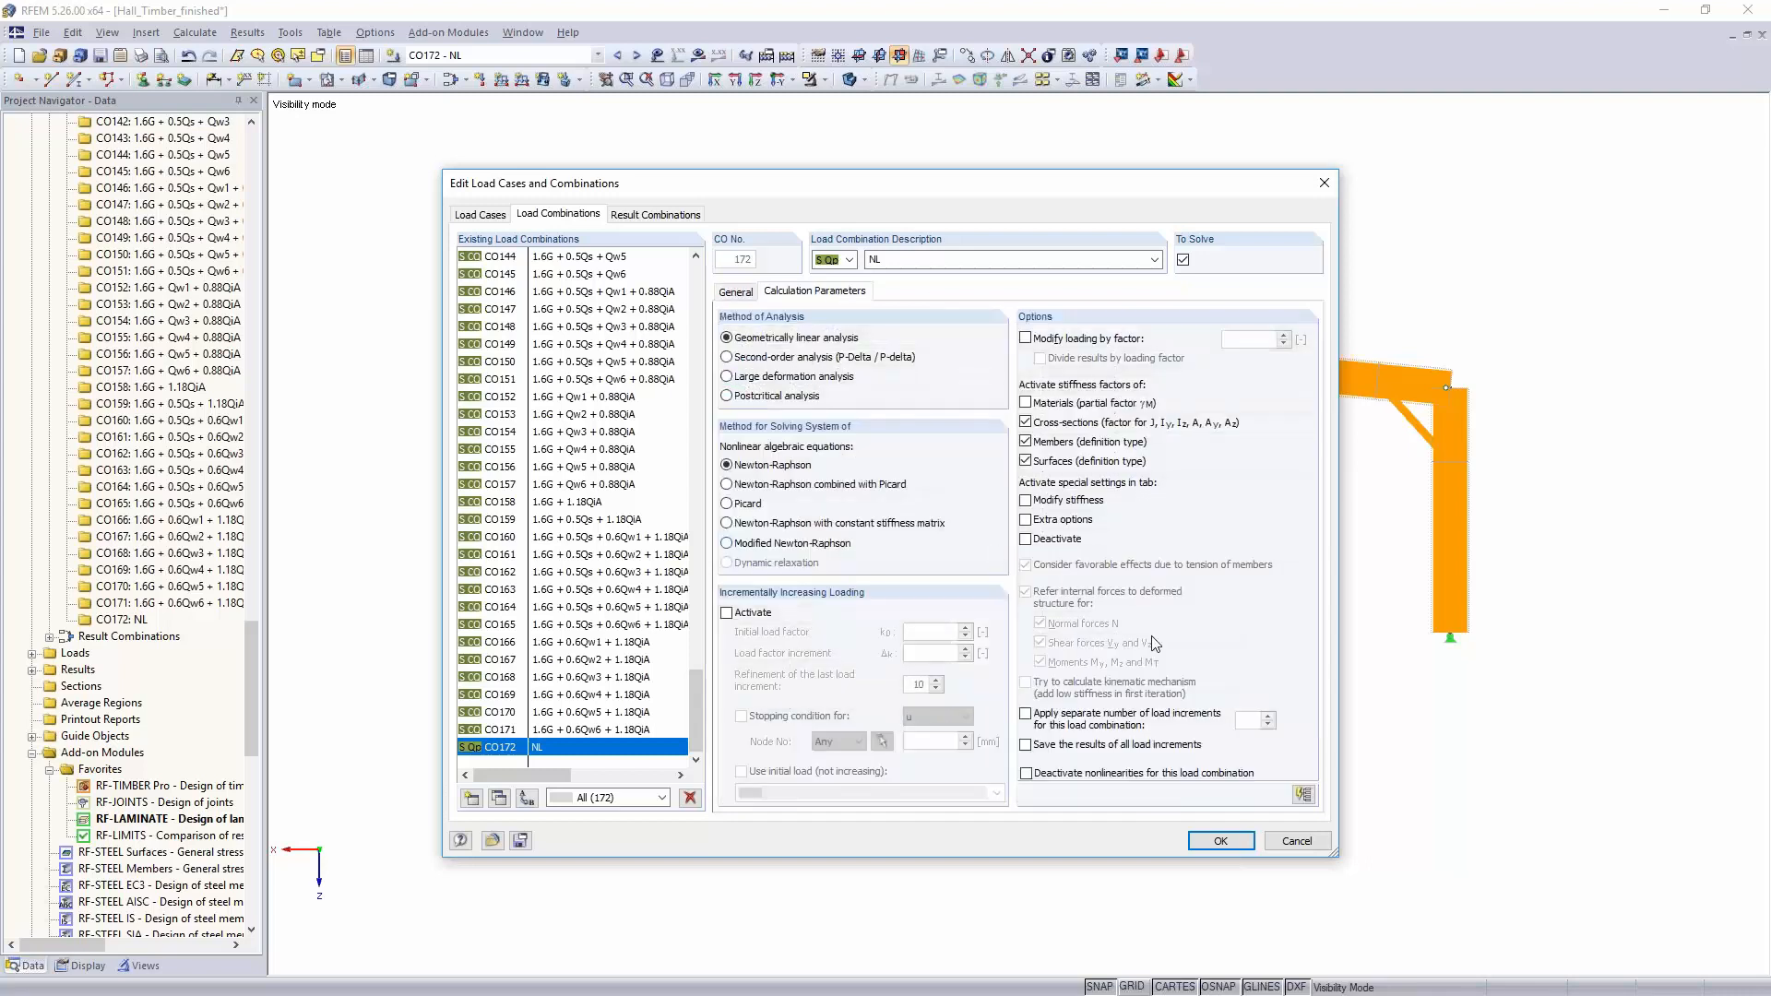
click(1025, 501)
click(913, 292)
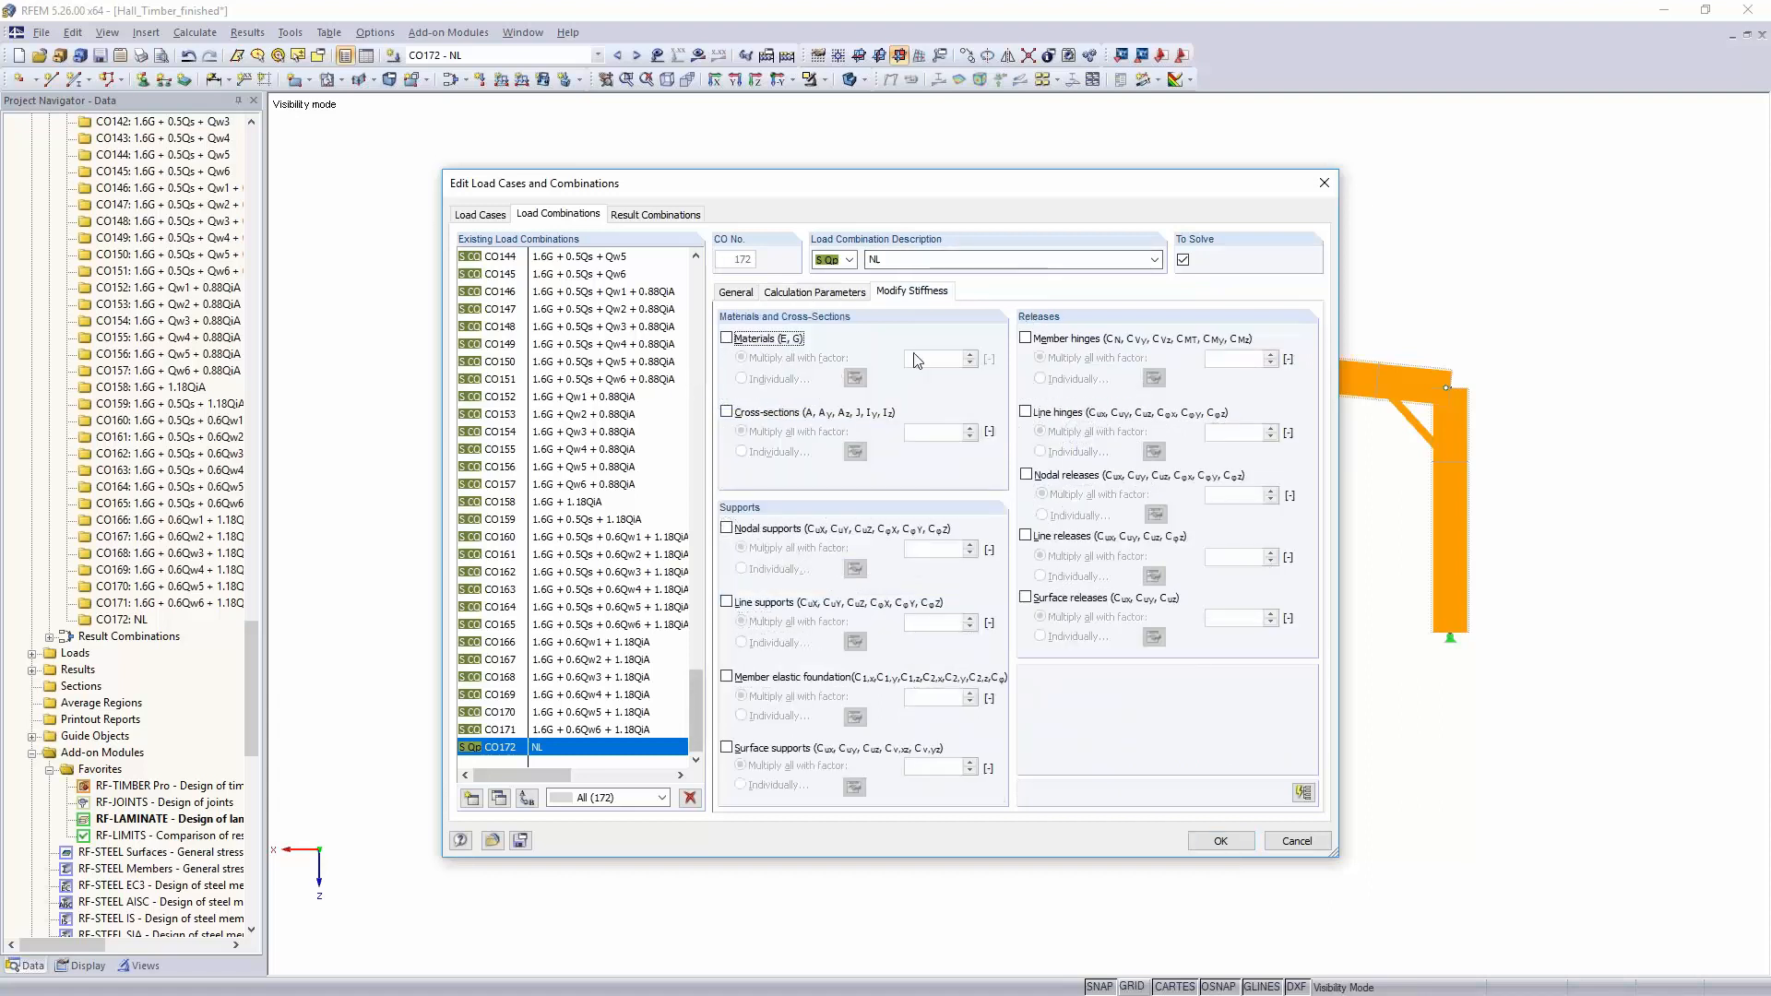
click(727, 338)
double_click(933, 358)
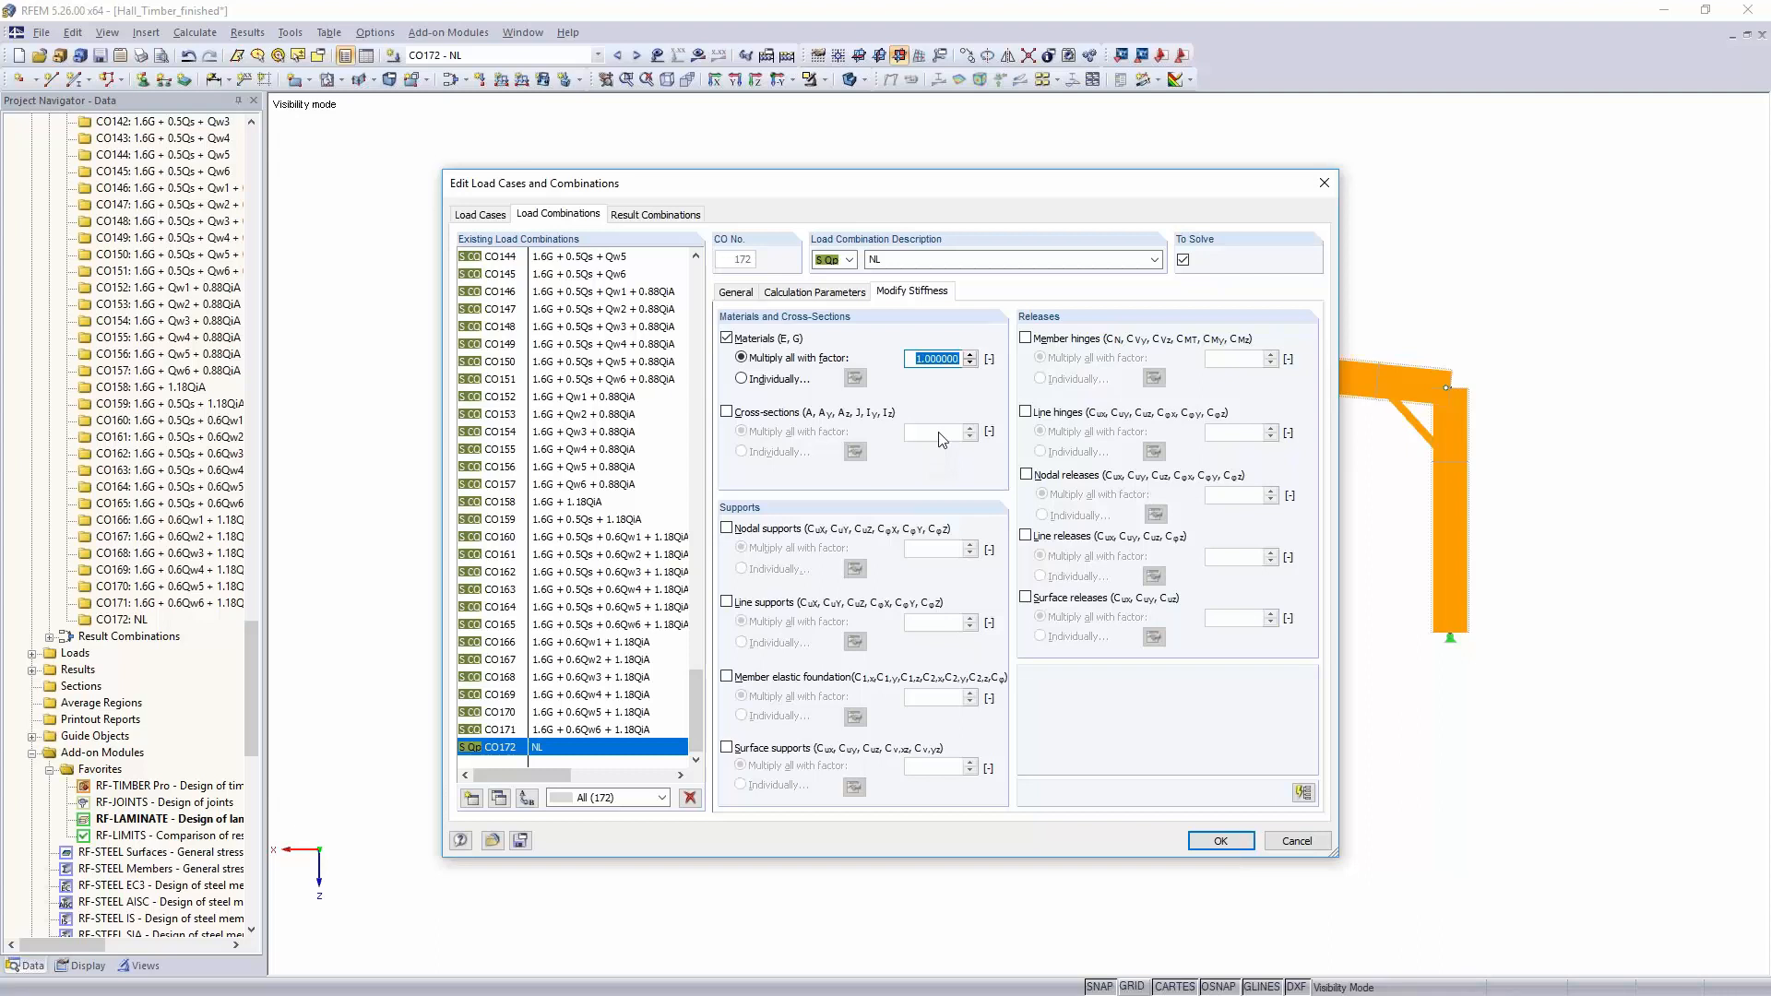
text(0,625)
click(1220, 841)
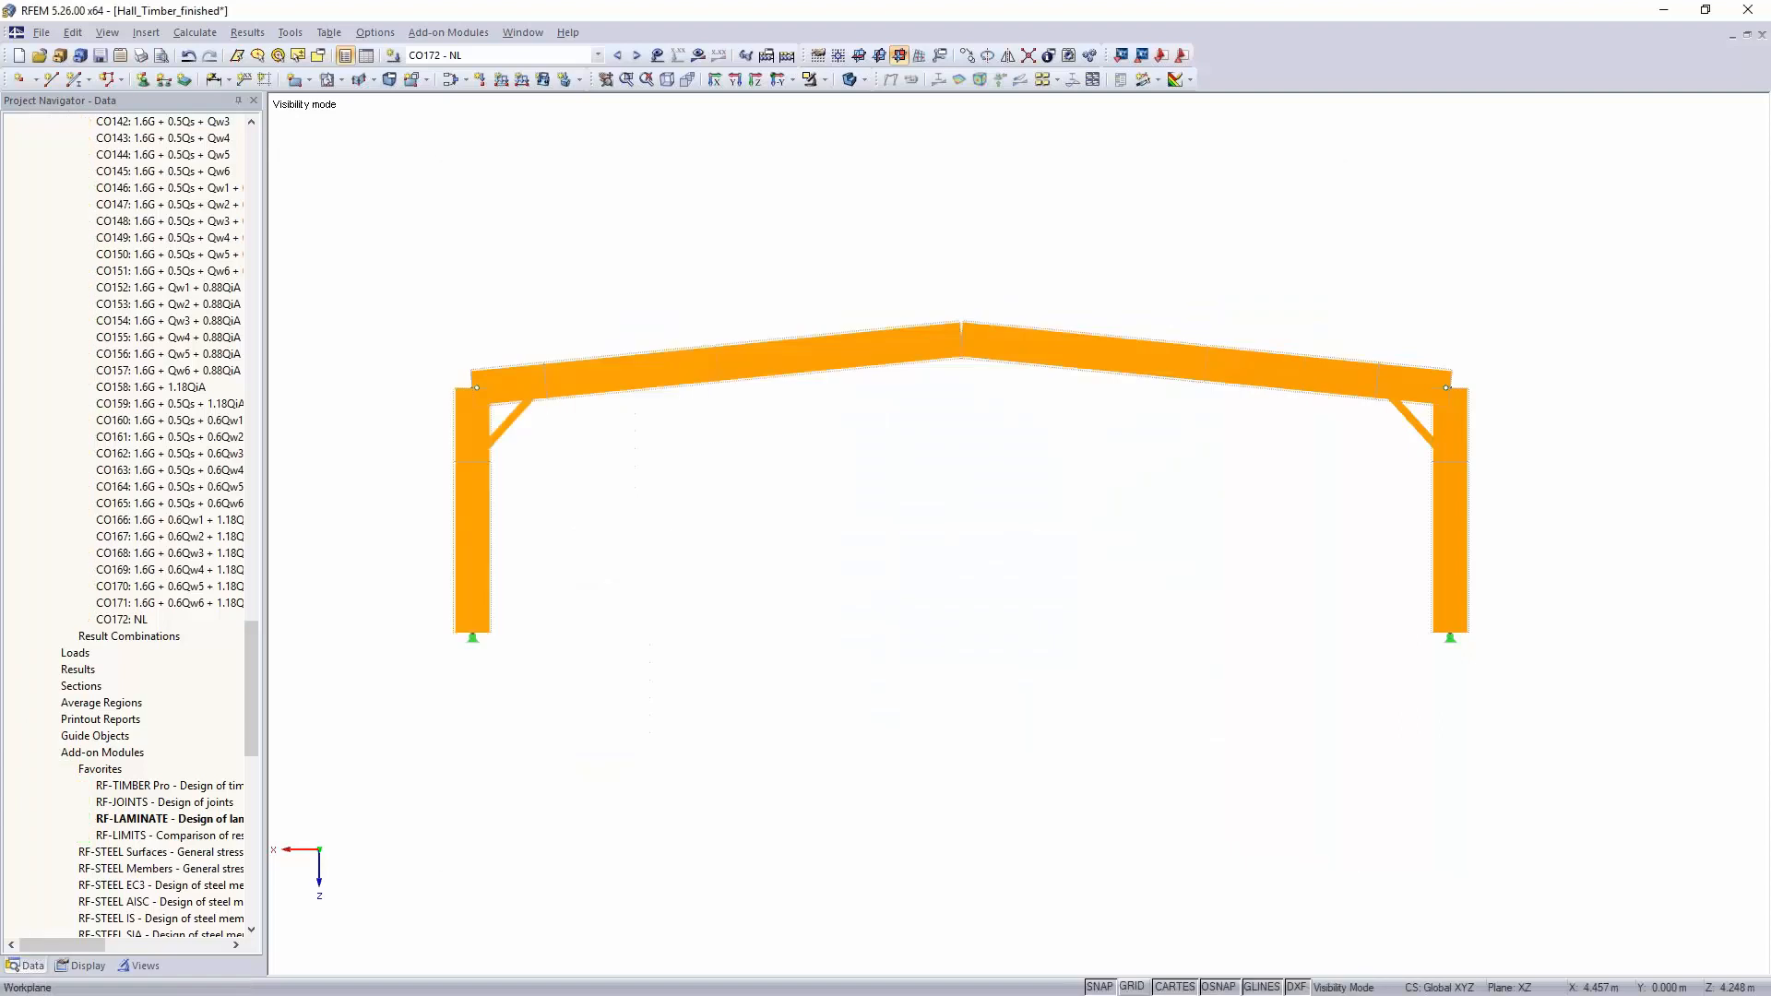
Step: Open an additional window of the hall model and tile both windows horizontally
click(523, 32)
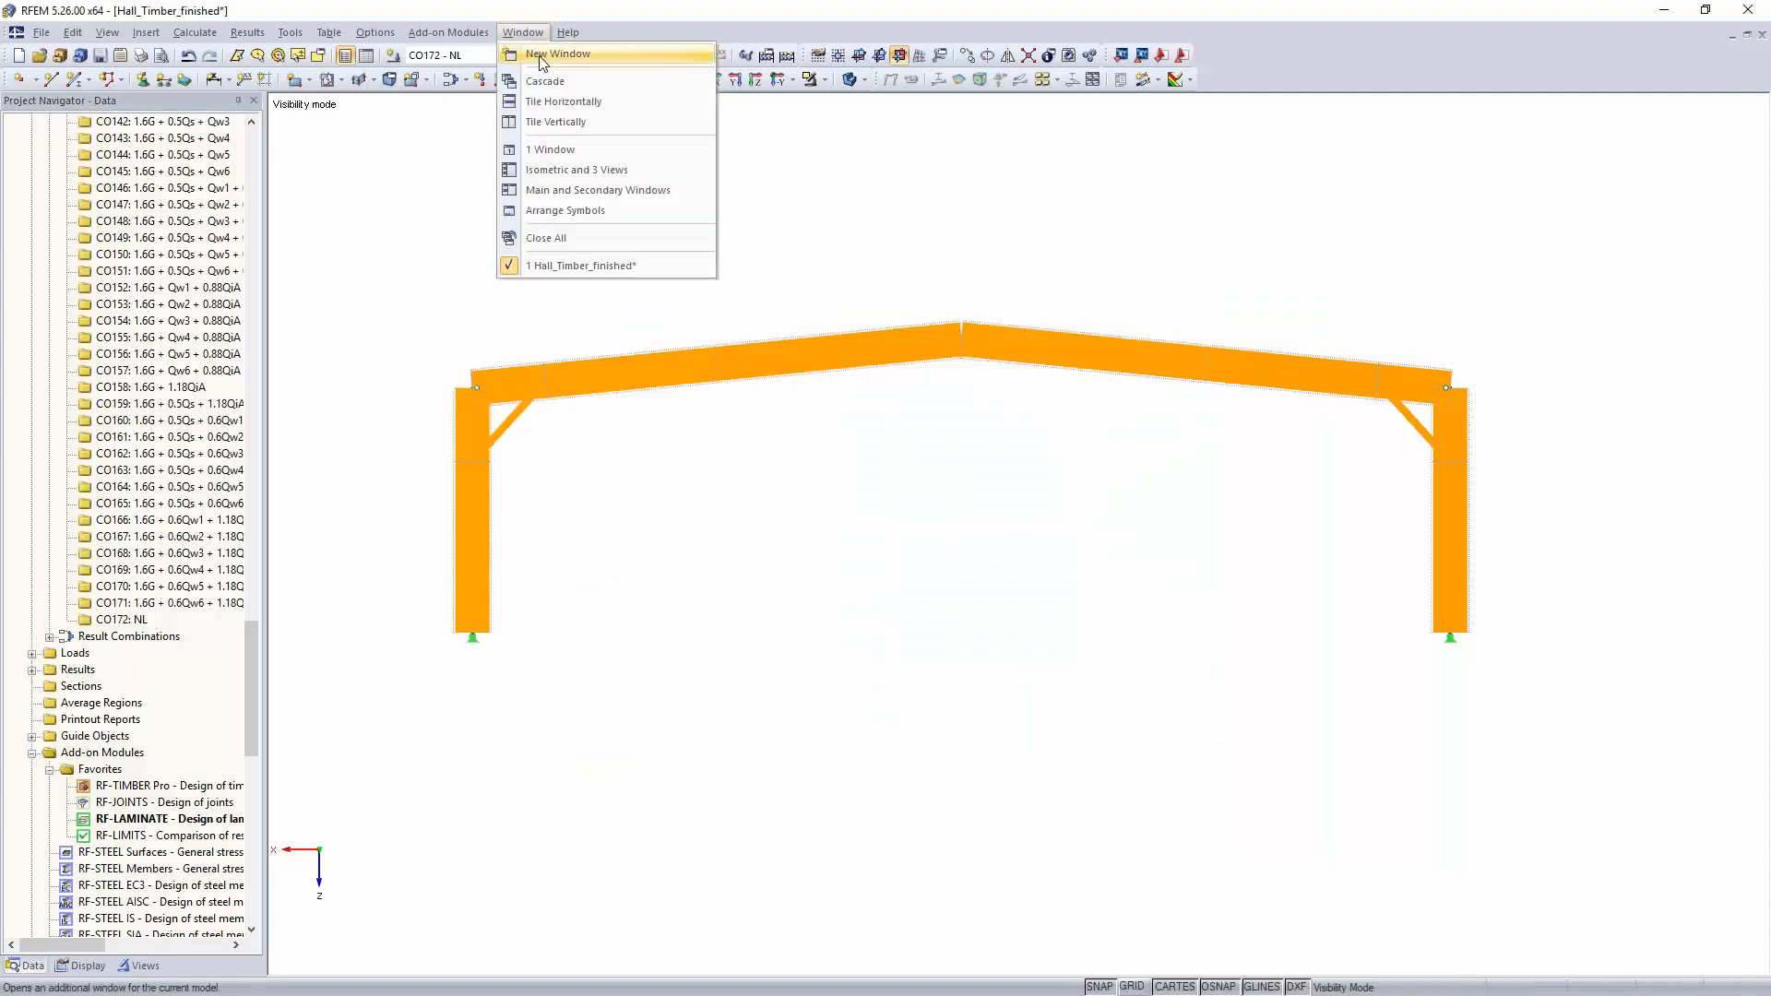
click(541, 57)
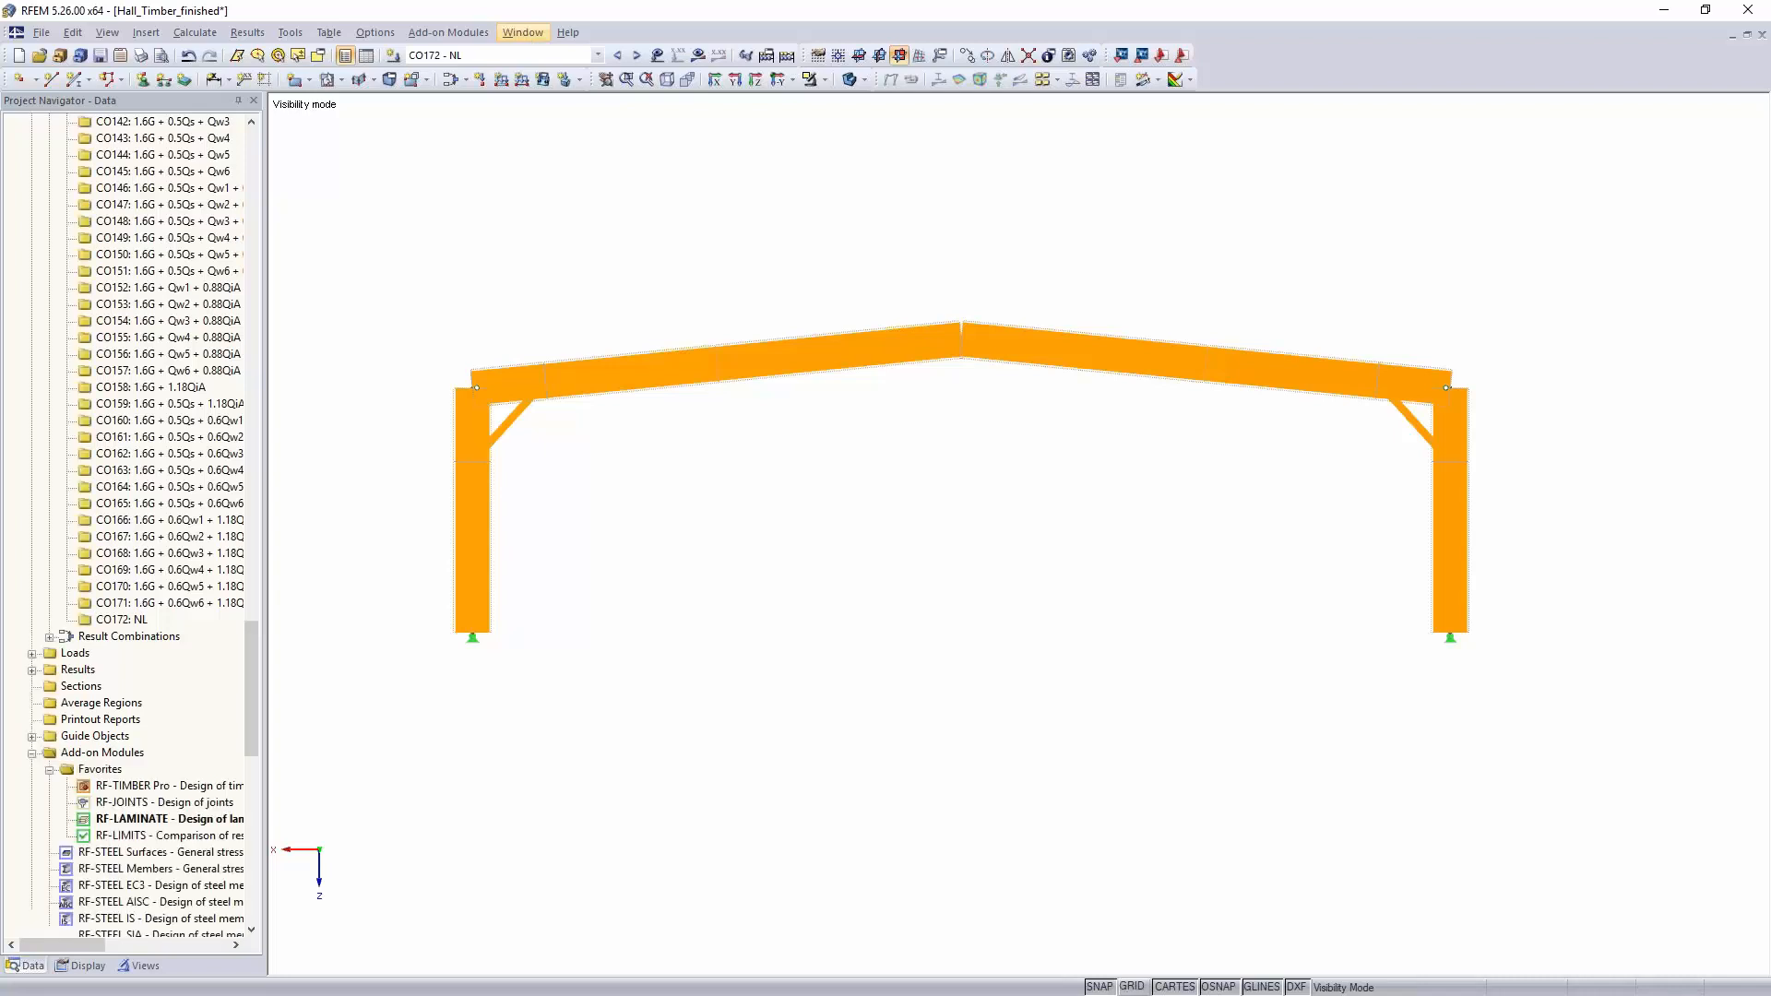
click(523, 33)
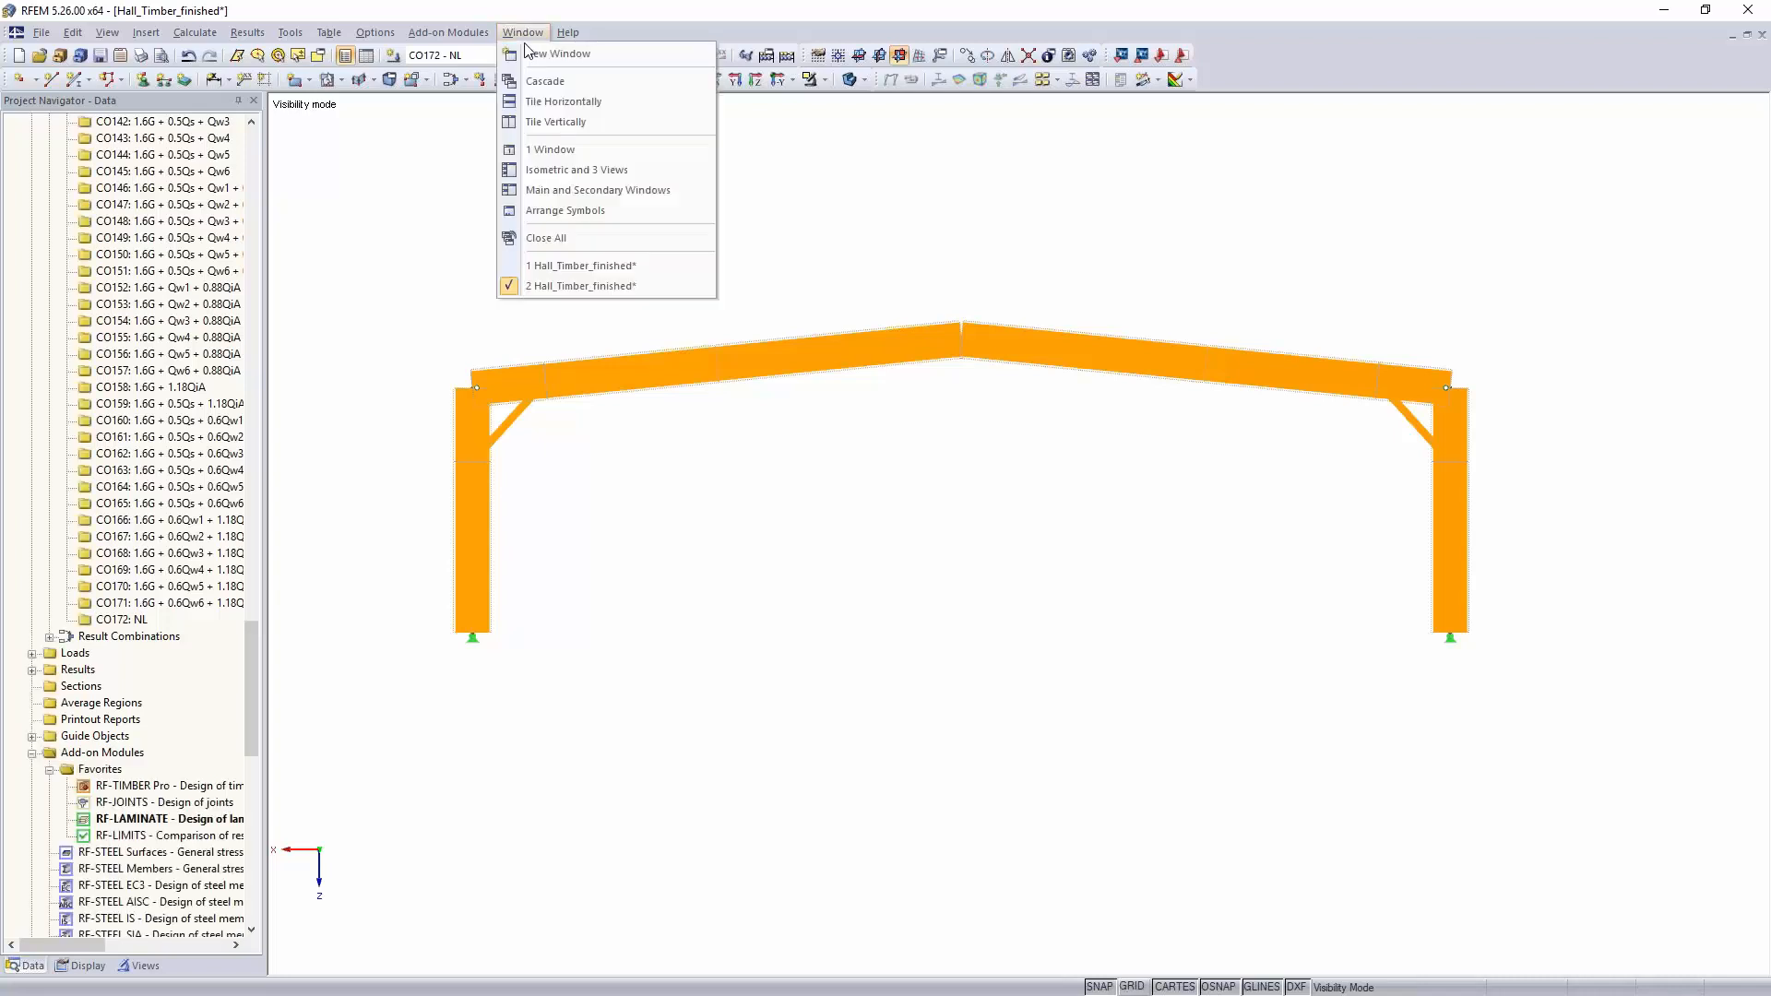
click(565, 103)
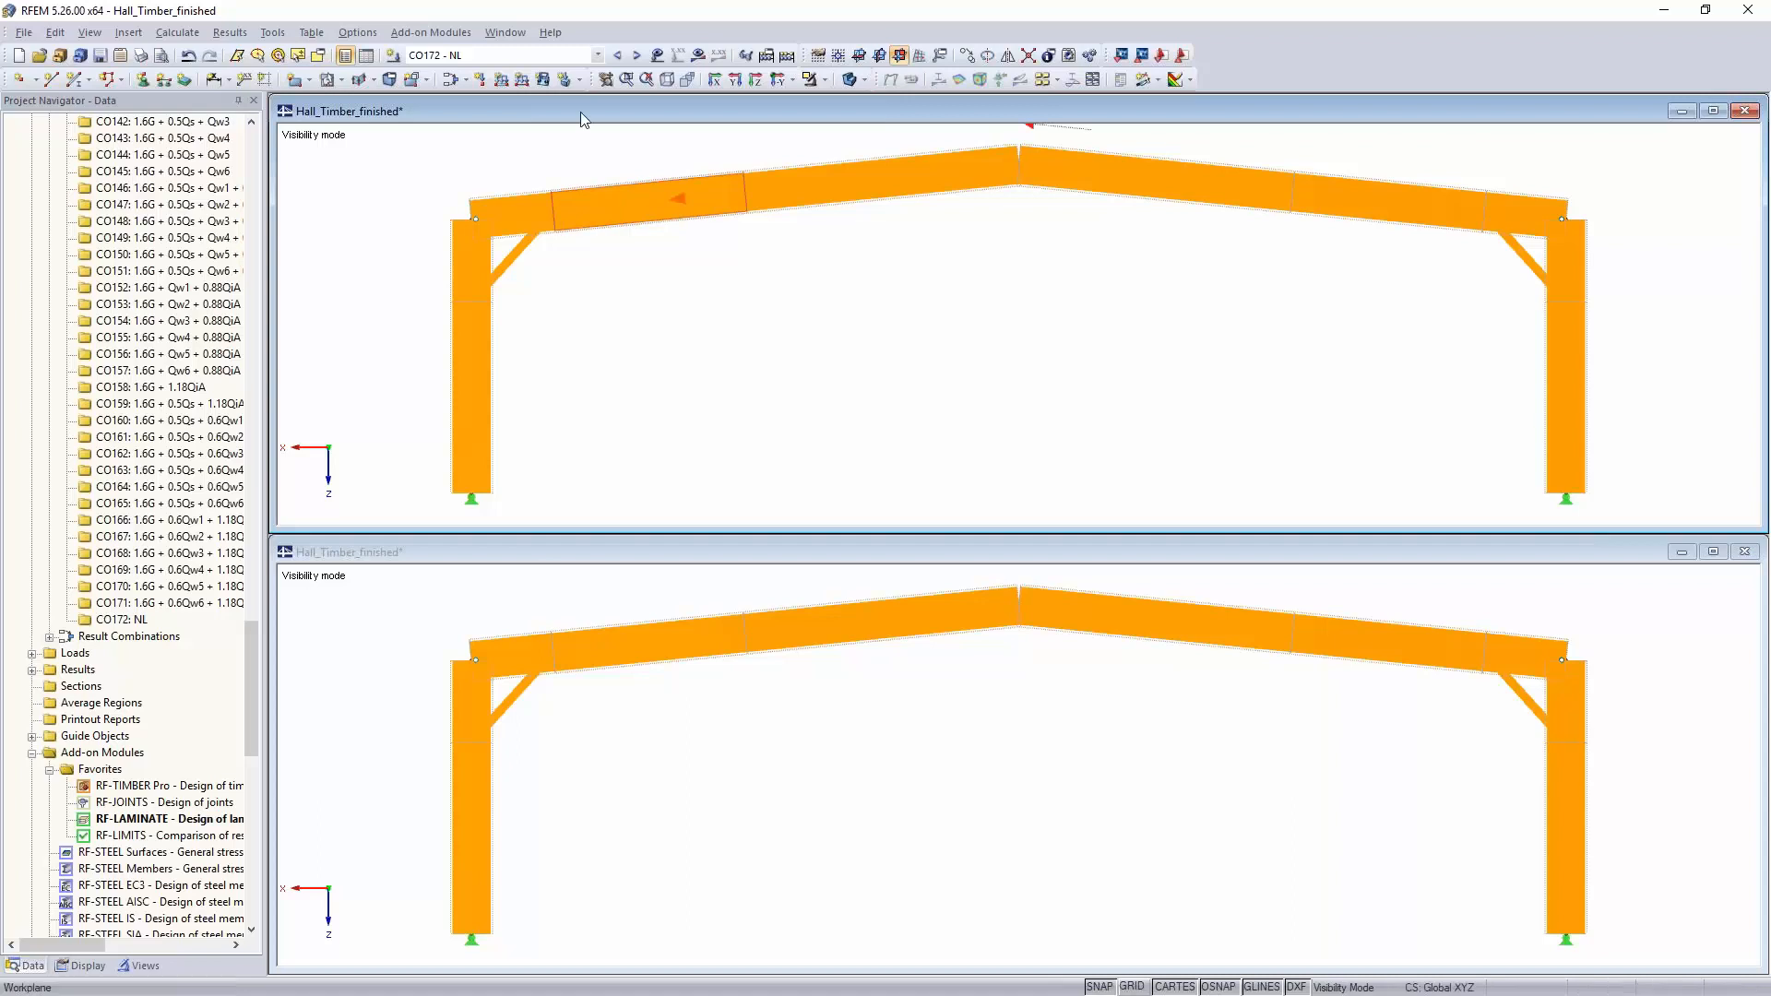
Step: Set CO117 - 1.6G as current in the upper model window and calculate its results
click(598, 55)
scroll(575, 296, up, 5)
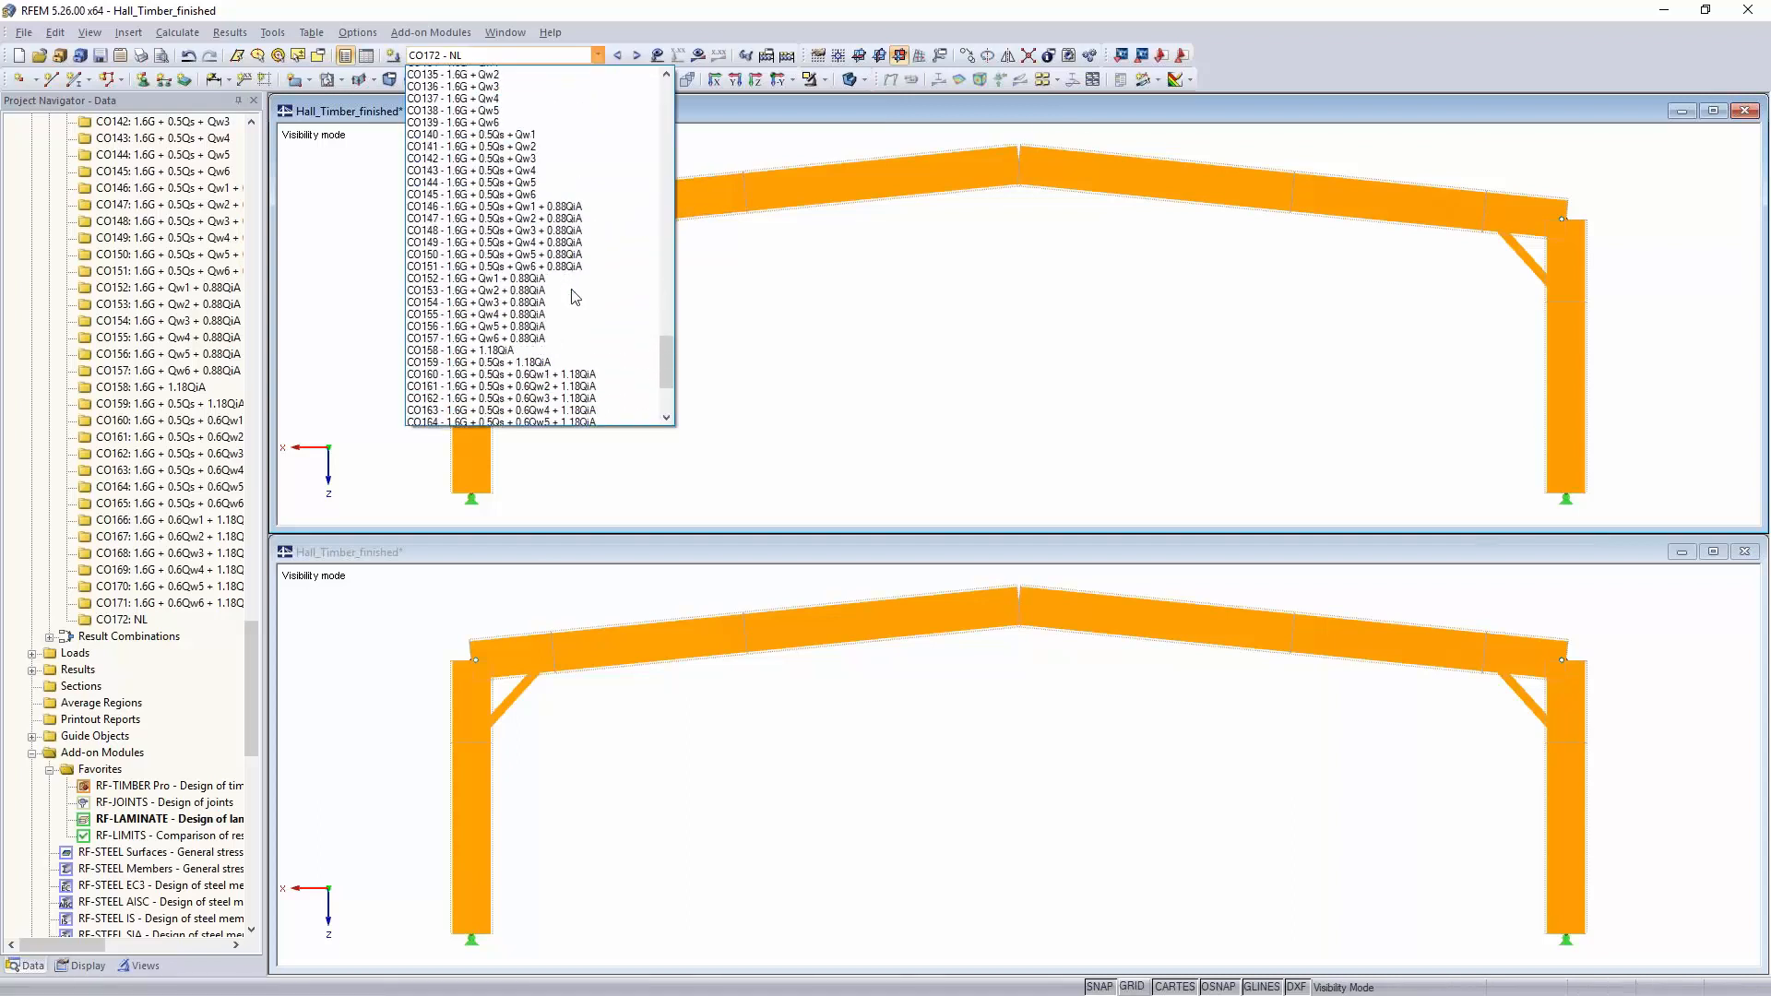
scroll(576, 296, up, 9)
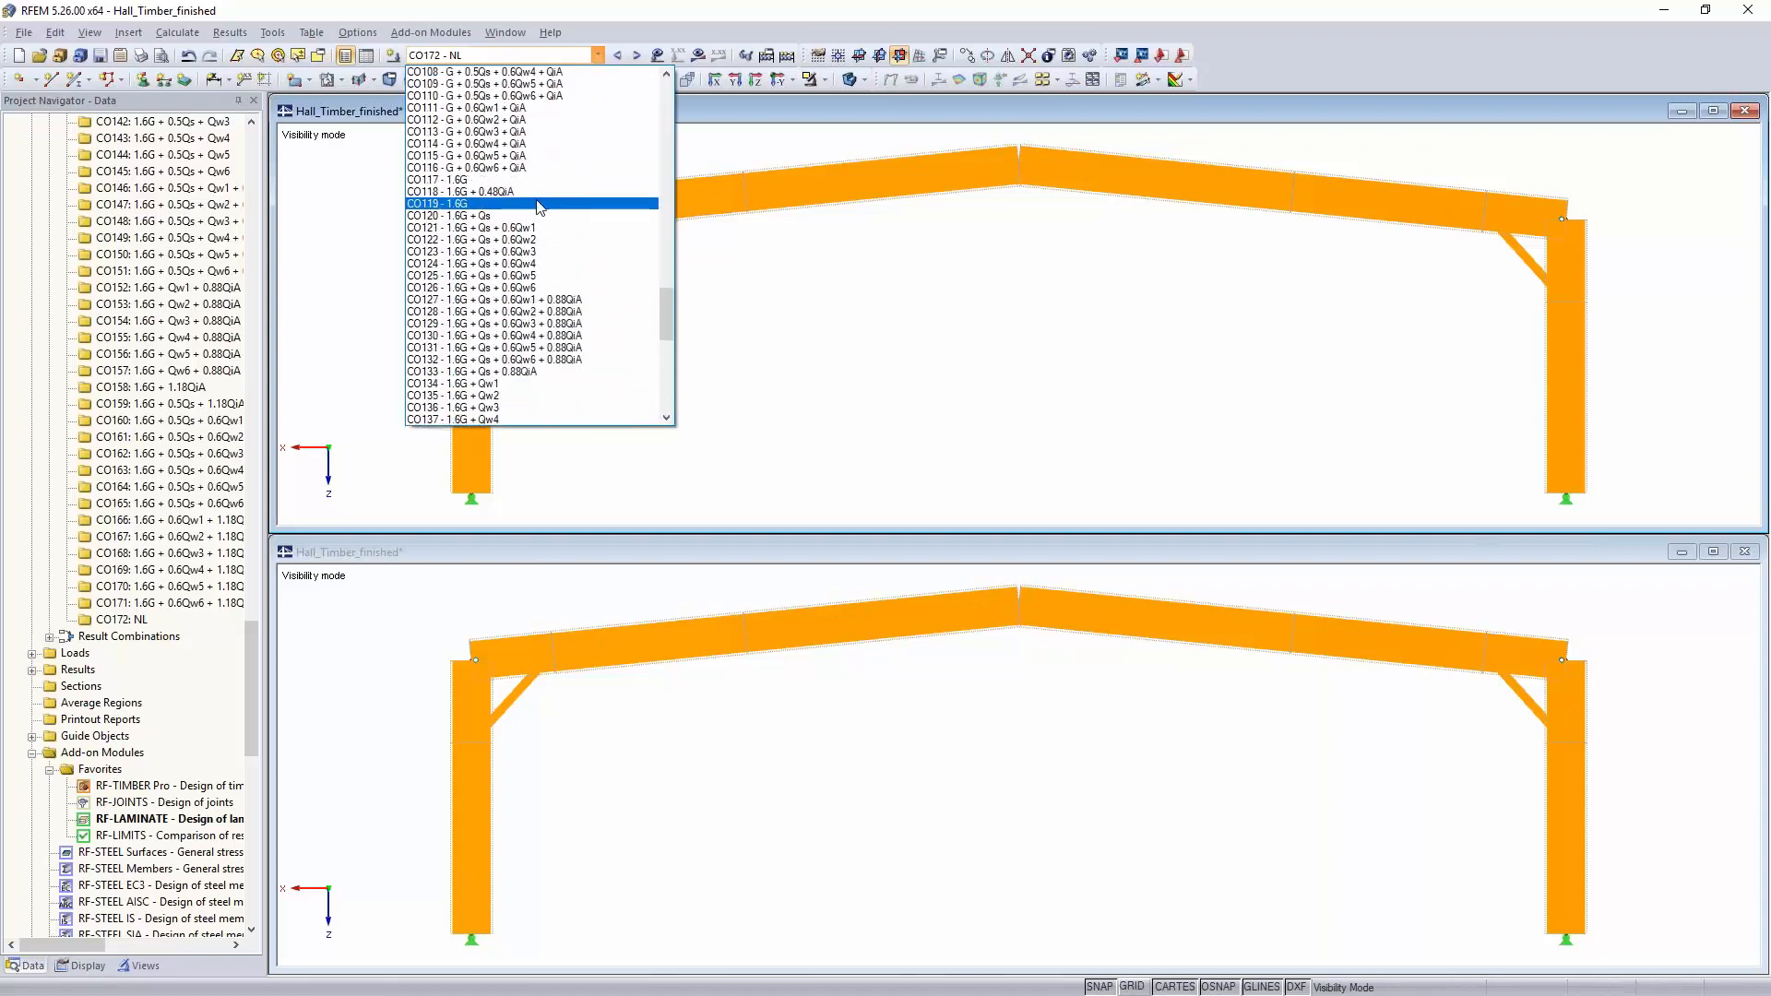
click(535, 179)
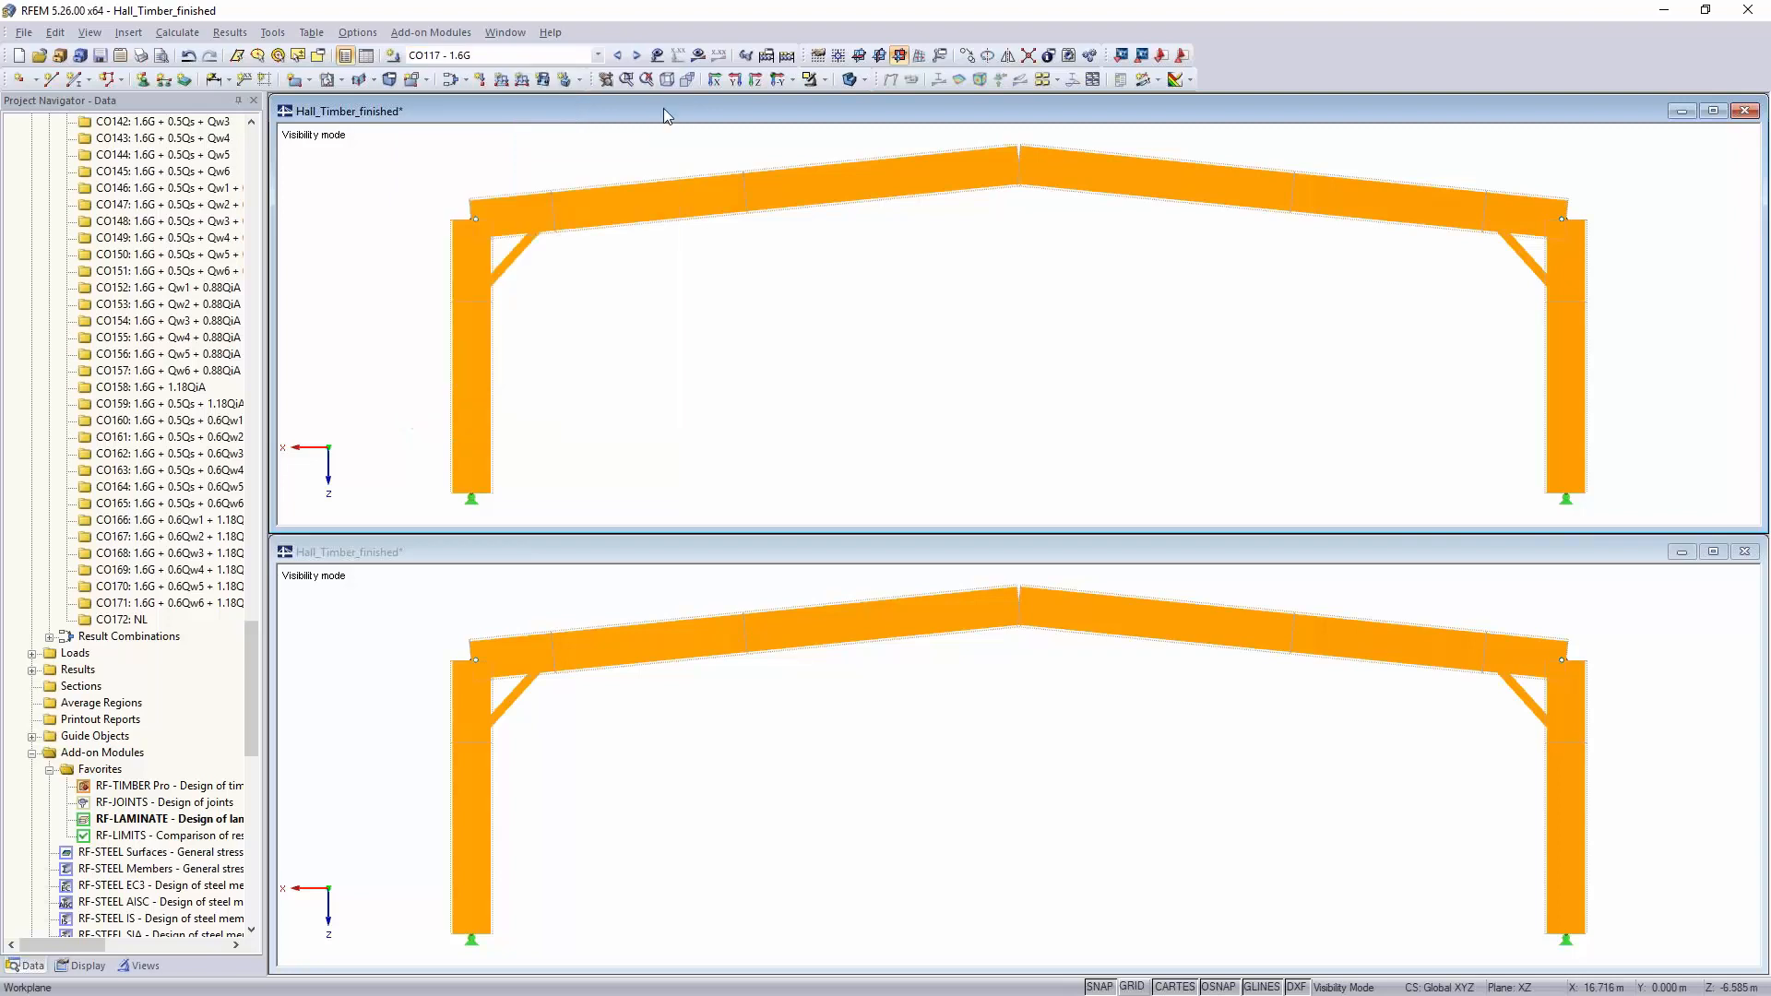
click(698, 55)
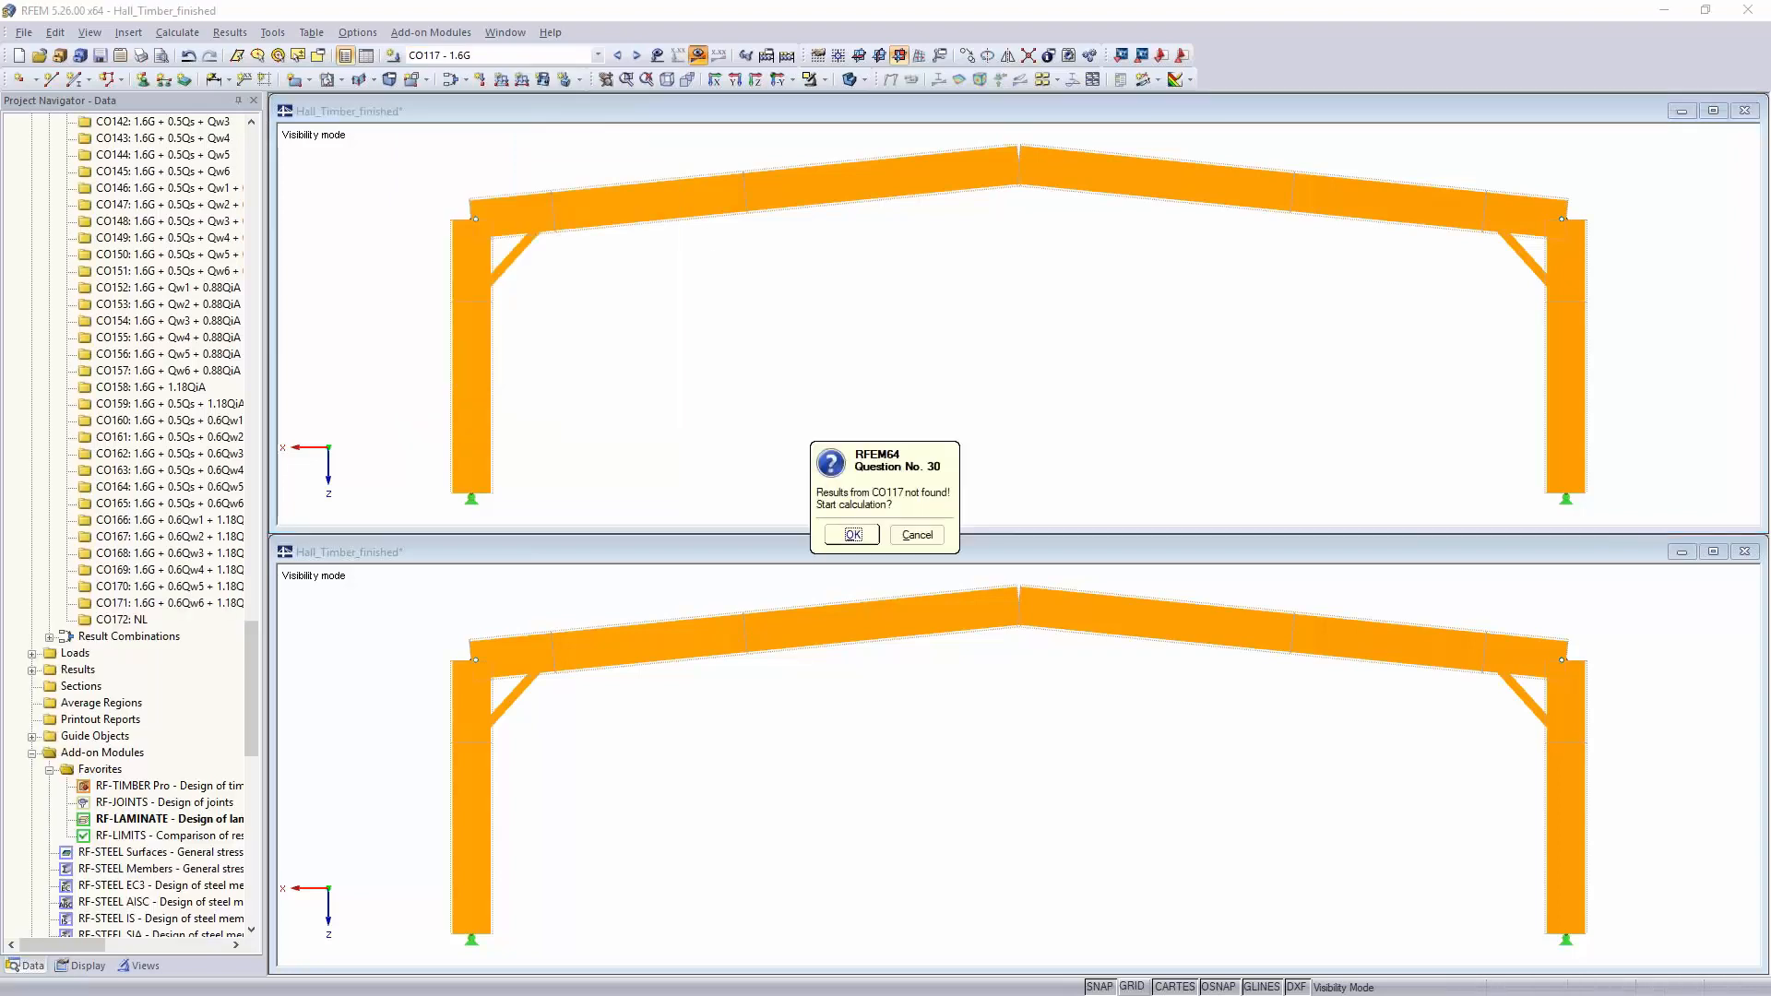
click(852, 535)
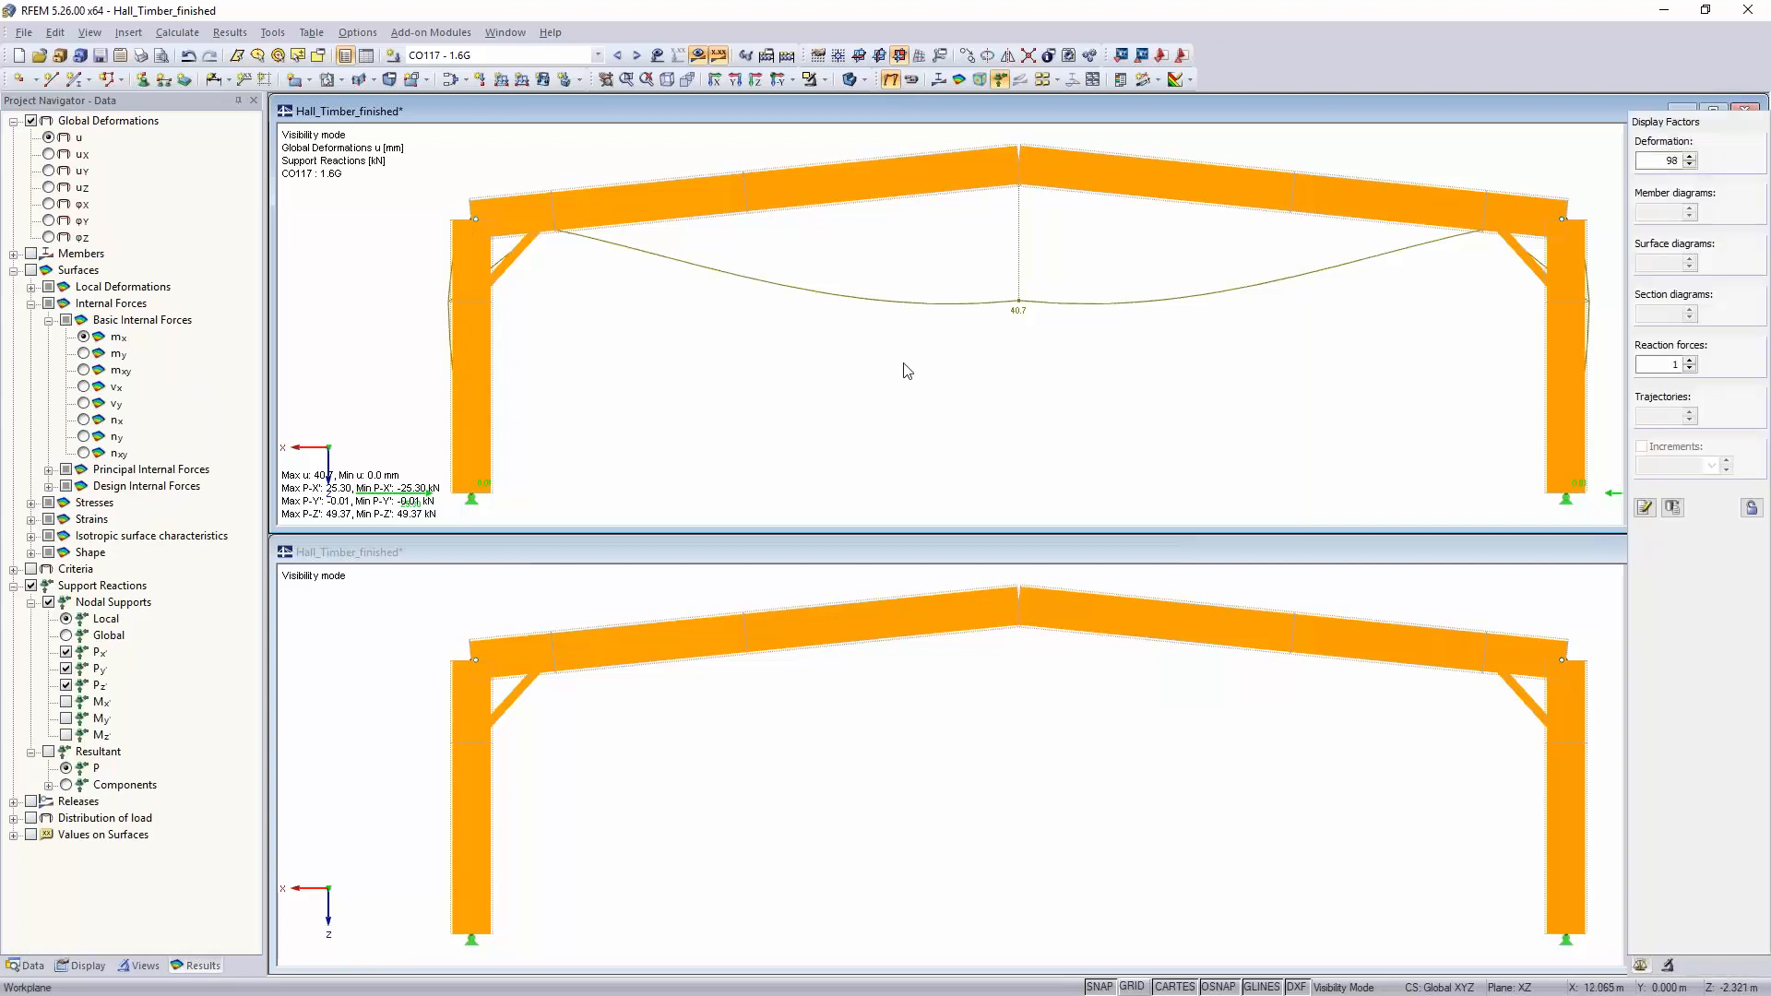
Step: Display the loads of CO117 together with the frame's deformations and support reactions
scroll(901, 367, down, 2)
middle_drag(900, 370, 880, 423)
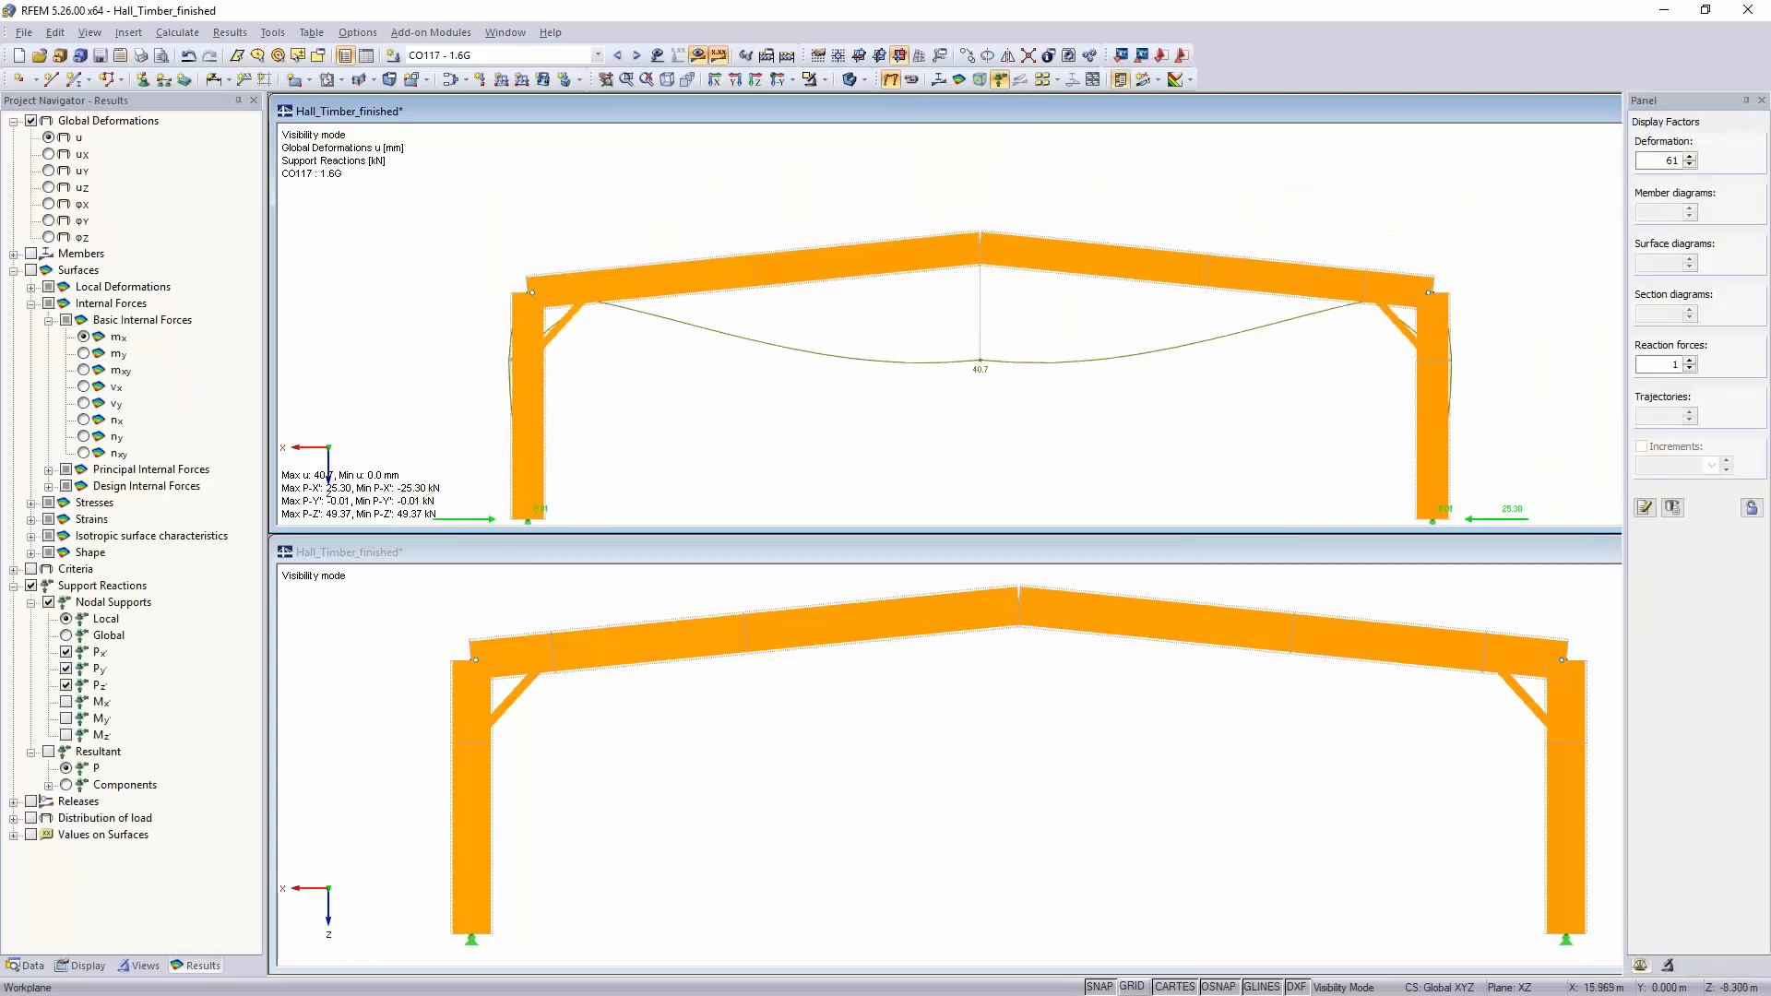
click(656, 54)
scroll(812, 355, down, 1)
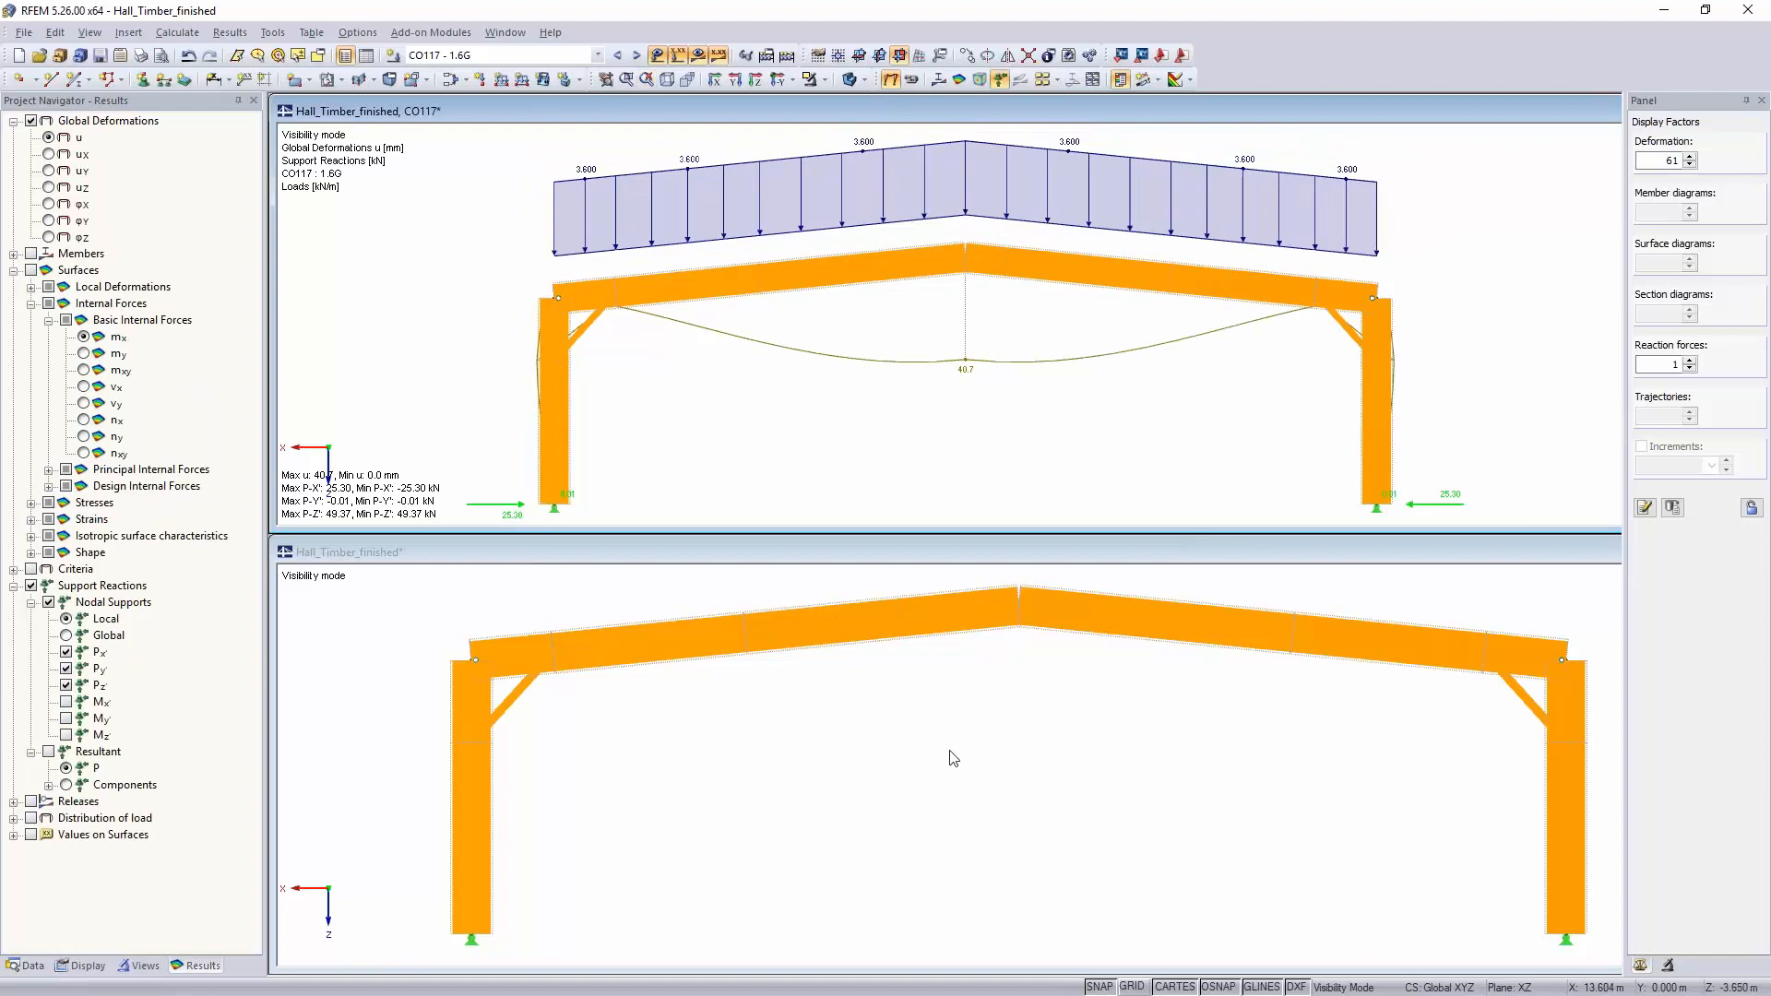
Step: Display the loads of CO172 - NL in the lower model window and calculate its results for comparison with CO117
scroll(952, 758, down, 5)
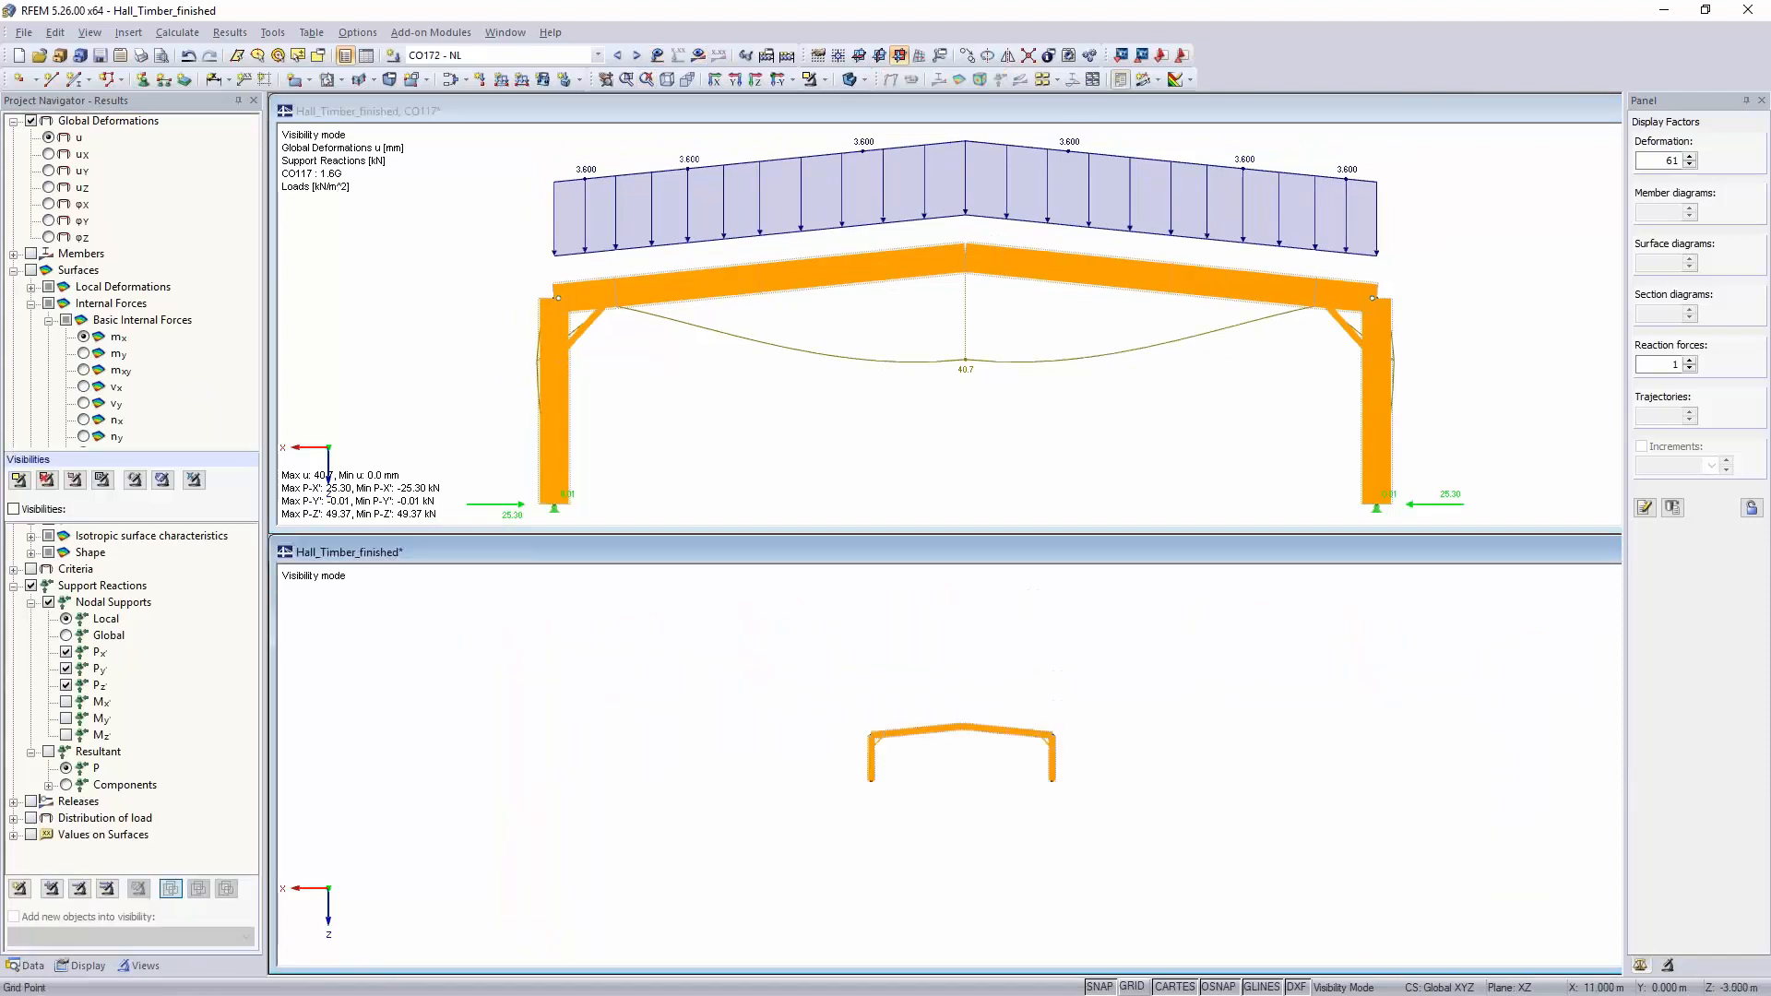
scroll(954, 754, up, 4)
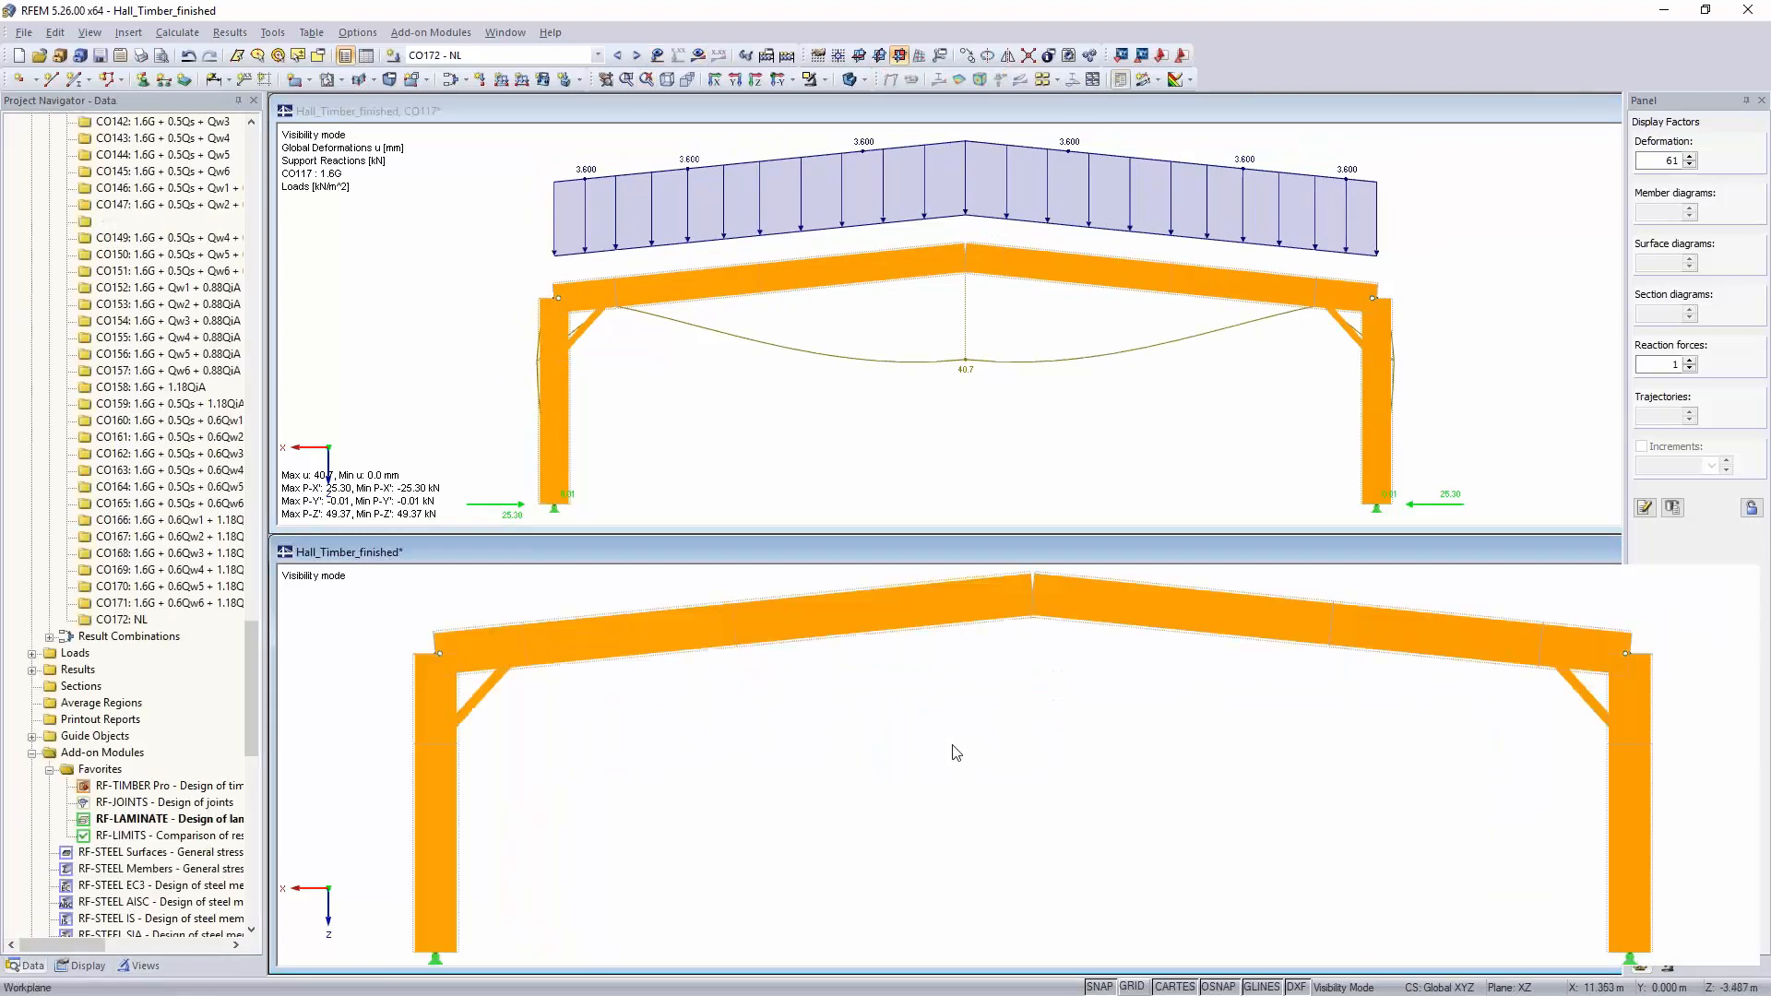
scroll(952, 752, down, 2)
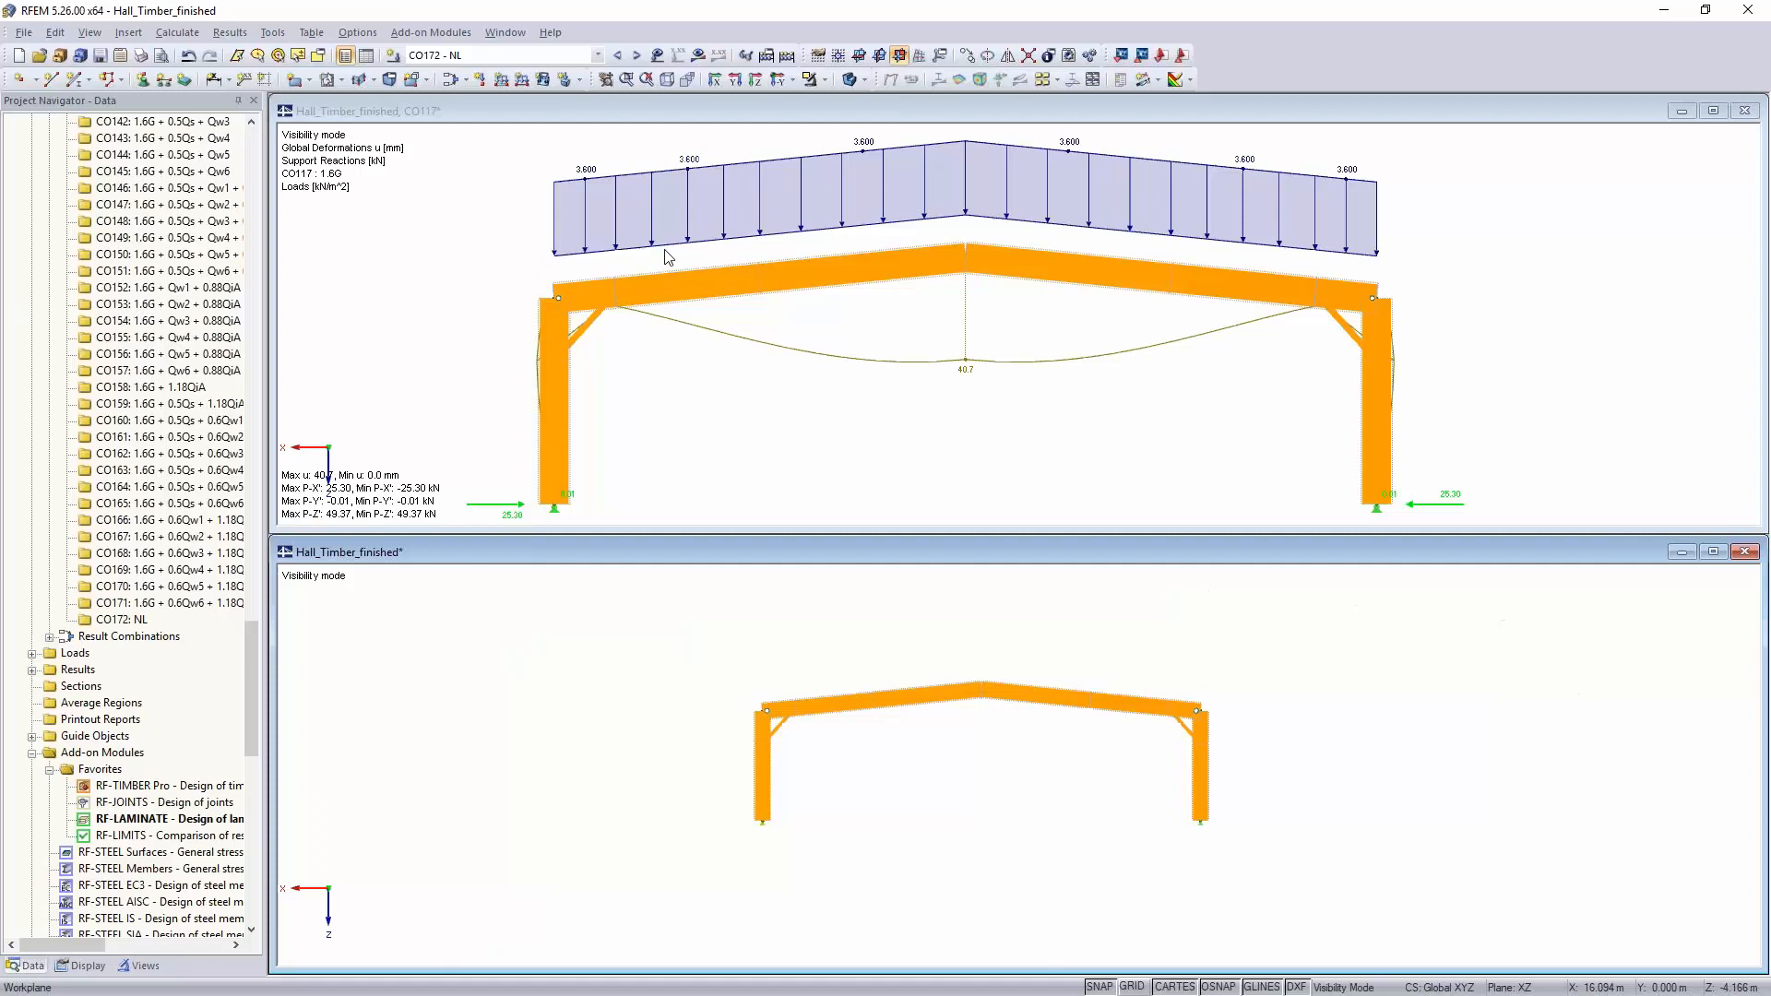
click(657, 55)
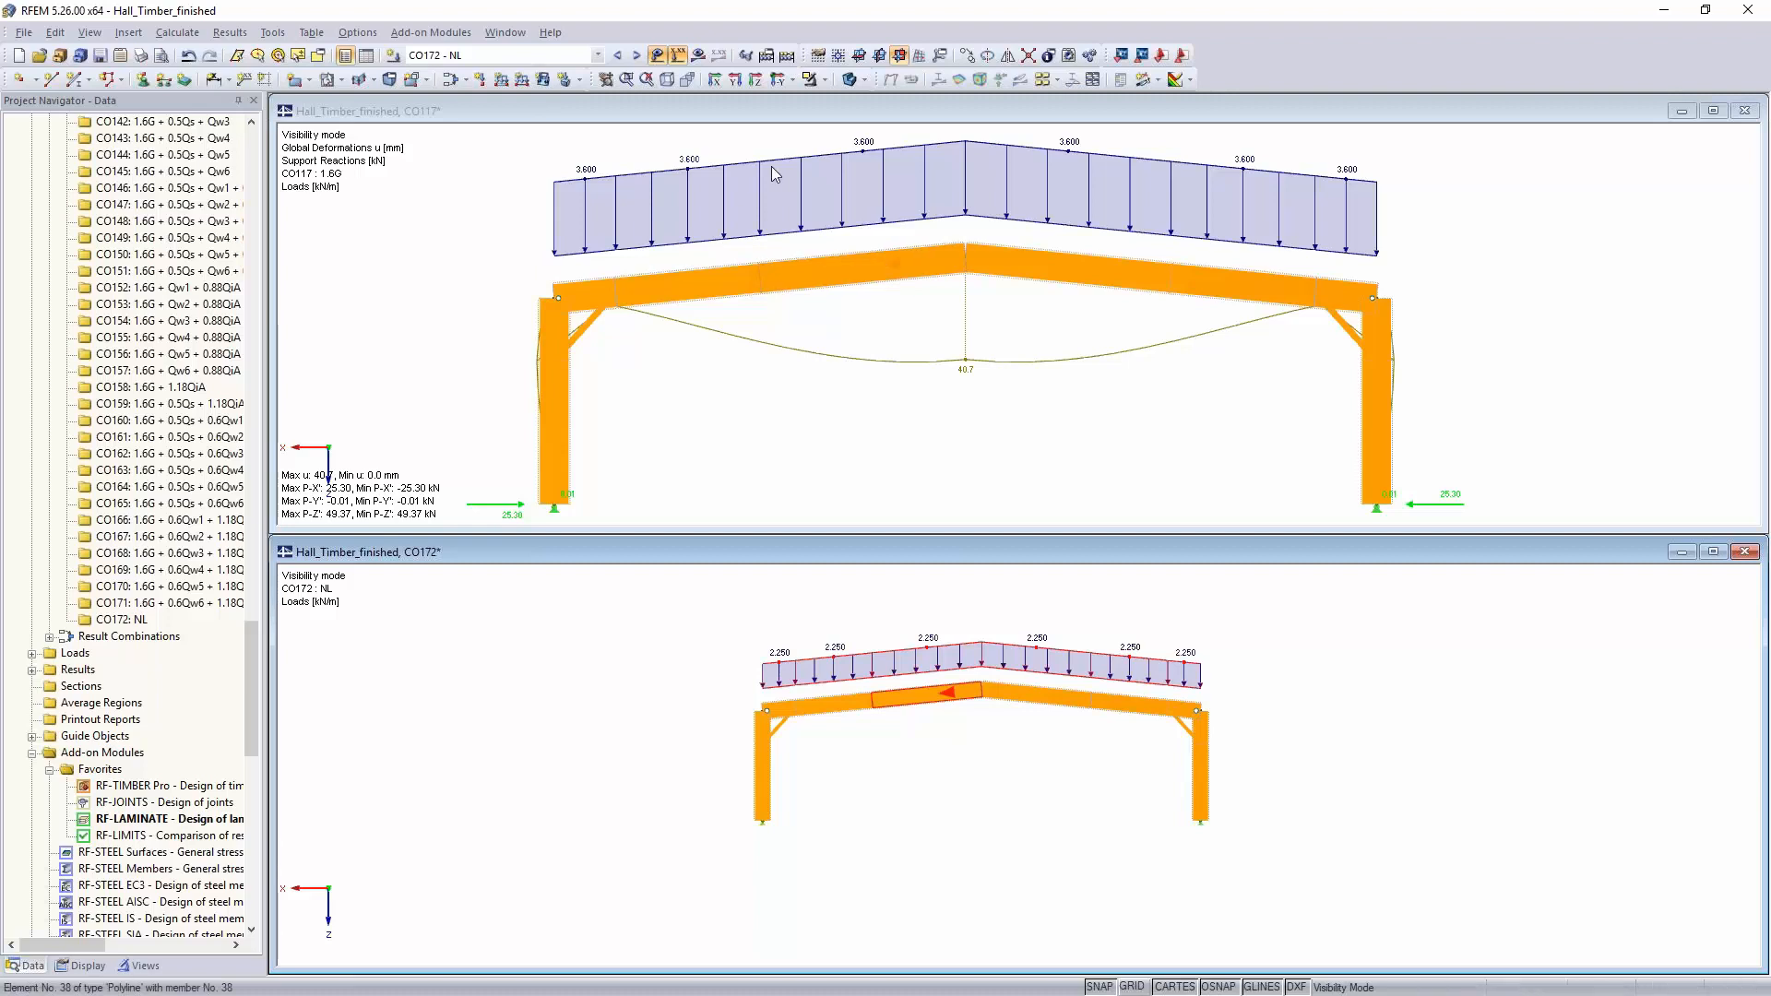
click(698, 54)
key(Return)
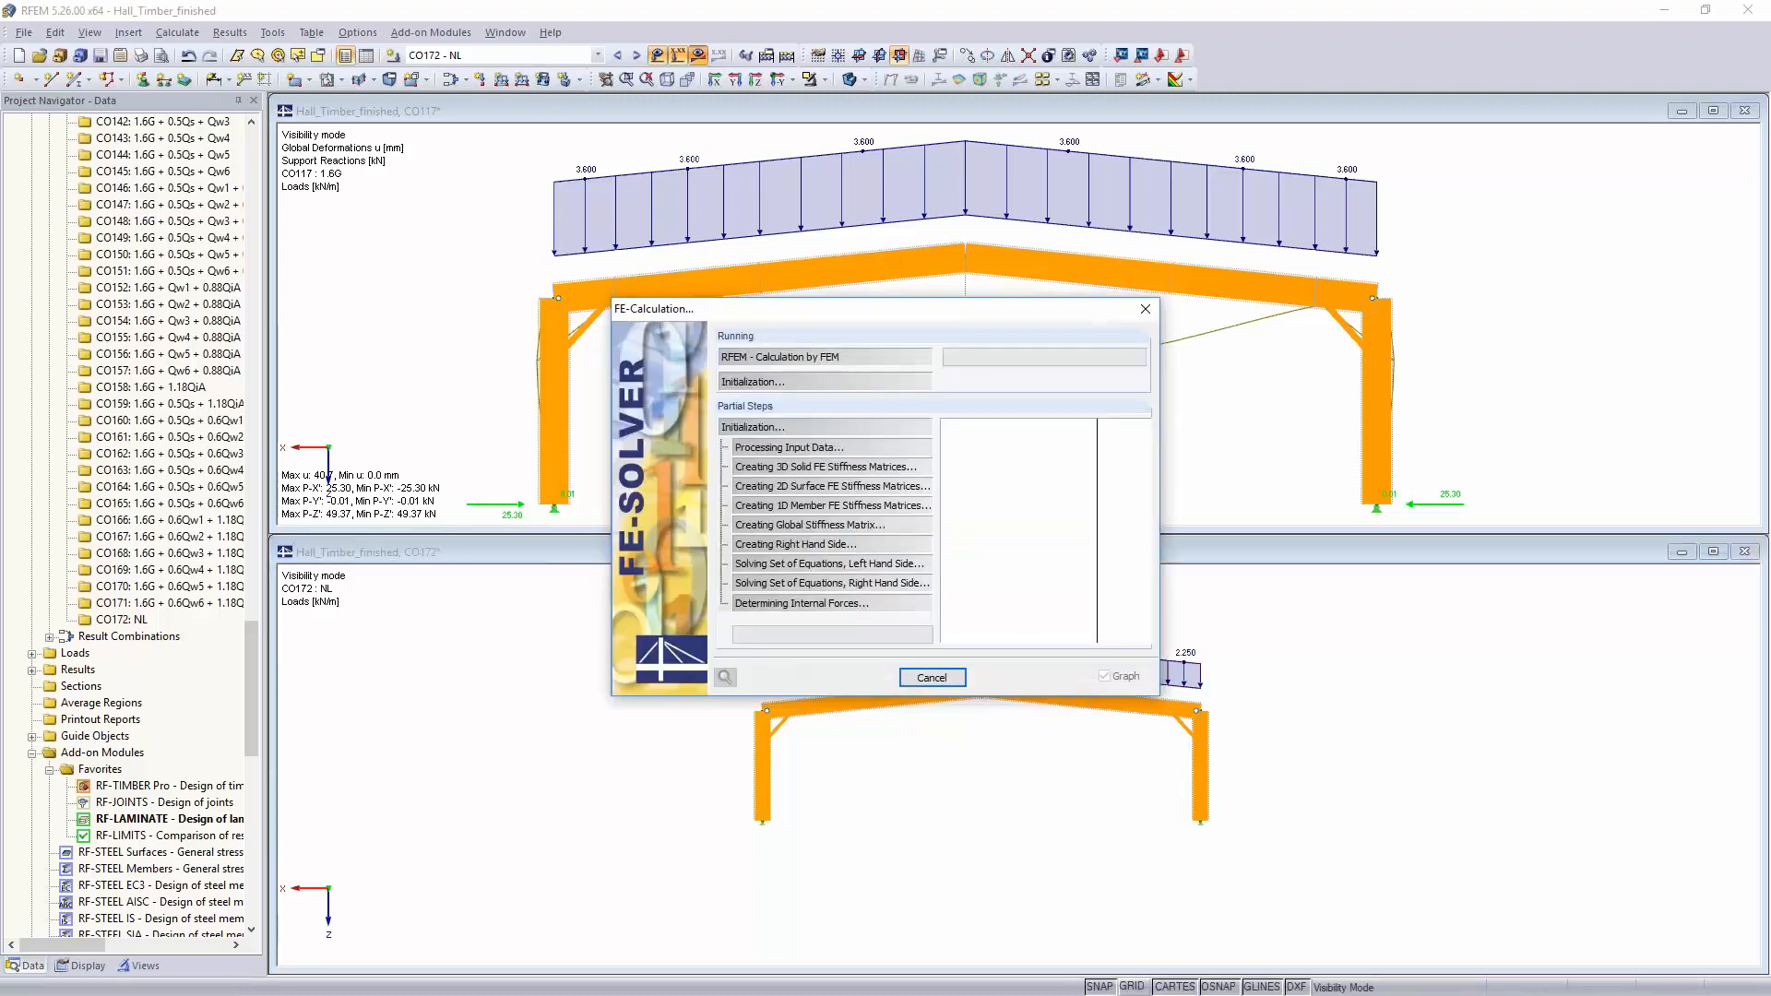
drag(848, 312, 325, 216)
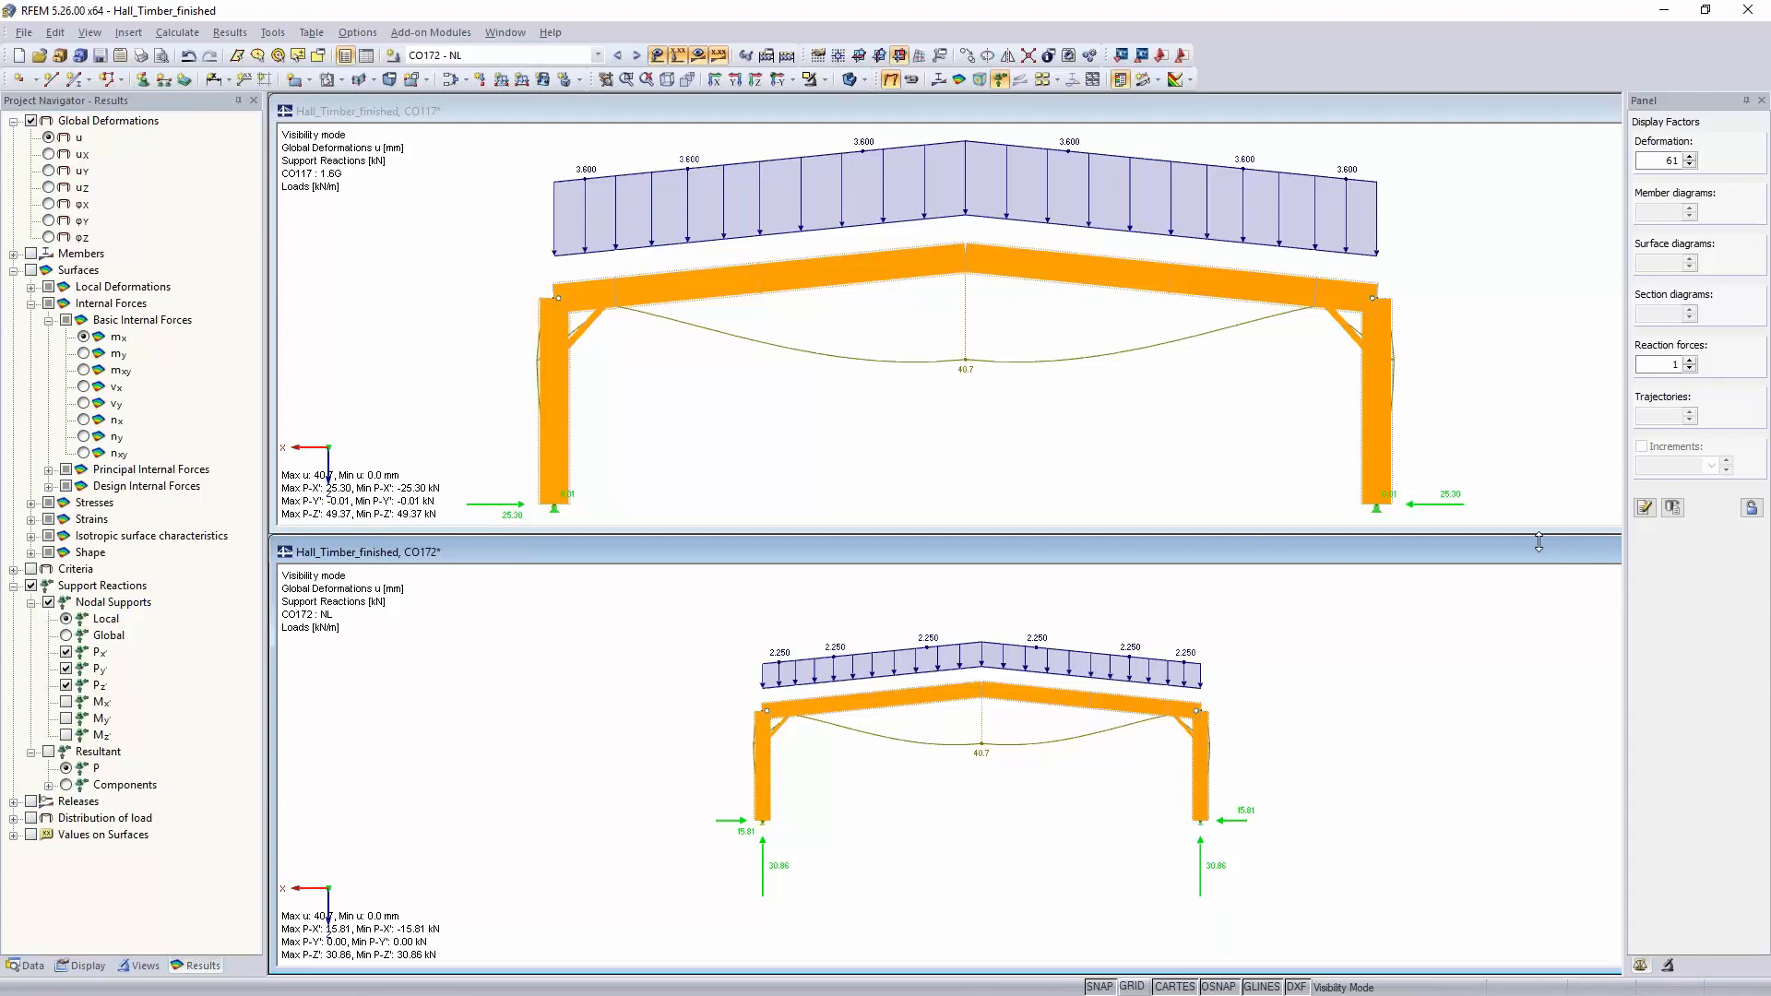
Step: Close the model window showing CO172 and maximize the one showing CO117
double_click(1437, 553)
click(1083, 532)
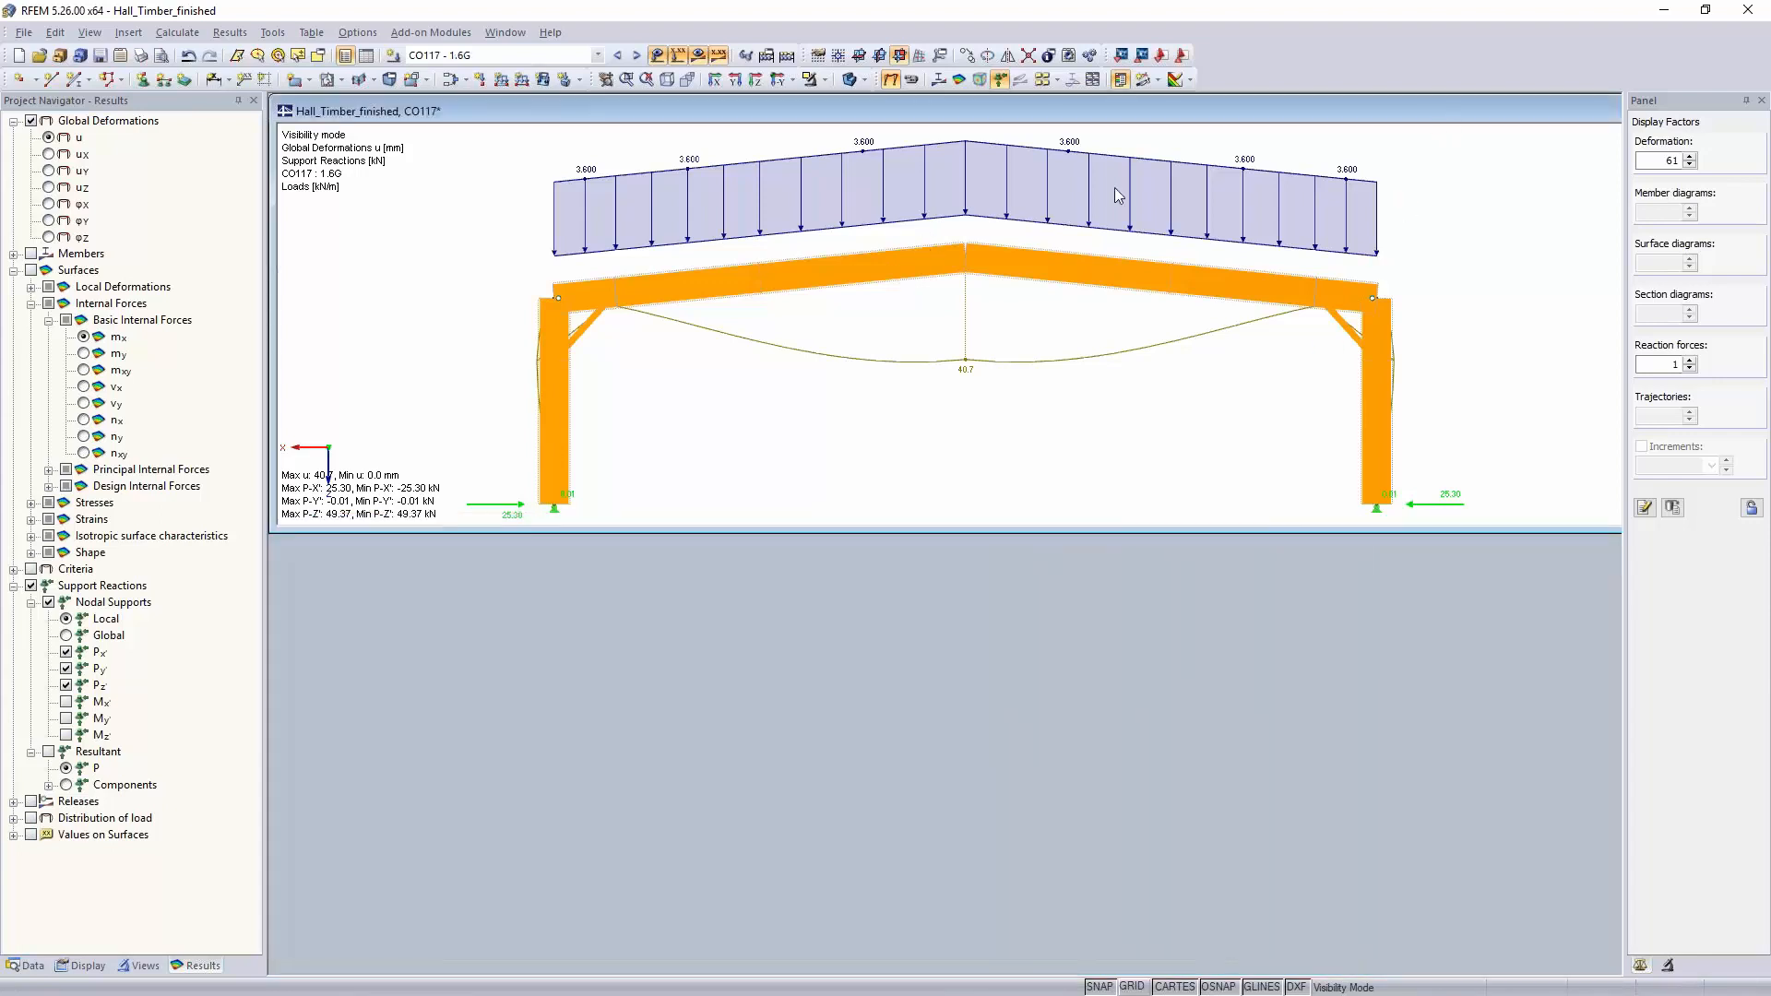
double_click(1241, 111)
click(1188, 236)
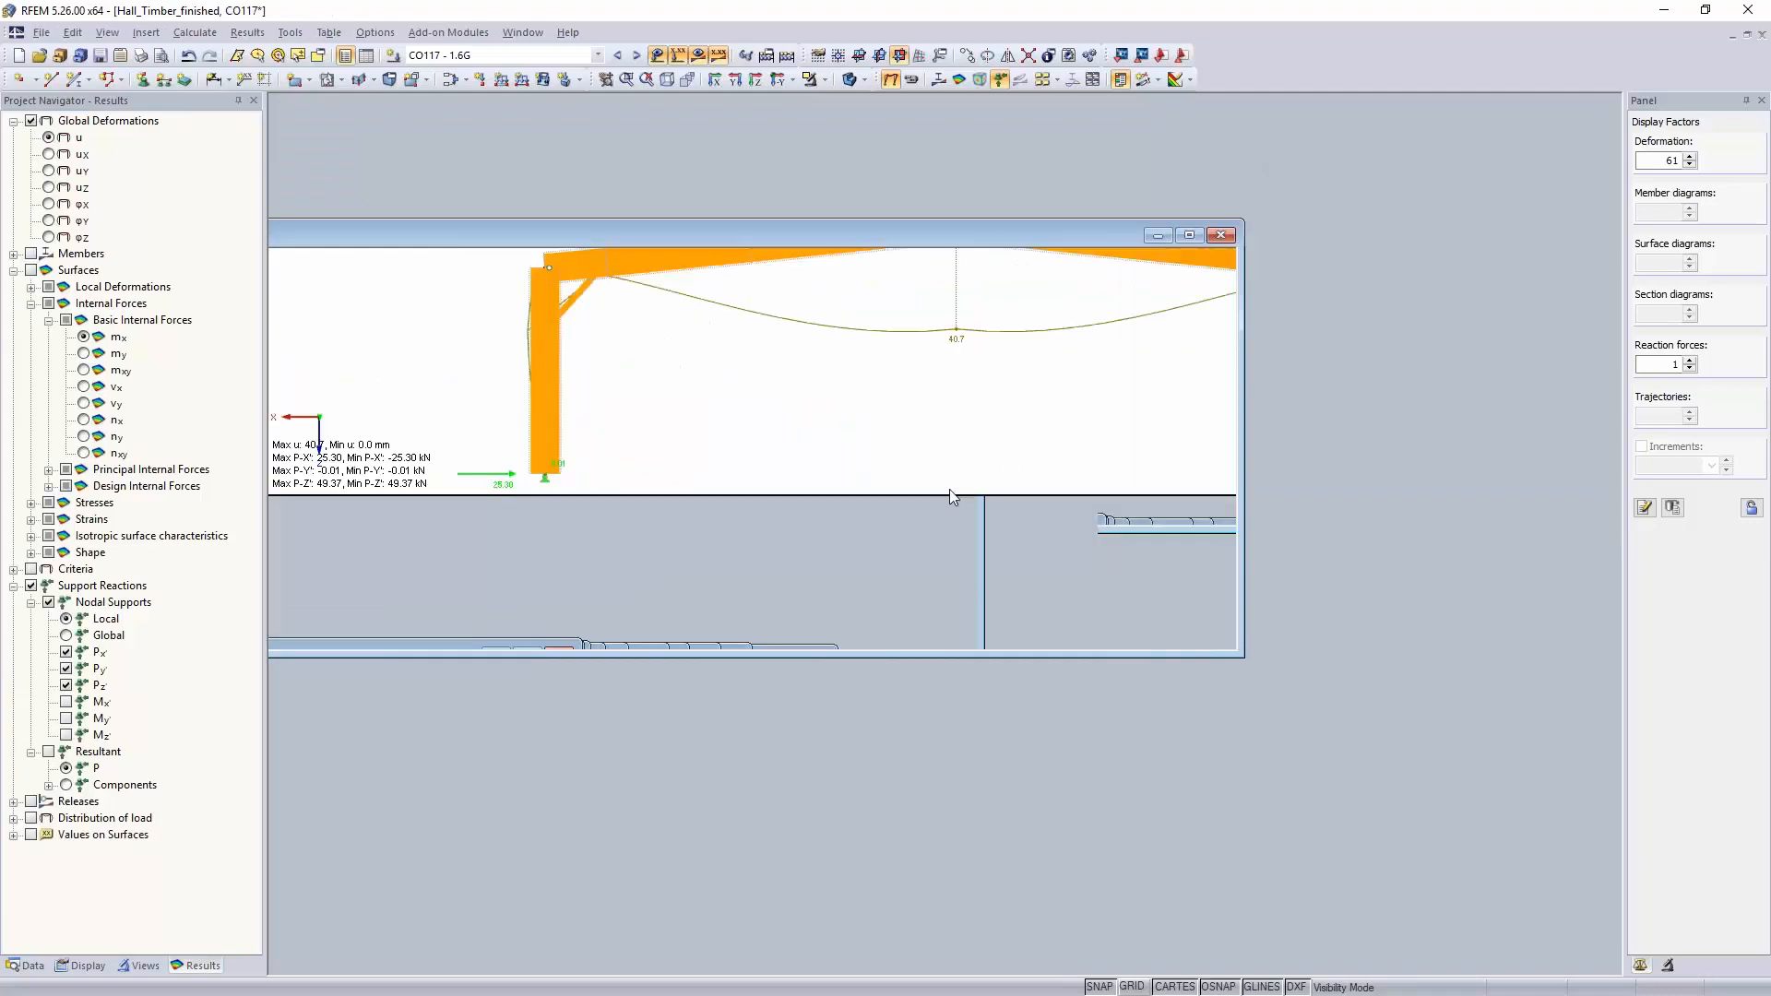
Step: Cancel the visibility mode to show the entire hall with the CO117 results, and hide the loads
middle_drag(1026, 504, 1127, 690)
ctrl+middle_drag(1127, 690, 830, 680)
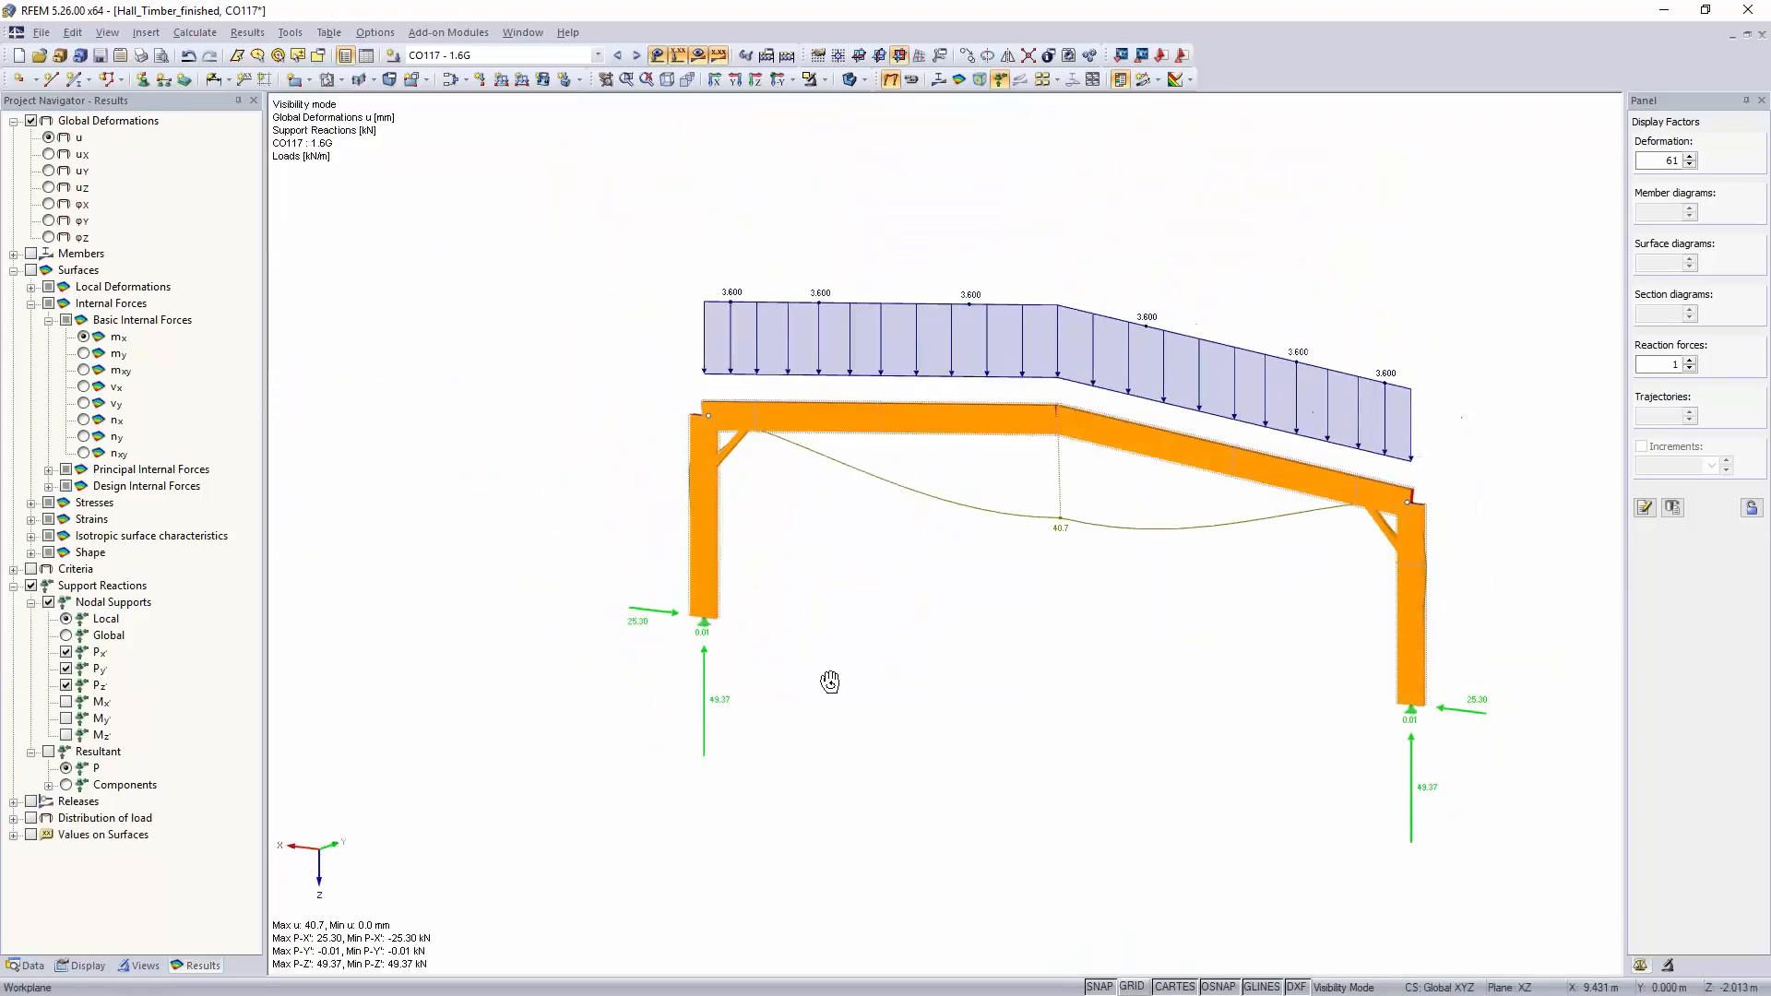
click(827, 80)
click(858, 238)
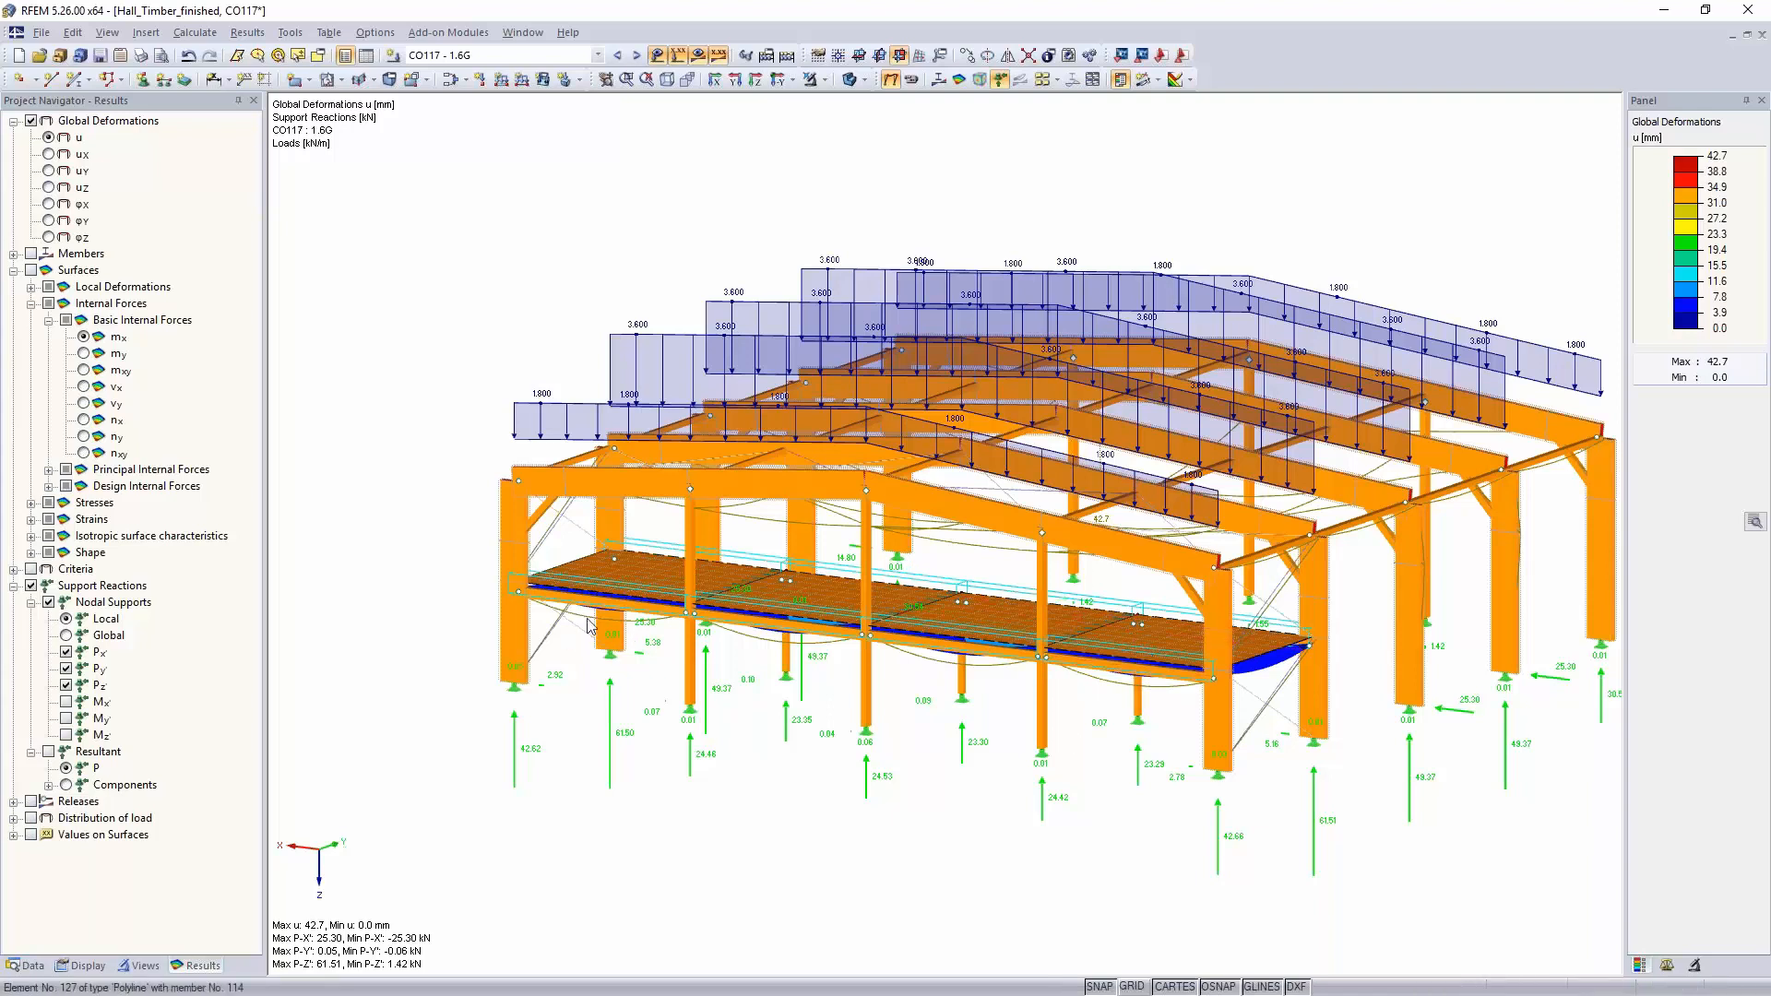
mouse_move(763, 806)
middle_down()
mouse_move(727, 790)
mouse_move(820, 814)
mouse_move(785, 790)
middle_up()
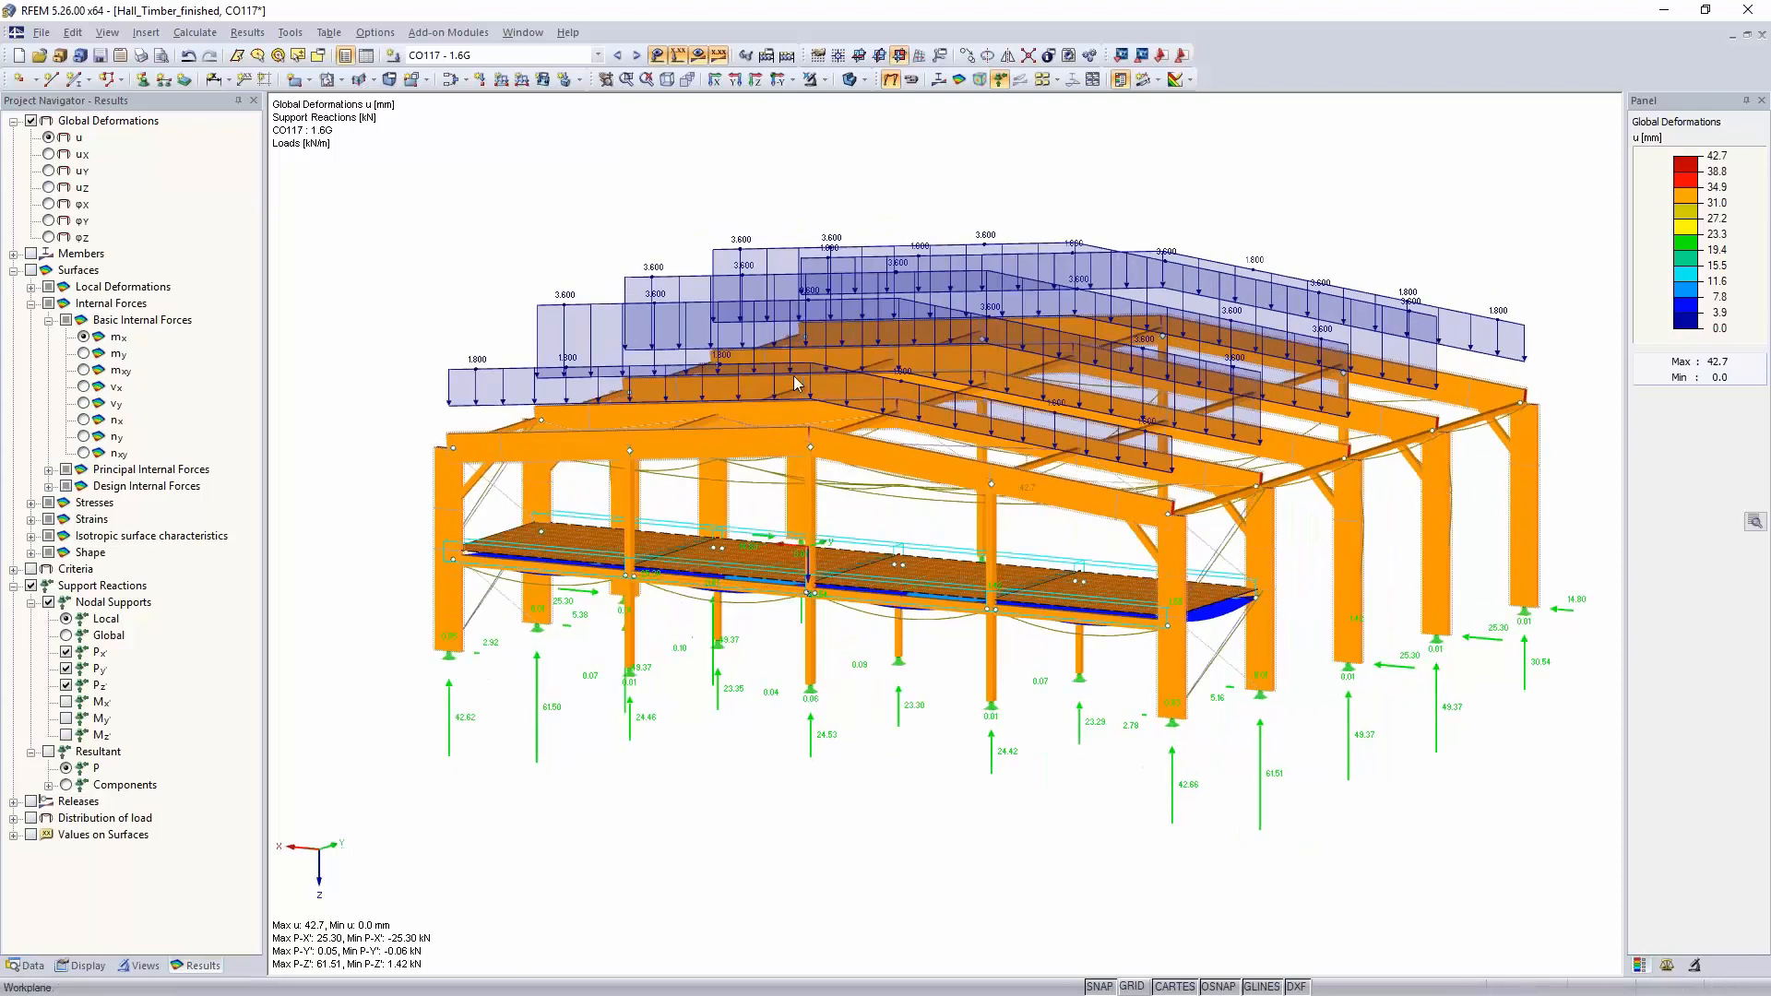
click(657, 55)
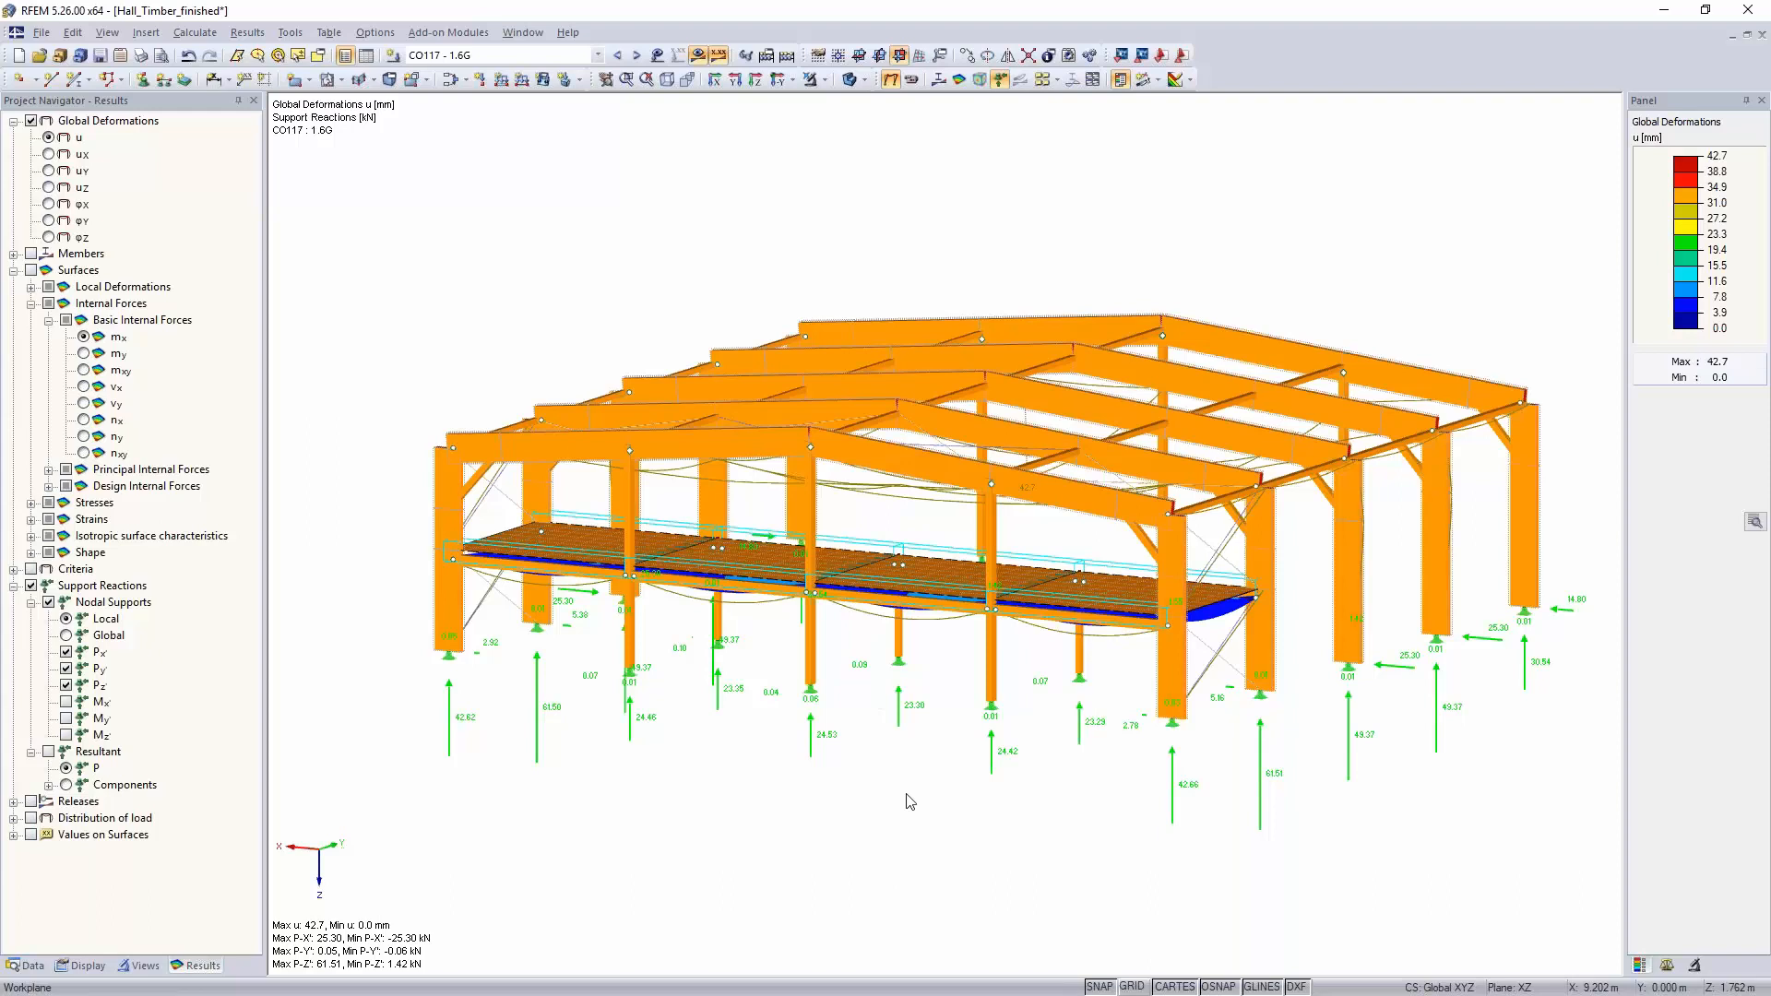
middle_drag(801, 629, 842, 570)
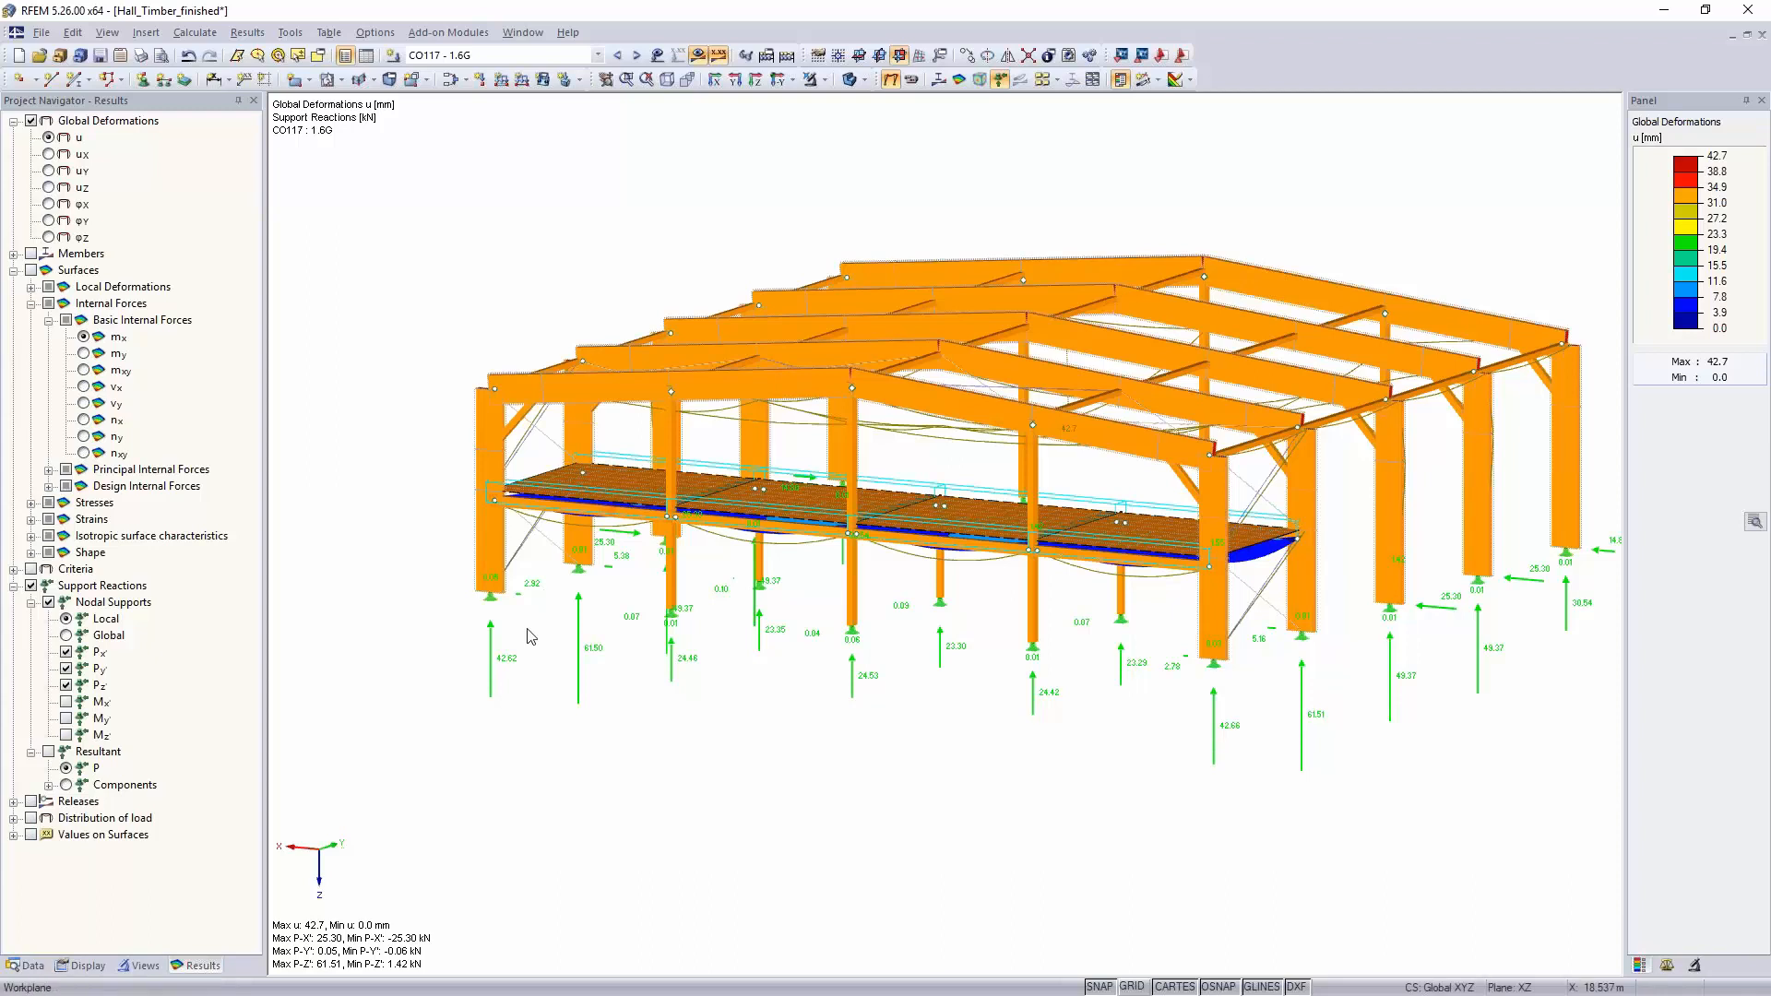
Step: Inspect the spring constants of the line release on line 104 at the ceiling slab, and close the settings without changes
double_click(724, 468)
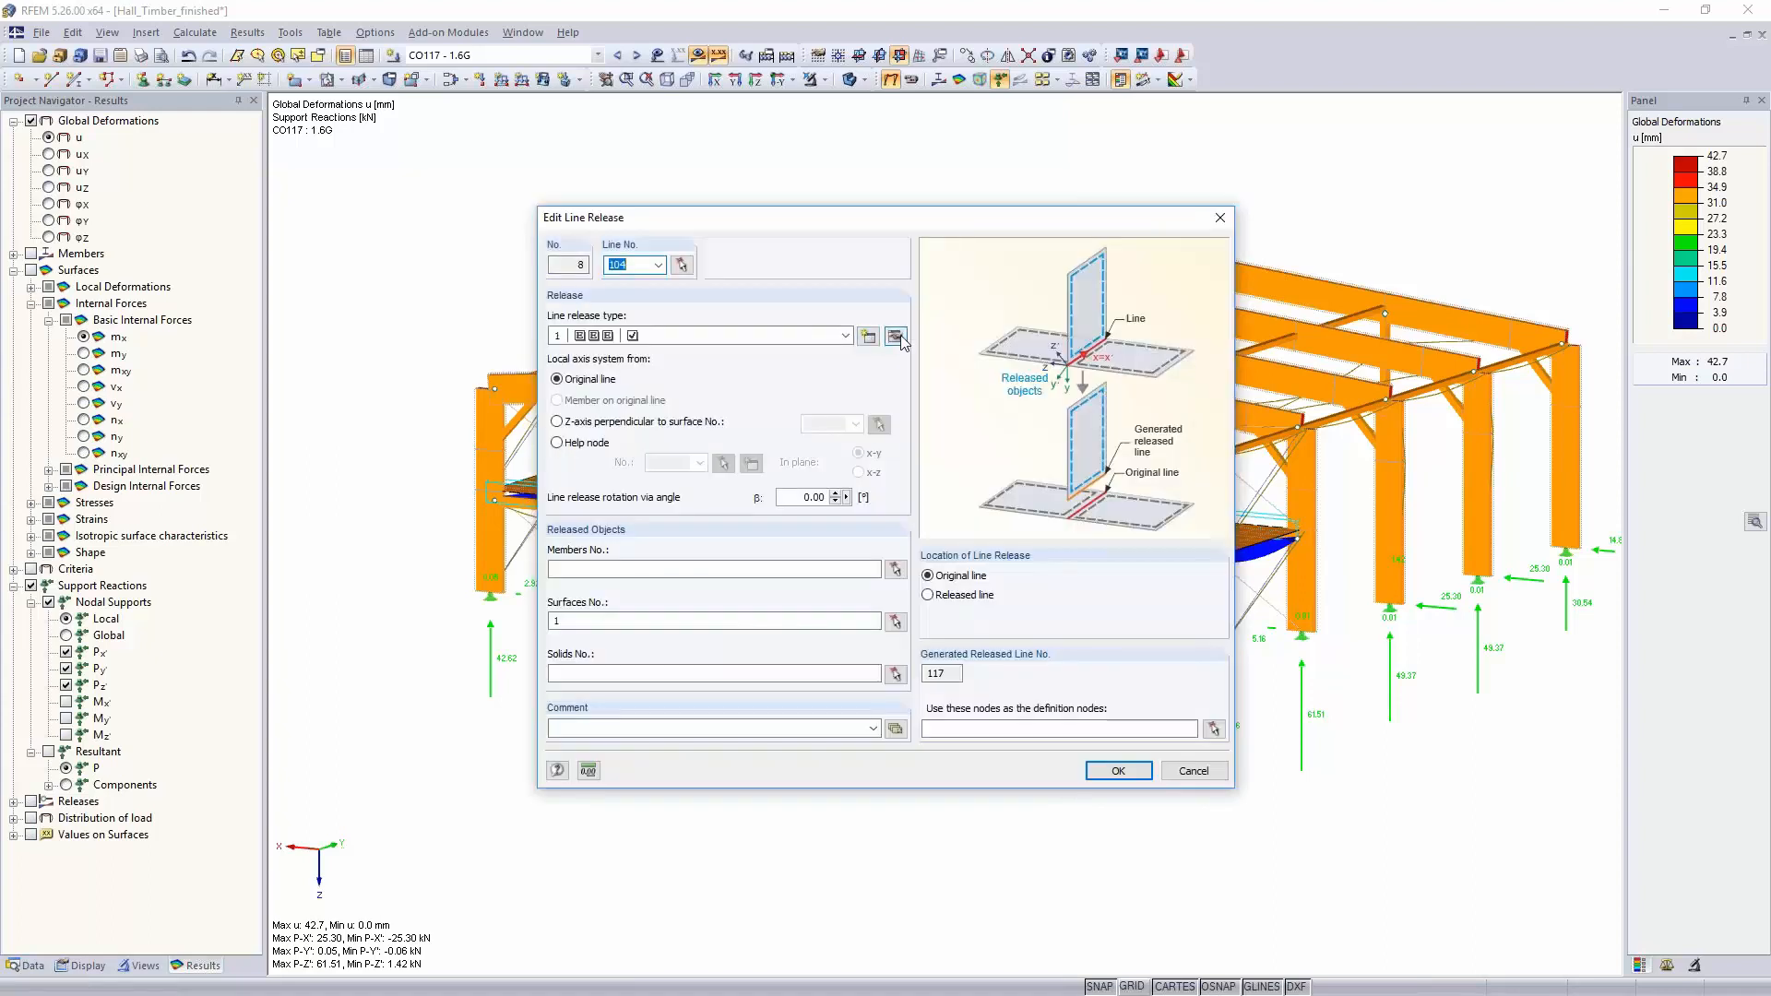
click(899, 339)
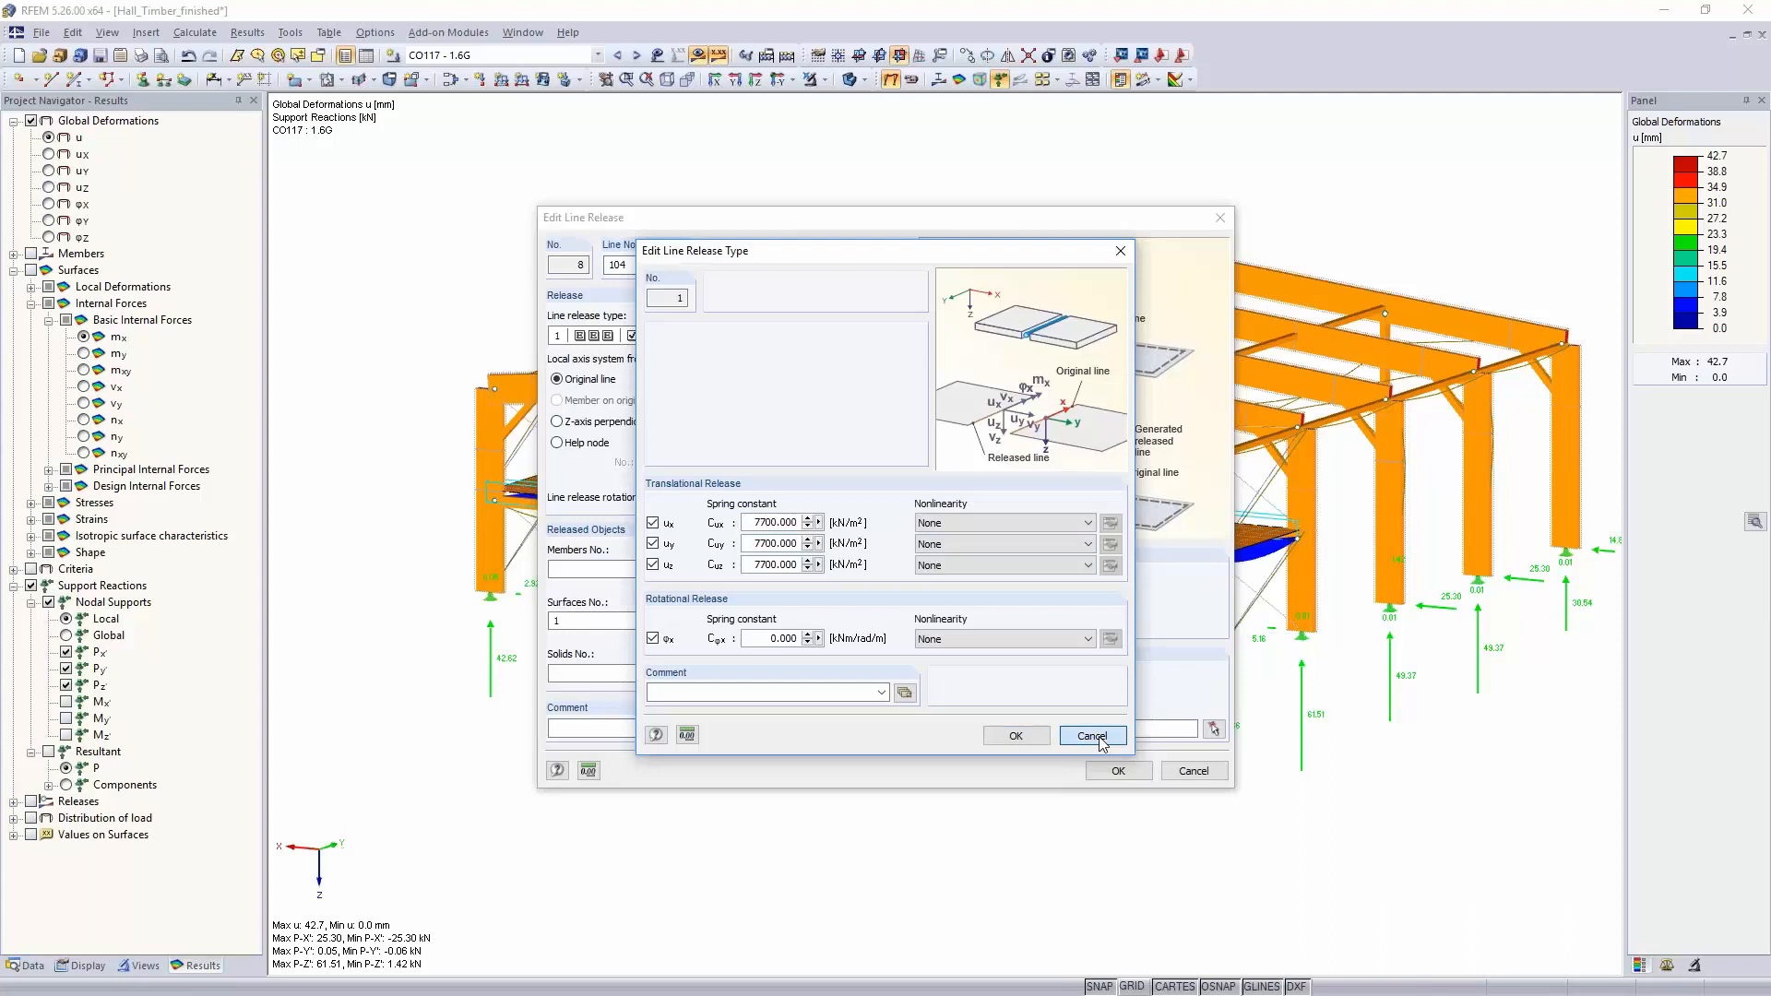
click(1092, 736)
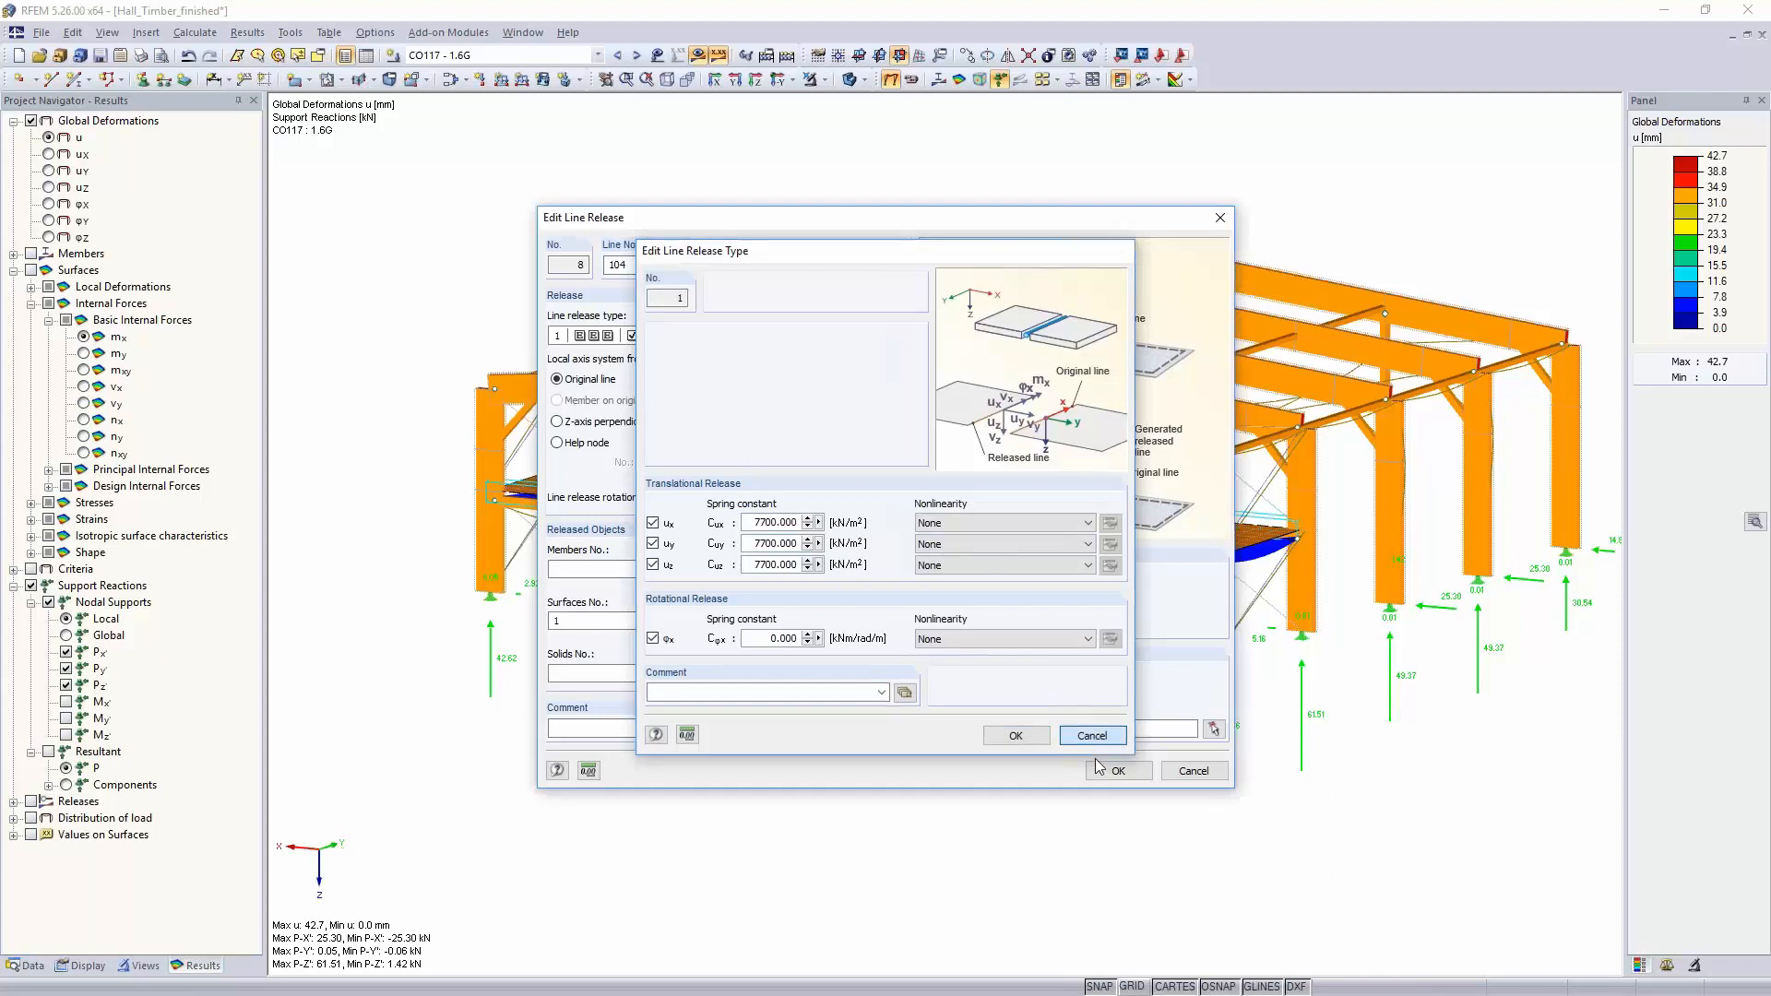
click(1183, 782)
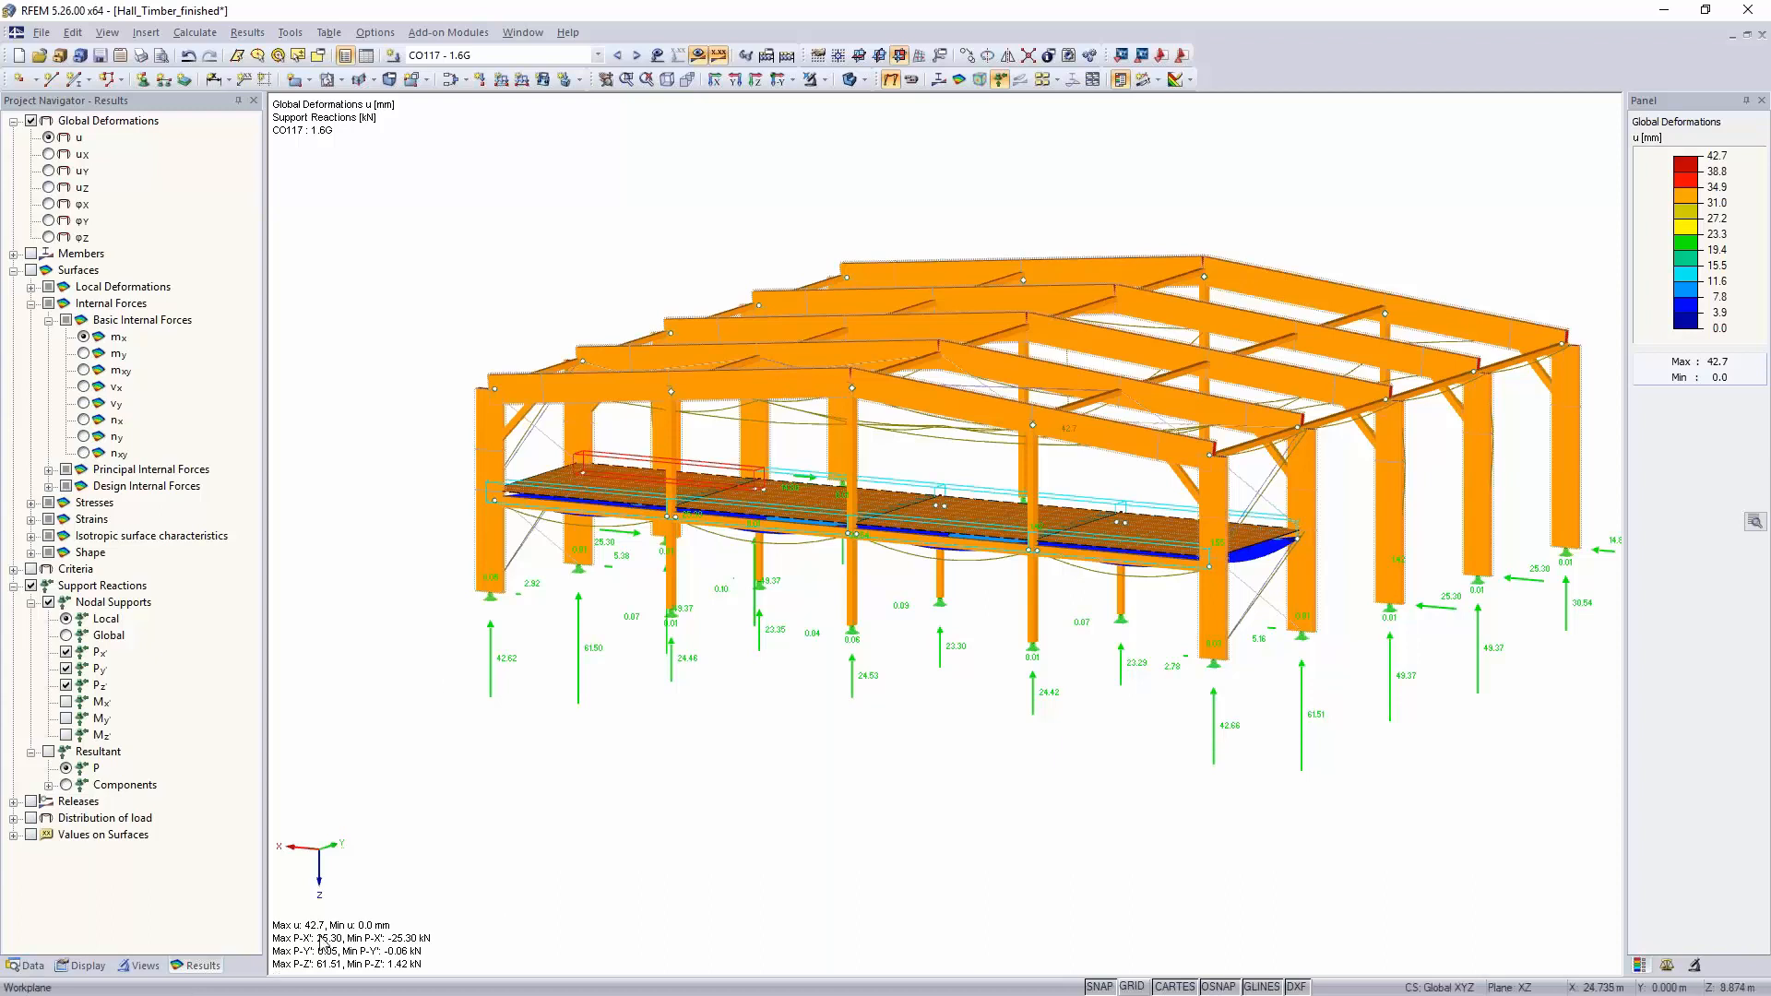
Step: Open the model's load combinations for editing and select CO1 through CO63
click(30, 968)
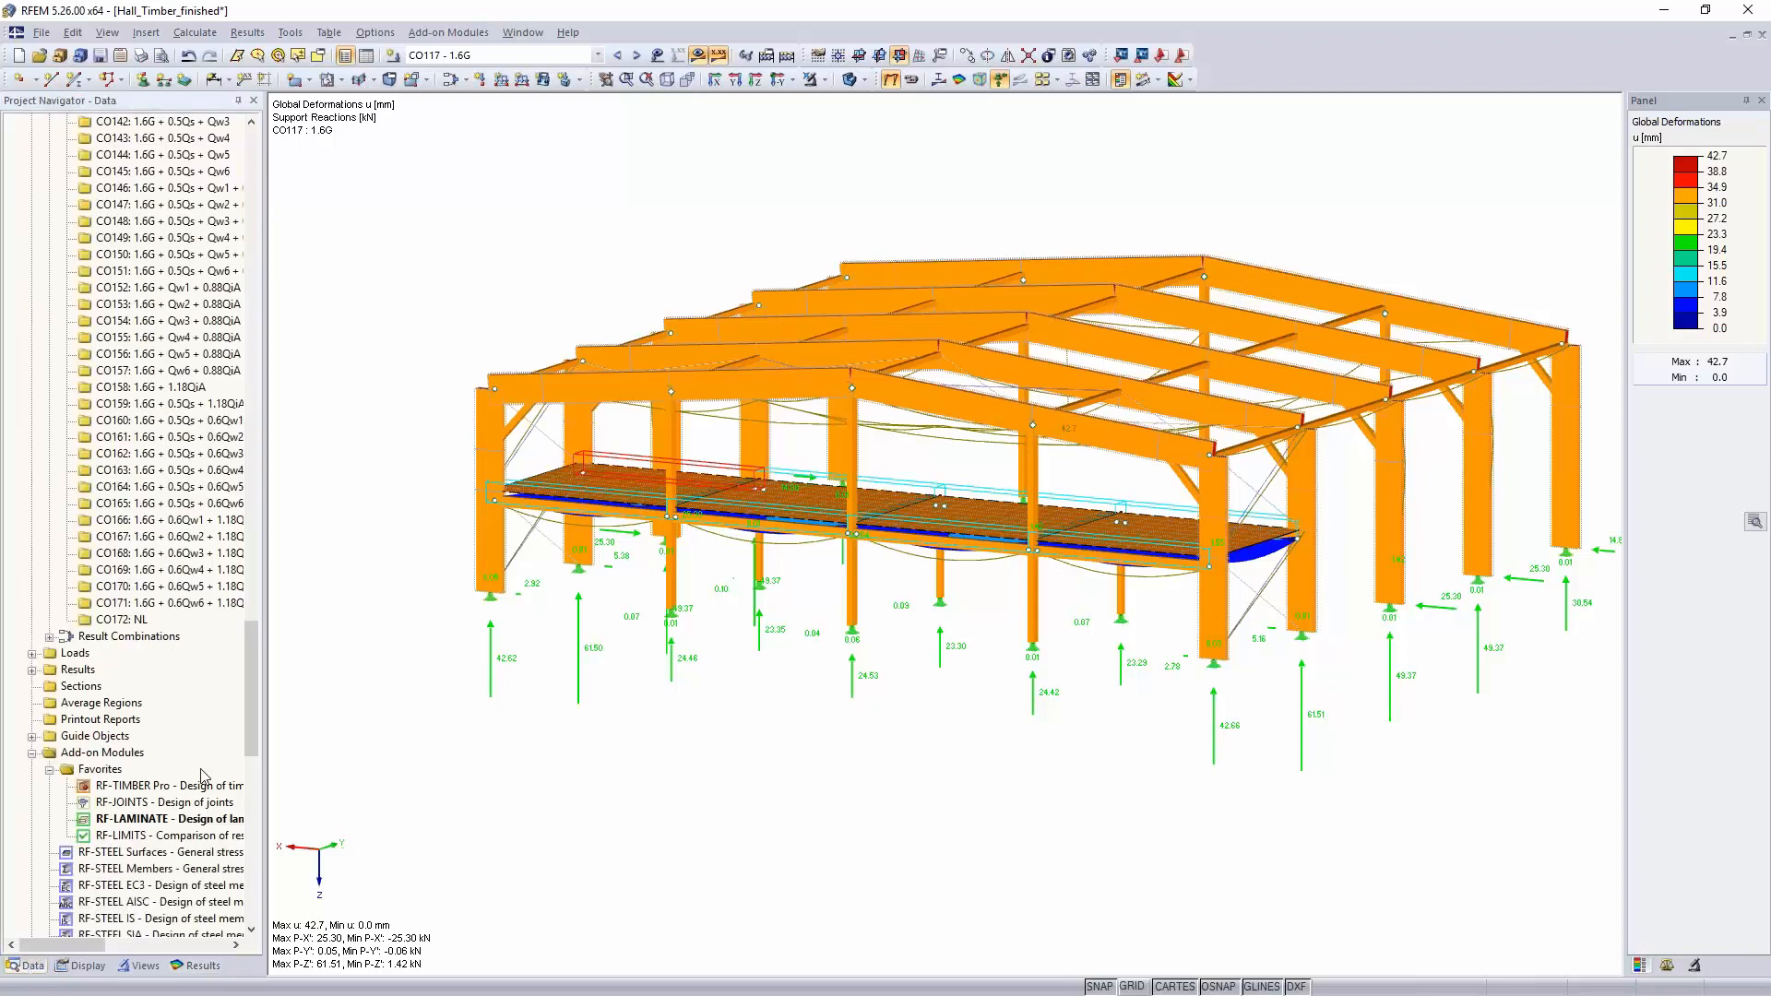
scroll(197, 775, up, 3)
scroll(198, 775, up, 20)
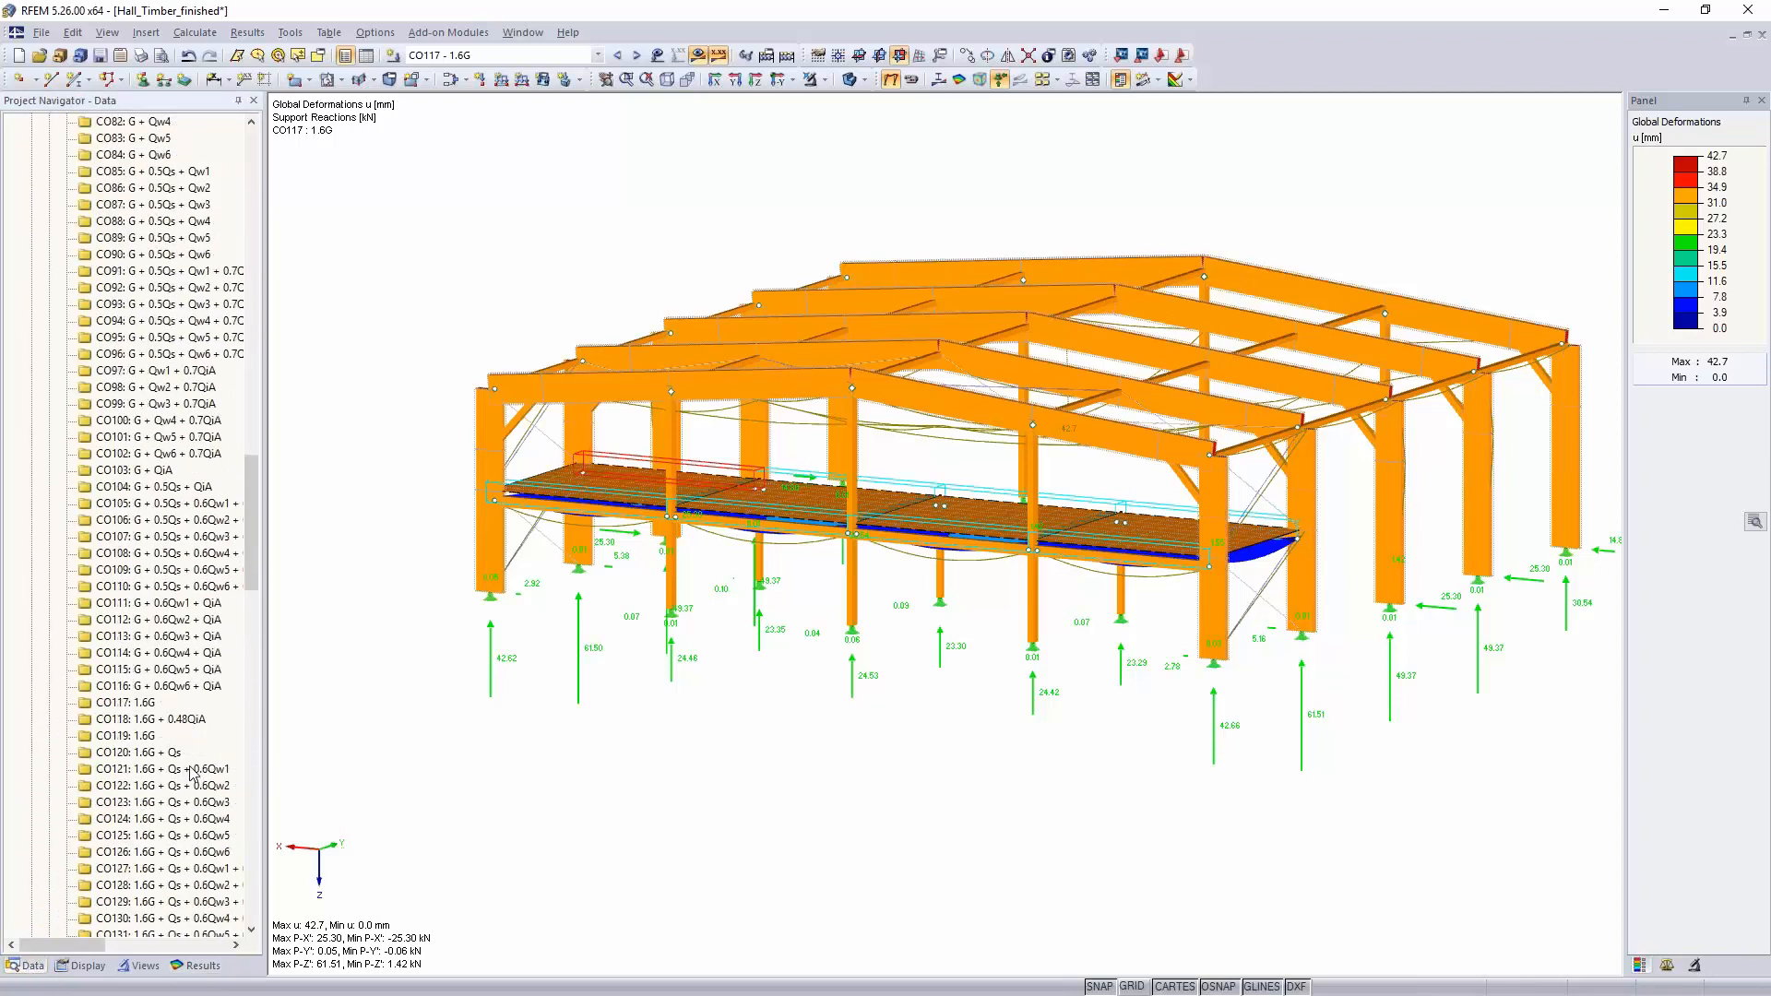
scroll(184, 763, up, 20)
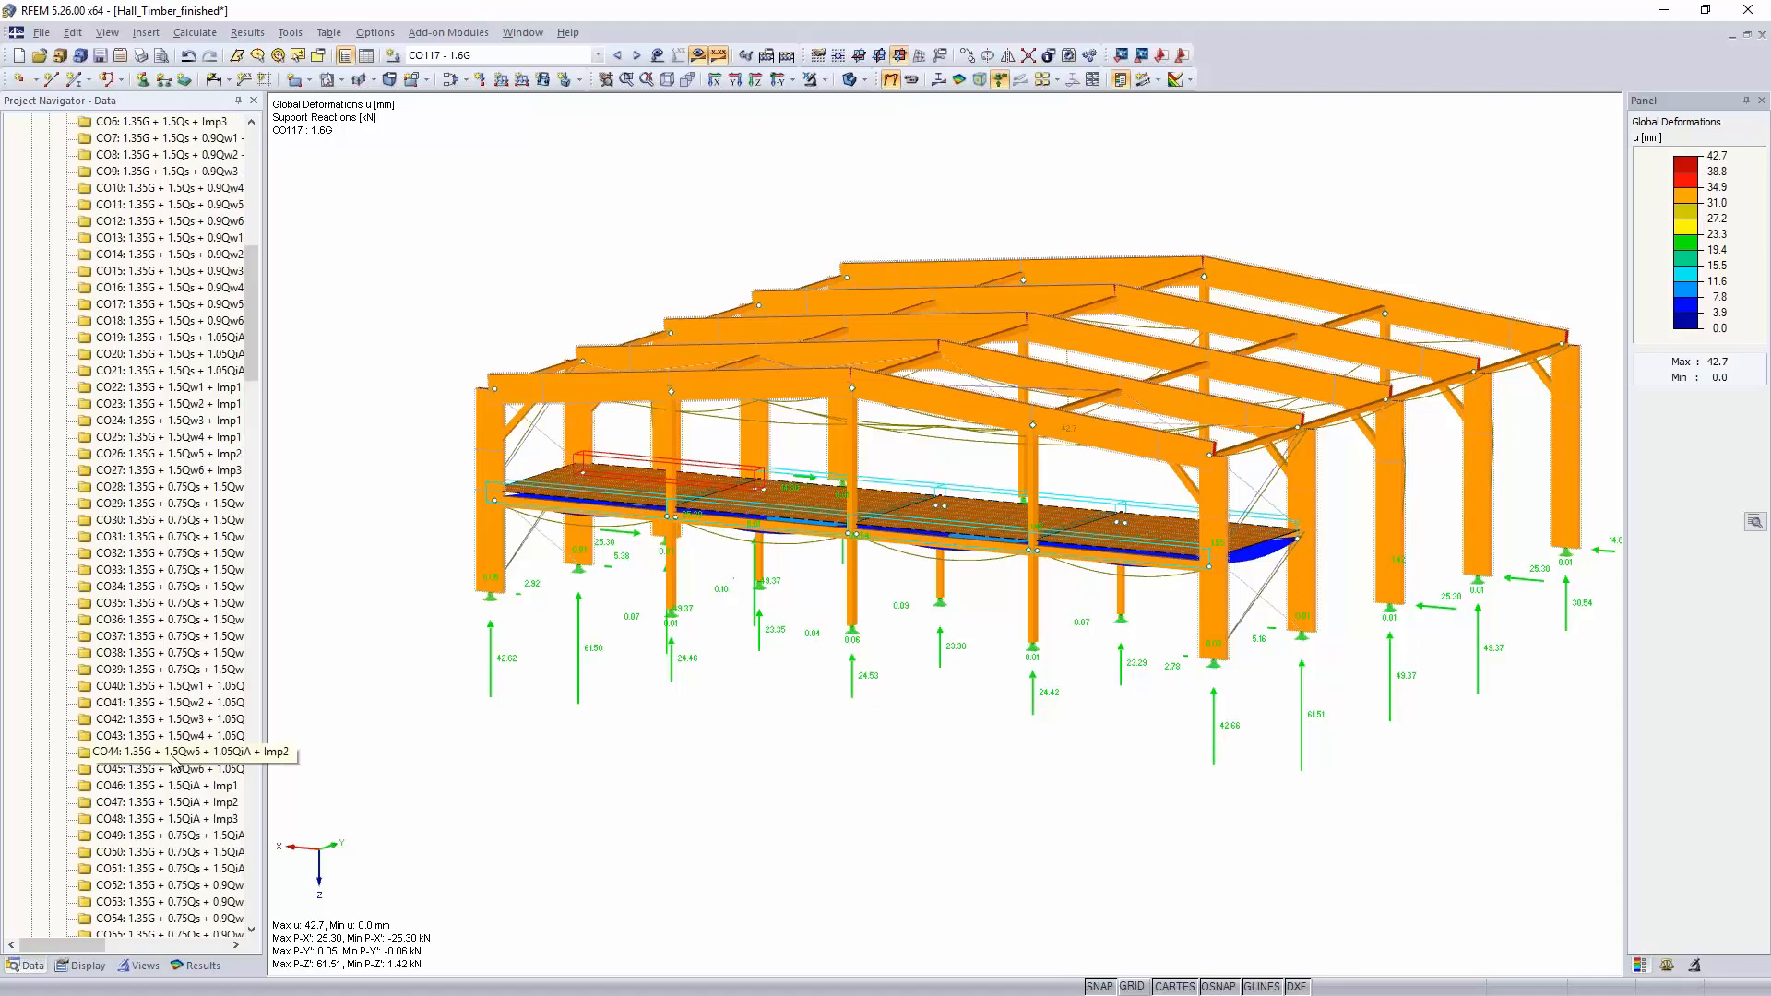
scroll(150, 657, up, 5)
right_click(117, 487)
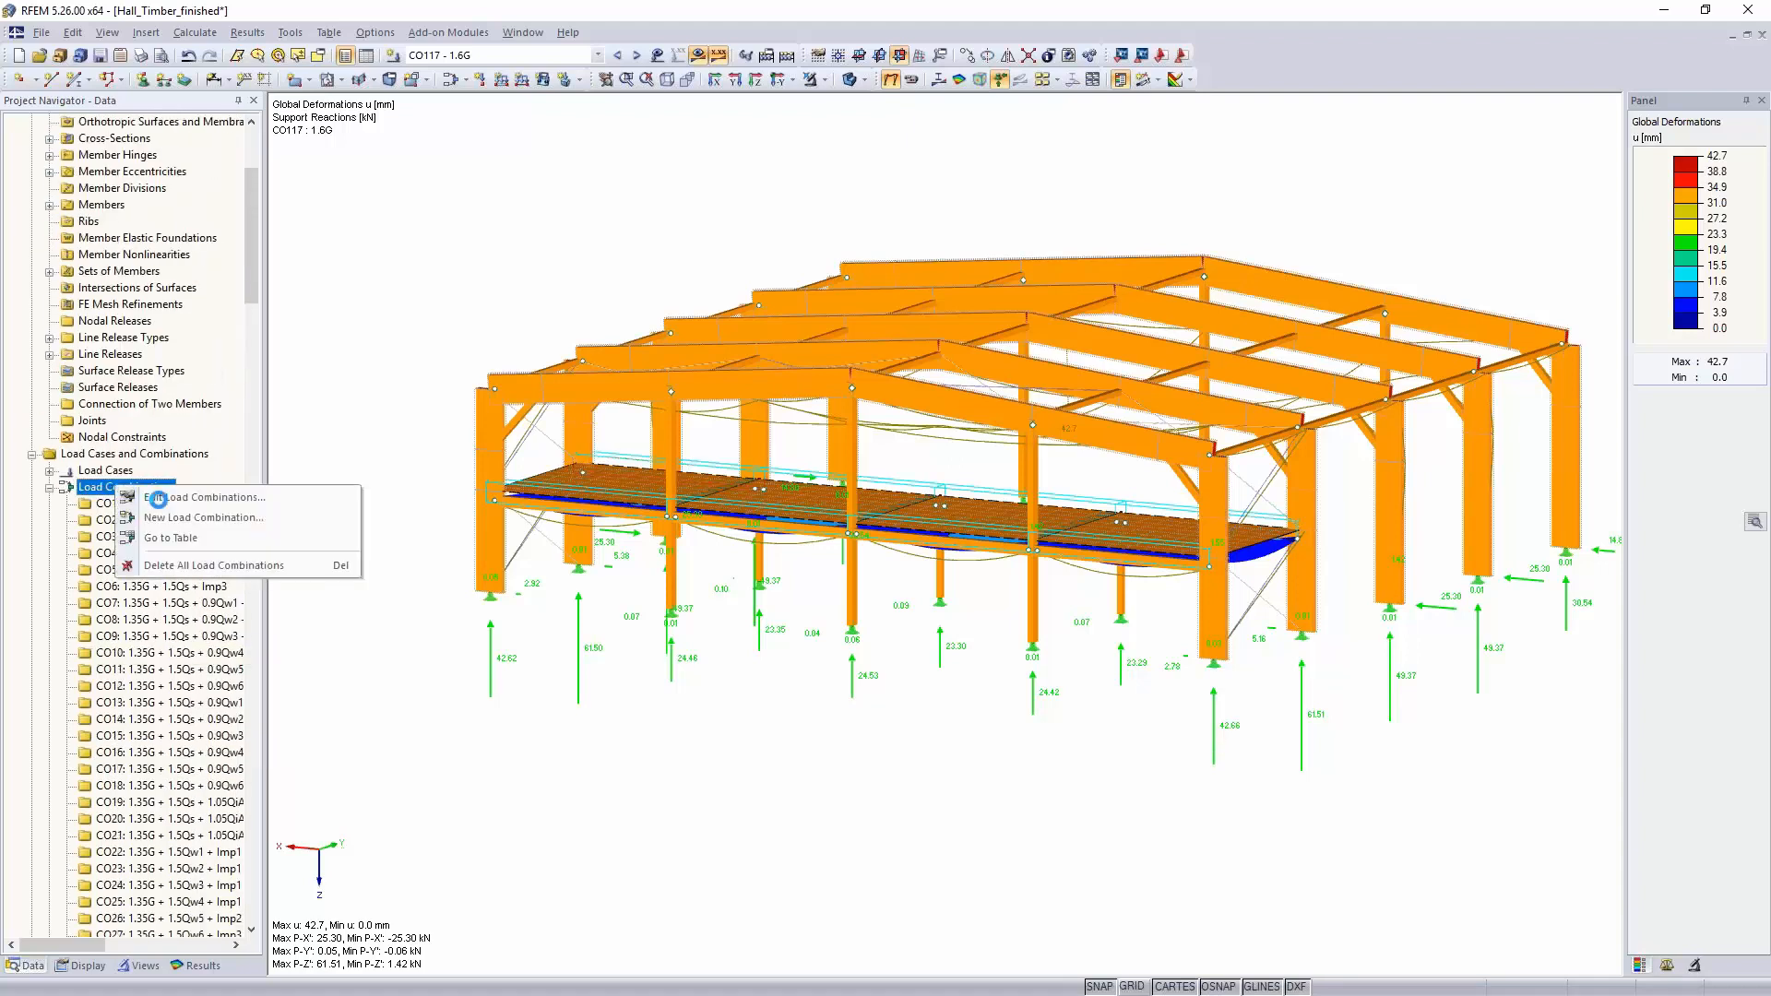
click(158, 498)
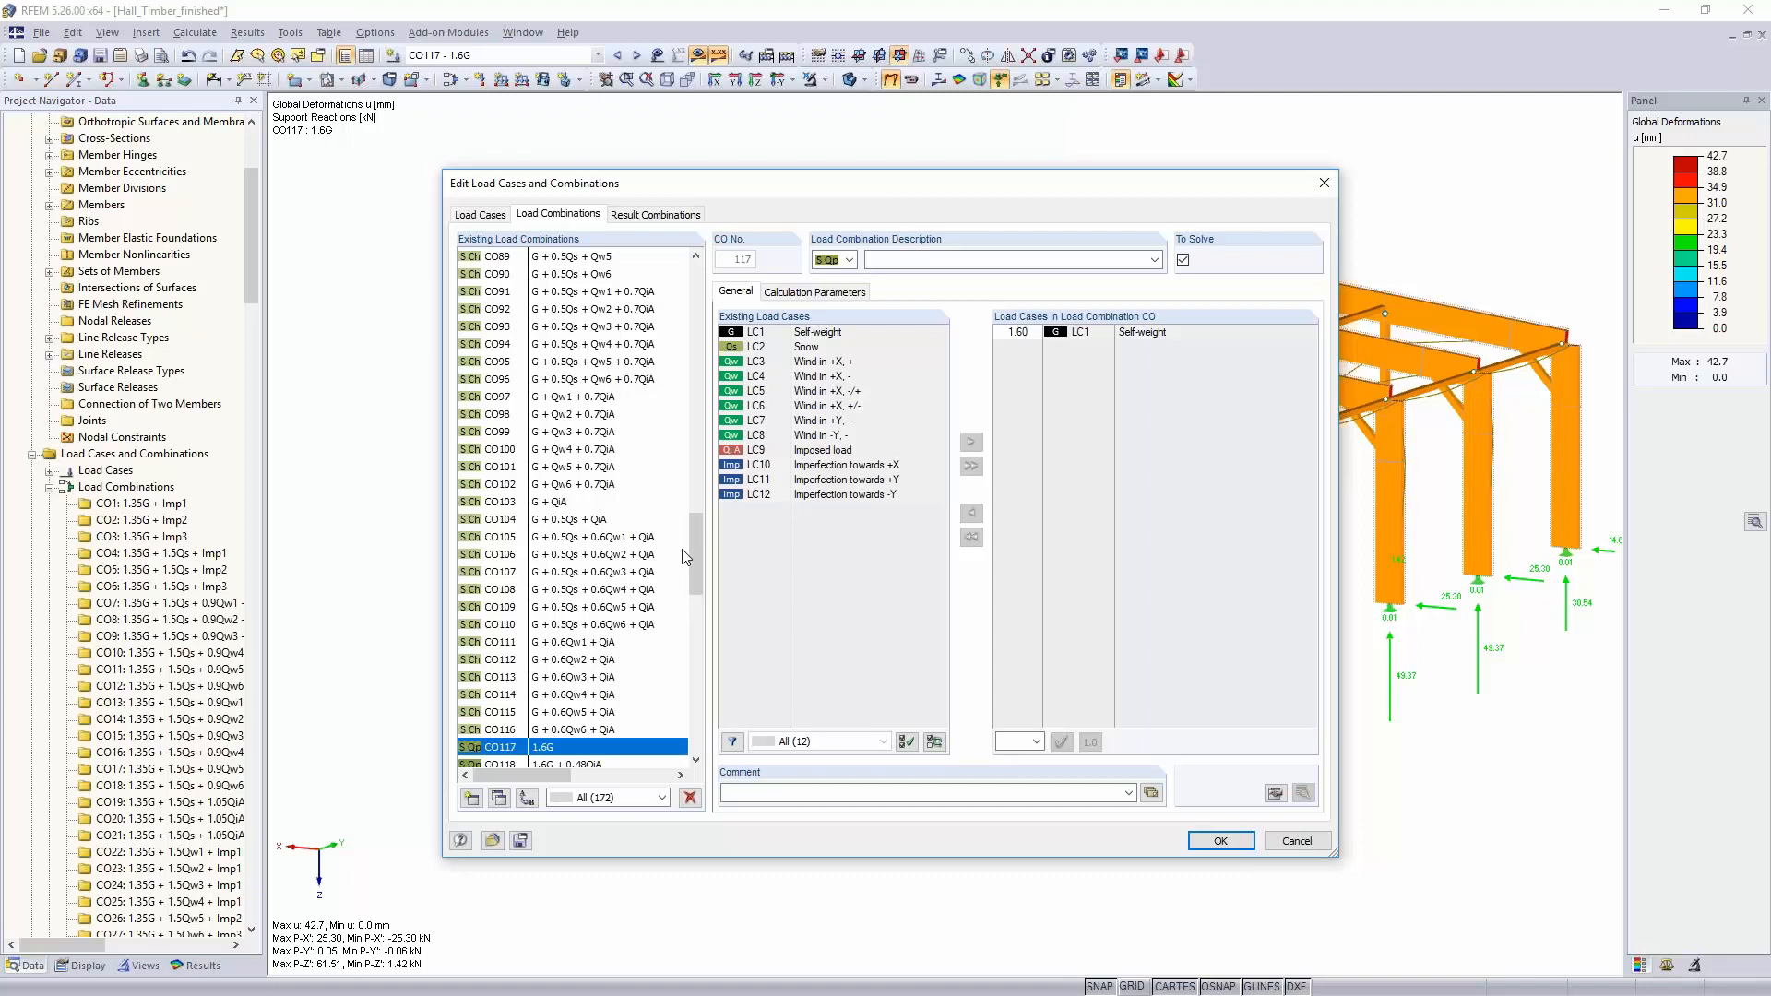
drag(695, 557, 692, 295)
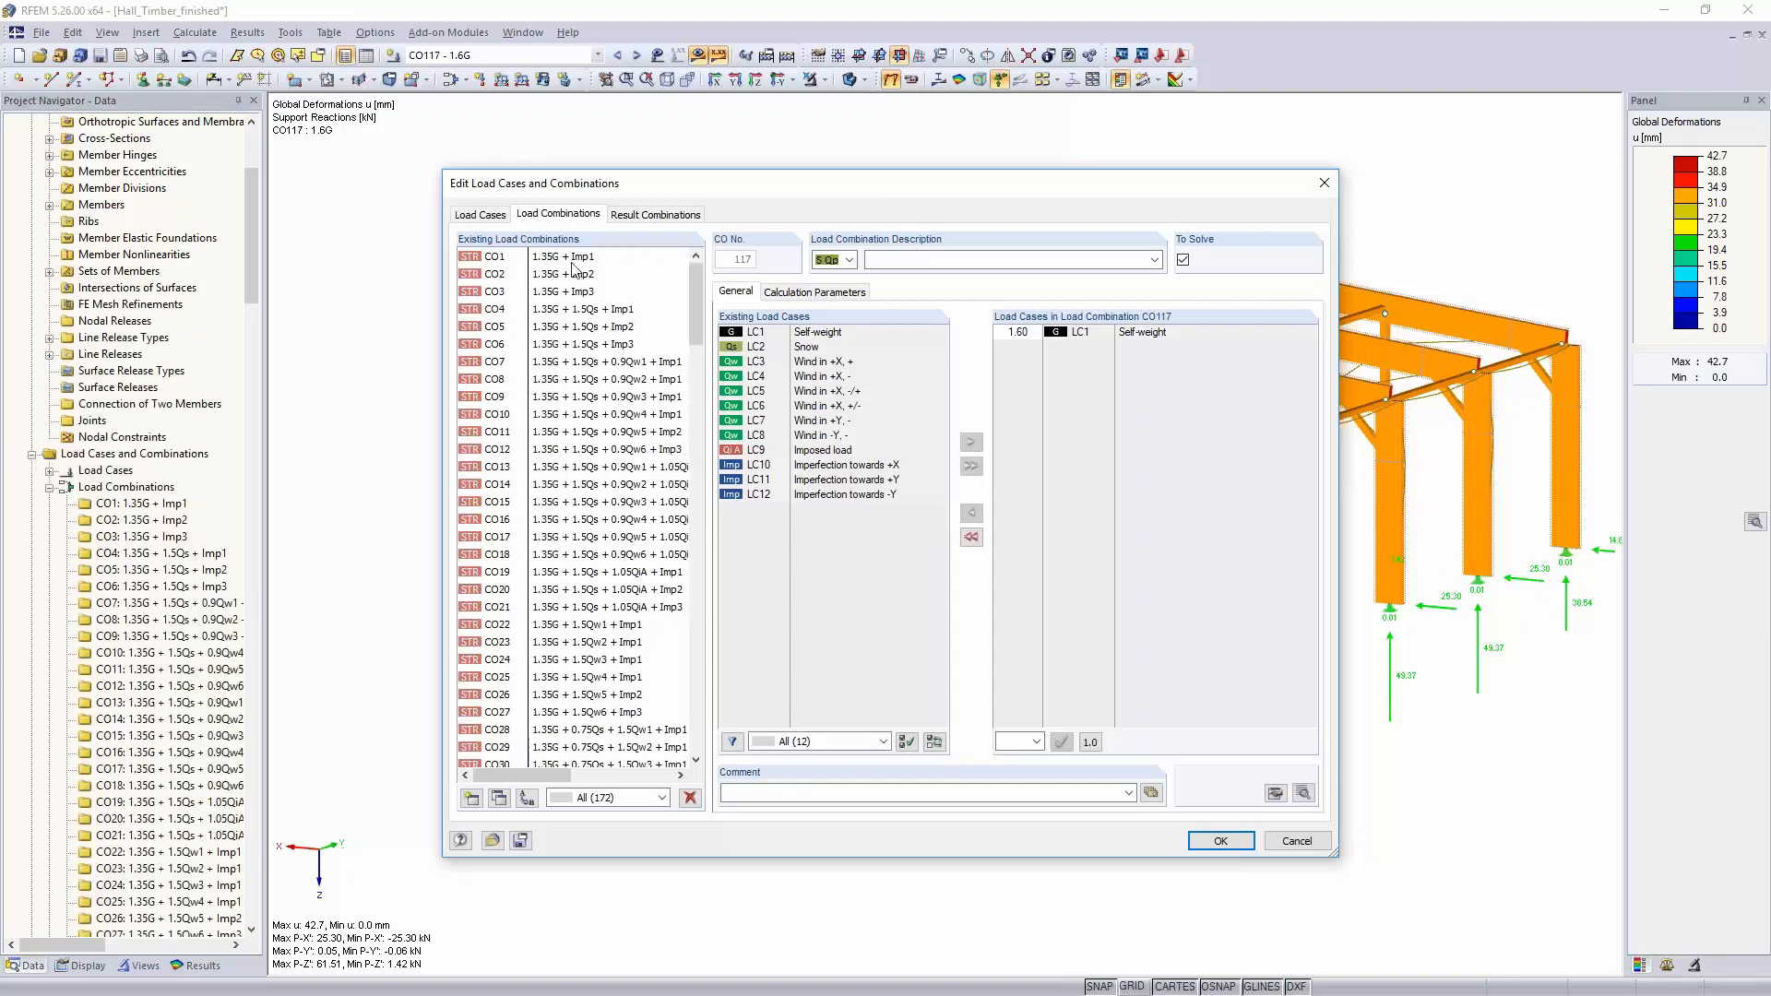
click(562, 258)
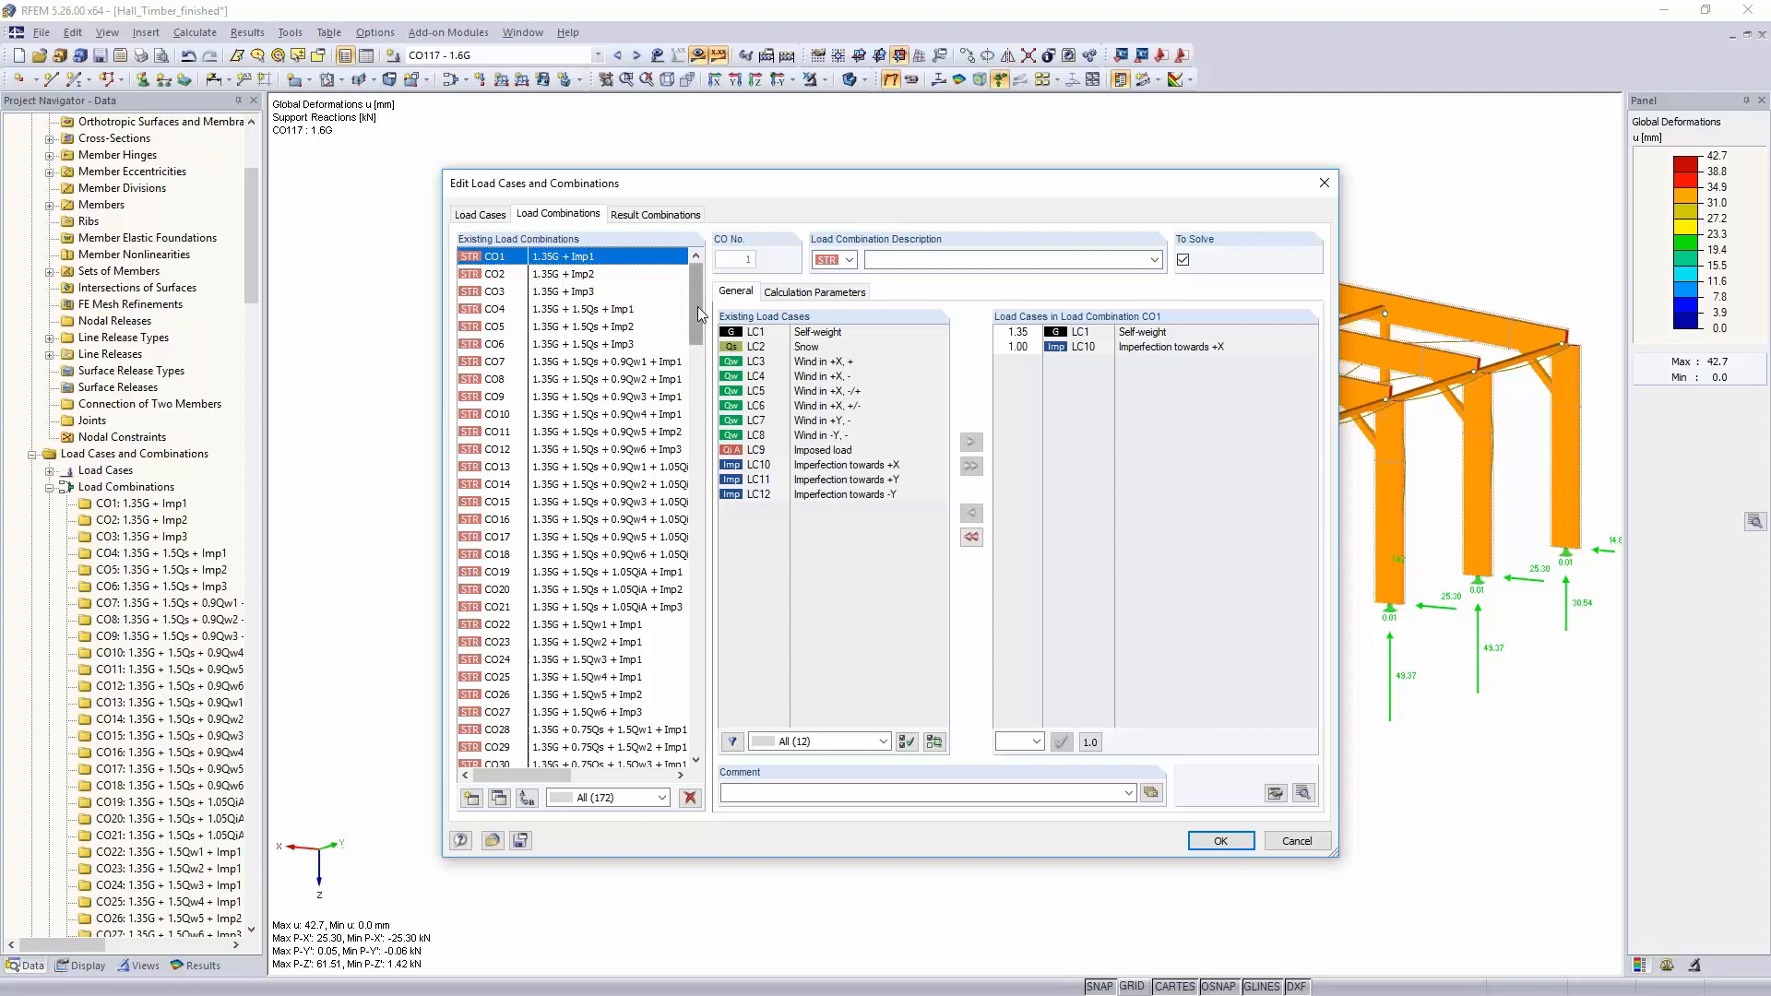
drag(698, 306, 696, 468)
shift+click(643, 466)
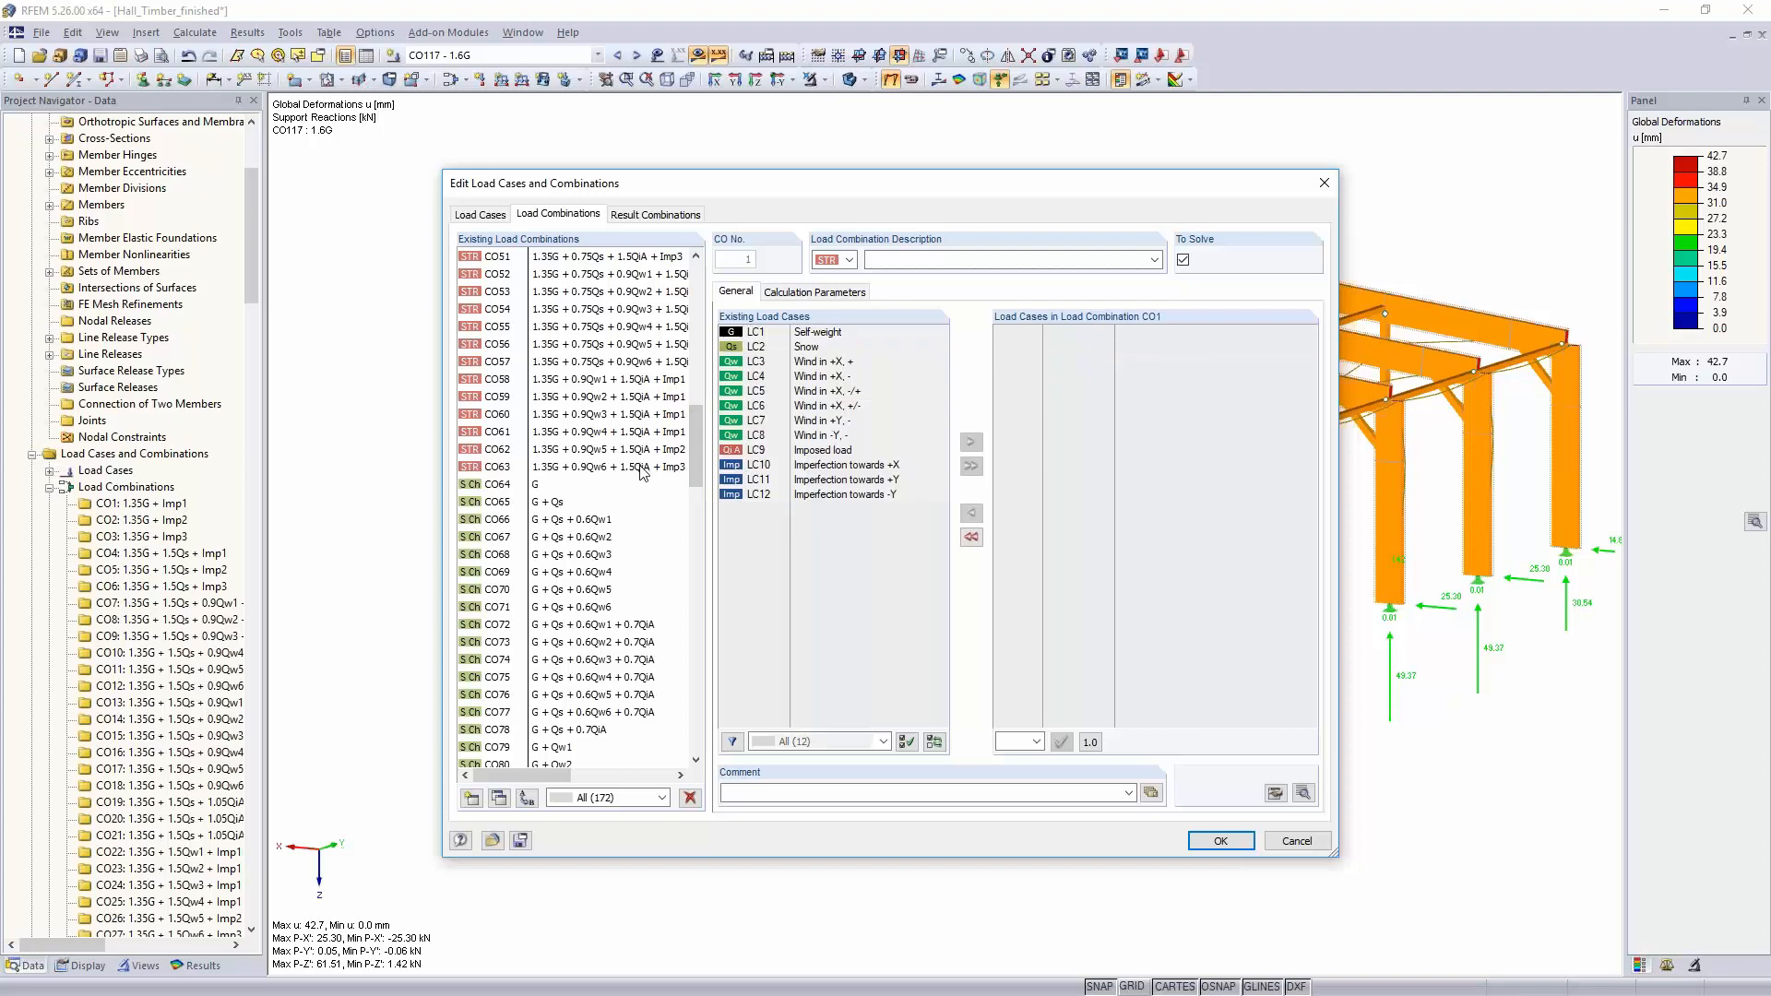
Step: Activate stiffness modification for the selected combinations CO1 to CO63, enabling multiplication factors for line hinges and line releases
click(800, 293)
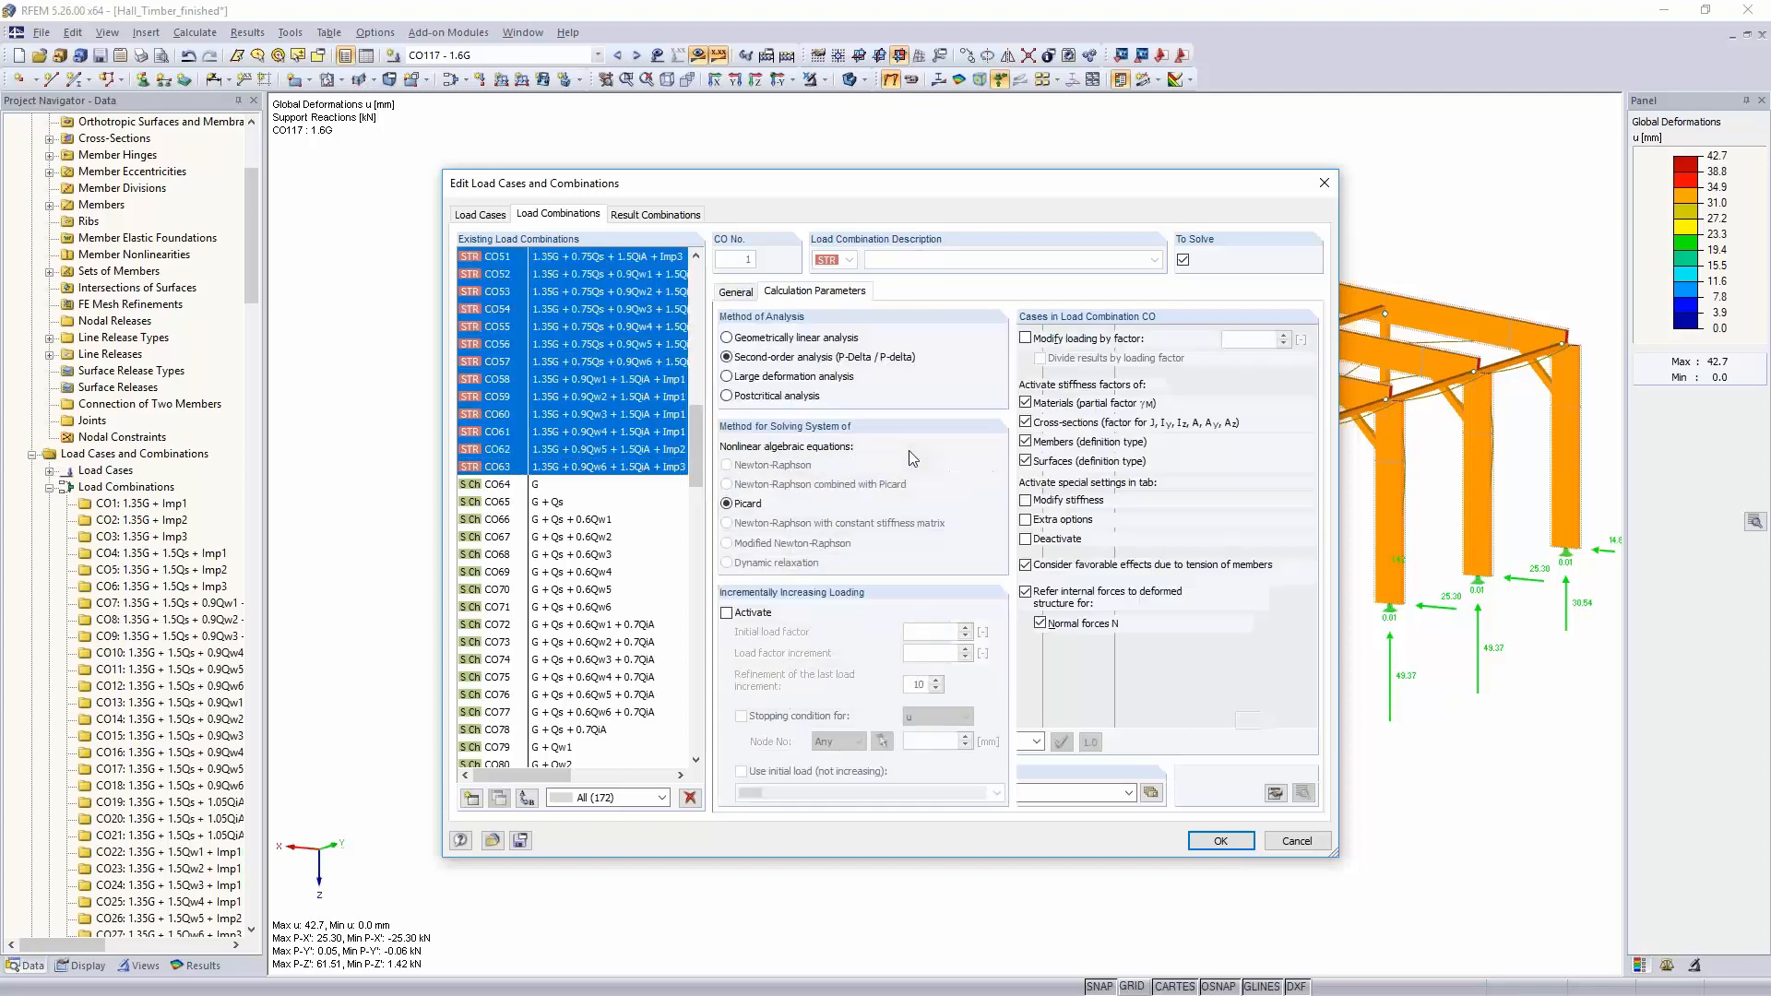
click(1024, 500)
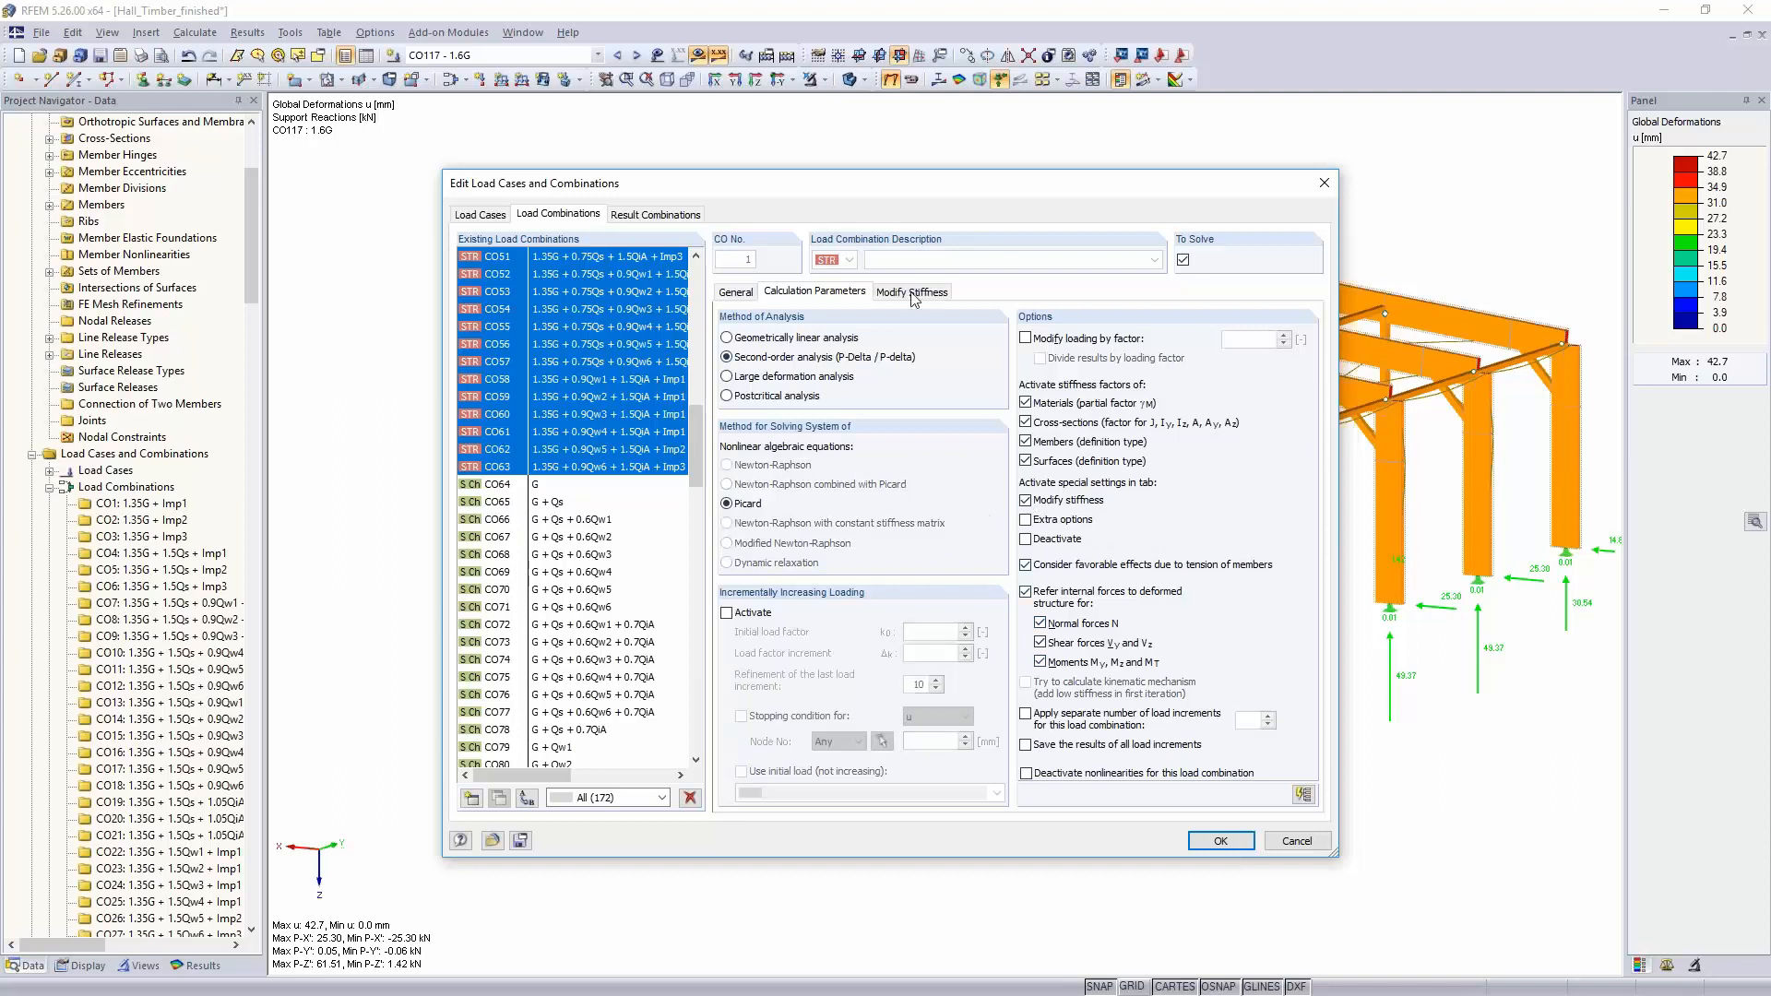
click(912, 293)
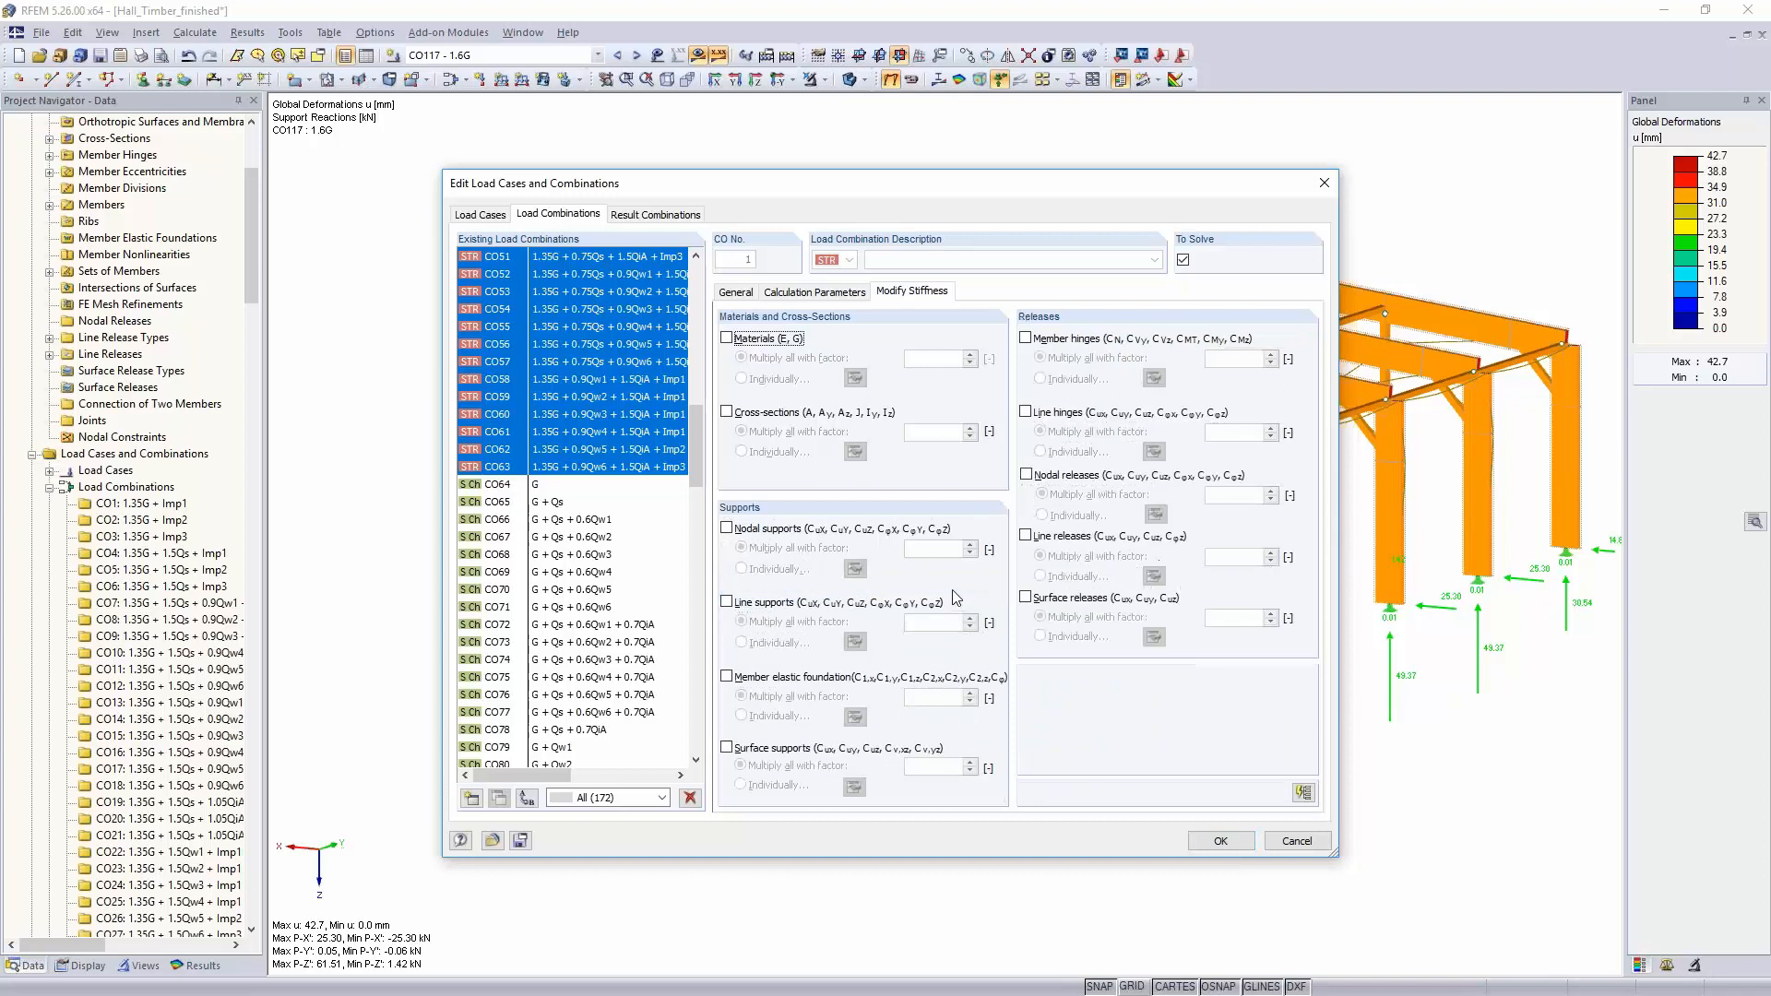
click(1026, 412)
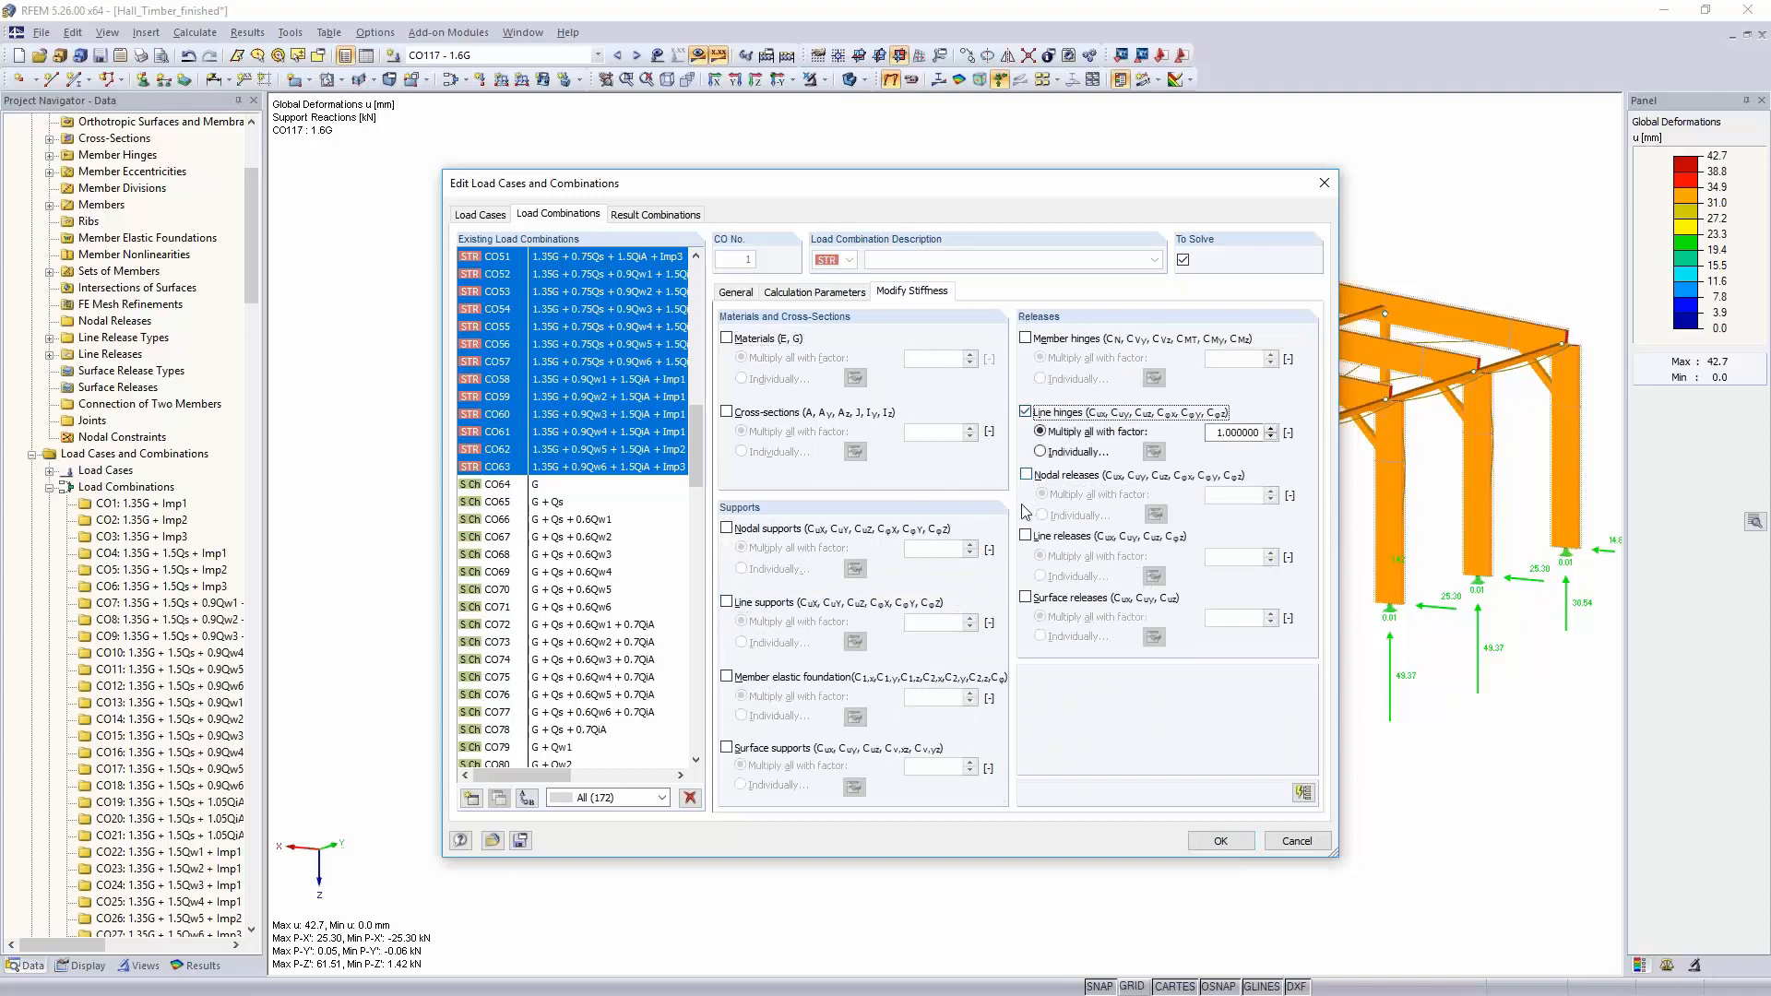
click(1024, 535)
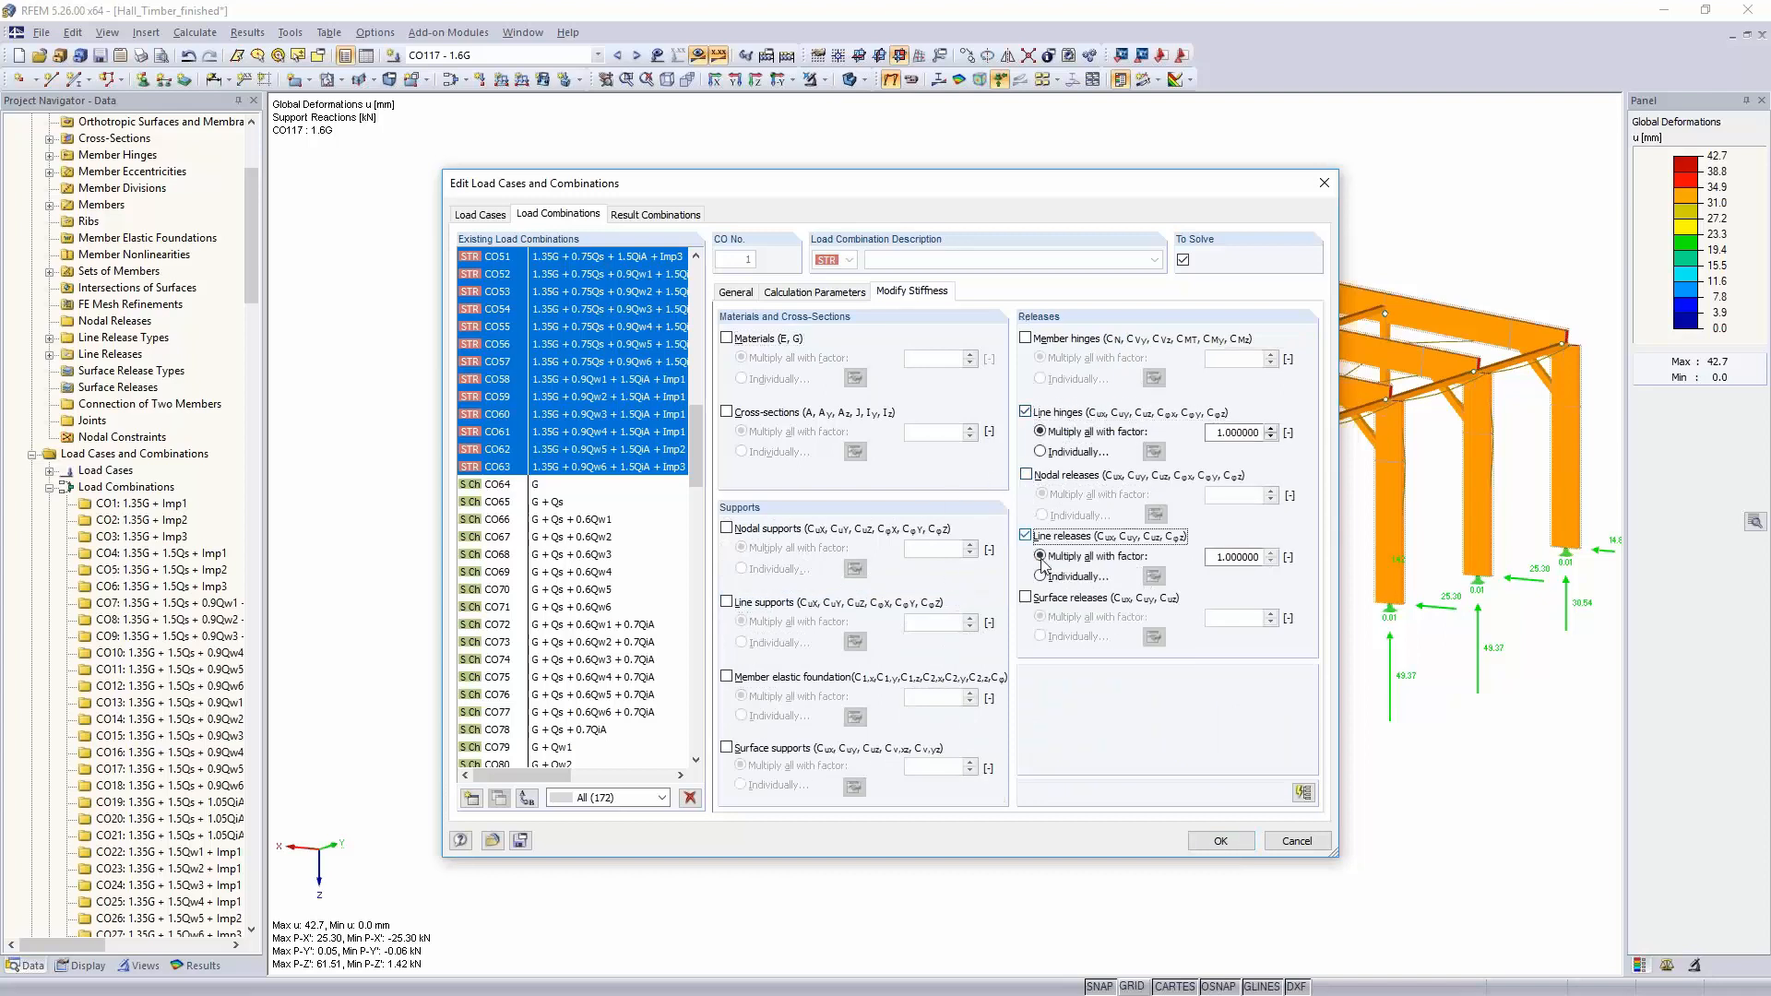
Step: Set the stiffness factor of both line hinges and line releases to 0.667, and apply it, accepting deletion of the affected results
double_click(1215, 432)
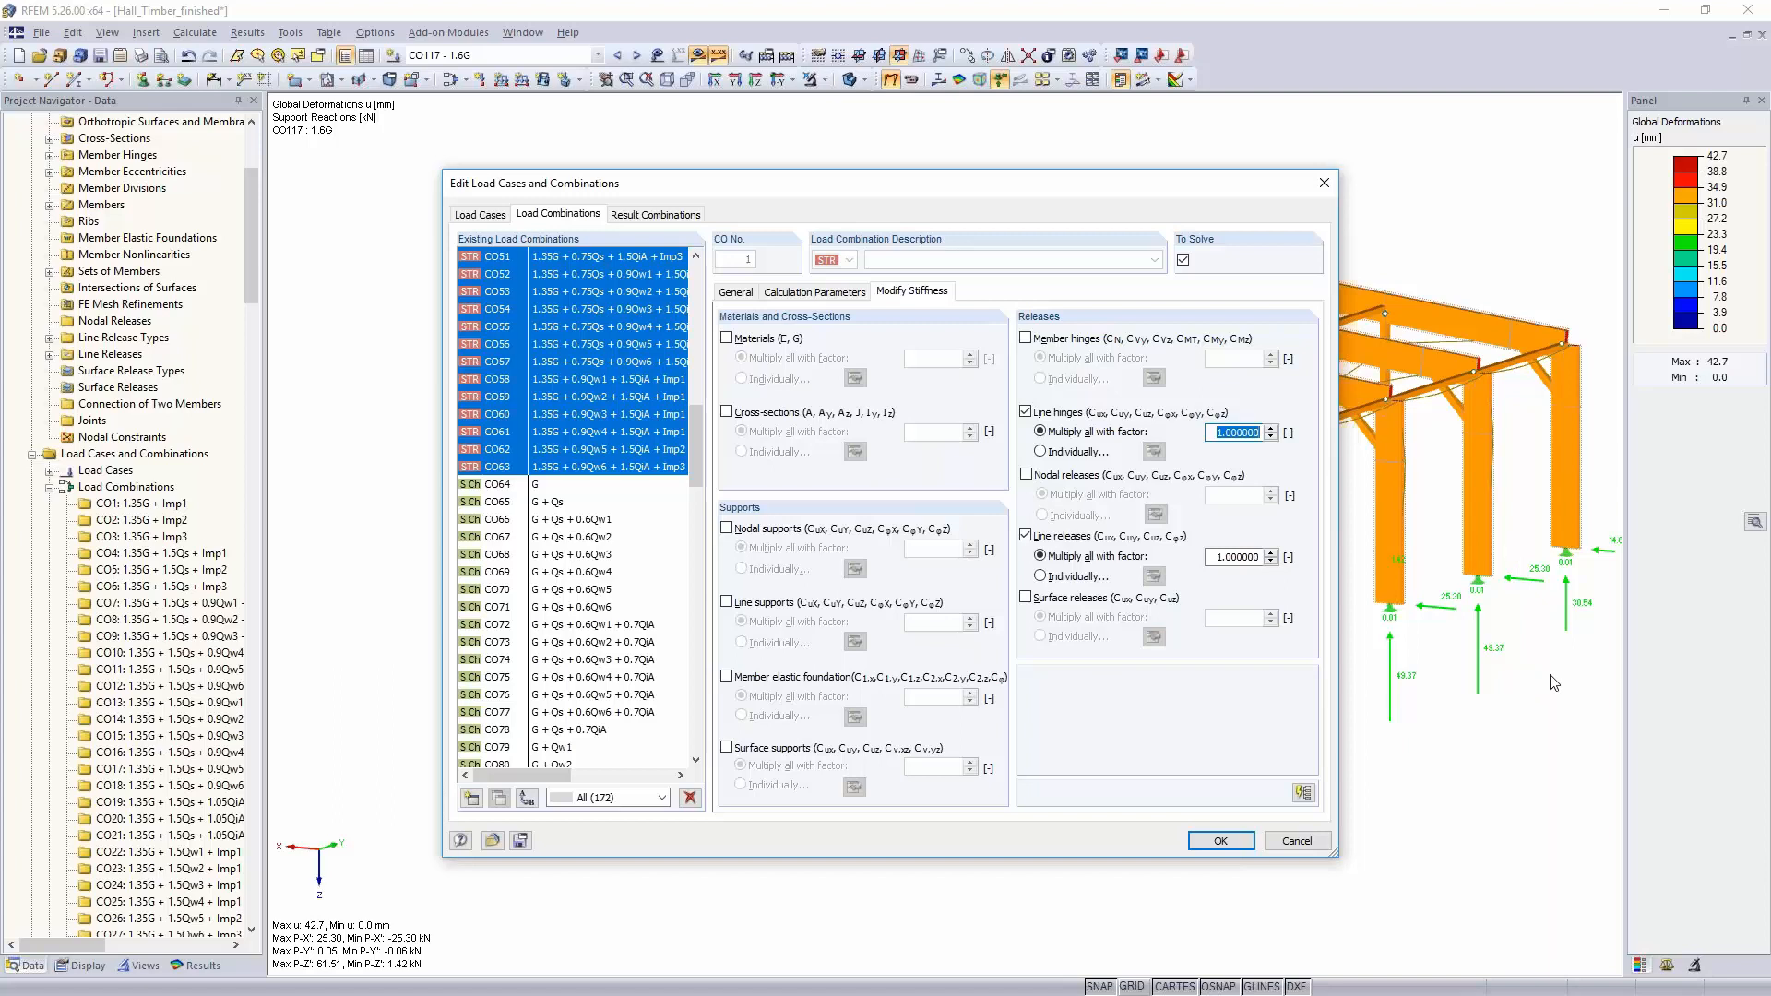
text(0,667)
double_click(1224, 557)
text(0,667)
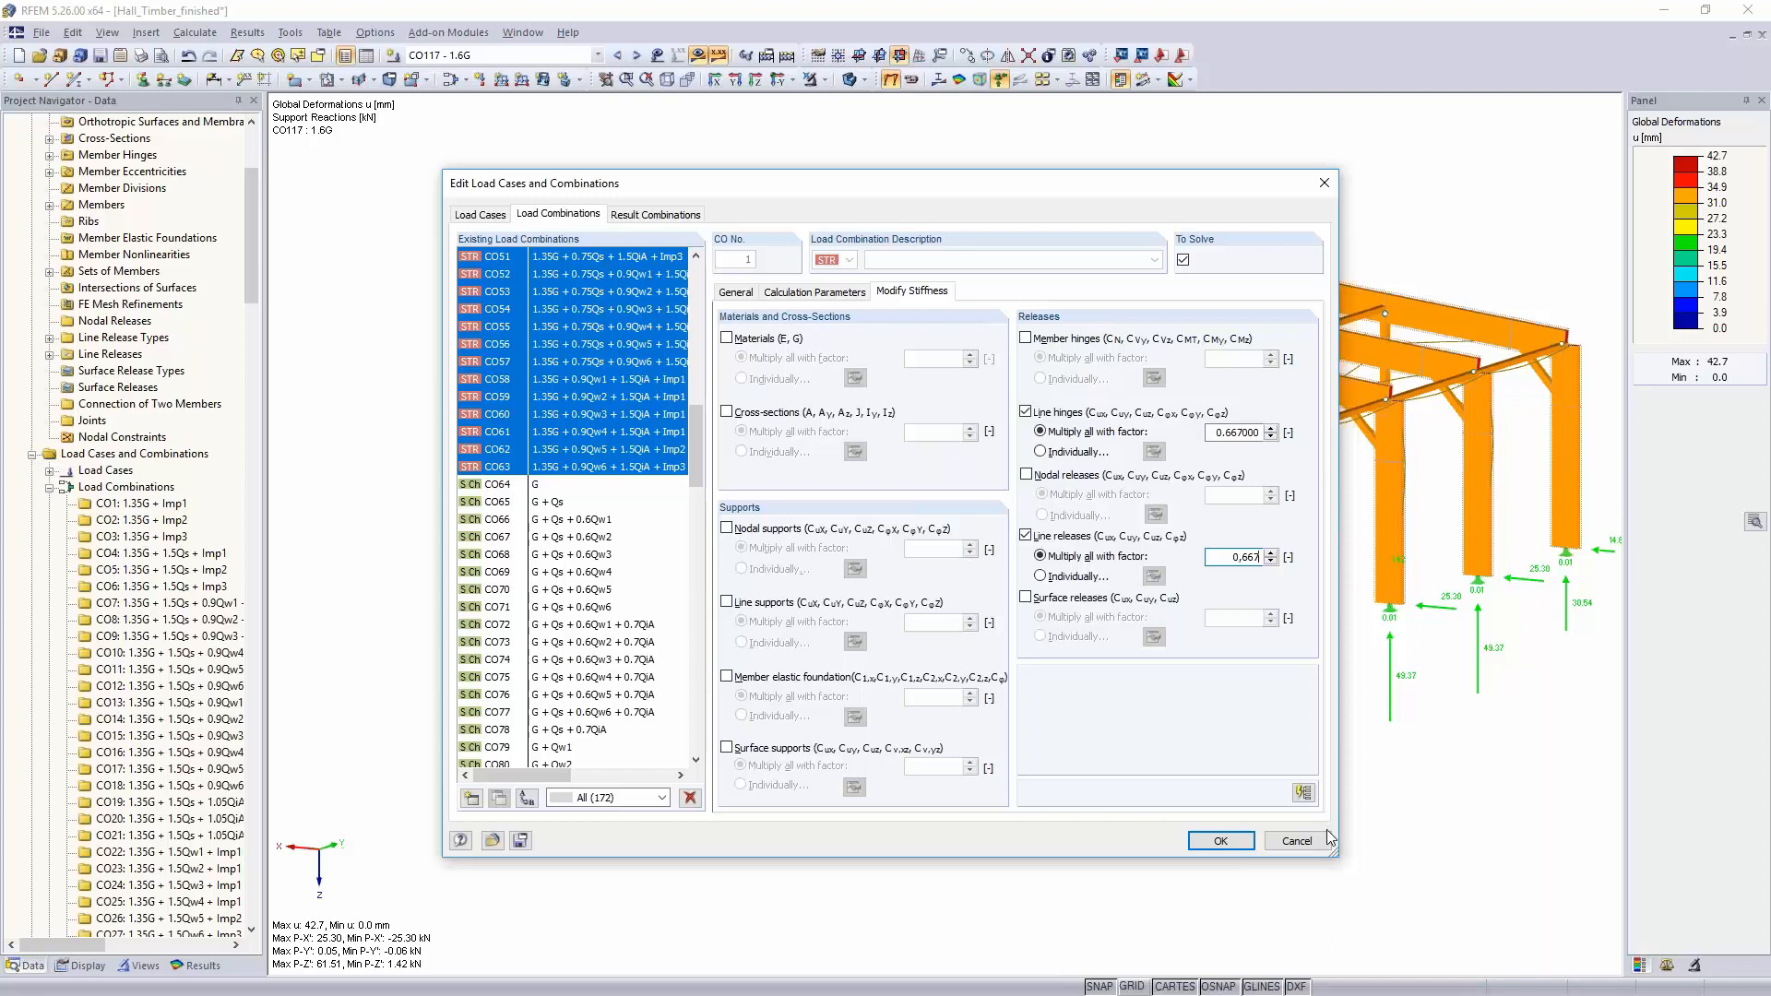
click(1220, 840)
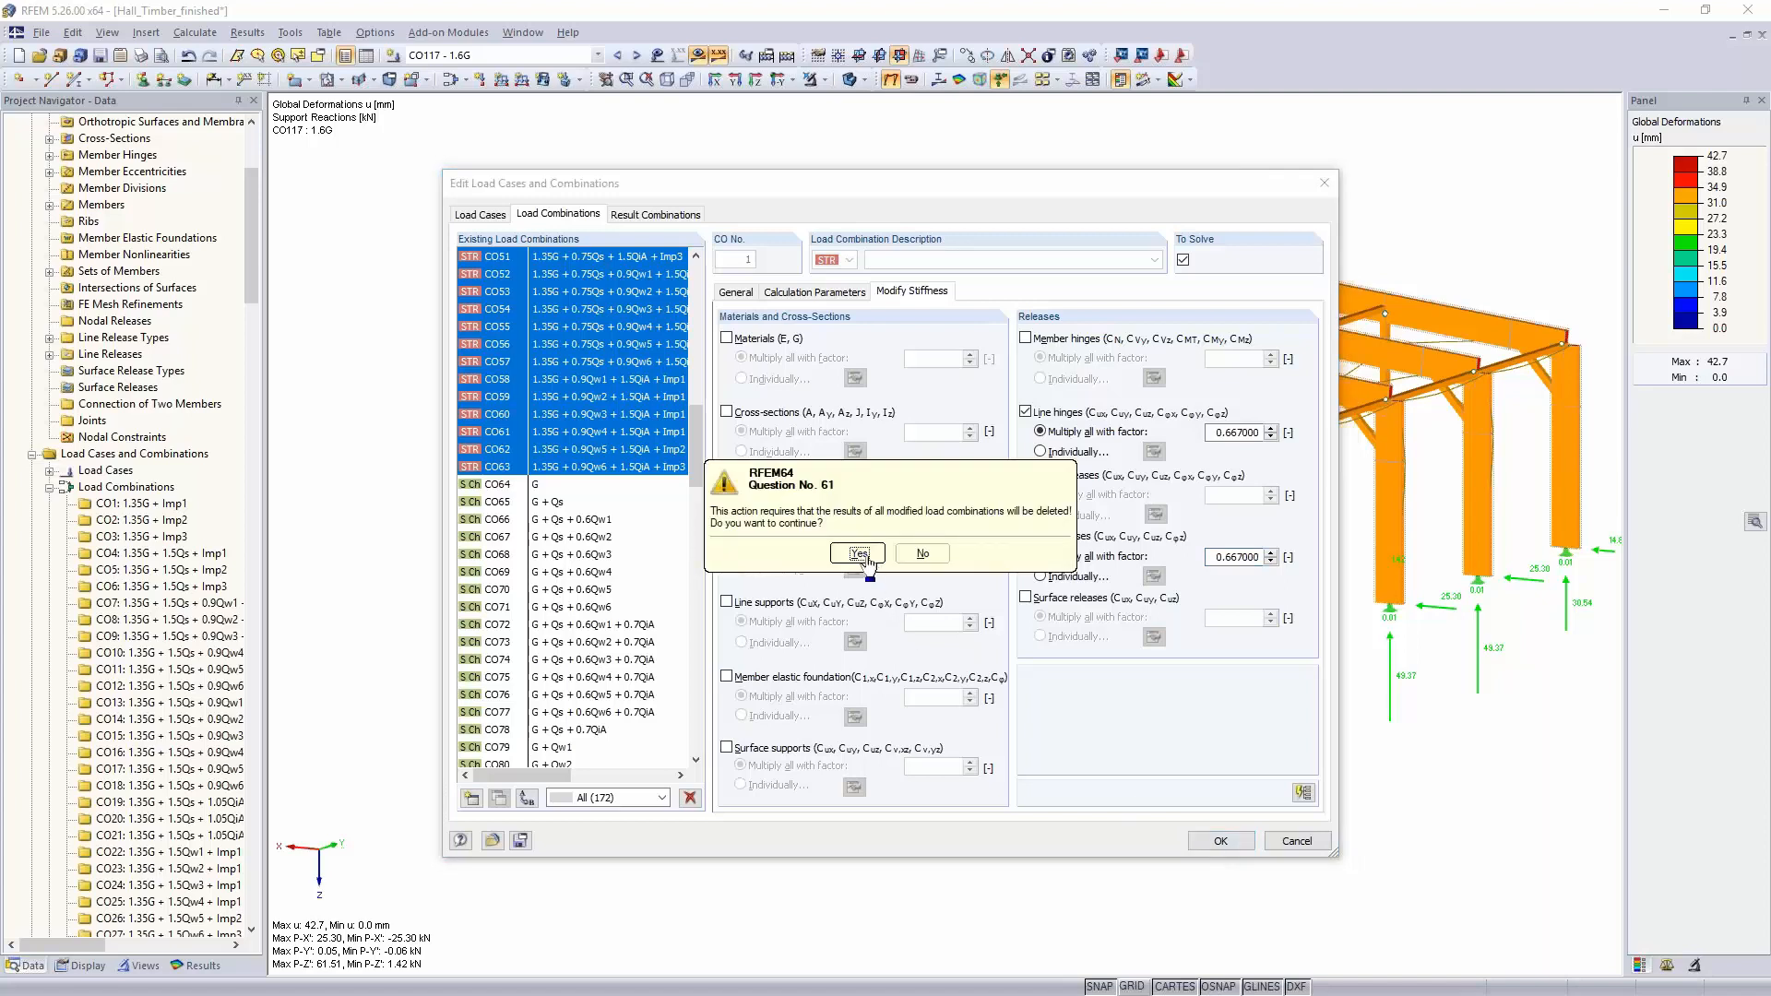
click(857, 555)
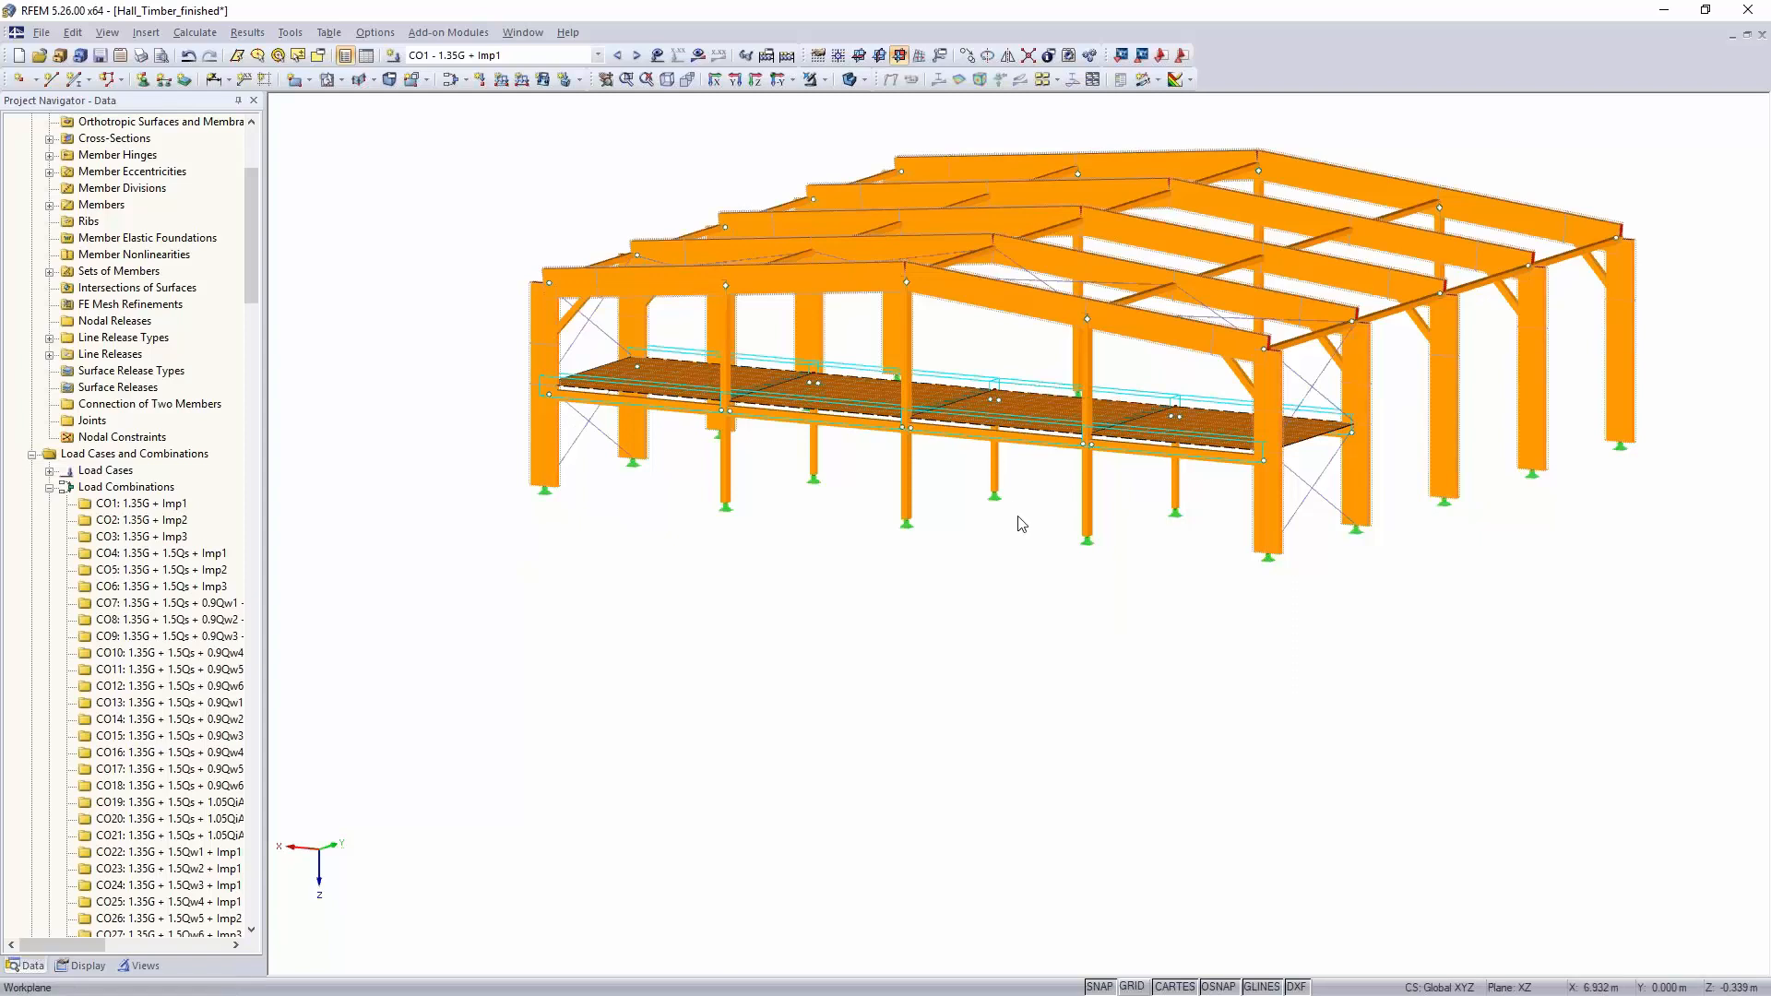
Step: Open the RF-LAMINATE add-on module for the design of laminate surfaces
middle_drag(1025, 562, 908, 701)
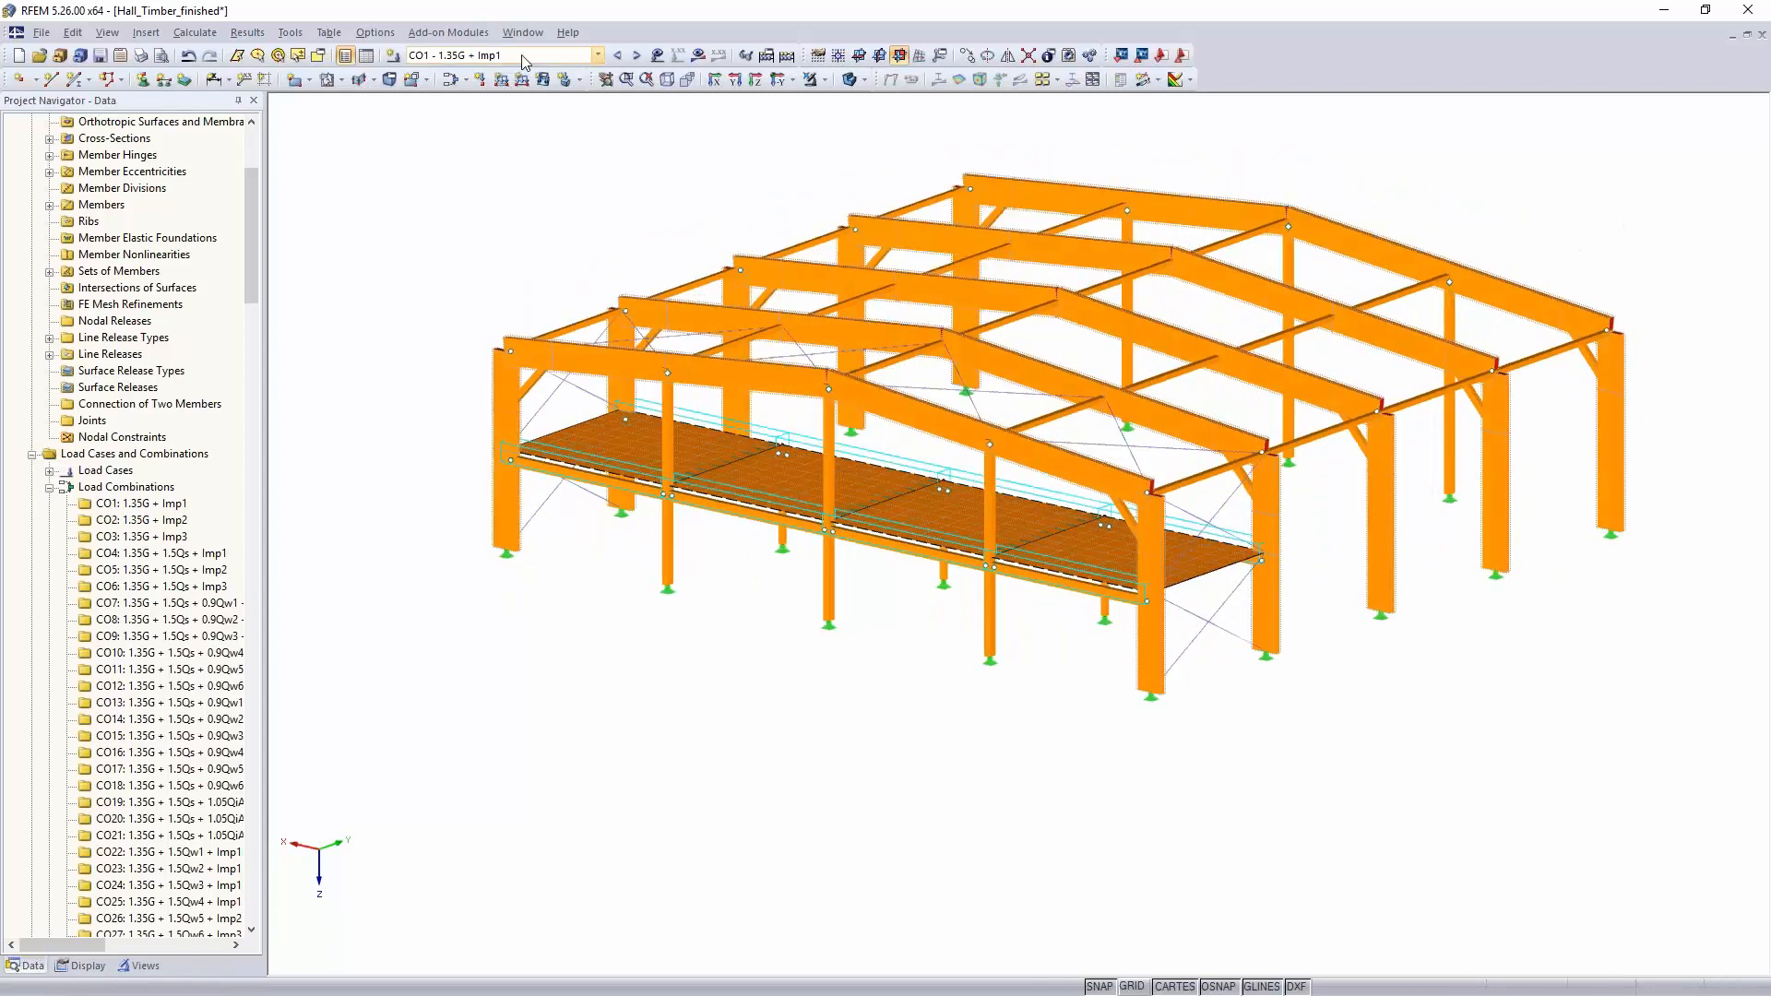
click(452, 32)
mouse_move(450, 284)
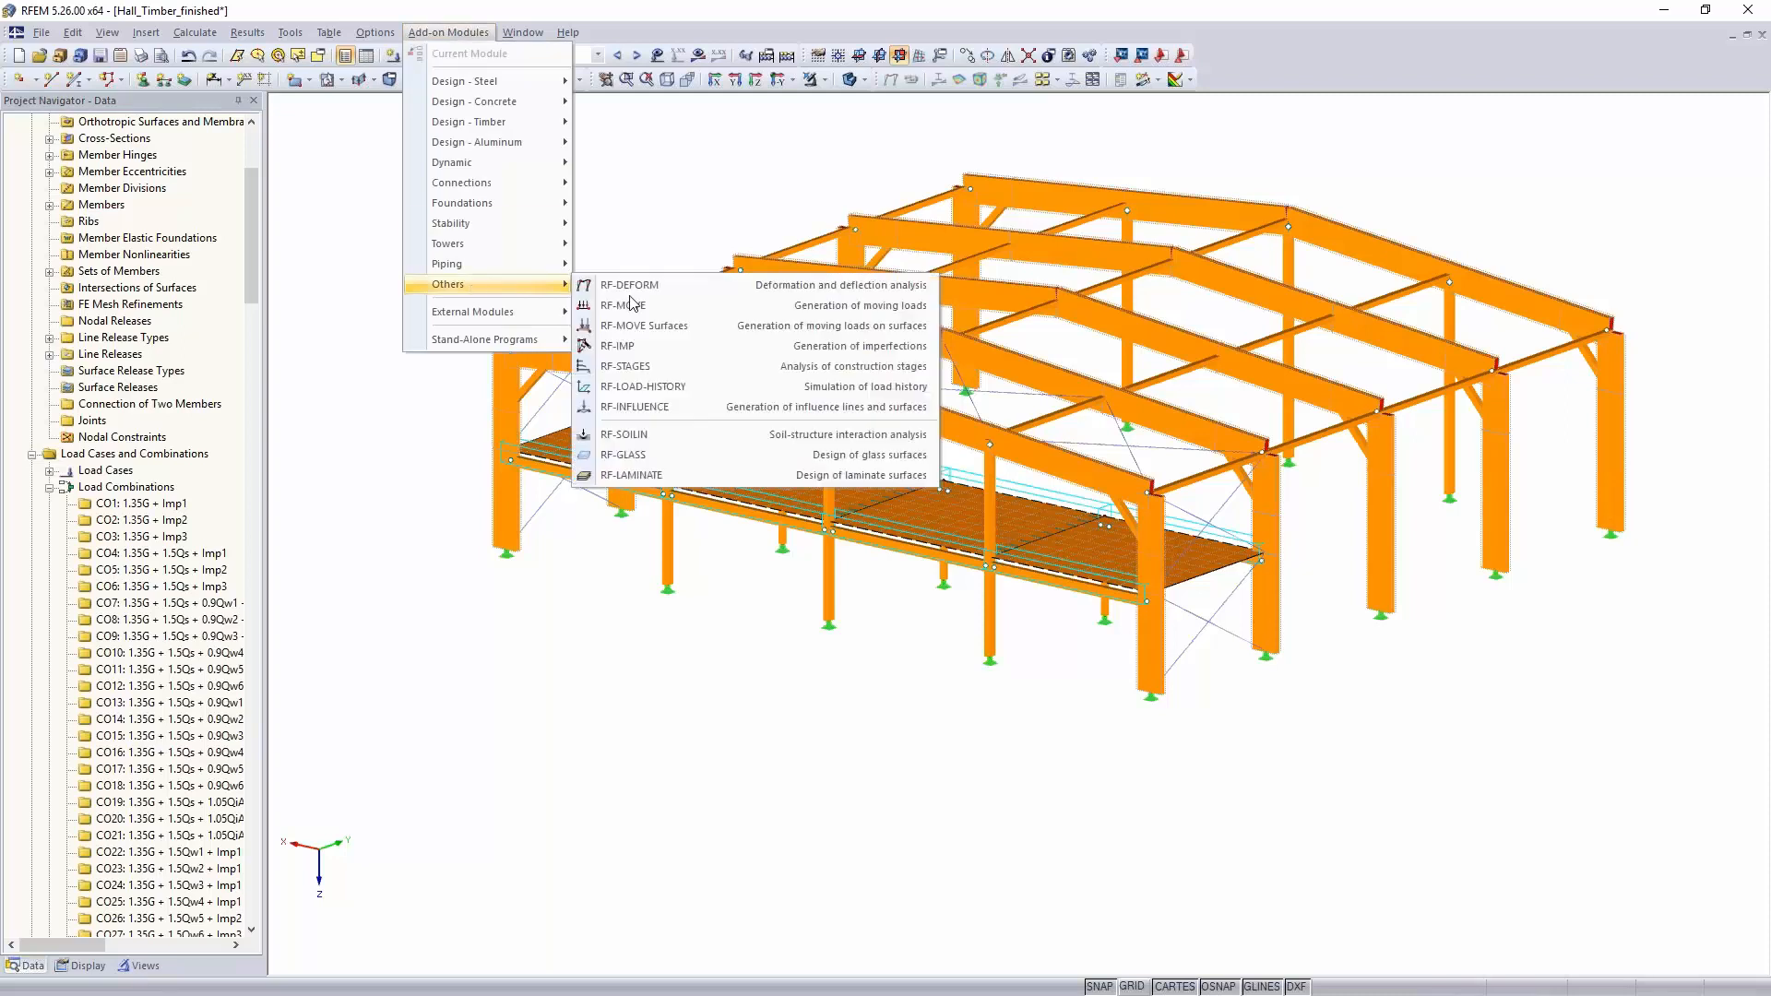
click(690, 475)
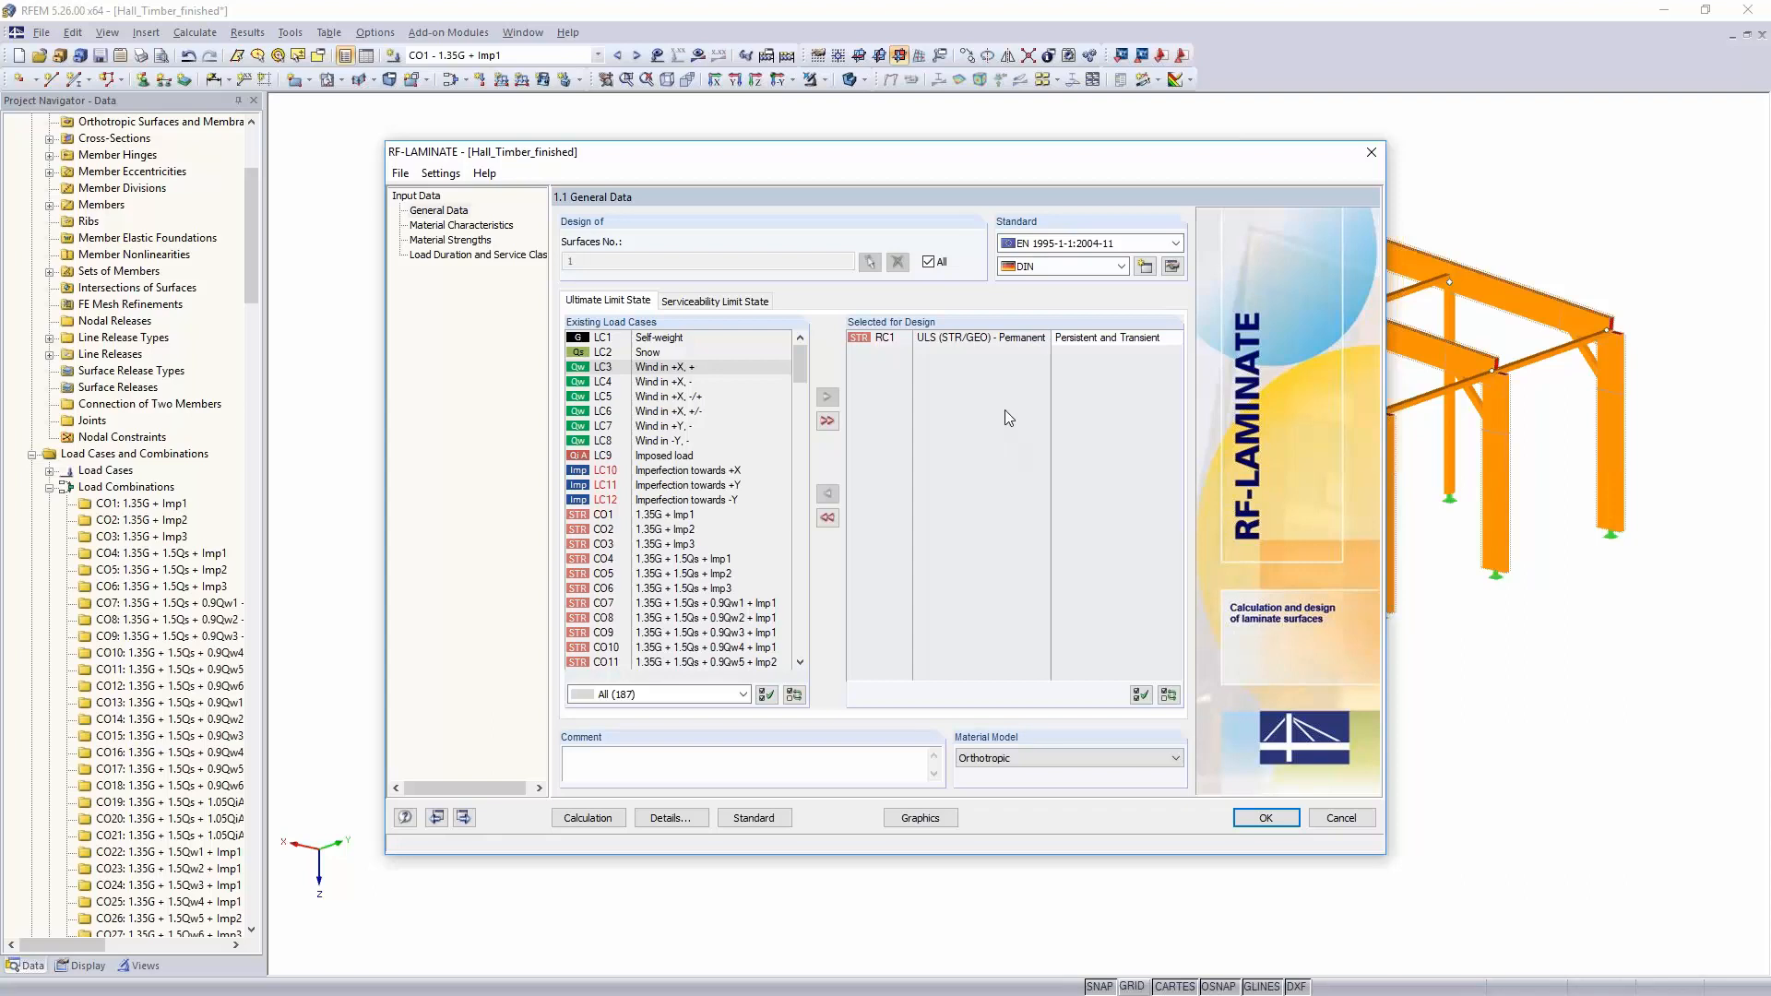
Step: Replace result combination RC1 with CO48 (1.35G + 1.5QiA + Imp3) in the ultimate limit state design selection
double_click(973, 341)
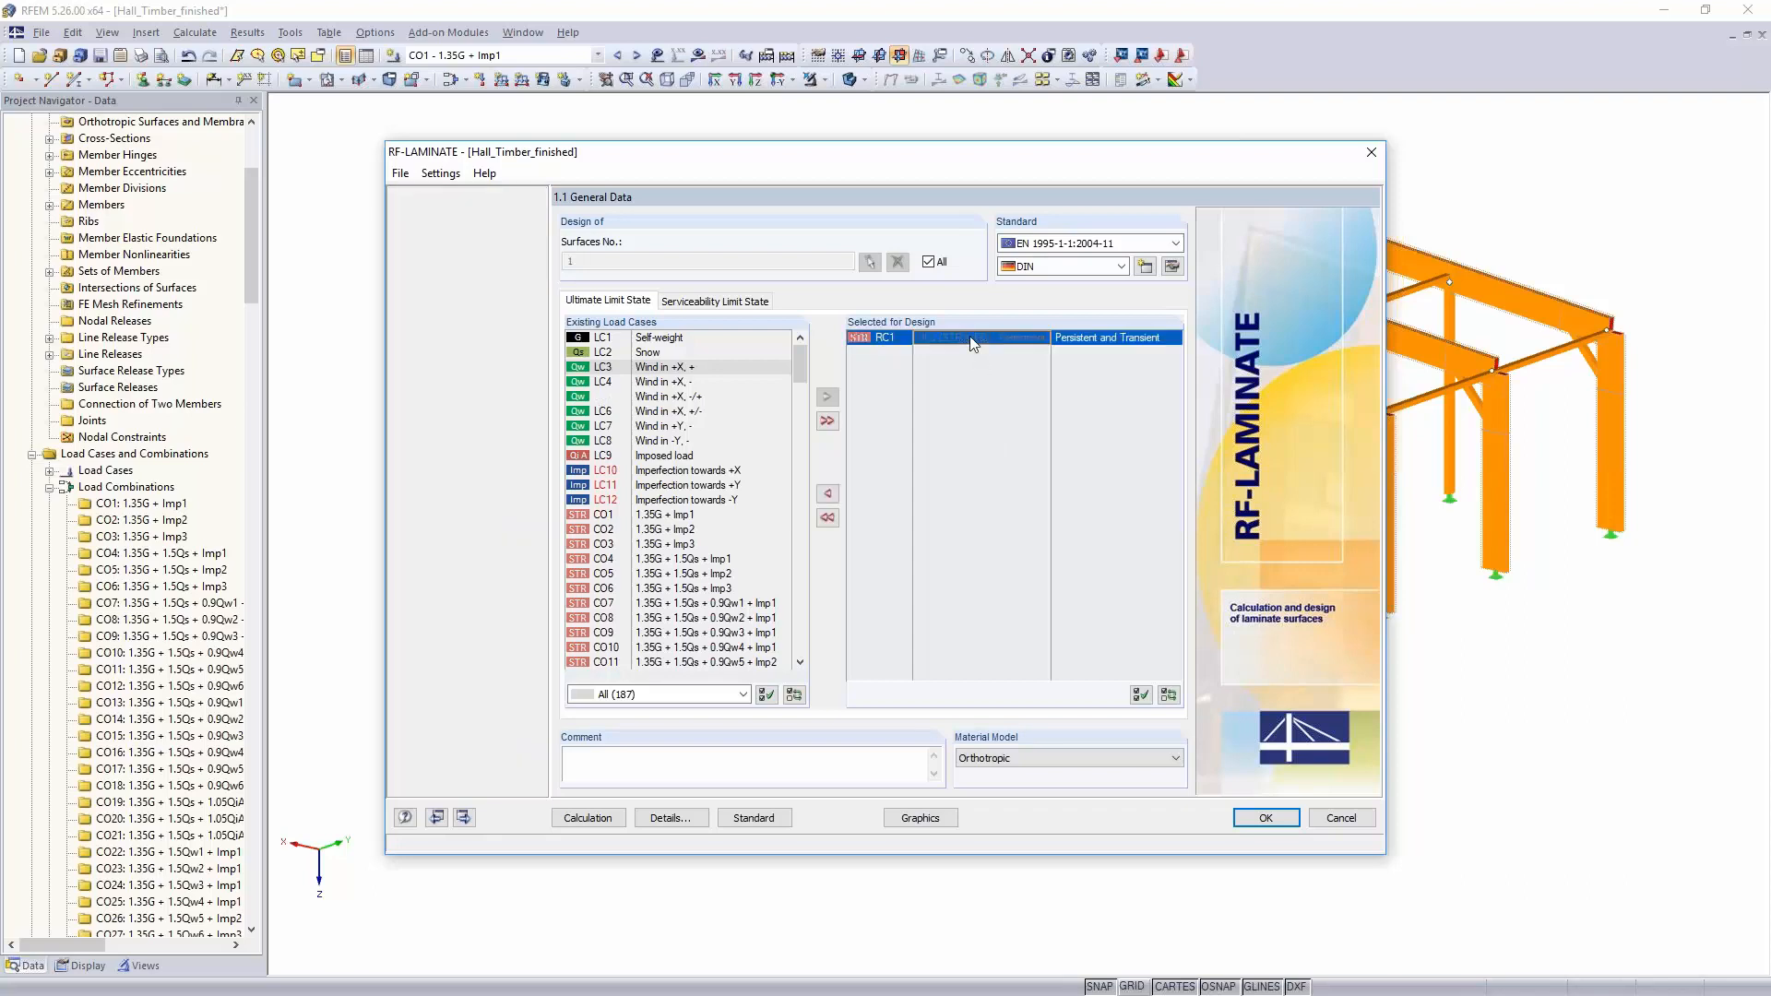
scroll(683, 580, down, 5)
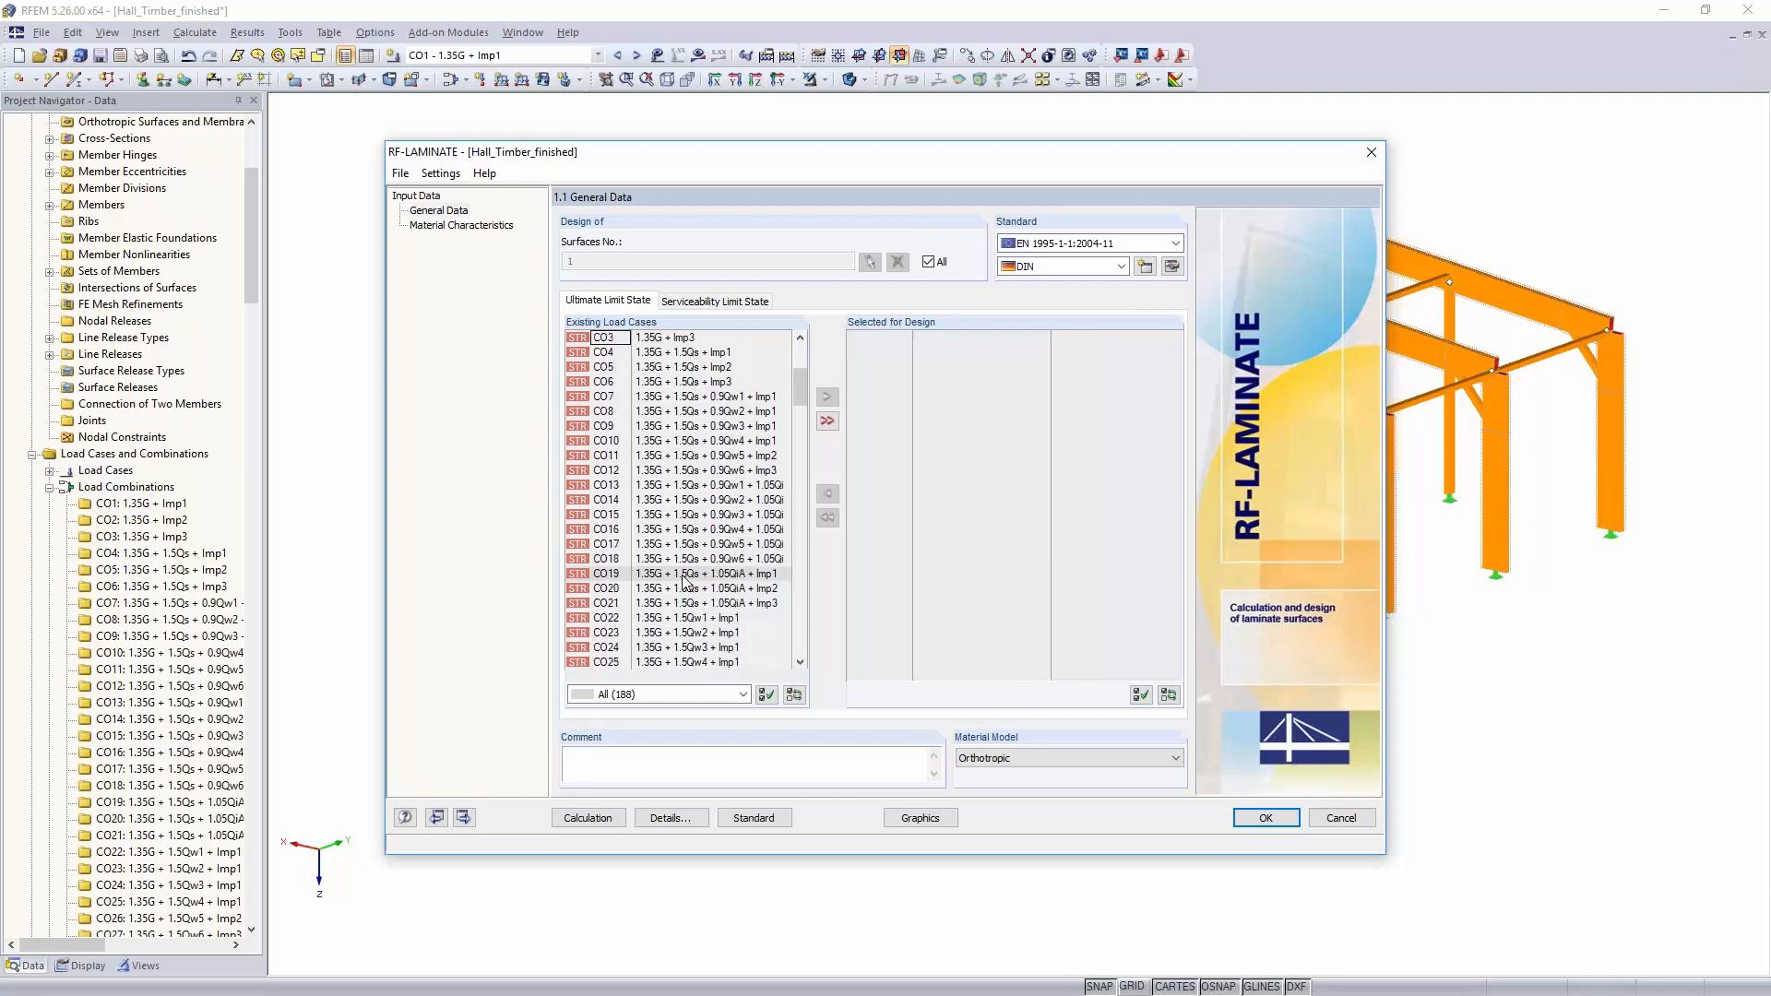
scroll(684, 579, down, 5)
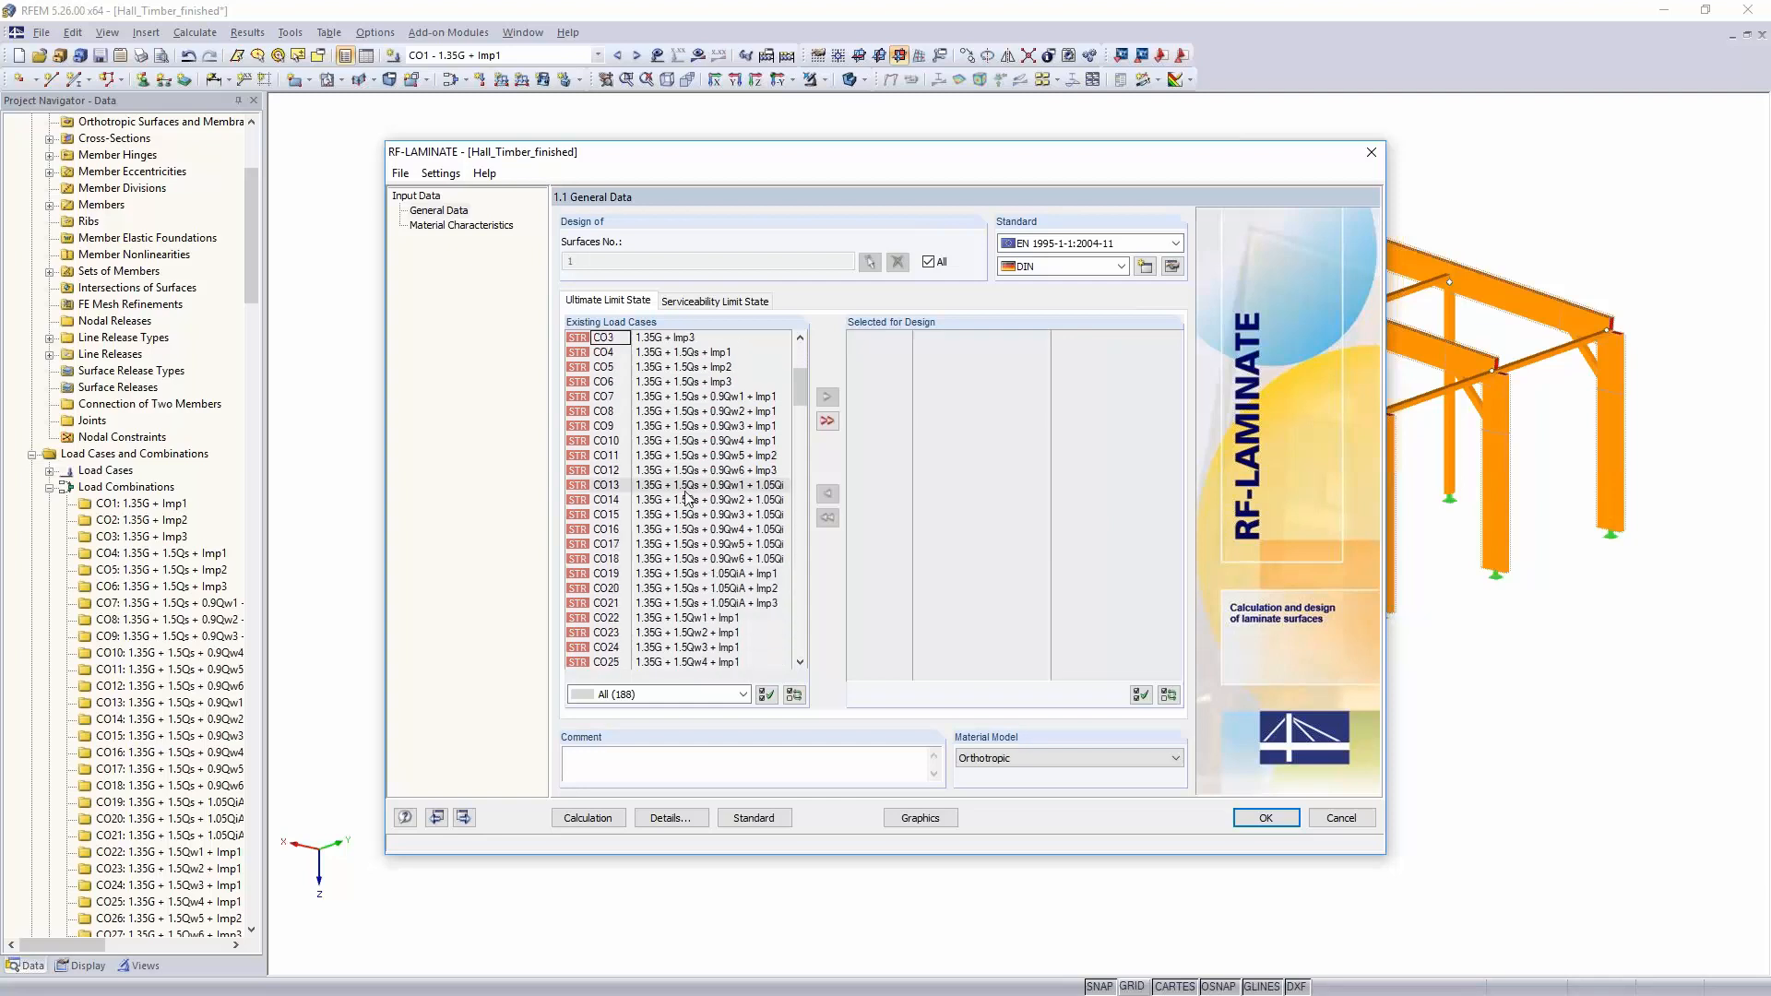
scroll(684, 499, down, 1)
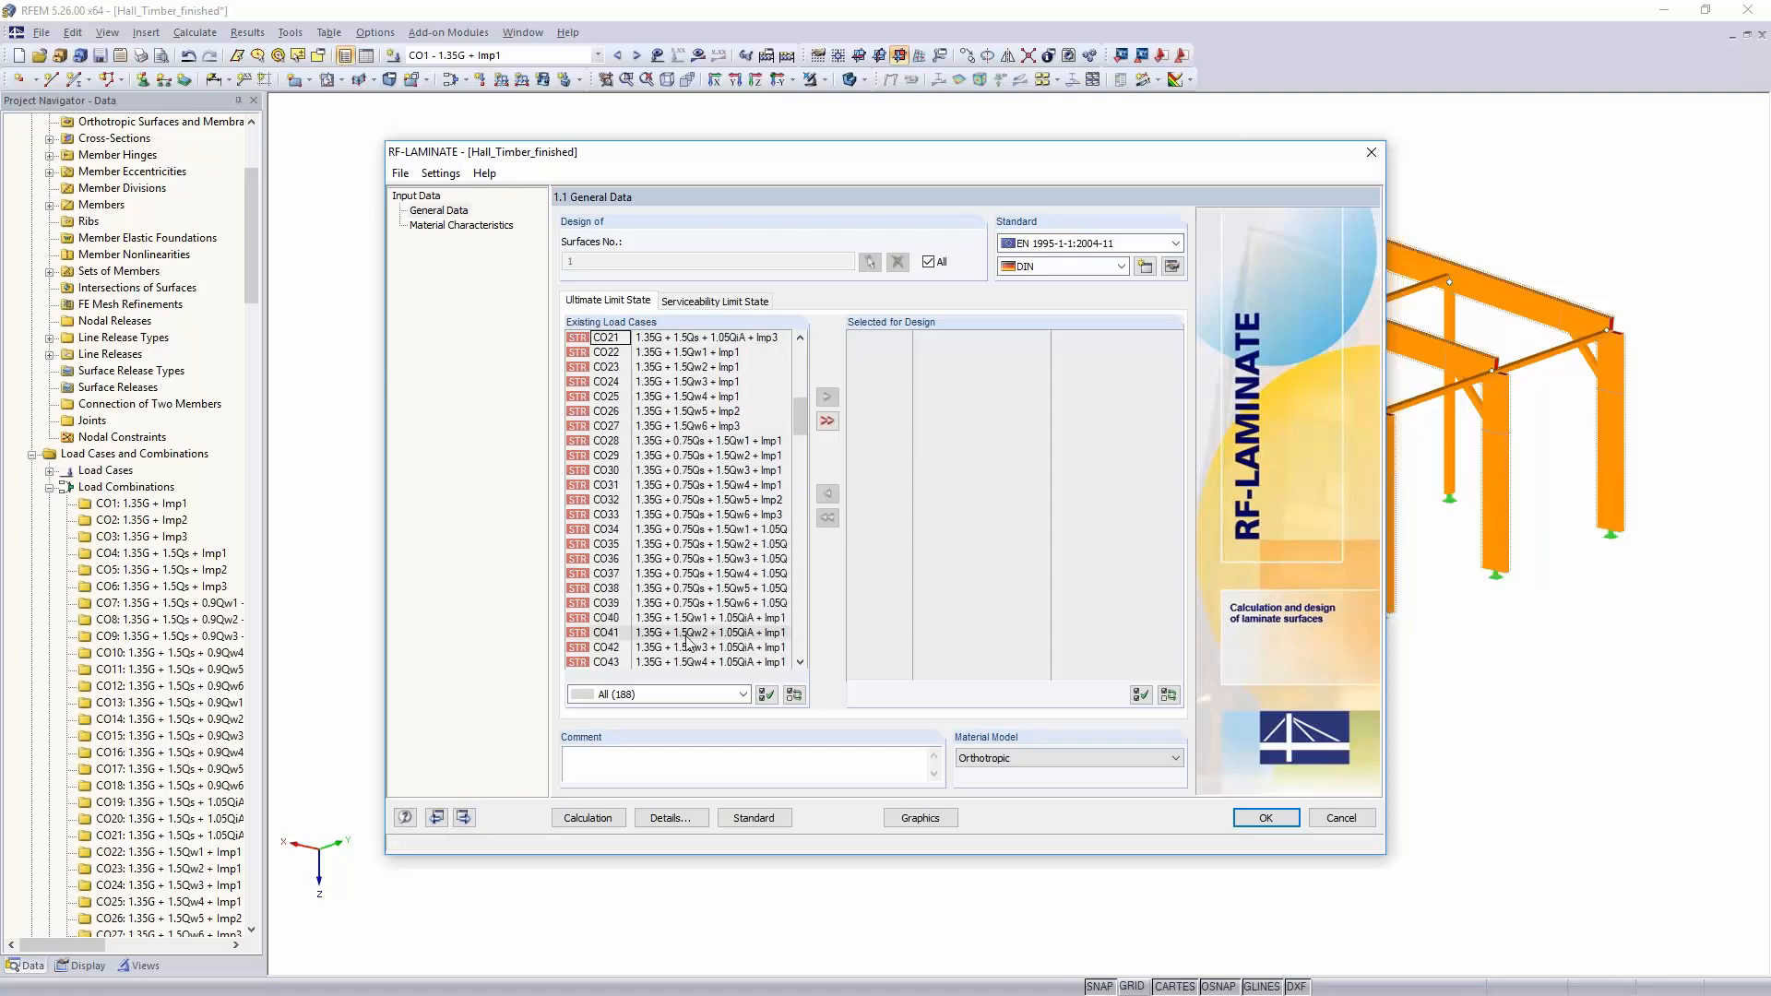
scroll(694, 595, down, 3)
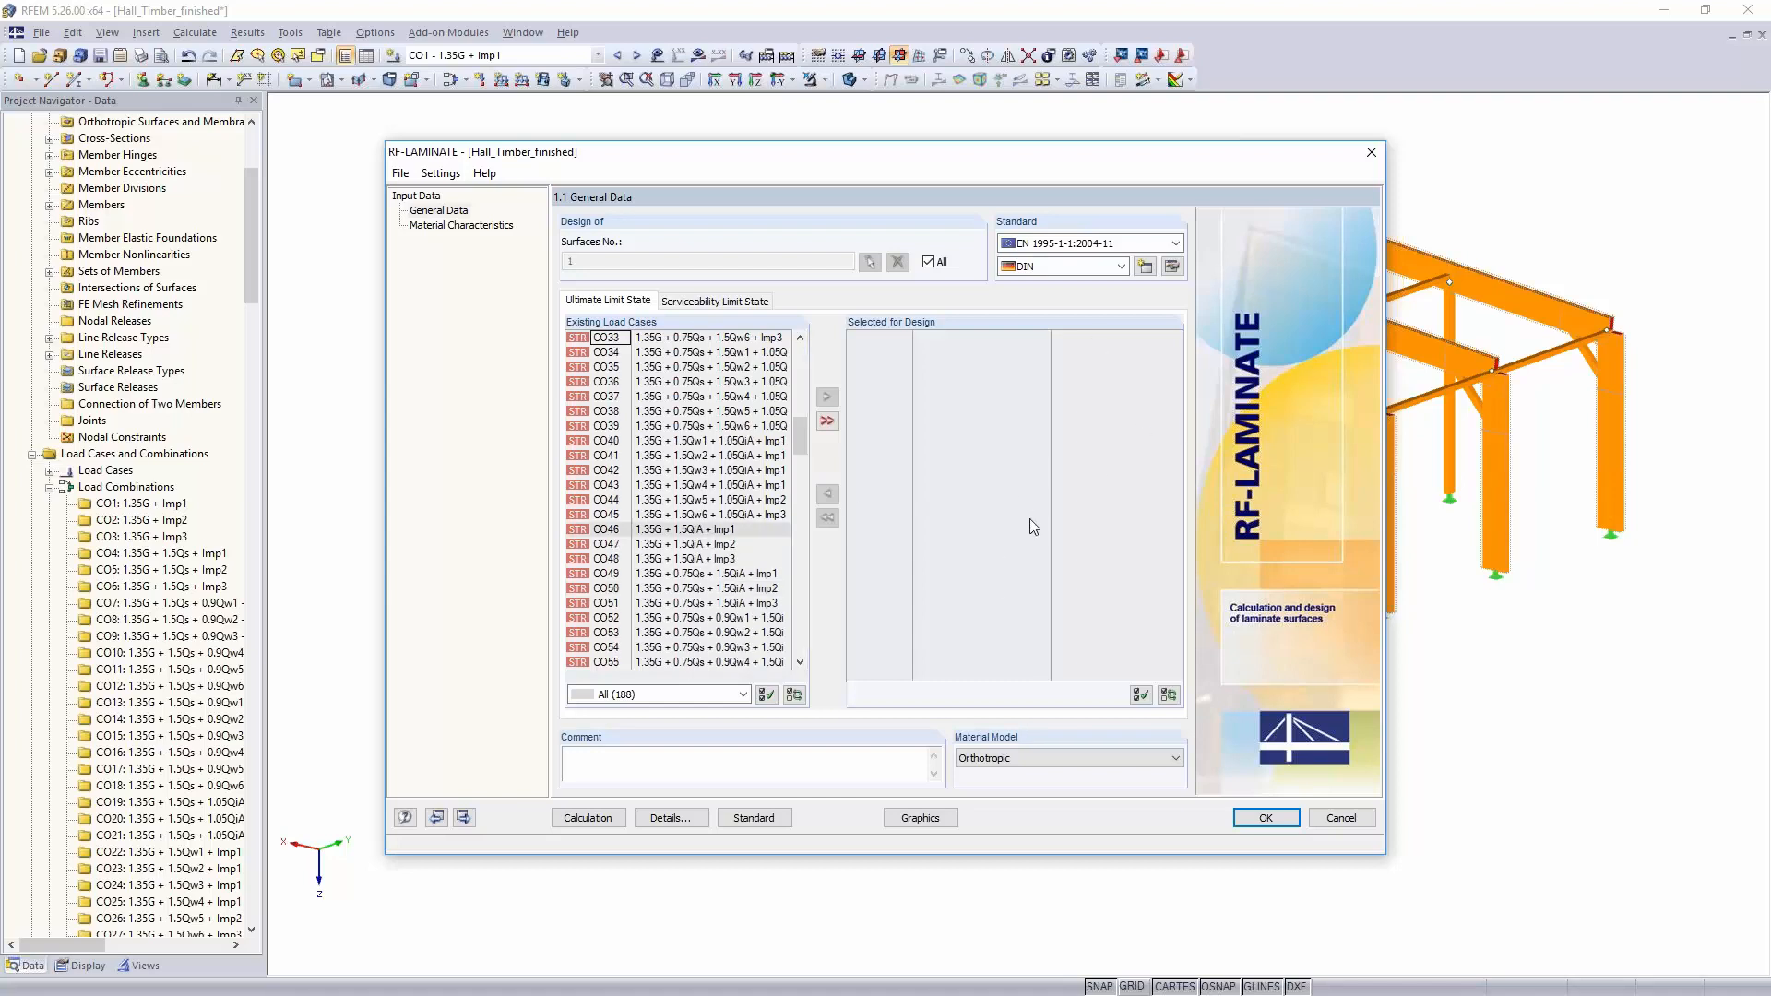
click(652, 562)
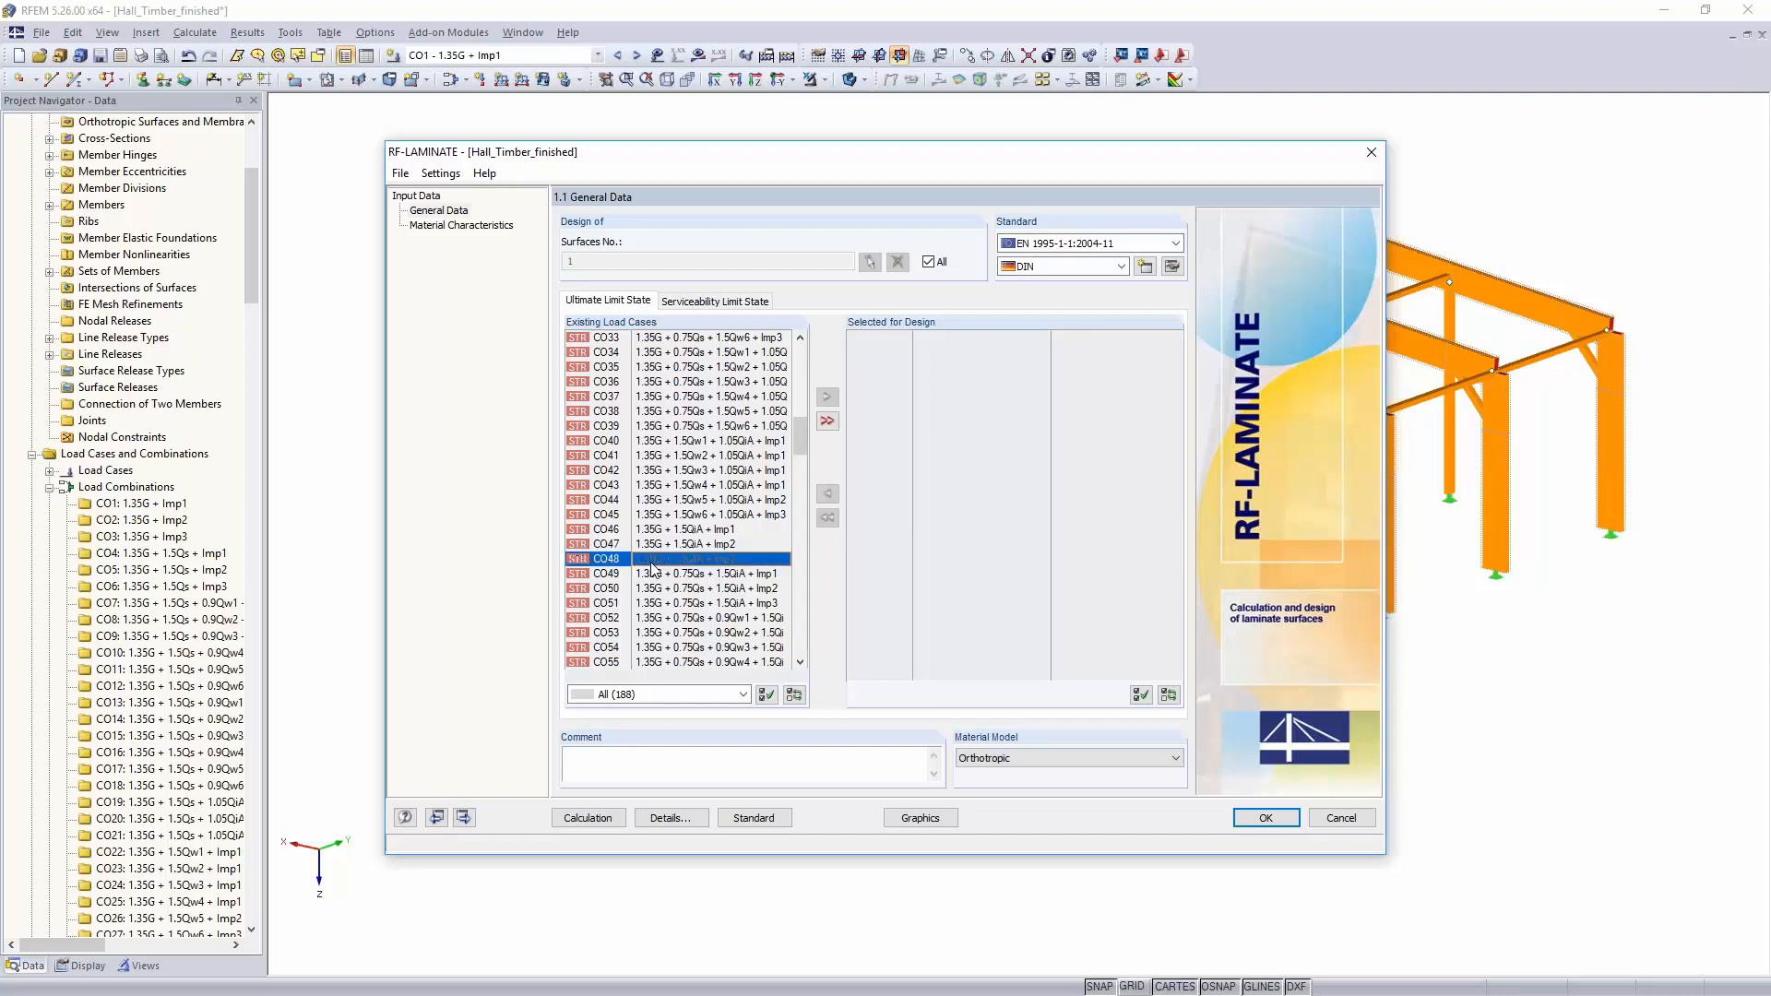
click(827, 396)
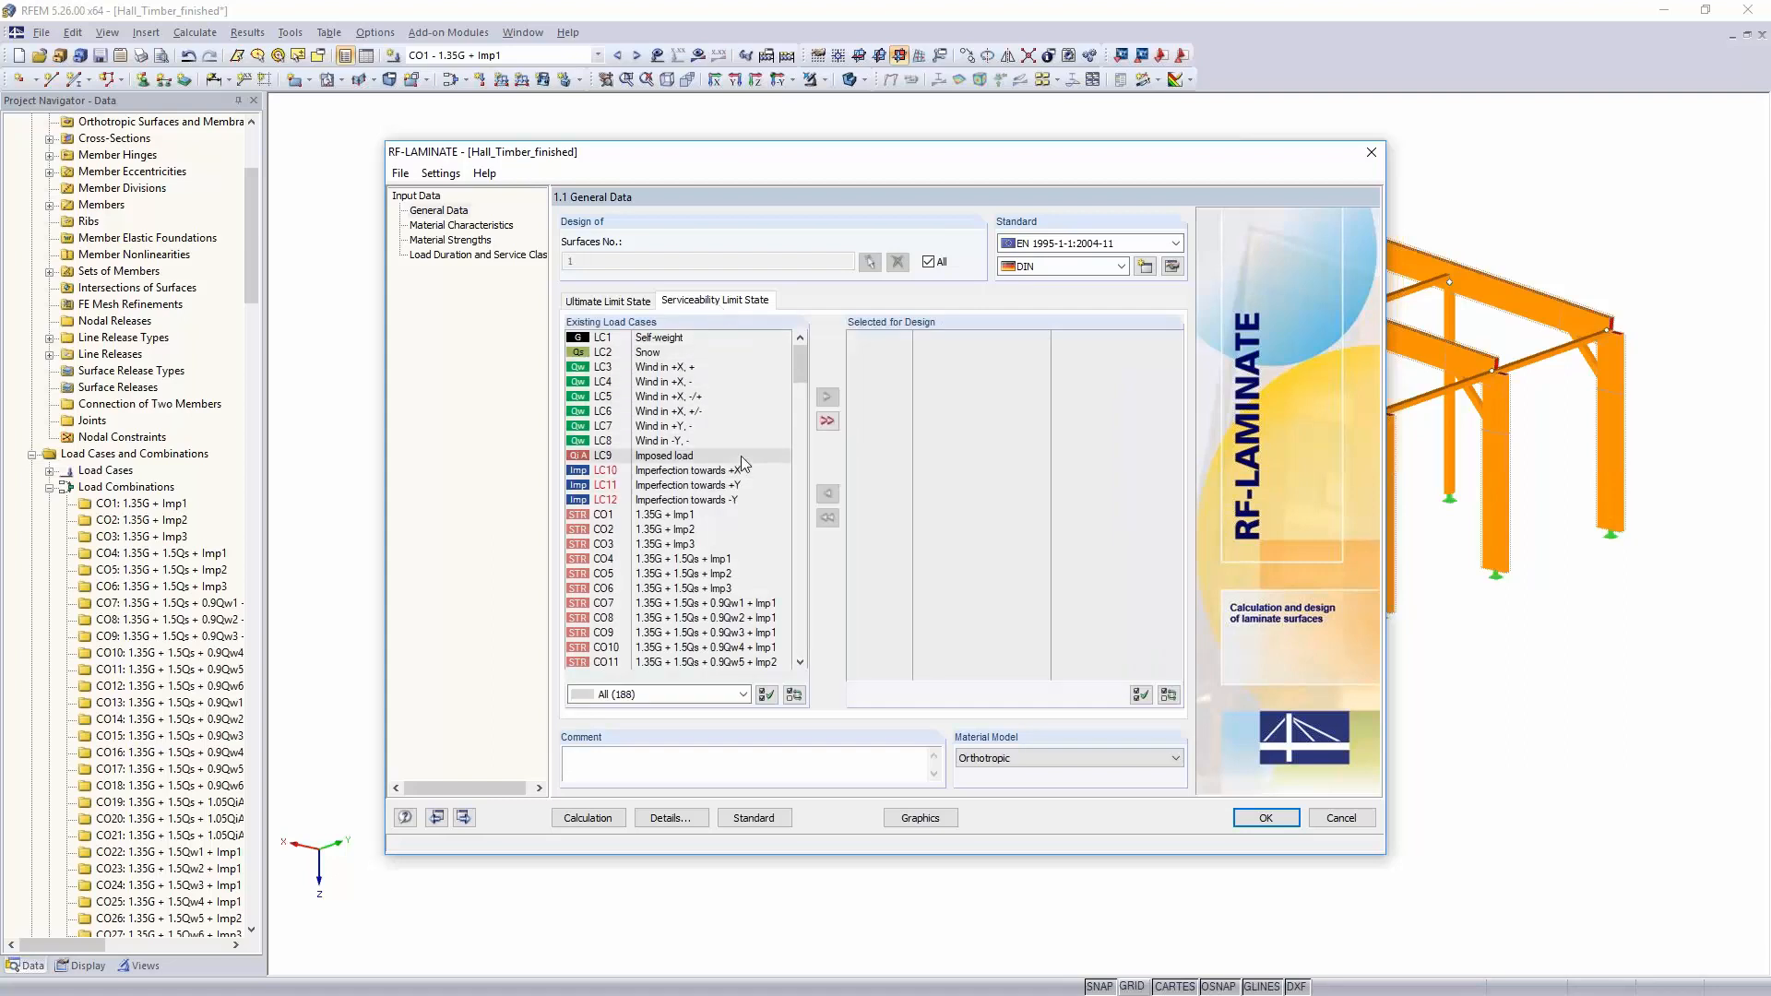
Step: Add load combination CO104 (G + 0.5Qs + QiA) to the serviceability limit state design
scroll(740, 456, down, 3)
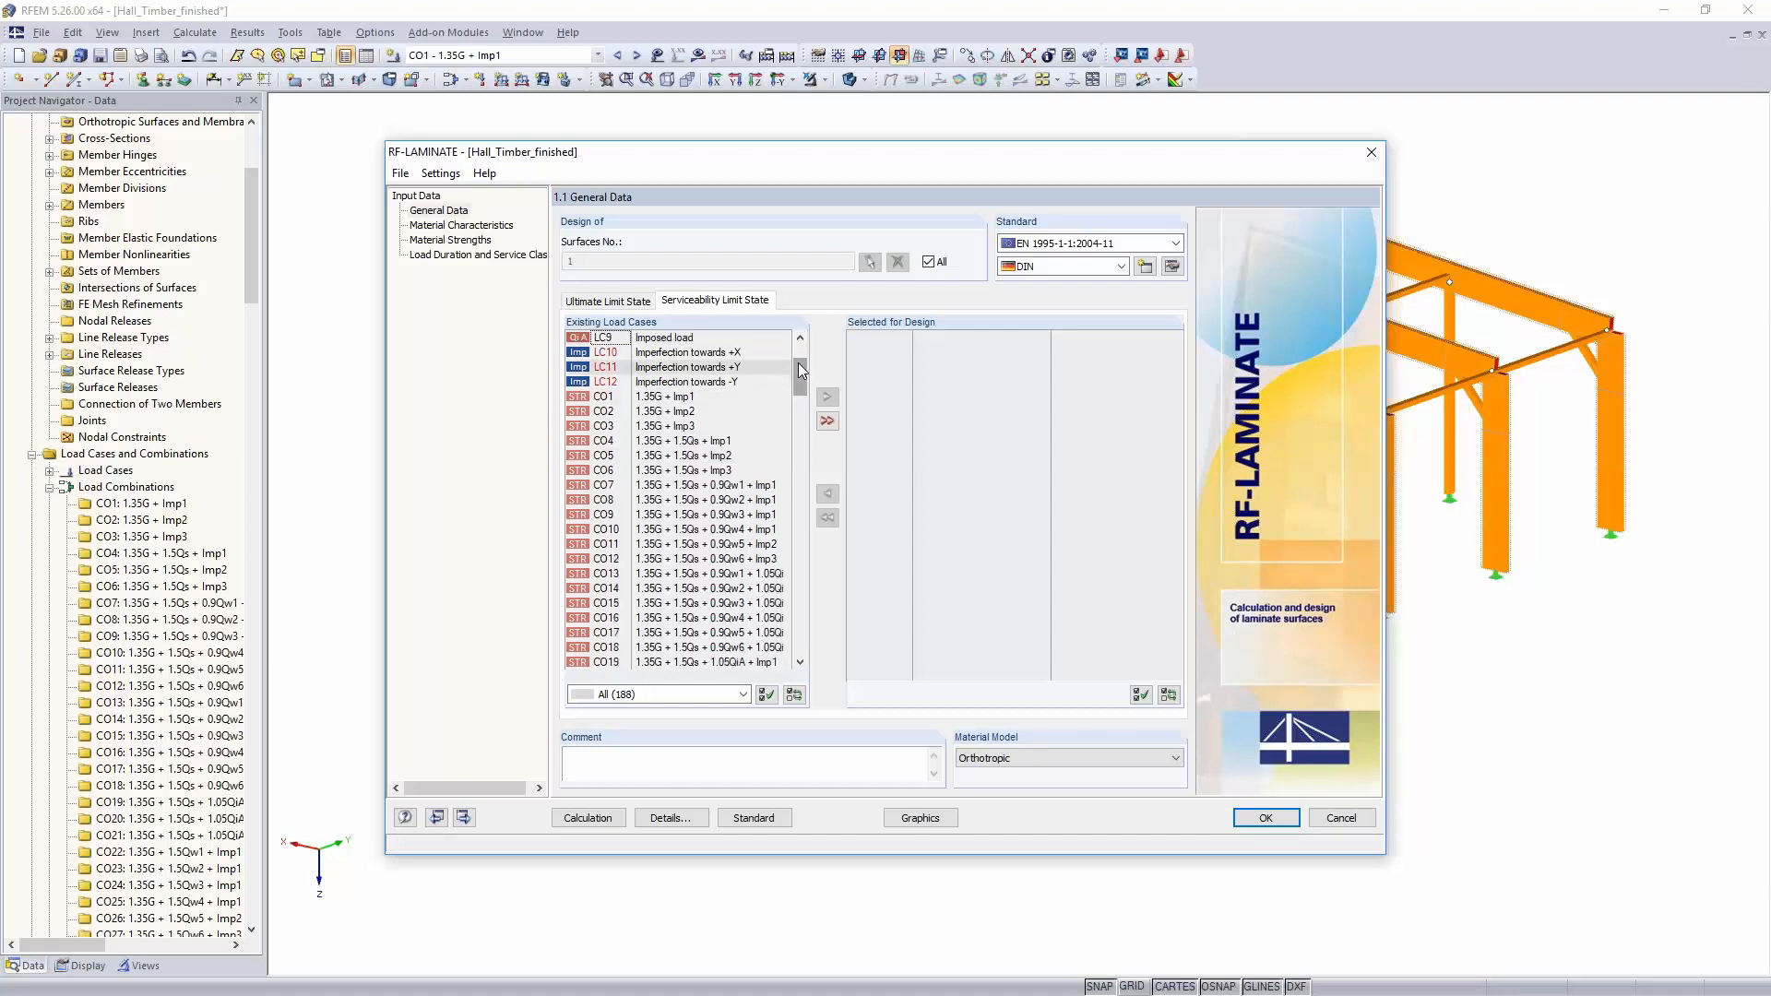
scroll(784, 514, down, 10)
scroll(784, 514, down, 20)
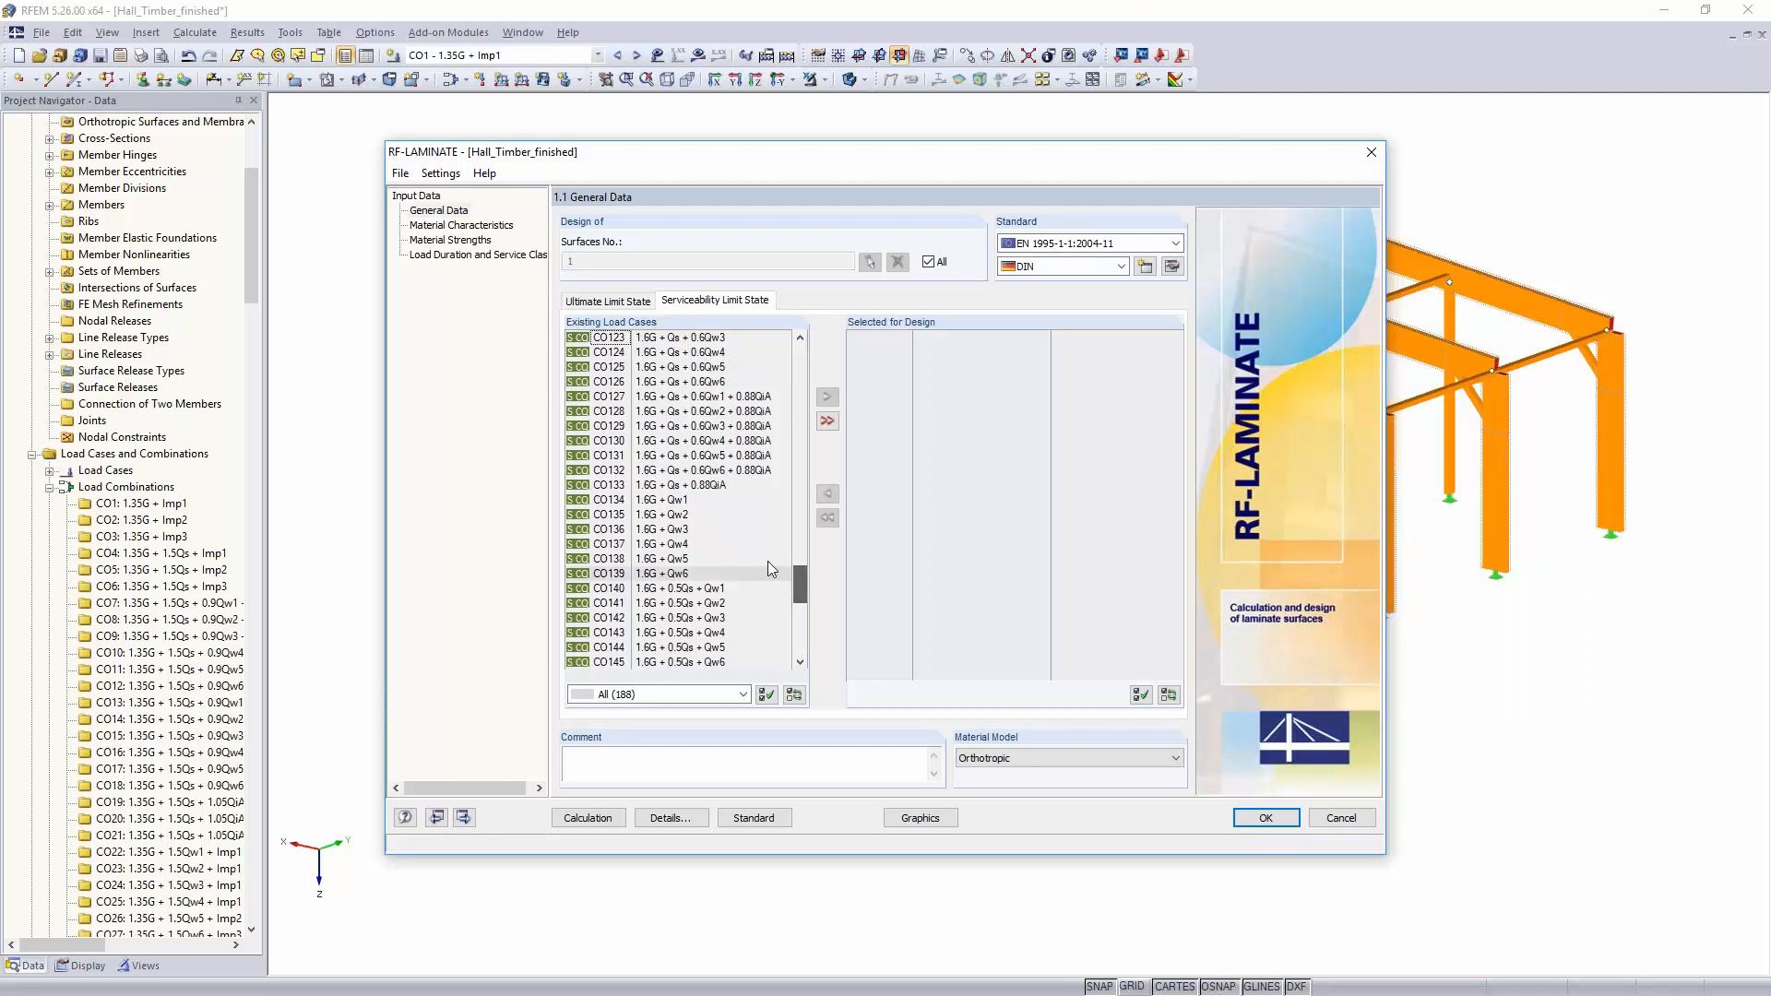
scroll(738, 505, up, 3)
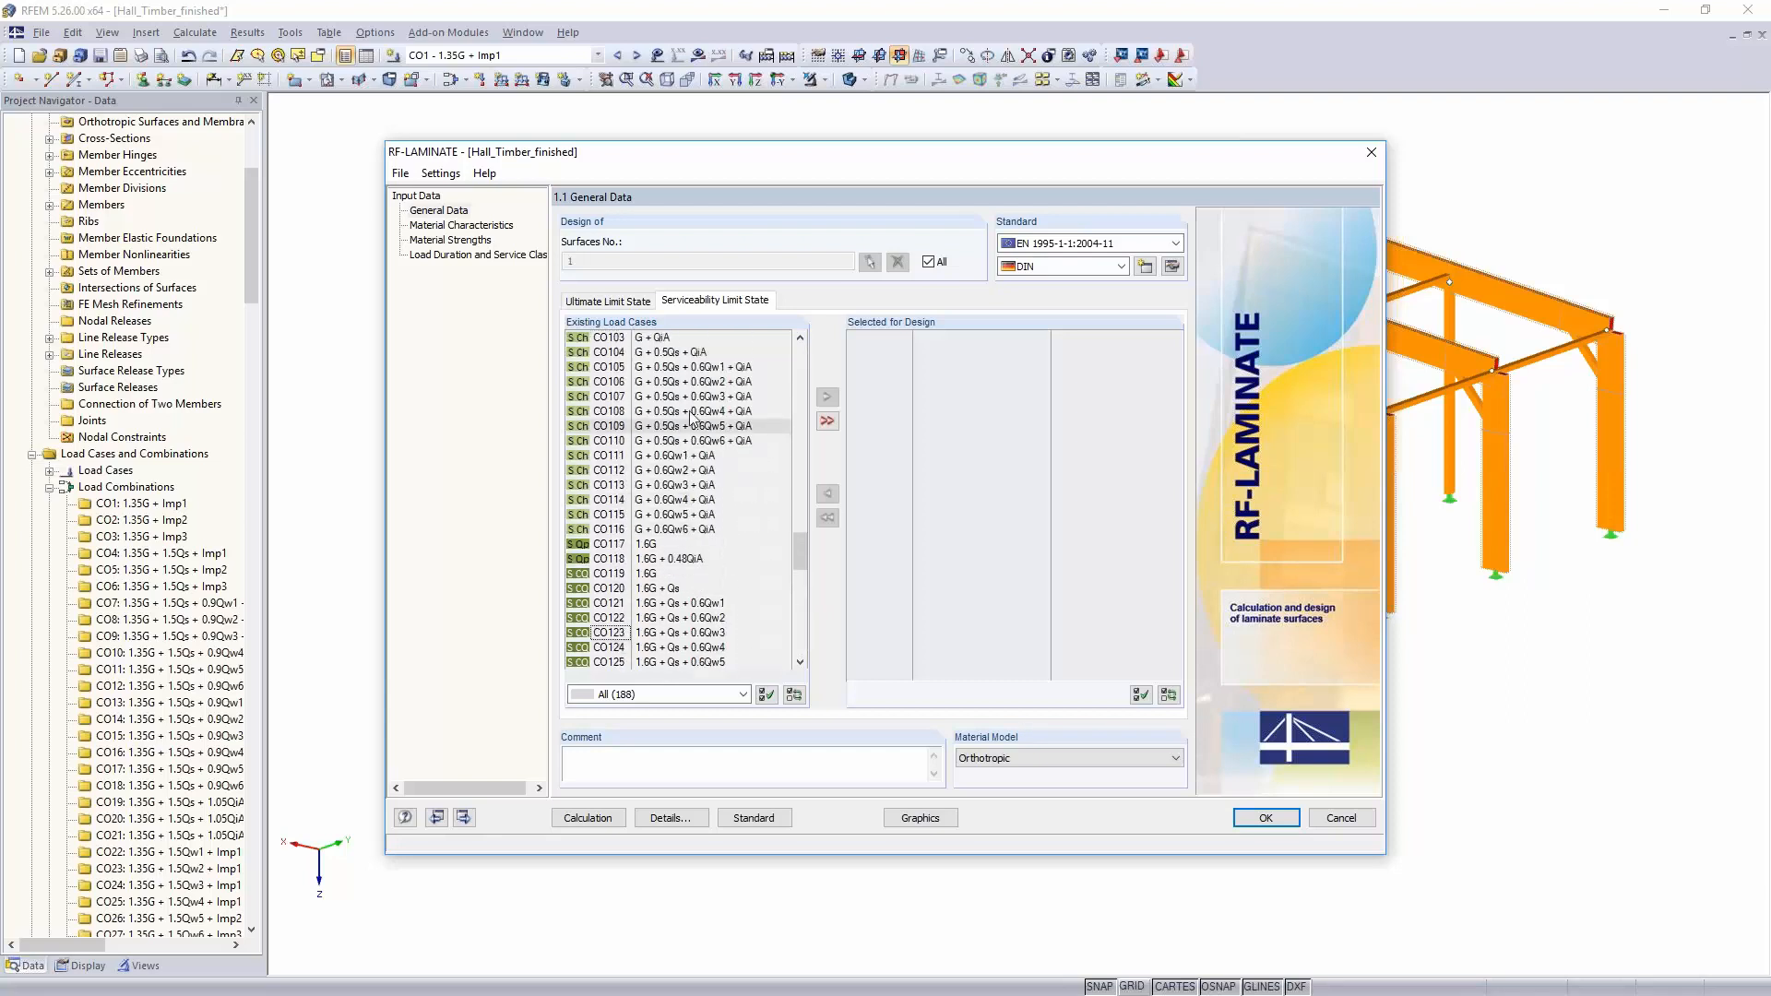
click(678, 353)
double_click(677, 353)
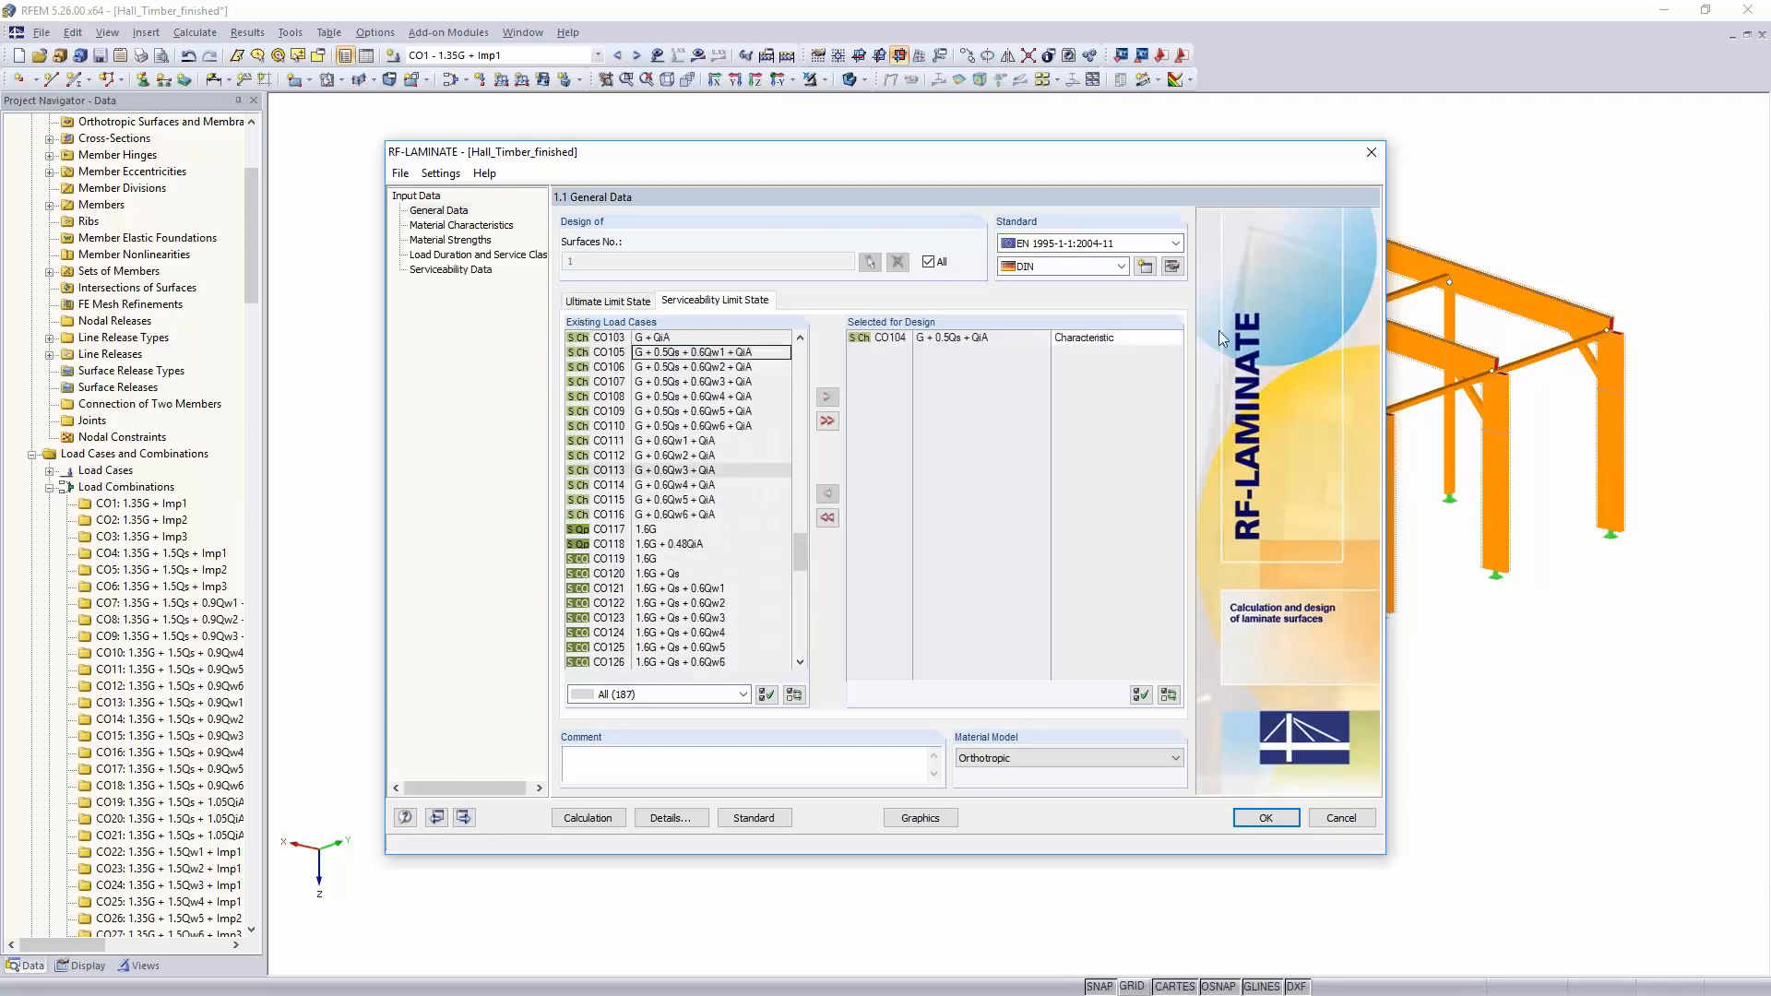
Step: Examine the combination types available for CO104 and the list of national annexes for EN 1995-1-1
click(1136, 338)
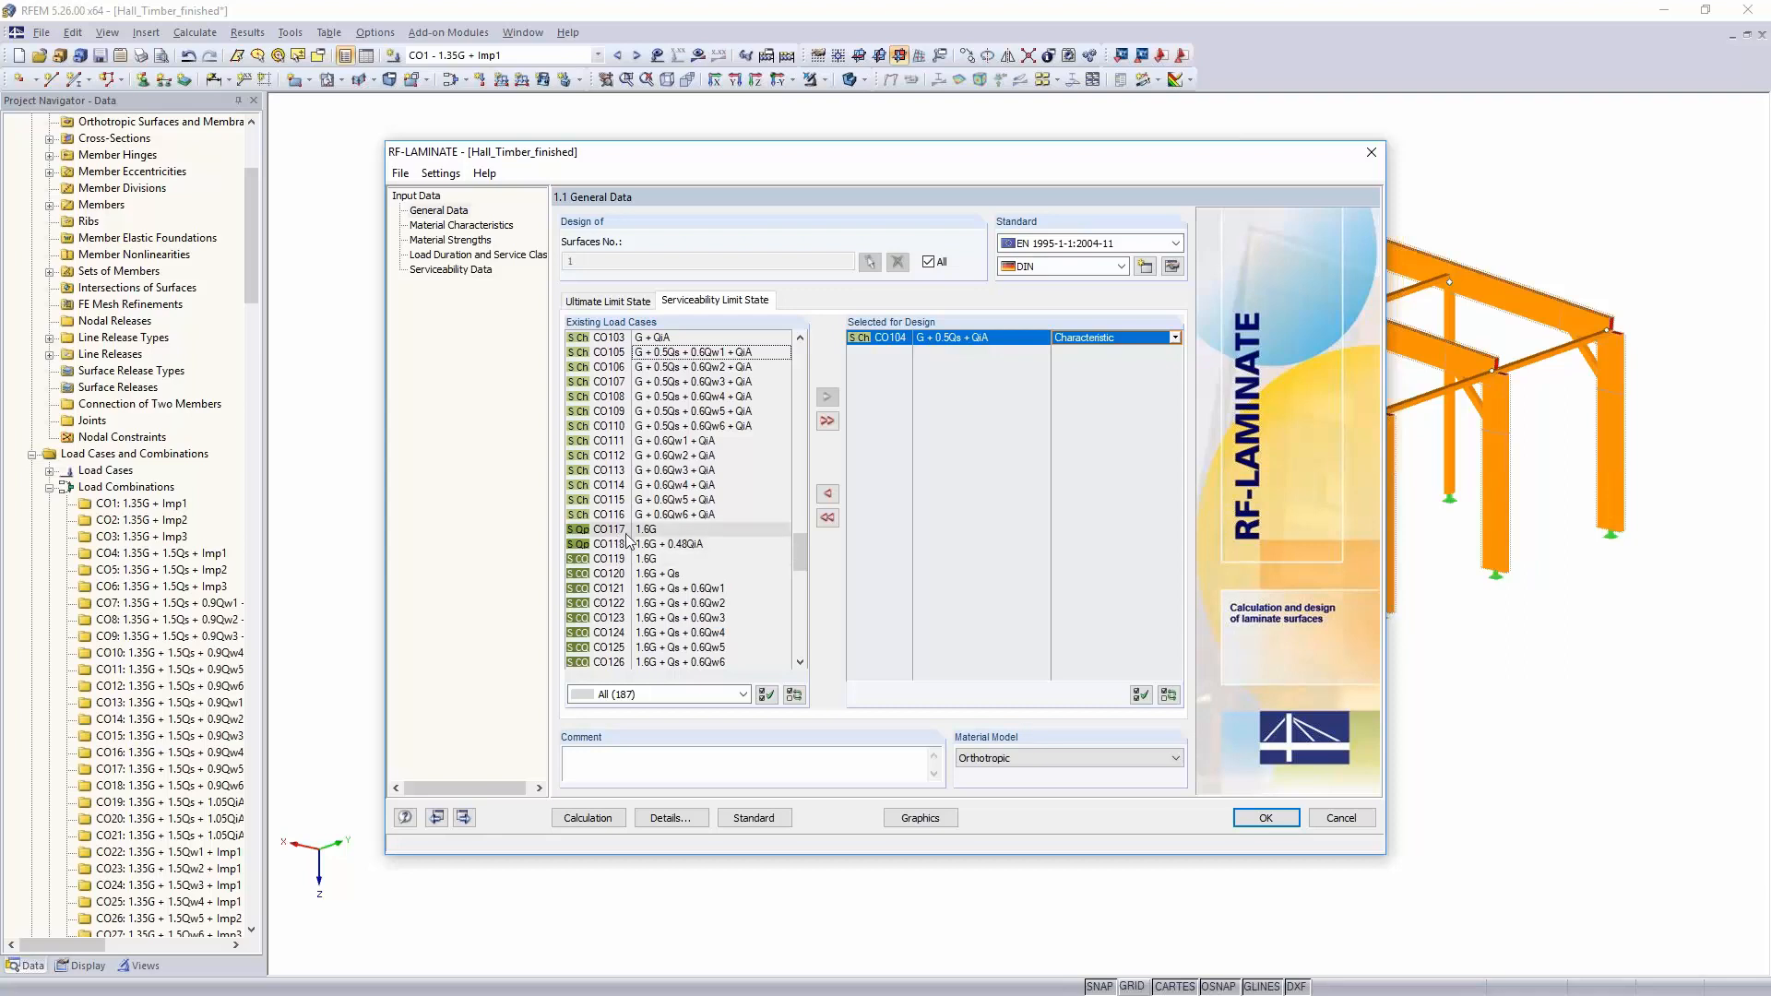
click(1175, 337)
click(1112, 510)
click(1173, 338)
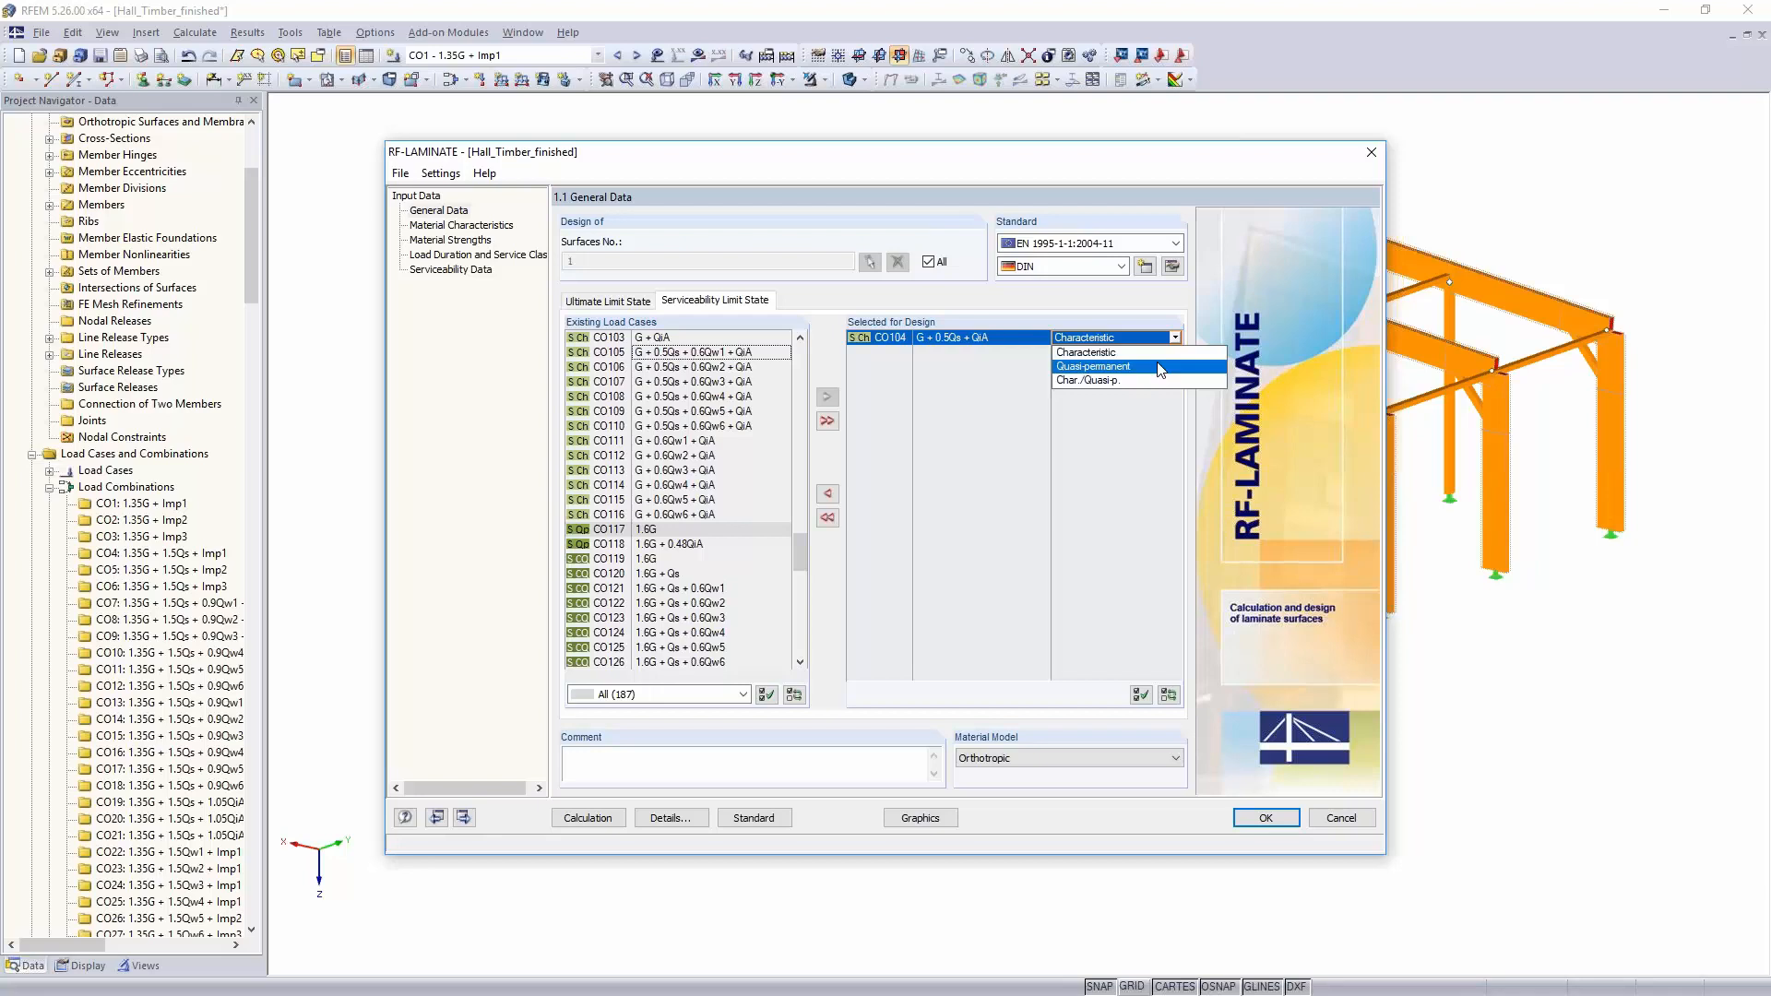
click(1131, 297)
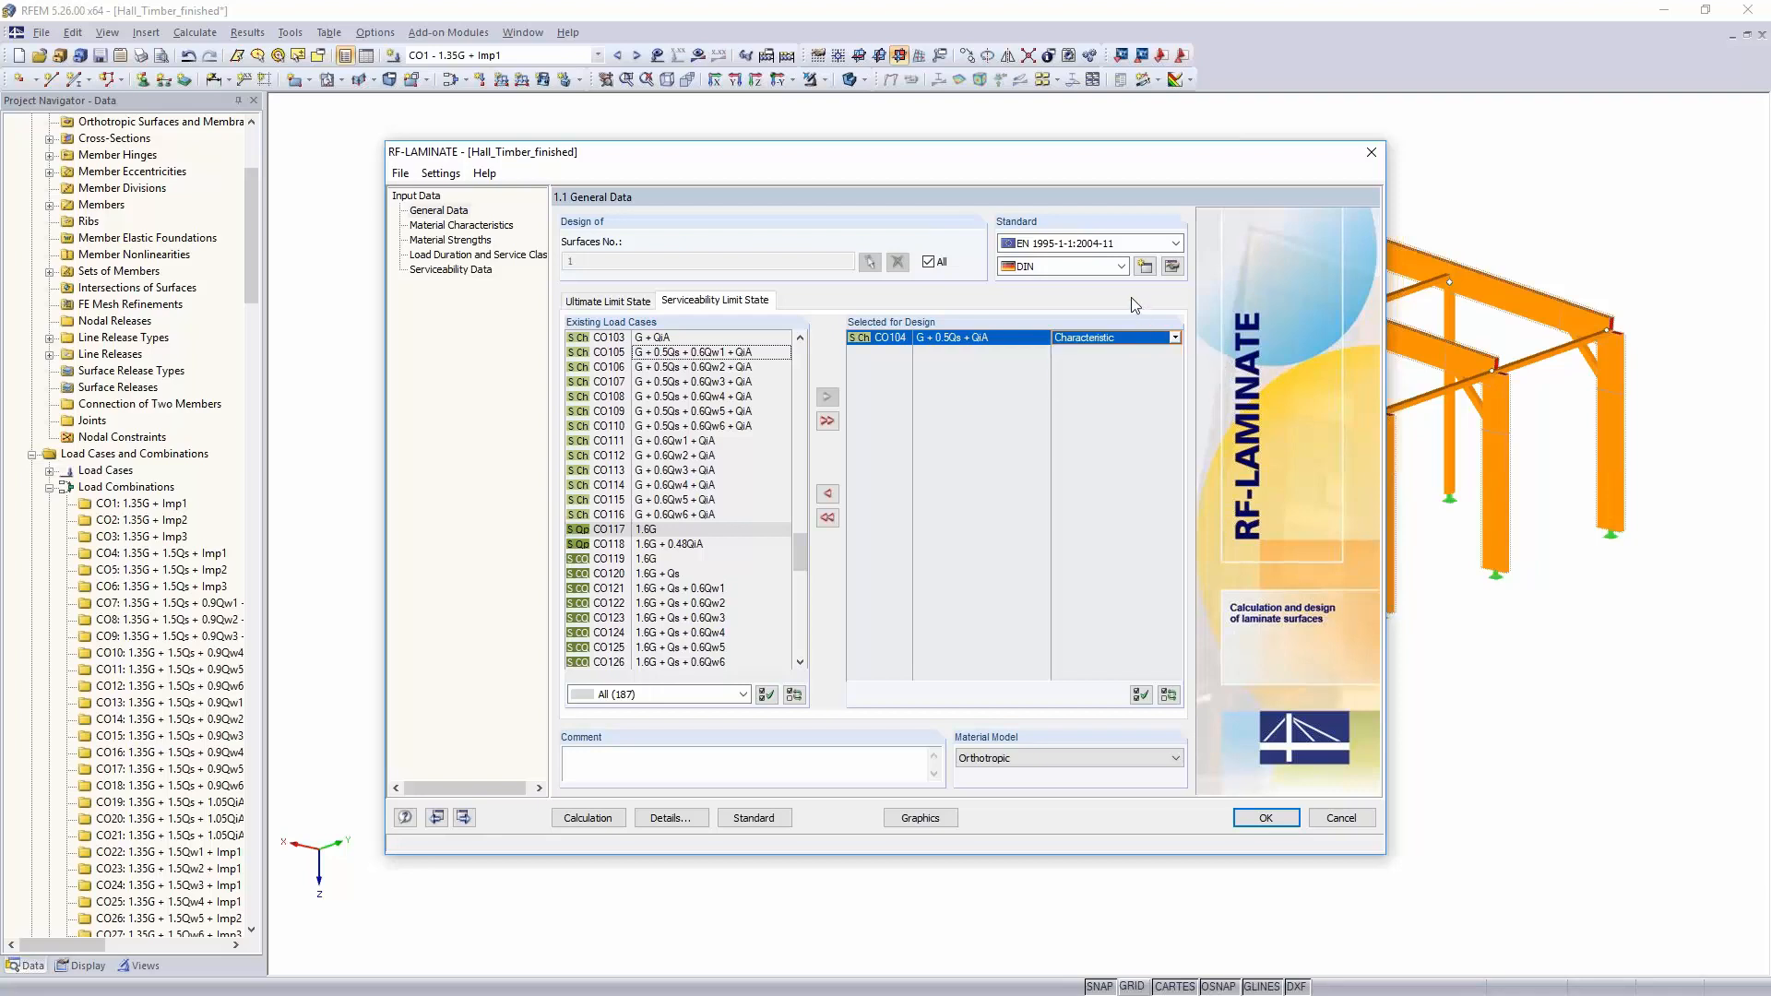
click(1118, 268)
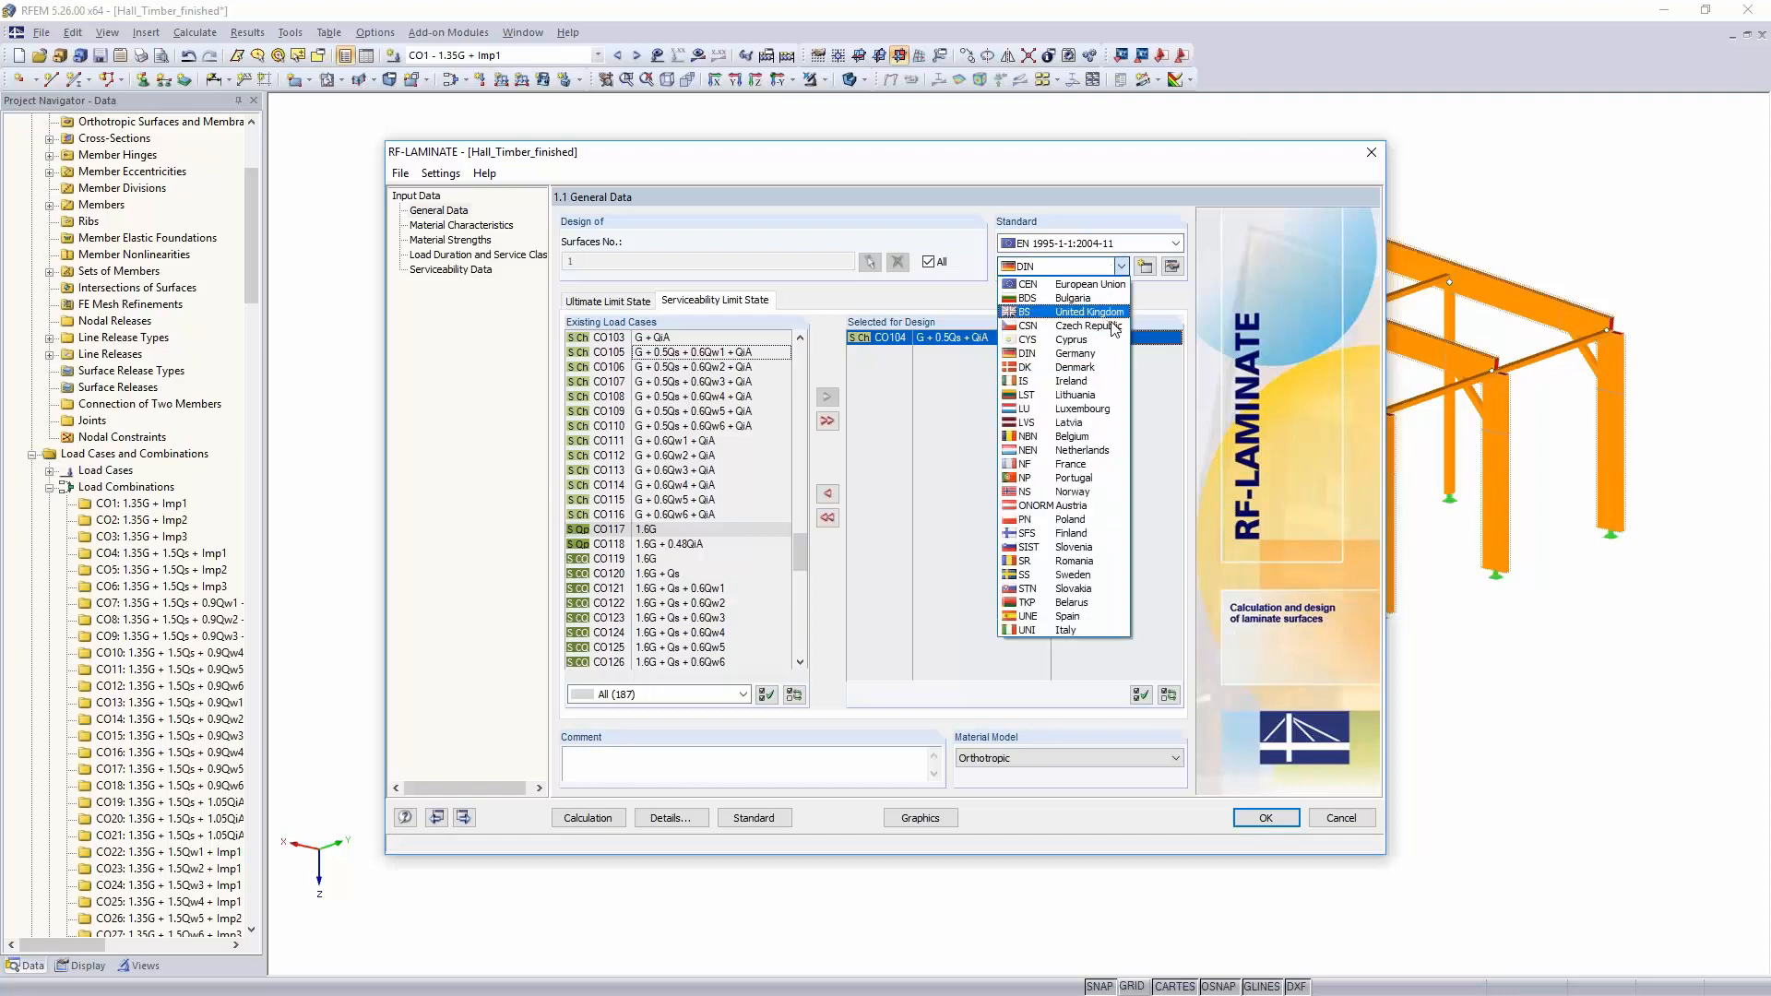
click(1174, 311)
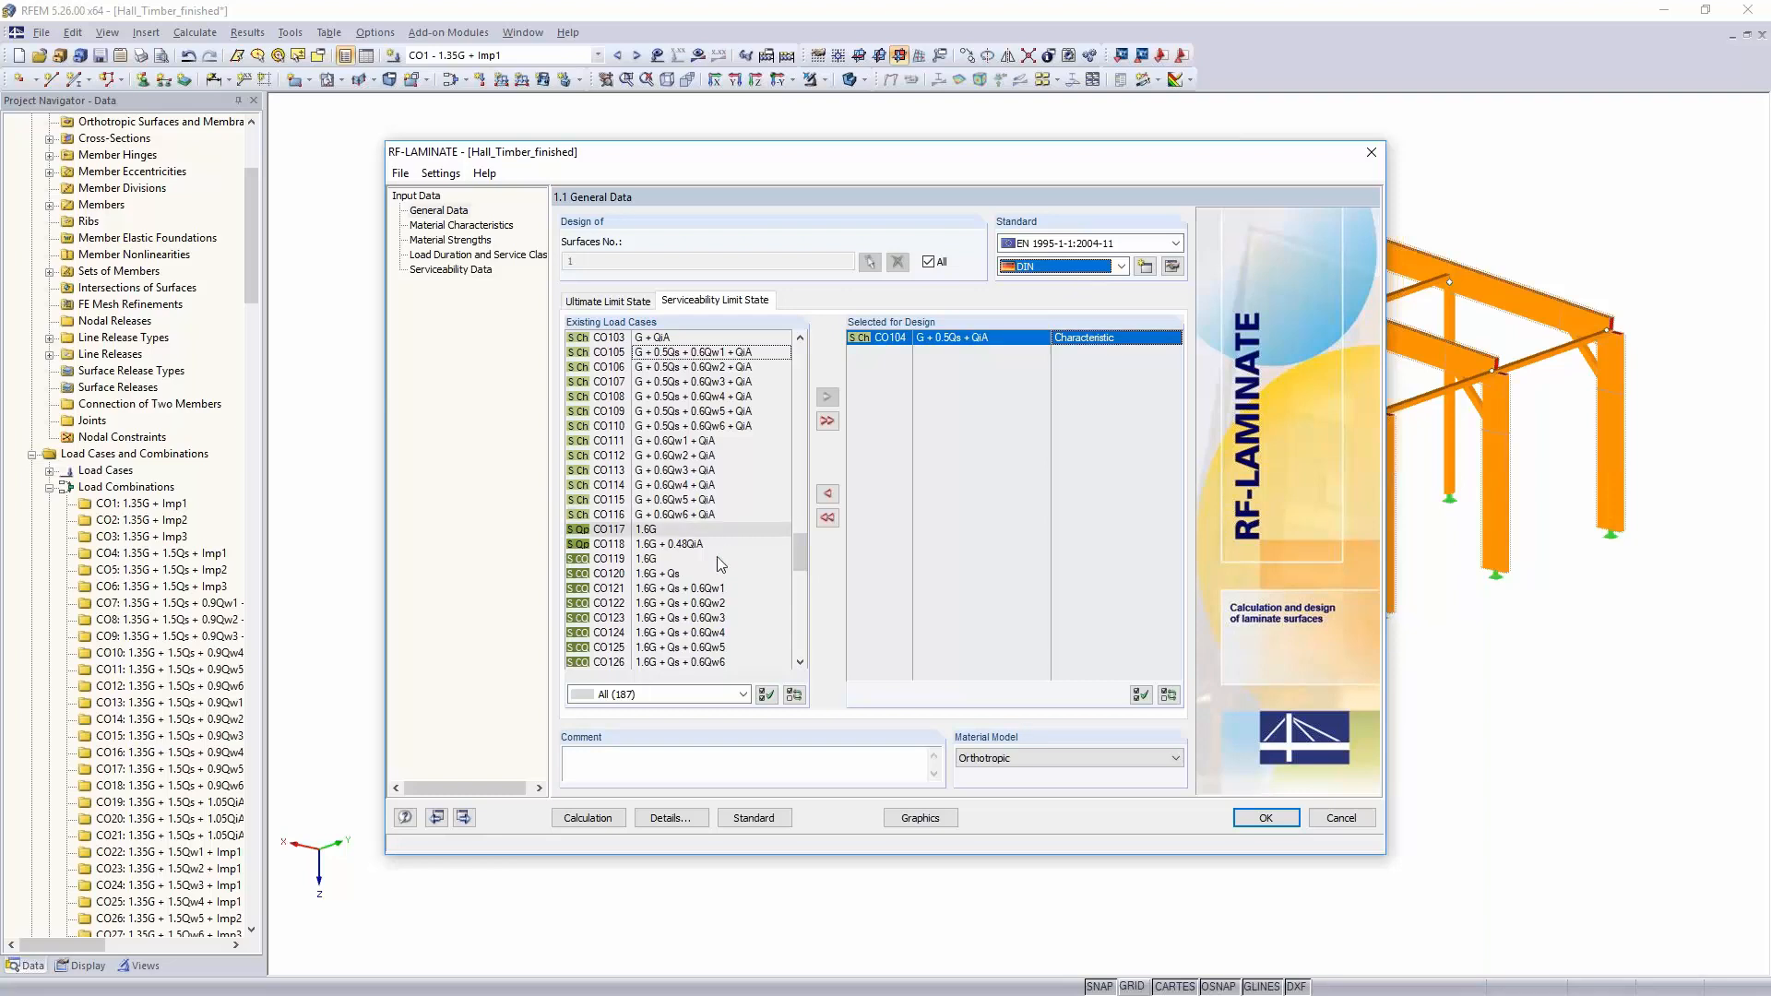
Step: Add load combinations CO117 (1.6G) and CO118 (1.6G + 0.48QiA) to the serviceability limit state design
click(657, 531)
shift+click(659, 546)
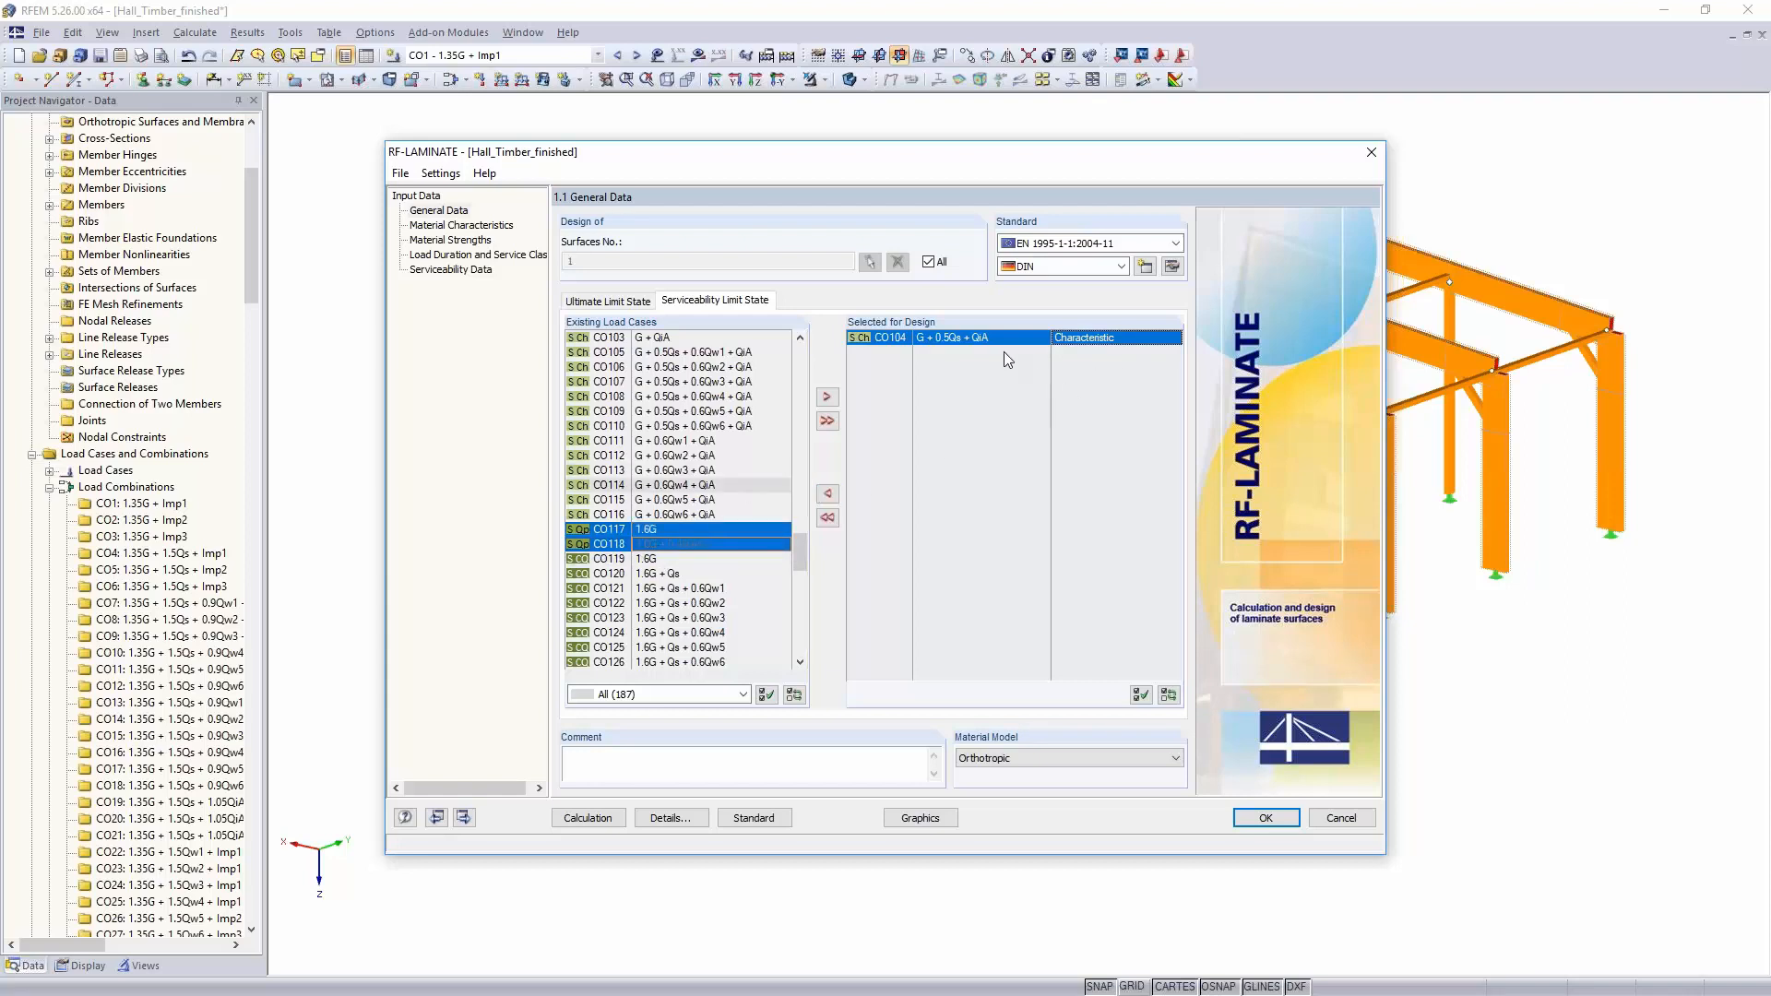
click(827, 397)
click(1105, 352)
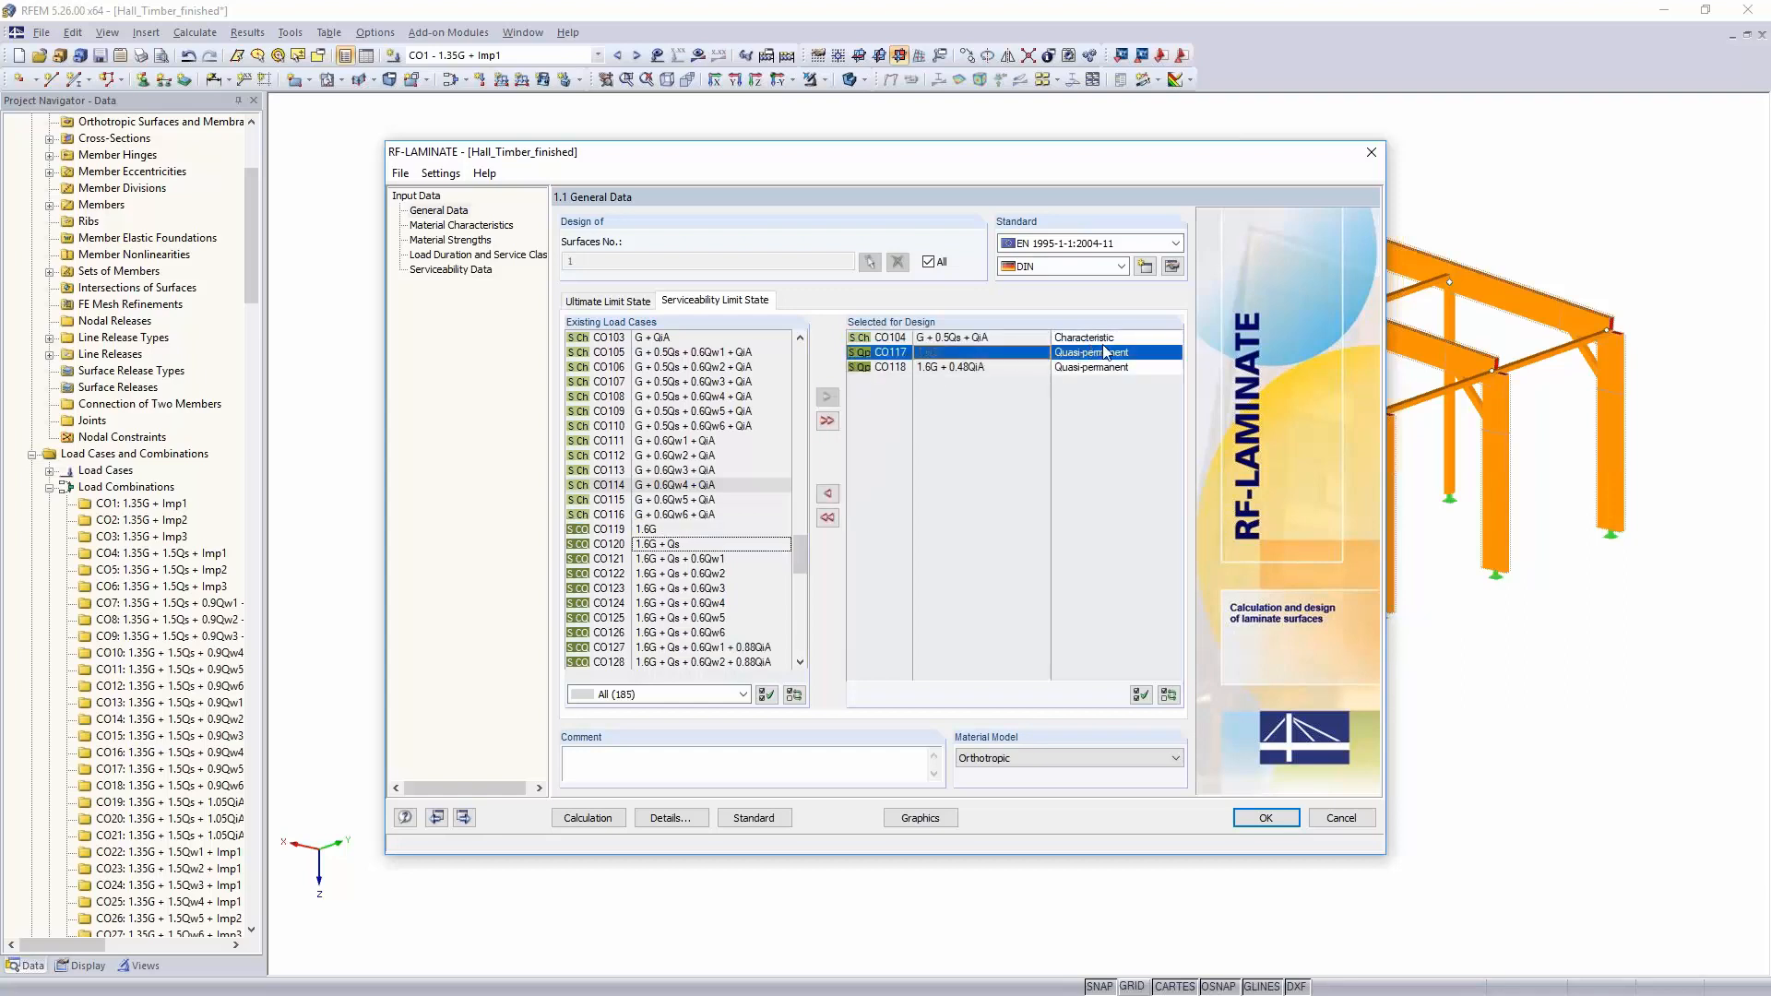
click(1099, 368)
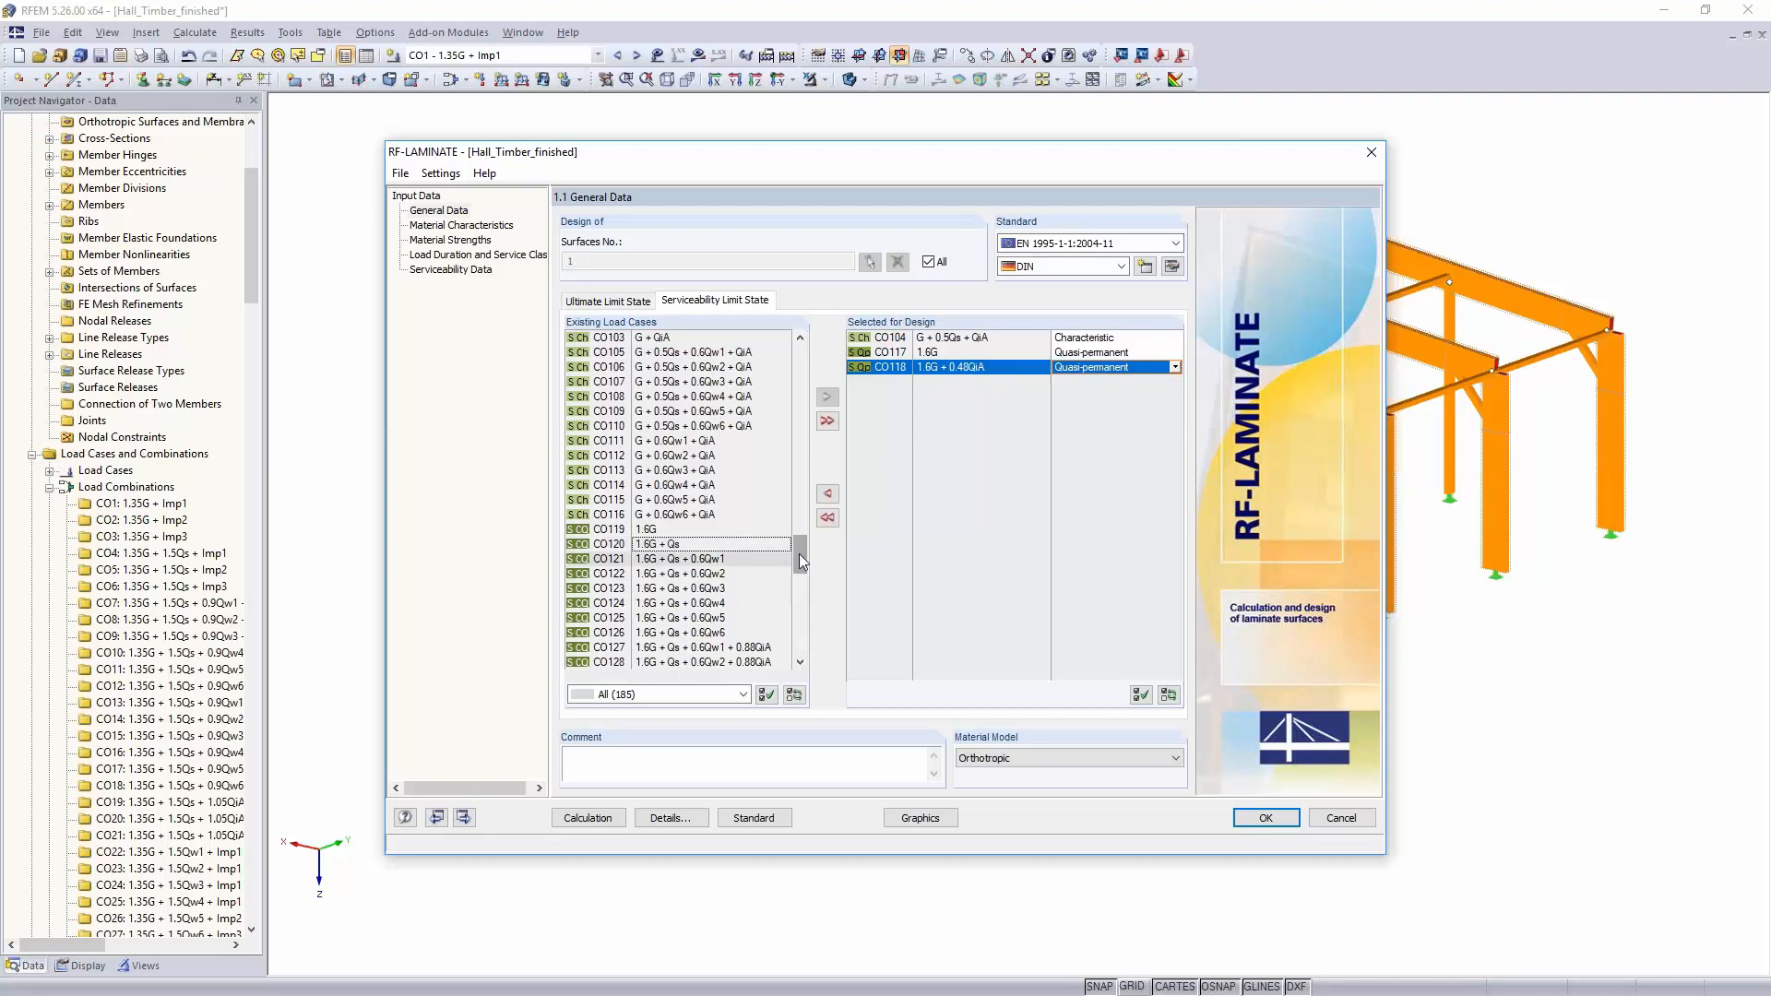
Step: Add load combinations CO159 (1.6G + 0.5Qs + 1.18QiA) and CO164 to the serviceability limit state design
drag(801, 560, 735, 624)
double_click(714, 604)
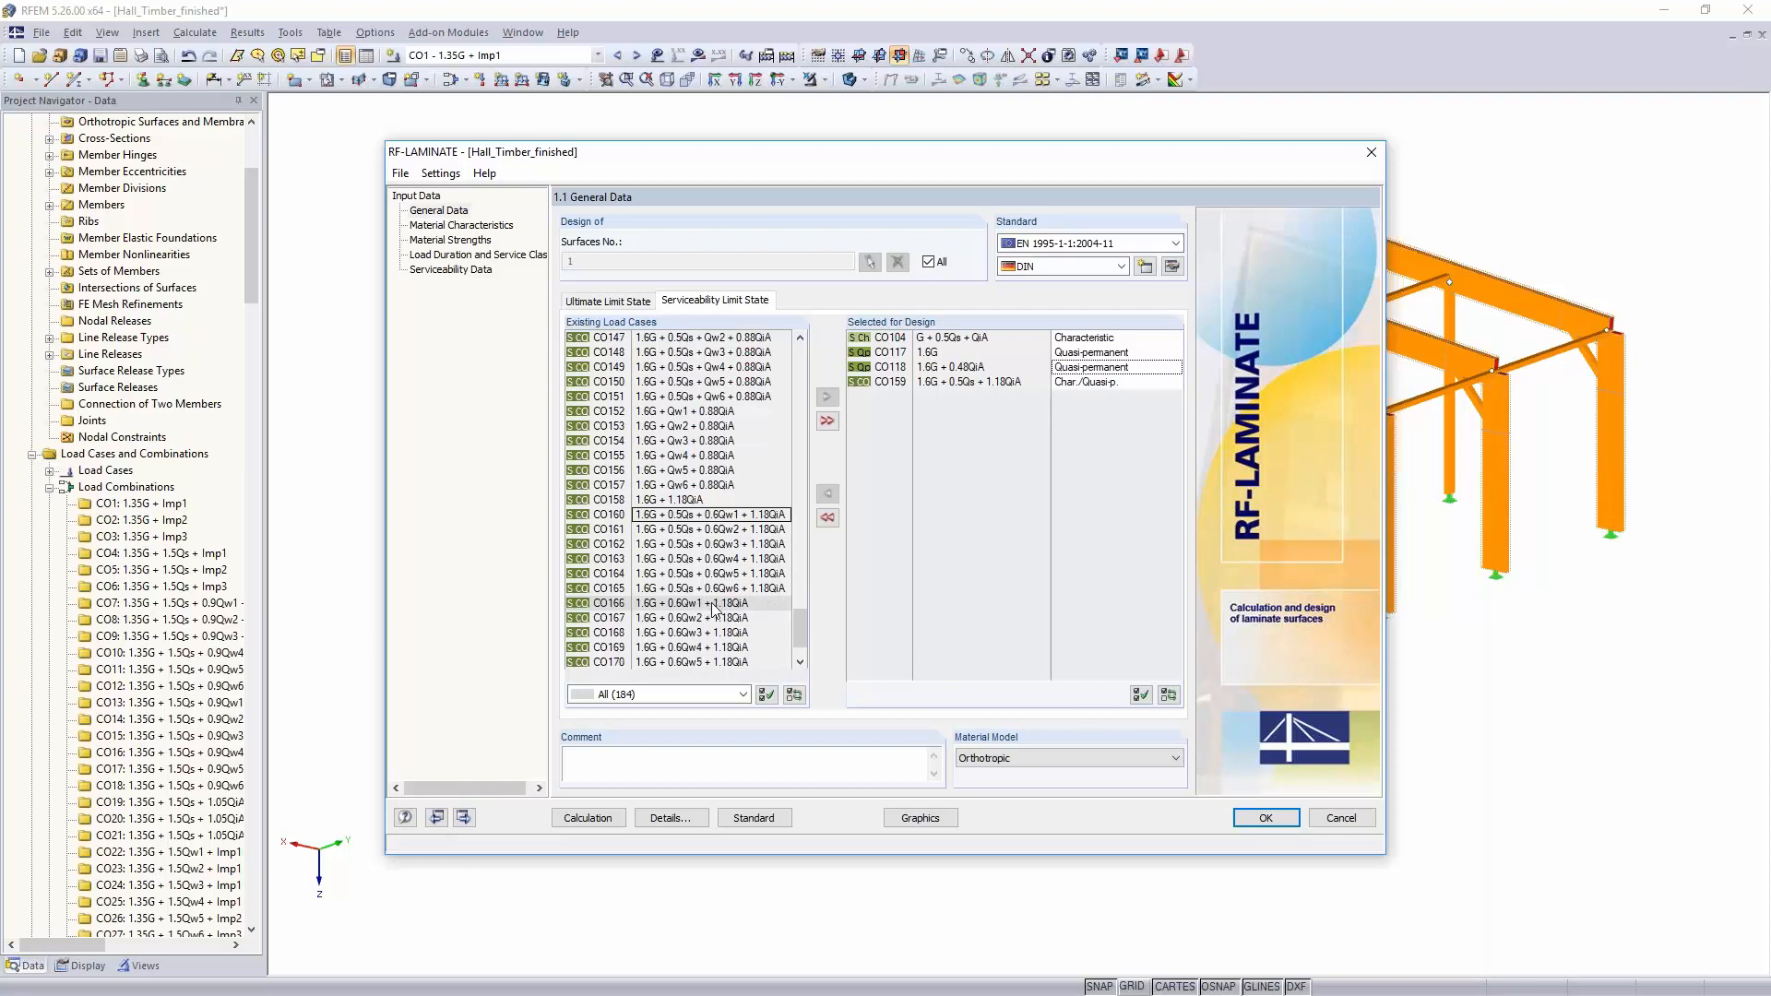
scroll(707, 534, down, 3)
double_click(701, 551)
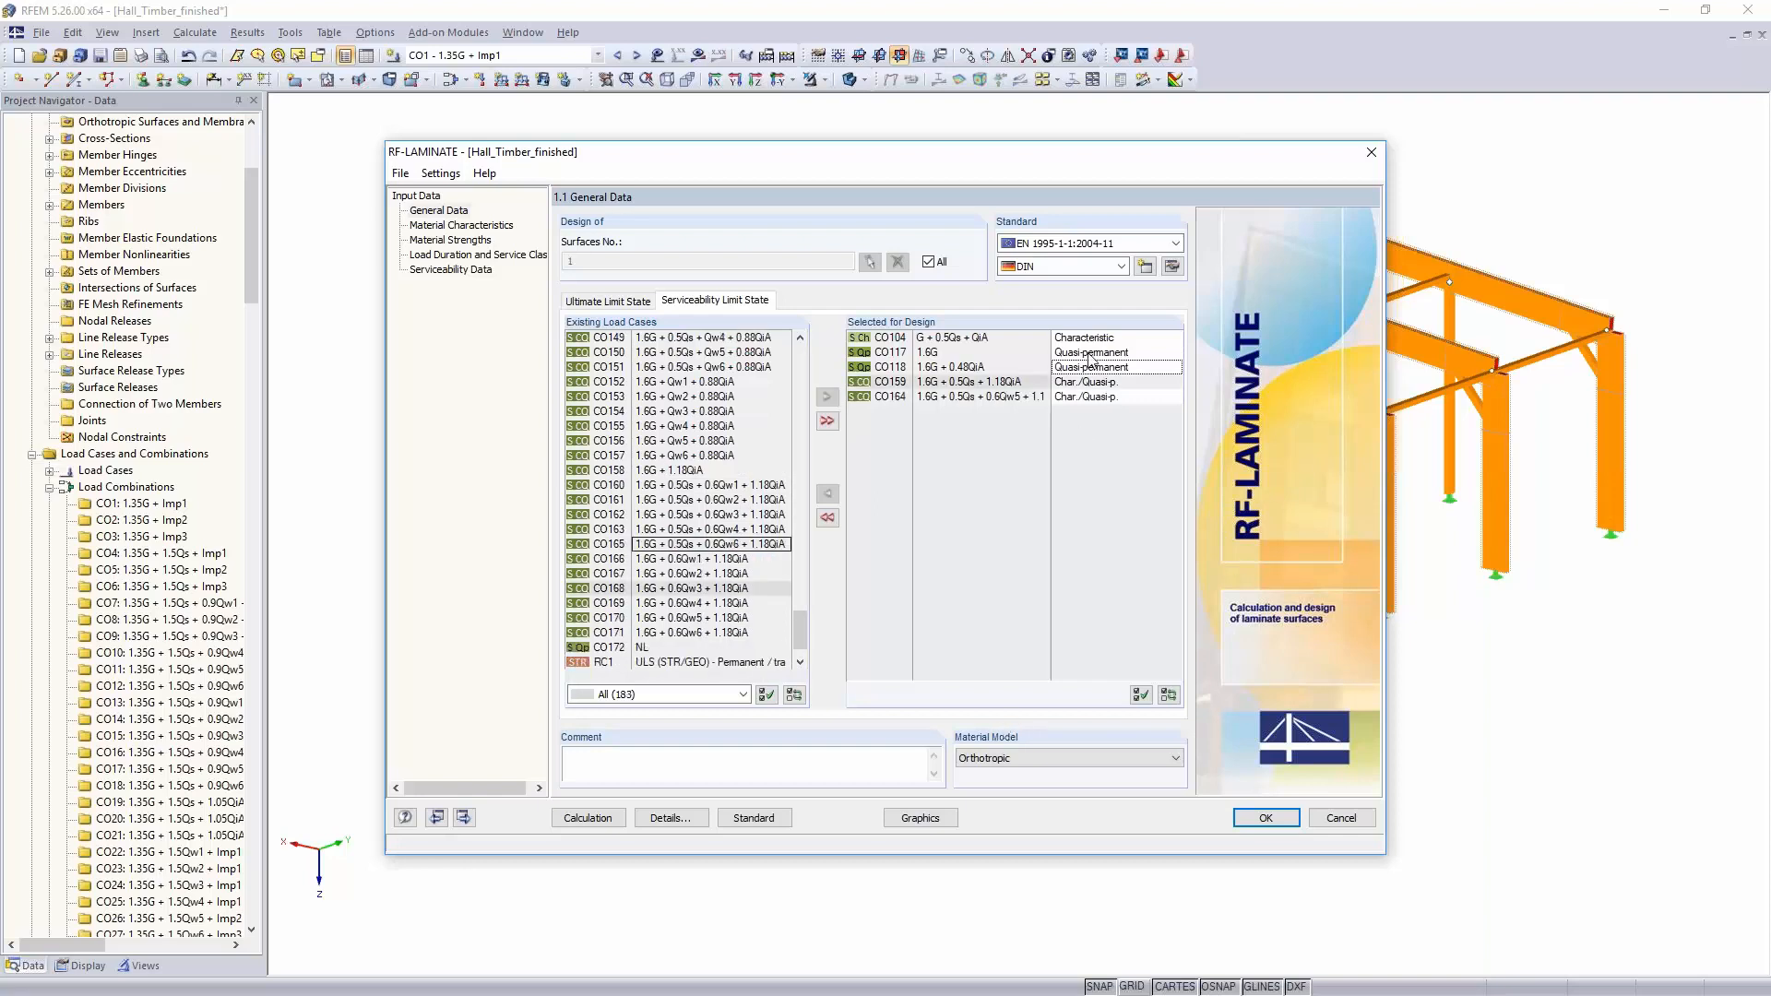
Step: Review the material factors and the serviceability deflection limits of the DIN national annex
drag(1098, 161, 856, 52)
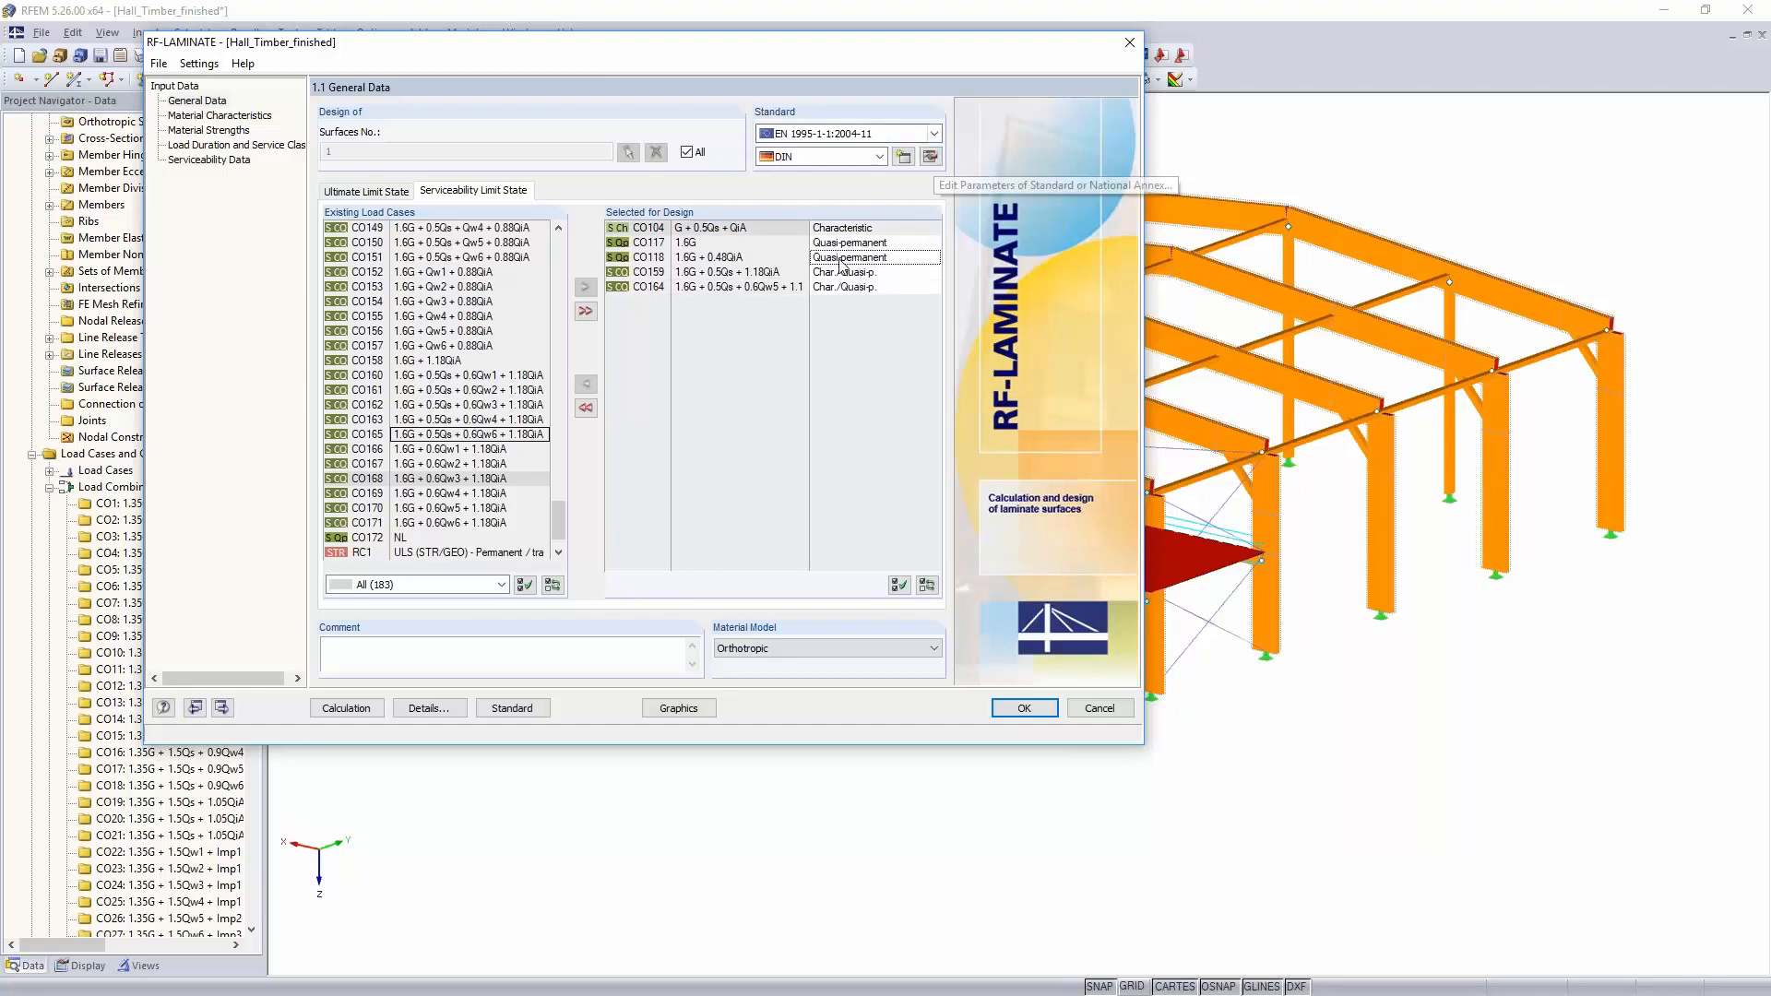
click(932, 157)
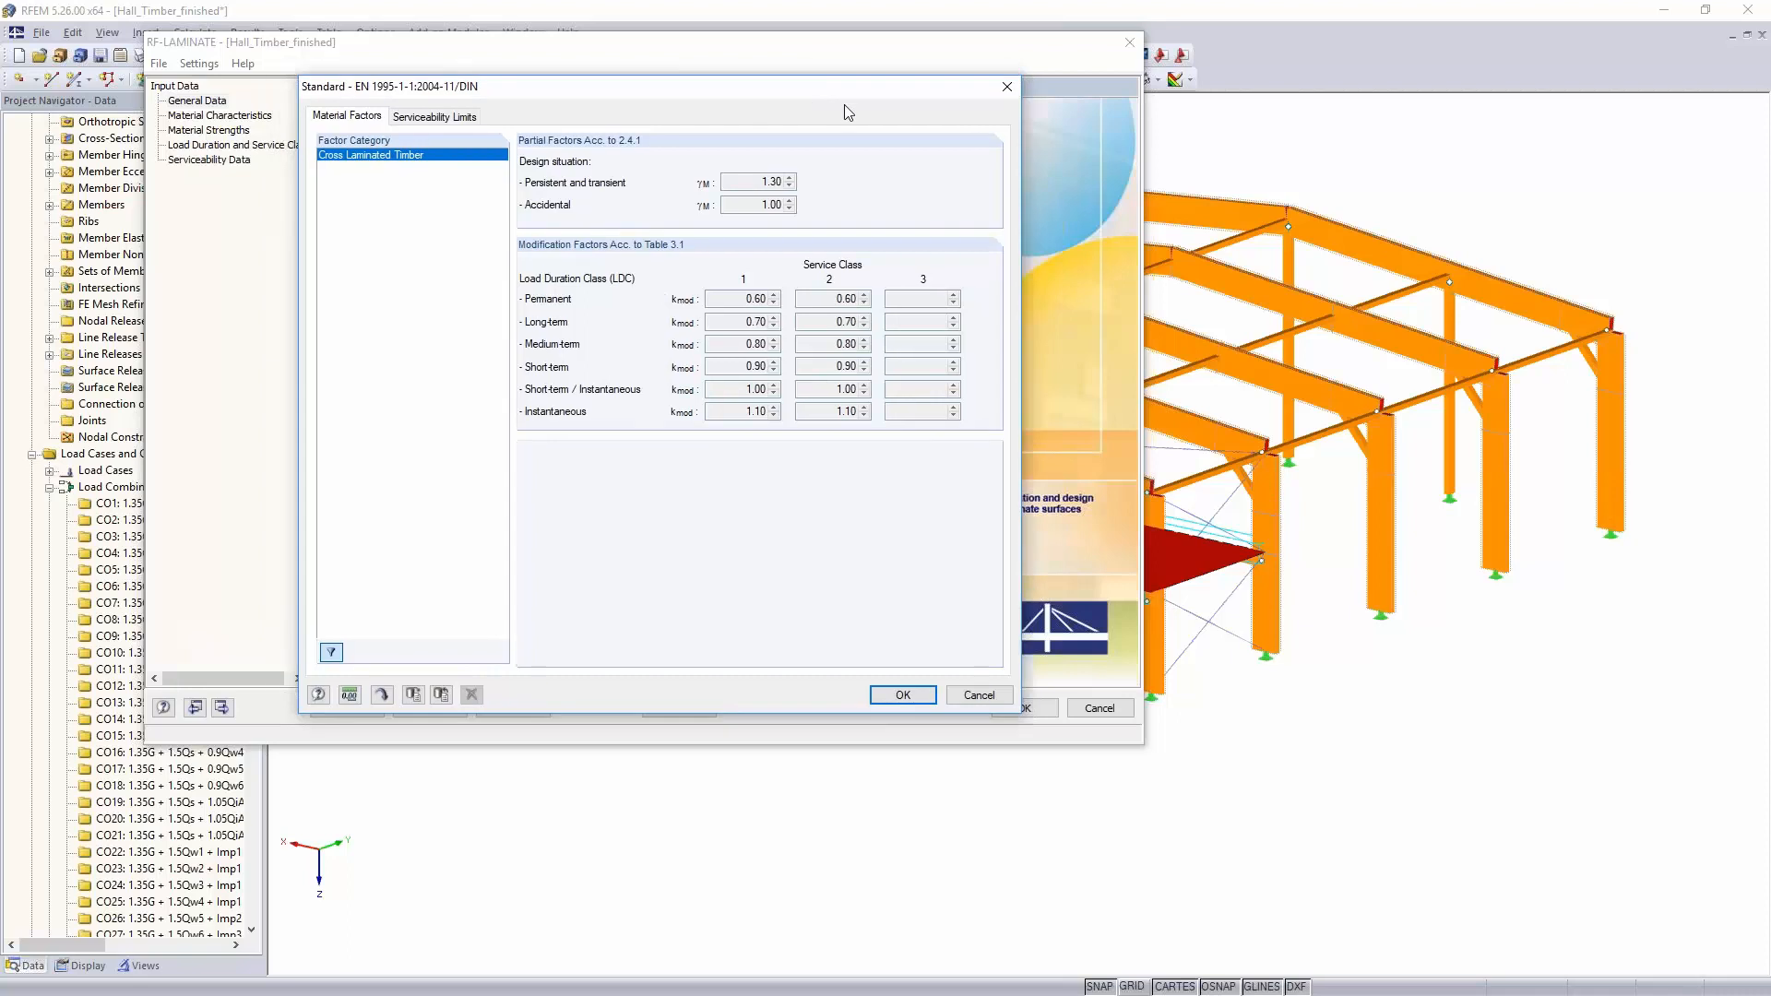
drag(844, 103, 1696, 120)
click(1294, 127)
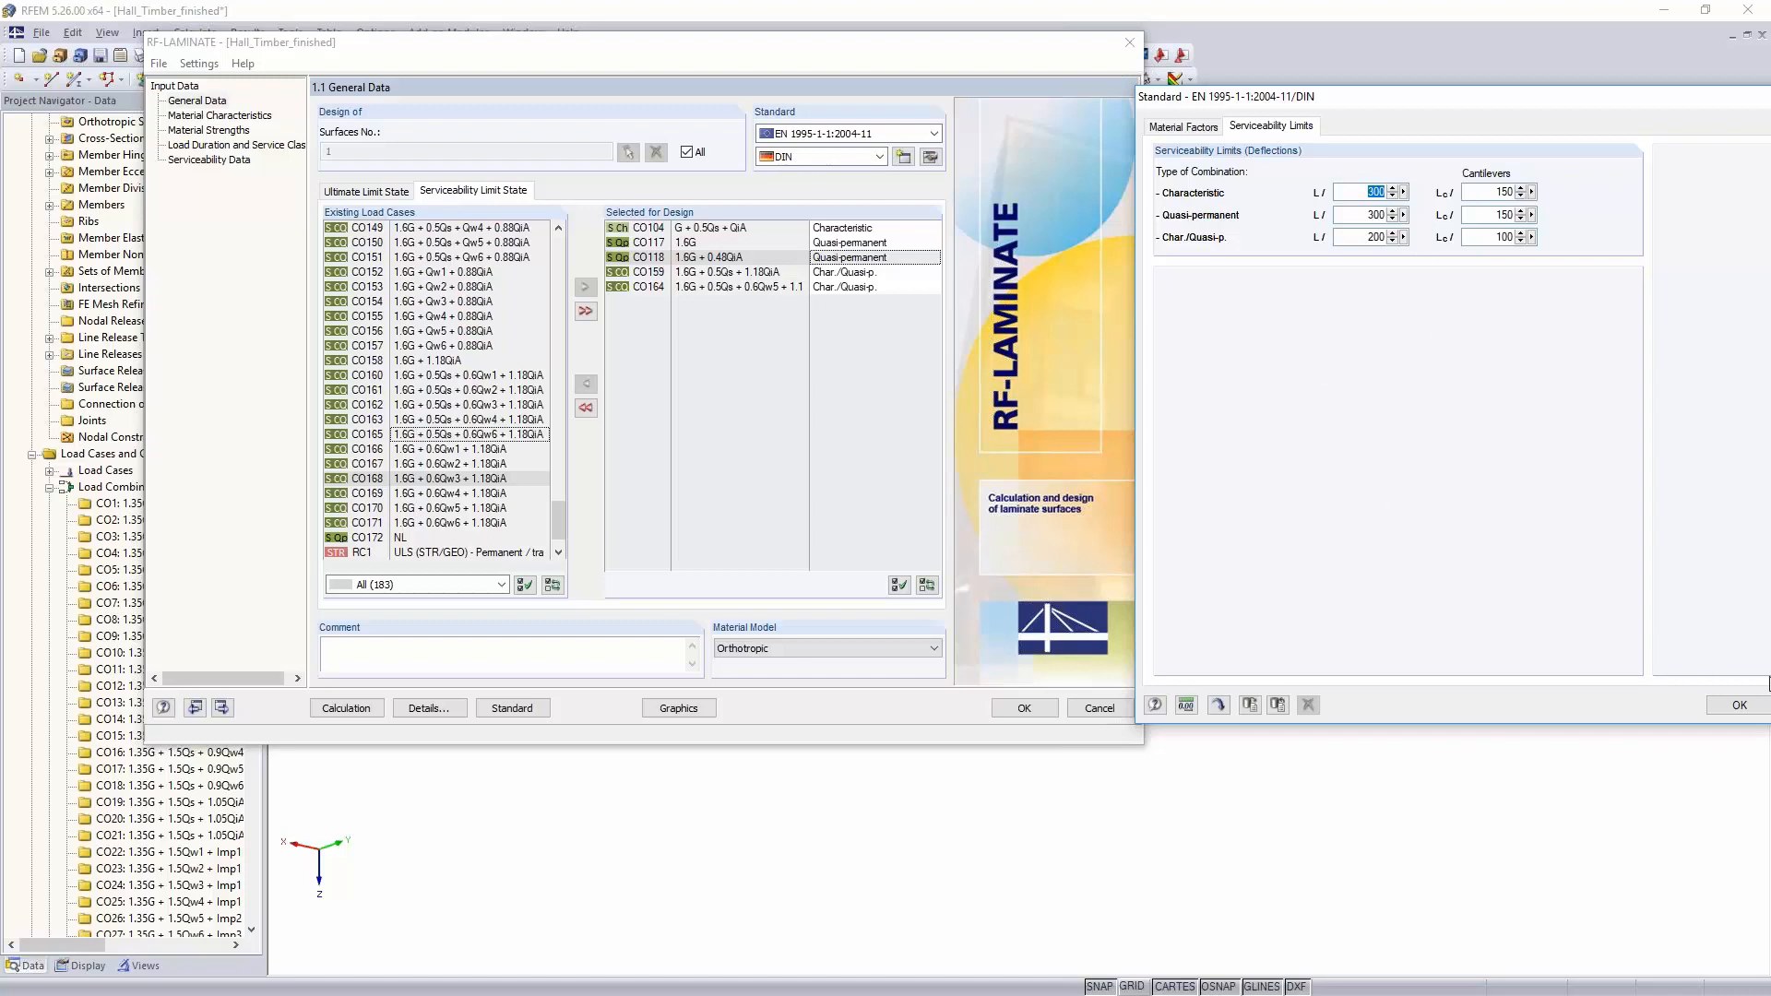
click(1770, 705)
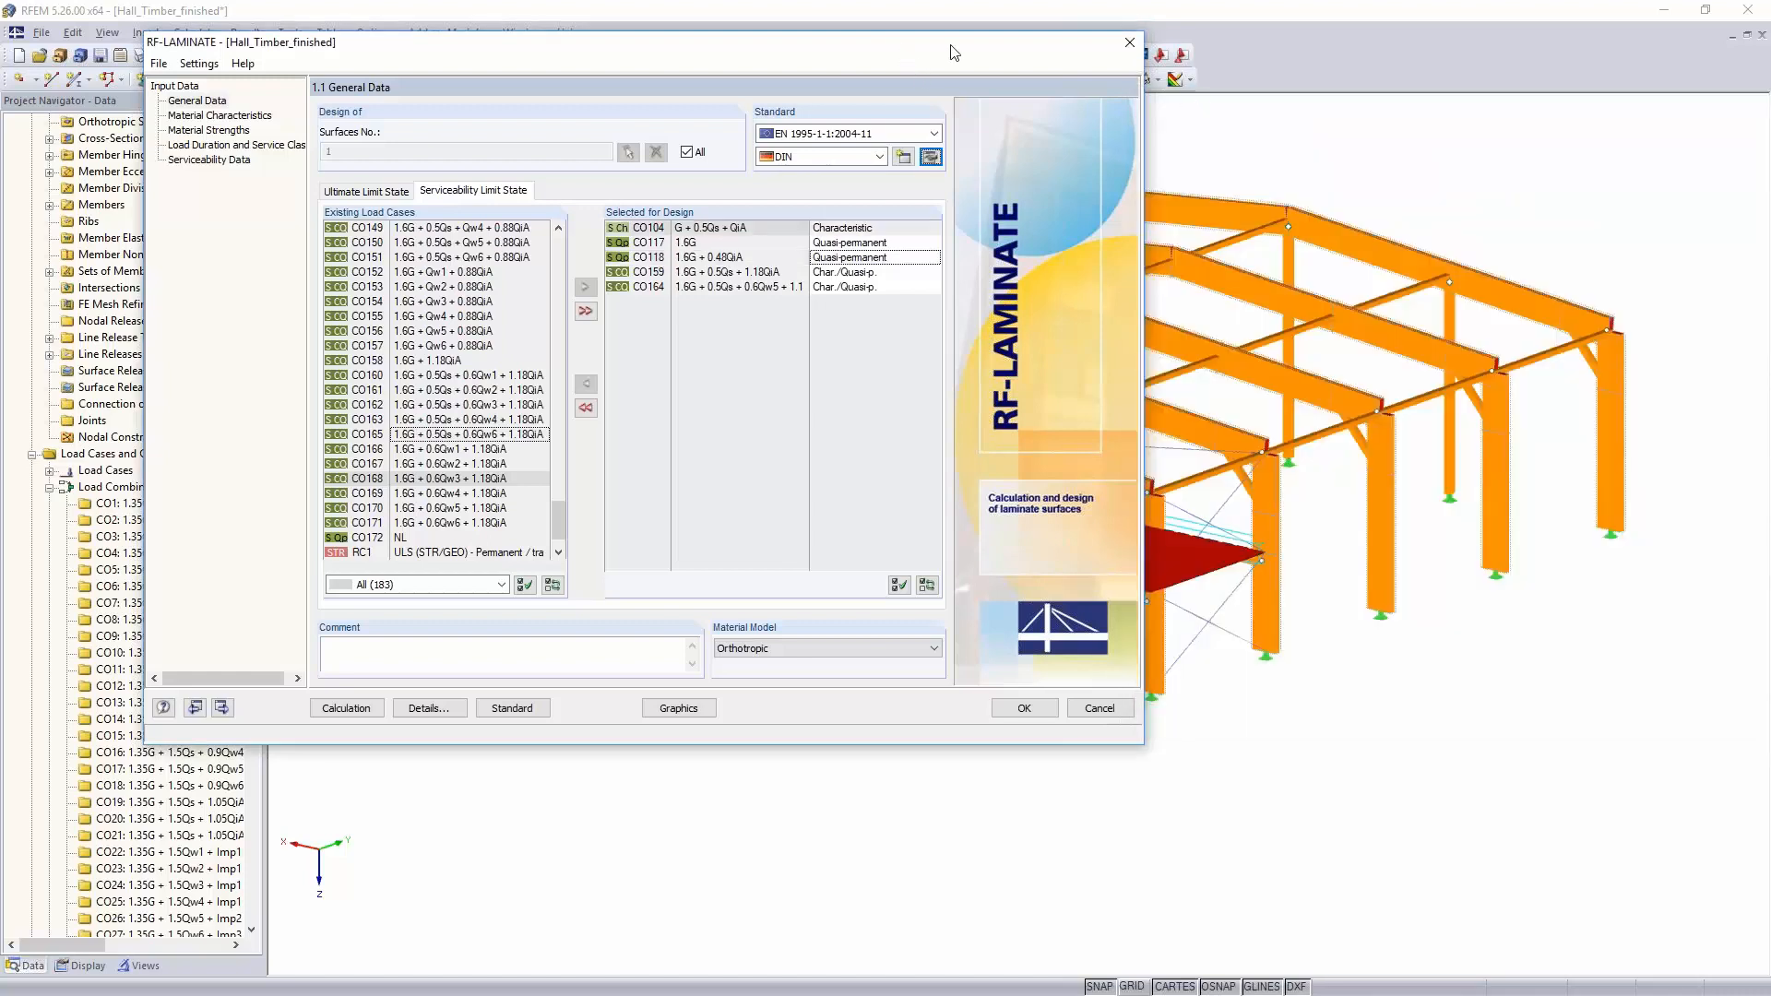
drag(953, 53, 1286, 93)
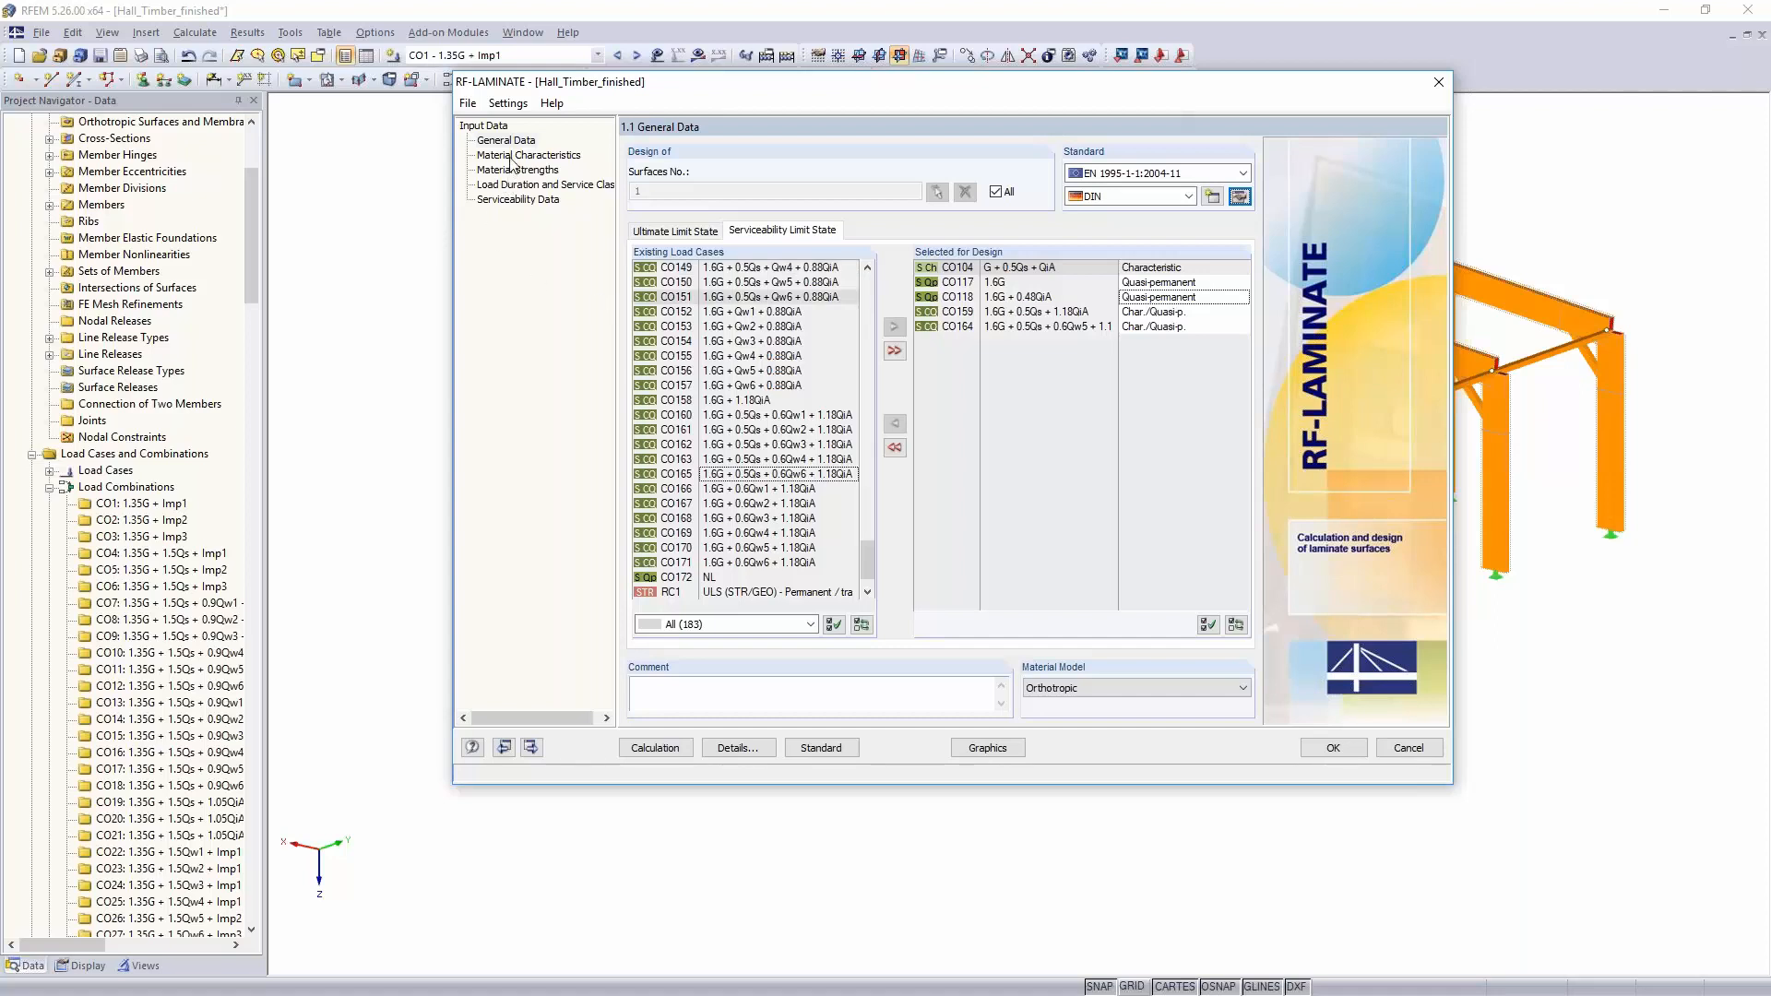
Step: Review the stress and result display options in the design details without changing them
click(738, 757)
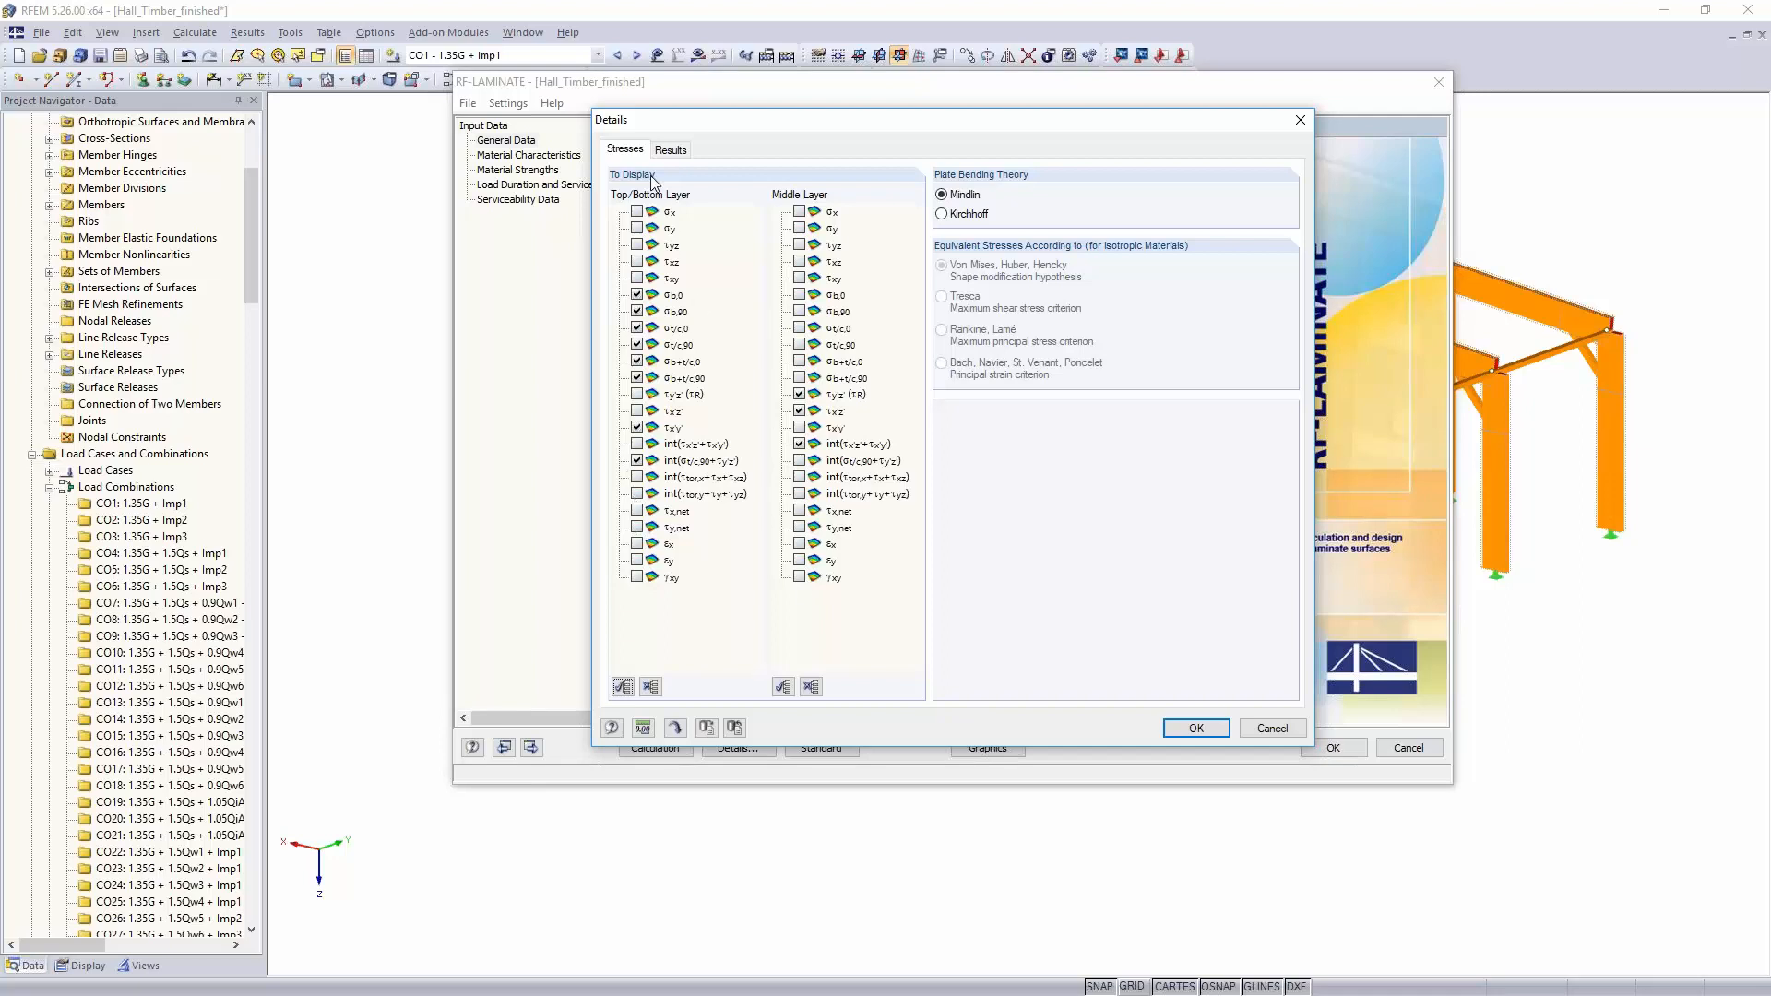
click(670, 152)
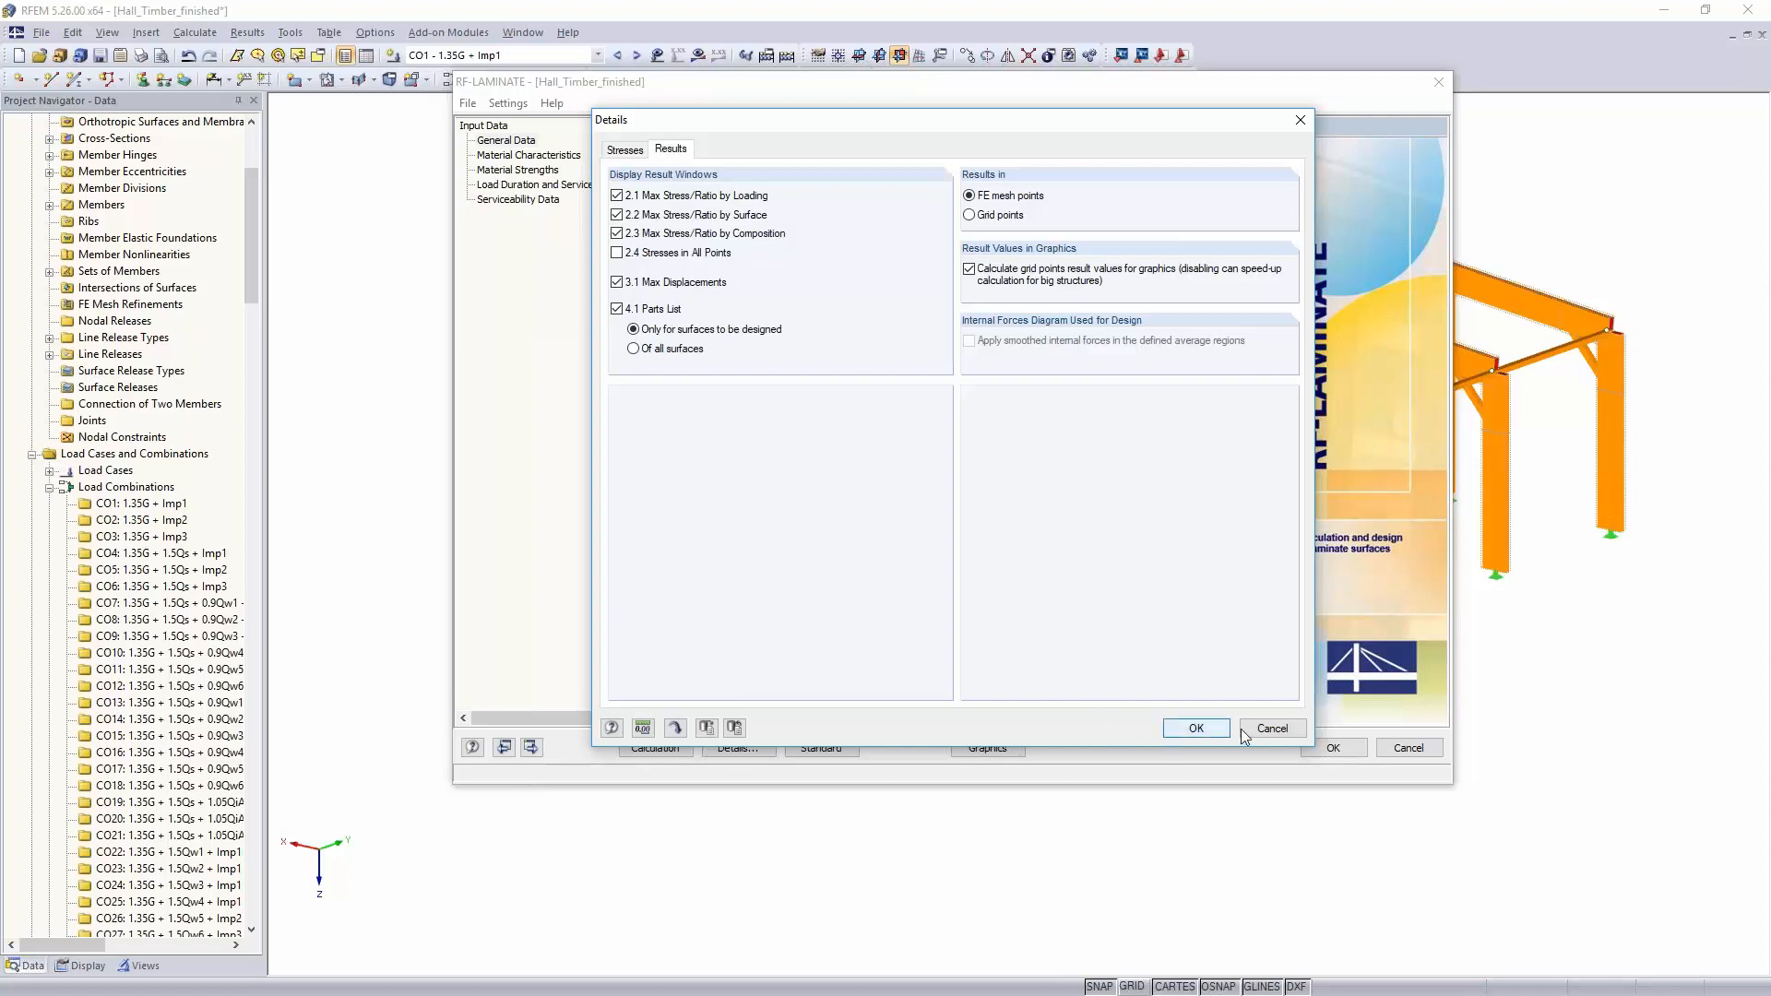
click(1264, 734)
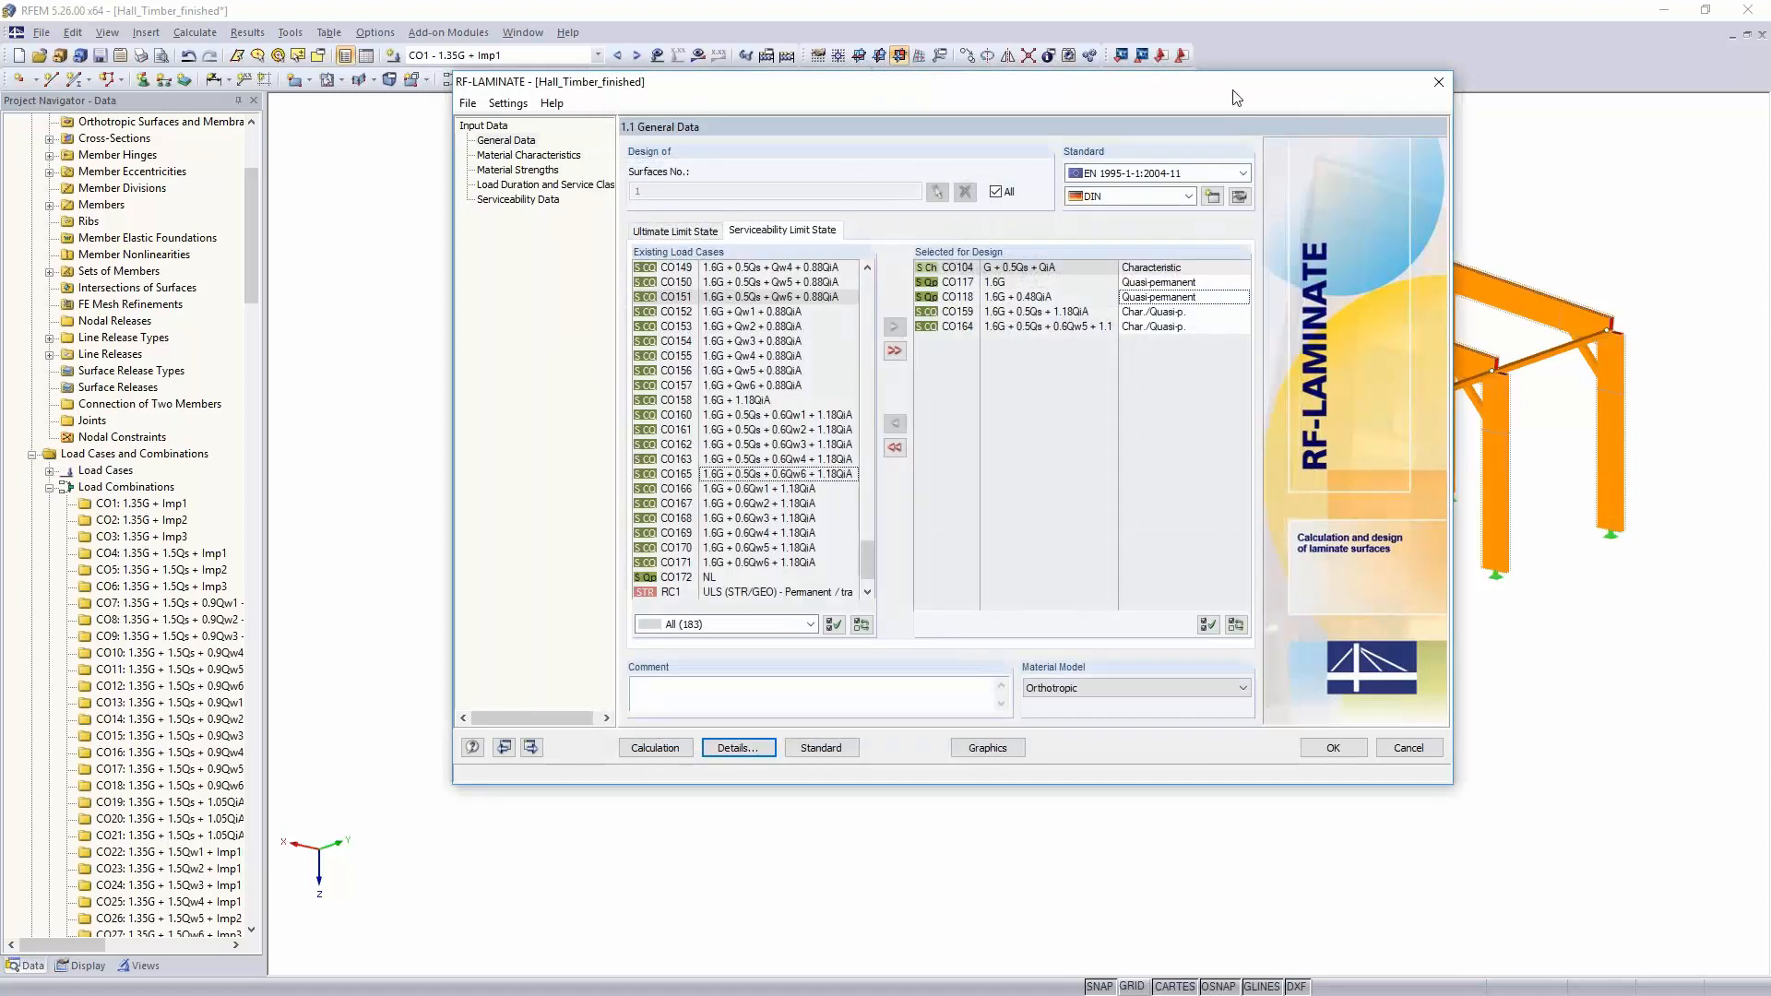
drag(1156, 87, 188, 186)
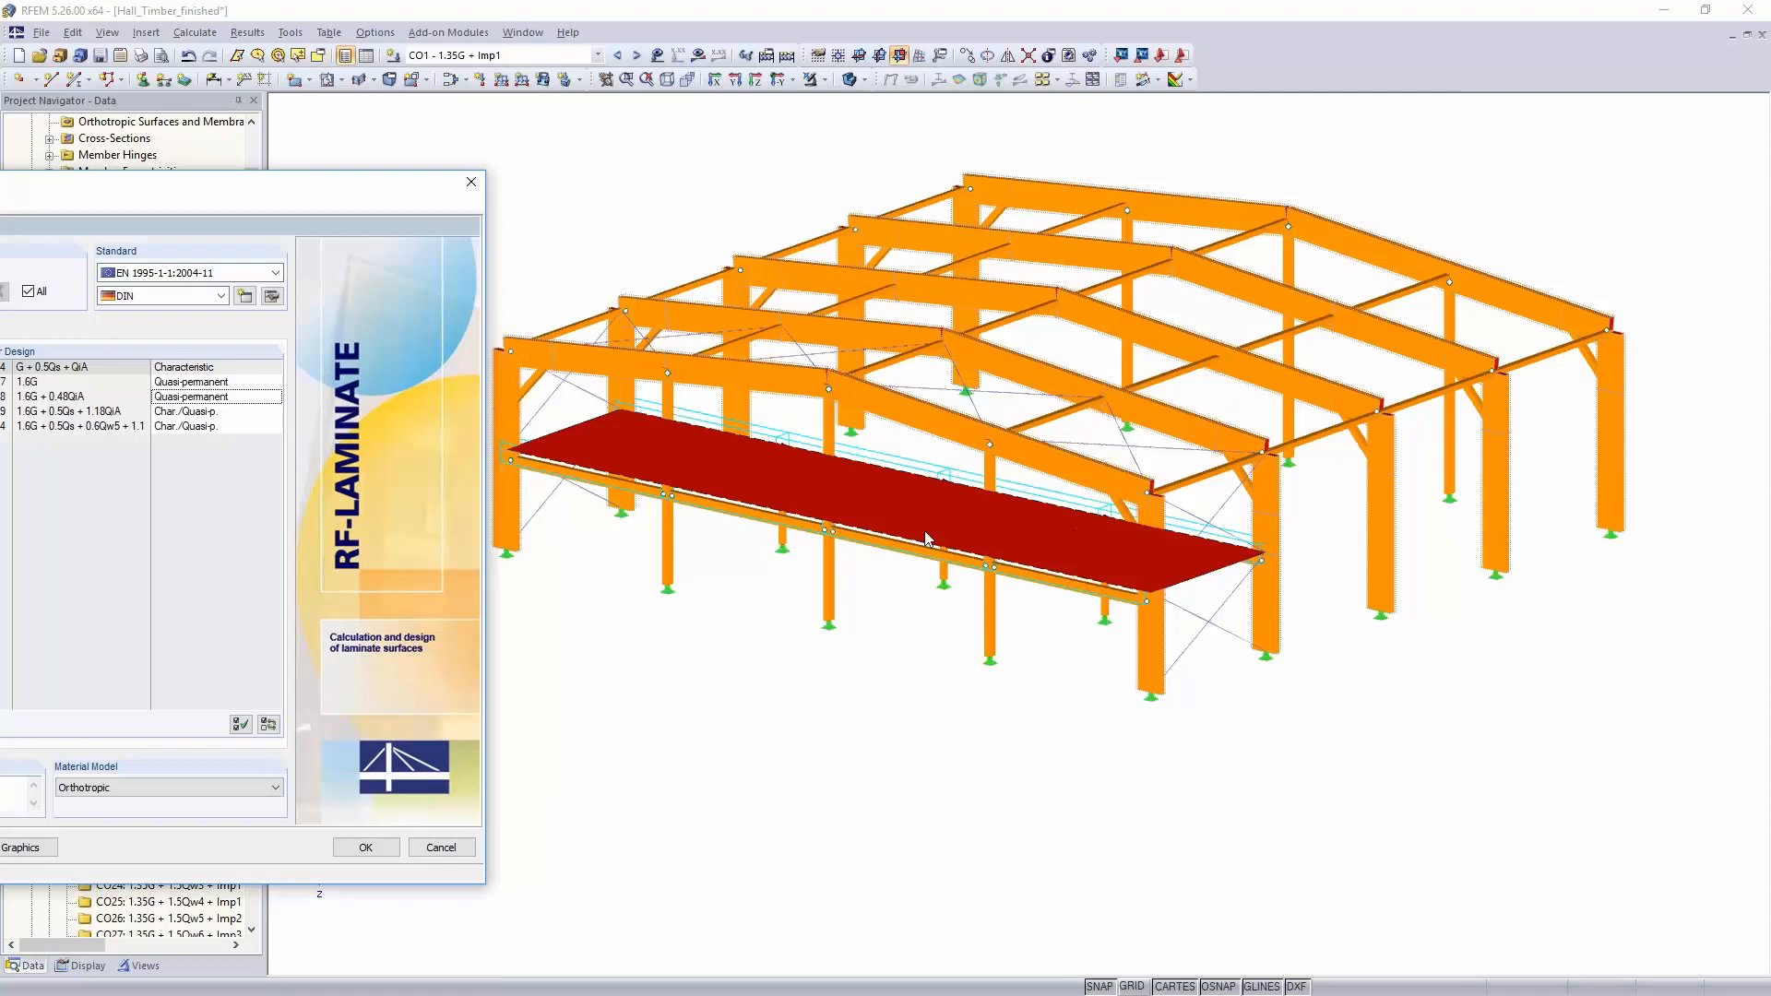
drag(305, 184, 934, 198)
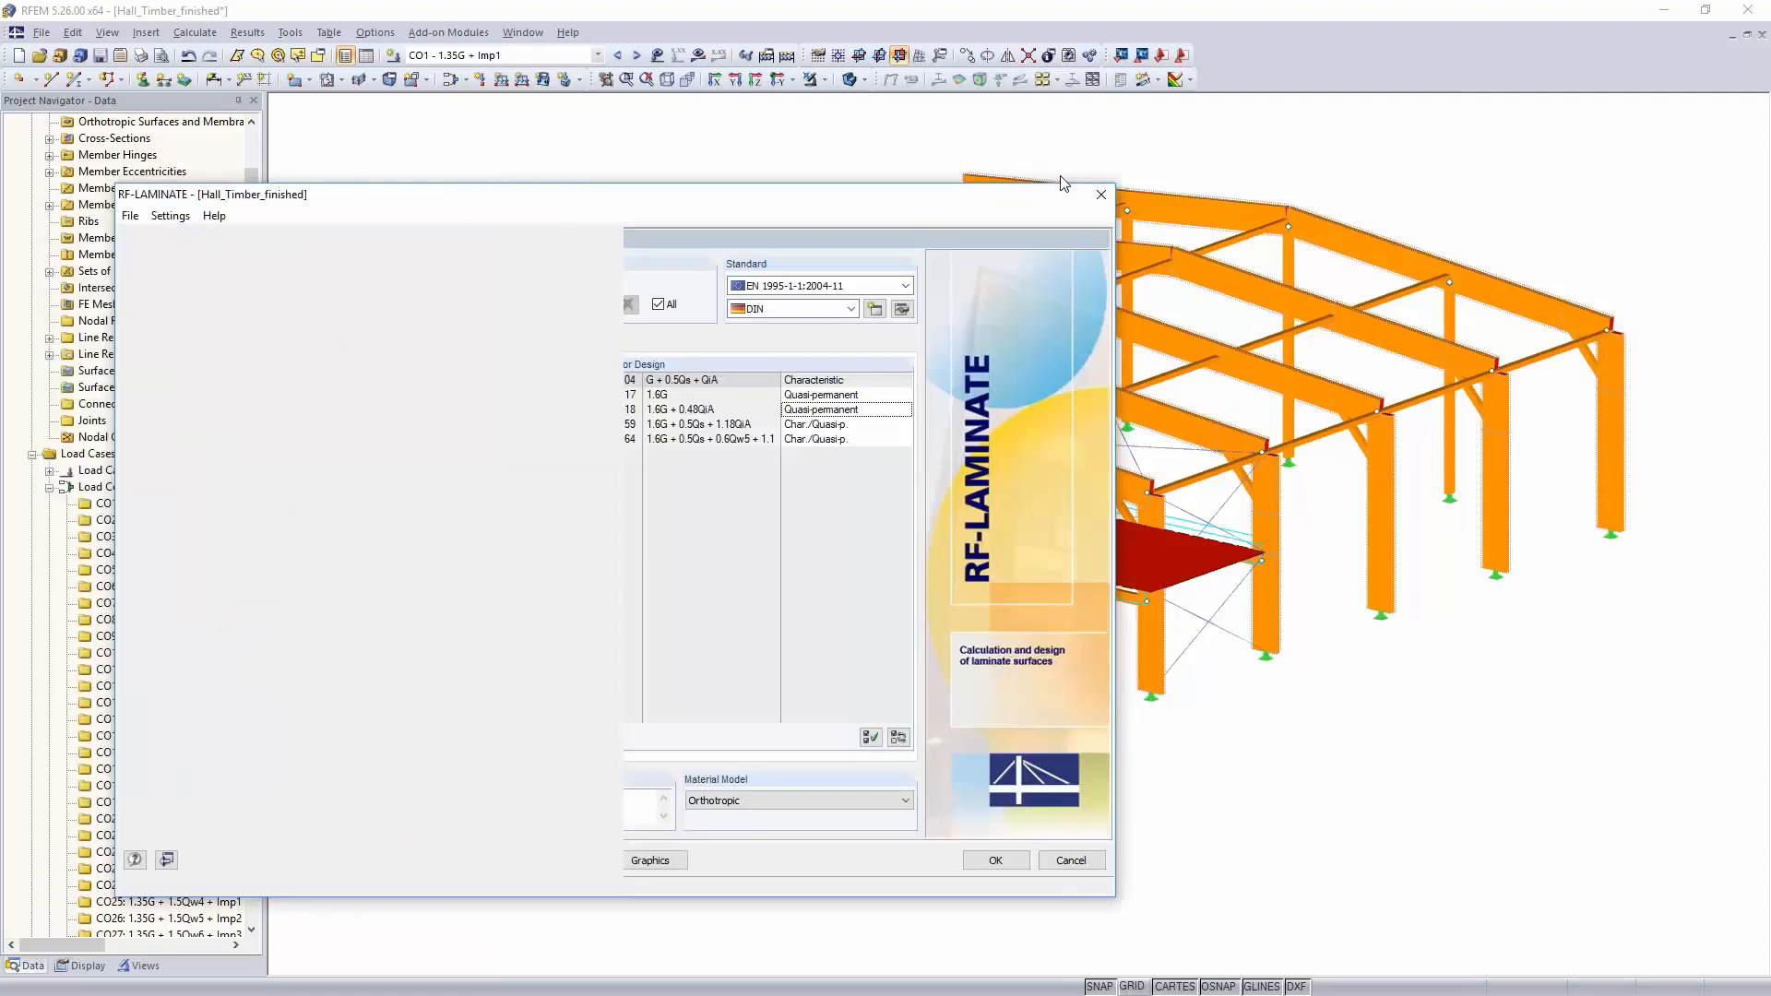
drag(1060, 176, 1171, 160)
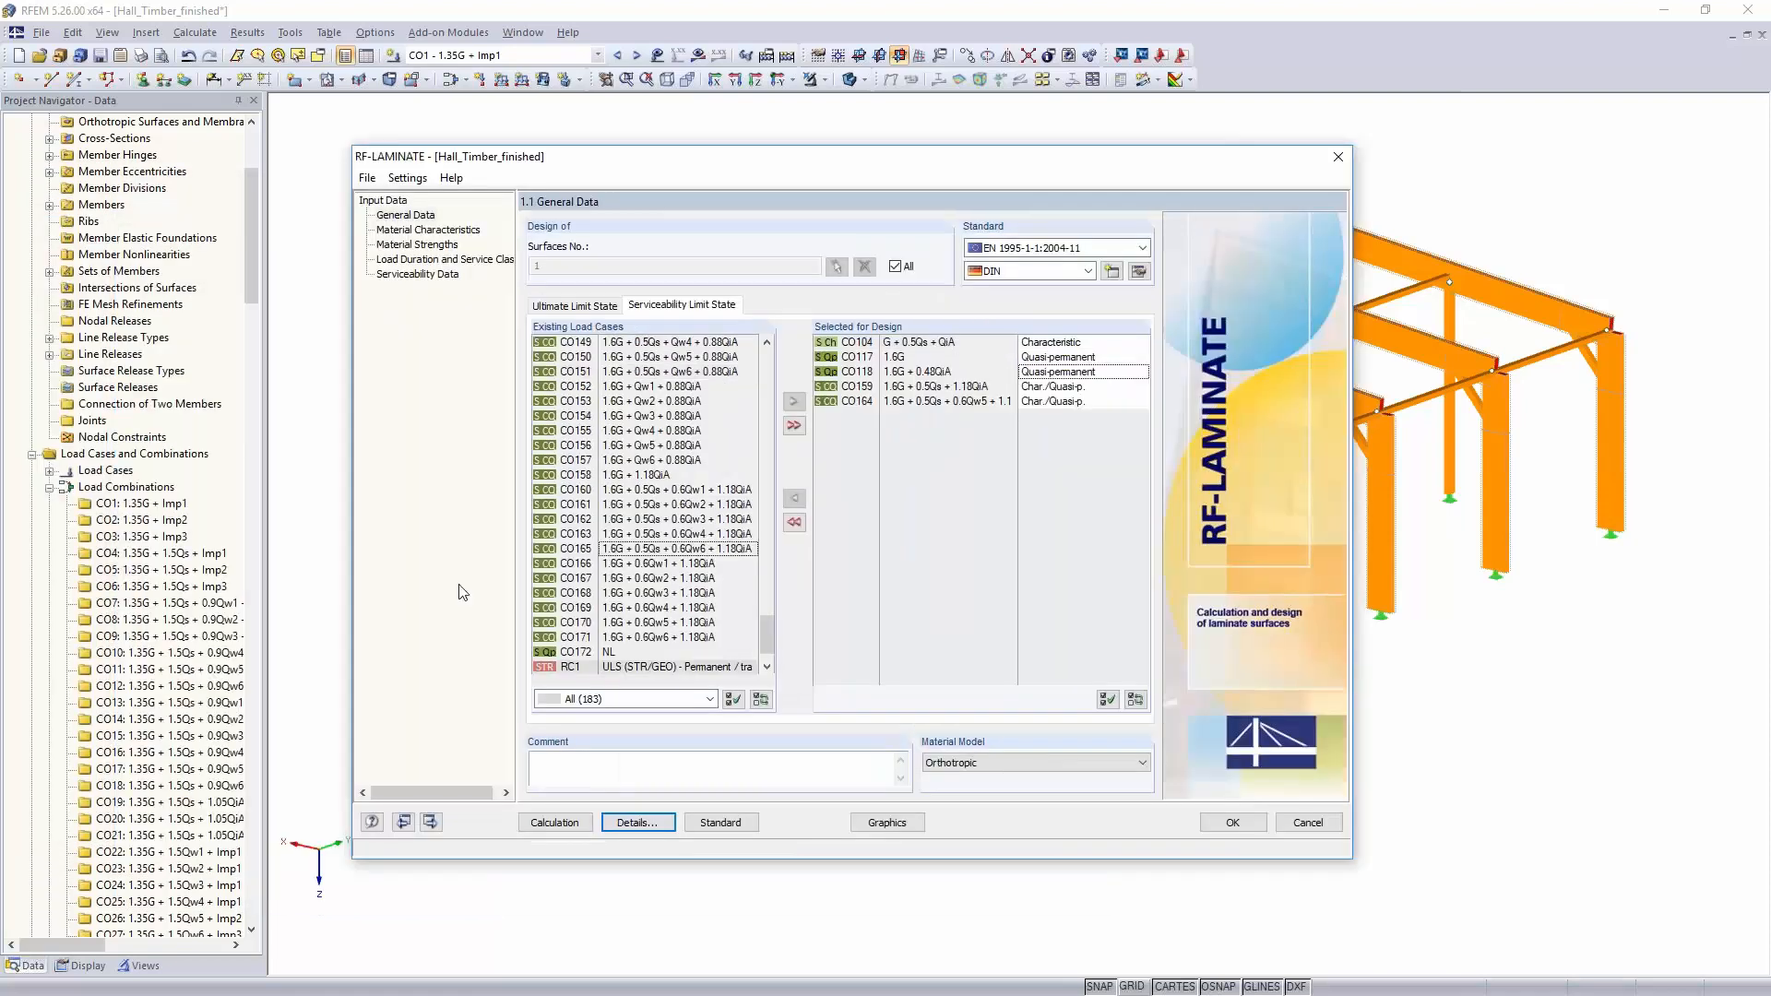
Step: Examine the slab's layer composition and the producers offered in the layer library, without importing any layers
click(408, 230)
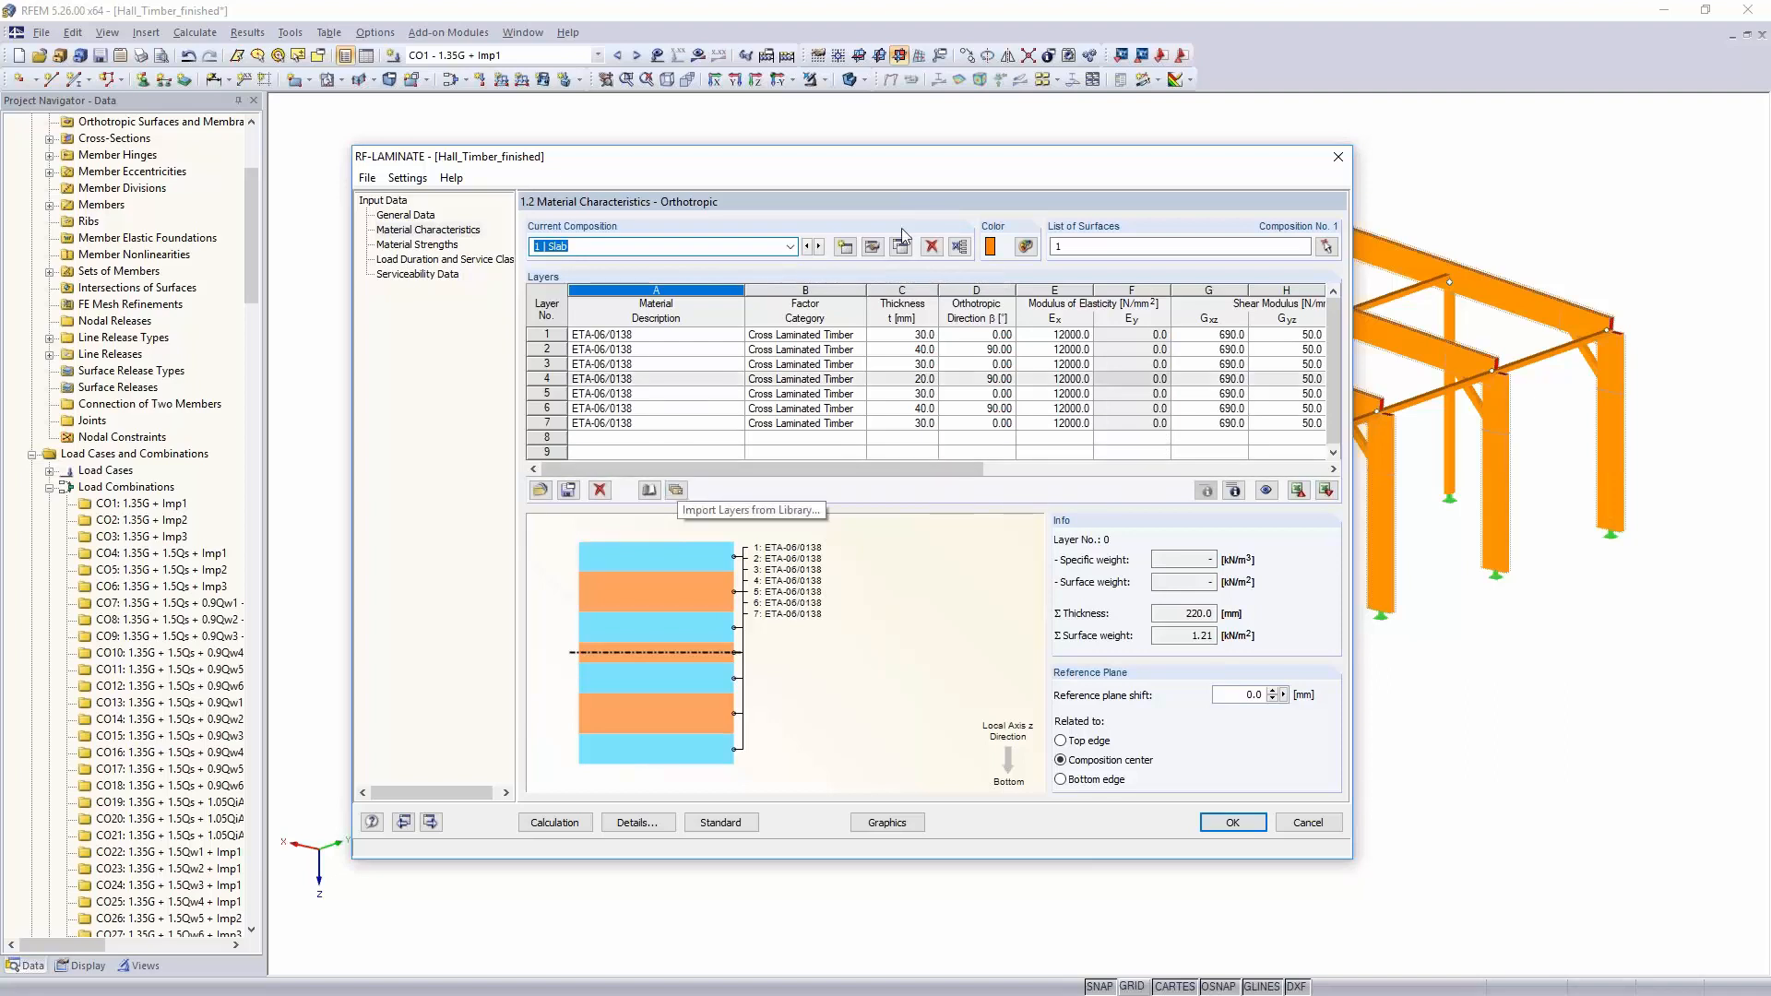
drag(953, 158, 904, 43)
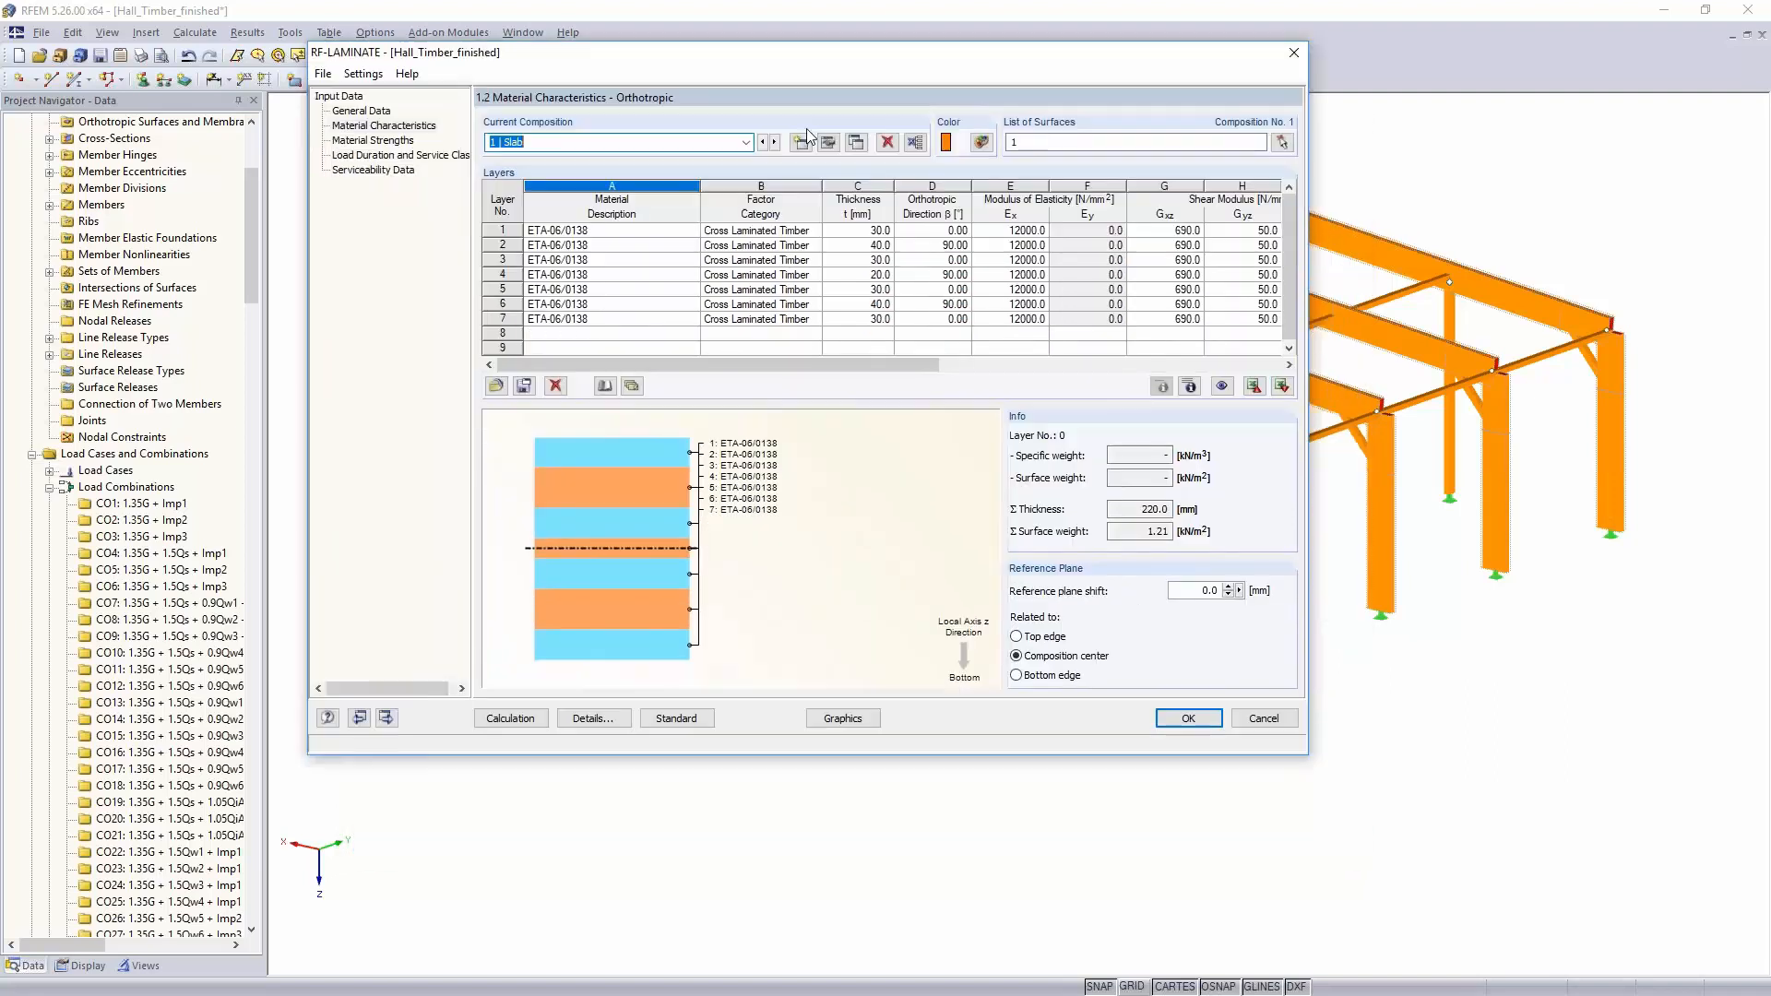
click(633, 387)
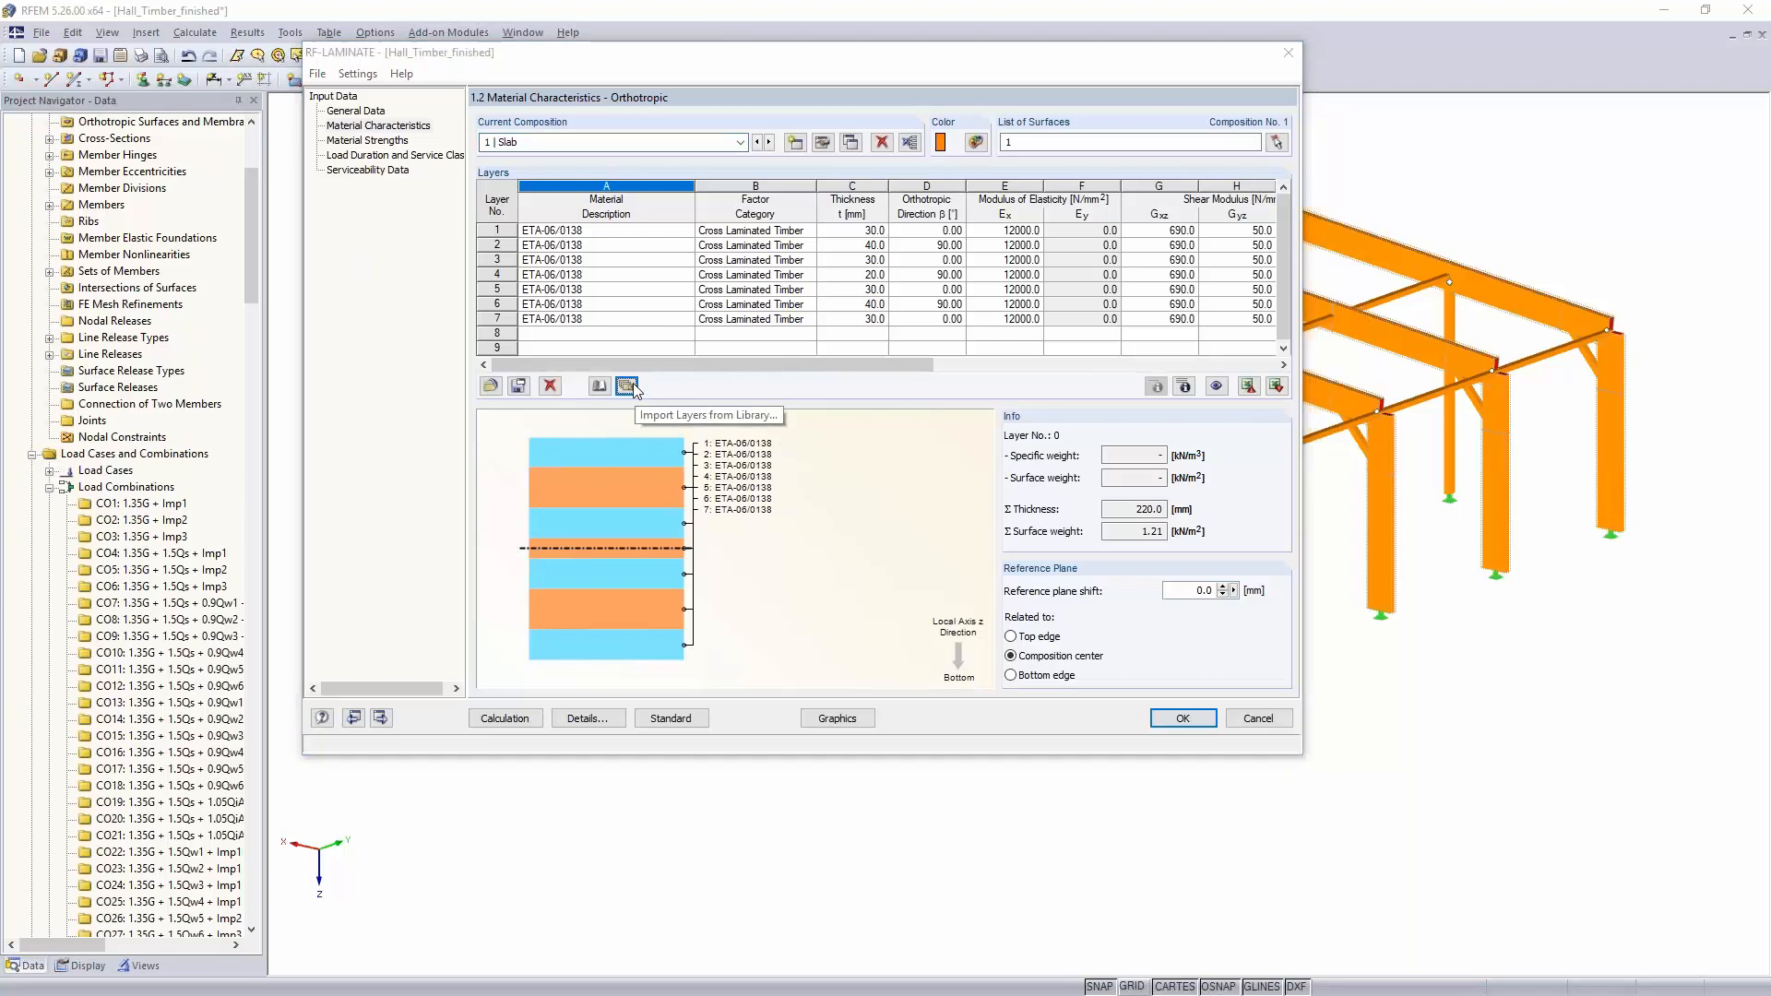
drag(922, 305, 1151, 330)
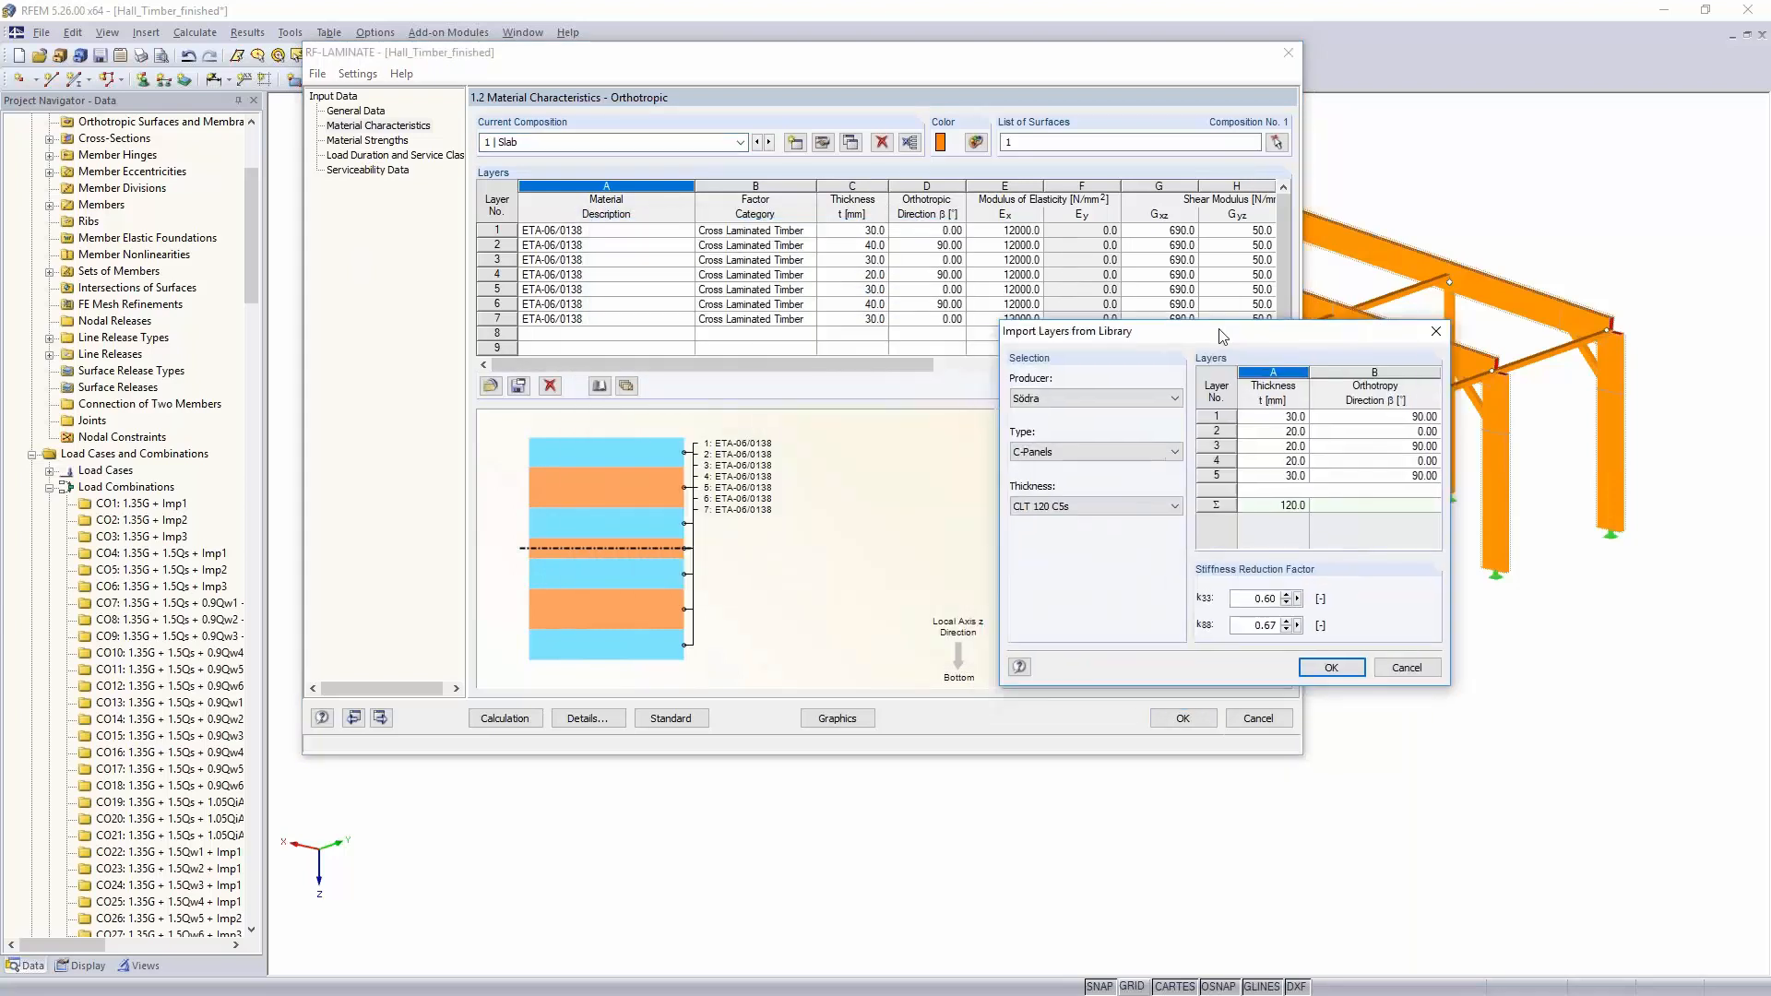
click(1167, 396)
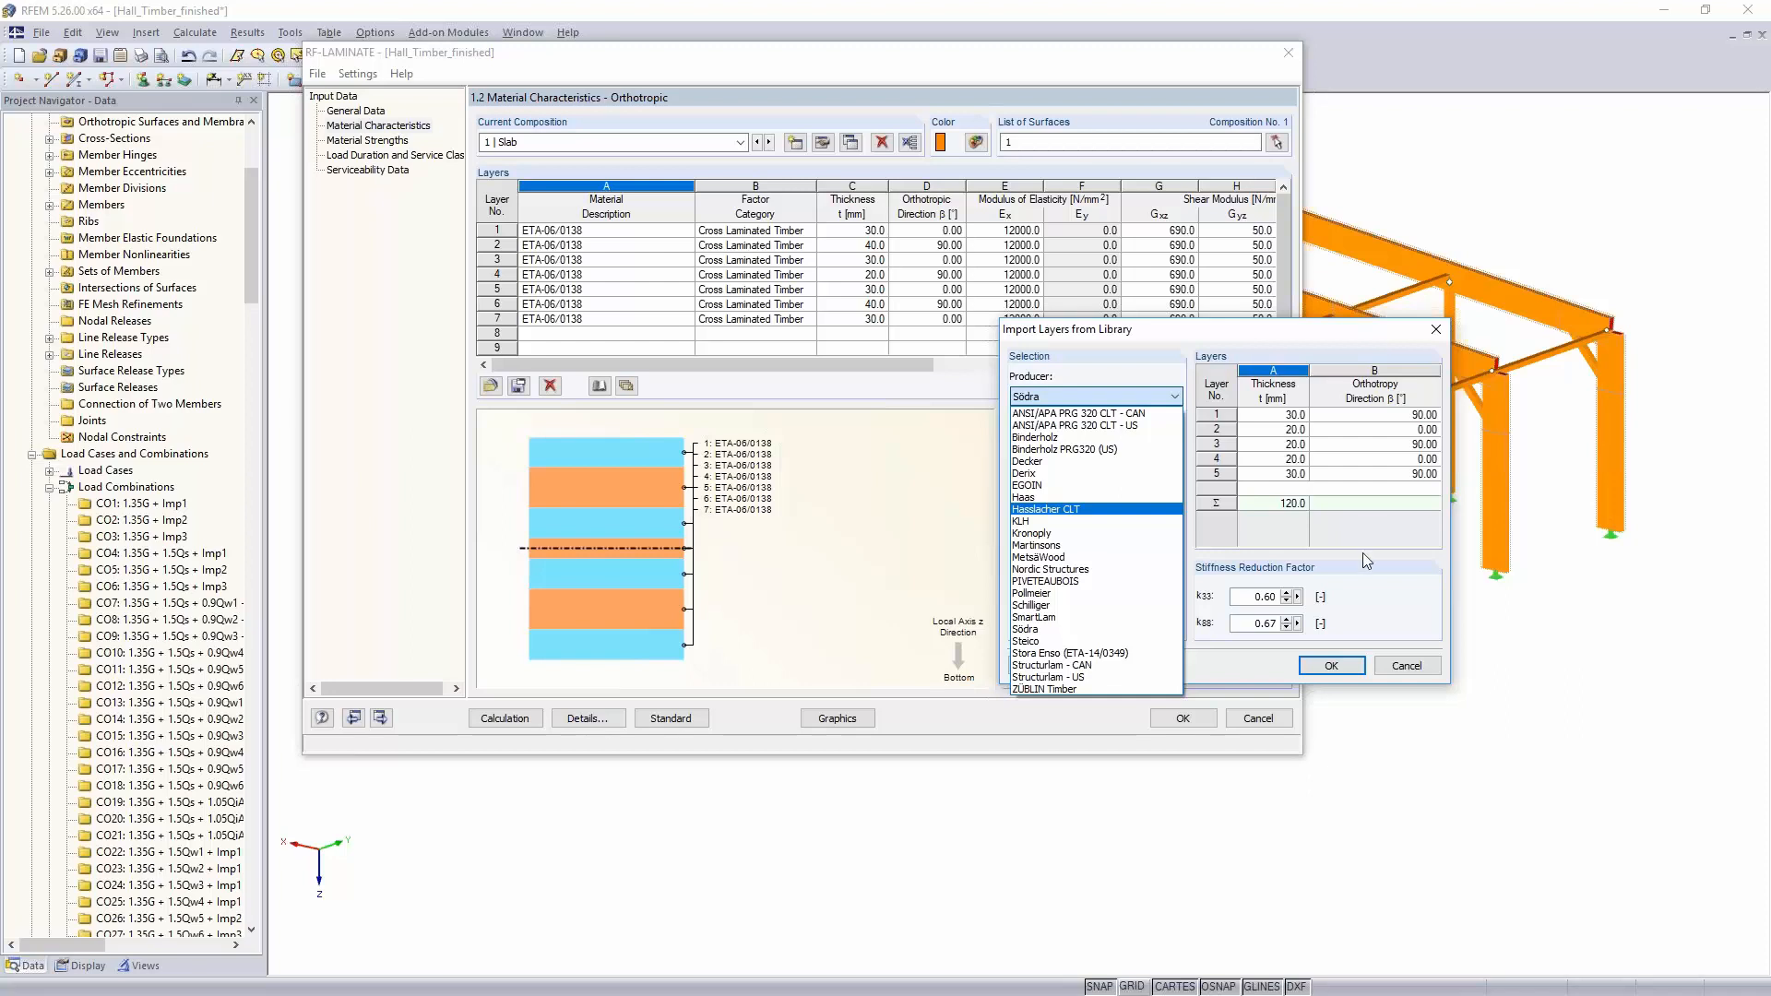
click(1427, 673)
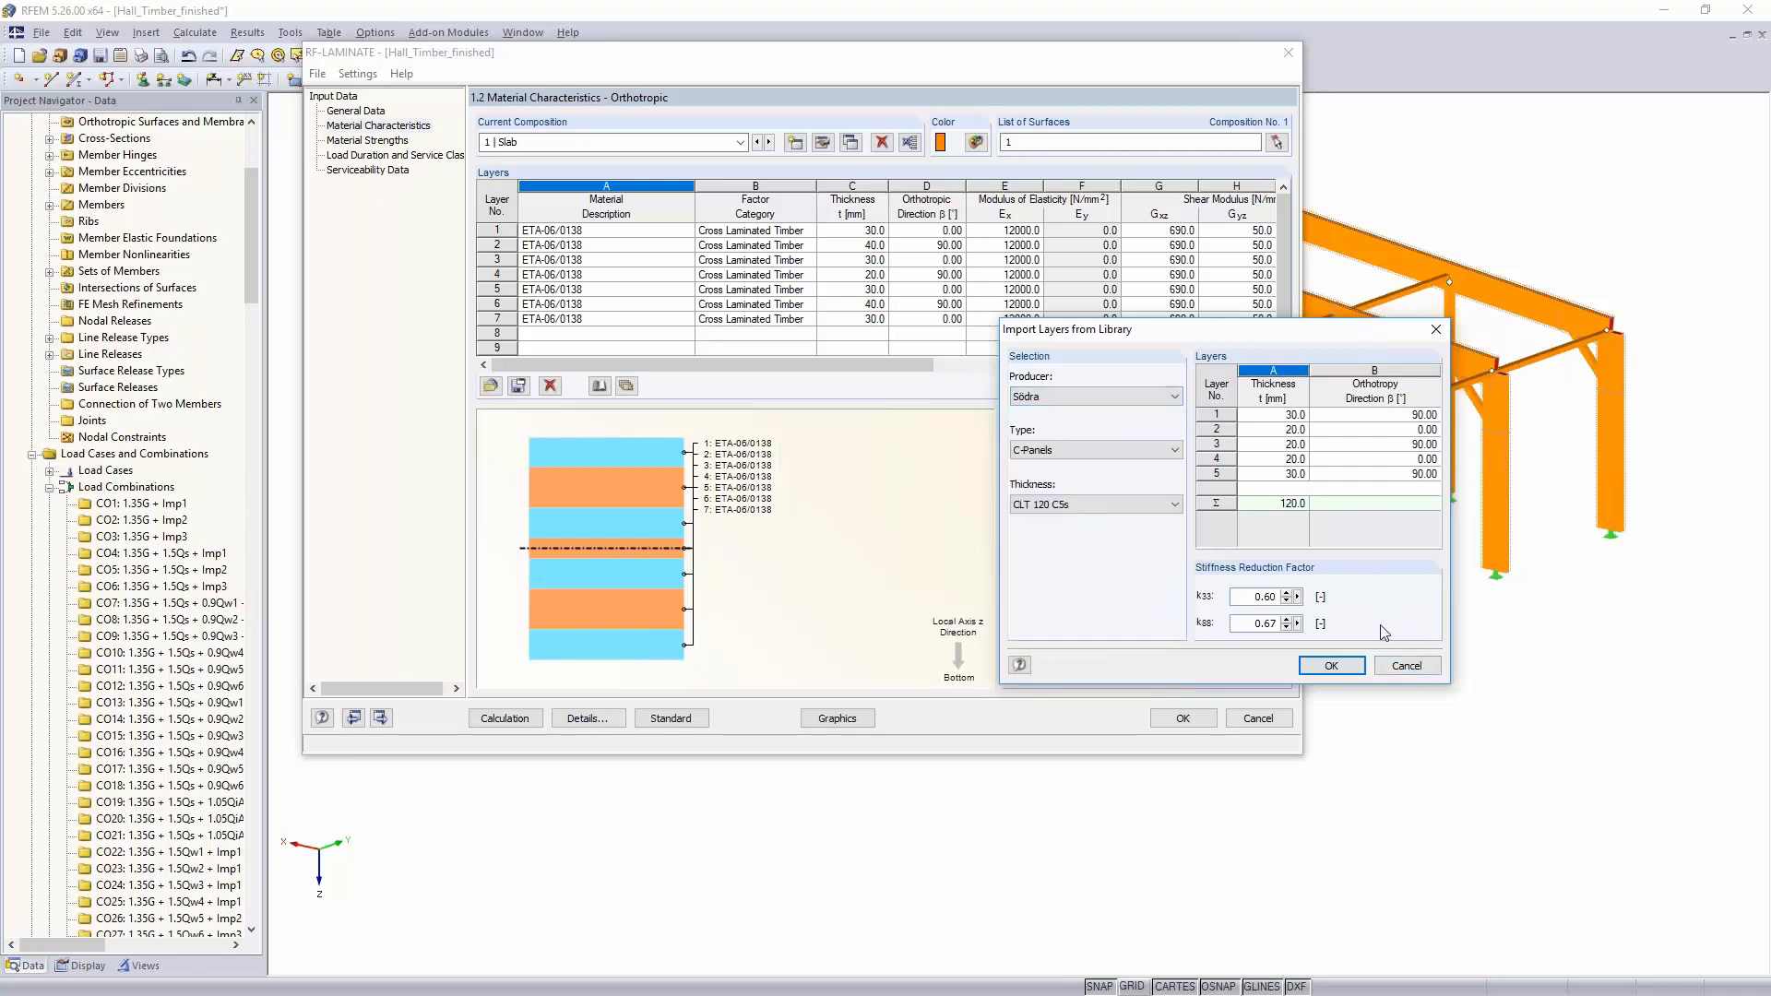
click(1405, 666)
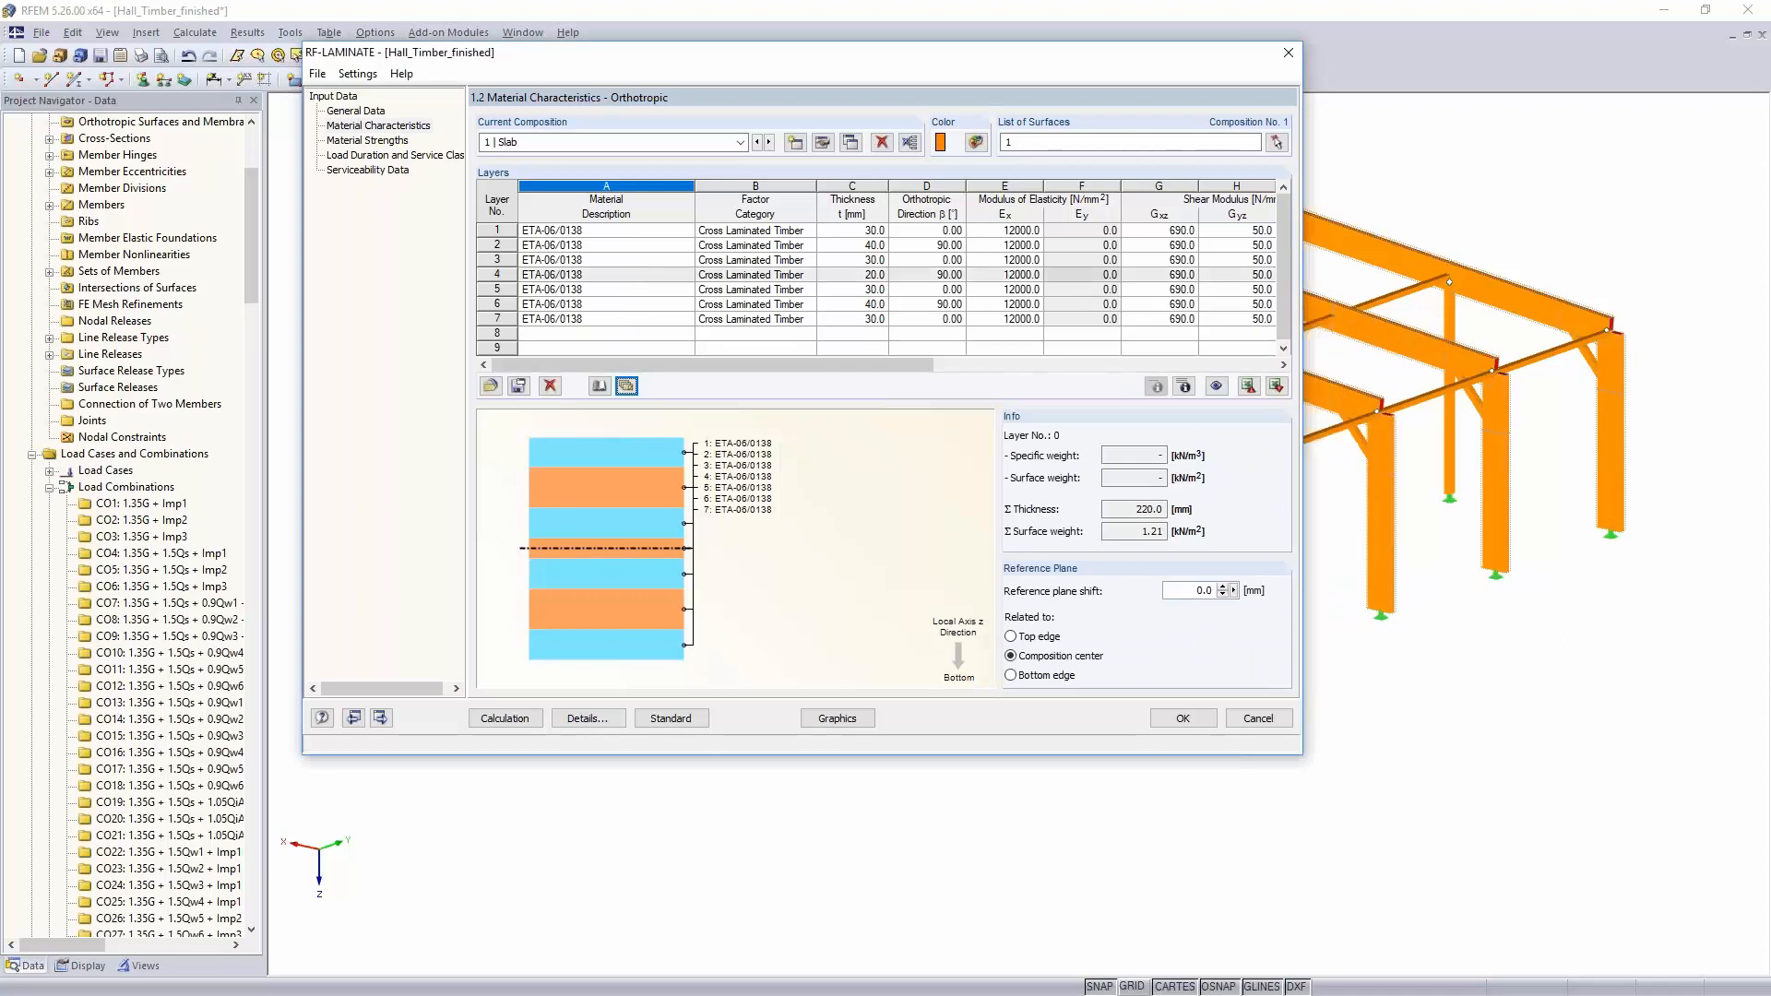
Step: Examine the calculation options and stiffness reduction factors of composition 1 and the strengths of its layers
click(823, 143)
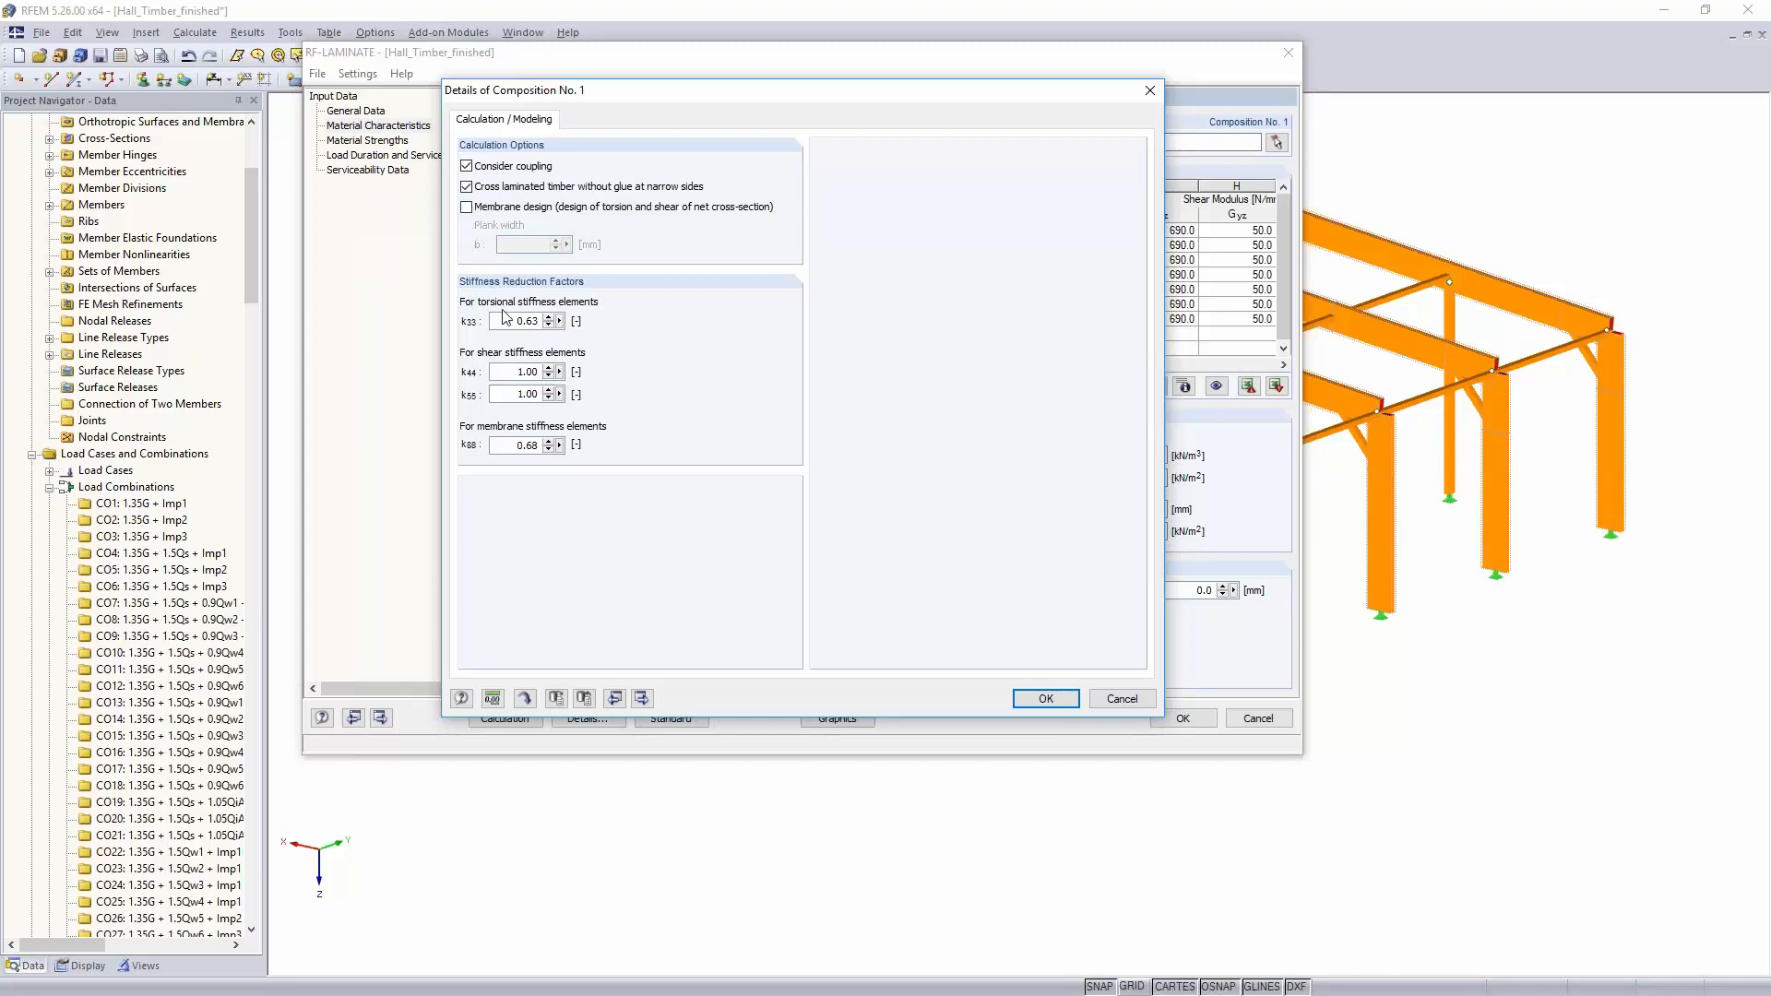
click(515, 446)
click(1121, 700)
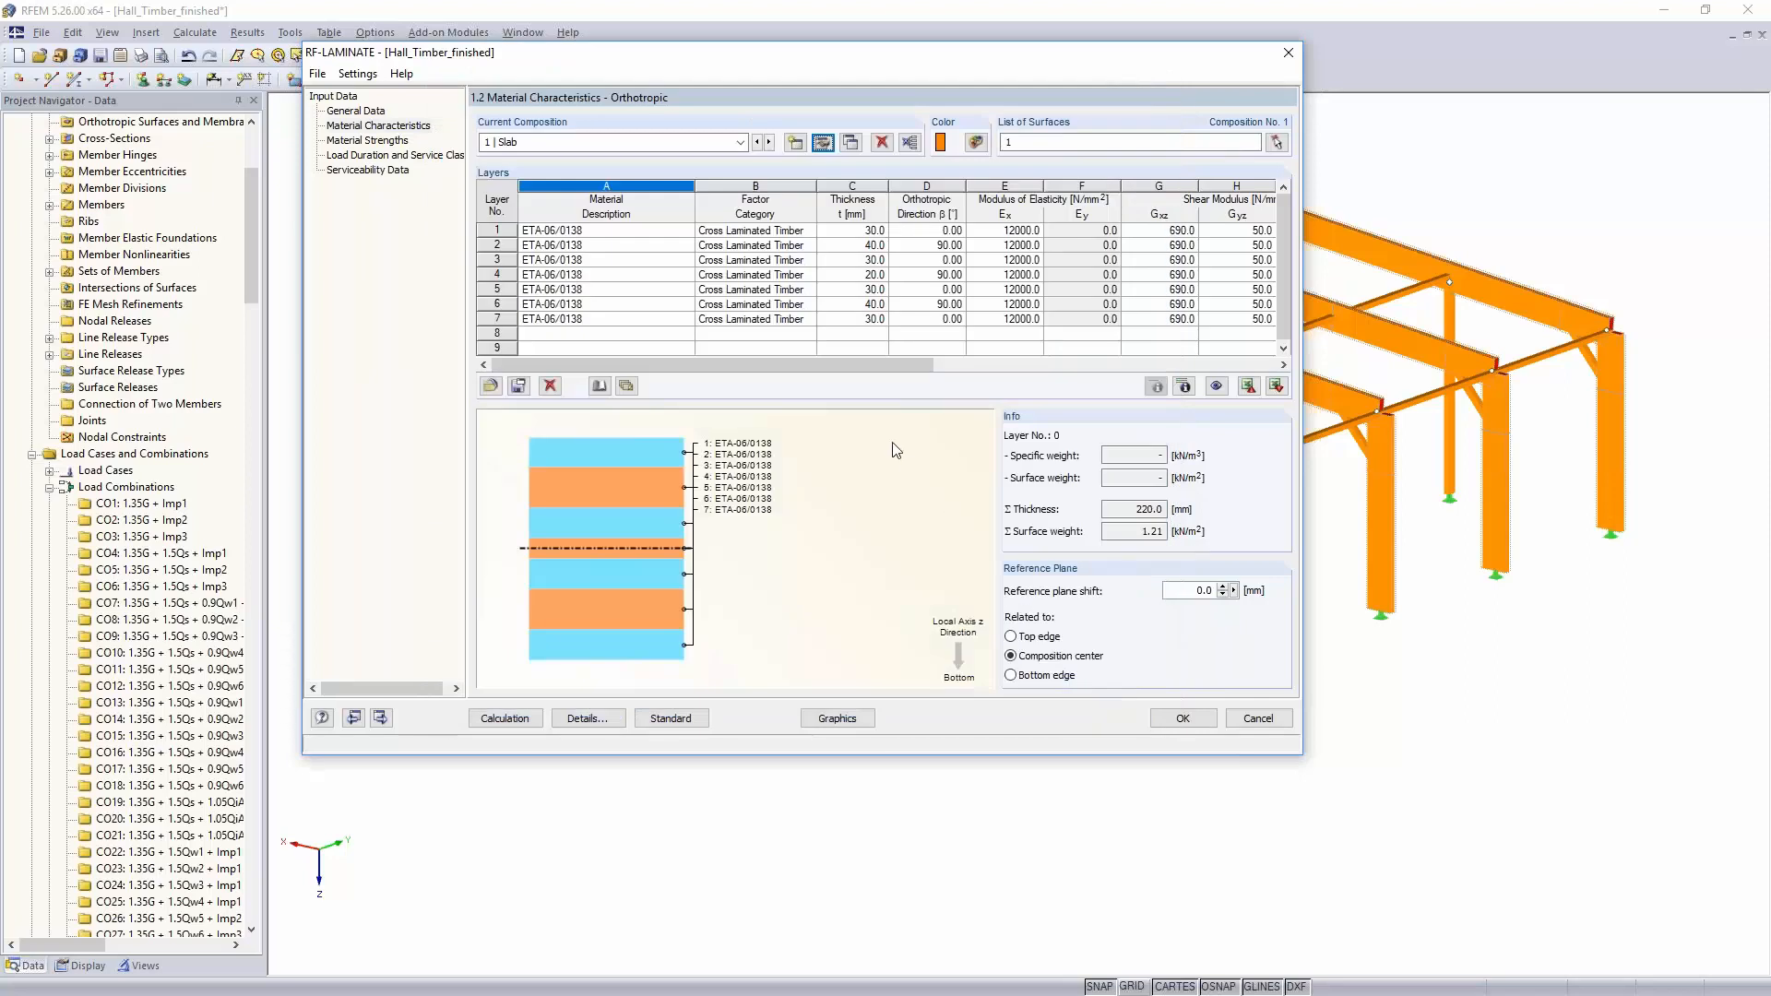
drag(854, 367, 590, 351)
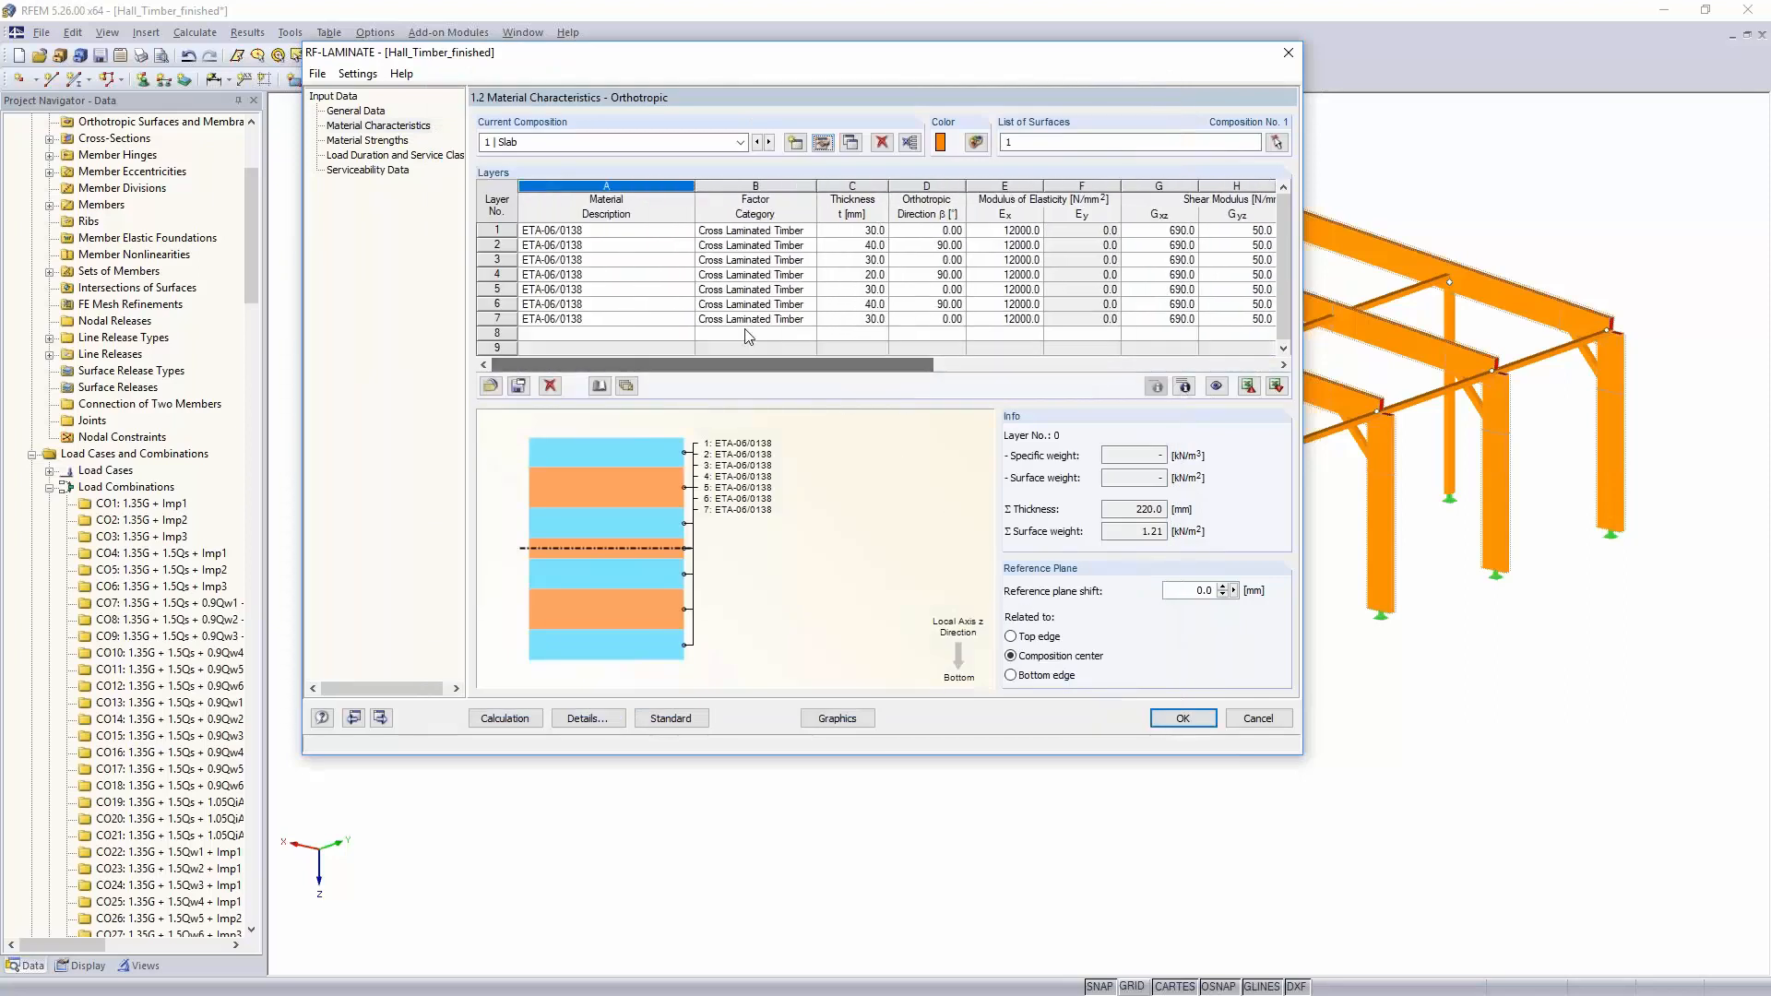
click(378, 140)
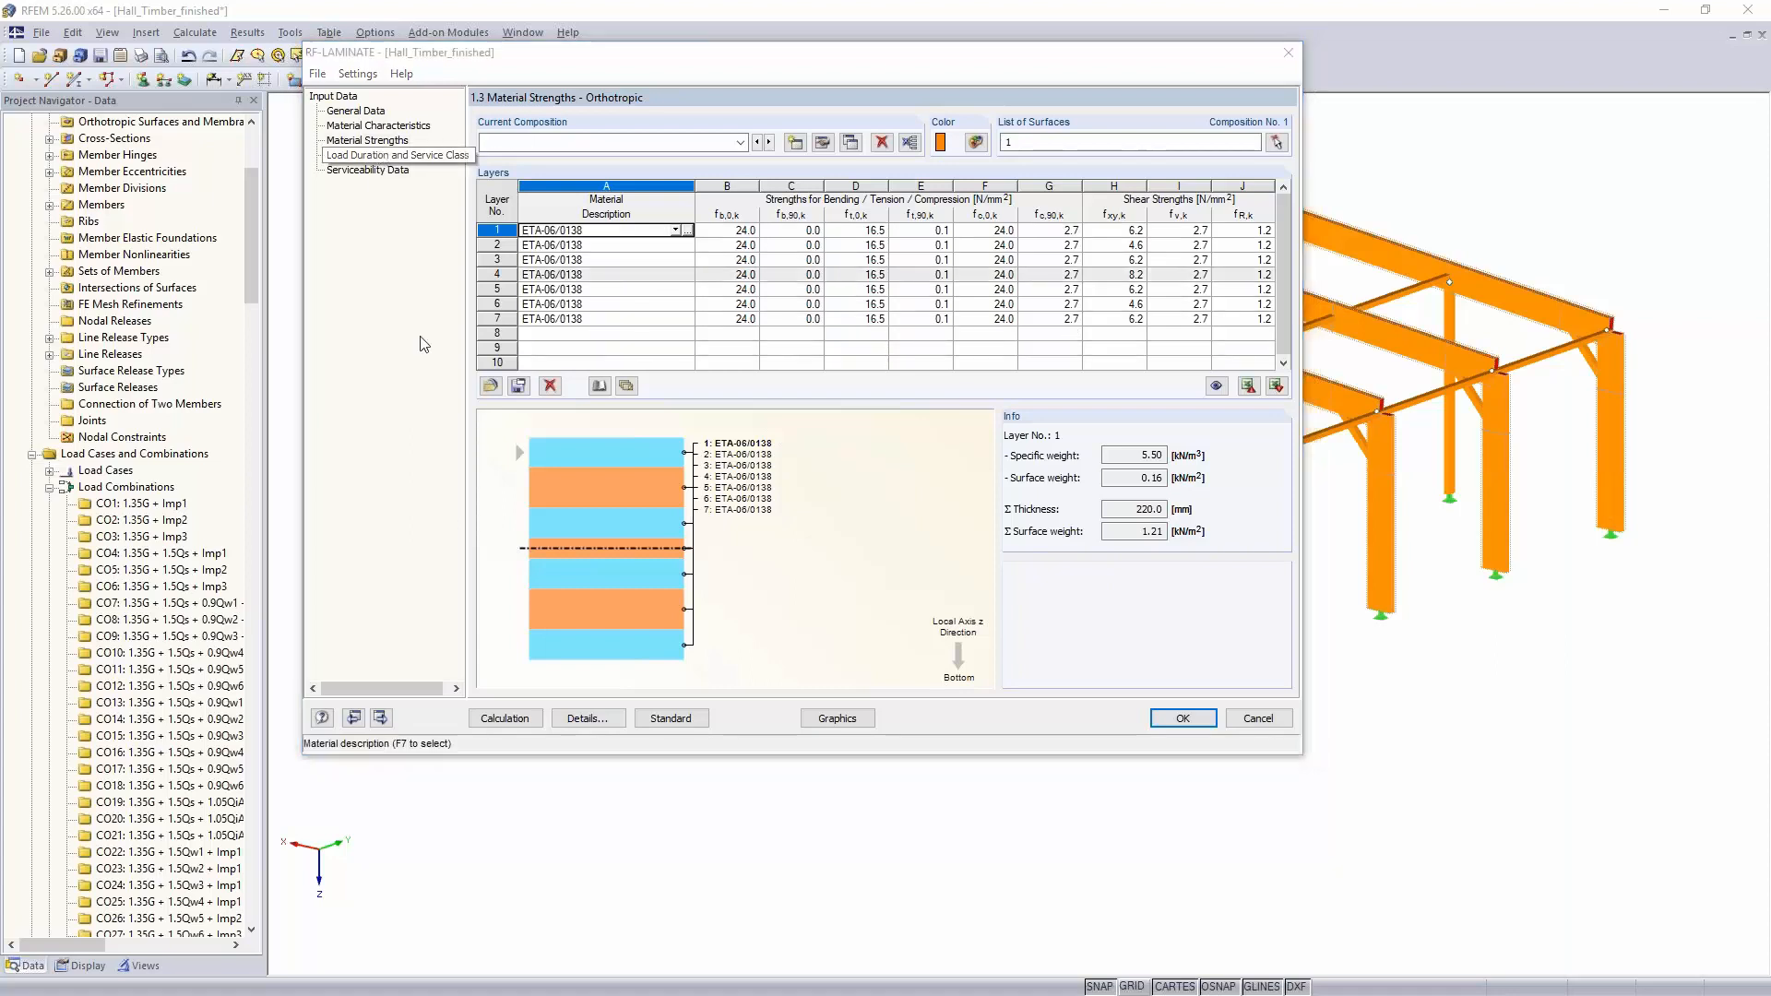
Step: In the load duration and service class data, switch the service class assignment from identical for all surfaces to different
click(387, 155)
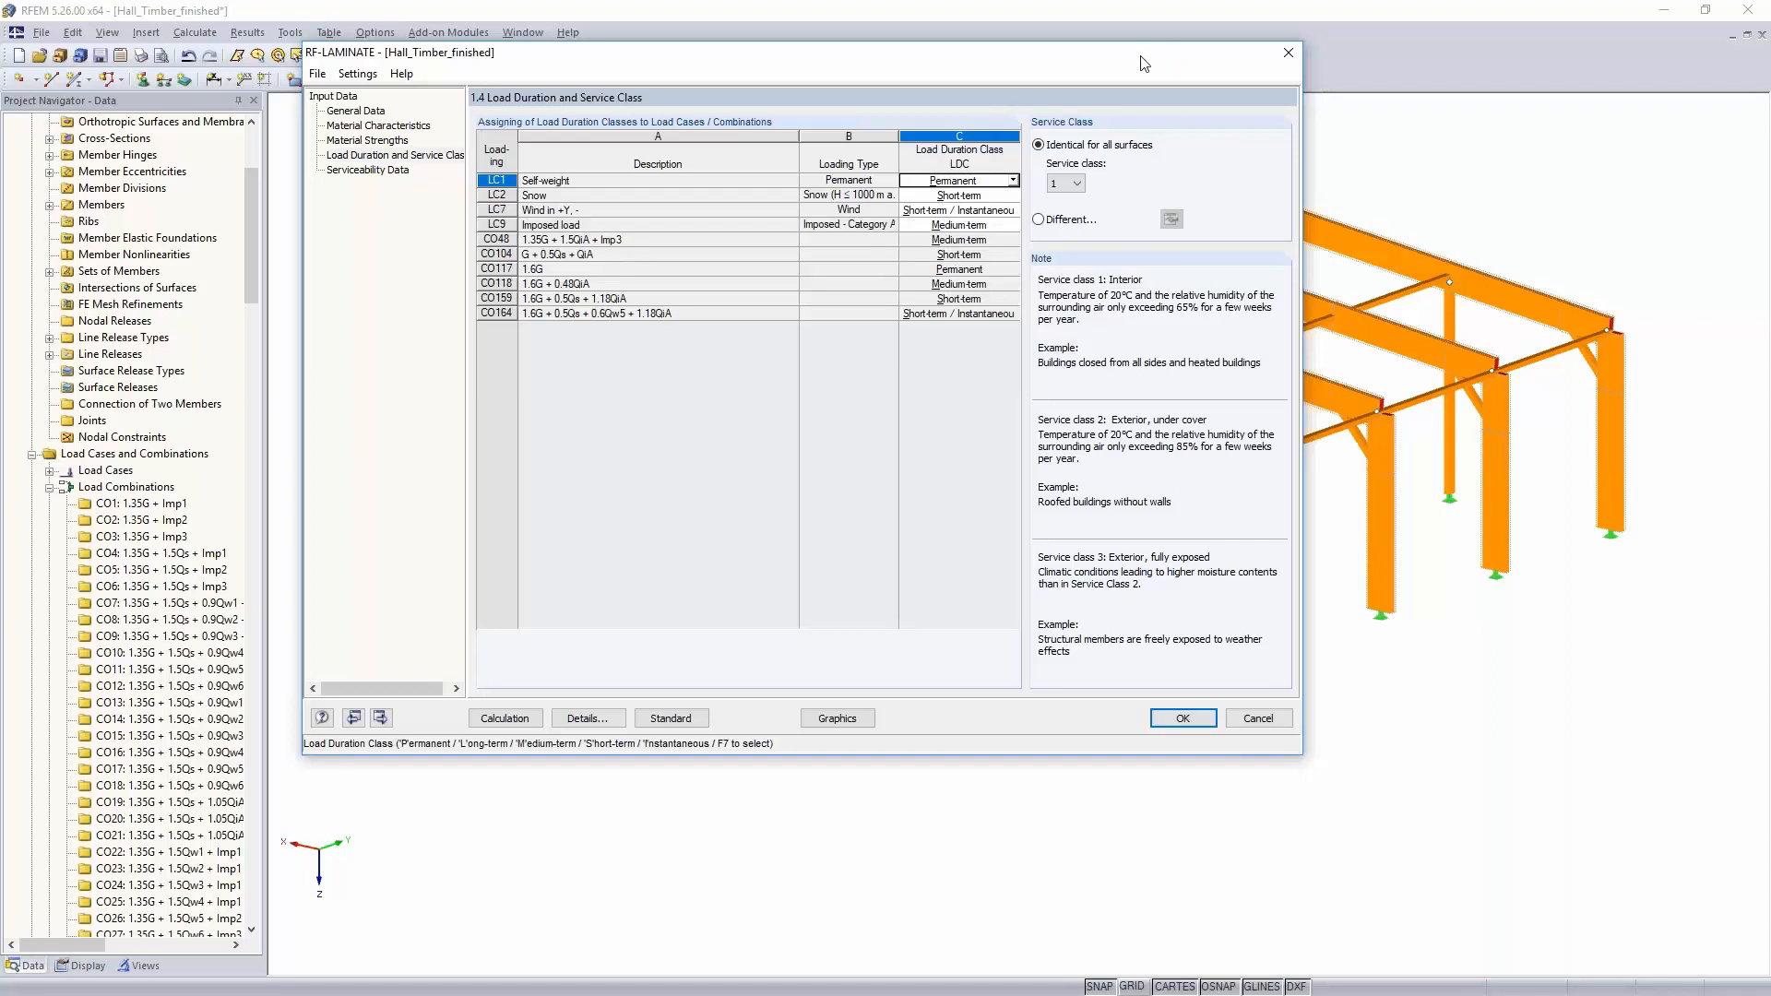
drag(1143, 63, 833, 109)
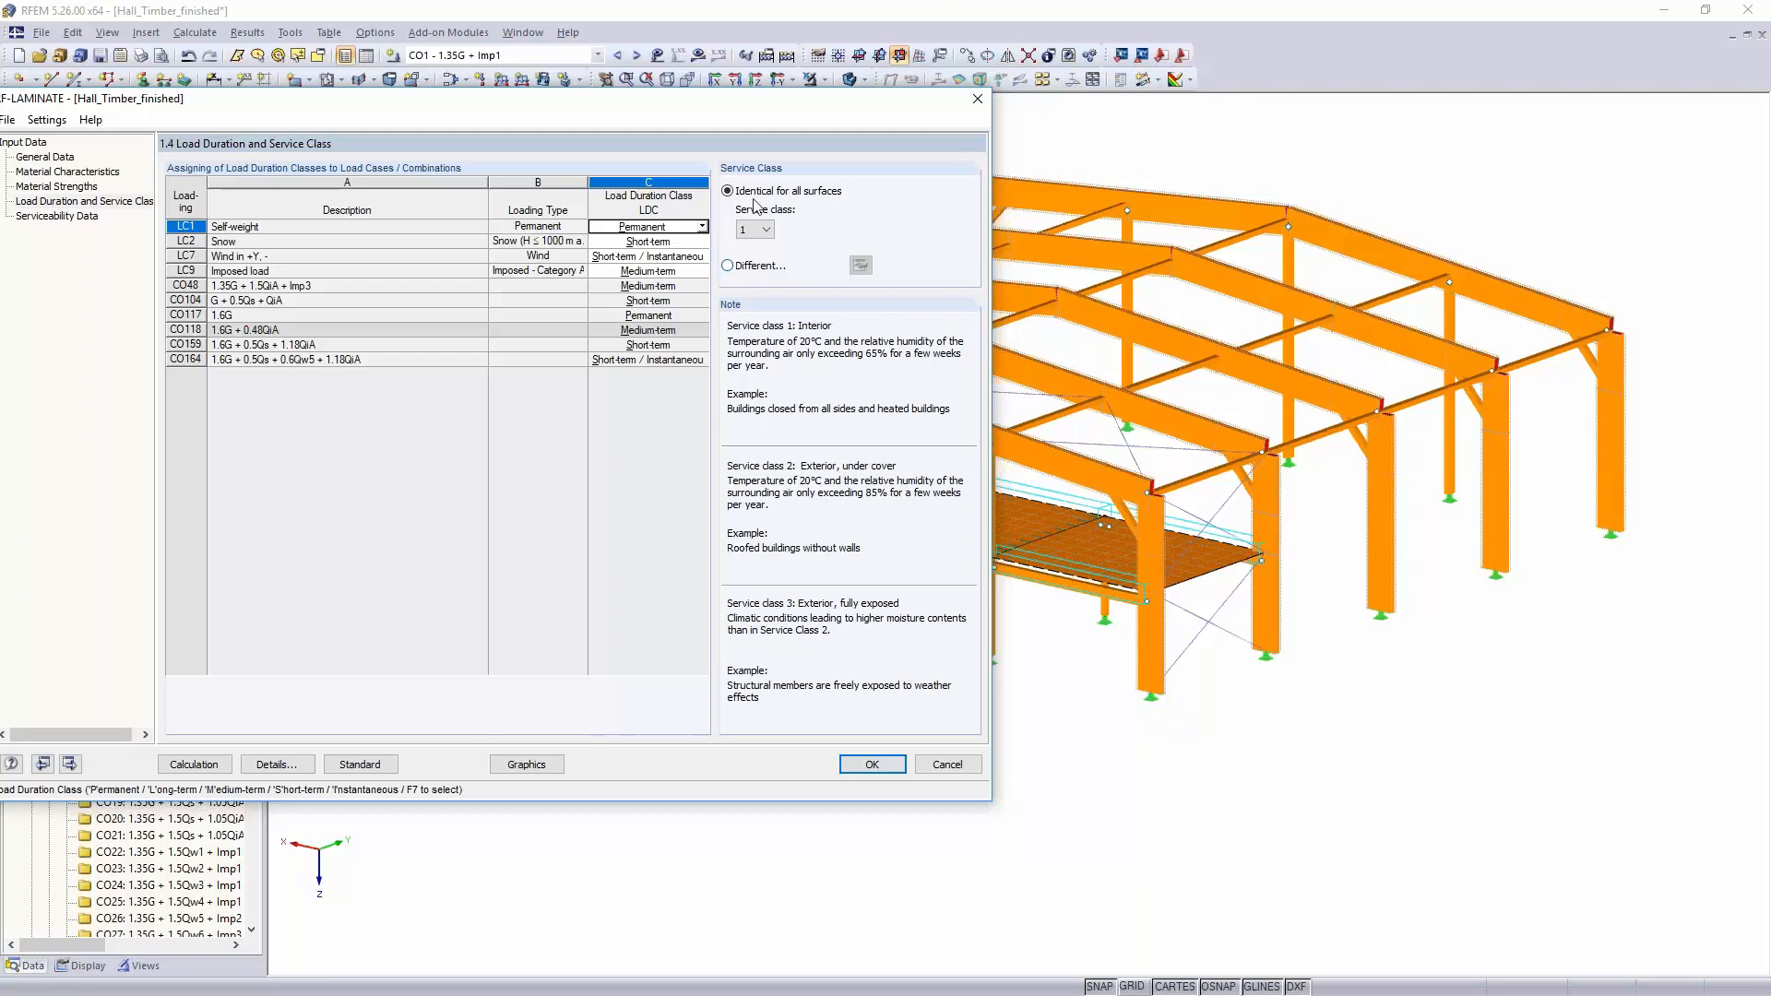
click(743, 268)
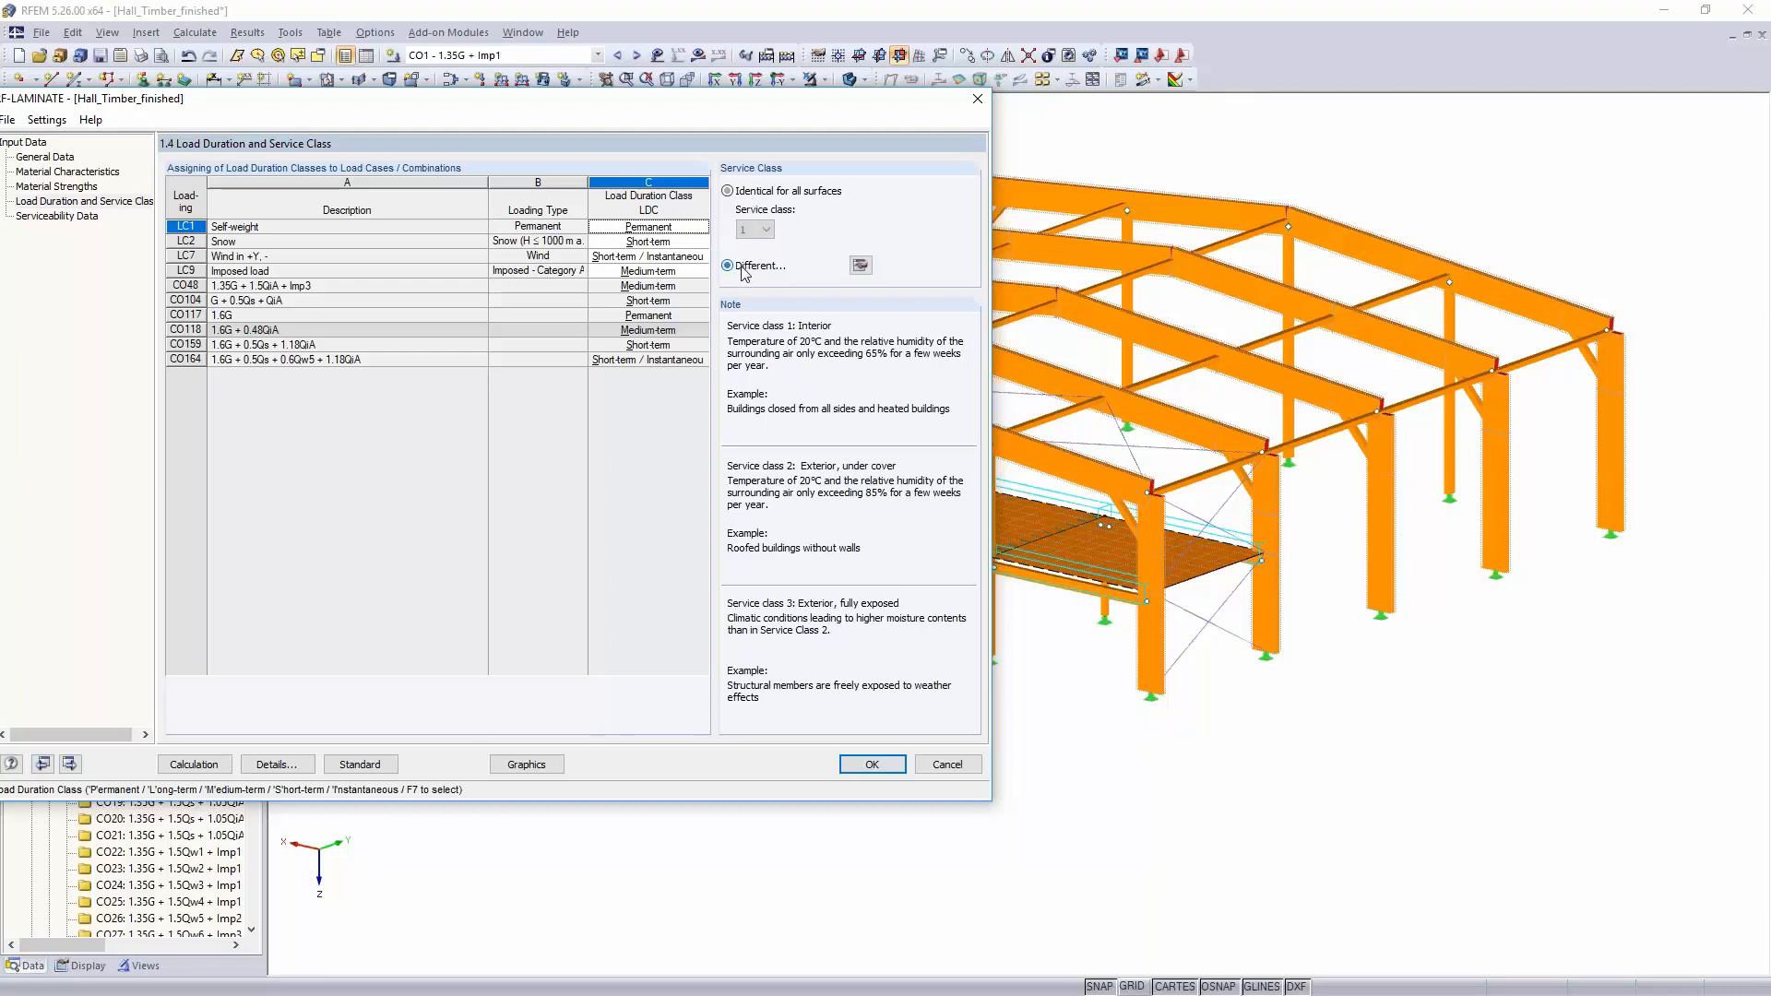
Step: View the surface assignment to service classes without changing it, and set the service class back to identical for all surfaces
click(859, 267)
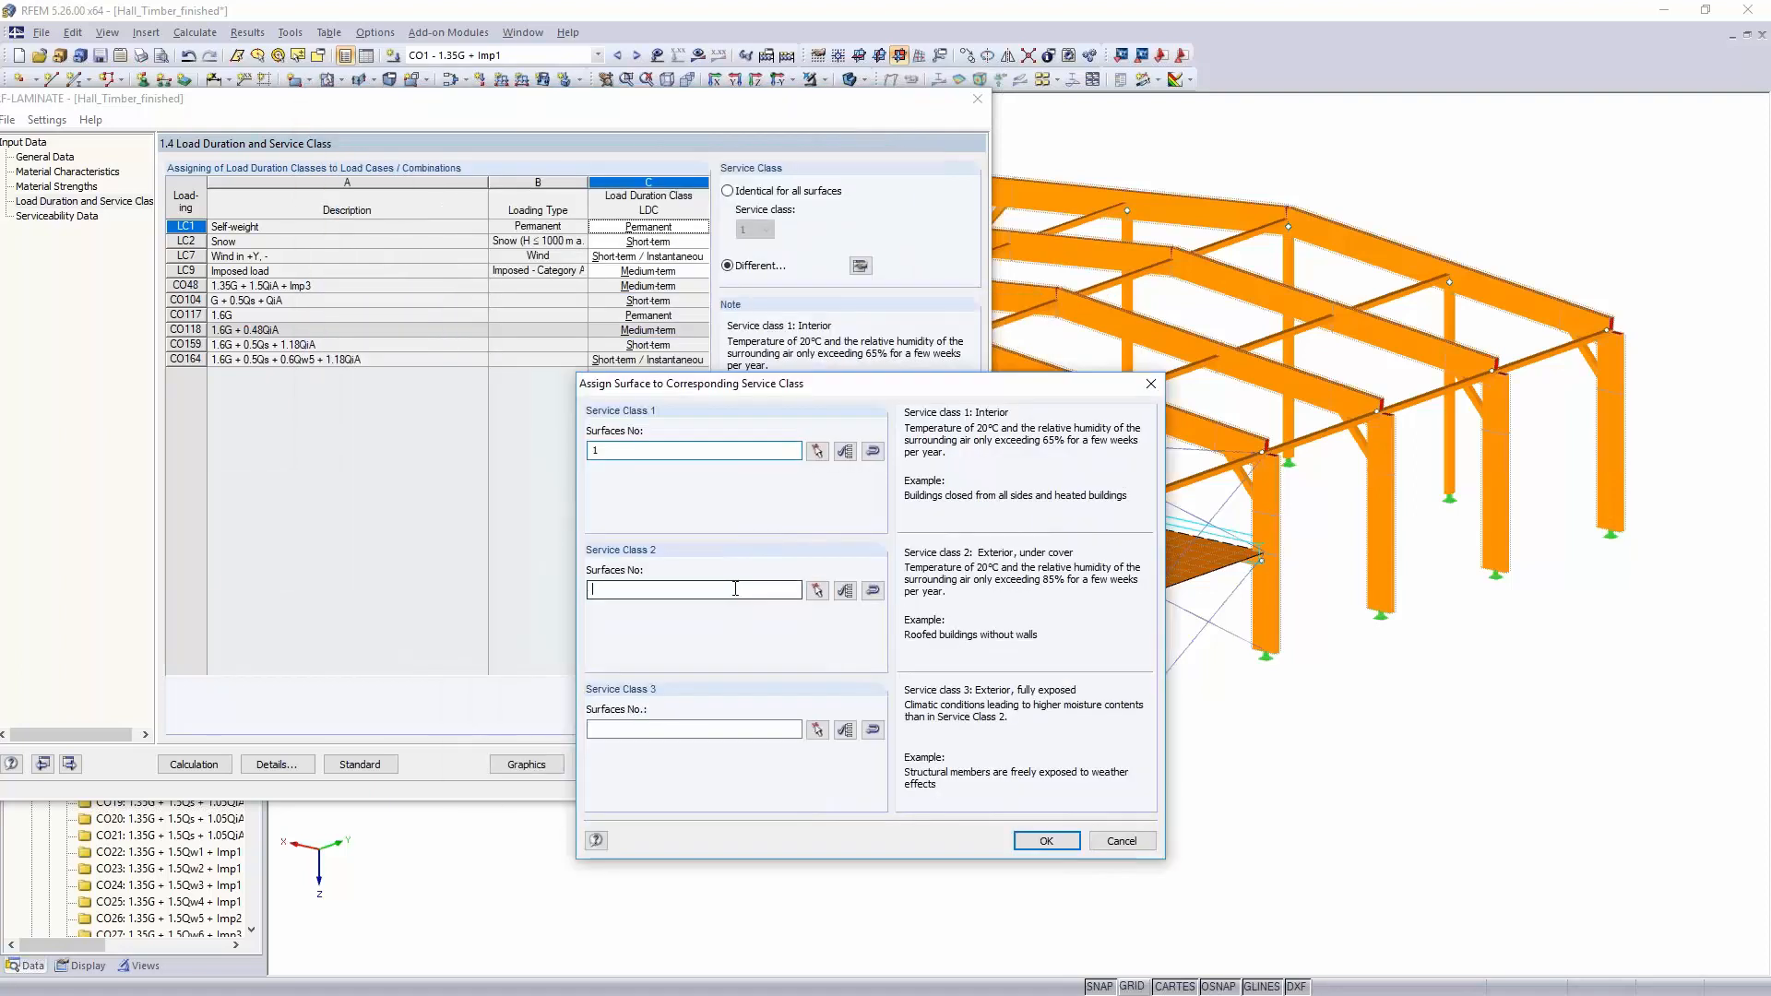
click(1131, 841)
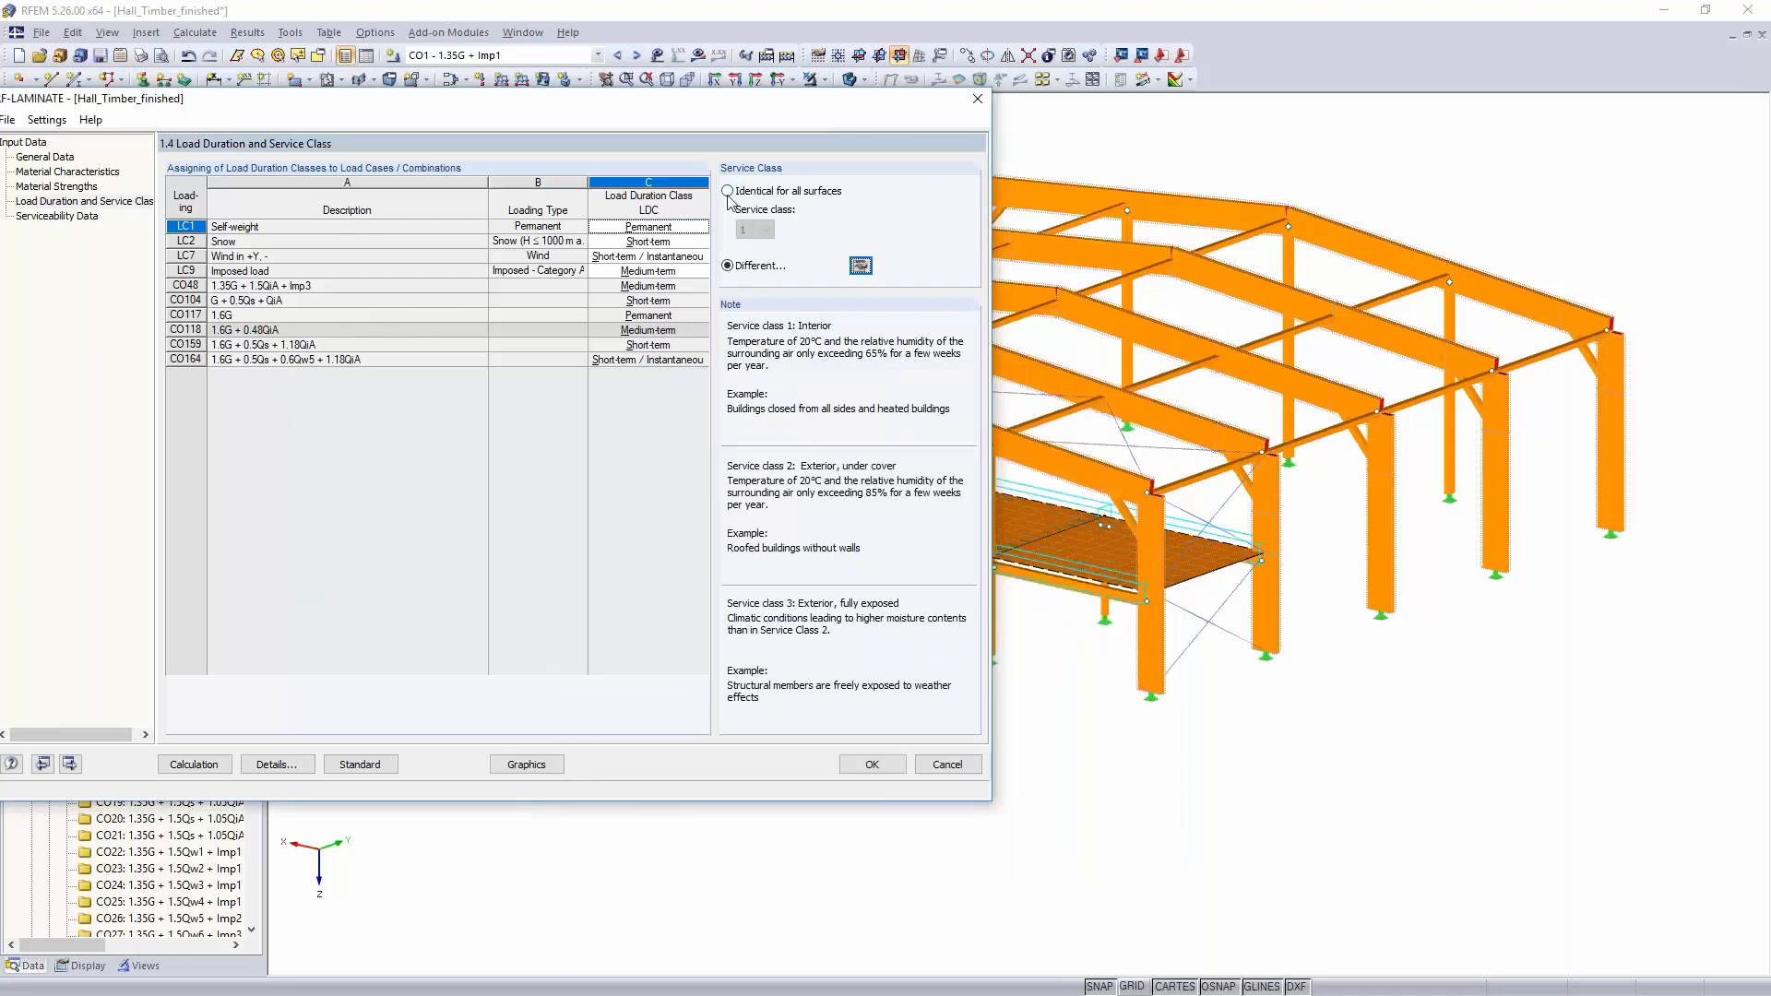
click(727, 191)
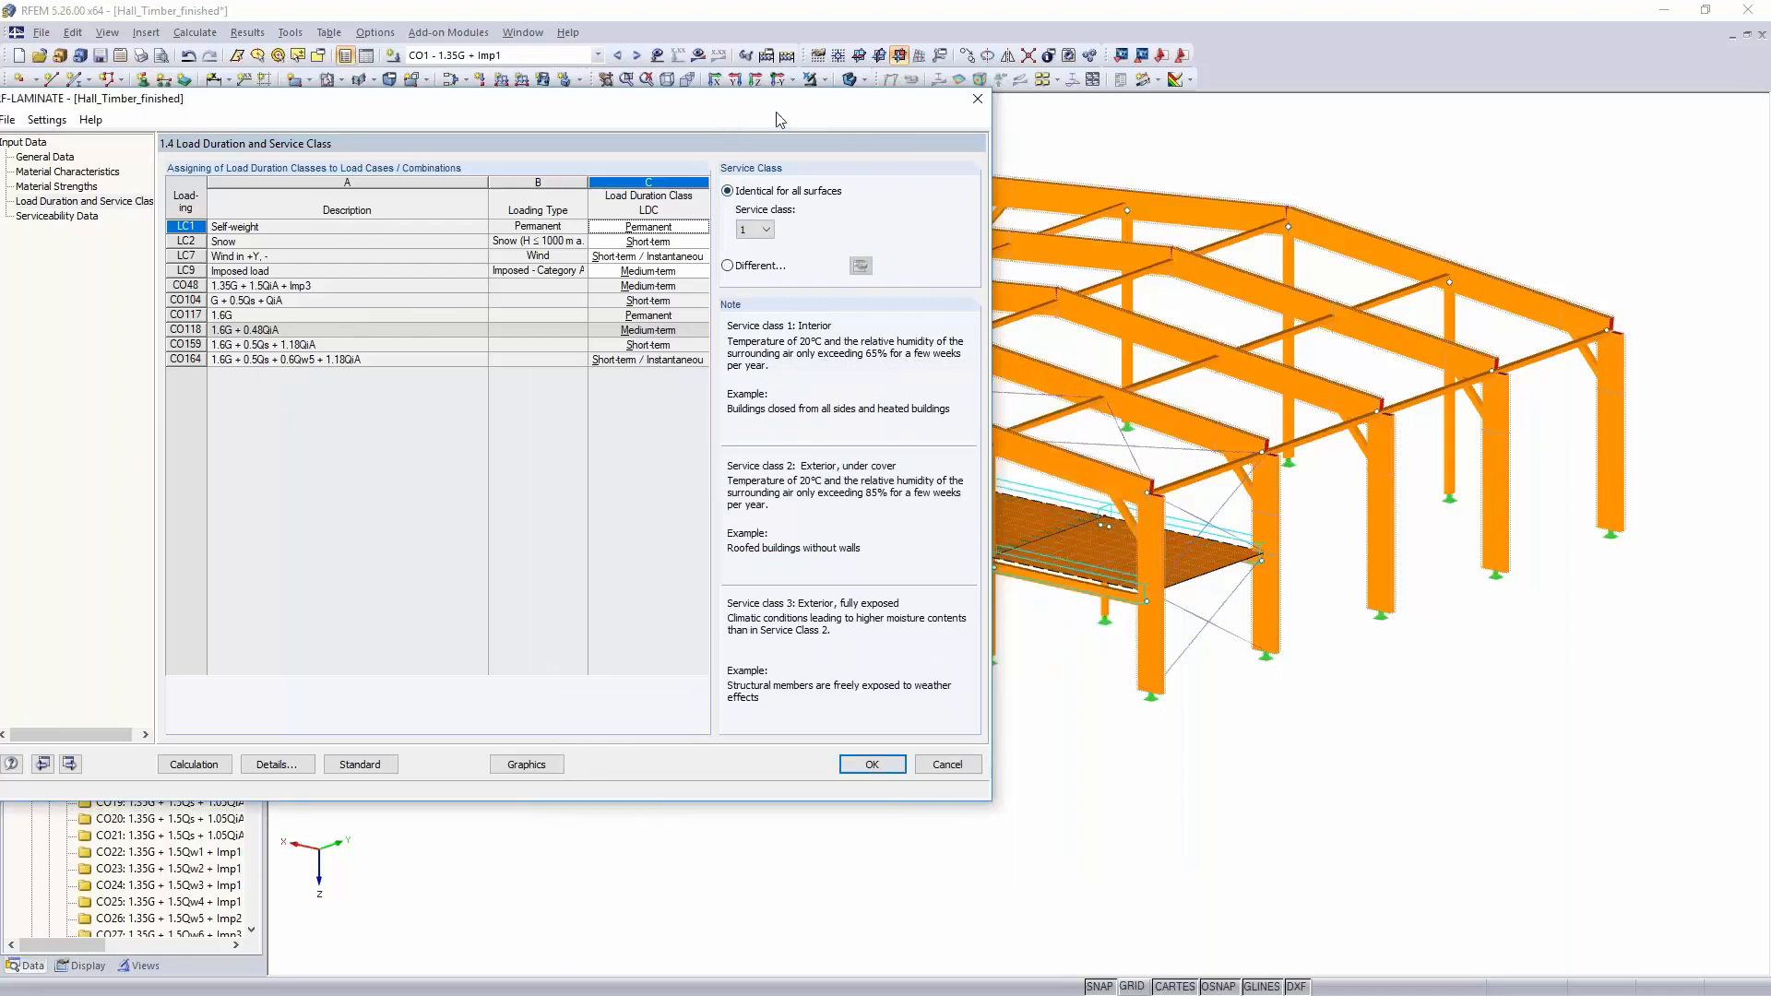
Step: In the serviceability data, assign a reference length to surface 1
drag(777, 119, 1104, 86)
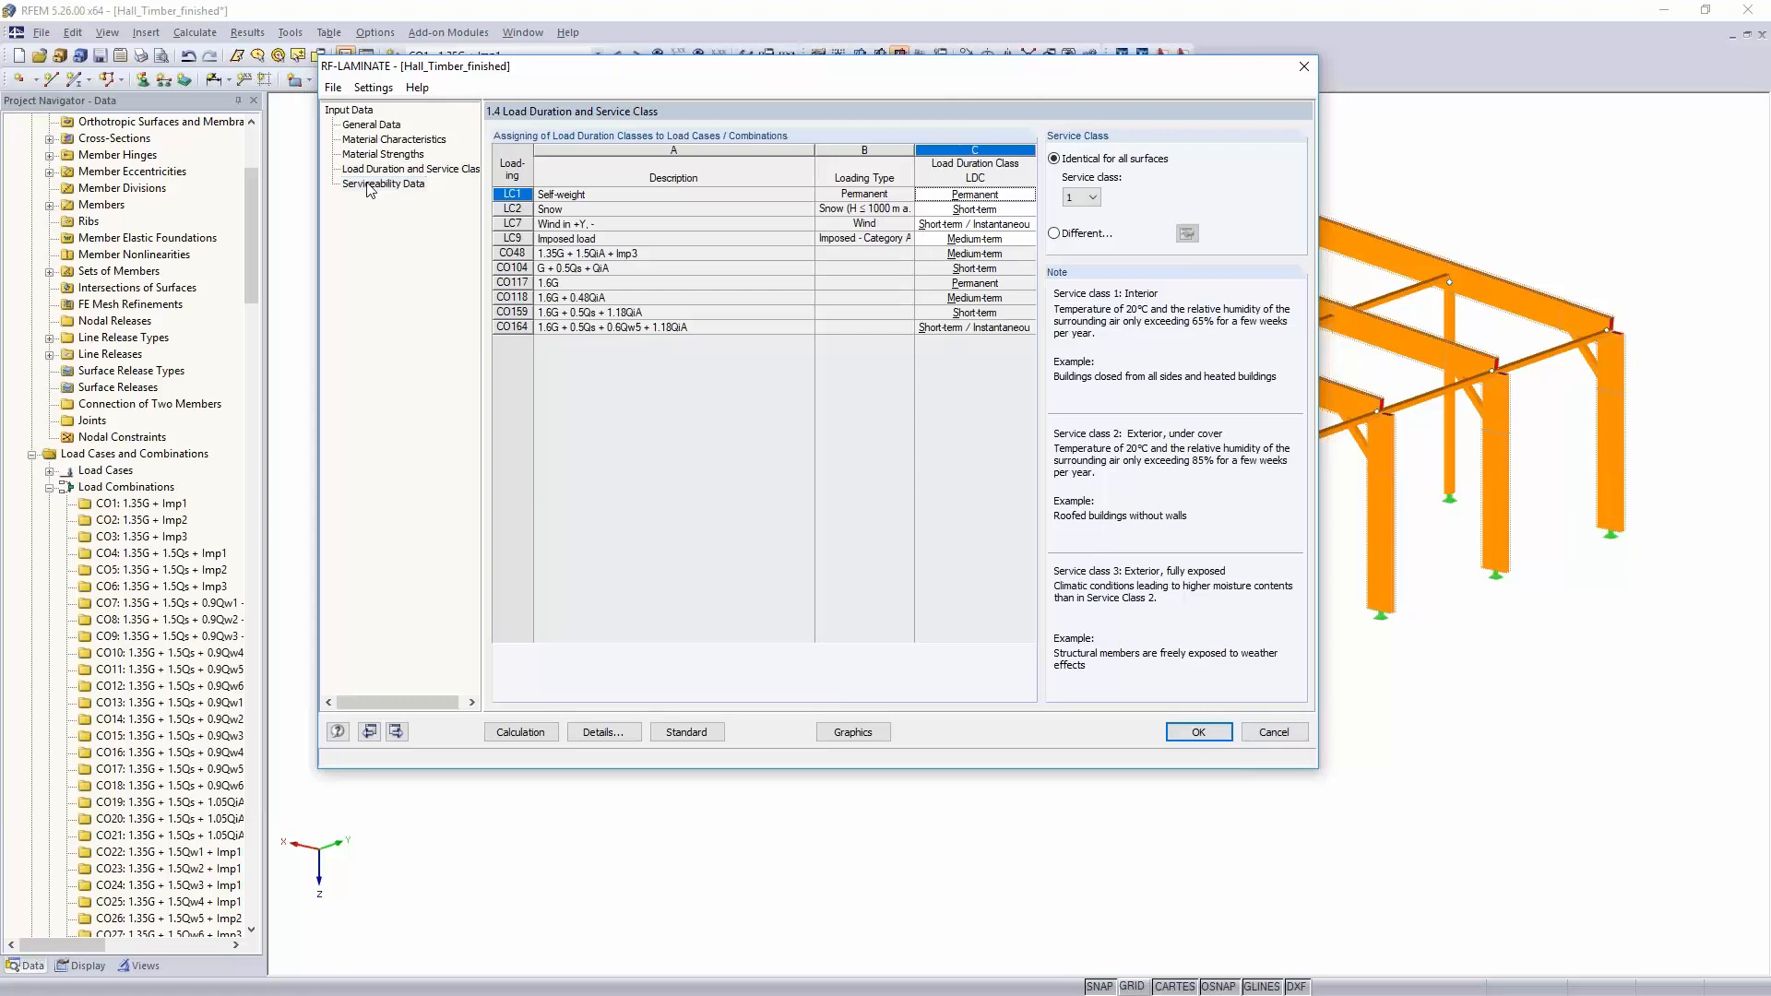
click(367, 185)
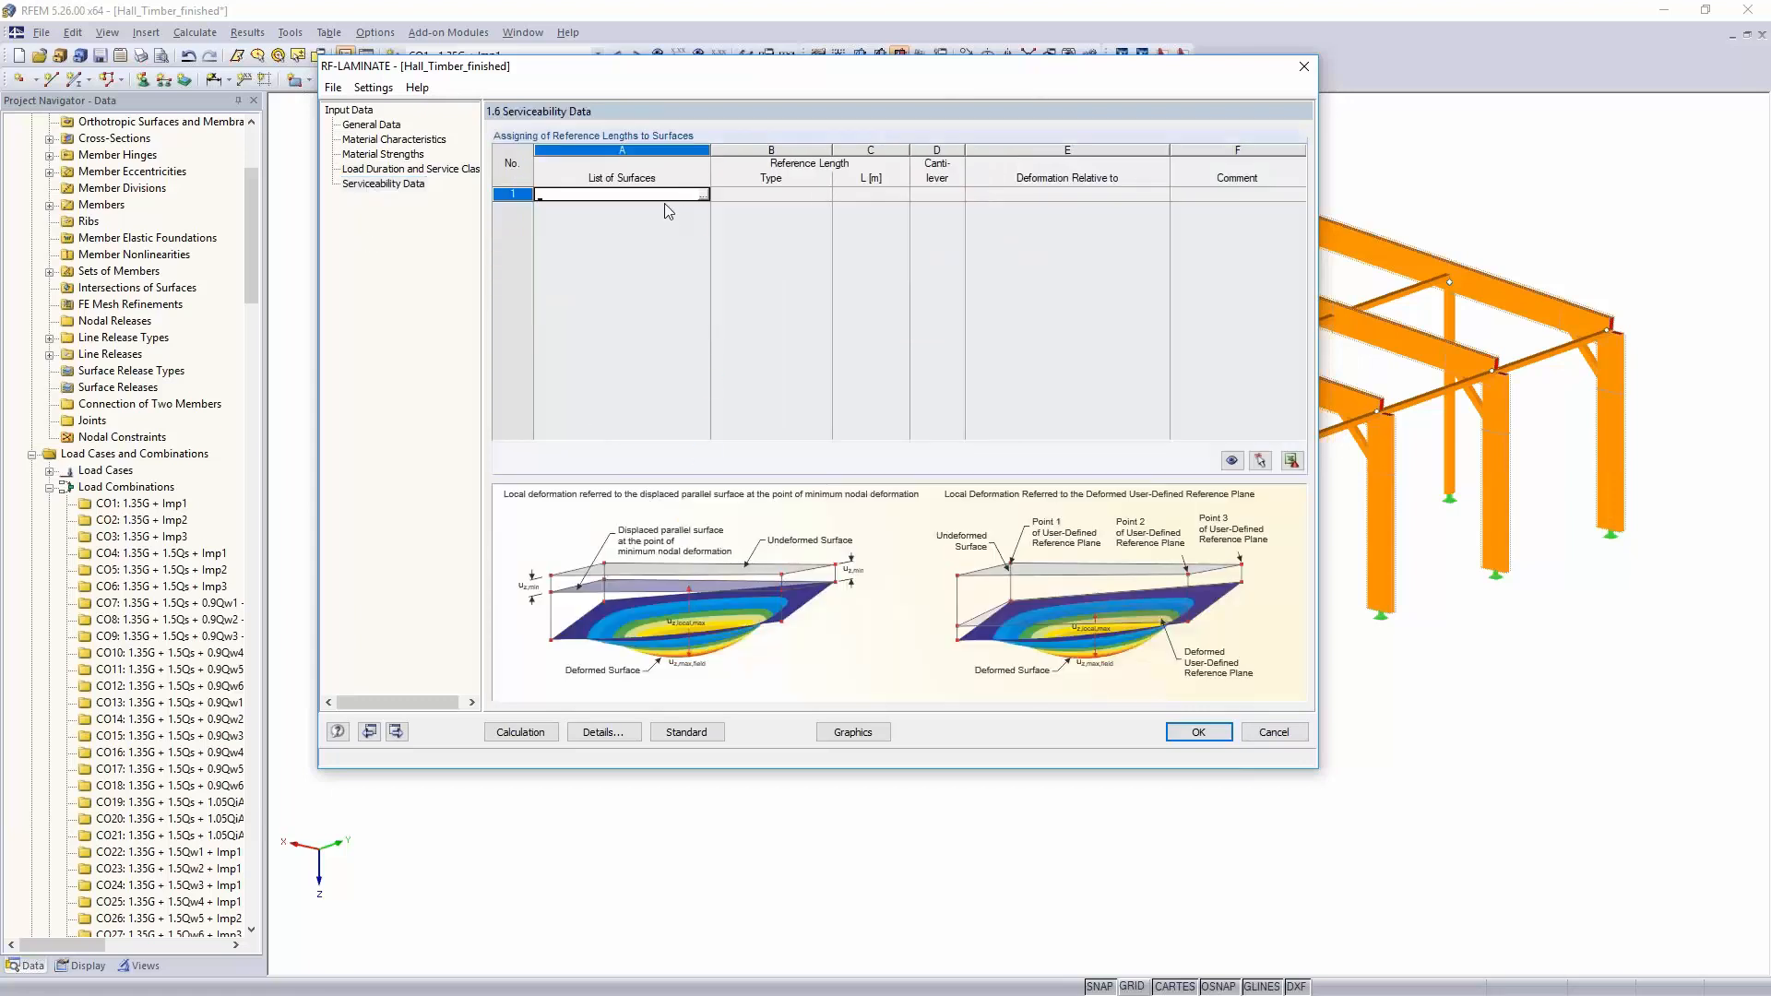
text(1)
key(Return)
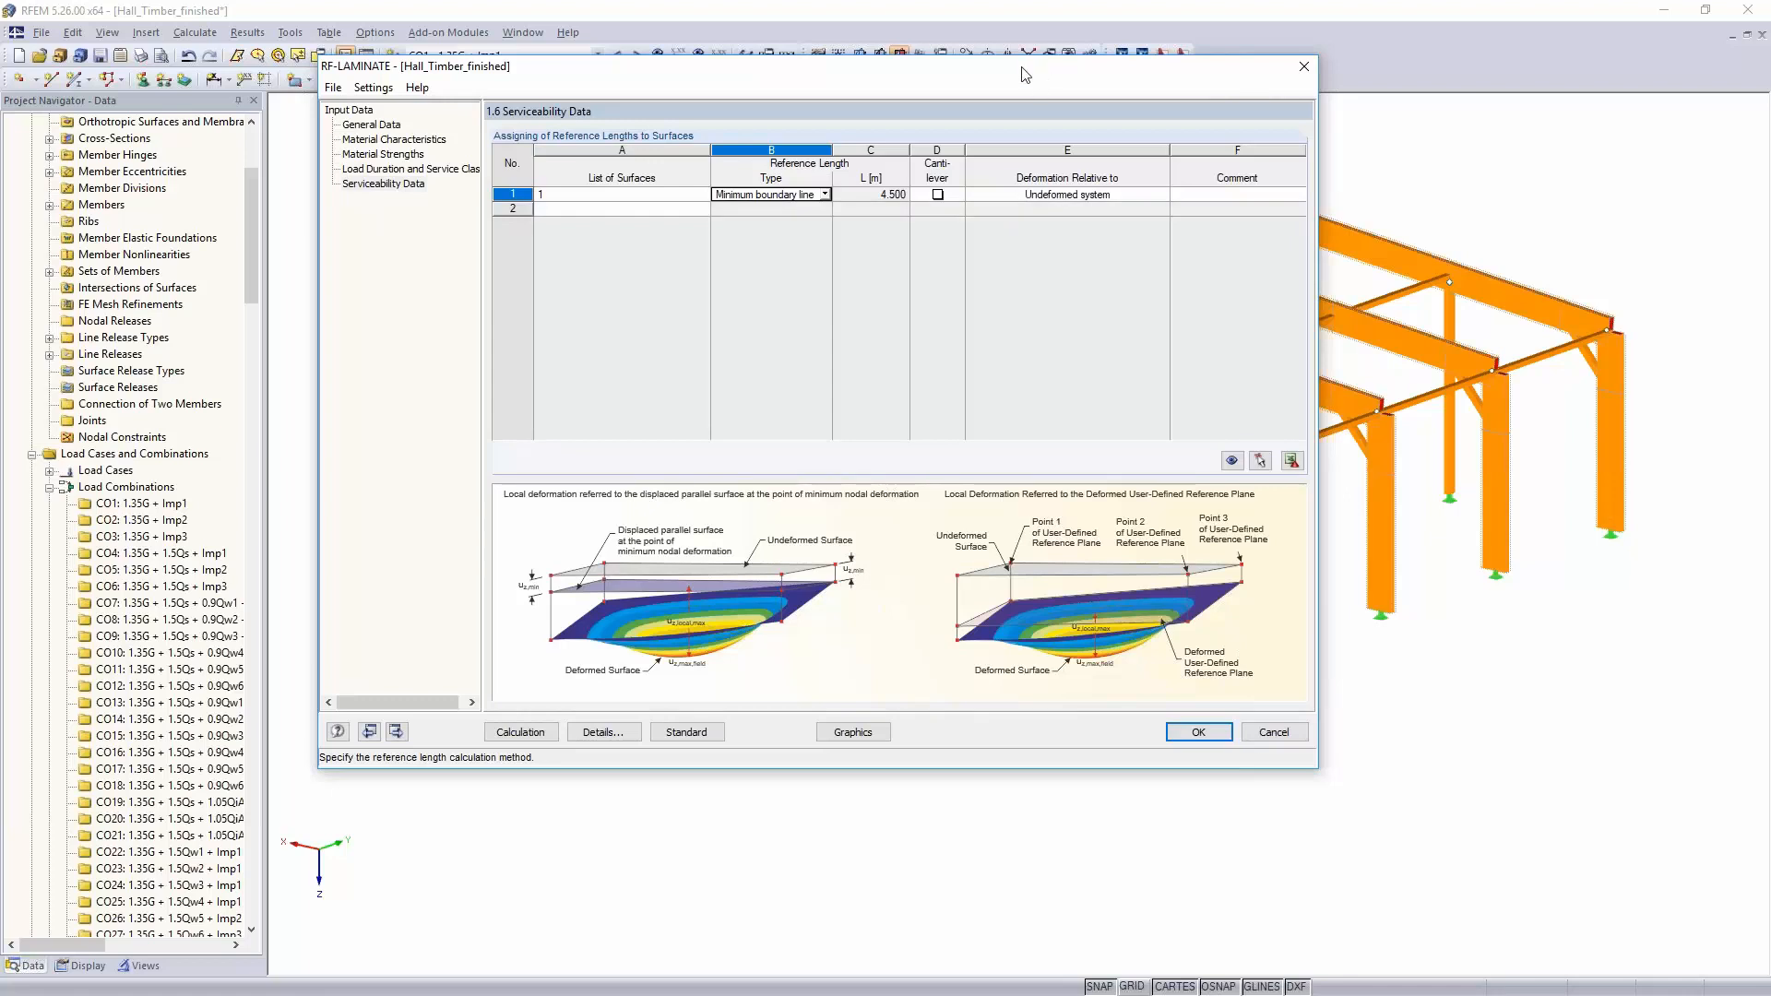
Step: Set the deformation of surface 1 relative to the displaced parallel surface
drag(1023, 74, 472, 99)
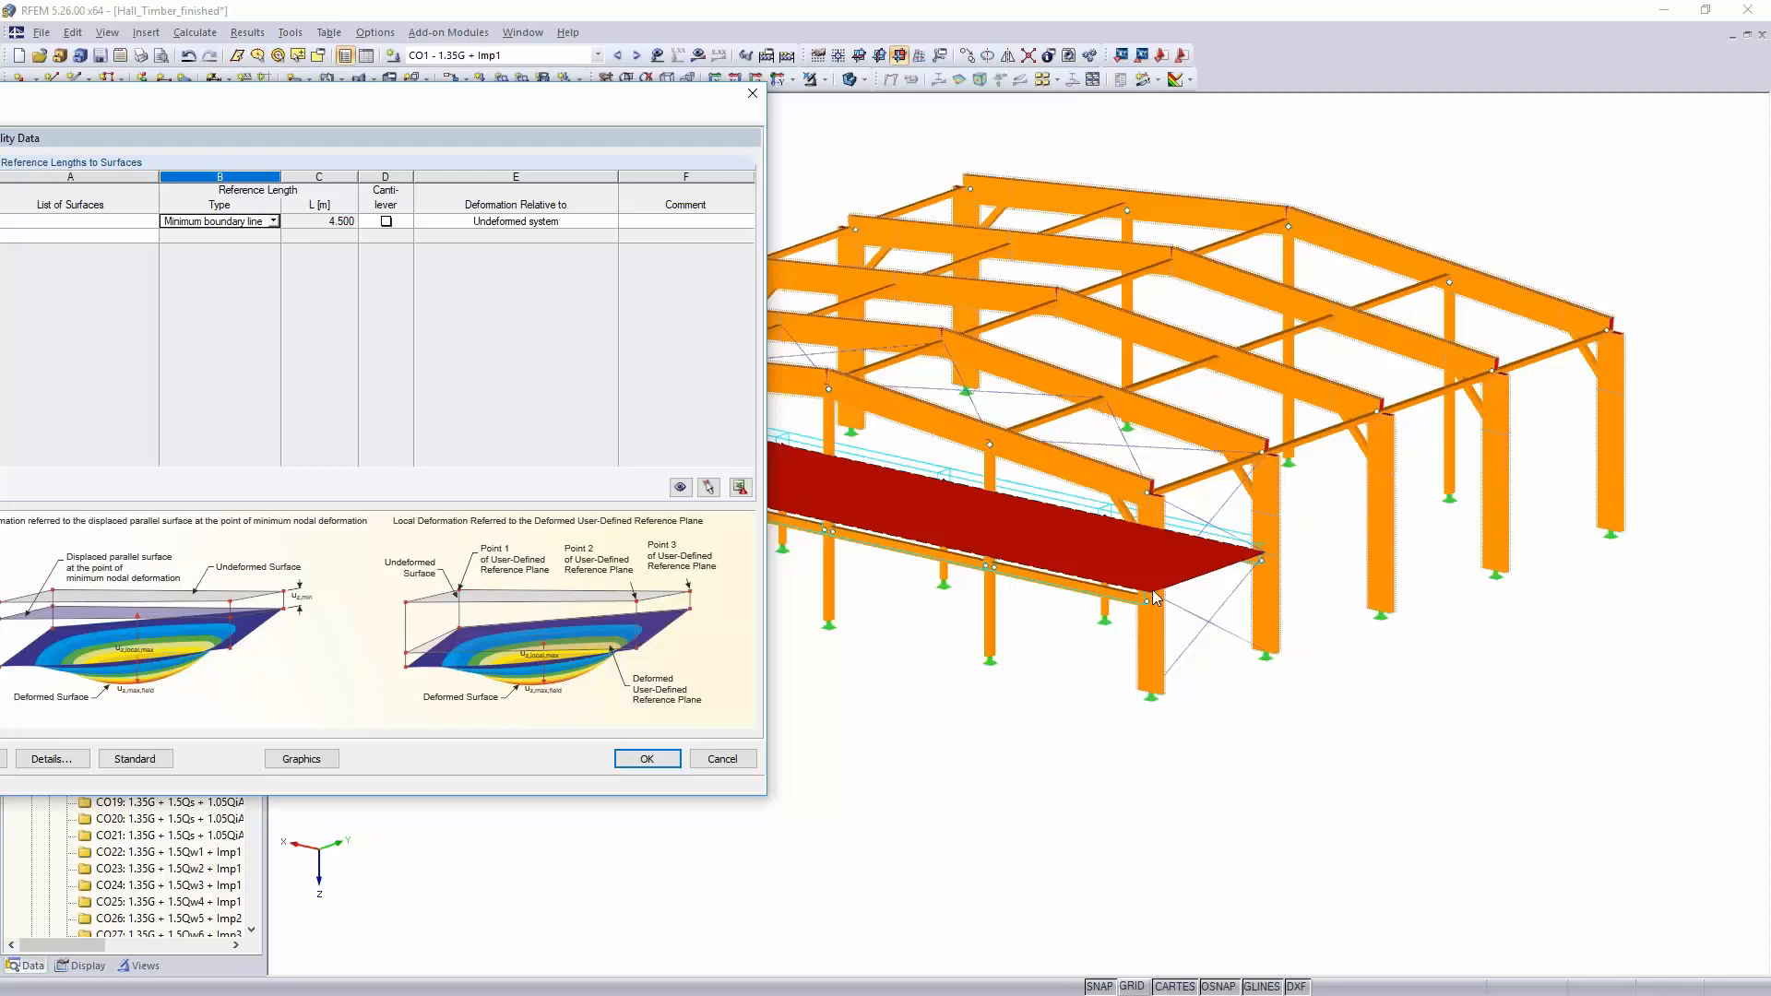
drag(600, 114, 1240, 159)
click(1203, 270)
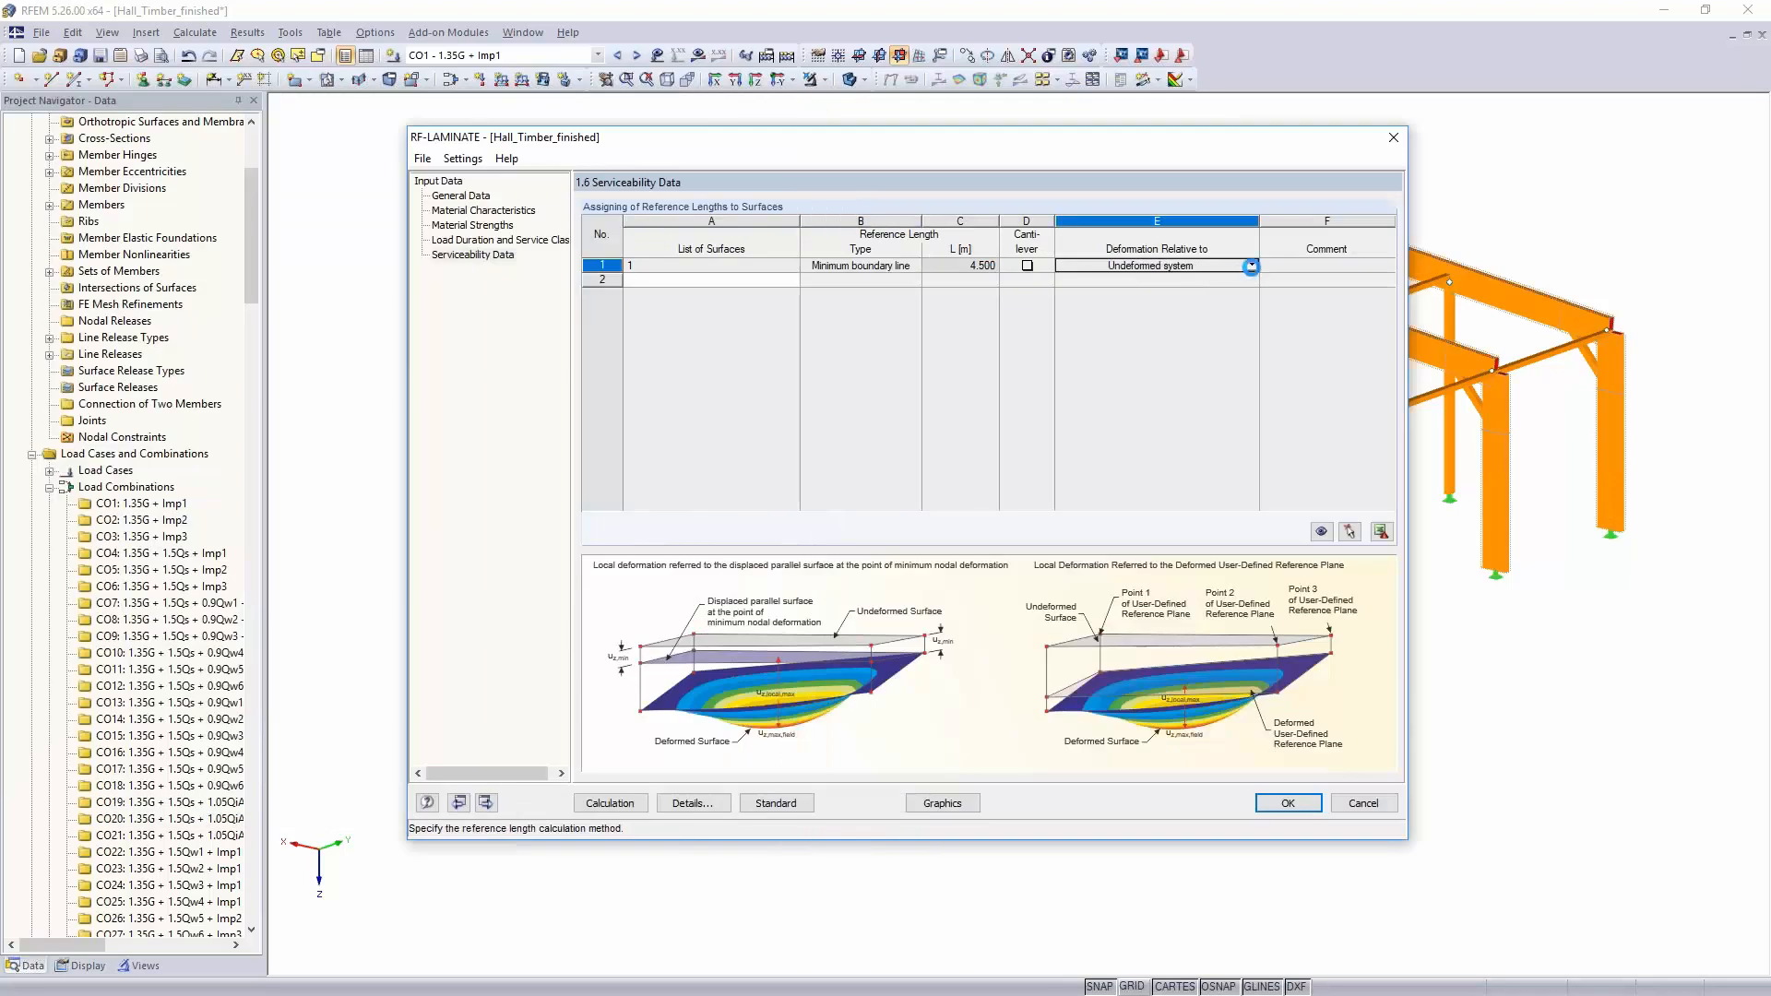
click(1251, 266)
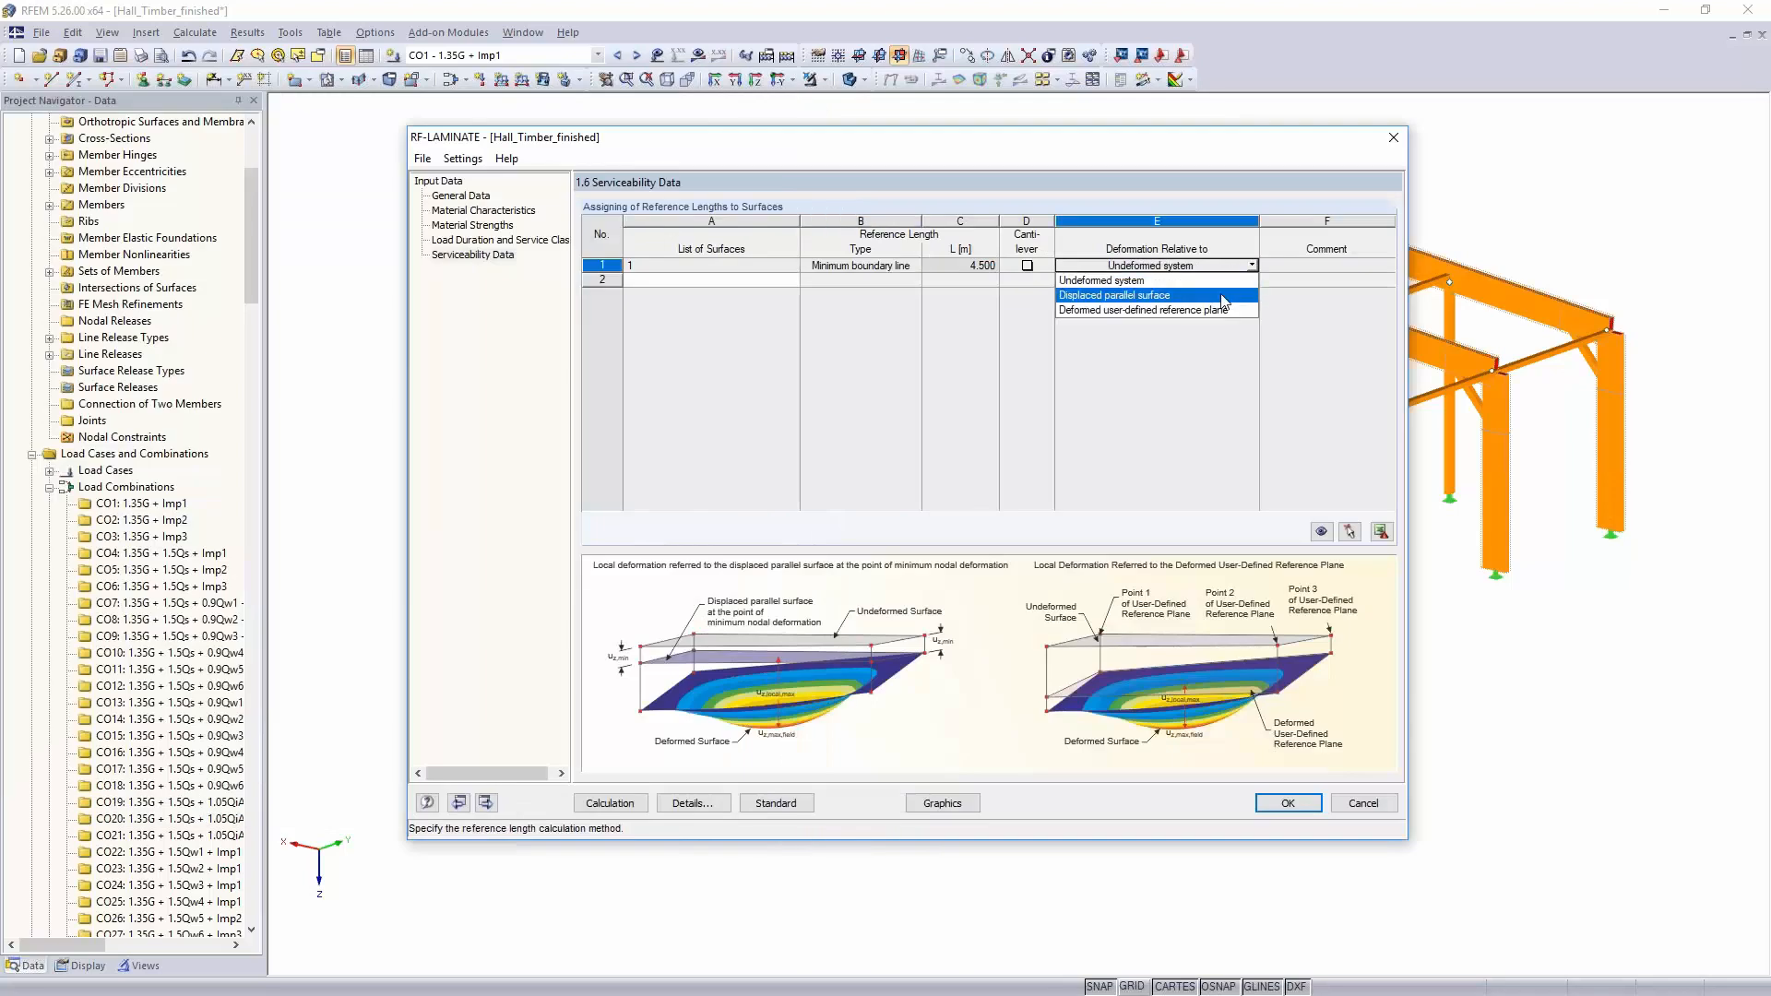
click(1223, 297)
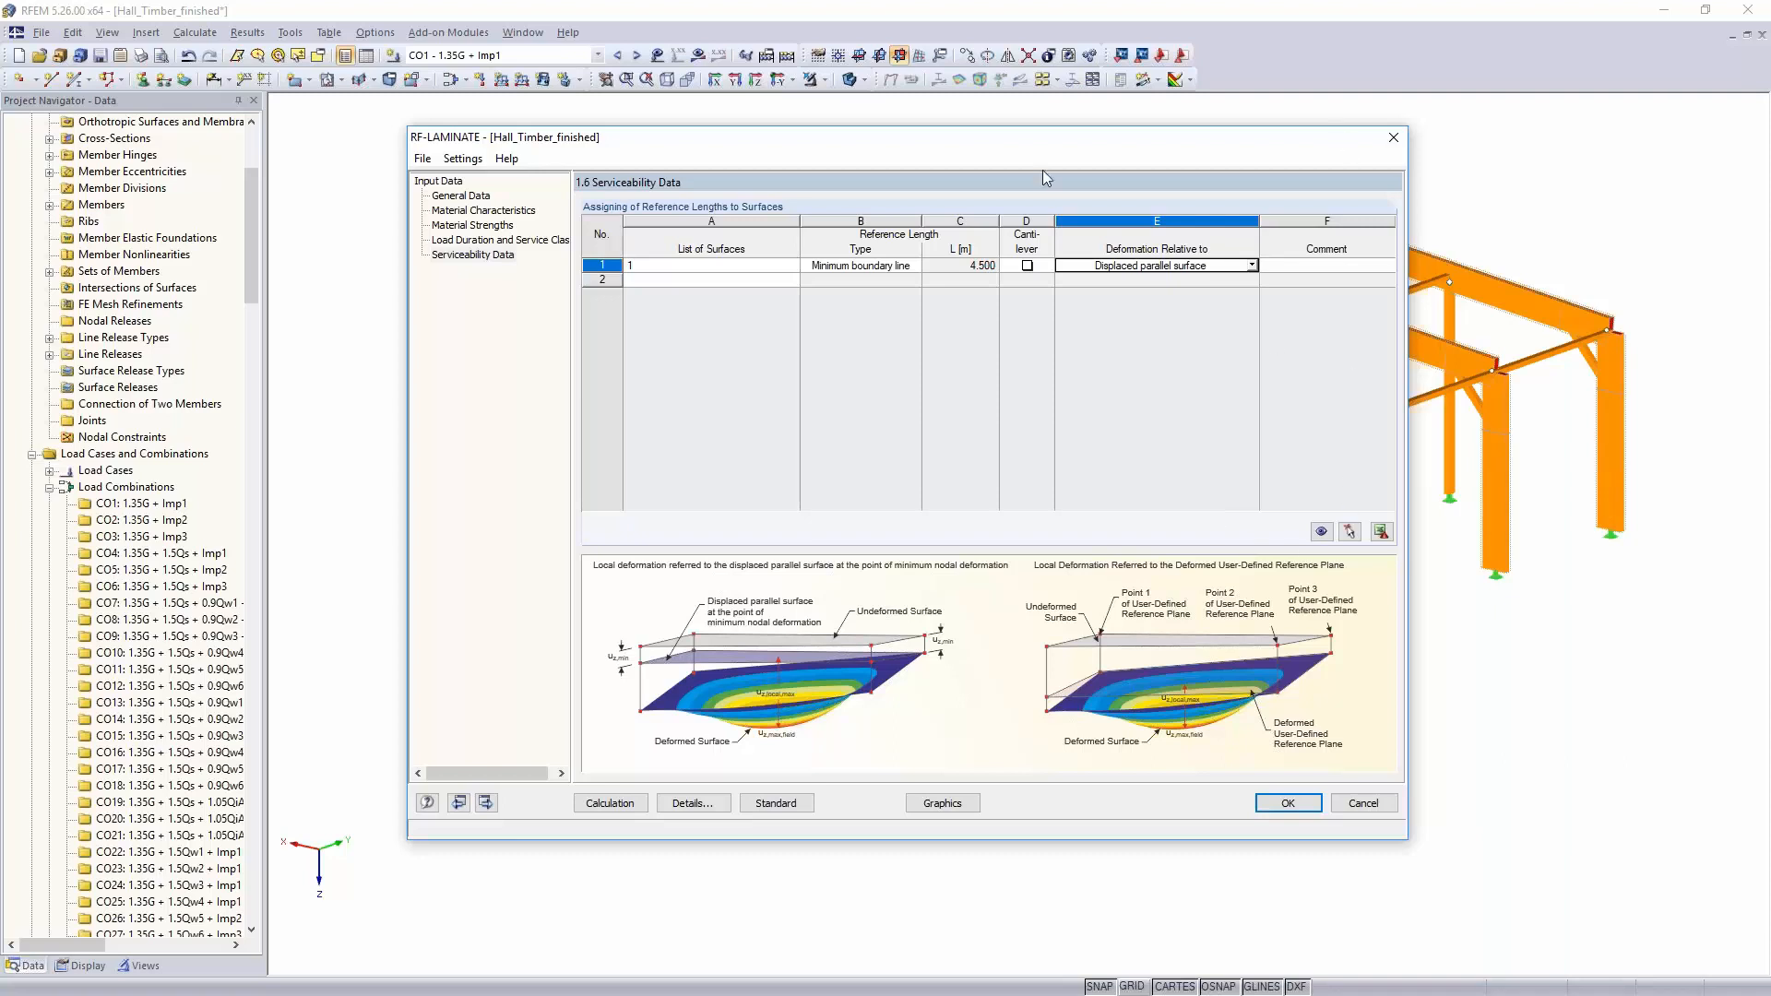
Step: Run the laminate design calculation and examine the CO48 maximum stress ratios by loading, including combined bending and tension/compression and the bending stress limit
drag(1042, 139, 568, 179)
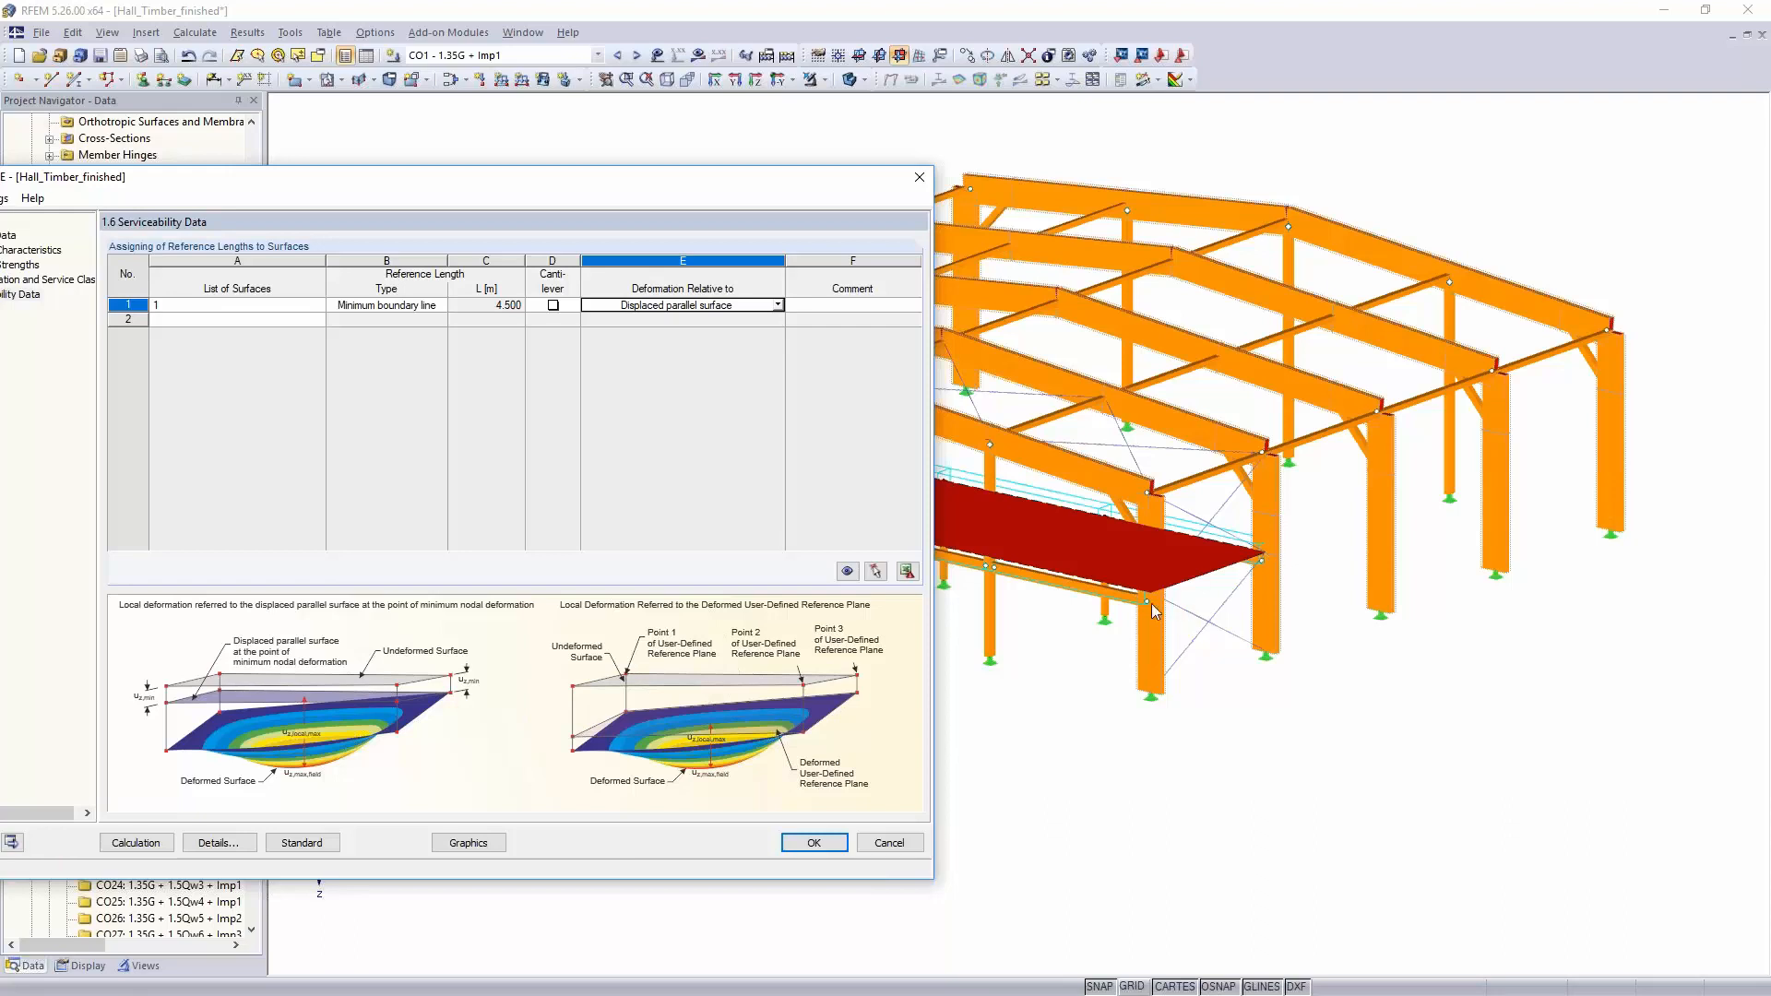
drag(737, 186, 1244, 50)
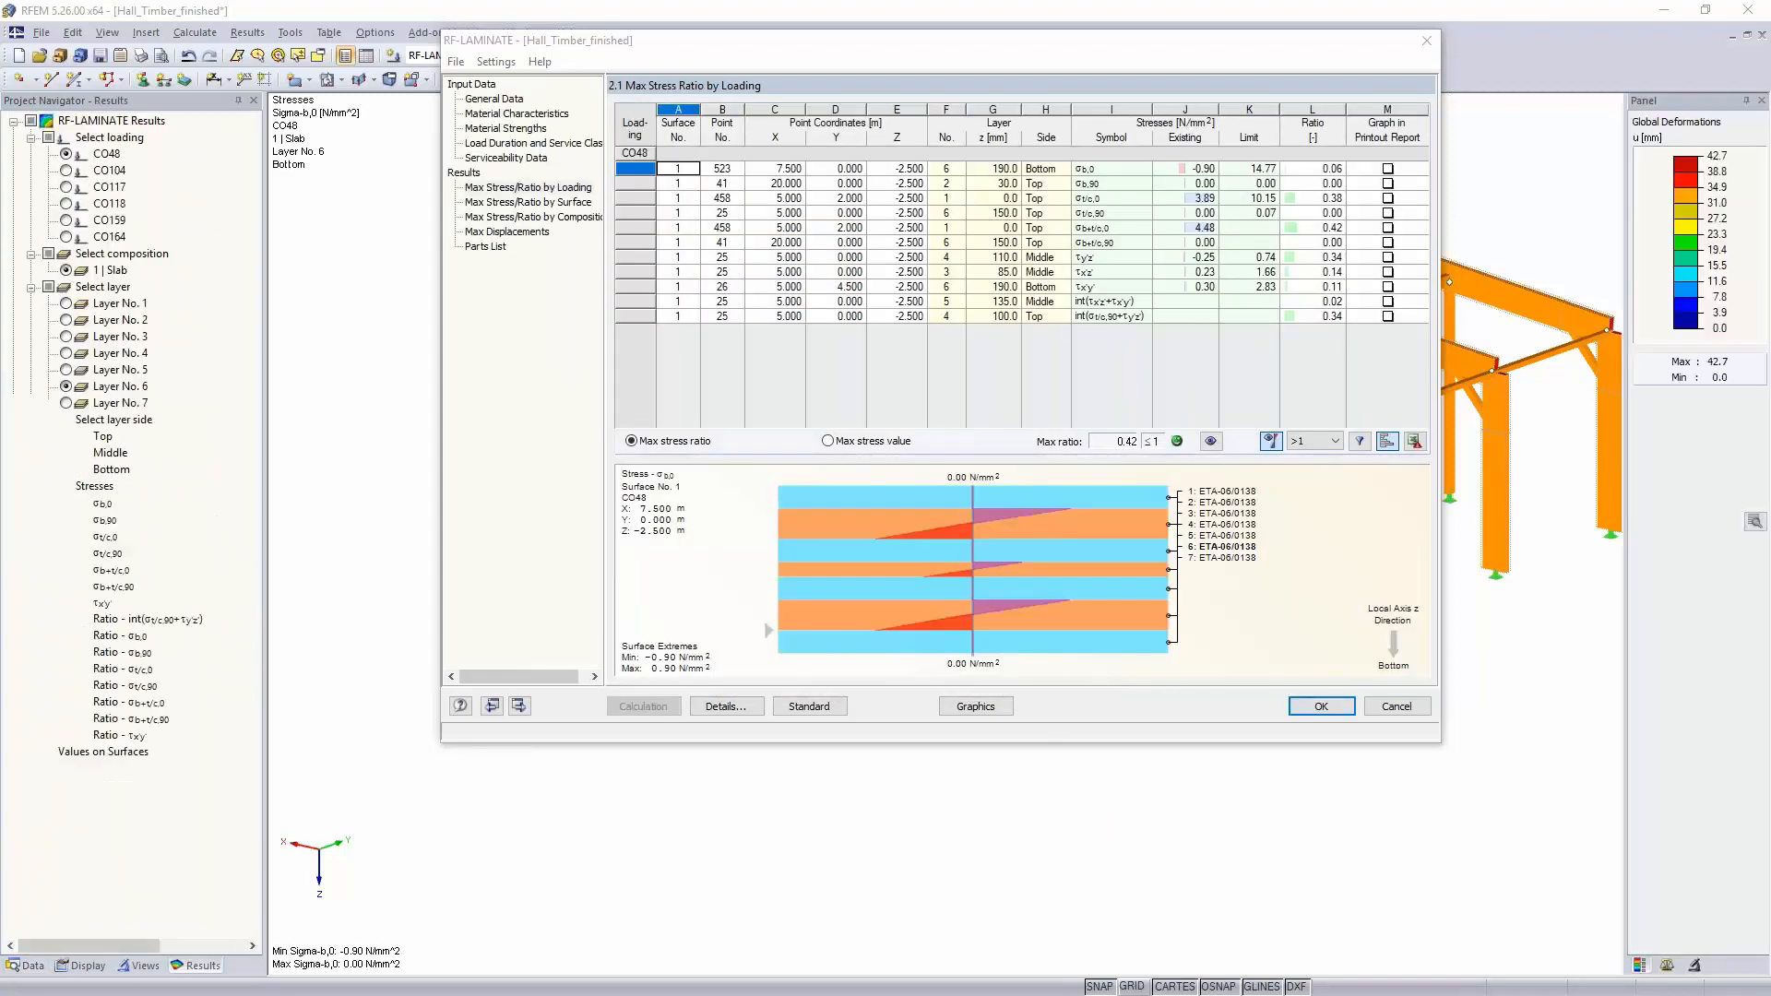
drag(1112, 49, 630, 49)
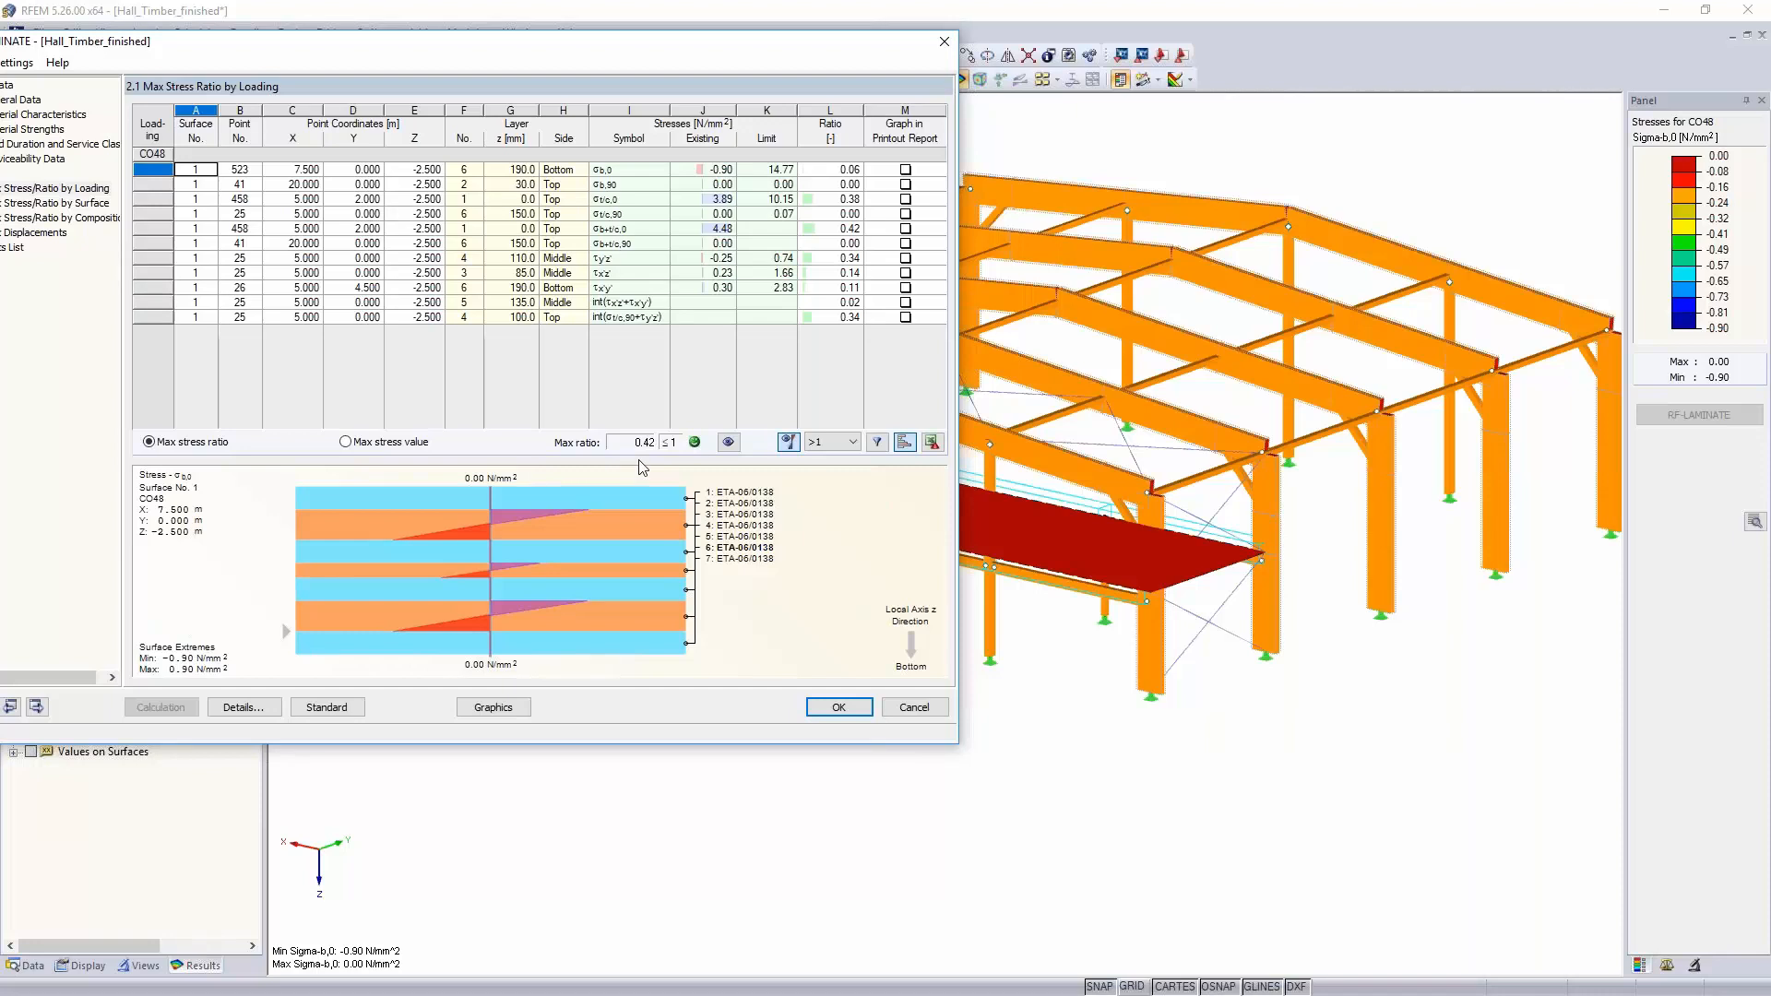
click(804, 228)
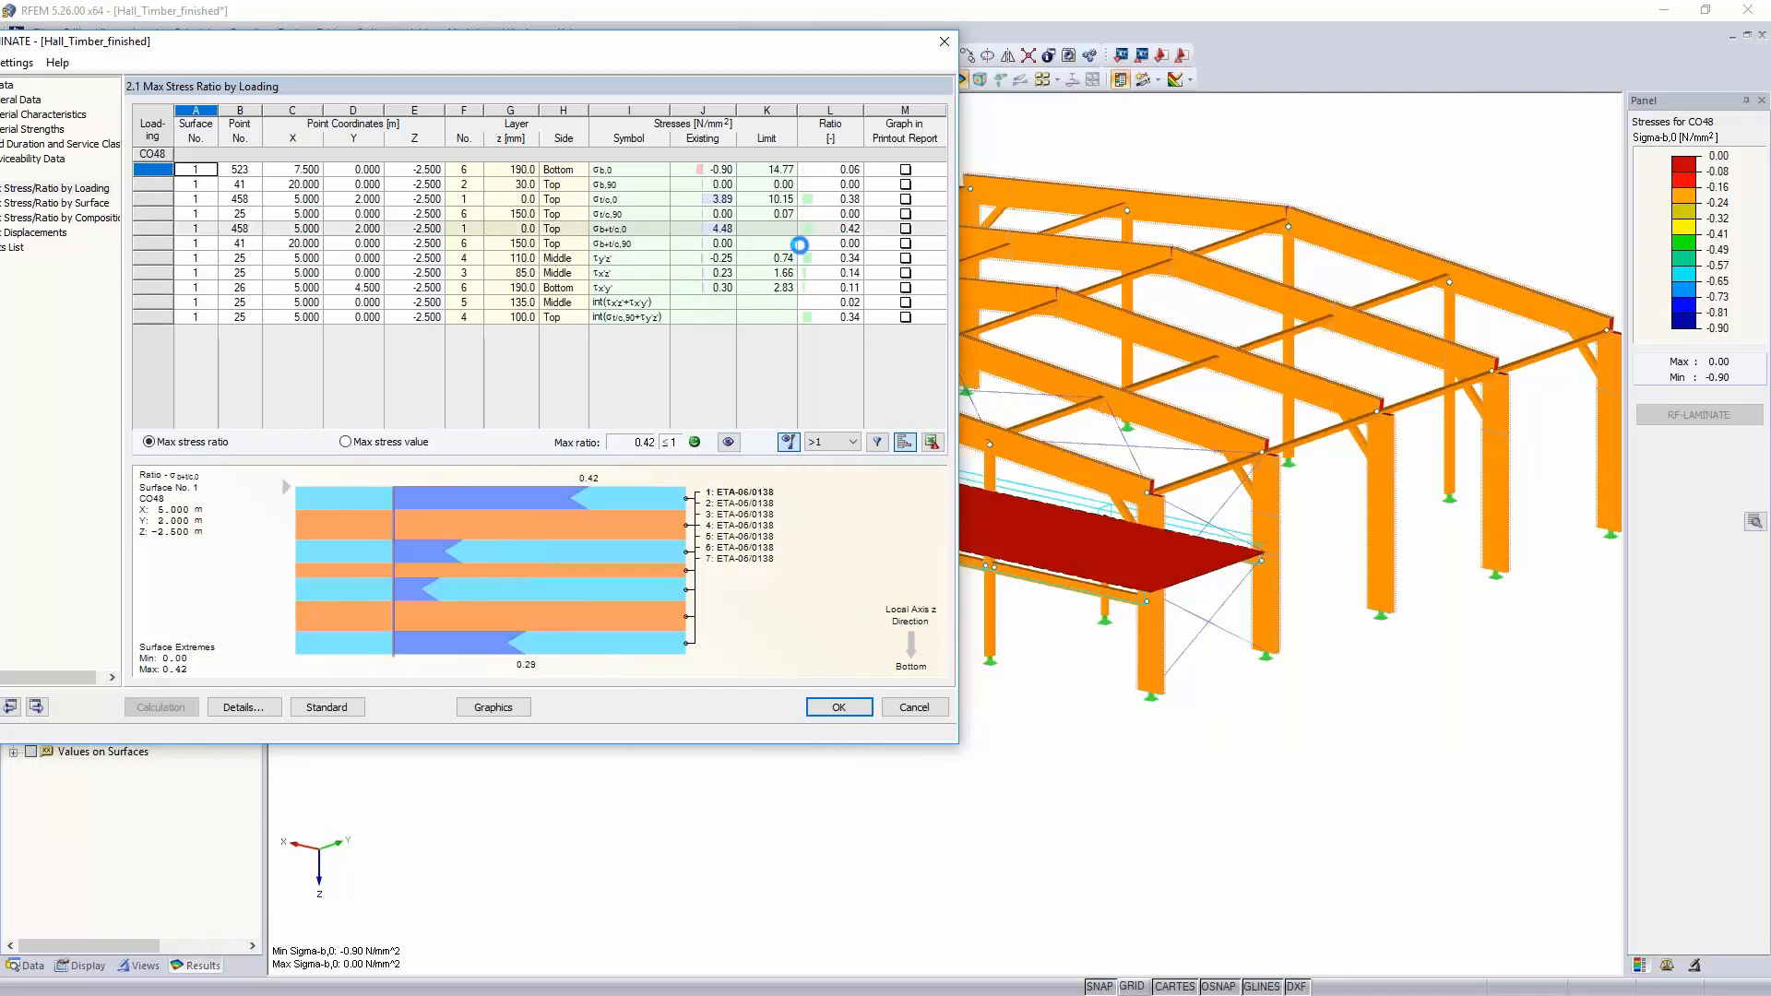
click(803, 229)
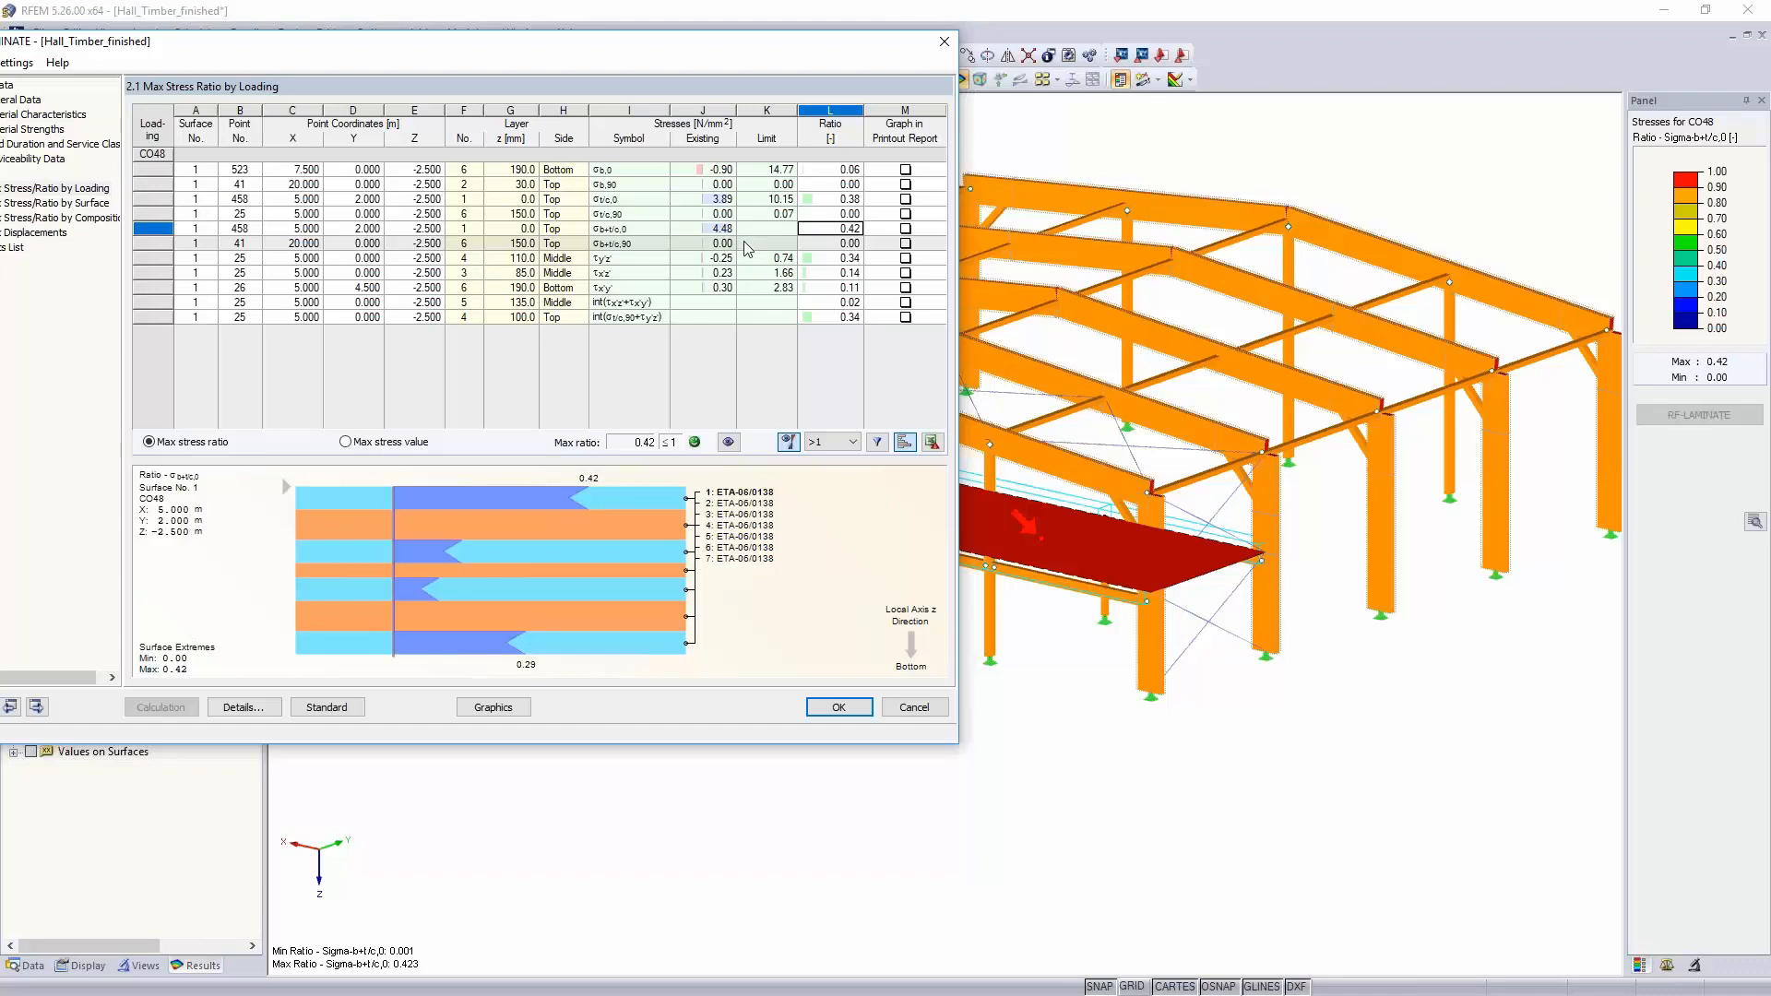
click(754, 171)
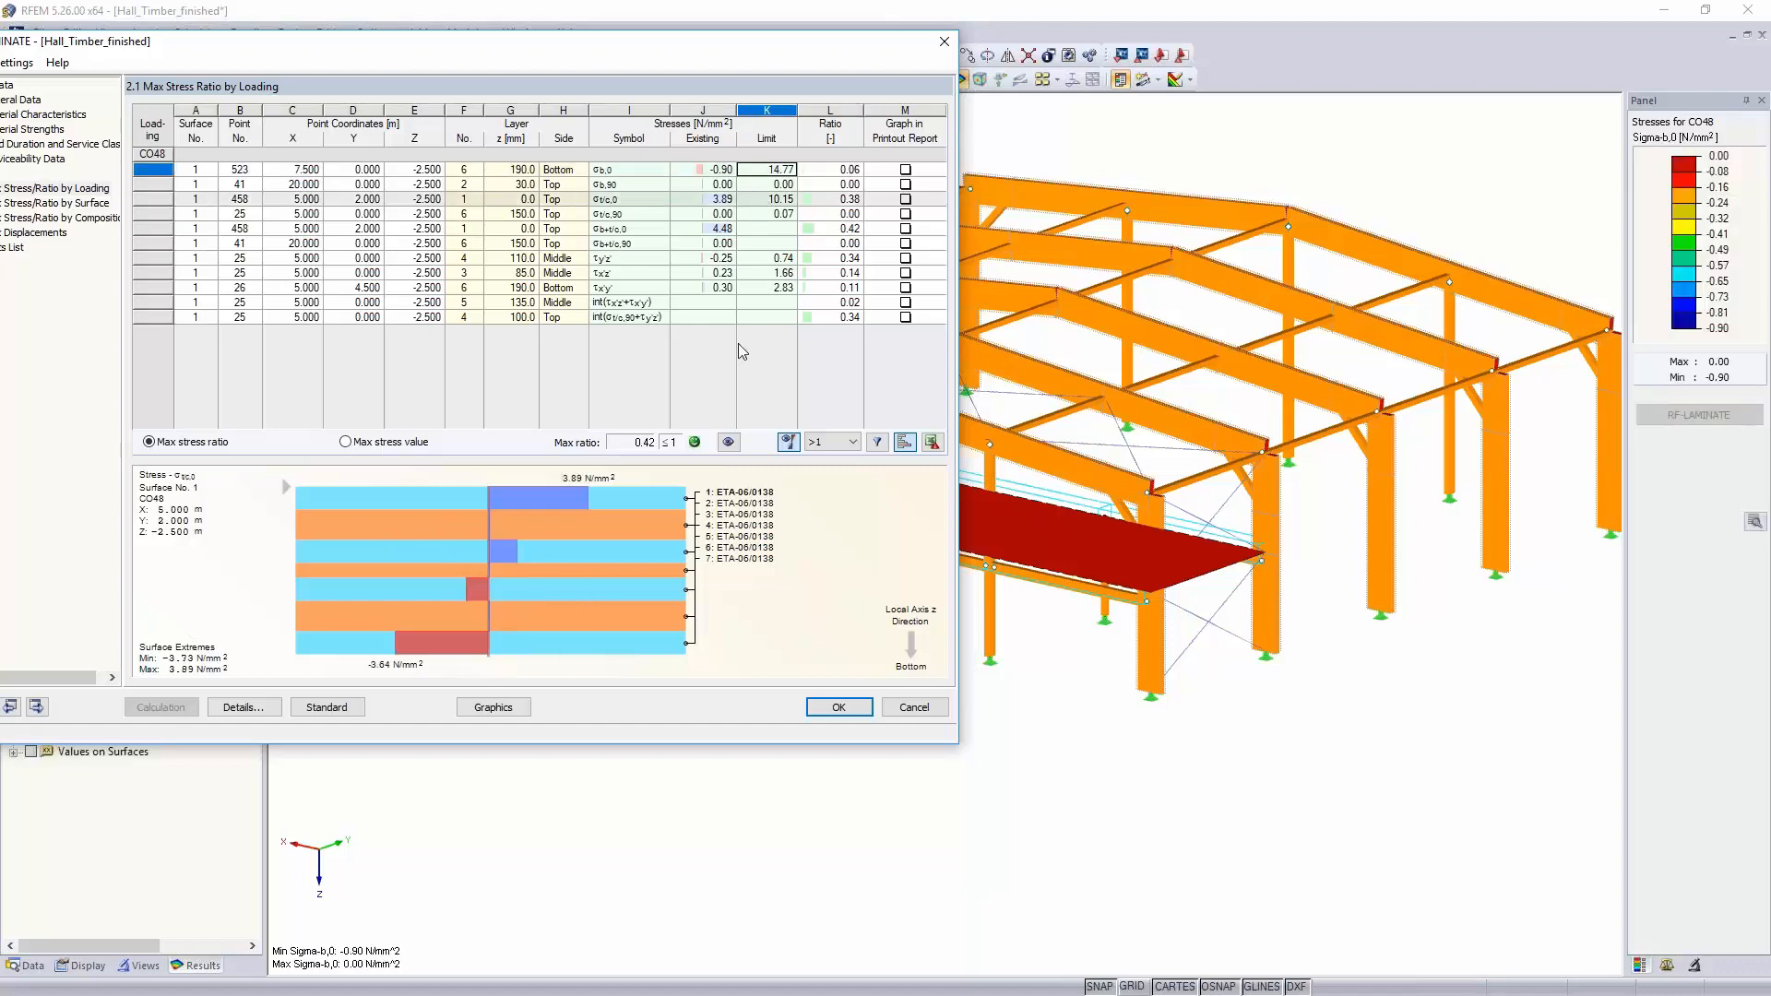
Step: Show the slab's layer 1 stress results on the model and switch the displayed stress to the shear stress τx'y'
click(494, 707)
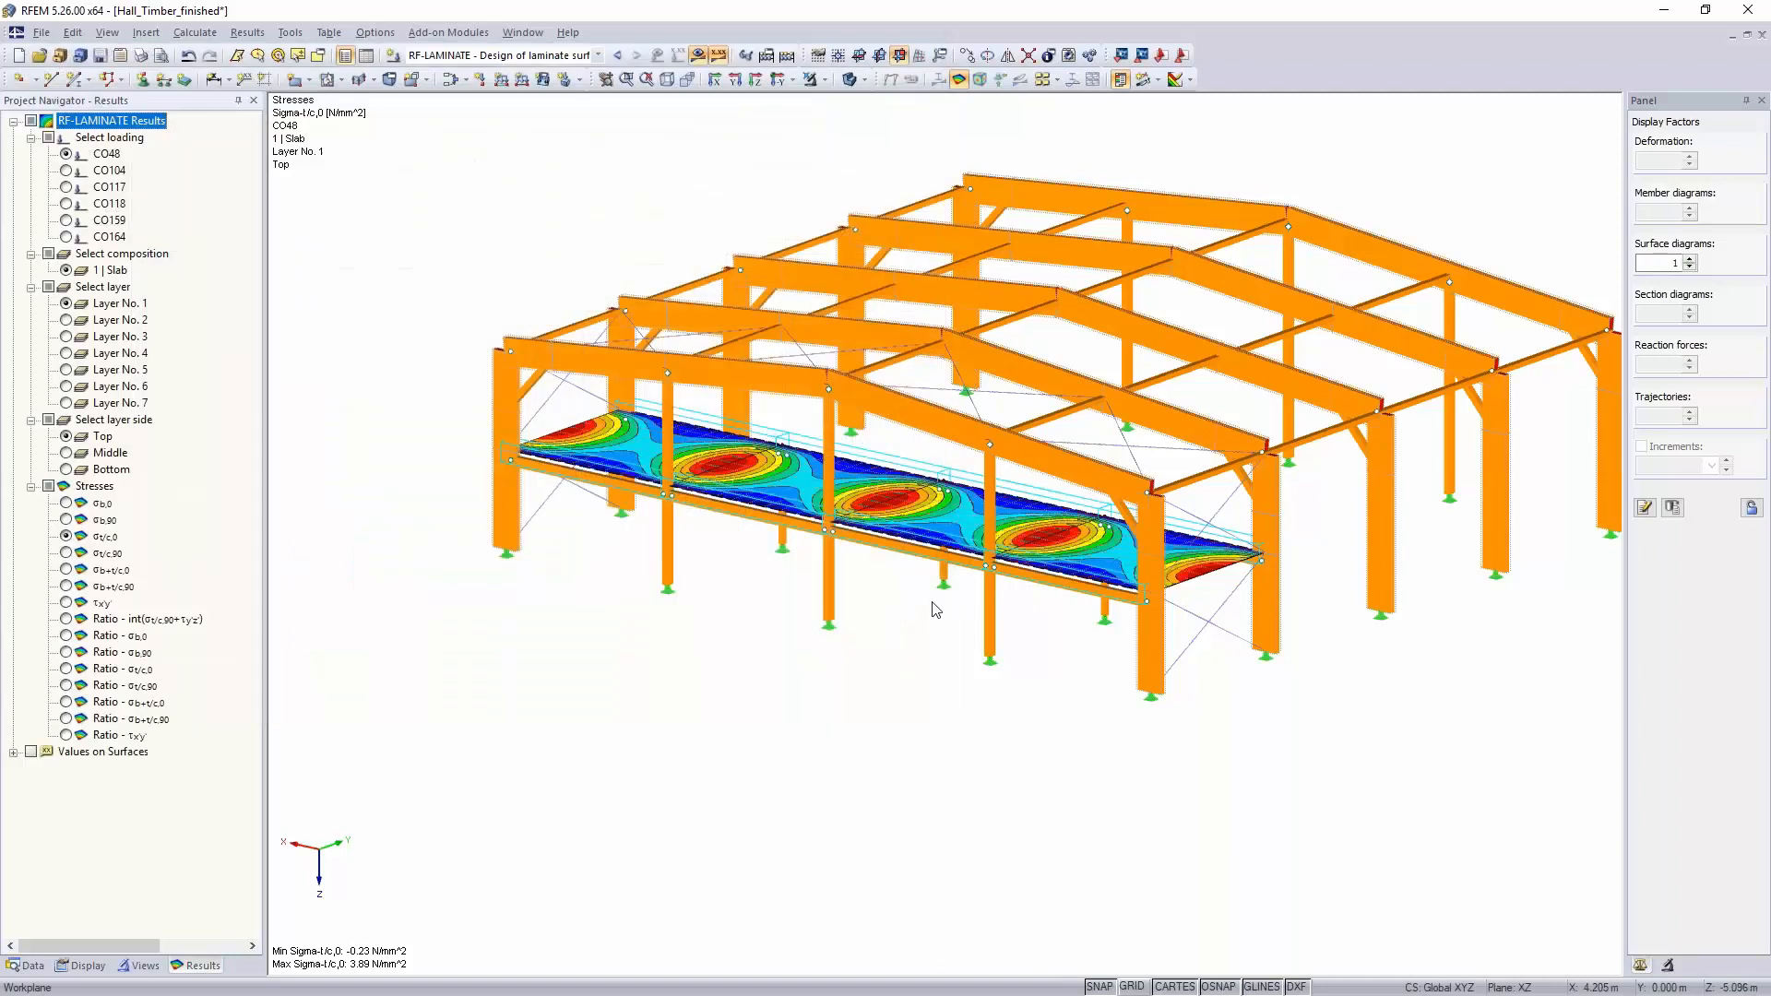
middle_drag(1021, 766, 1033, 670)
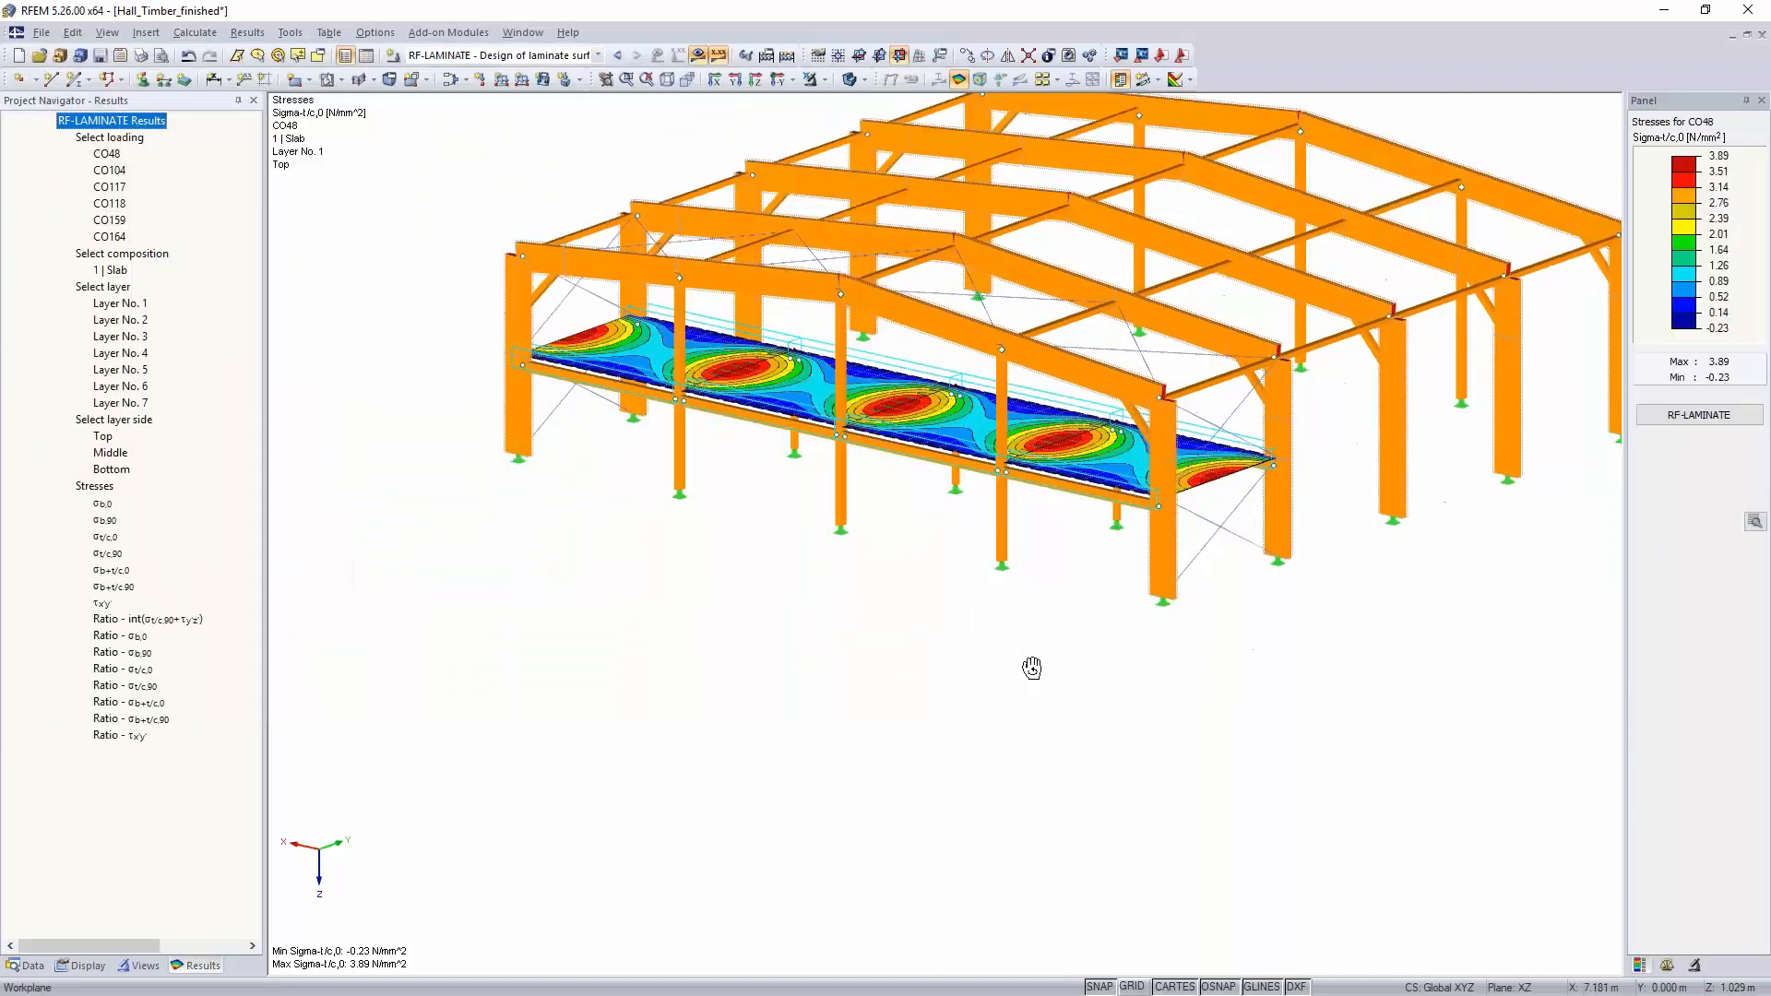
scroll(1189, 553, up, 2)
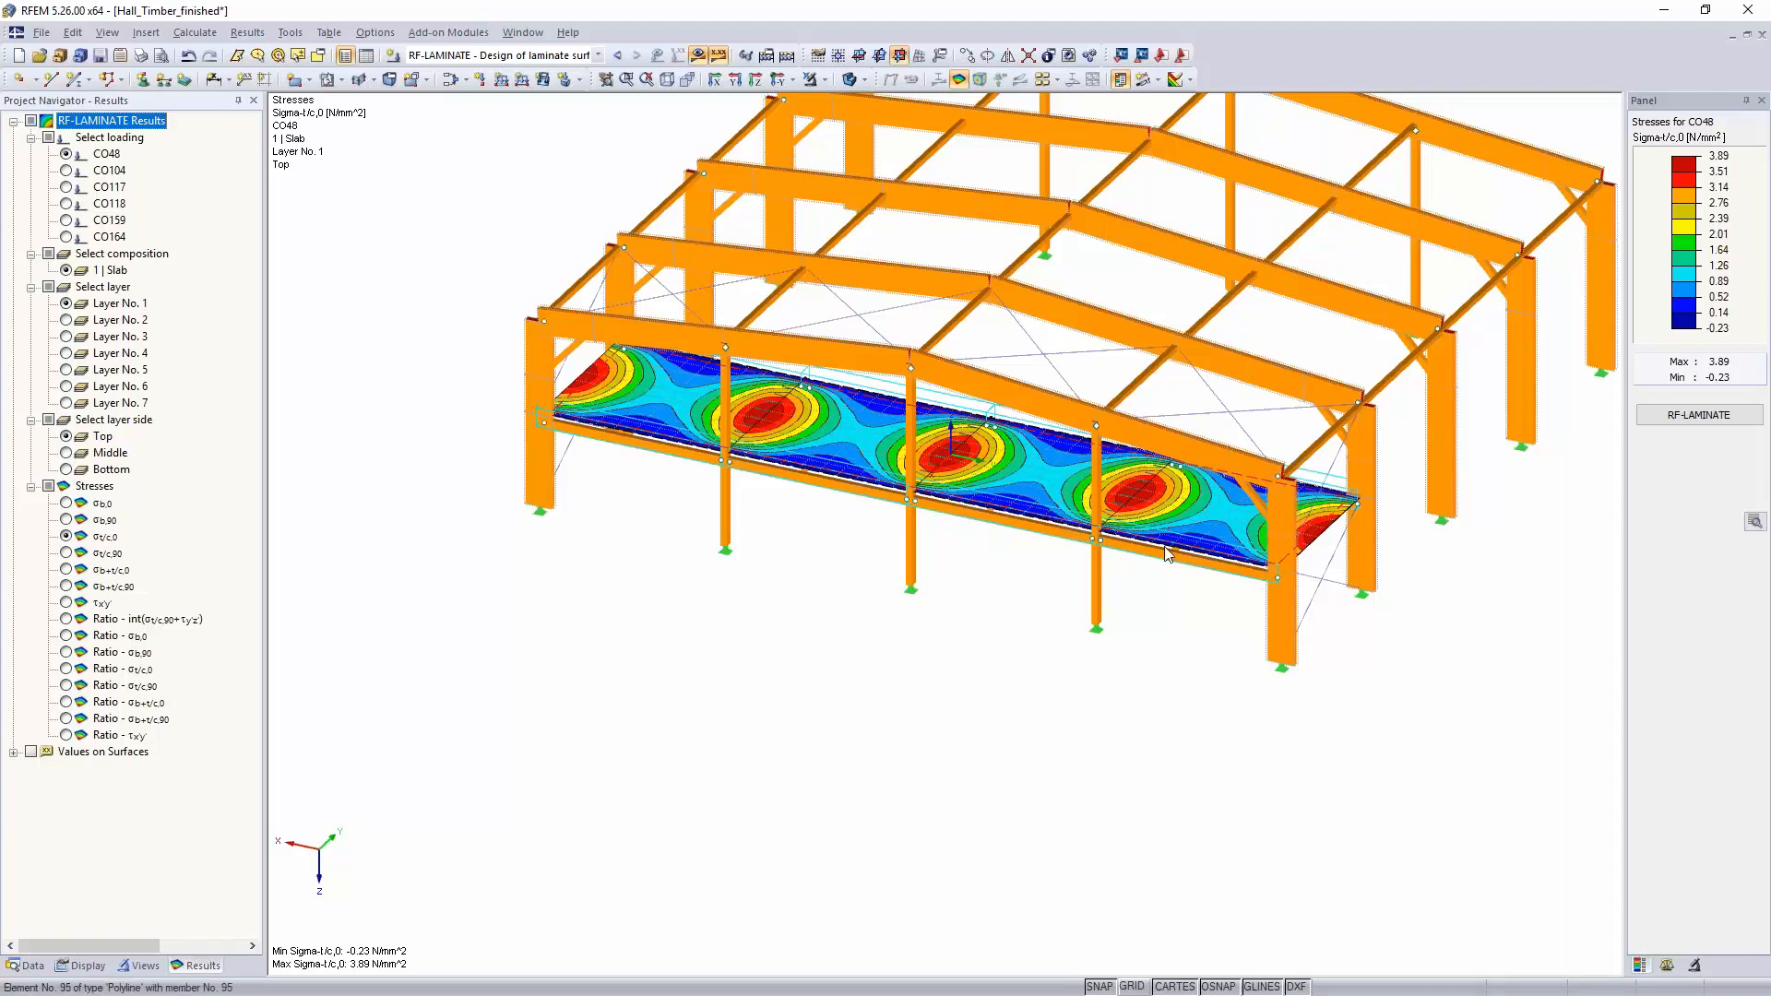
click(65, 602)
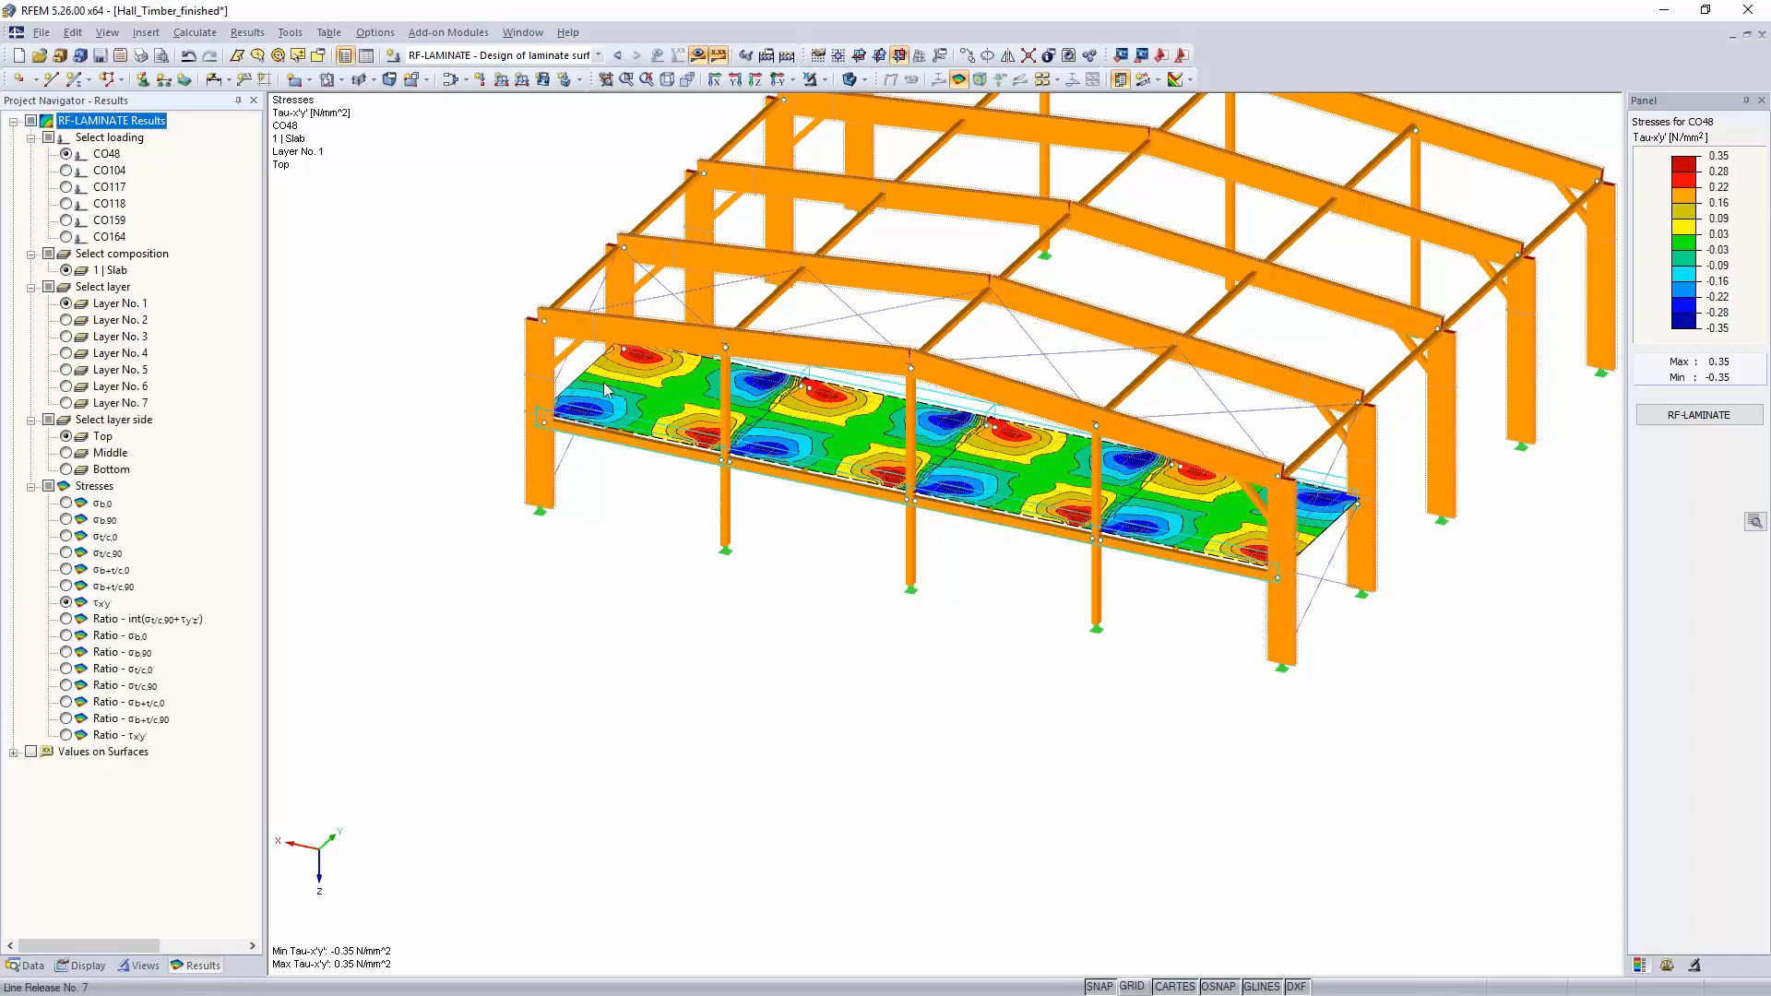
Step: Reopen the RF-LAMINATE results and examine the slab's maximum displacements and the CO104 displacement ratio
click(448, 32)
click(461, 55)
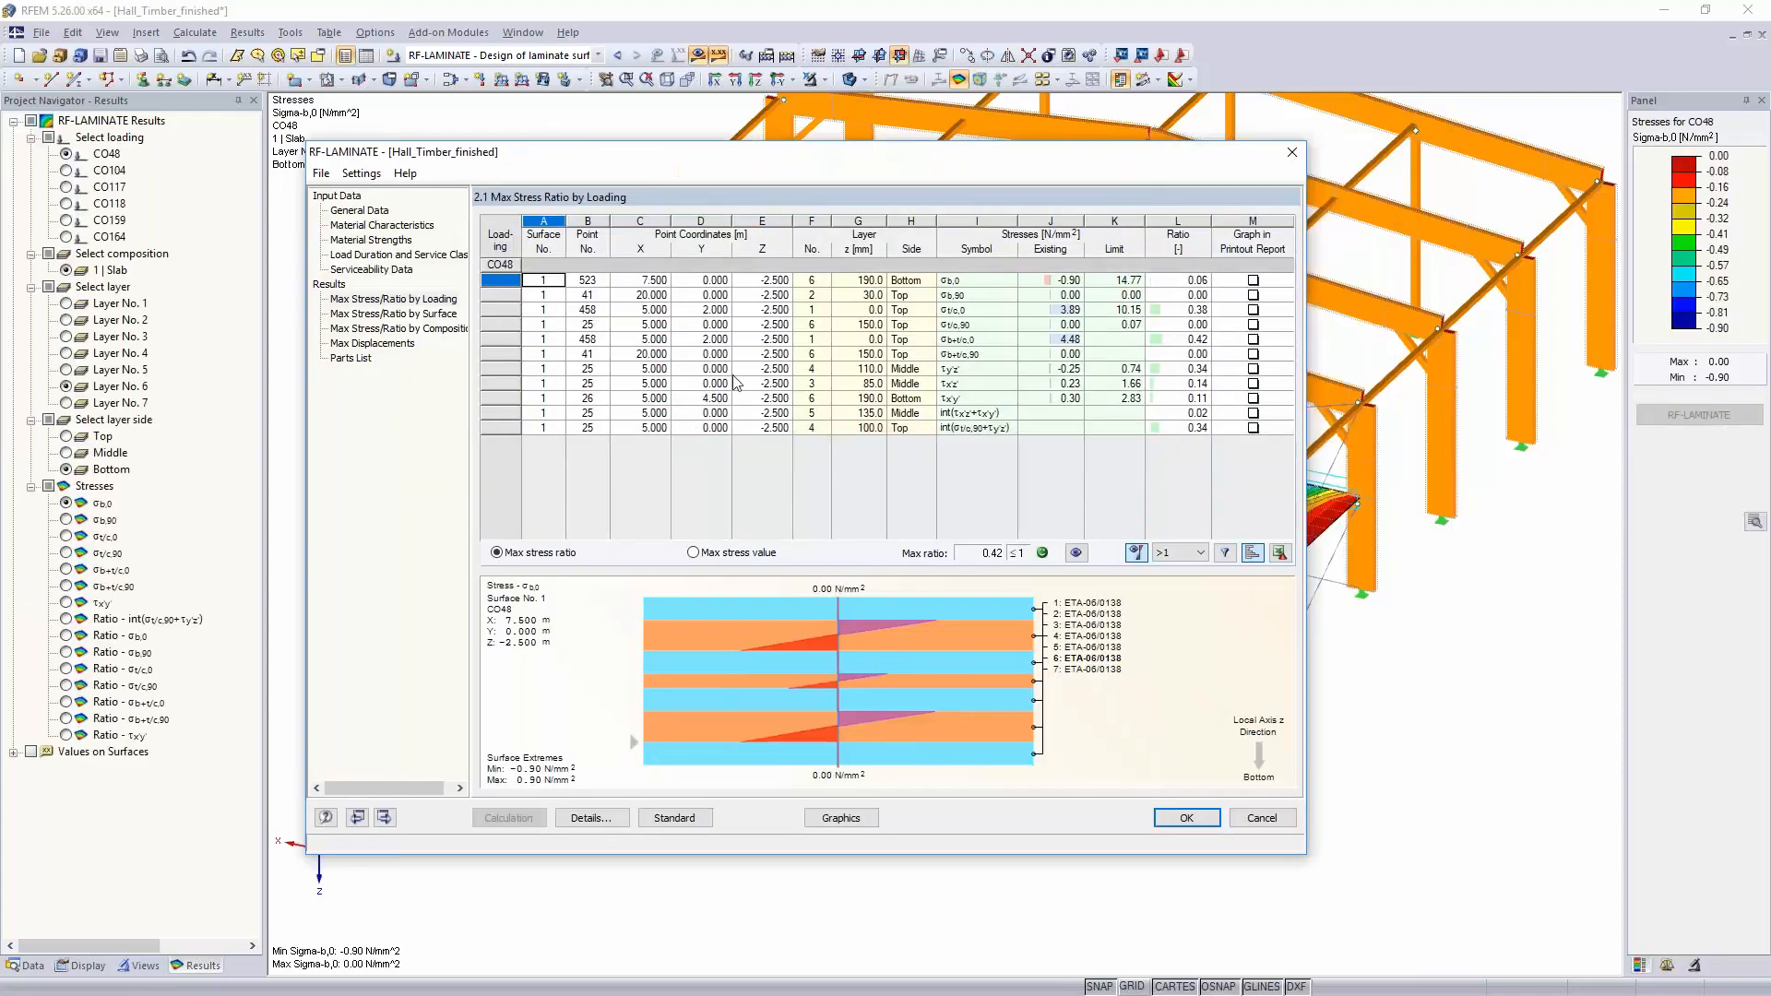
click(373, 343)
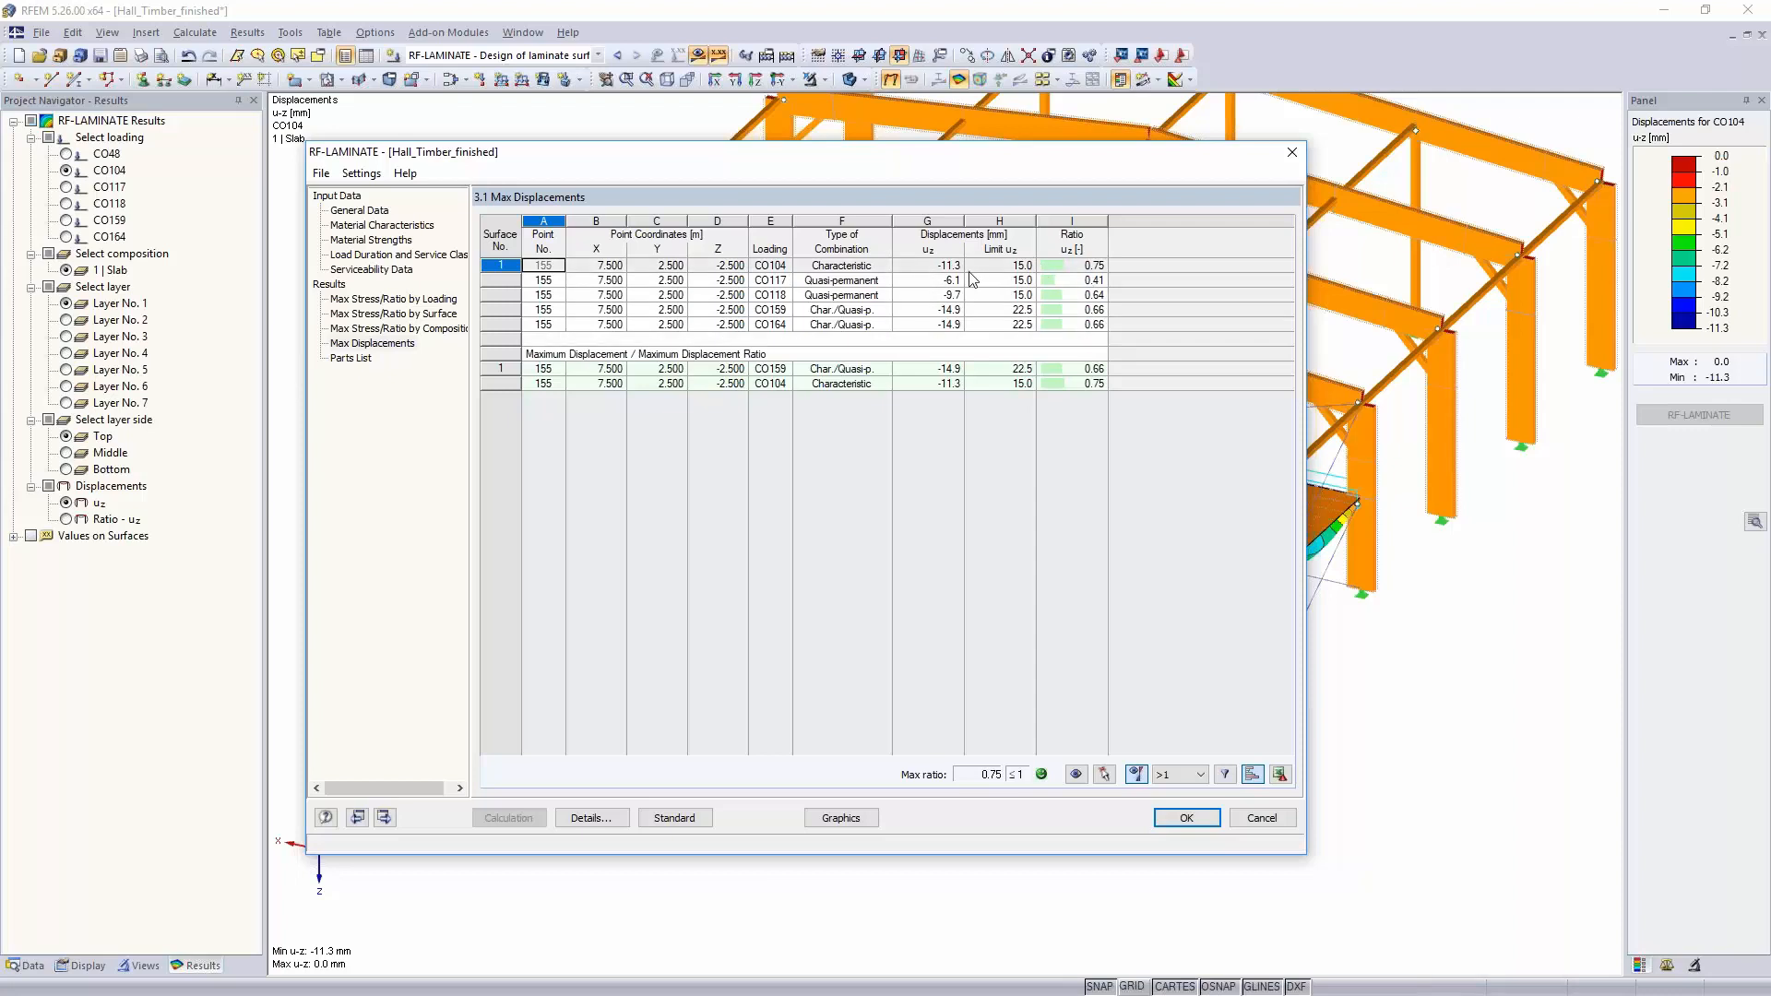
click(1086, 266)
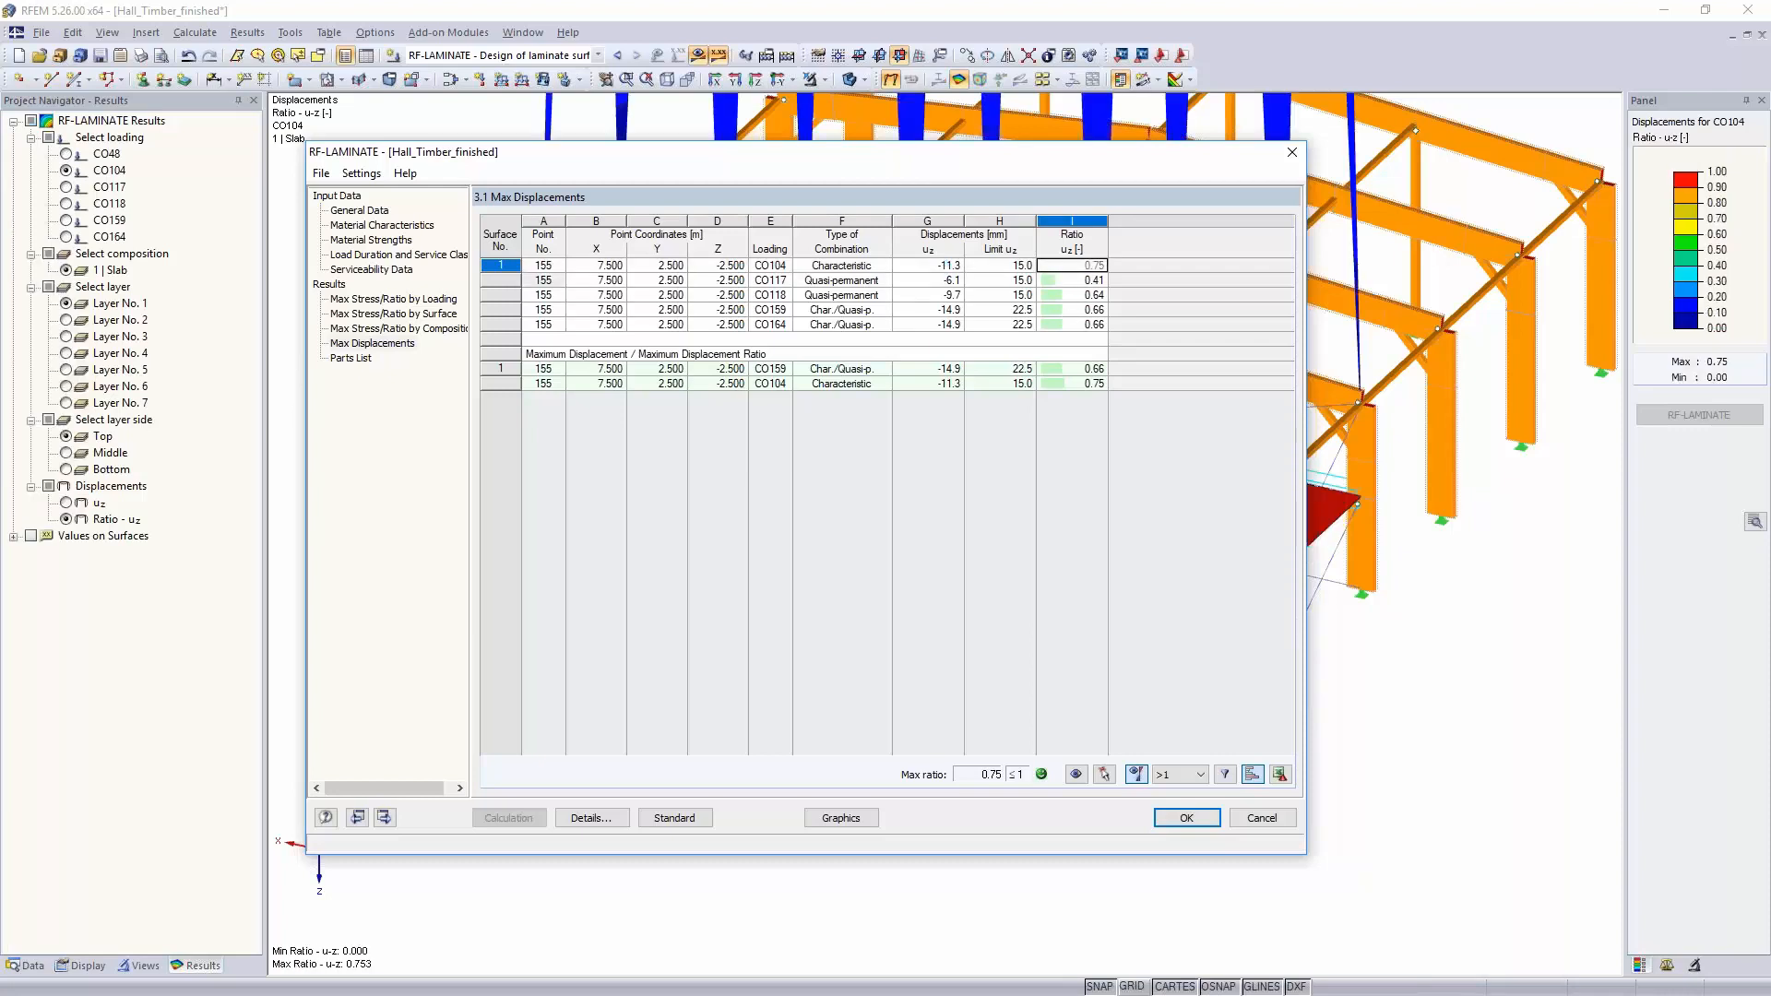
click(938, 266)
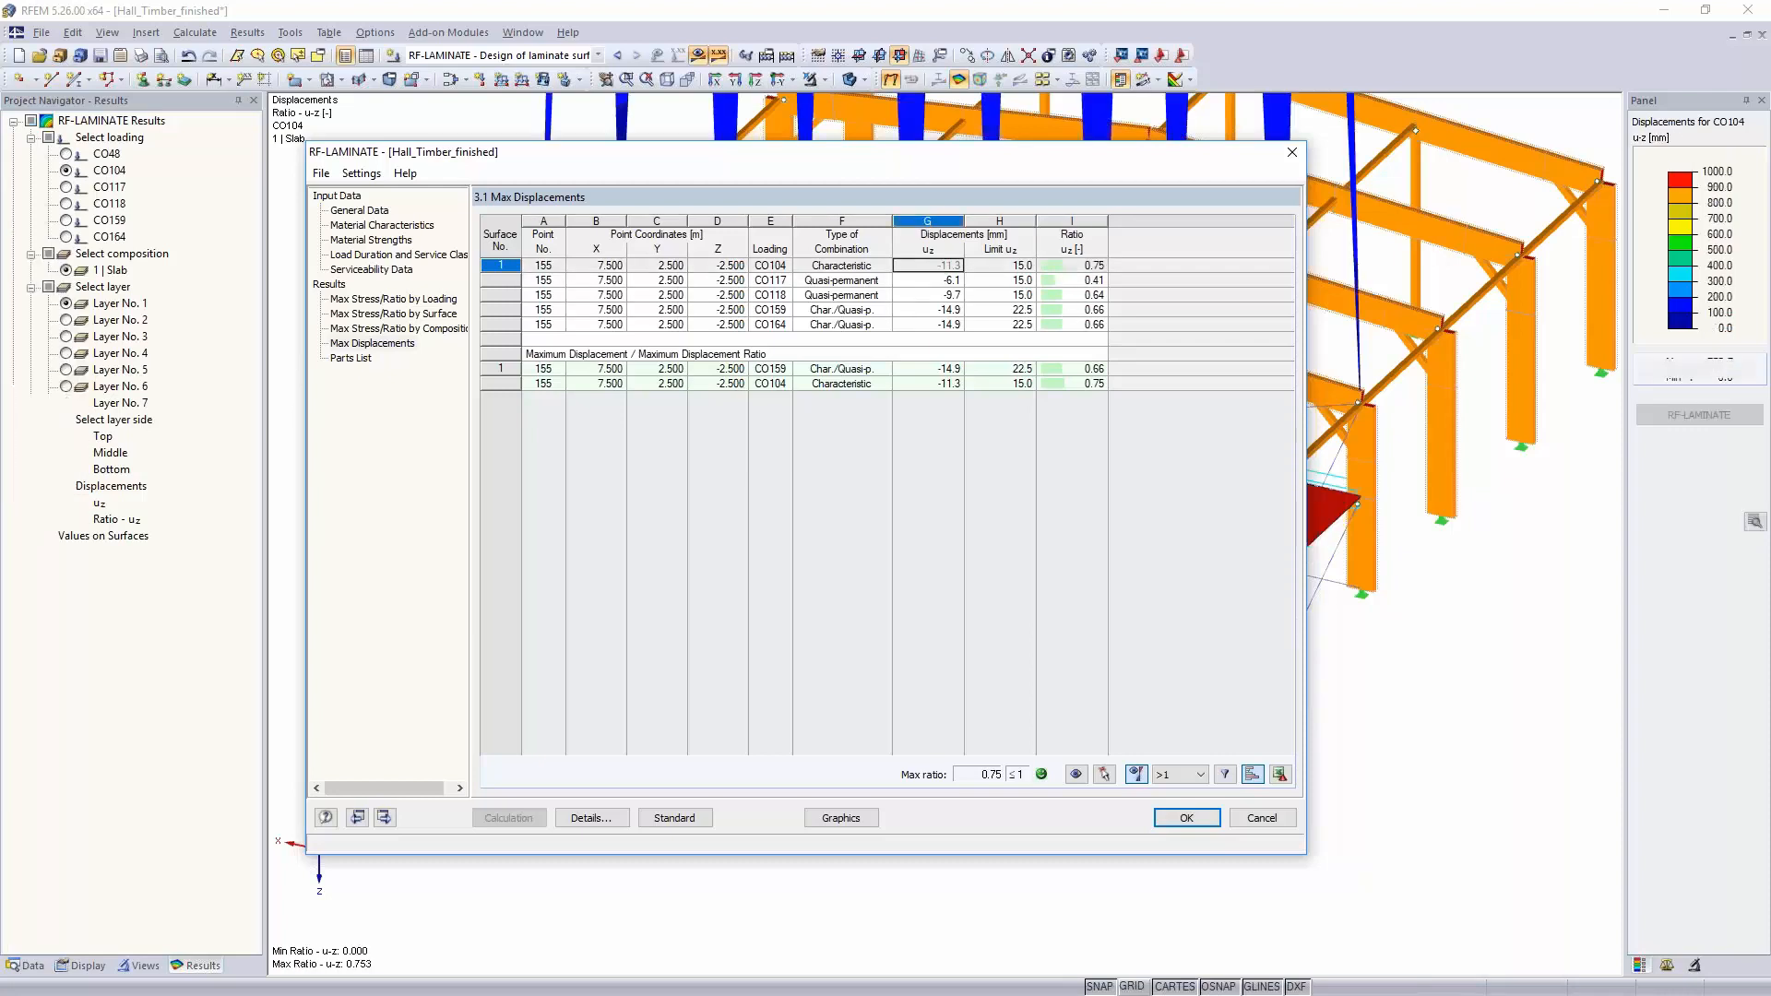
drag(594, 158, 147, 162)
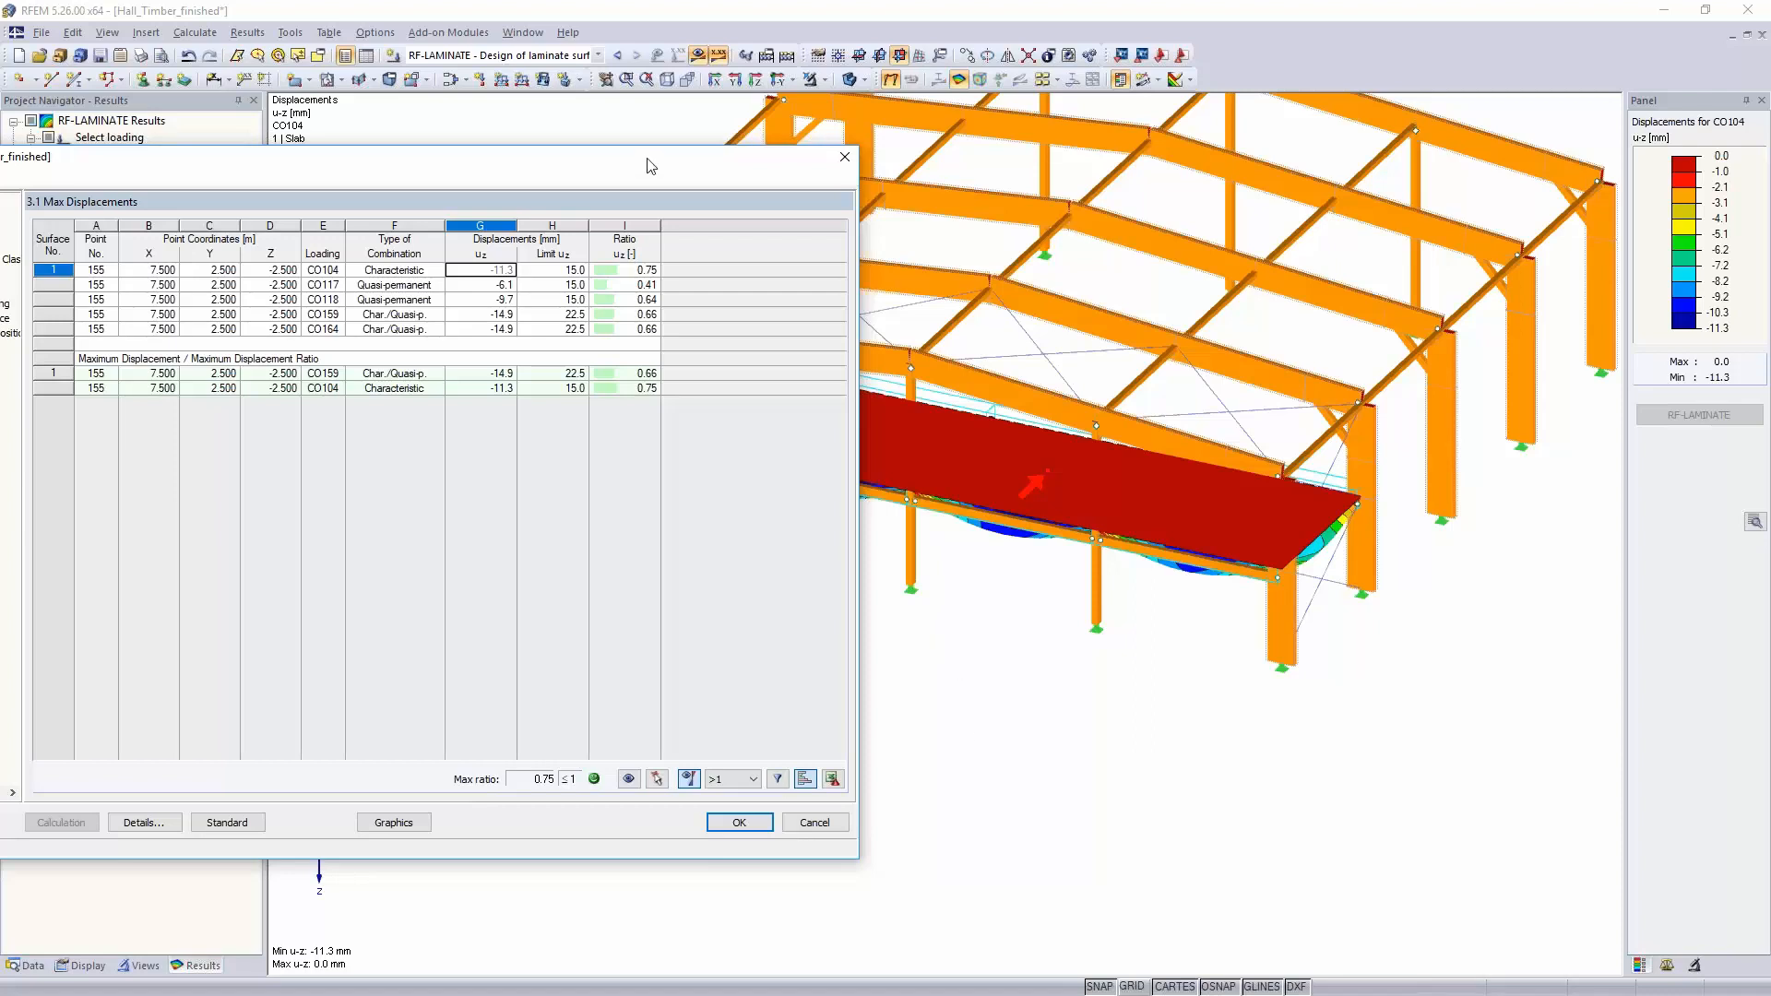
drag(650, 159, 1043, 87)
mouse_move(1300, 109)
mouse_down()
mouse_move(1411, 355)
mouse_move(1235, 475)
mouse_move(1236, 397)
mouse_move(1339, 189)
mouse_up()
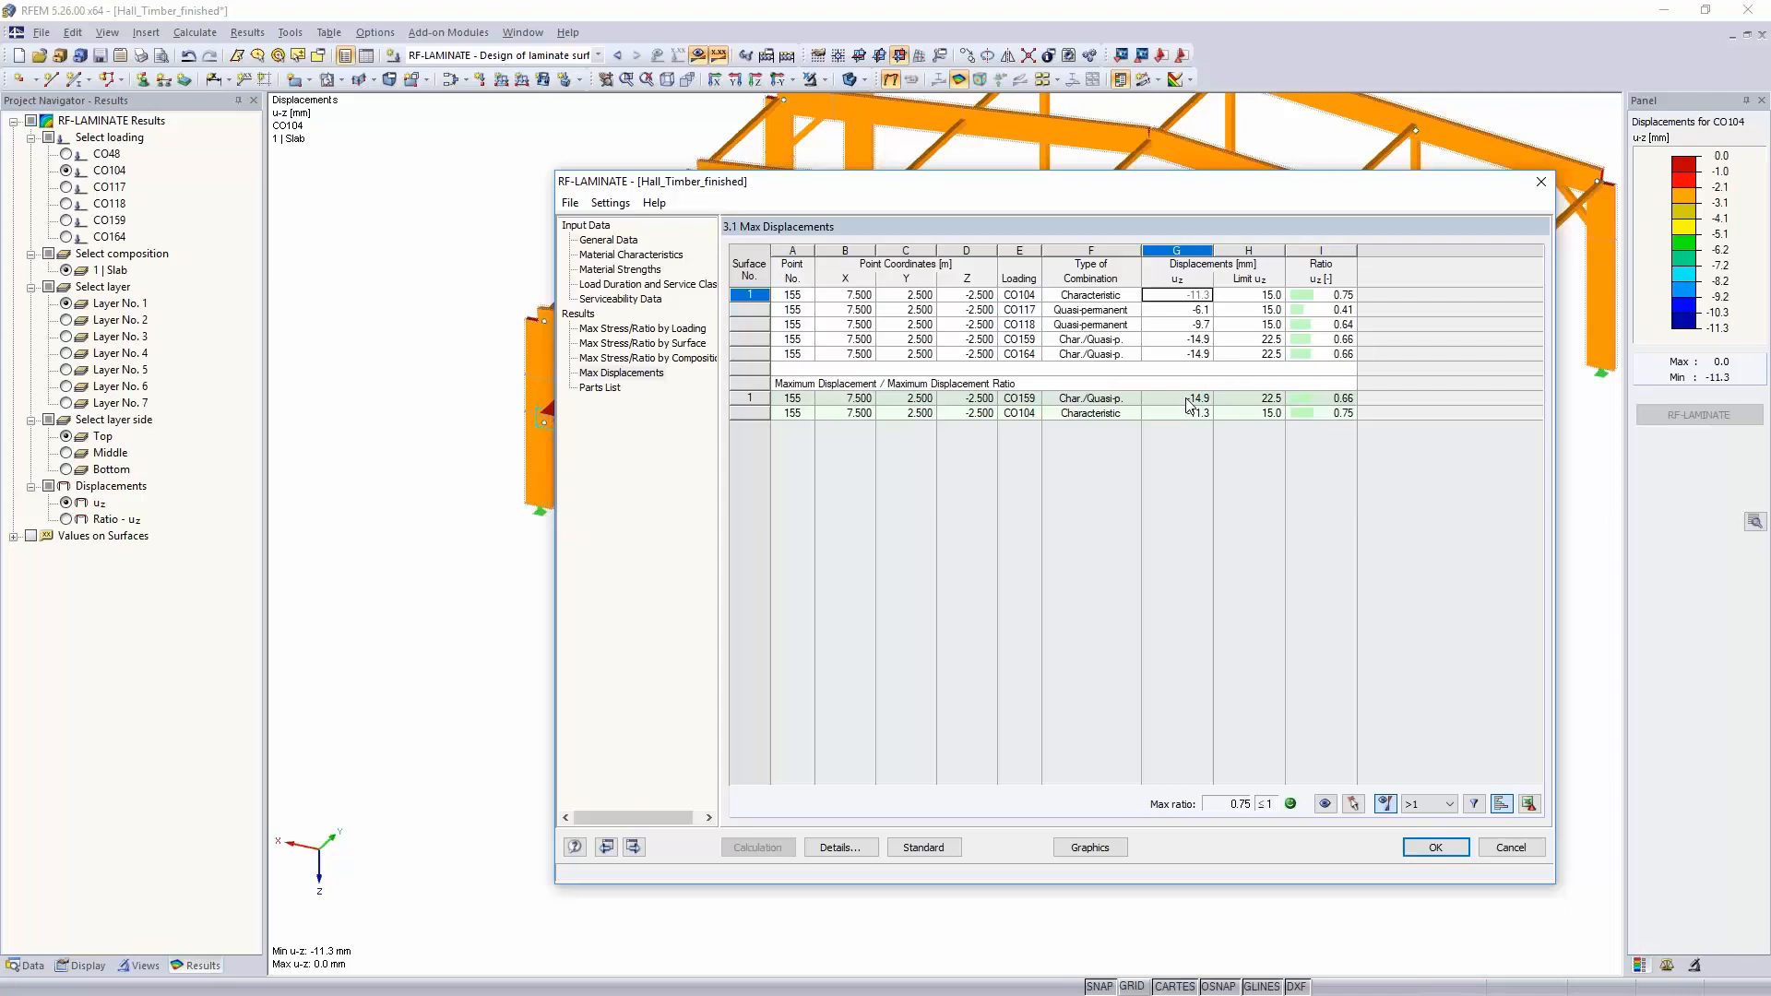
Step: Examine the shear stresses τy'z' and τx'z' in the stress ratios by loading, and display layer 3's τx'z' distribution on the slab
click(676, 328)
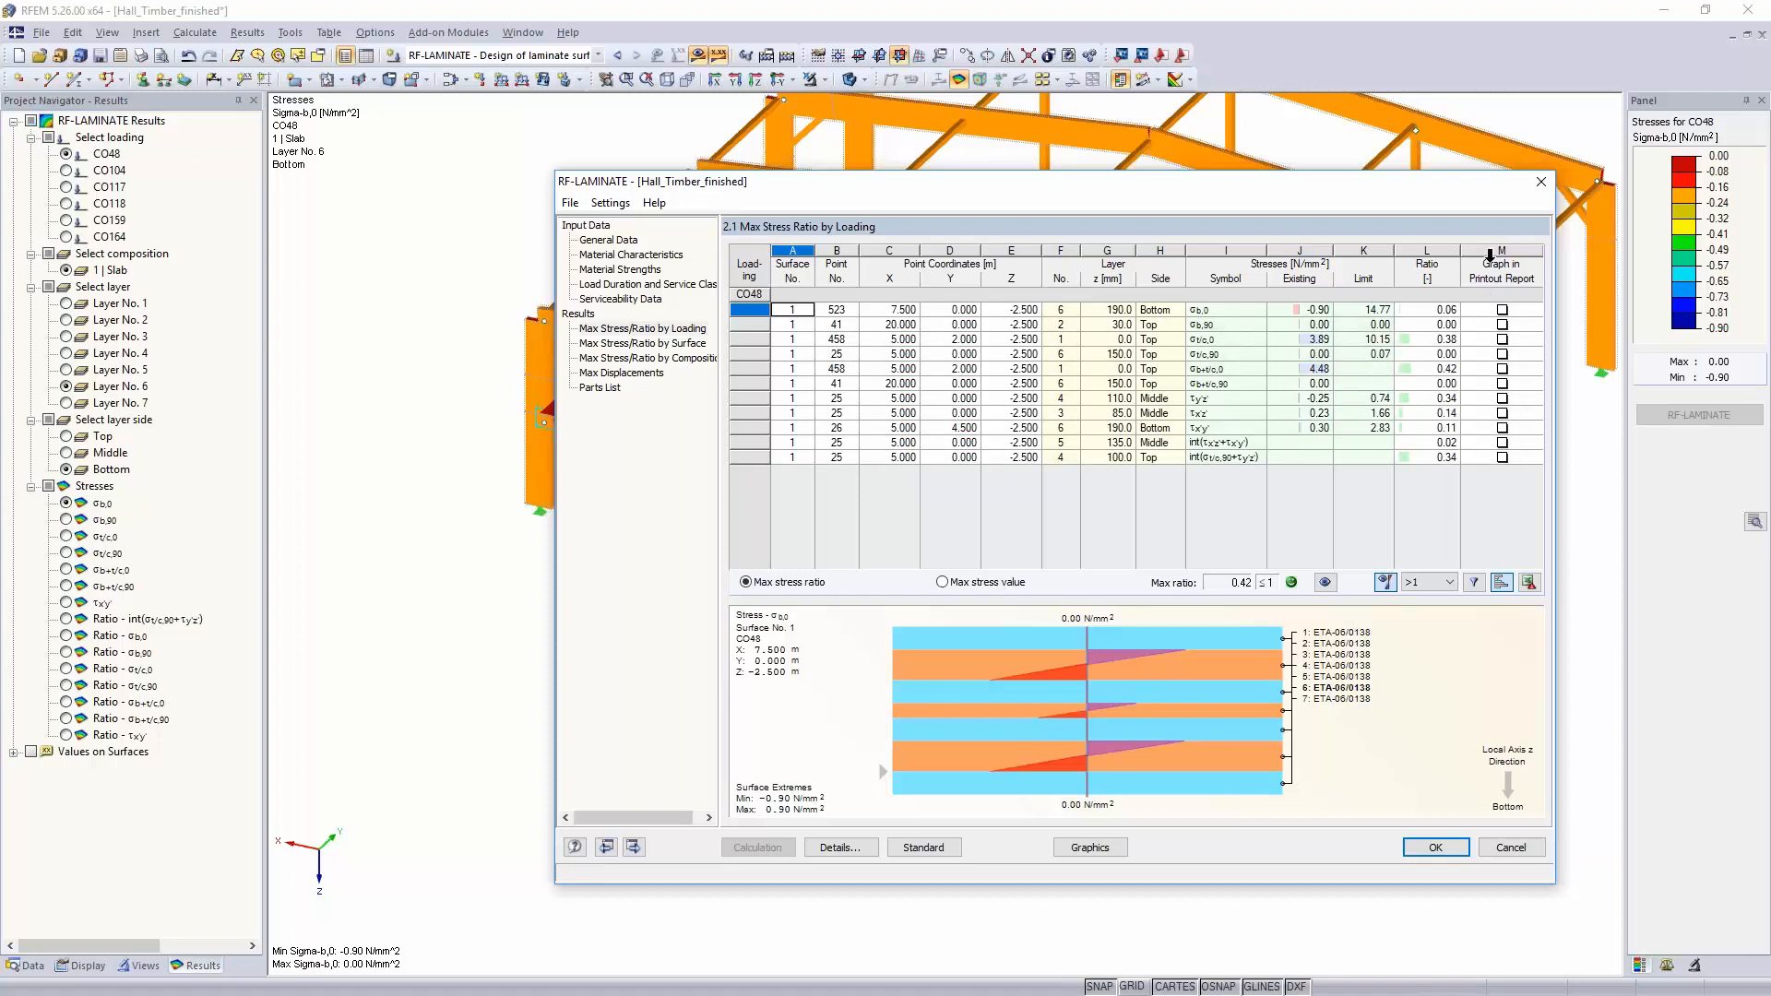
click(1370, 400)
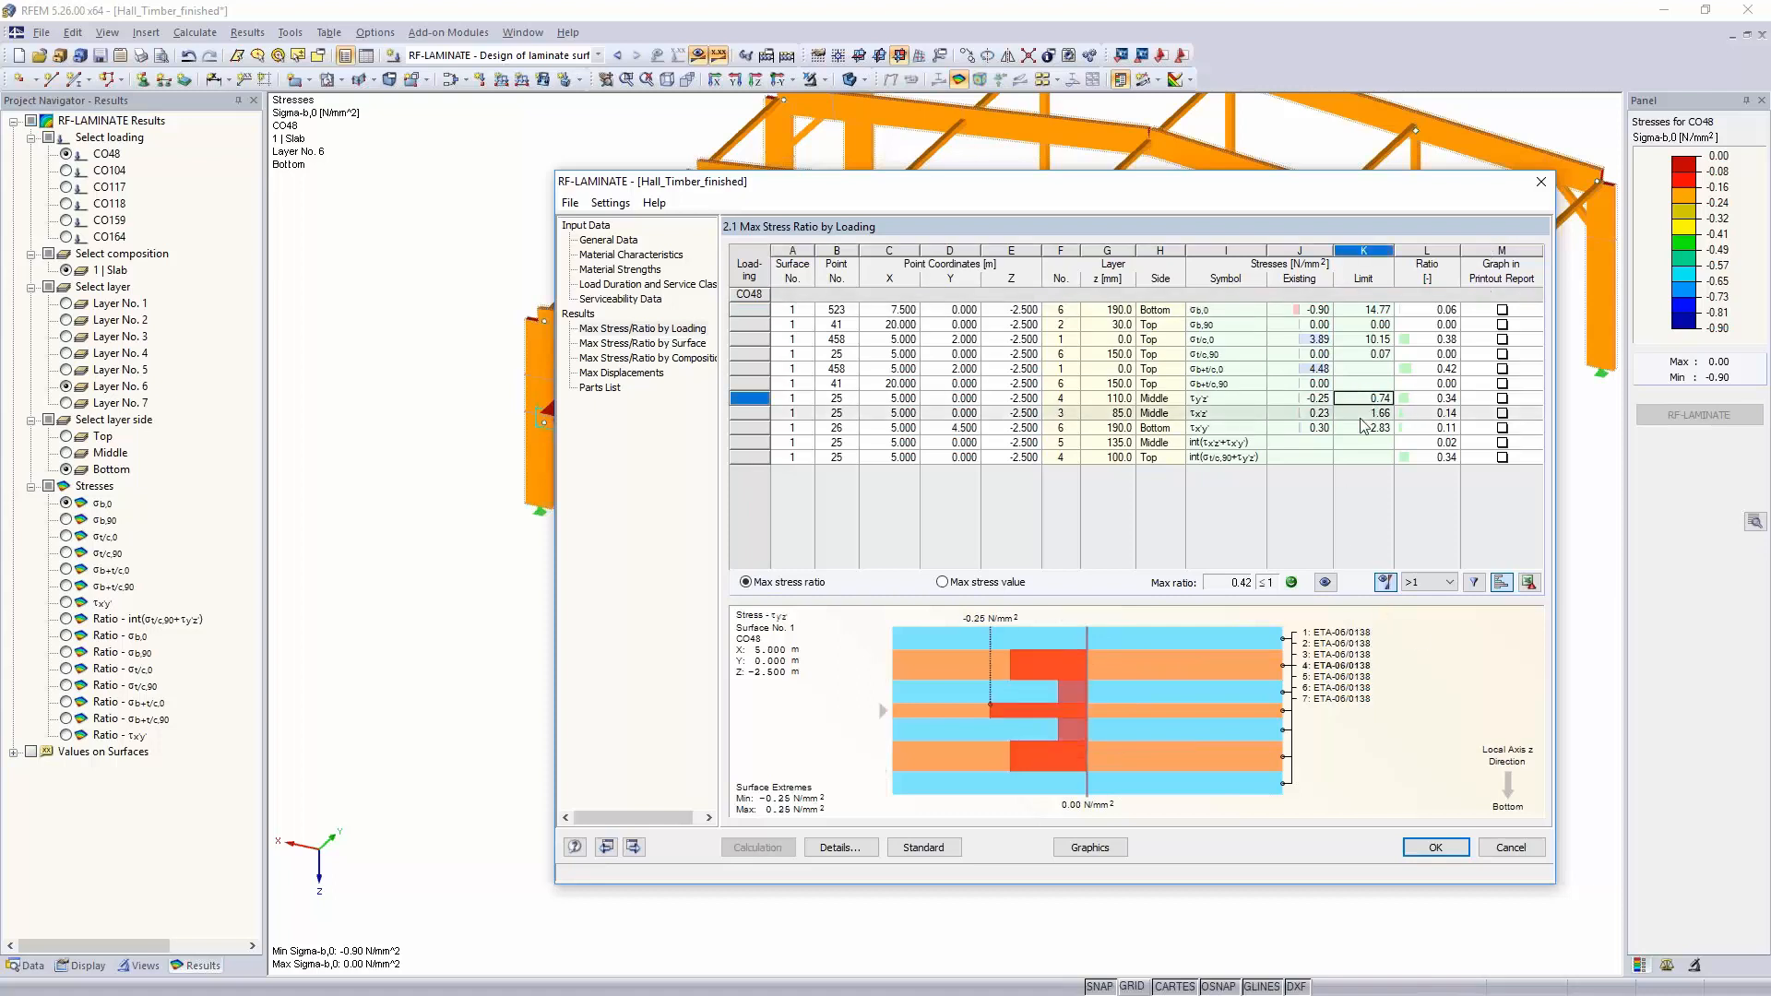
click(1361, 415)
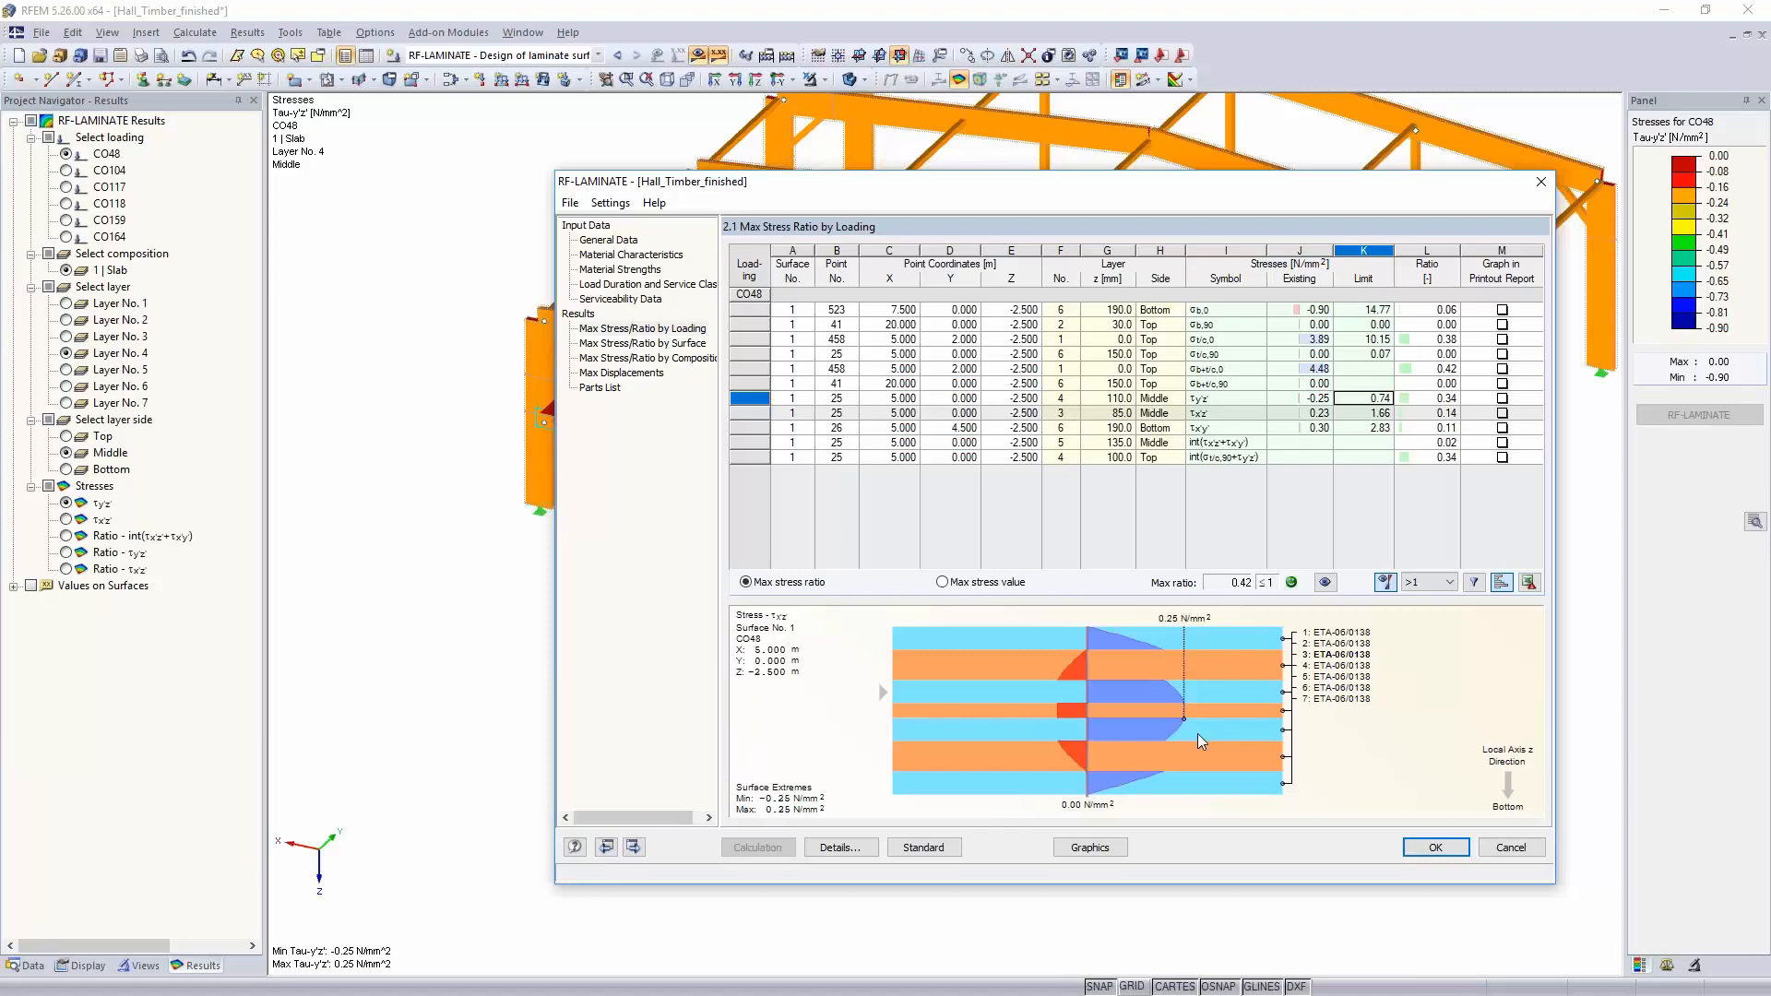
click(1107, 846)
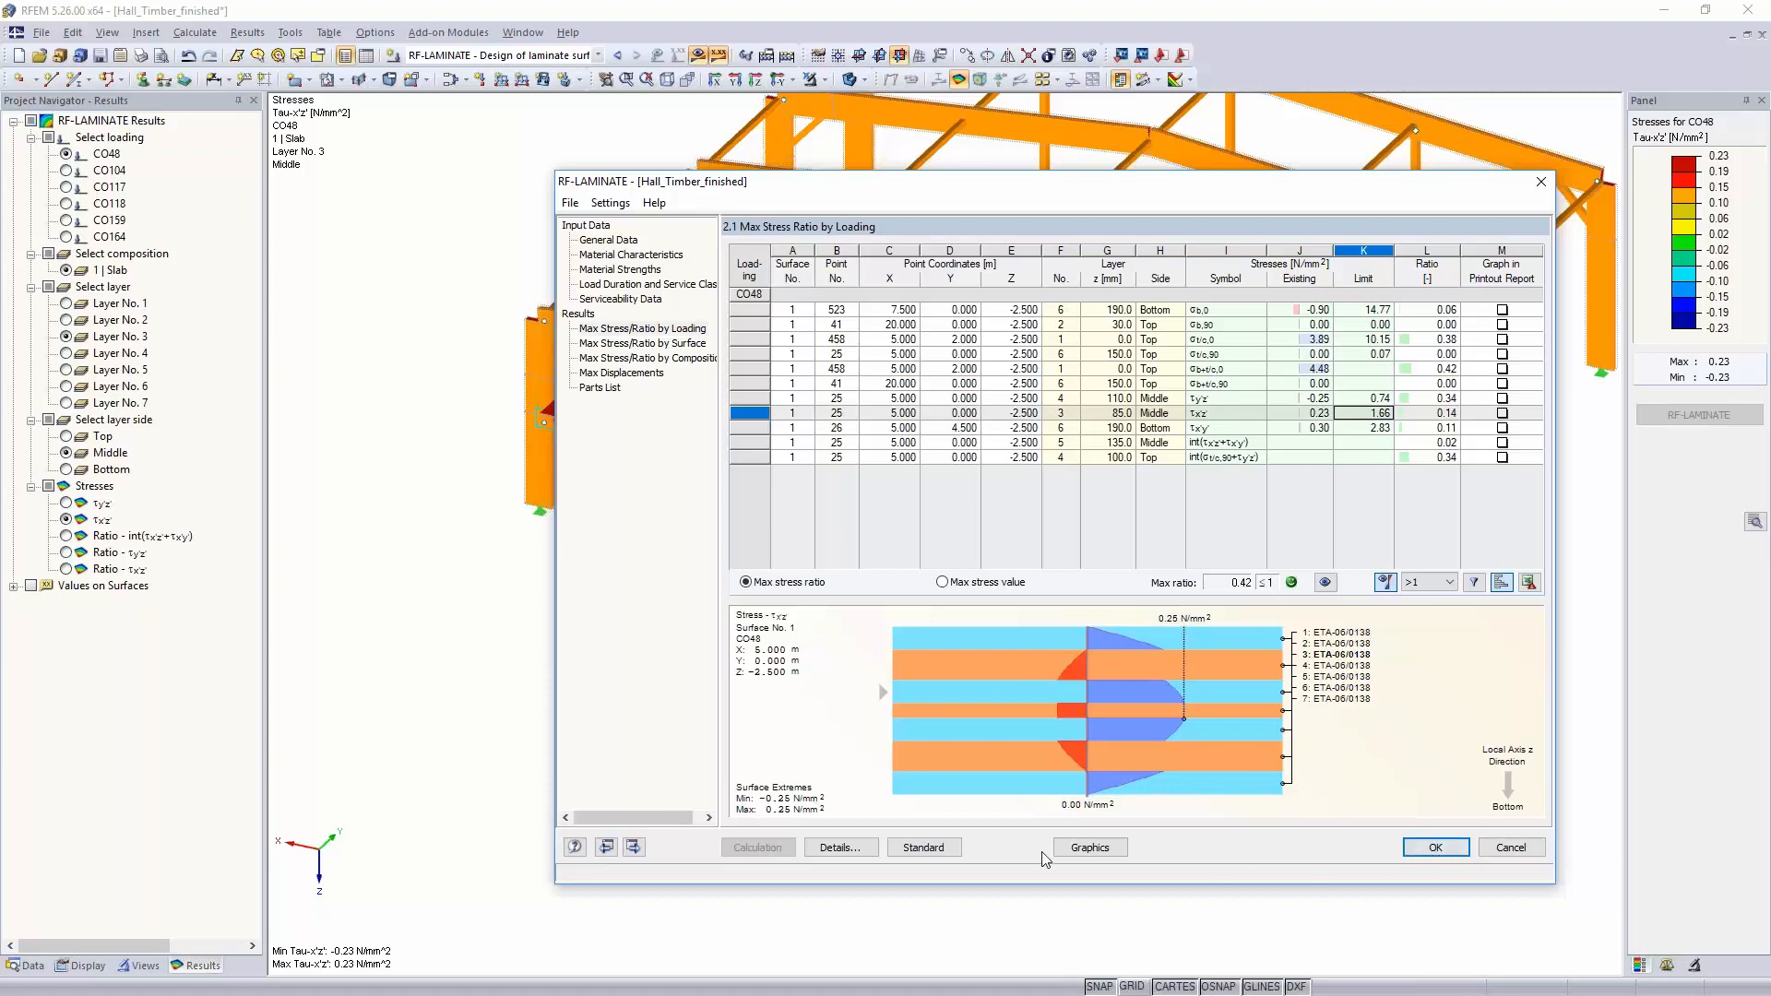
click(1091, 847)
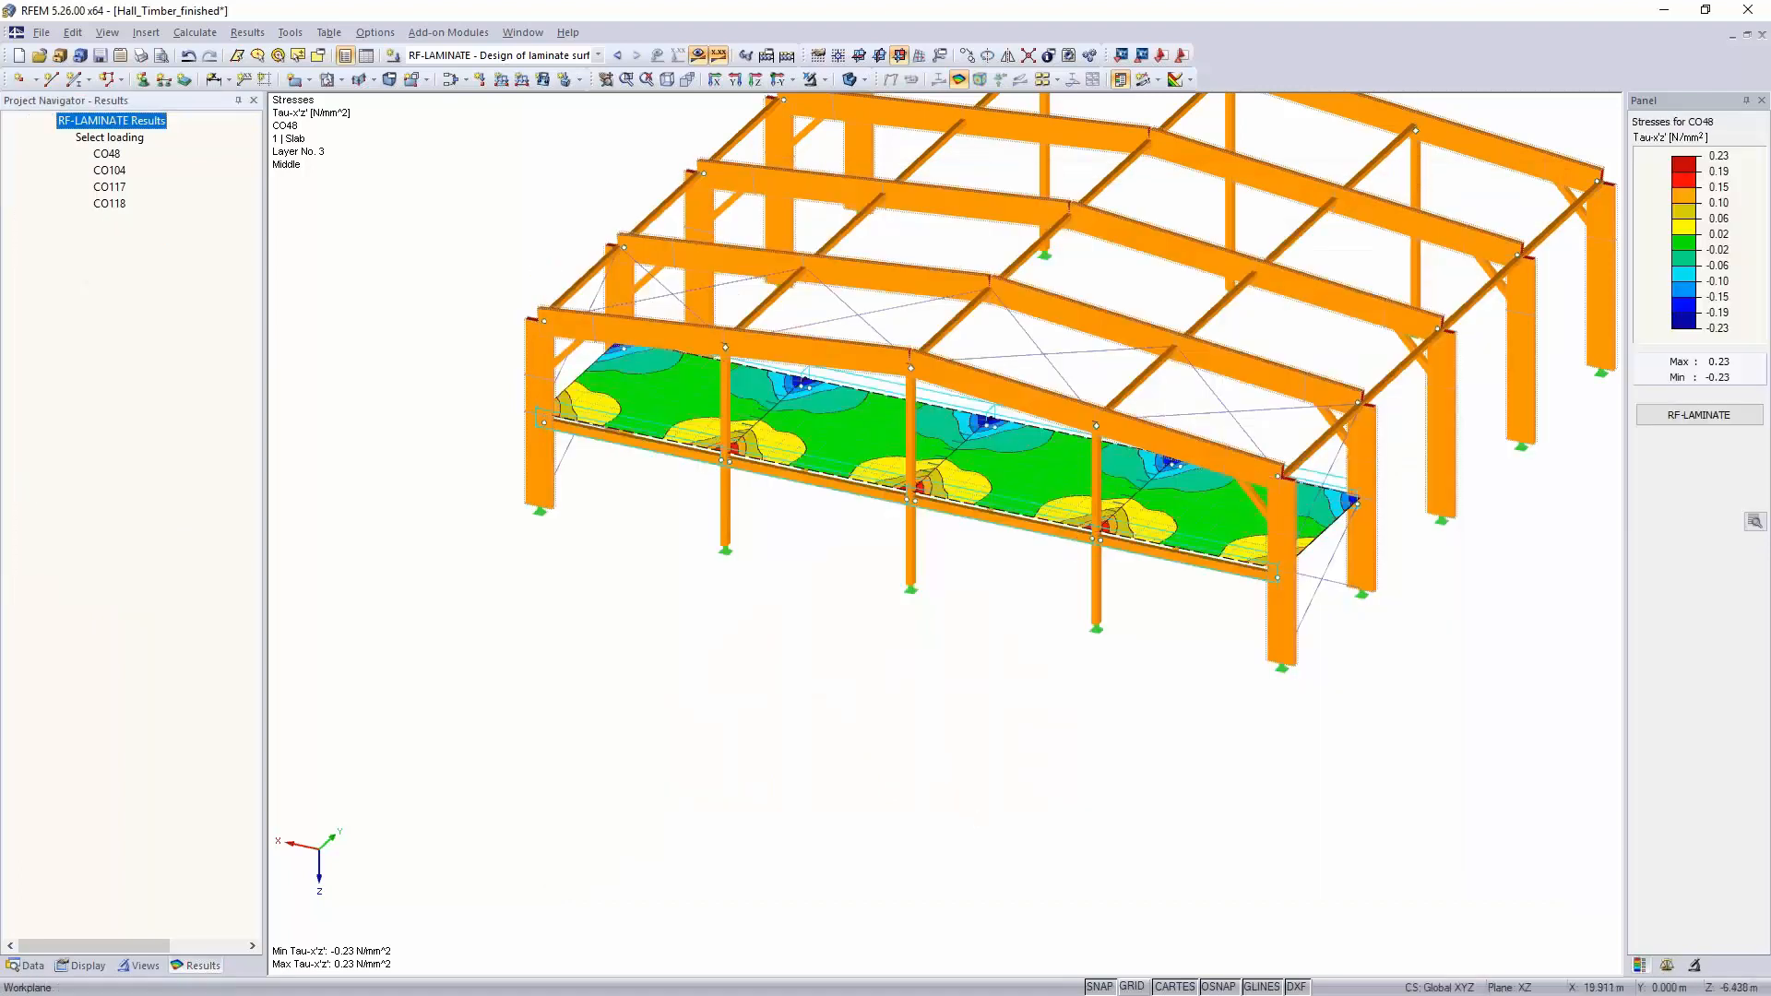
middle_drag(888, 703, 837, 758)
scroll(911, 650, up, 5)
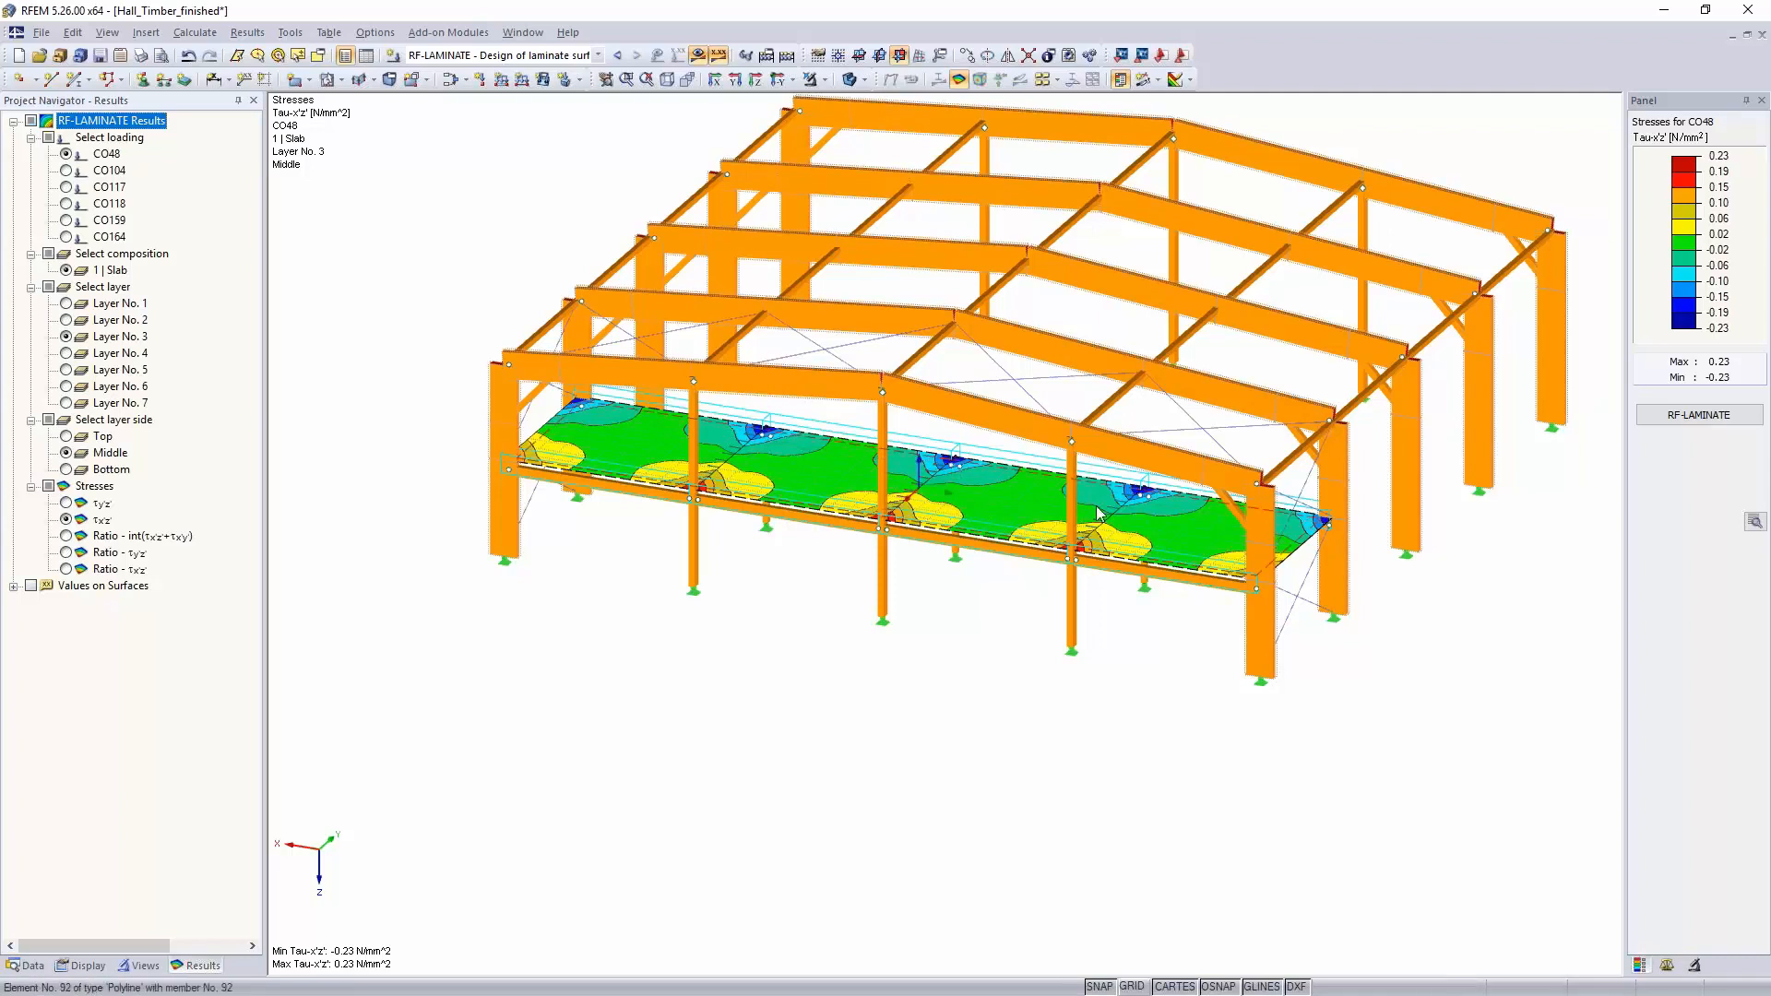
scroll(1136, 561, up, 4)
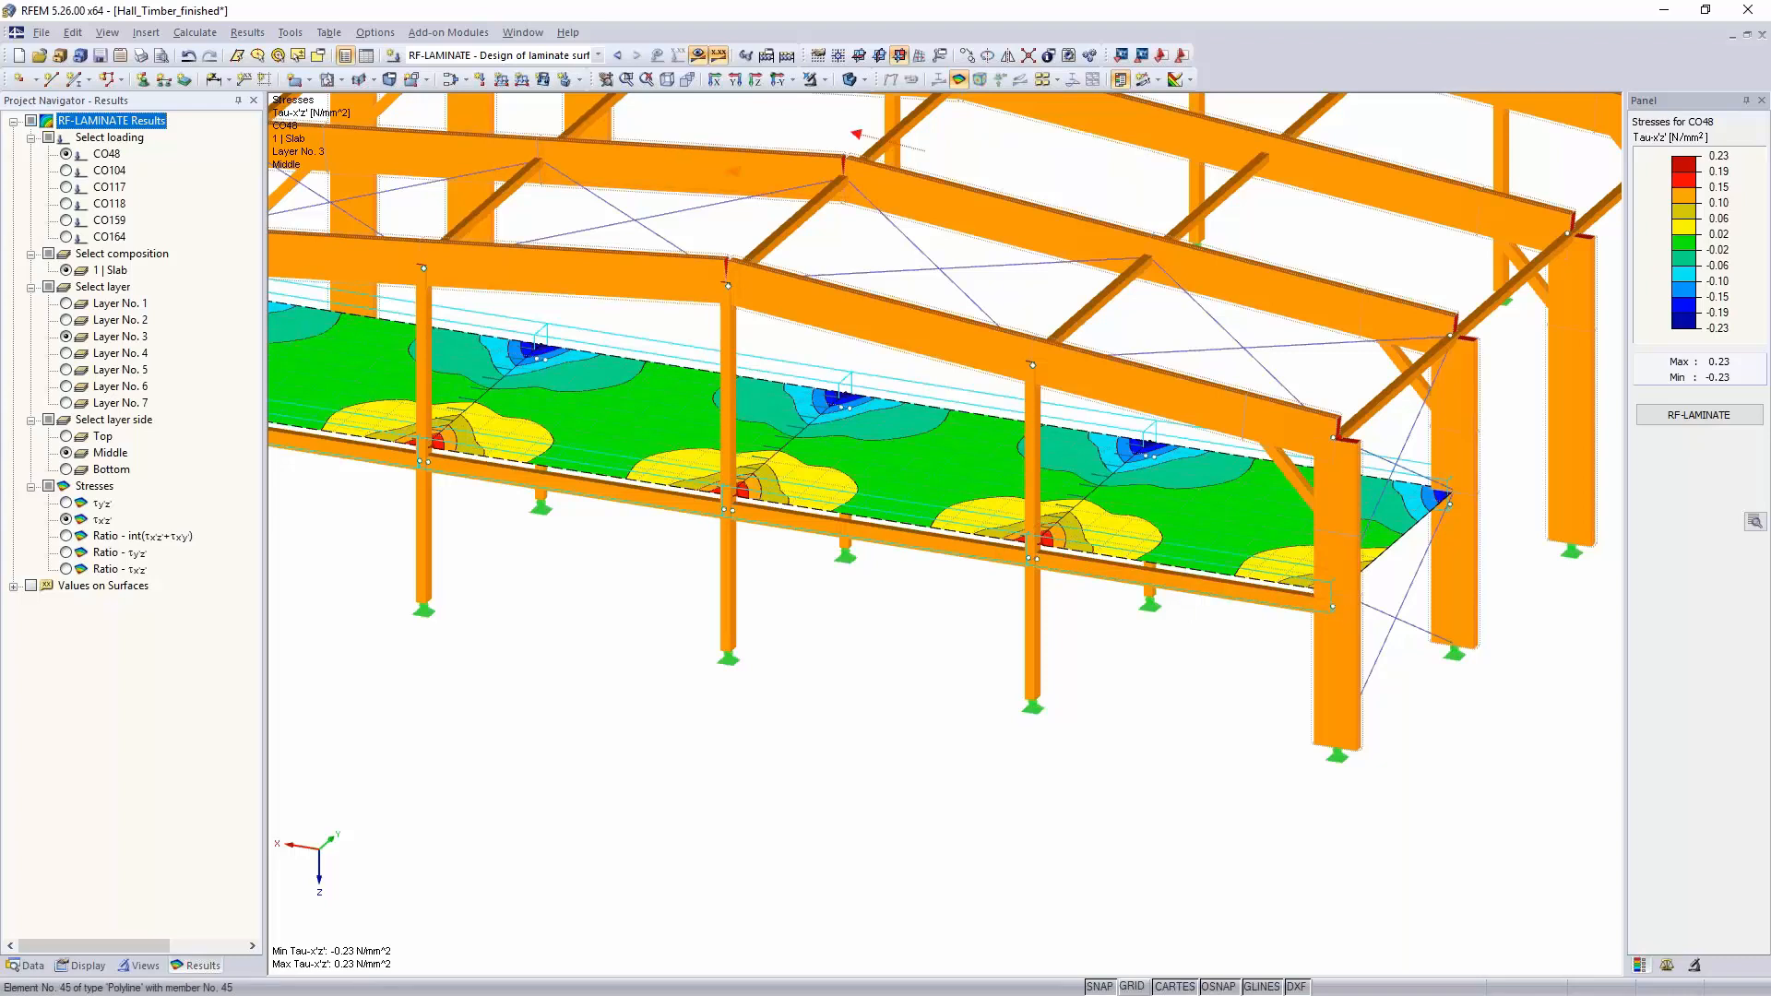
Step: Switch the displayed results to load combination CO48 - 1.35G + 1.5QiA + Imp3
click(597, 55)
scroll(569, 125, up, 18)
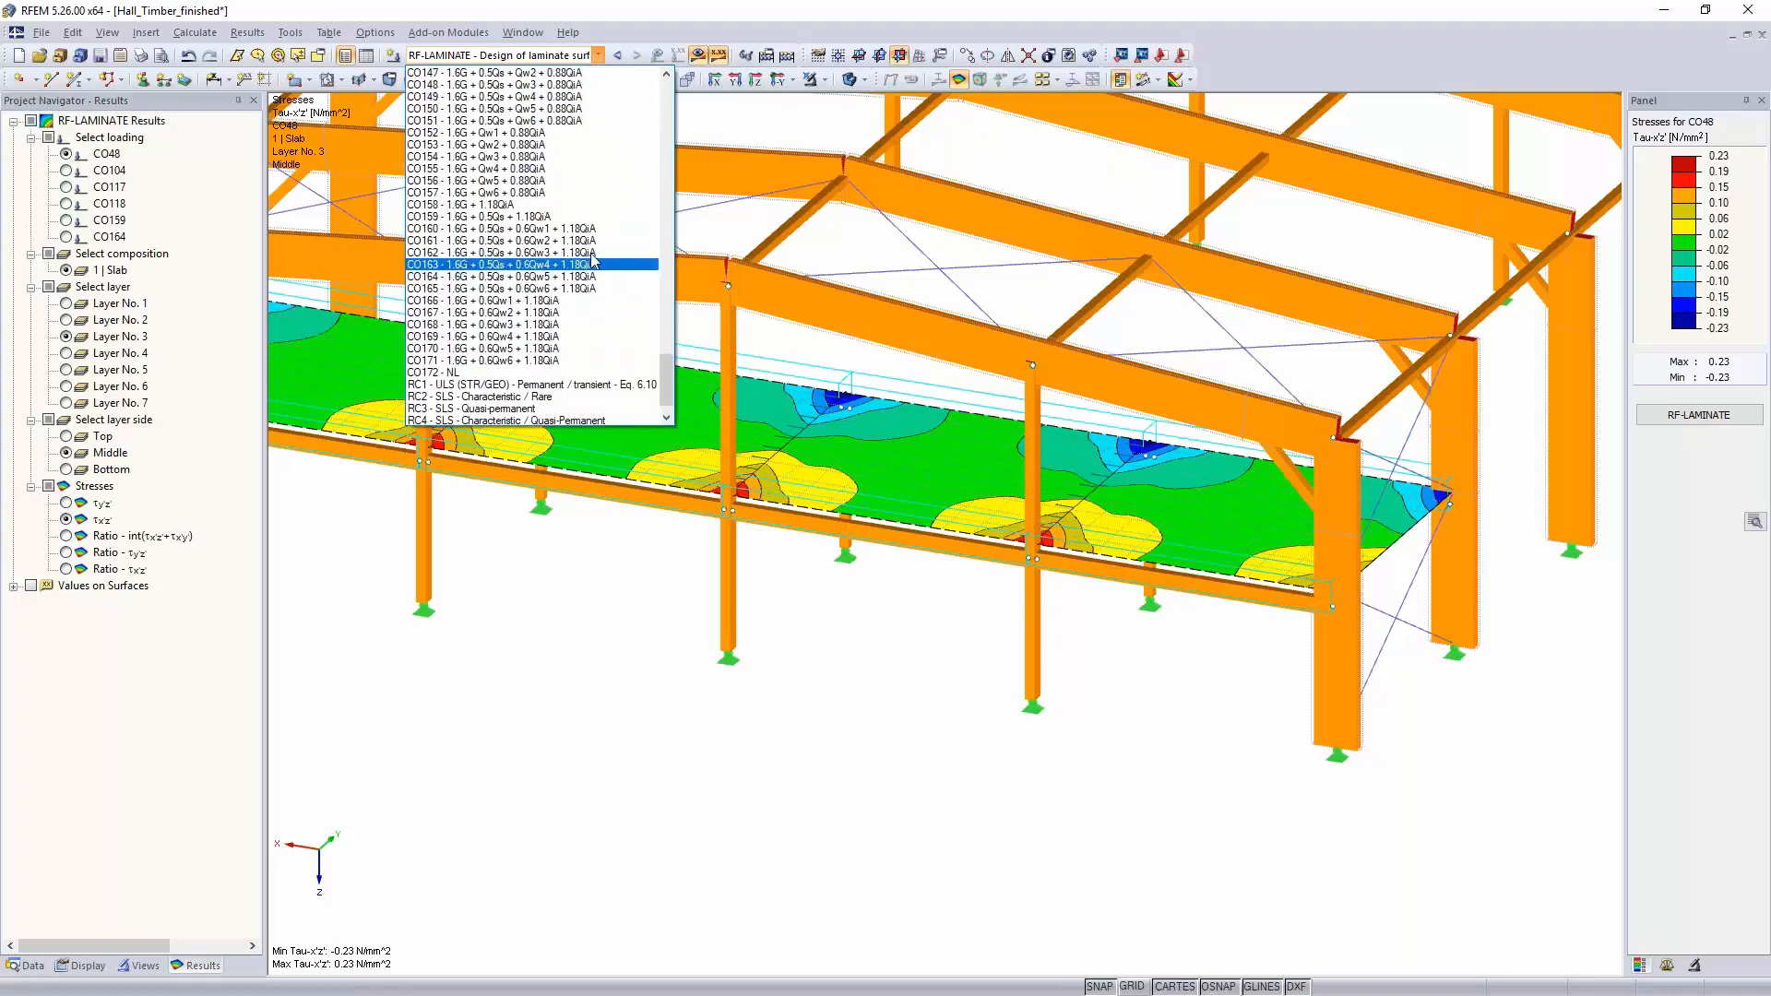
scroll(591, 255, up, 13)
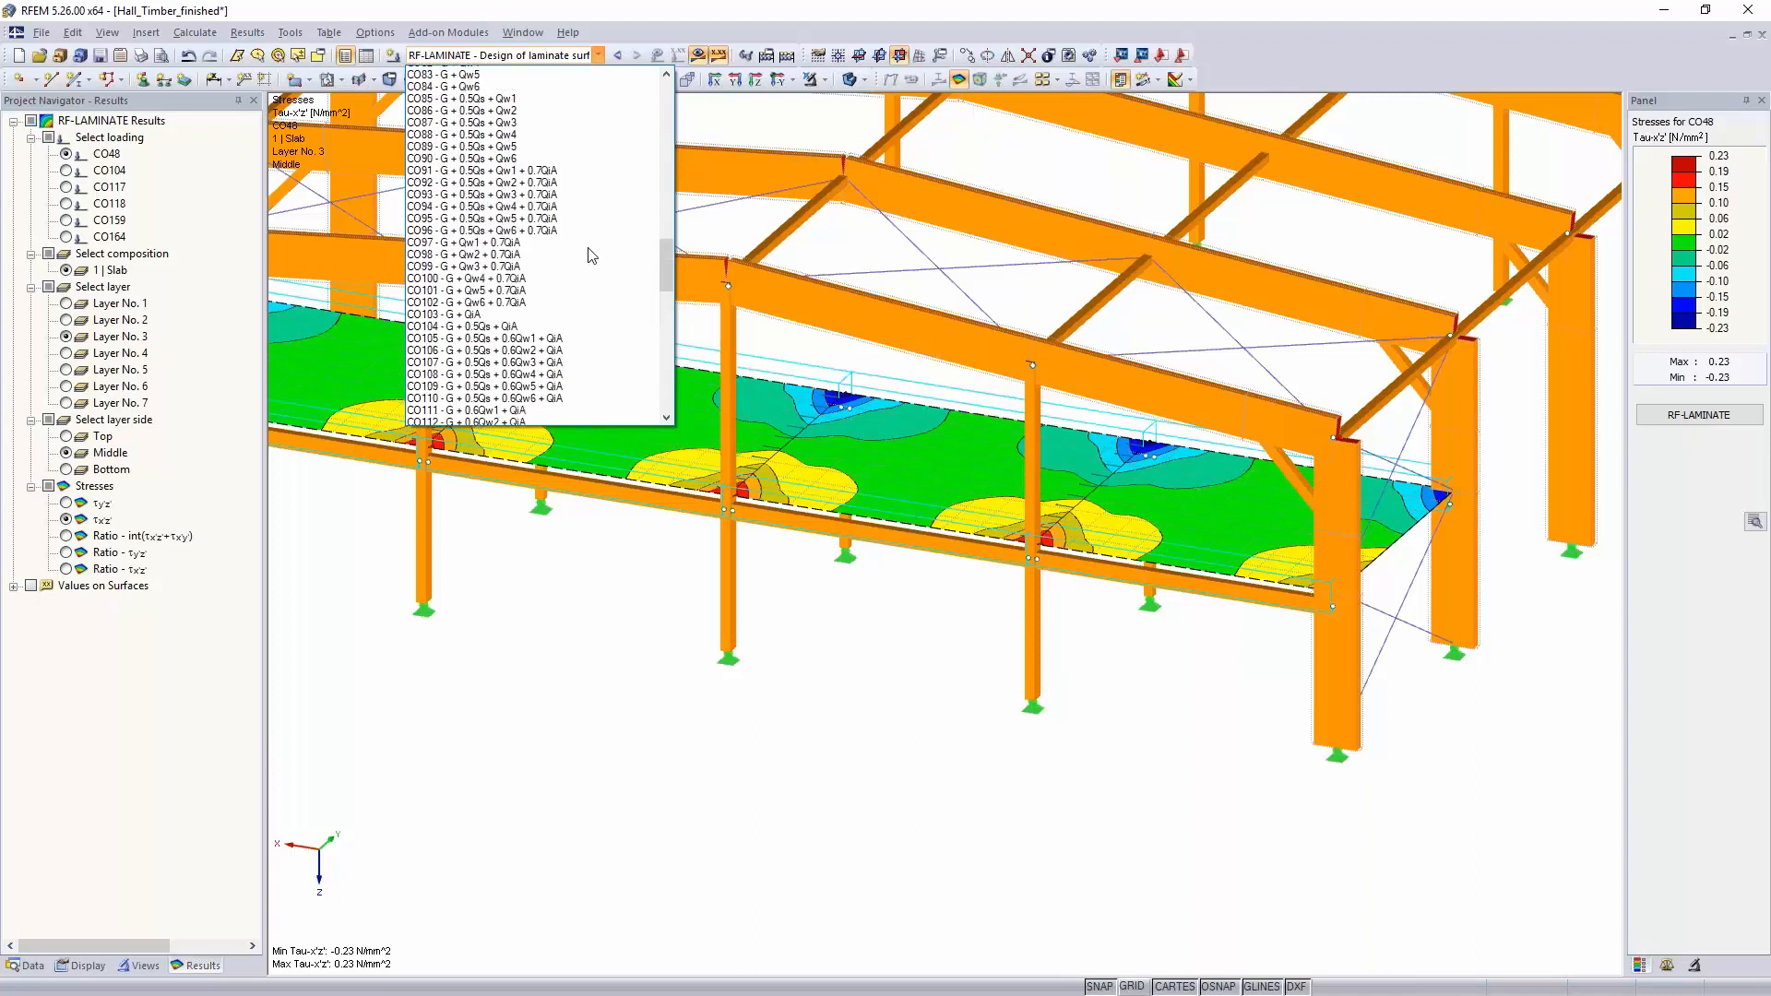
scroll(591, 255, up, 4)
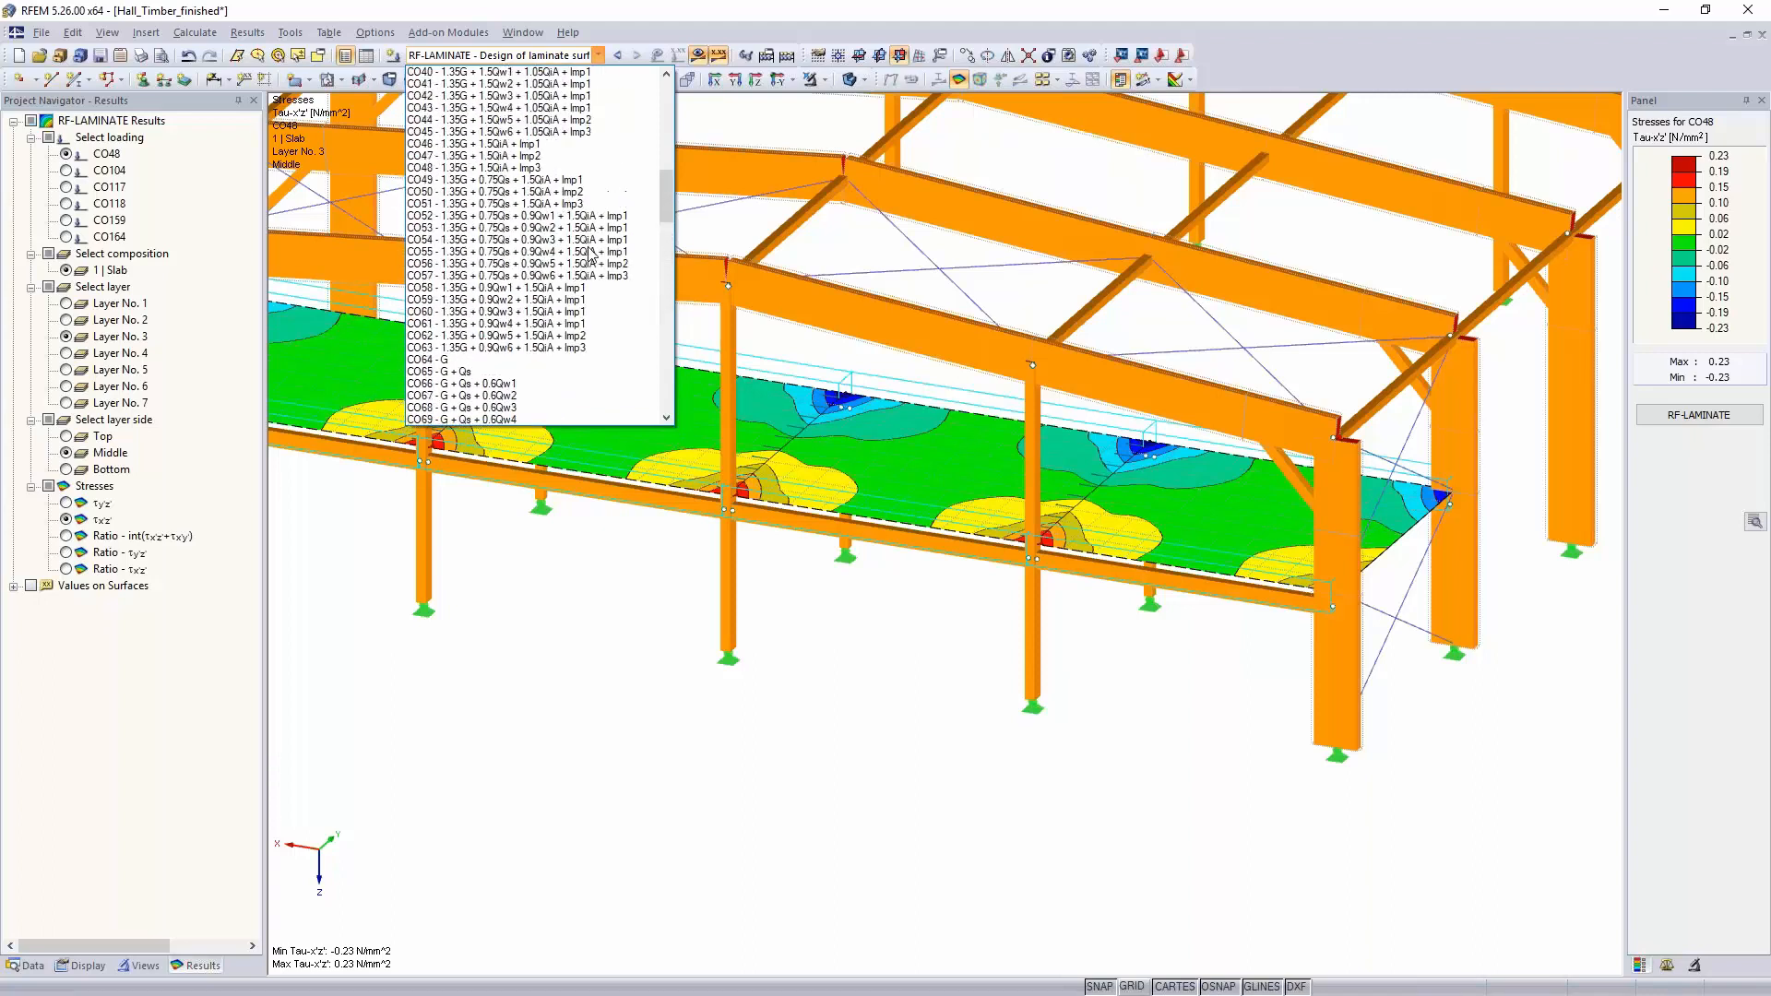
click(549, 172)
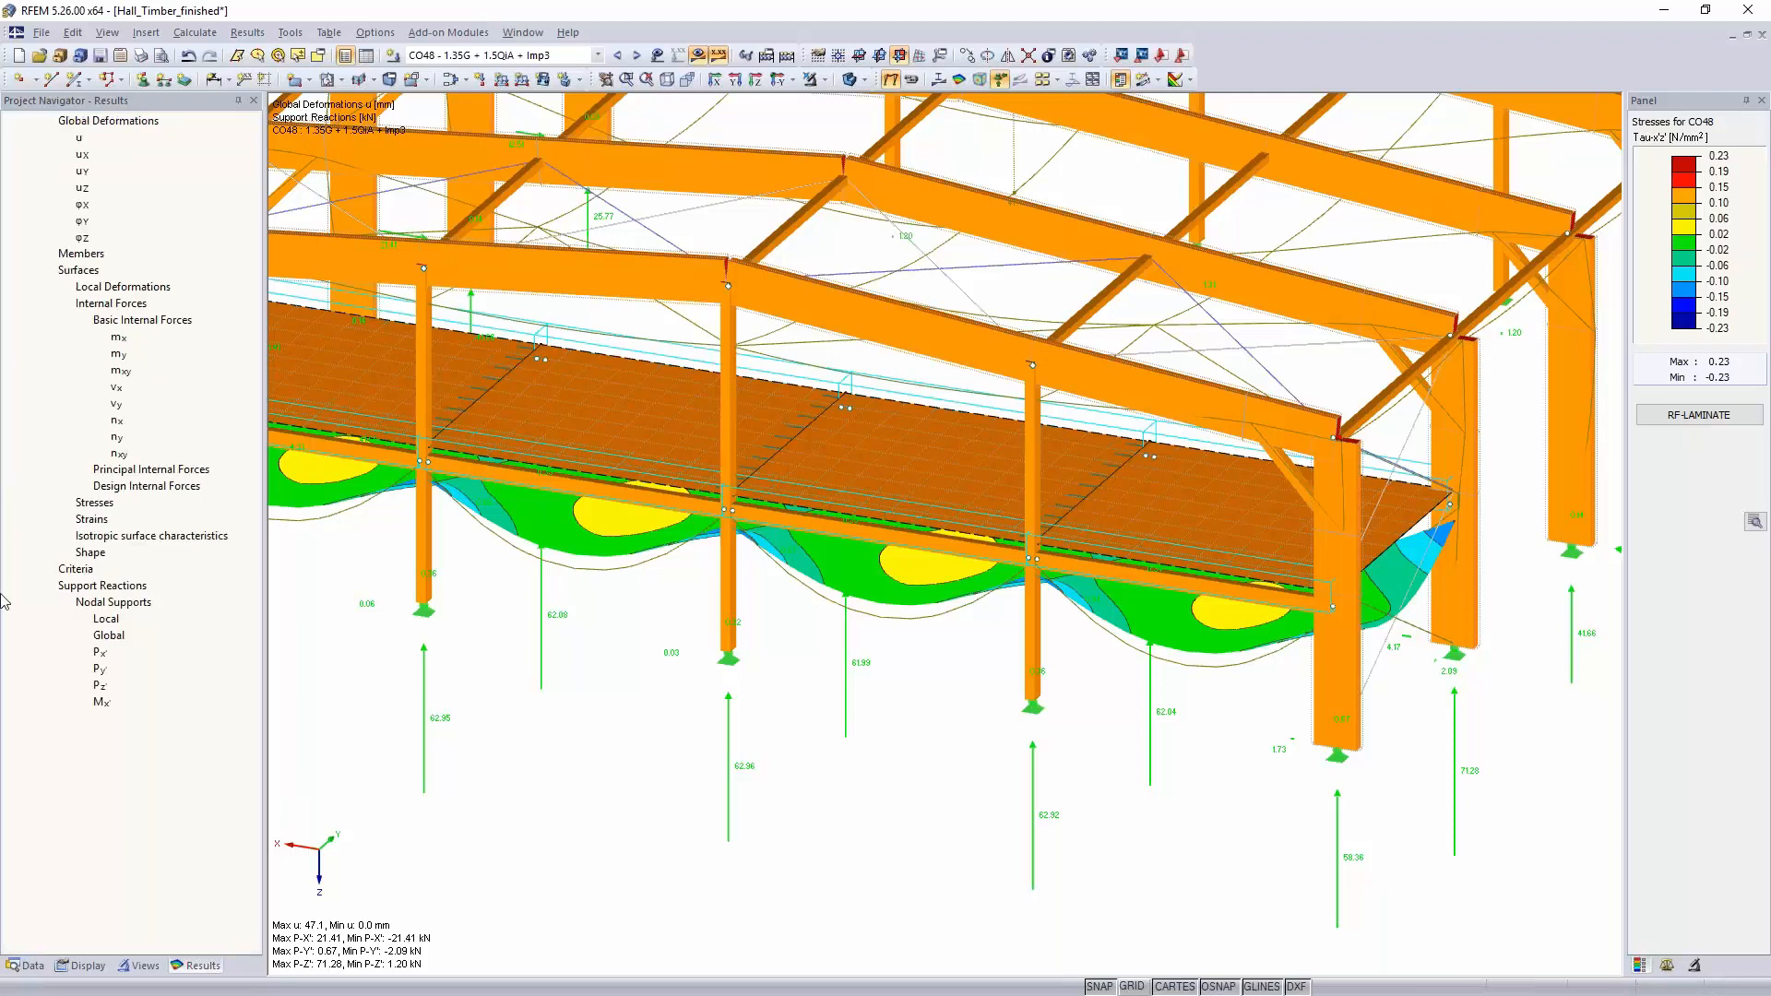
Step: Turn on the release results and display the axial force n along the slab's line hinges
click(13, 802)
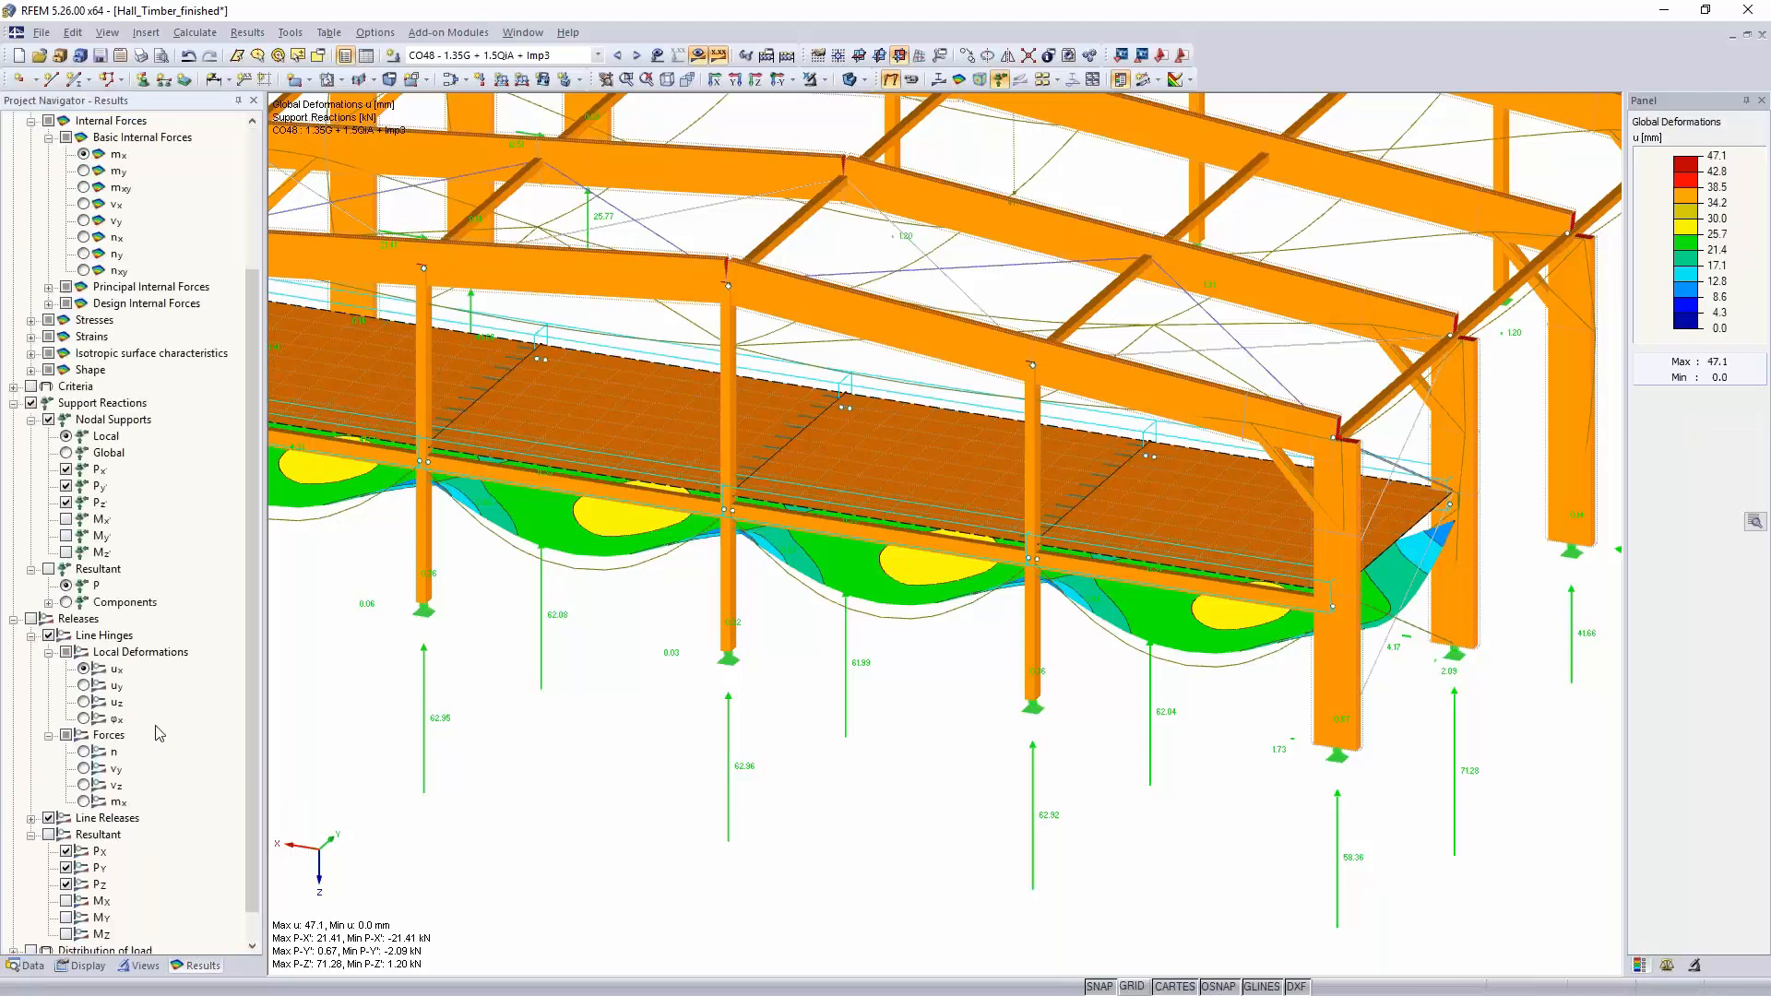
scroll(120, 646, down, 1)
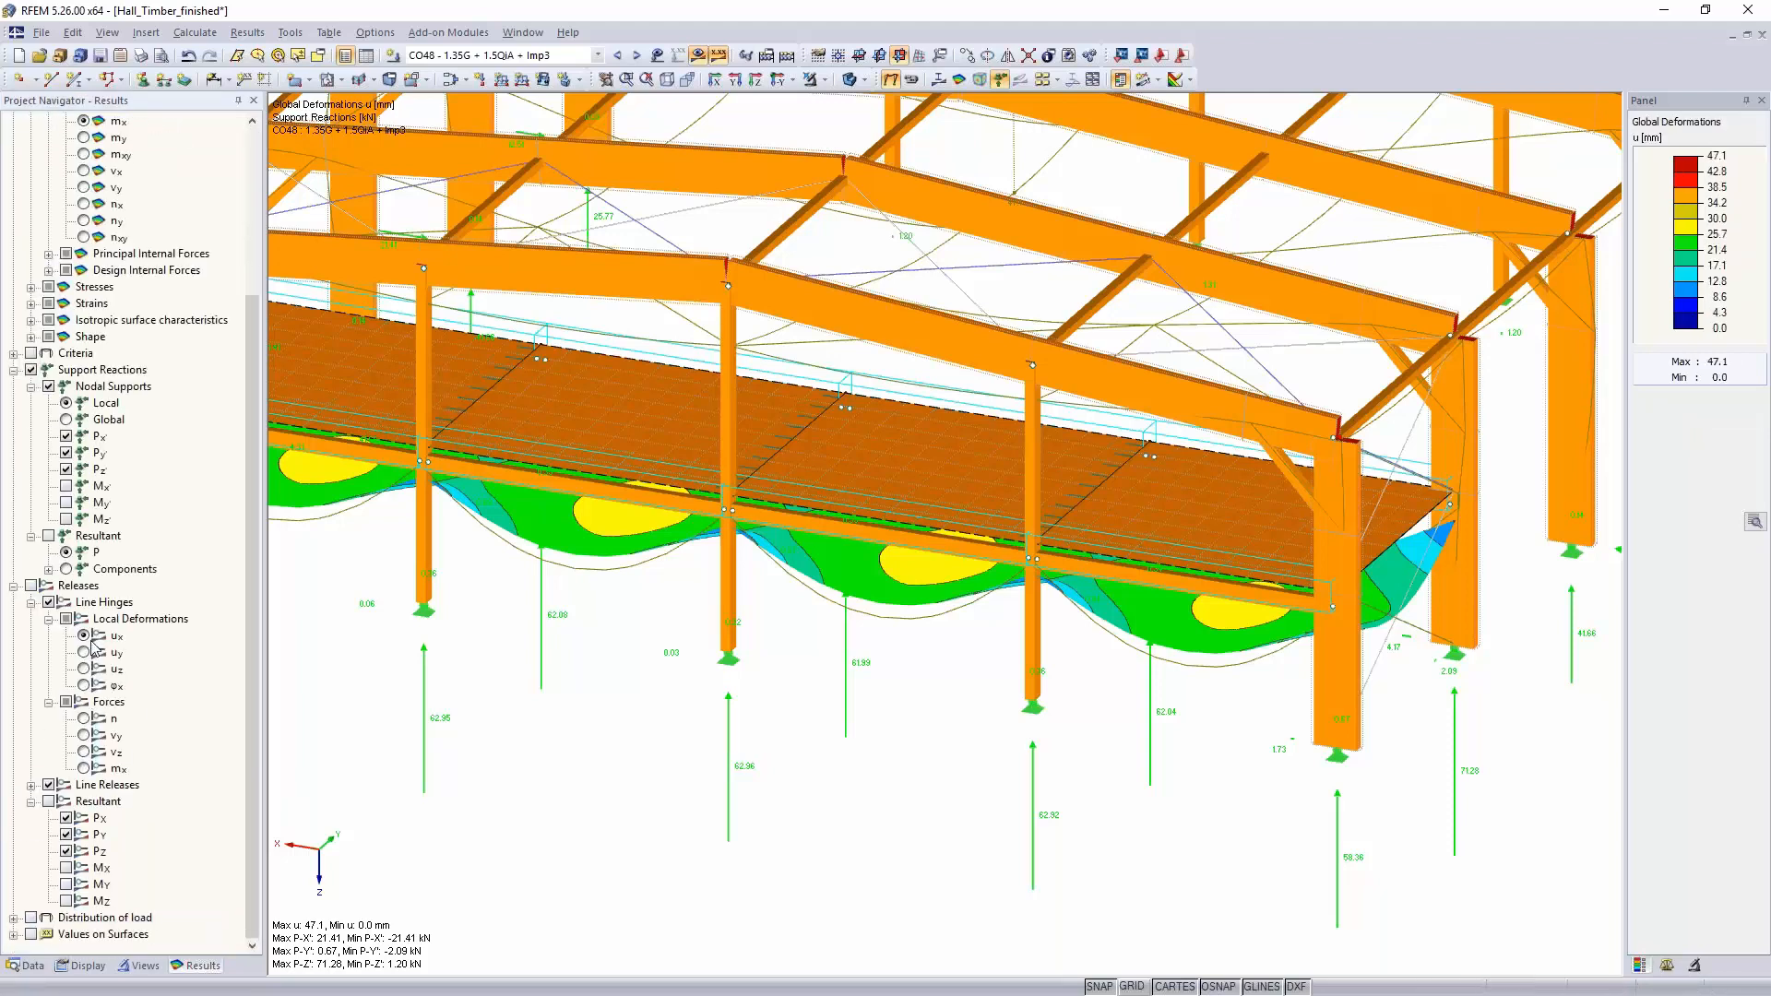
click(33, 586)
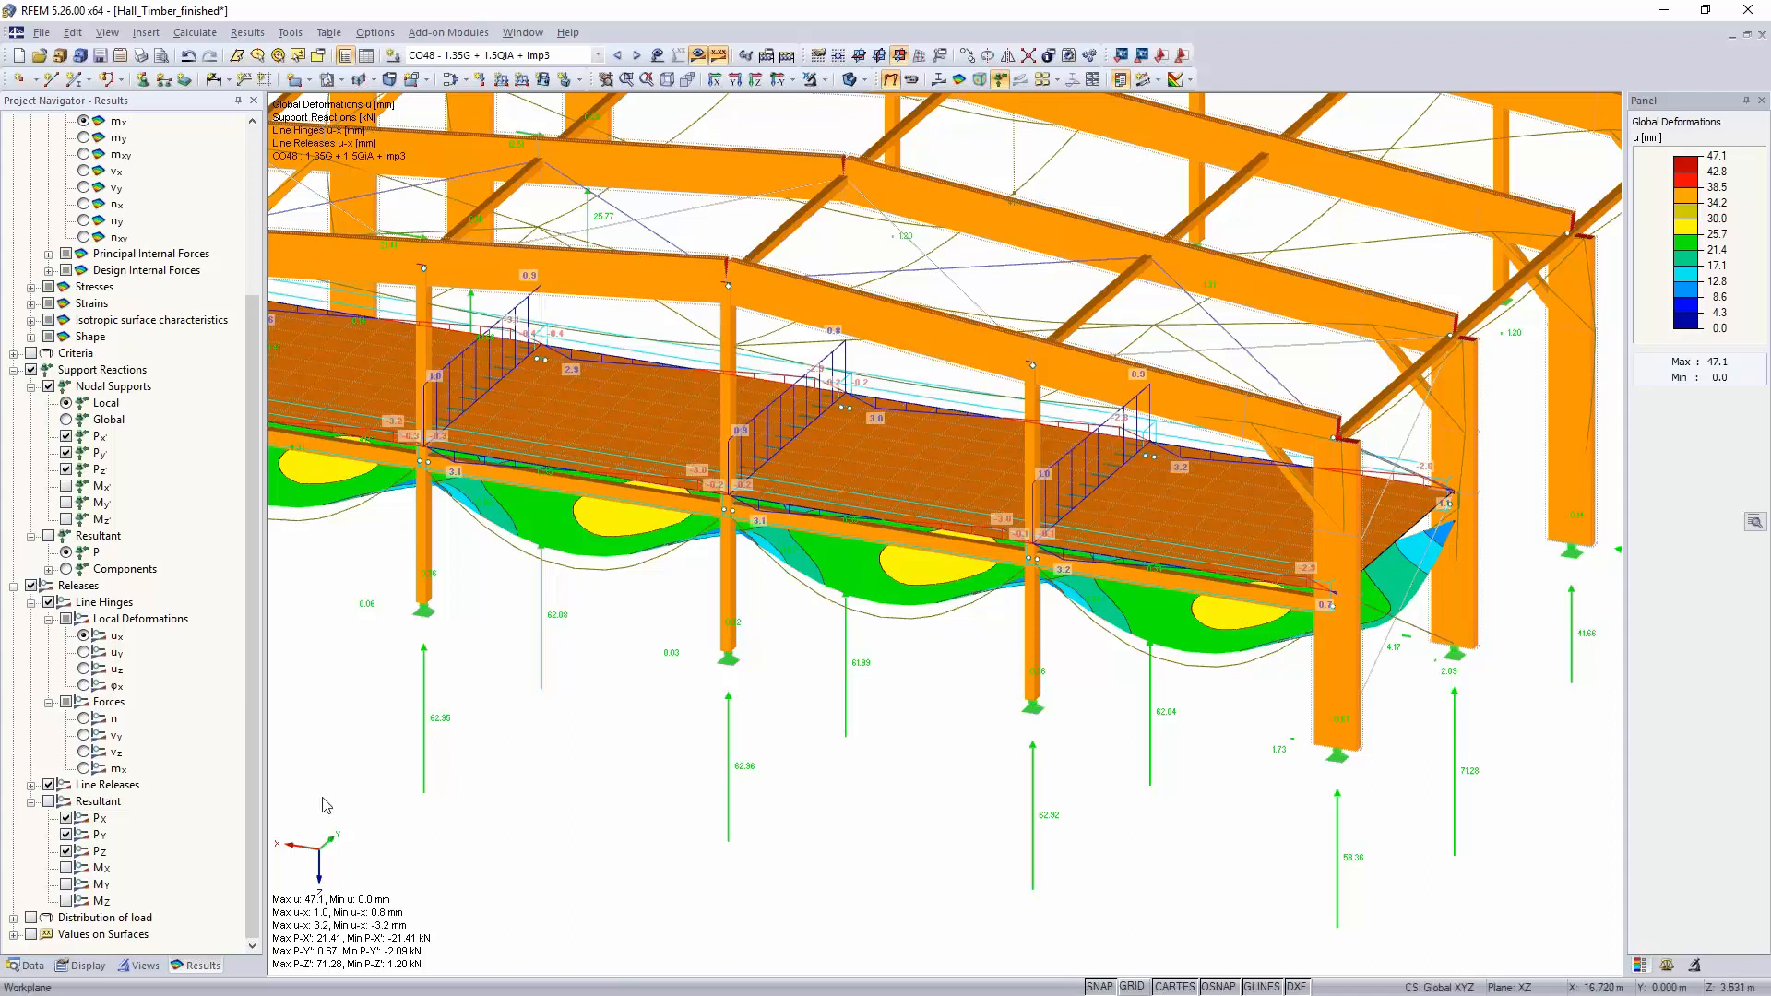
click(85, 720)
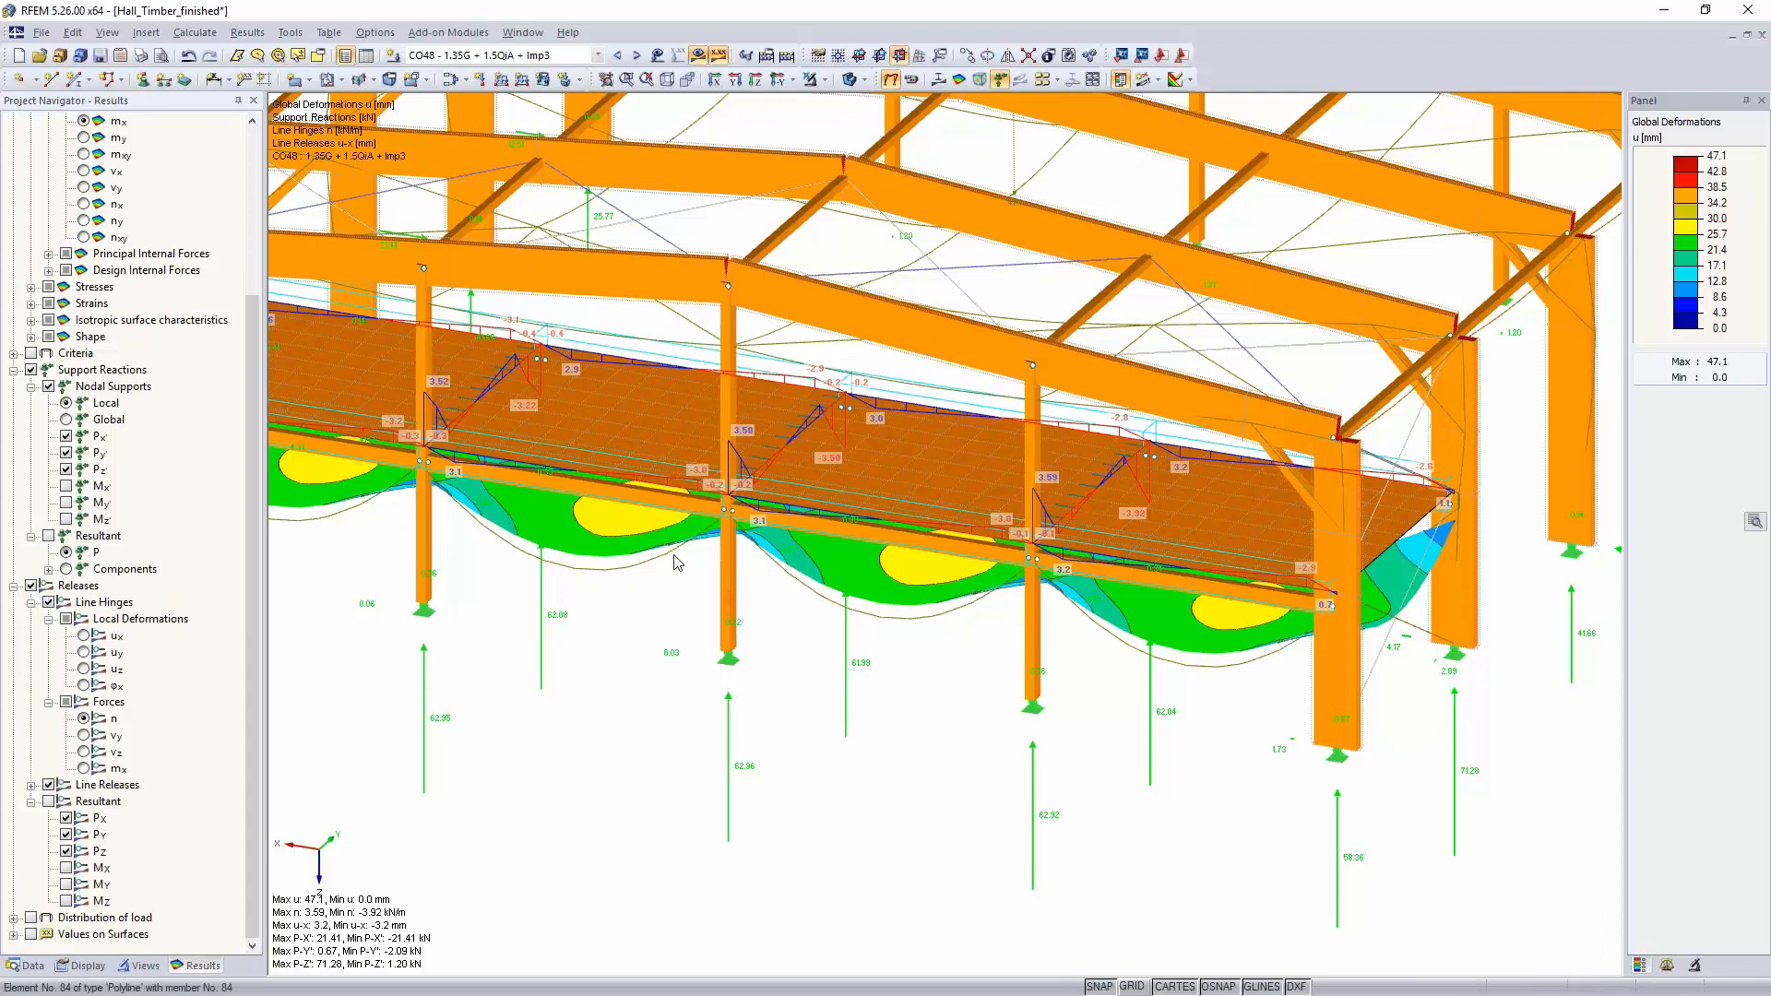
Step: Display the force n for the line releases along the slab's edges
click(31, 785)
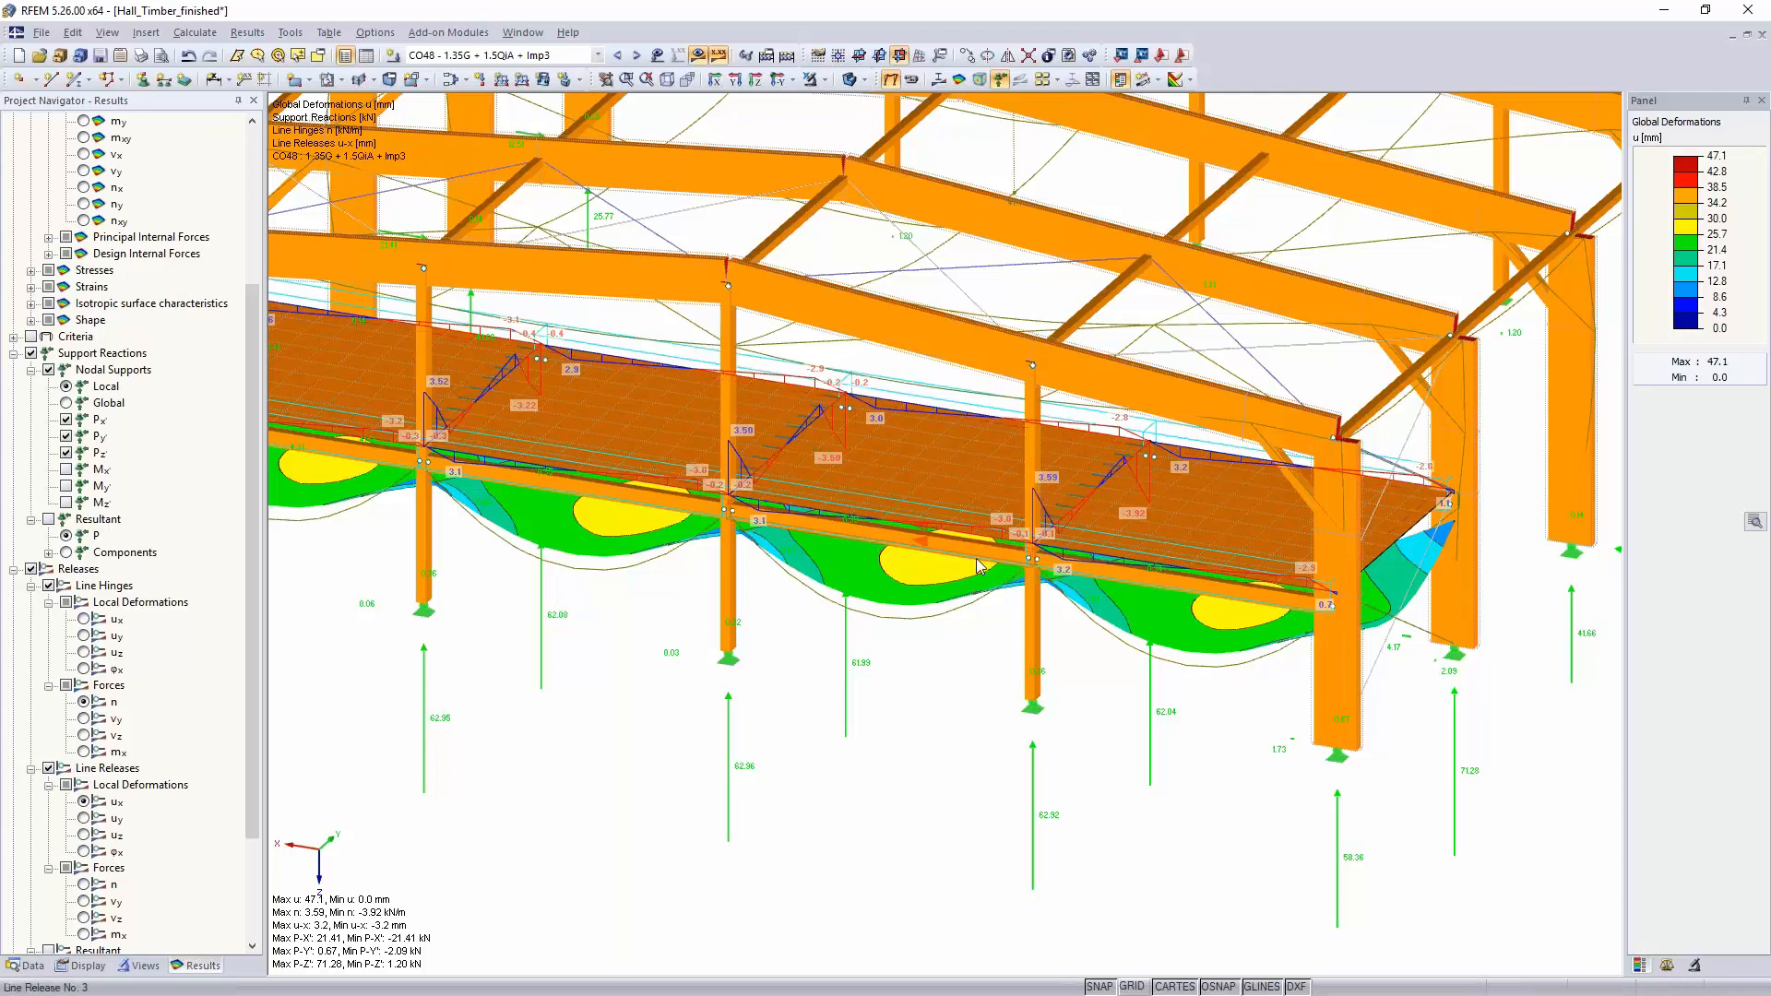
scroll(83, 835, down, 1)
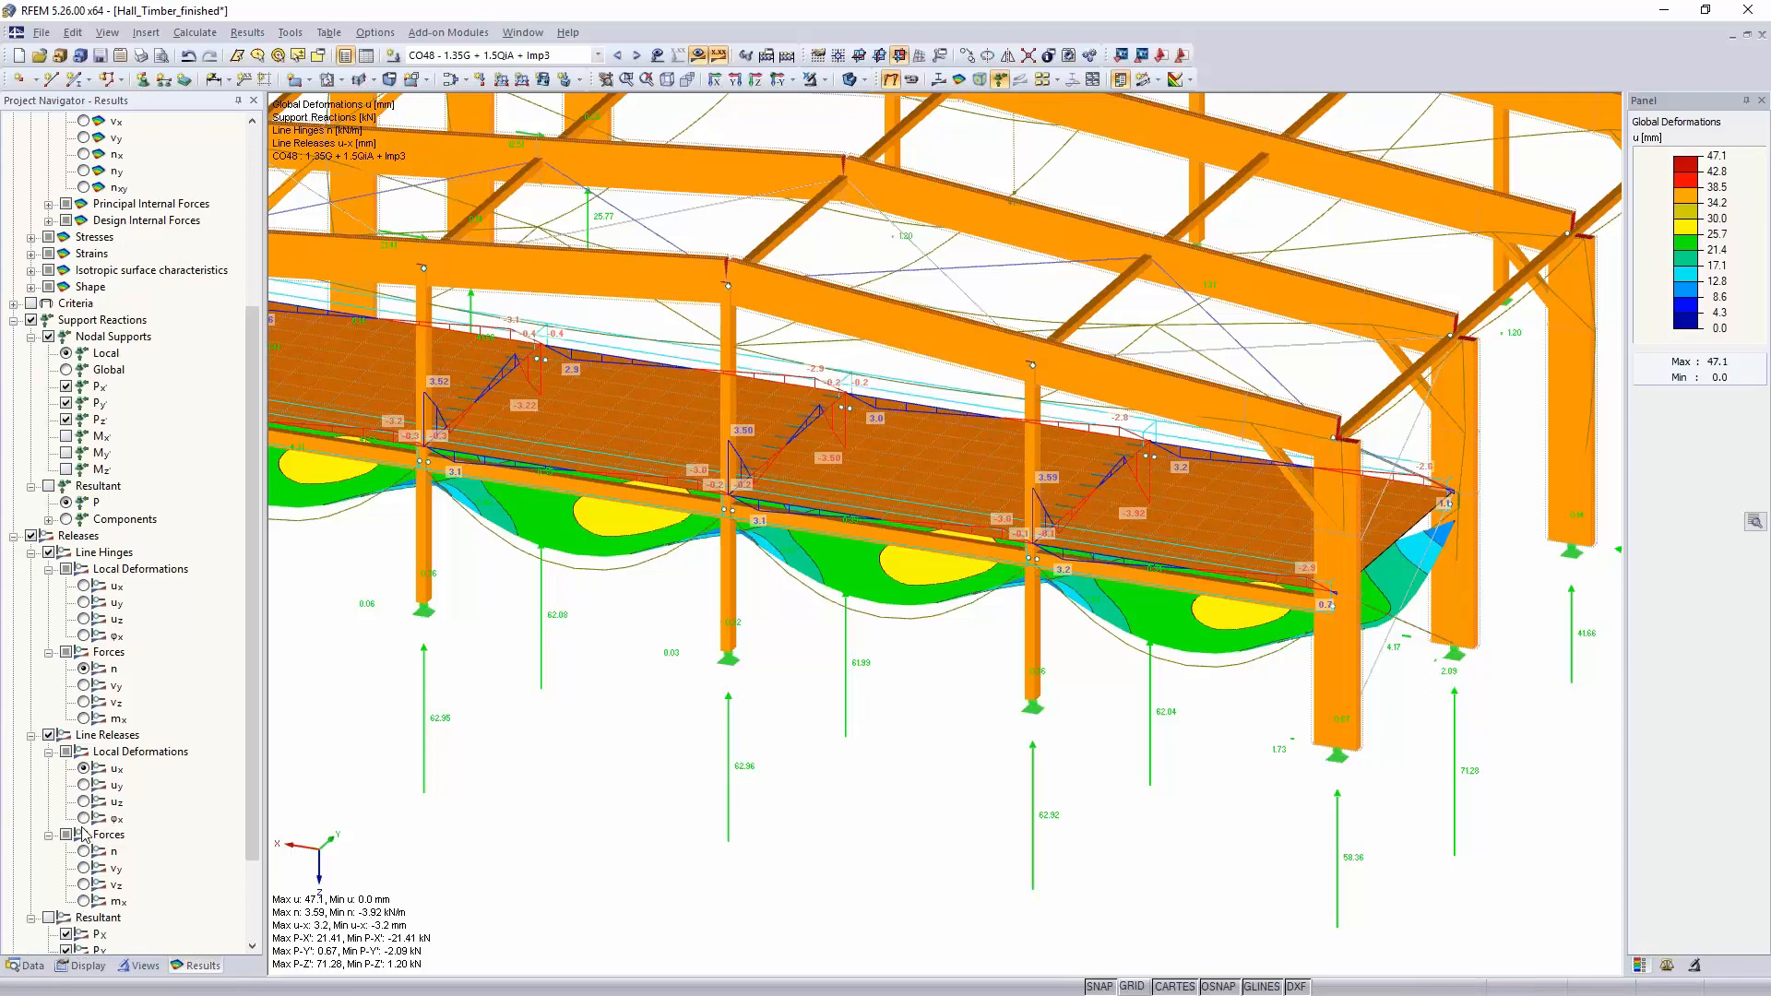
scroll(82, 783, down, 2)
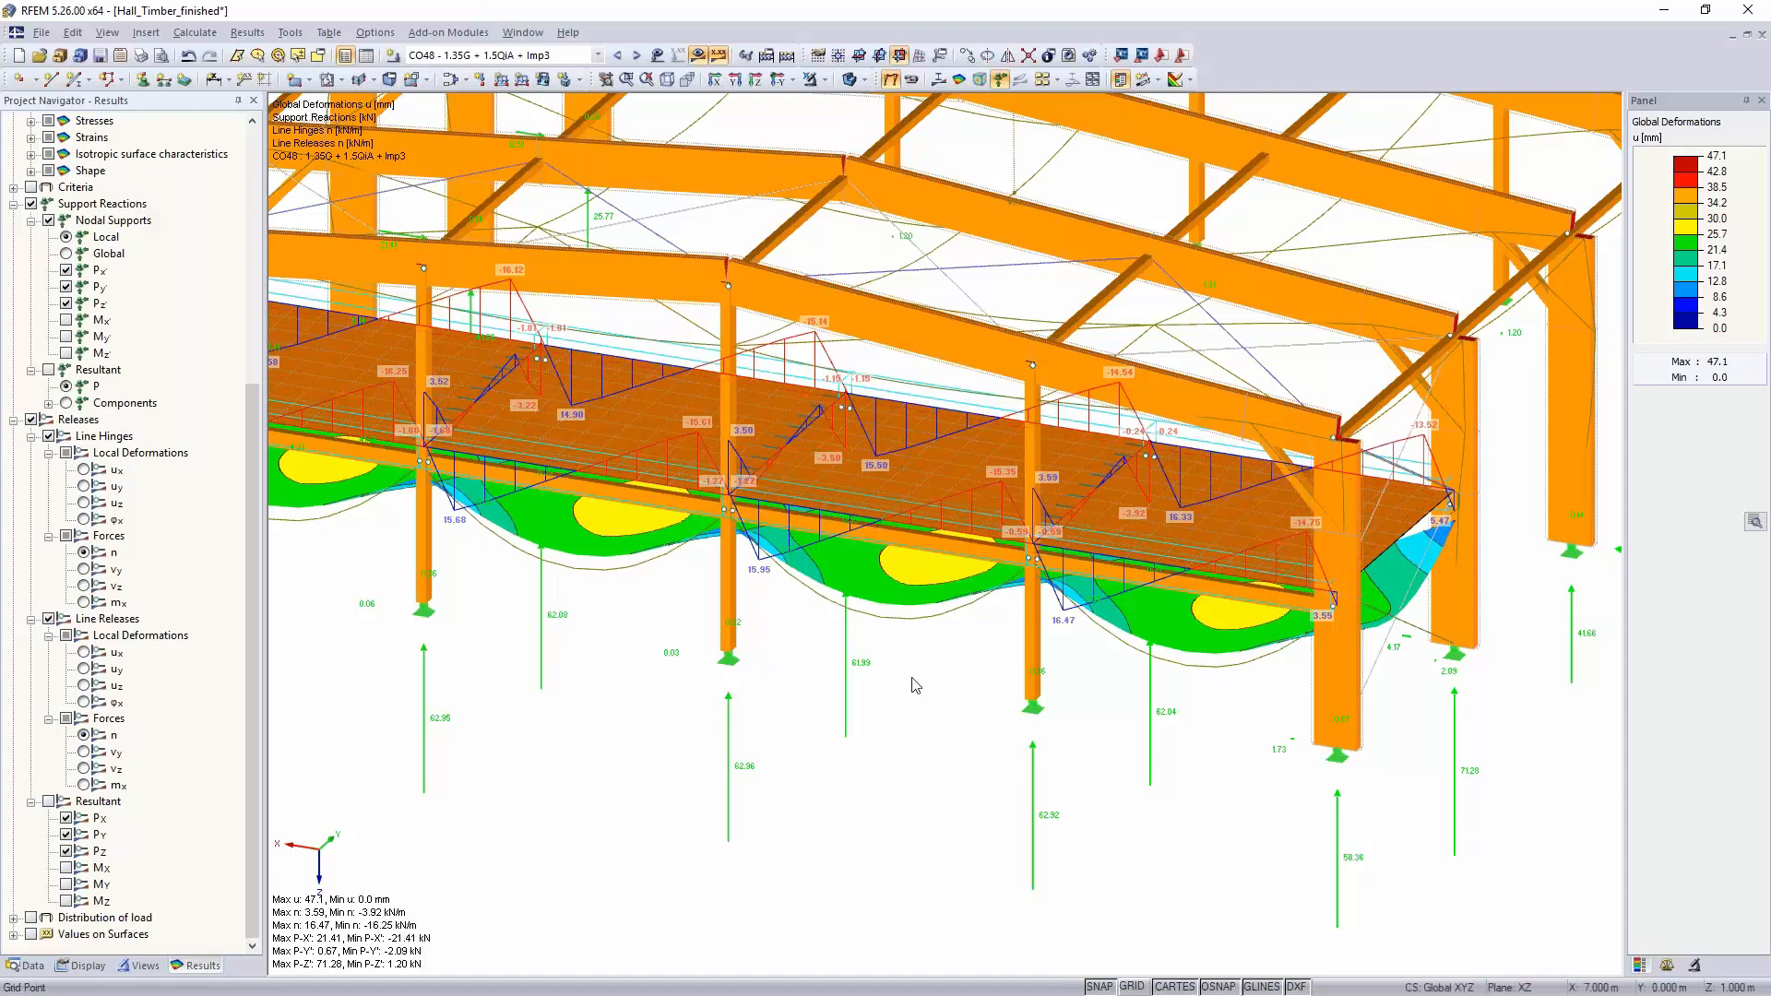
Step: View the result diagram of a line release on the slab's front edge, smoothing n constantly from 0 to 1 m
right_click(870, 507)
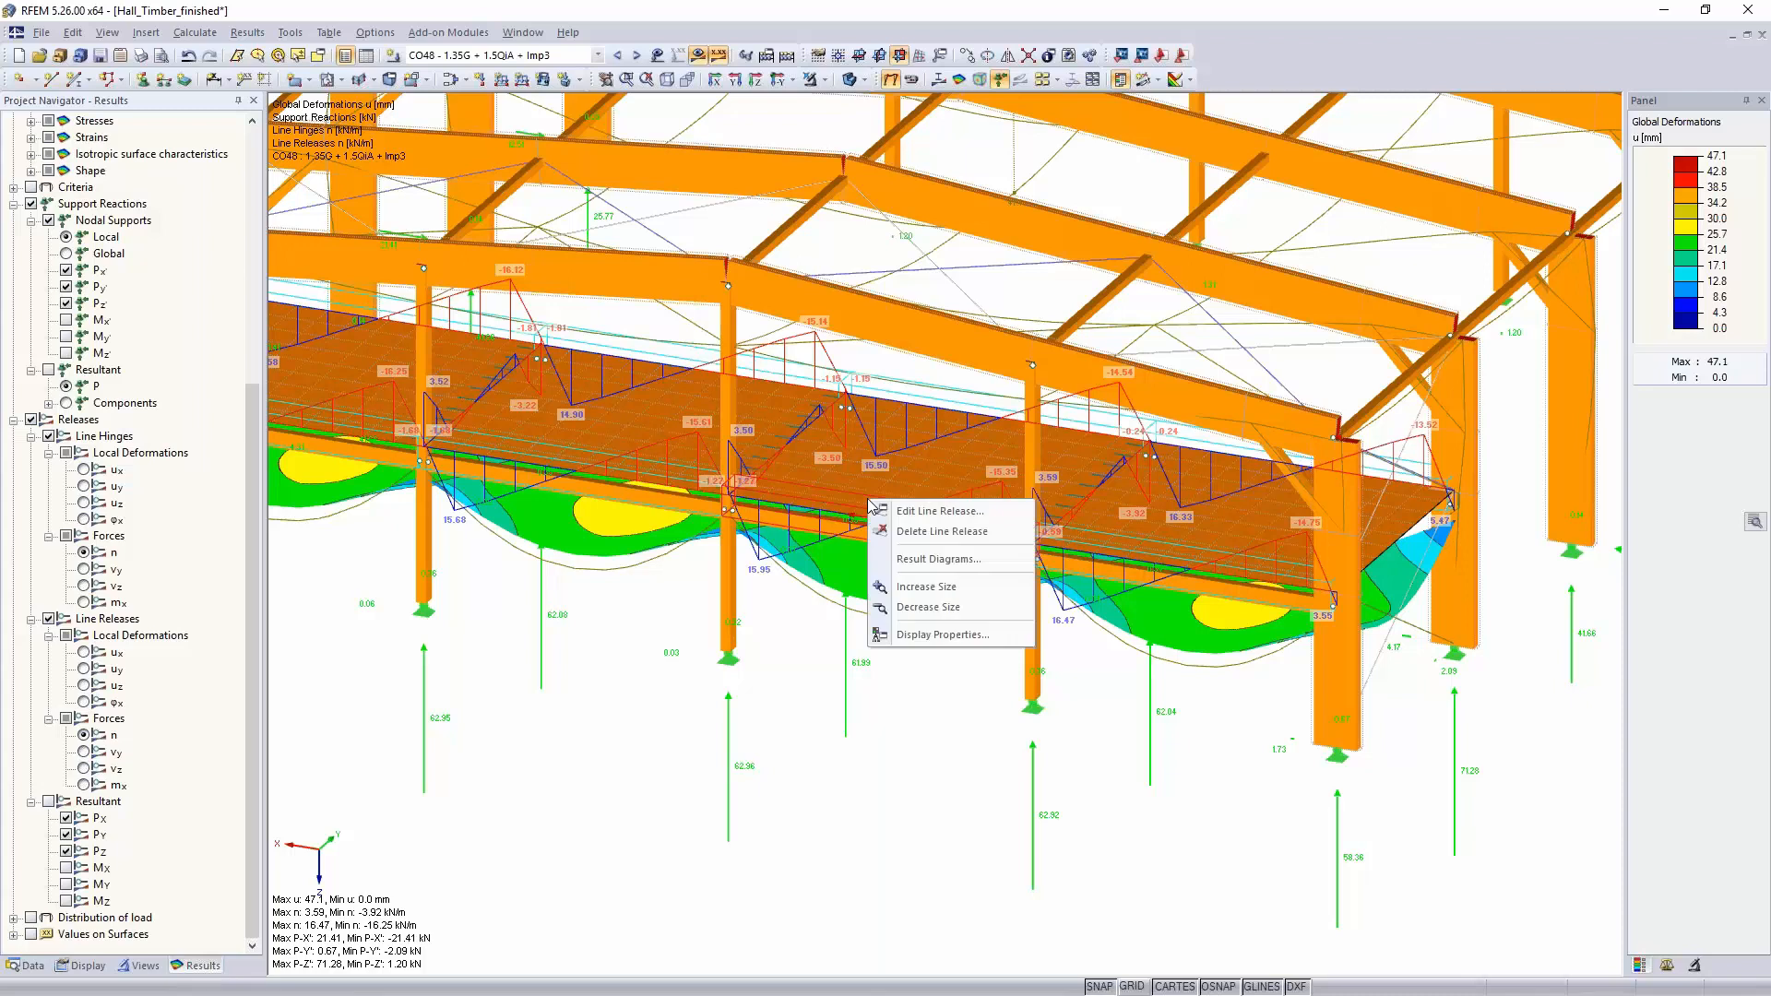
click(915, 557)
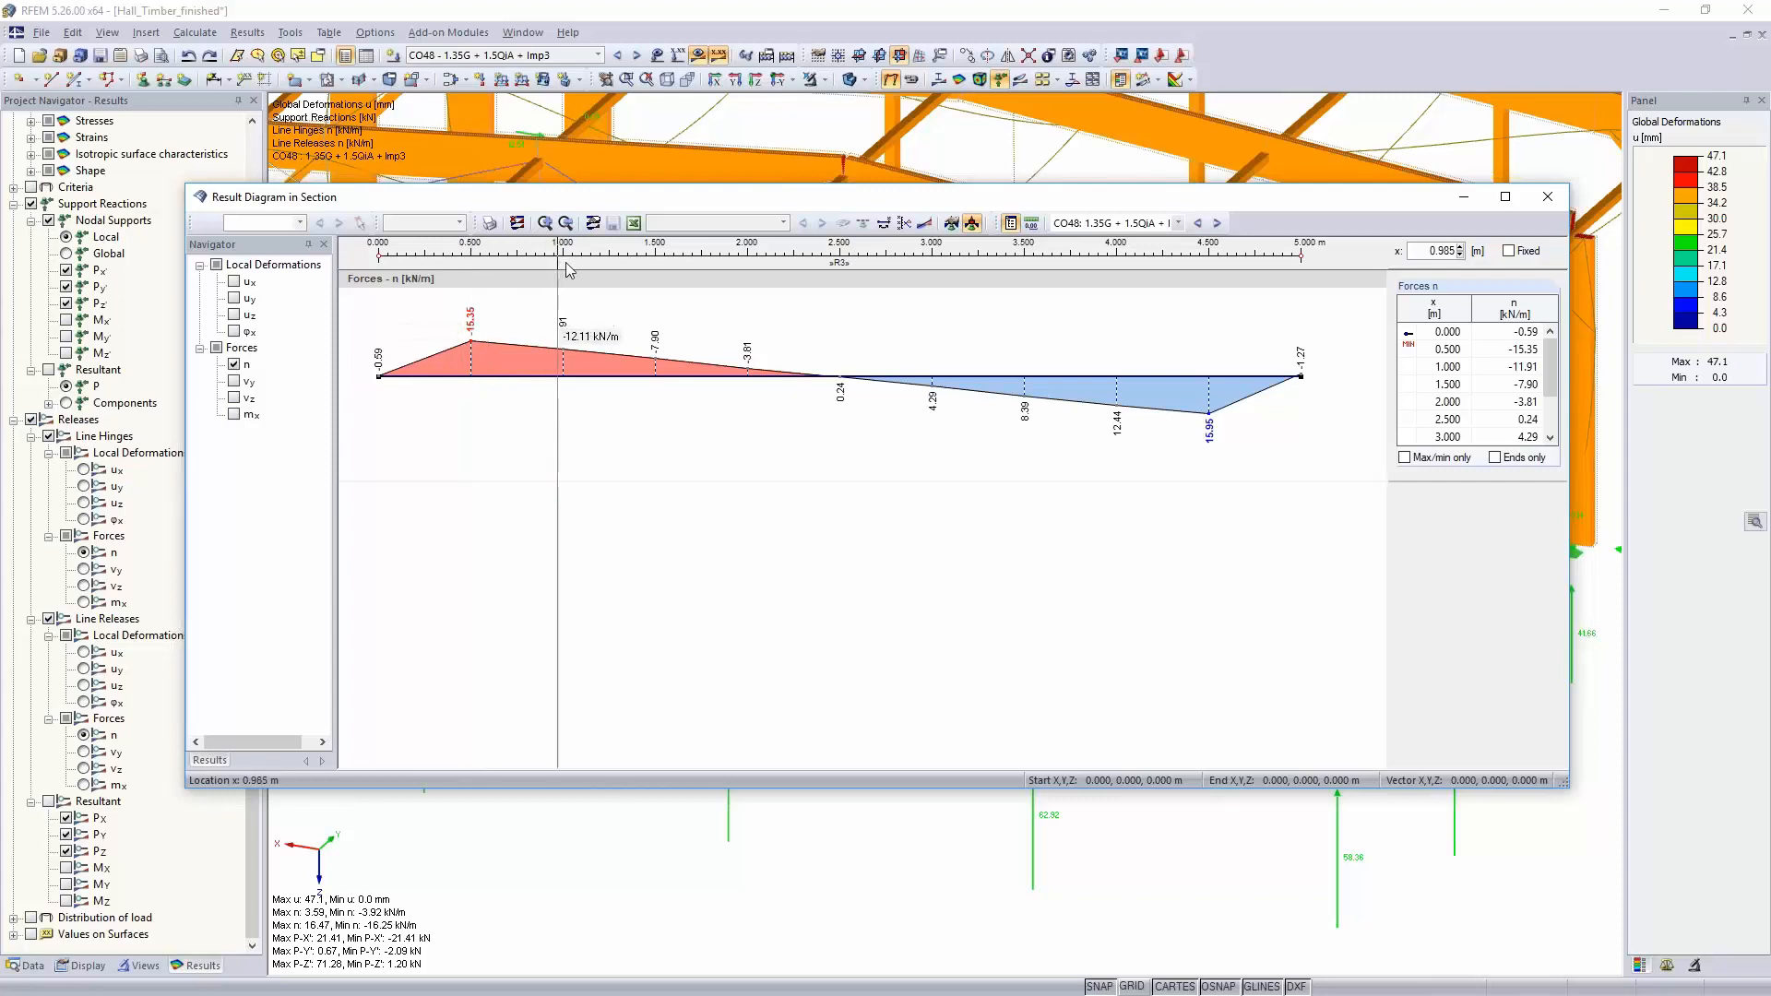
click(951, 224)
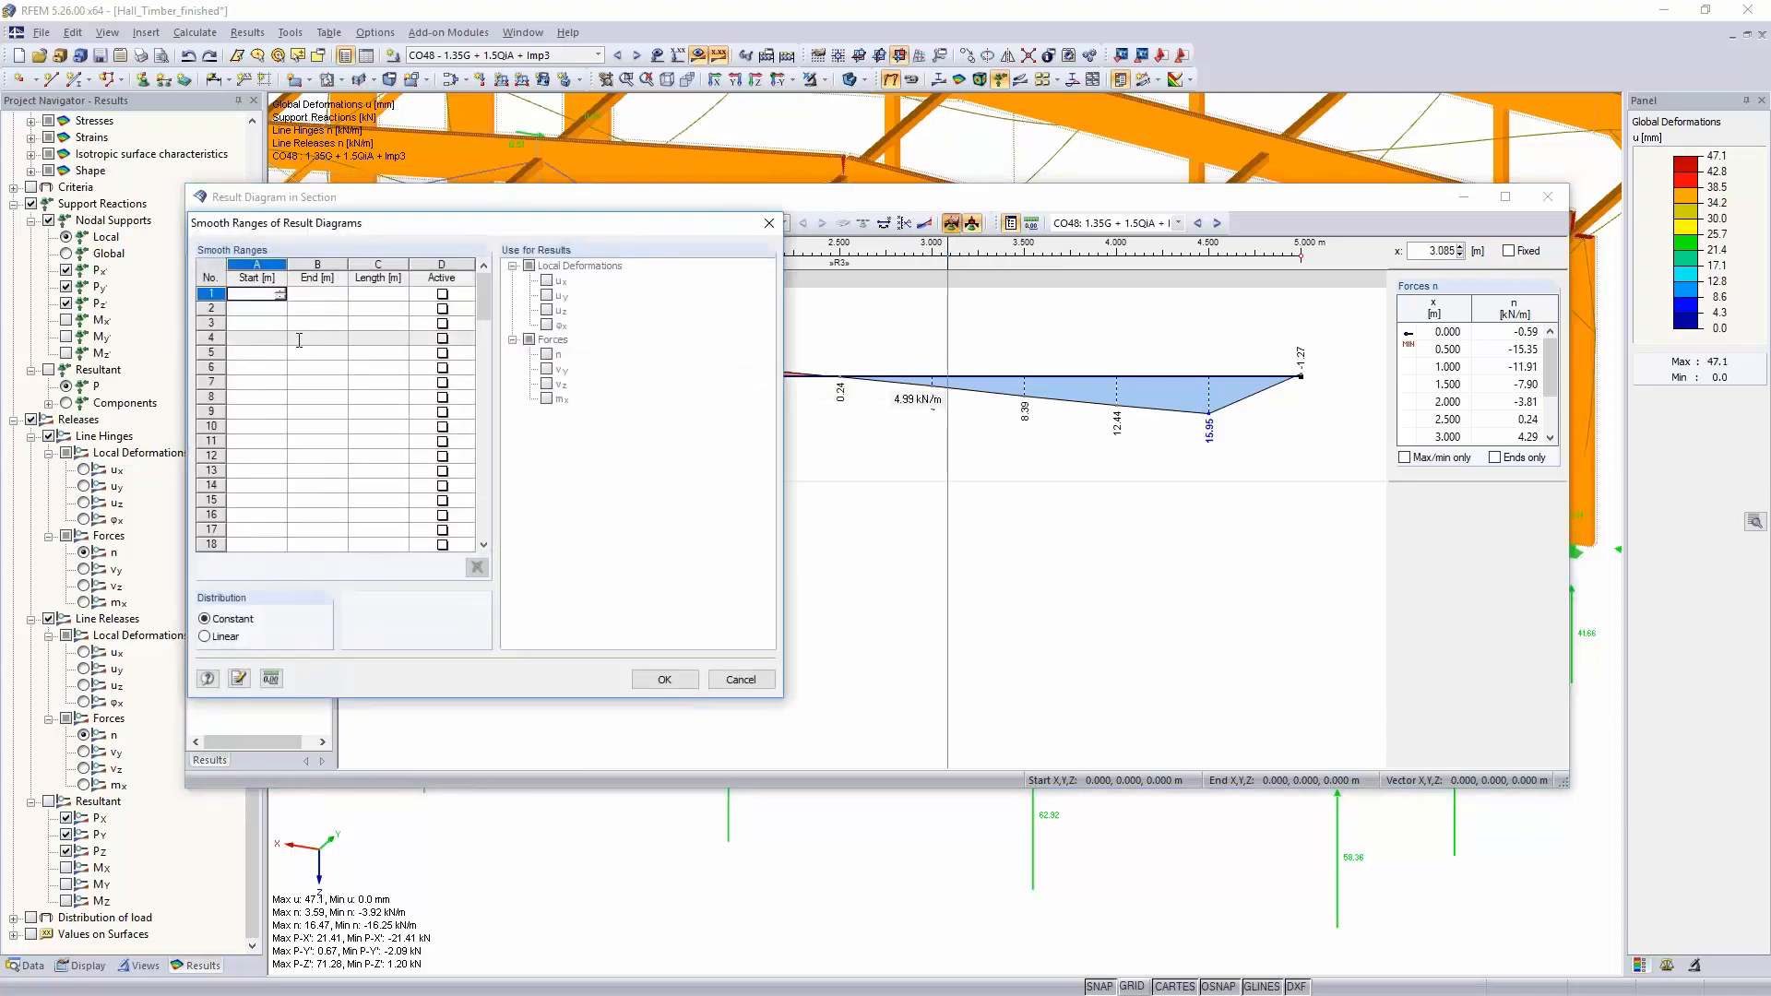
key(Tab)
text(1)
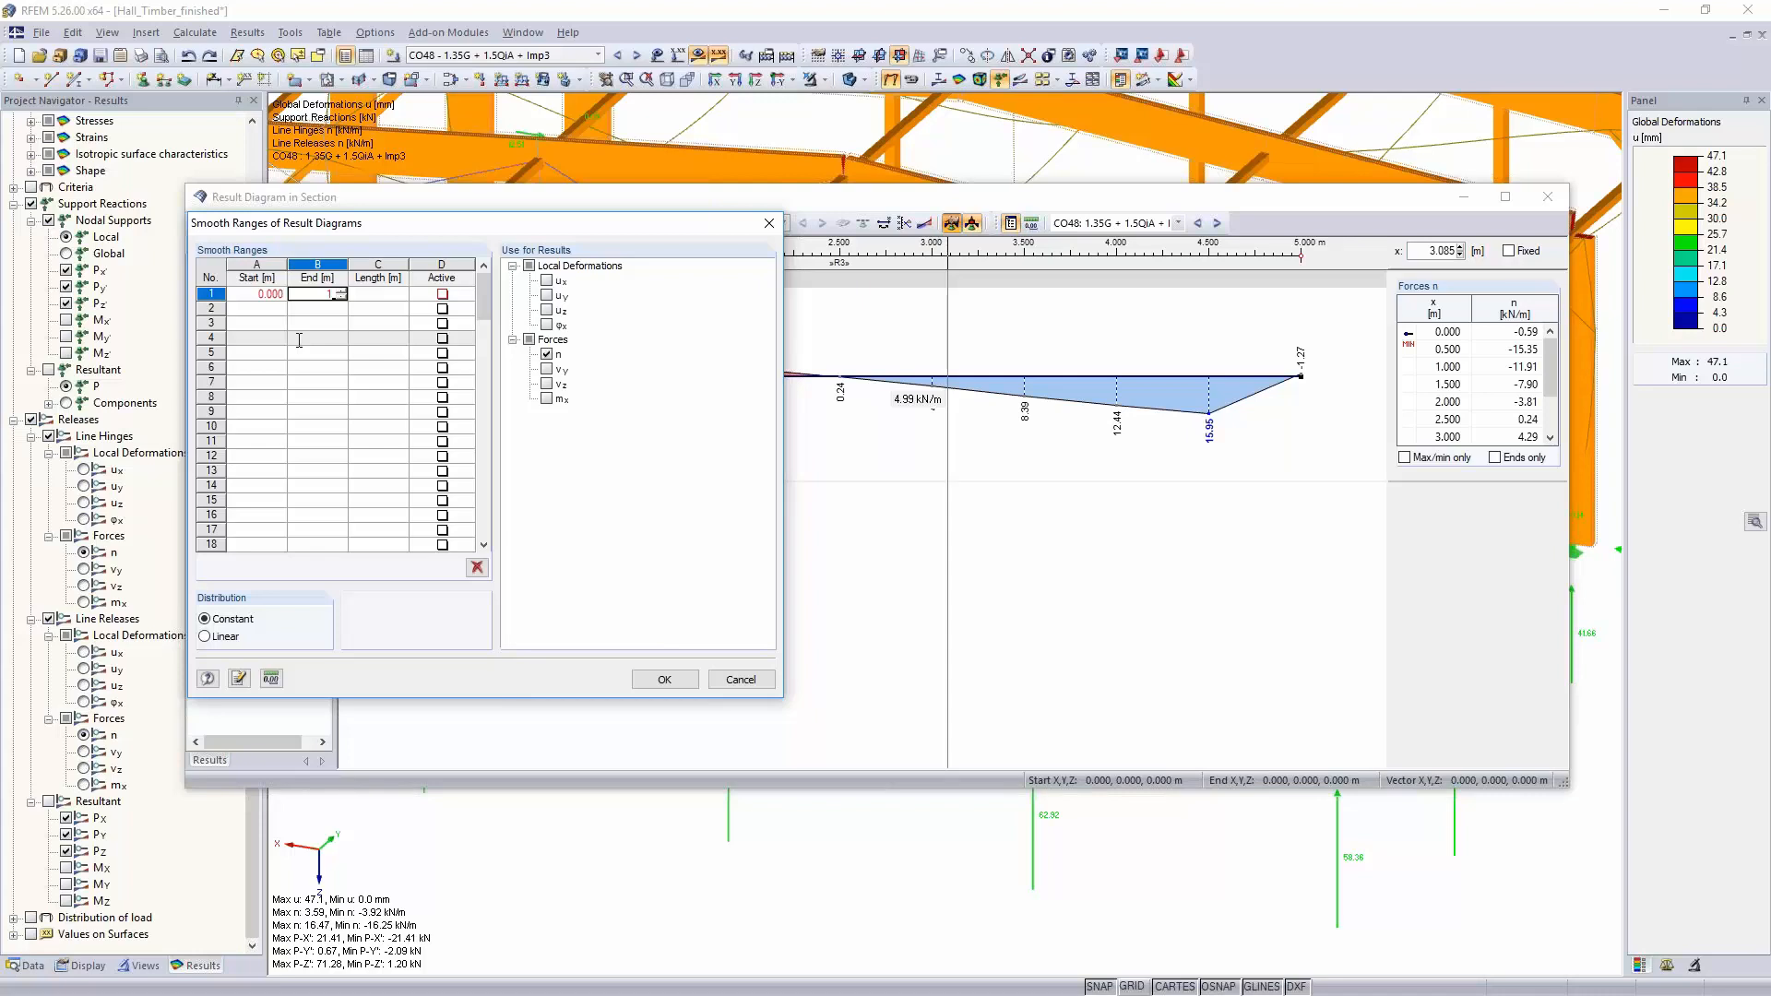
key(Tab)
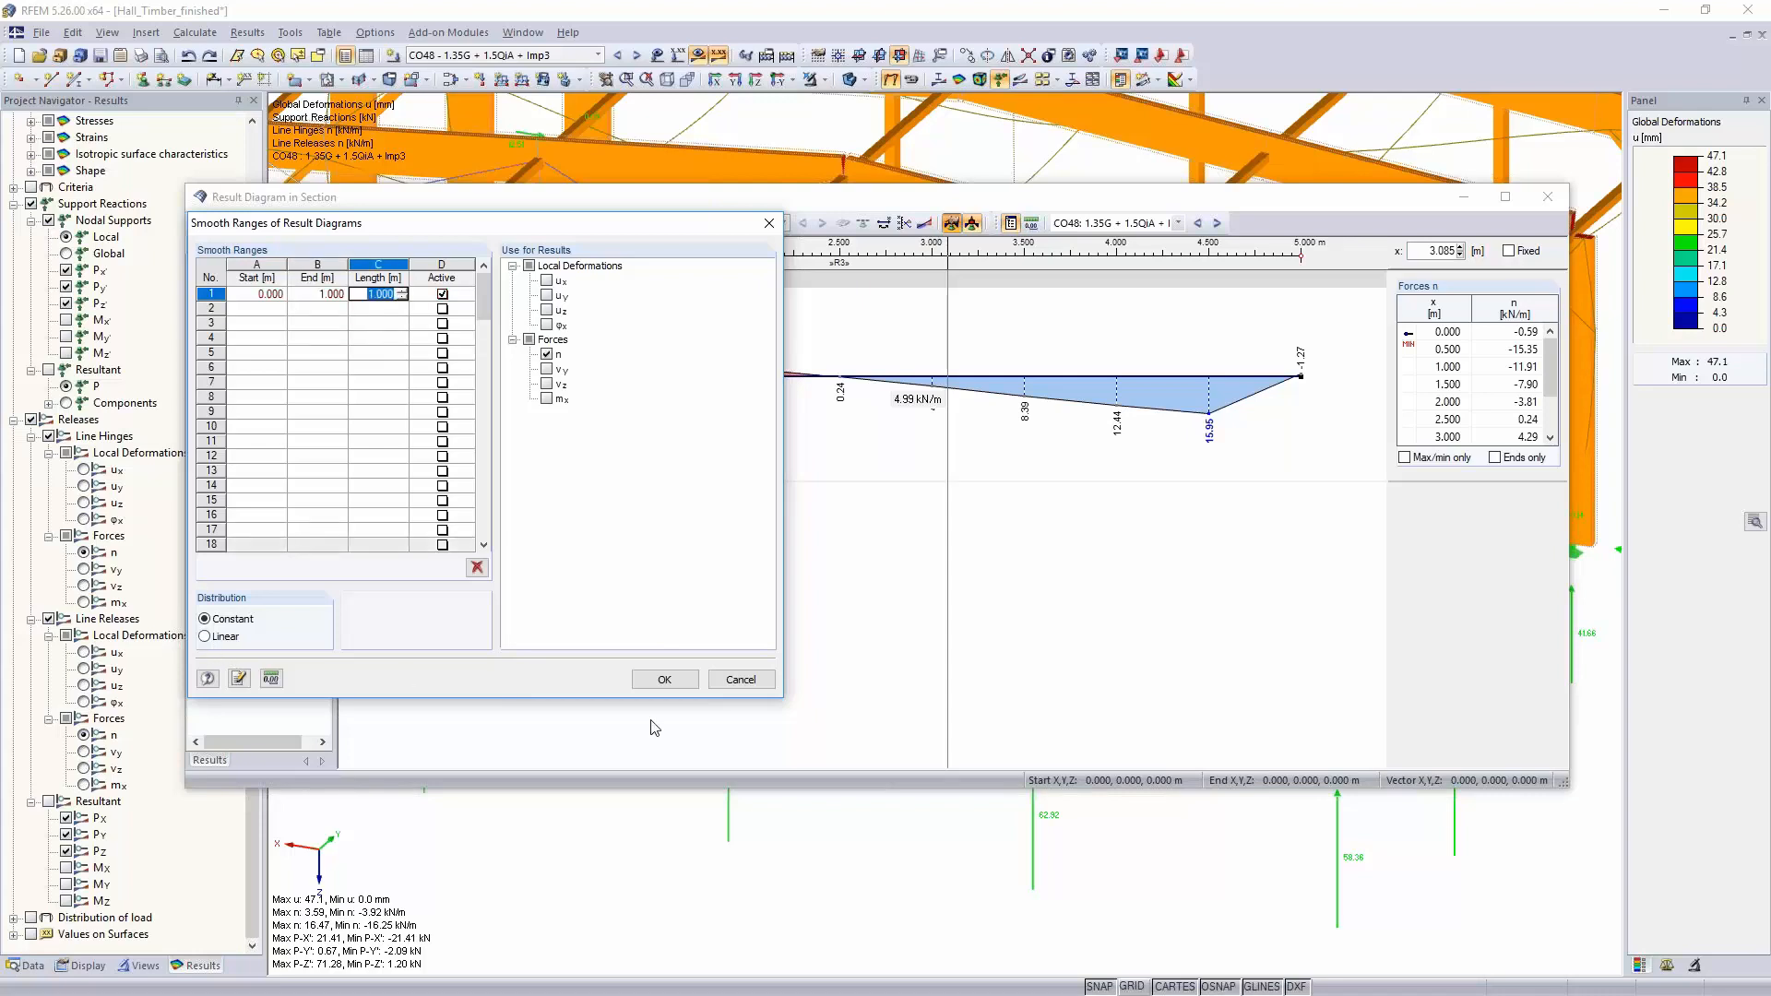
click(664, 680)
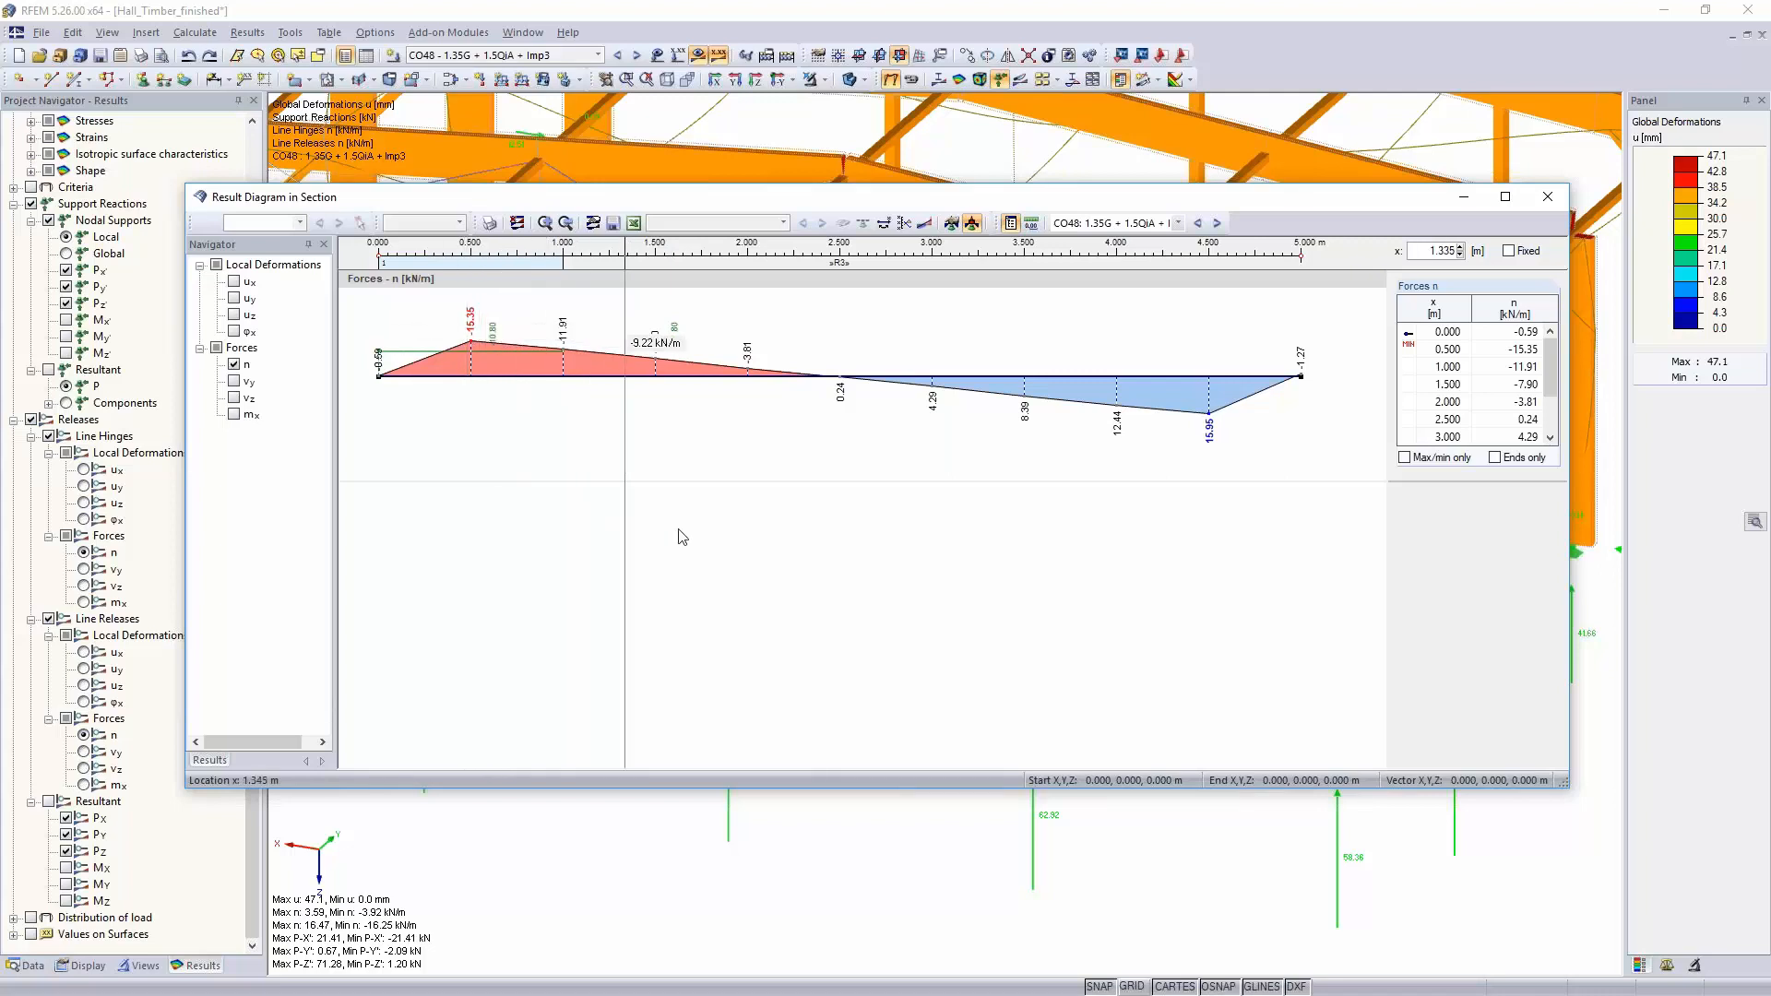
click(1541, 200)
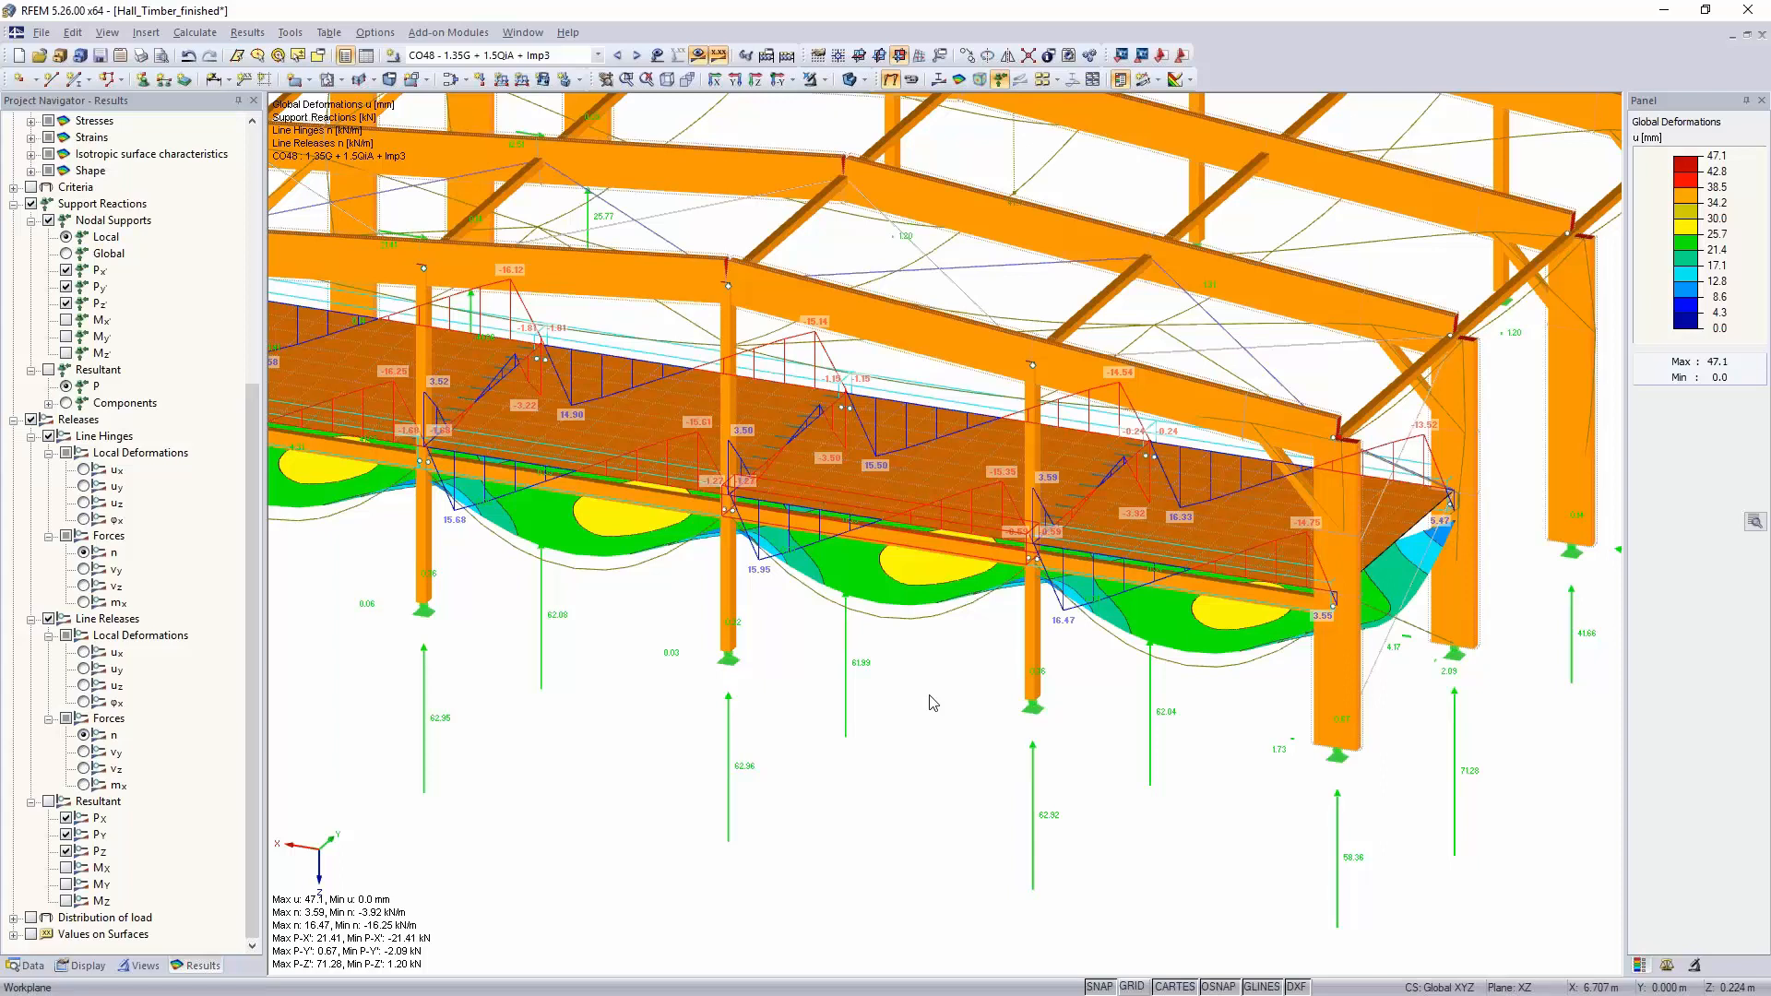
Step: Collapse the load combinations list and open the RF-TIMBER Pro add-on module
scroll(929, 696, down, 1)
scroll(929, 698, down, 2)
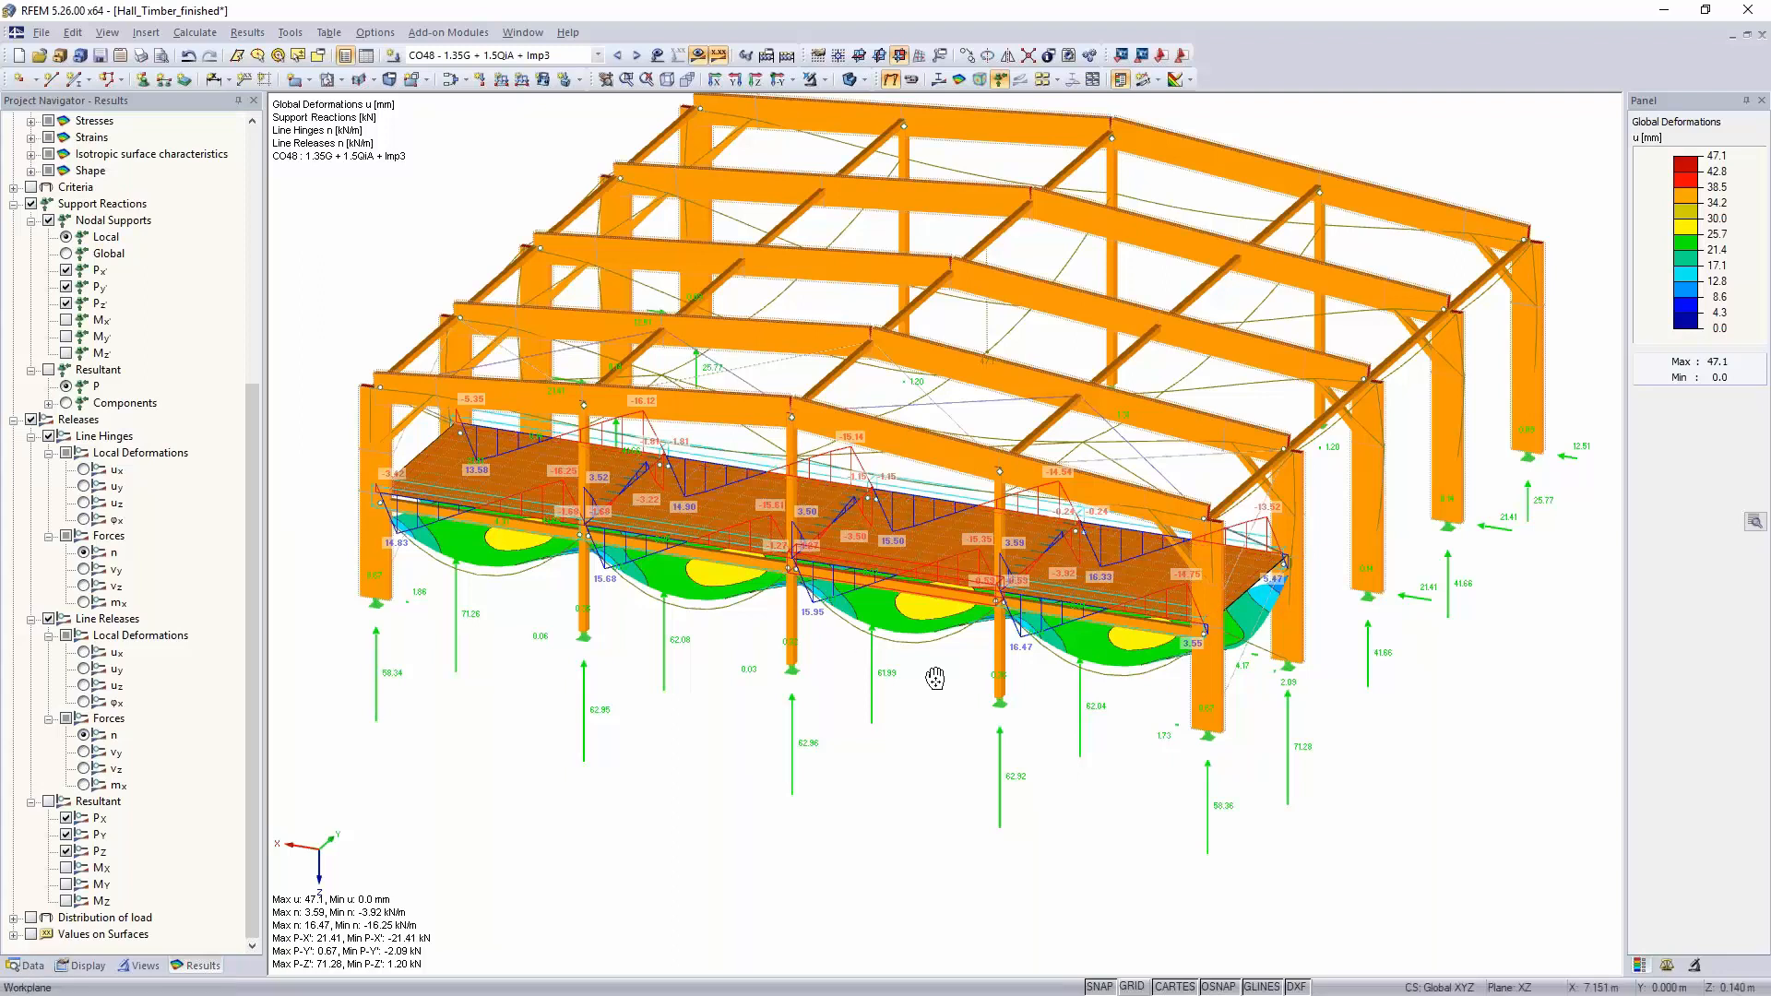
middle_drag(934, 678, 1037, 526)
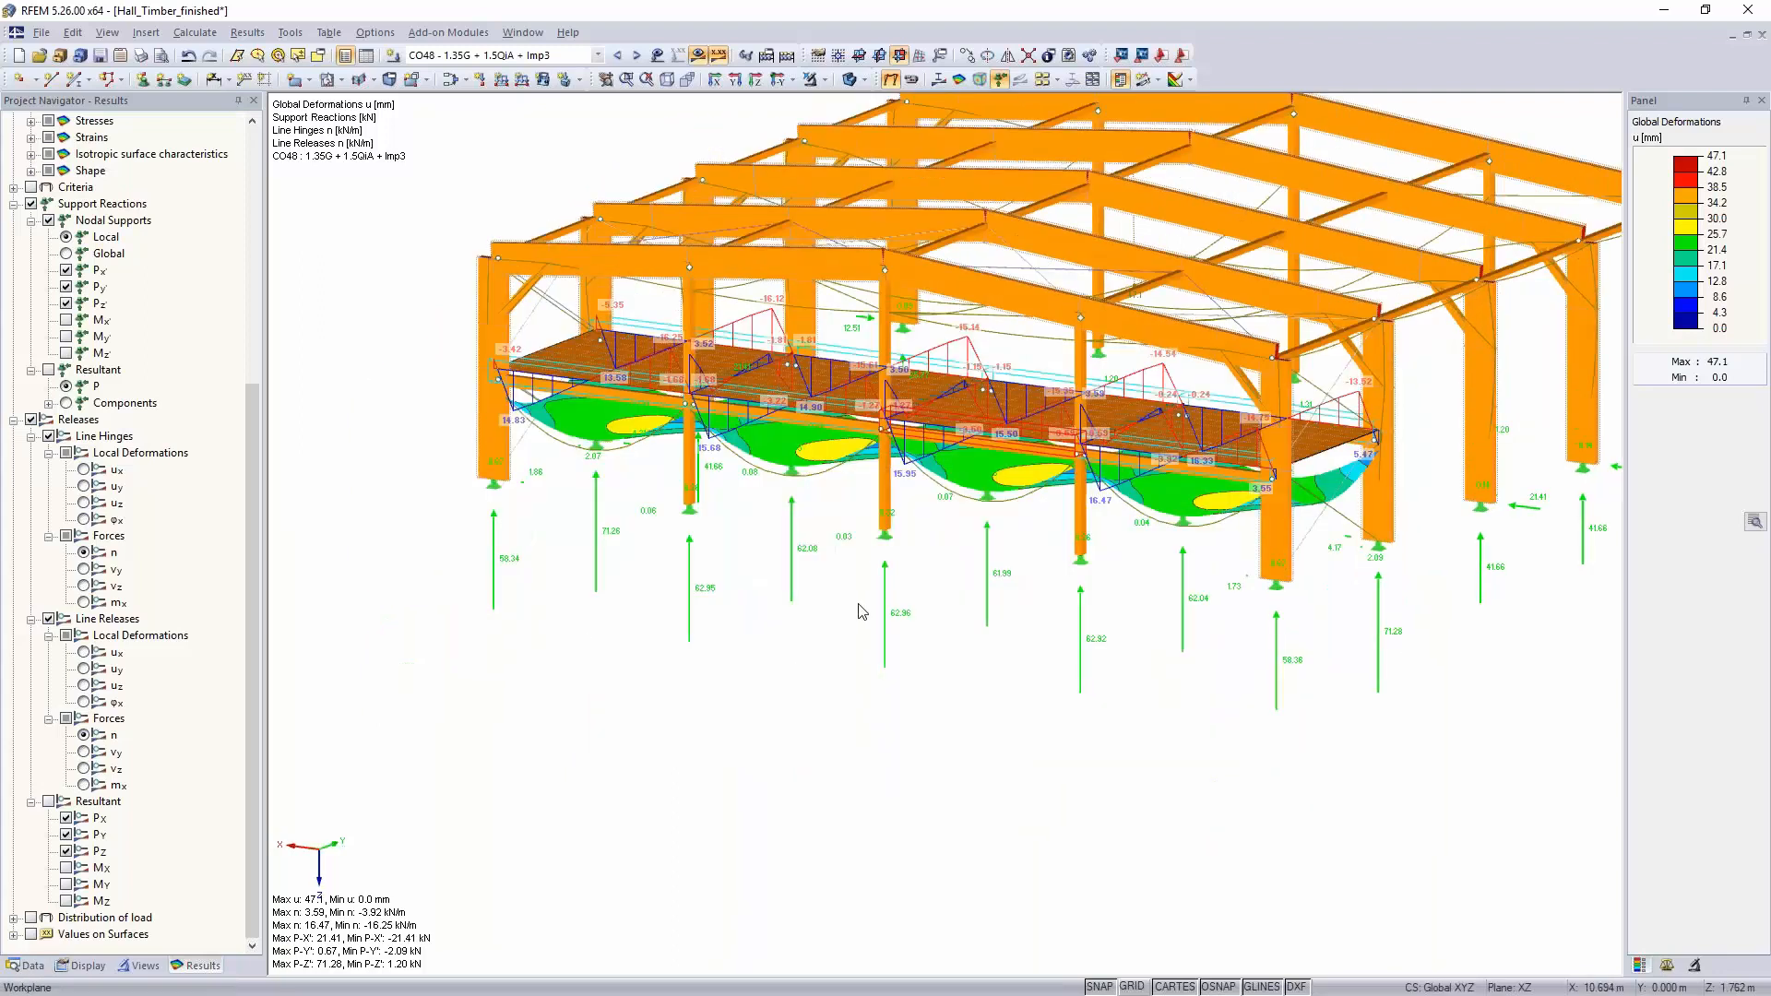
click(27, 966)
scroll(78, 679, down, 3)
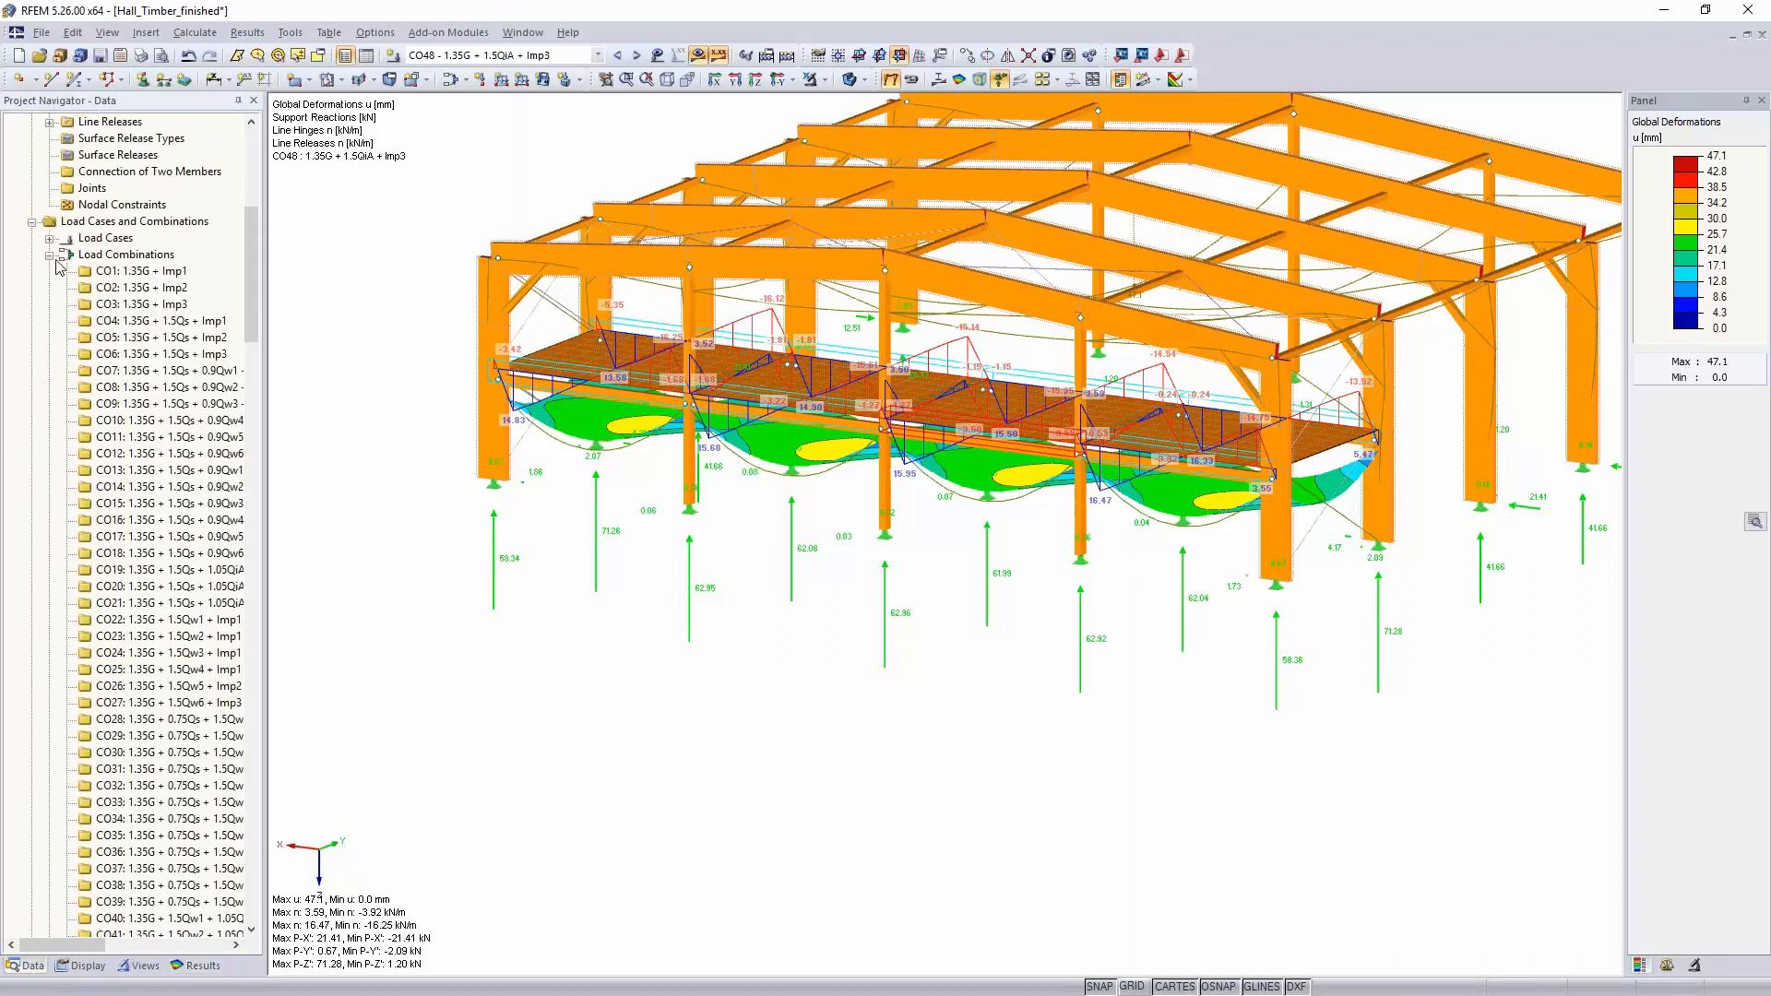
click(50, 255)
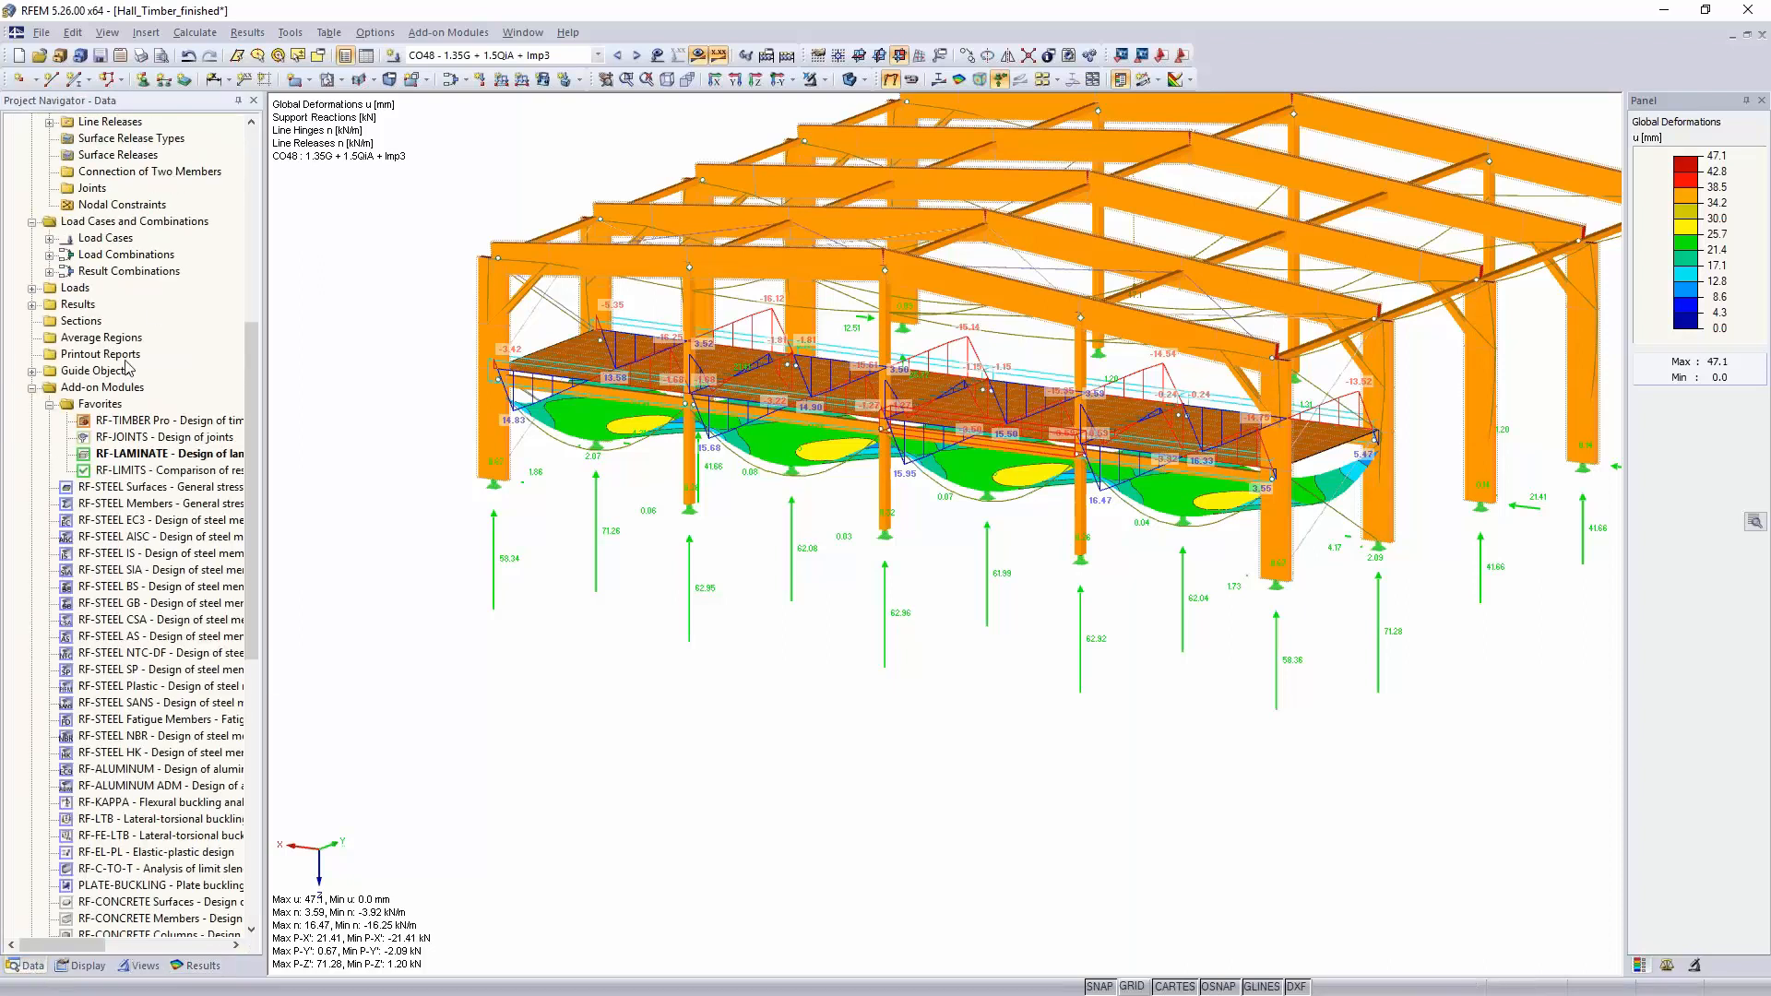
double_click(150, 425)
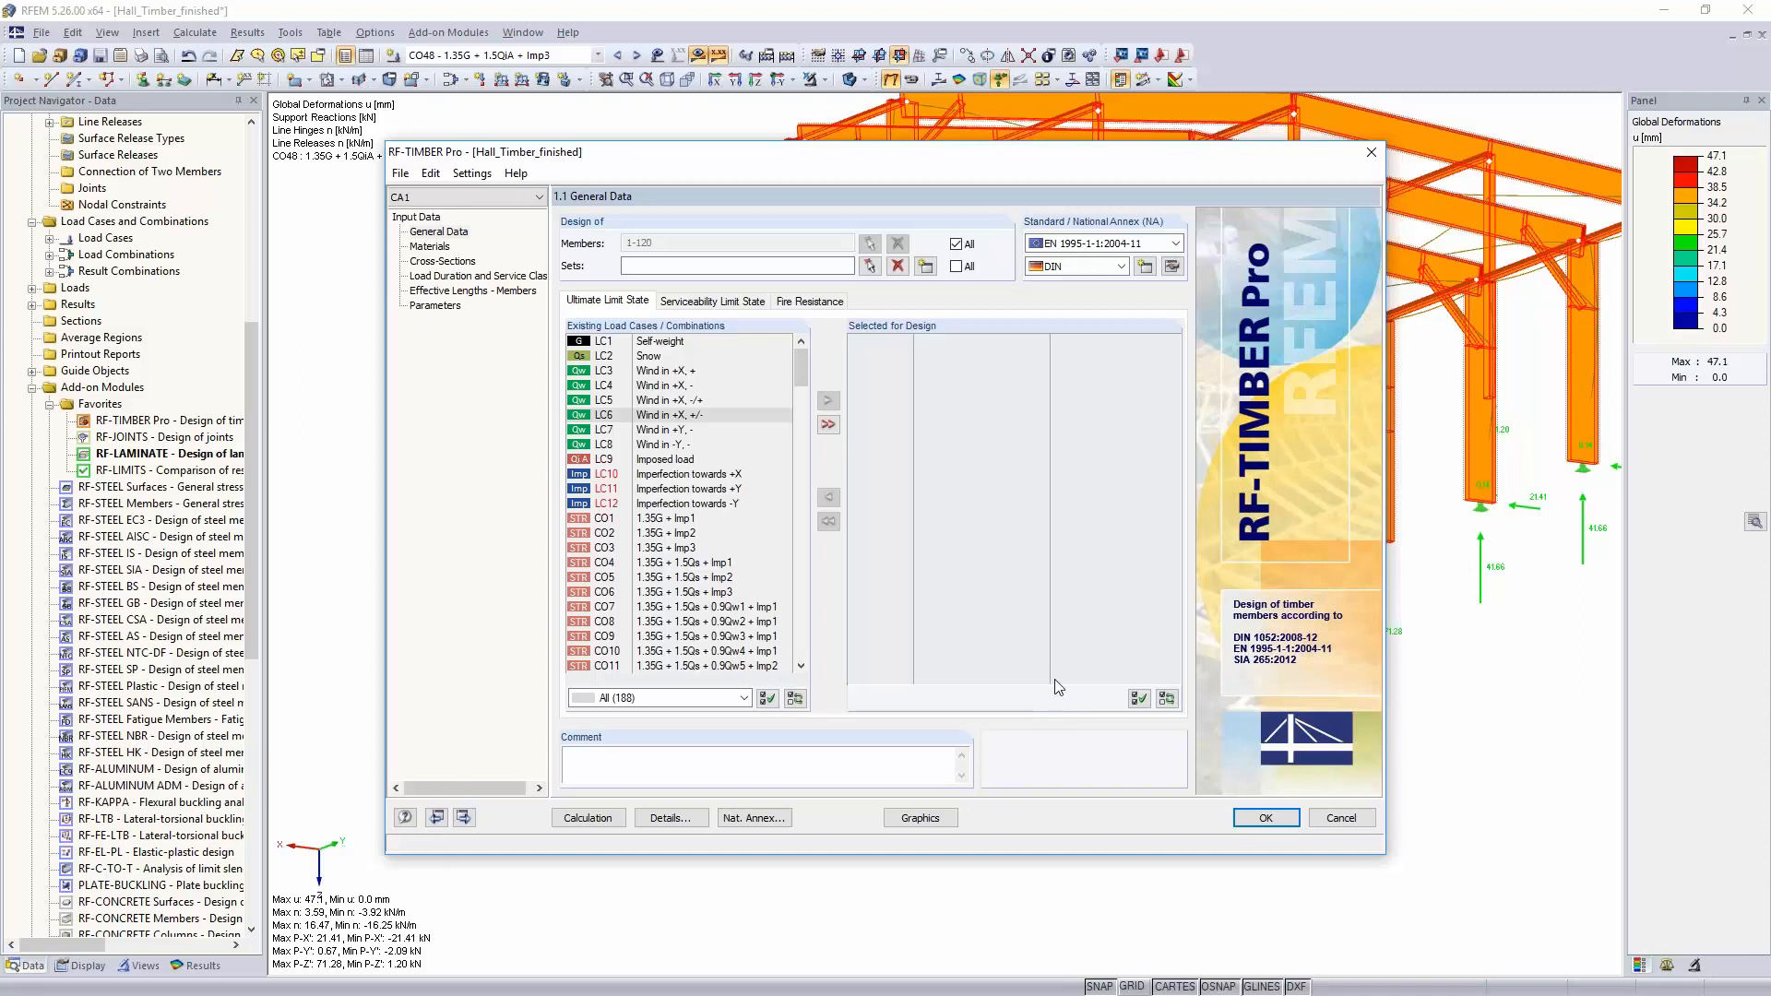
Step: Pick sets of members 6 and 9 graphically on the hall's frames for design, using a wireframe display
click(869, 267)
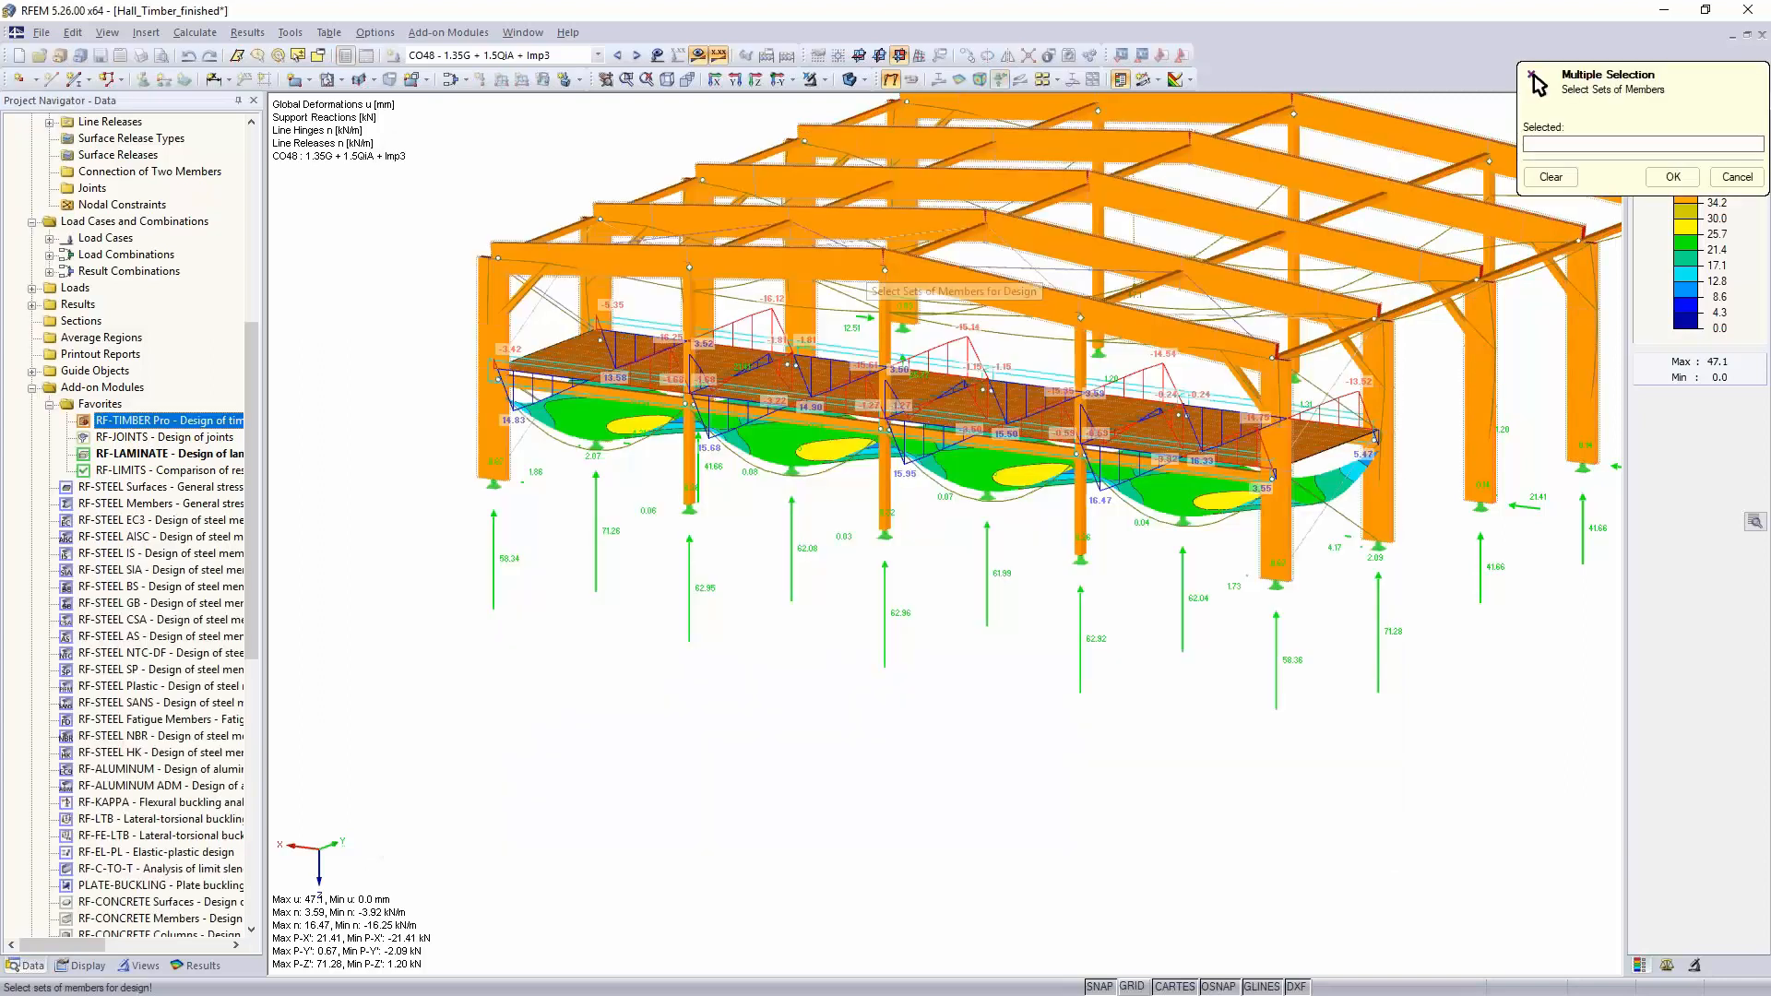
scroll(1346, 676, down, 5)
middle_drag(1346, 676, 1245, 511)
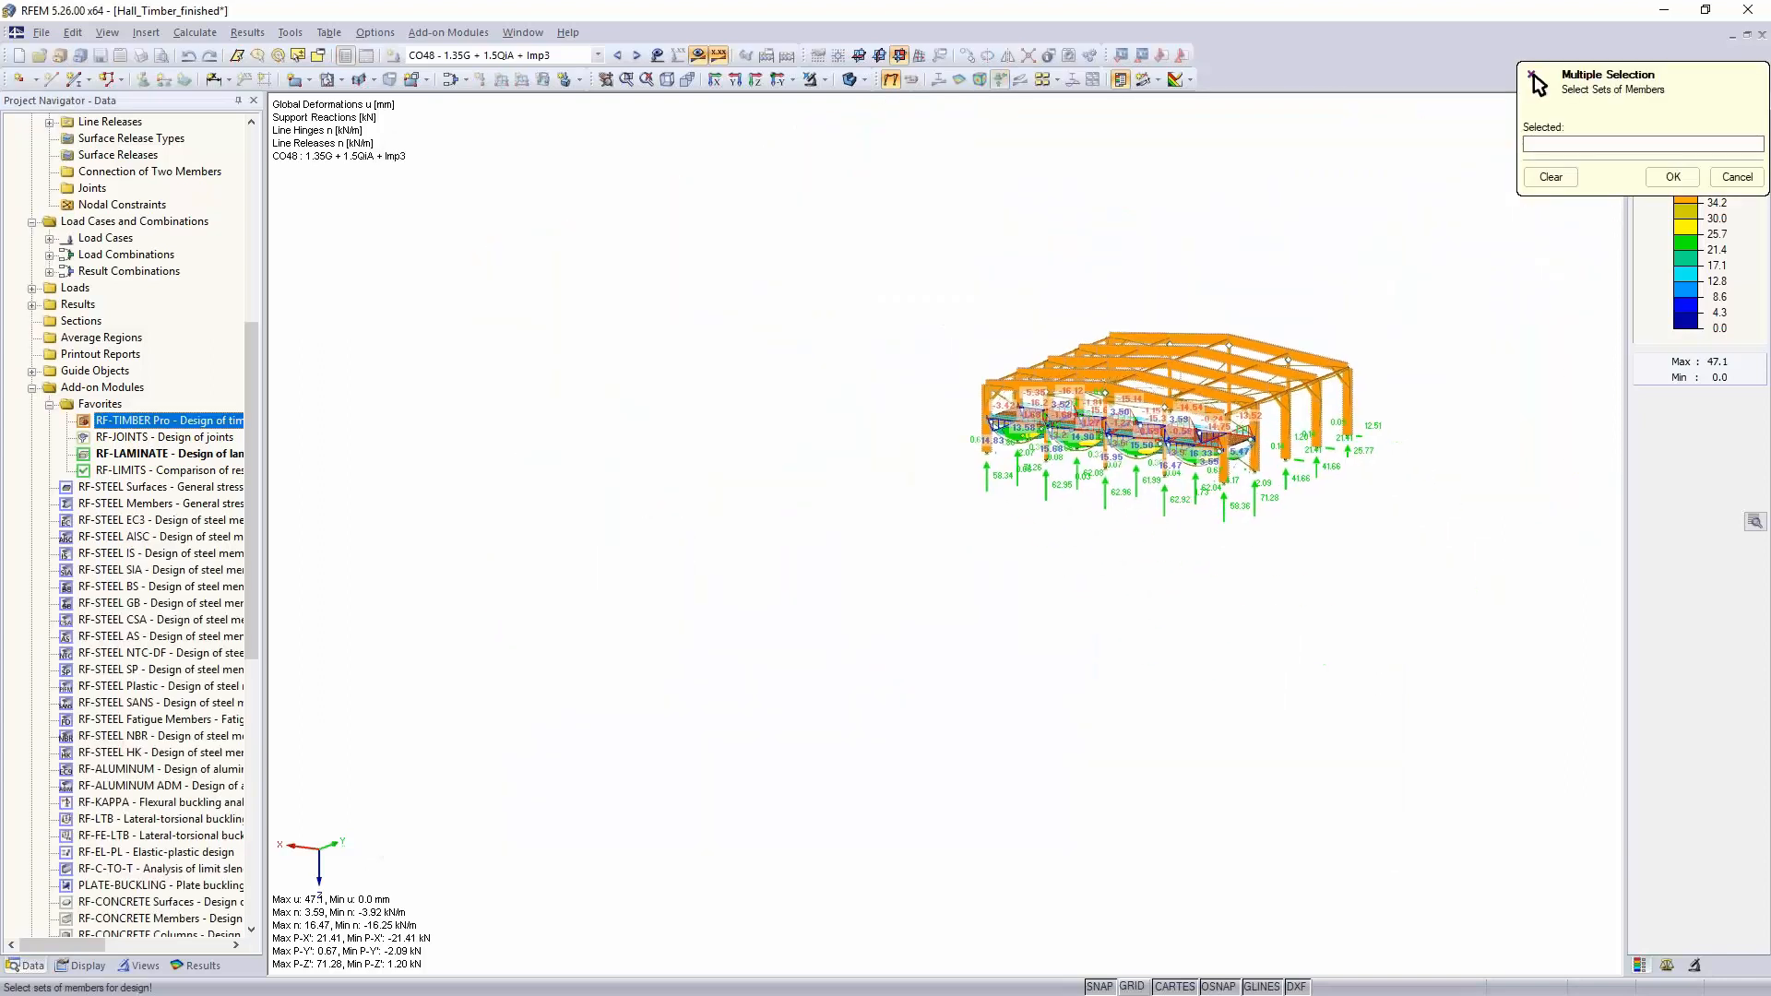
ctrl+middle_drag(1202, 576, 1163, 657)
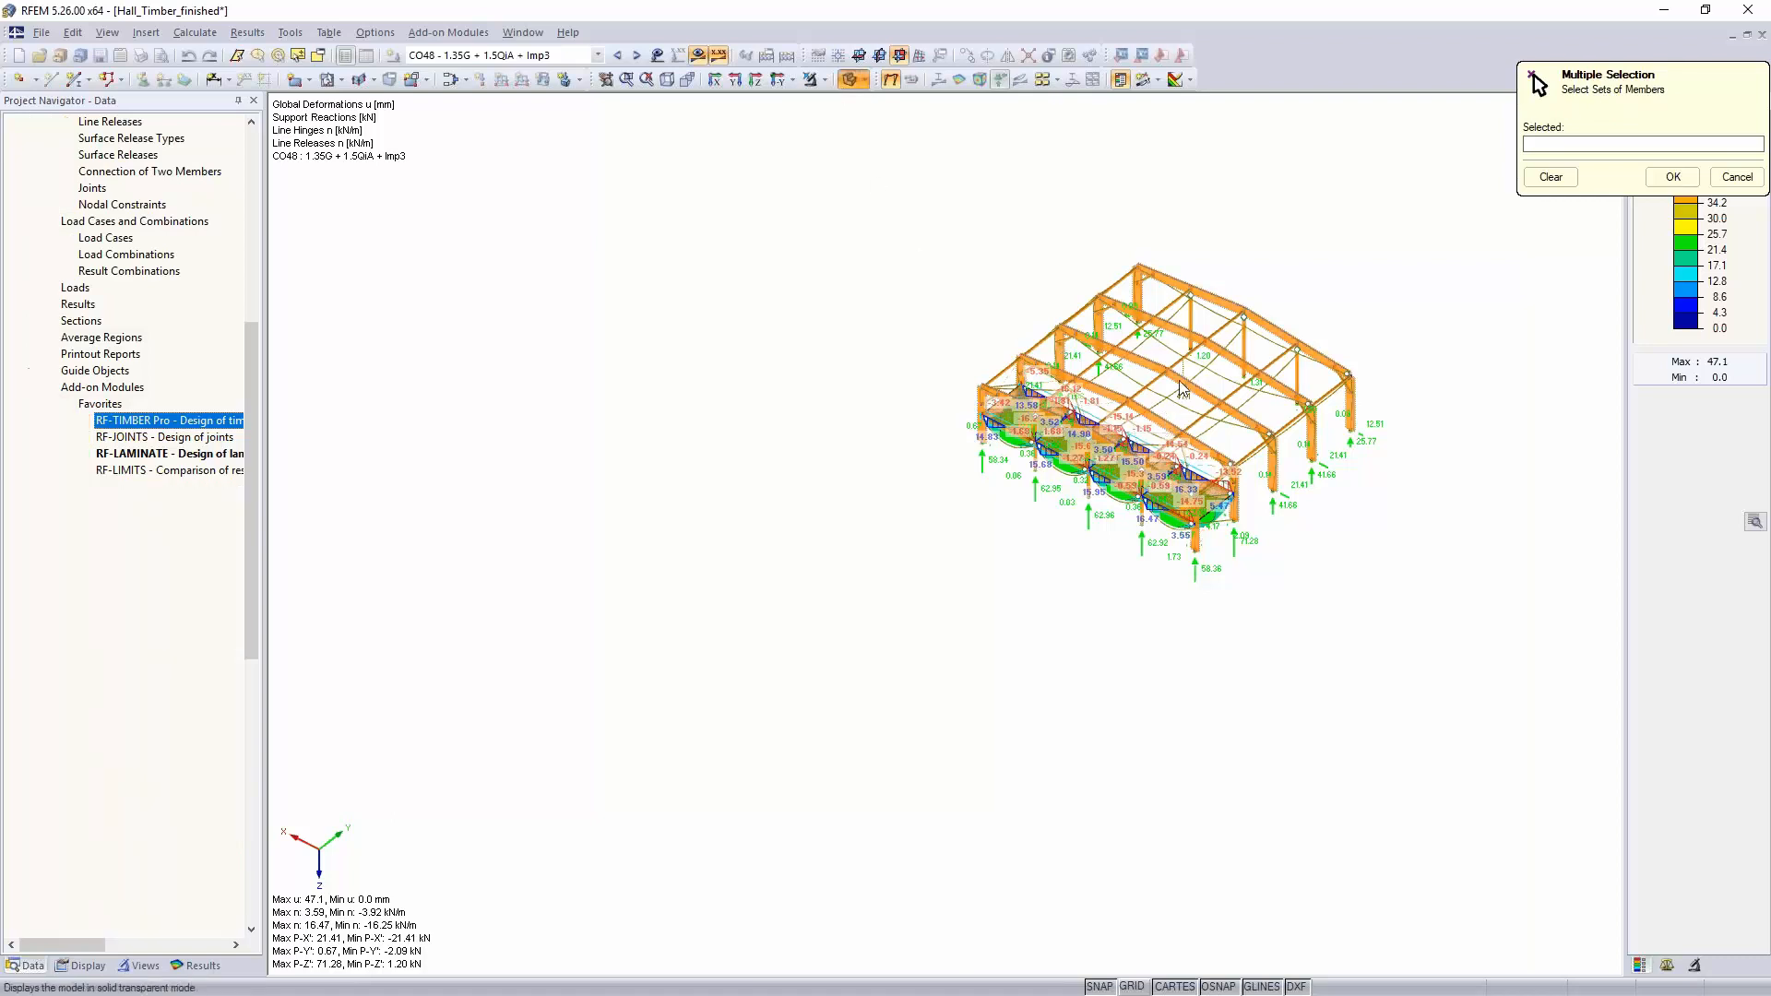
scroll(1181, 384, up, 1)
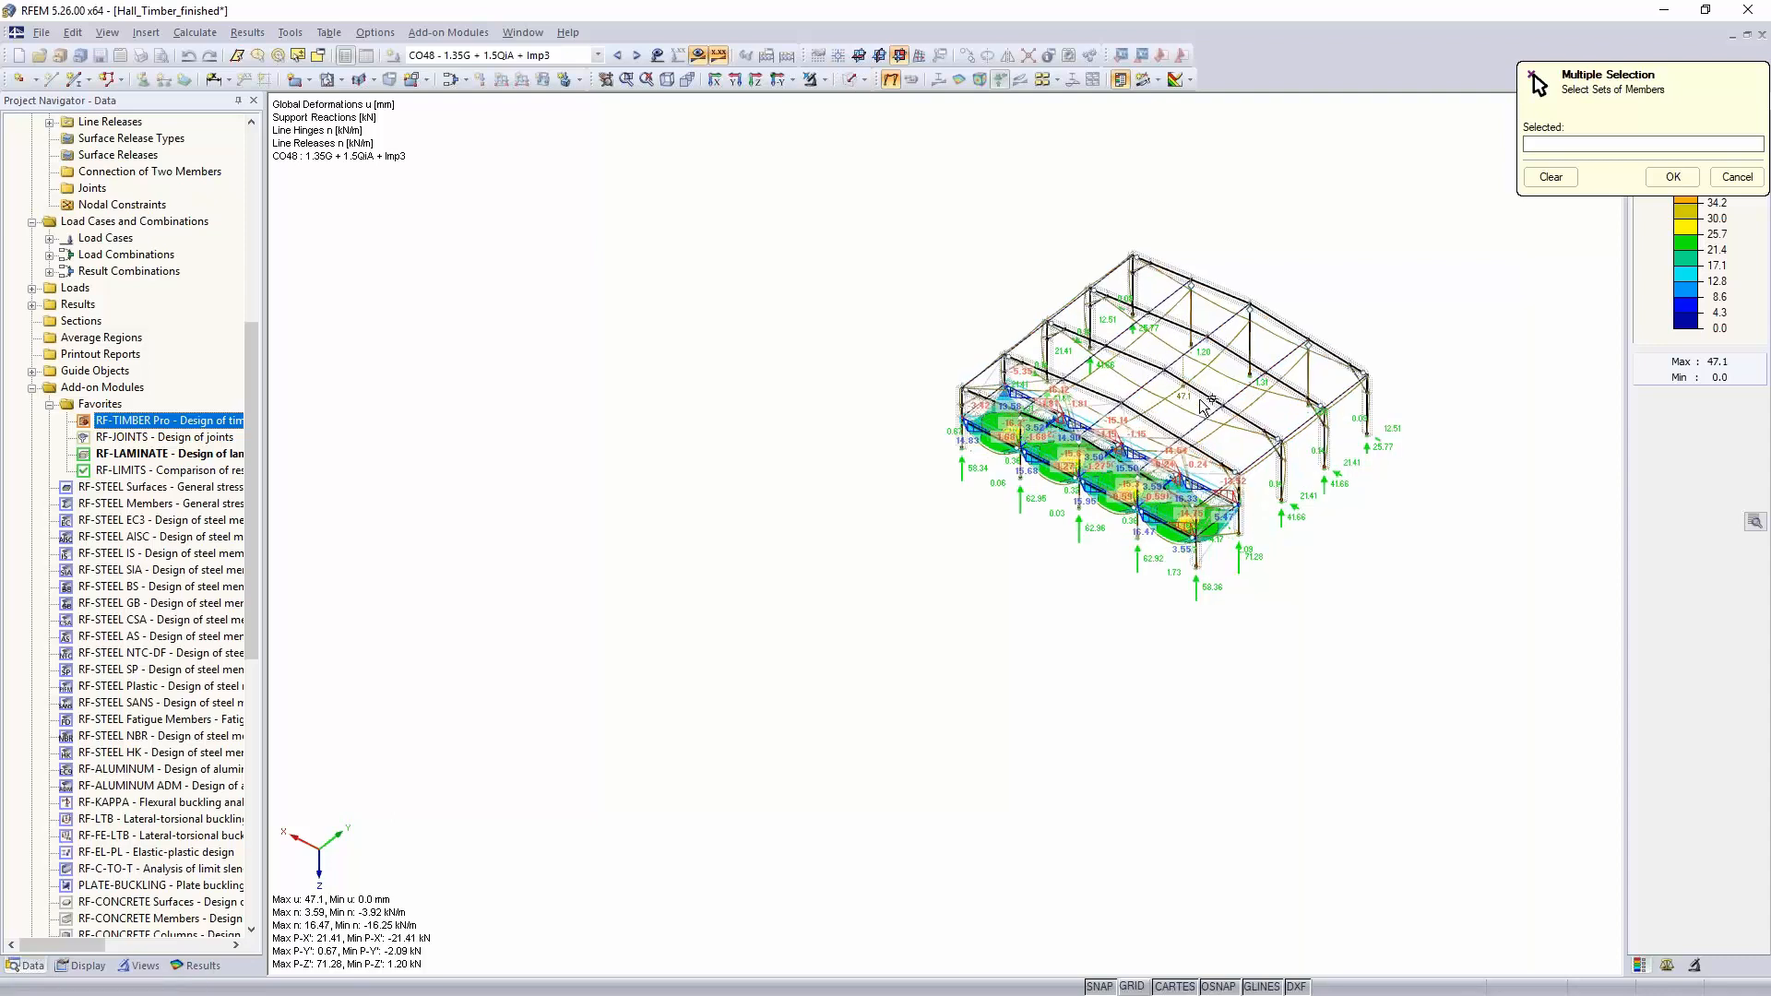
scroll(1187, 386, up, 7)
click(1190, 374)
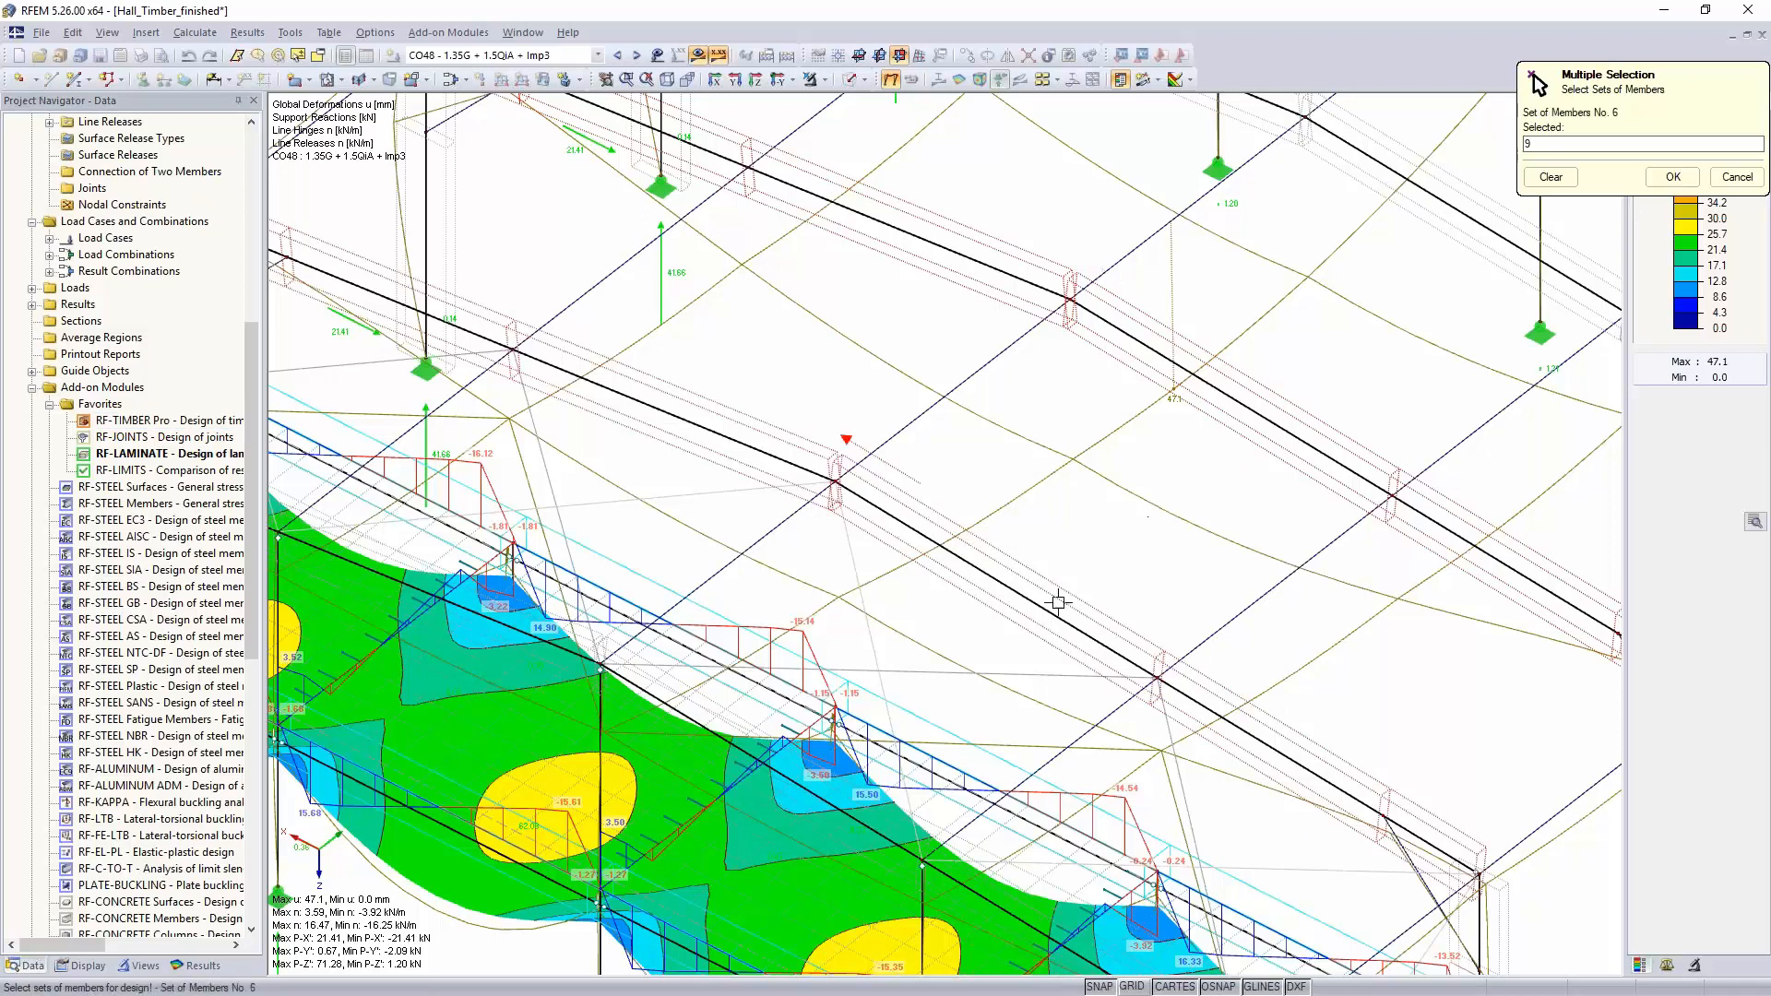
click(1153, 505)
scroll(1153, 505, down, 7)
mouse_move(1074, 553)
ctrl+middle_down()
mouse_move(1071, 503)
mouse_move(1061, 525)
ctrl+middle_up()
scroll(1093, 535, up, 2)
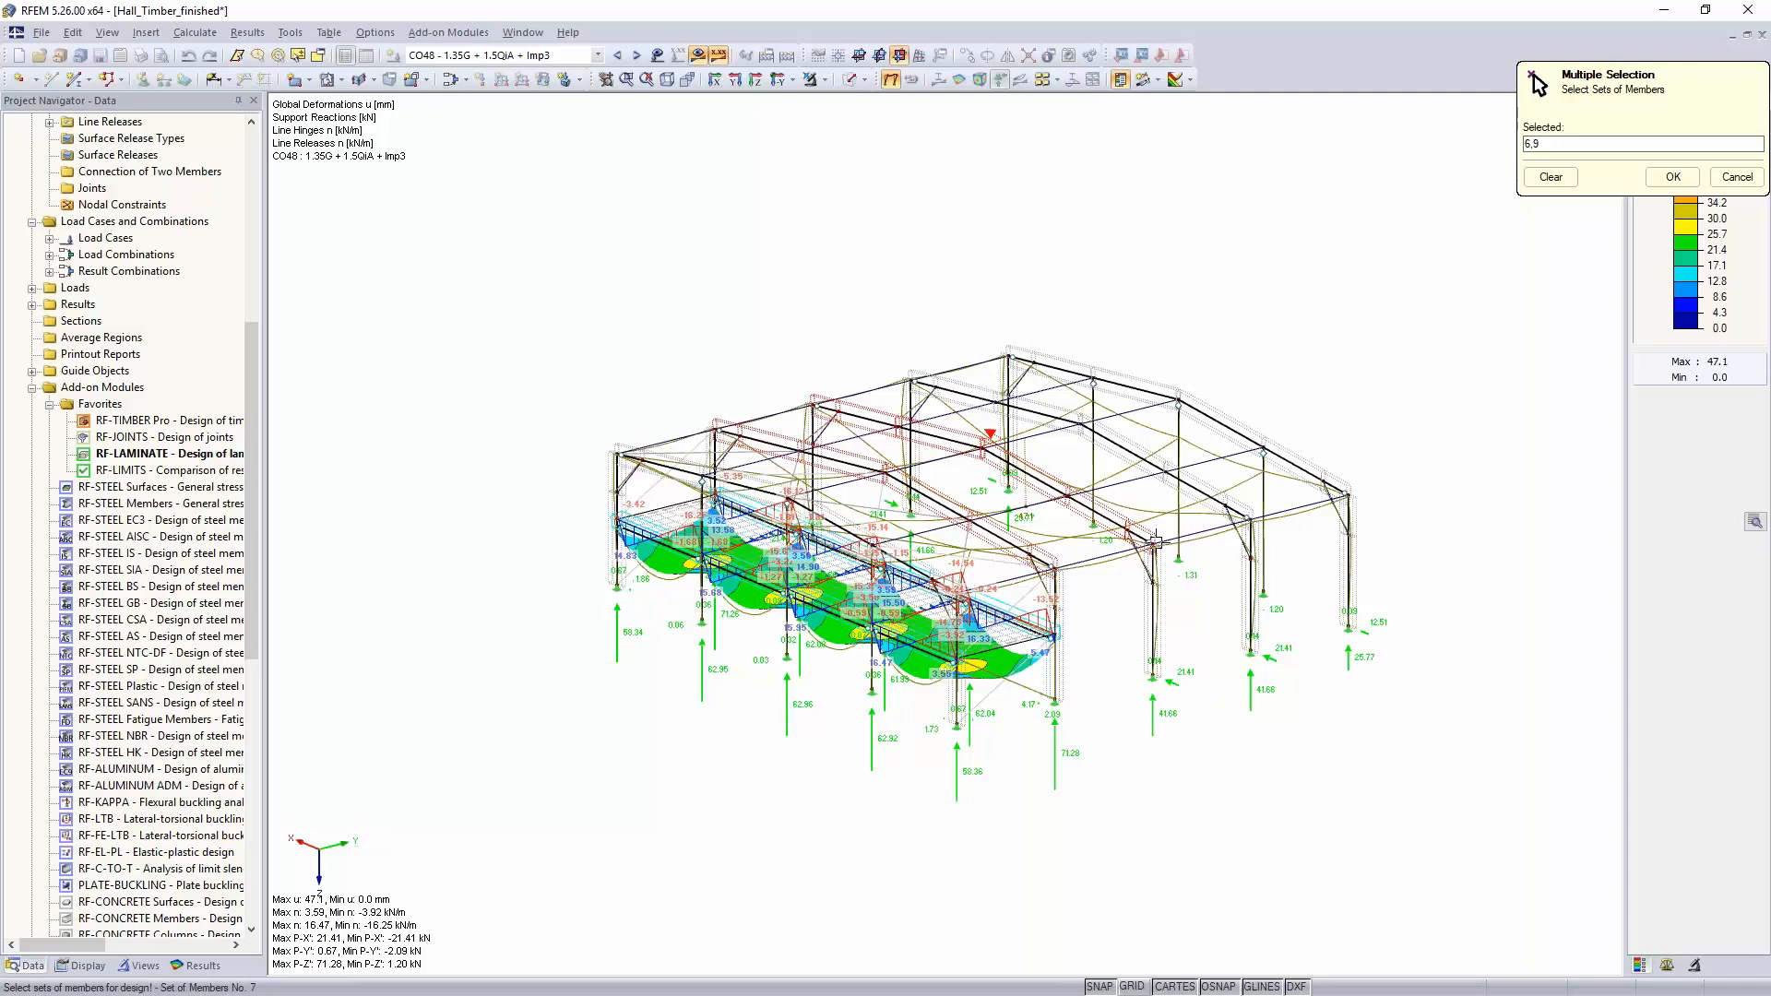
click(1672, 176)
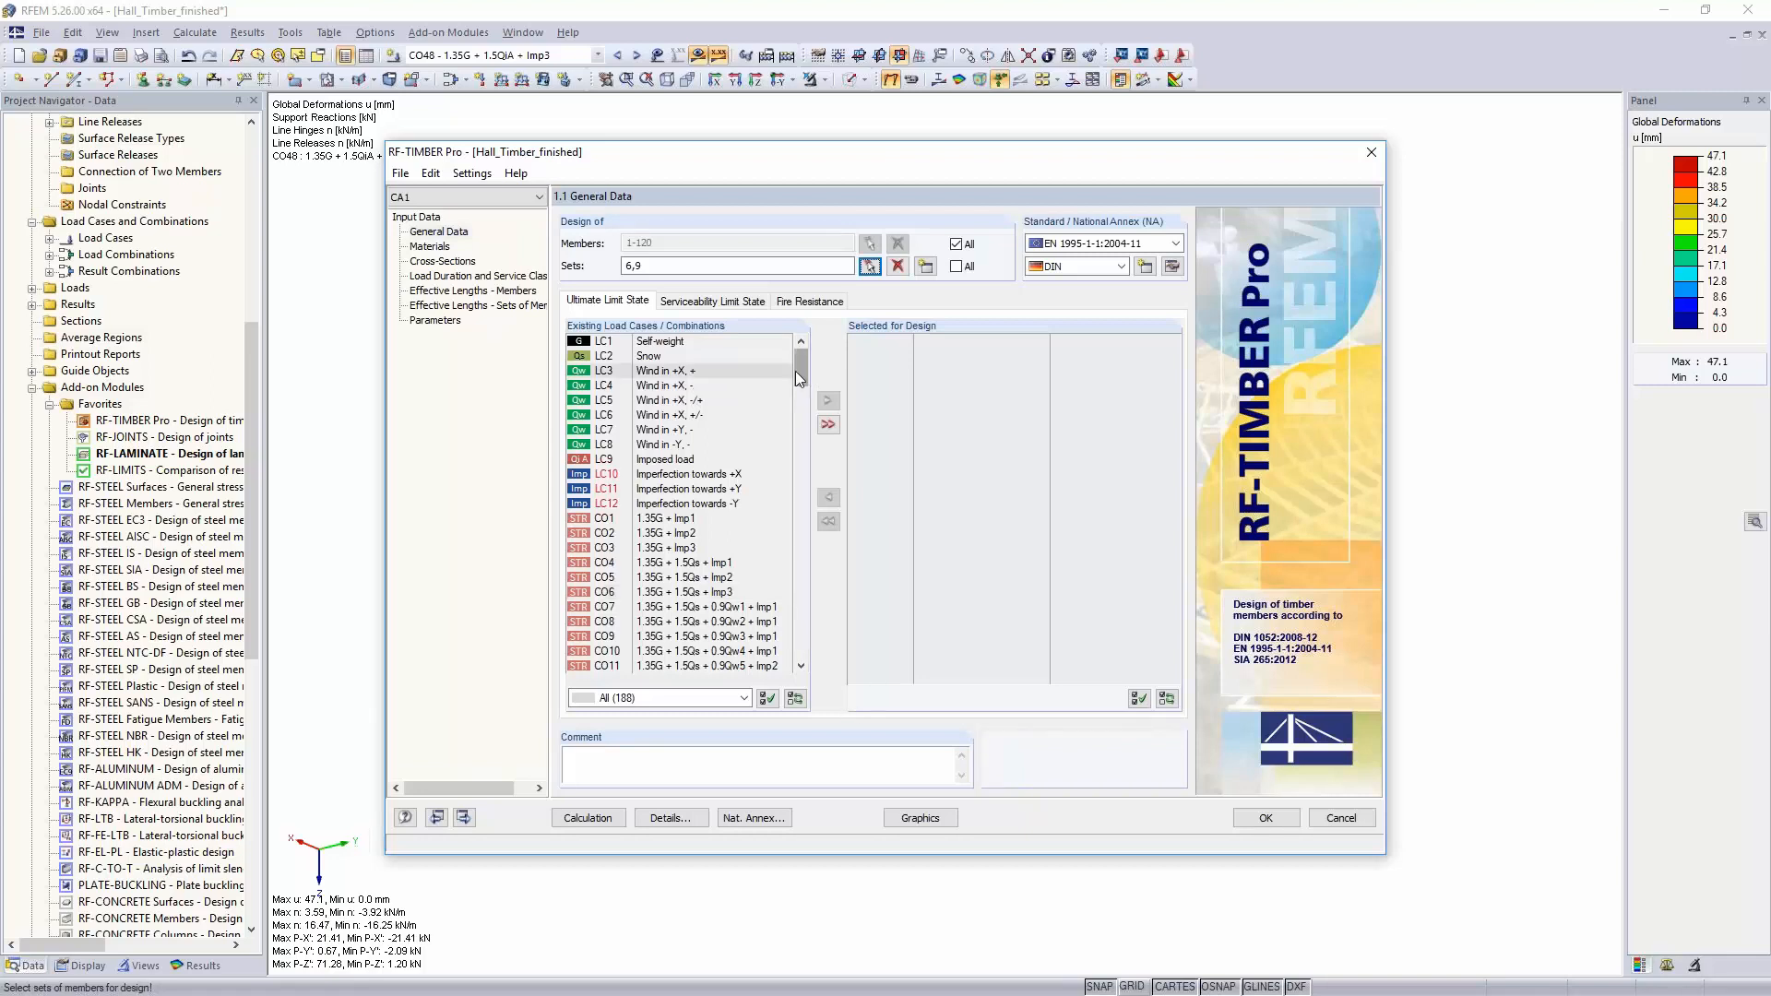
Step: Add load combinations CO38 and CO44 to the ultimate limit state design
scroll(791, 492, down, 15)
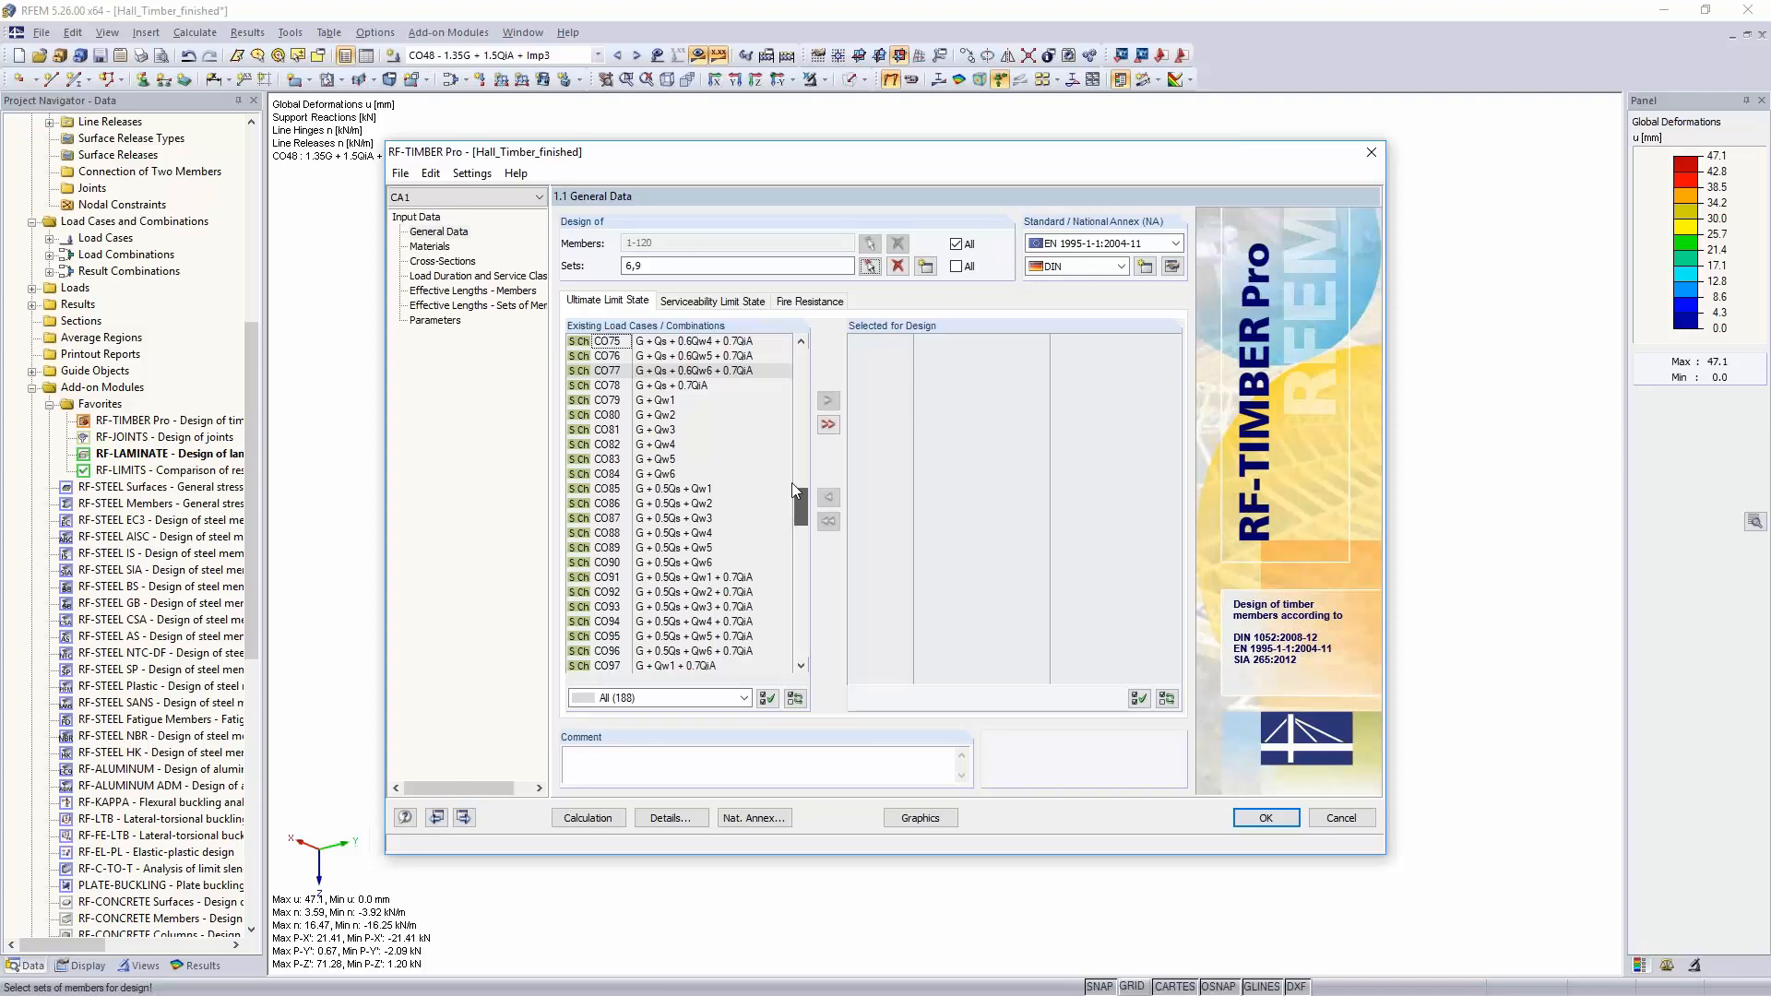
scroll(792, 483, up, 2)
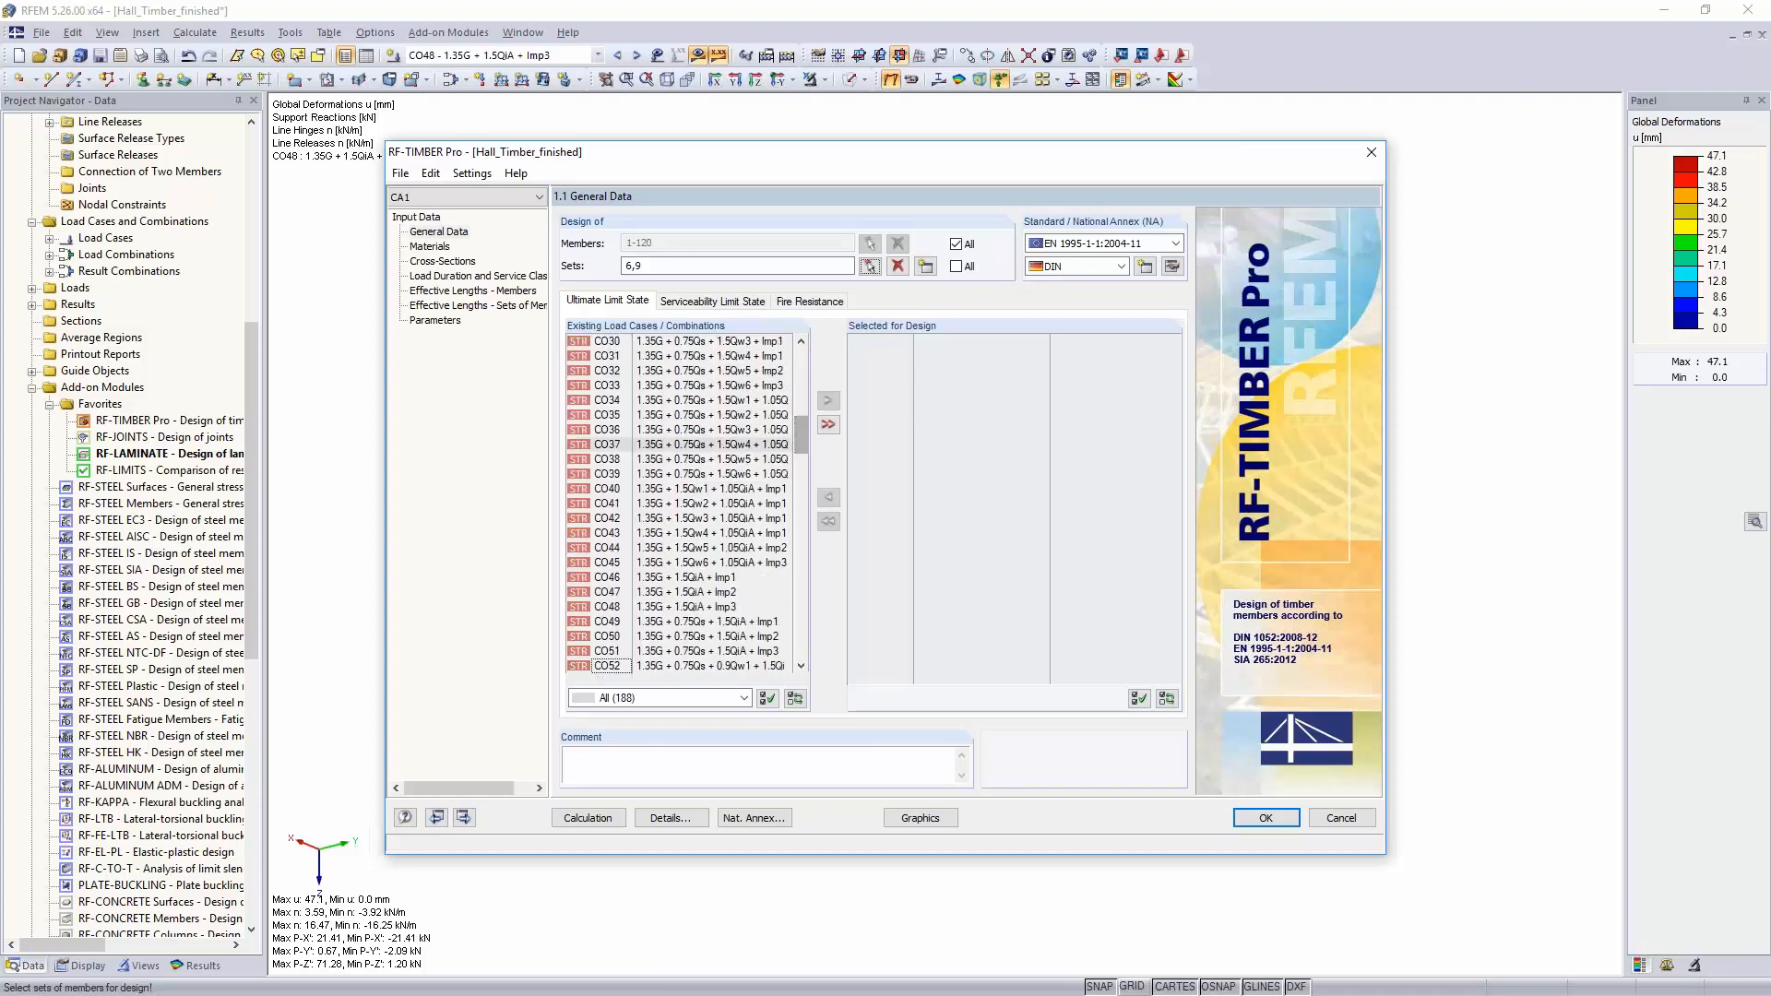
double_click(715, 460)
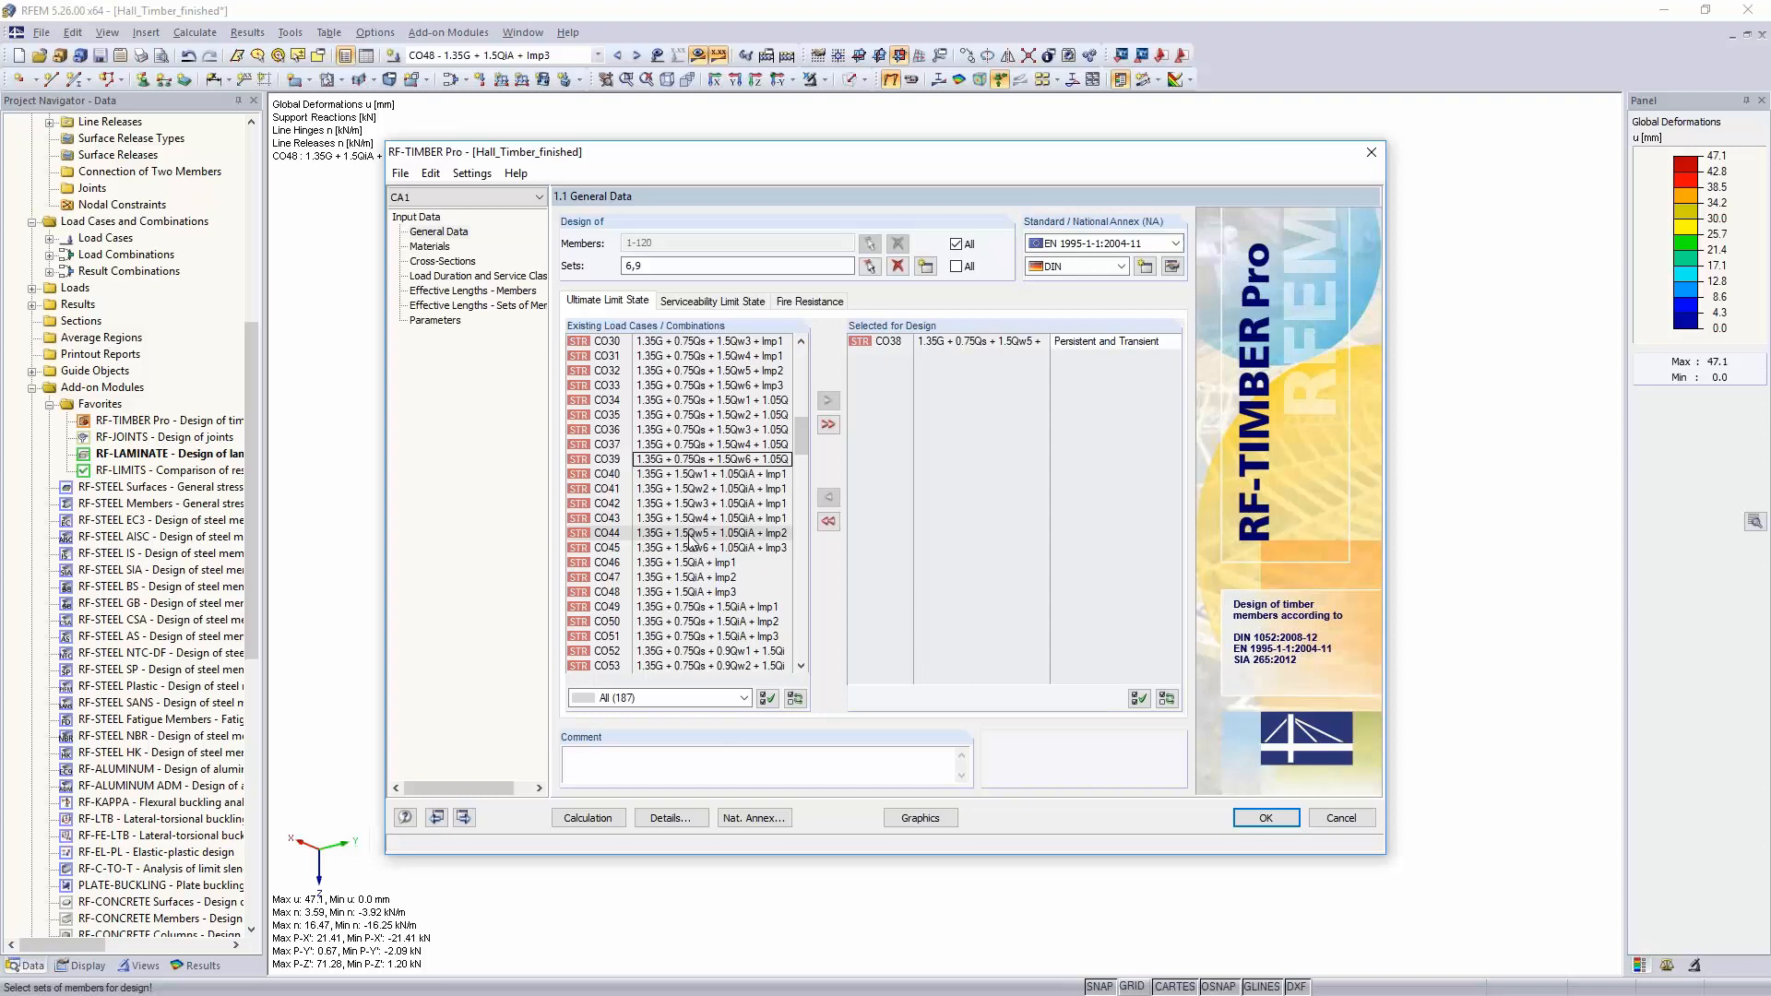
double_click(697, 533)
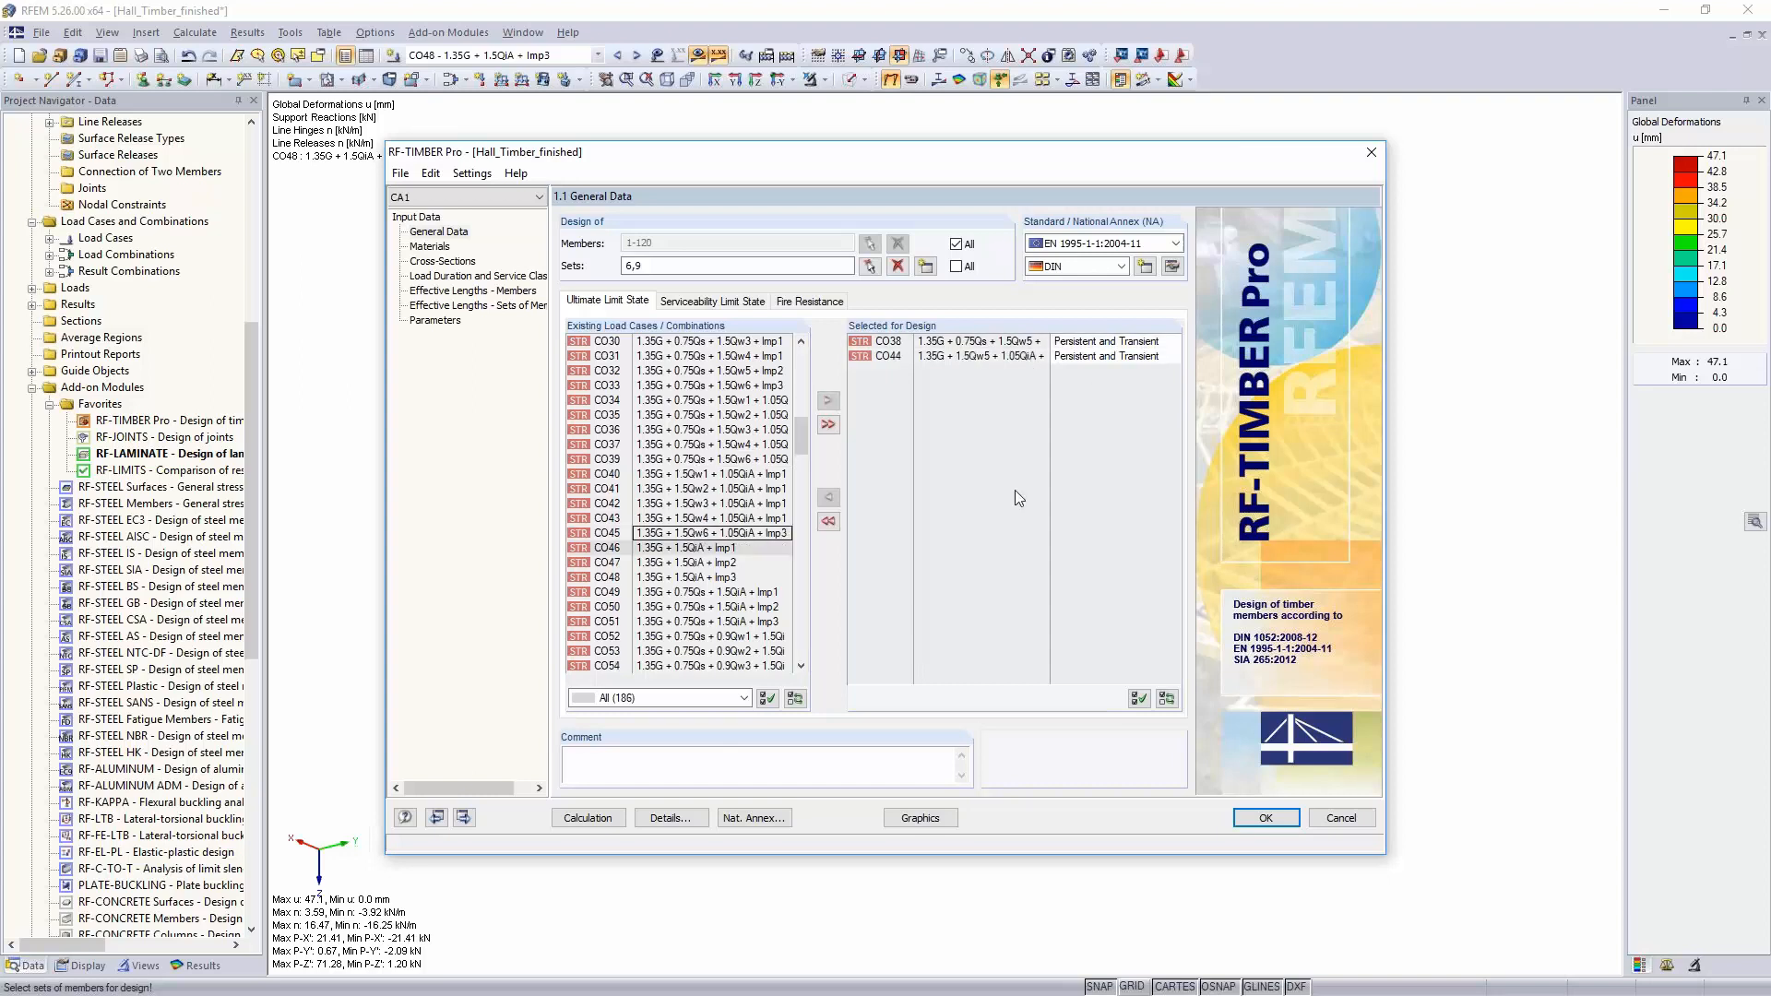
Step: Add load combinations CO72, CO117 and CO118 to the serviceability limit state design
click(721, 302)
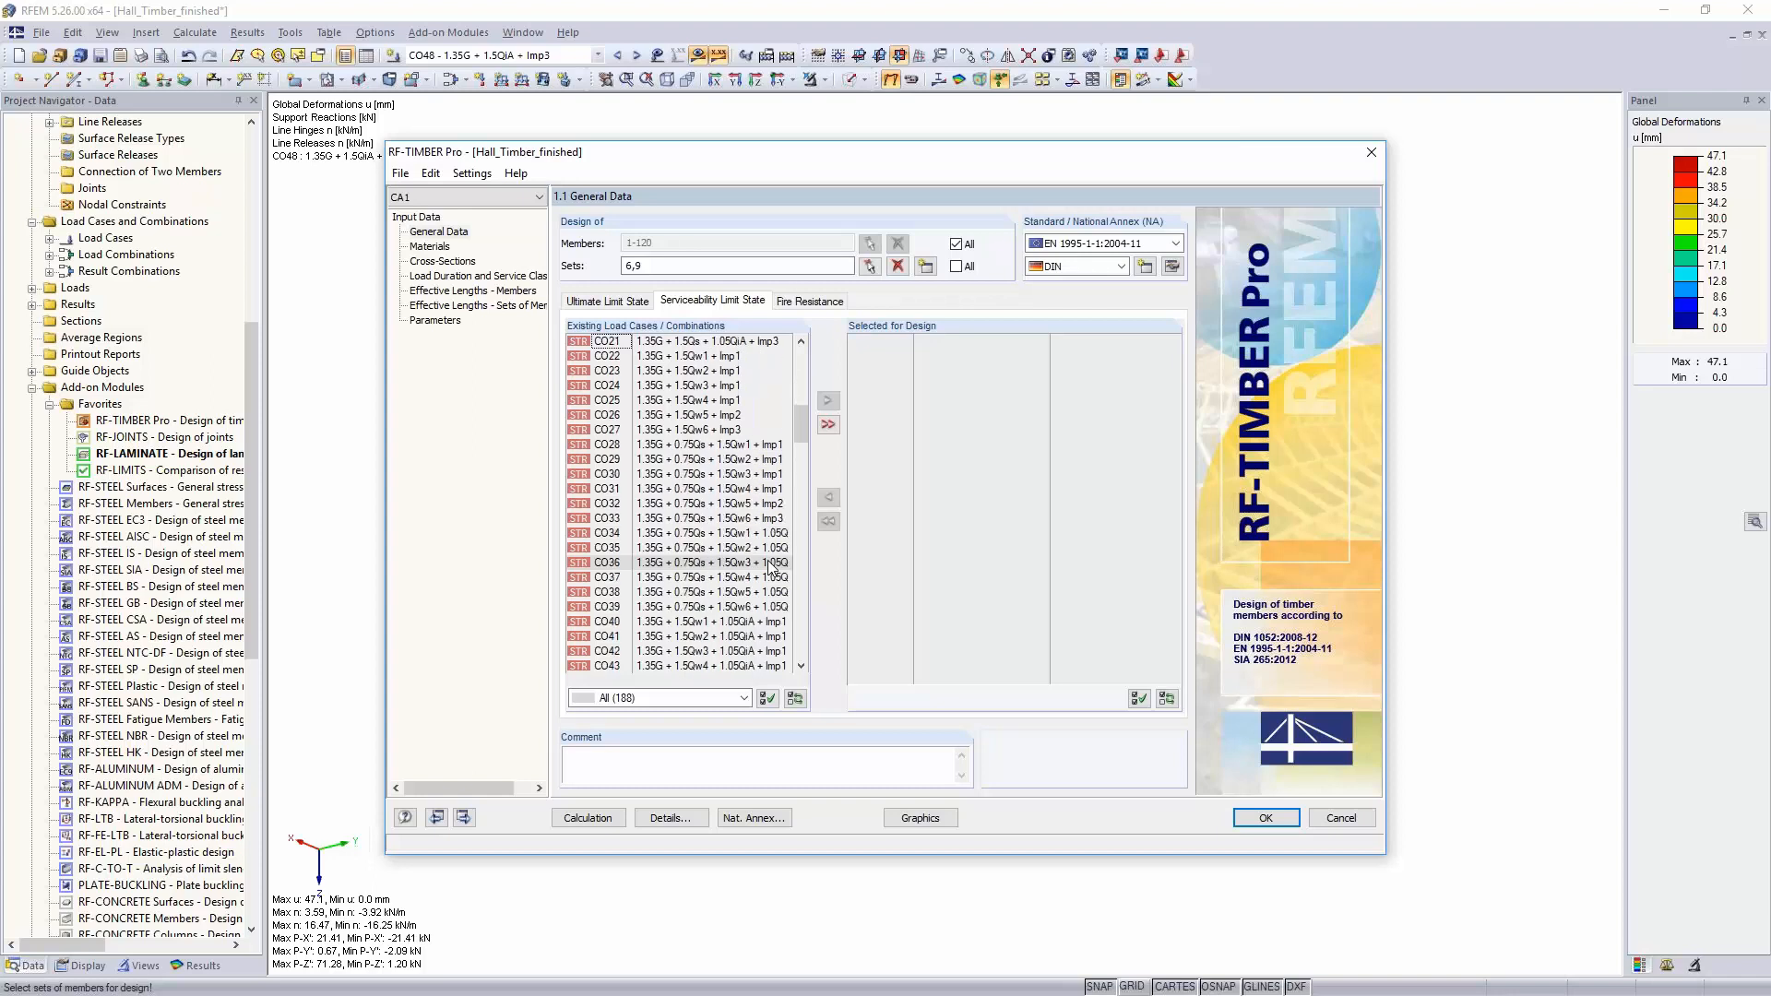
scroll(770, 569, down, 6)
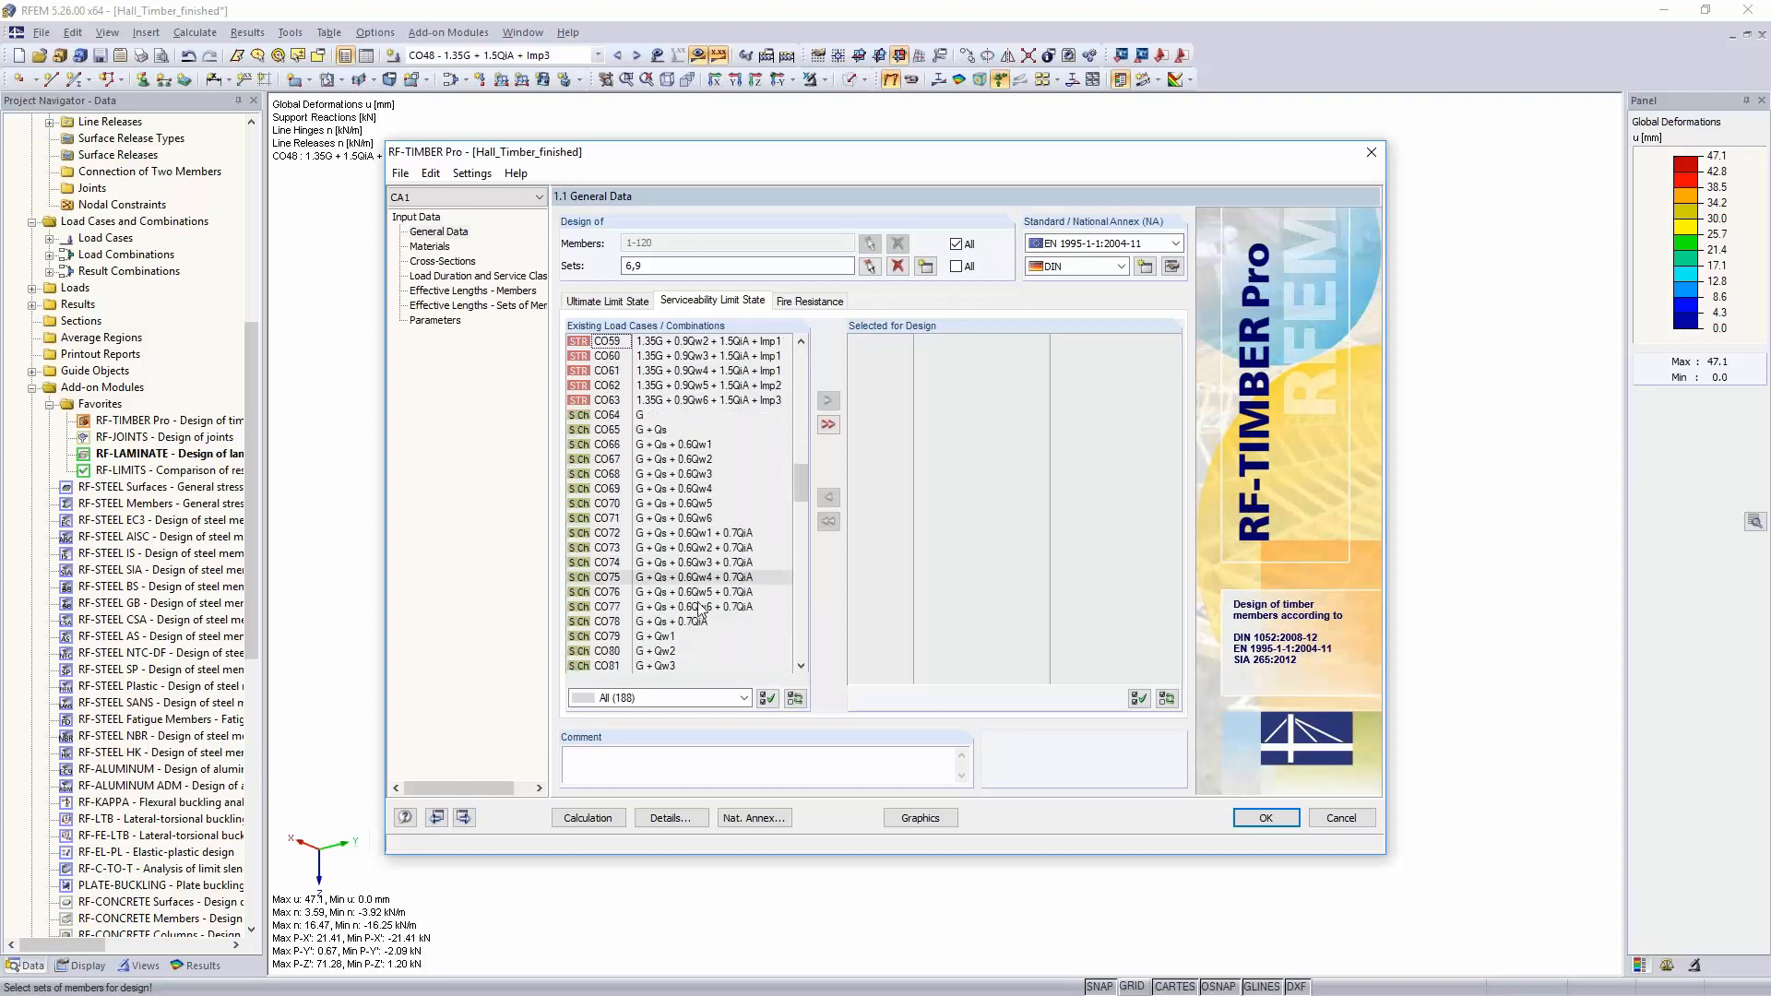
click(649, 533)
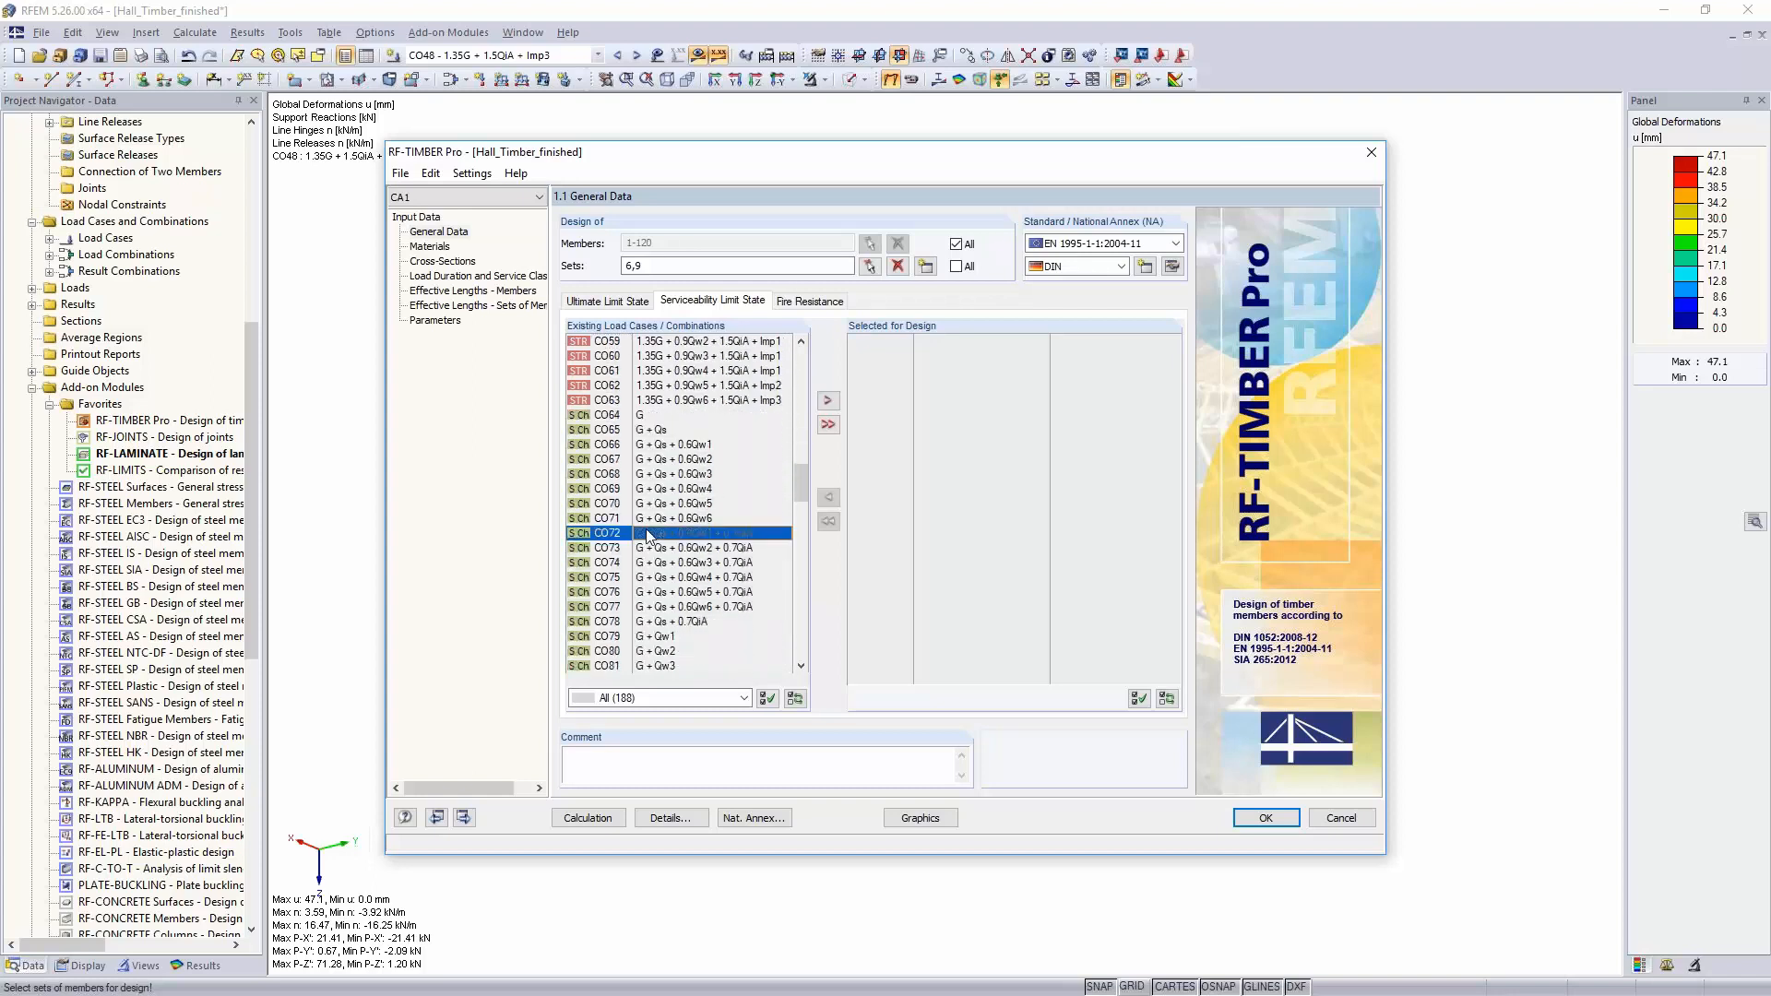
double_click(648, 533)
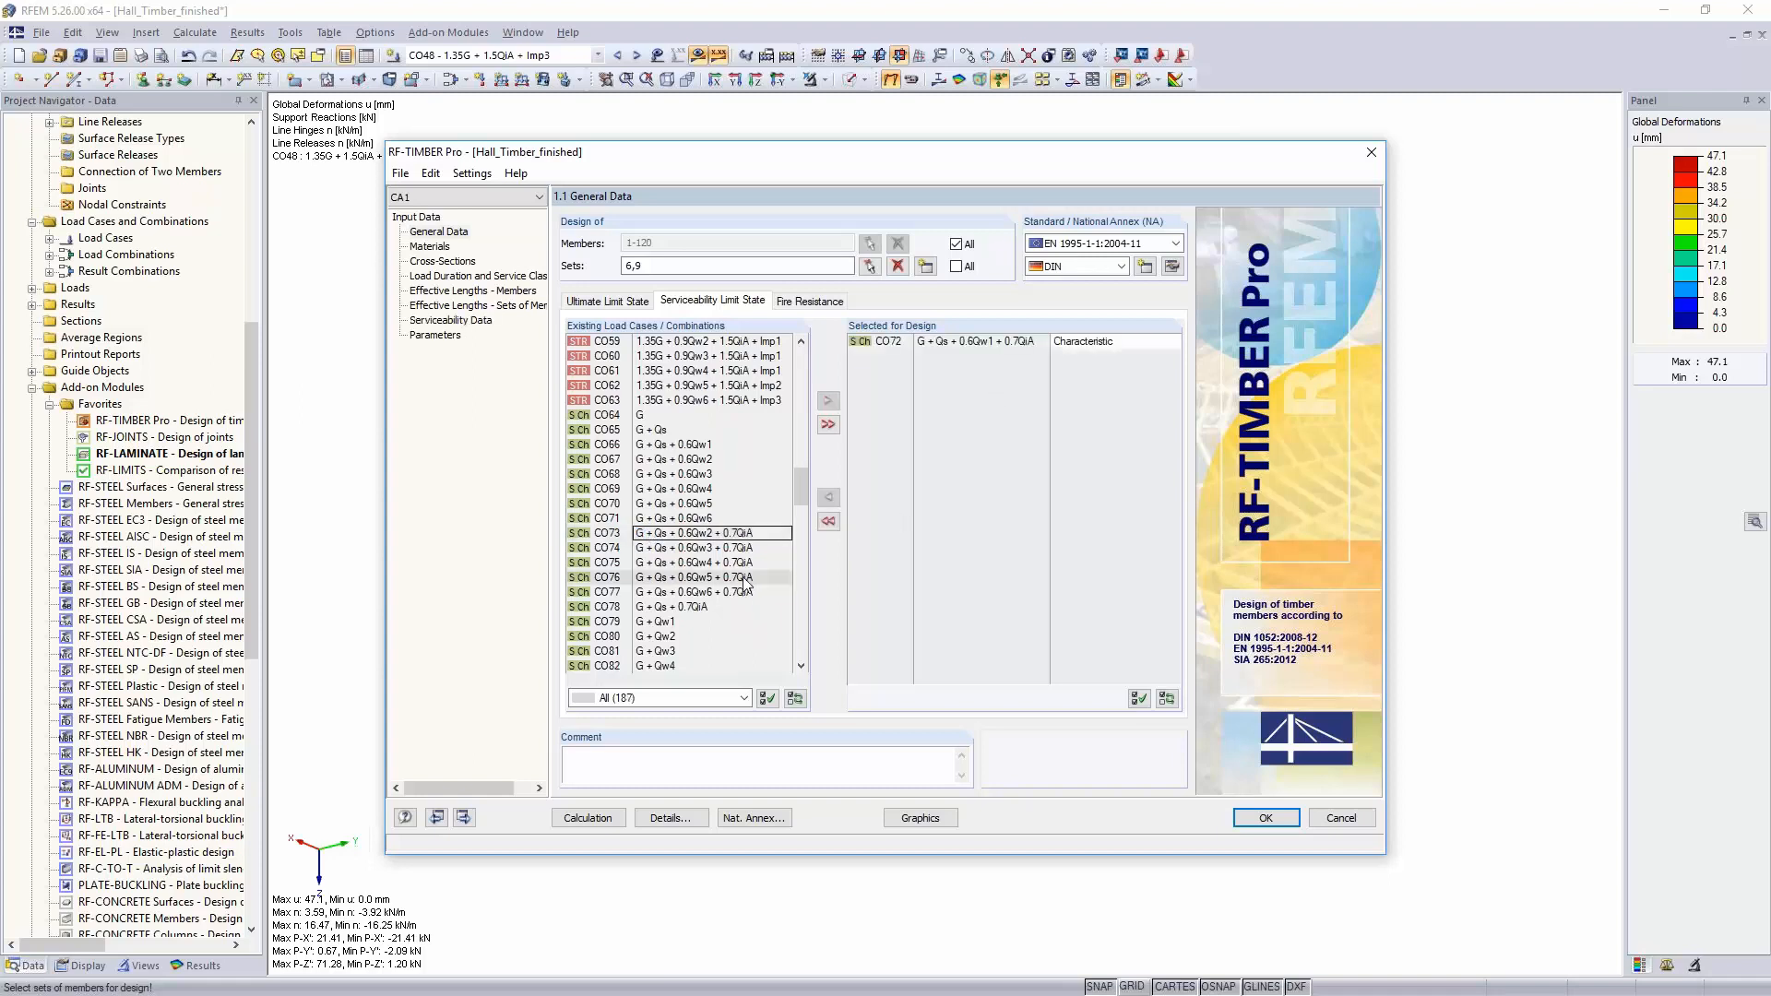
scroll(743, 578, down, 3)
scroll(743, 577, down, 10)
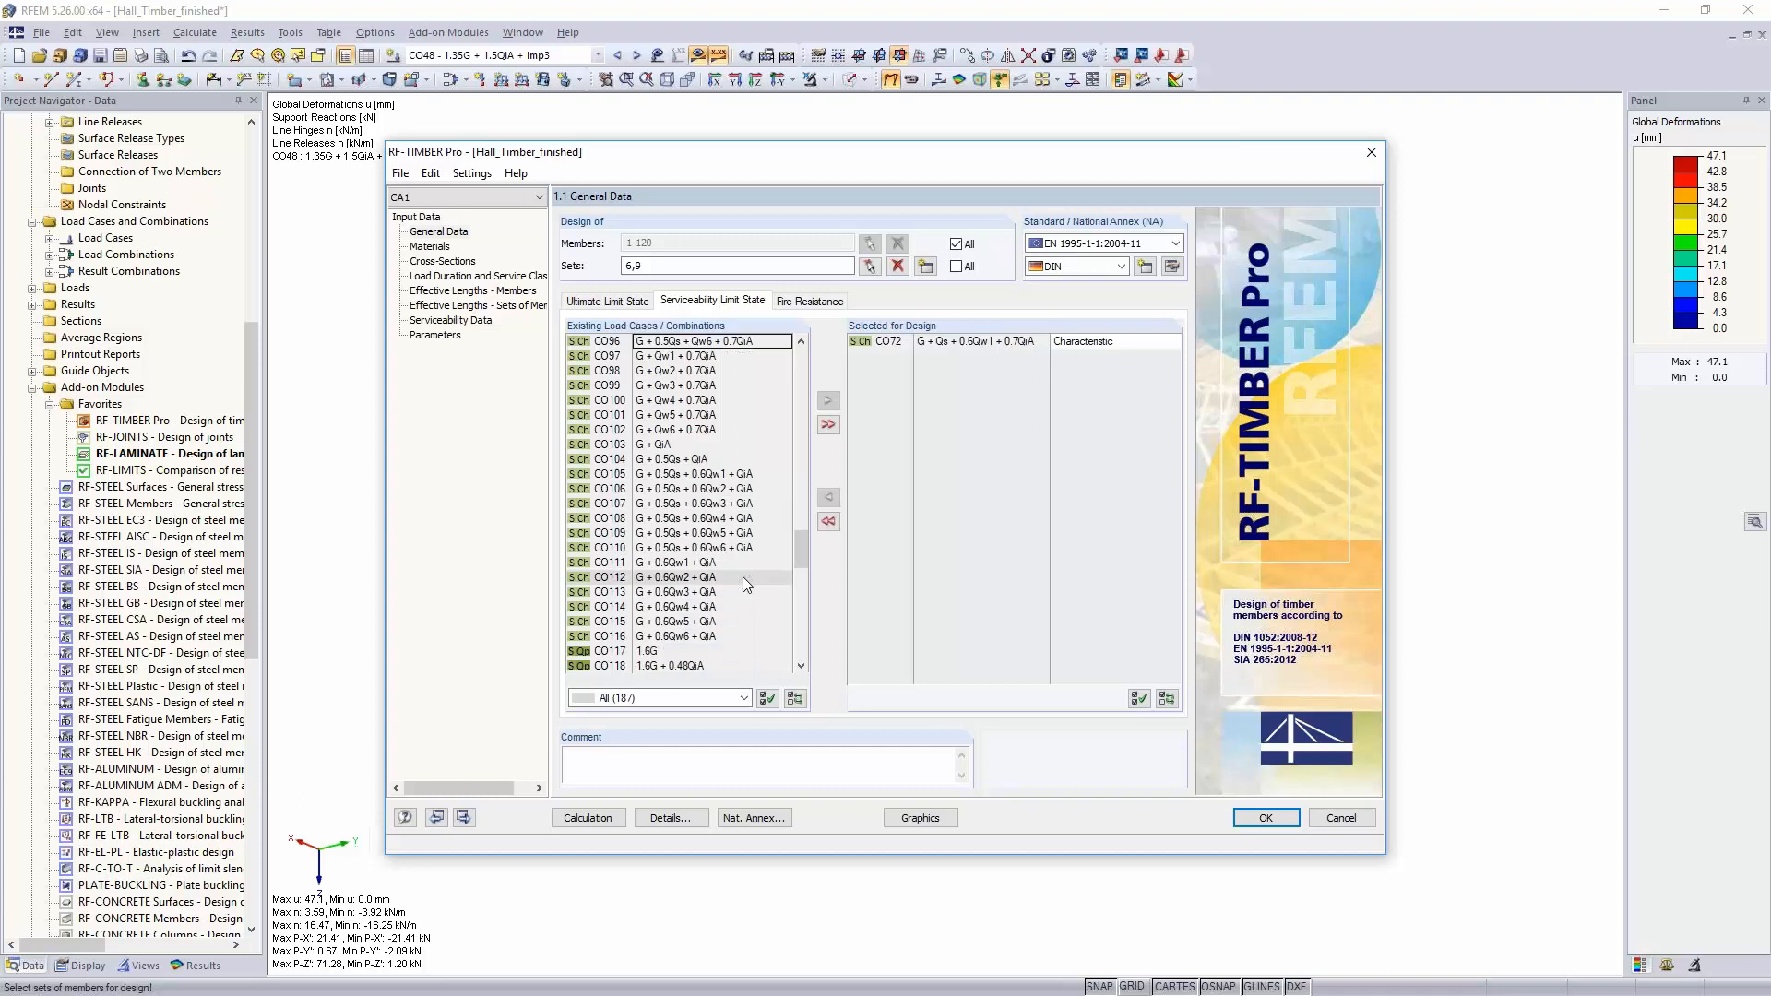
drag(643, 569, 643, 583)
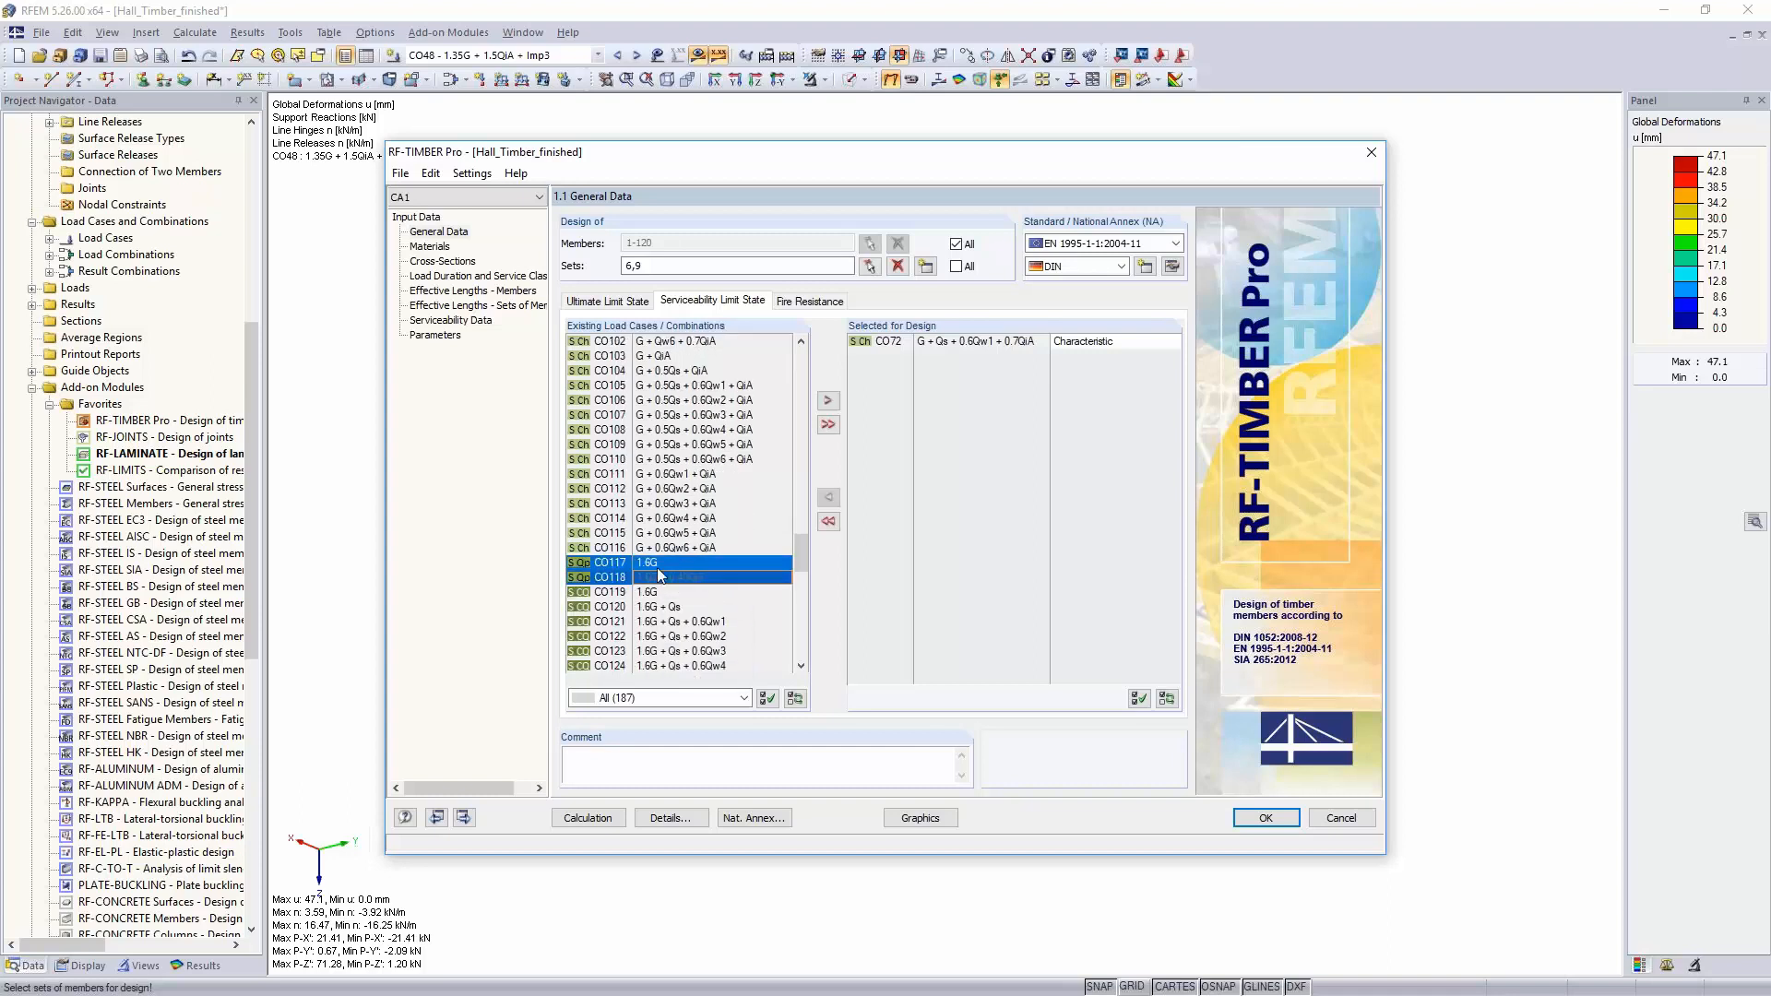
click(827, 399)
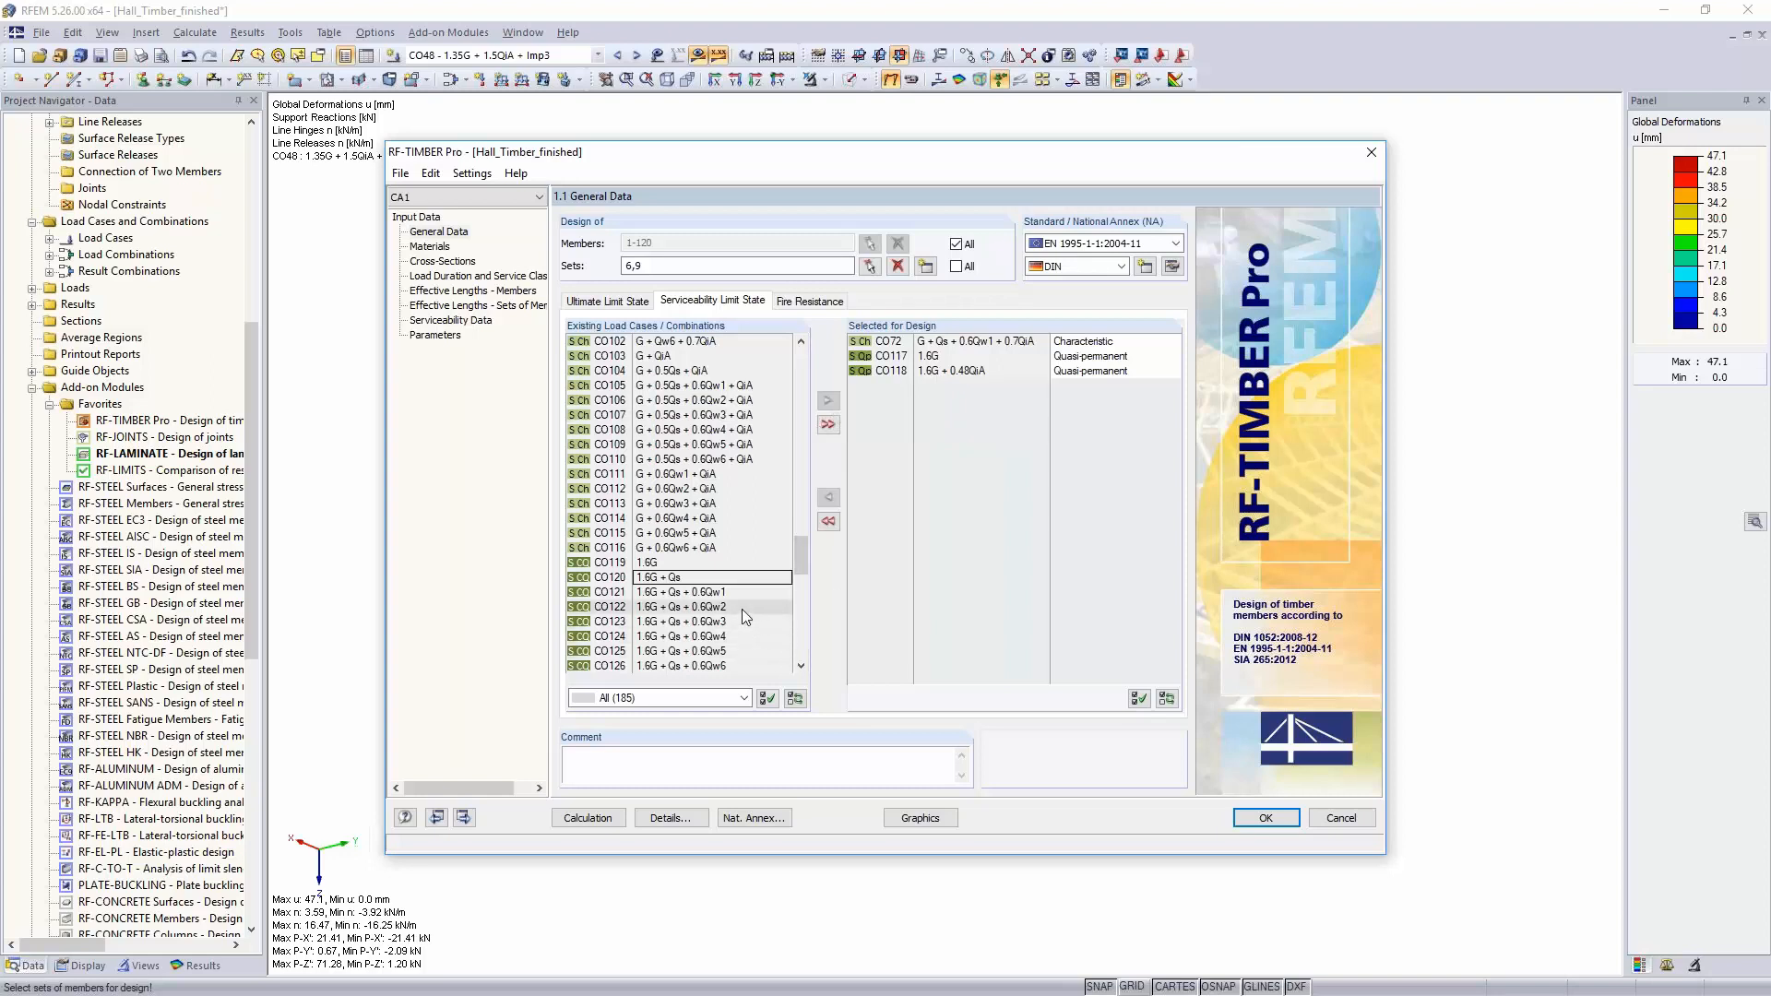
Step: Add load combination CO164 to the serviceability limit state design as well
scroll(741, 609, down, 7)
scroll(740, 607, down, 3)
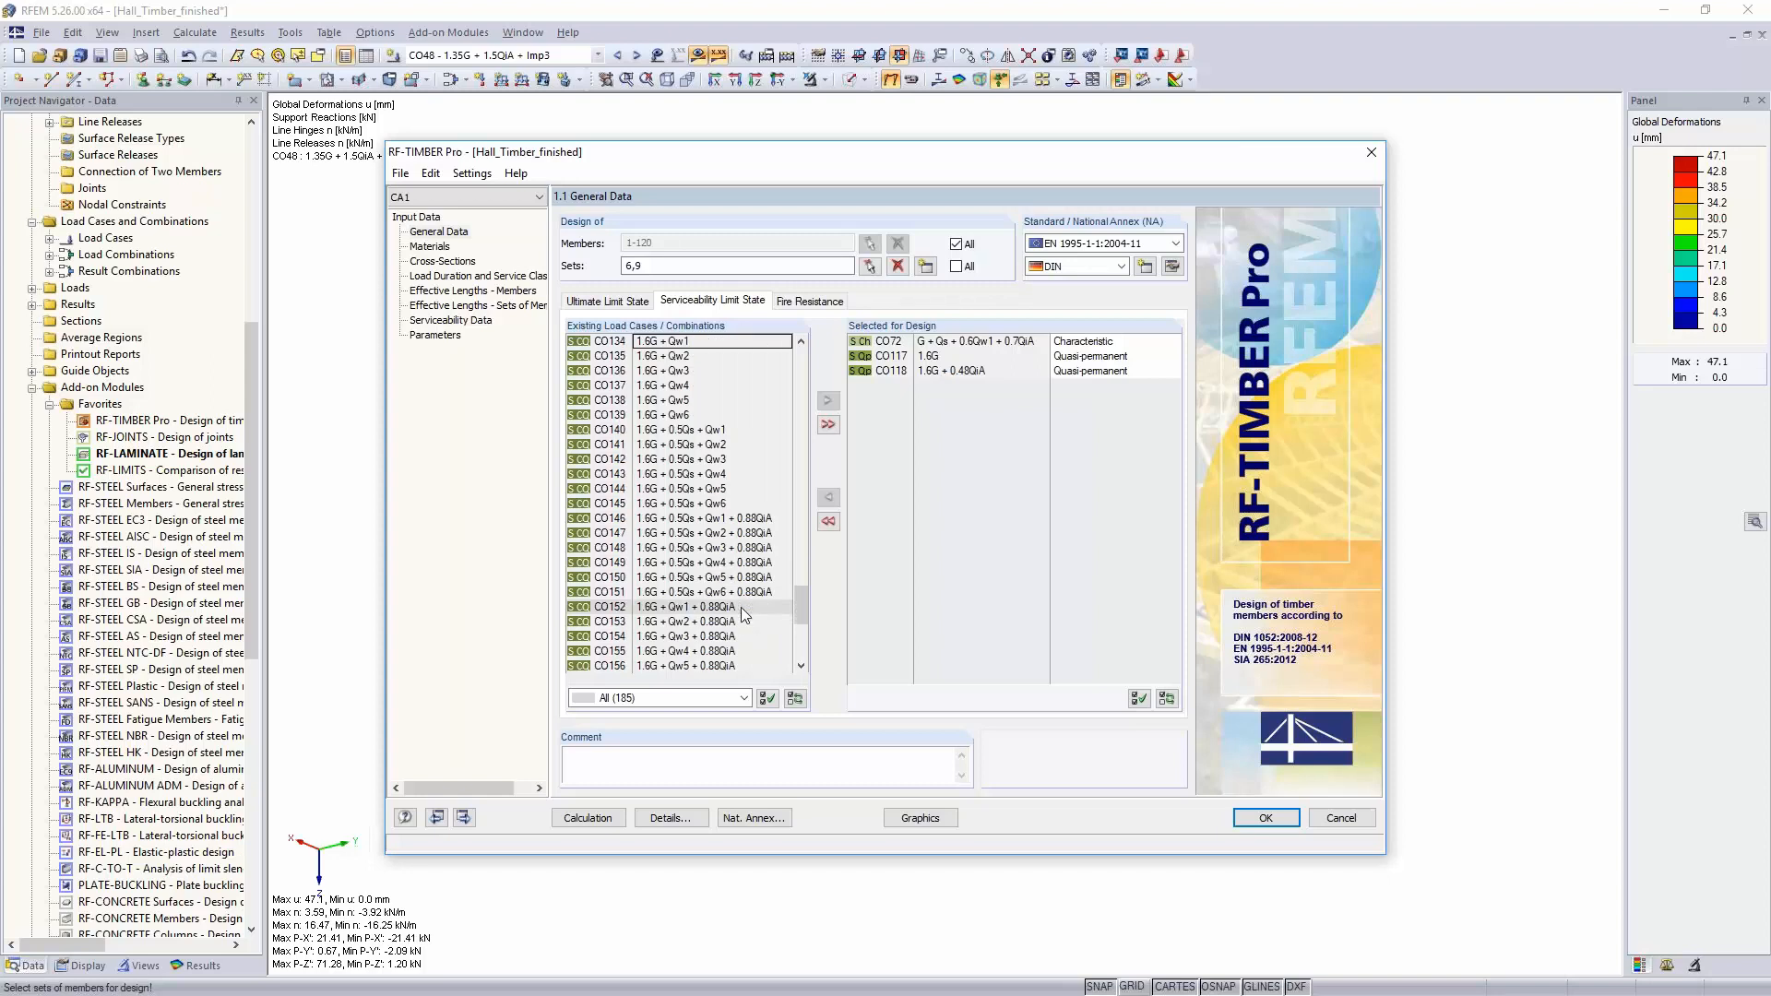
scroll(740, 607, down, 4)
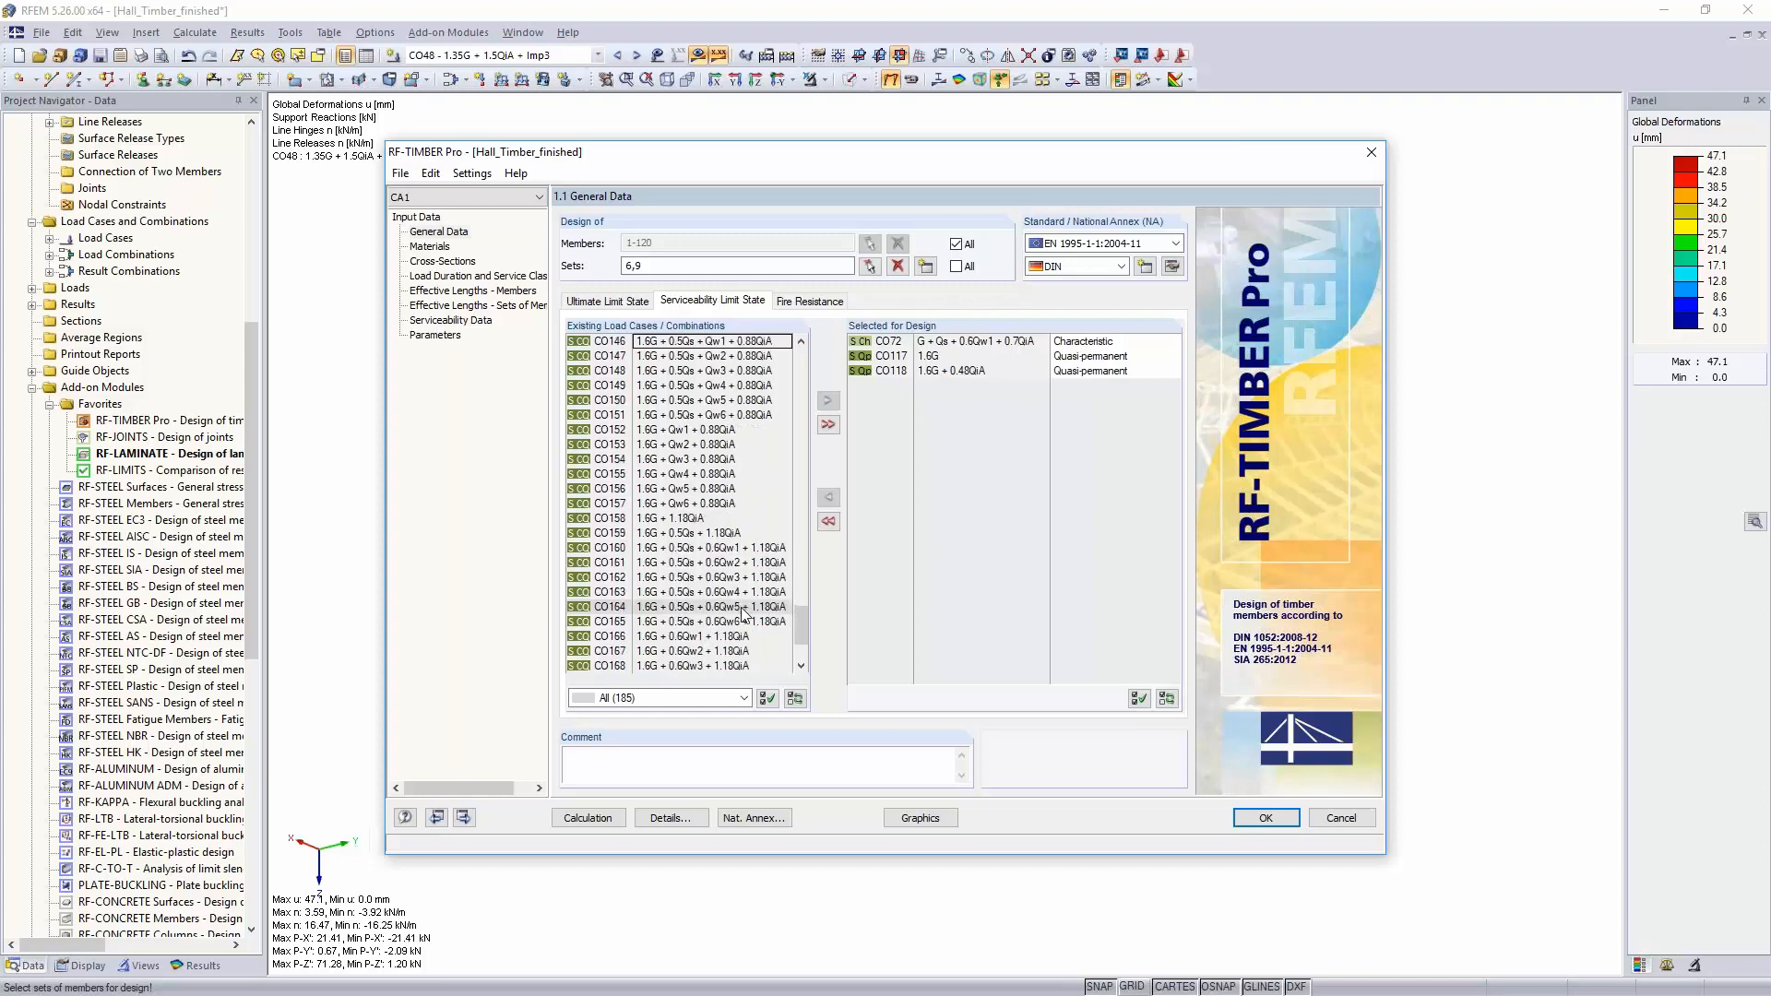
scroll(743, 612, down, 3)
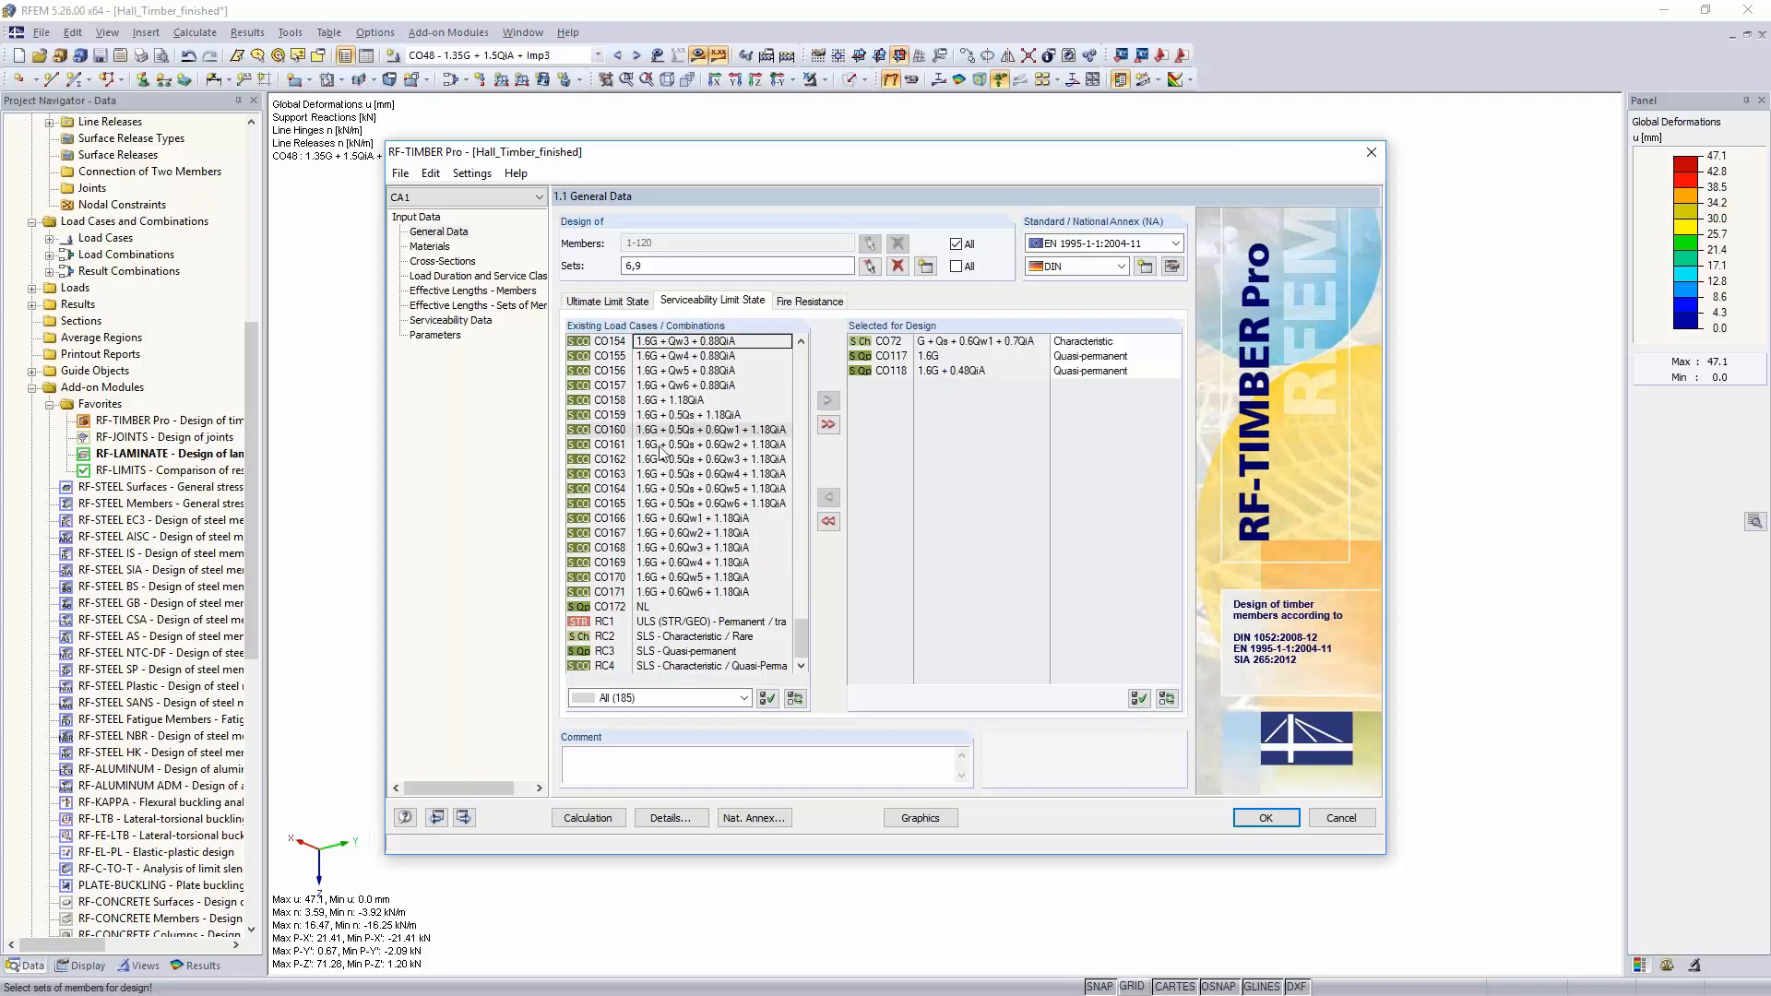
click(669, 489)
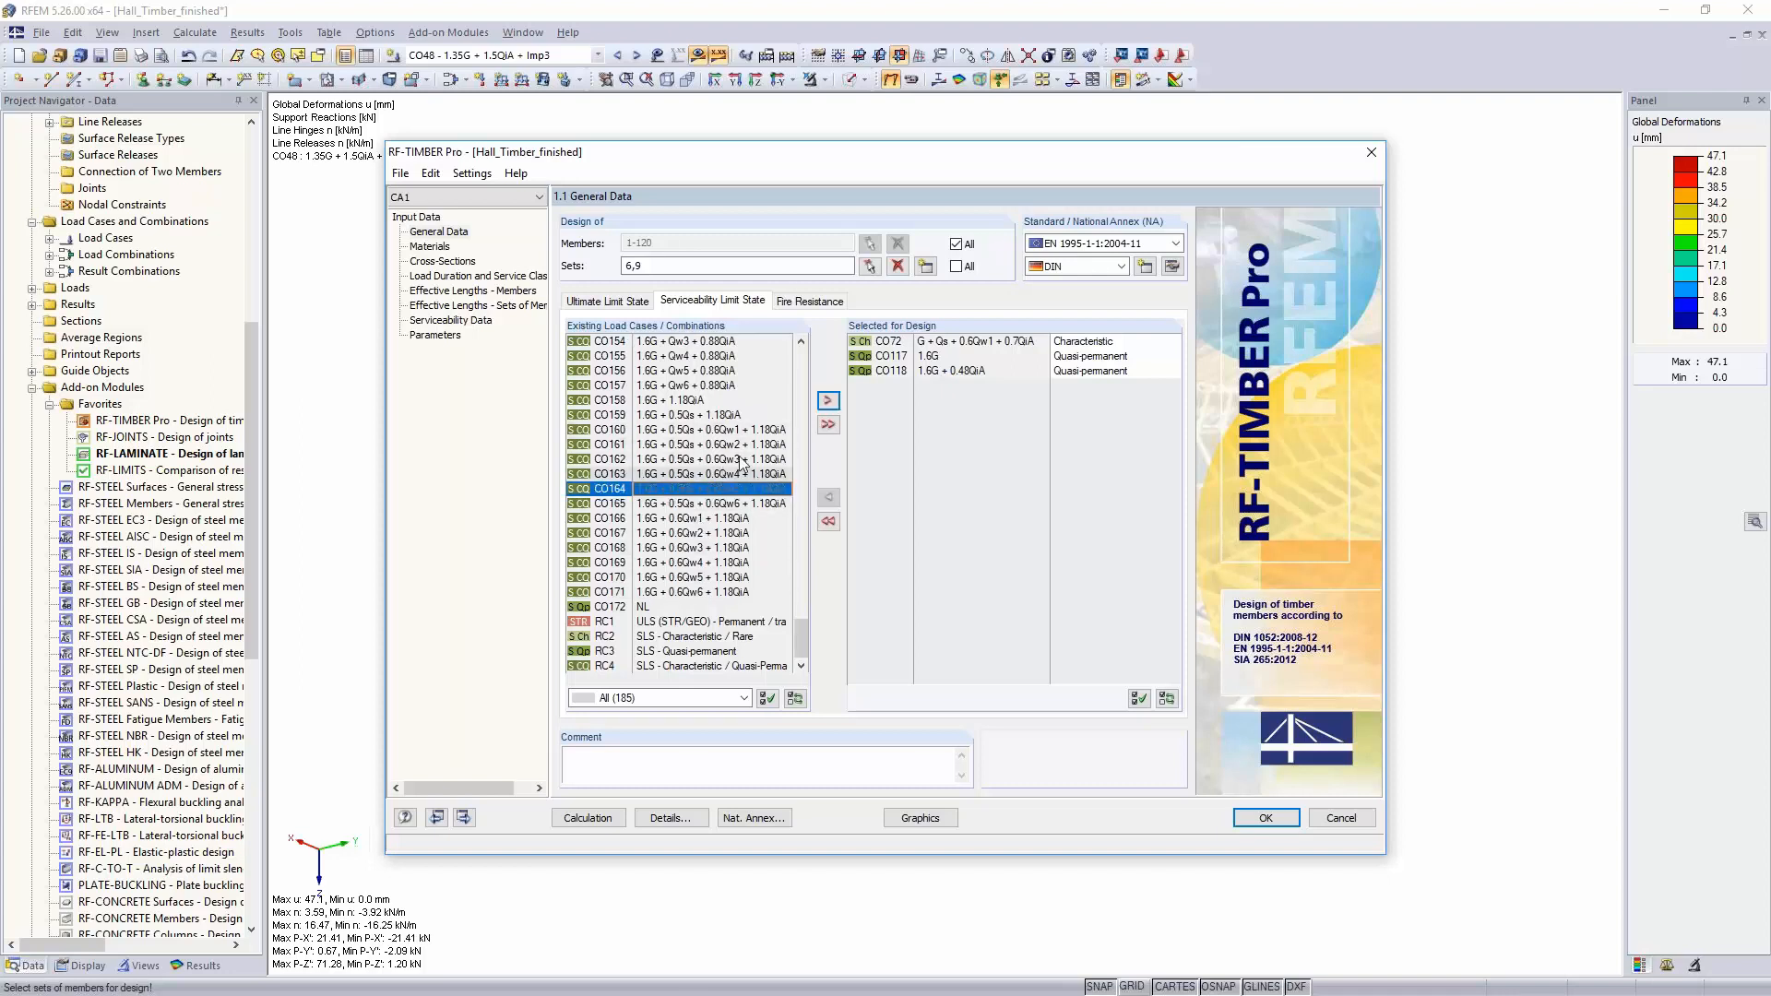
click(827, 400)
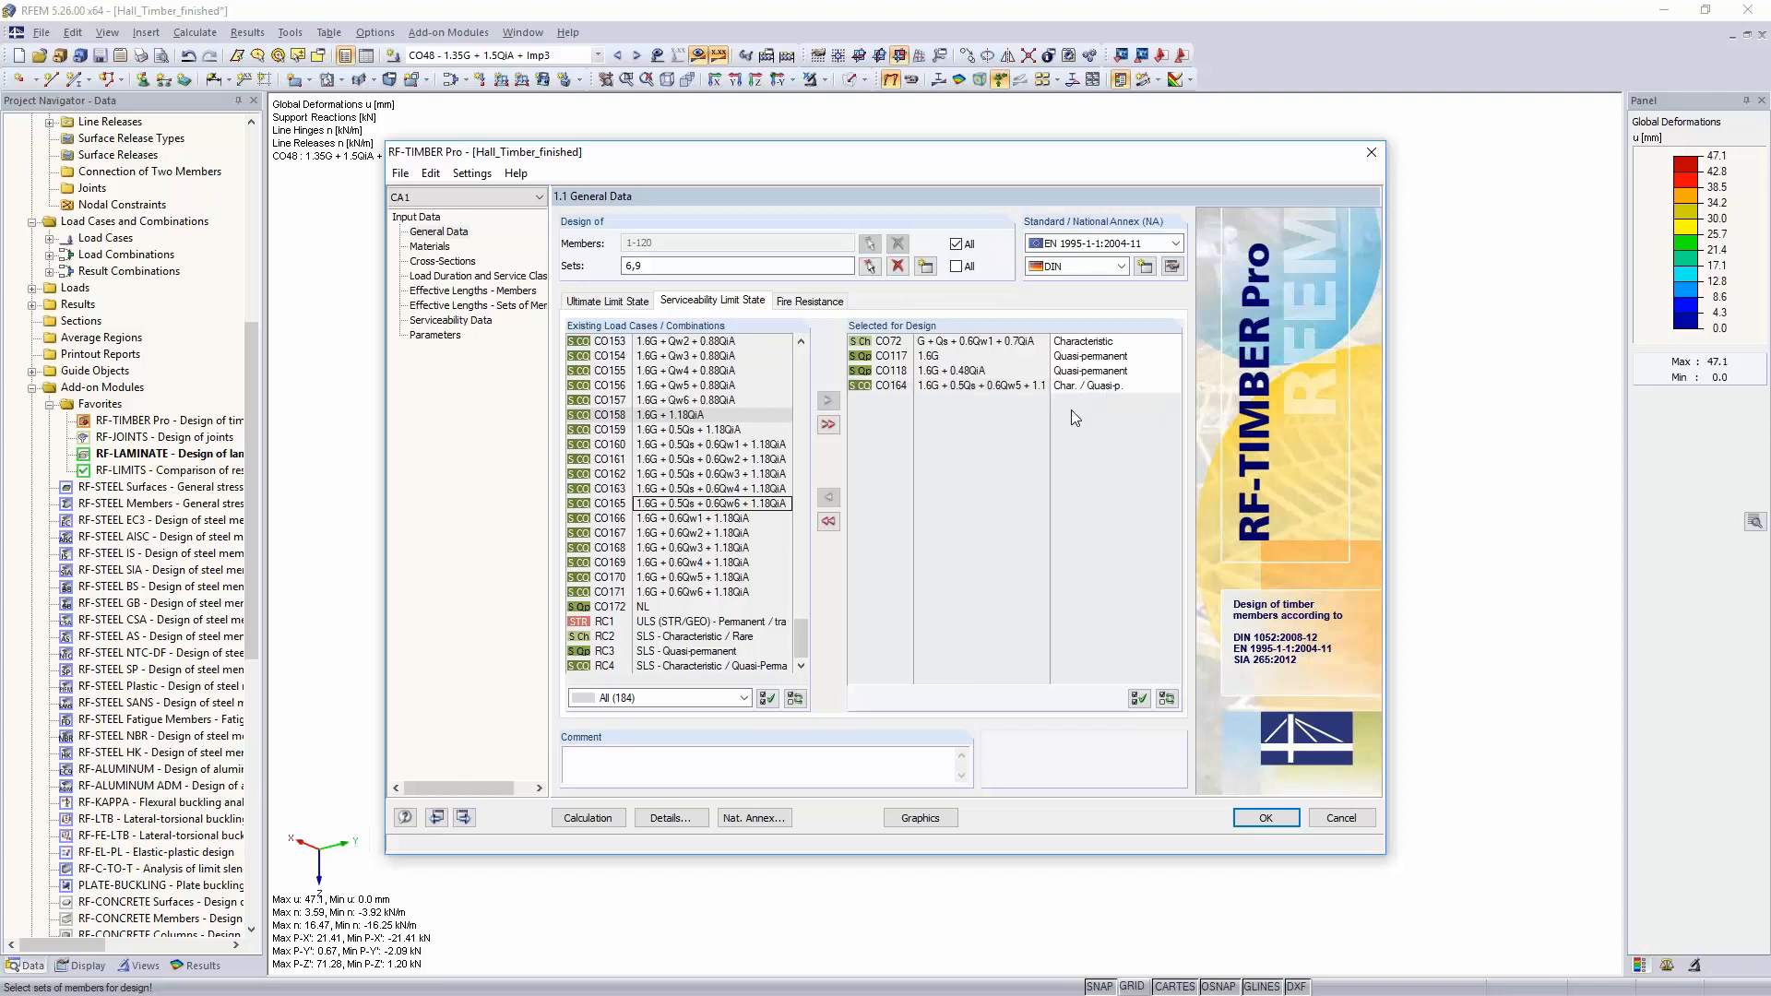
Step: Review the design situation options for CO164 and move the module window aside to examine the deformed hall
click(1085, 385)
click(1085, 388)
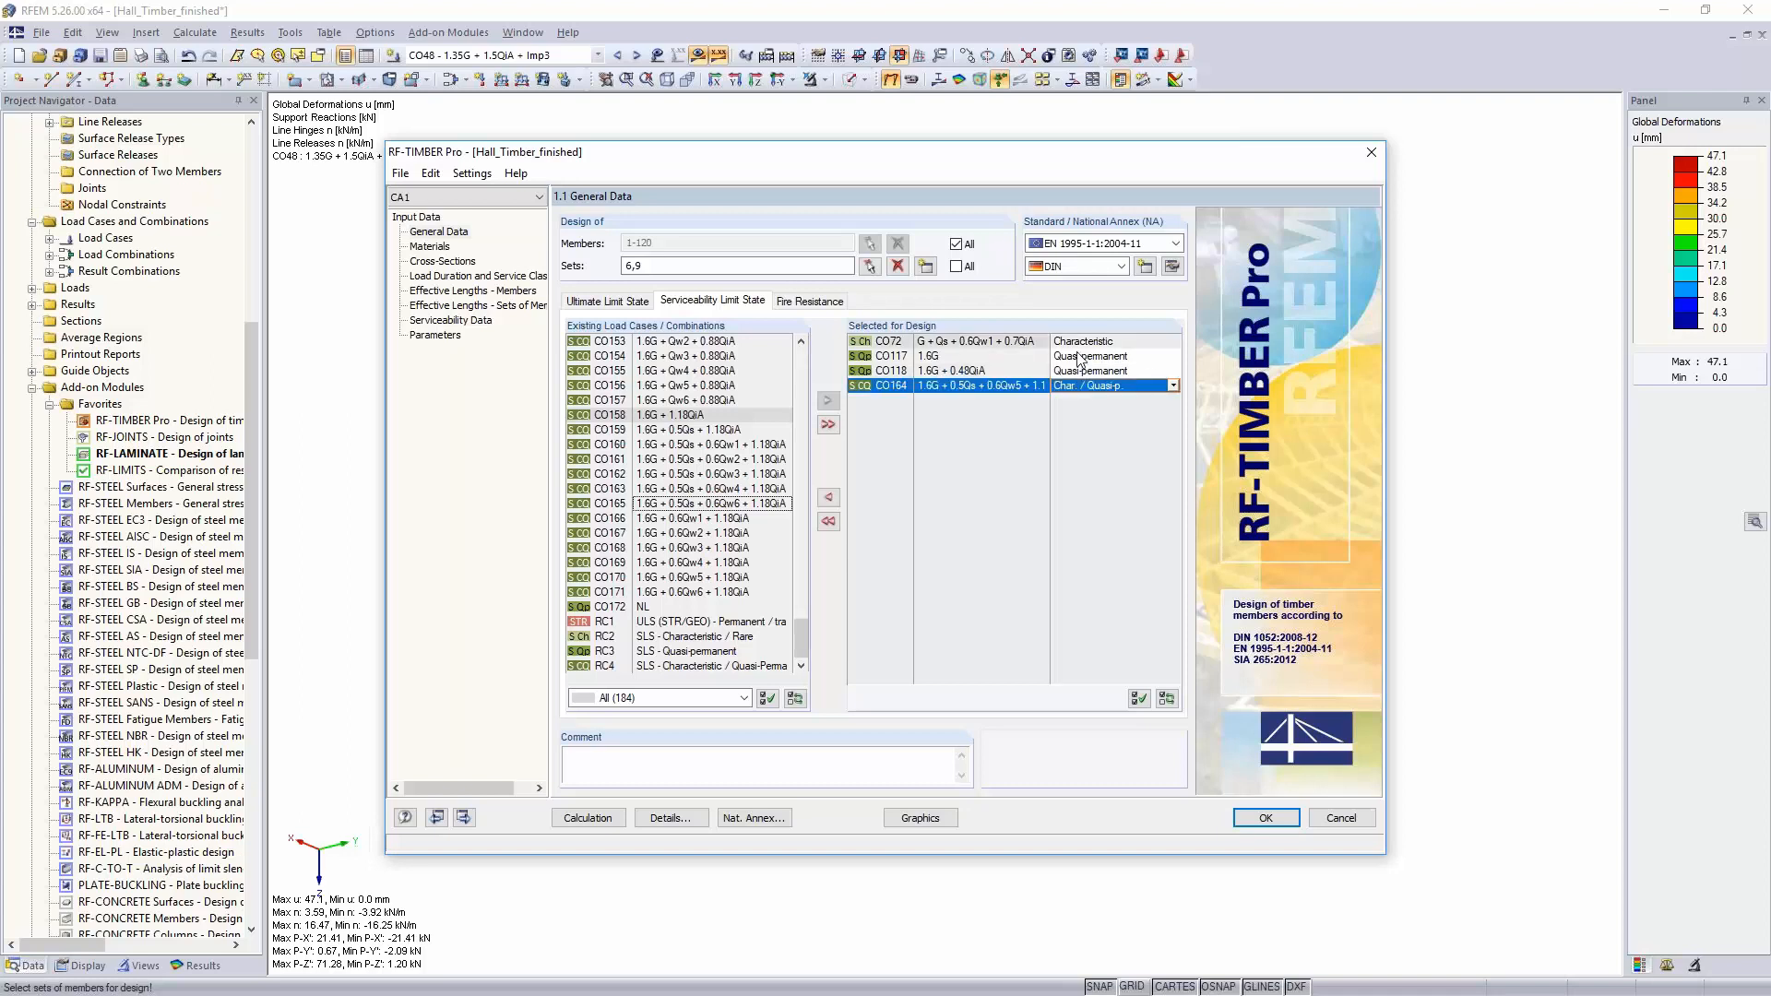
click(1173, 385)
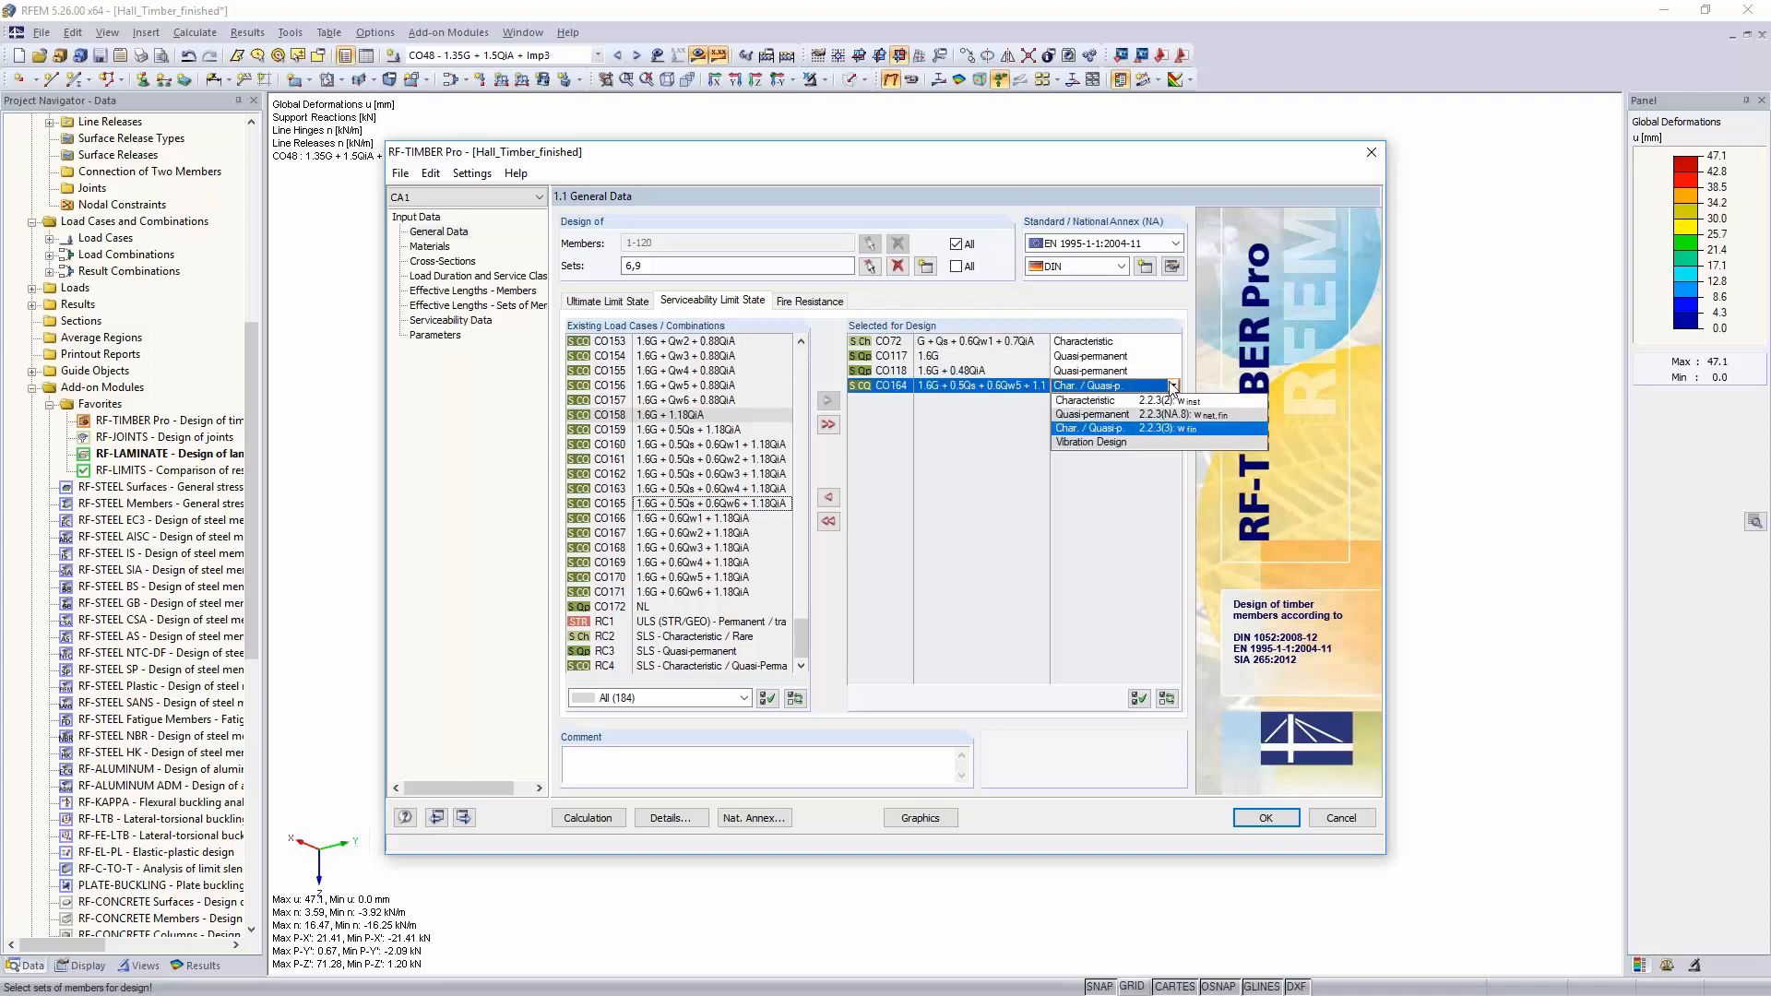
drag(1158, 155, 287, 351)
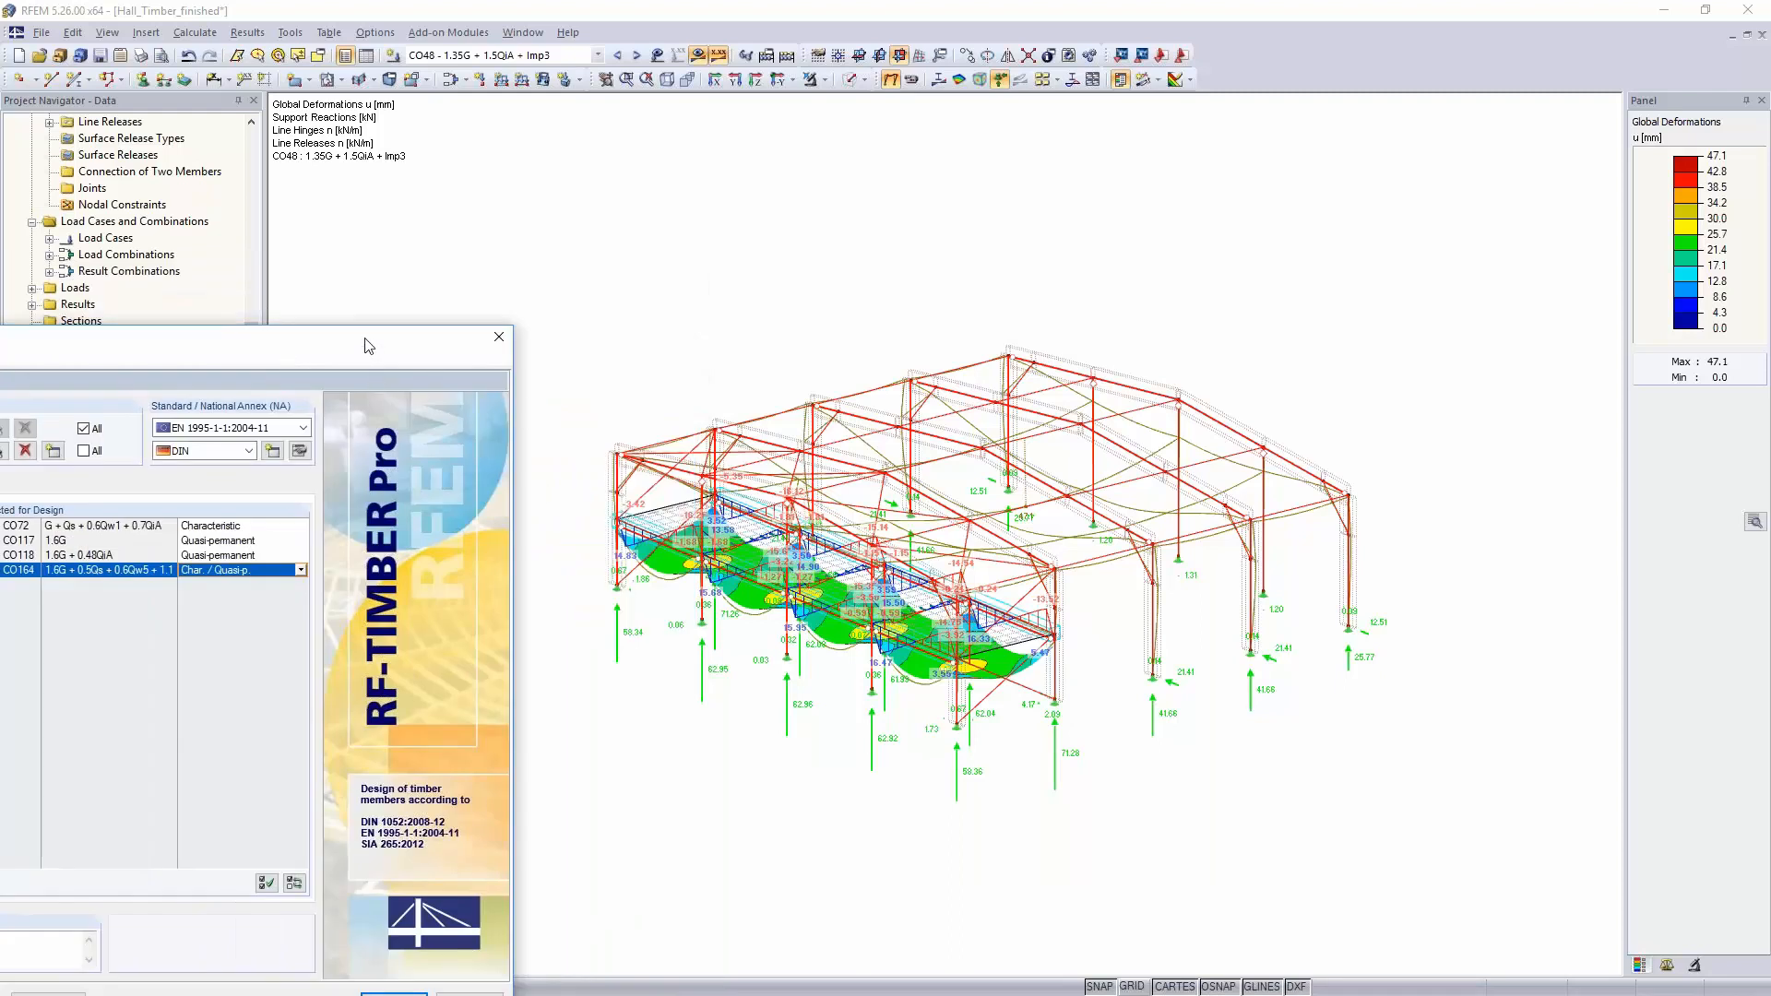
drag(388, 340, 1336, 88)
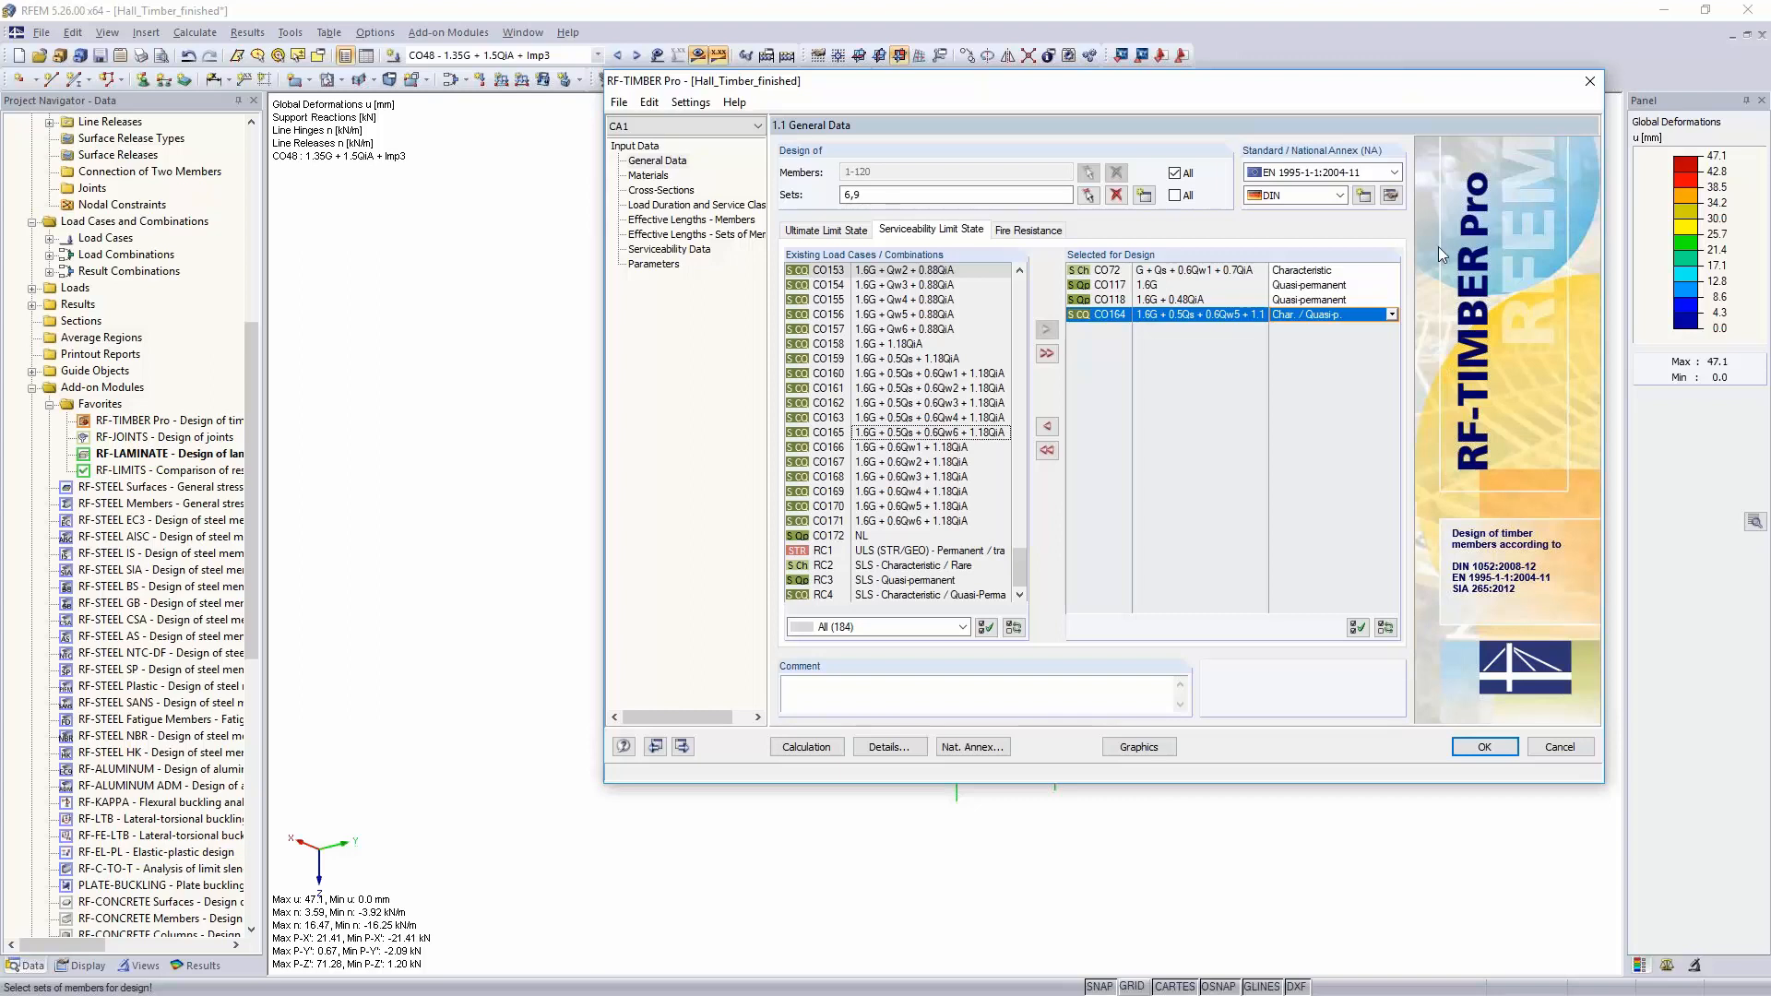
Step: Review the DIN national annex's material factors, other settings and strength increase options, leaving them without changes
click(1391, 196)
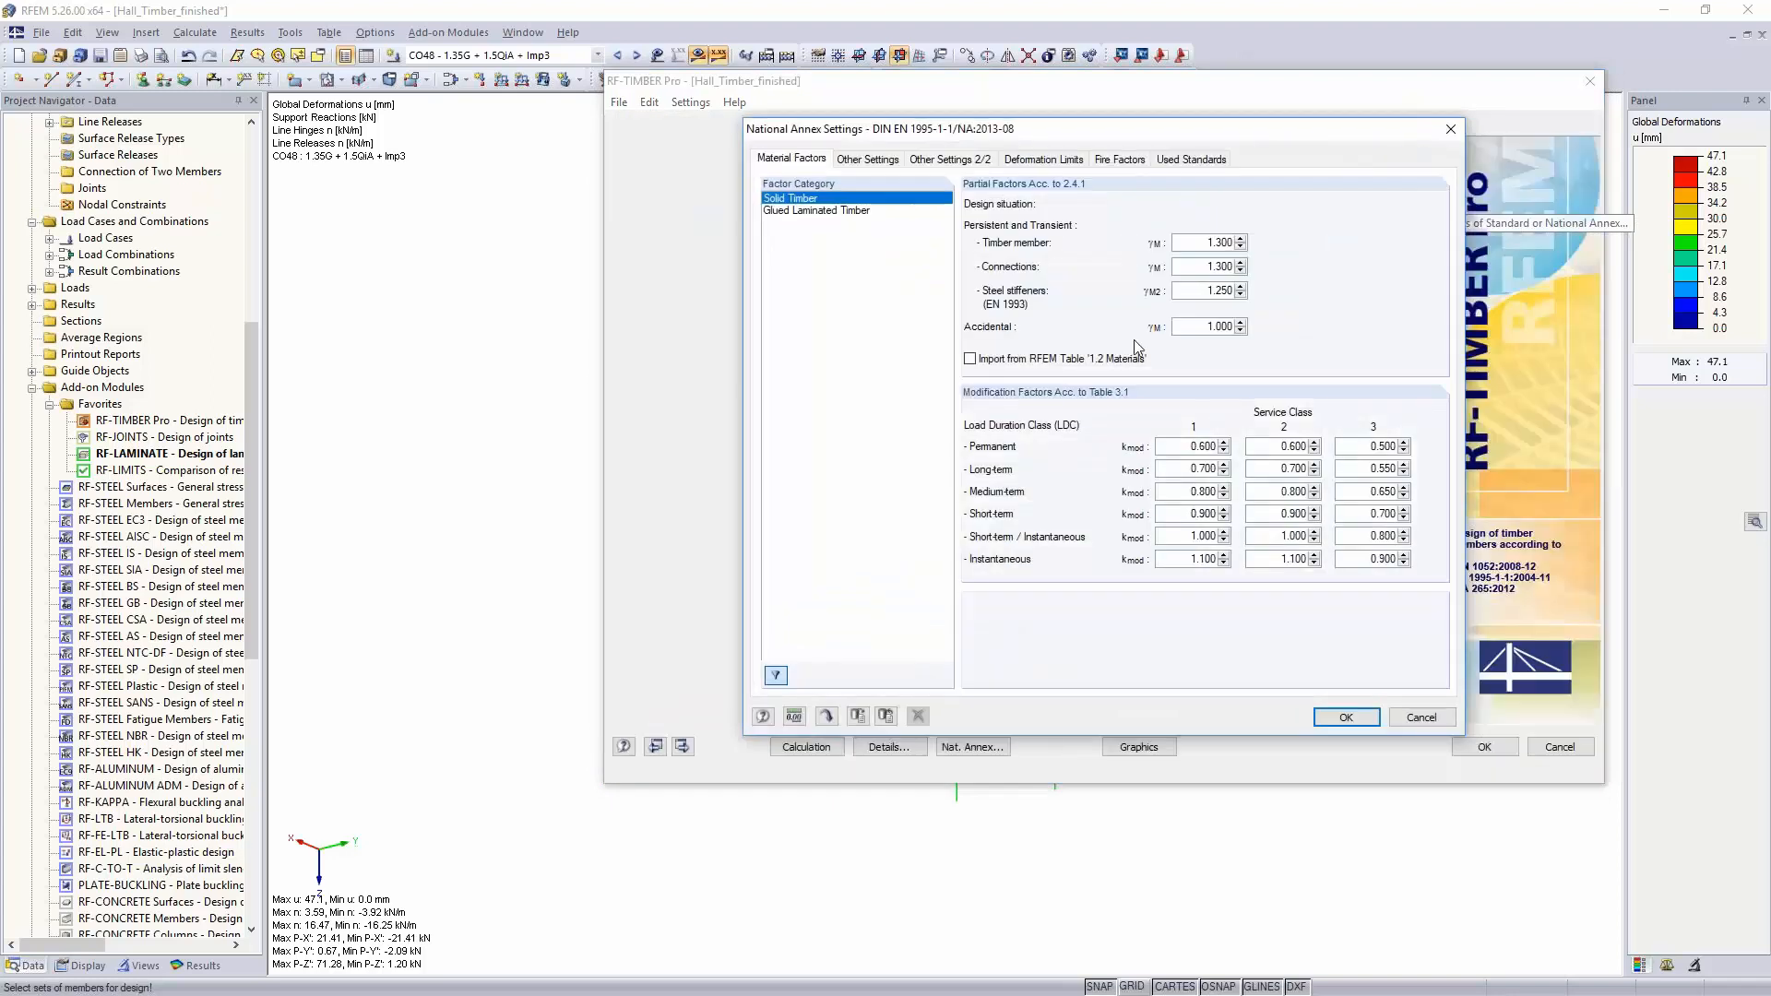
drag(1129, 132, 1029, 90)
click(757, 118)
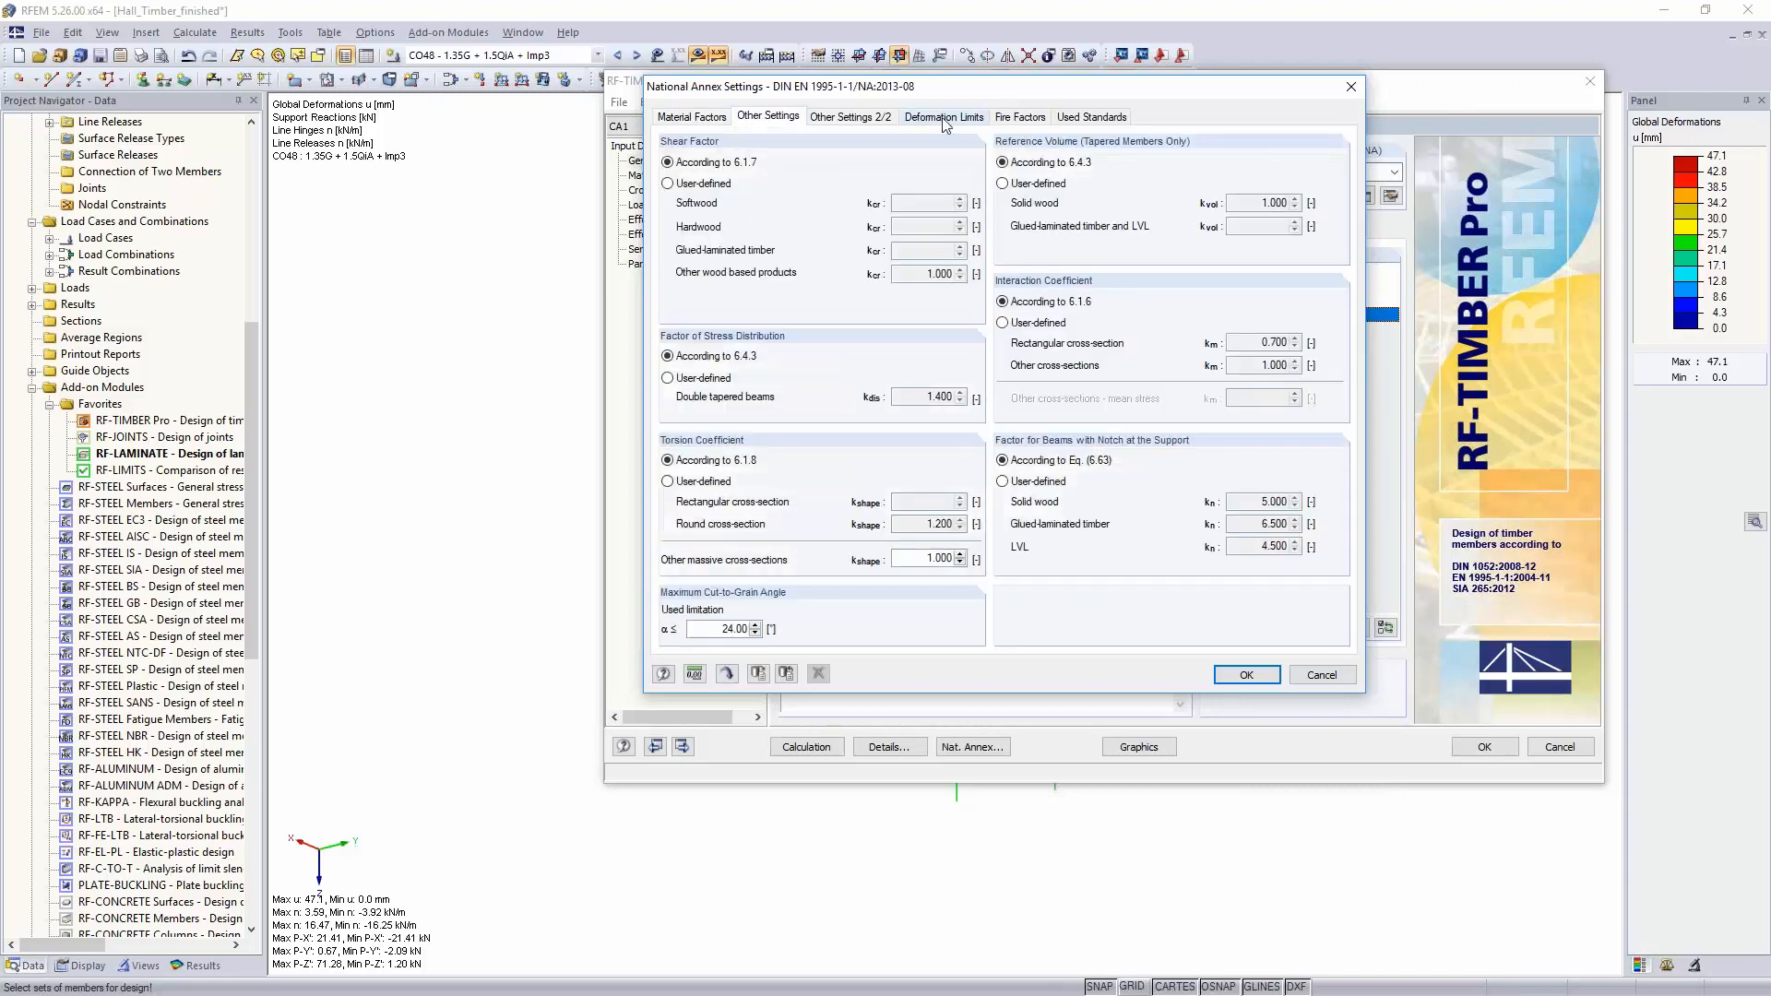
click(921, 397)
click(938, 274)
click(846, 117)
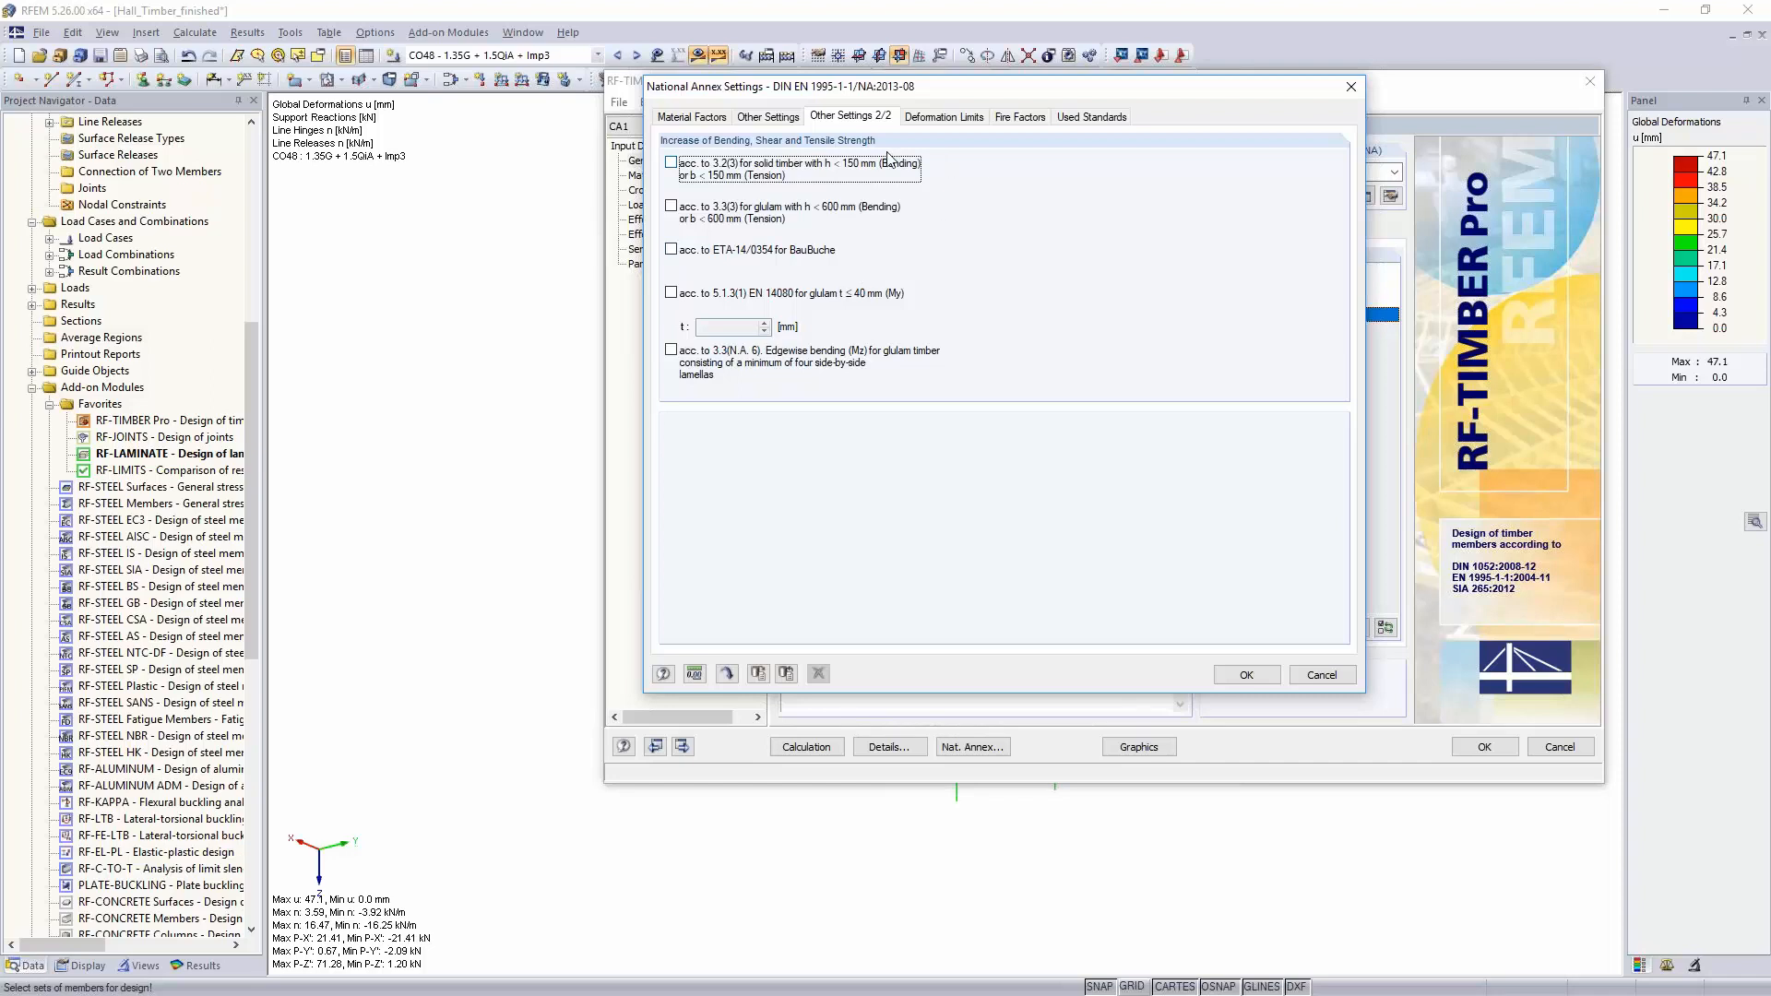
click(1321, 675)
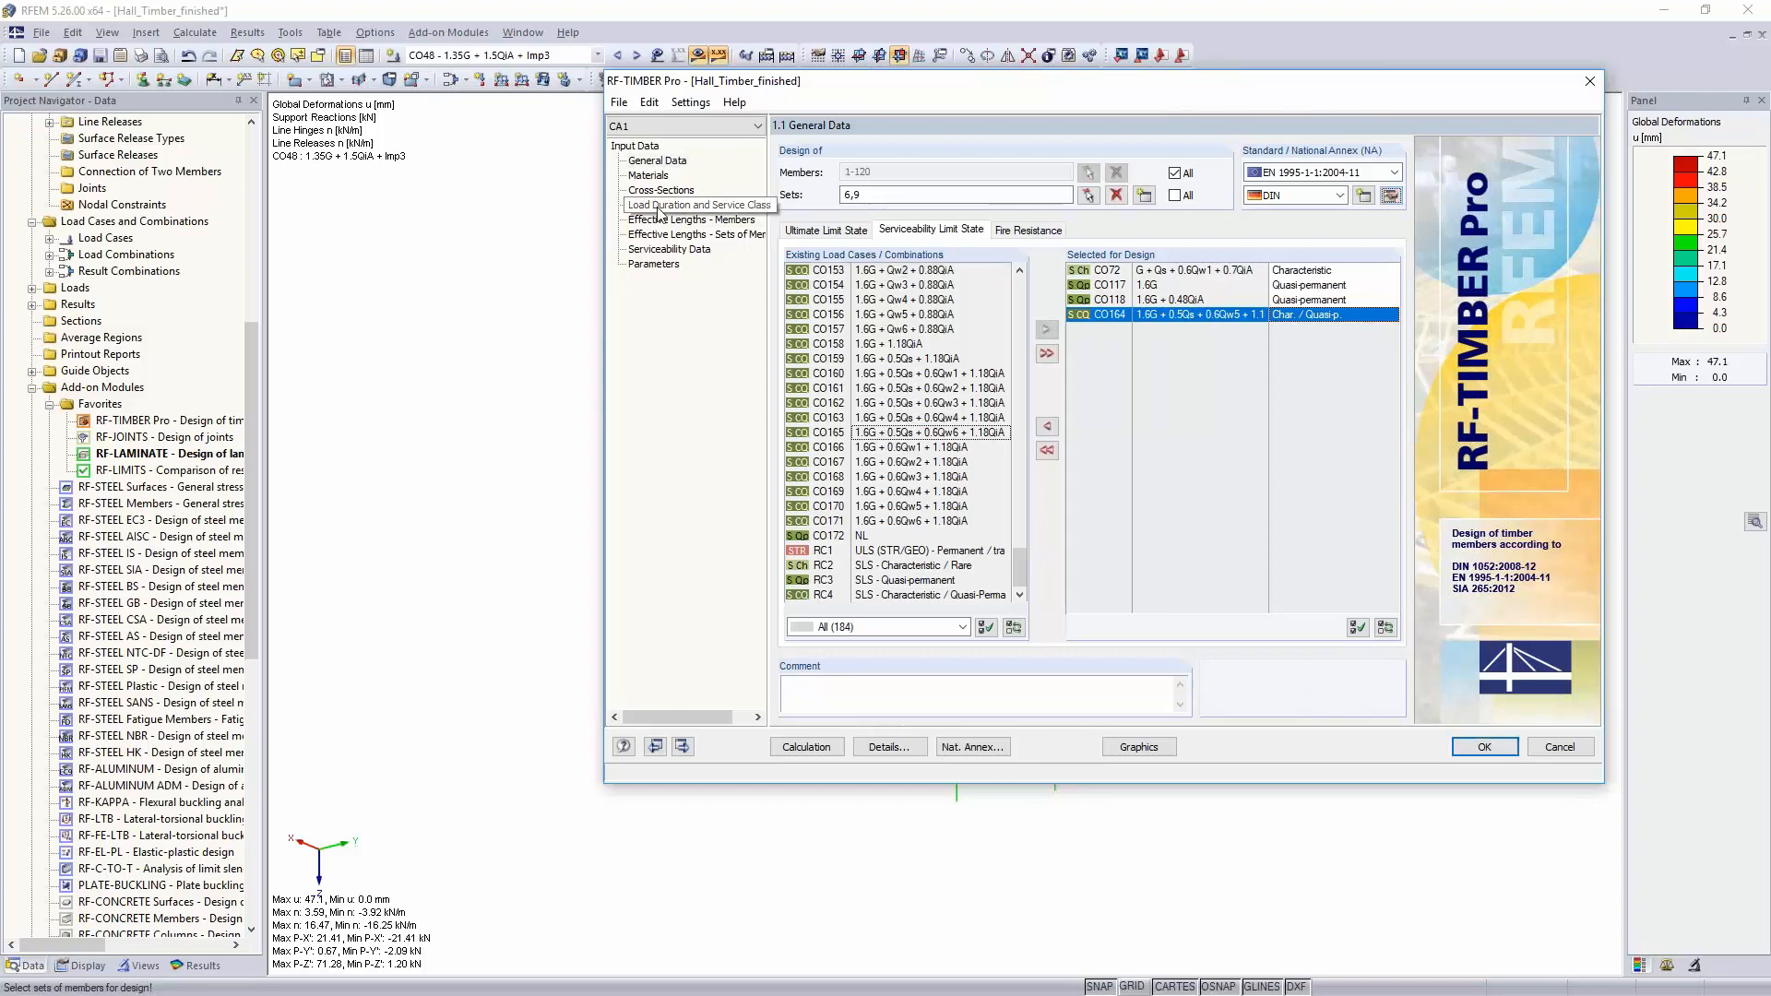
Step: Check the load duration classes and turn off the stability check in the design details, reviewing the serviceability and fire resistance settings
click(659, 205)
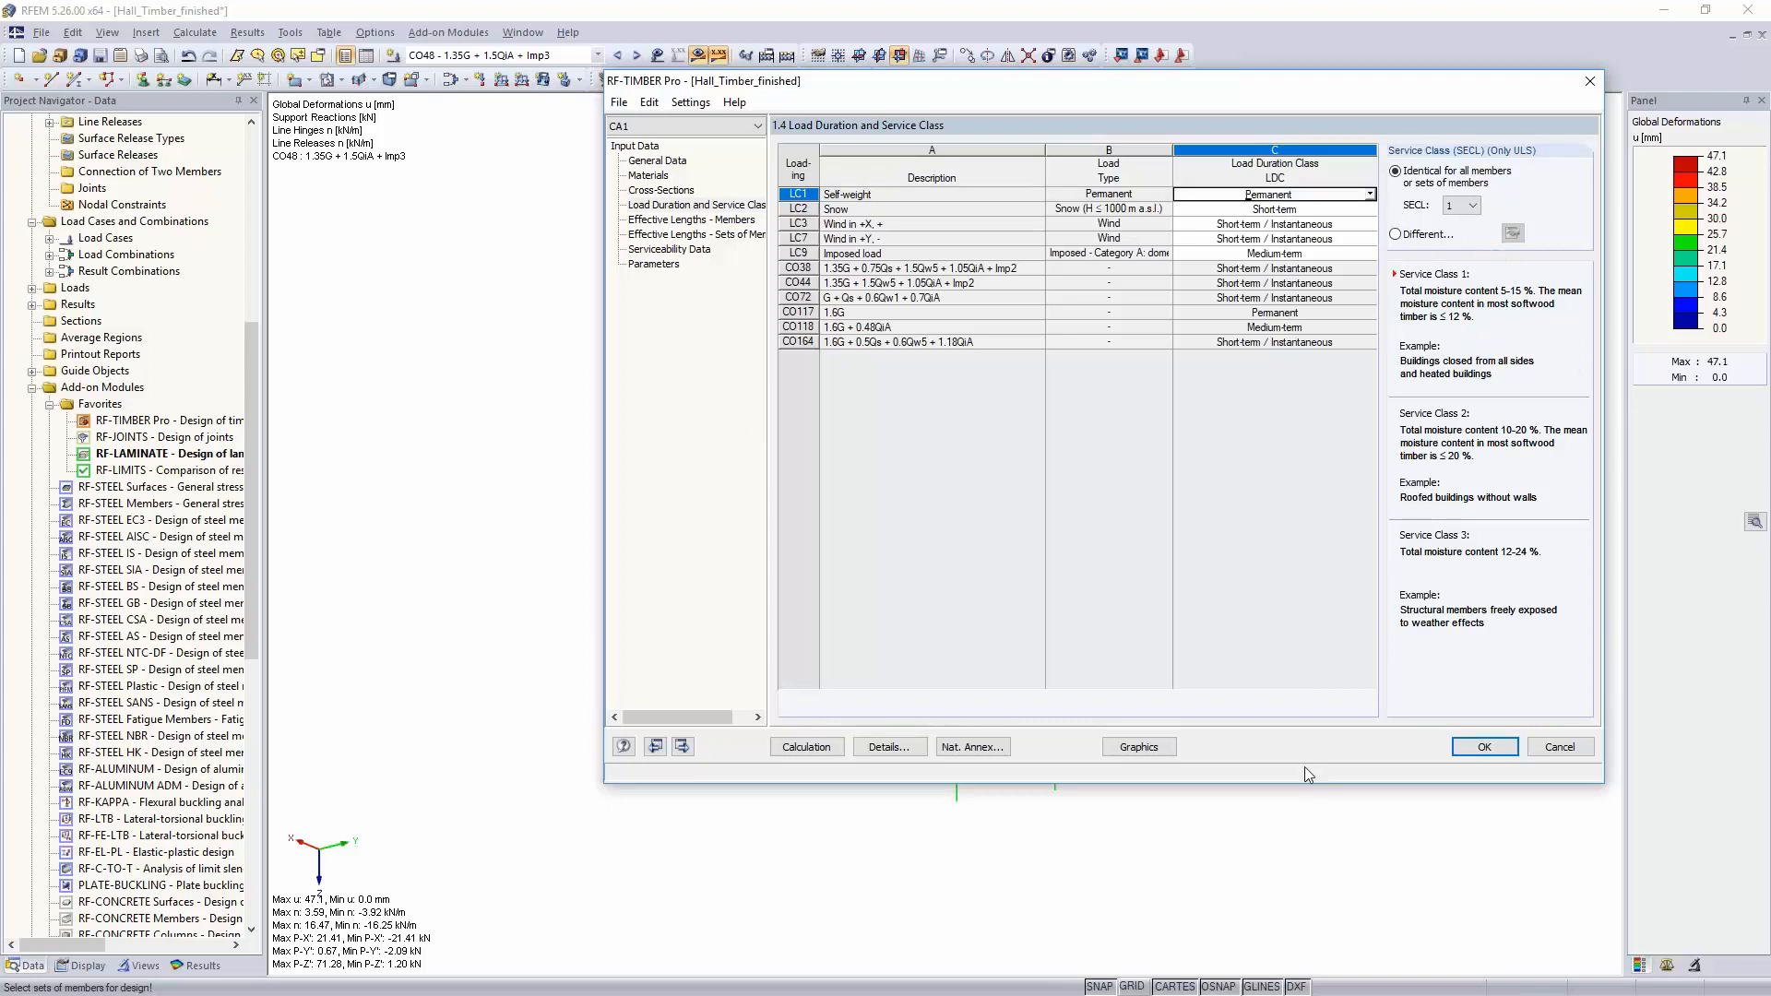
click(889, 747)
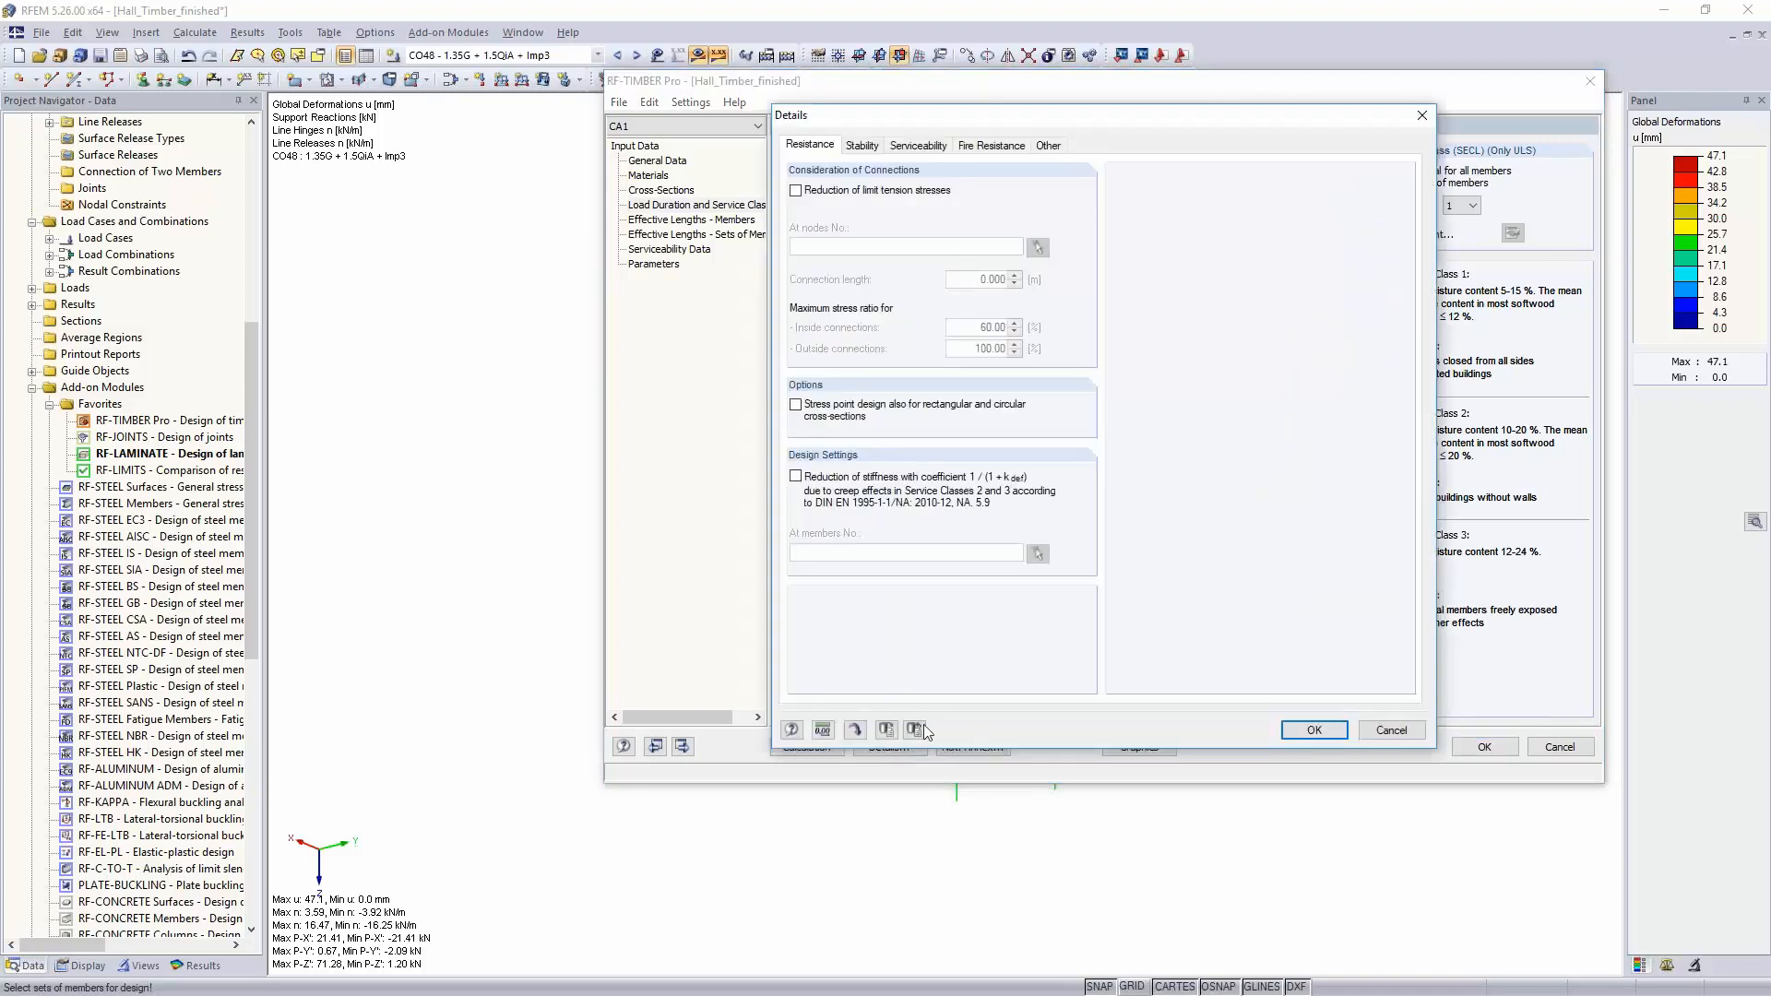
click(862, 148)
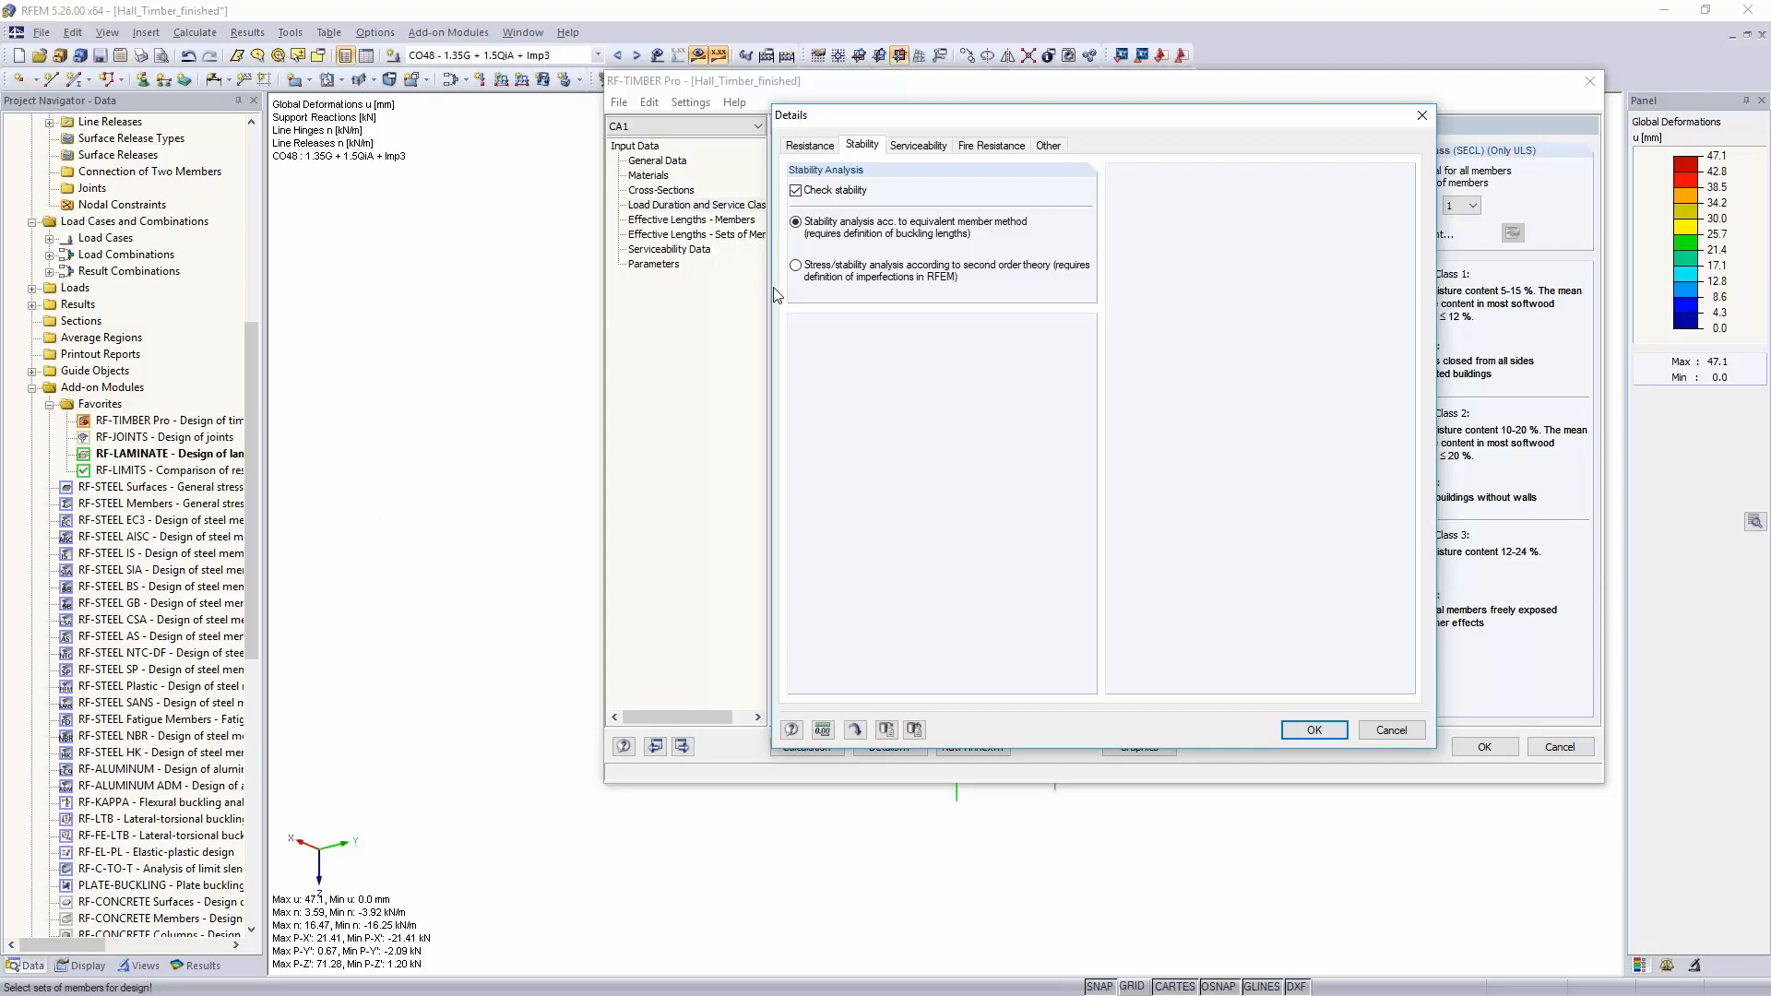
click(795, 191)
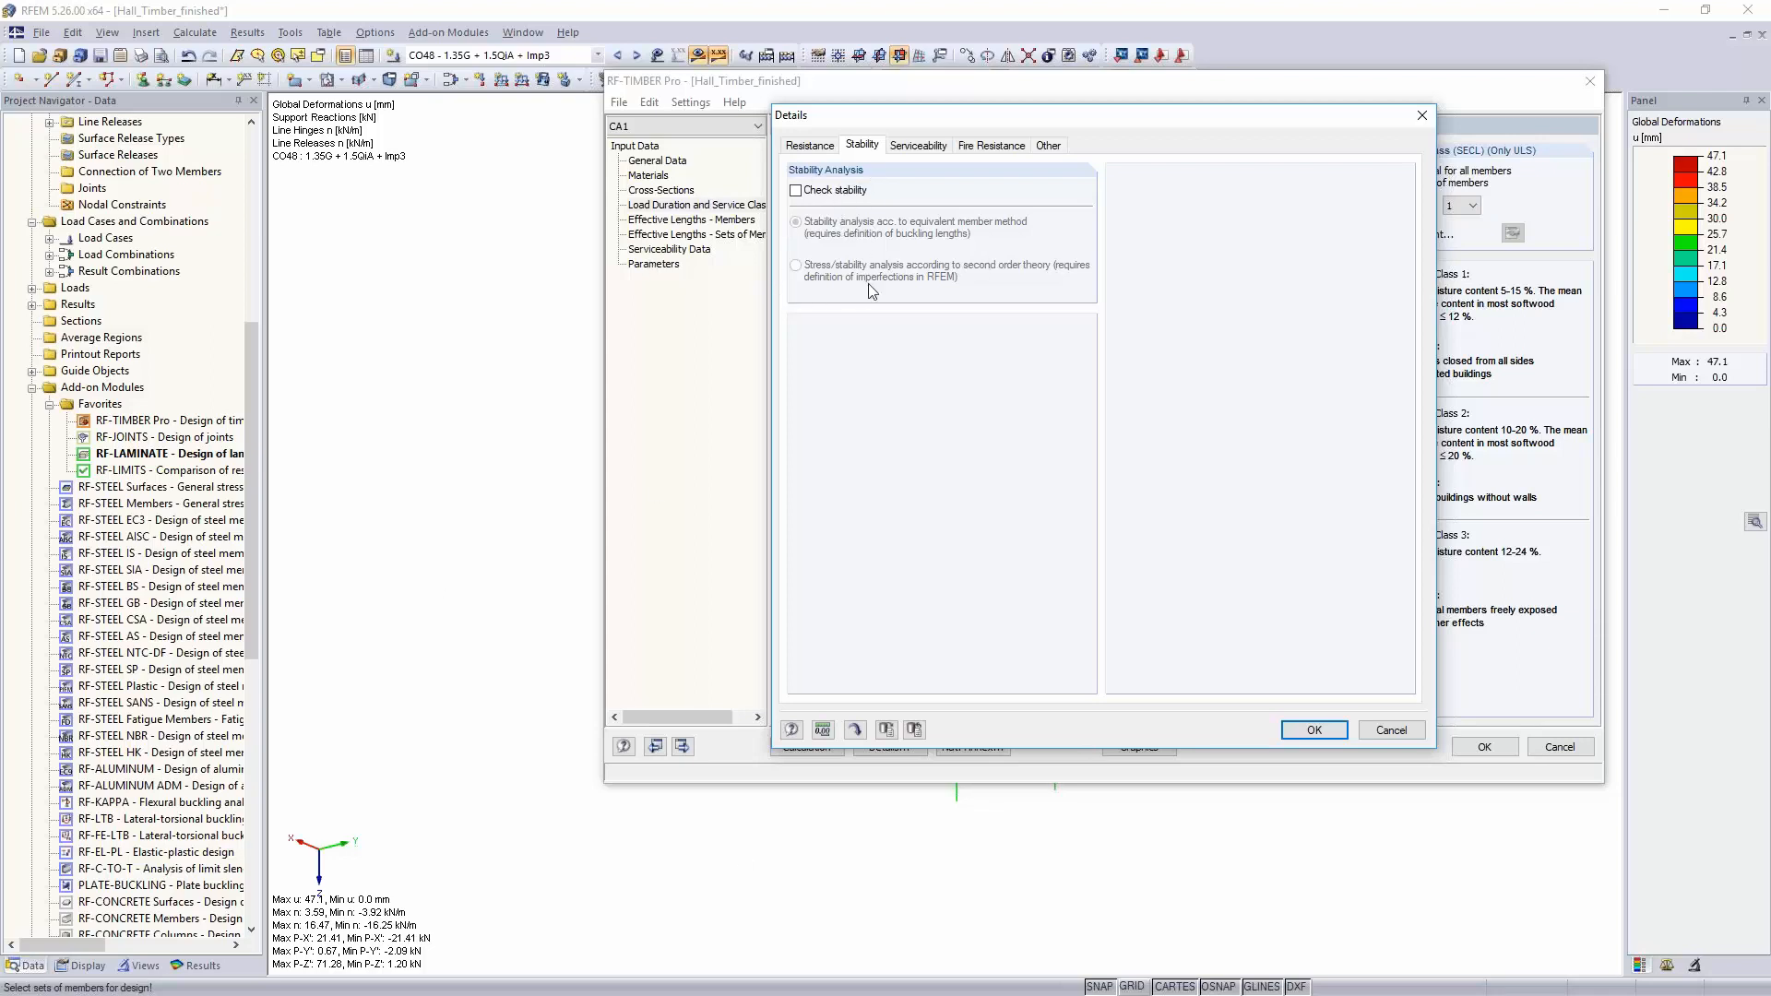
click(918, 148)
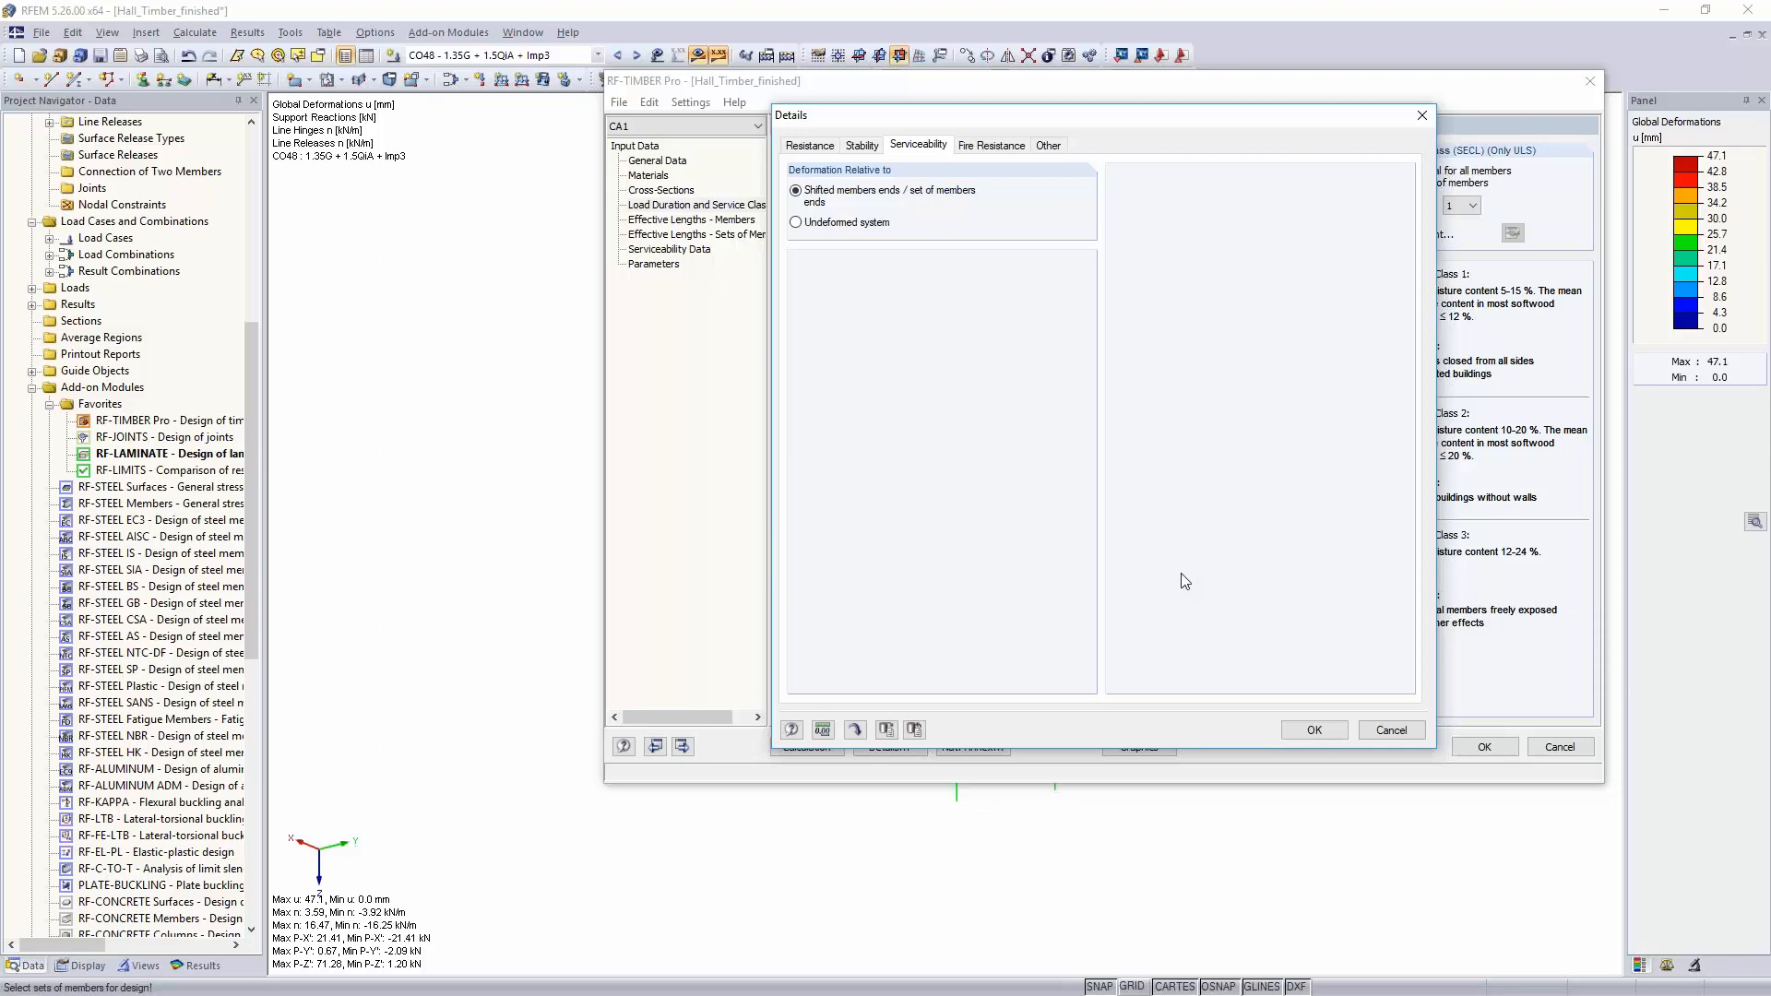
click(986, 151)
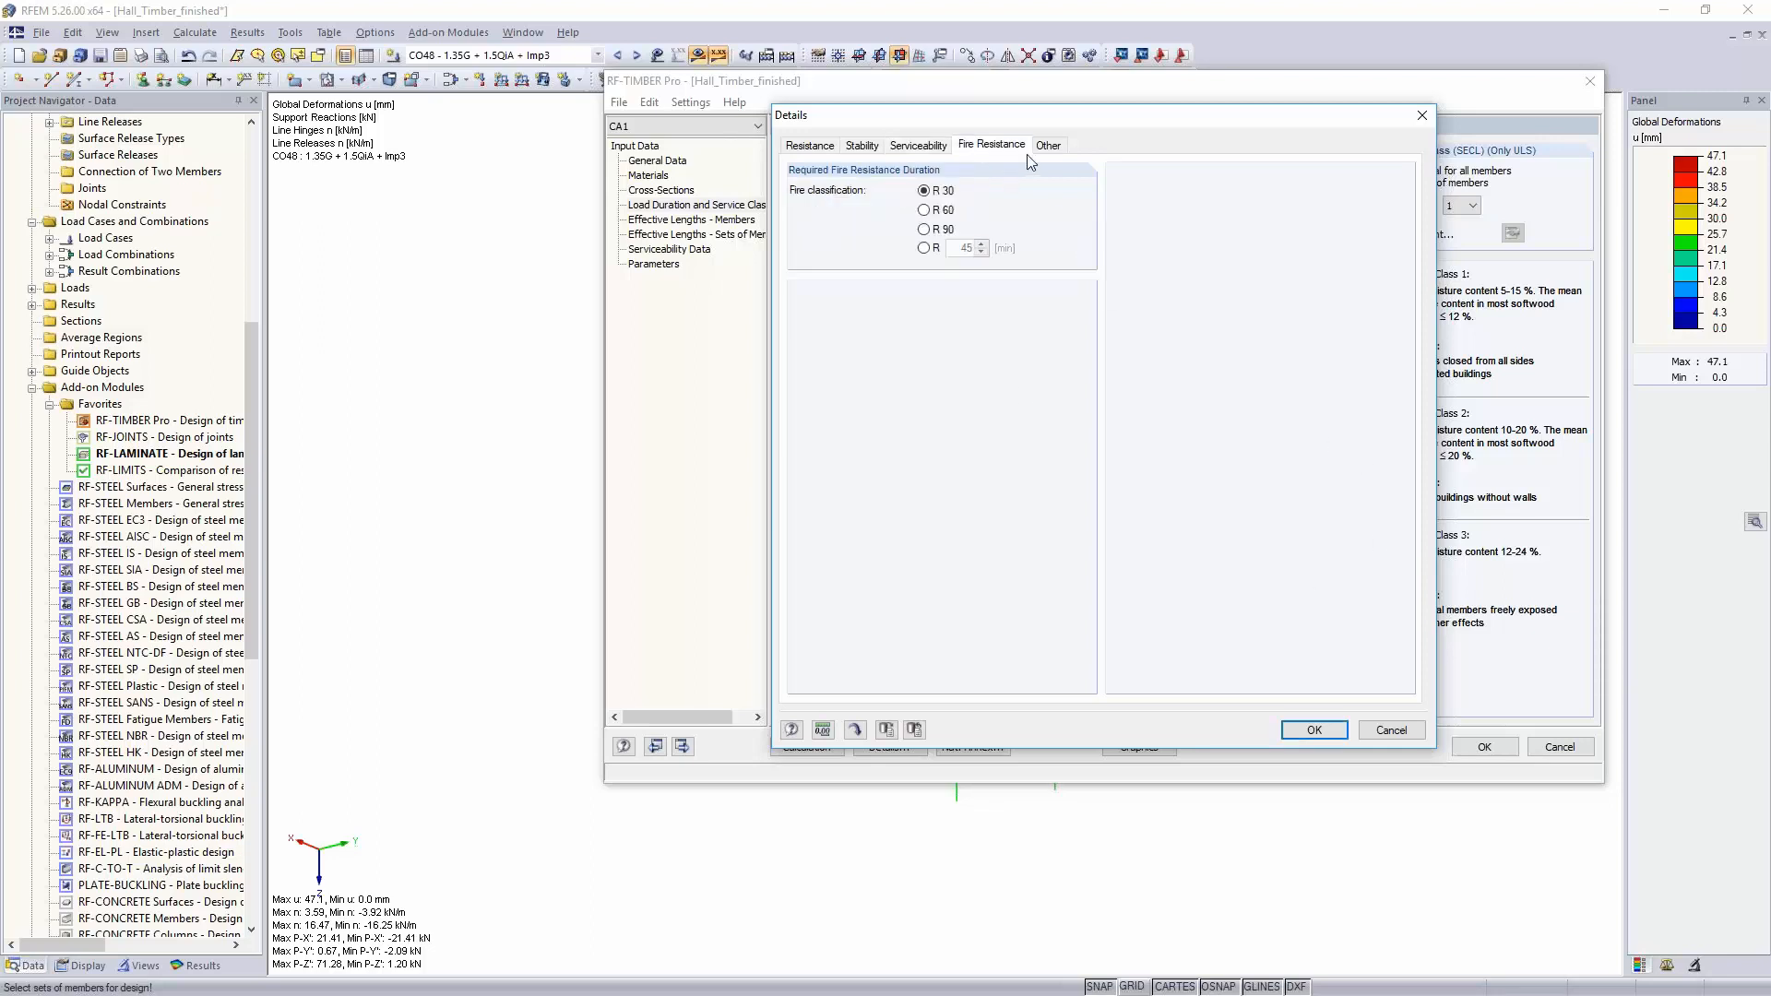
click(1313, 730)
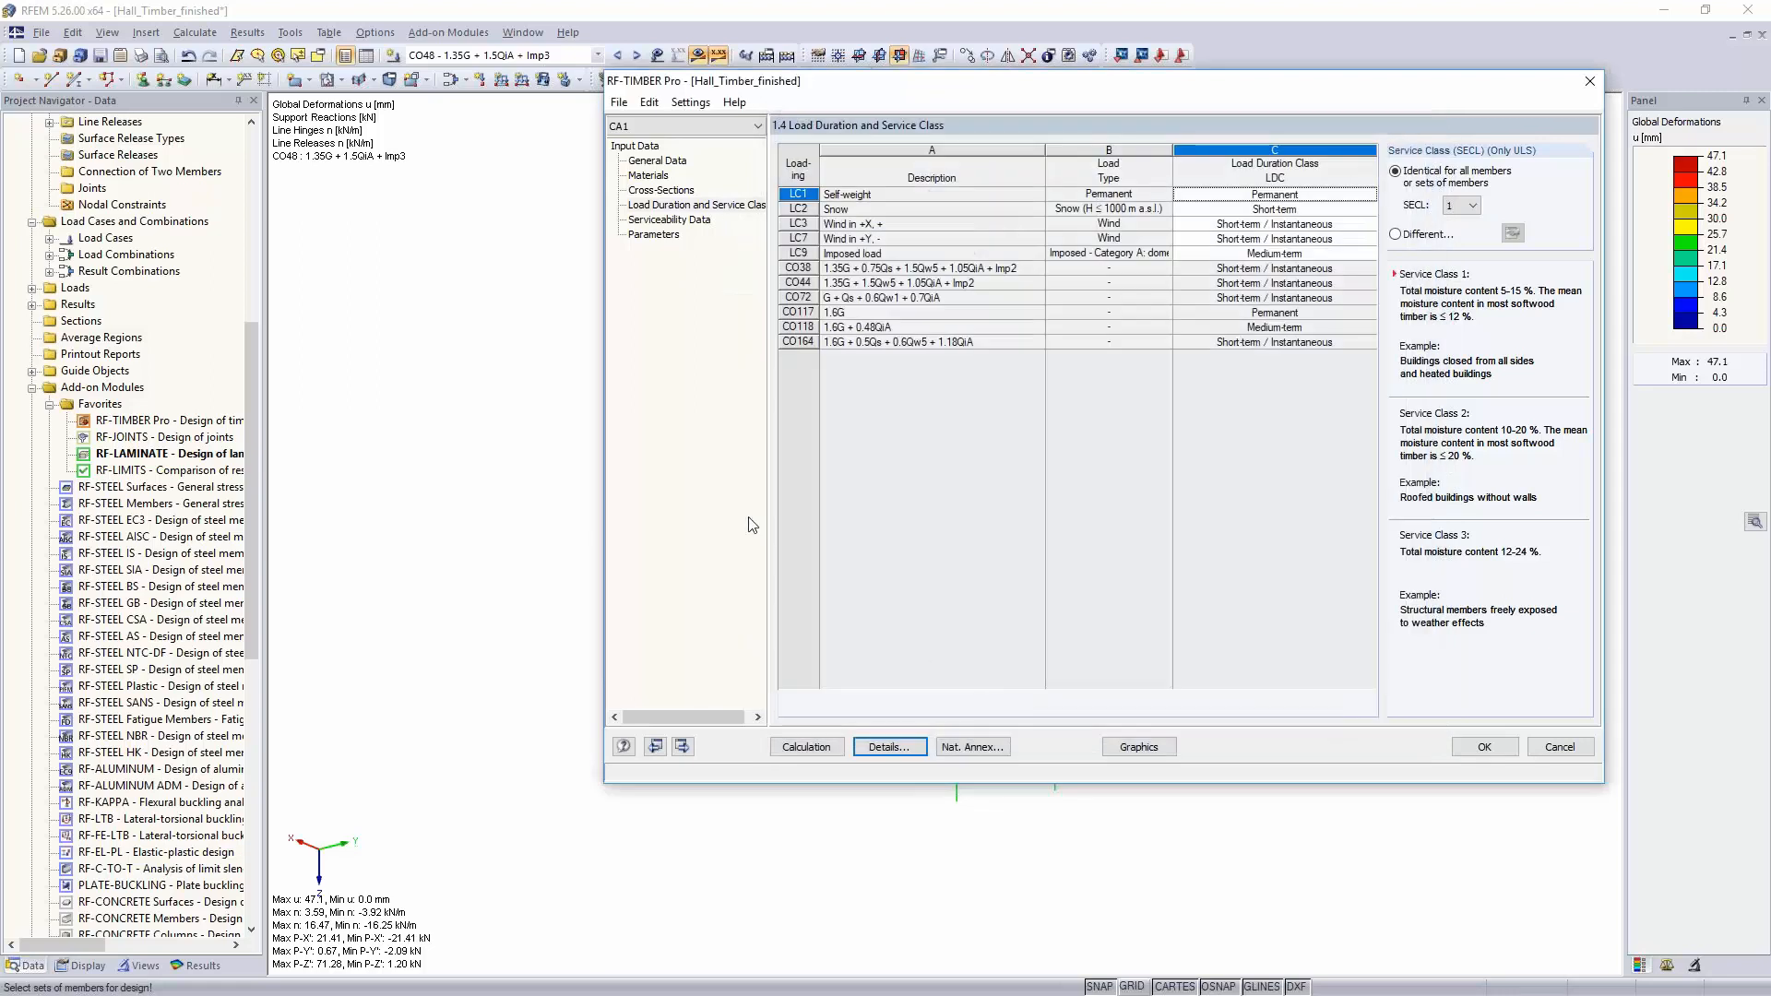
Step: Enter sets of members 6 and 9 as two separate rows in the serviceability data
click(671, 220)
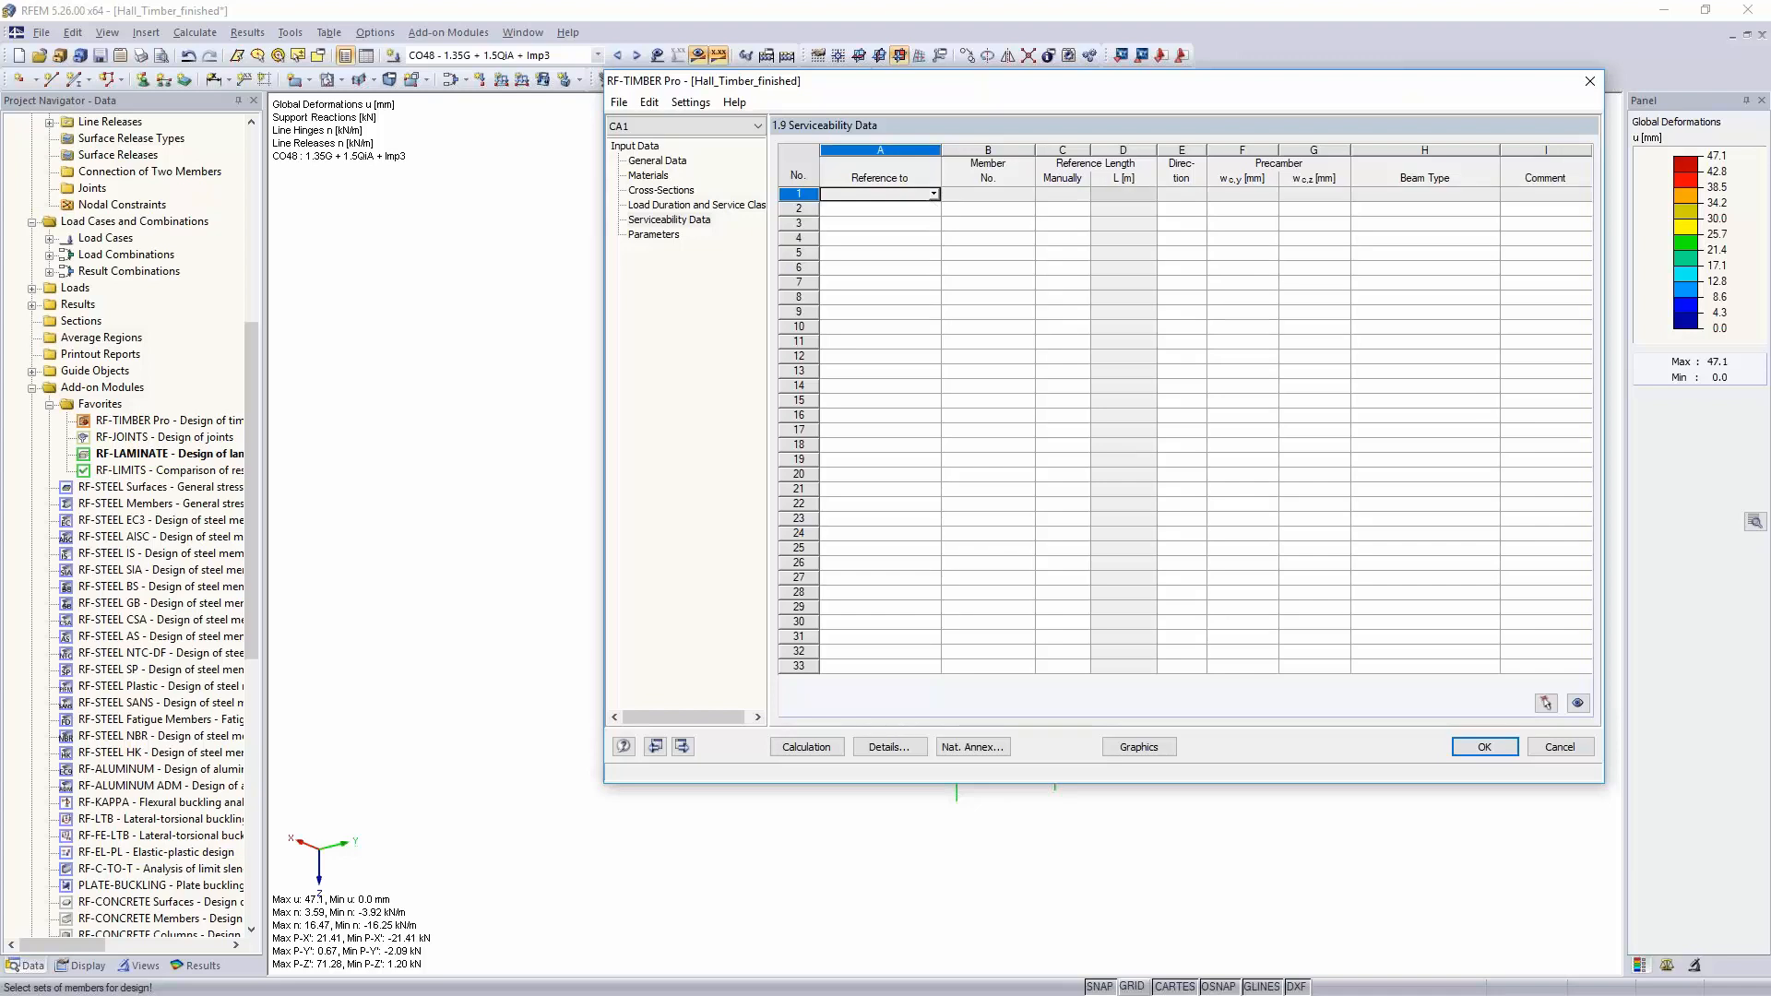
click(934, 194)
click(917, 239)
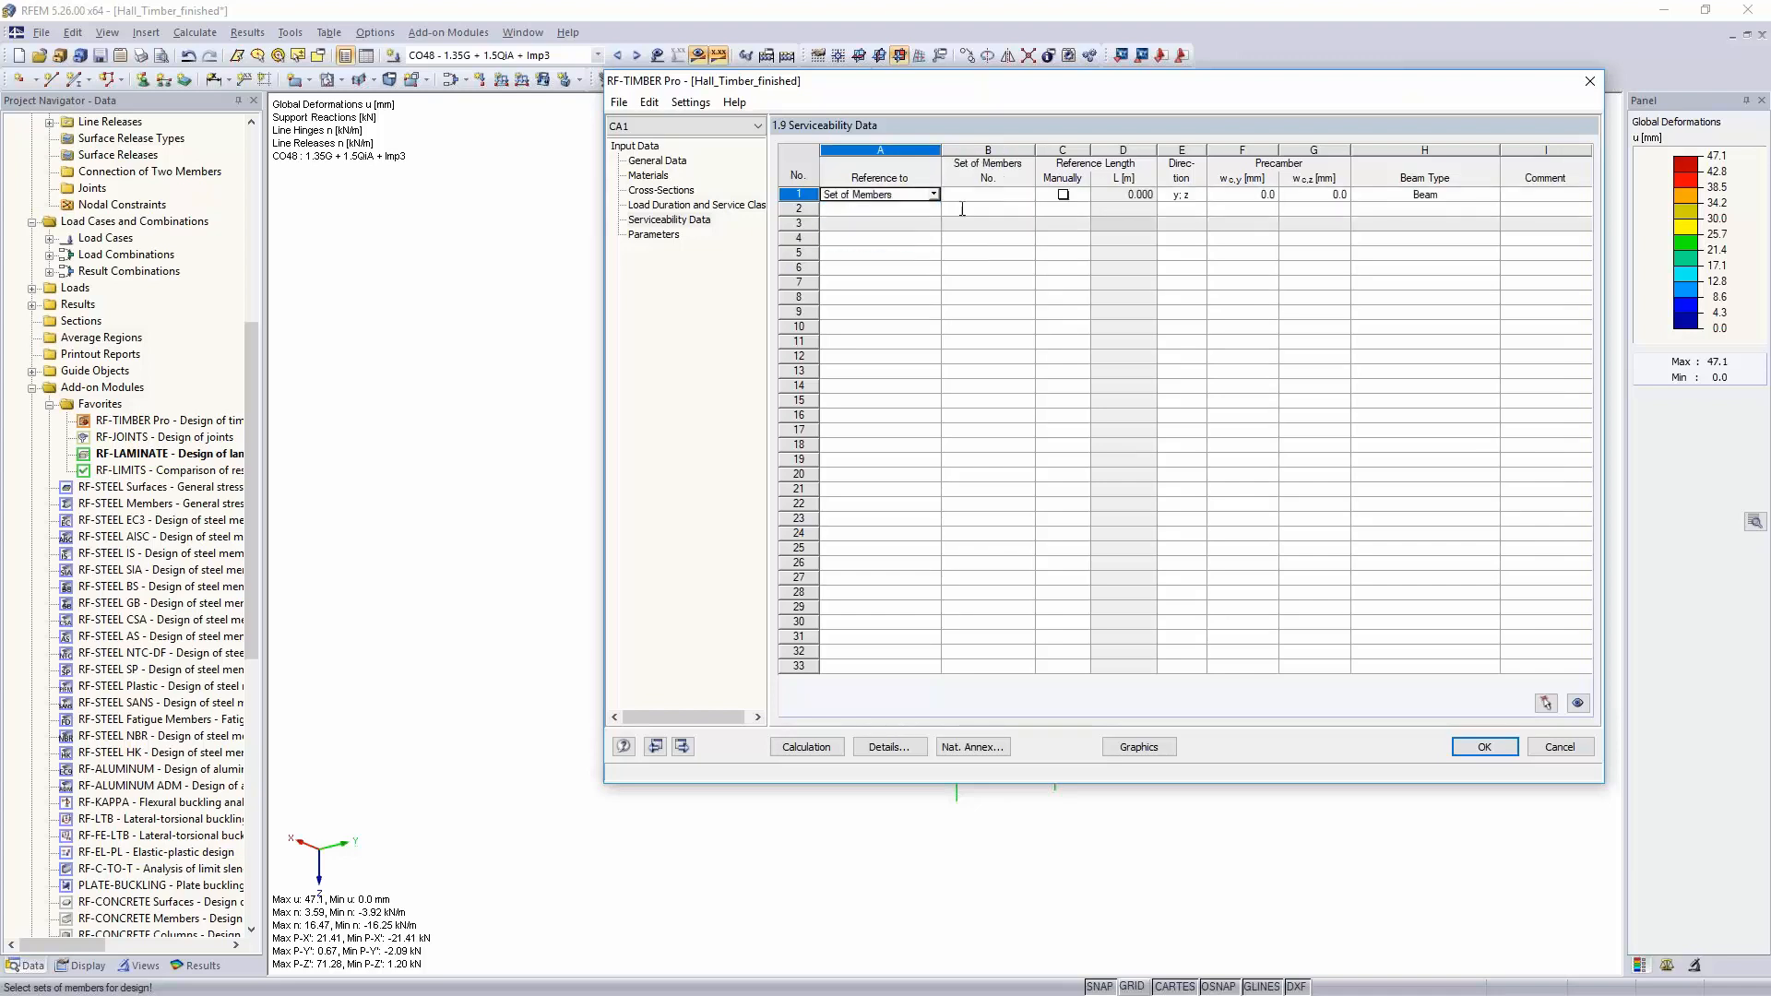
click(966, 199)
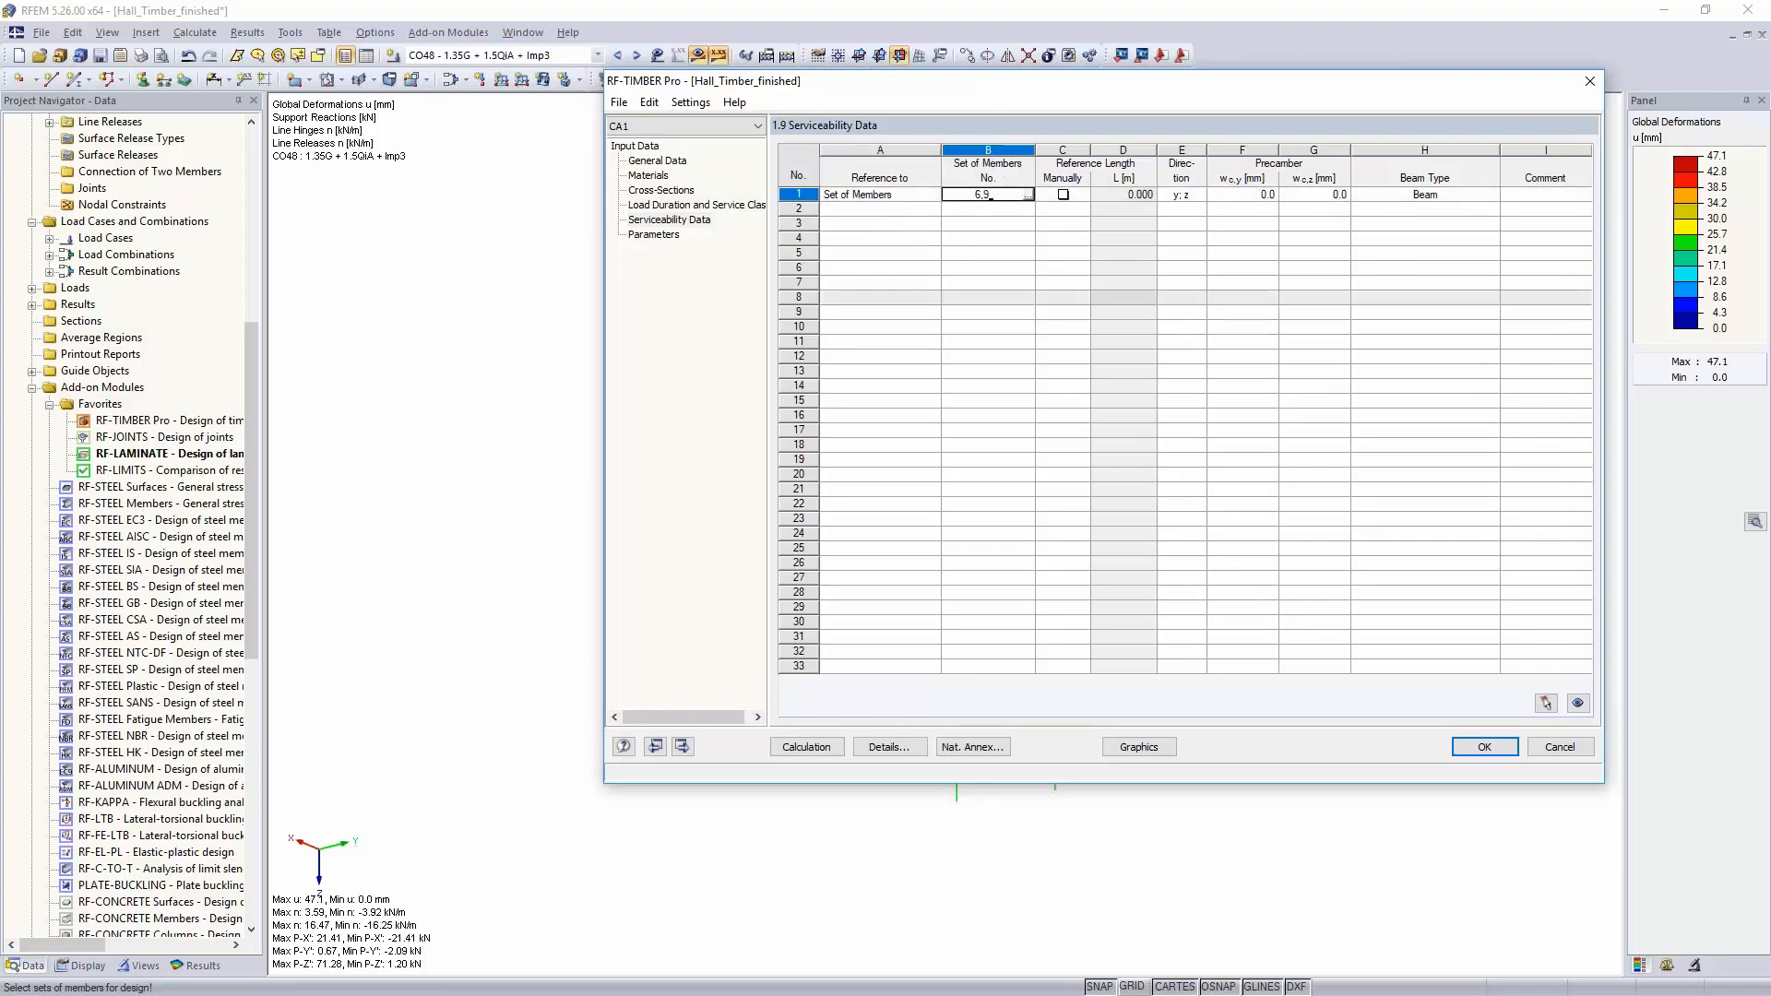
key(Return)
click(934, 208)
click(917, 255)
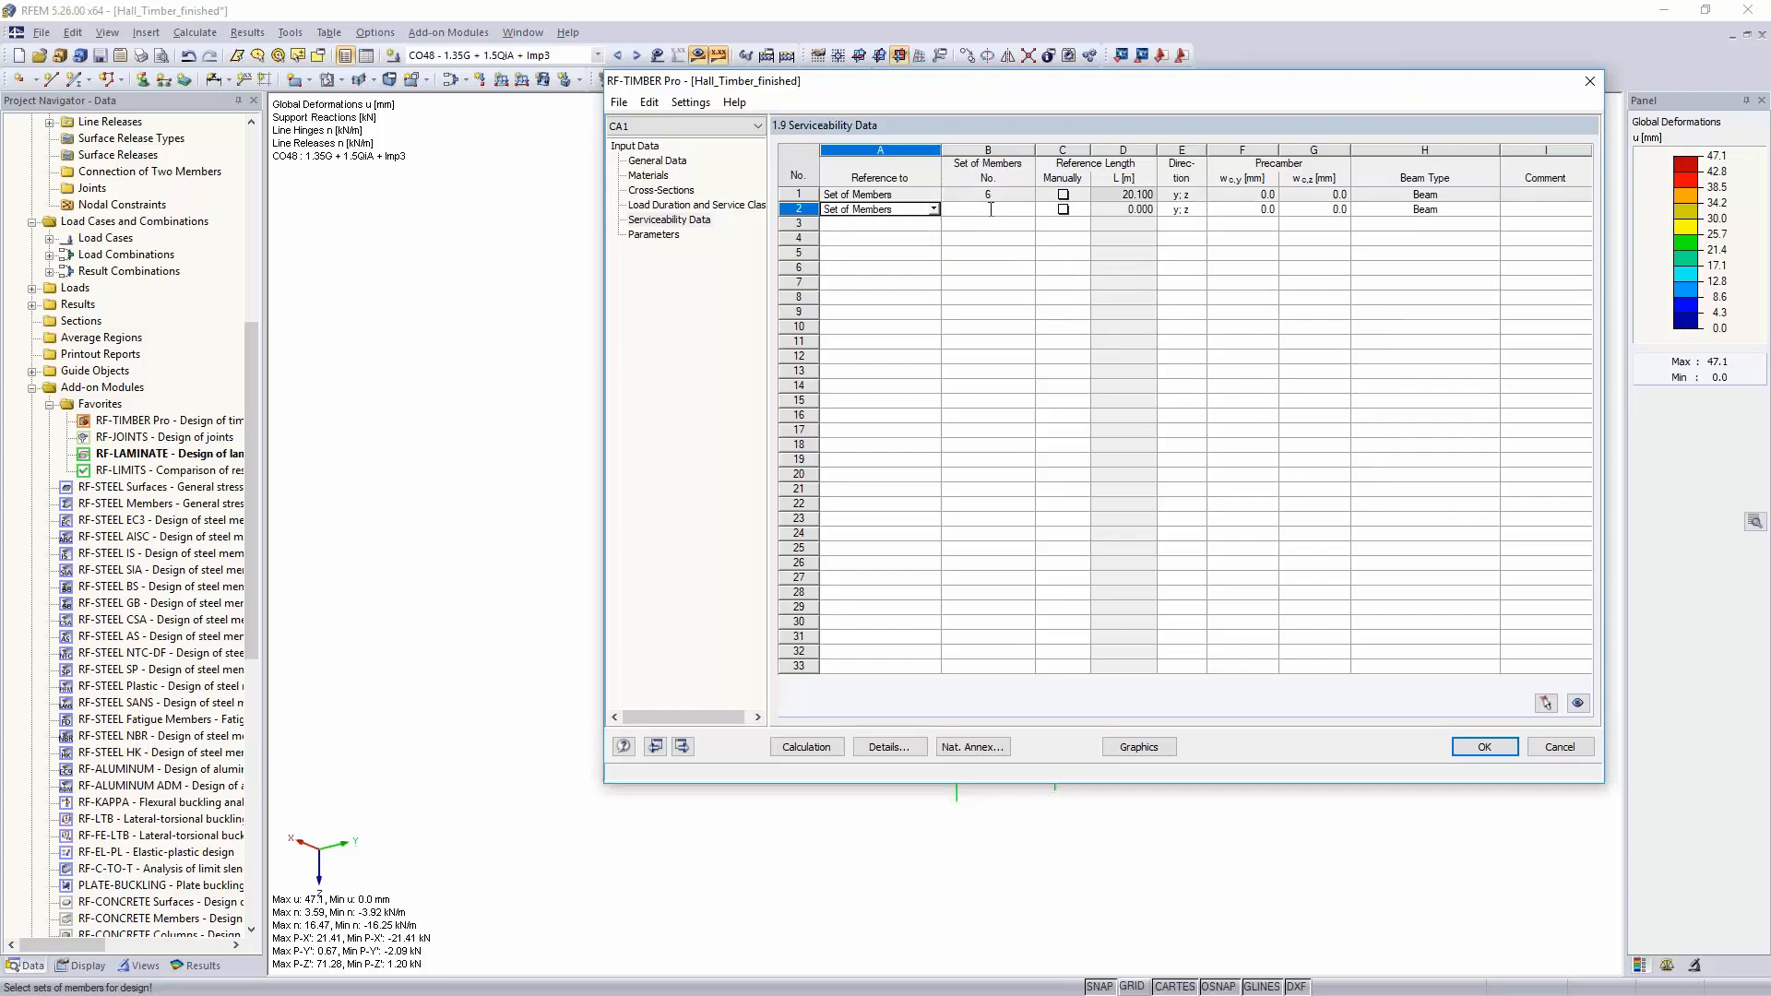
click(982, 208)
text(9)
key(Return)
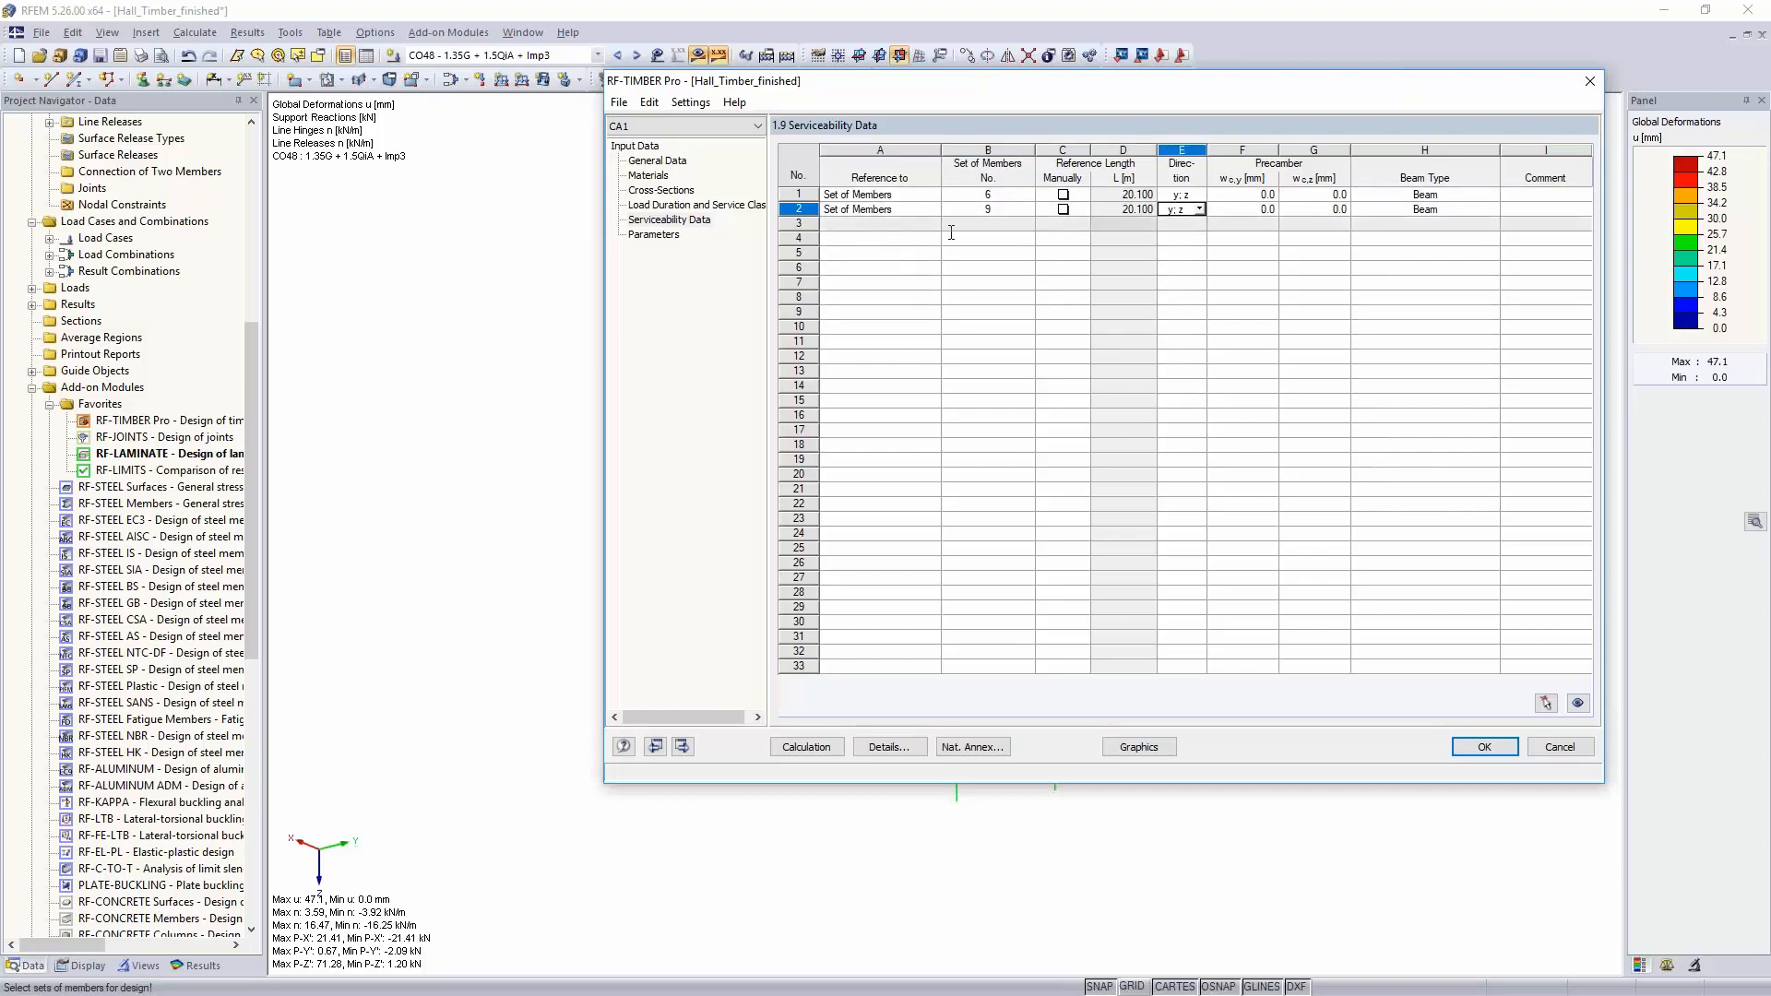
Step: Start a third row in the serviceability data and set its reference type to Member
click(920, 224)
click(933, 223)
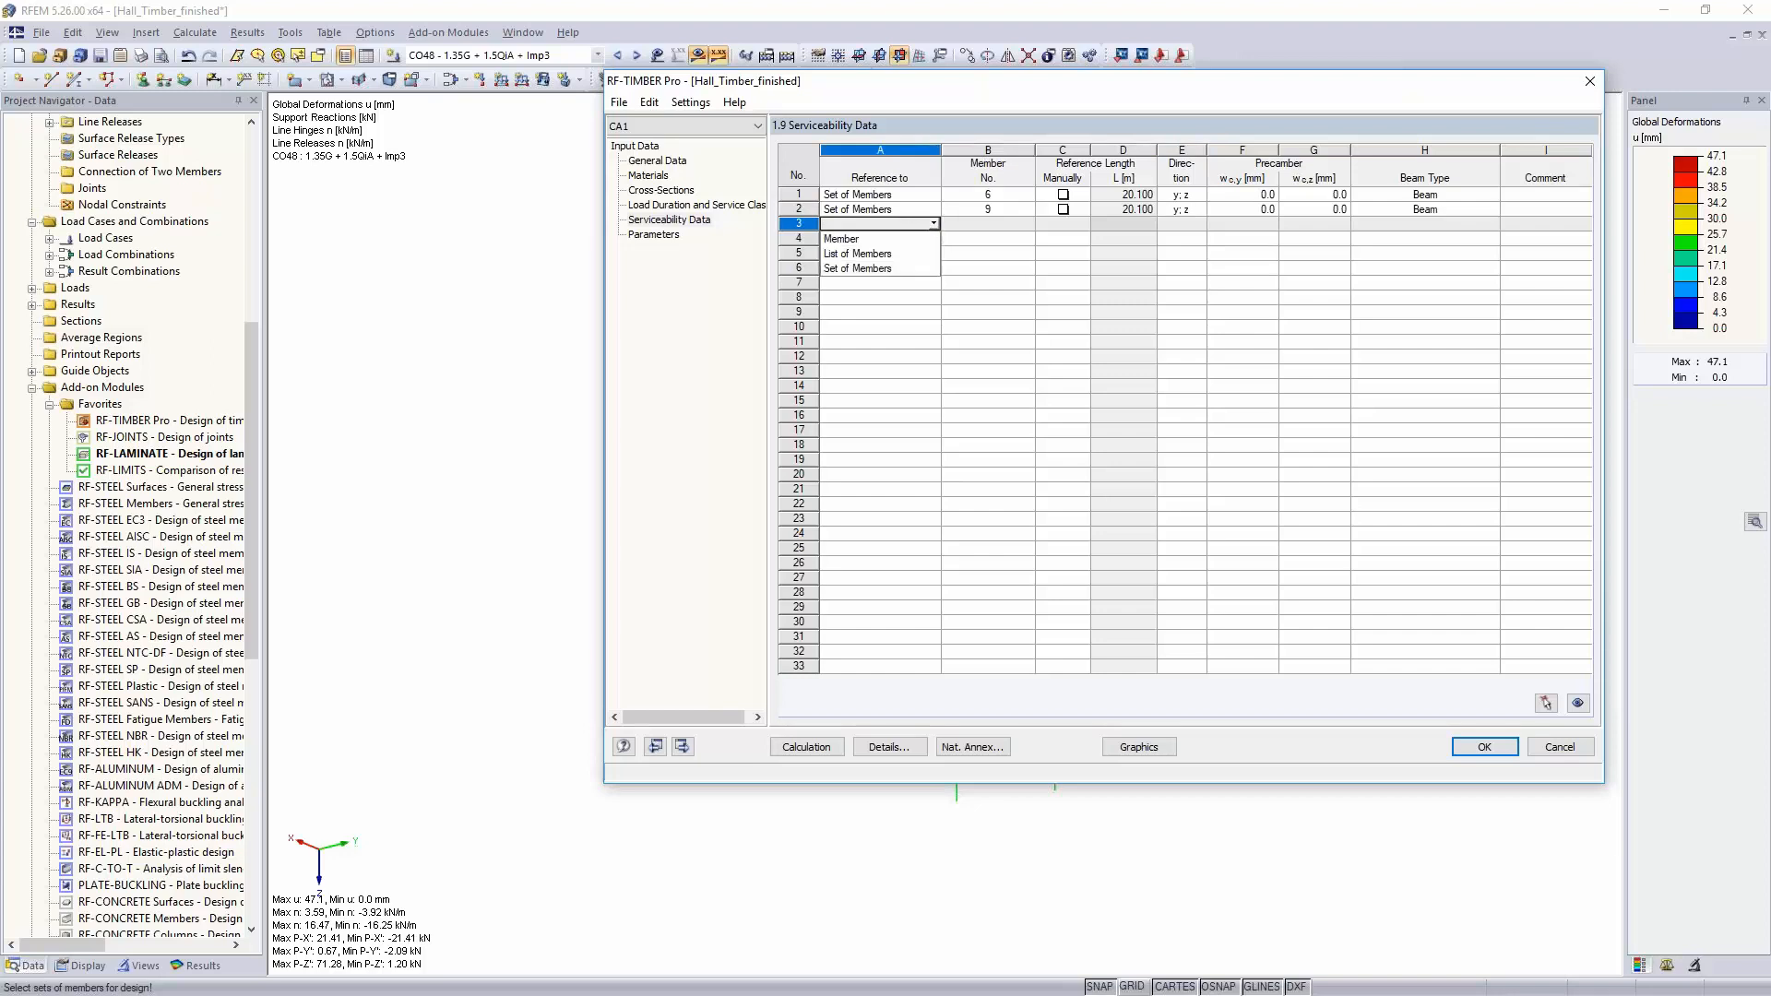
click(844, 239)
click(1001, 223)
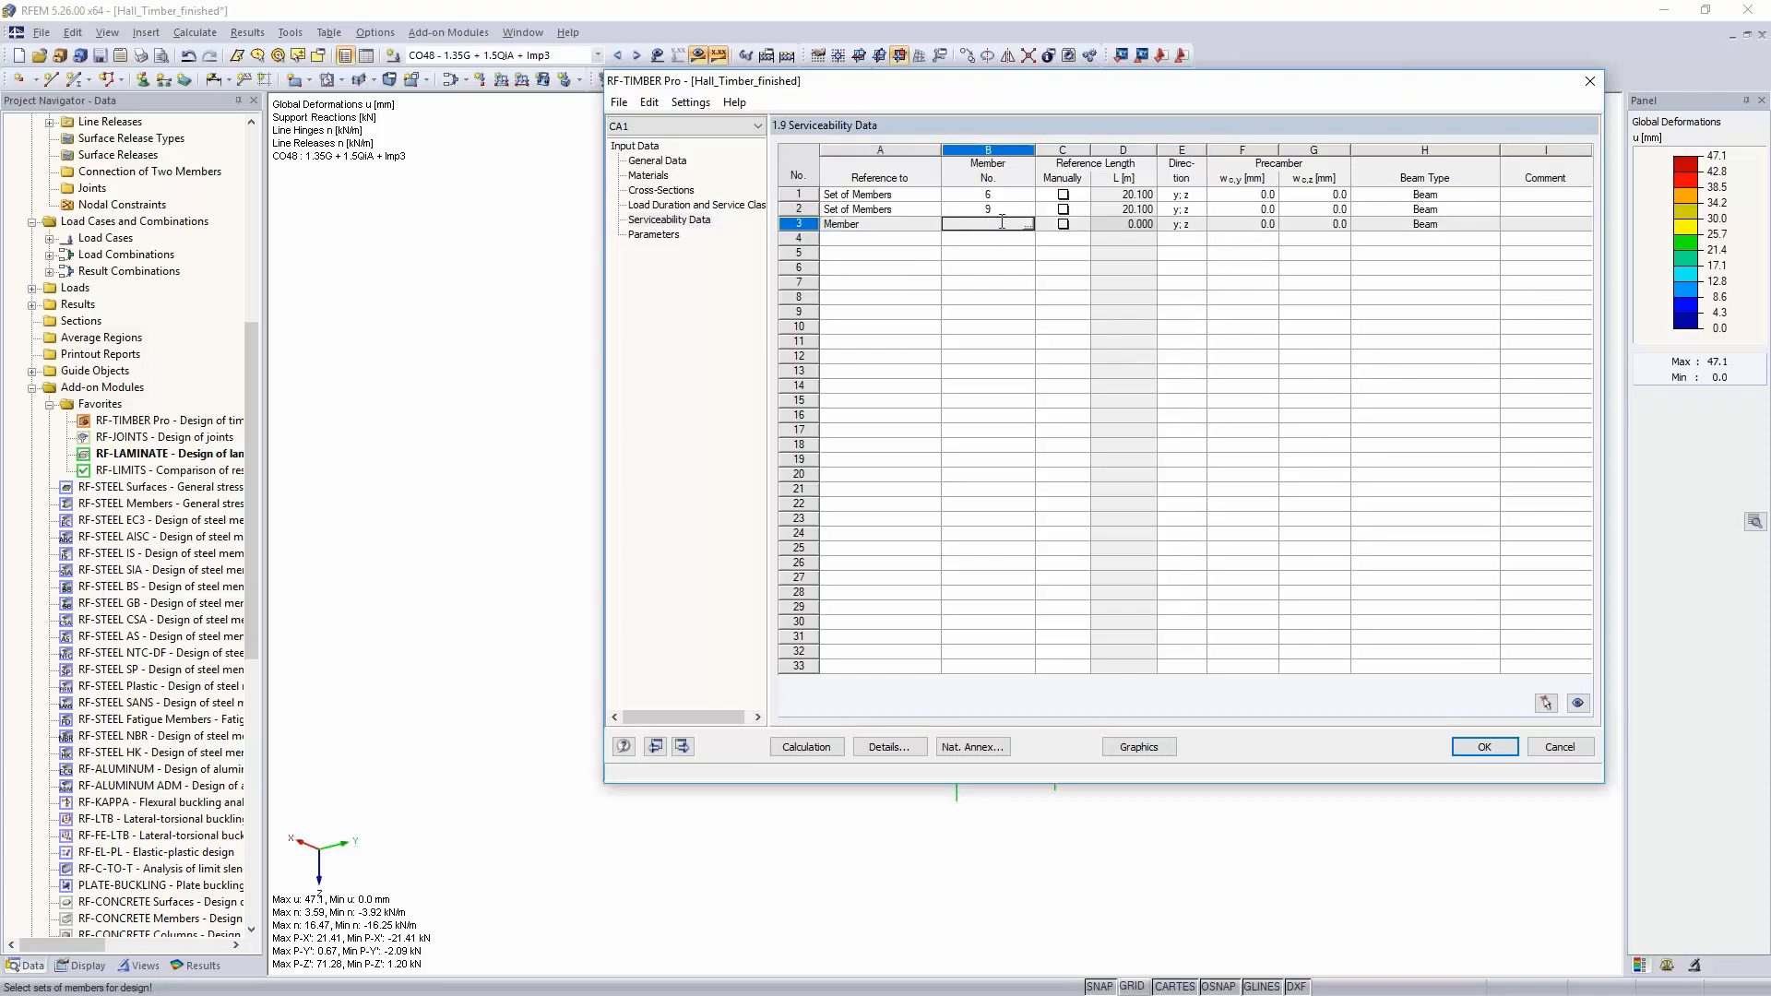
Step: Pick members 98, 100, 102 and 104 in the model for the serviceability data and run the design calculation
click(1029, 225)
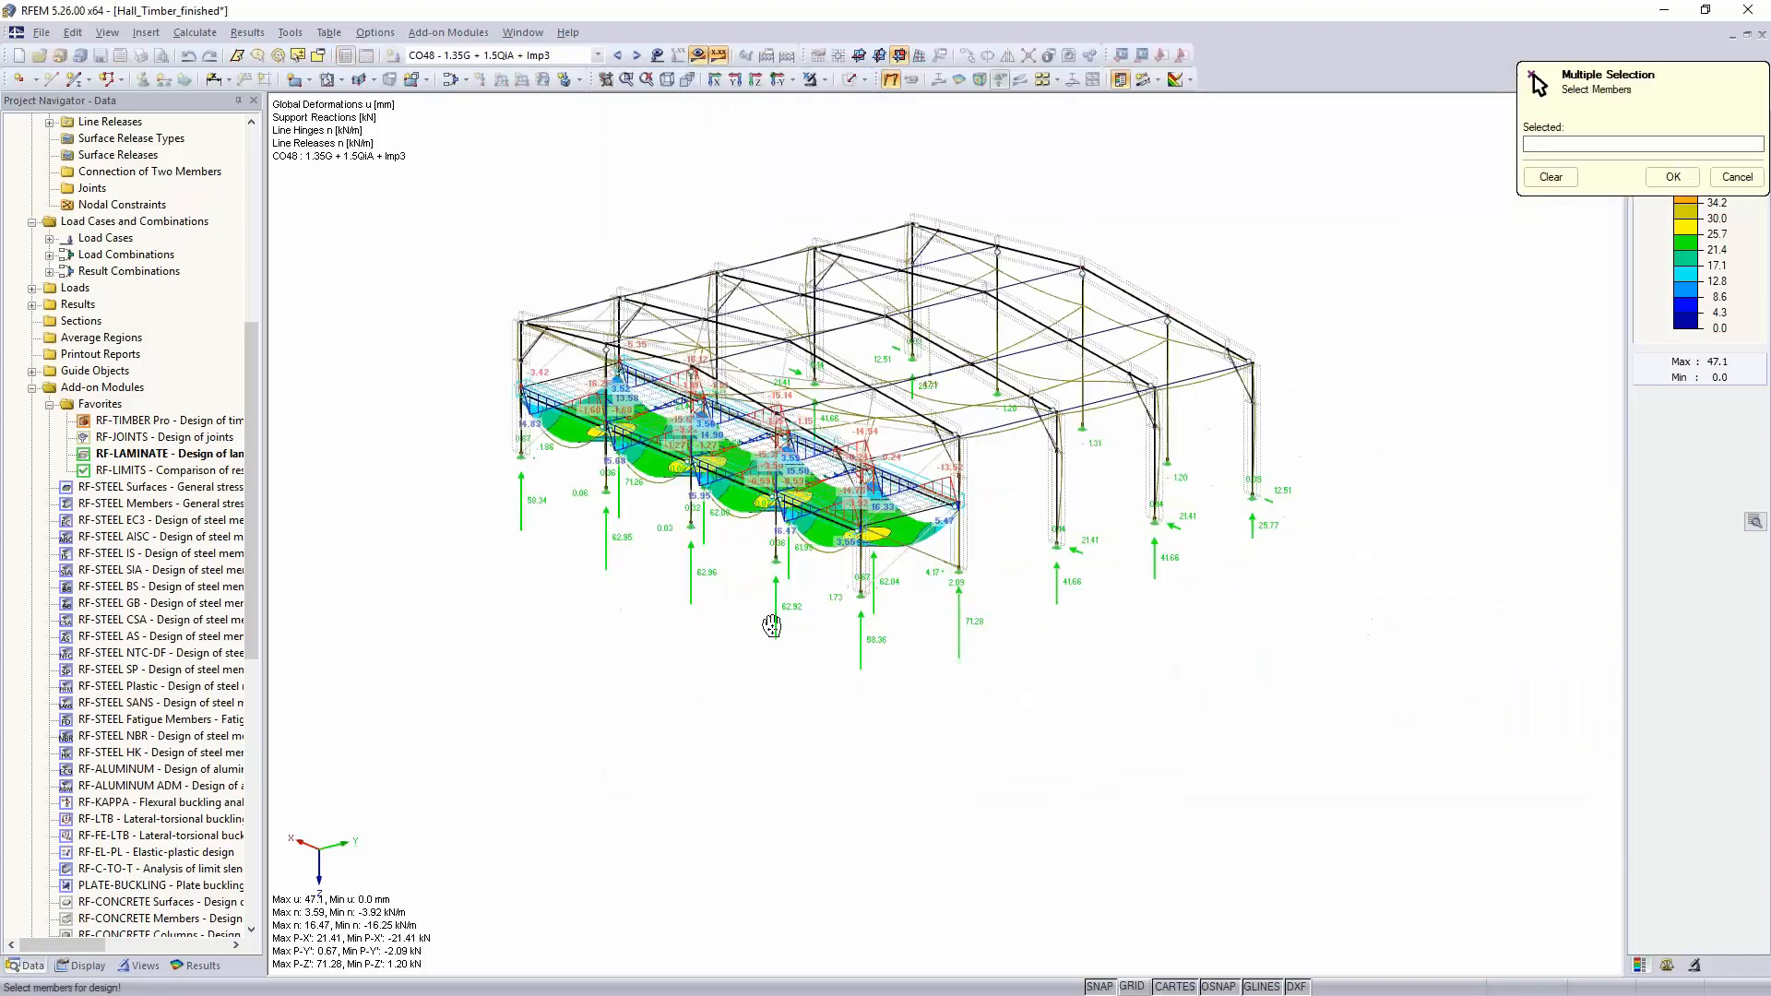
ctrl+middle_drag(772, 626, 1208, 620)
scroll(1106, 461, up, 2)
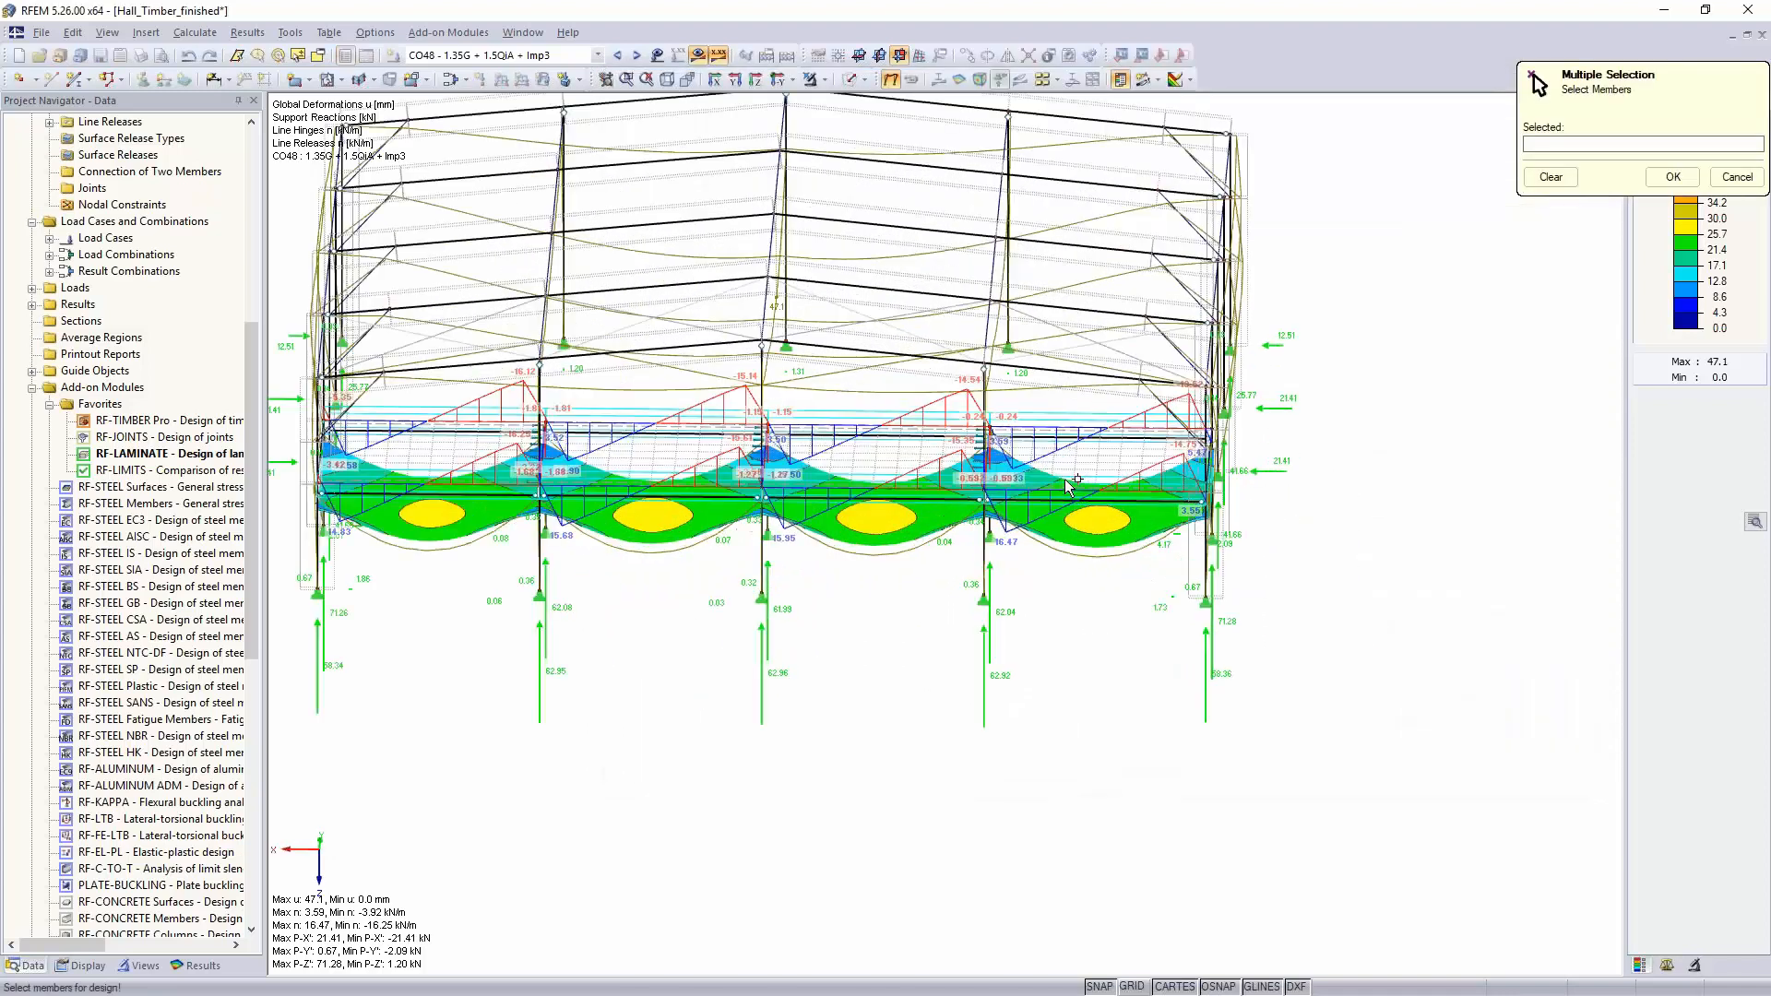
scroll(1068, 486, up, 1)
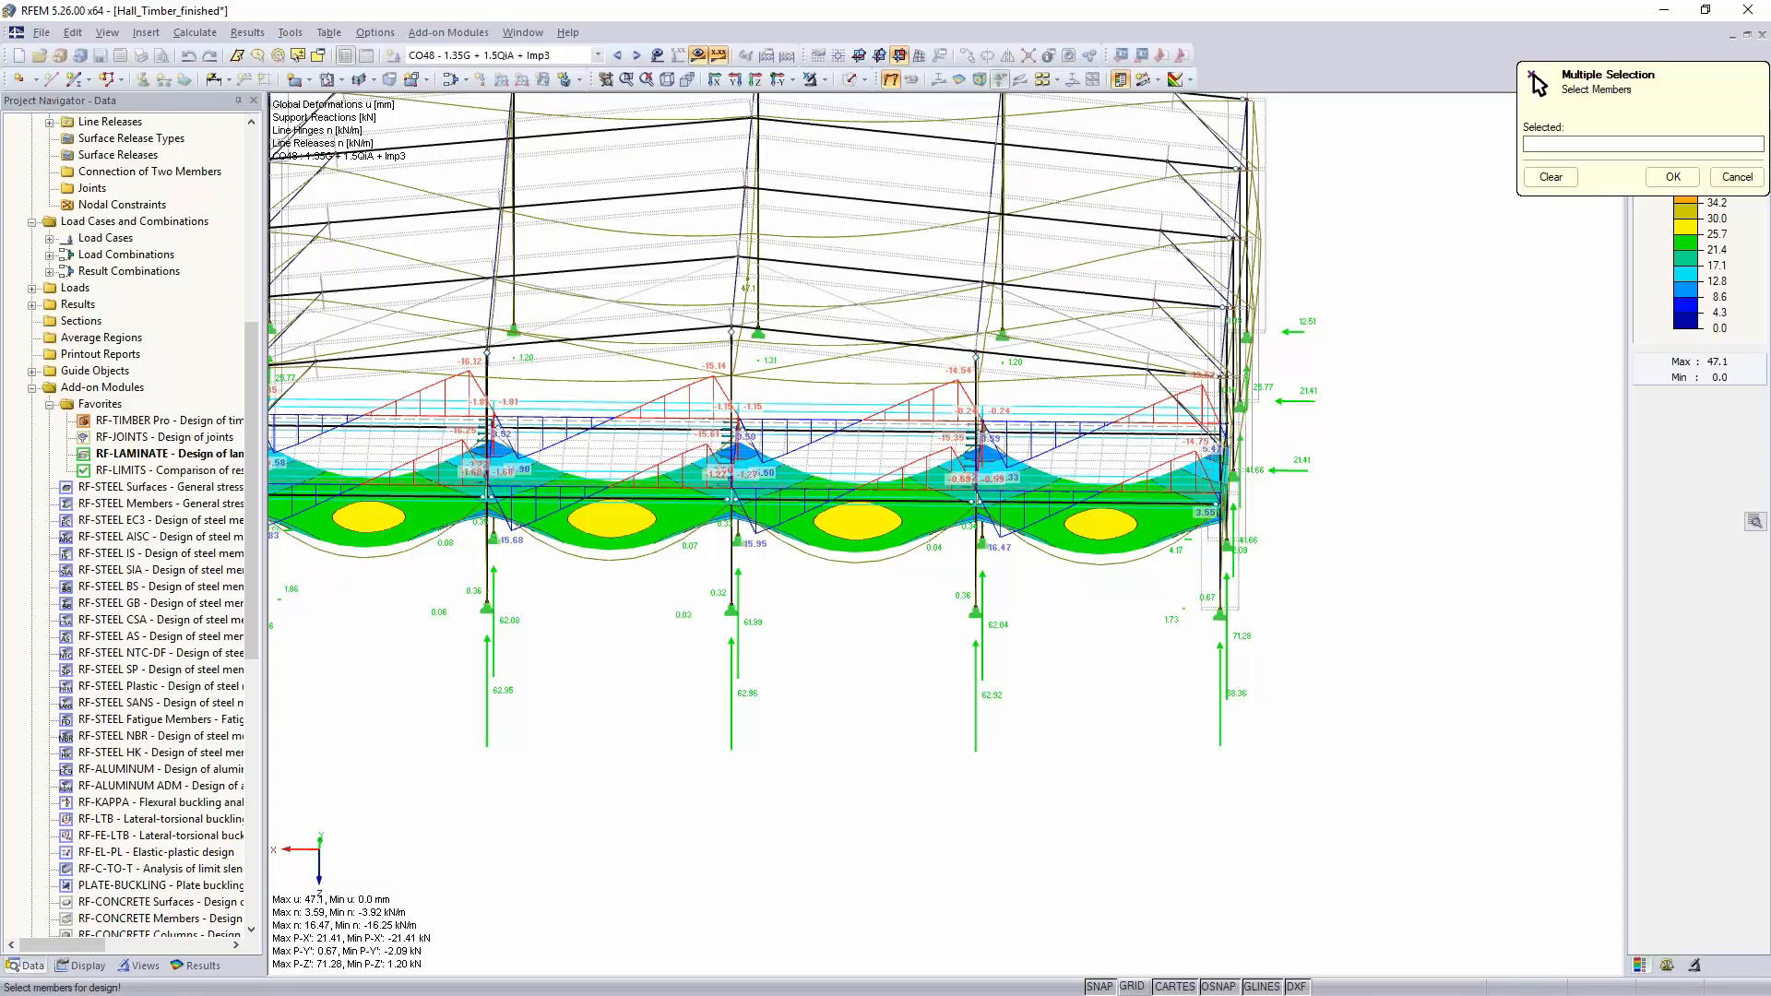
click(1088, 432)
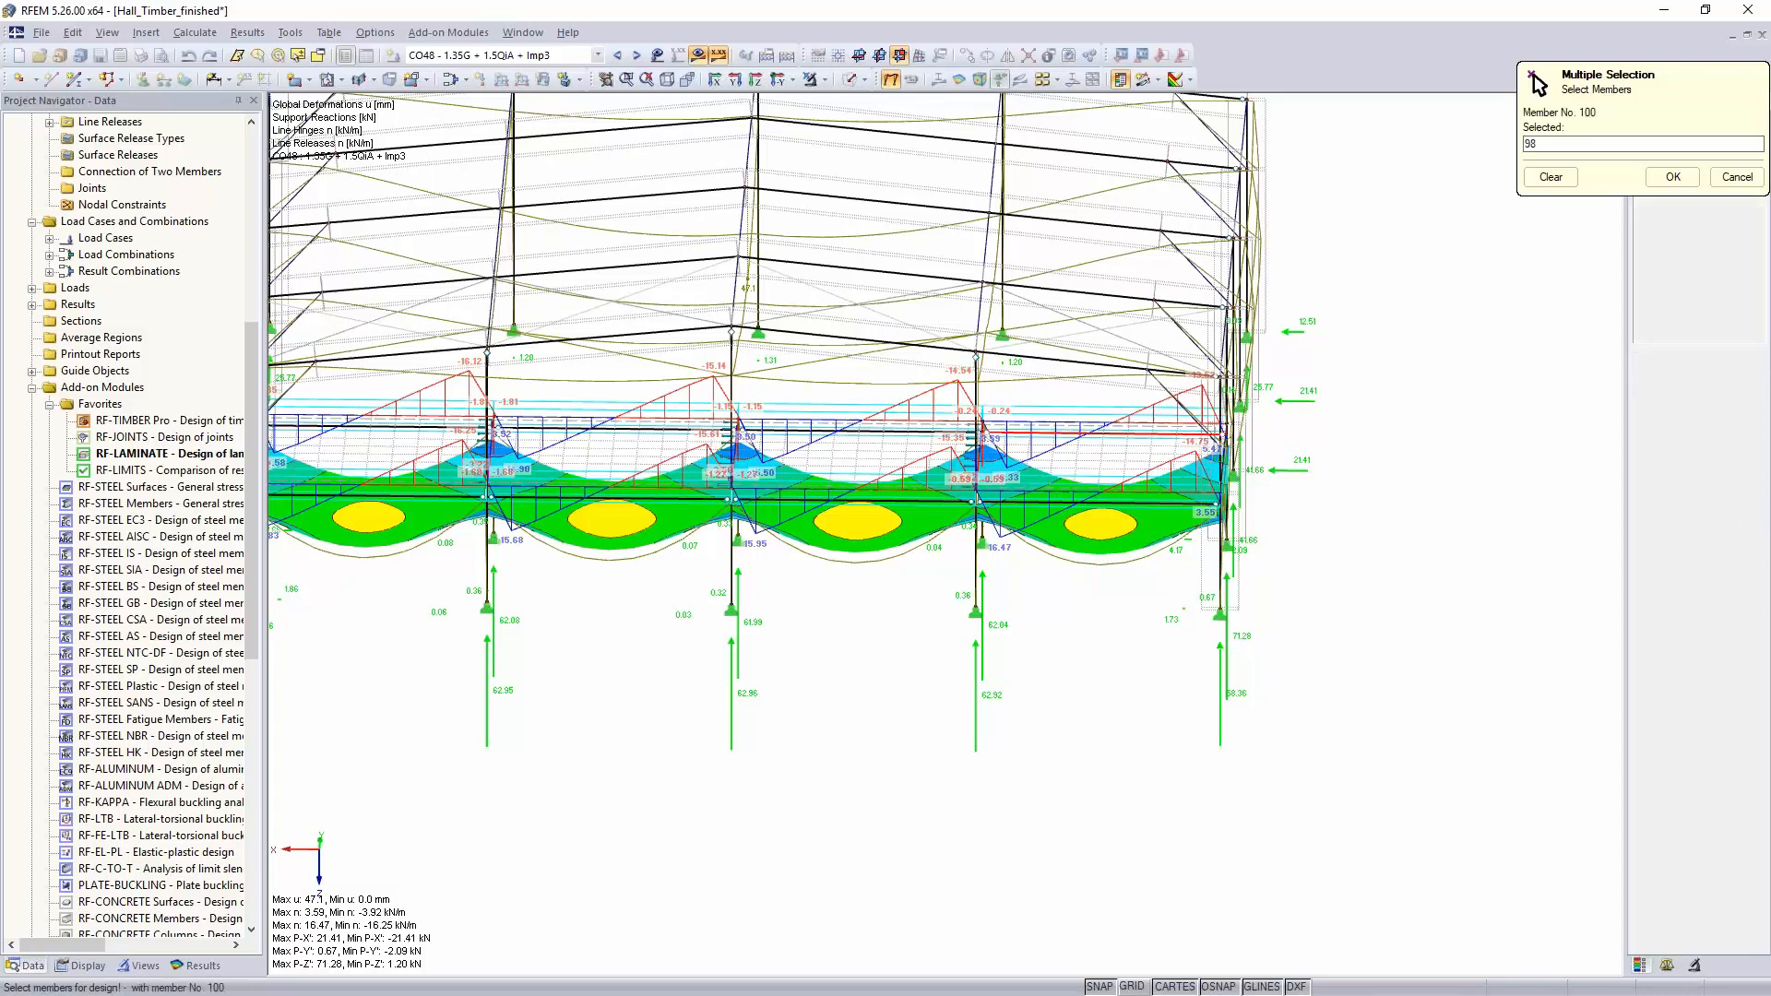
click(602, 431)
click(599, 433)
click(380, 427)
ctrl+middle_drag(553, 590, 738, 636)
click(1676, 177)
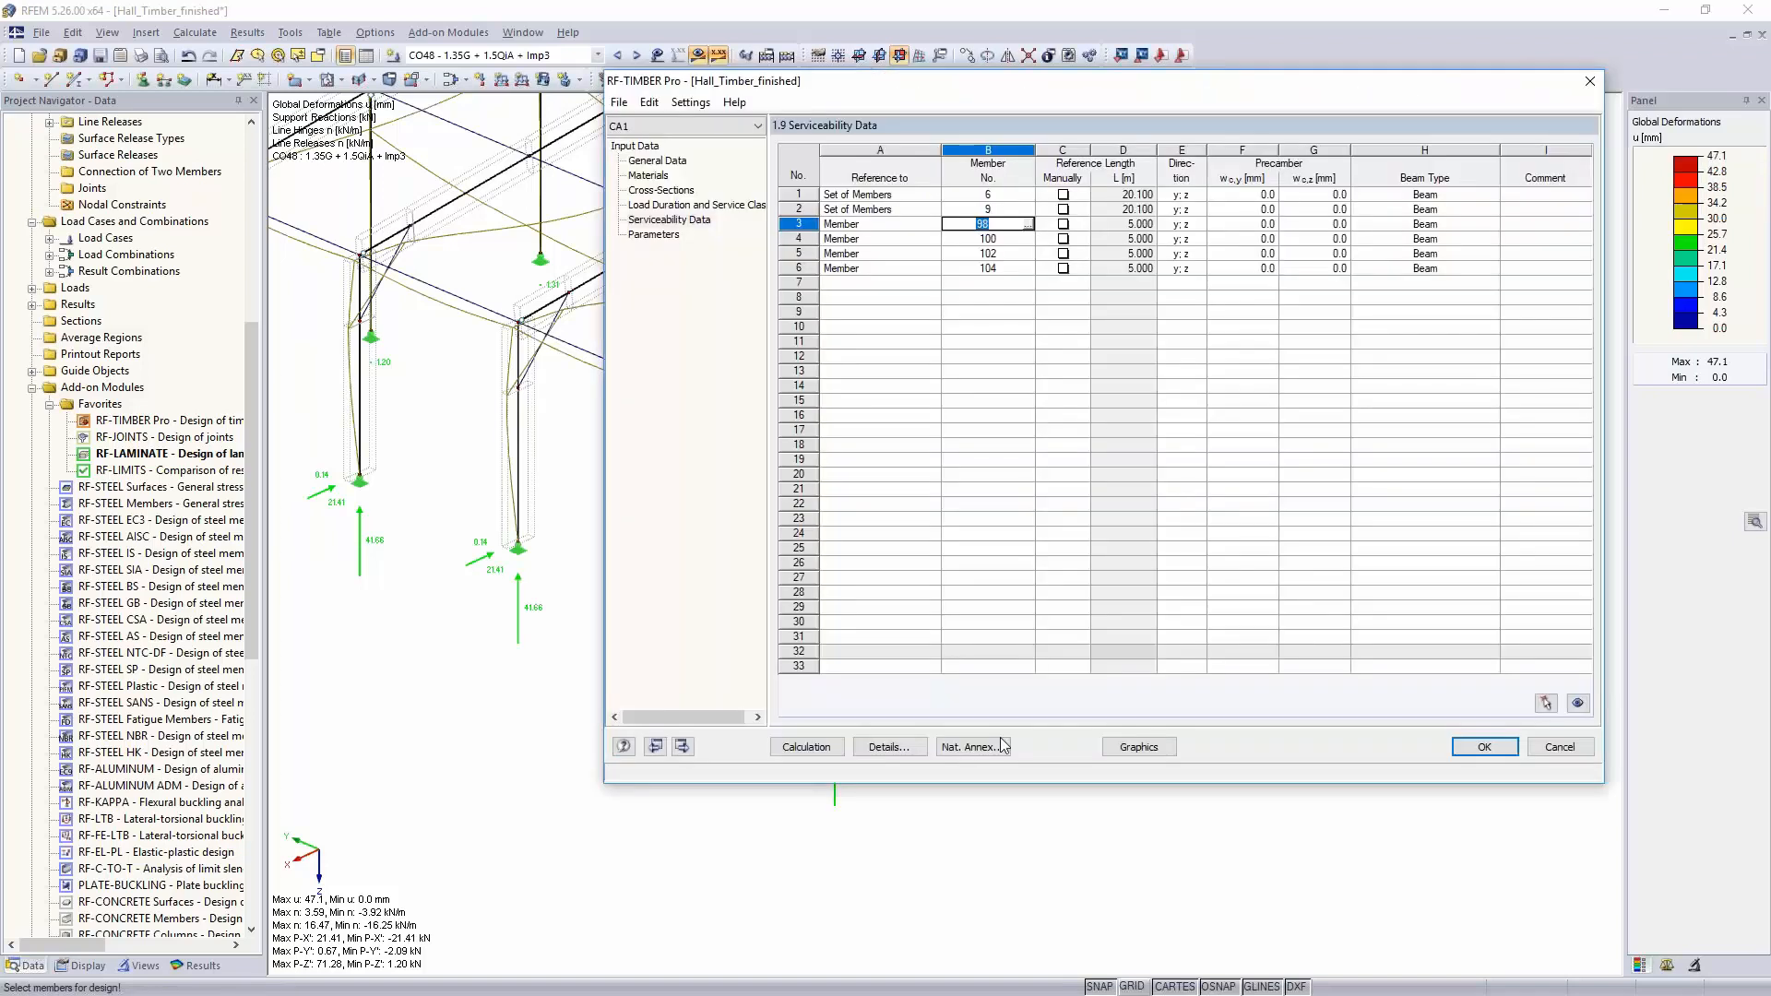
click(806, 747)
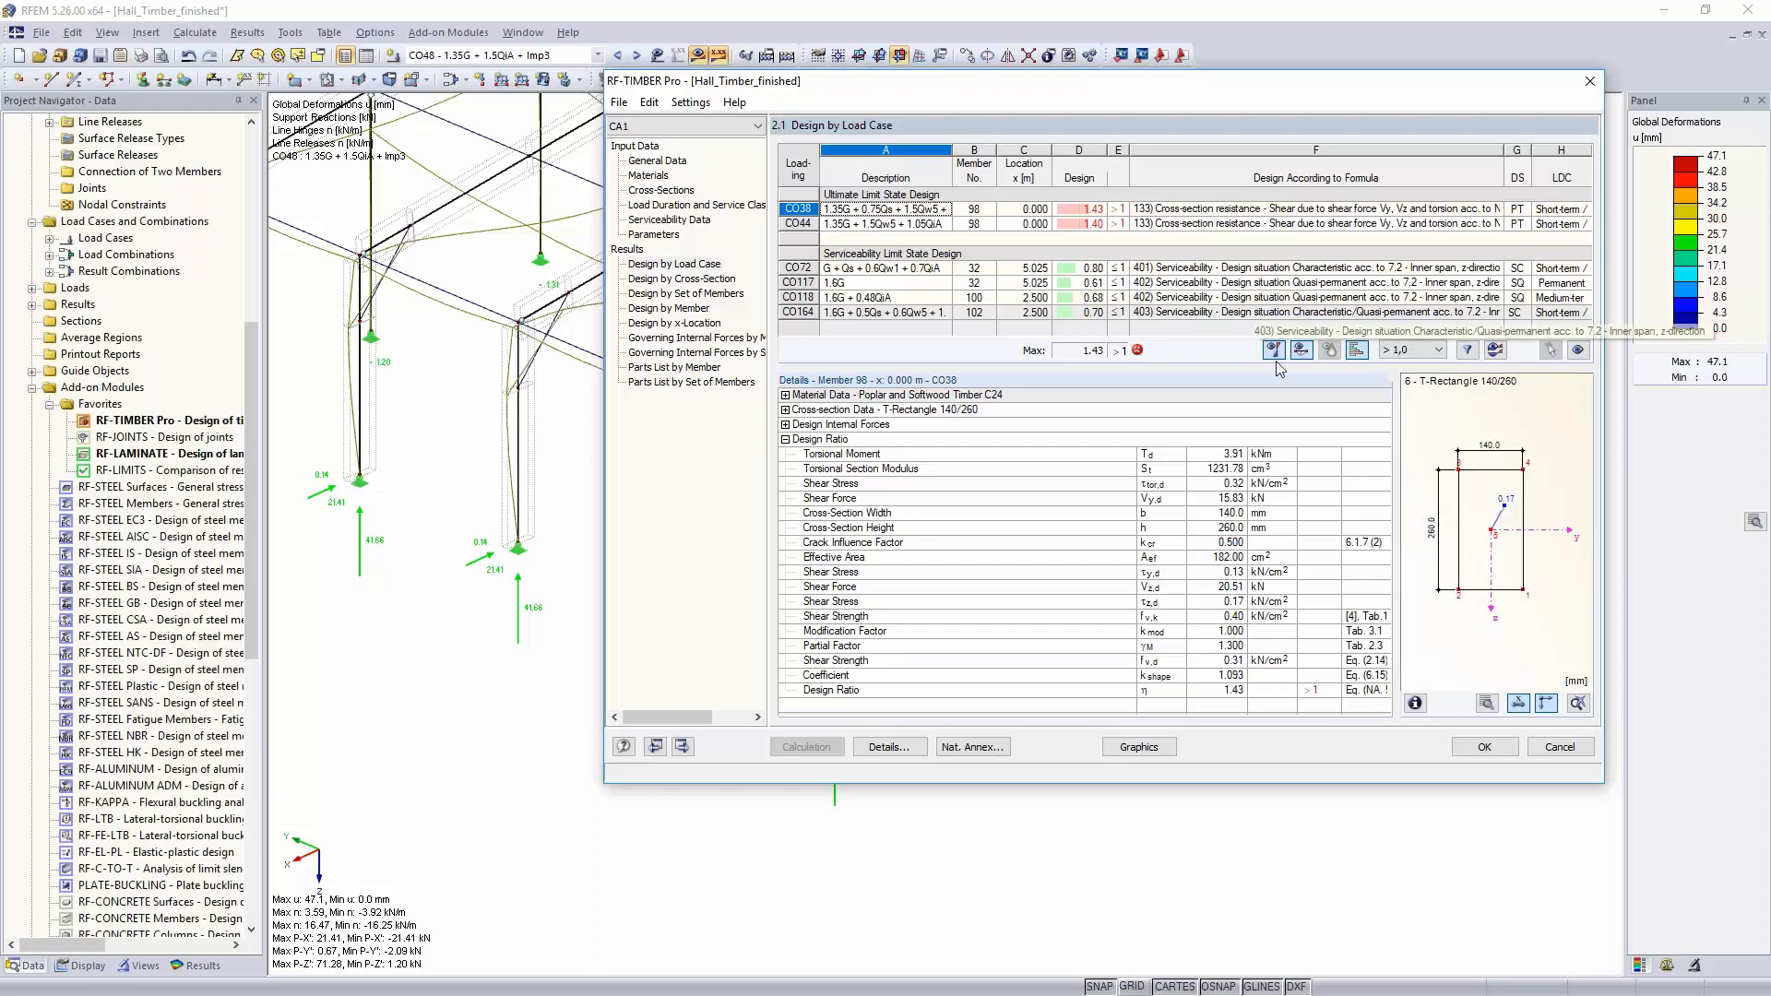
Step: Review the fire resistance load selection and the DIN annex's fire factors without changes, and return to the design results by load case
click(657, 160)
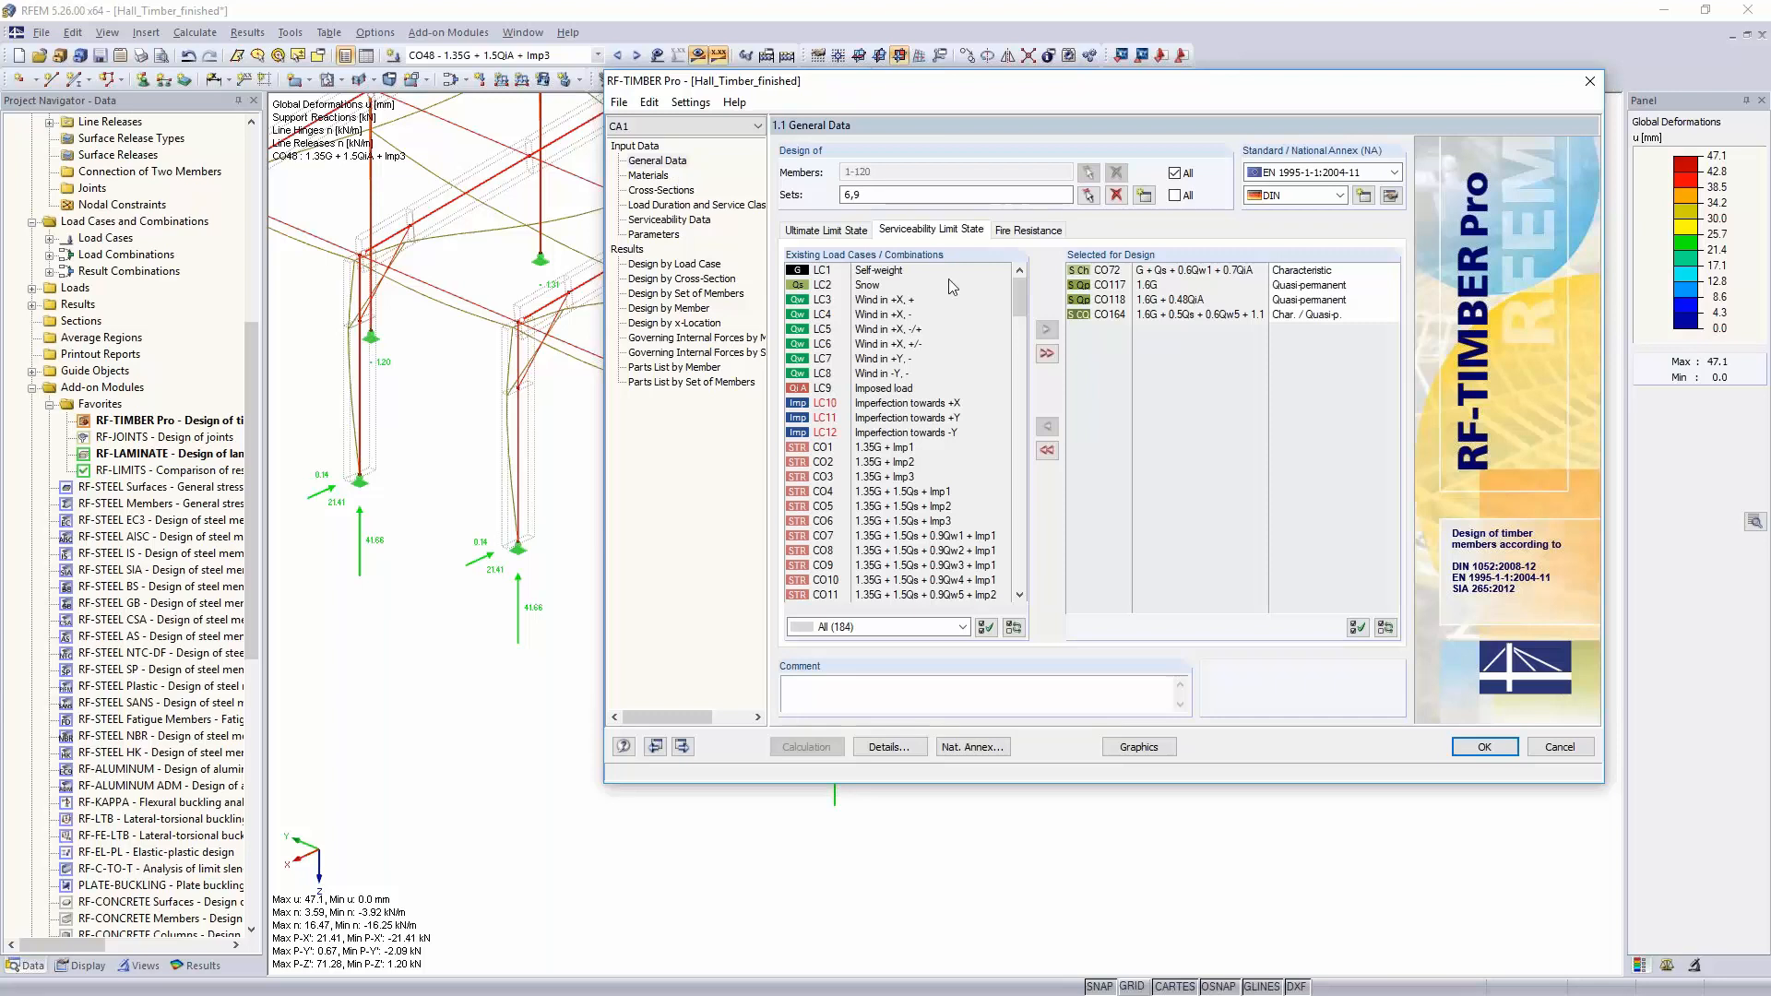
click(1040, 232)
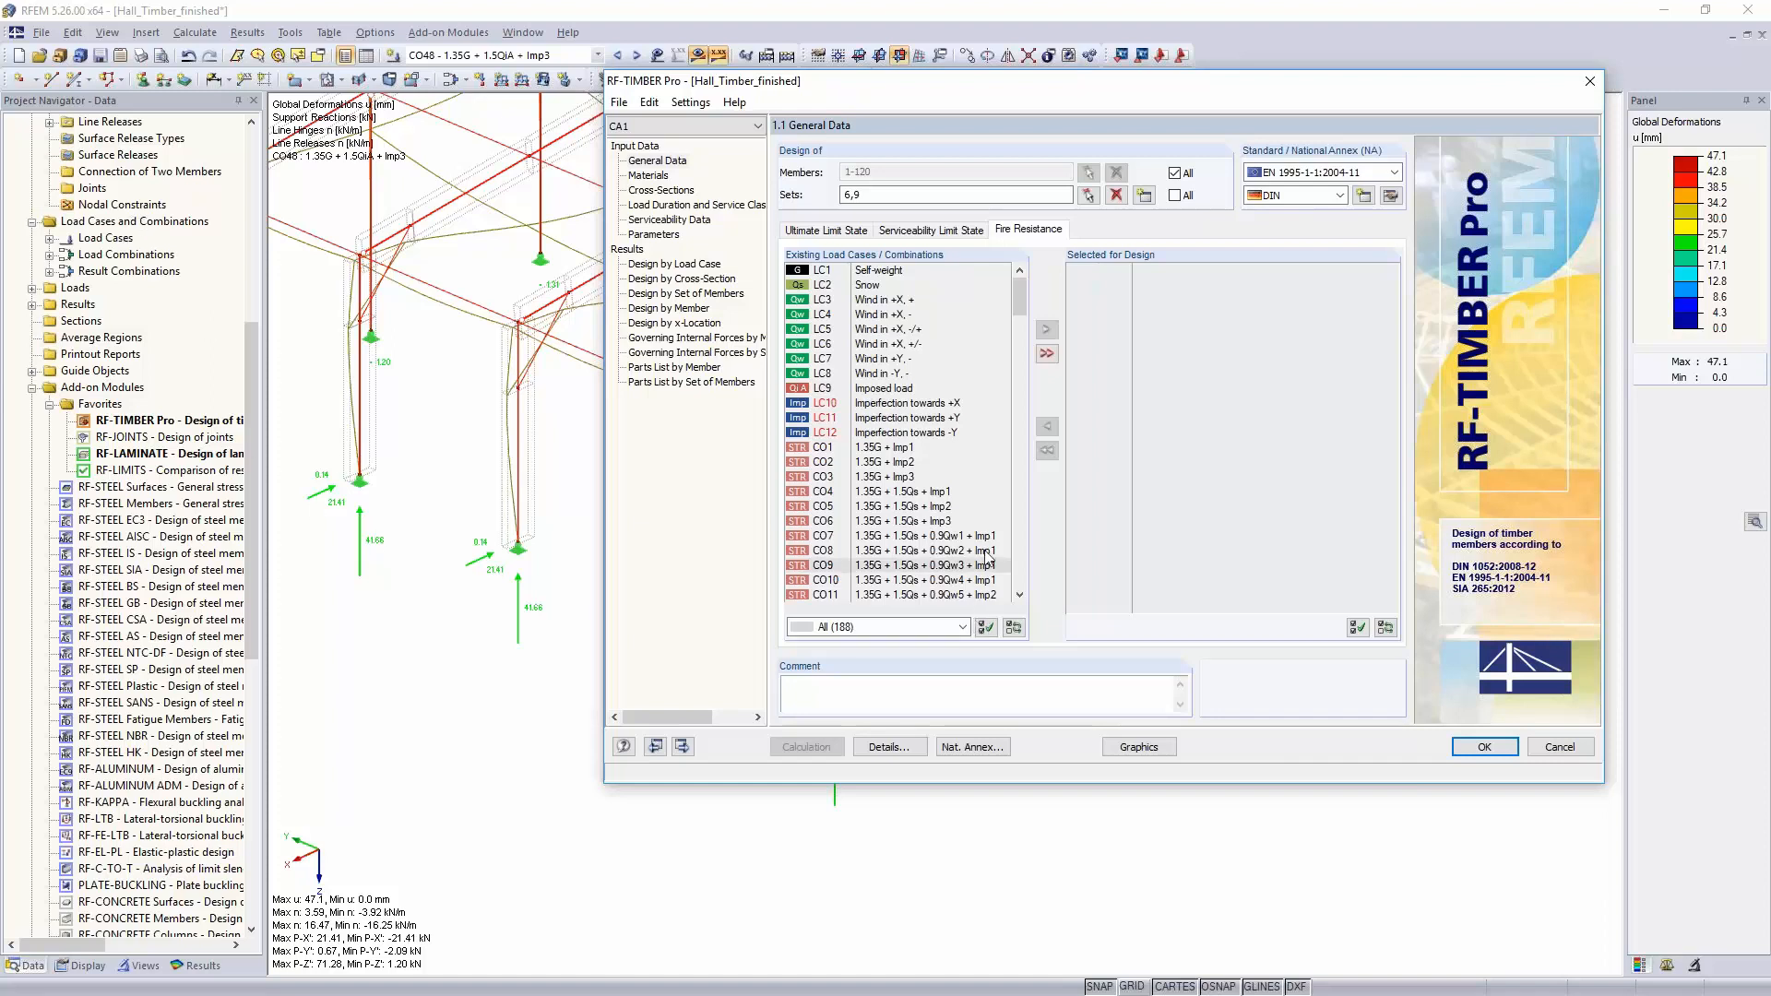
click(1391, 197)
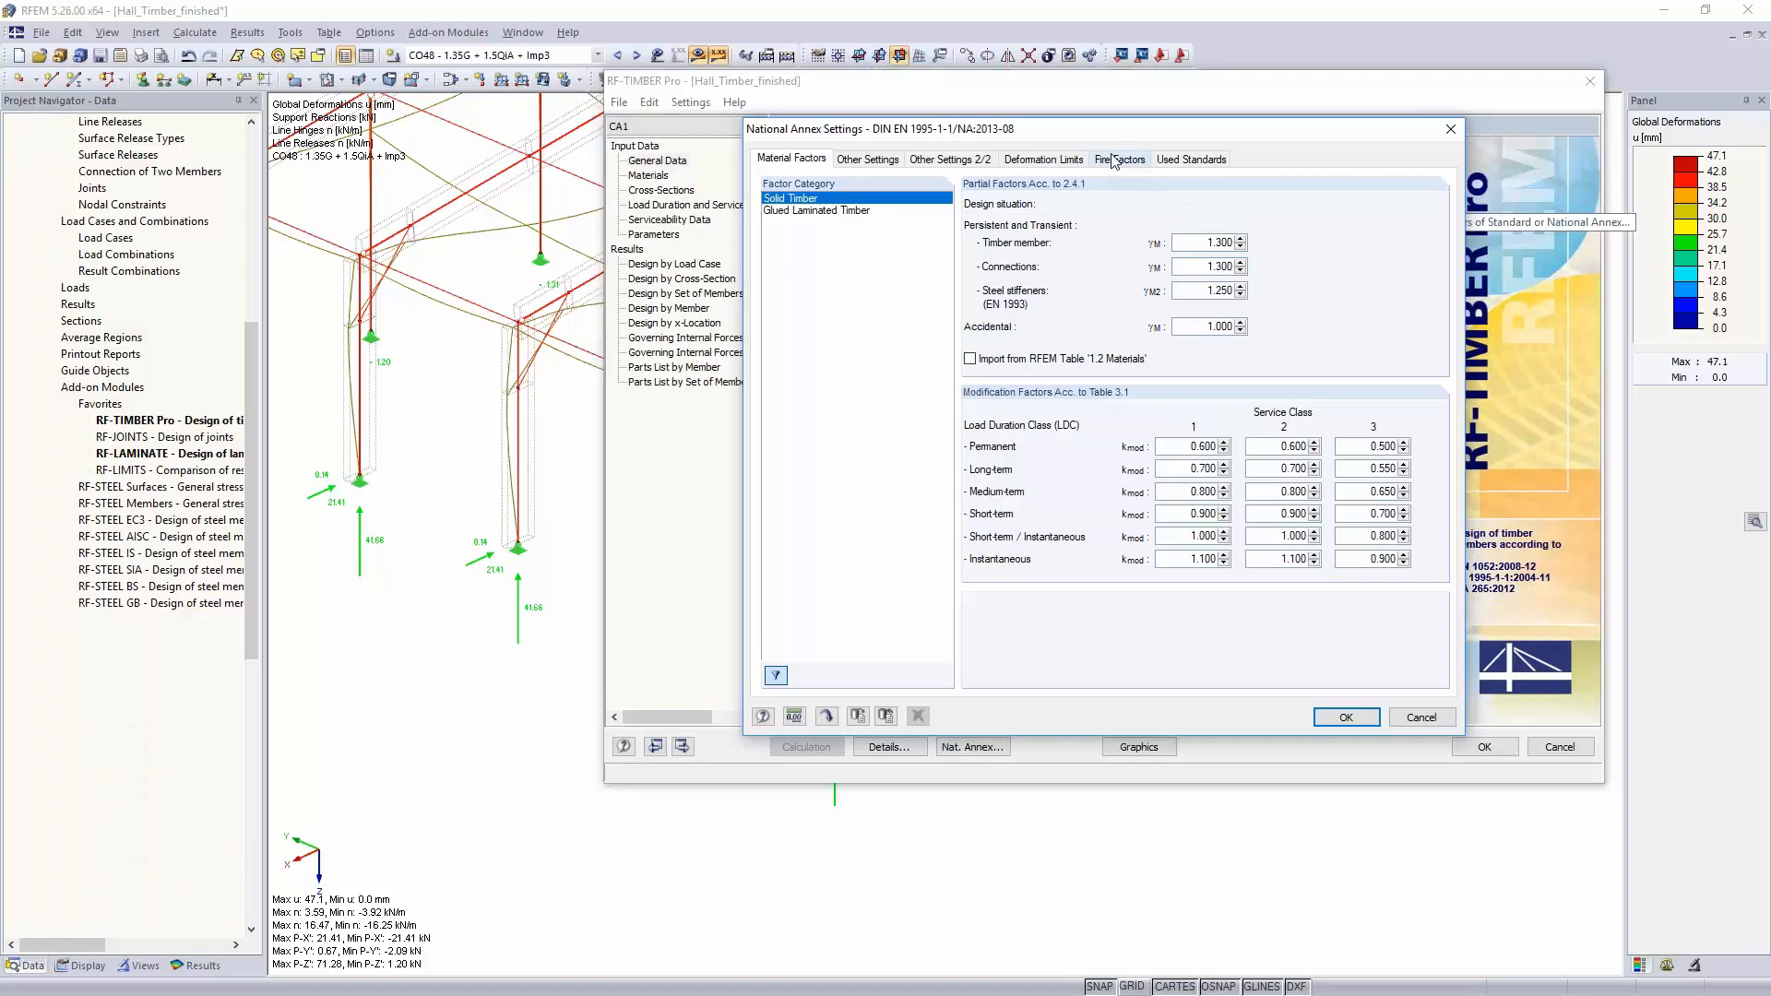
click(1114, 160)
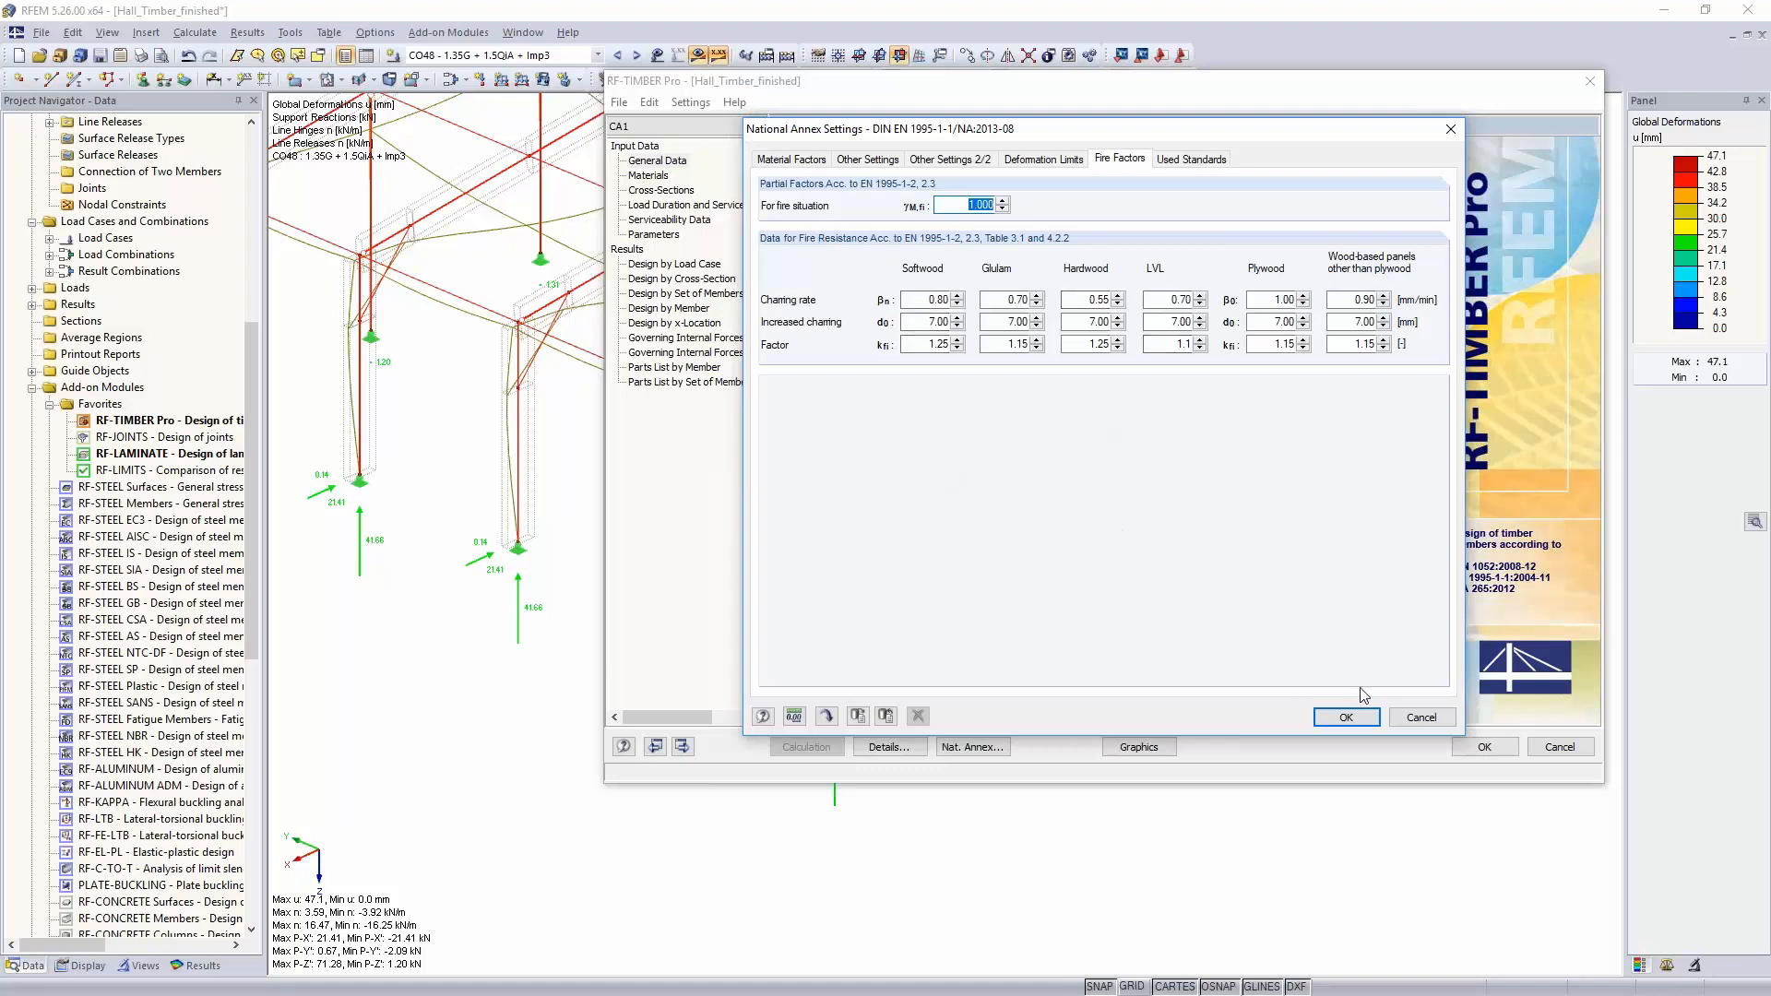
click(1422, 716)
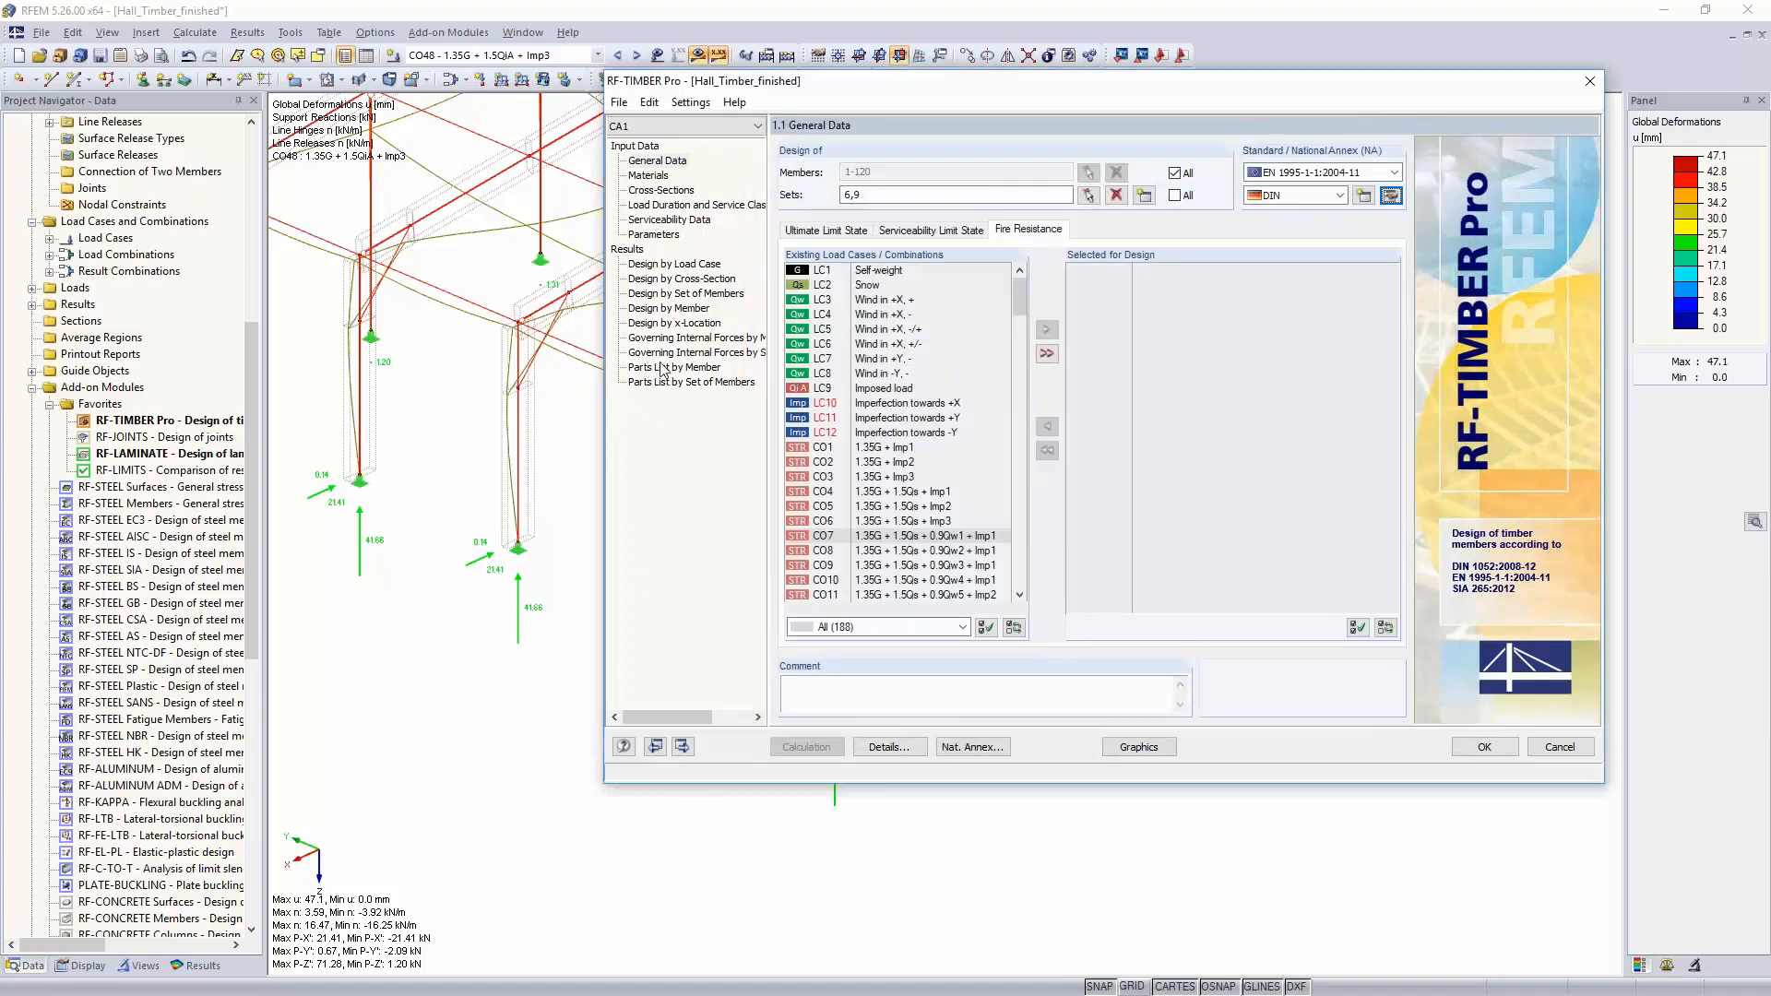
click(683, 266)
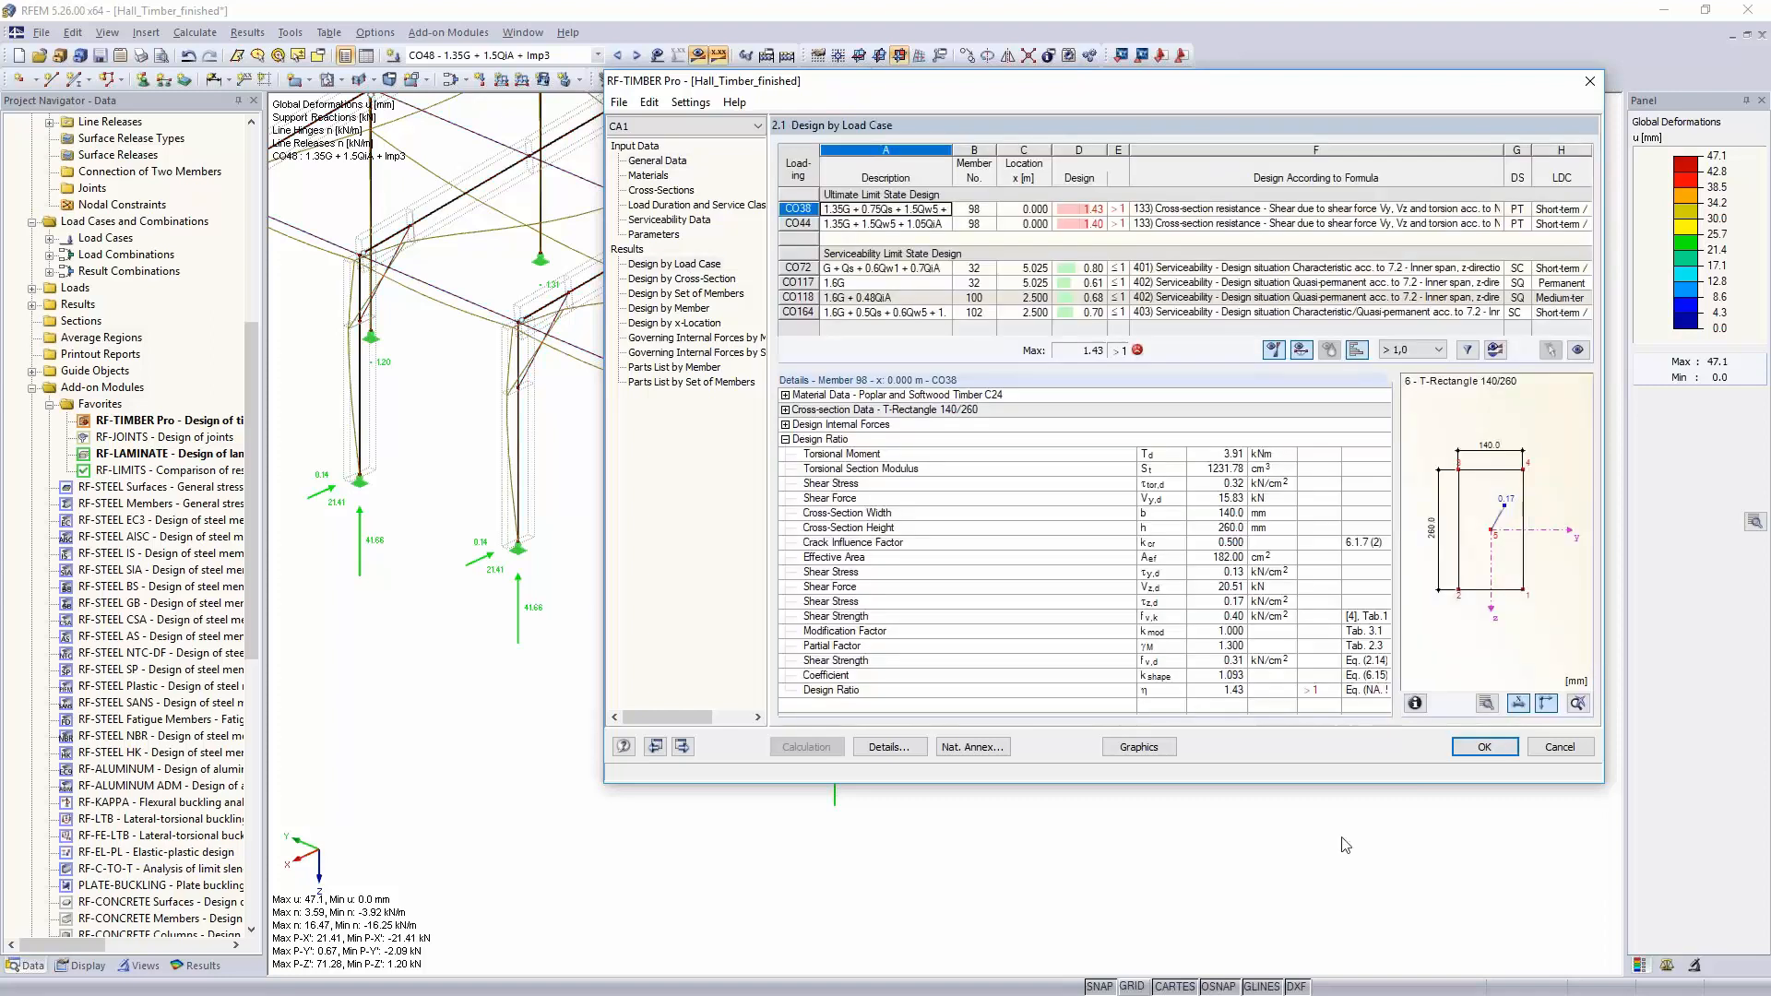
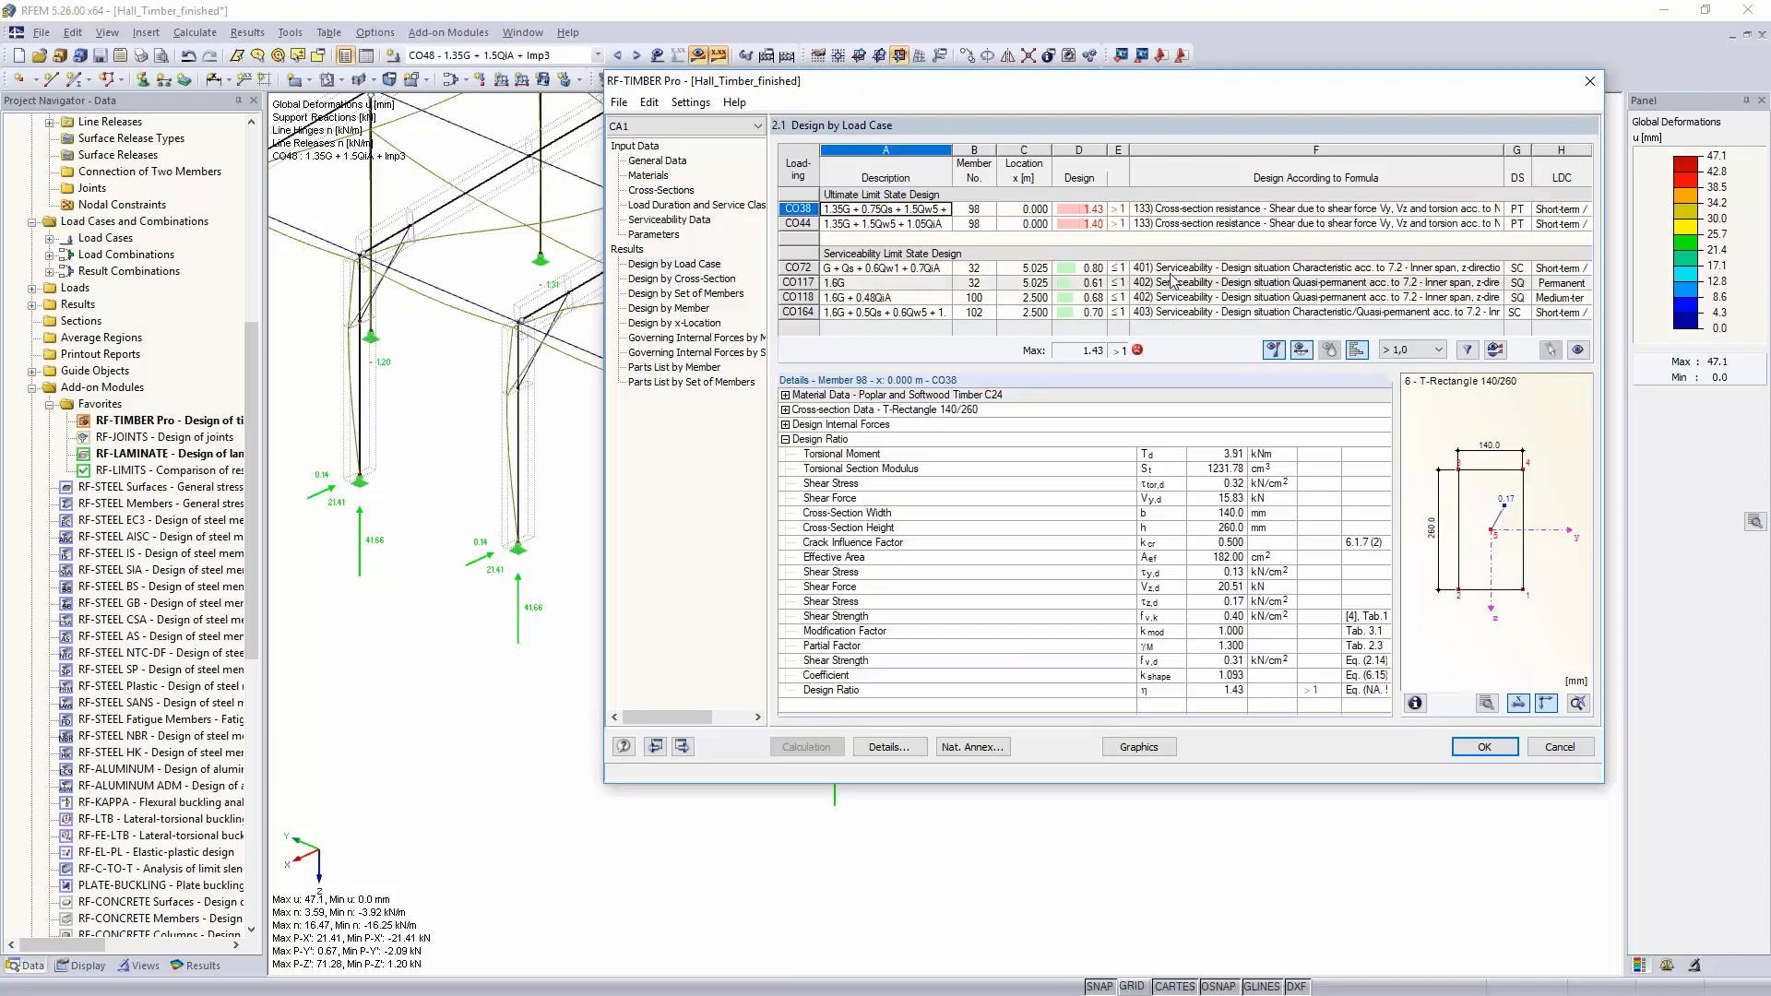
Step: Isolate the end bay with the intermediate floor, using visibility by selected objects in the side view
click(1227, 267)
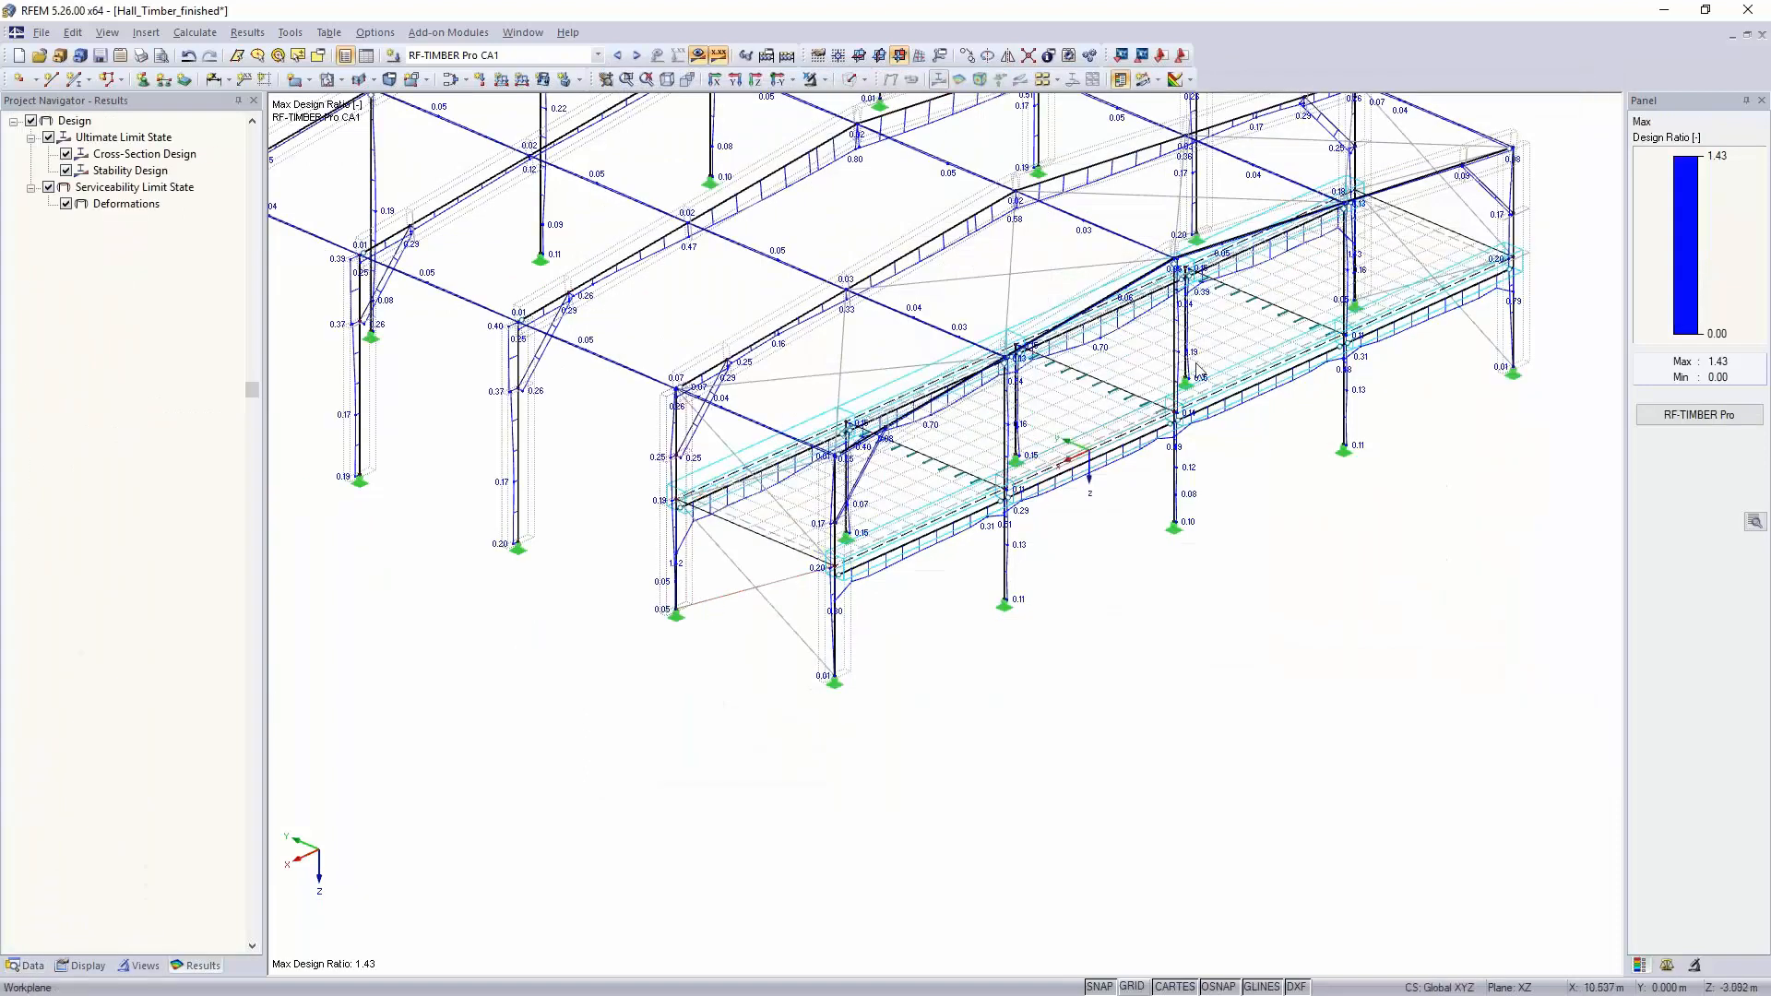
ctrl+middle_drag(1390, 584, 1061, 709)
scroll(1273, 638, down, 4)
middle_drag(1237, 780, 1342, 666)
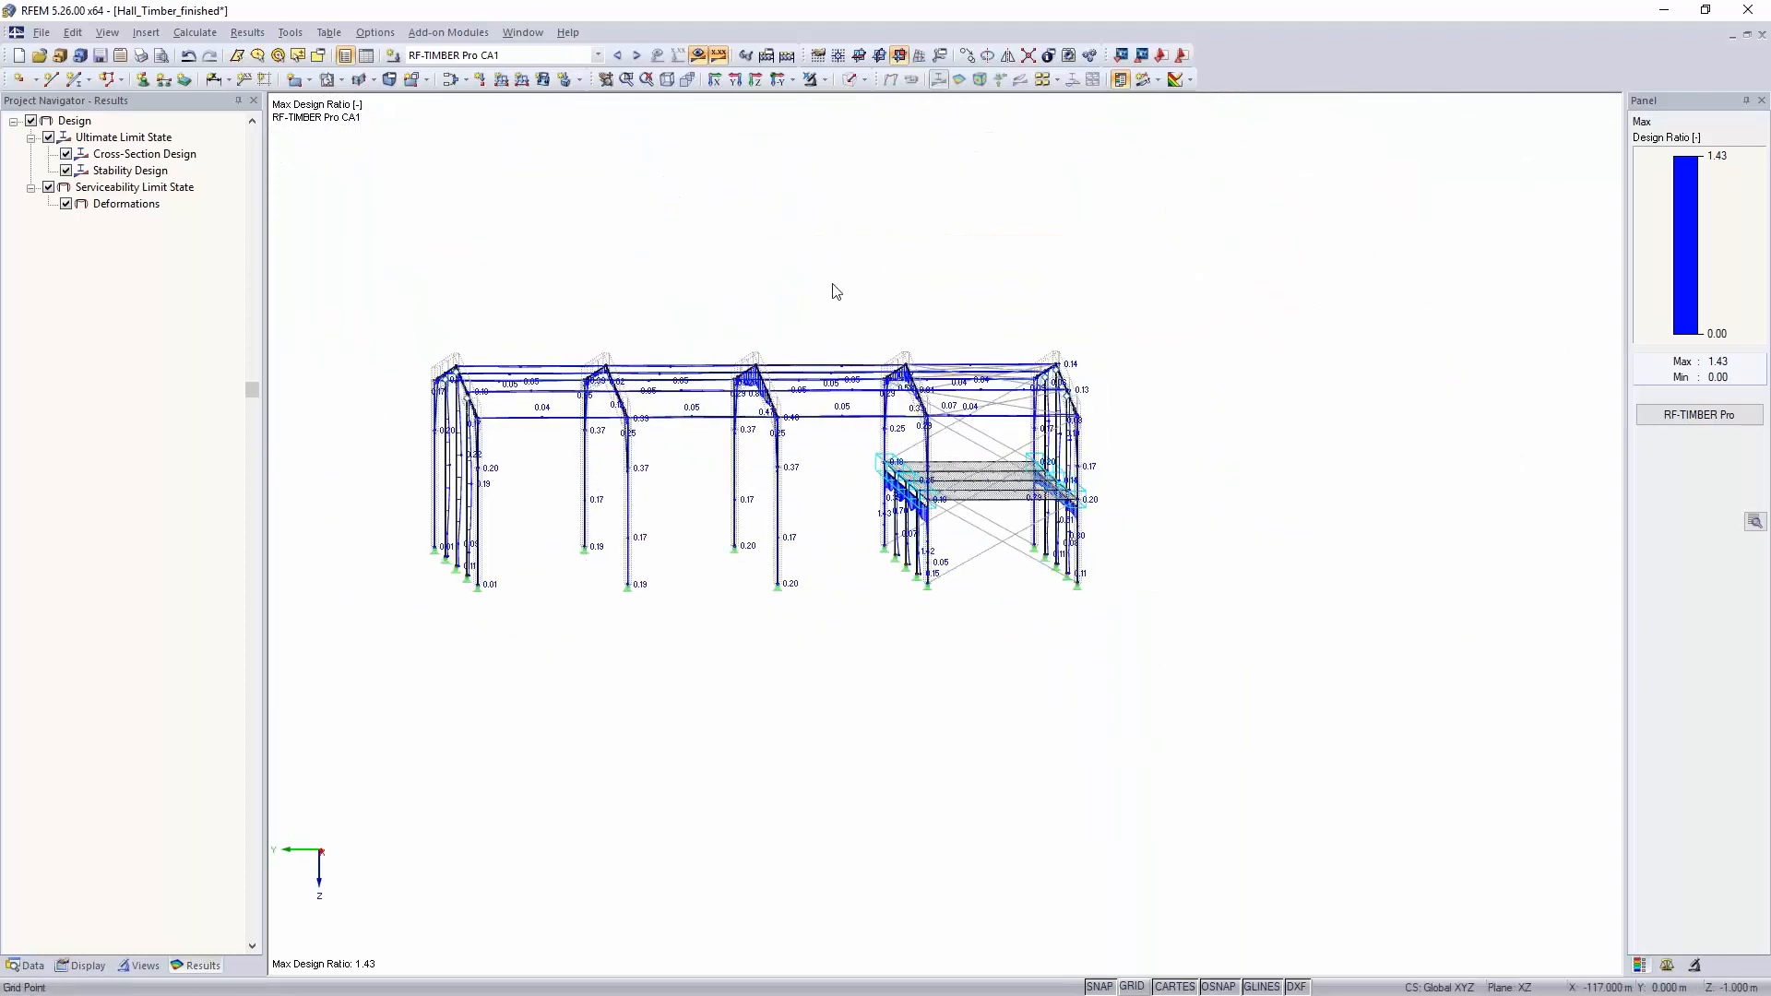
drag(830, 291, 1221, 670)
click(823, 81)
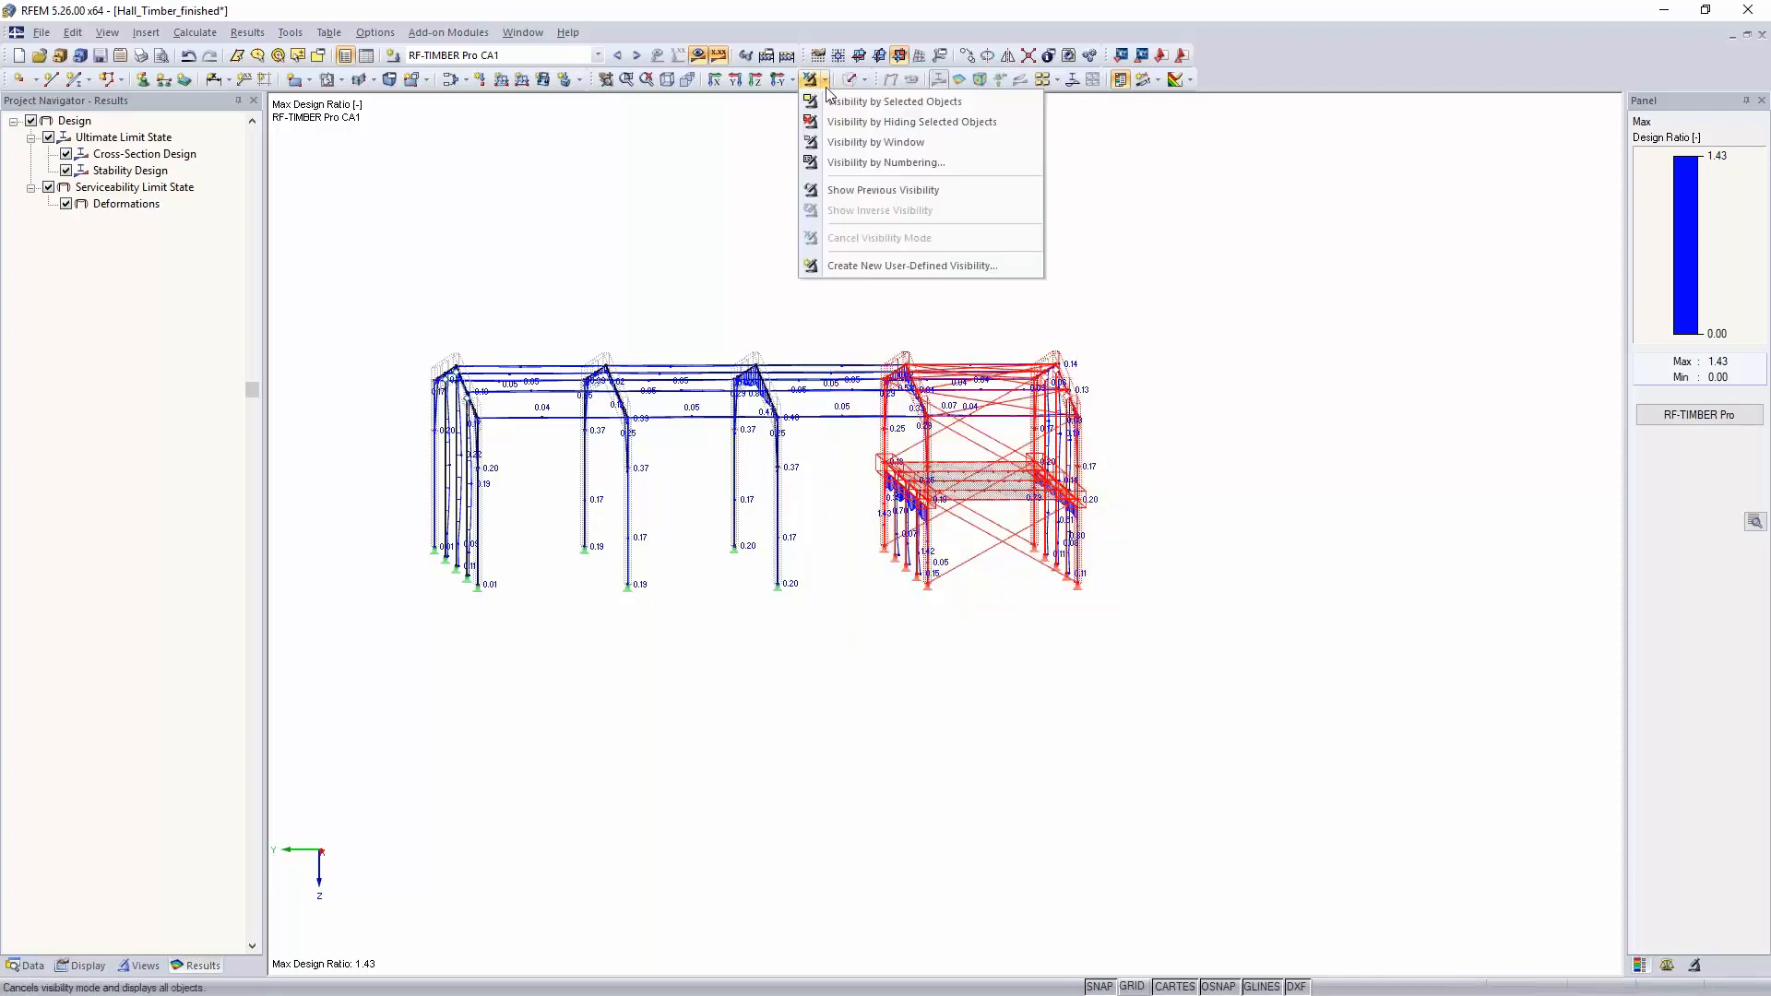
click(842, 104)
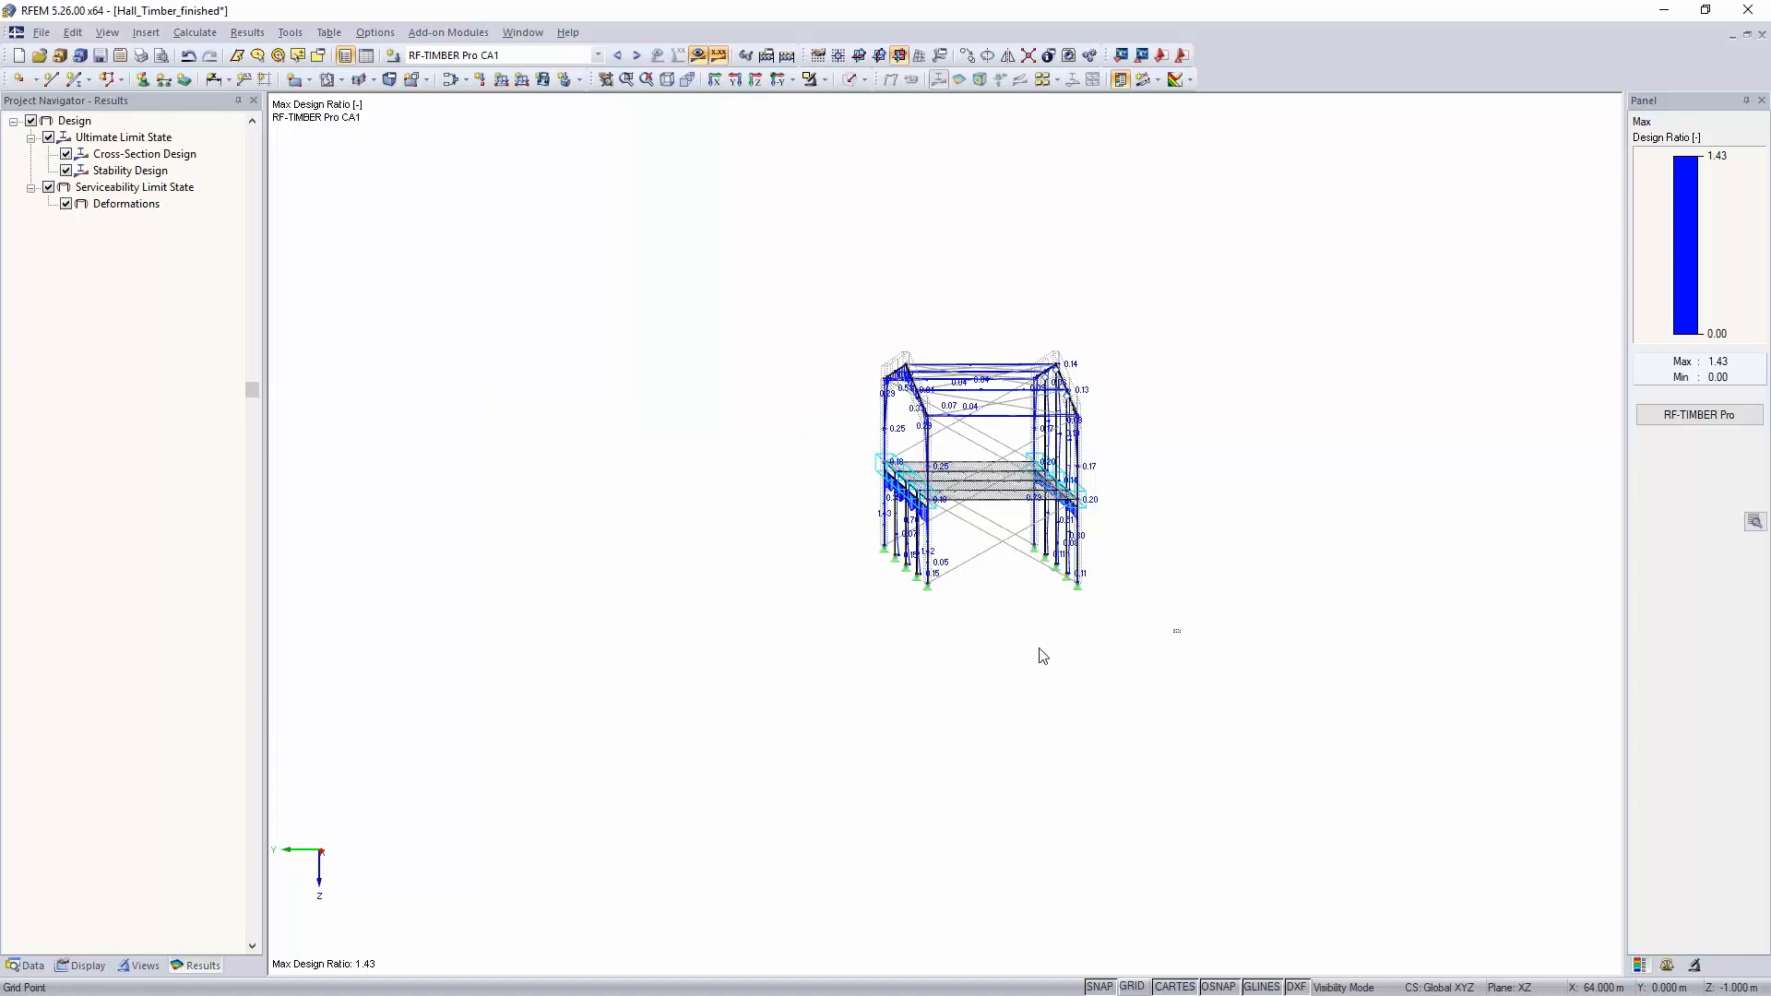
ctrl+middle_drag(1039, 656, 1402, 775)
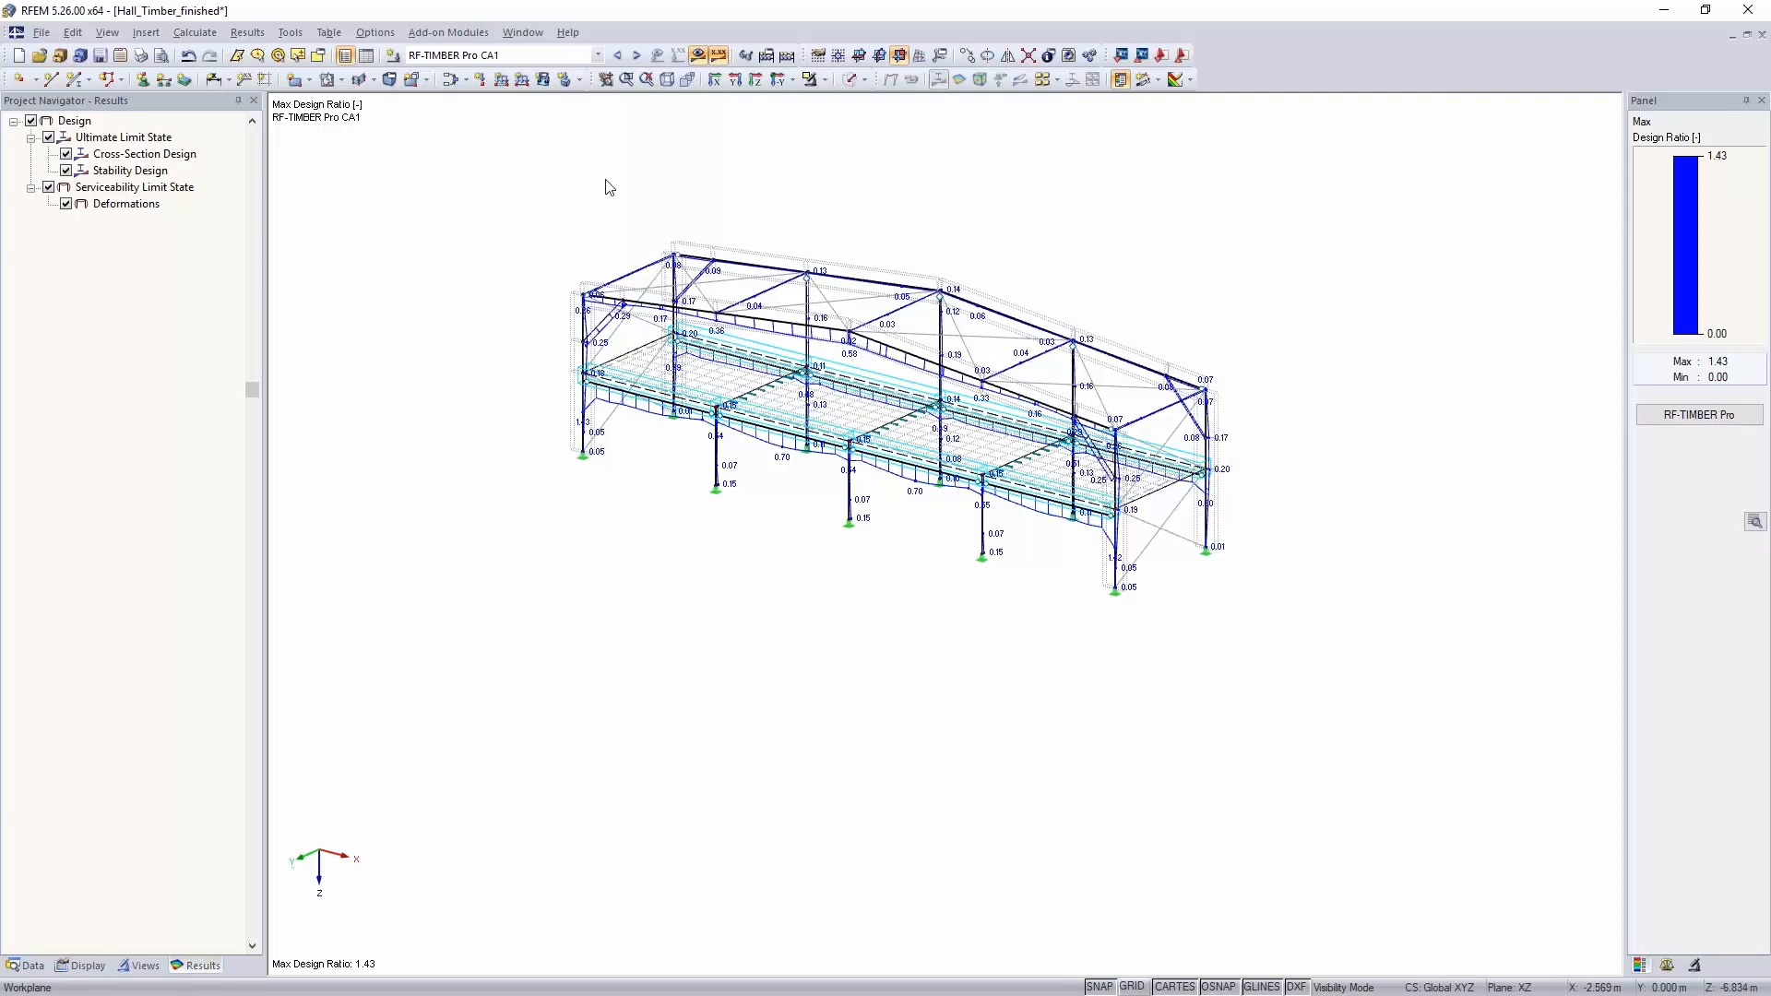
Step: Display the results of load combination CO38 (1.35G + 0.75Qs + 1.5Qw5 + 1.05QiA + Imp2)
click(534, 55)
scroll(528, 301, up, 6)
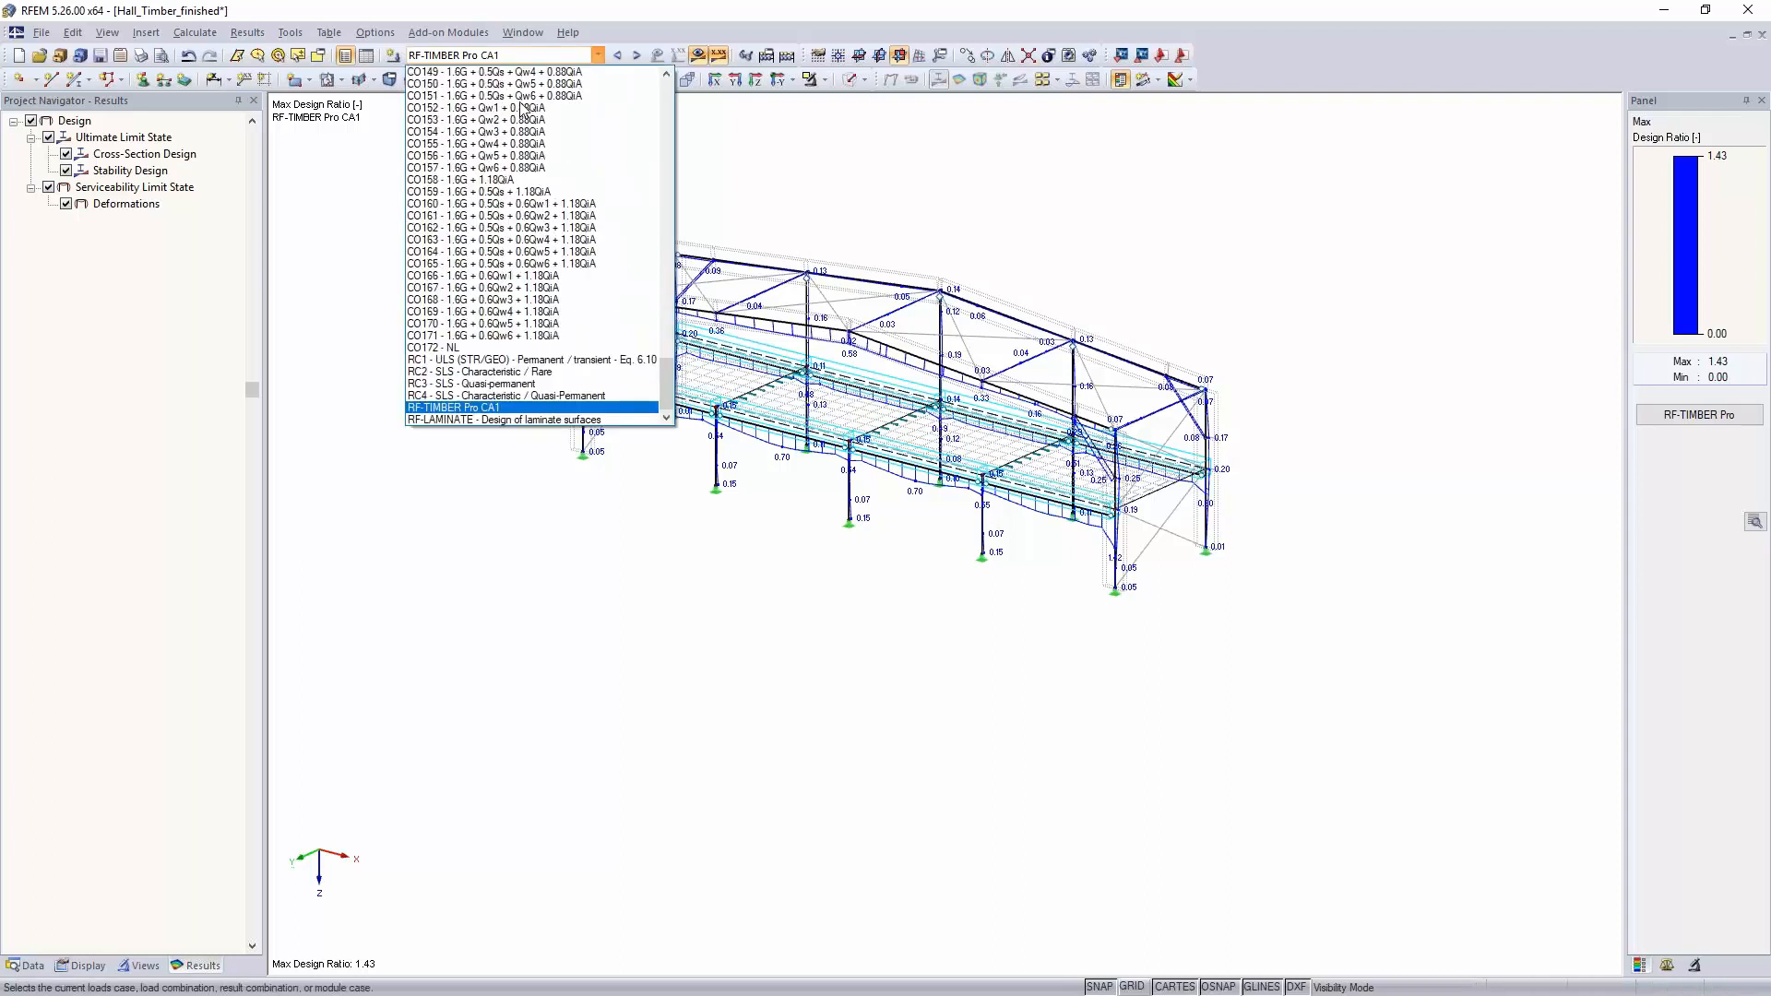
scroll(529, 302, up, 16)
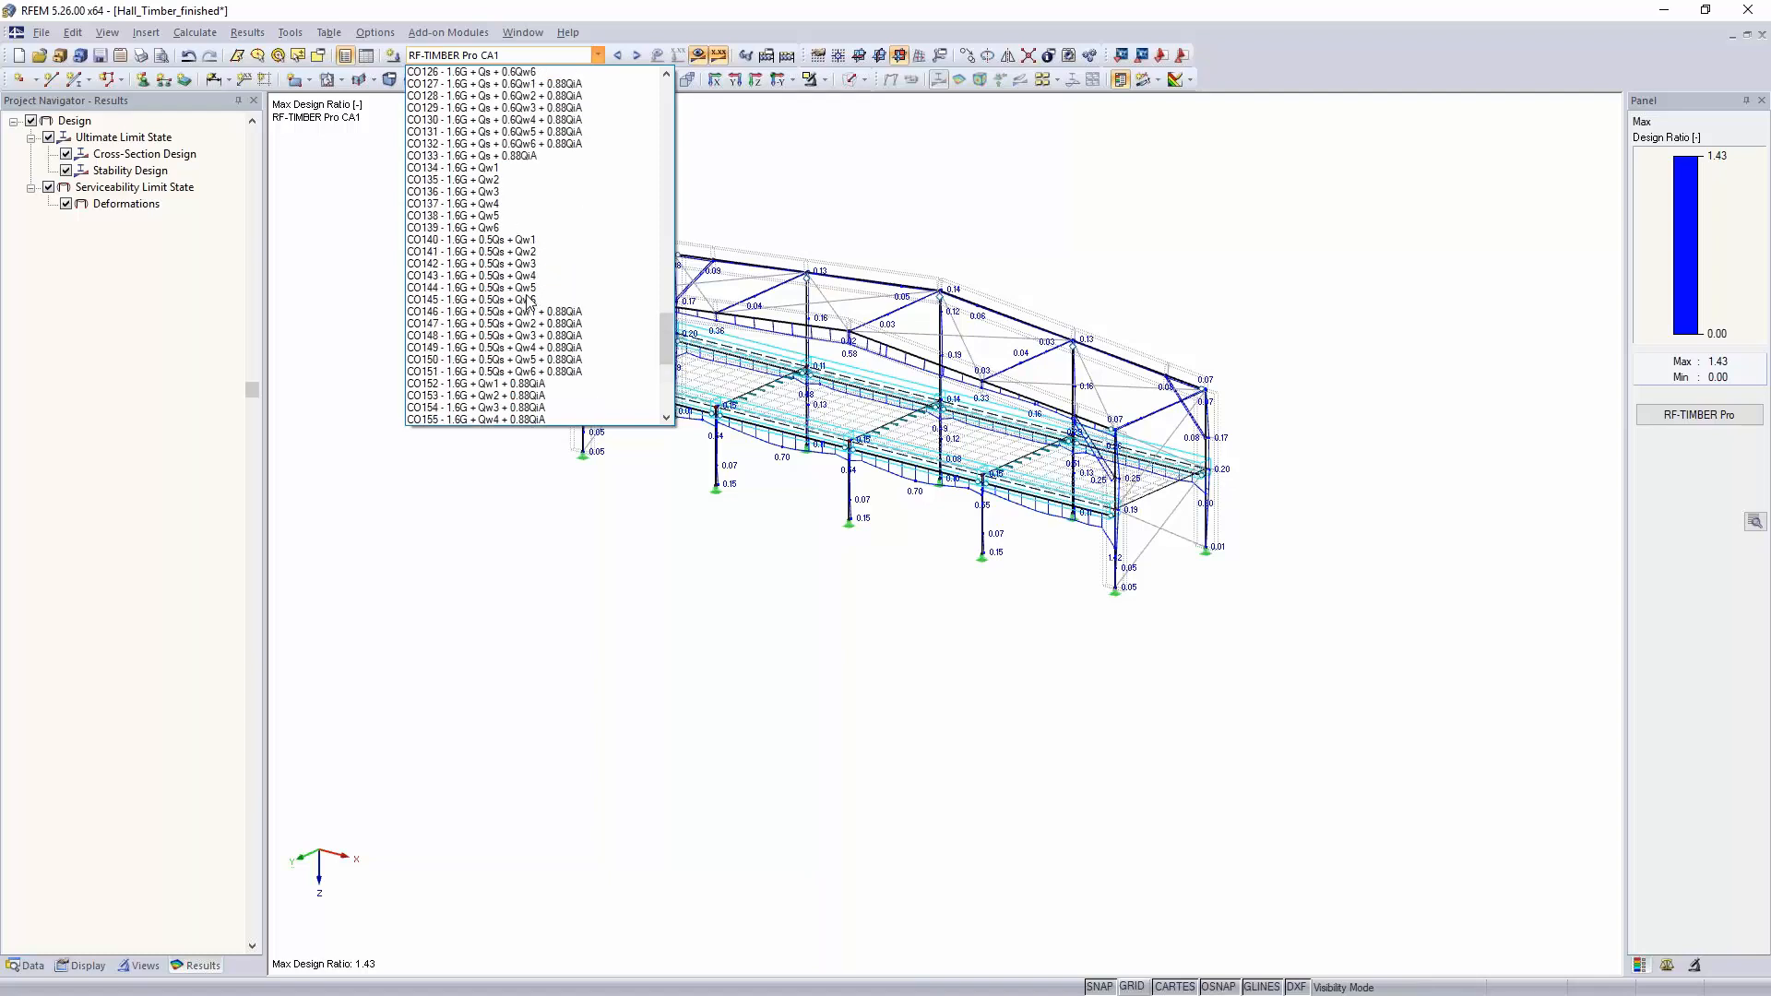
scroll(528, 301, up, 15)
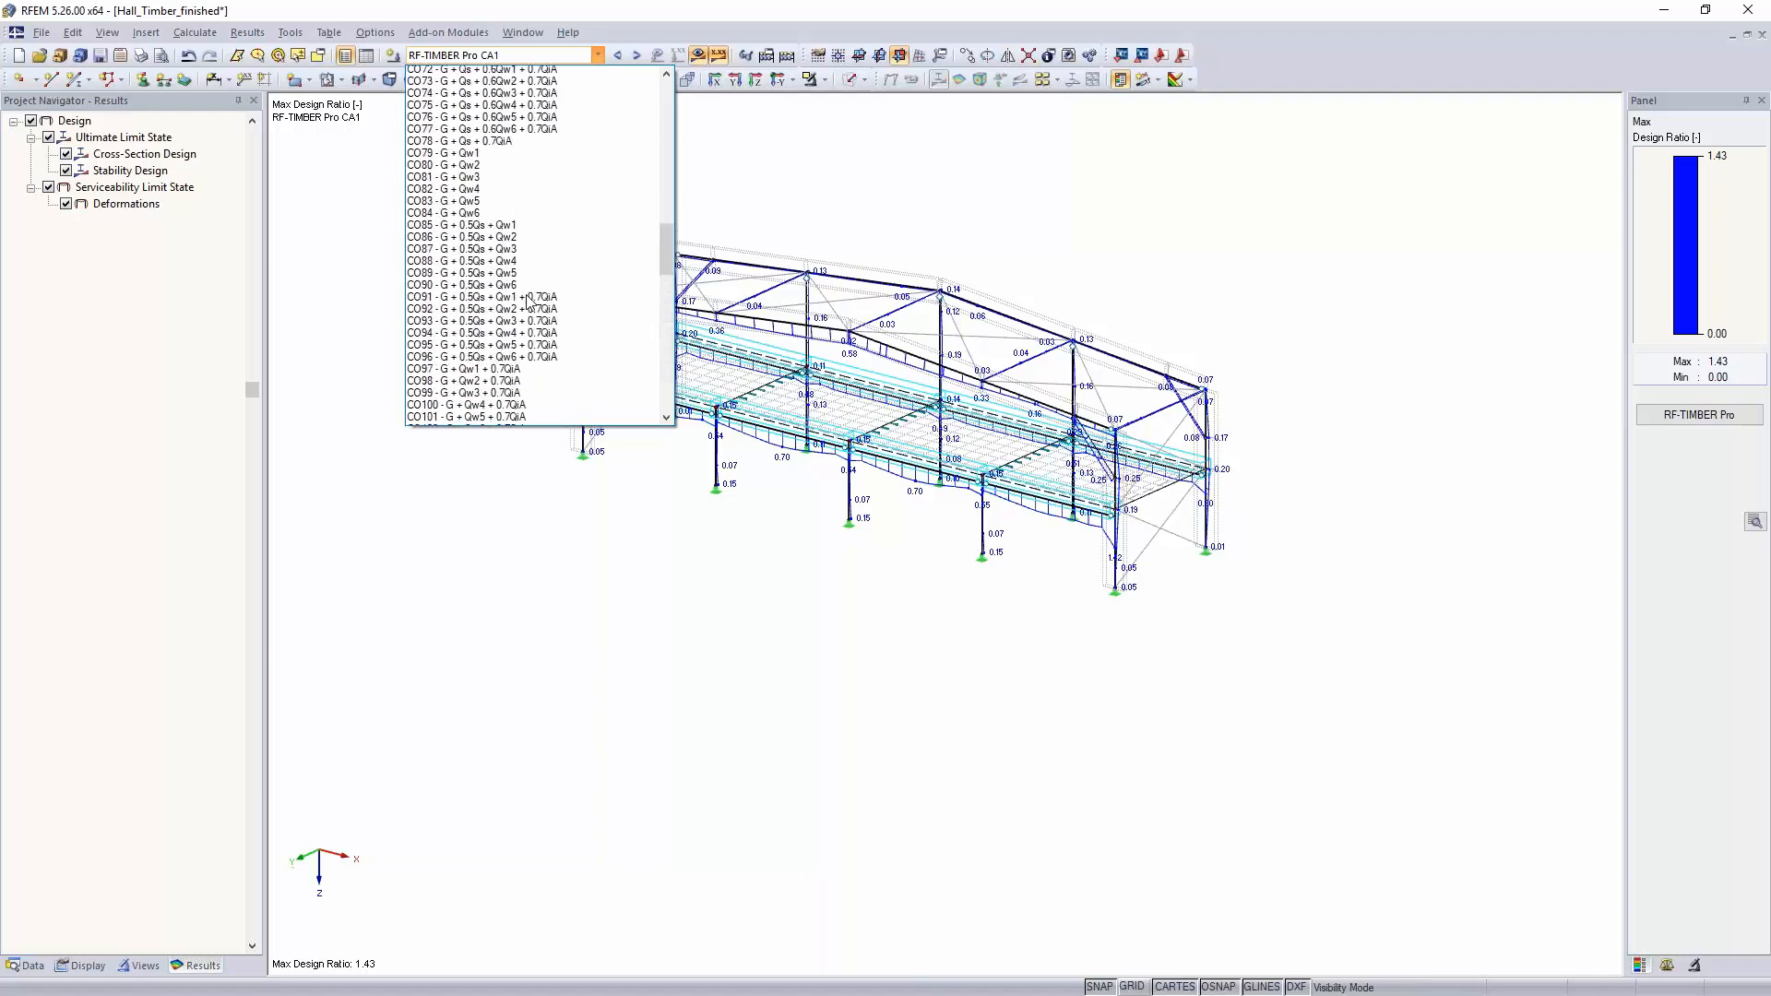
scroll(528, 301, up, 8)
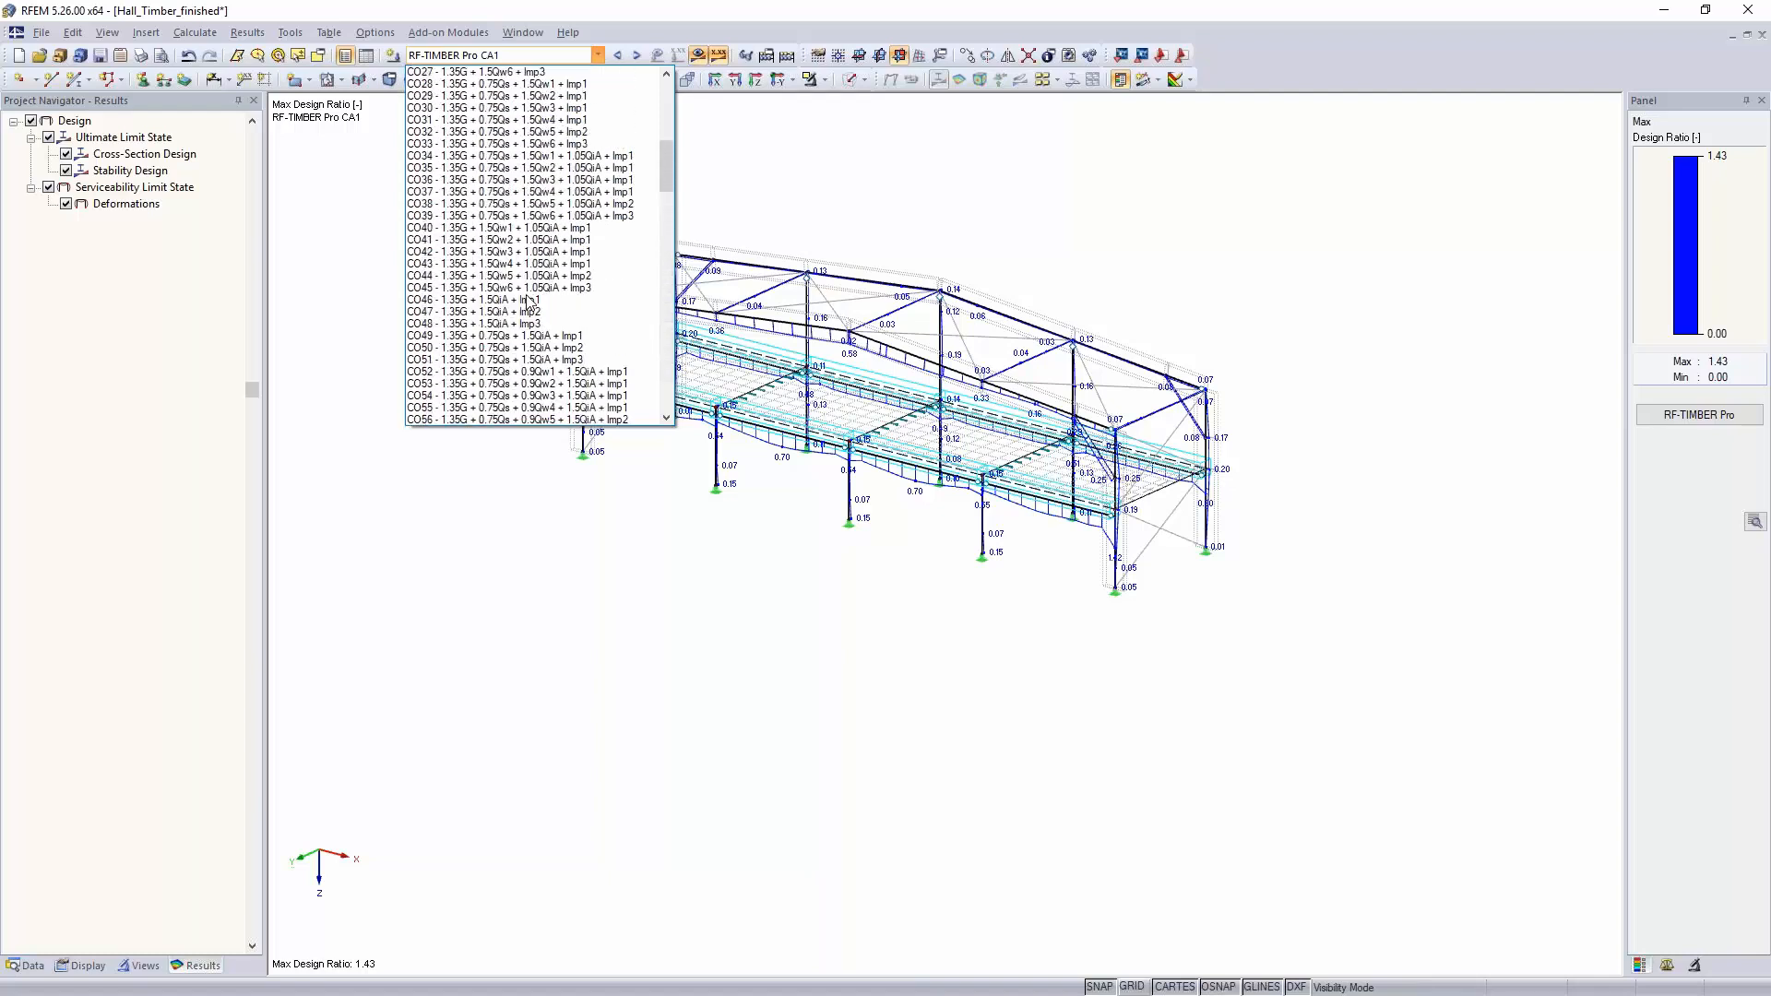
click(479, 252)
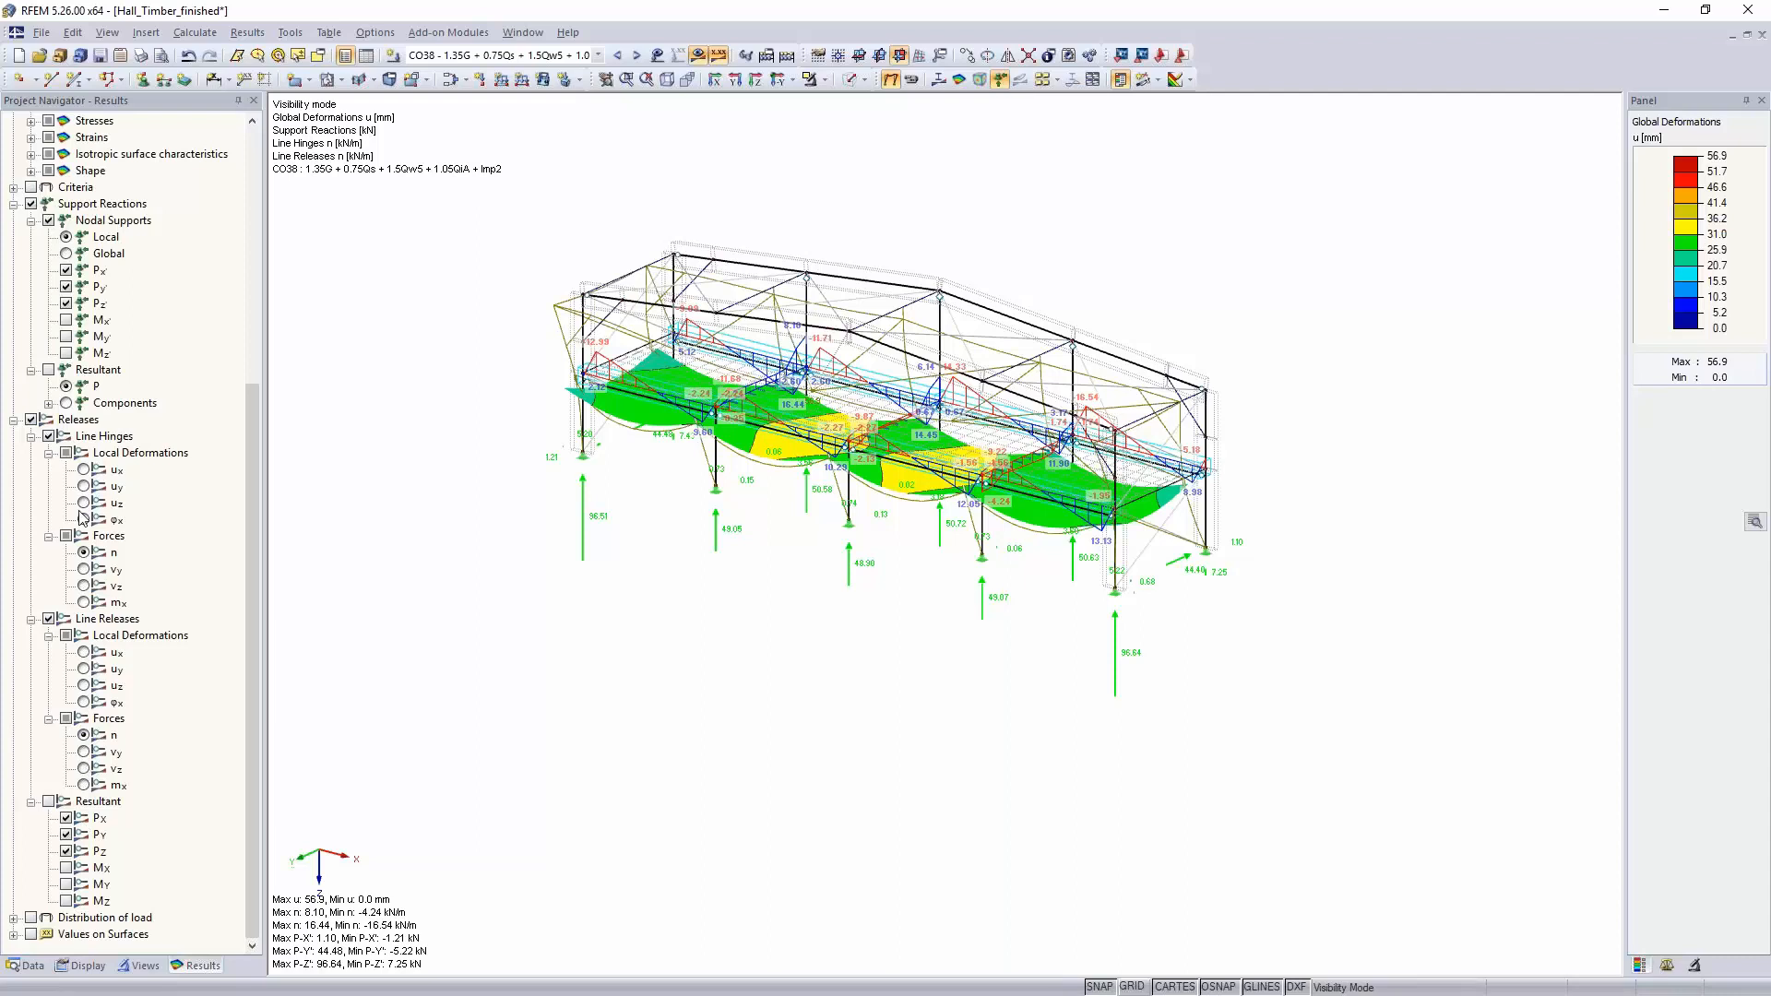
Step: Show the torsional moment MT on the members, with global deformations and release results switched off
scroll(83, 516, up, 8)
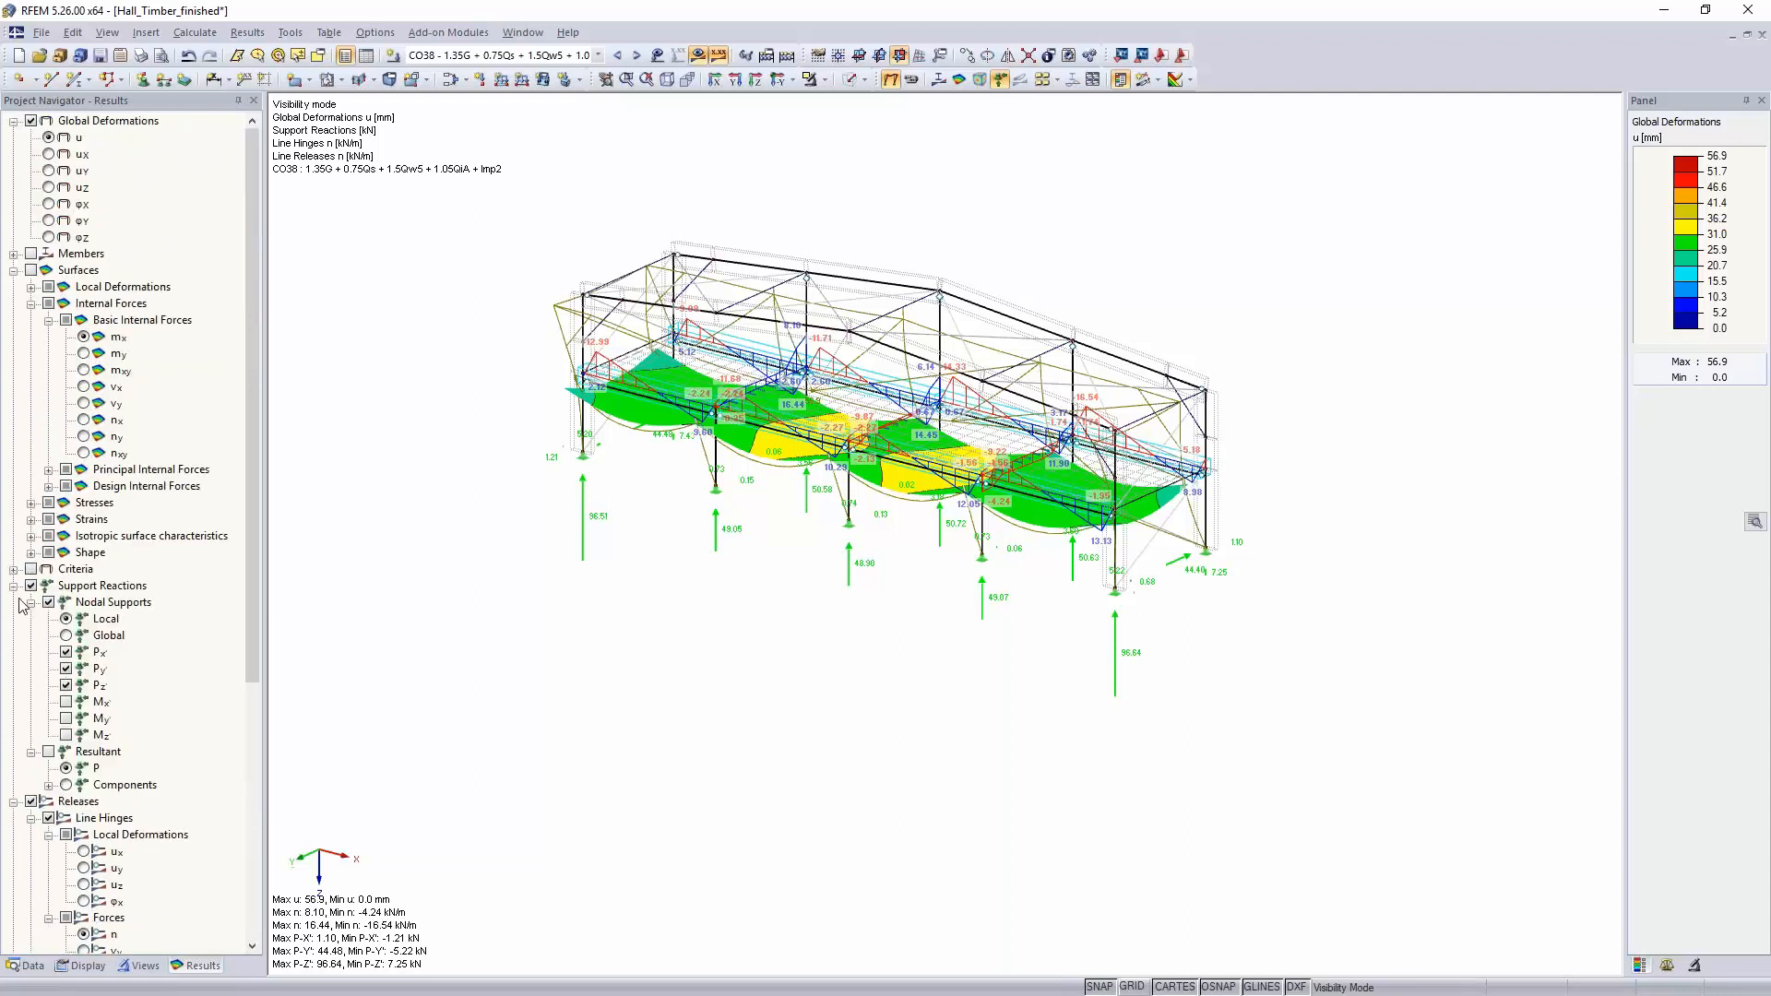
click(14, 255)
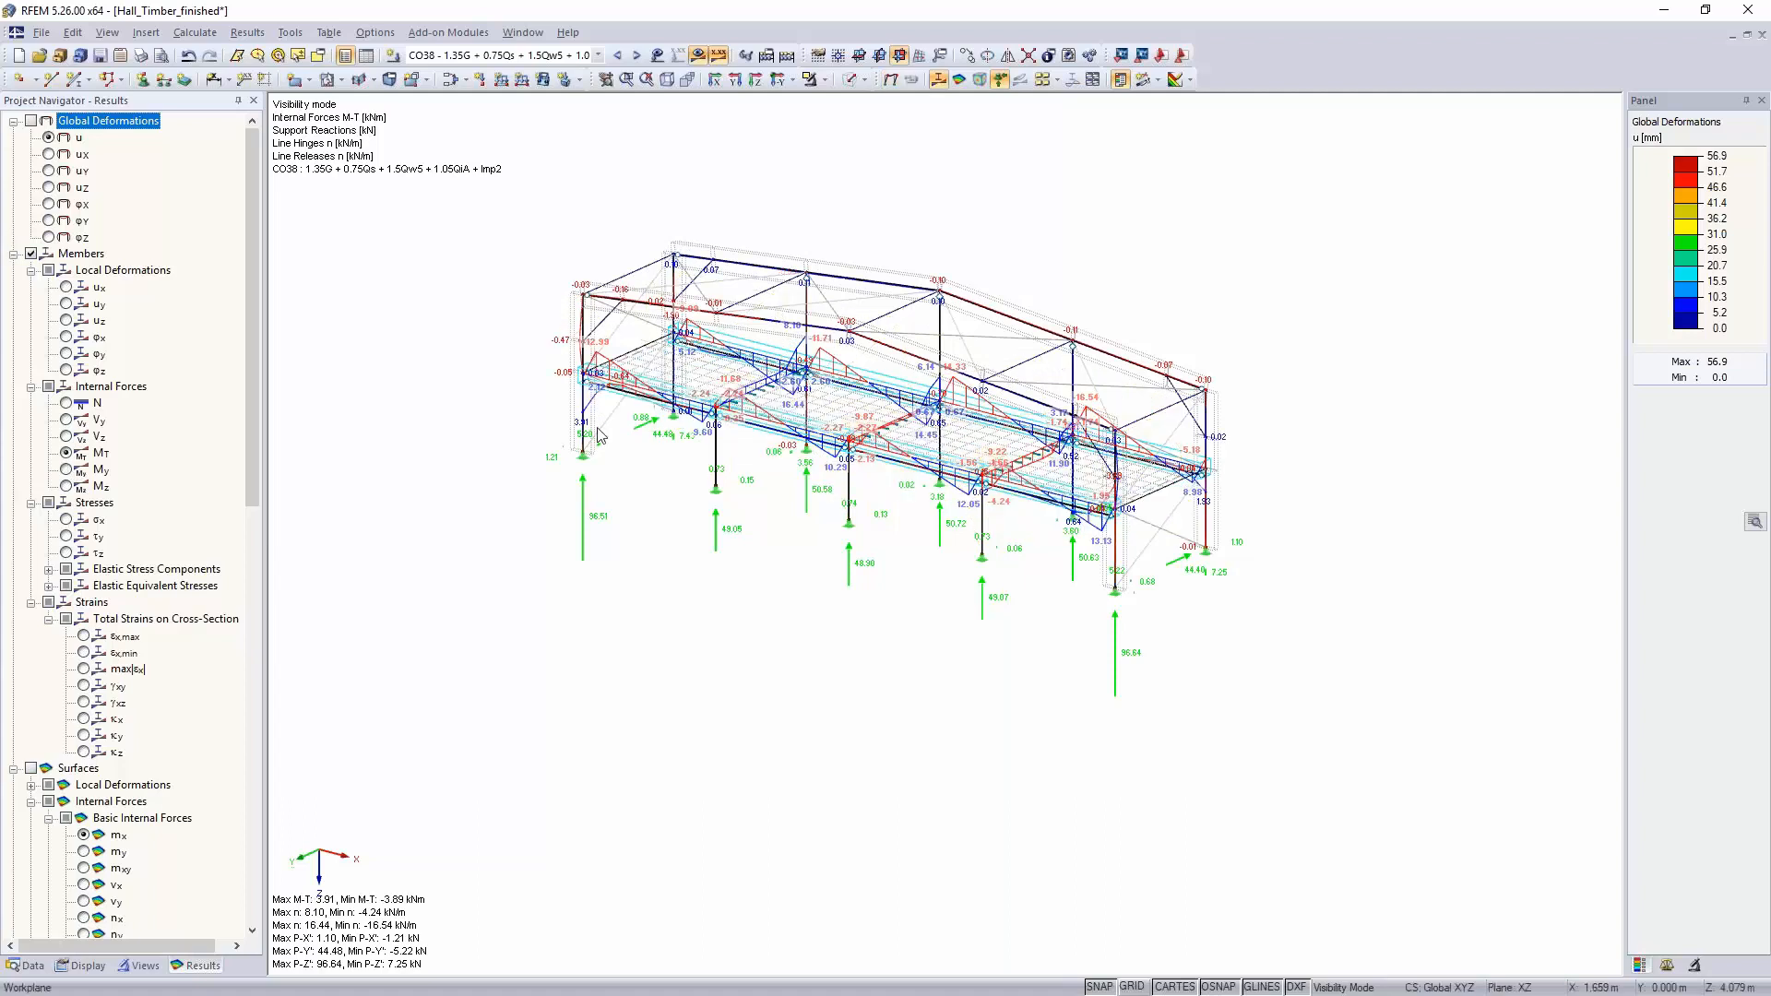
drag(249, 343, 249, 823)
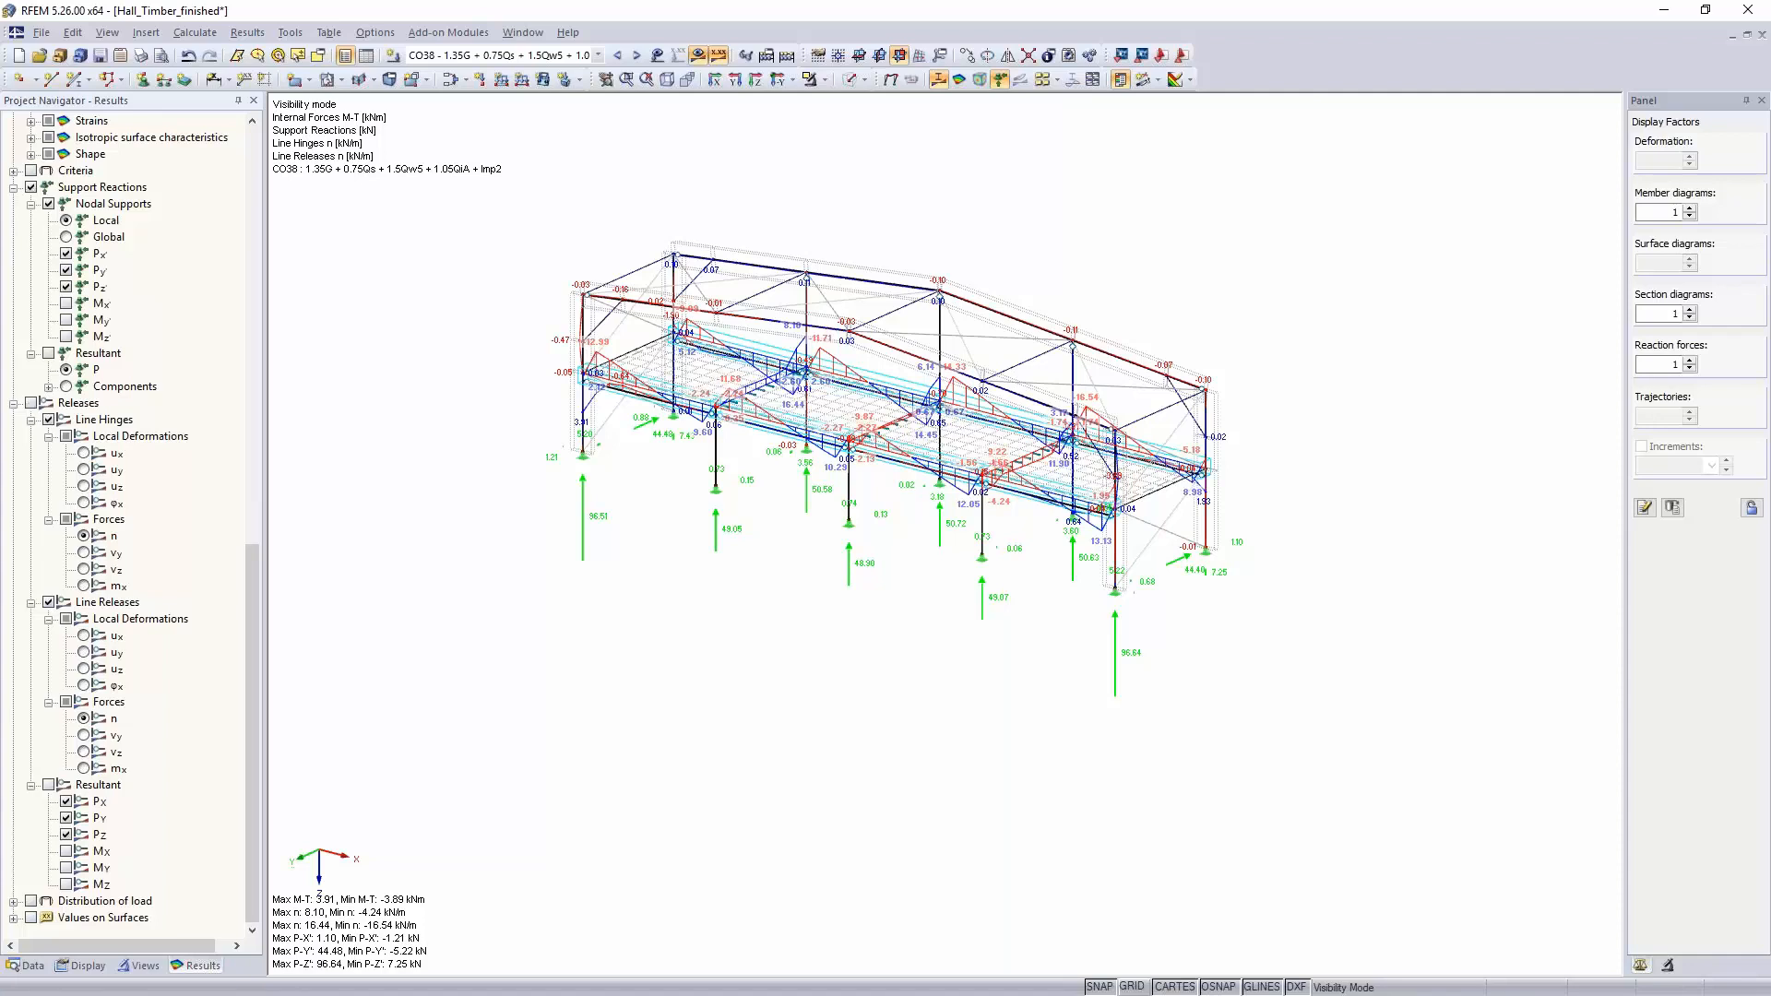
click(32, 403)
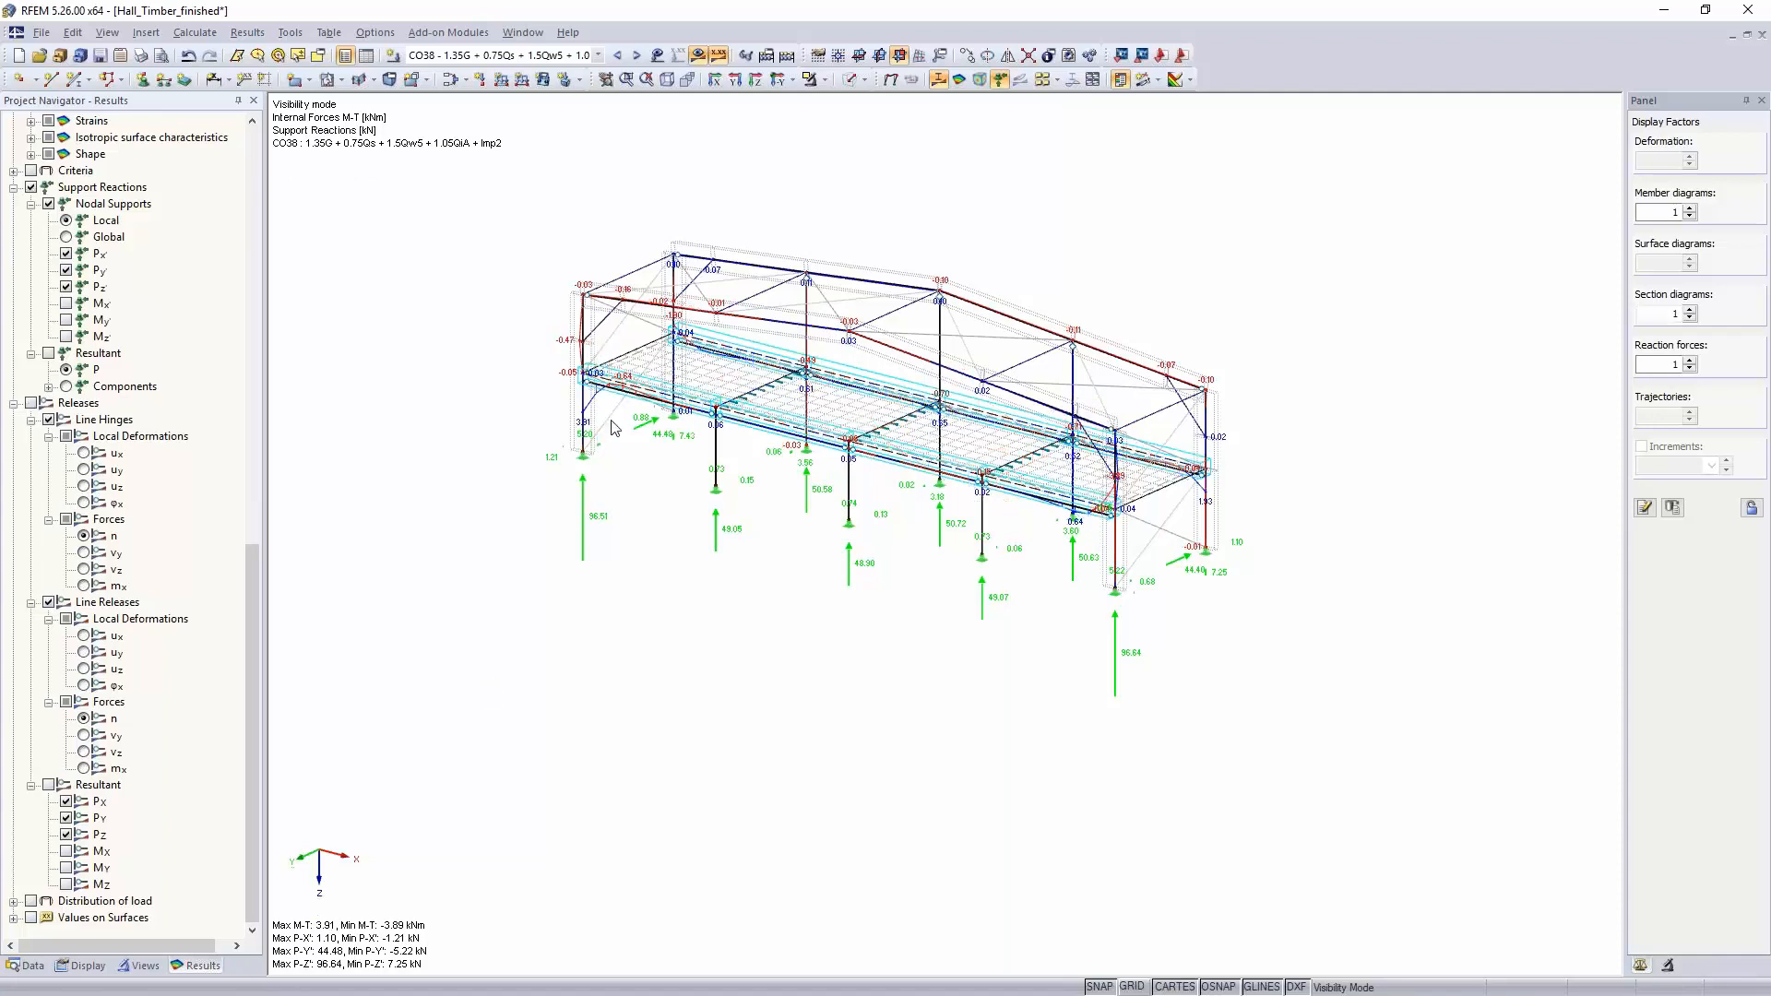
Step: Assign a new member hinge that also releases φx to the end of member 104, the outer edge beam of the floor
scroll(614, 427, up, 3)
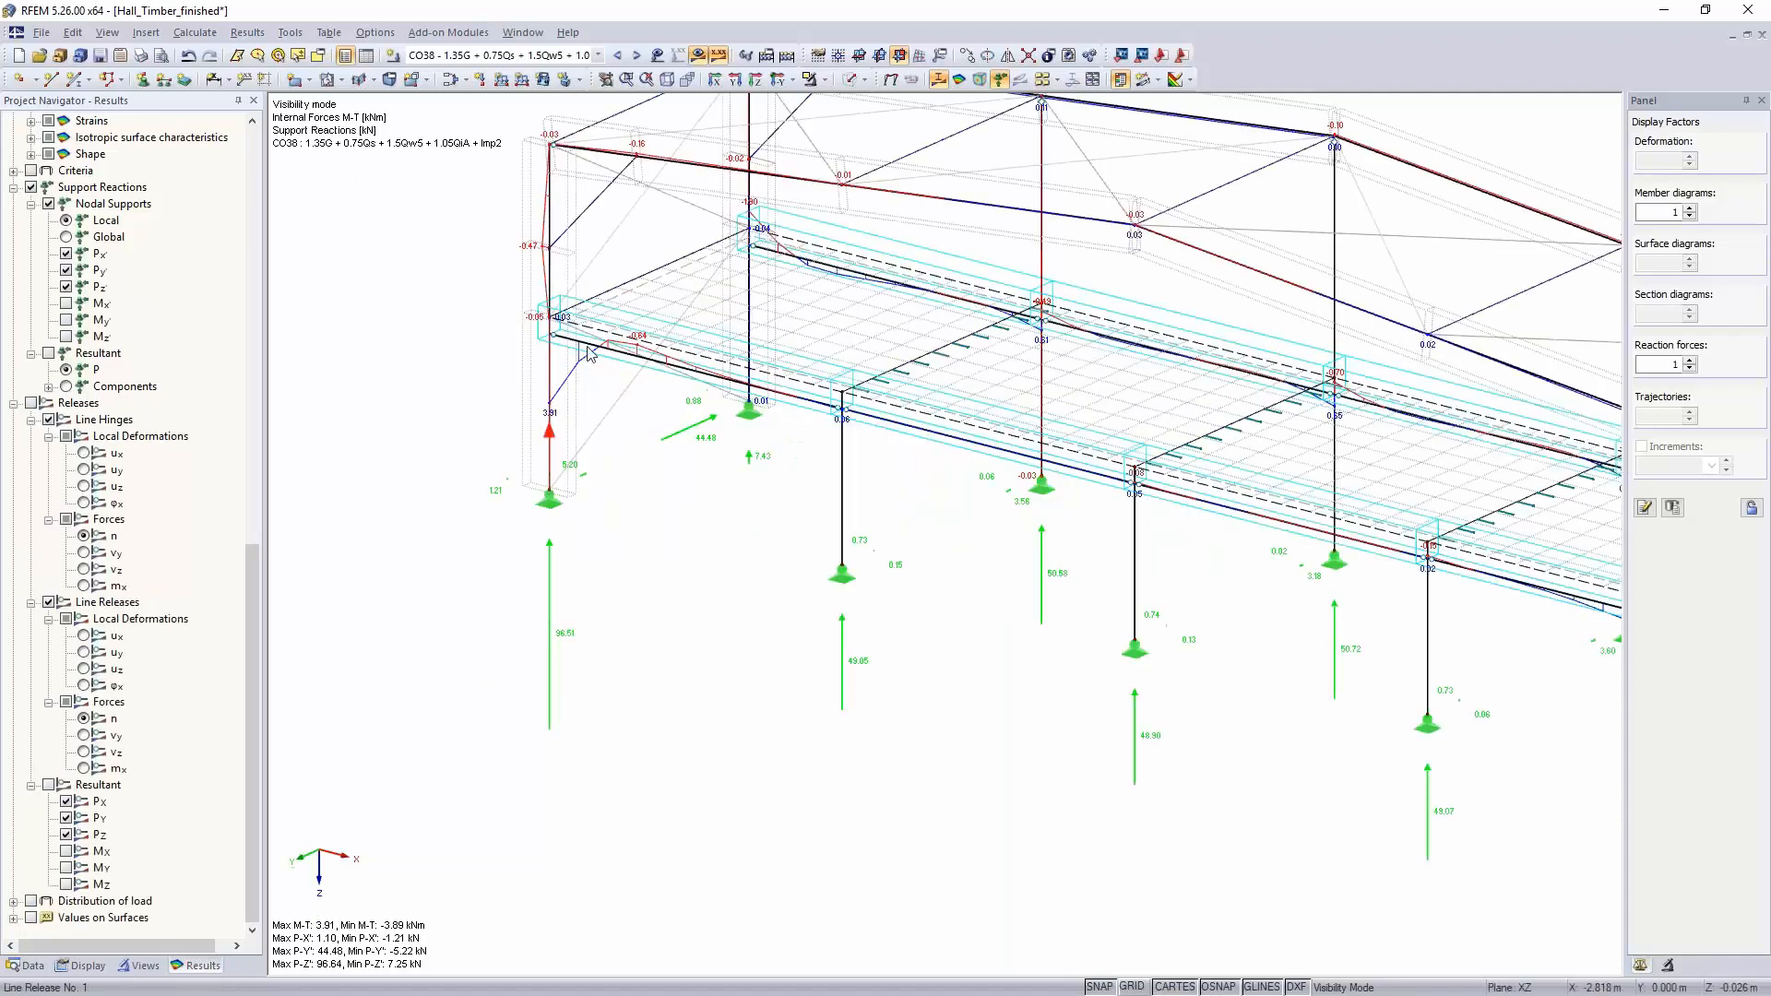
scroll(613, 442, down, 2)
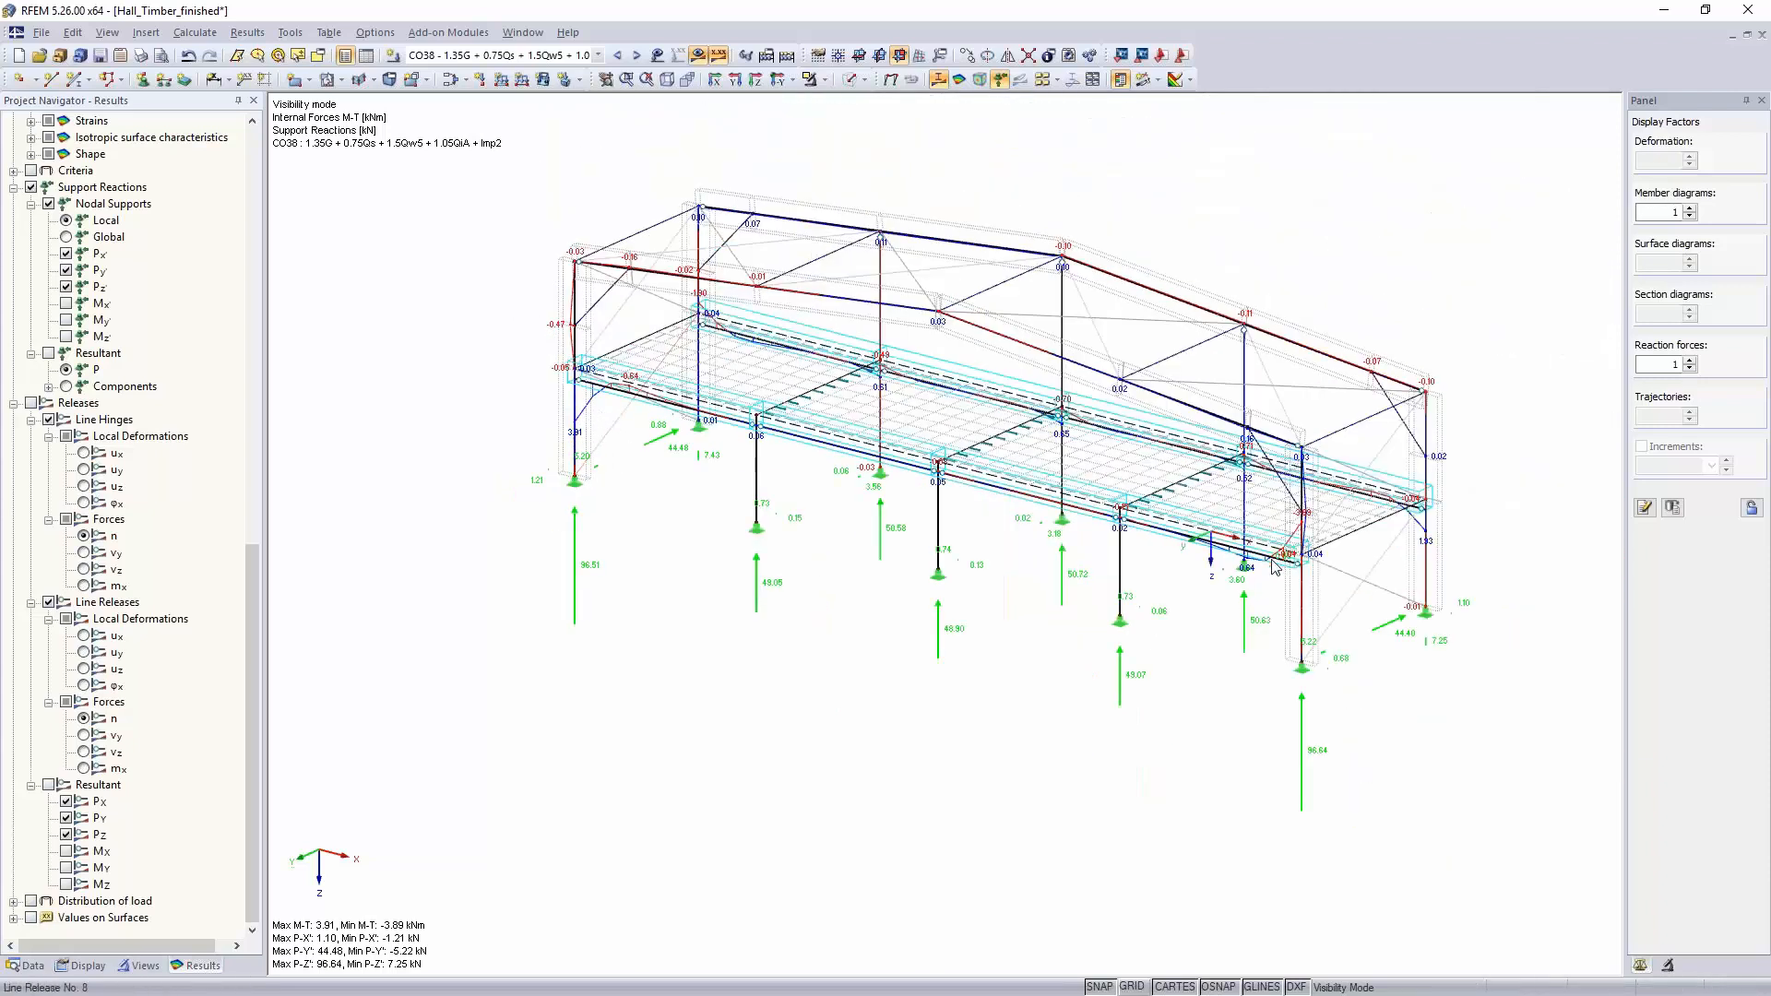
scroll(1273, 565, up, 1)
scroll(1272, 566, up, 1)
scroll(1273, 565, up, 1)
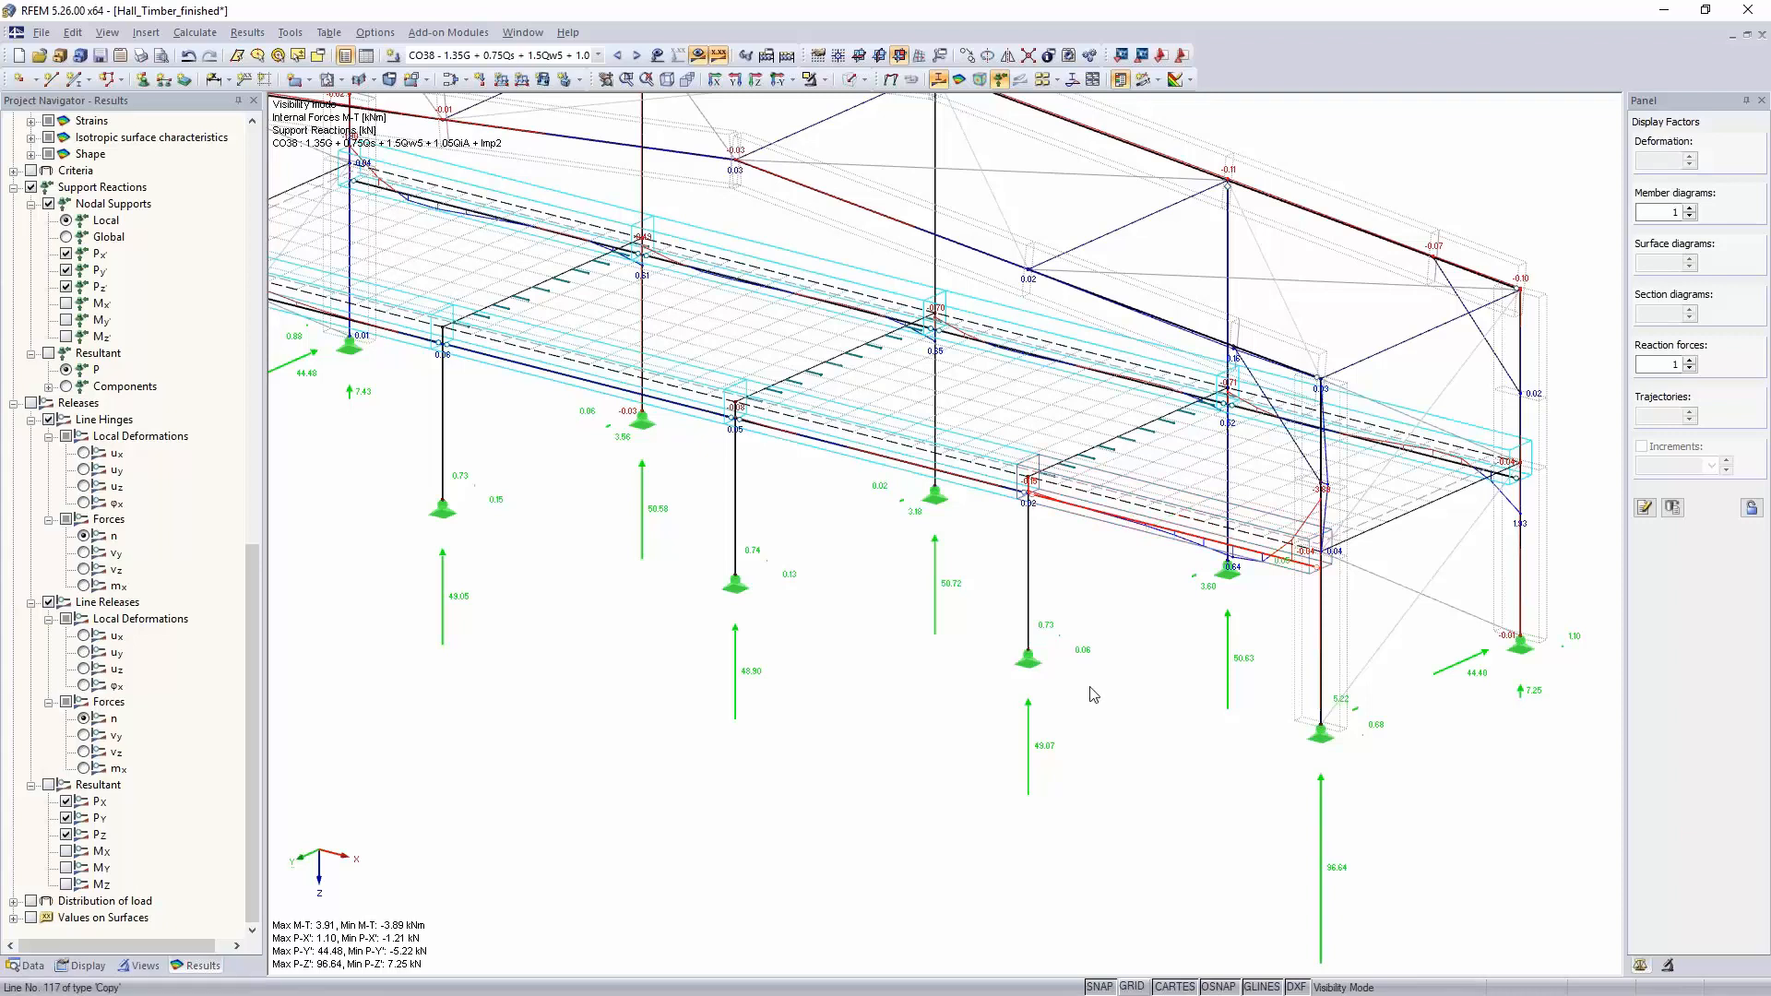
double_click(1233, 553)
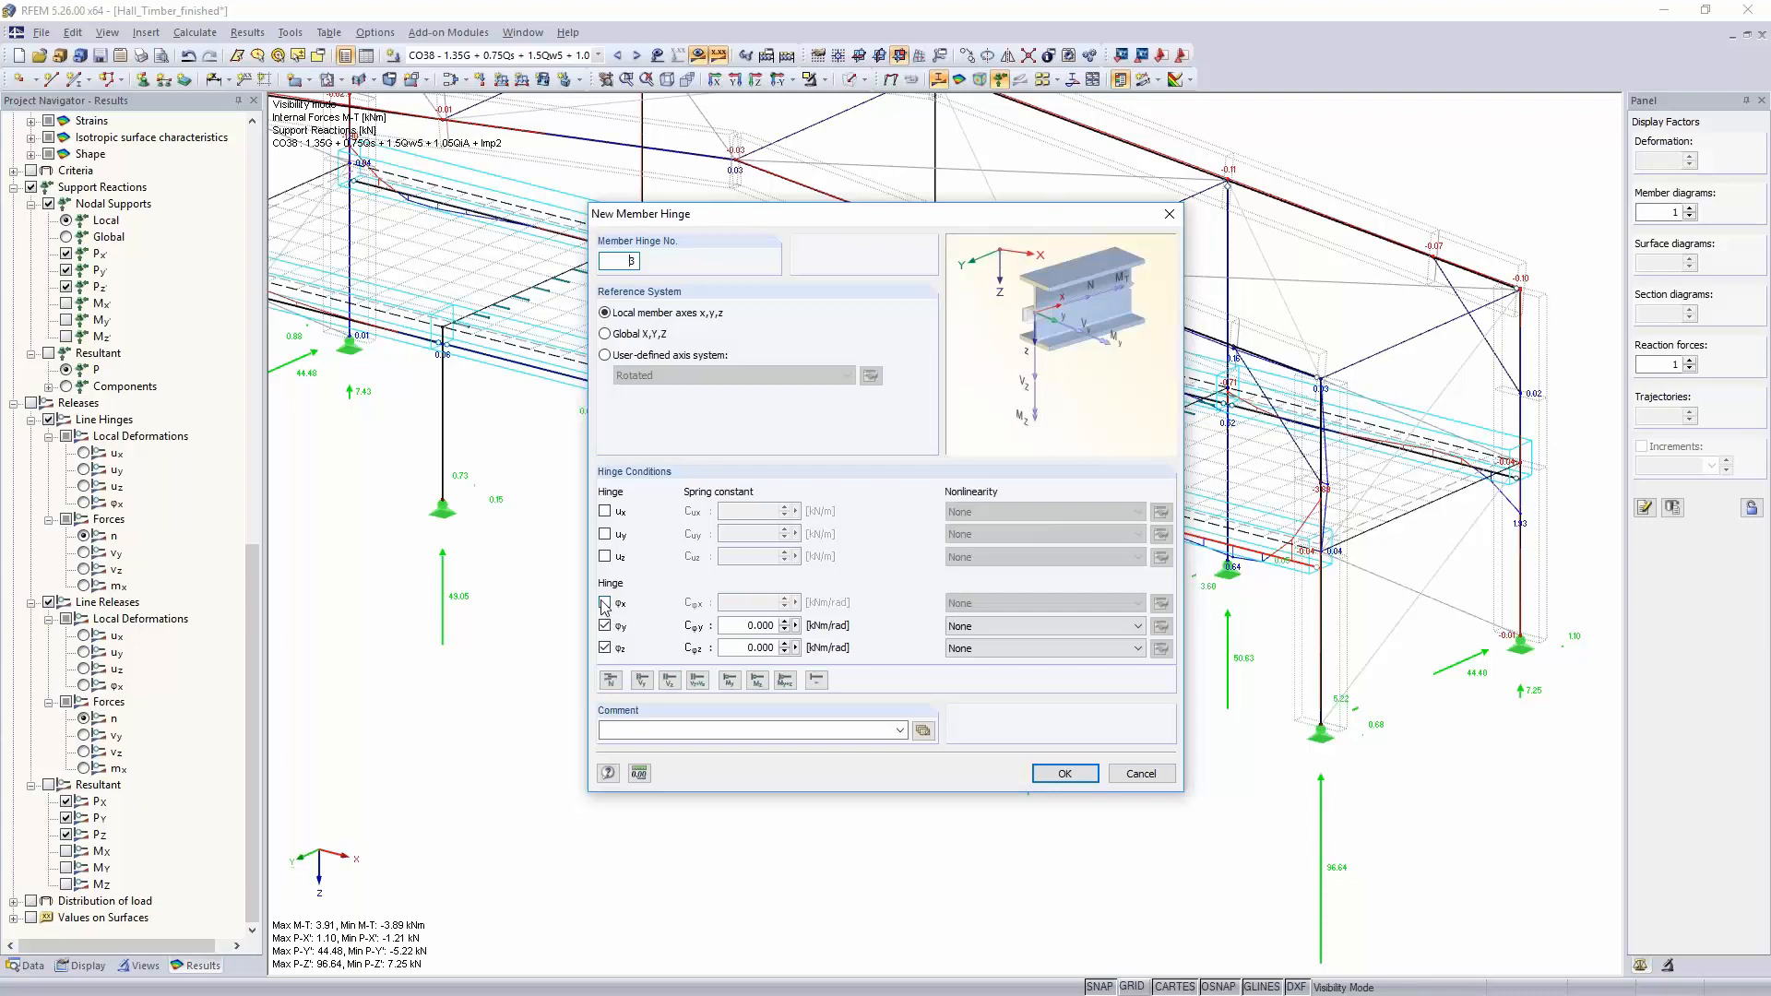
click(604, 605)
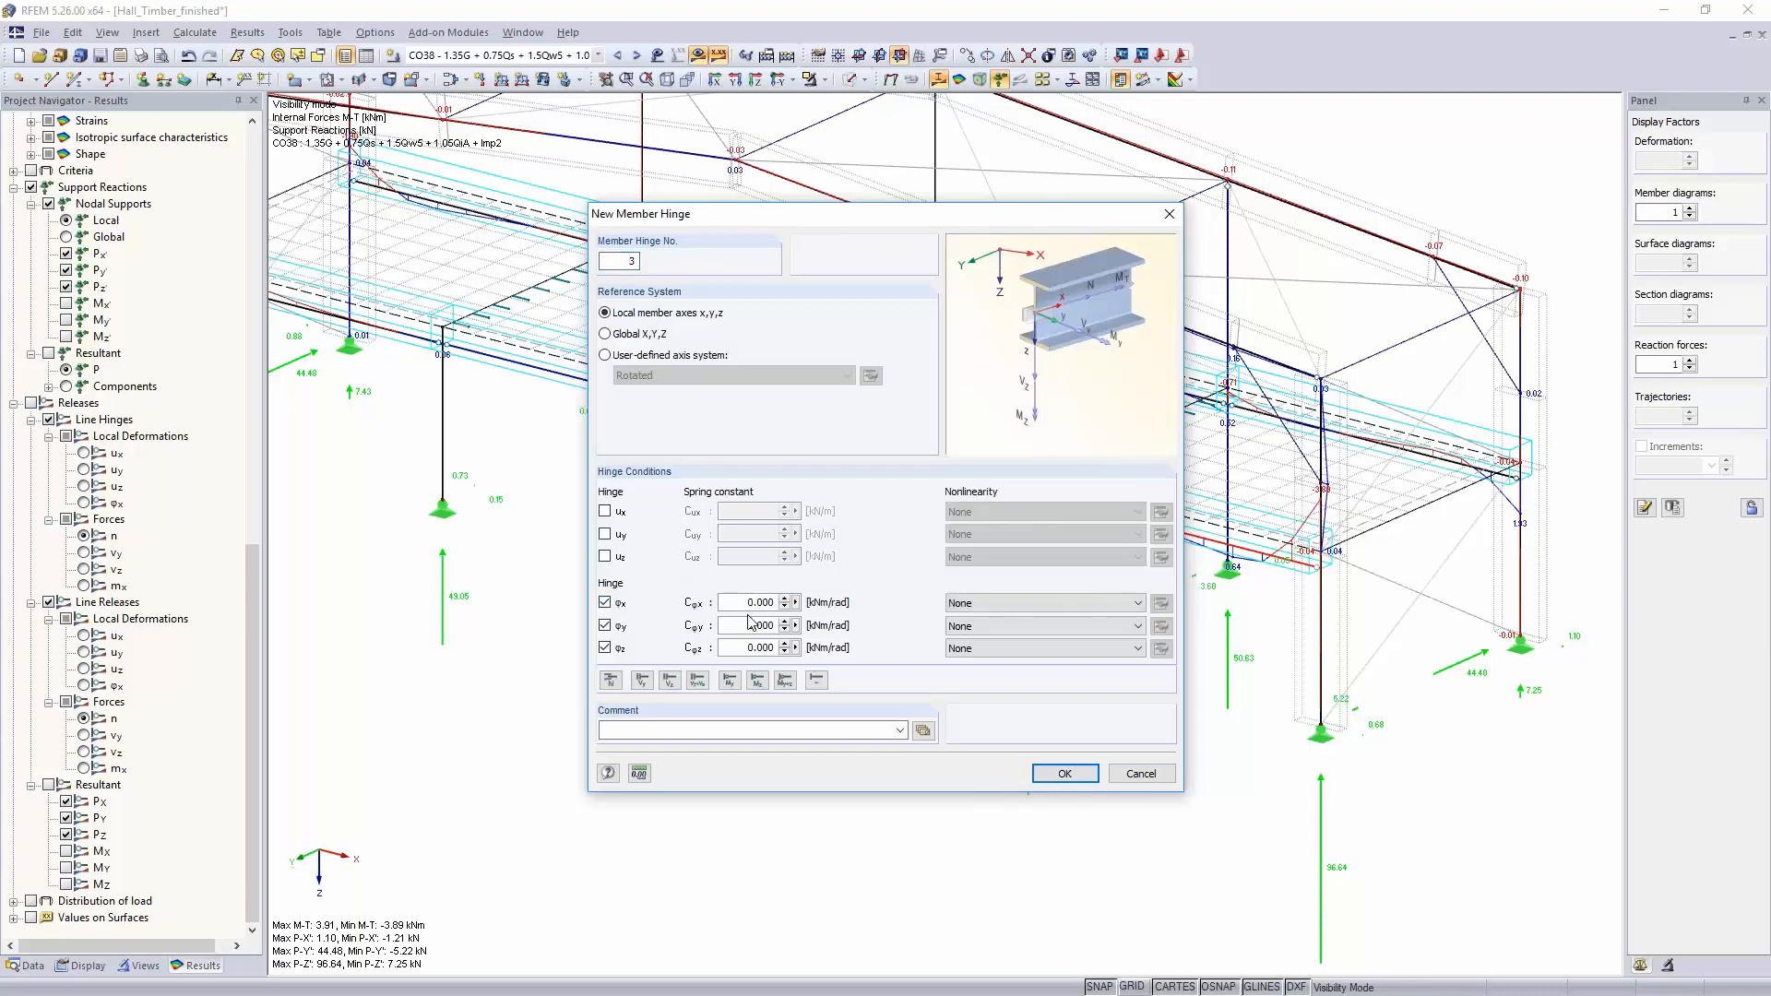
click(1063, 775)
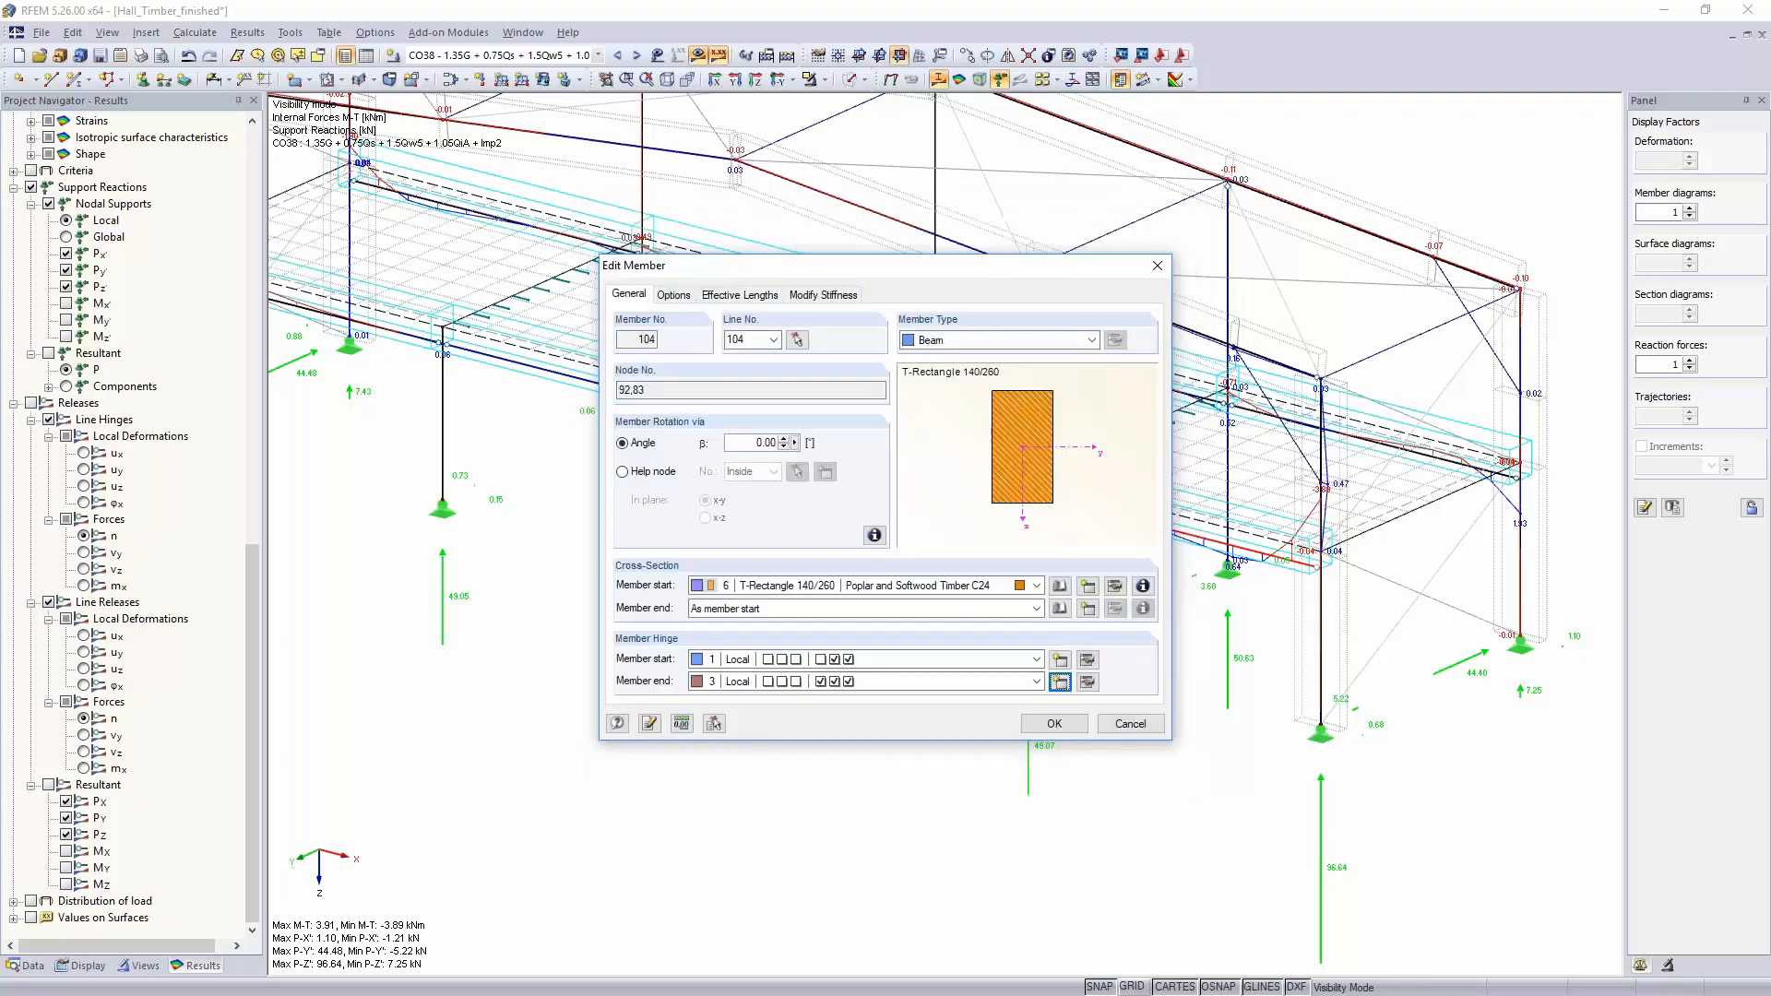
click(1054, 723)
click(852, 542)
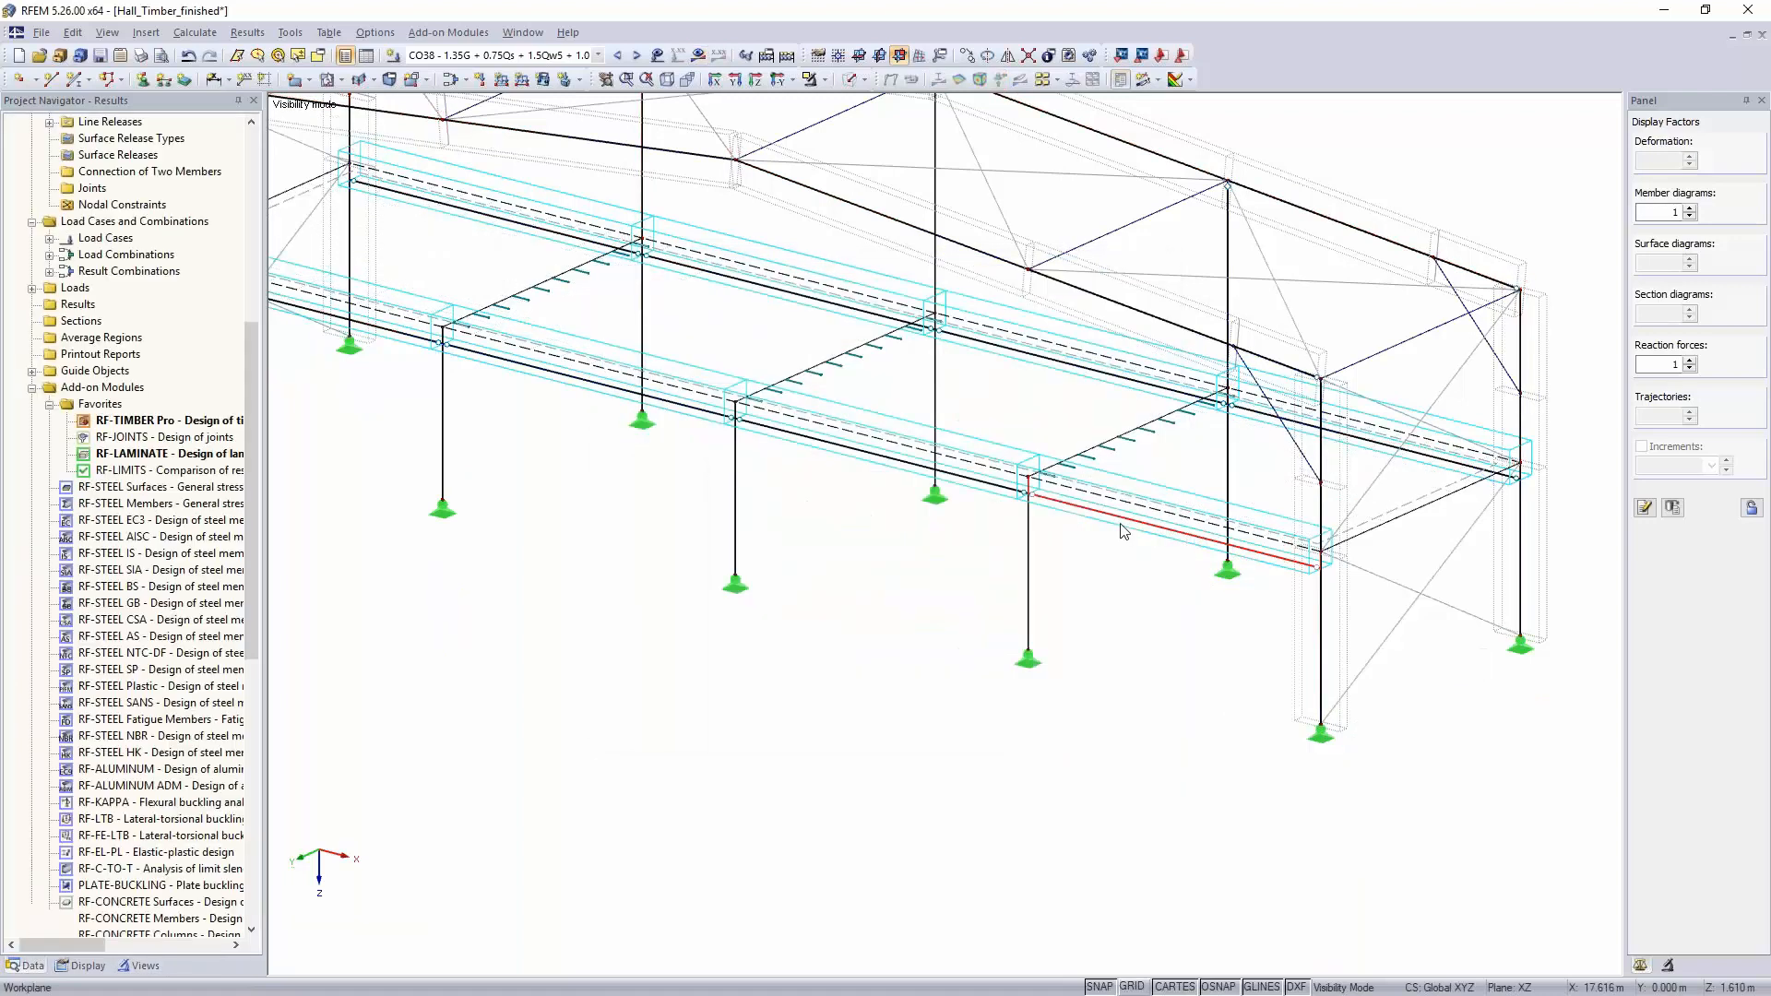
Step: Assign member hinge 3 to the start of member 98, the edge beam at the opposite end of the floor
scroll(1125, 526, down, 5)
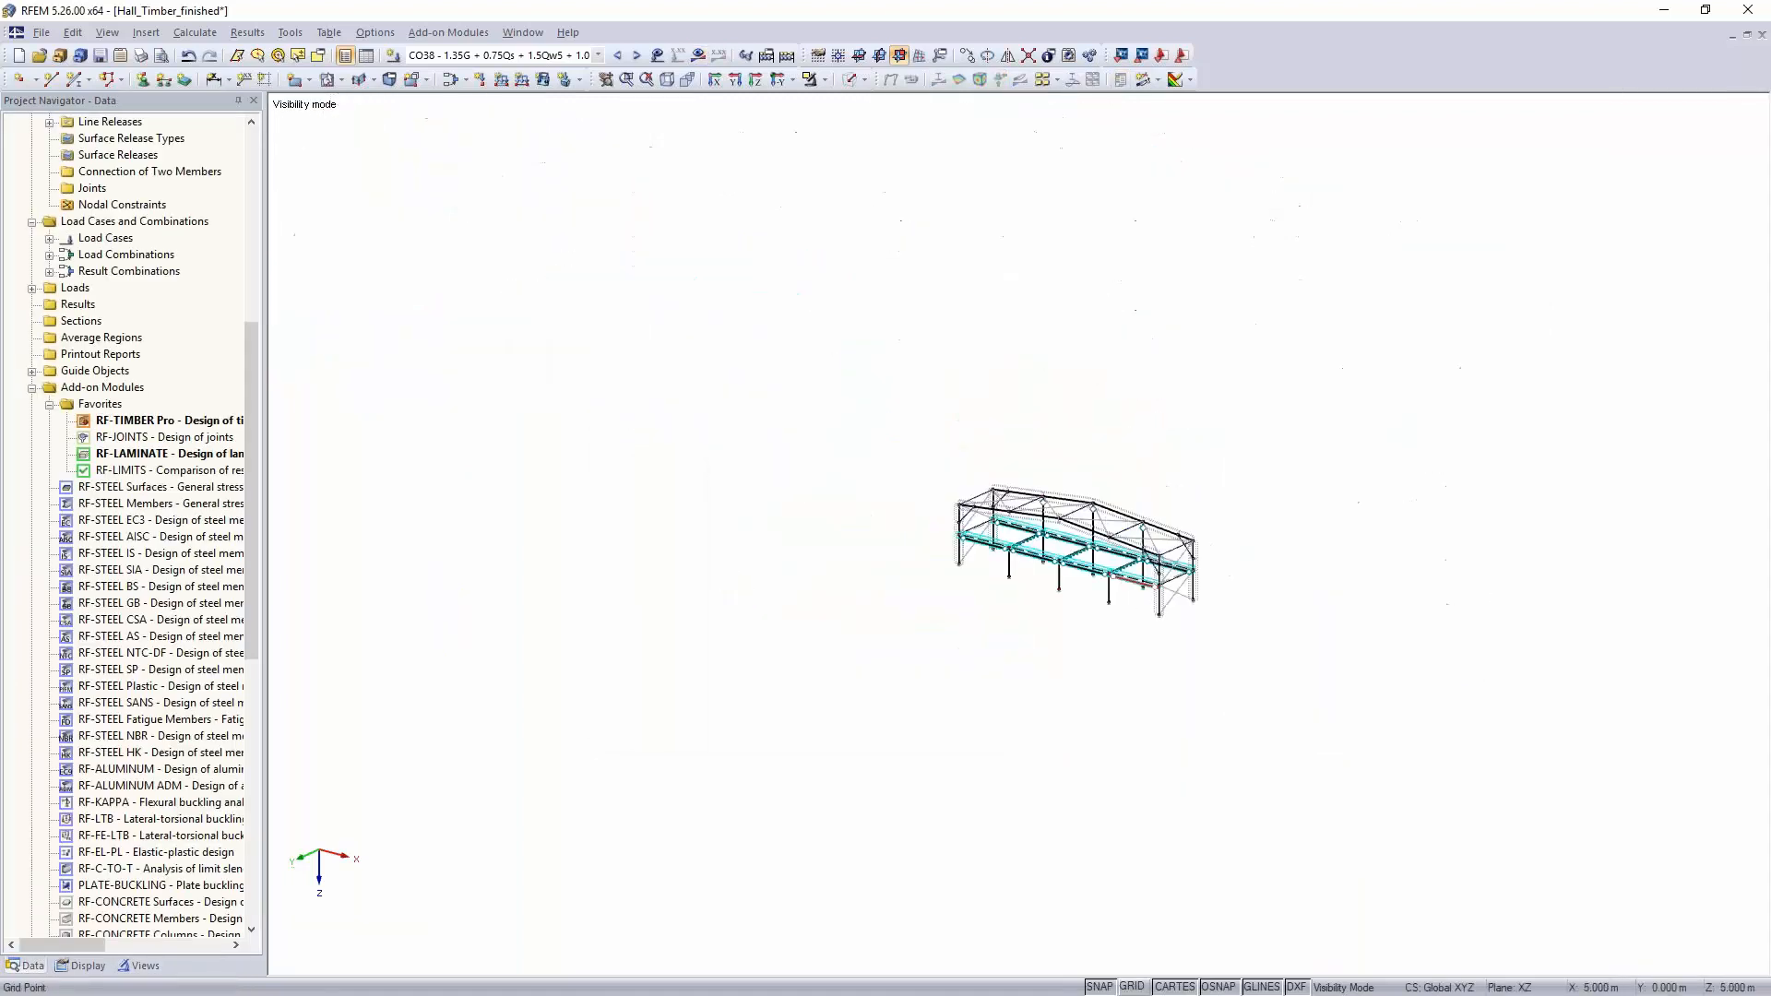
scroll(1078, 672, up, 10)
scroll(948, 545, down, 3)
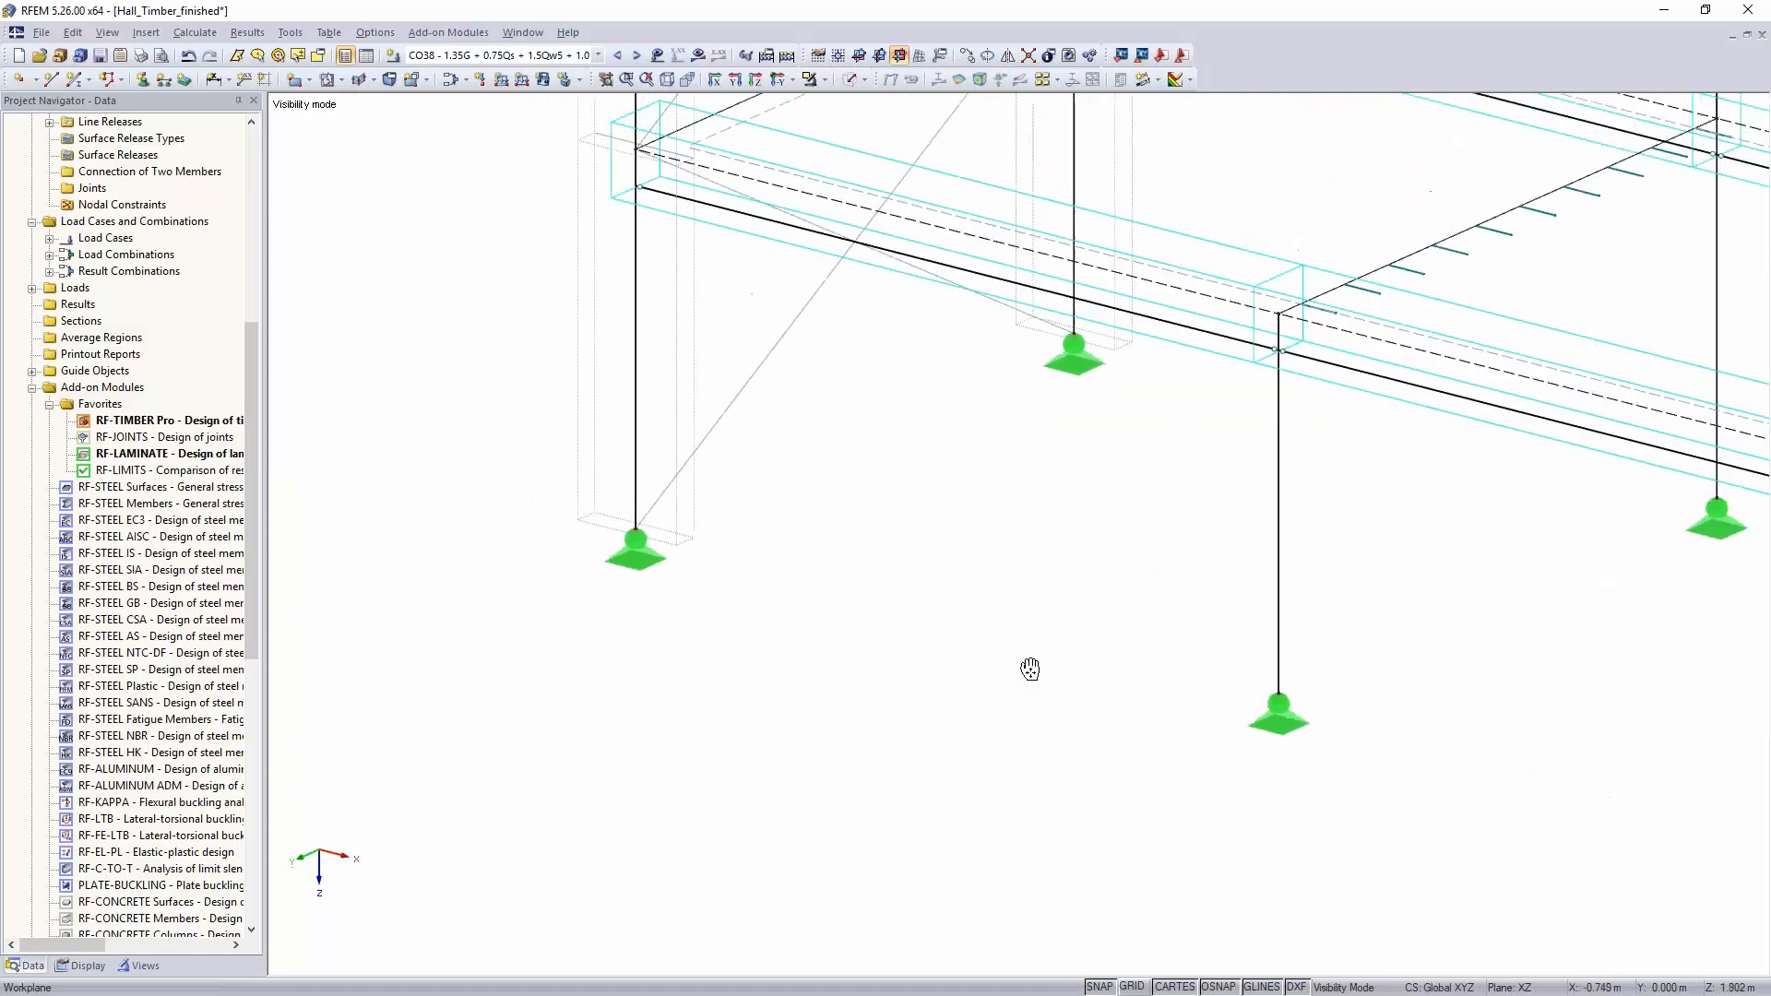
scroll(1029, 668, up, 2)
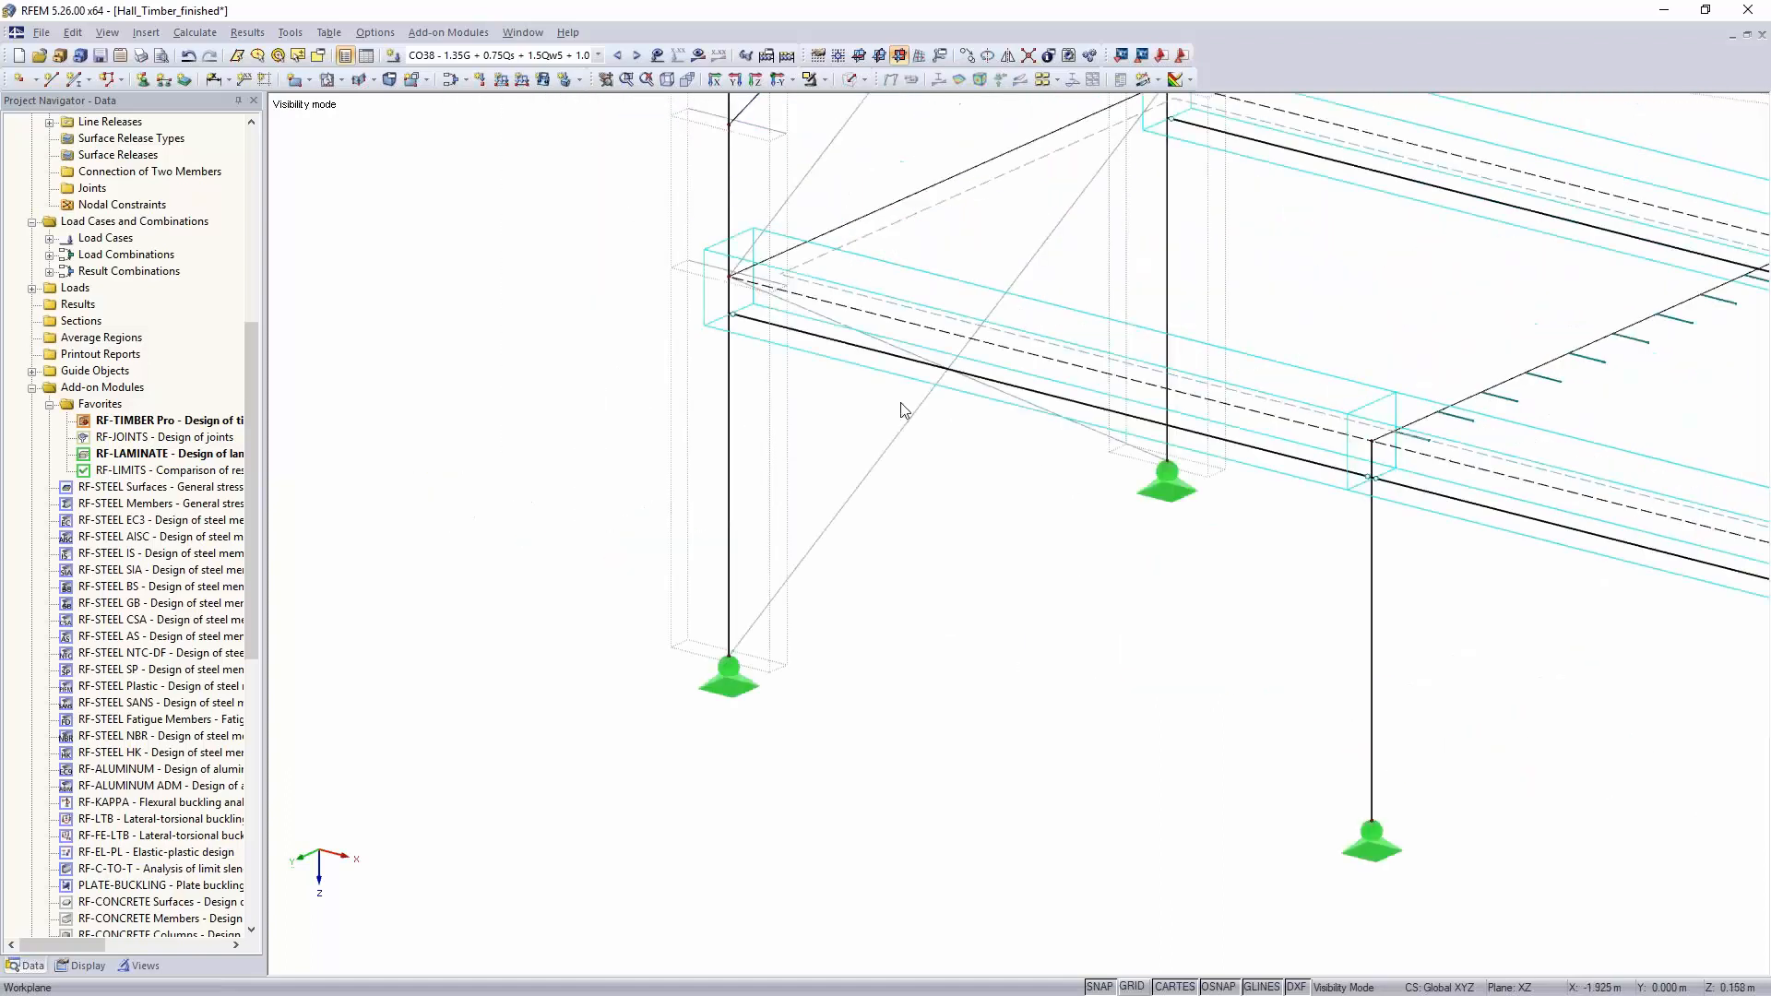
double_click(881, 354)
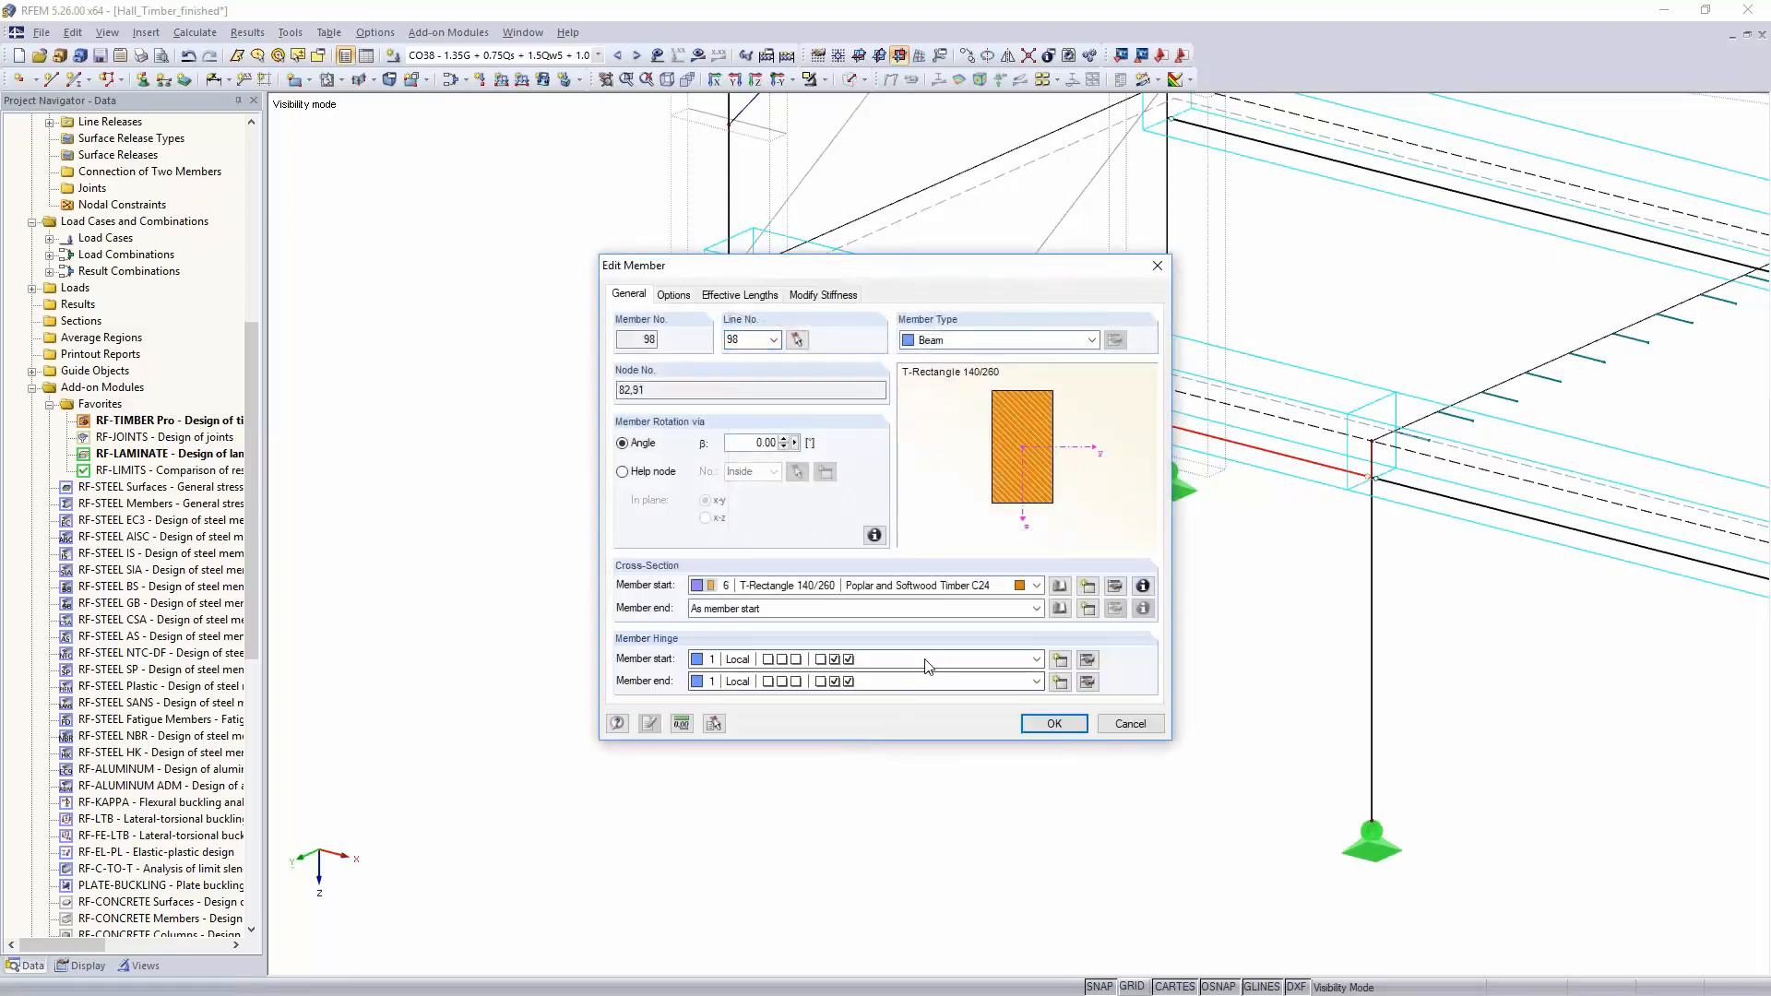
click(929, 660)
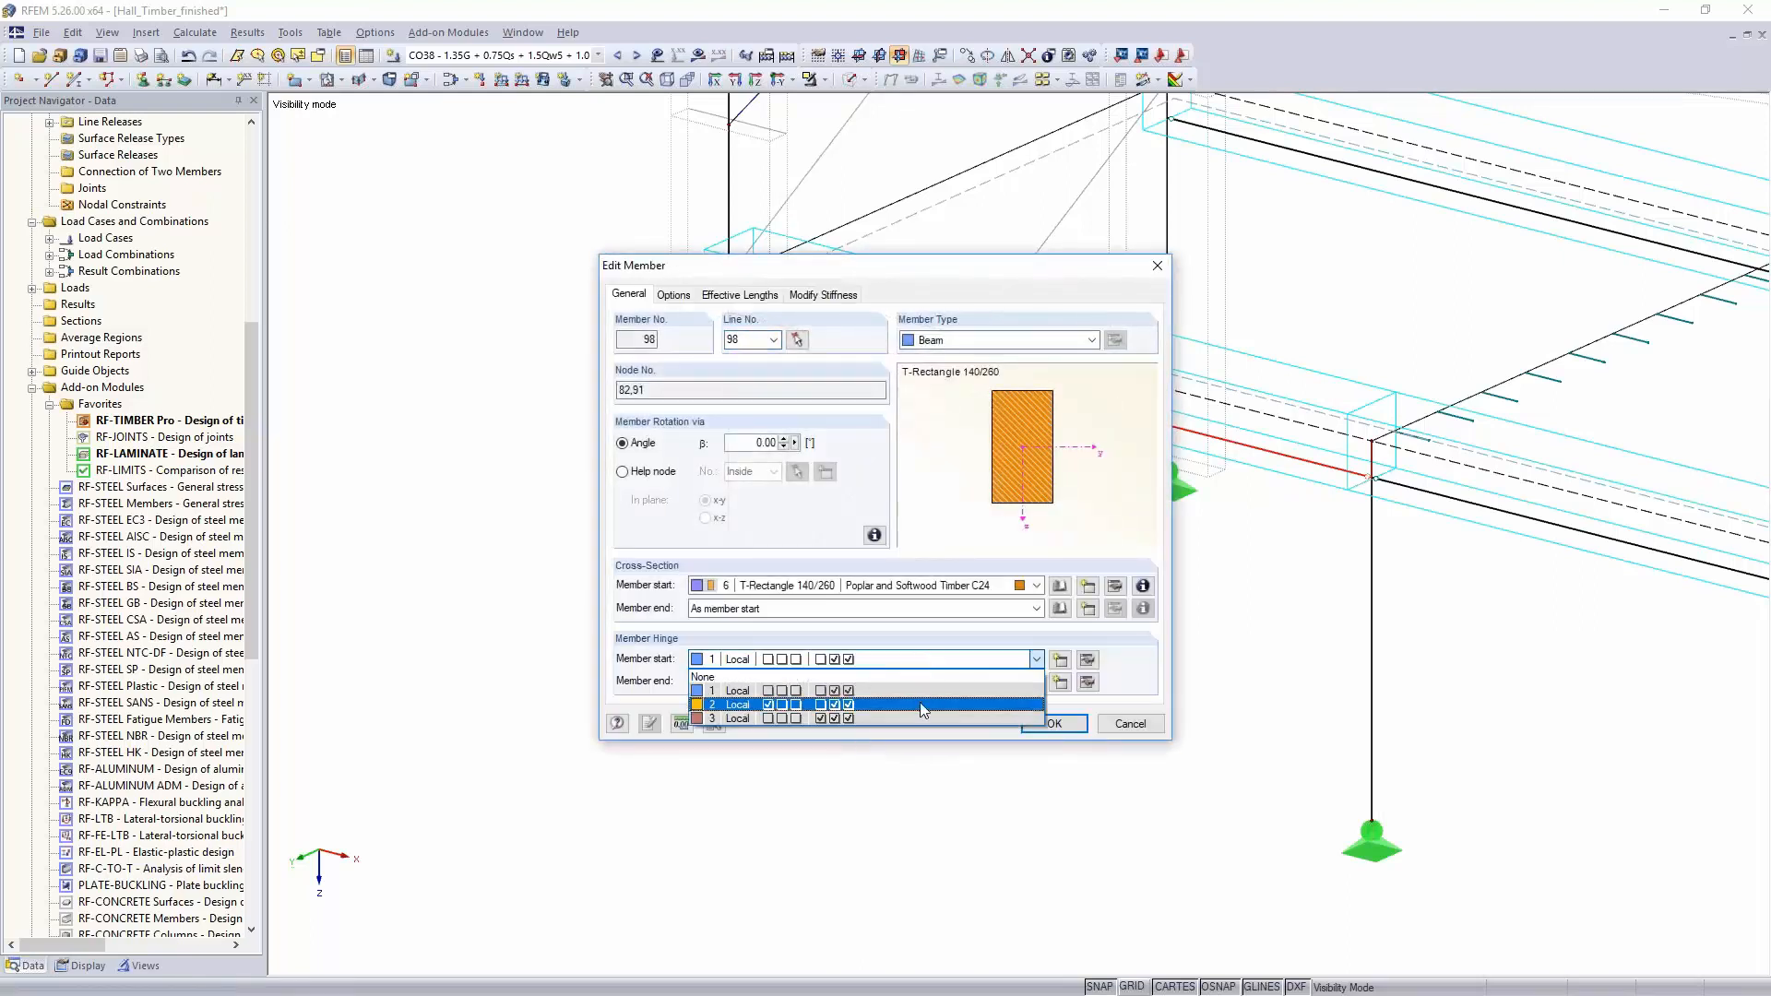
click(923, 718)
click(1051, 724)
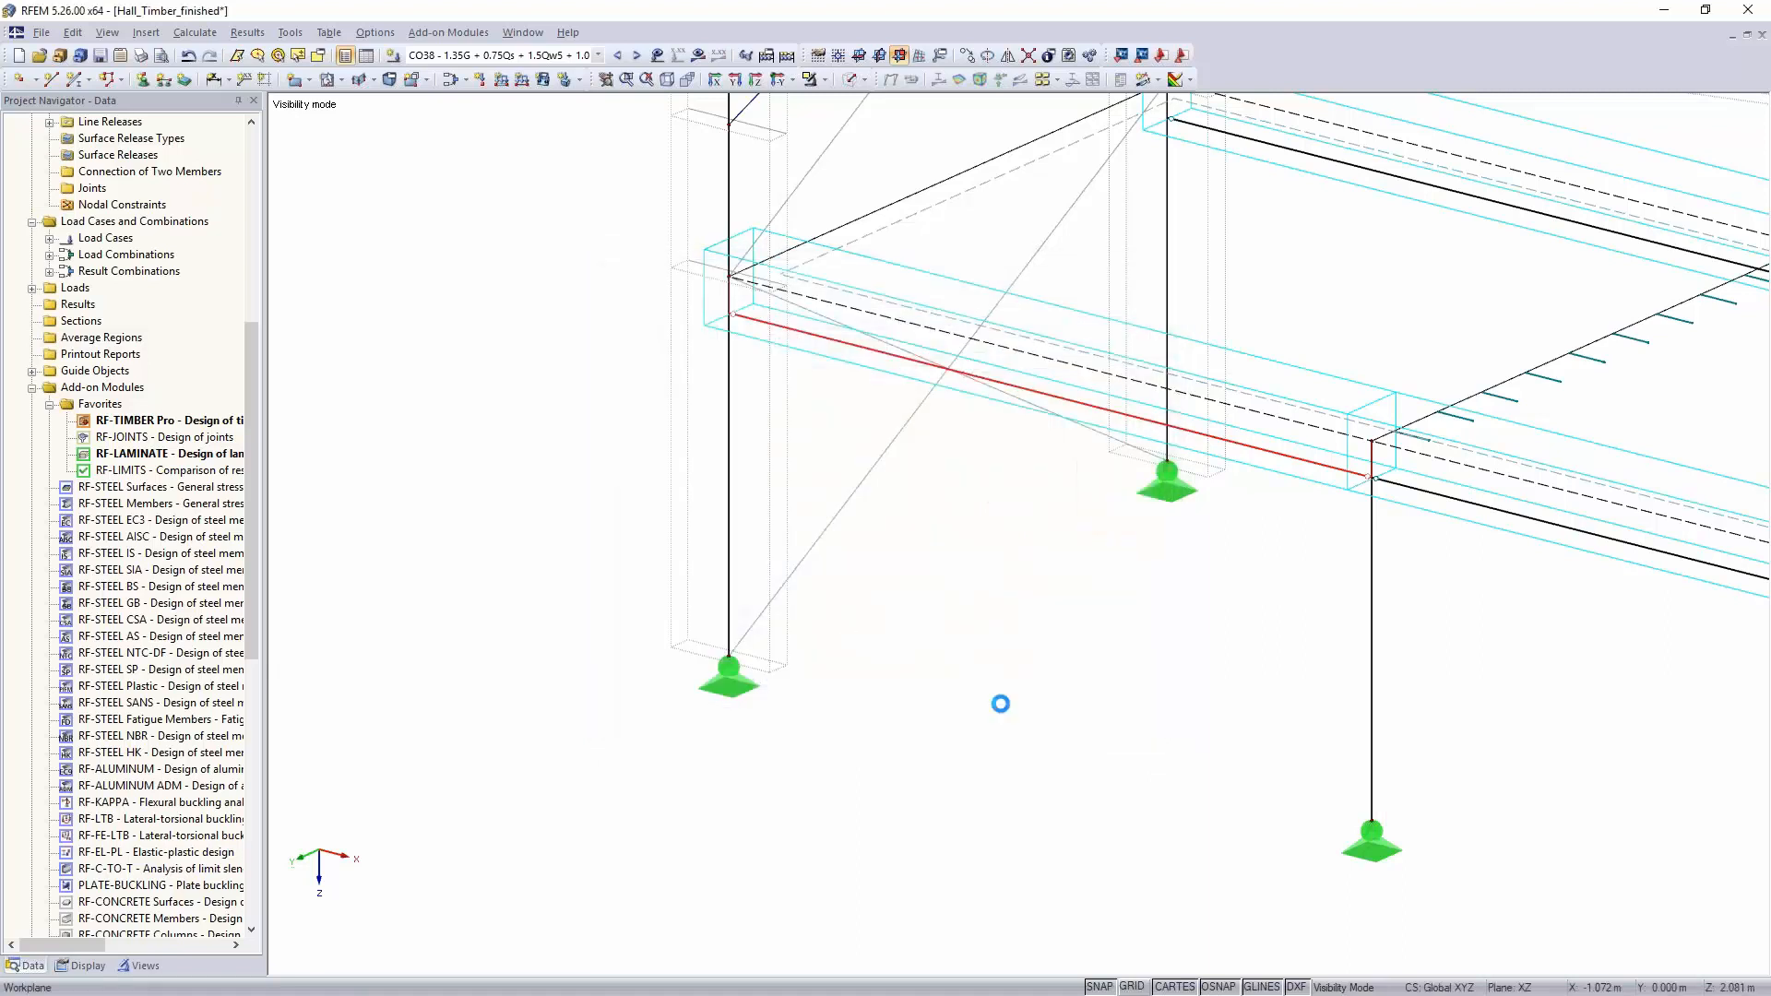
Step: Recalculate load combination CO38 and check the torsional moments in the floor's edge beams
click(699, 56)
click(698, 56)
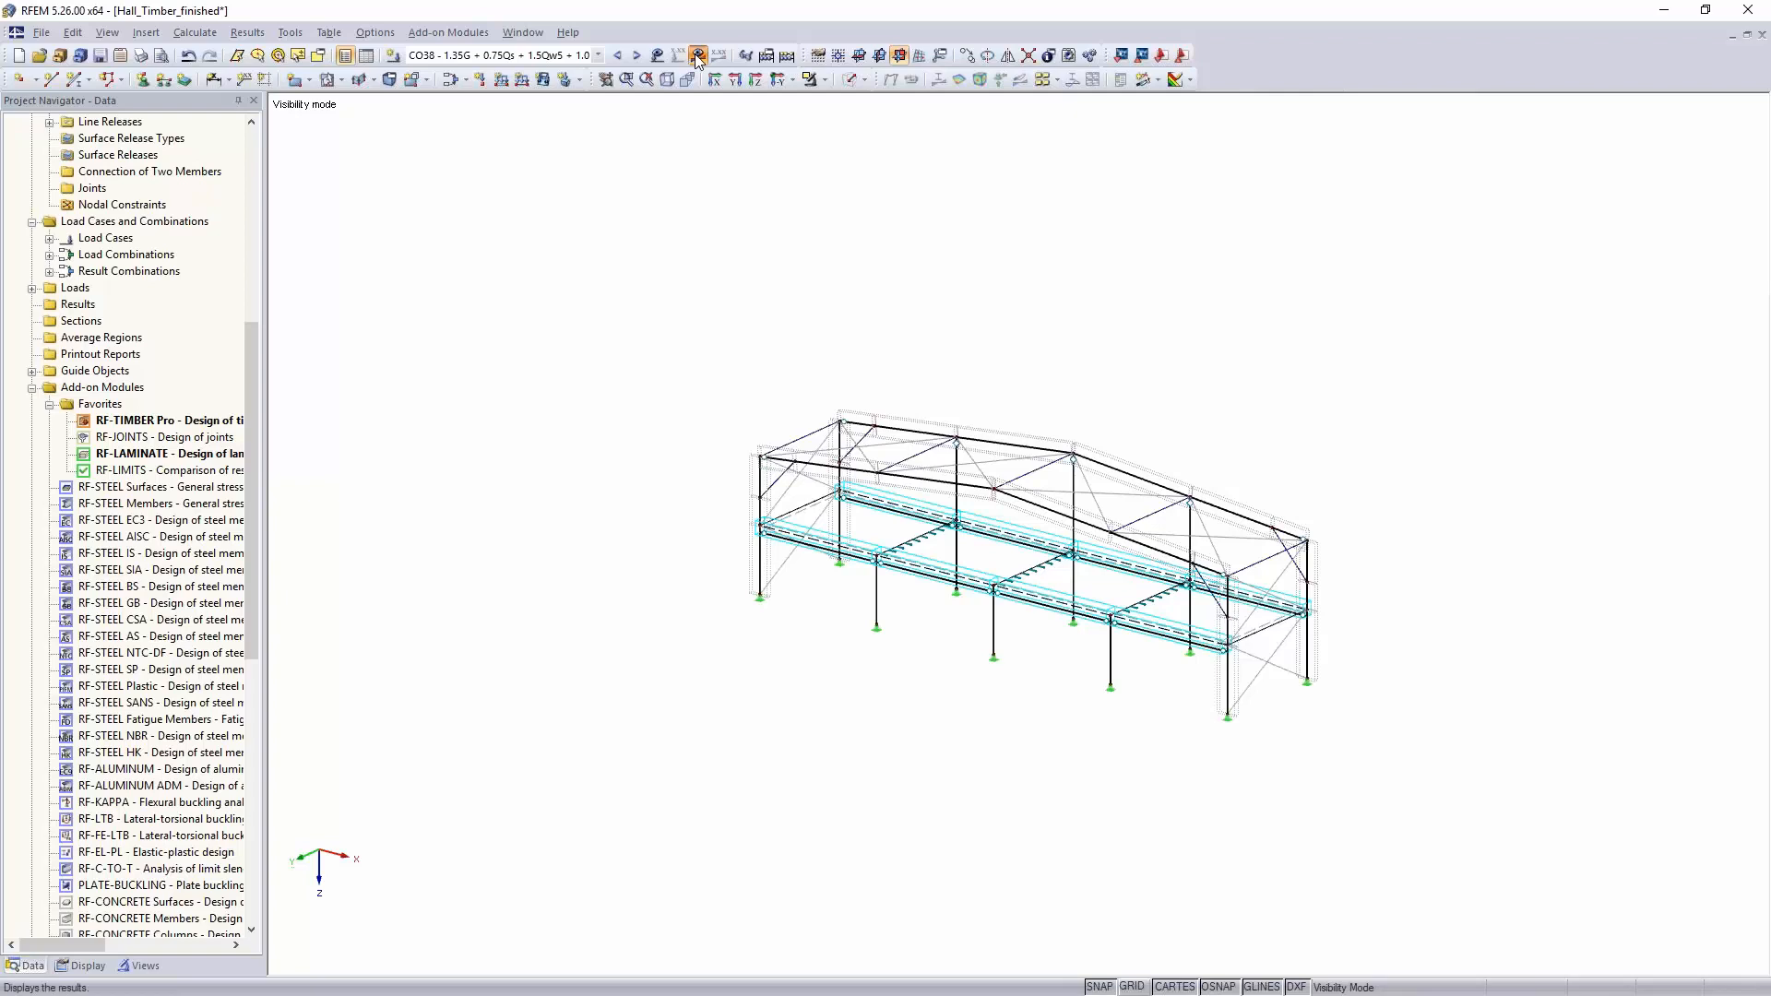
click(821, 526)
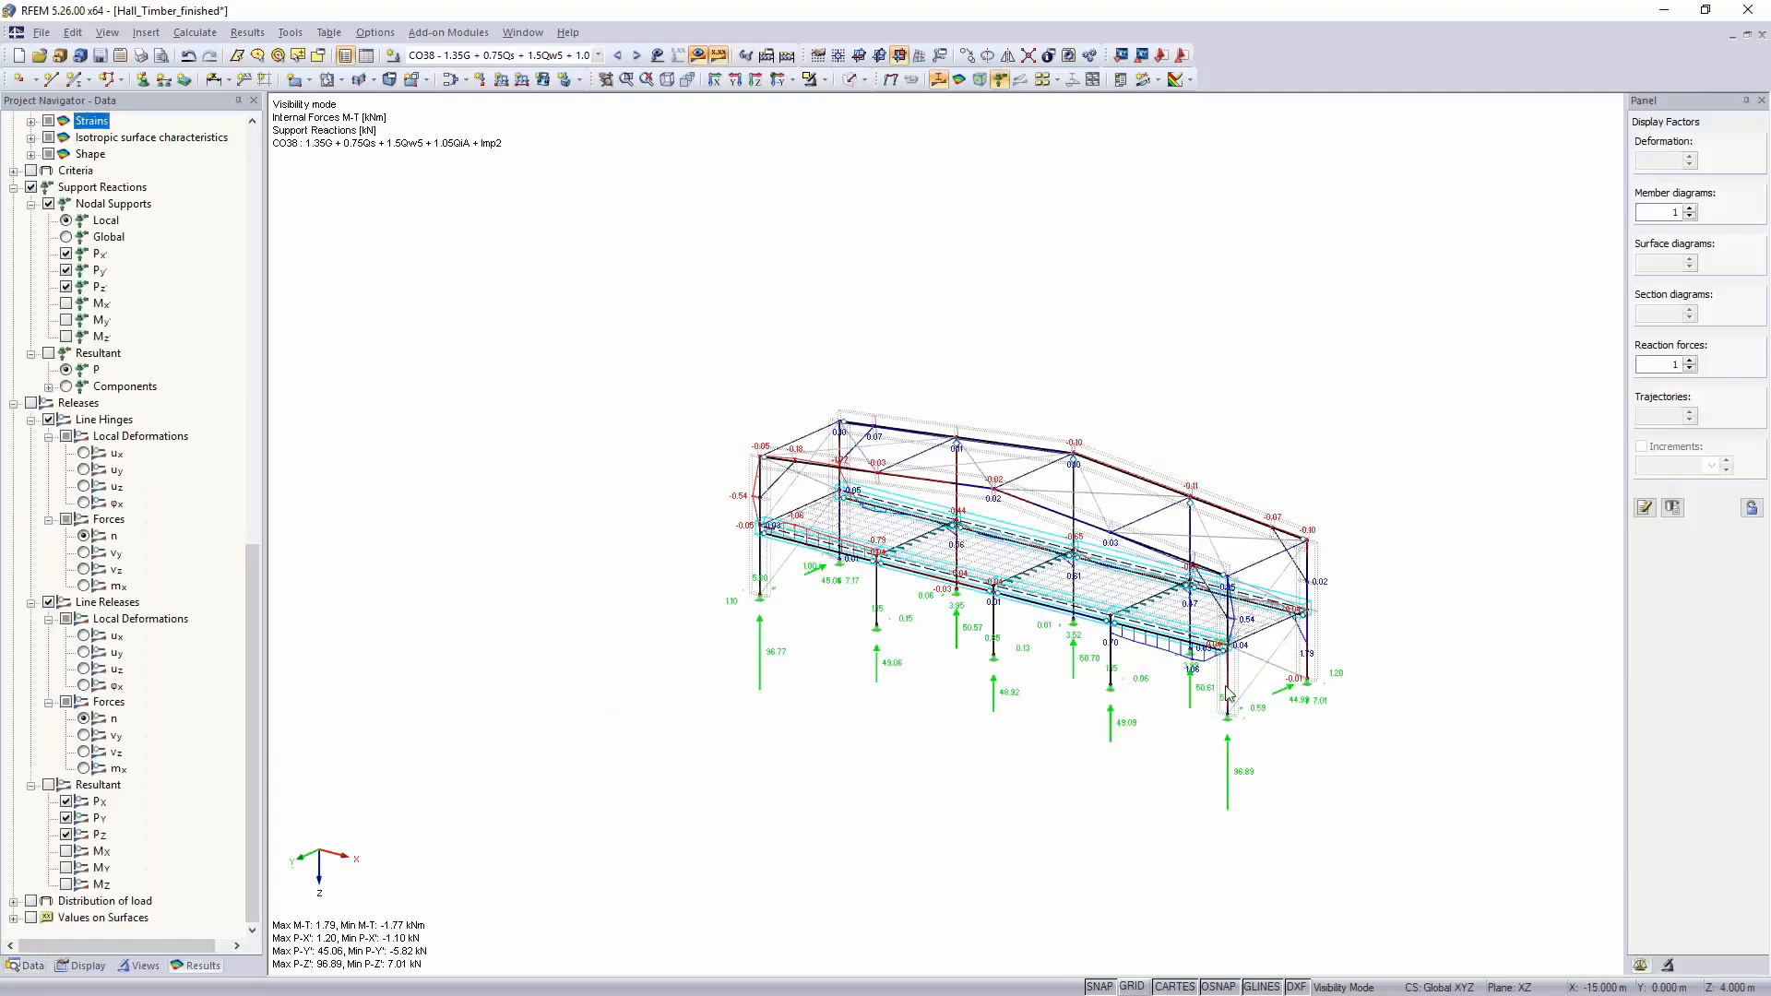
scroll(1226, 689, up, 5)
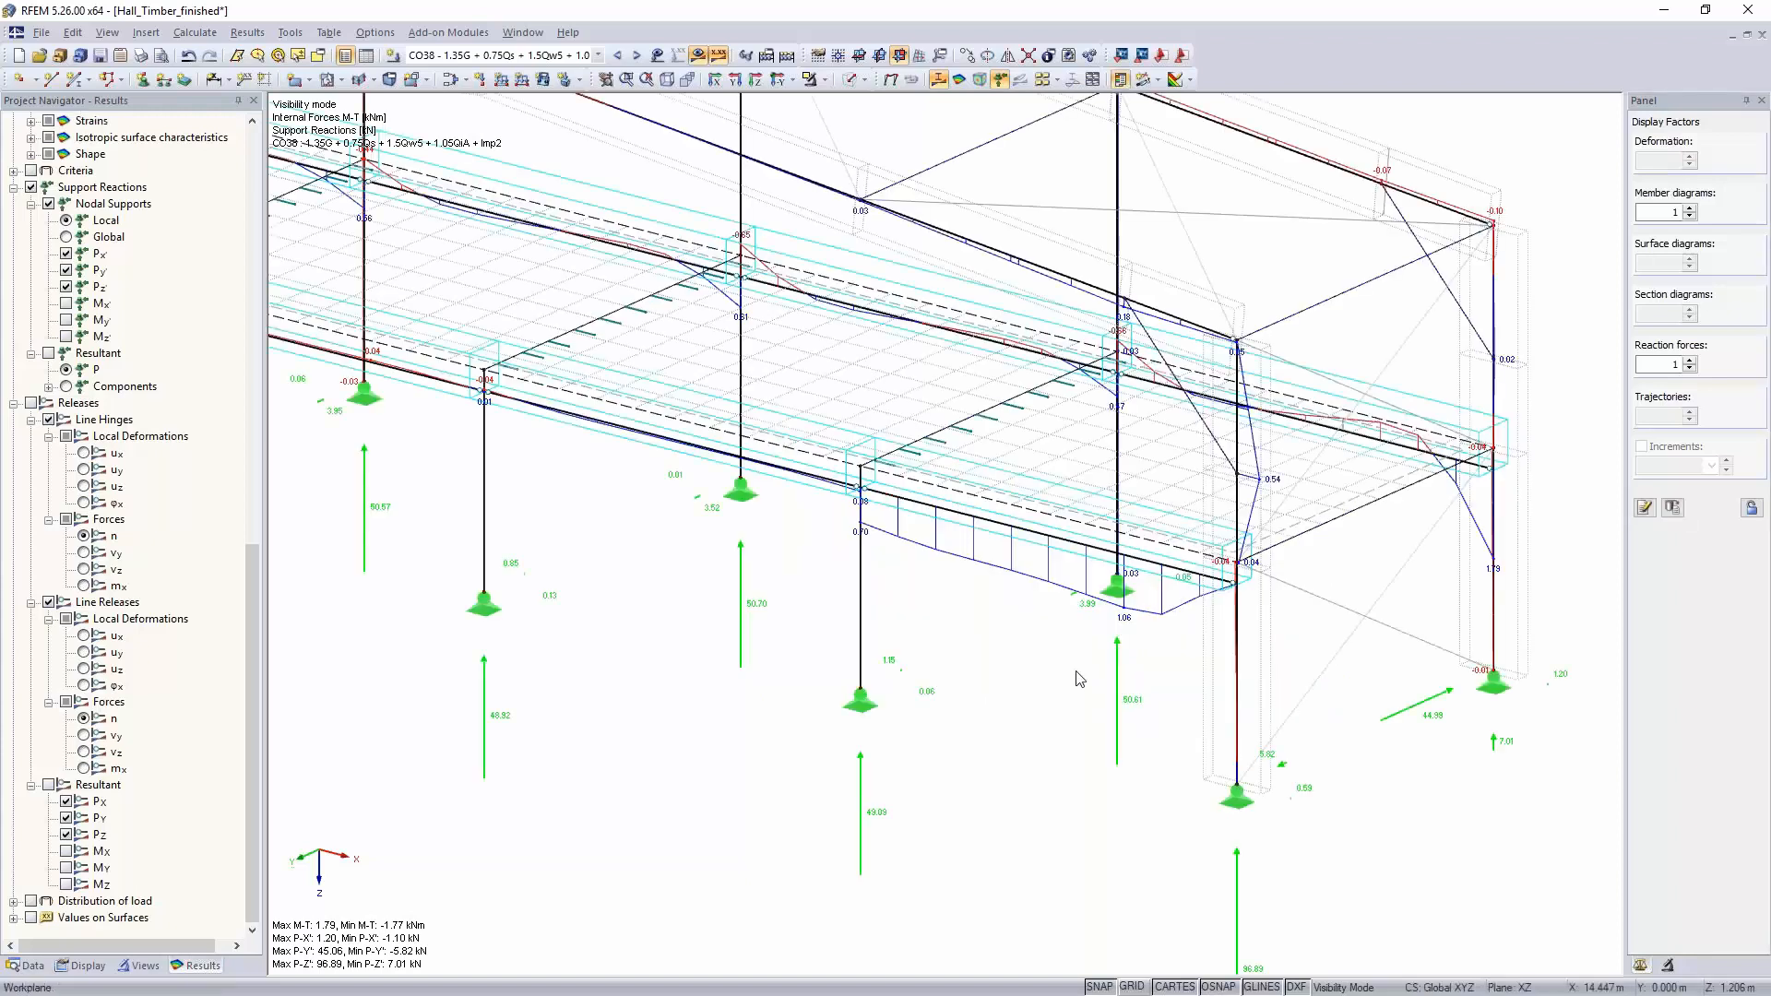
scroll(1074, 676, down, 5)
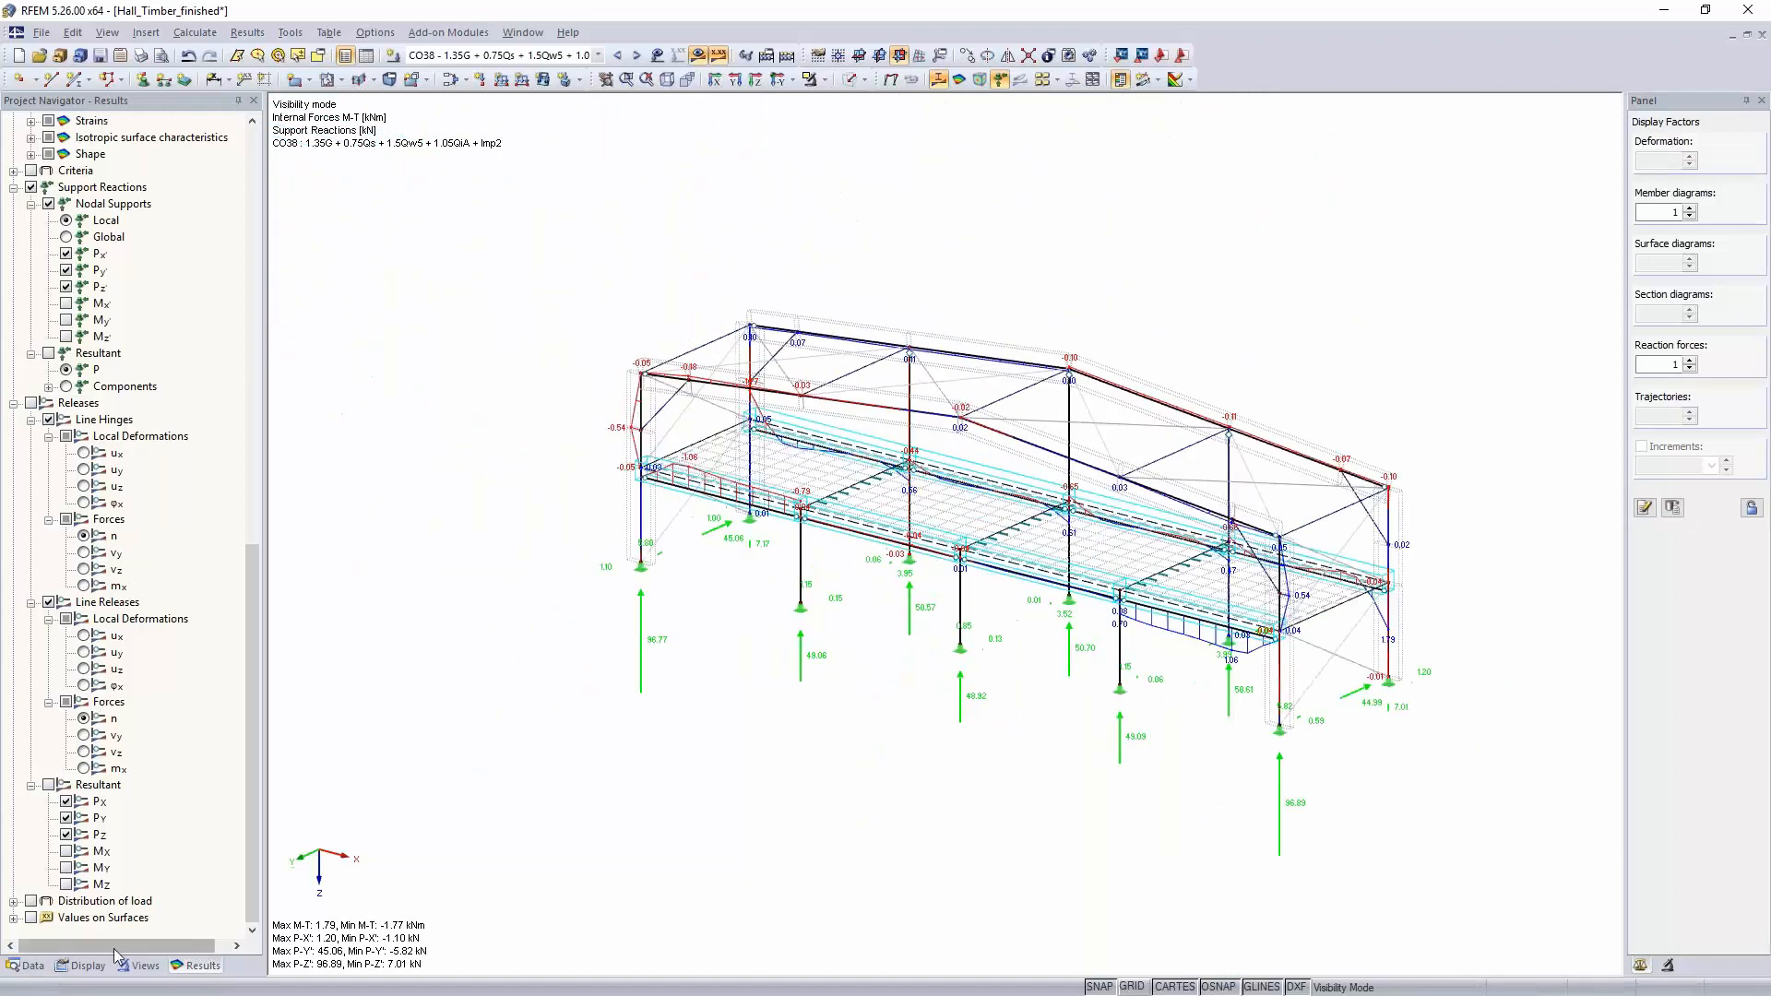
Step: Recalculate the RF-TIMBER Pro design case CA1 and review the design details for CO44 and CO72
click(20, 964)
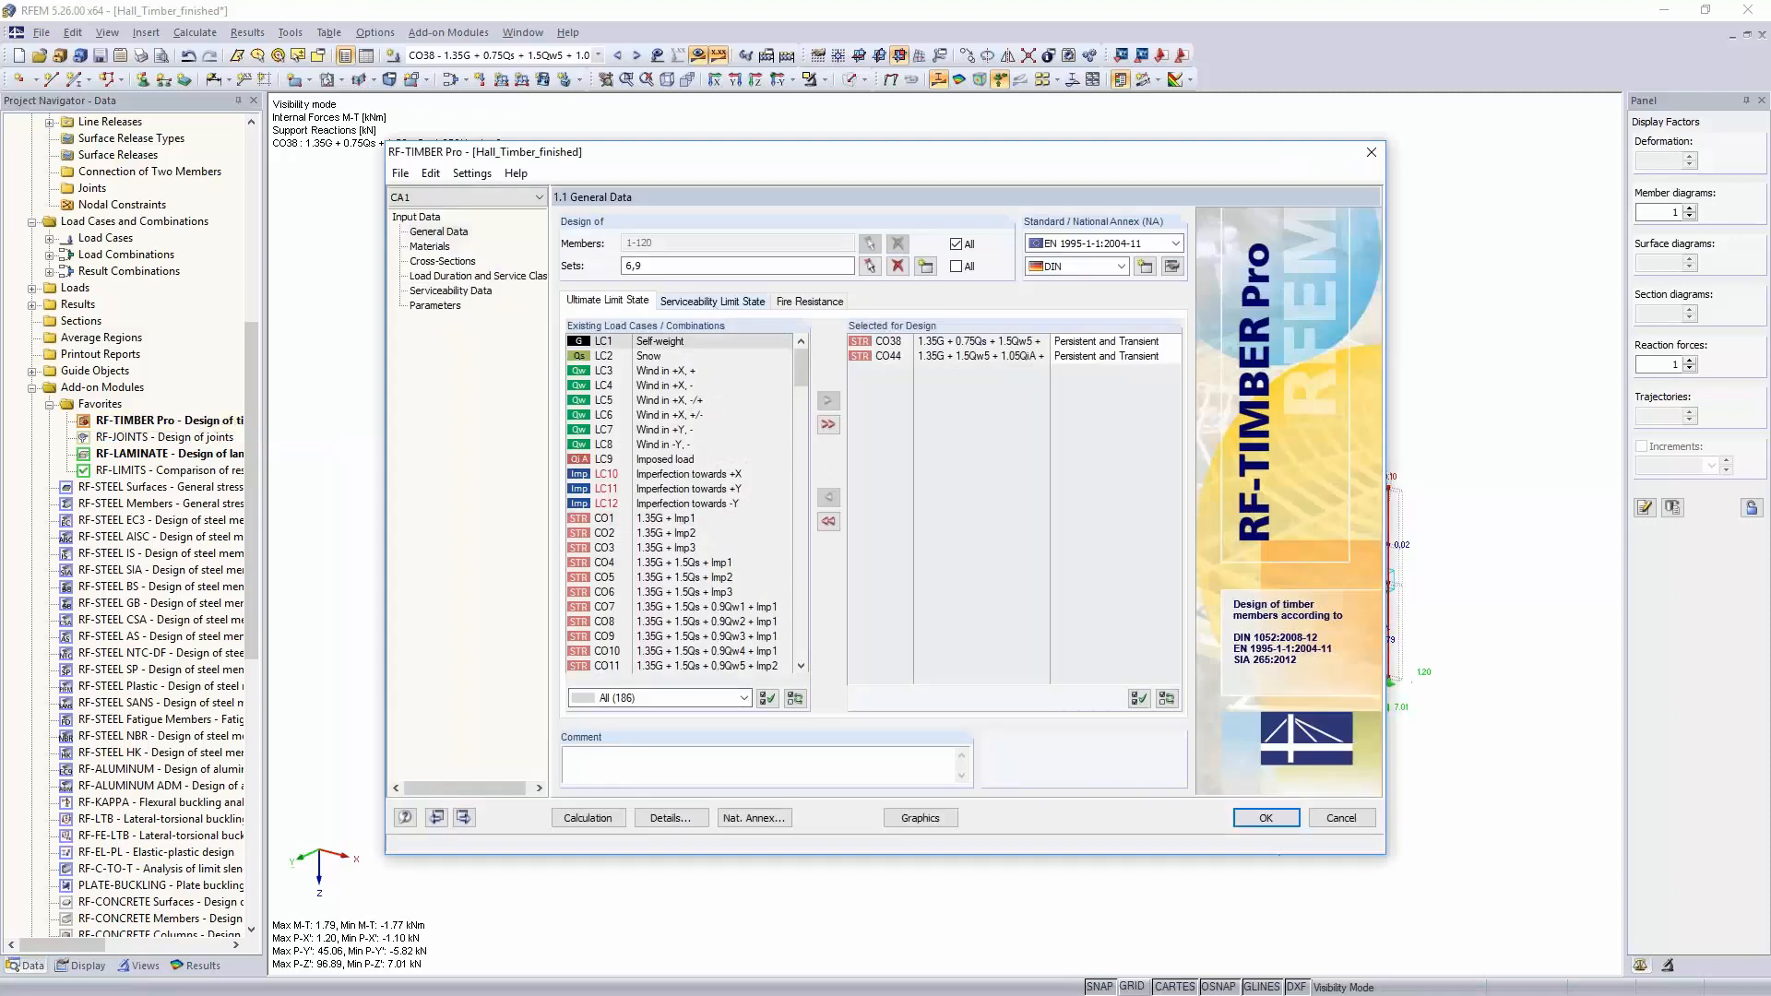
click(599, 818)
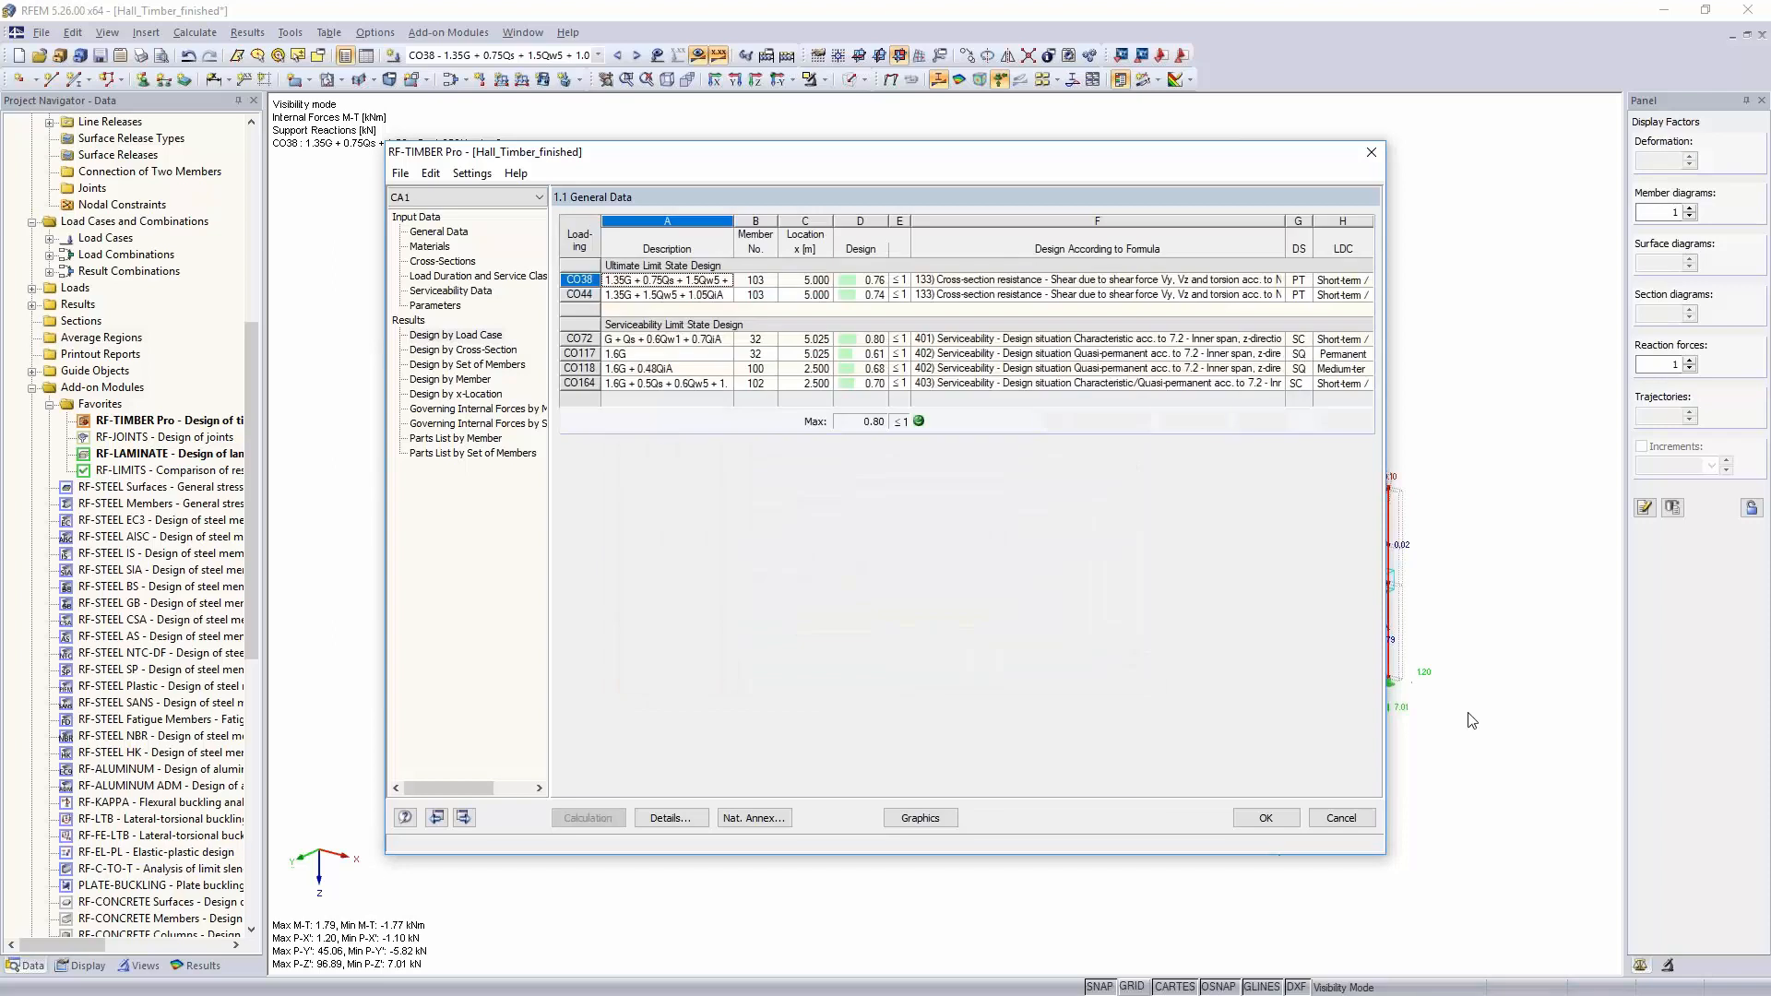
click(1000, 294)
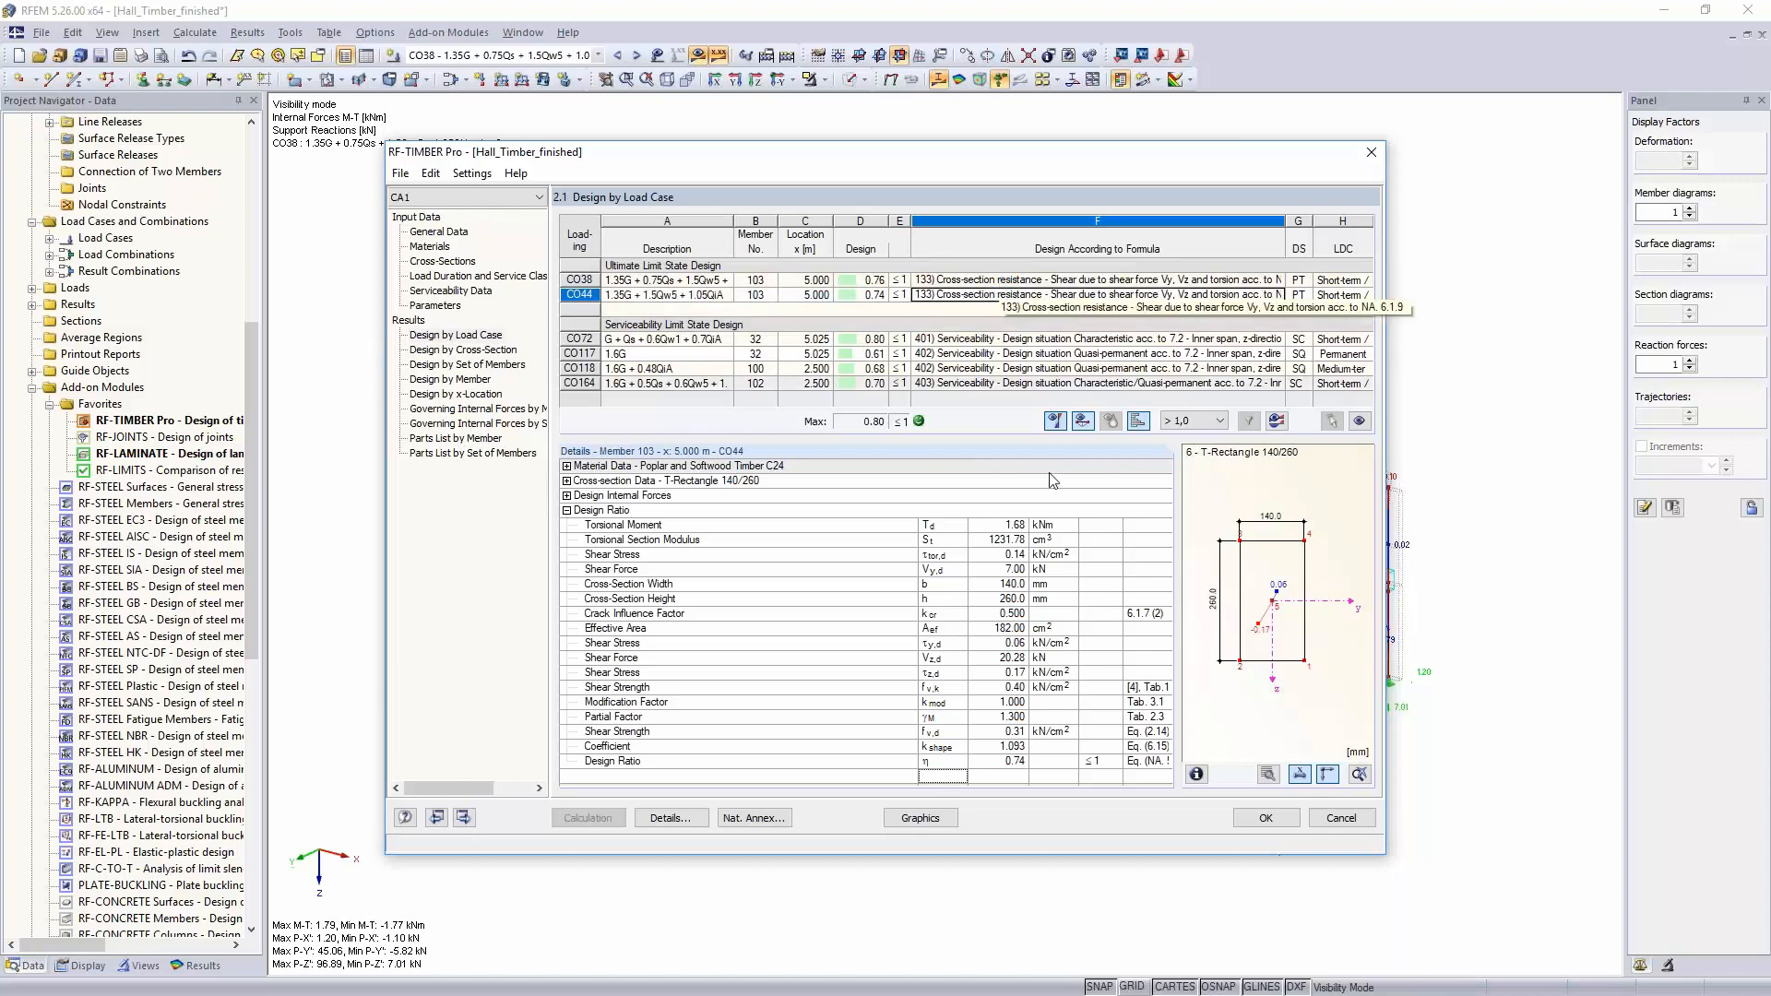
click(962, 339)
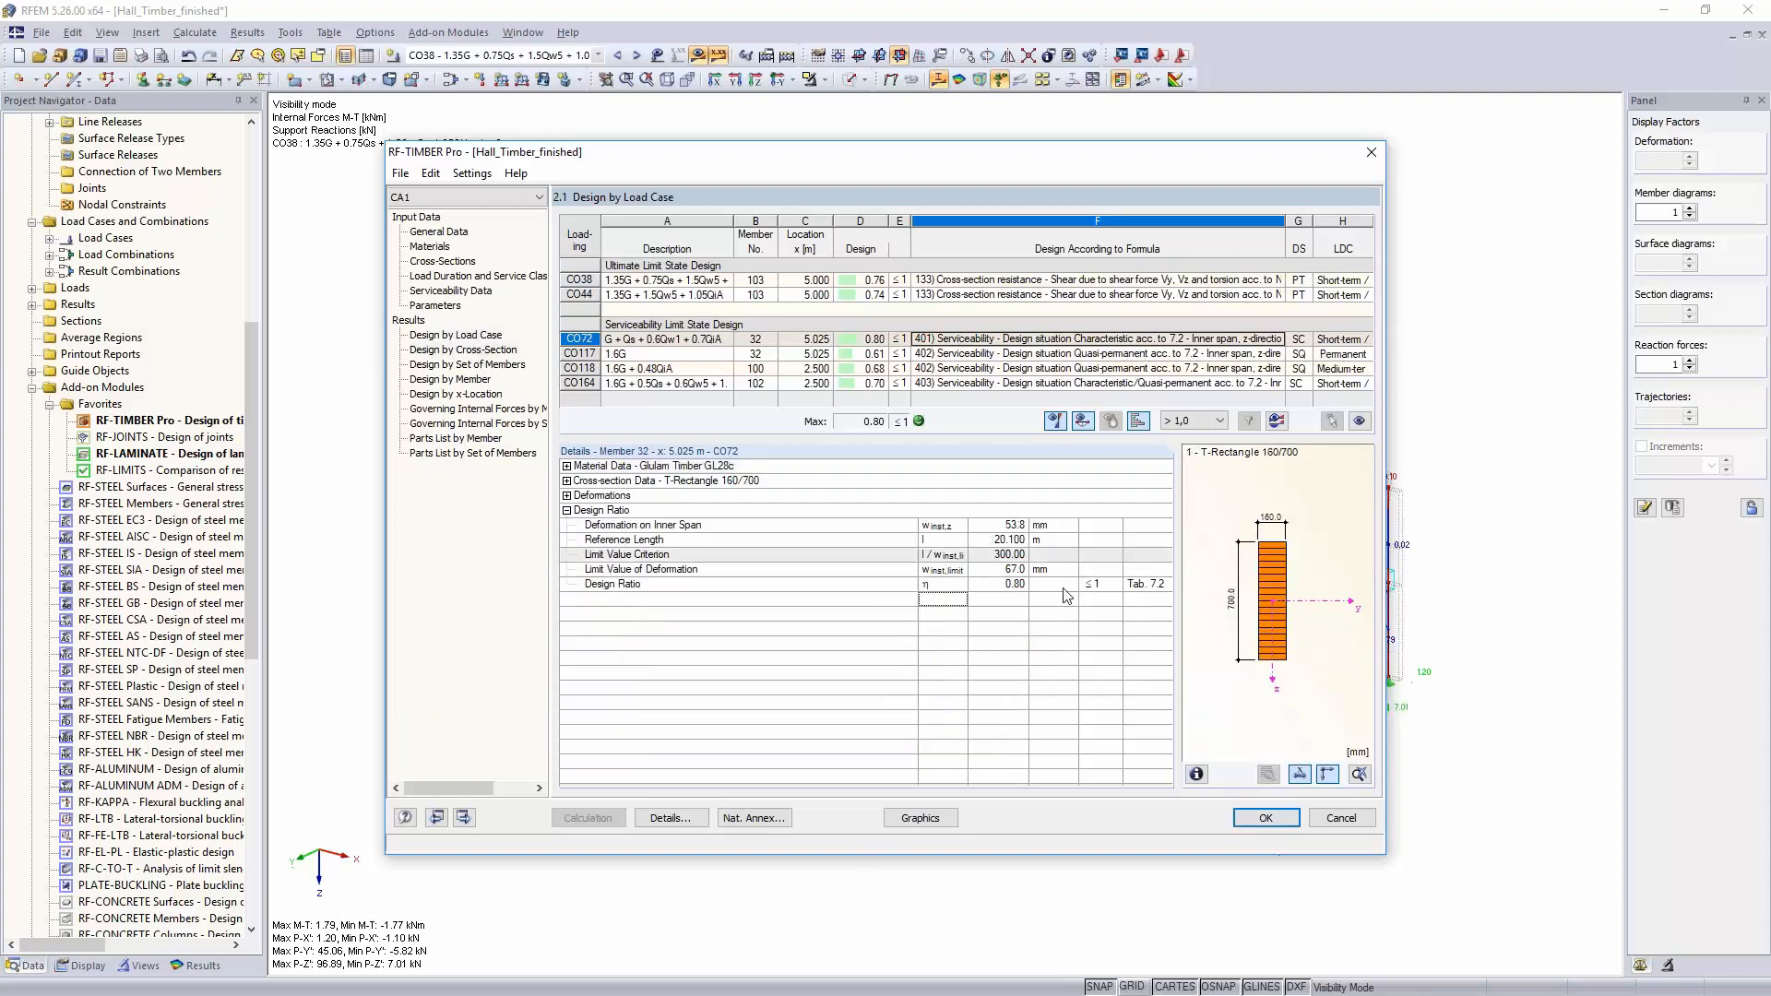
Step: Review the RF-TIMBER Pro results by cross-section and display the design ratios graphically on the hall with visibility mode cancelled
click(479, 351)
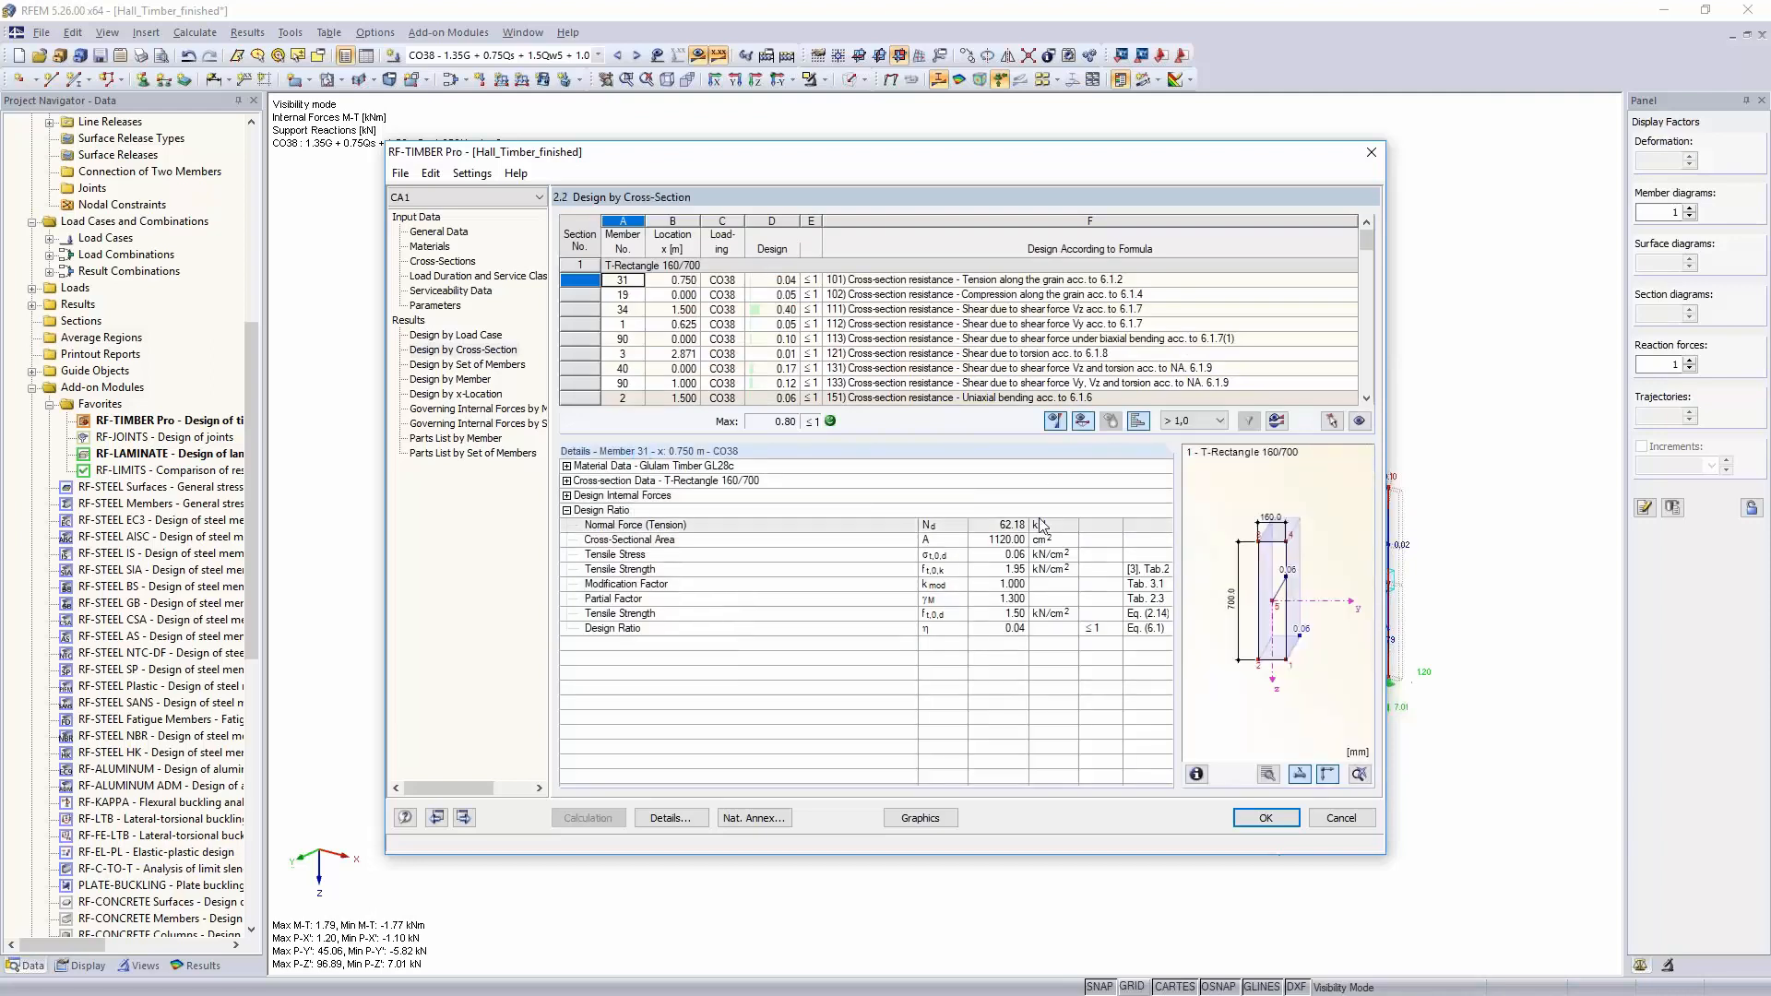
click(933, 819)
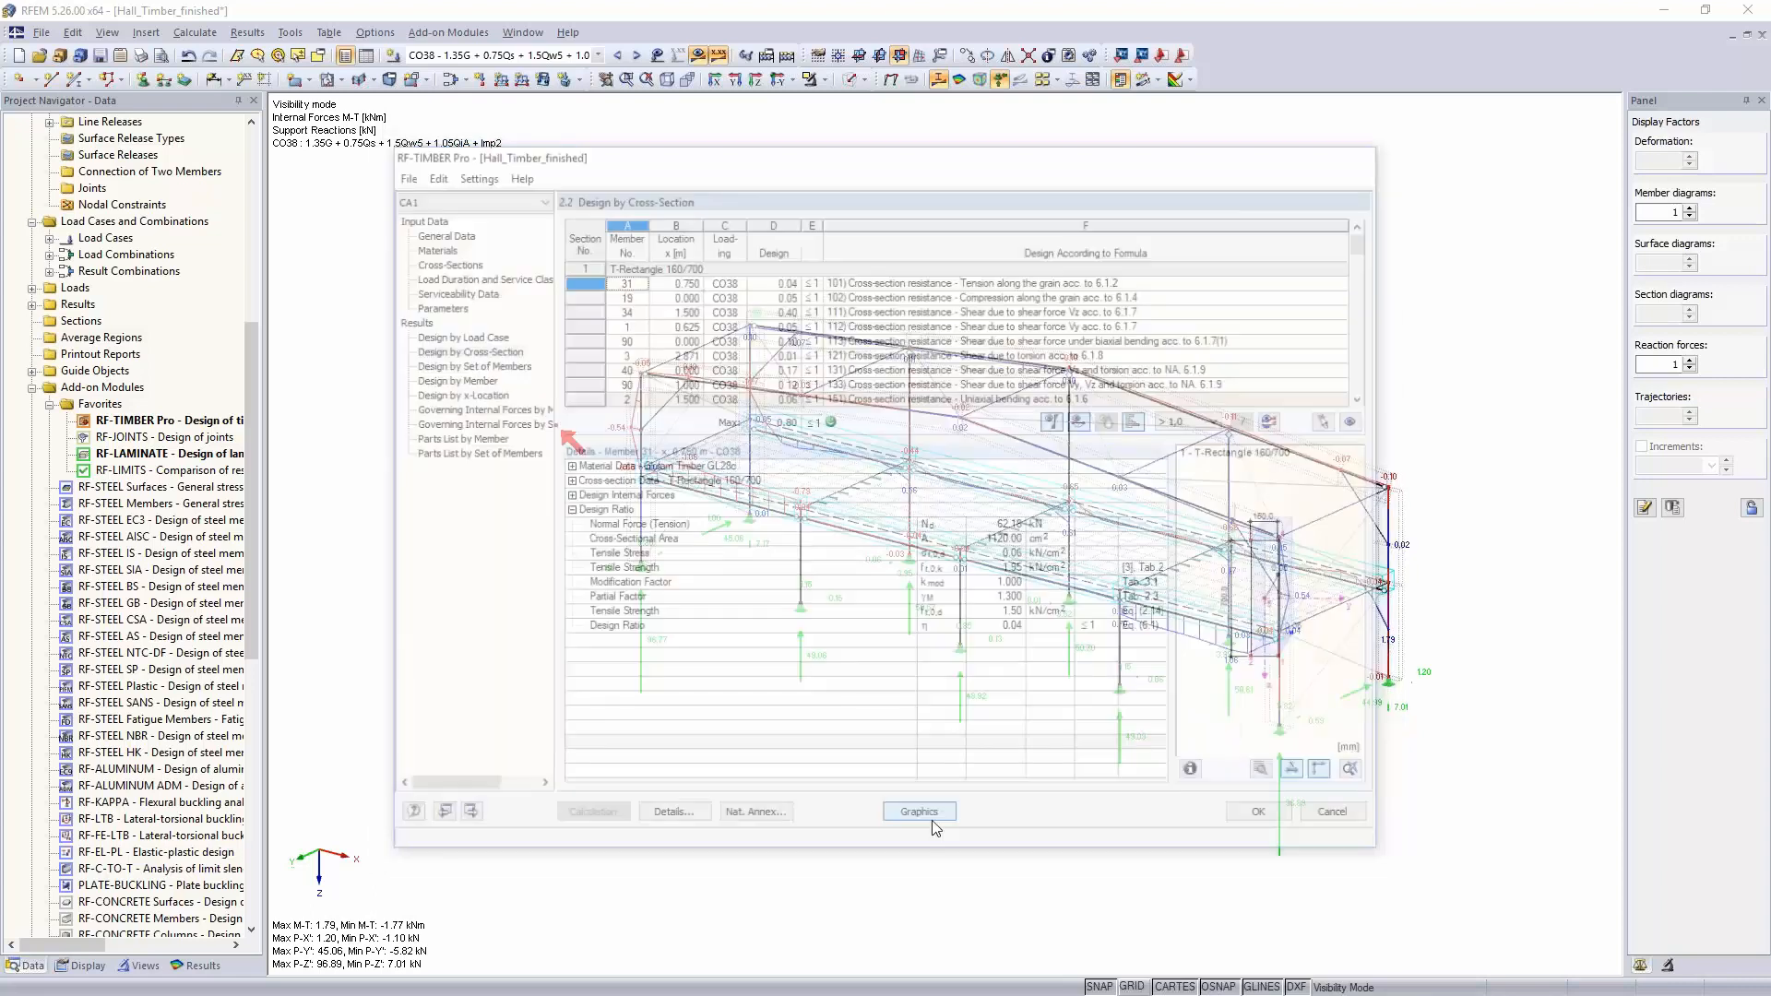
click(824, 80)
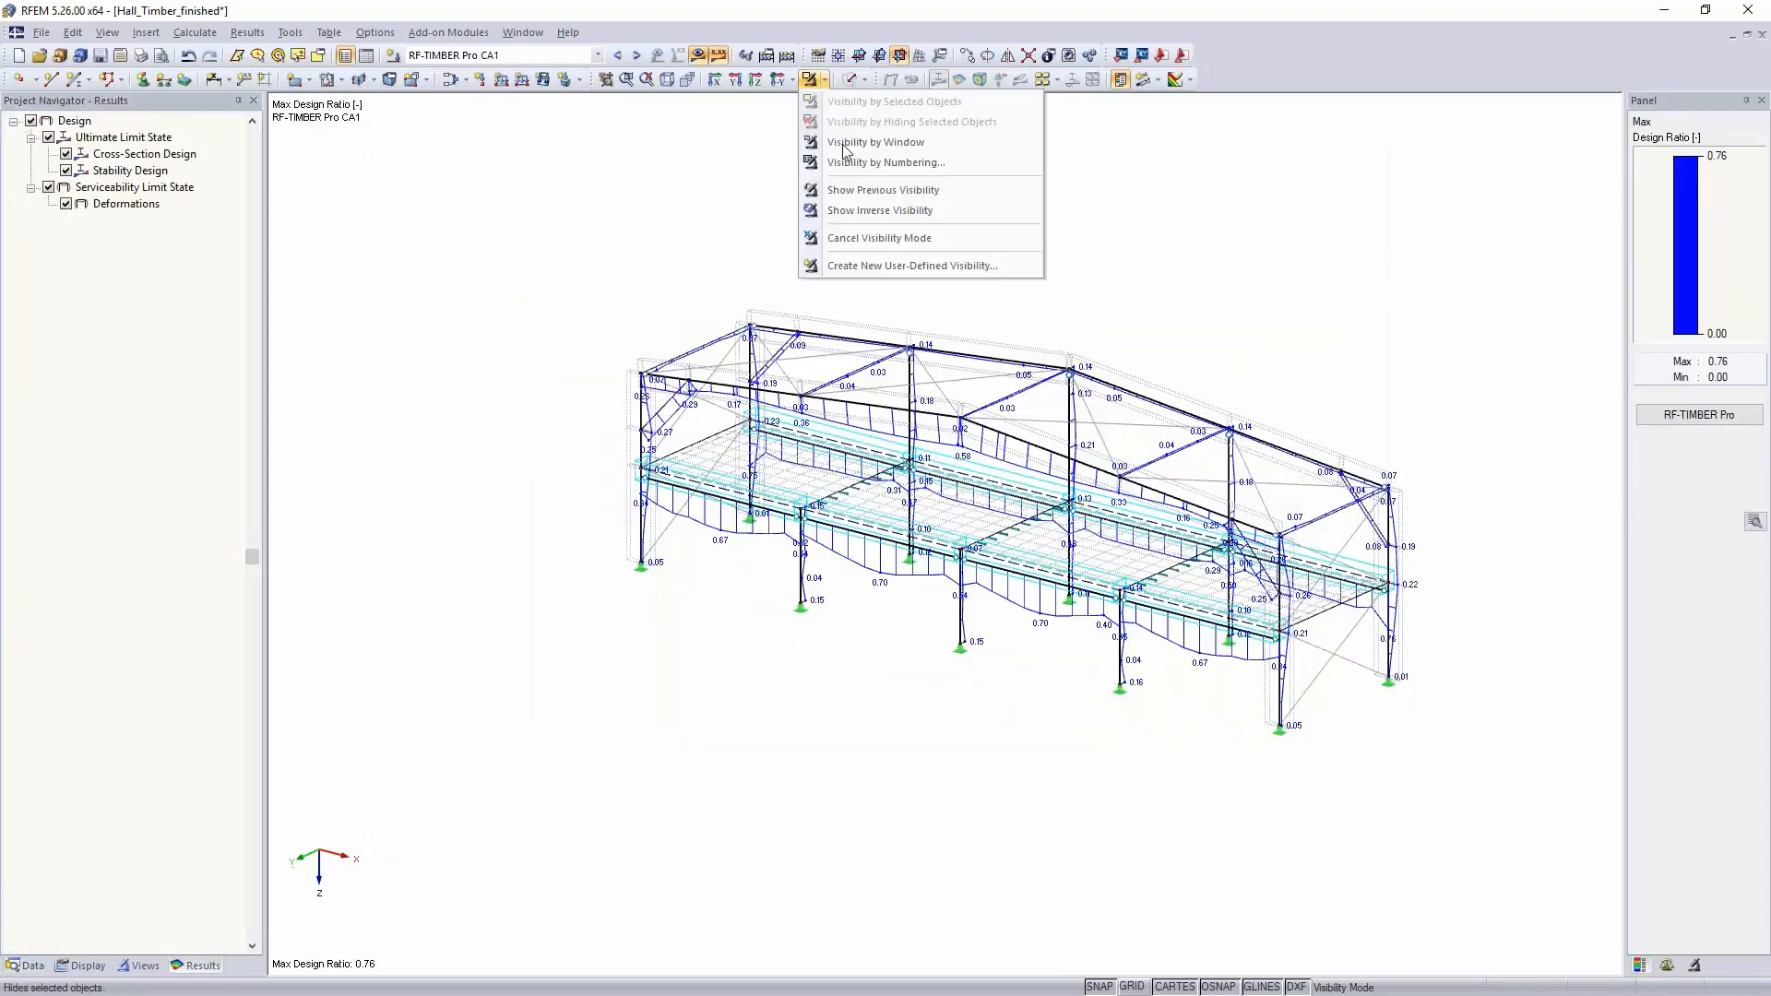
click(855, 239)
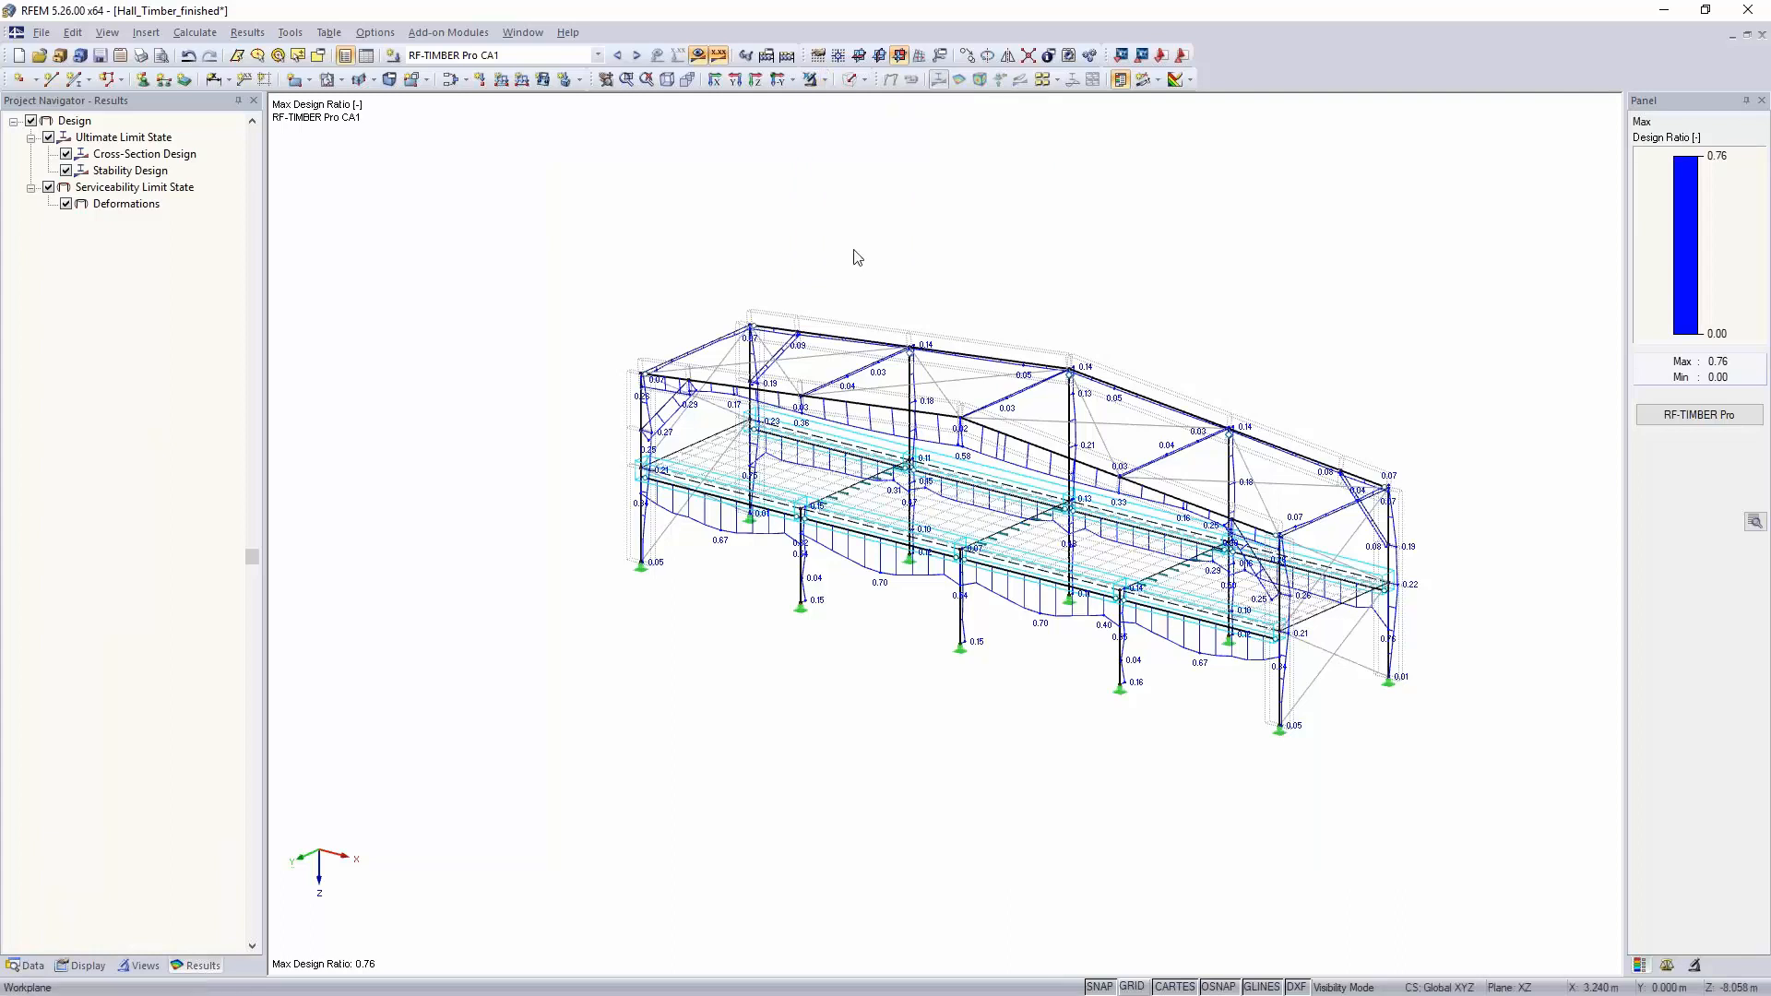
Step: Hide the ultimate limit state ratios and examine the serviceability deformation ratios on the roof and floor beams
click(48, 137)
ctrl+middle_drag(812, 826, 792, 613)
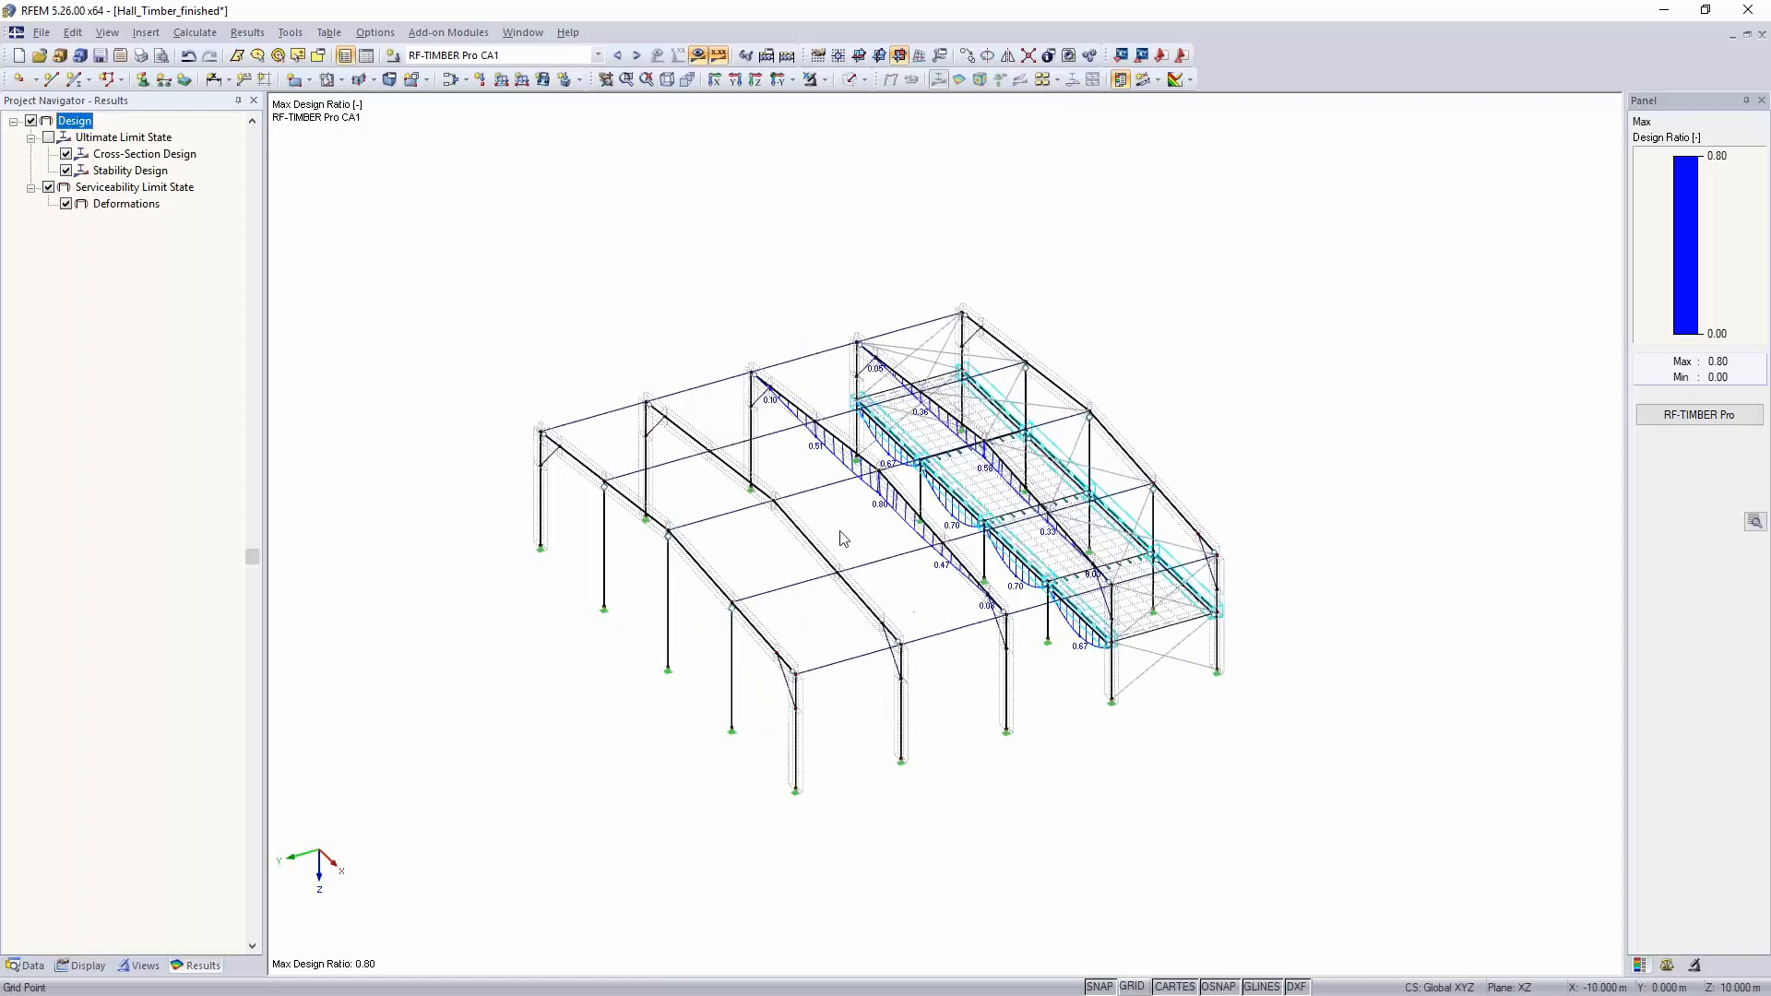
scroll(841, 539, up, 2)
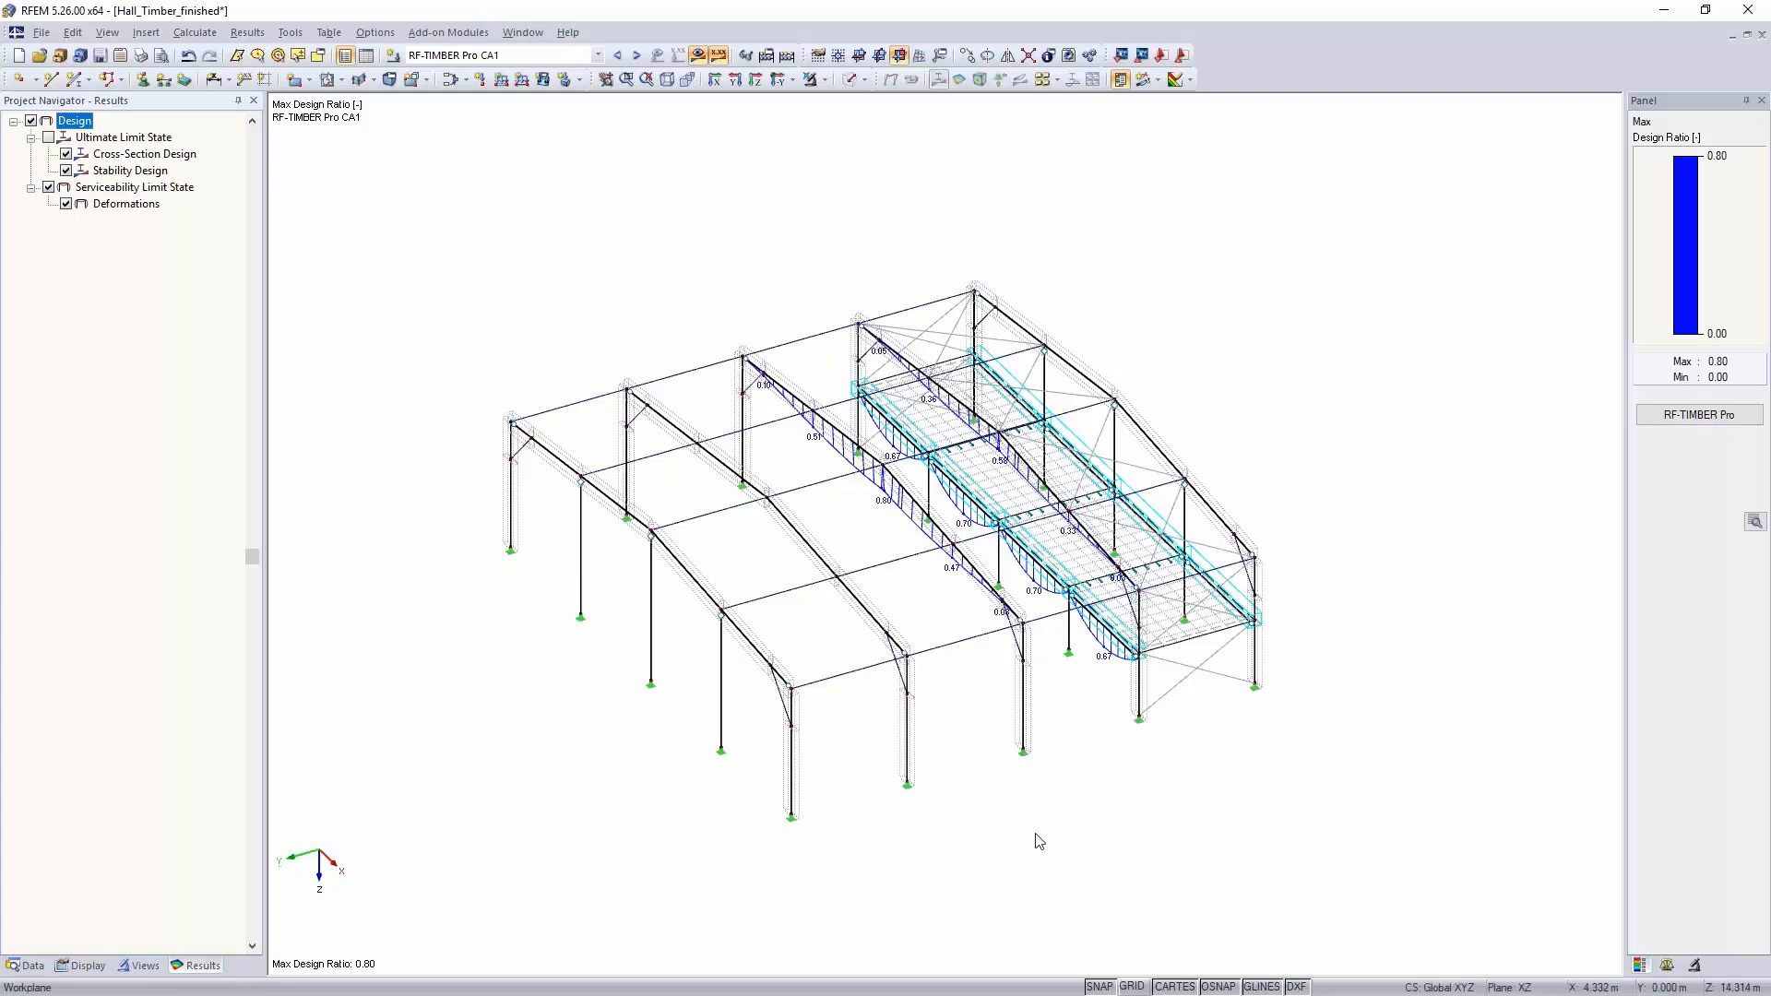
middle_drag(1081, 673, 1011, 516)
scroll(1012, 517, up, 5)
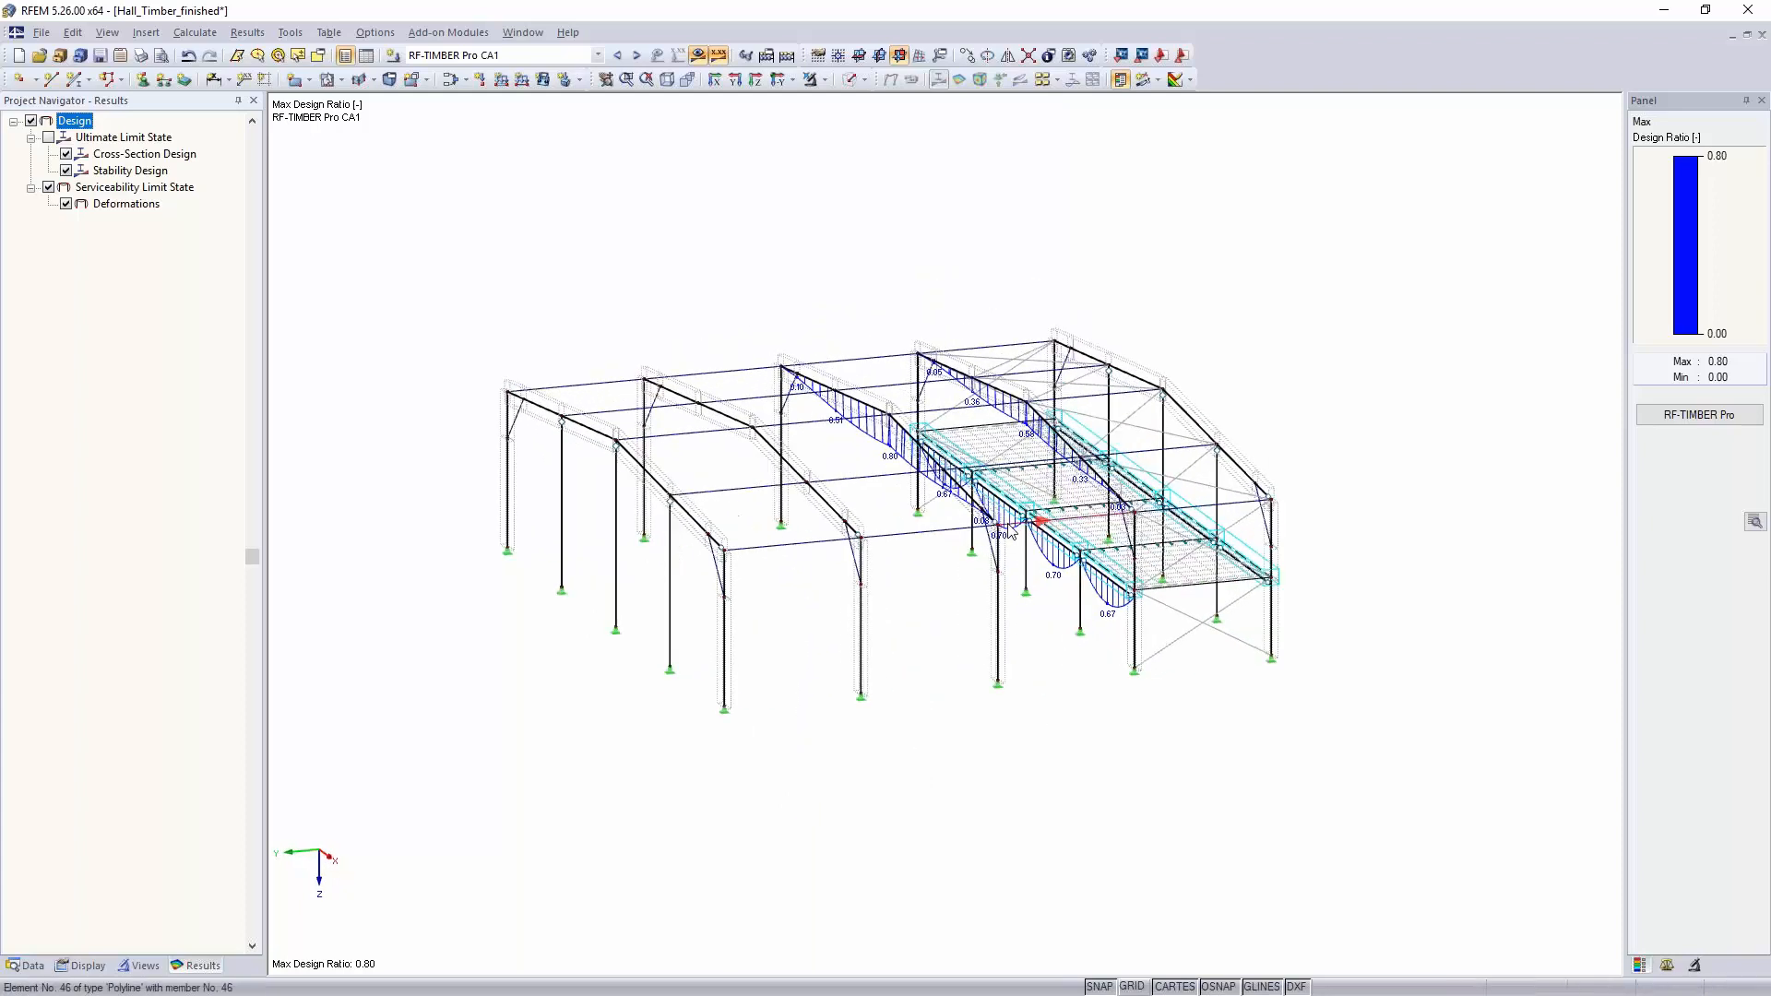
scroll(1008, 535, up, 1)
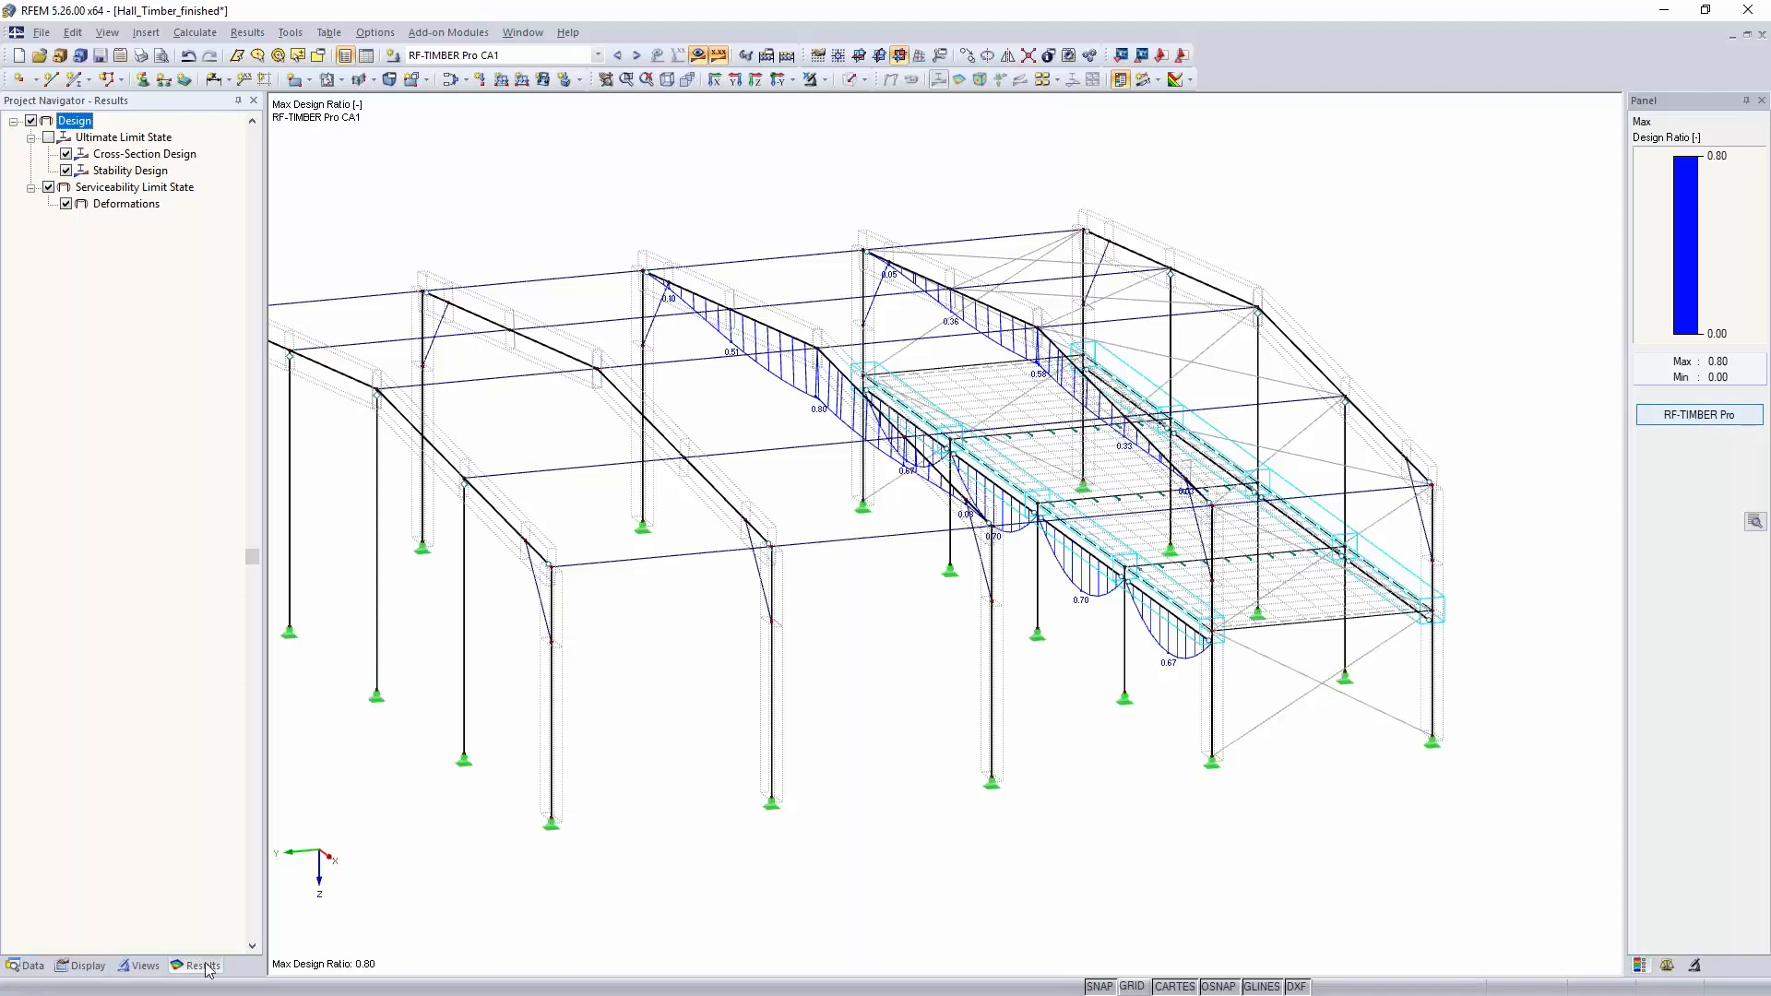
Step: Display the hall as a solid model and examine the frame corners where the roof beams meet the columns
click(26, 966)
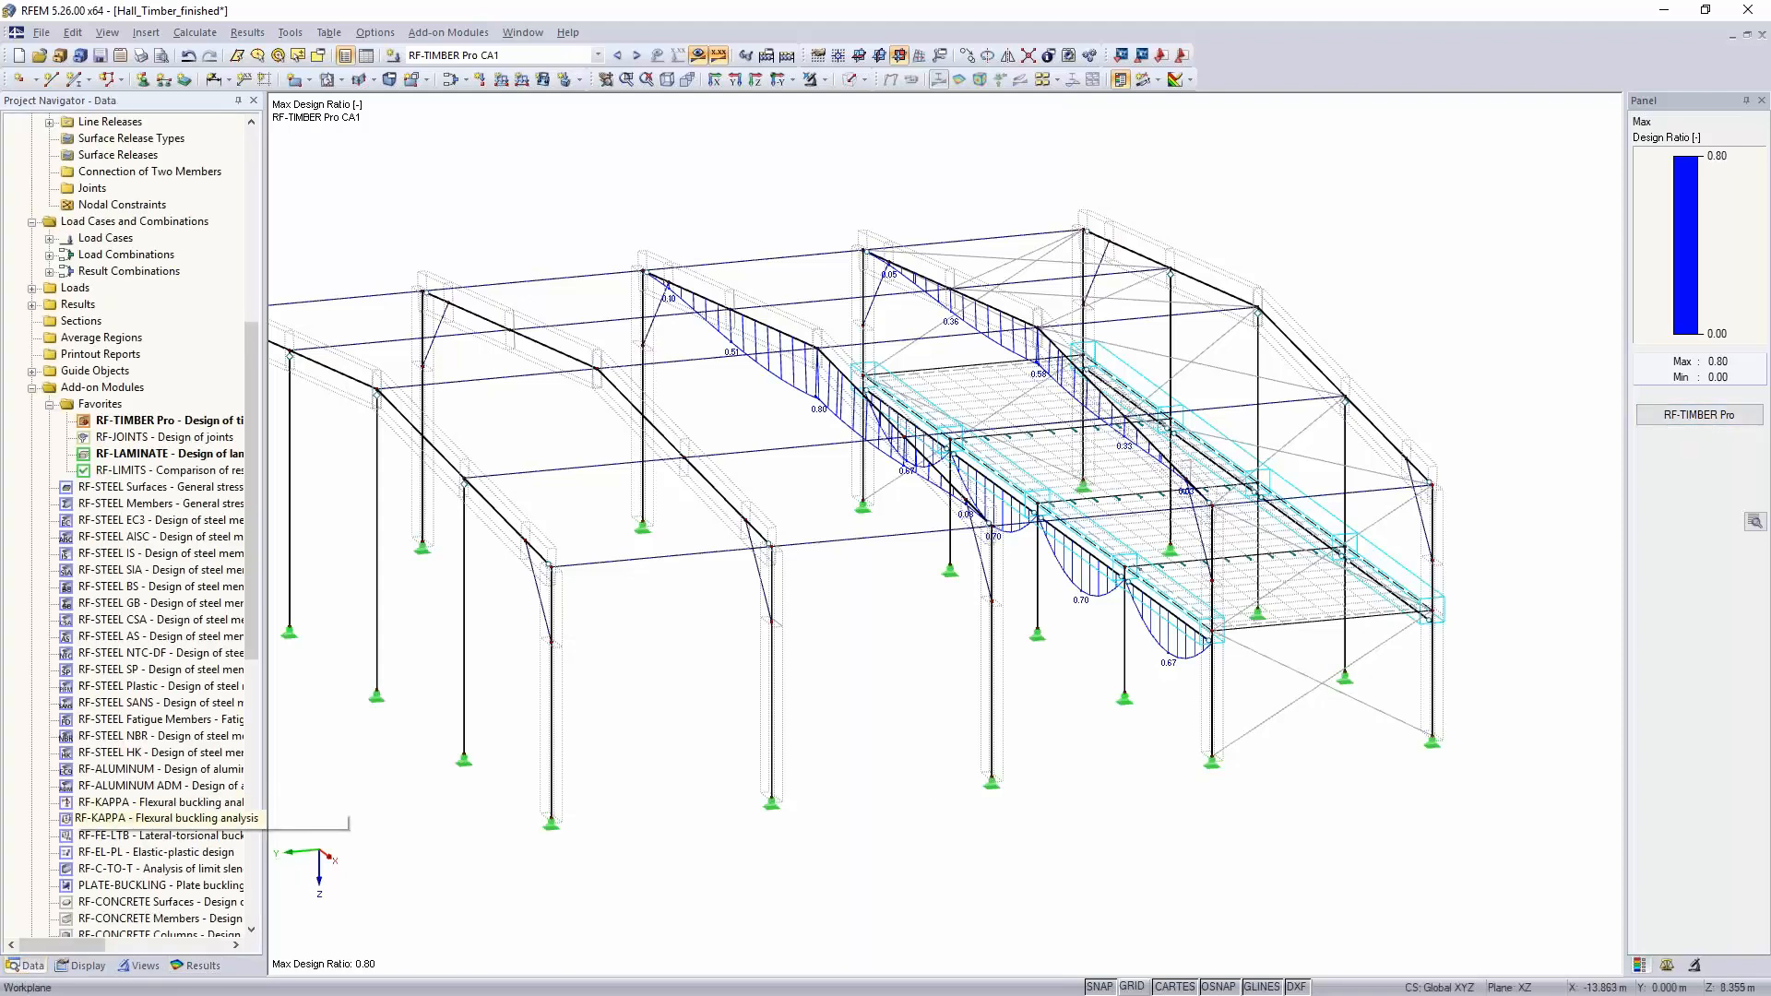
ctrl+middle_drag(880, 671, 834, 396)
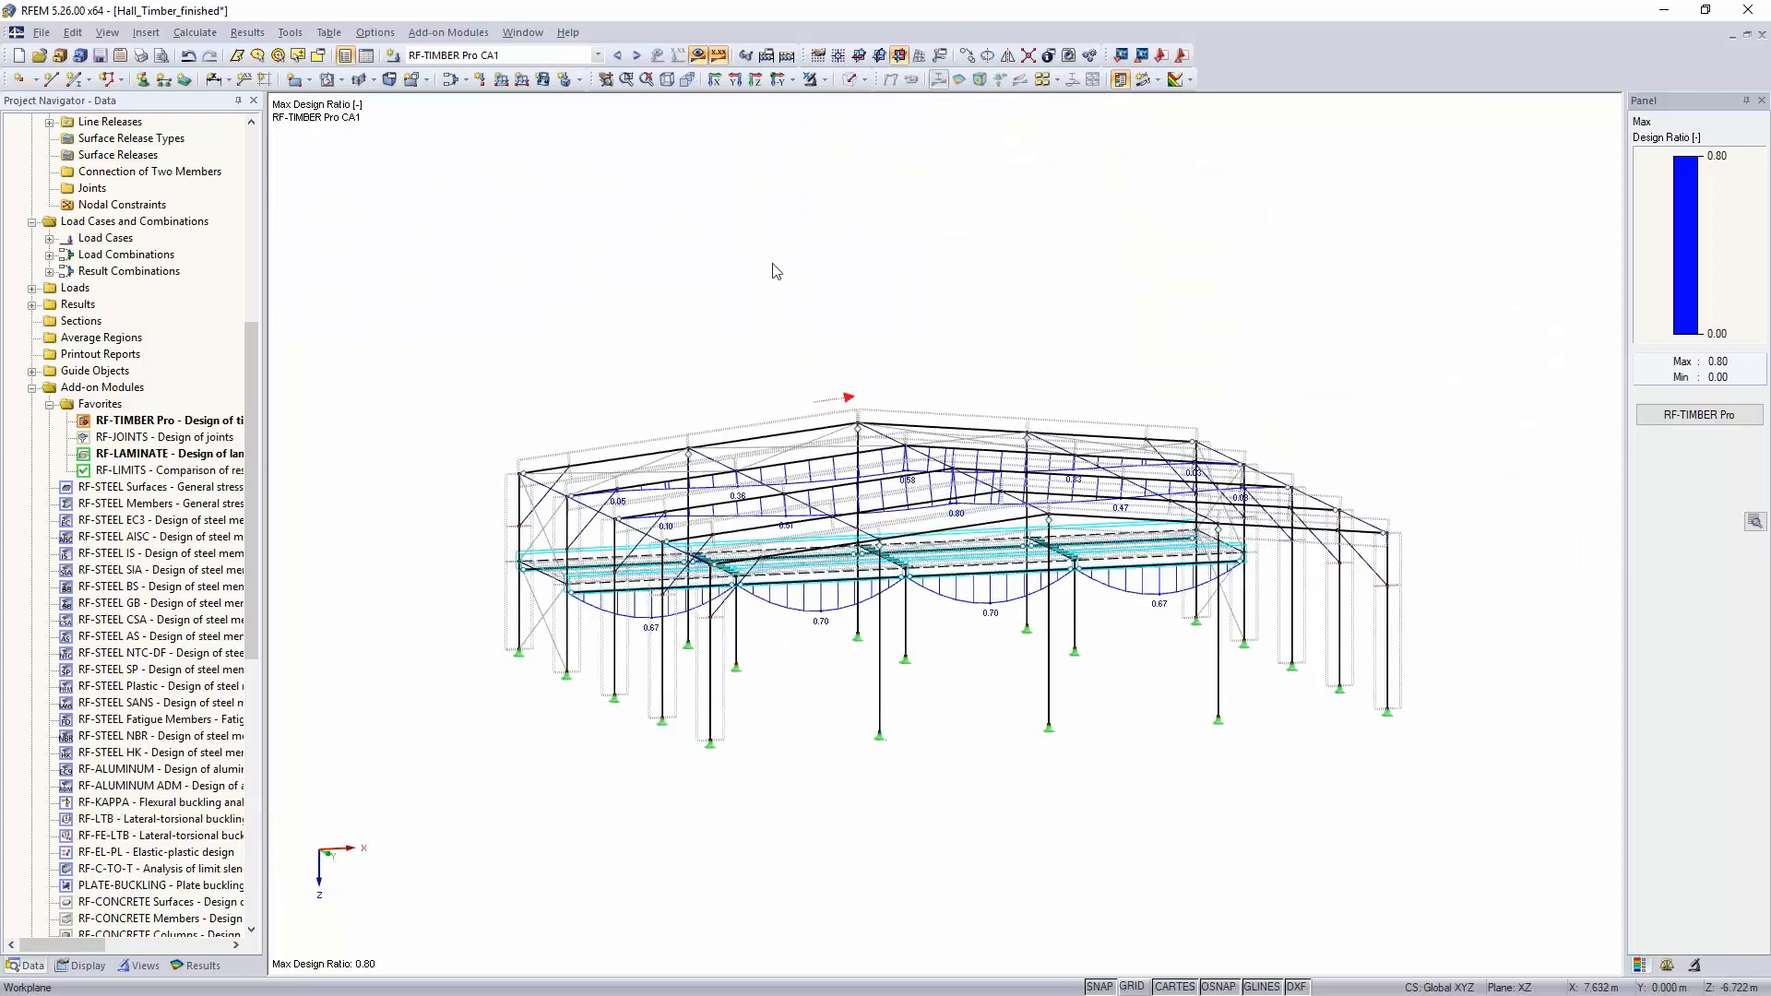
click(849, 80)
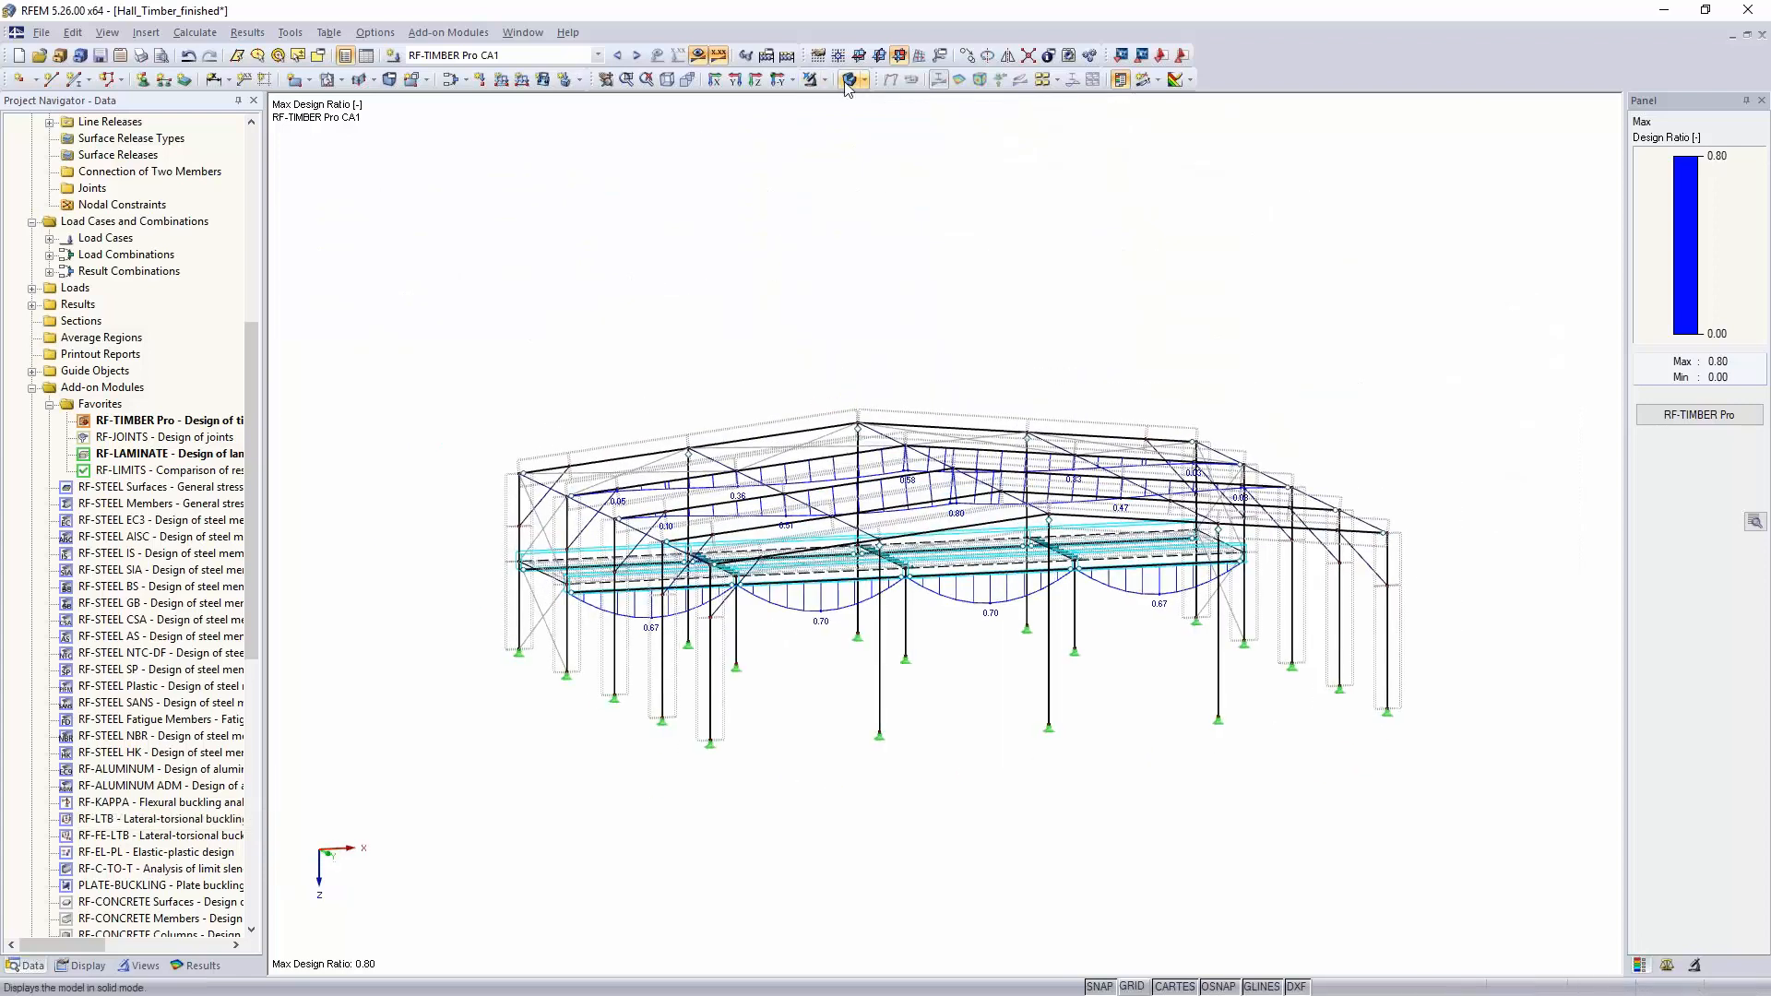
scroll(1356, 489, up, 2)
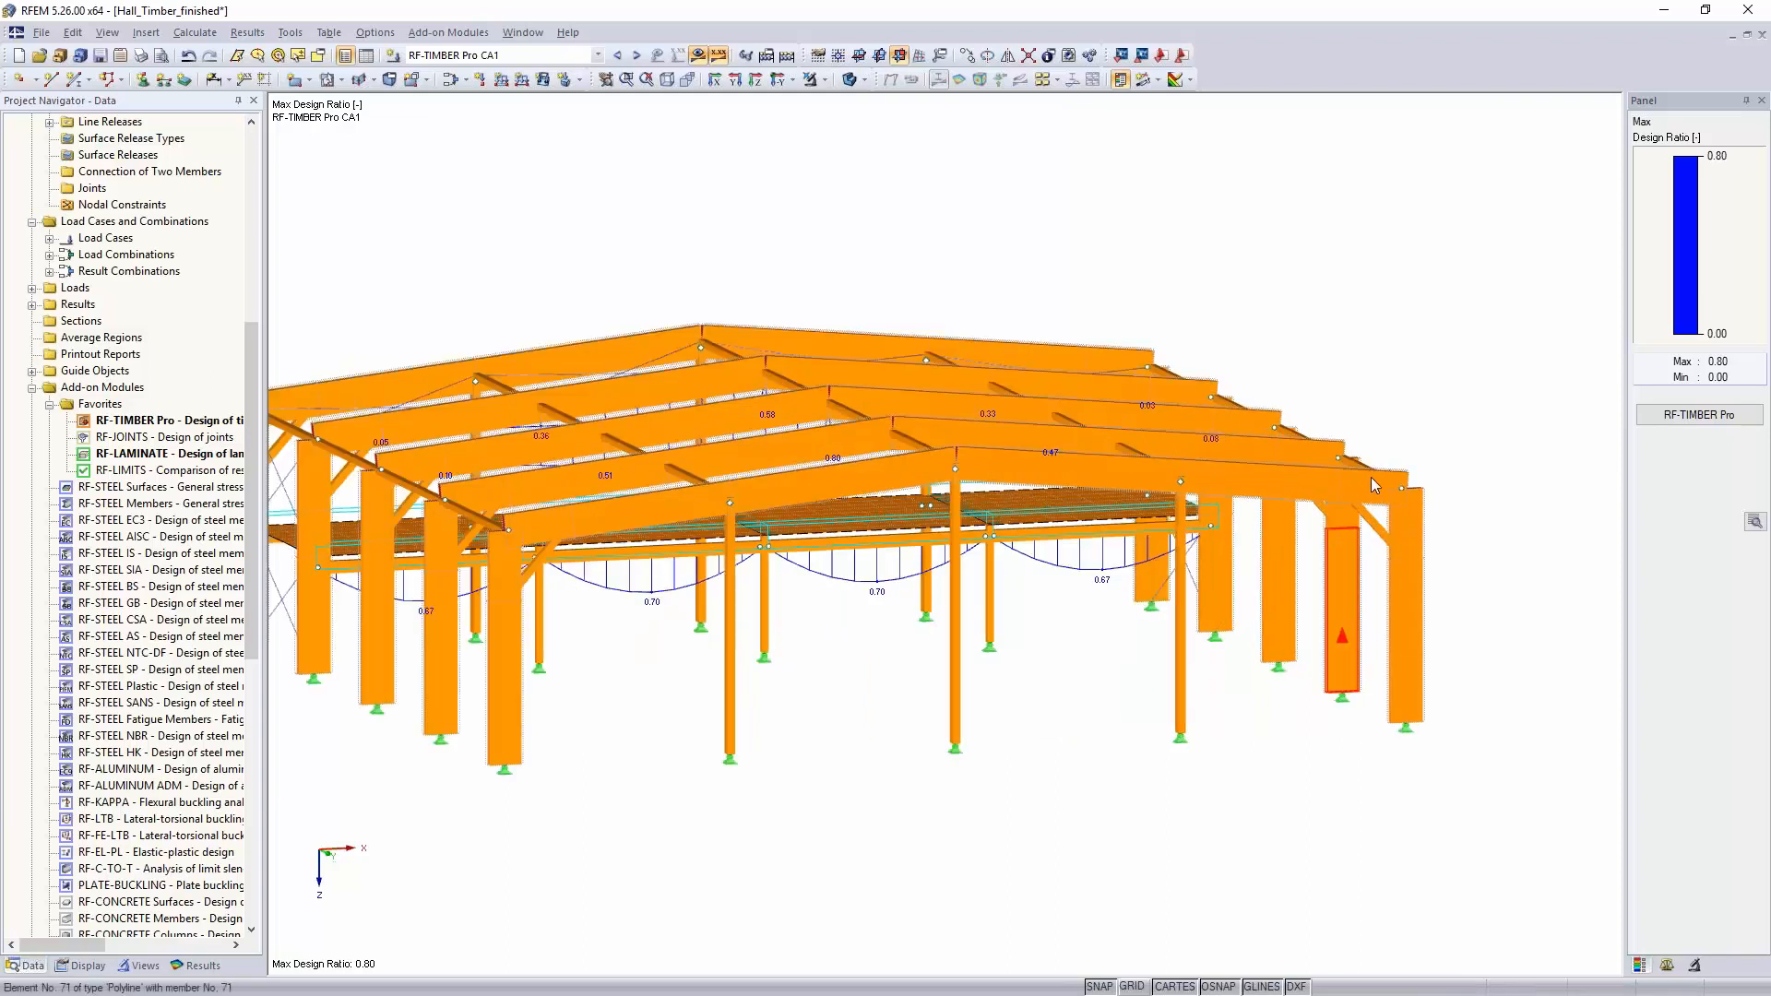
scroll(1379, 479, up, 5)
scroll(1349, 518, down, 7)
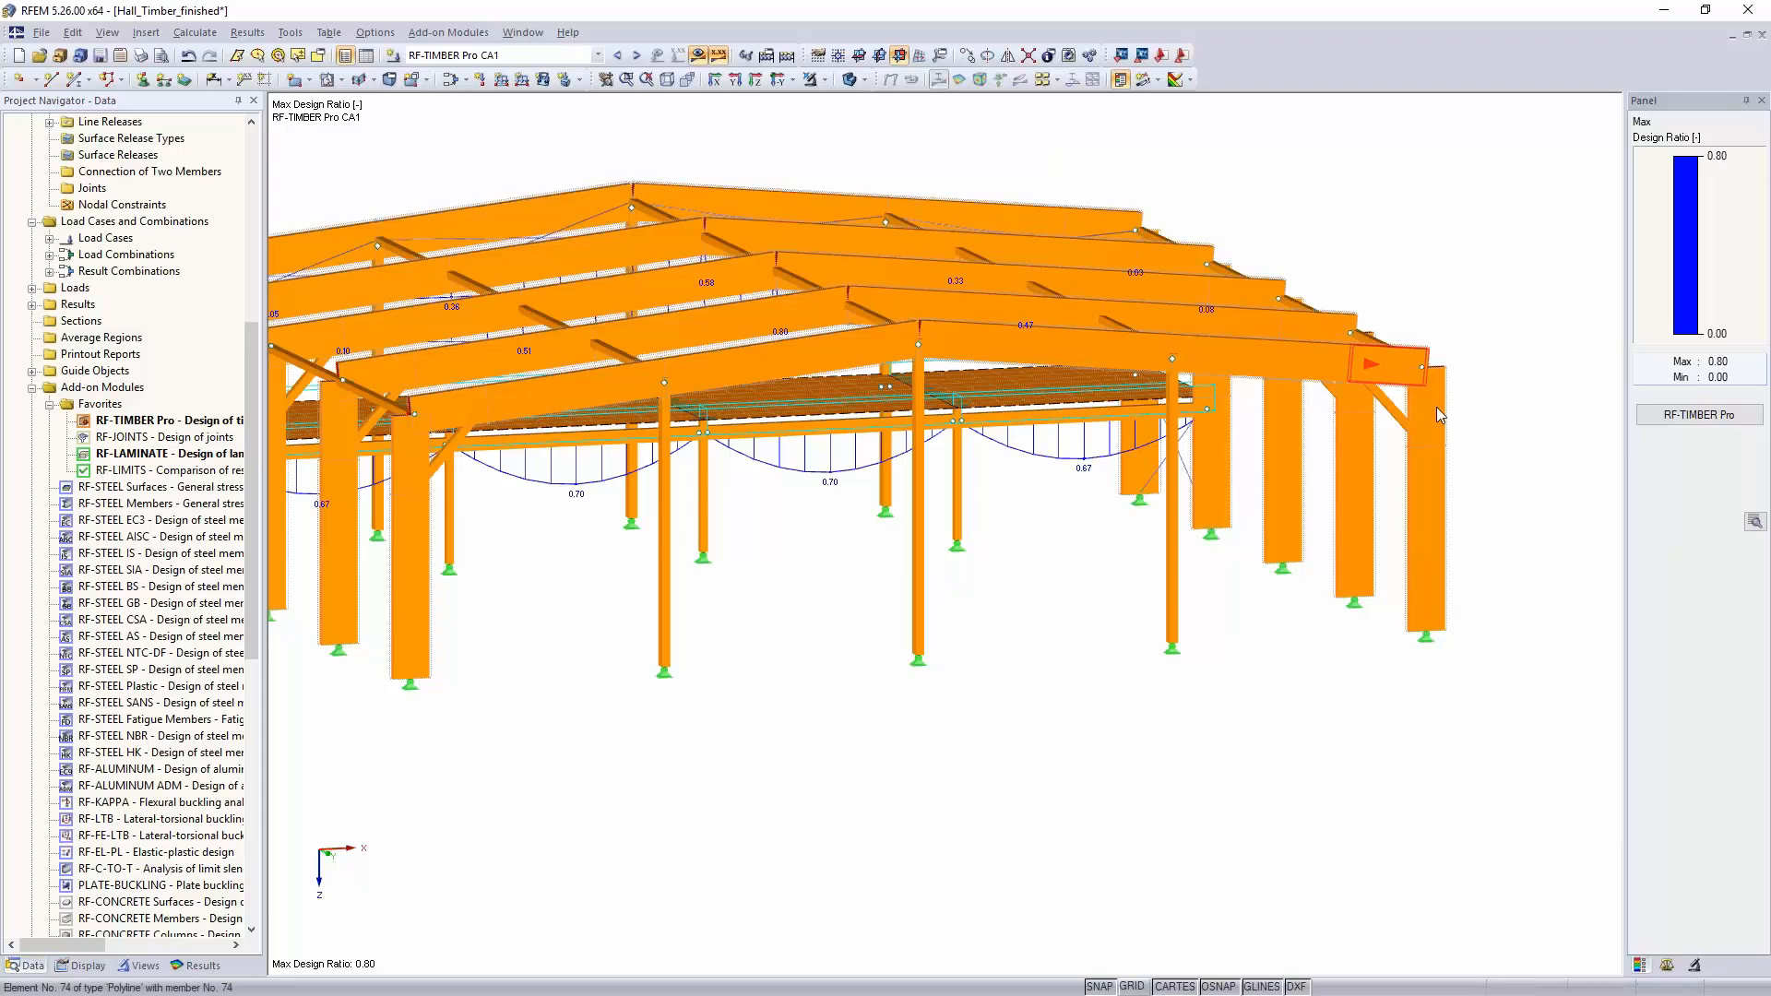
ctrl+middle_drag(1143, 666, 562, 735)
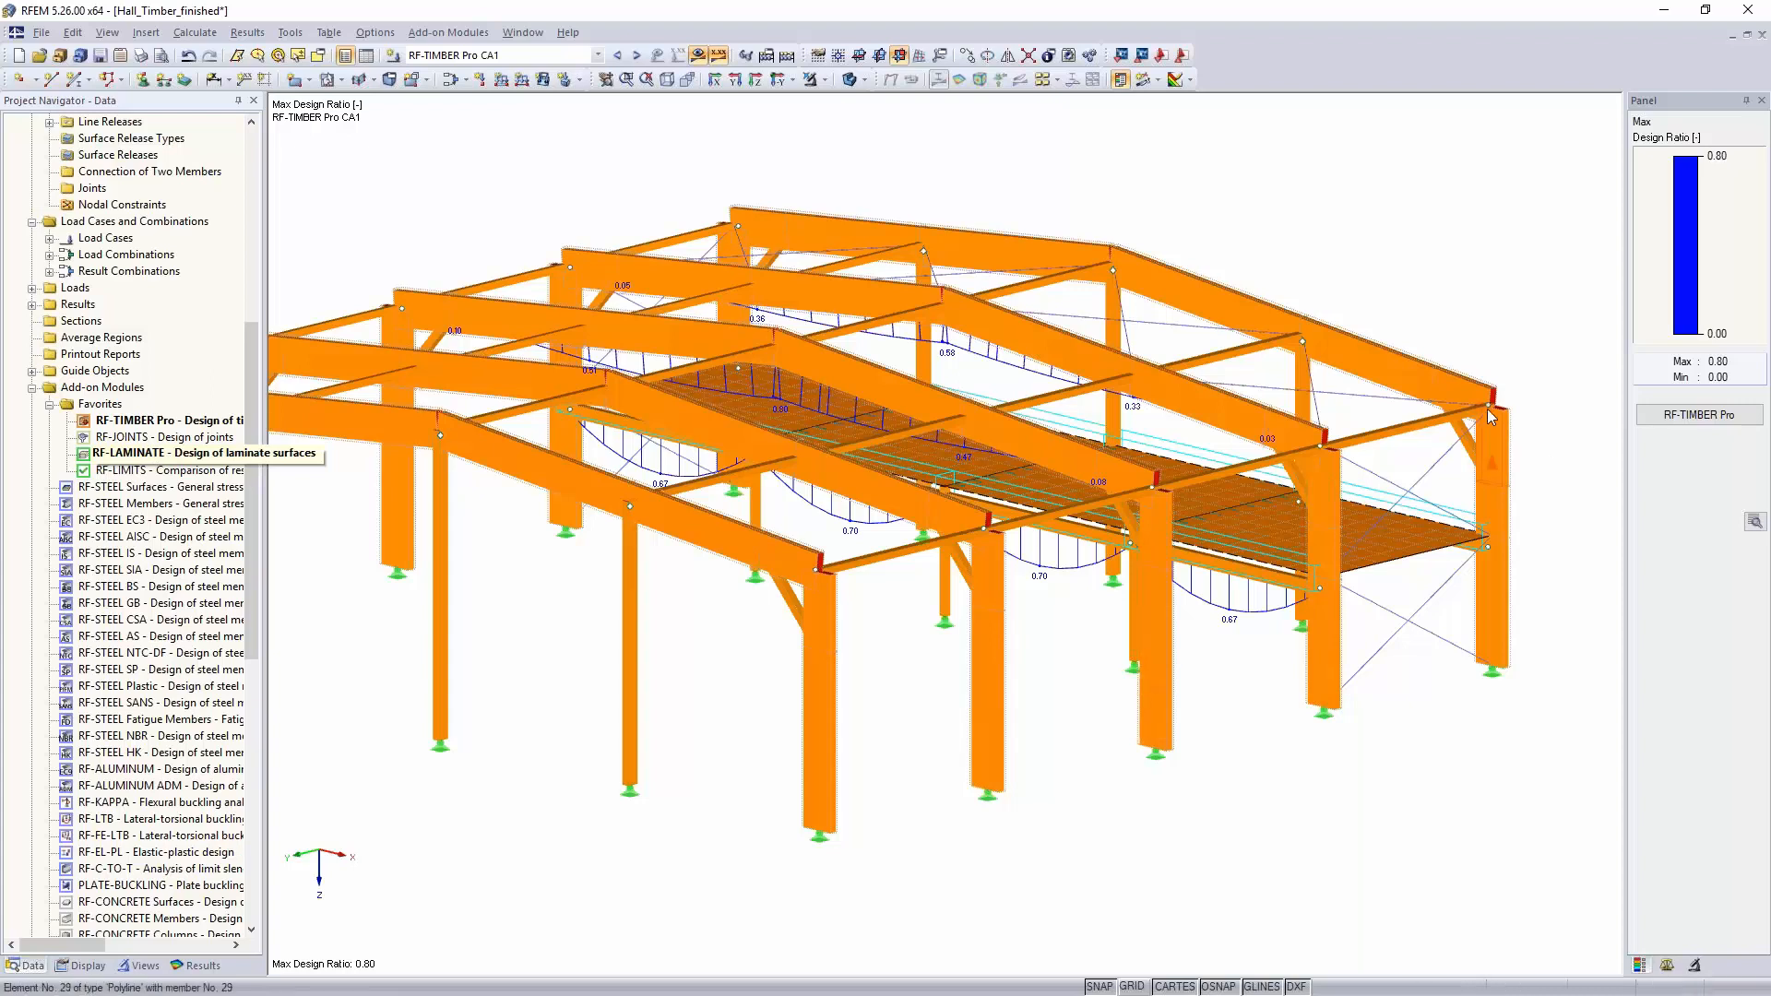
Step: Configure a steel-to-timber dowel joint without continuous member in RF-JOINTS, using the second main-member cutting option
double_click(164, 438)
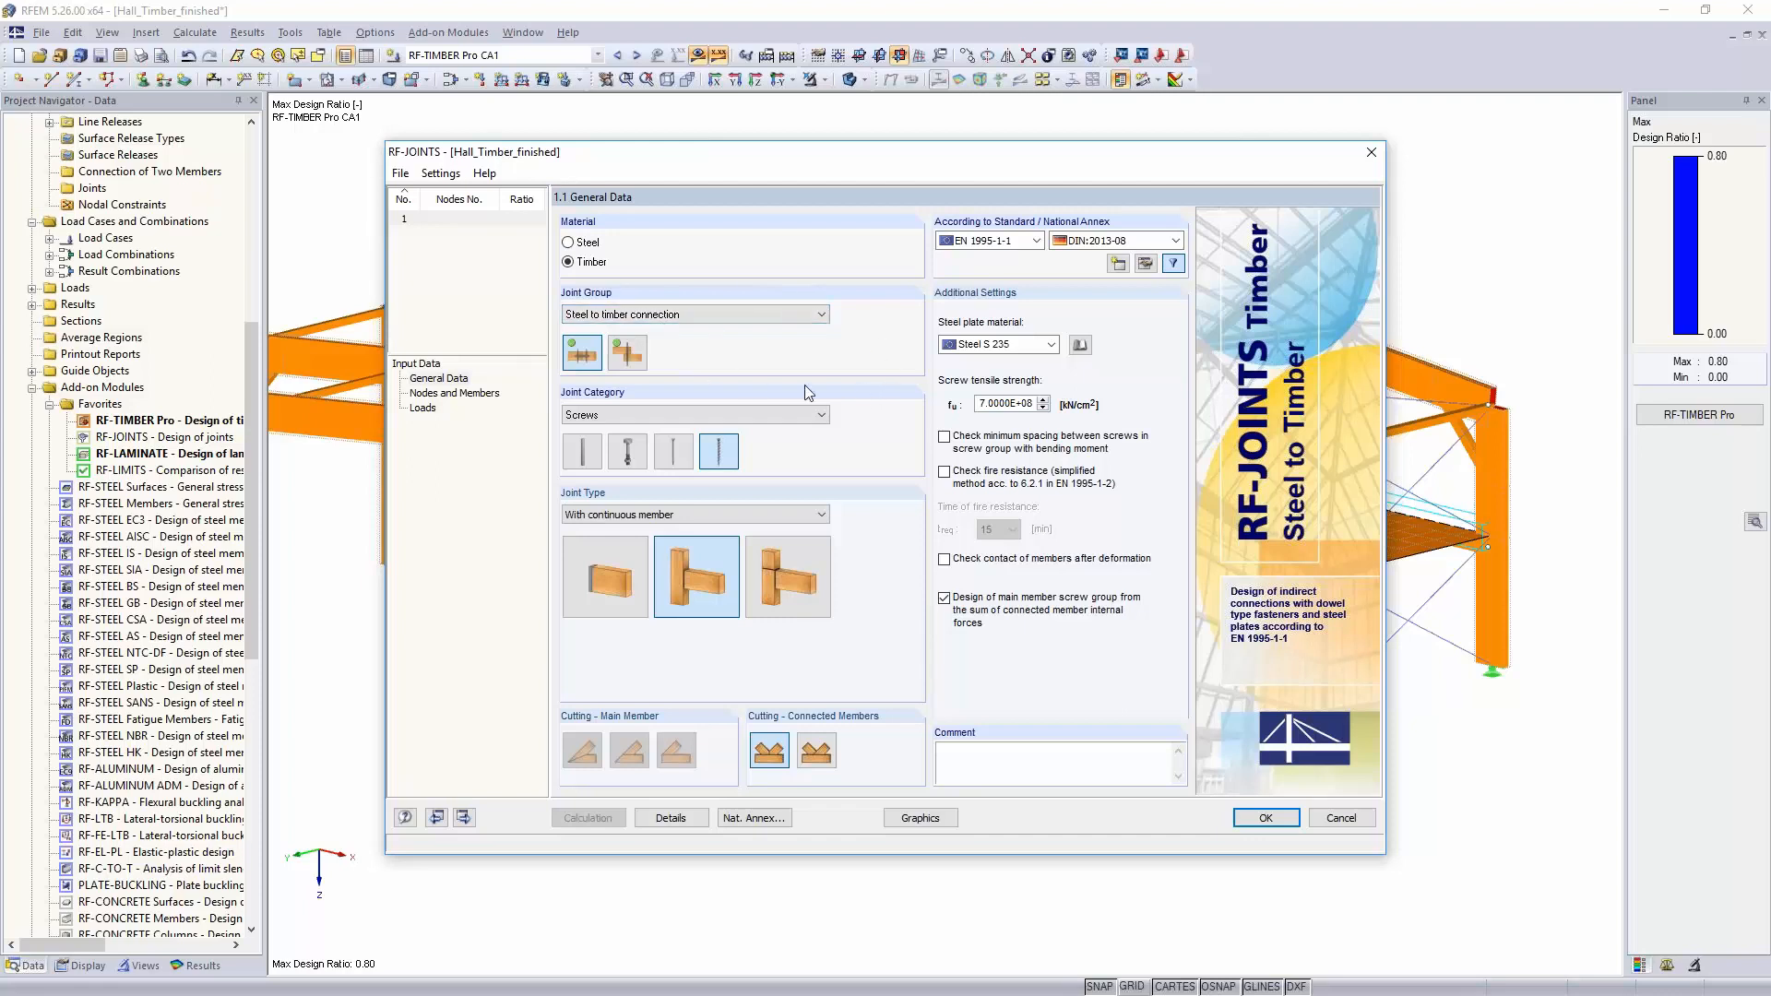
click(750, 316)
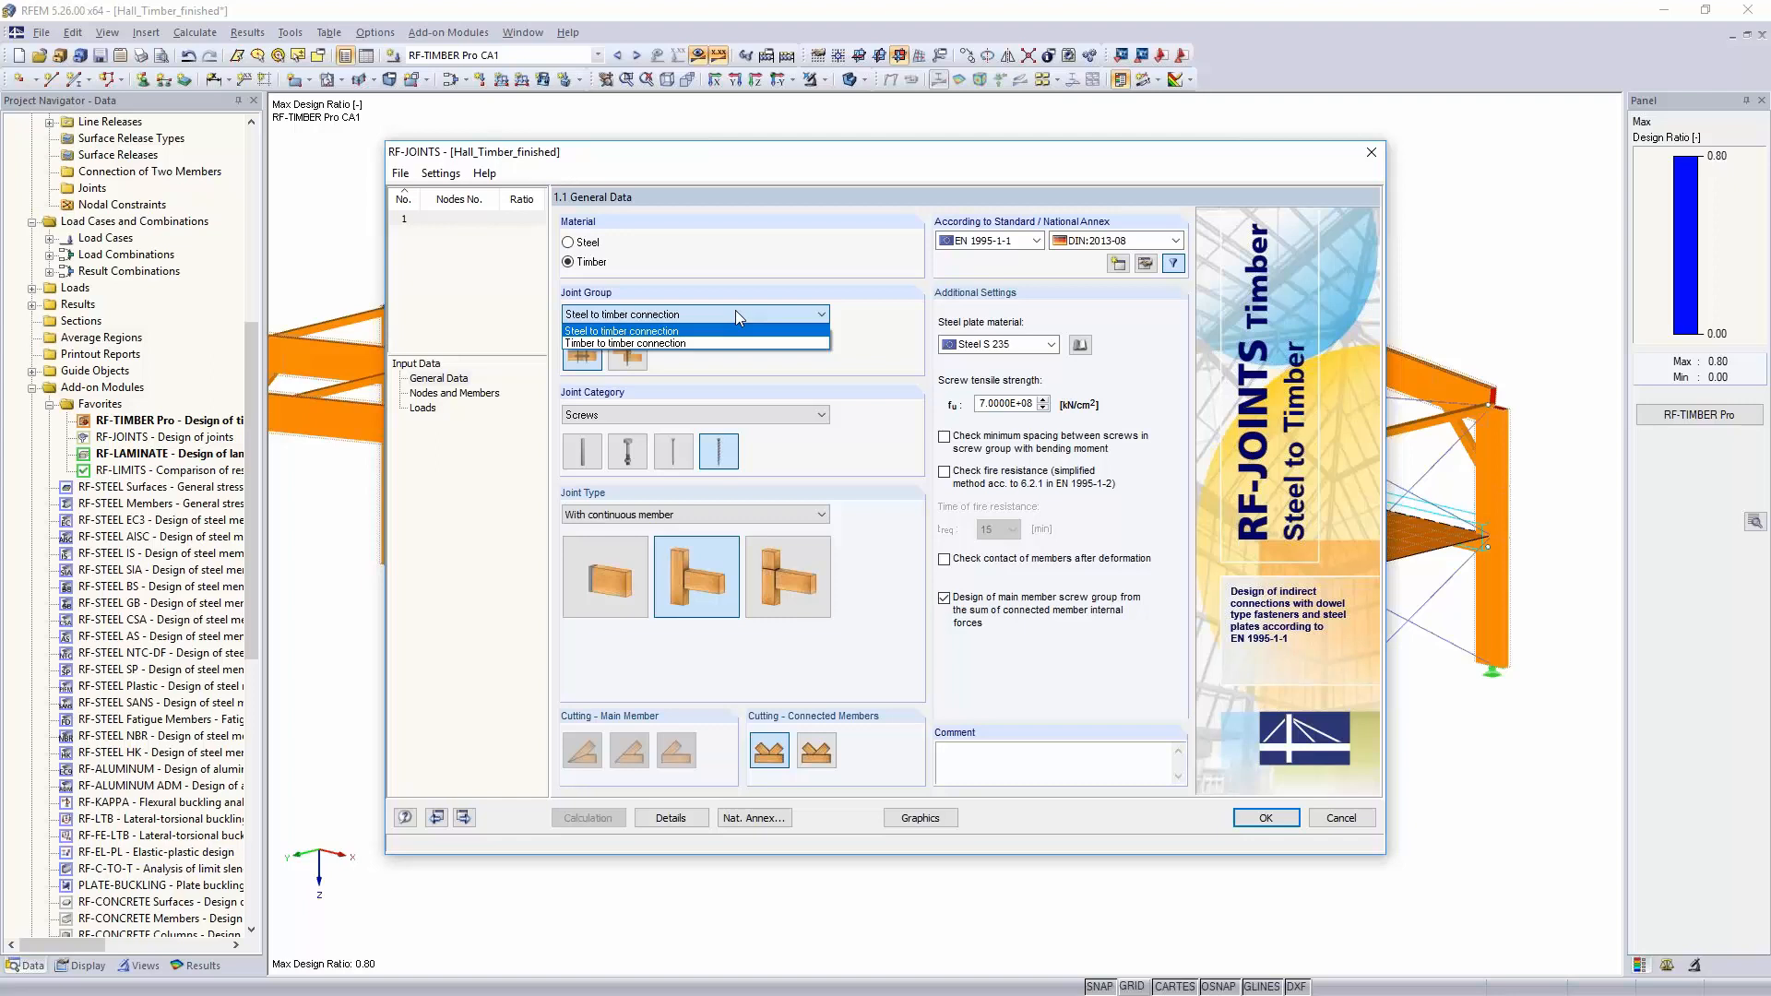
click(728, 313)
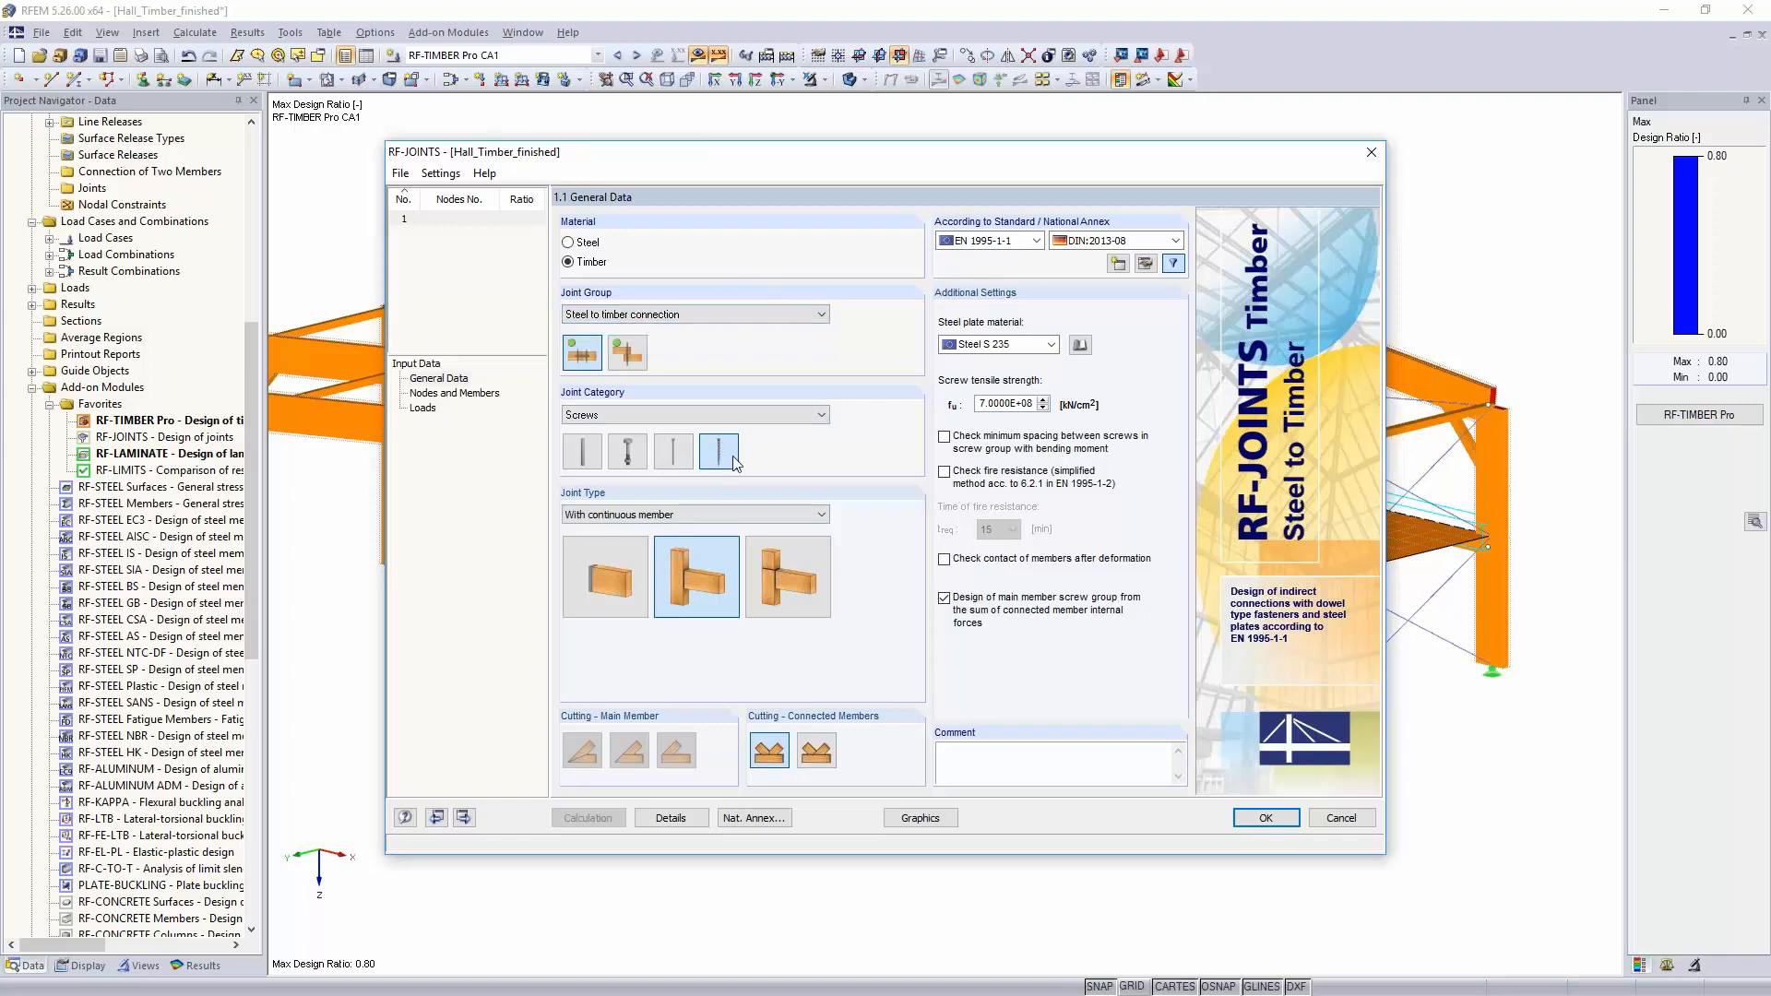
click(772, 417)
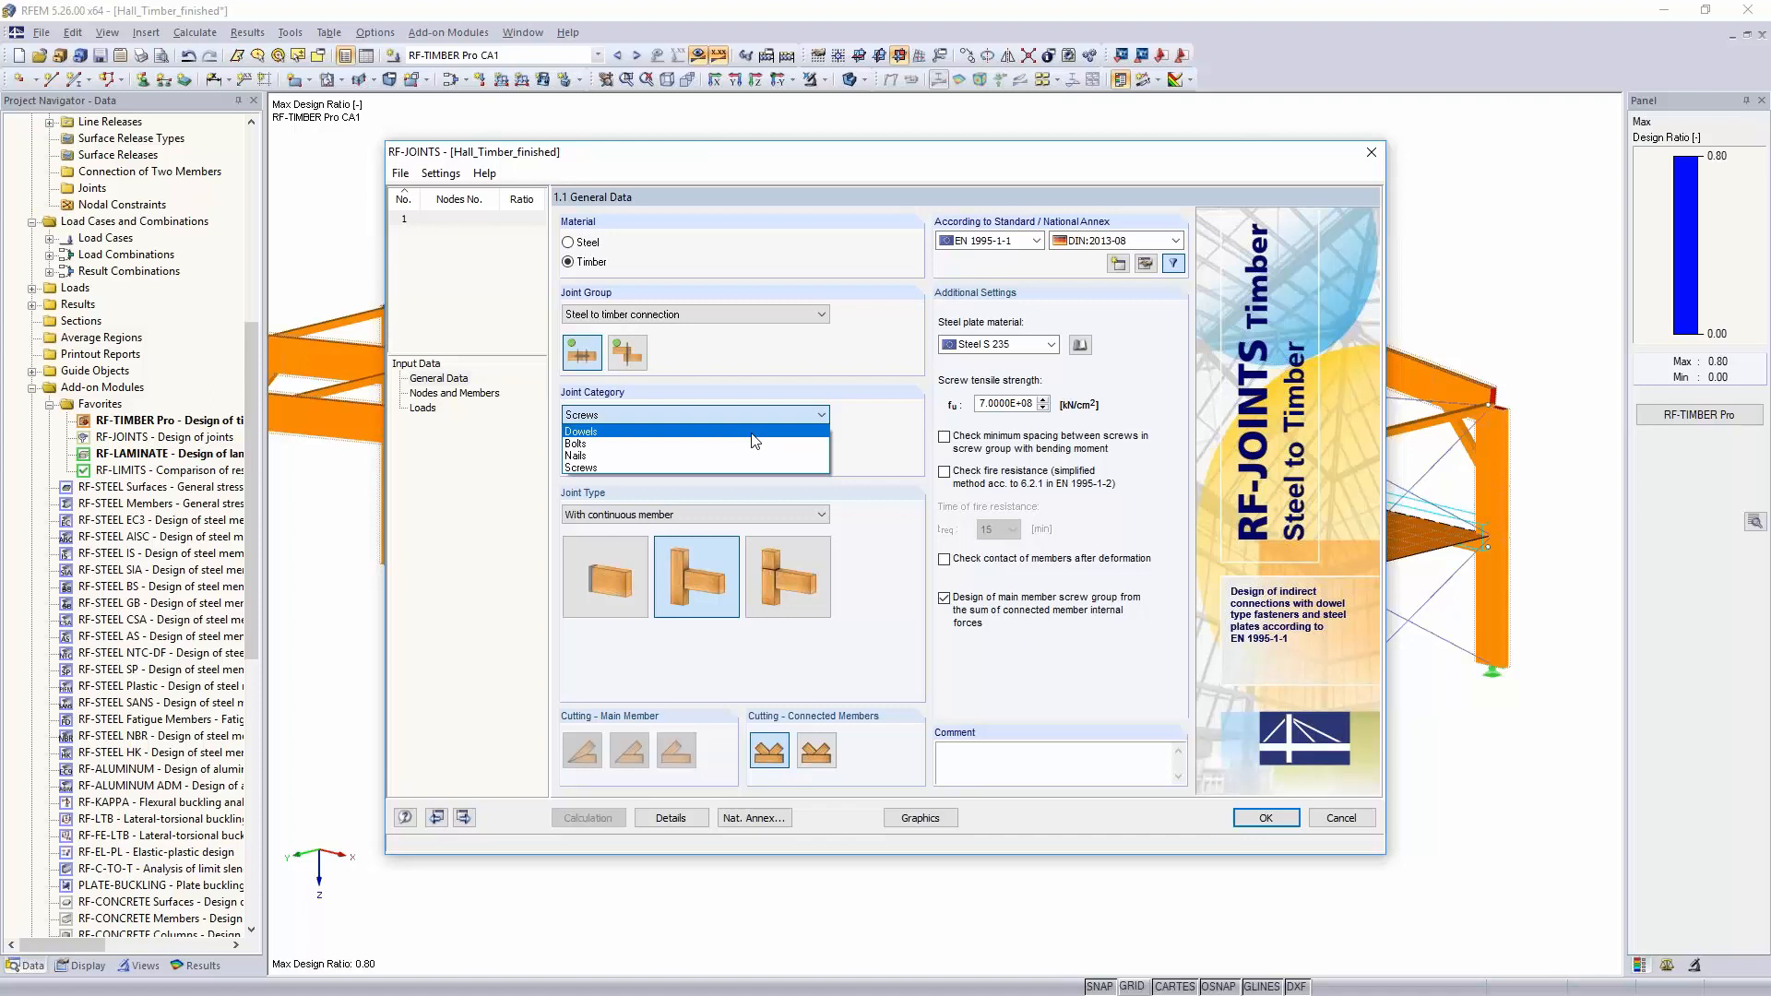
click(755, 441)
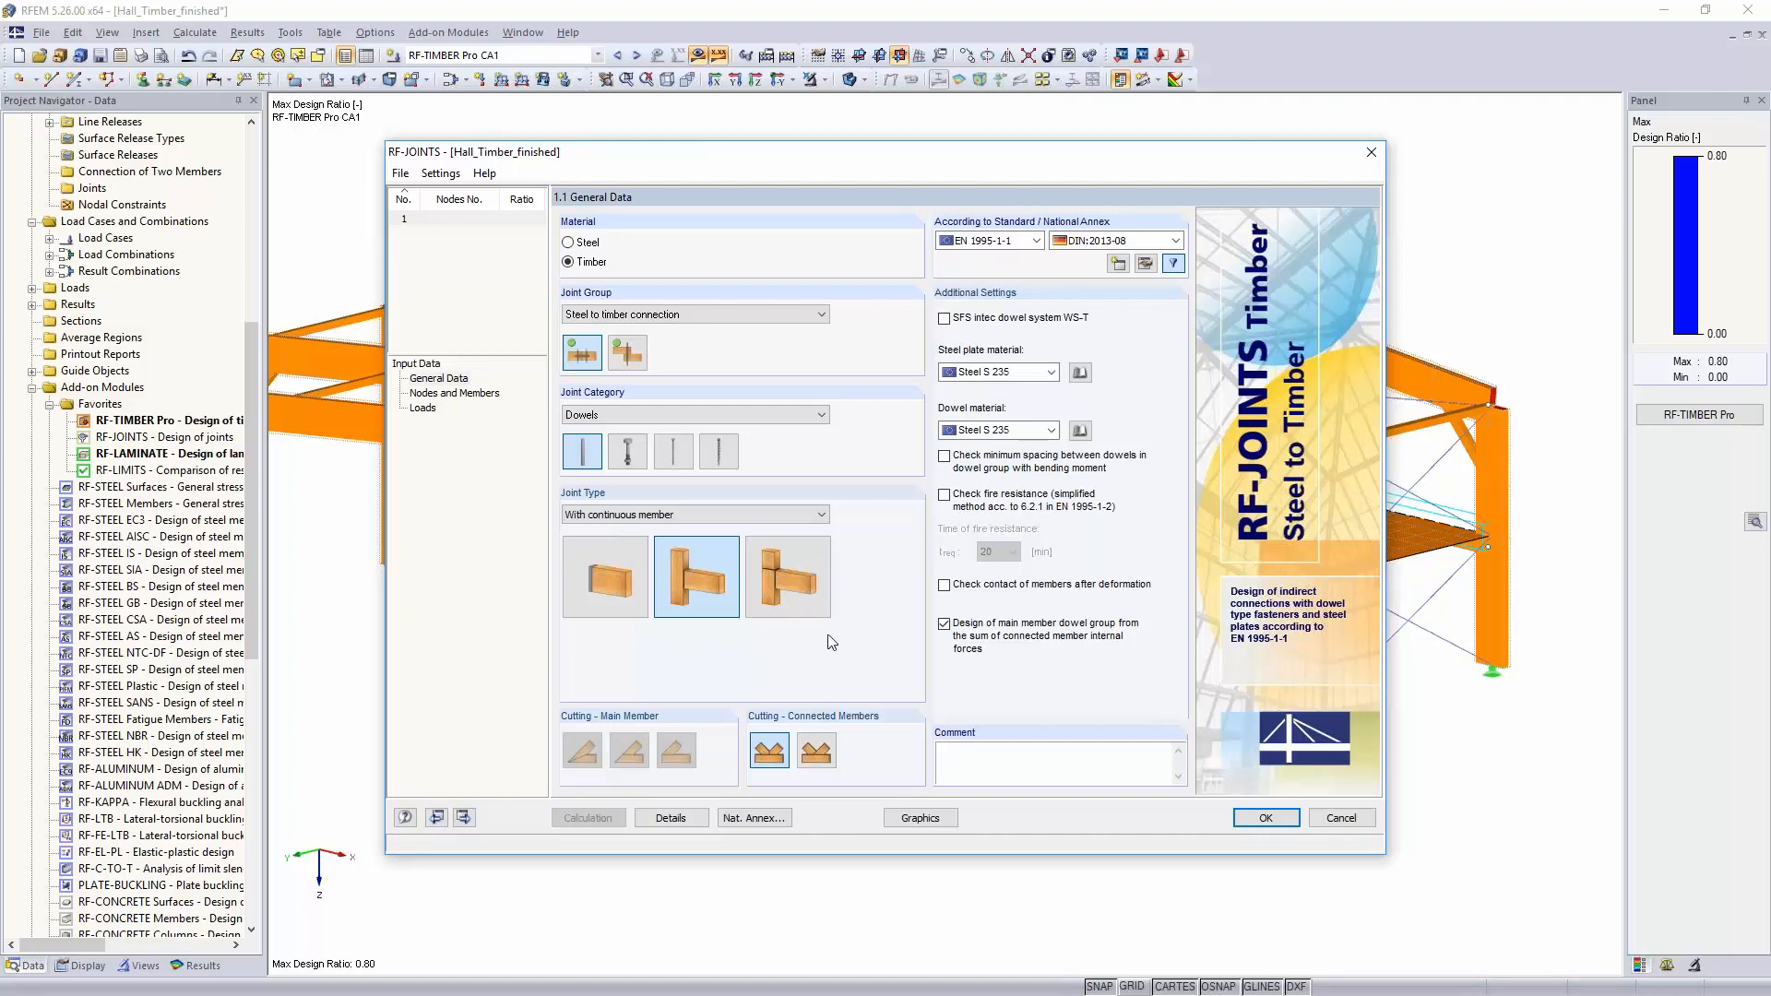
click(804, 596)
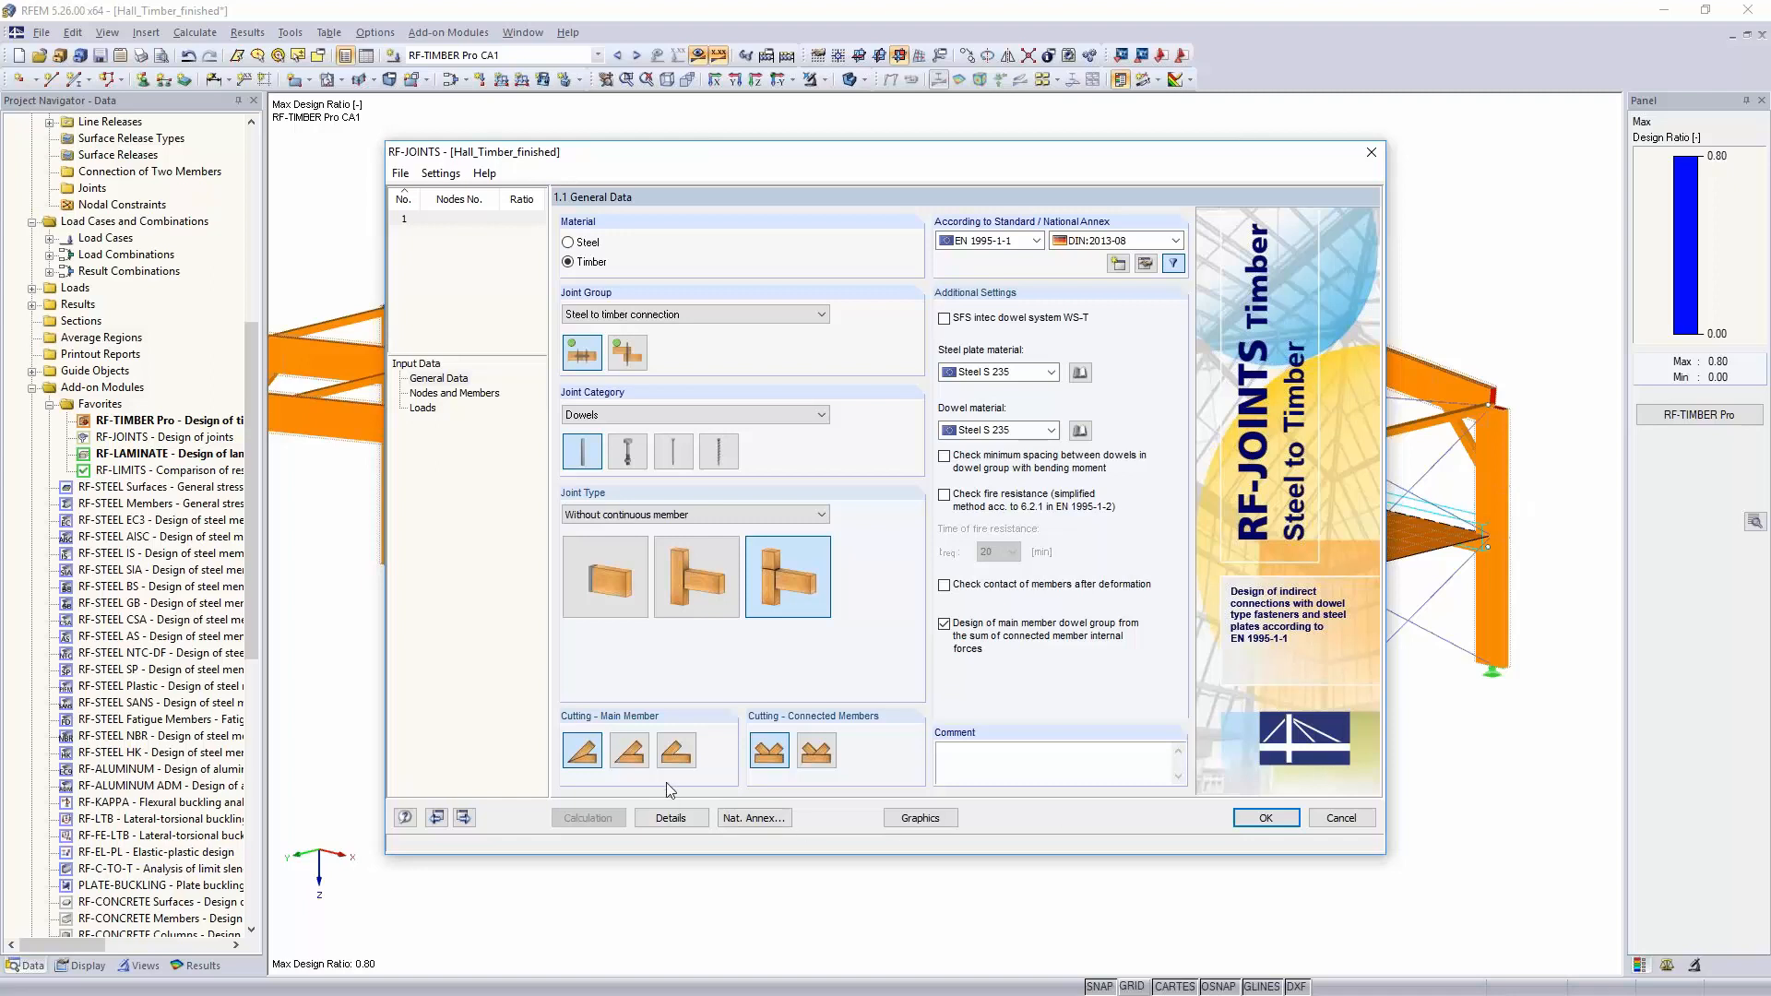
click(635, 758)
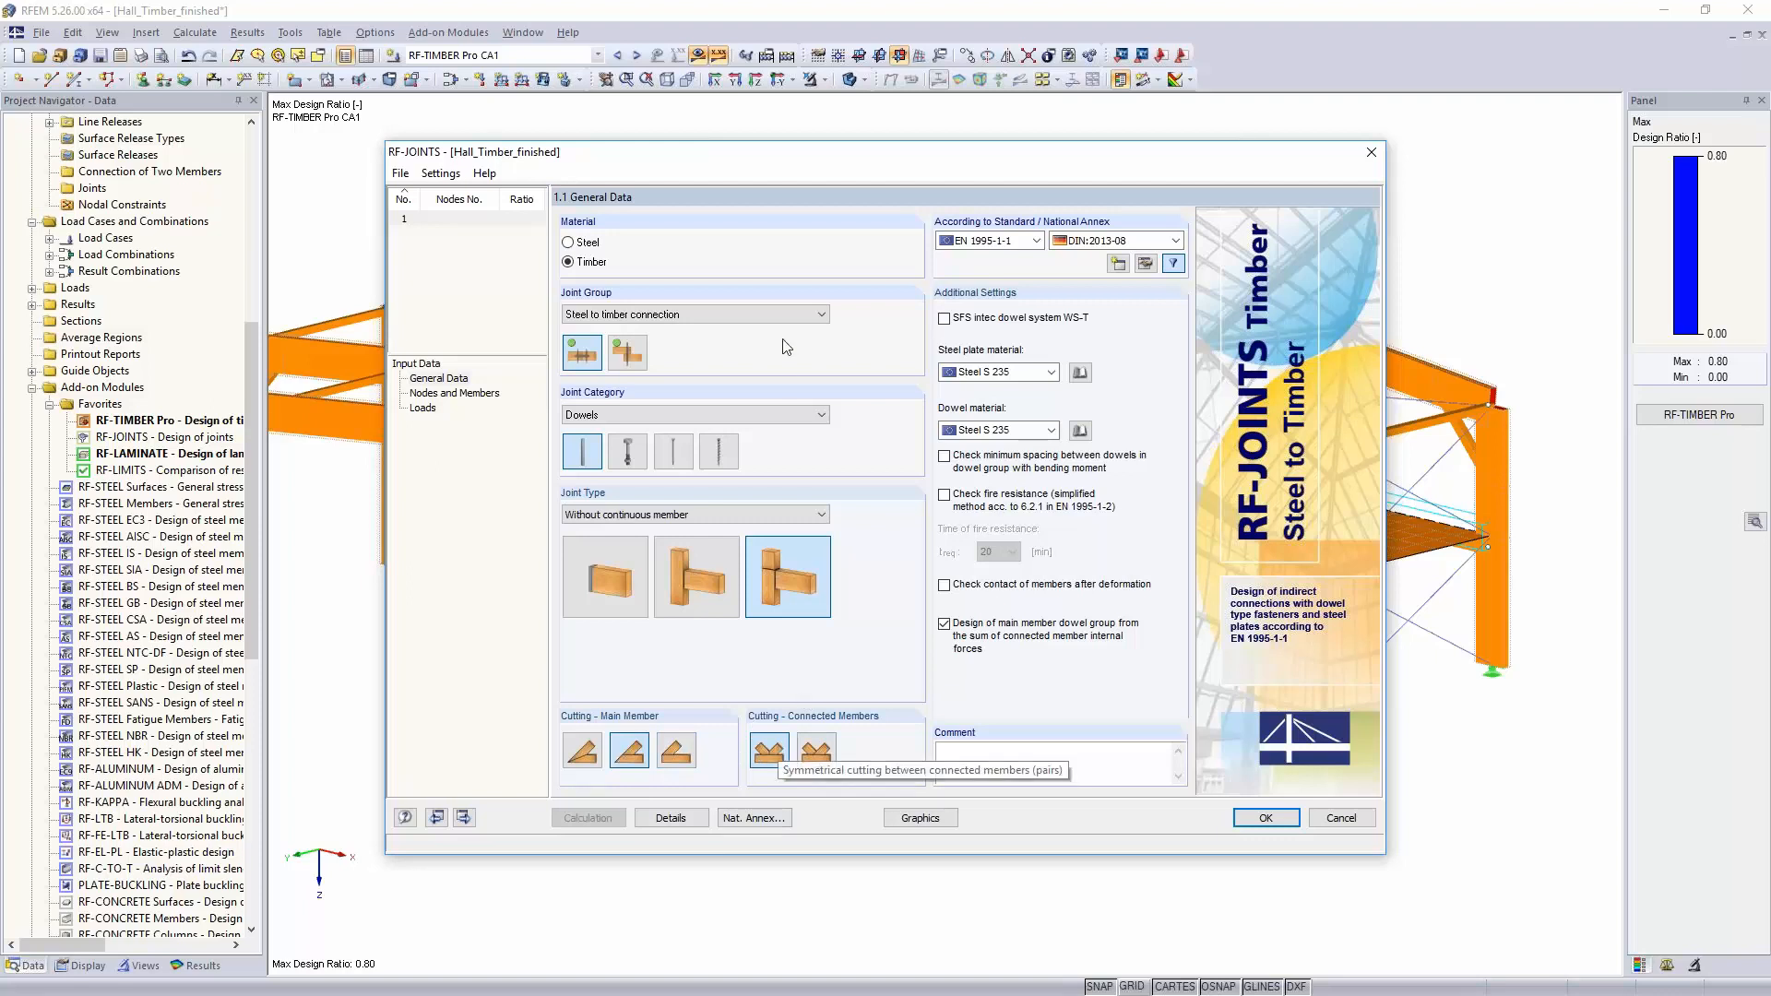
Step: Check the available joint design standards and national annexes, keeping EN 1995-1-1 with DIN:2013-08
click(1038, 242)
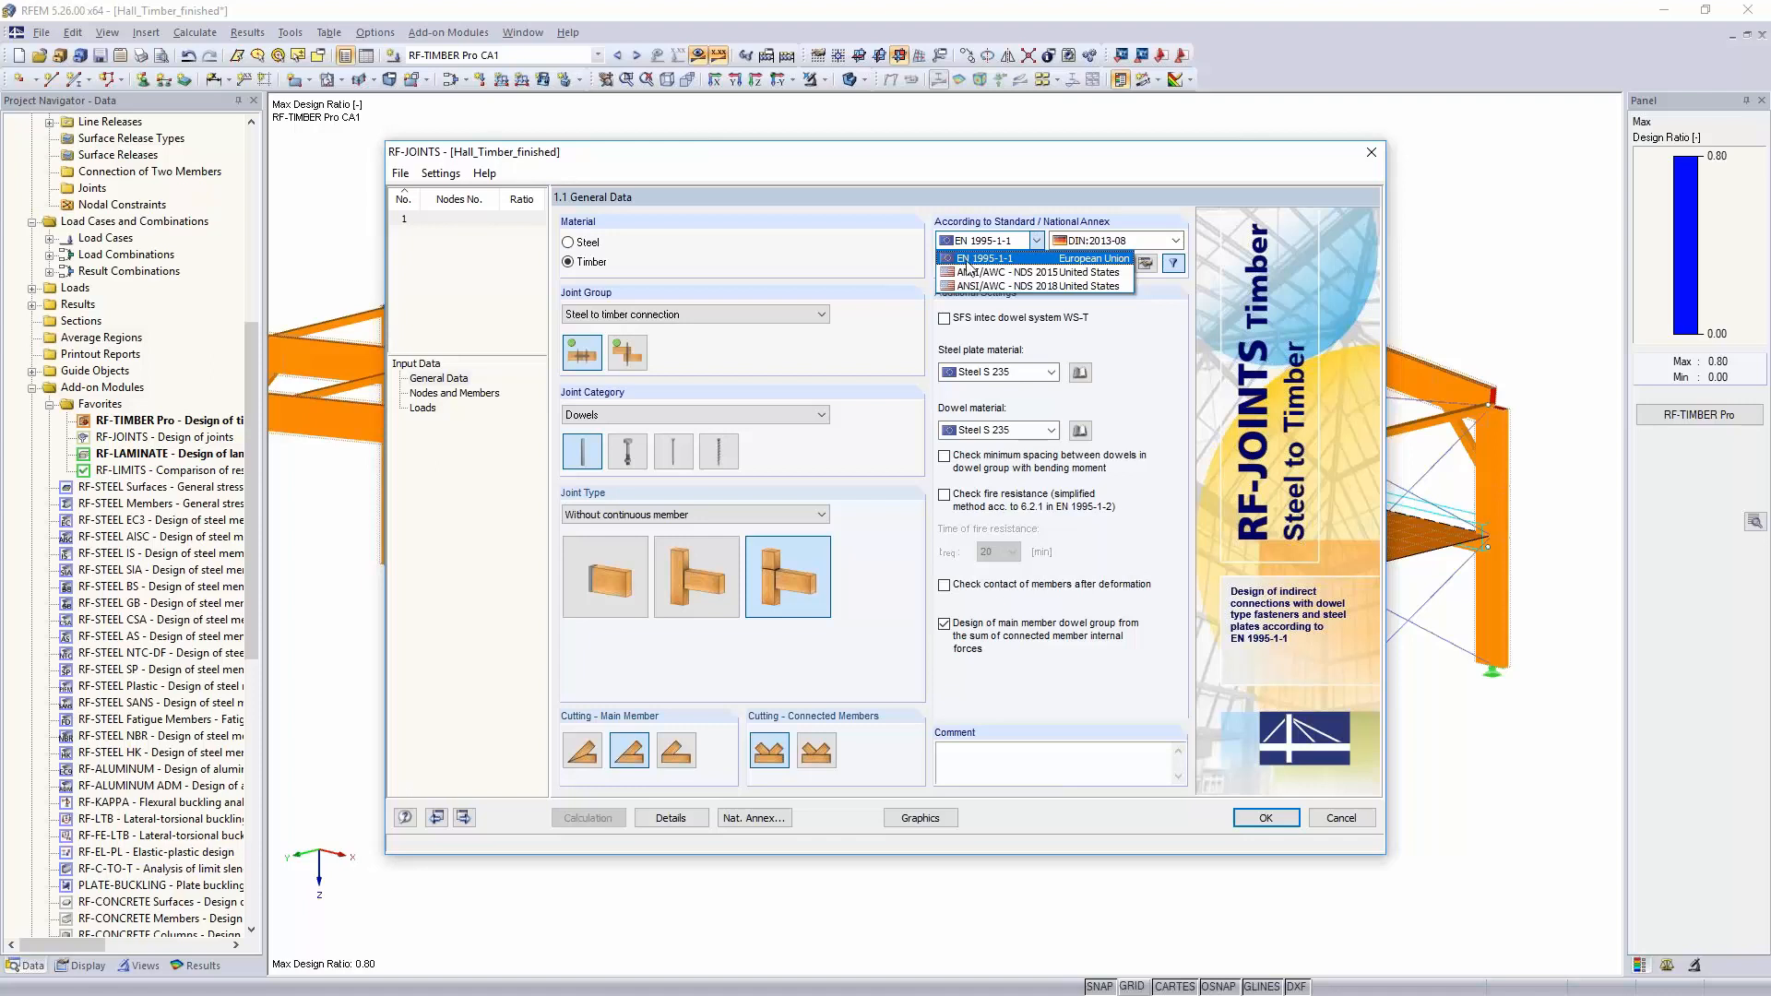
click(1031, 237)
click(1133, 244)
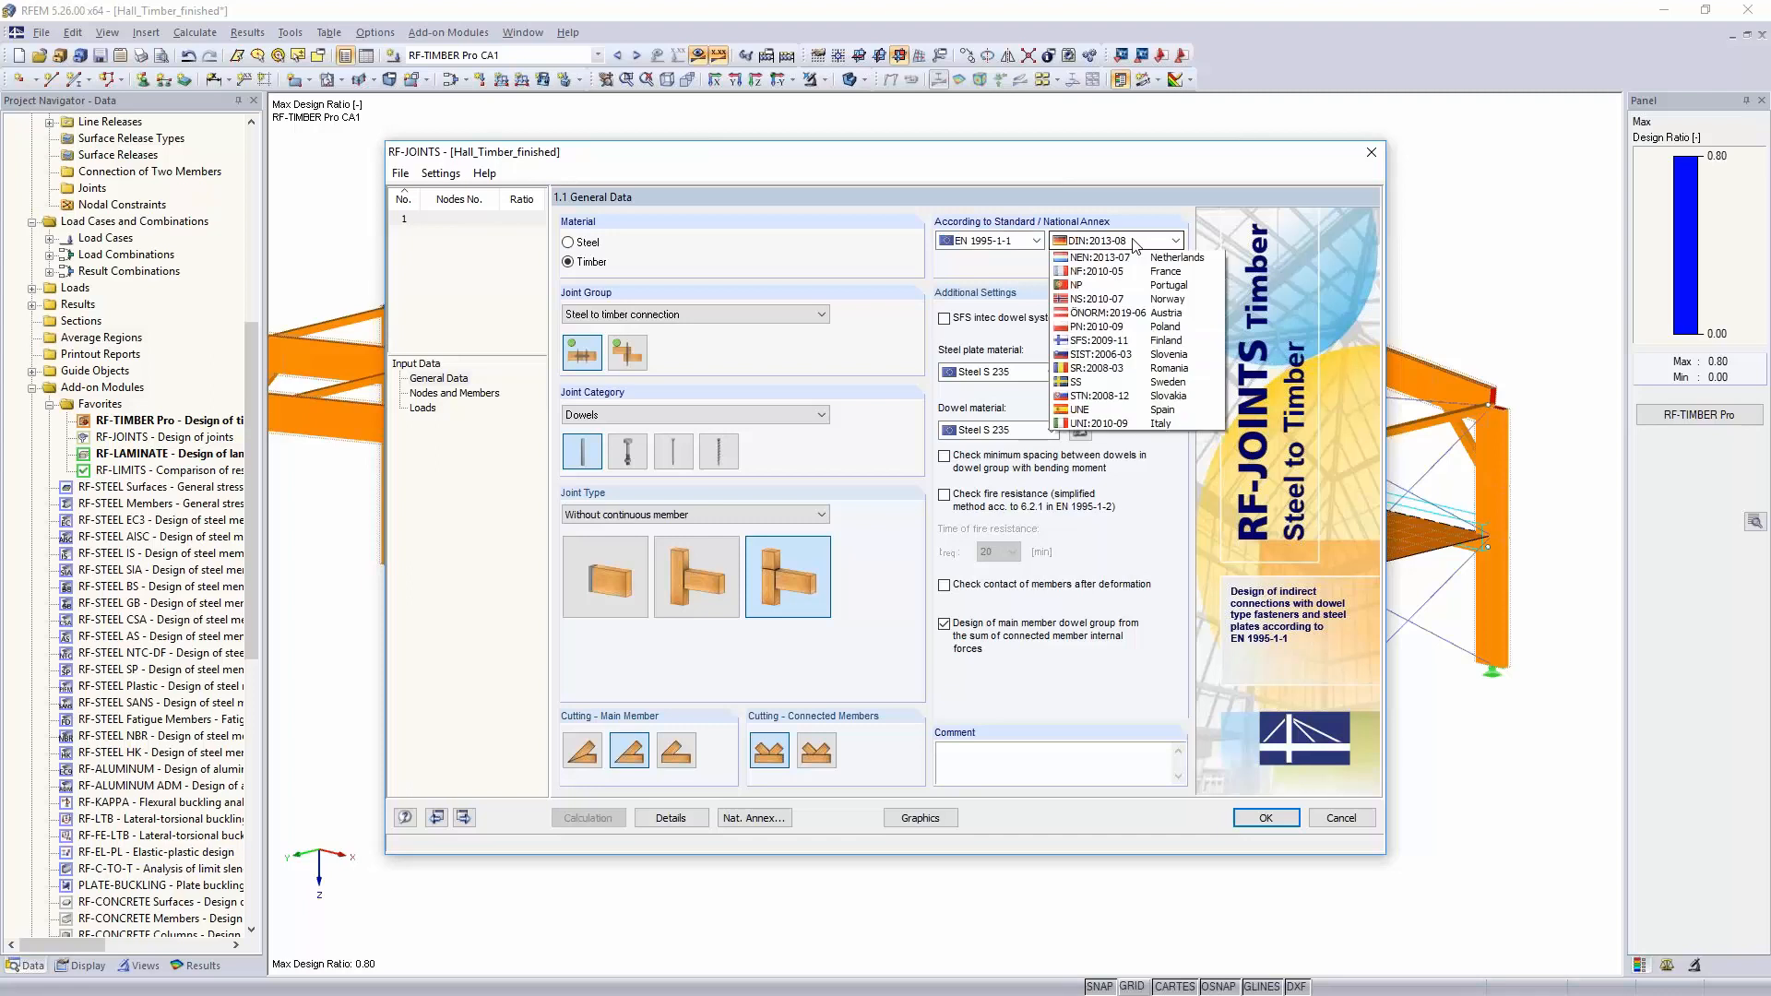
click(1121, 195)
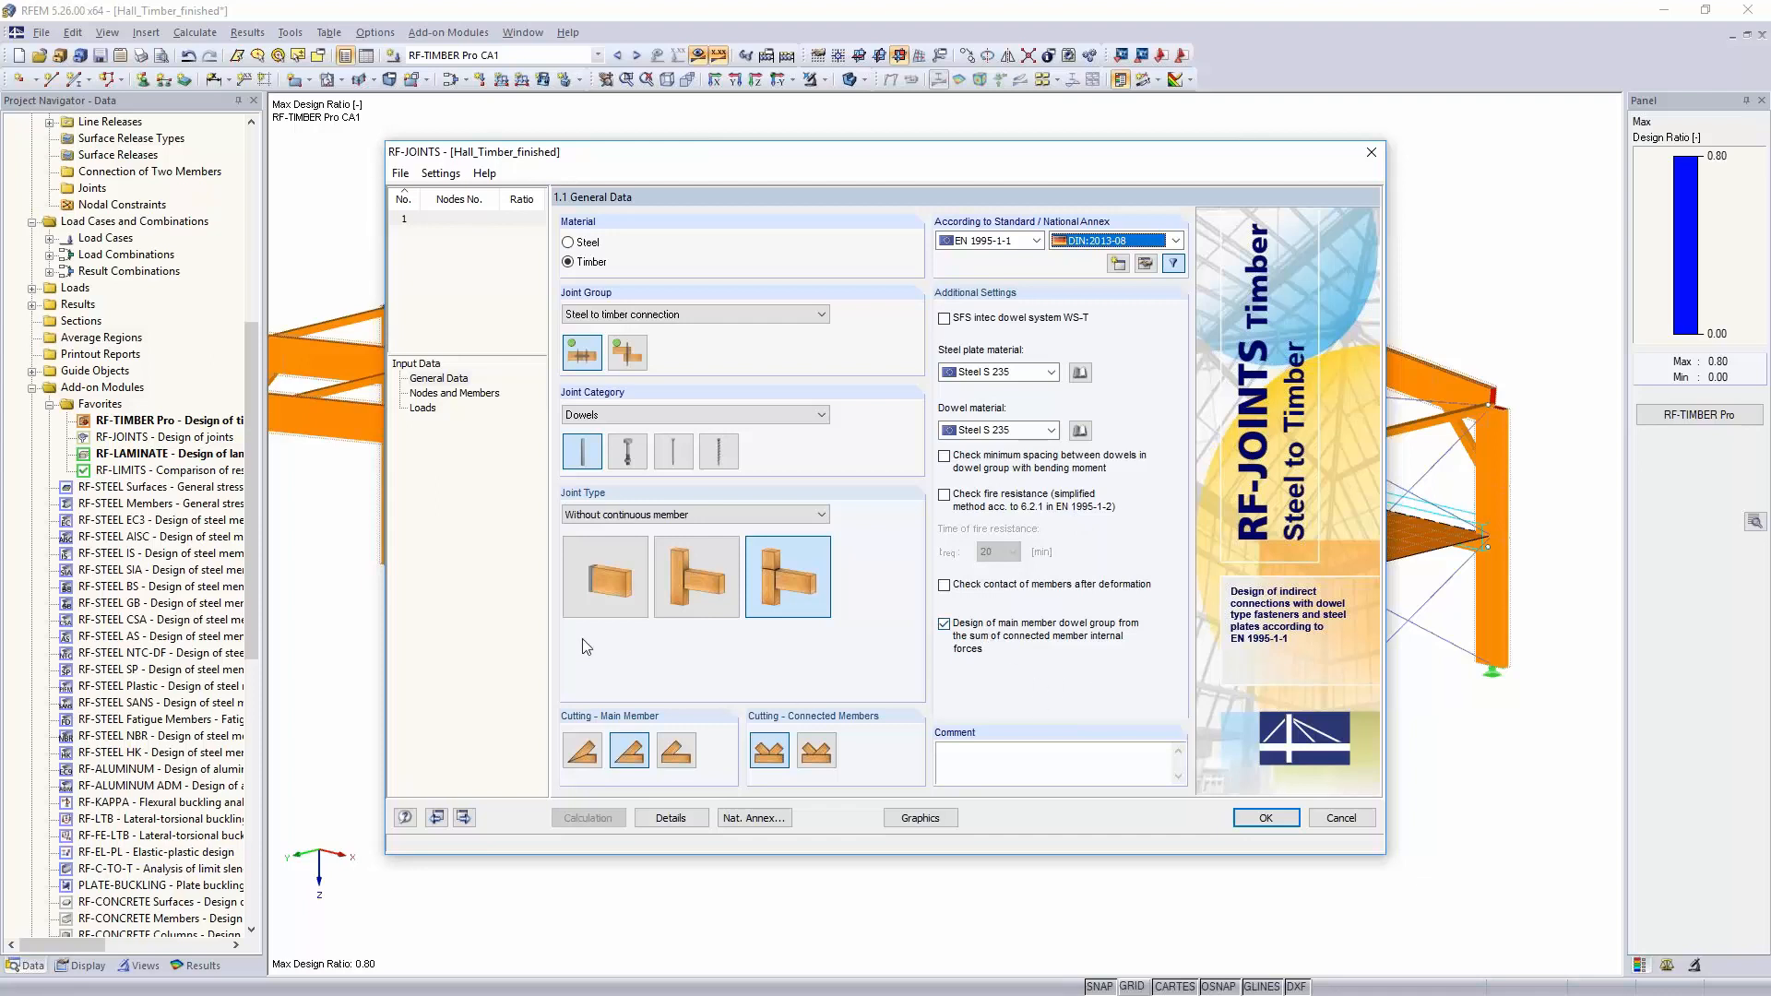
Step: Select eaves nodes 8, 19, 35, 51 and 67 along one side of the hall for the joint, showing a wireframe without results
click(457, 393)
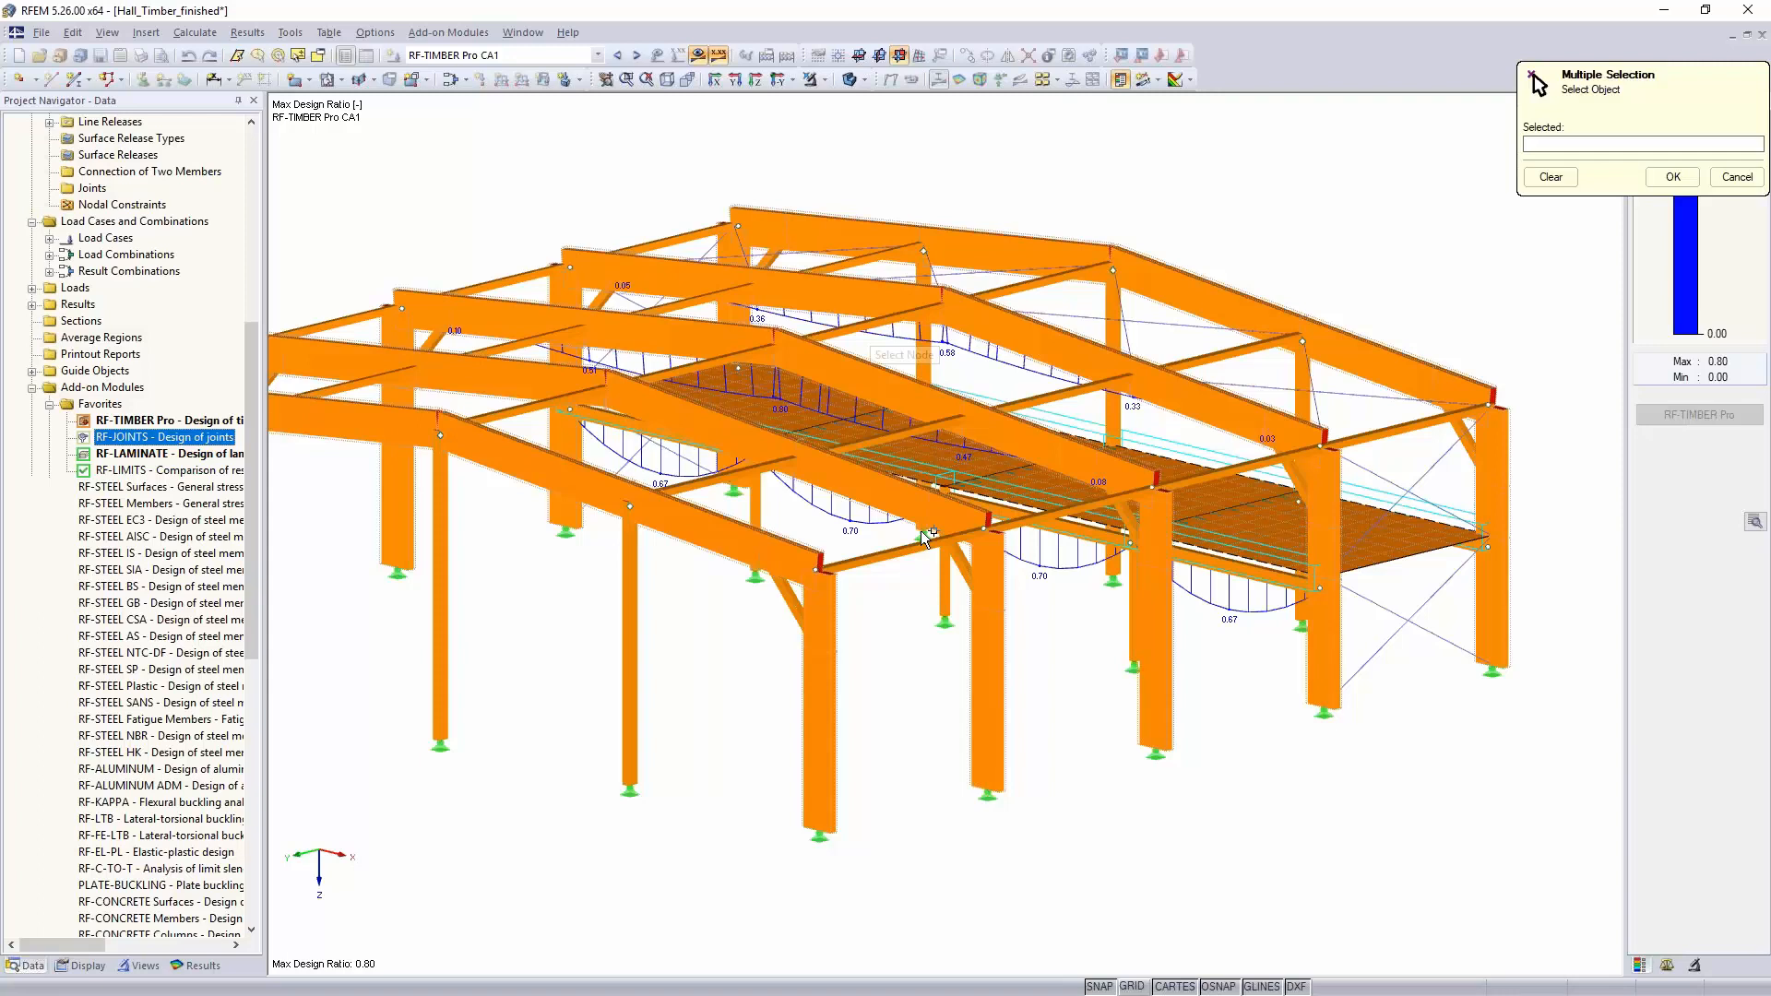
scroll(1018, 693, down, 6)
click(849, 83)
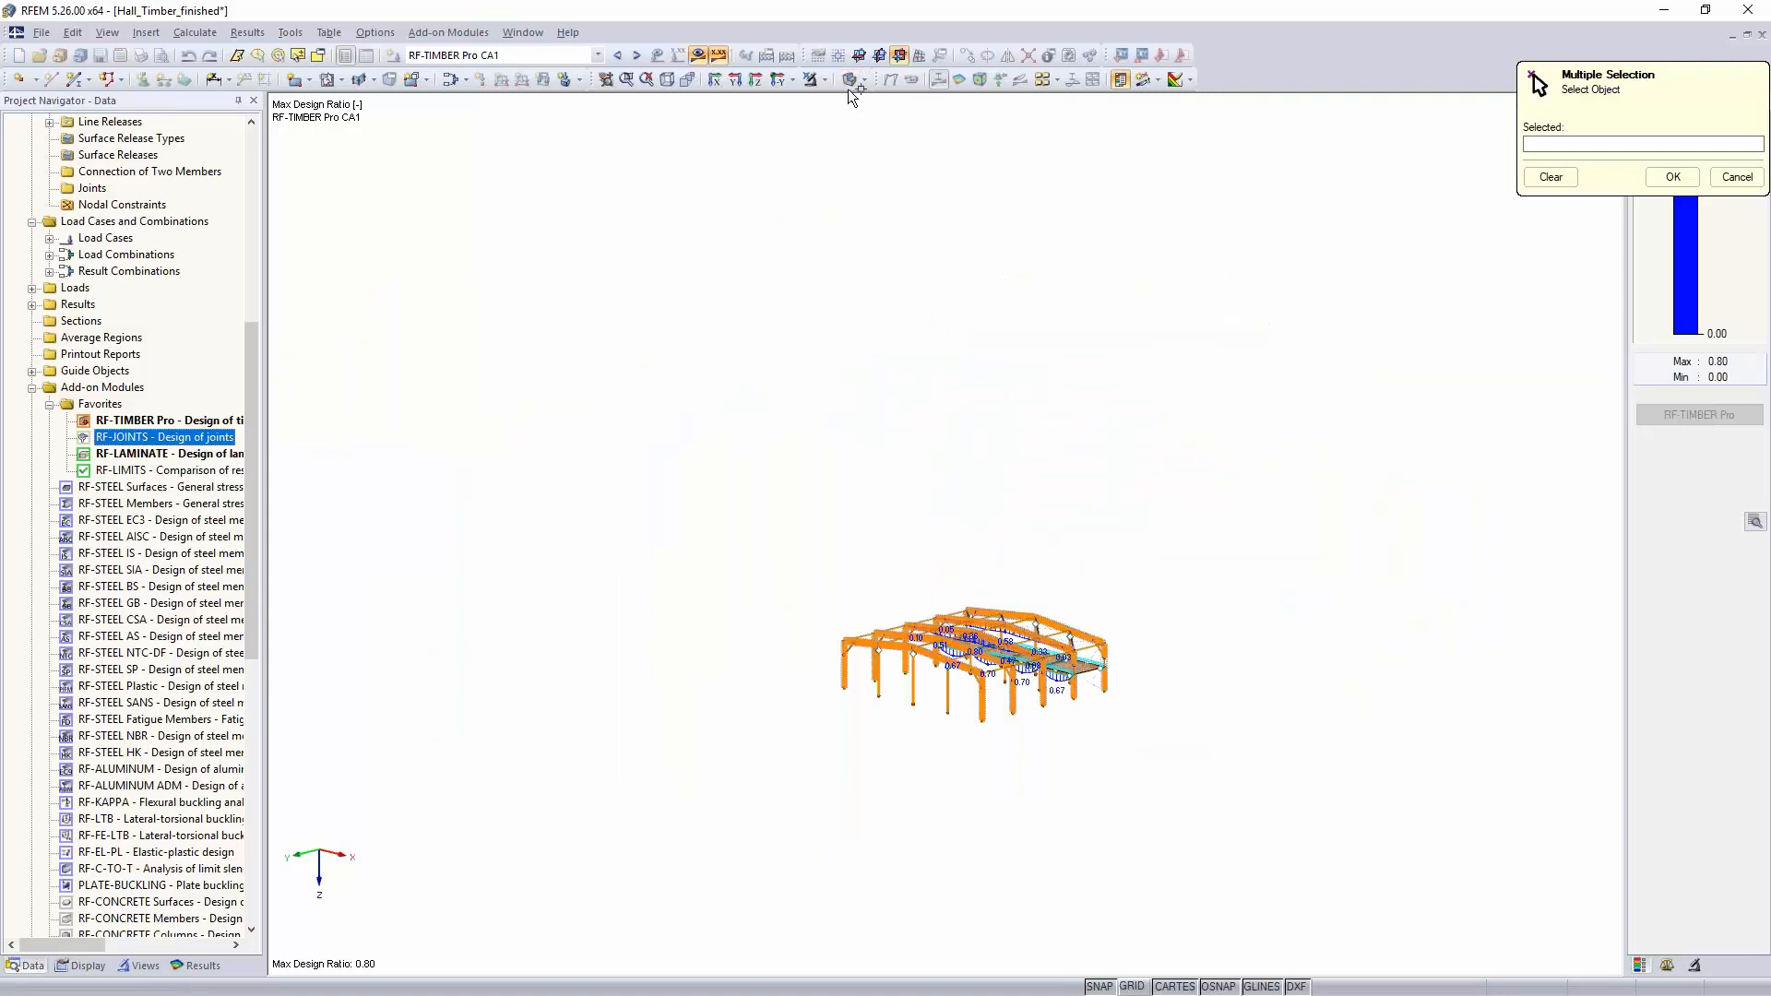
click(695, 55)
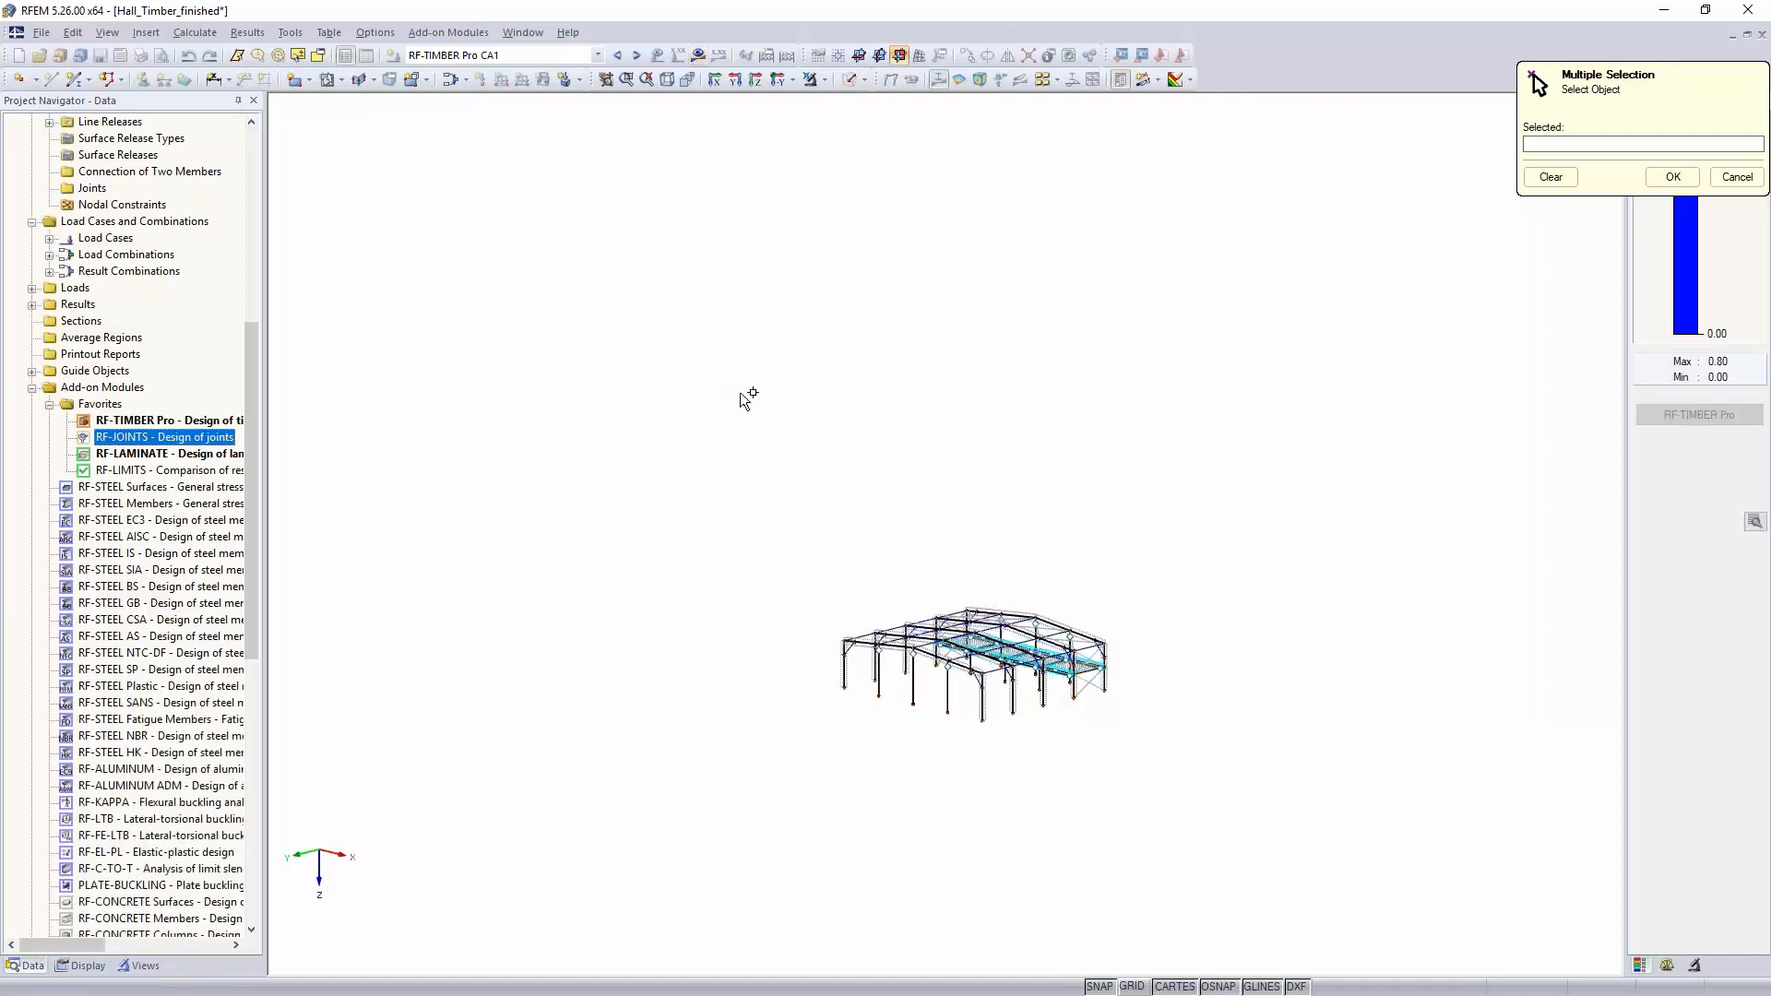
click(698, 55)
ctrl+middle_drag(733, 355, 842, 439)
scroll(834, 549, up, 2)
scroll(925, 514, up, 4)
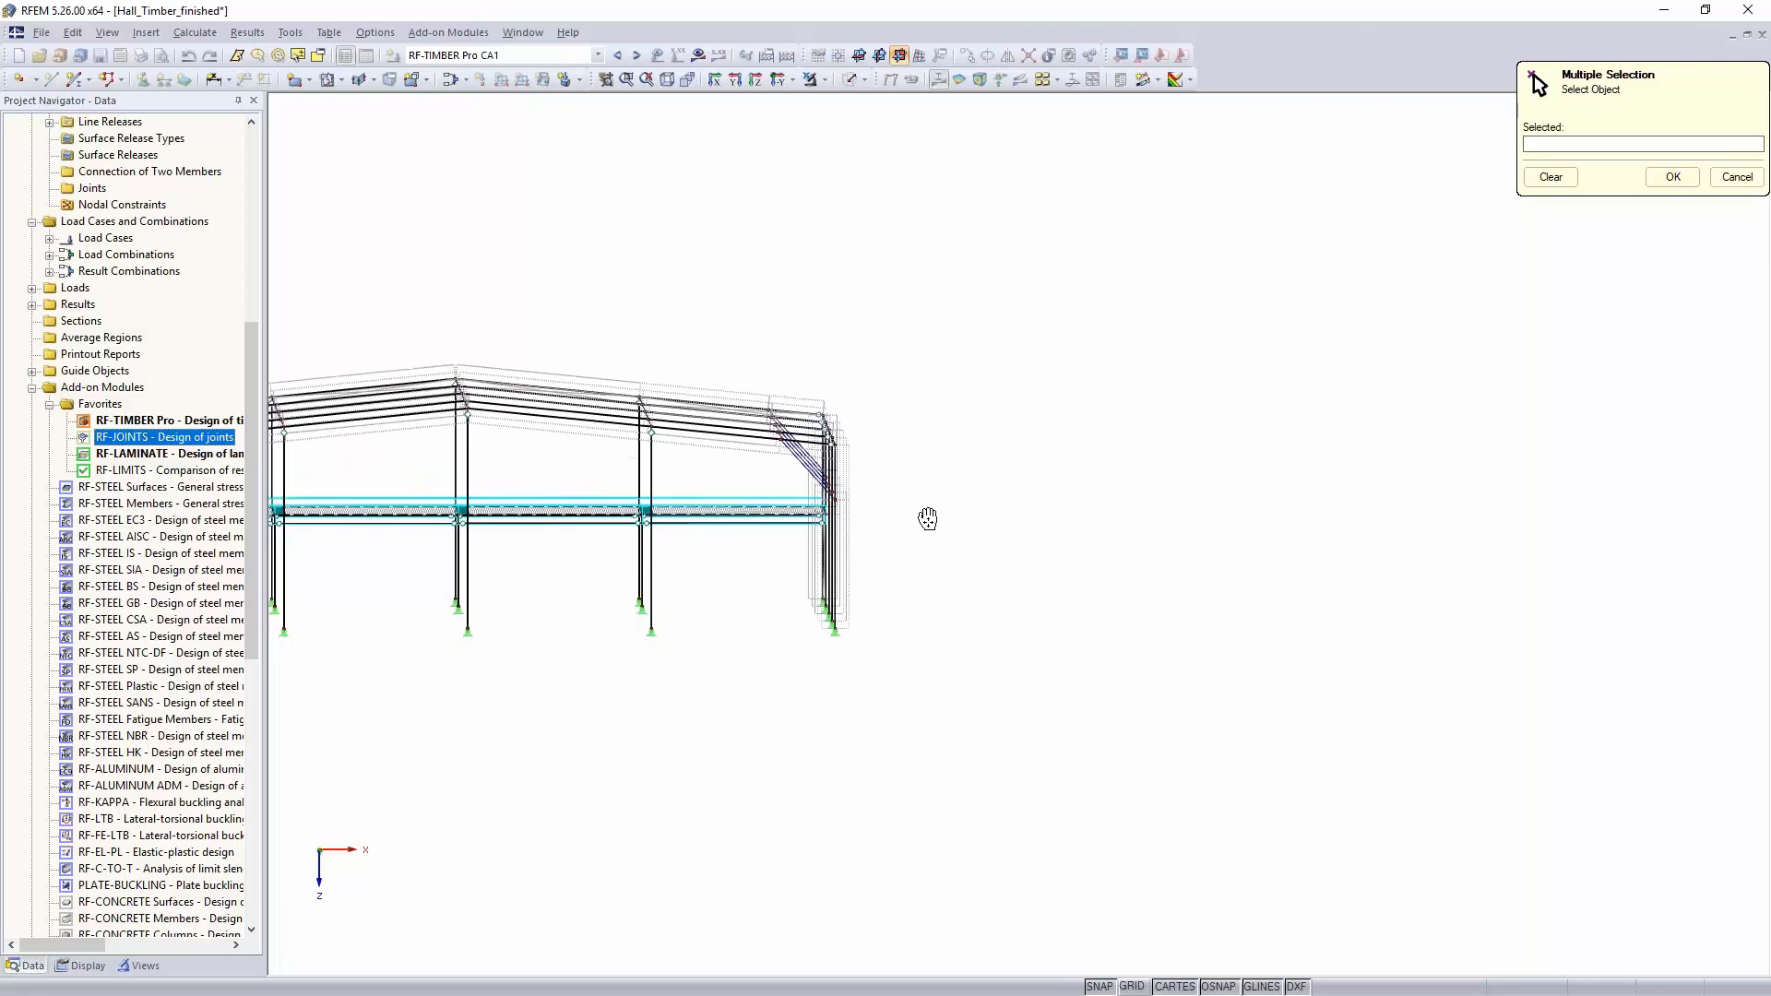
scroll(925, 498, up, 2)
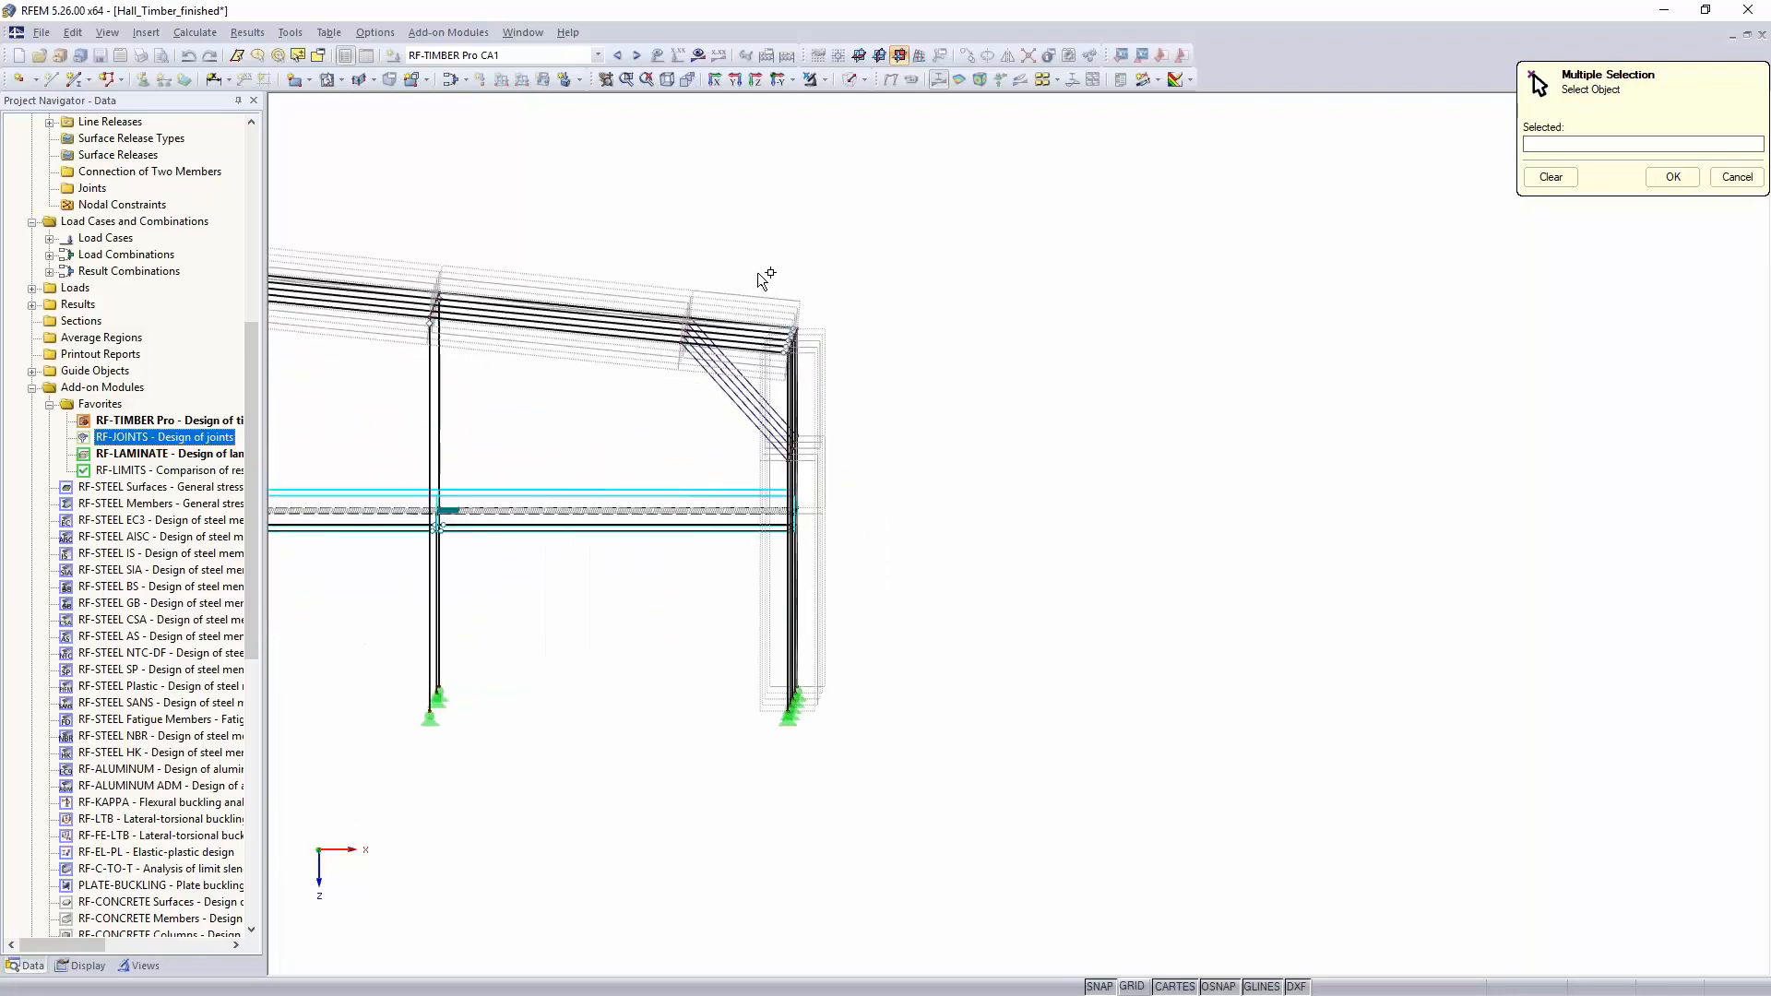
drag(763, 276, 853, 378)
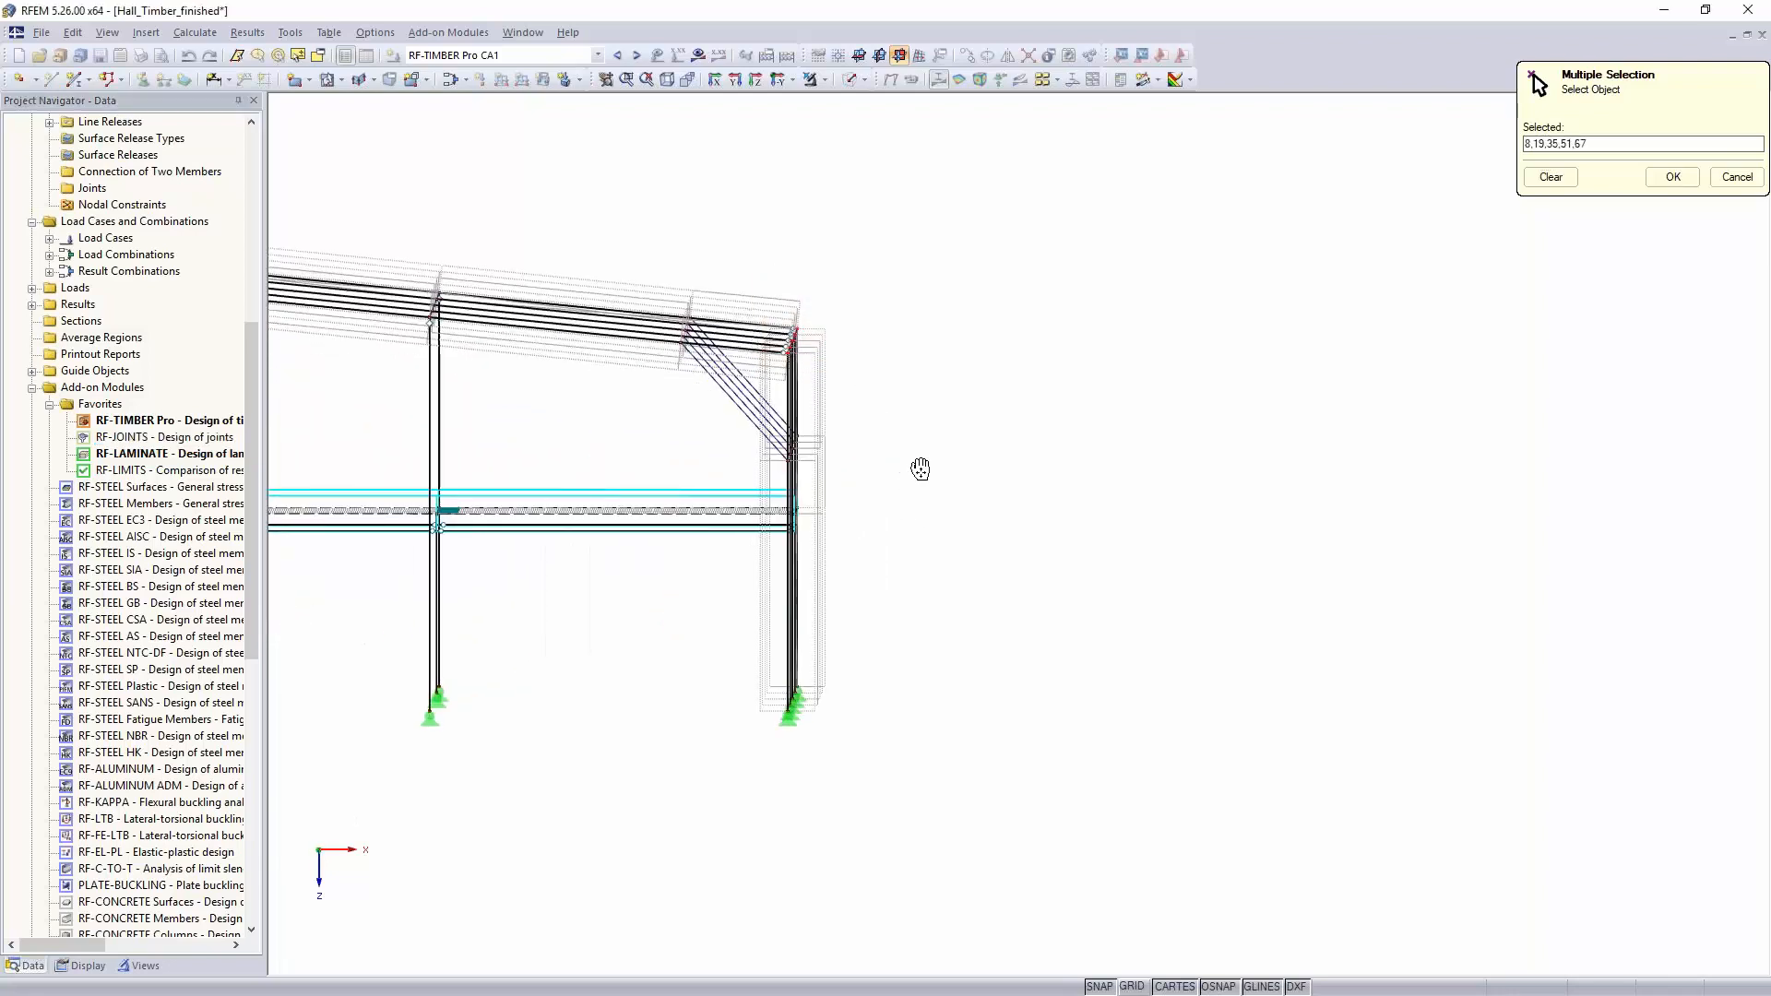
Step: Add eaves nodes 2, 13, 29, 45 and 61 on the opposite side of the hall and accept the joint's node selection
scroll(932, 471, down, 3)
middle_drag(945, 471, 1043, 470)
scroll(672, 455, up, 3)
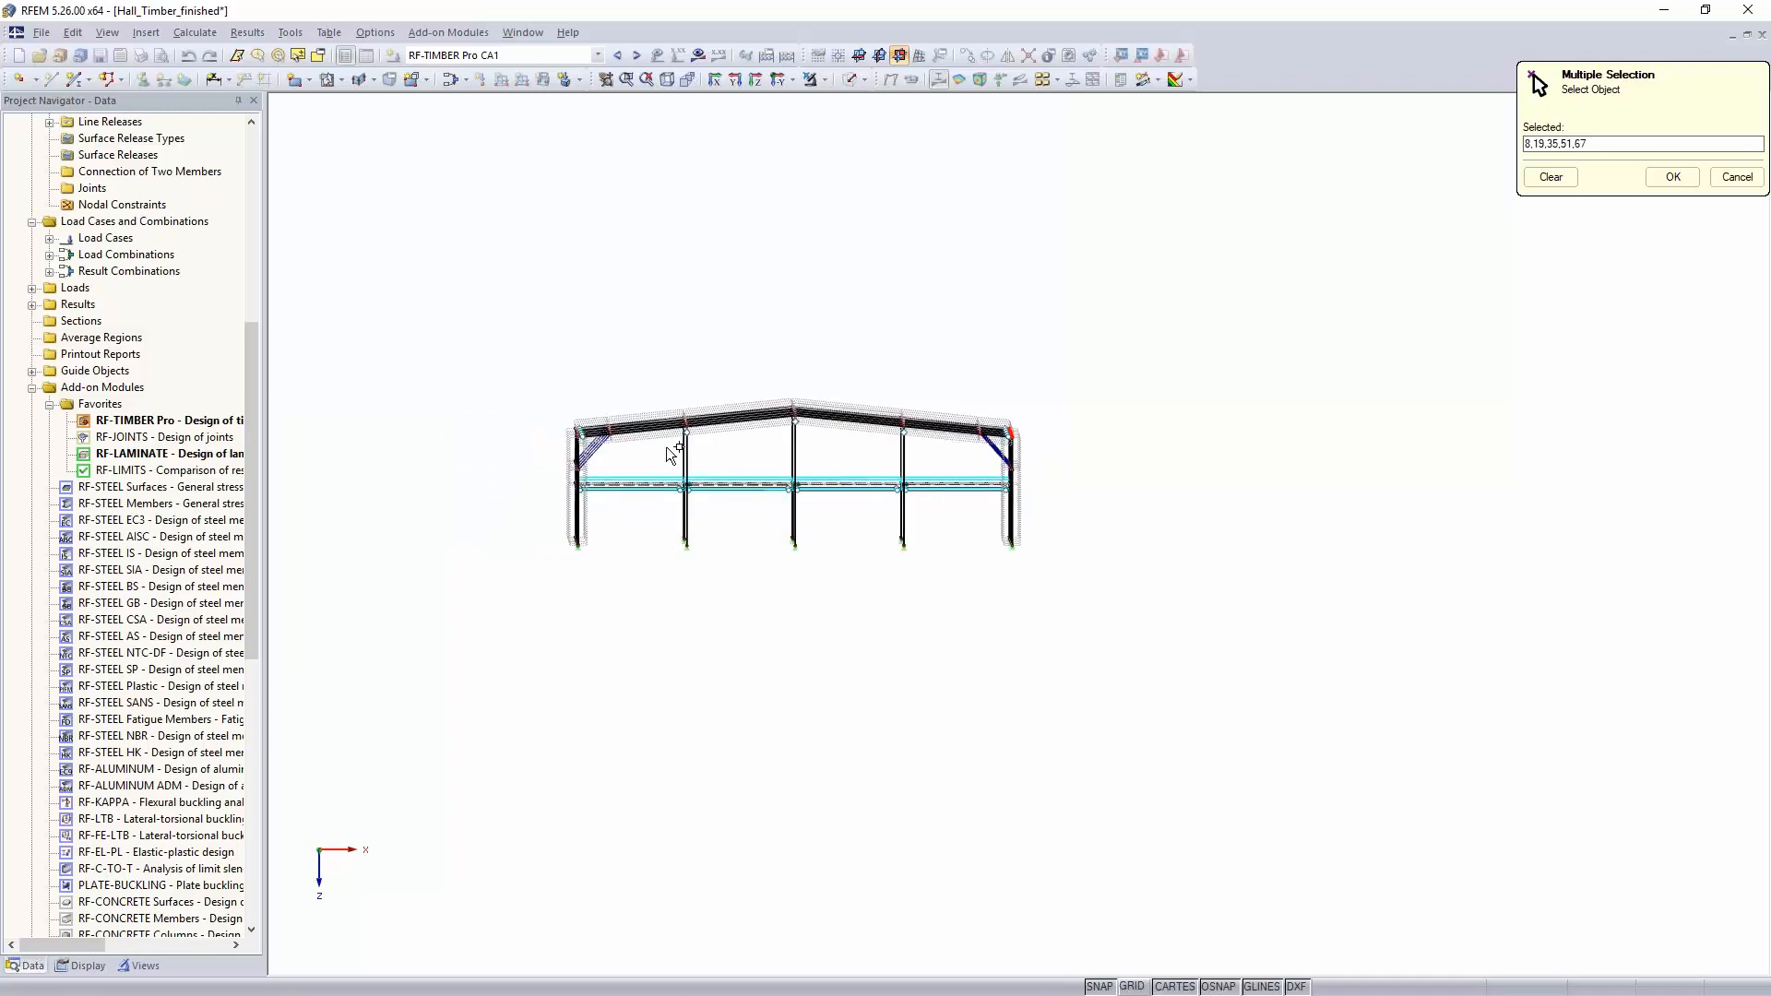
drag(493, 352, 556, 439)
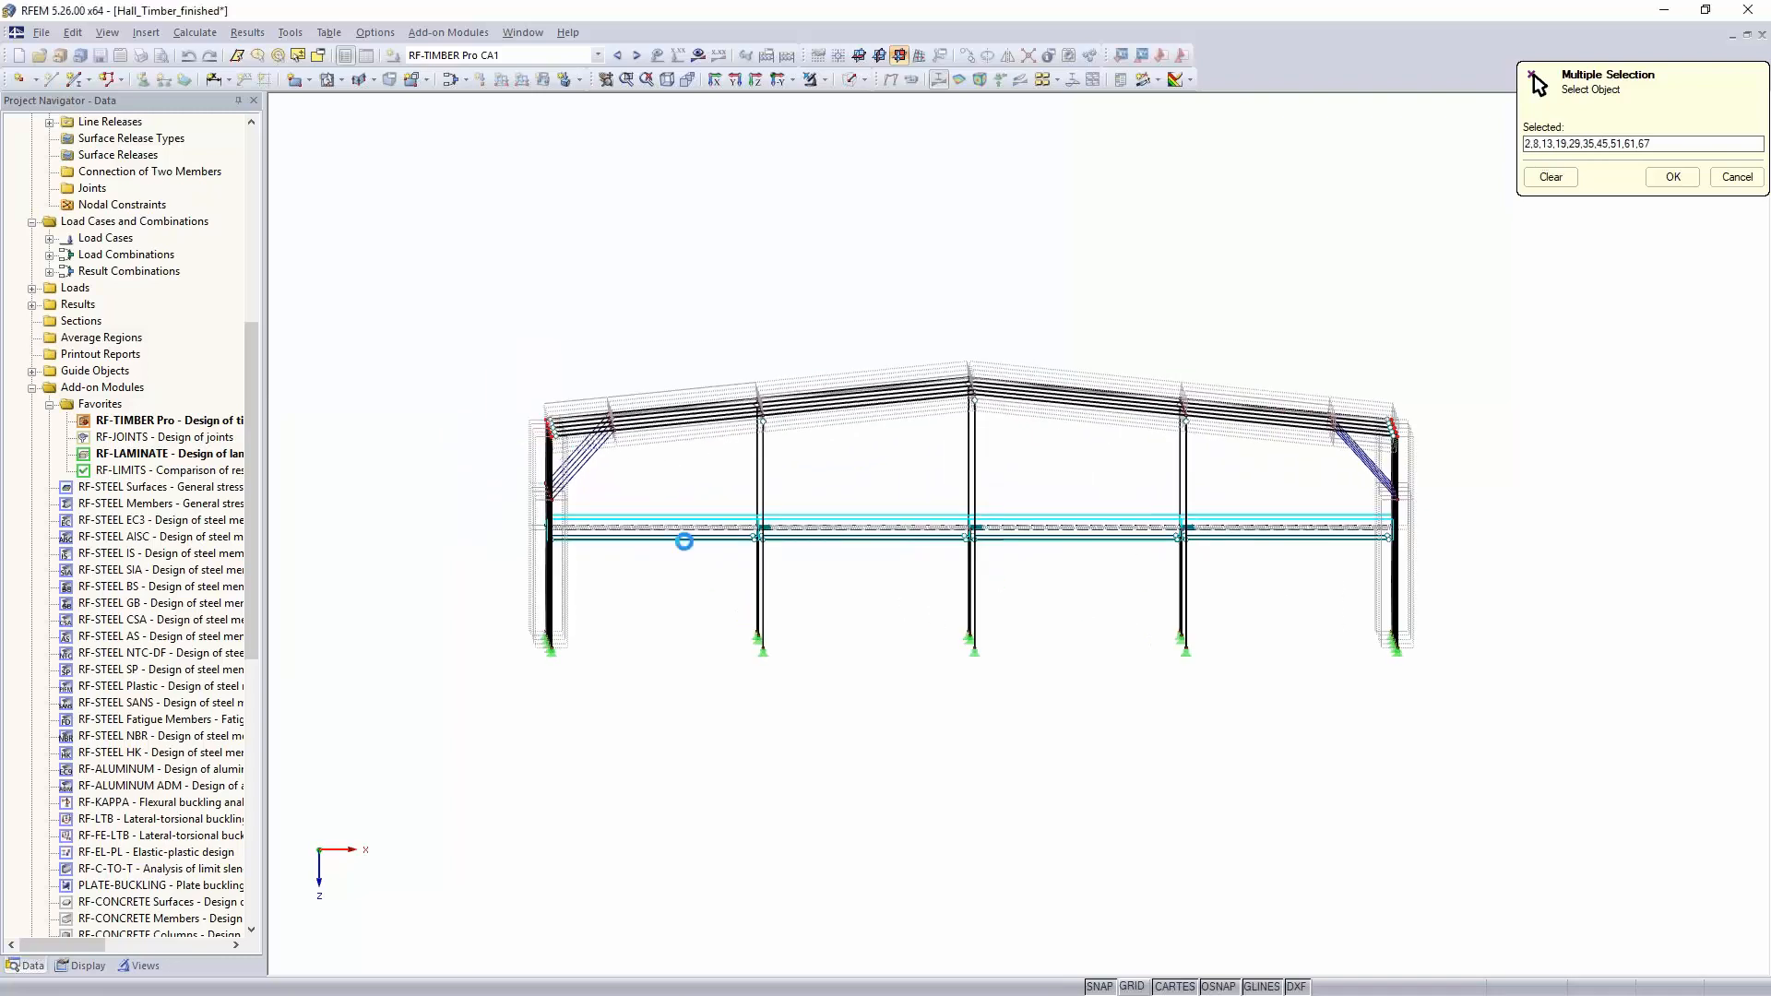
click(1672, 177)
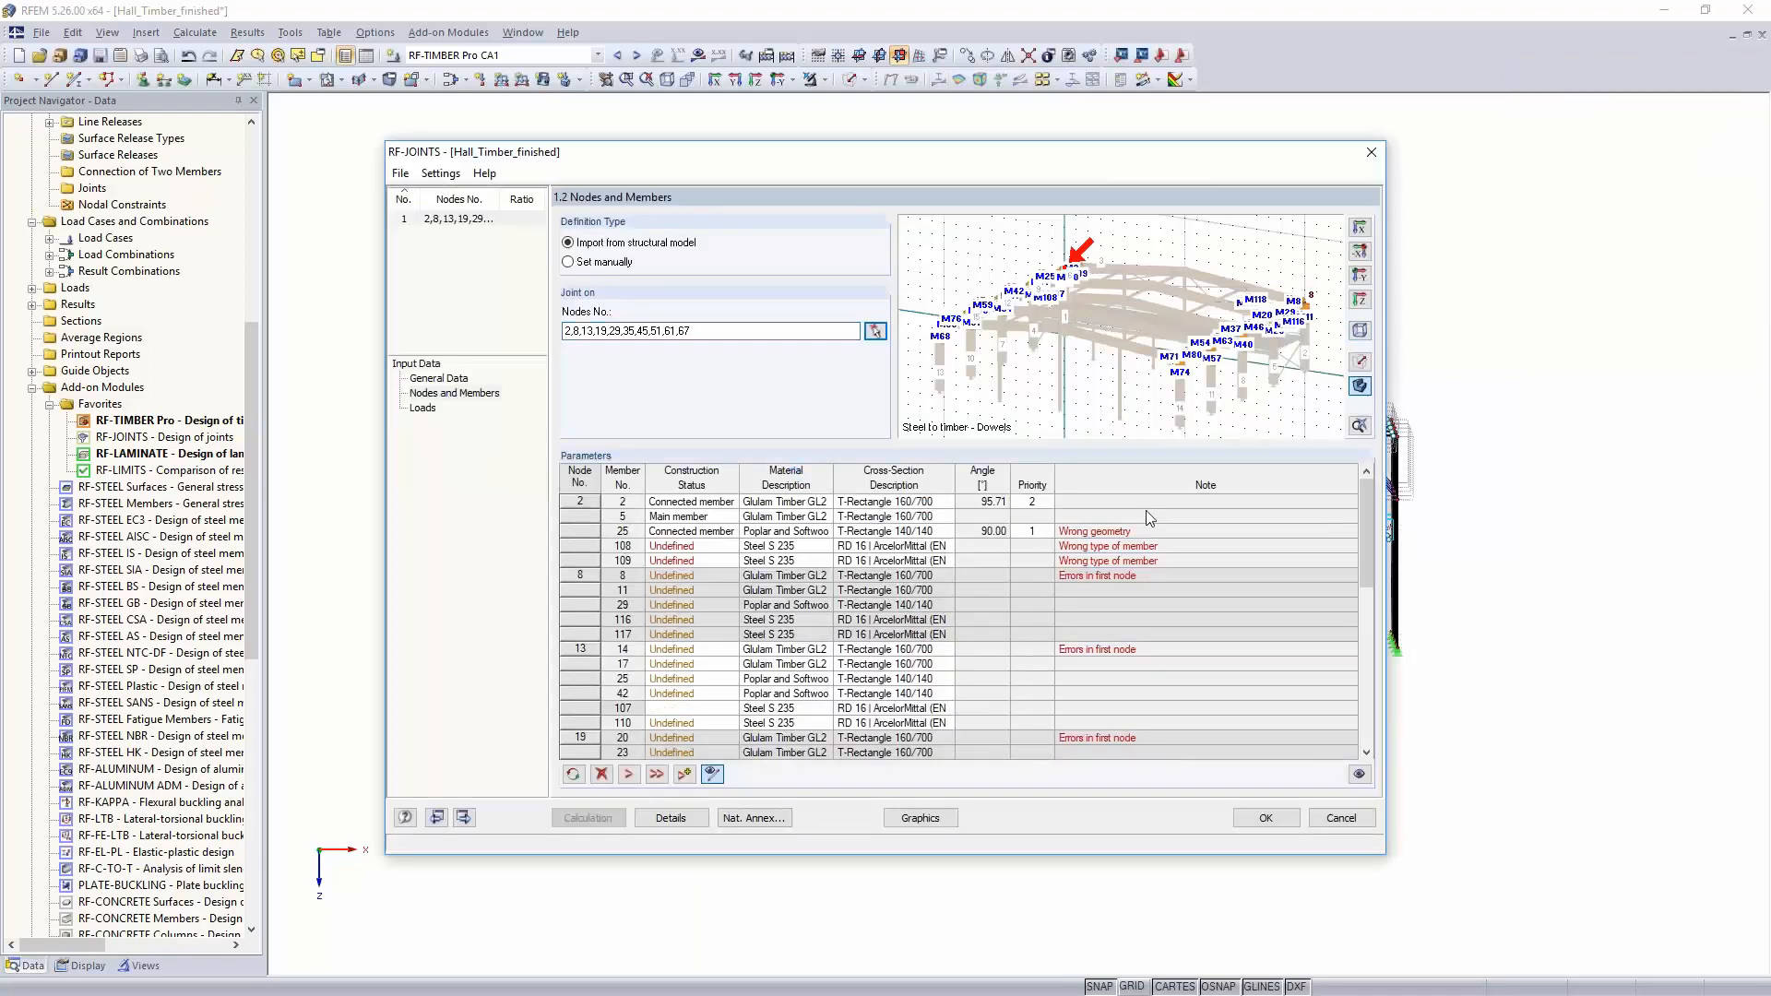
Step: Examine the joint preview at node 2 and check the construction status of members 2 and 5
scroll(1060, 267, up, 5)
scroll(1059, 267, up, 3)
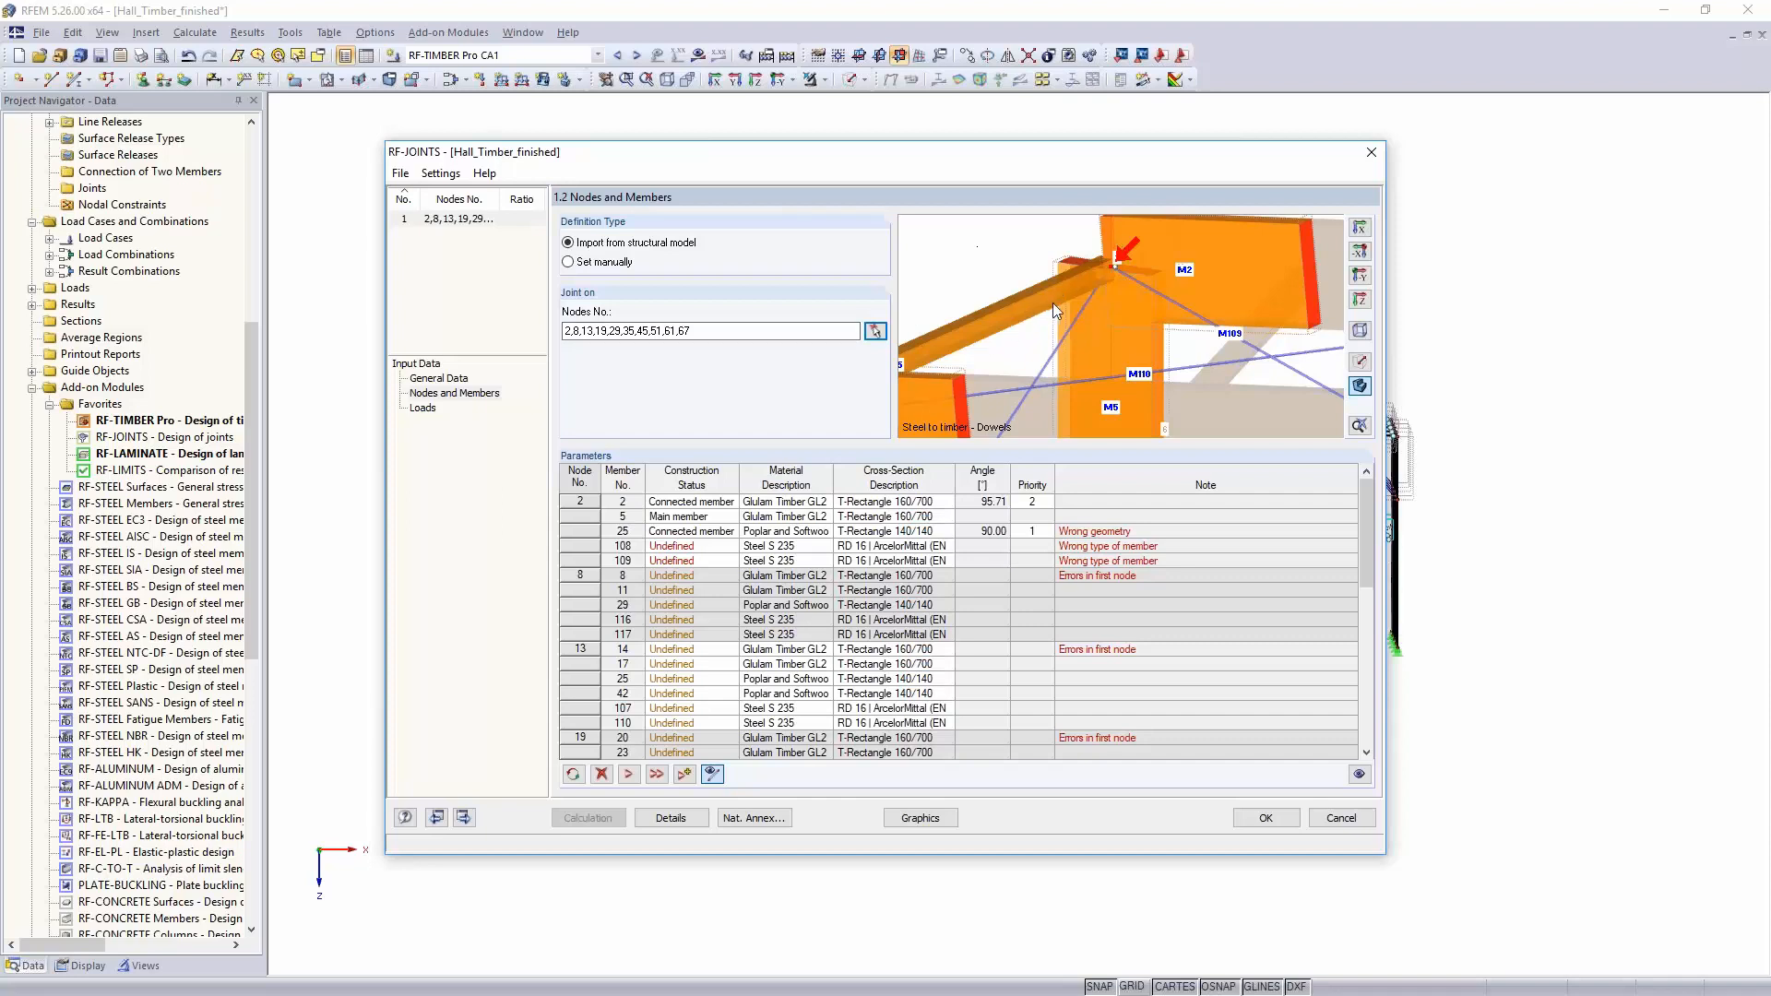
click(682, 502)
click(683, 517)
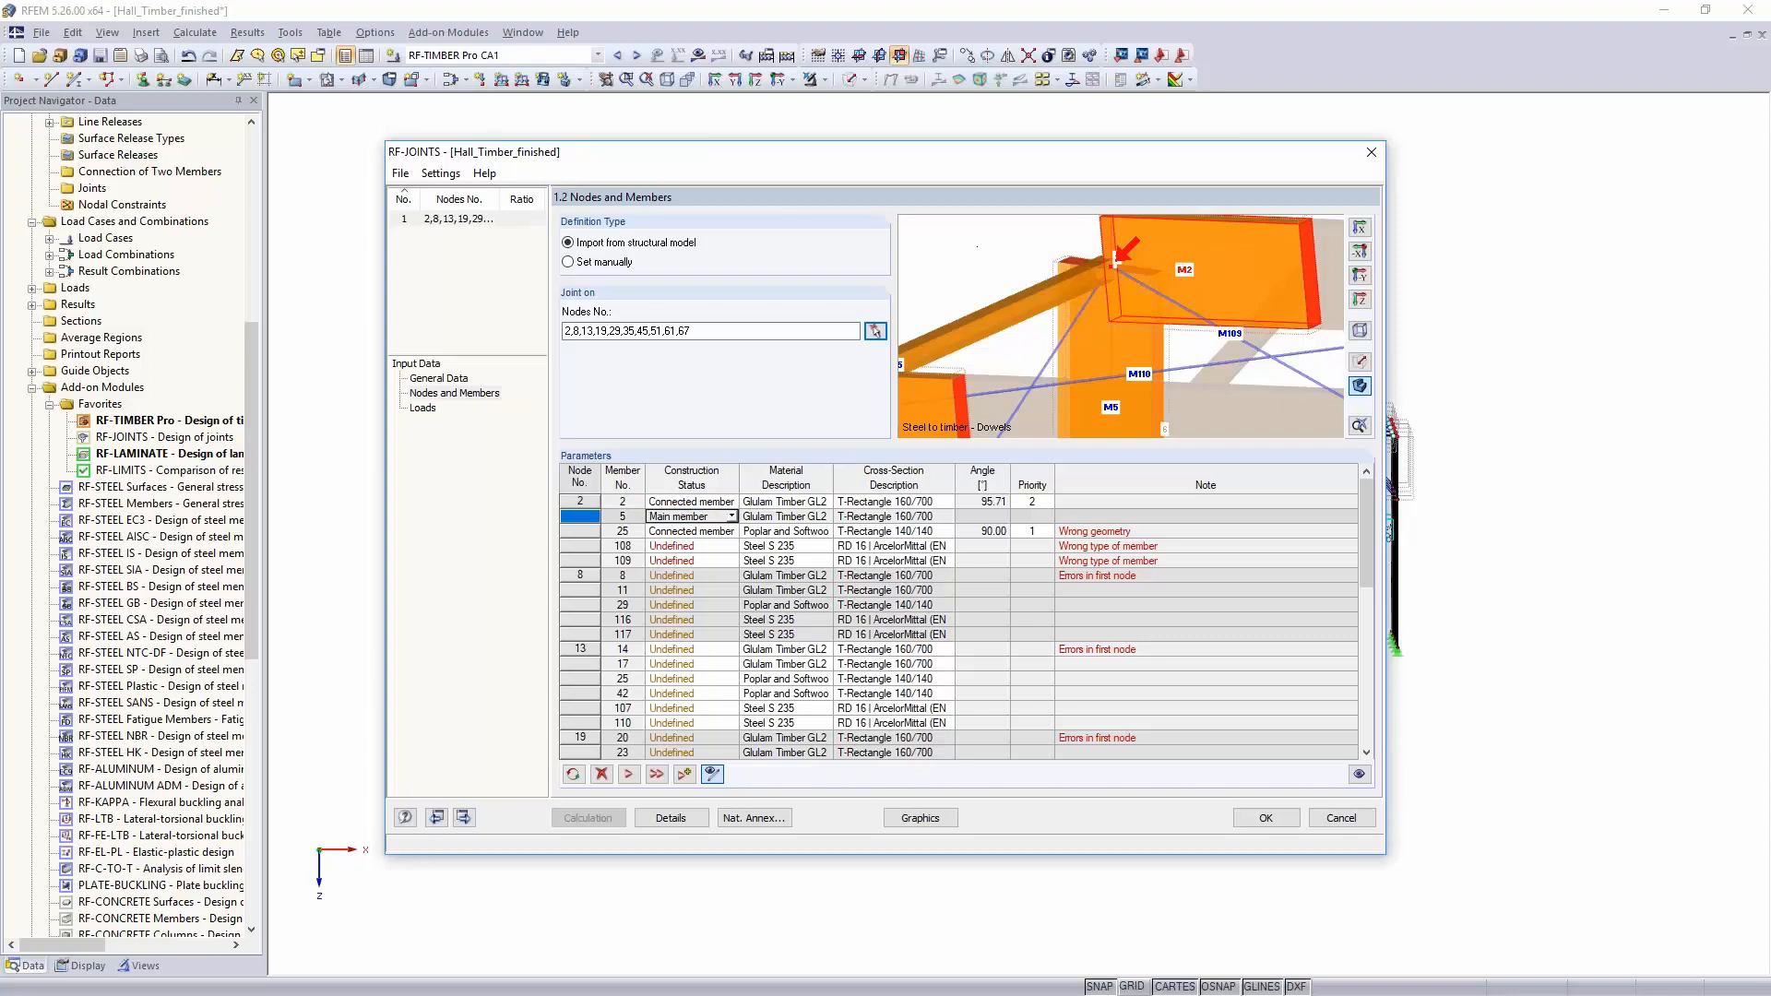
Step: Set member 25 and the steel members 109 and 108 at node 2 to Inactive for the joint
click(699, 531)
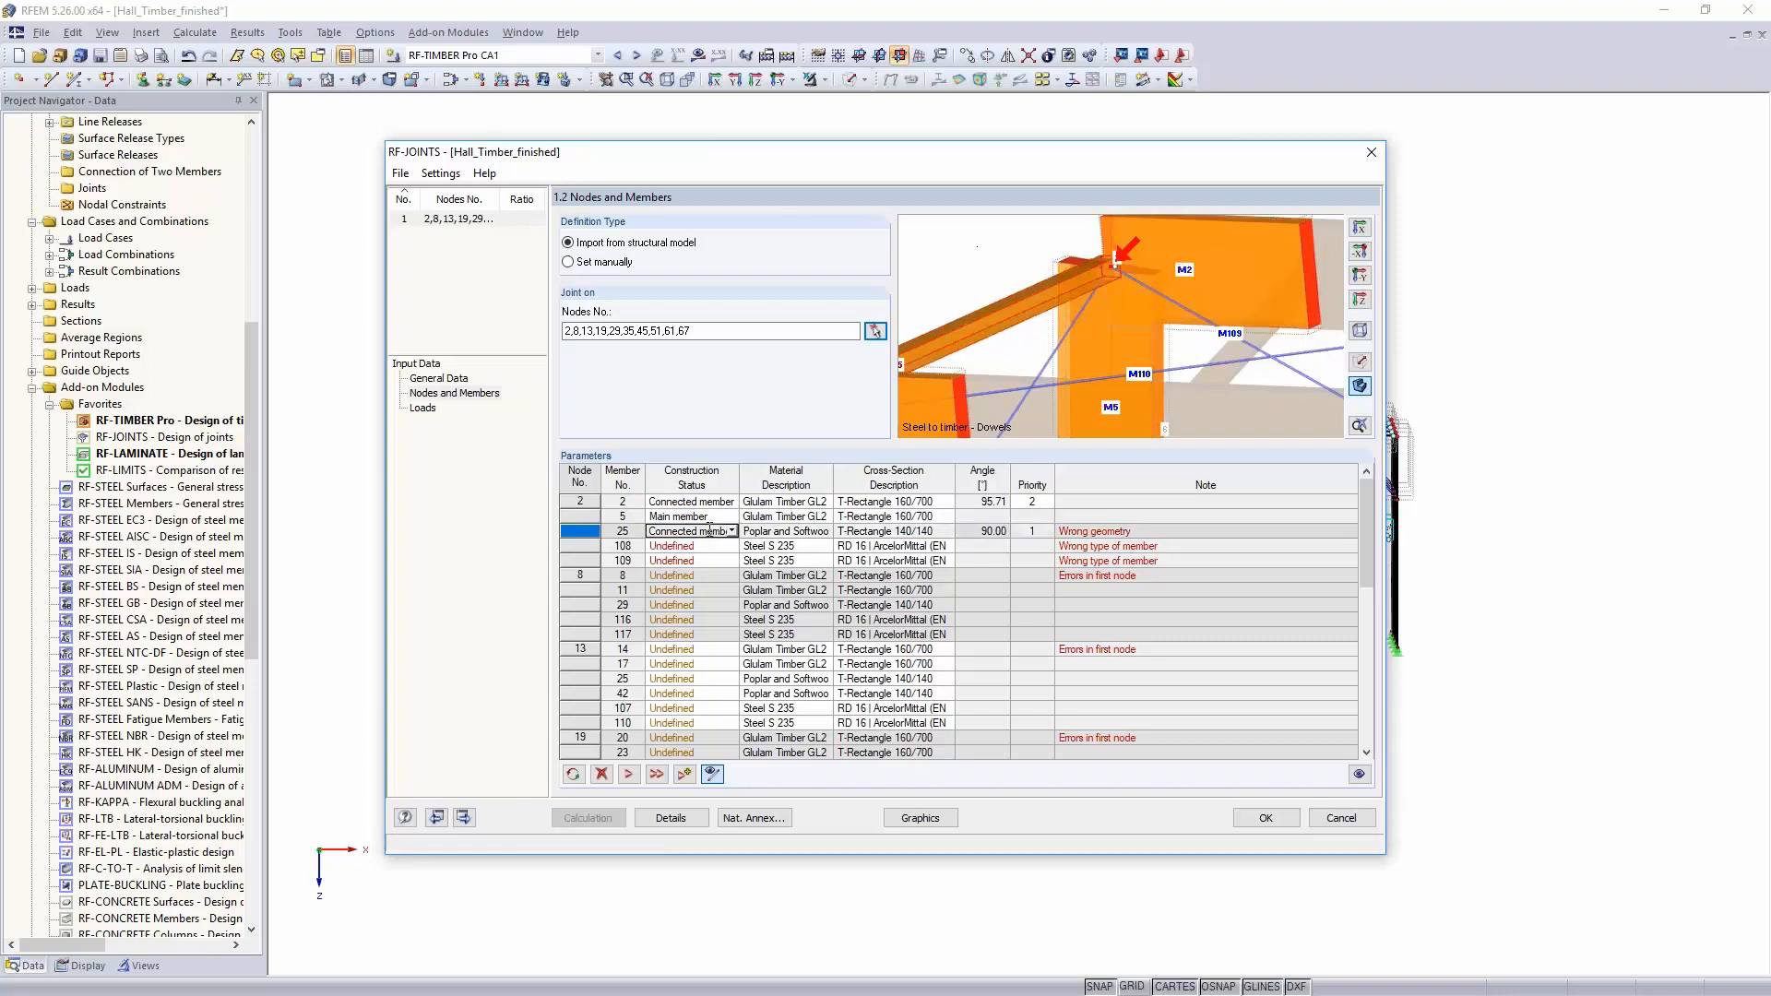
click(732, 530)
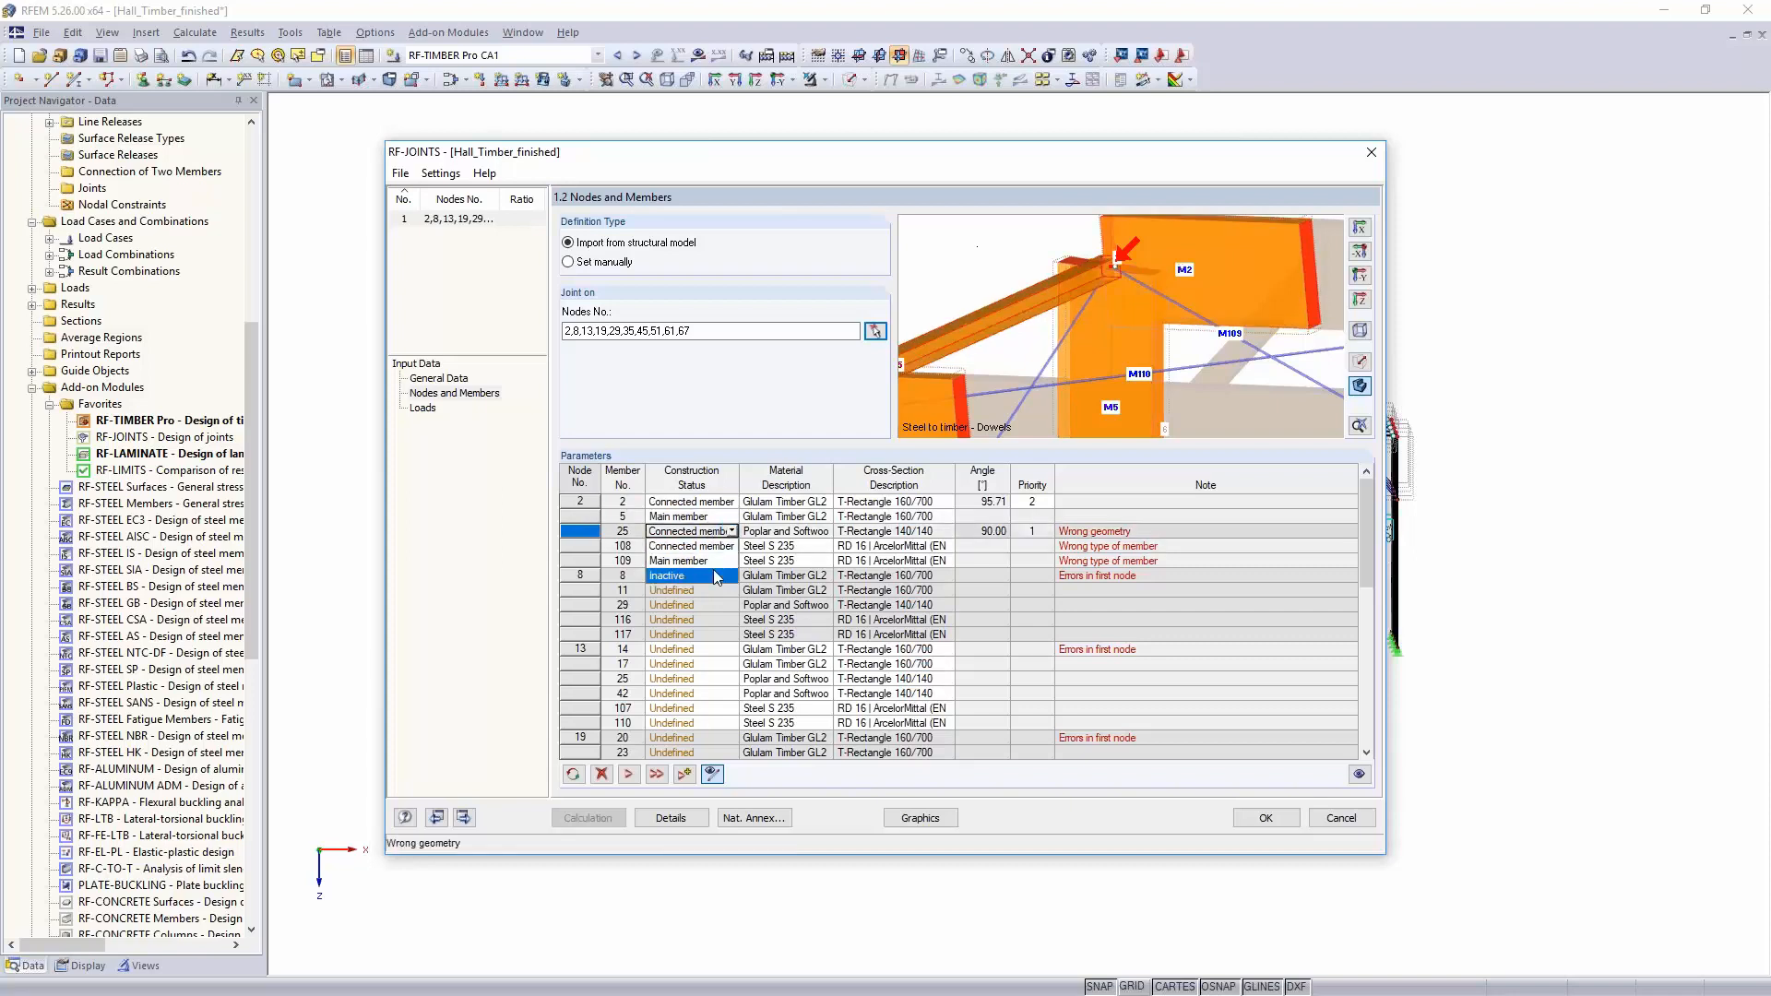
click(717, 576)
click(698, 546)
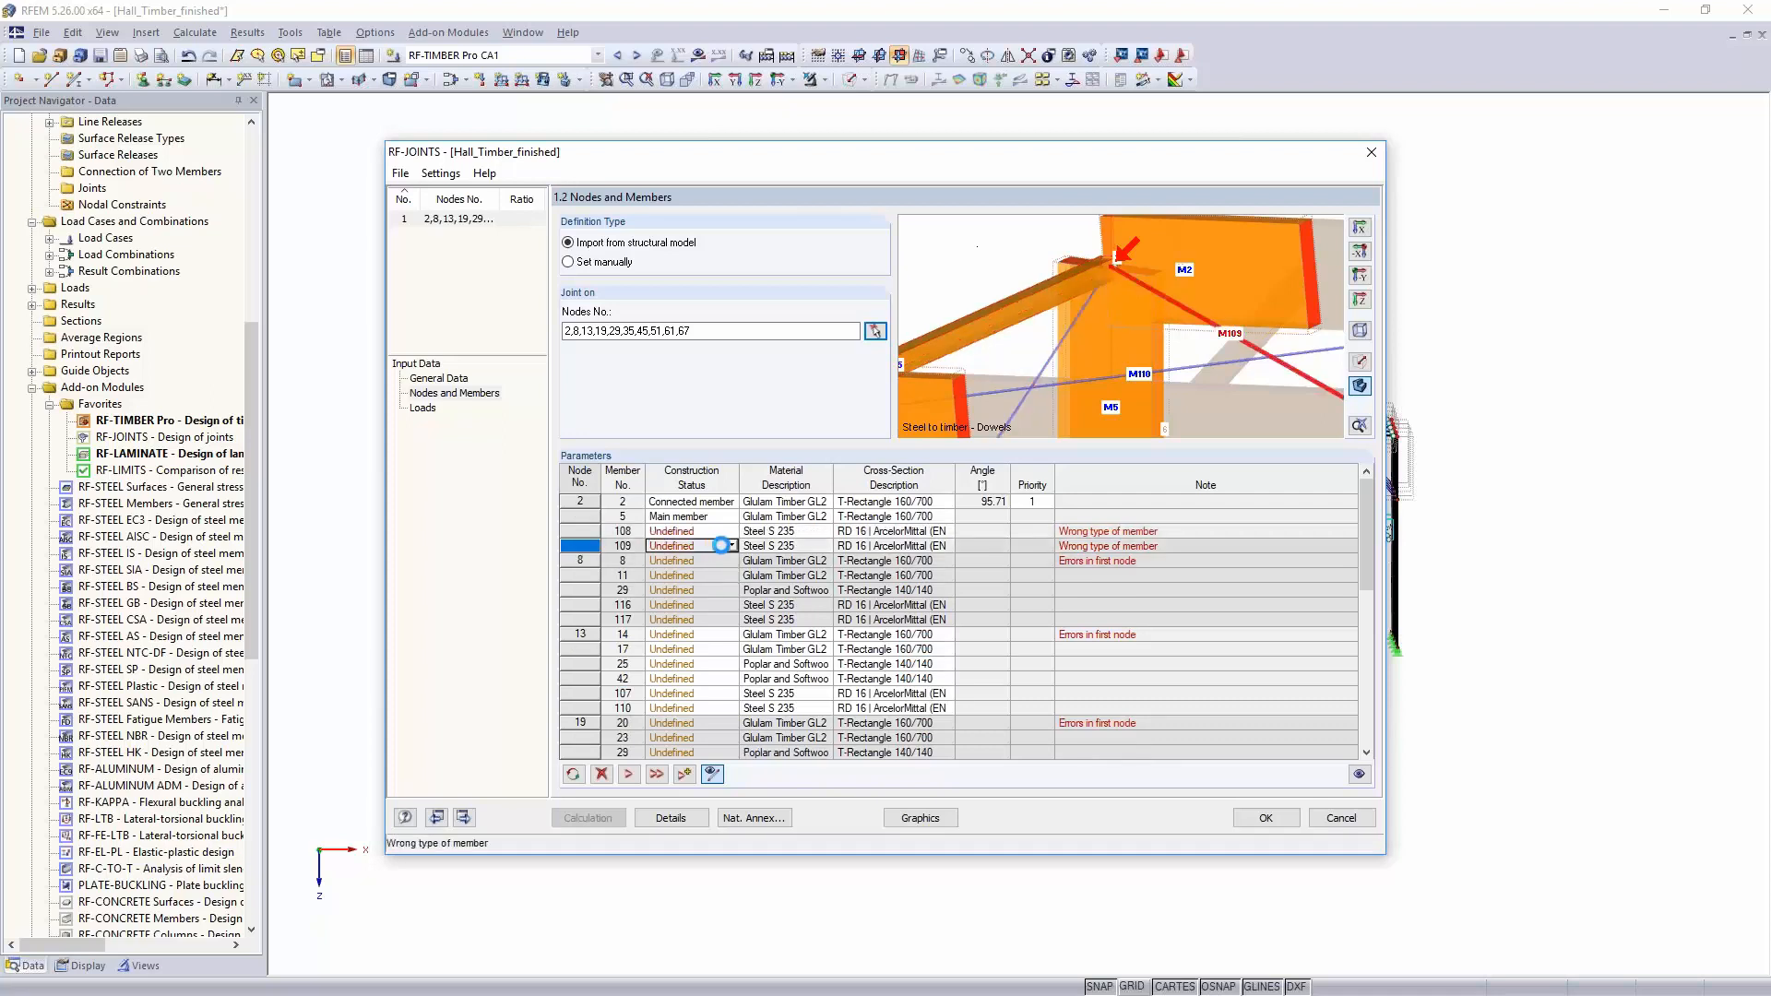
click(731, 545)
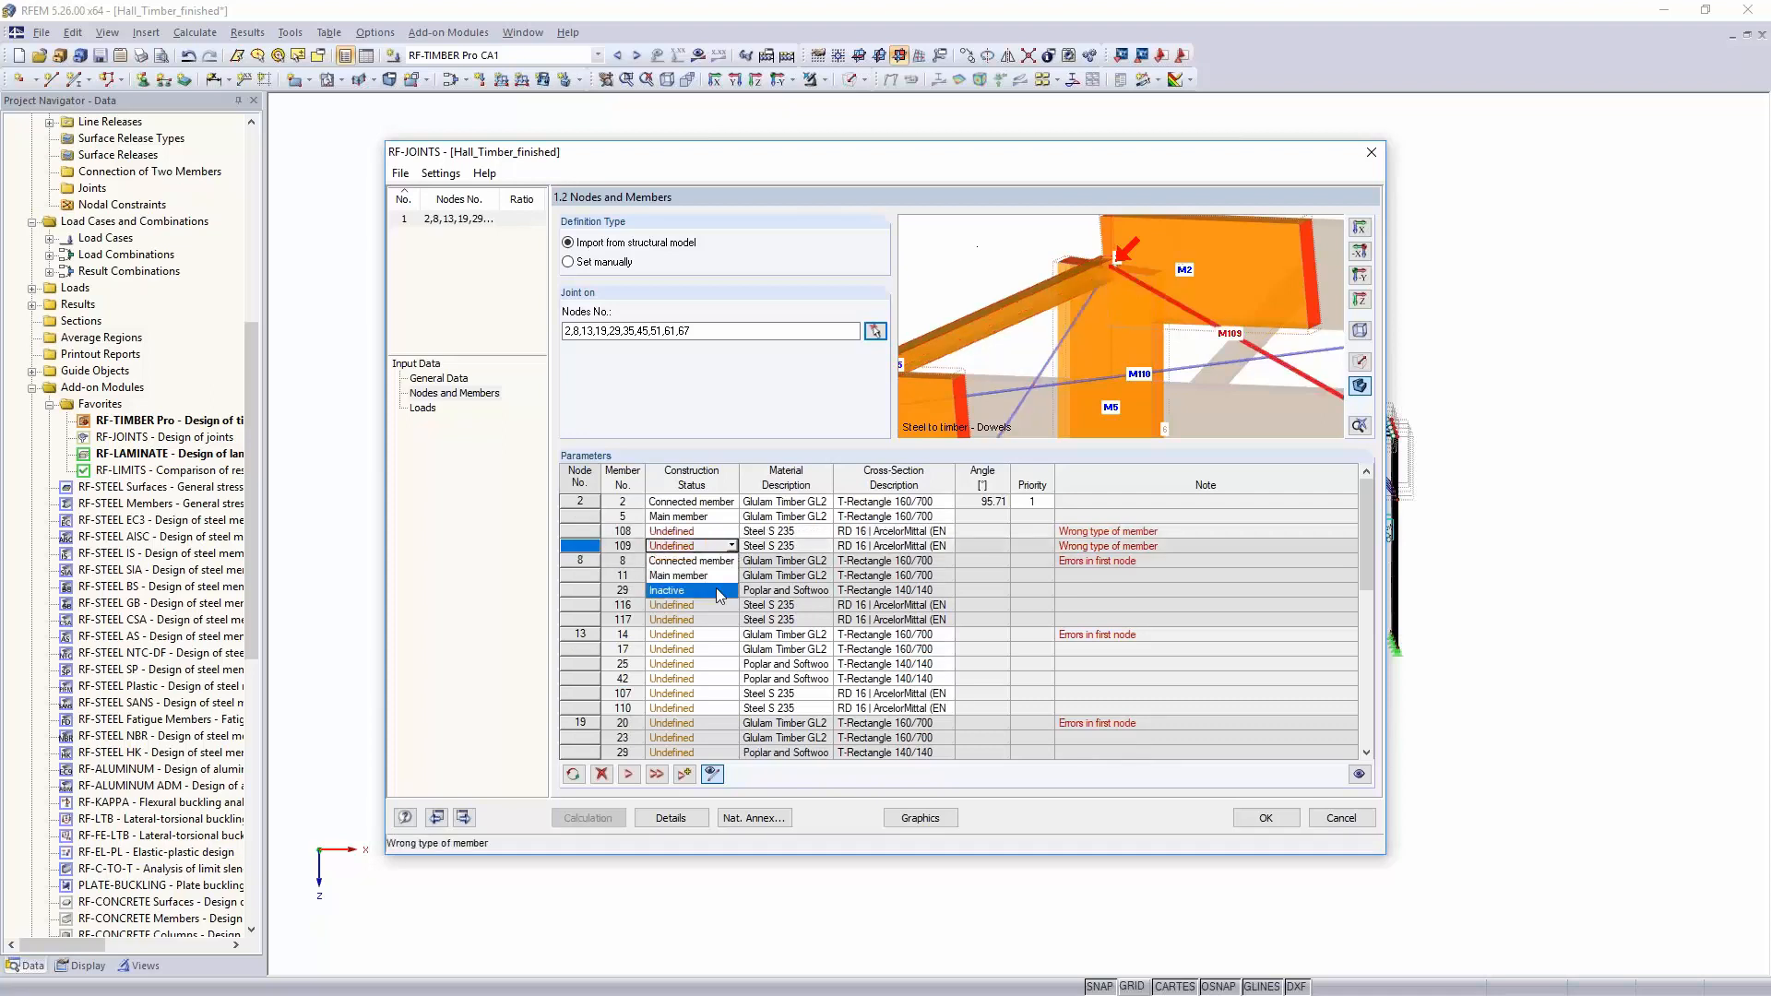
click(715, 588)
click(719, 531)
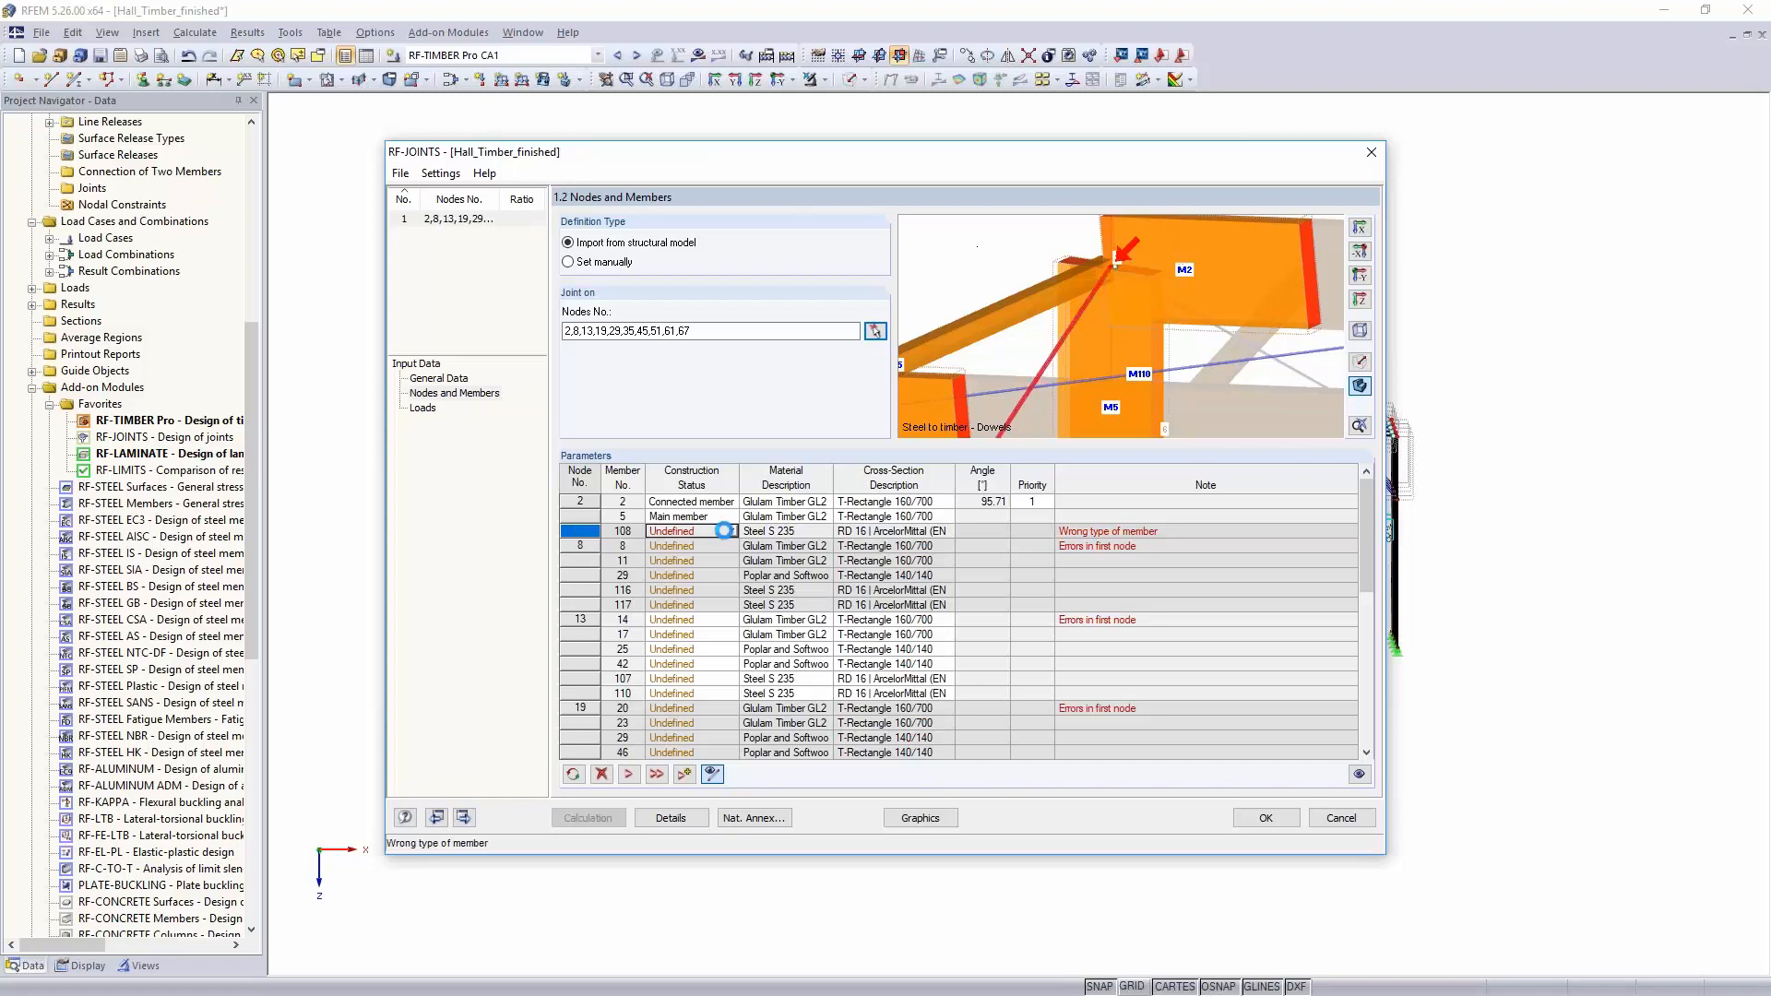
click(731, 532)
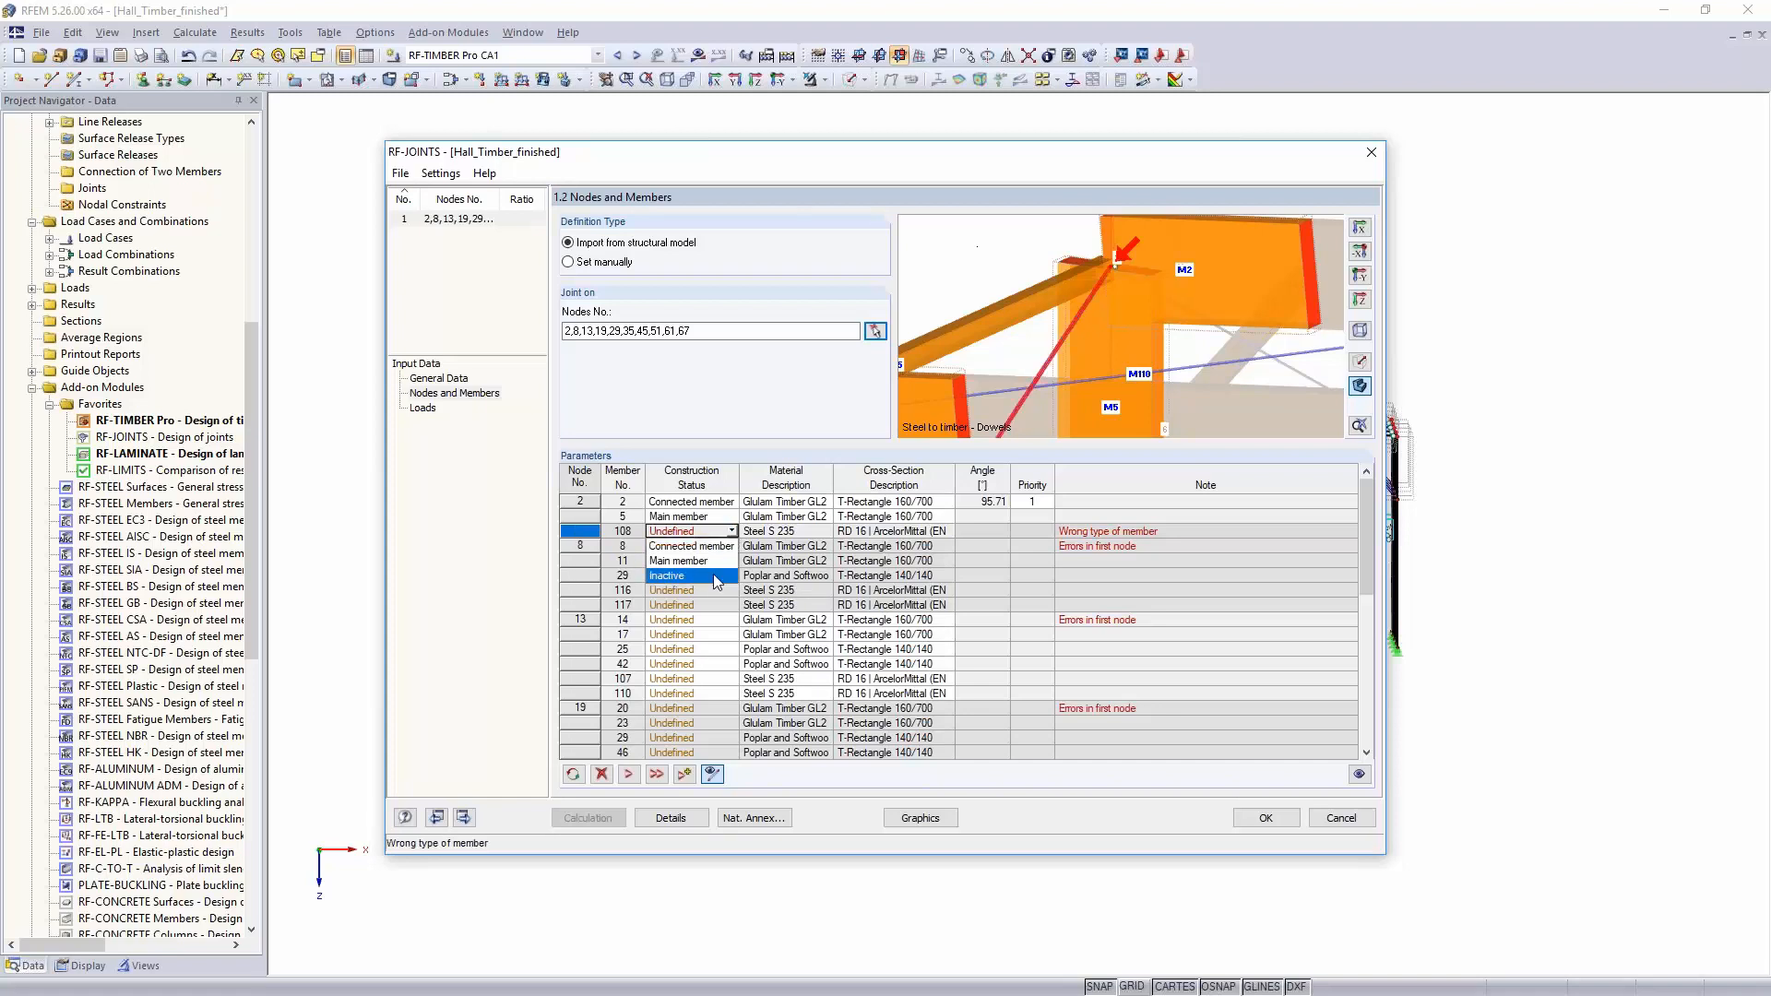
click(713, 575)
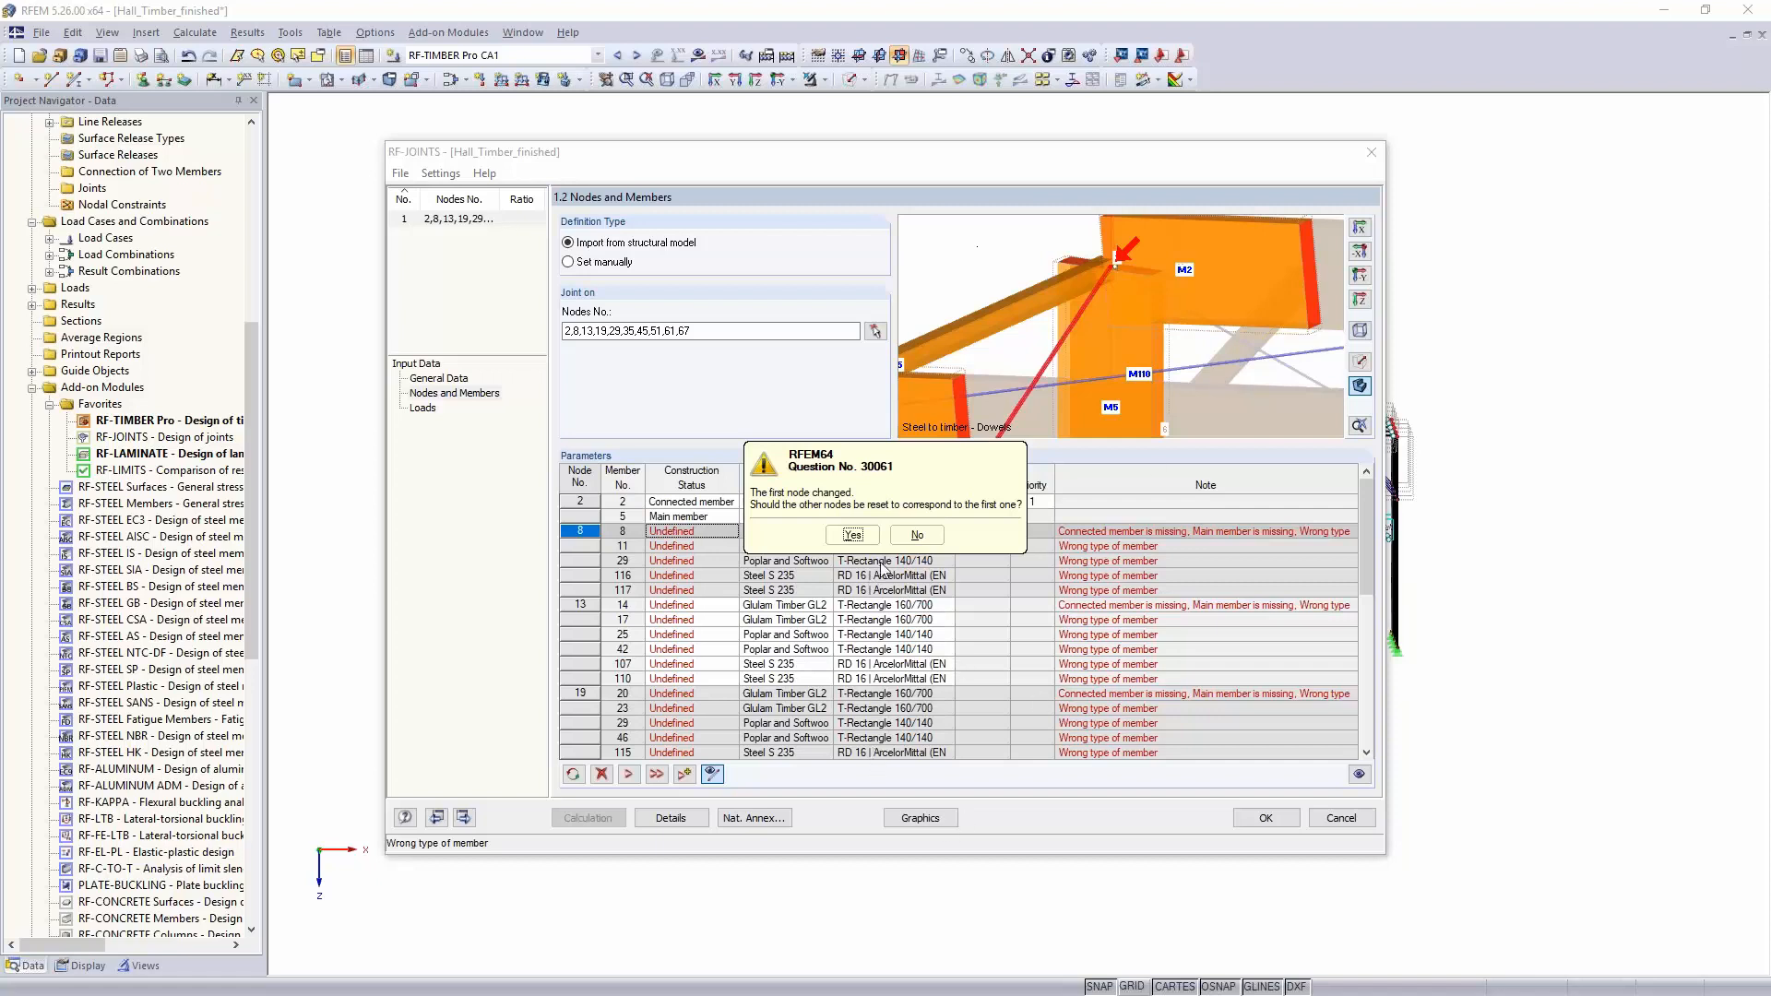
Step: Reset the other joint nodes to correspond to node 2, and decline setting the connection geometry to default
click(852, 534)
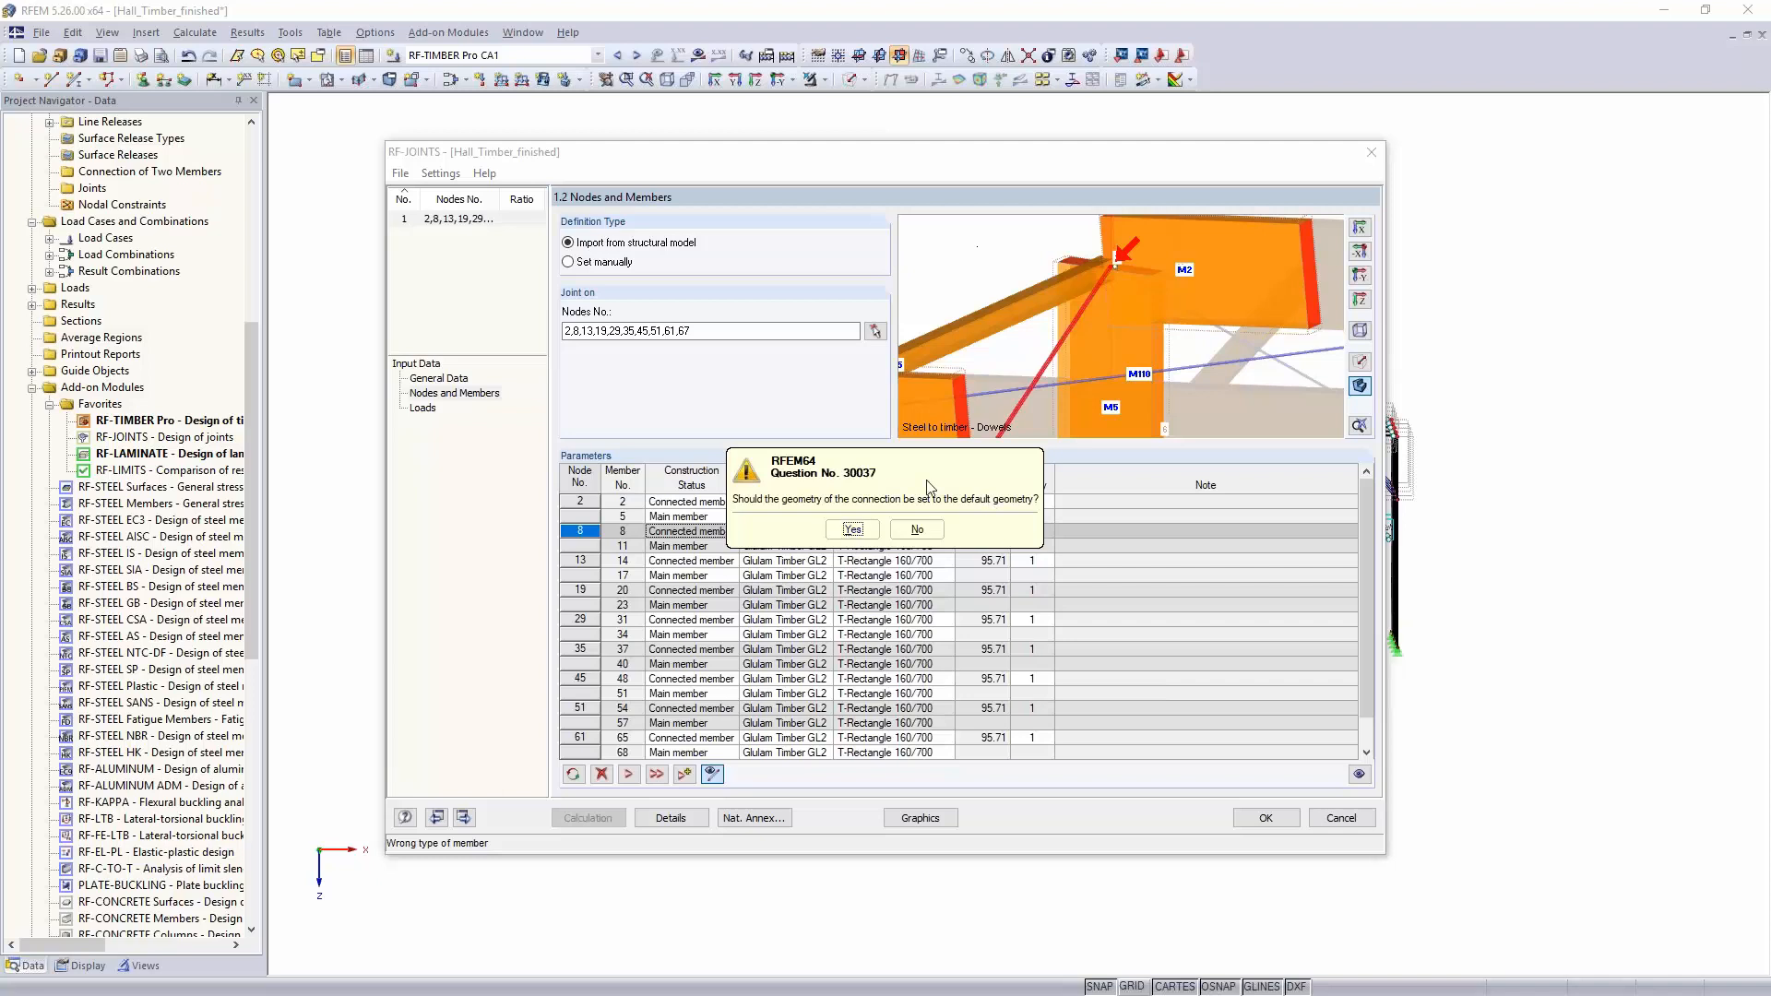
click(917, 531)
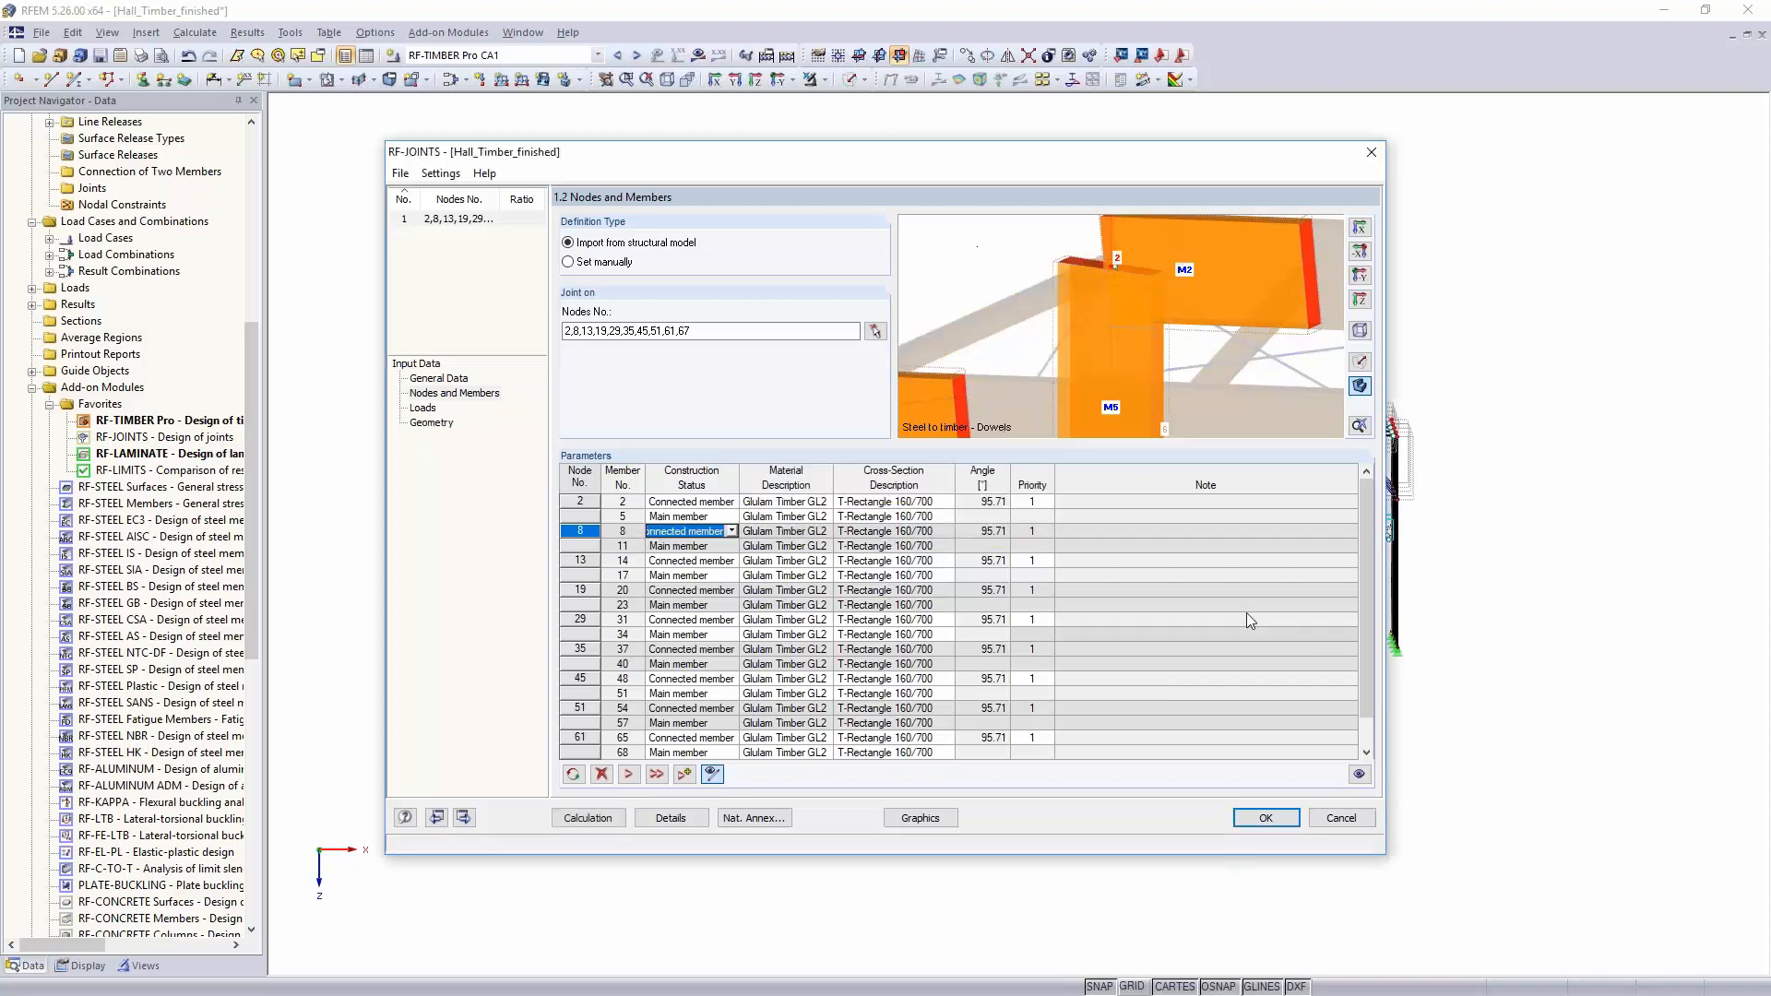
drag(1050, 162, 805, 177)
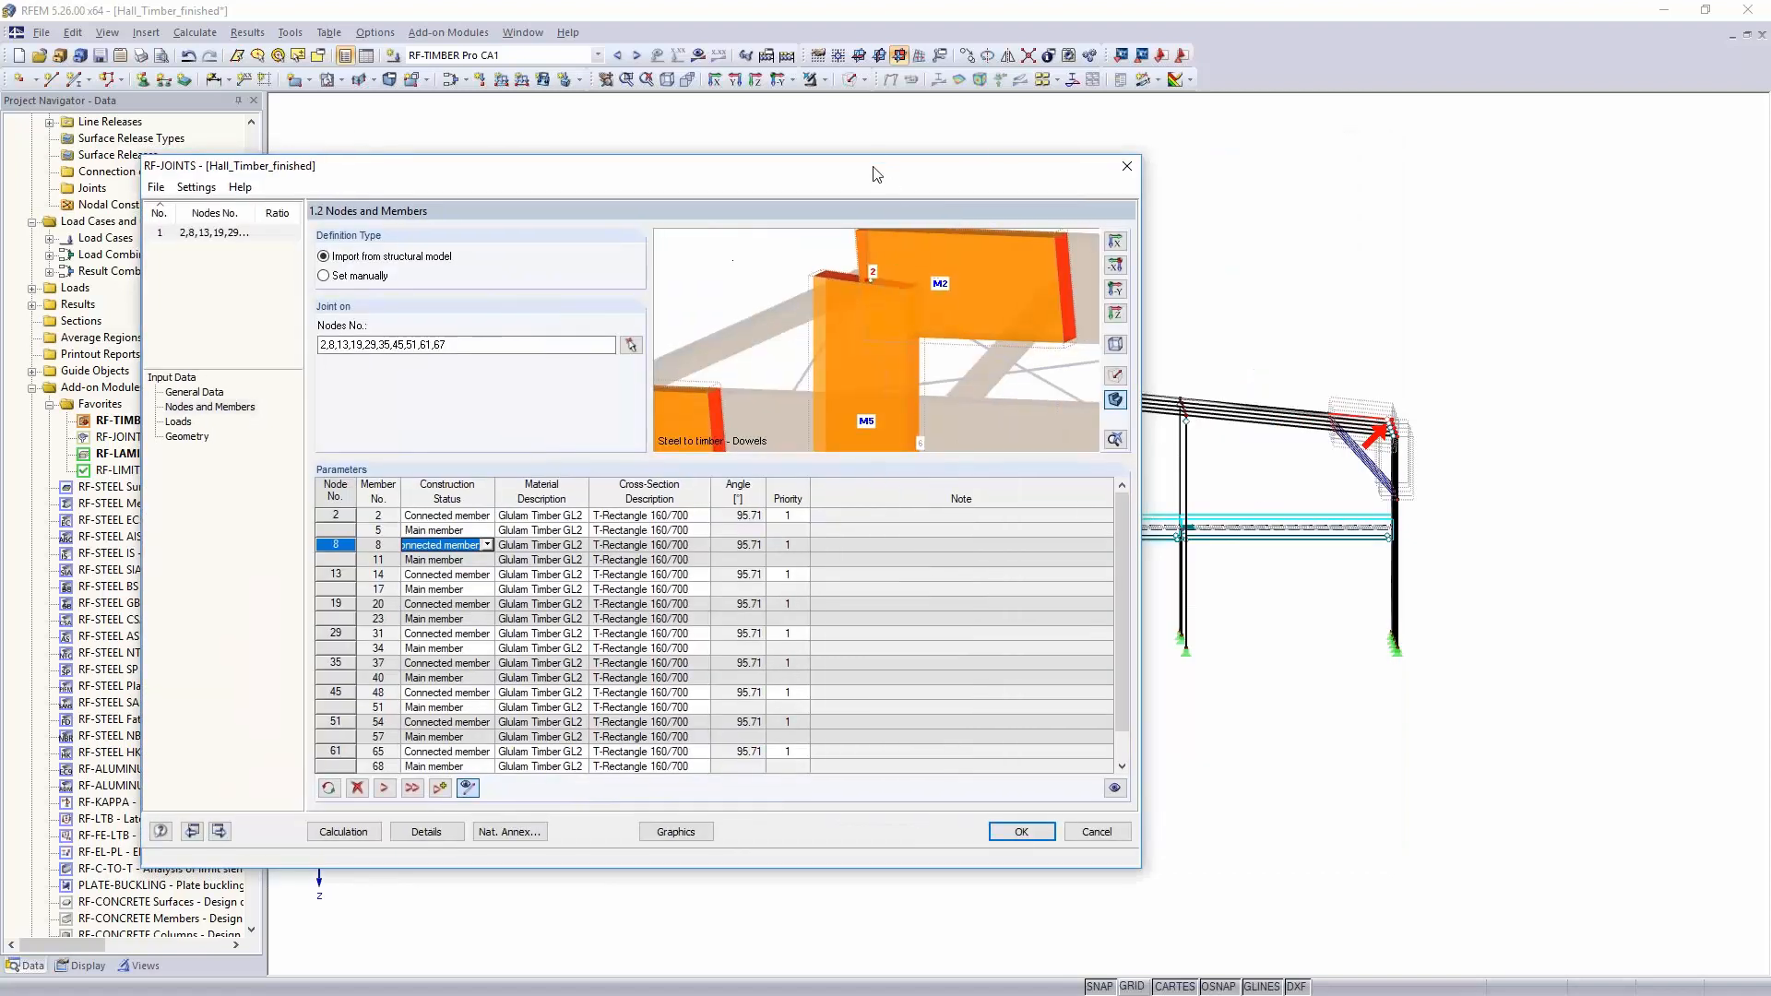
drag(996, 164, 1392, 103)
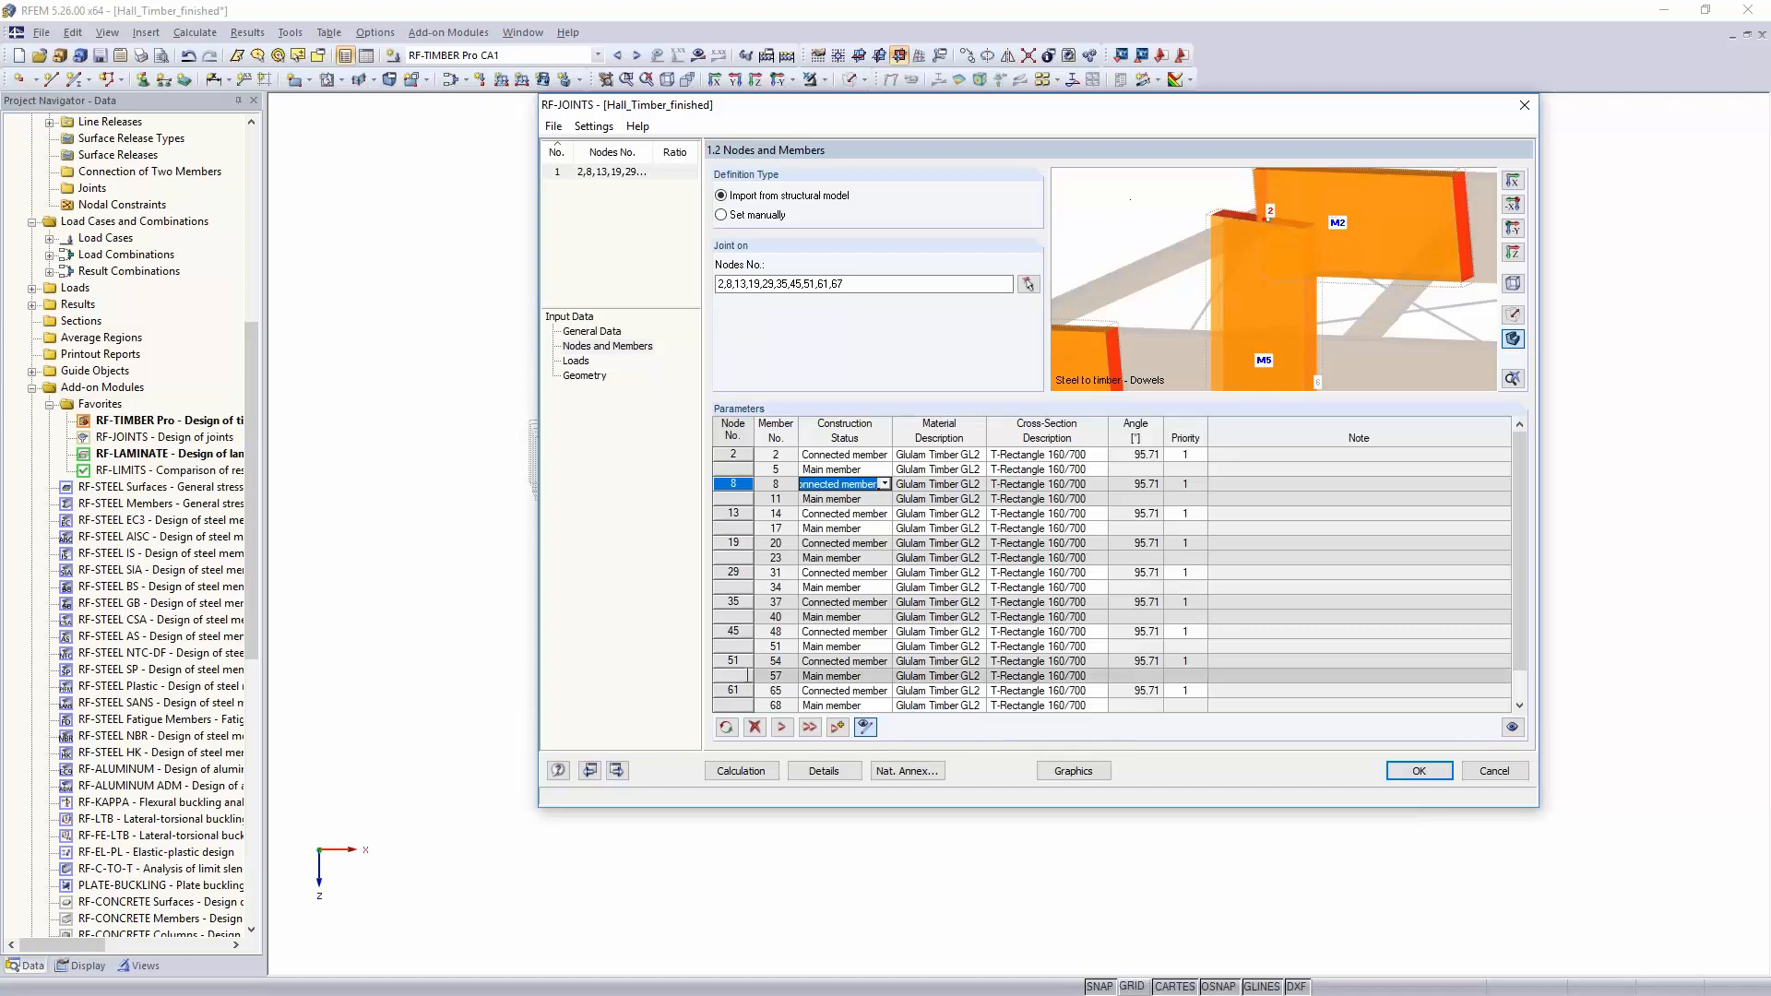
Step: Select load combinations CO13 and CO19 for the joint design
click(579, 361)
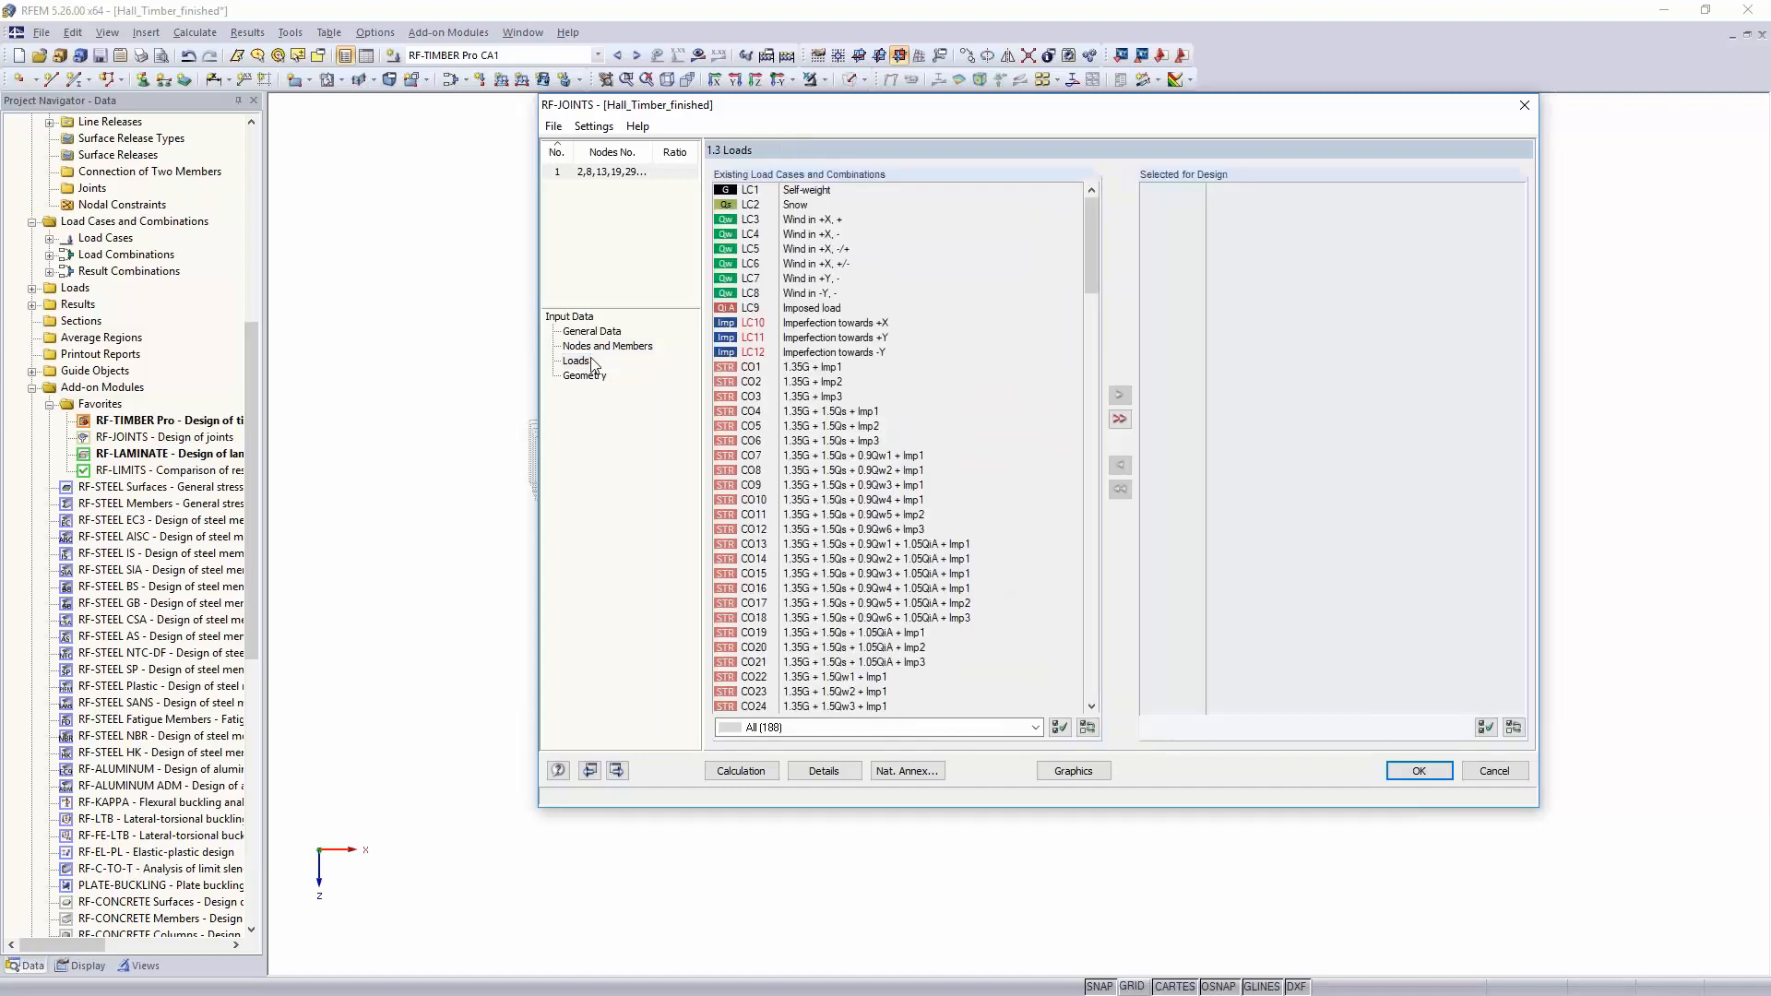
scroll(795, 535, down, 2)
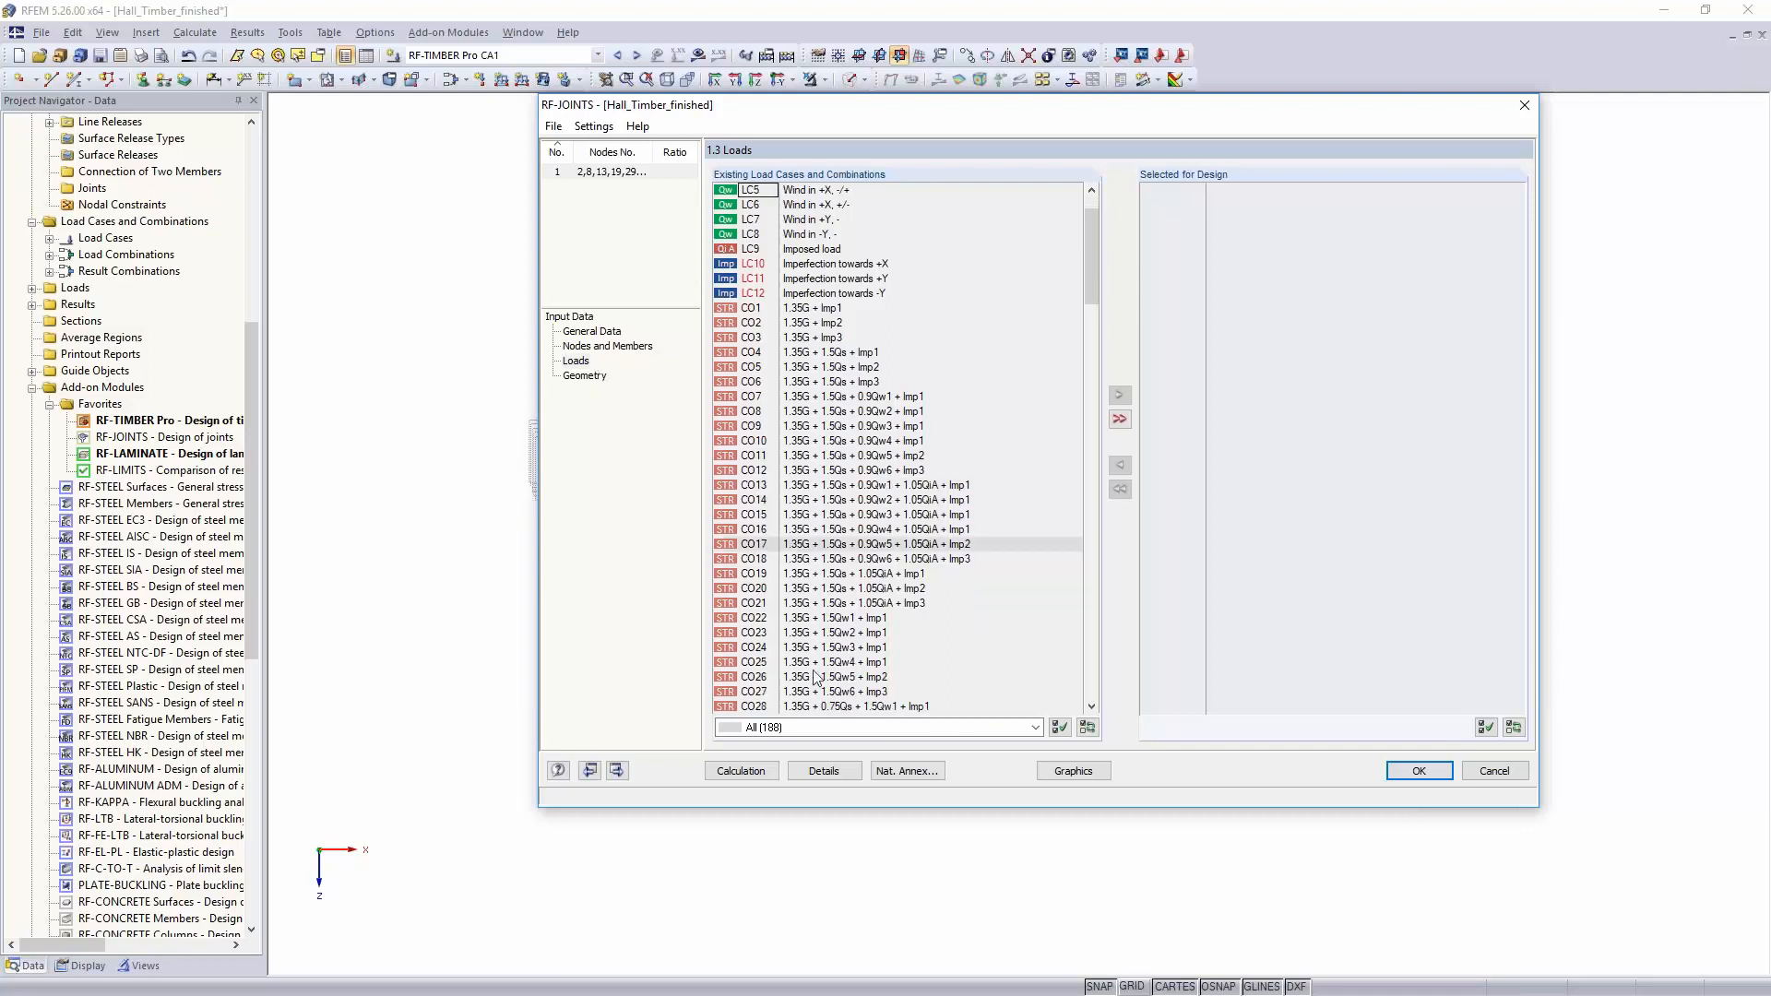
double_click(795, 486)
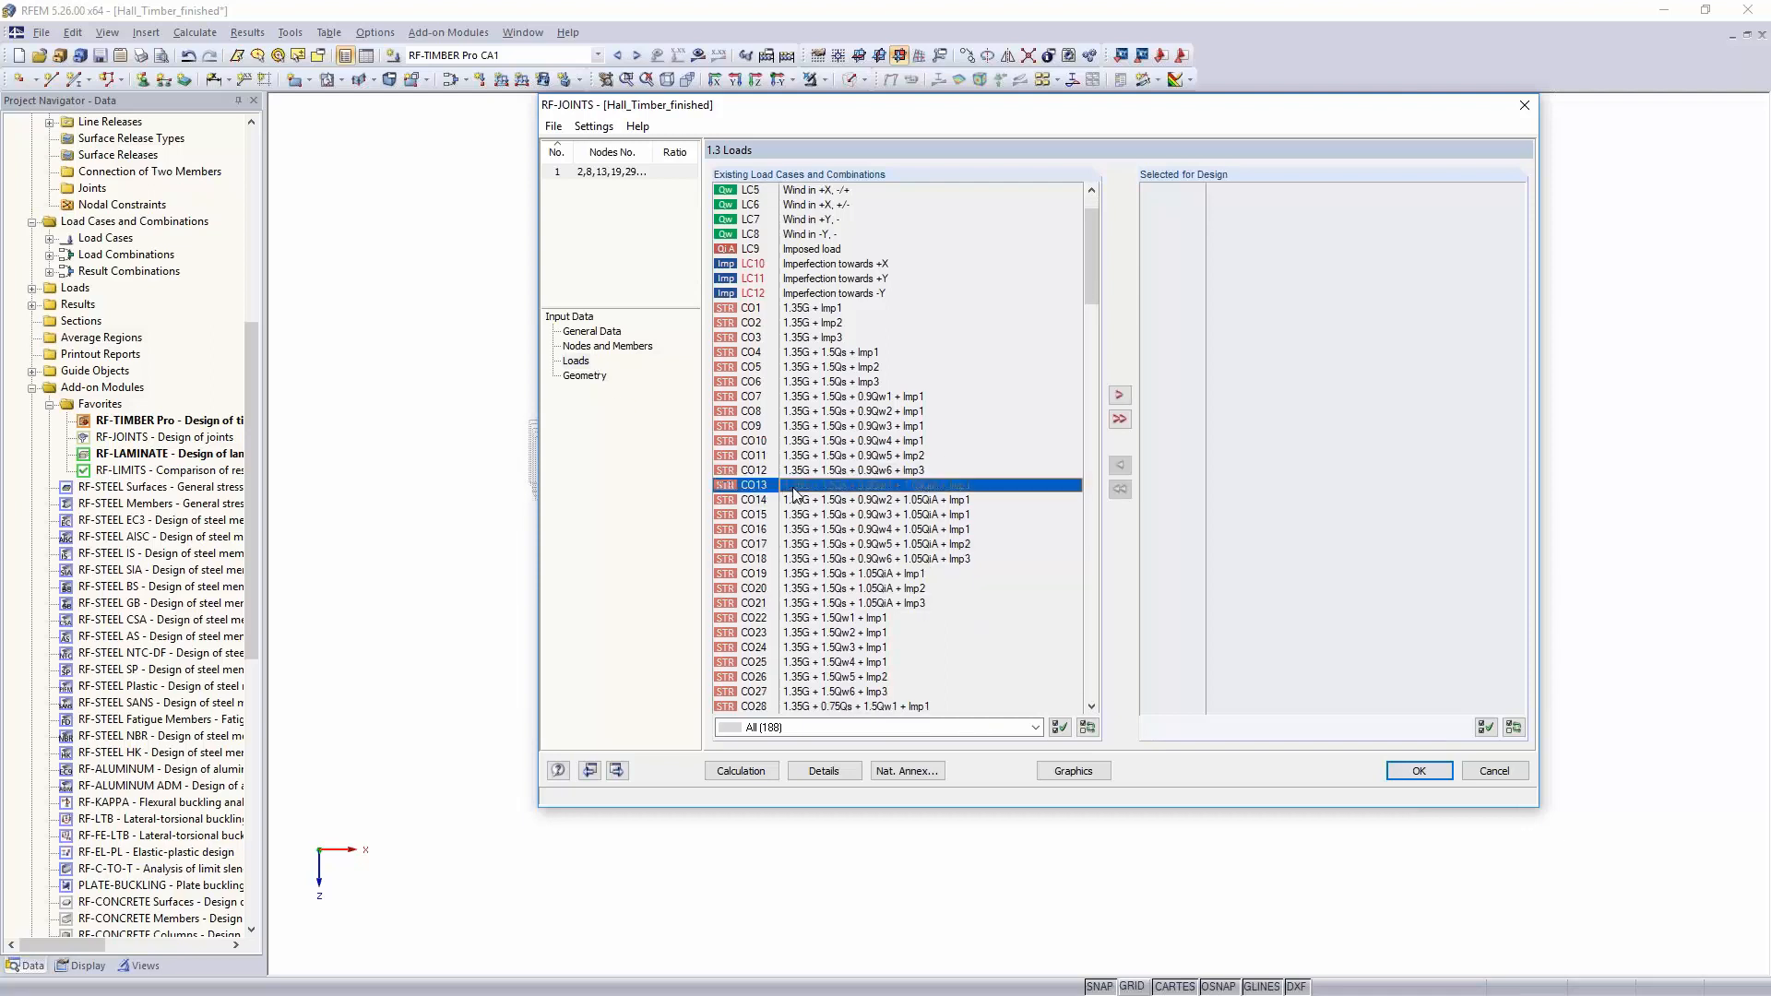
click(825, 559)
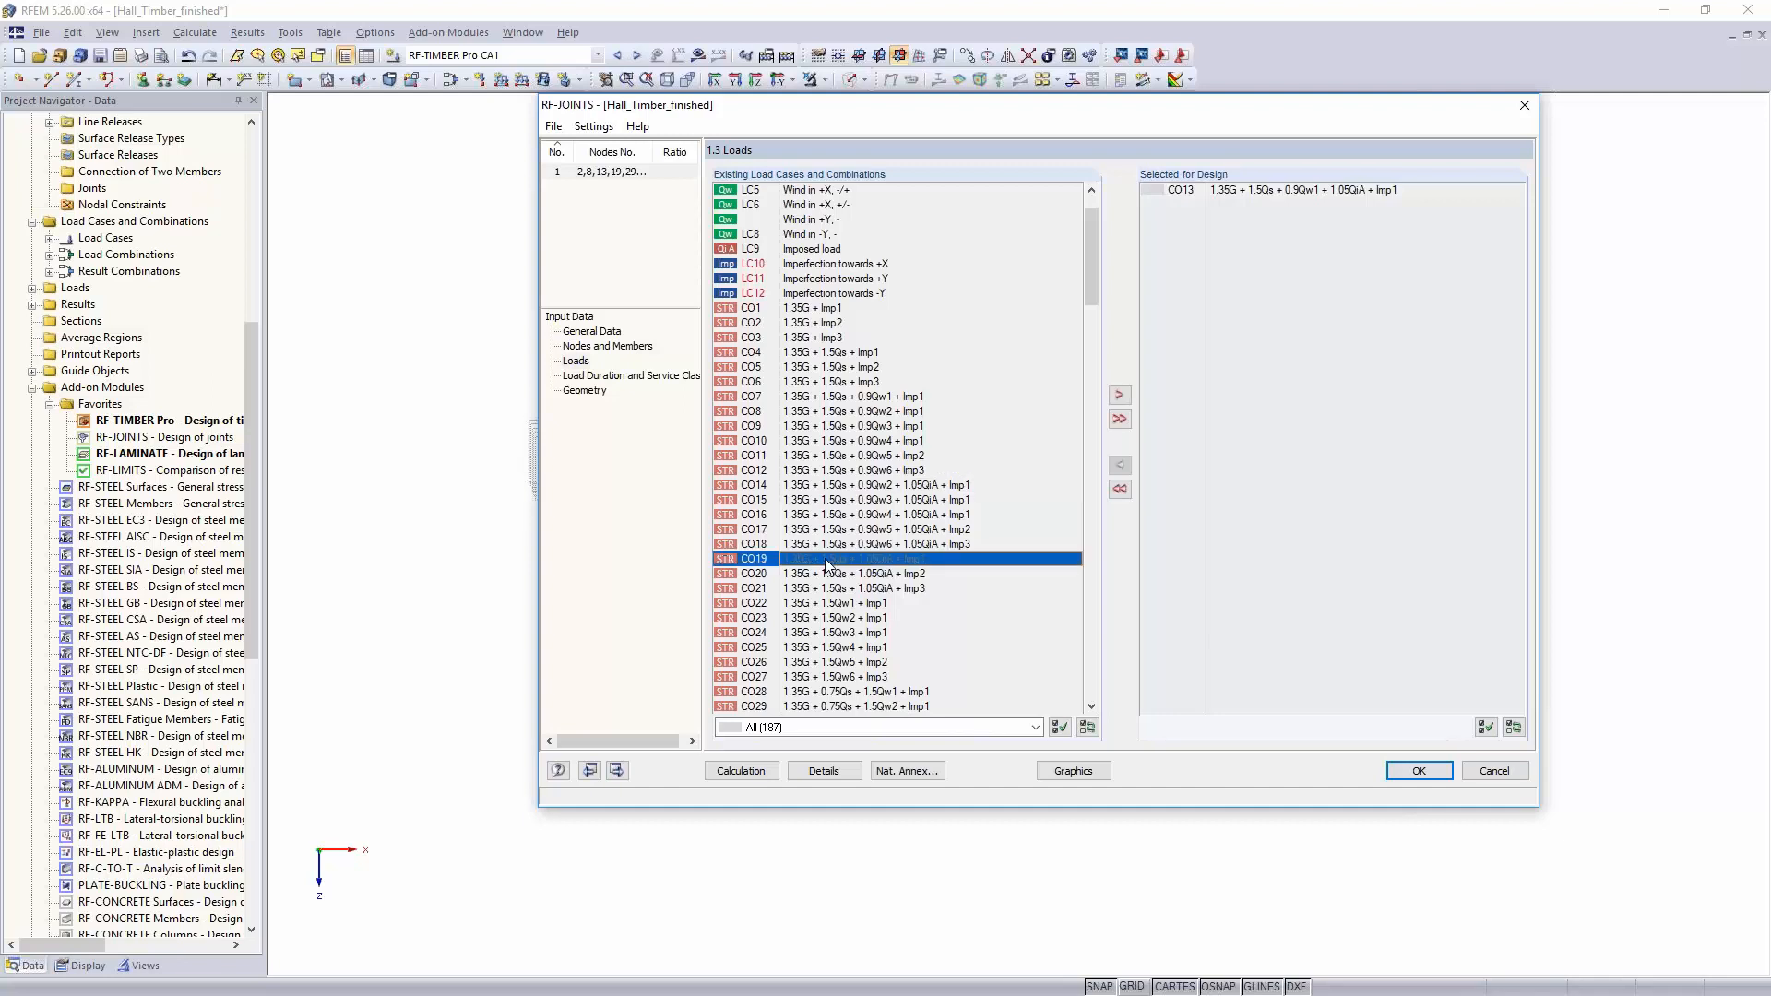
double_click(826, 559)
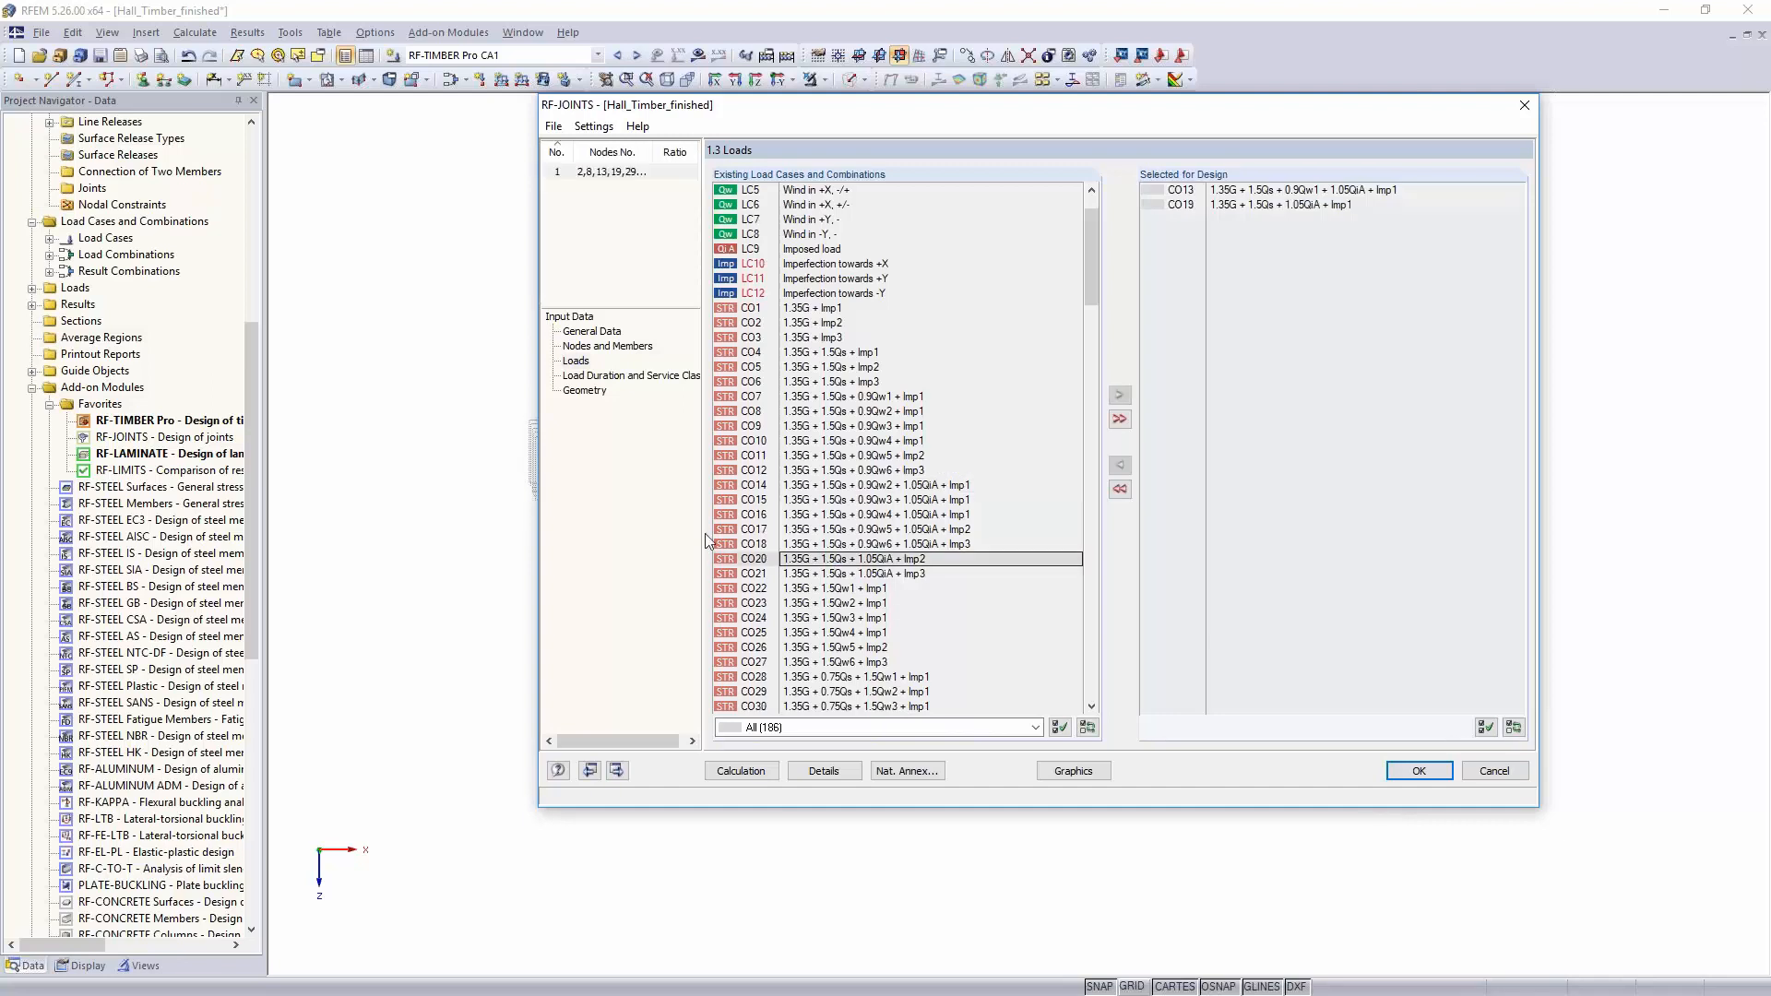
Step: Open the joint's geometry settings and select the number of steel plates
click(583, 391)
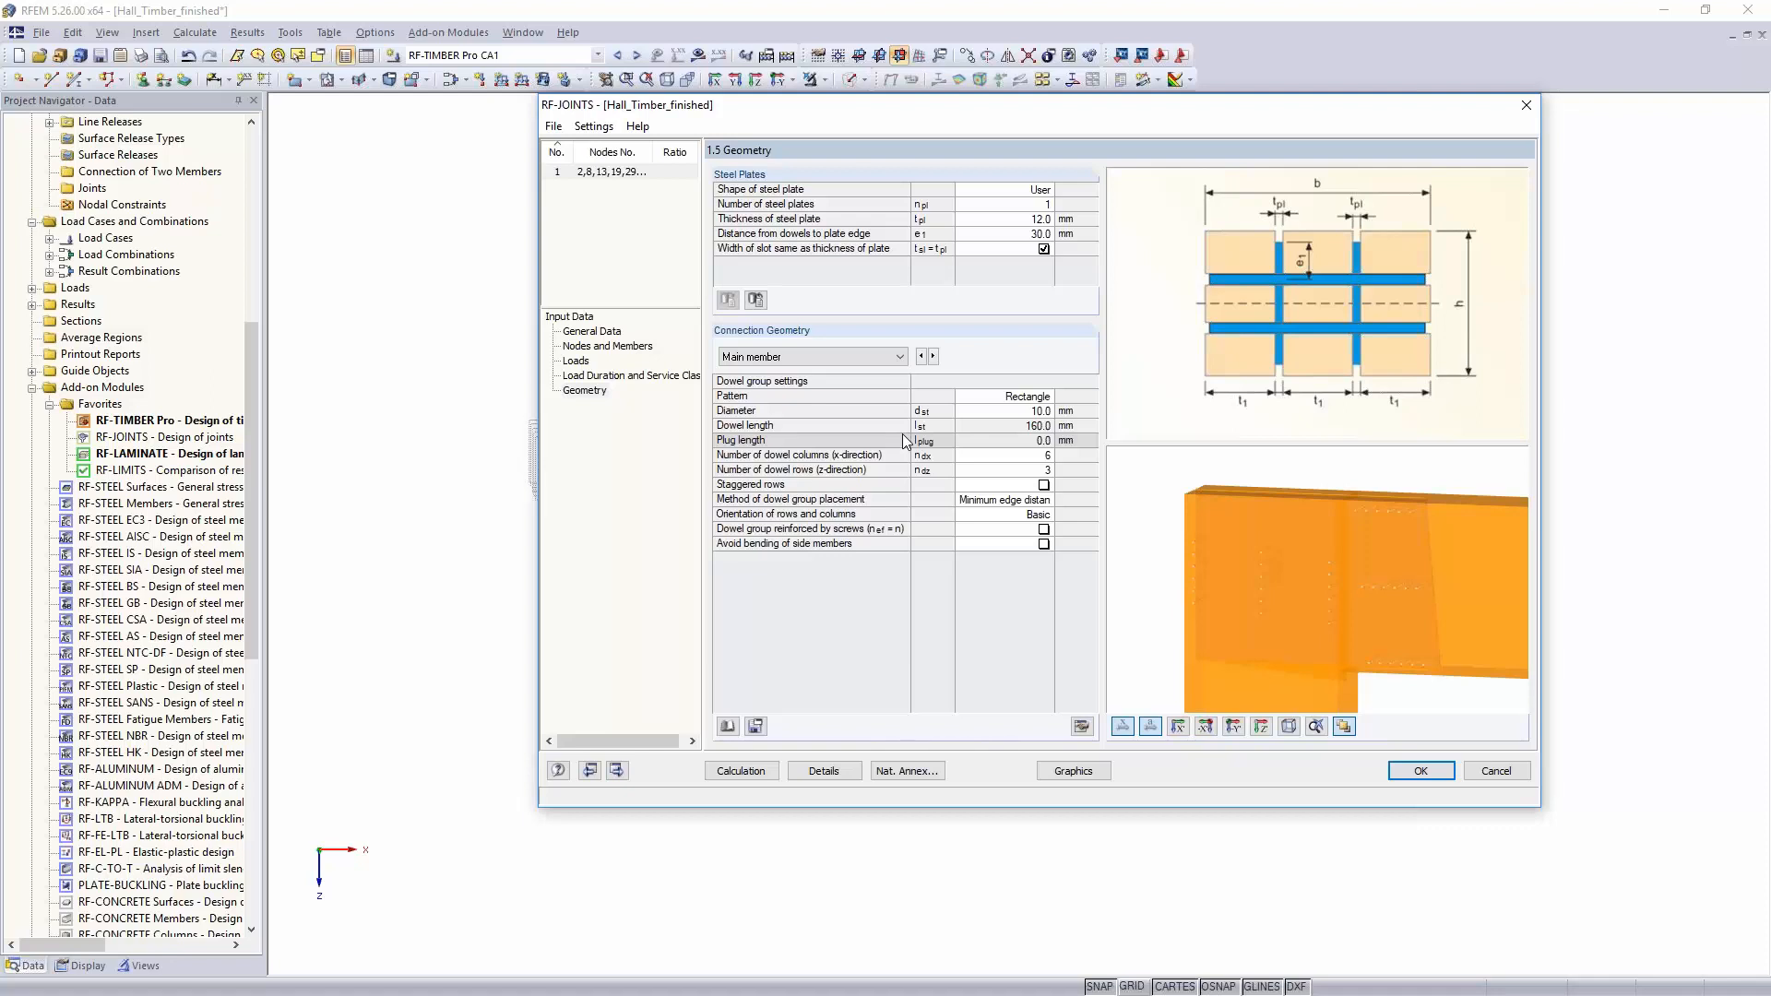
click(1003, 201)
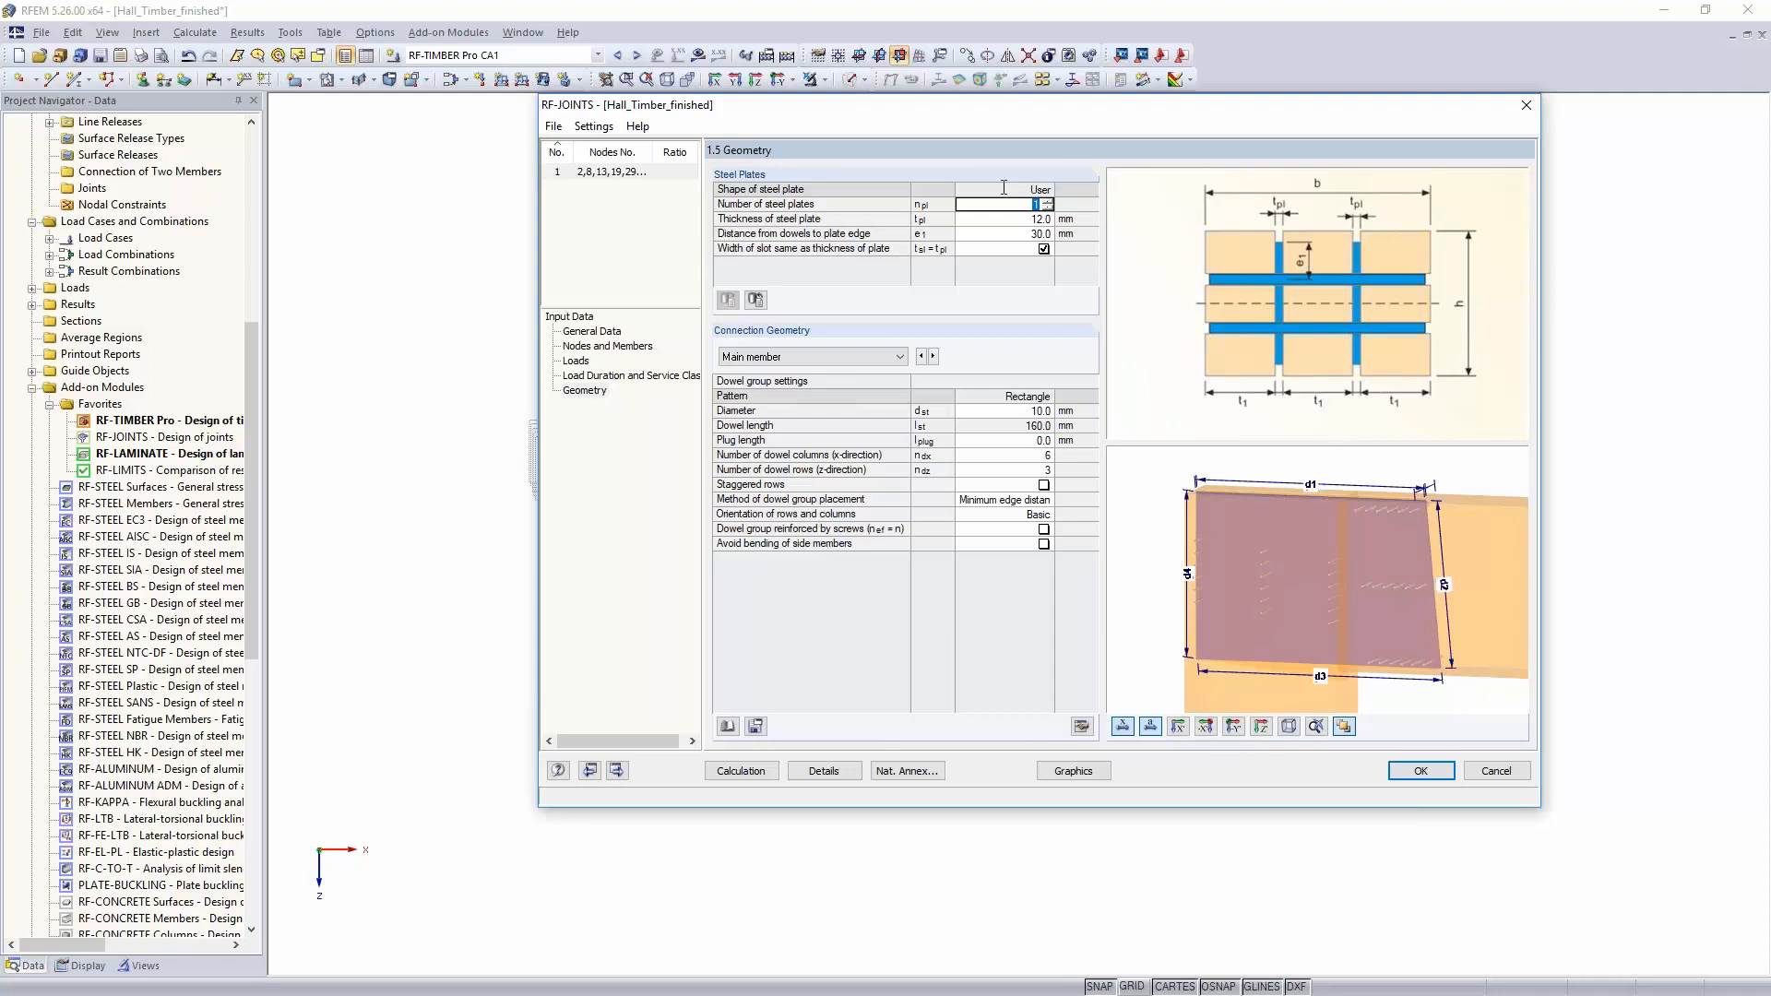
Step: Try the Rectangle shape for the steel plate, and return the shape to User
click(1005, 189)
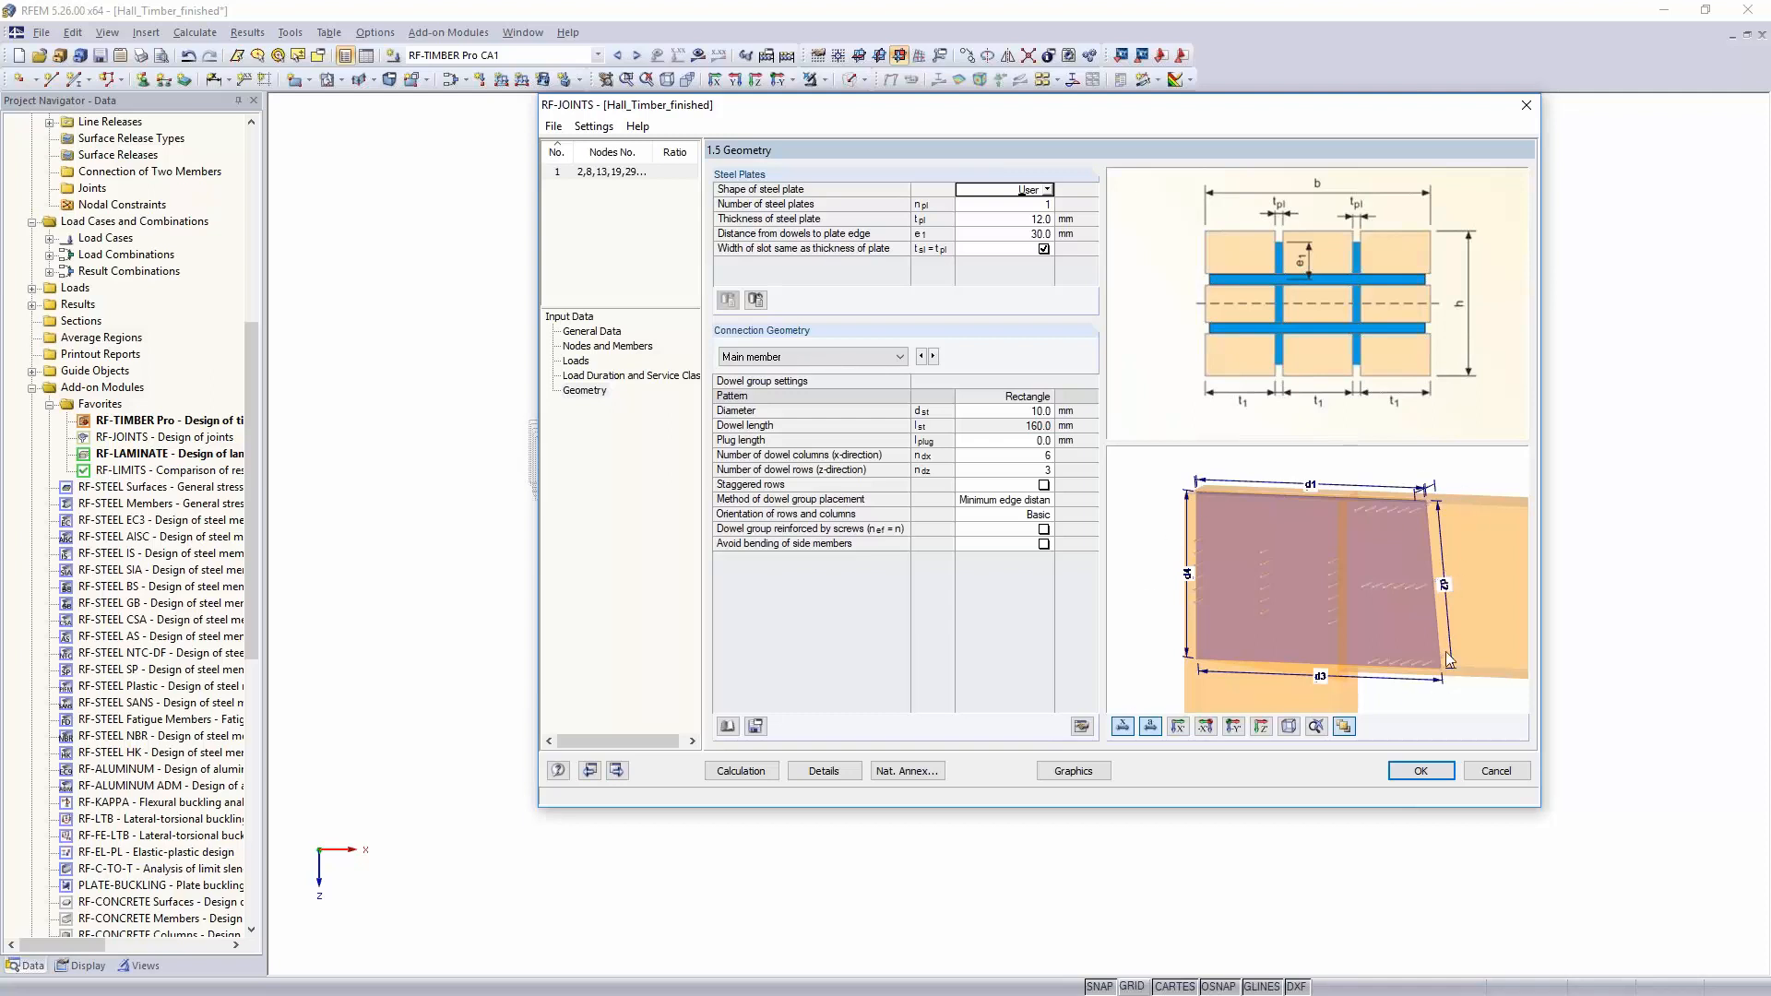
click(1047, 190)
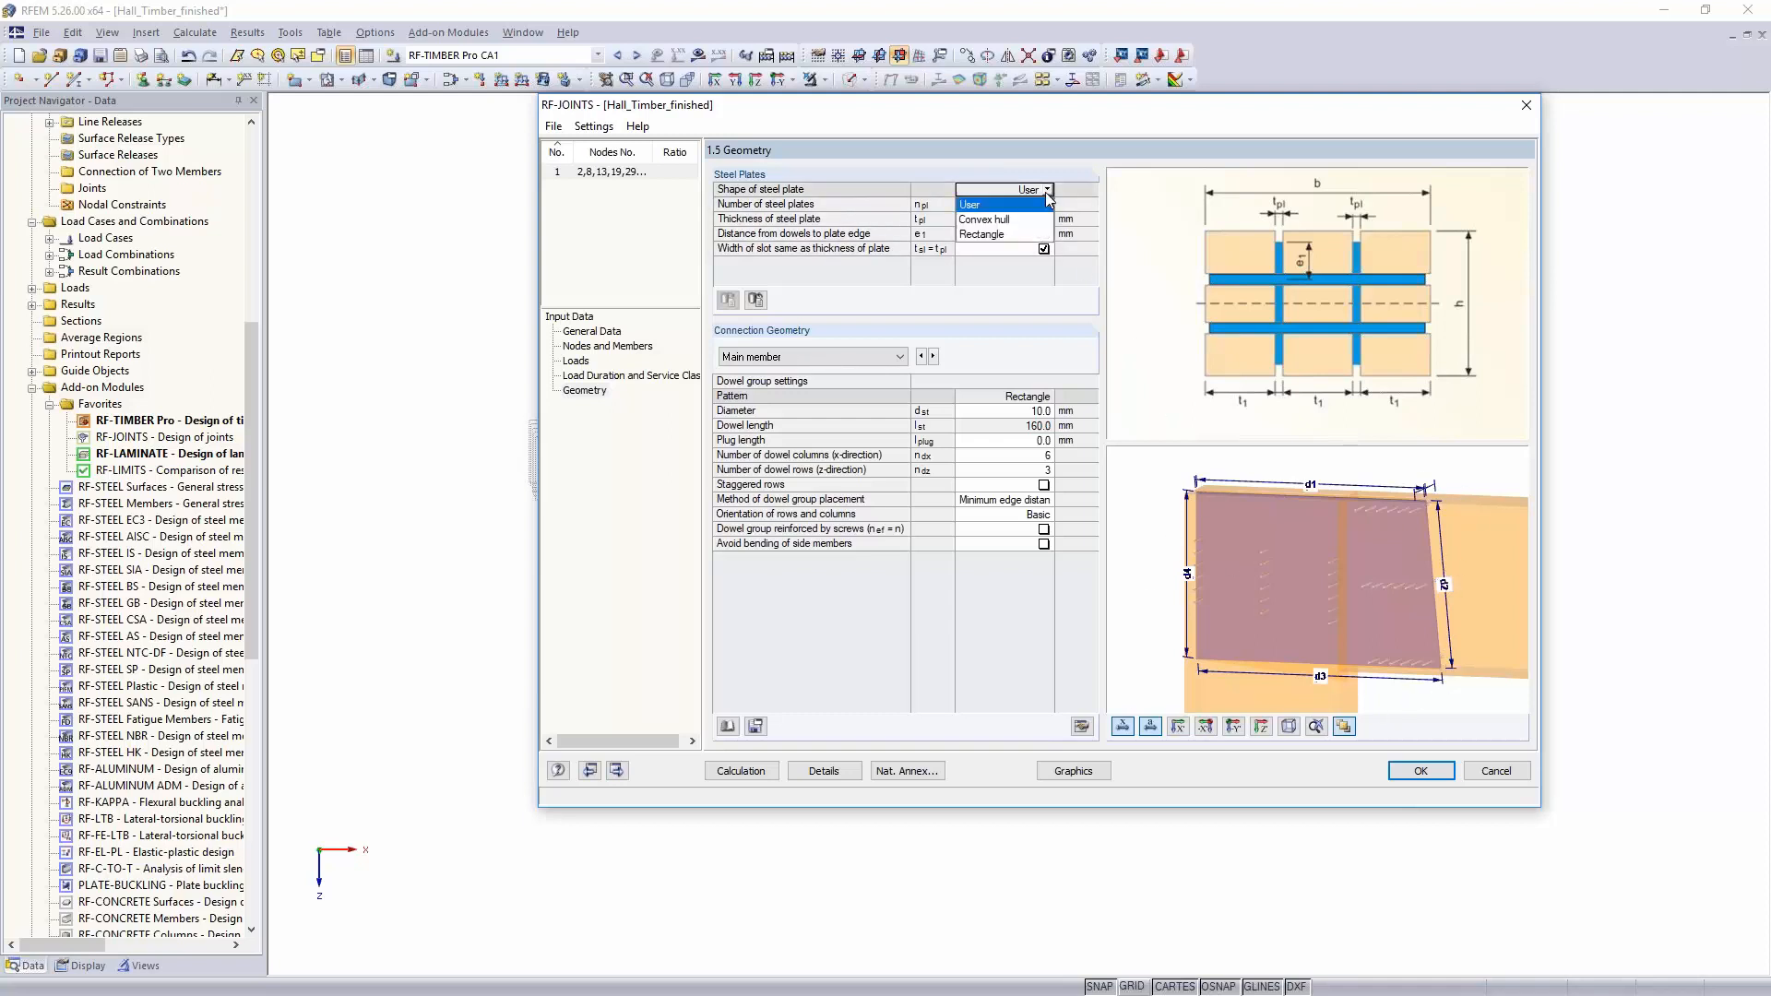
click(1027, 234)
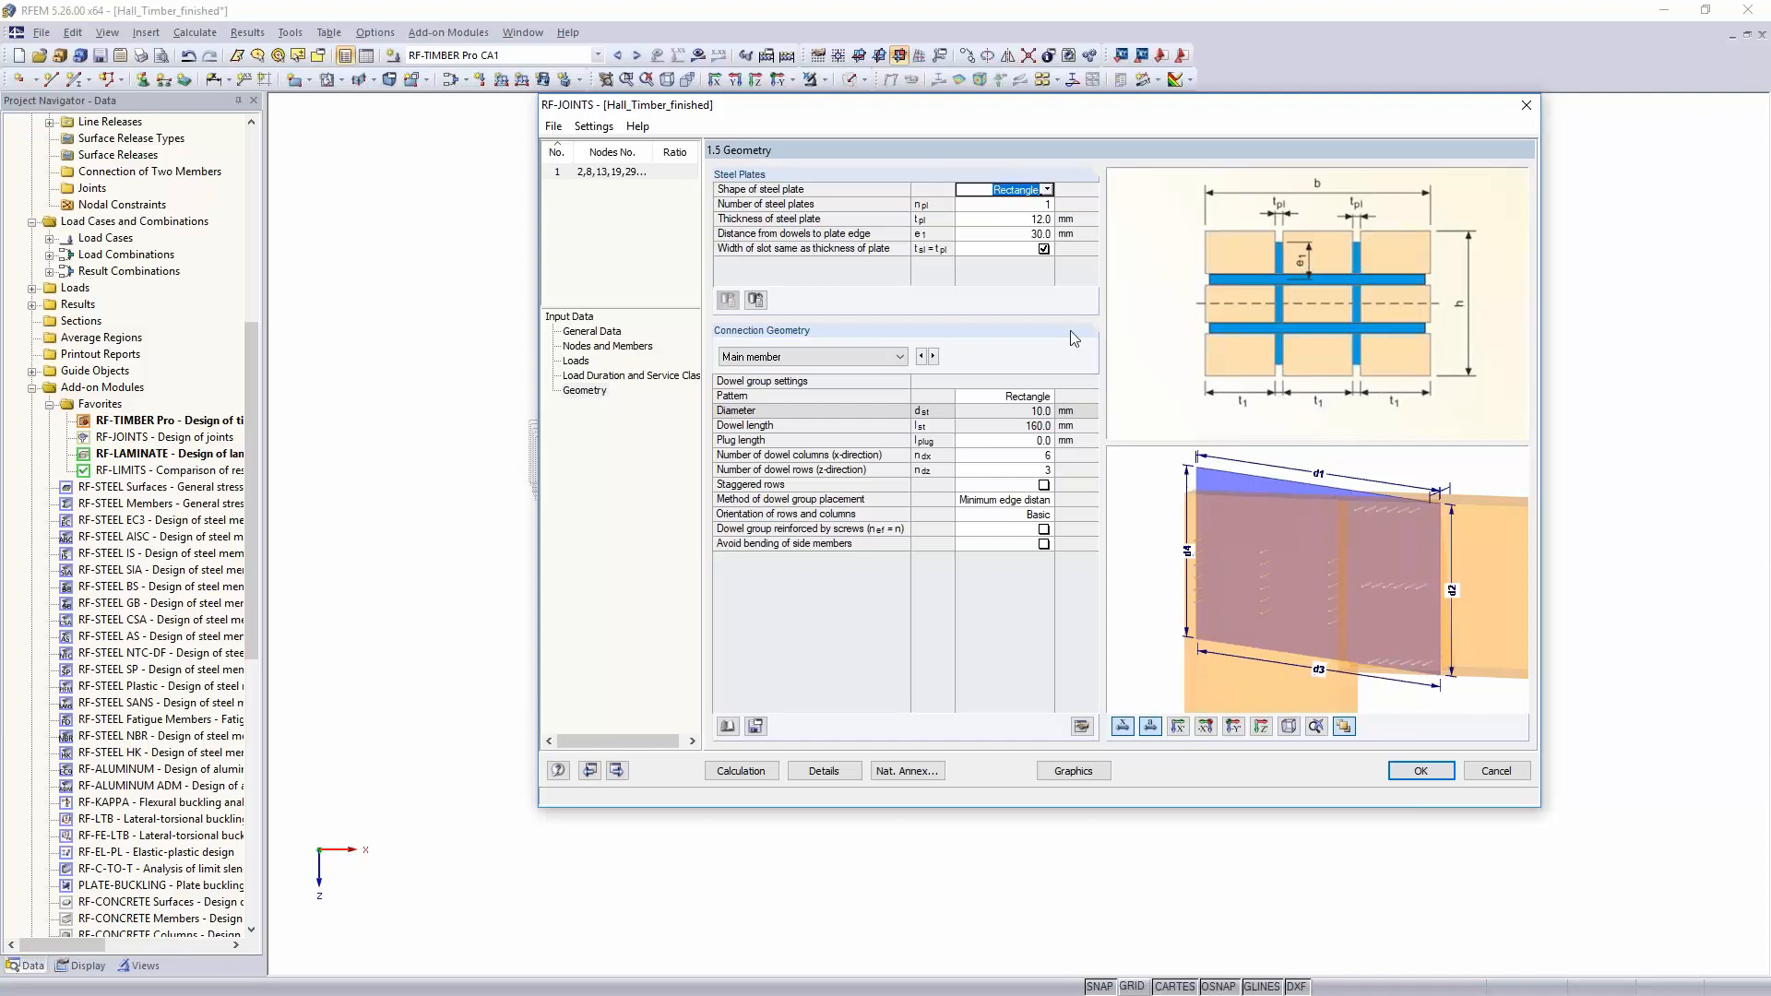
click(1048, 190)
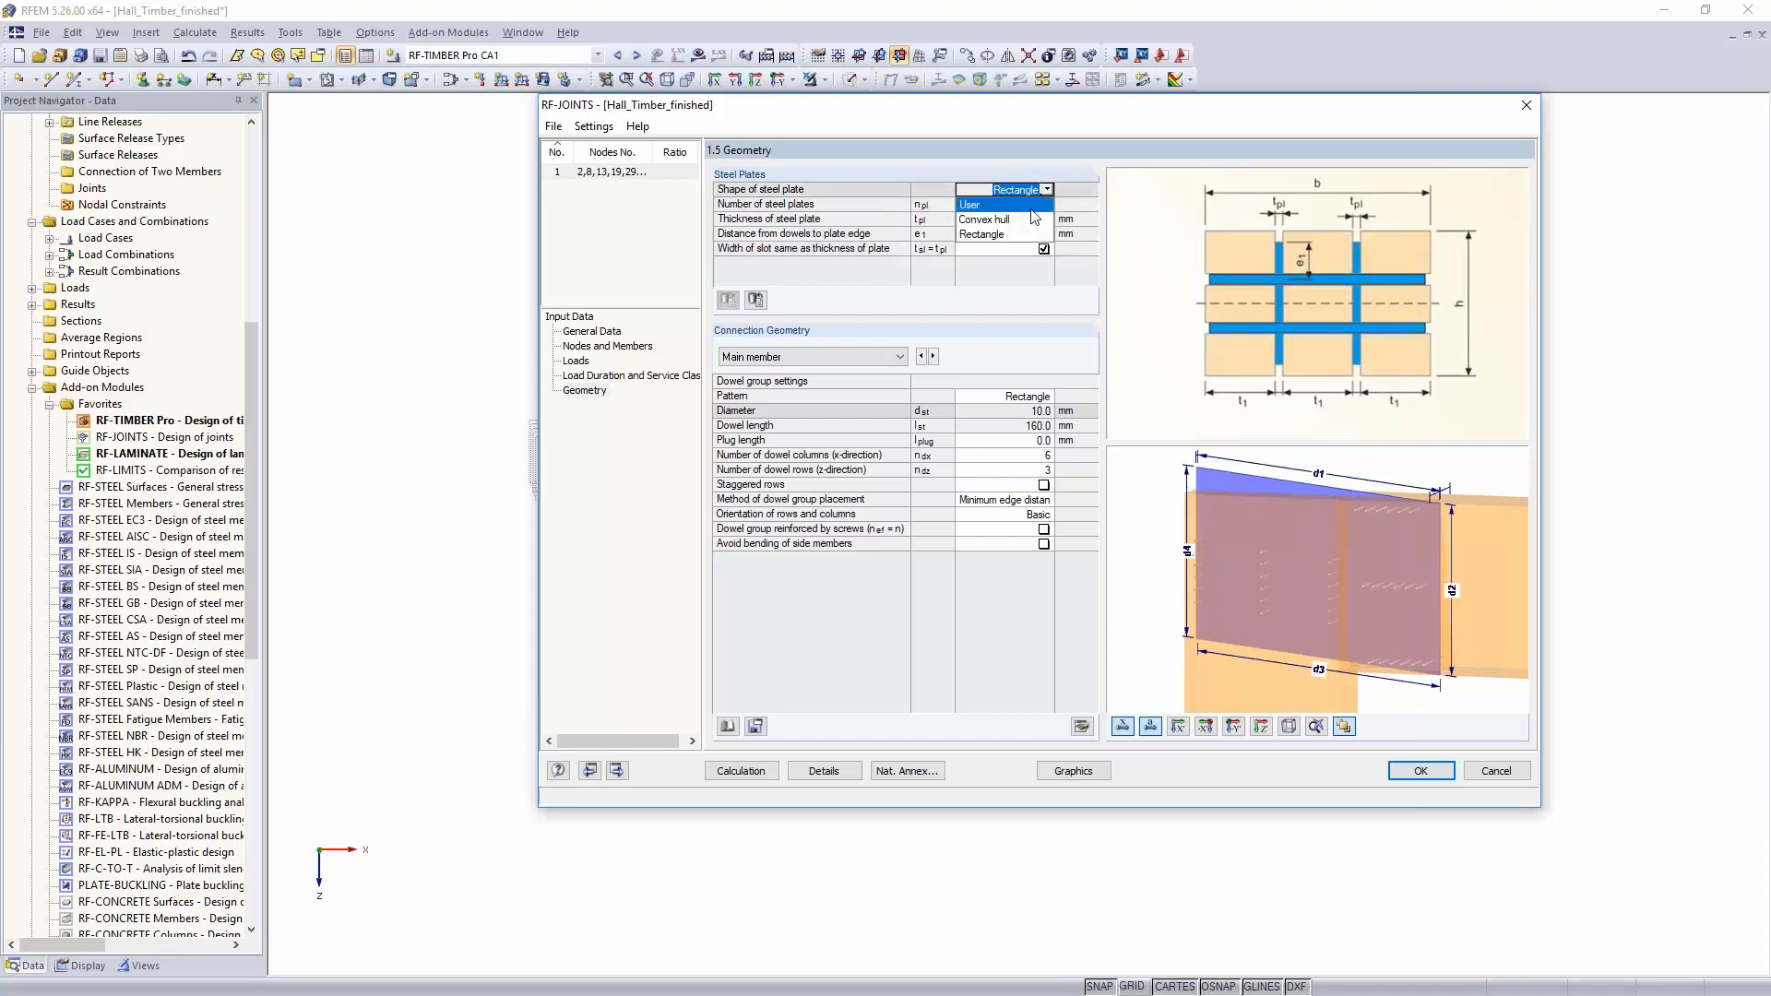
click(1014, 218)
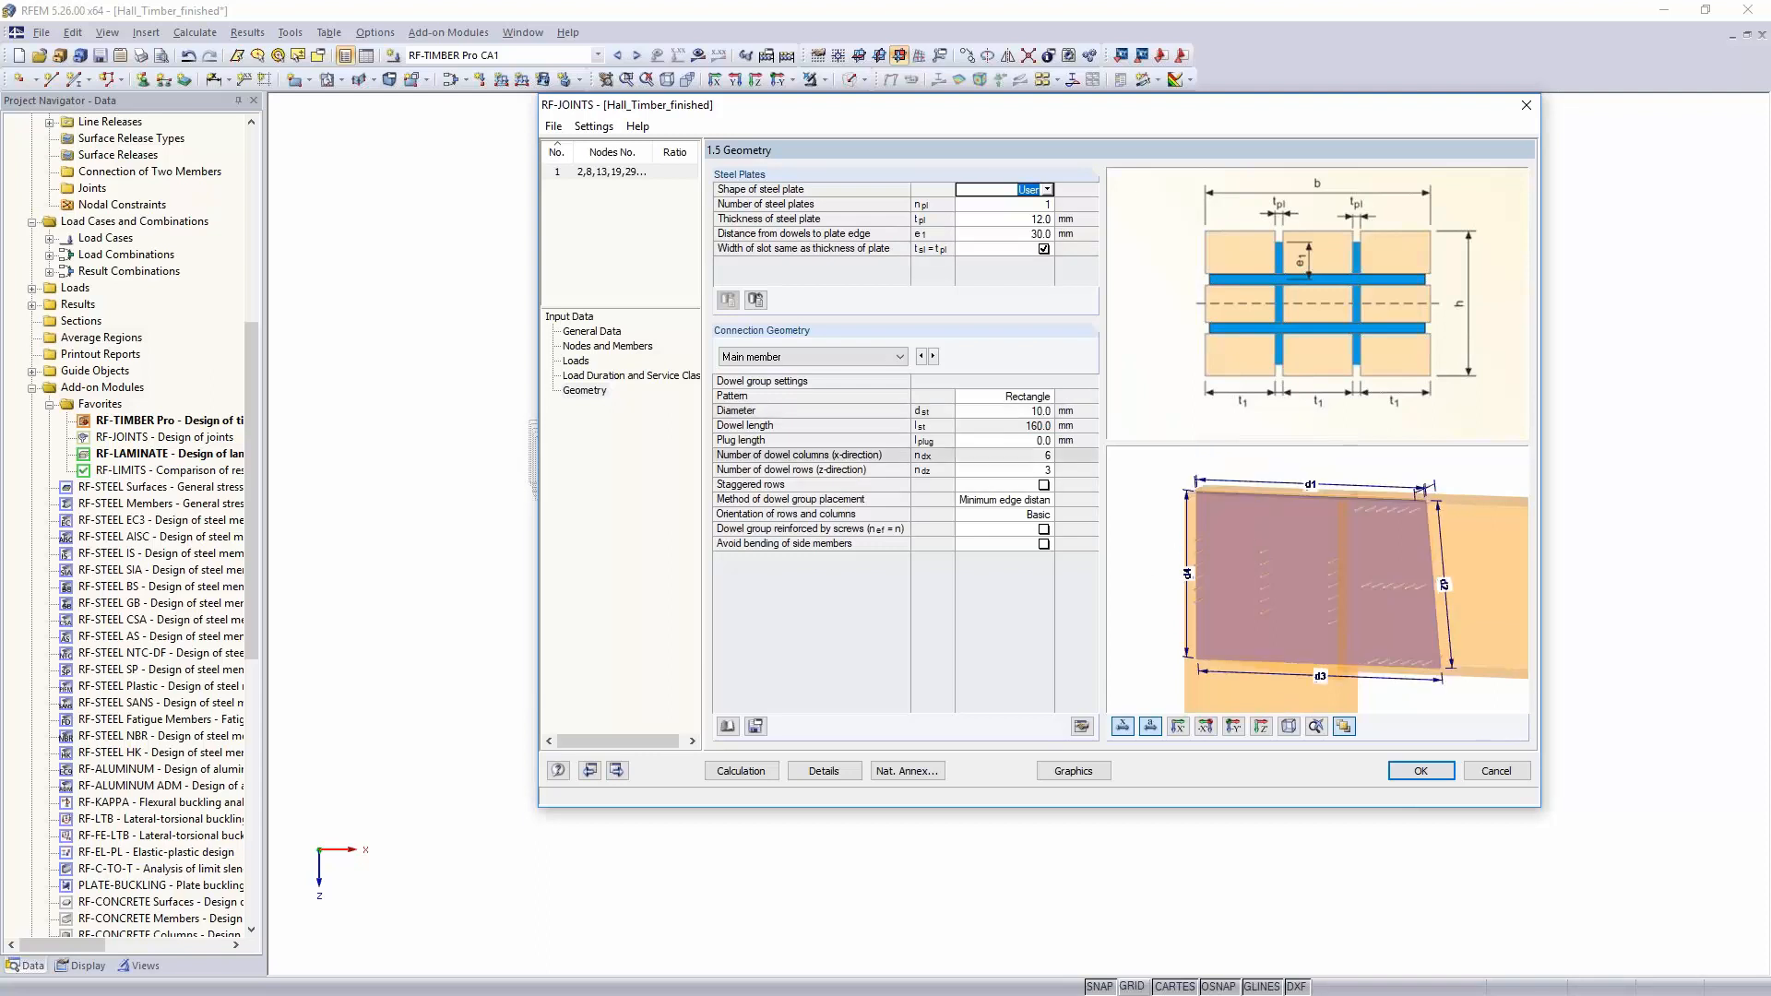
Step: Set two steel plates 14 mm thick, keeping the slot width equal to the plate thickness
click(1015, 205)
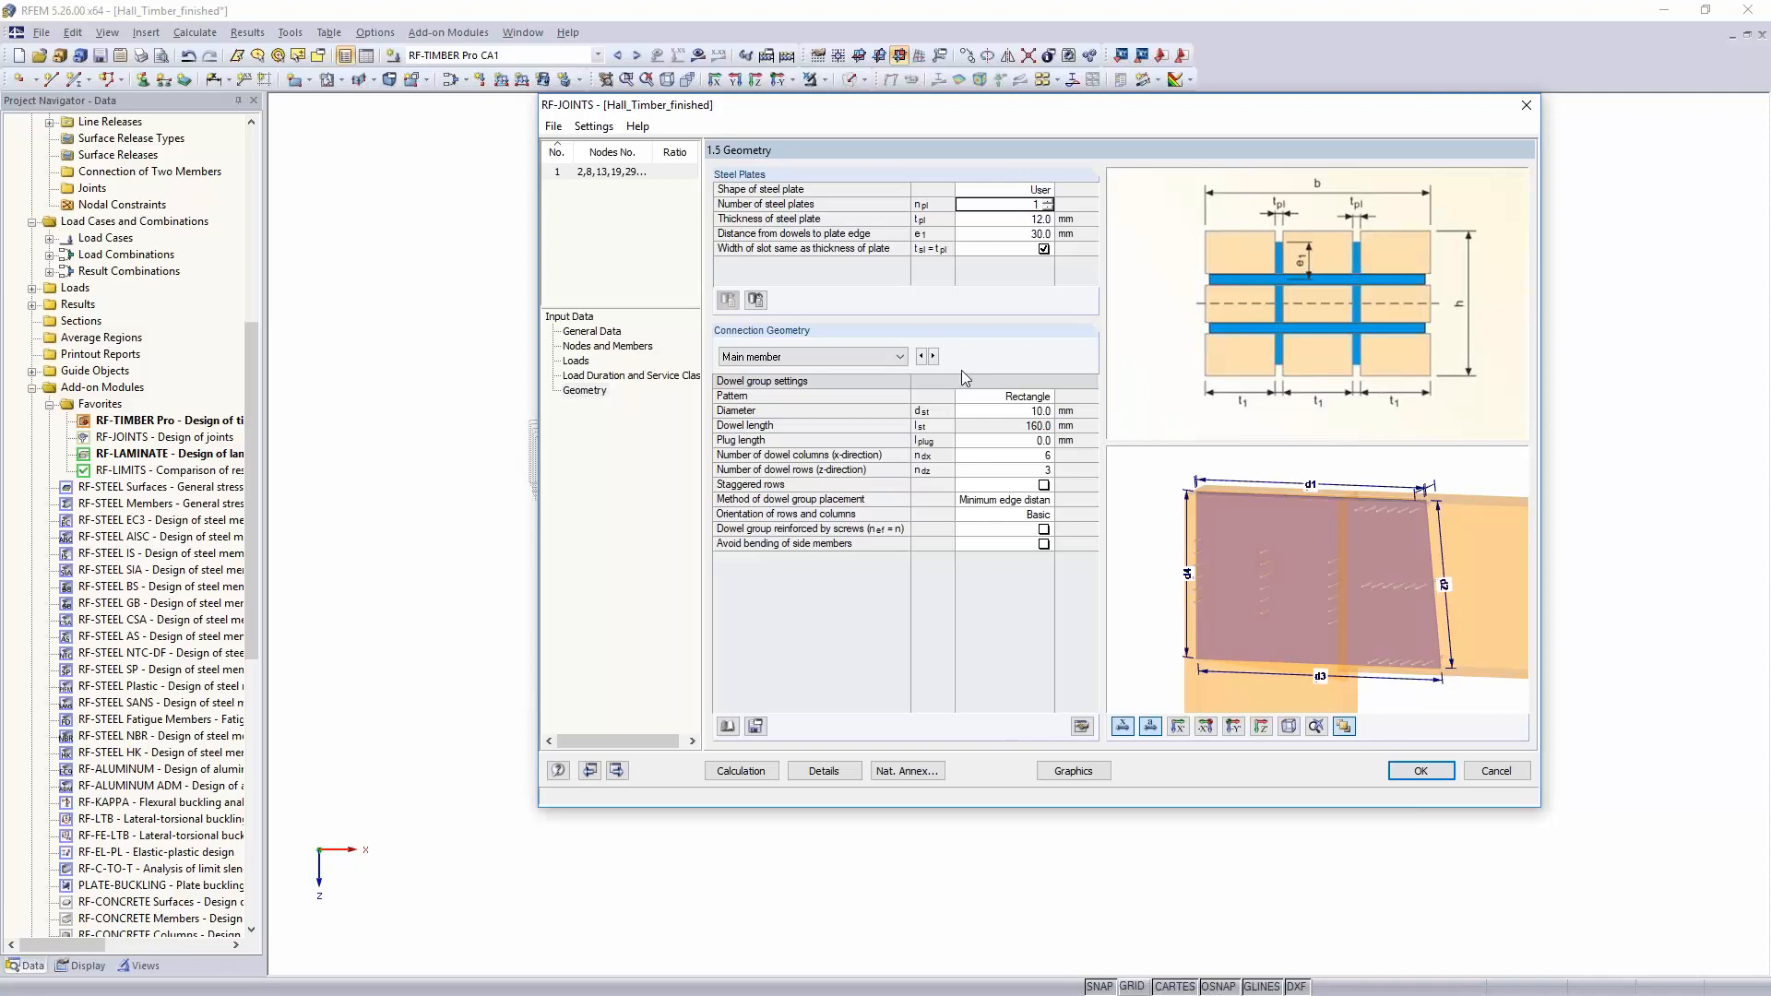
key(Return)
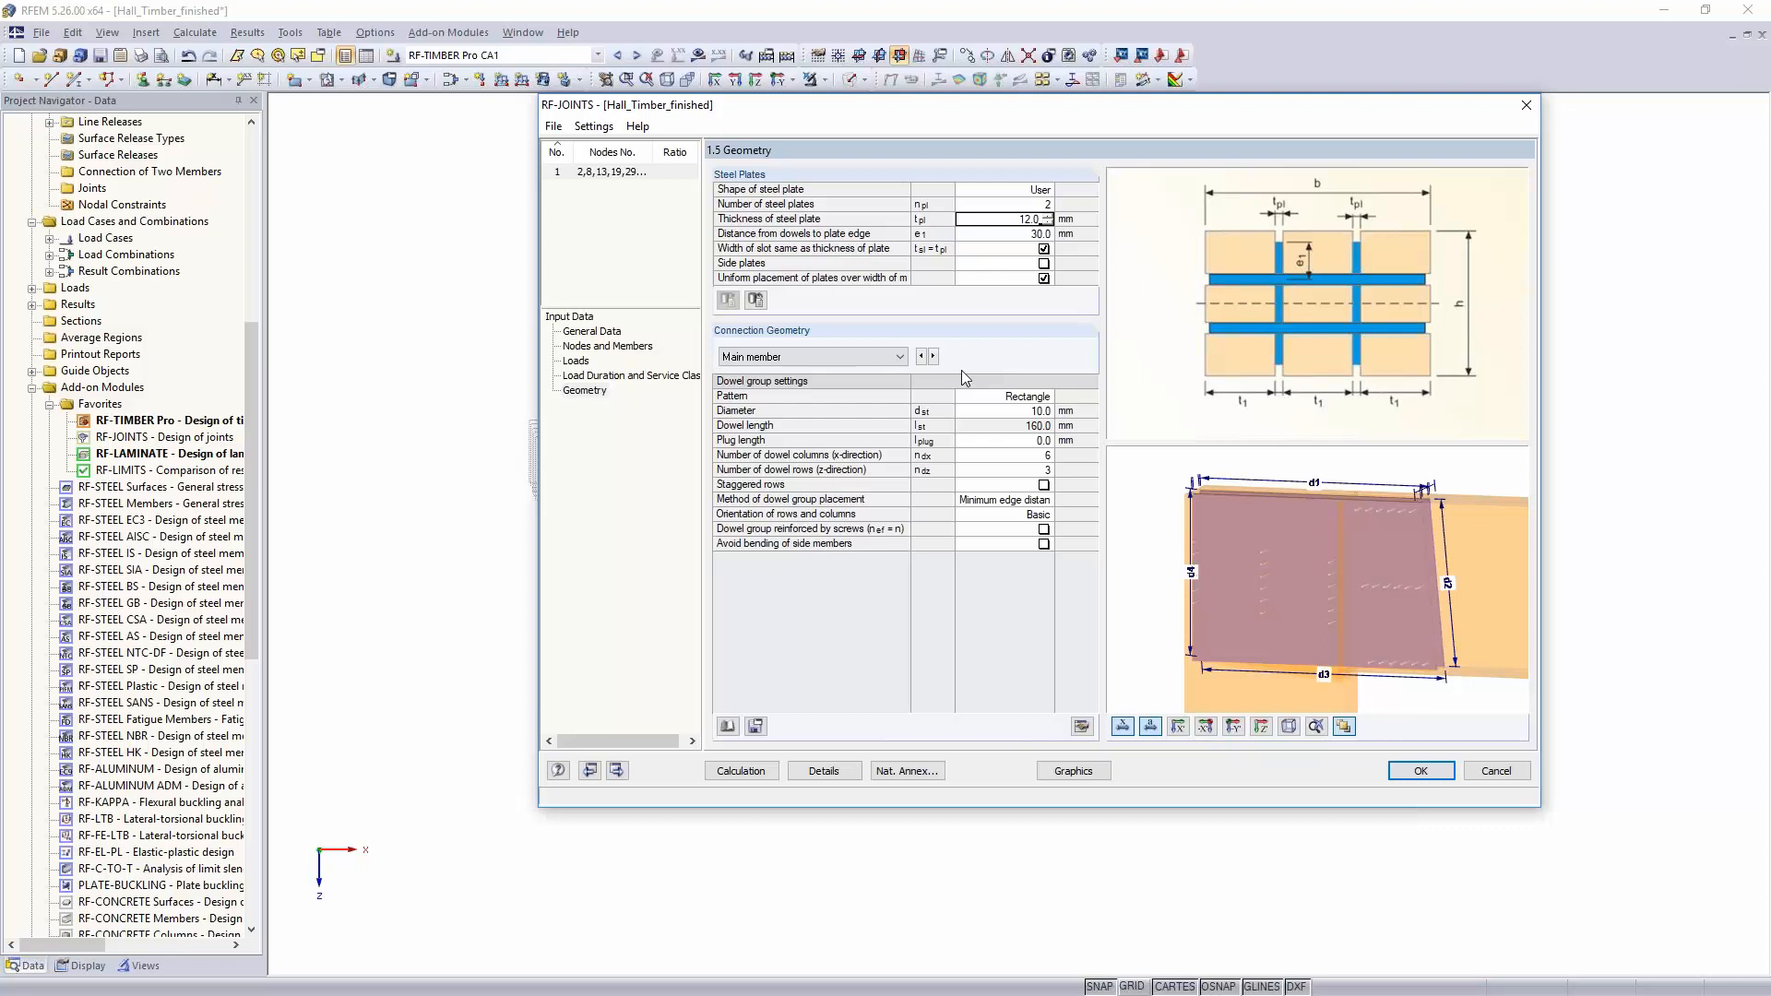
text(4)
key(Return)
key(Return)
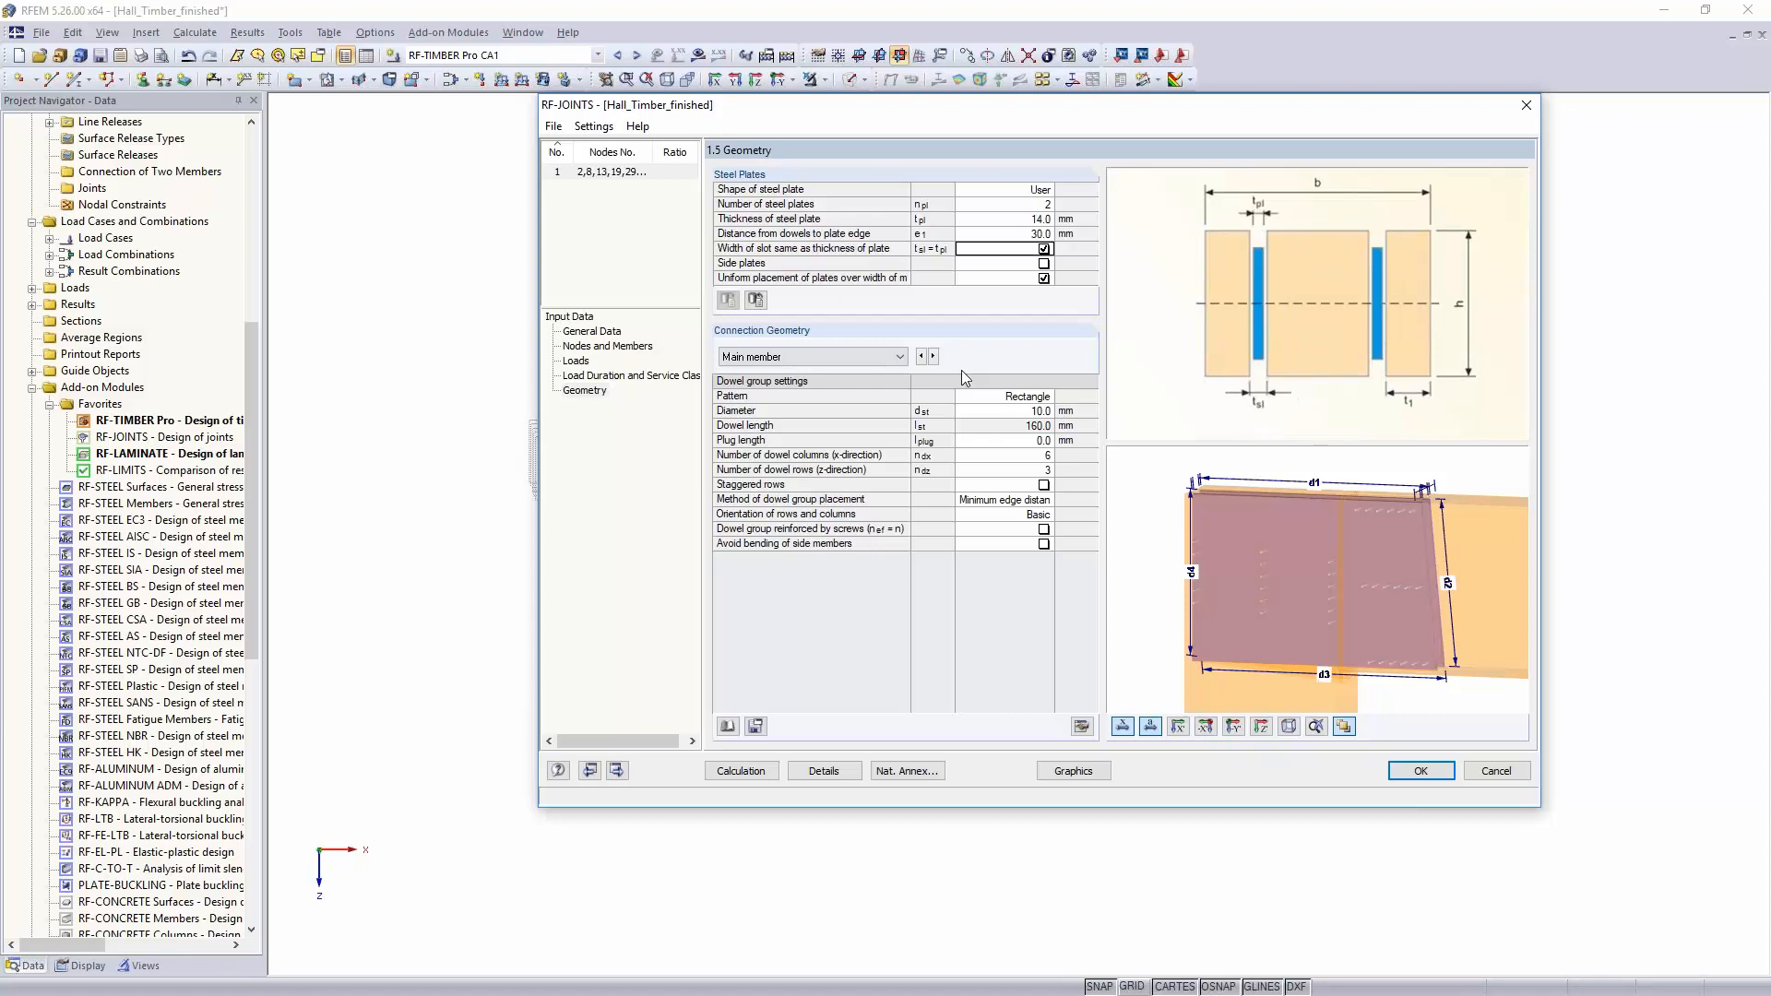
key(Return)
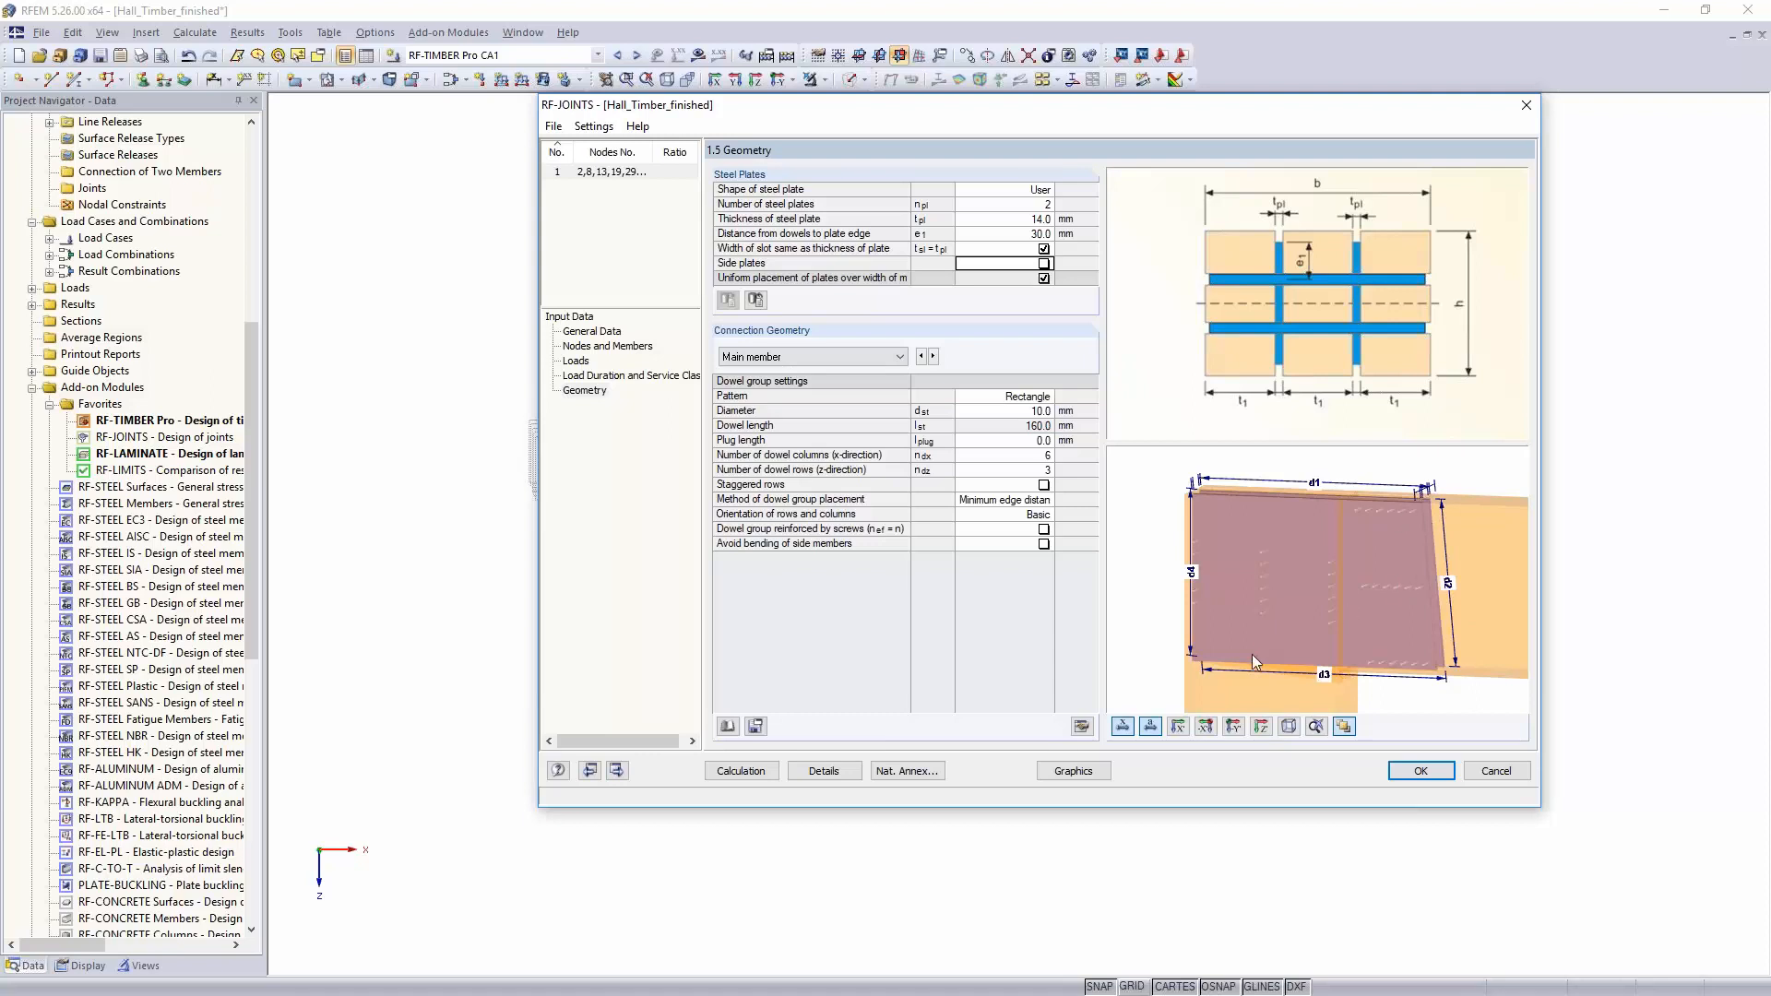
Step: Define the main member's dowel group with a Rectangle pattern, 14 mm diameter, 8 dowel columns and 4 dowel rows
click(978, 393)
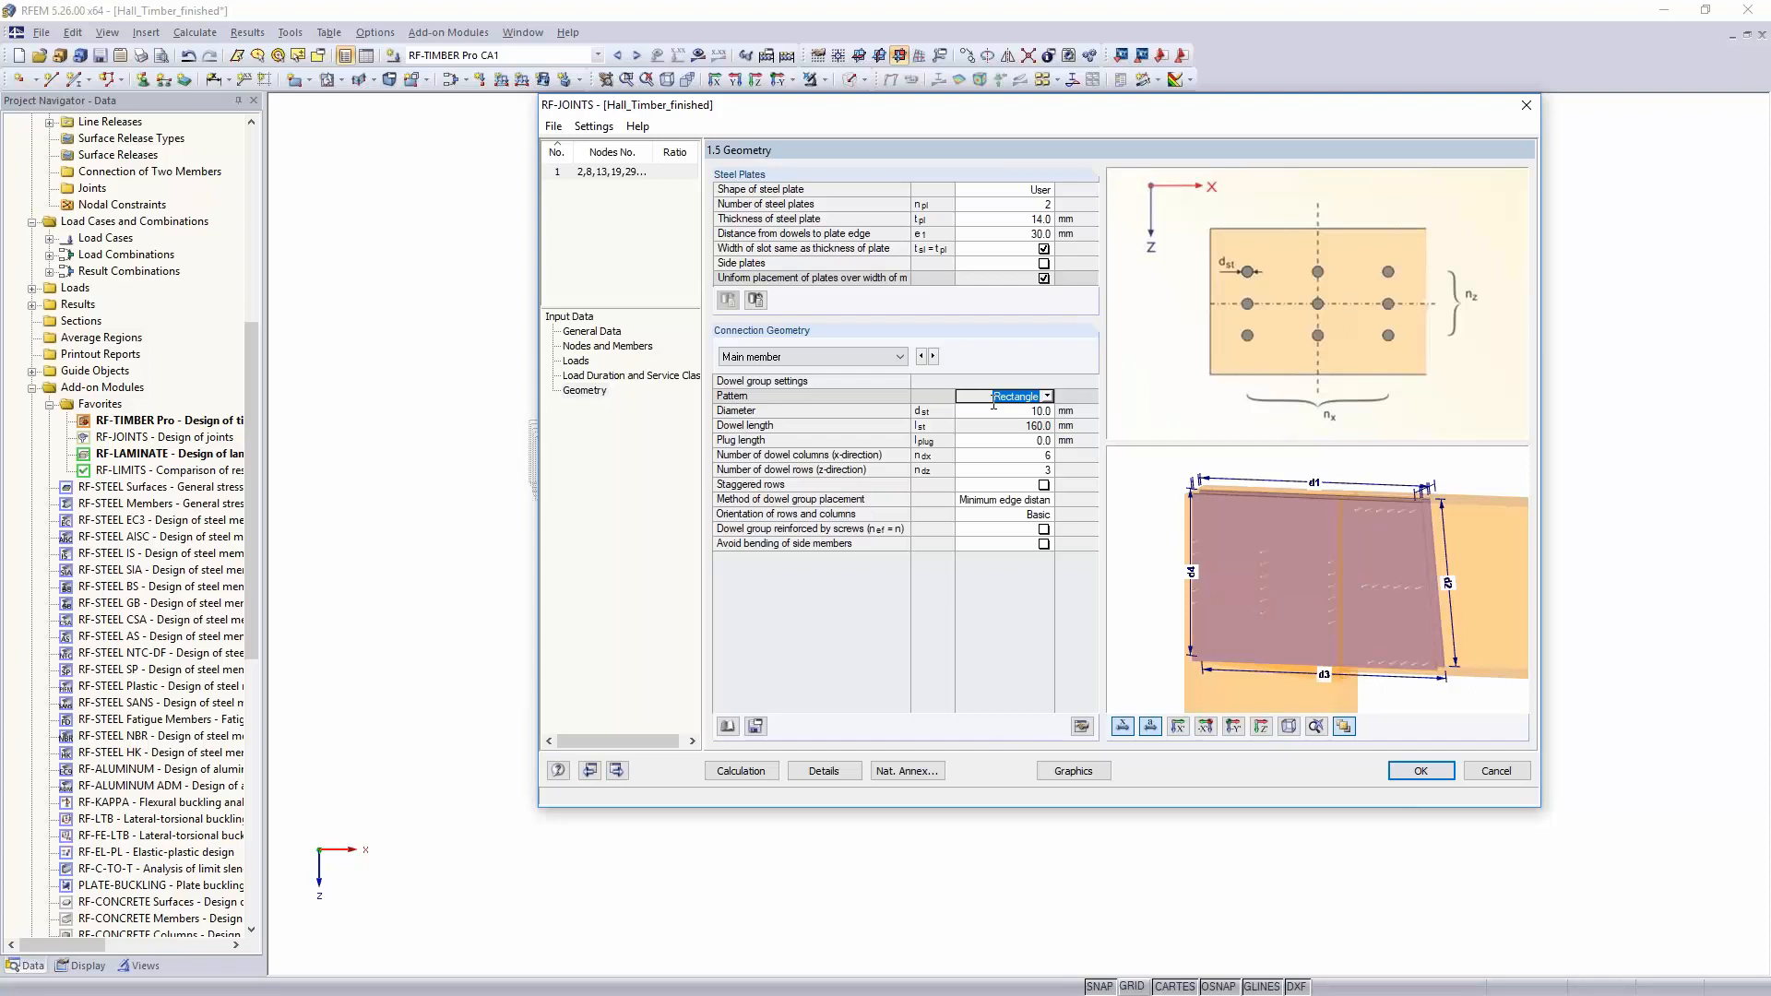
click(1047, 396)
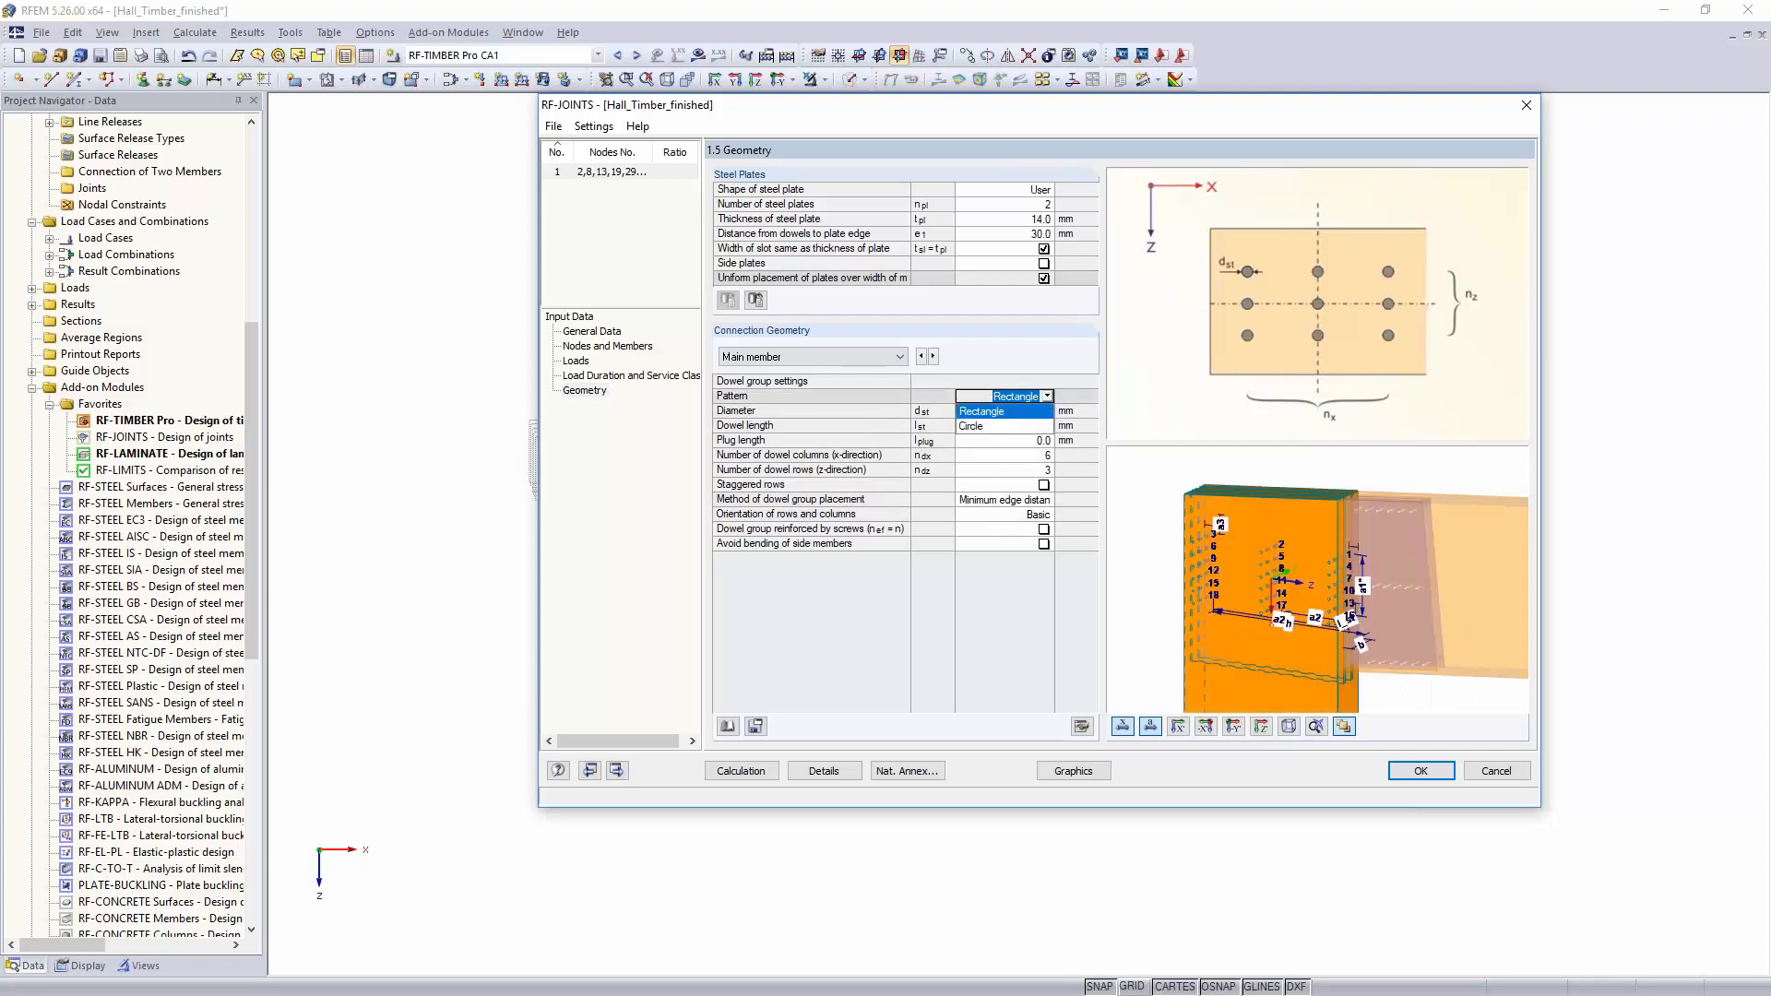
click(997, 411)
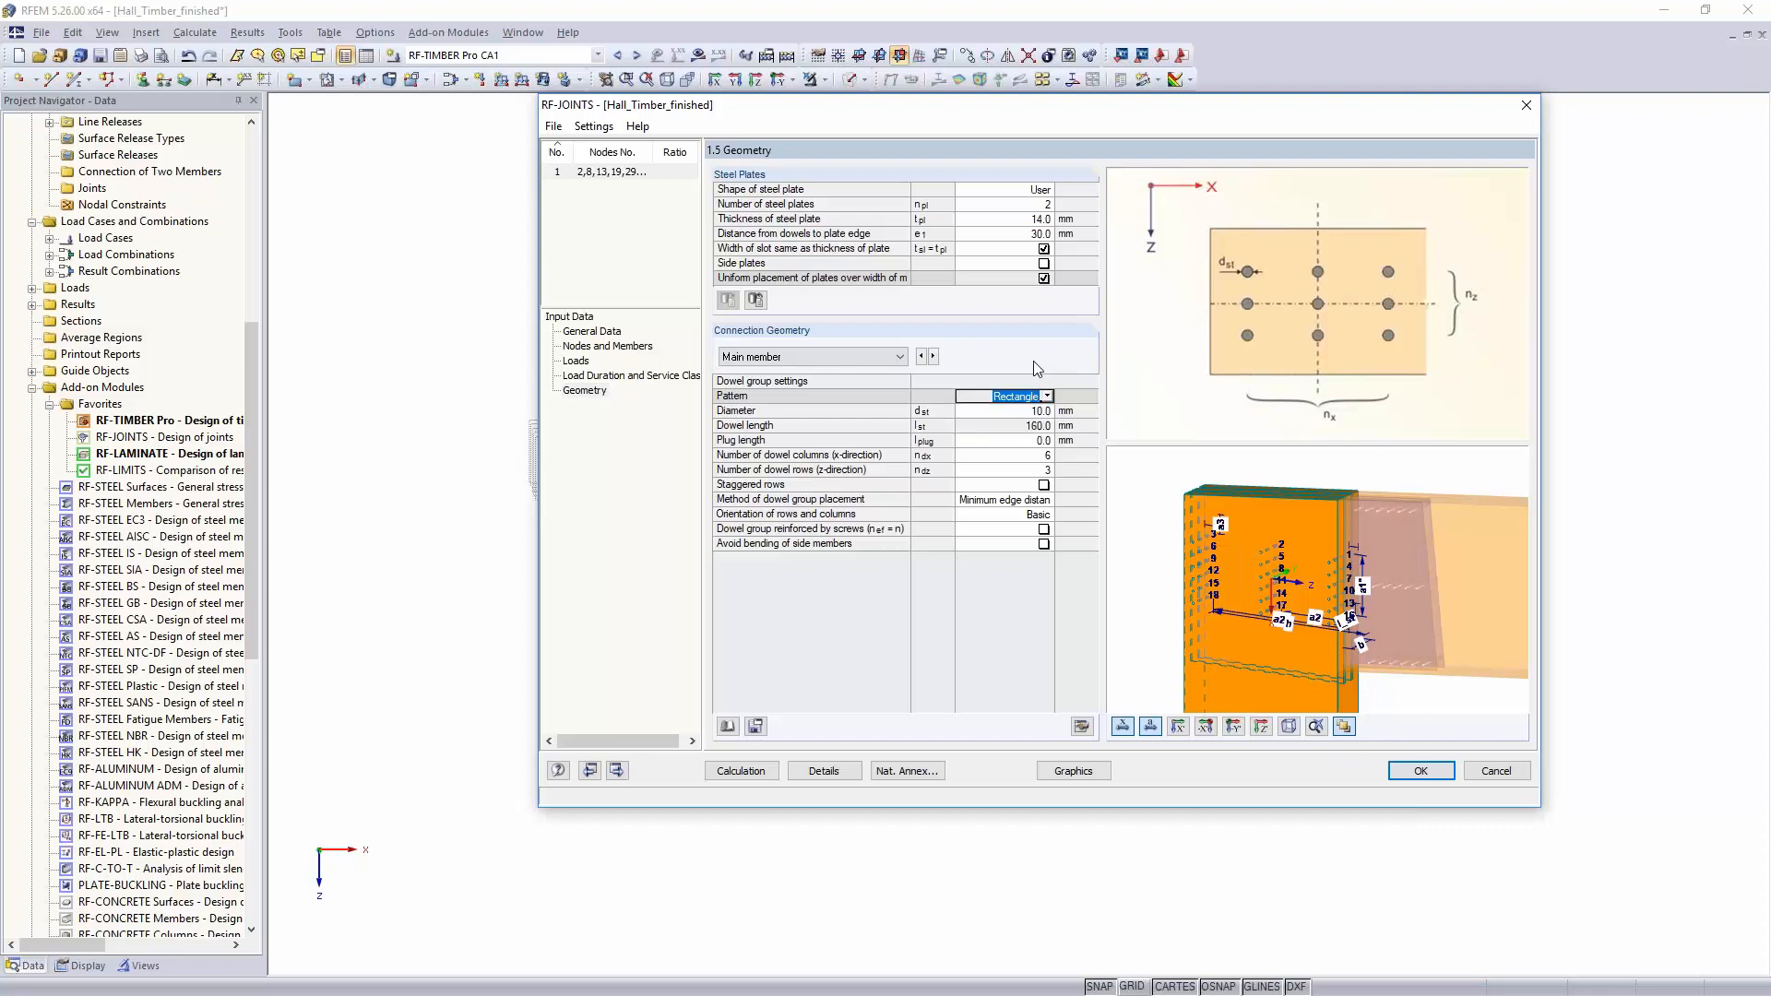
click(997, 411)
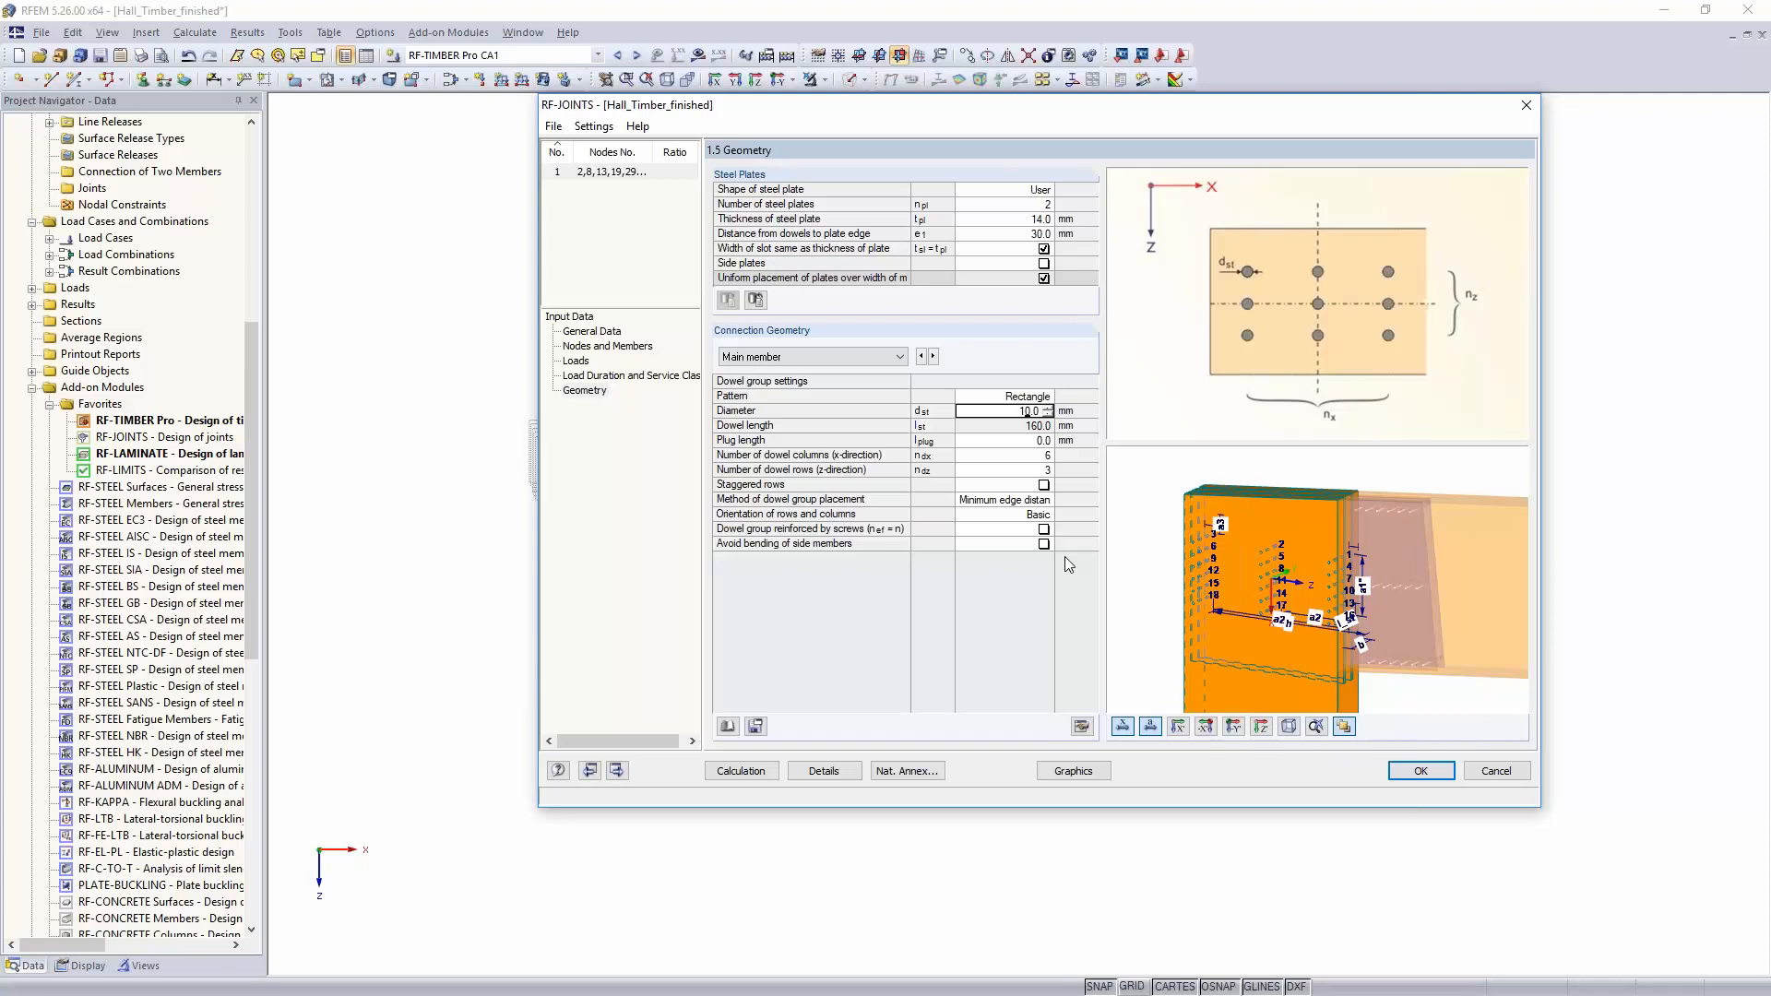
text(14)
key(Return)
key(Return)
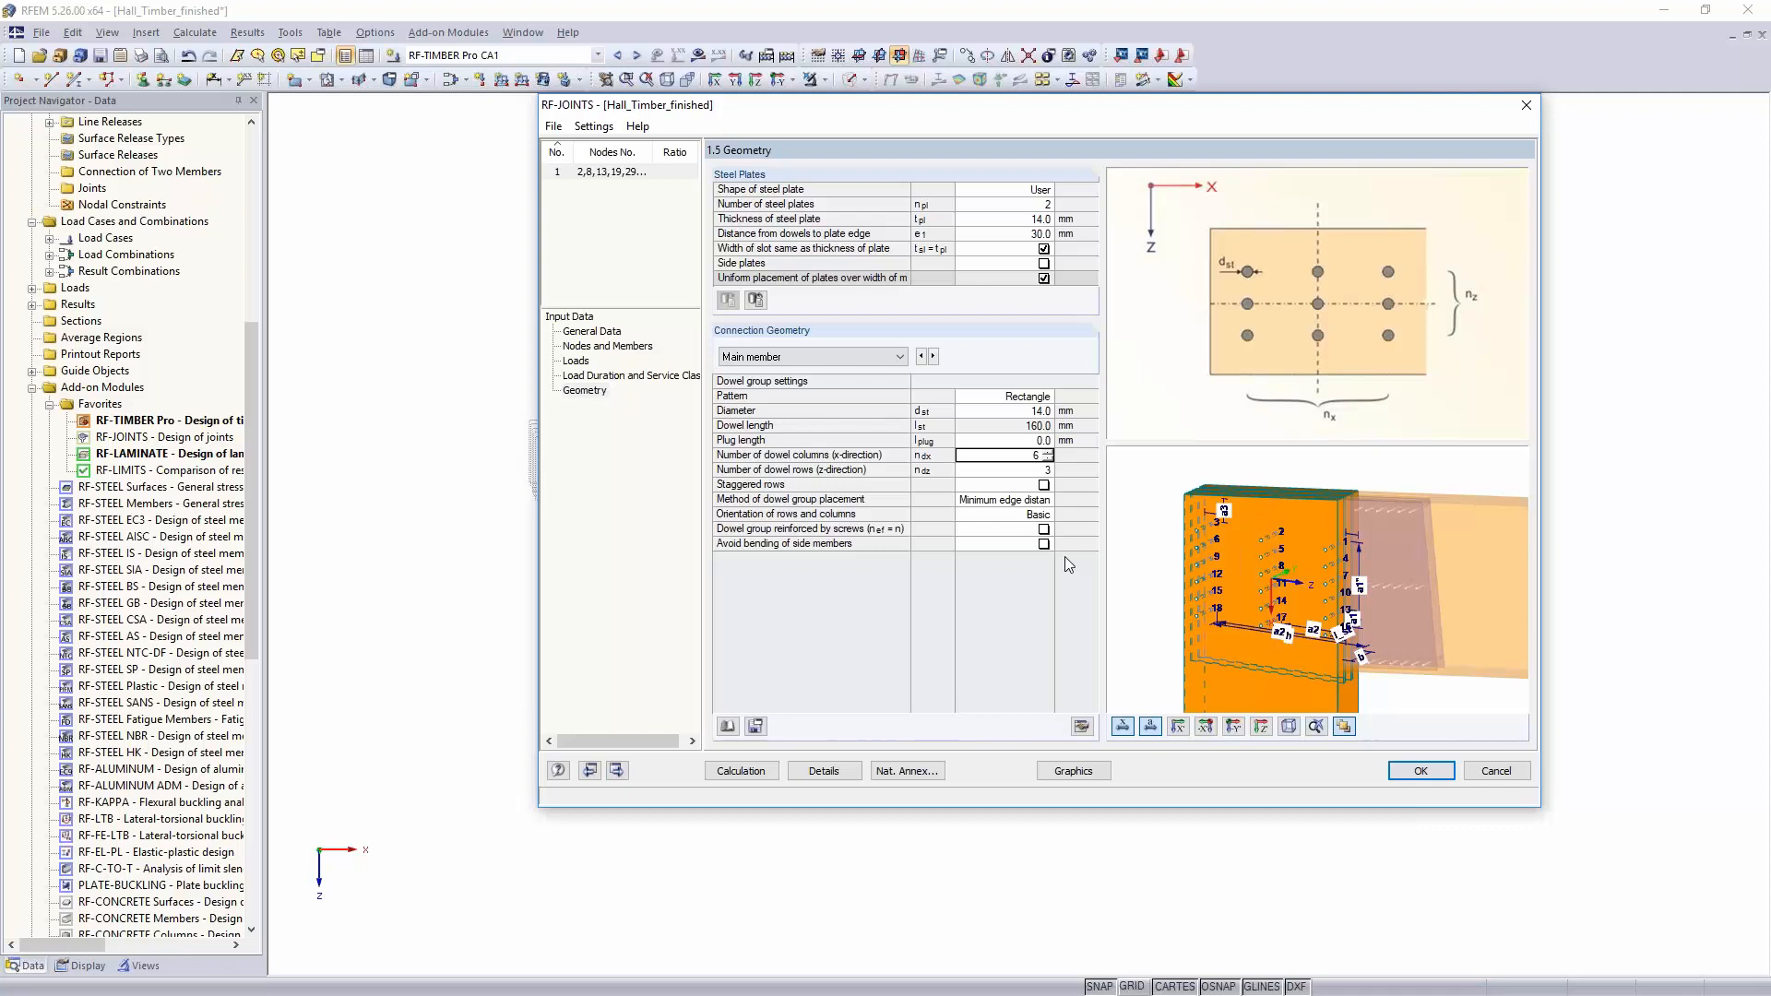
key(Return)
key(Return)
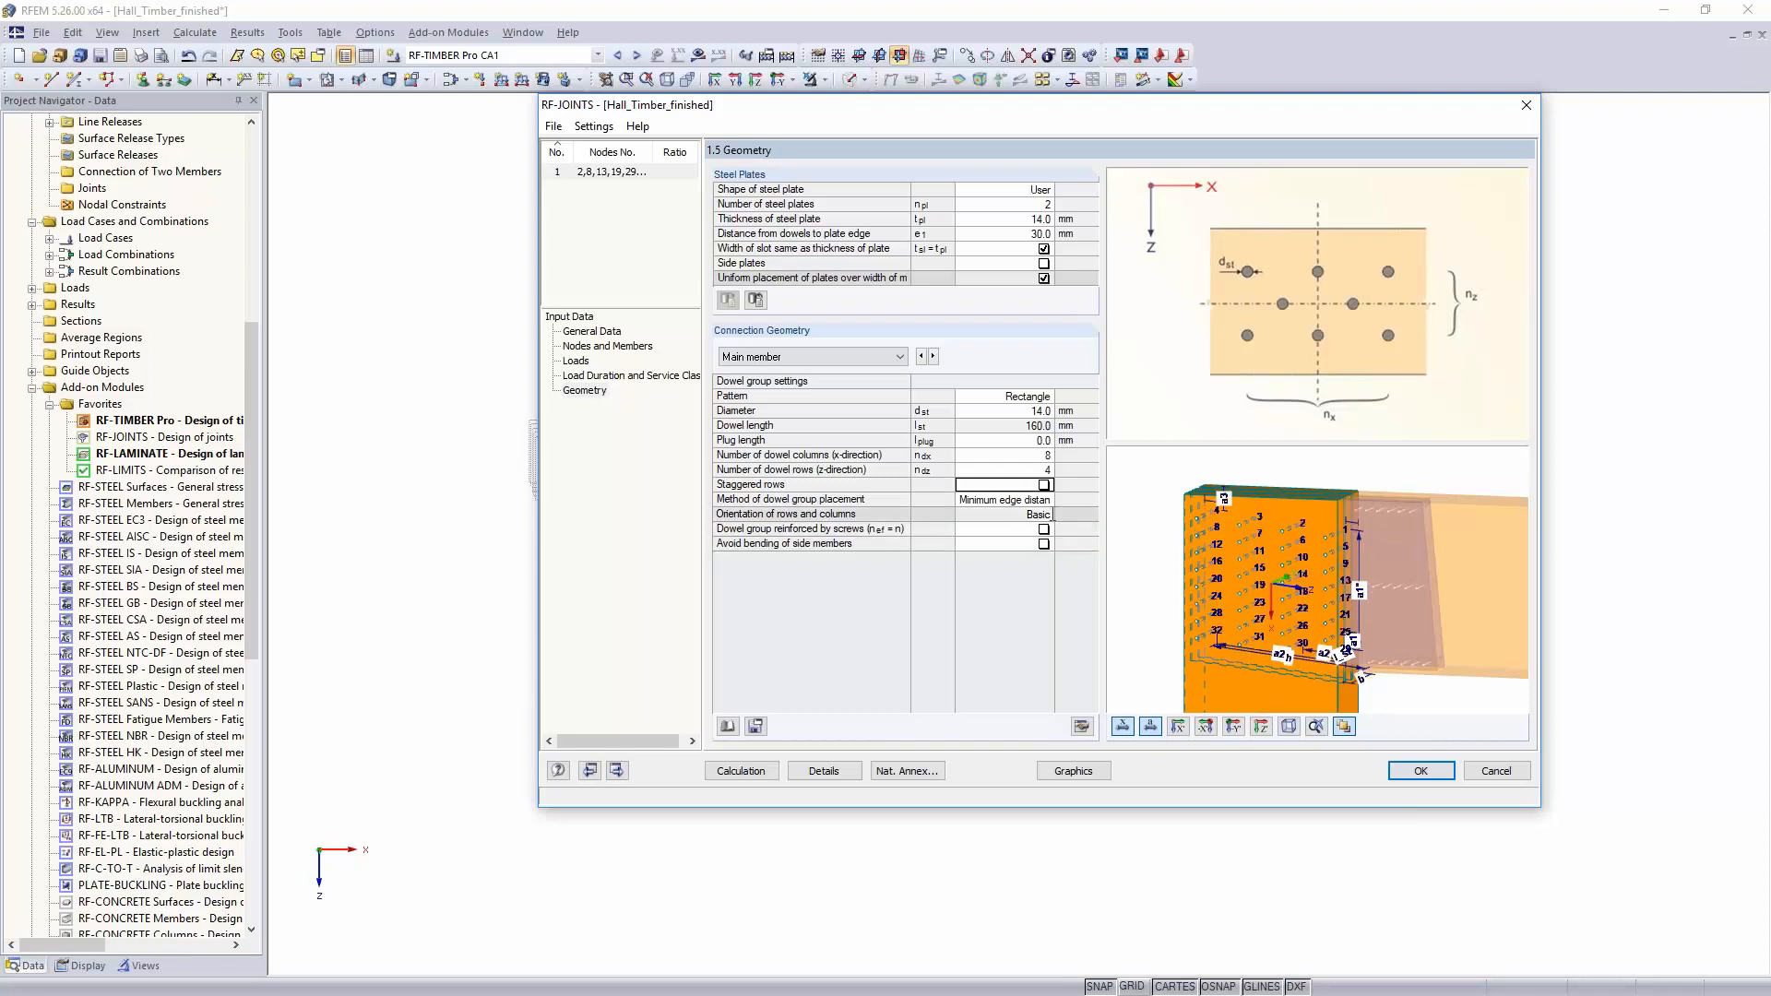
Step: Set the main member's dowel group placement to User-defined, with 100 mm between dowel columns
click(1232, 726)
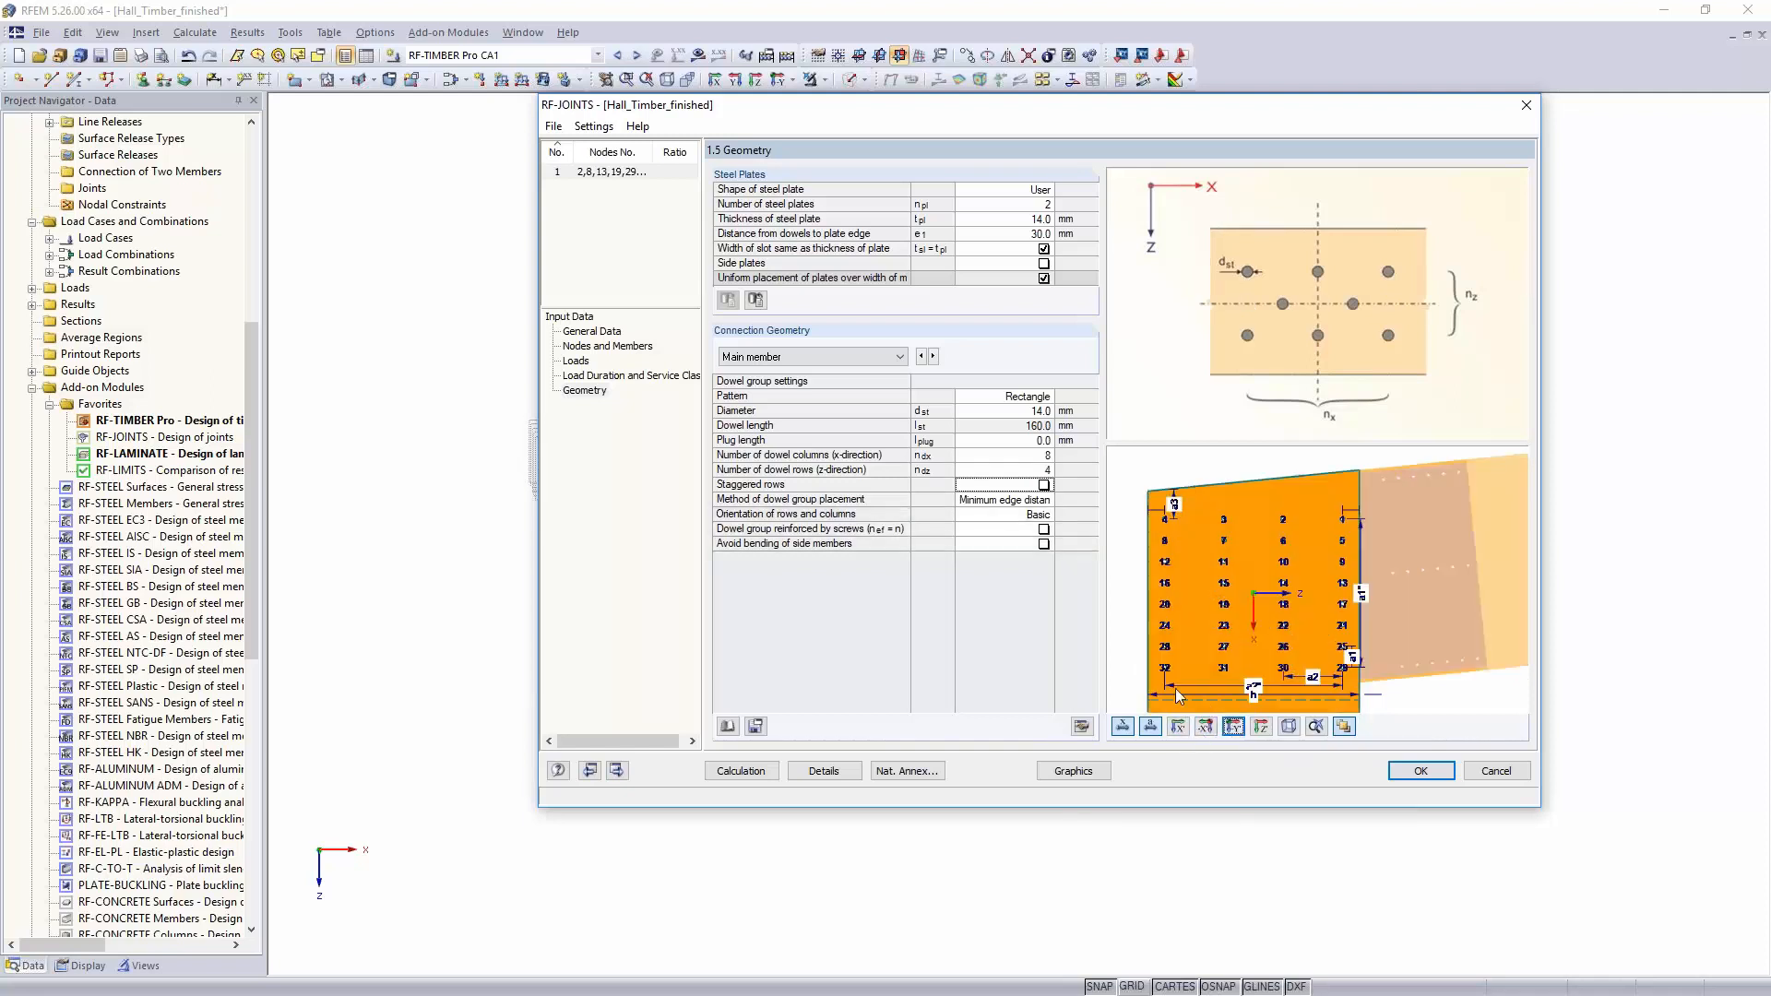
click(1018, 500)
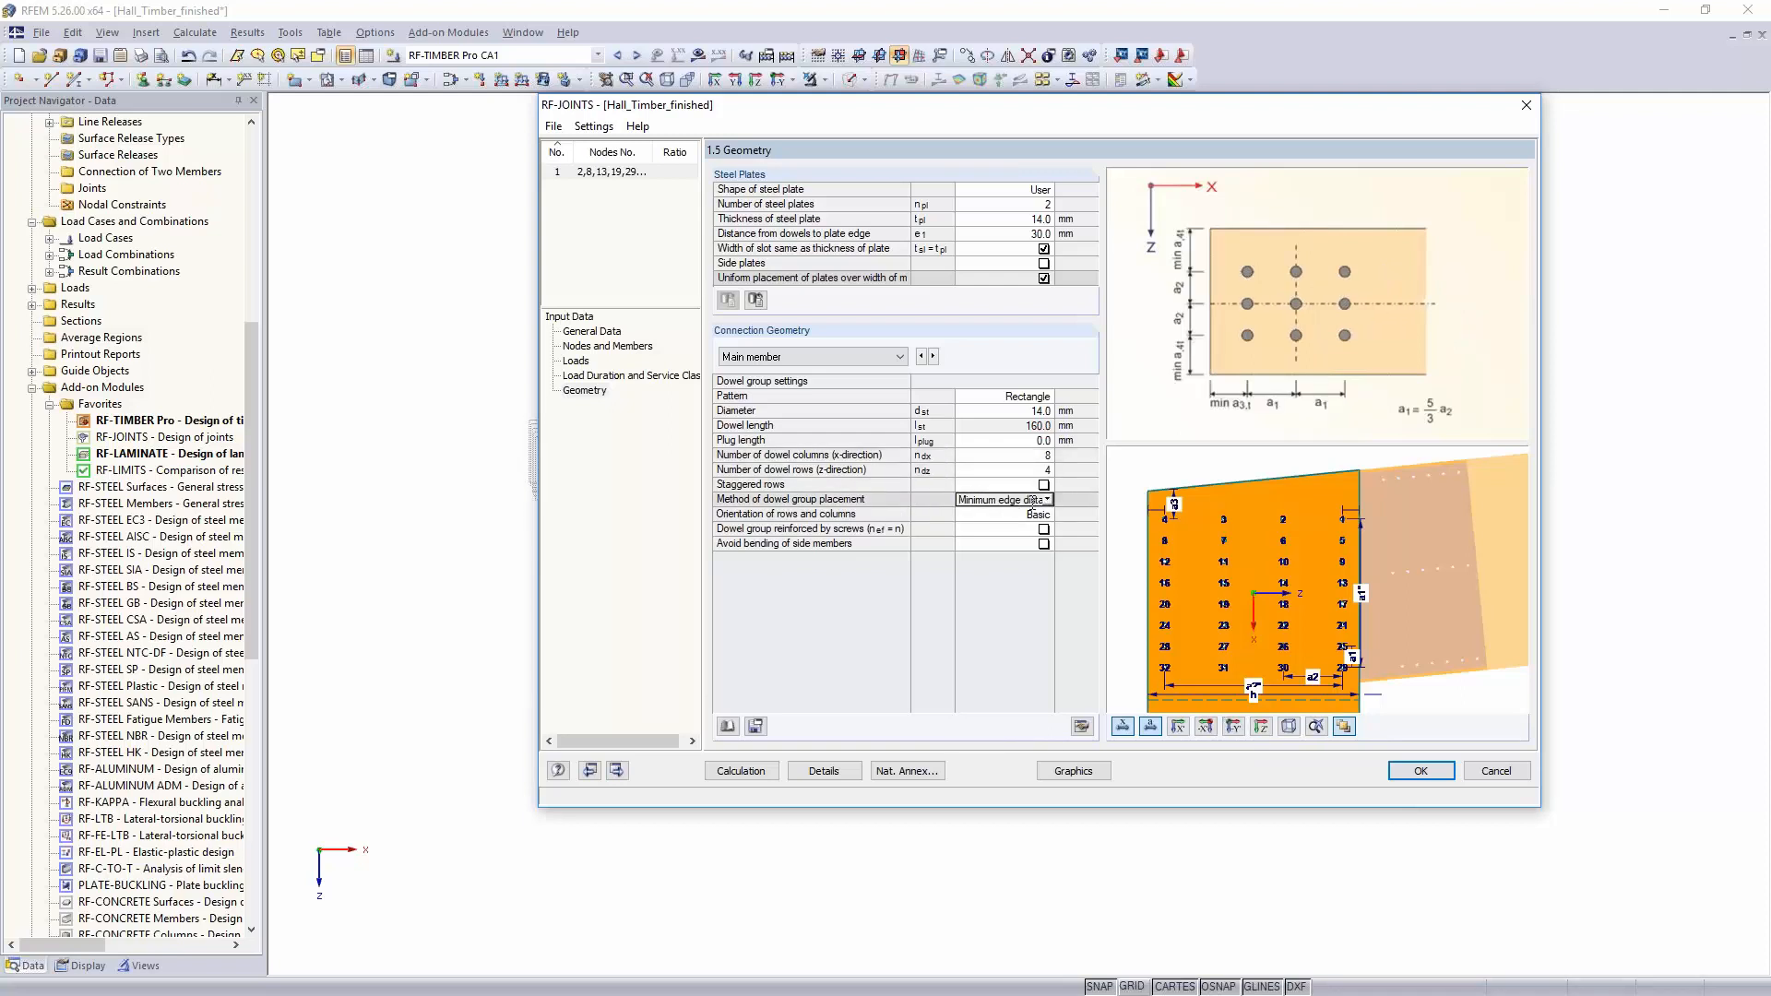
click(1049, 499)
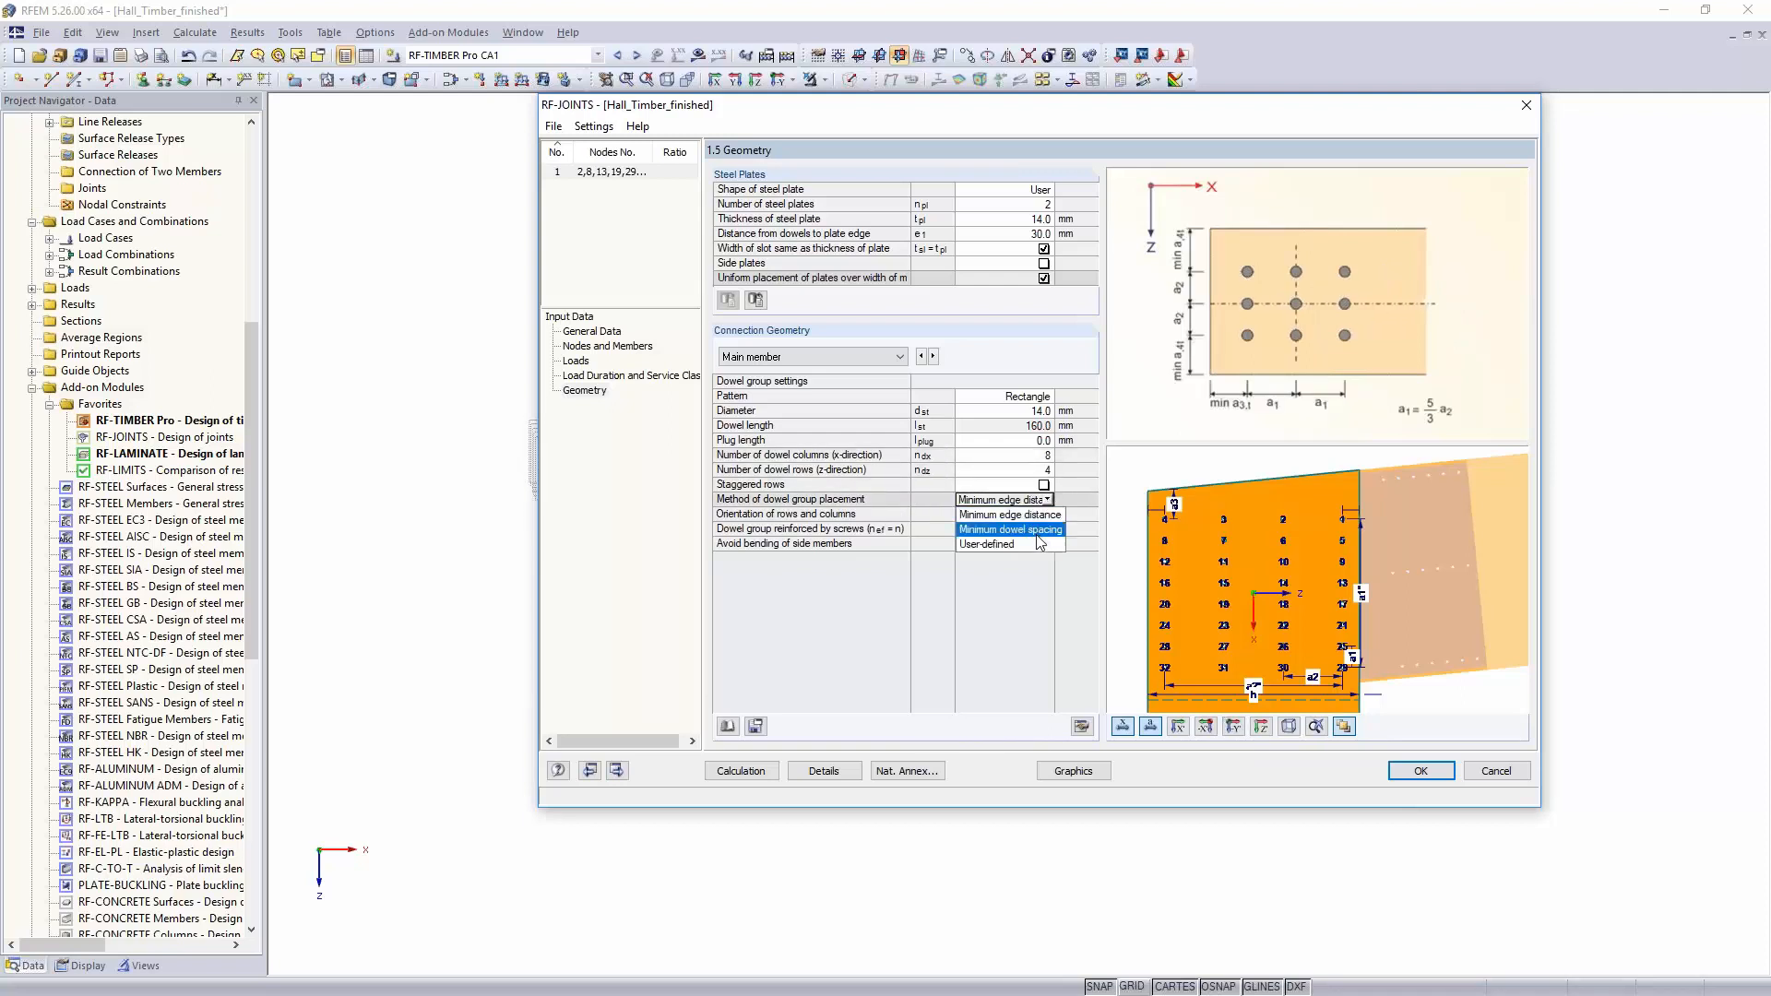
click(1010, 544)
click(1003, 515)
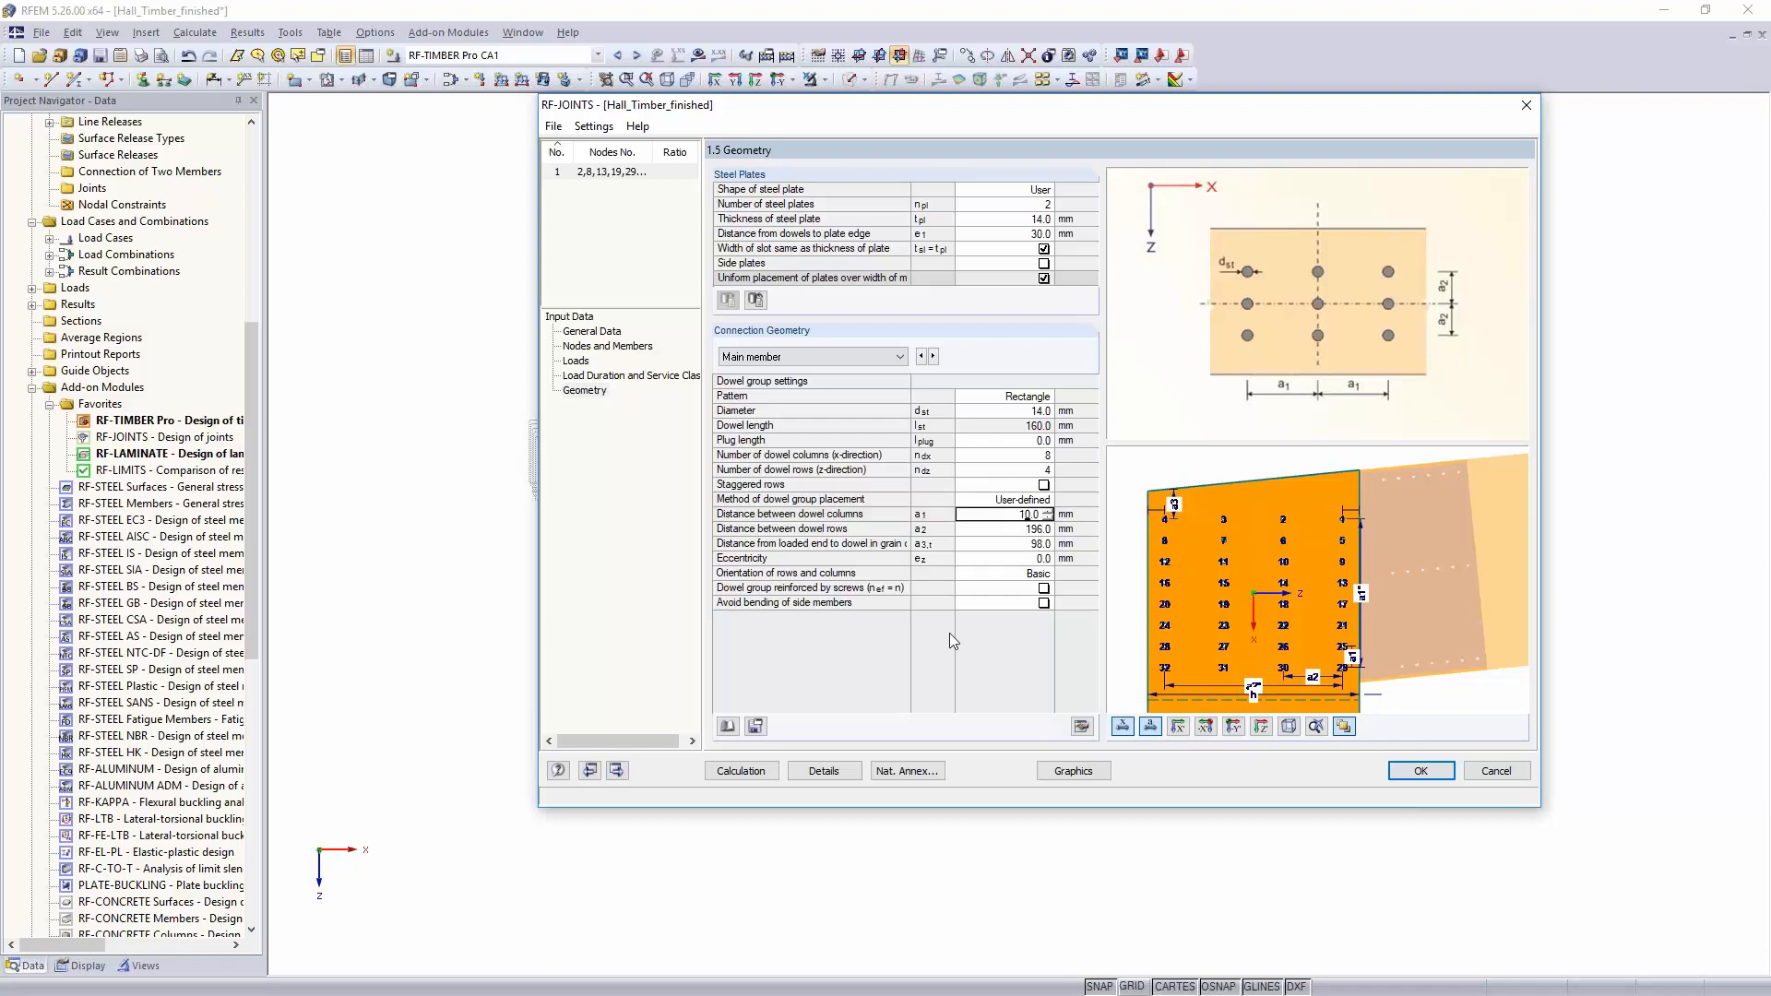
text(100)
key(Return)
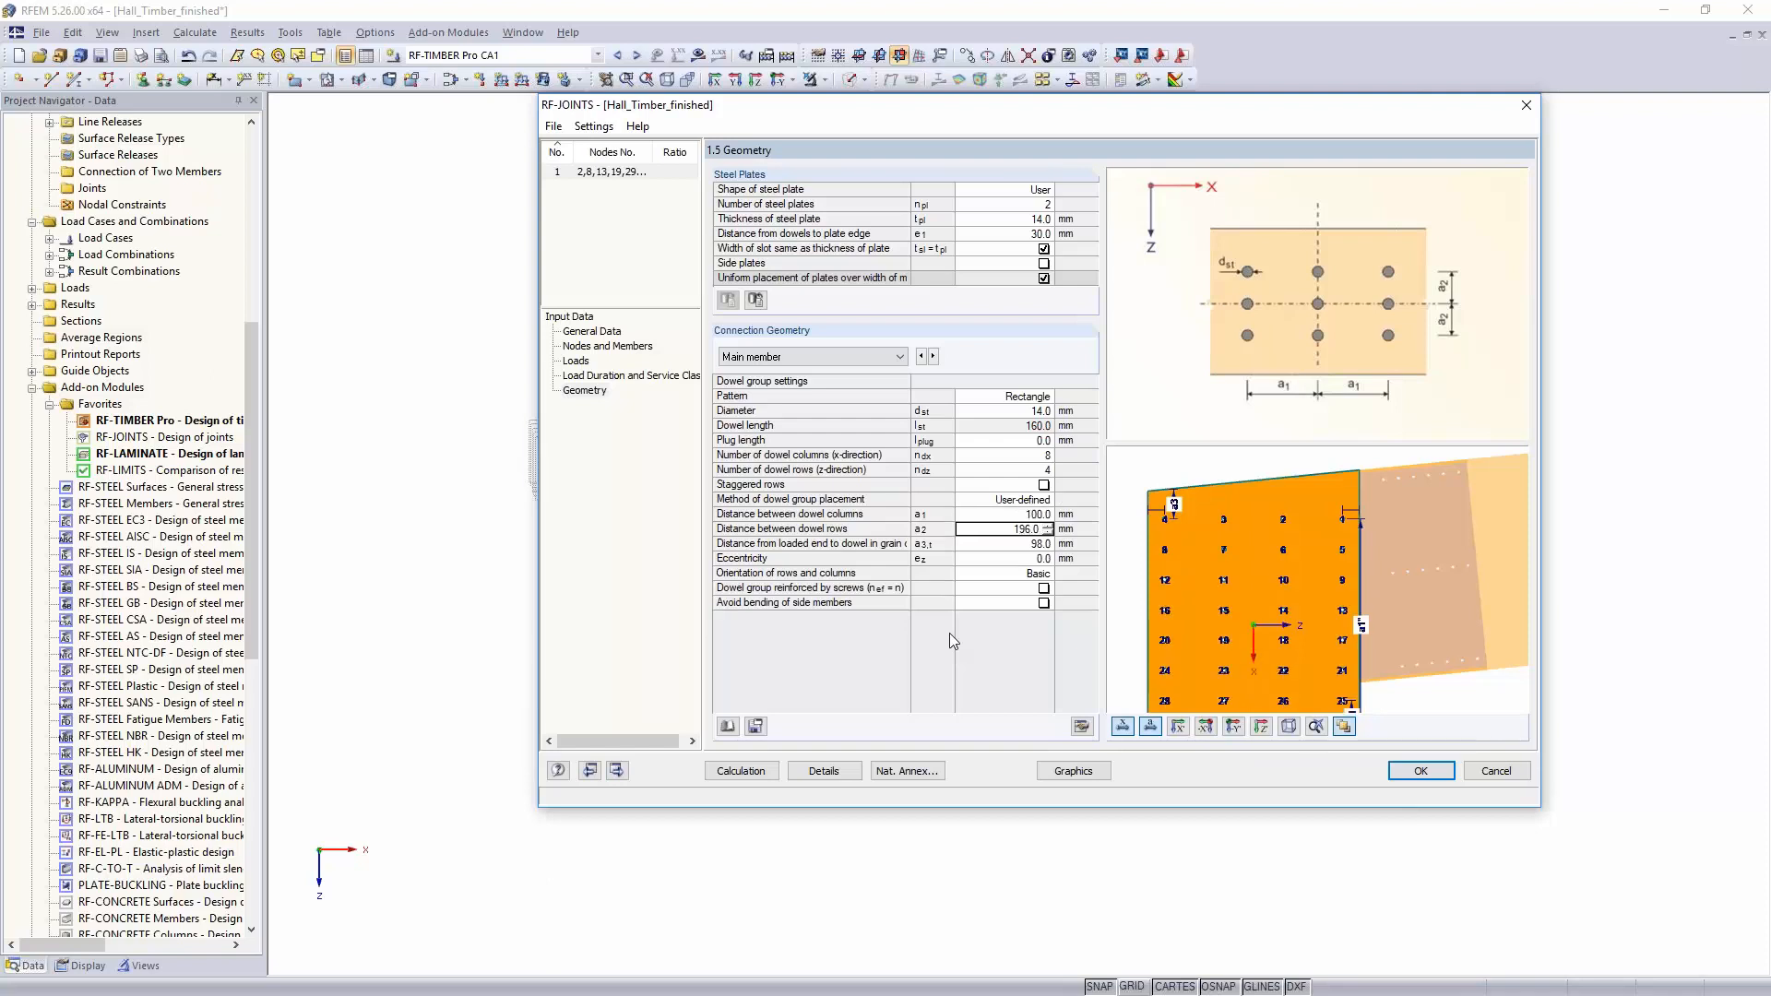
Step: Set the main member's dowel row distance to 175 mm and the distance from loaded end to dowel to 140 mm
text(175)
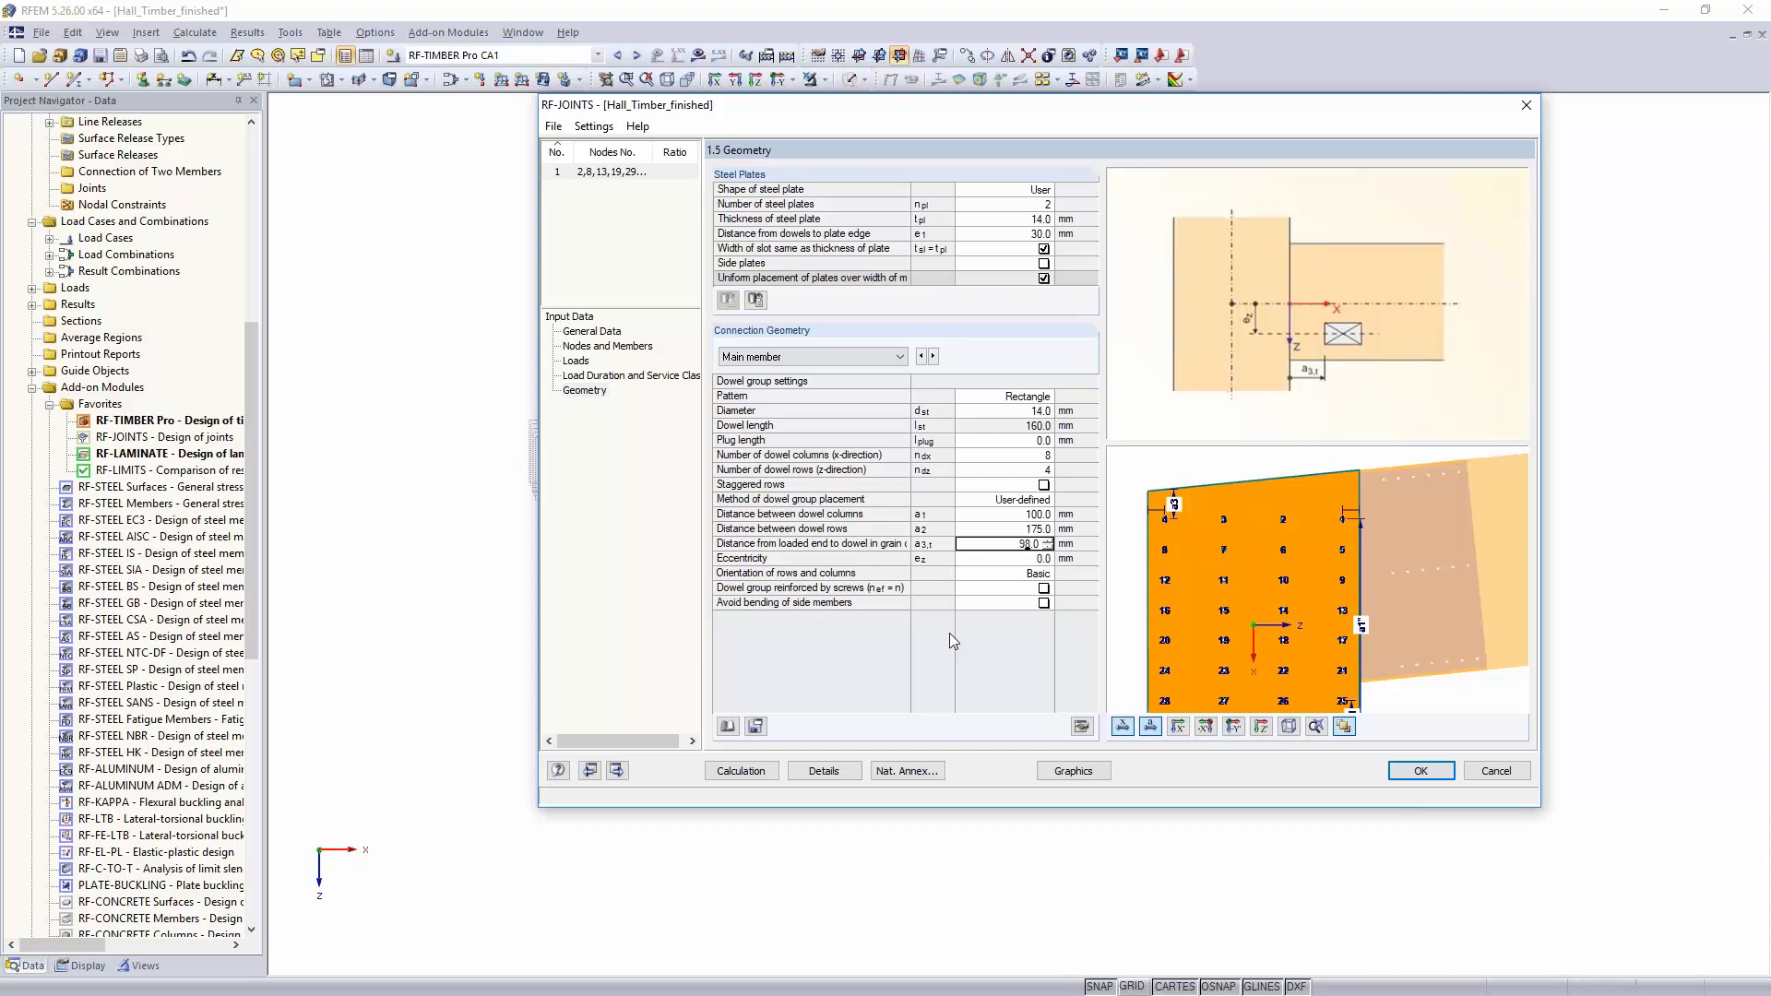
text(140)
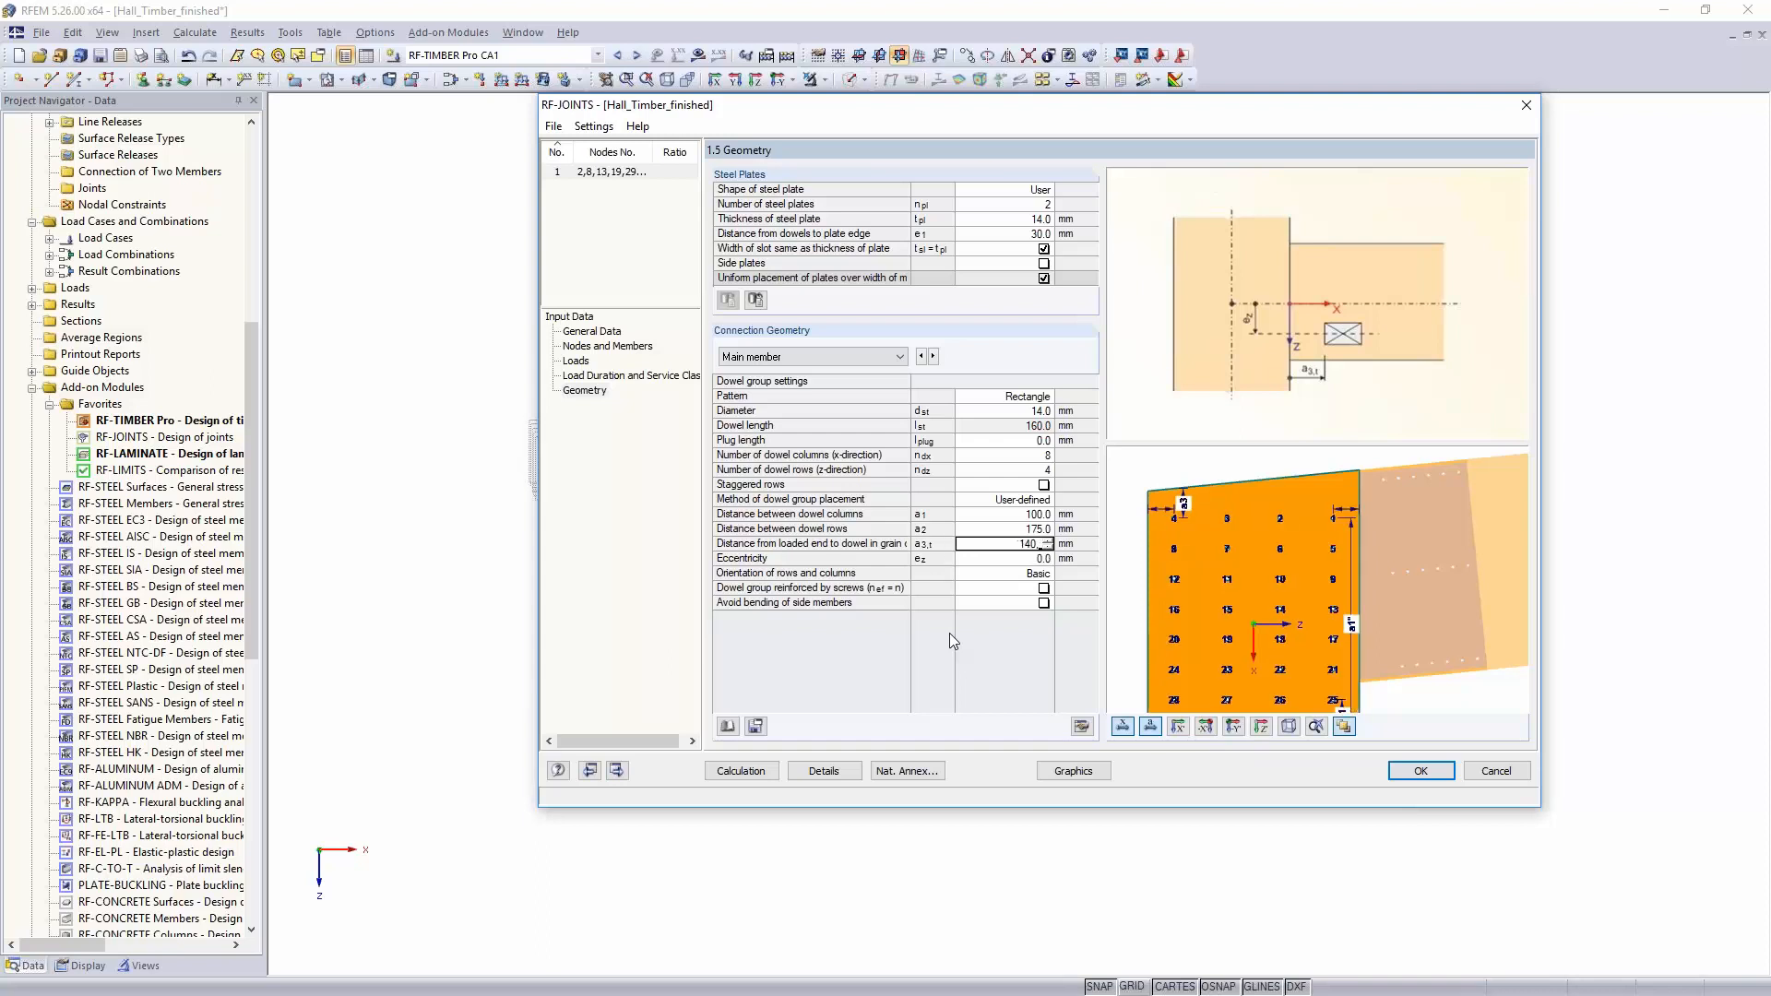
text(.)
key(Return)
Step: Give connected member 1's dowel group a 14 mm diameter, 8 dowel columns and 4 dowel rows
click(931, 358)
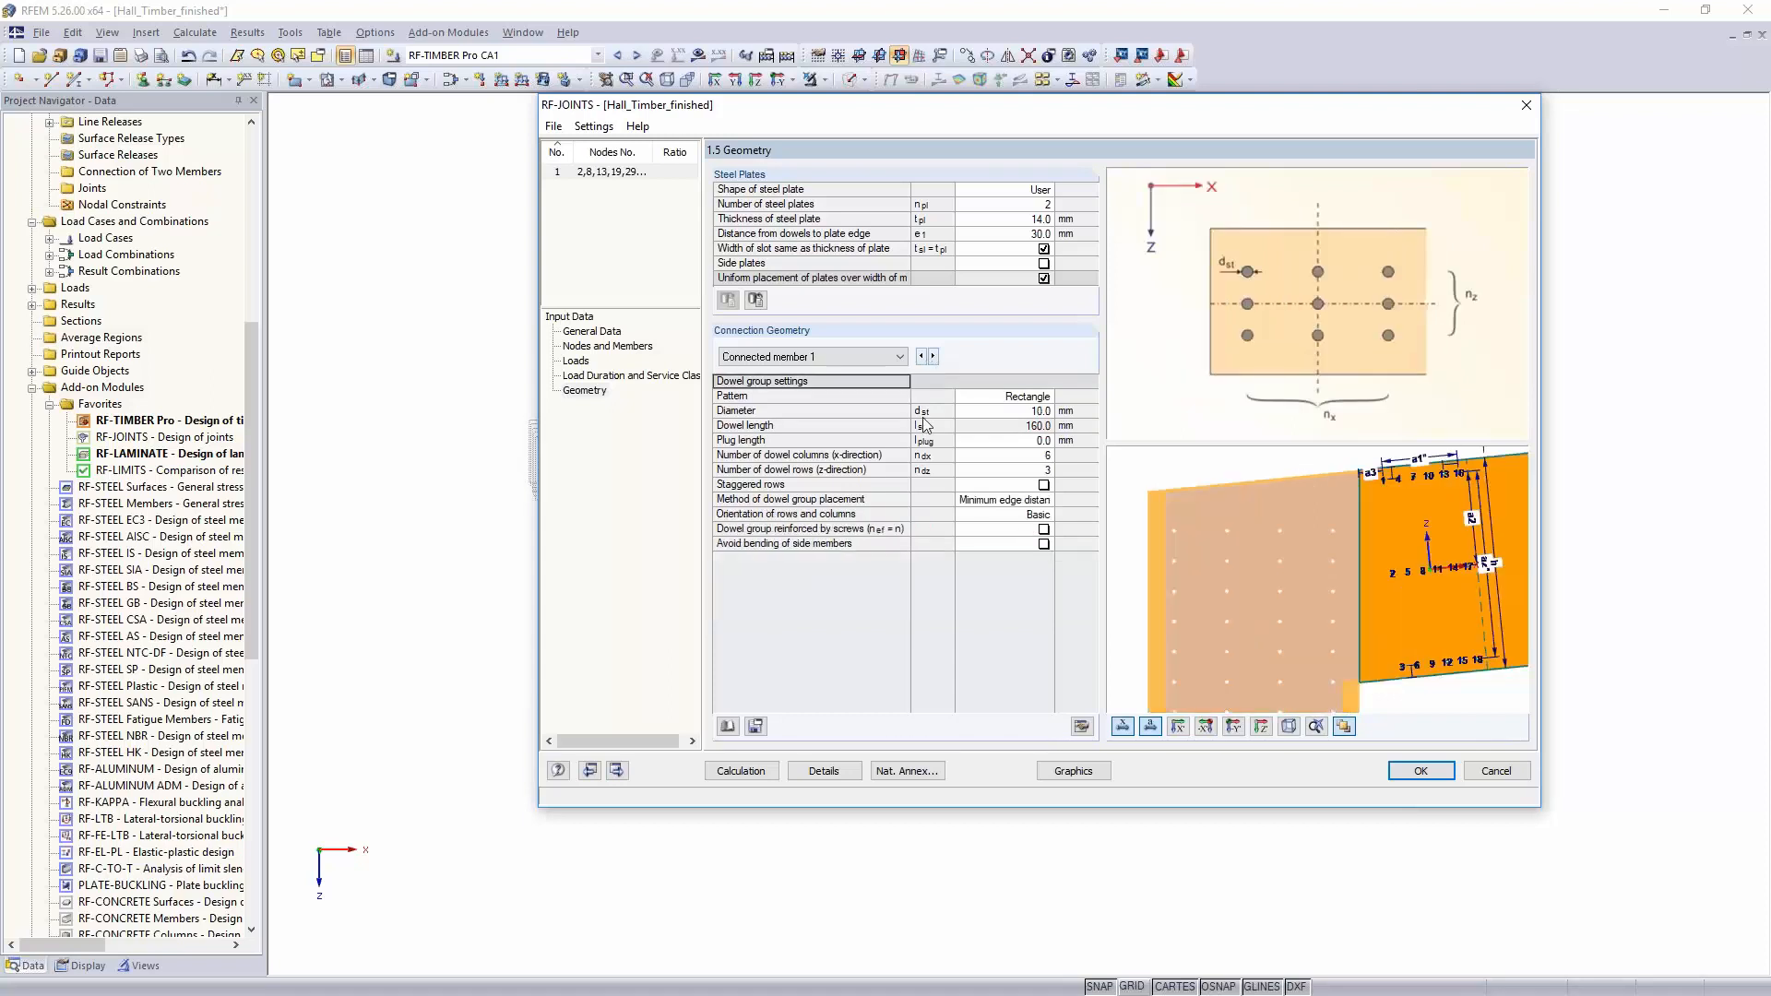
click(1003, 411)
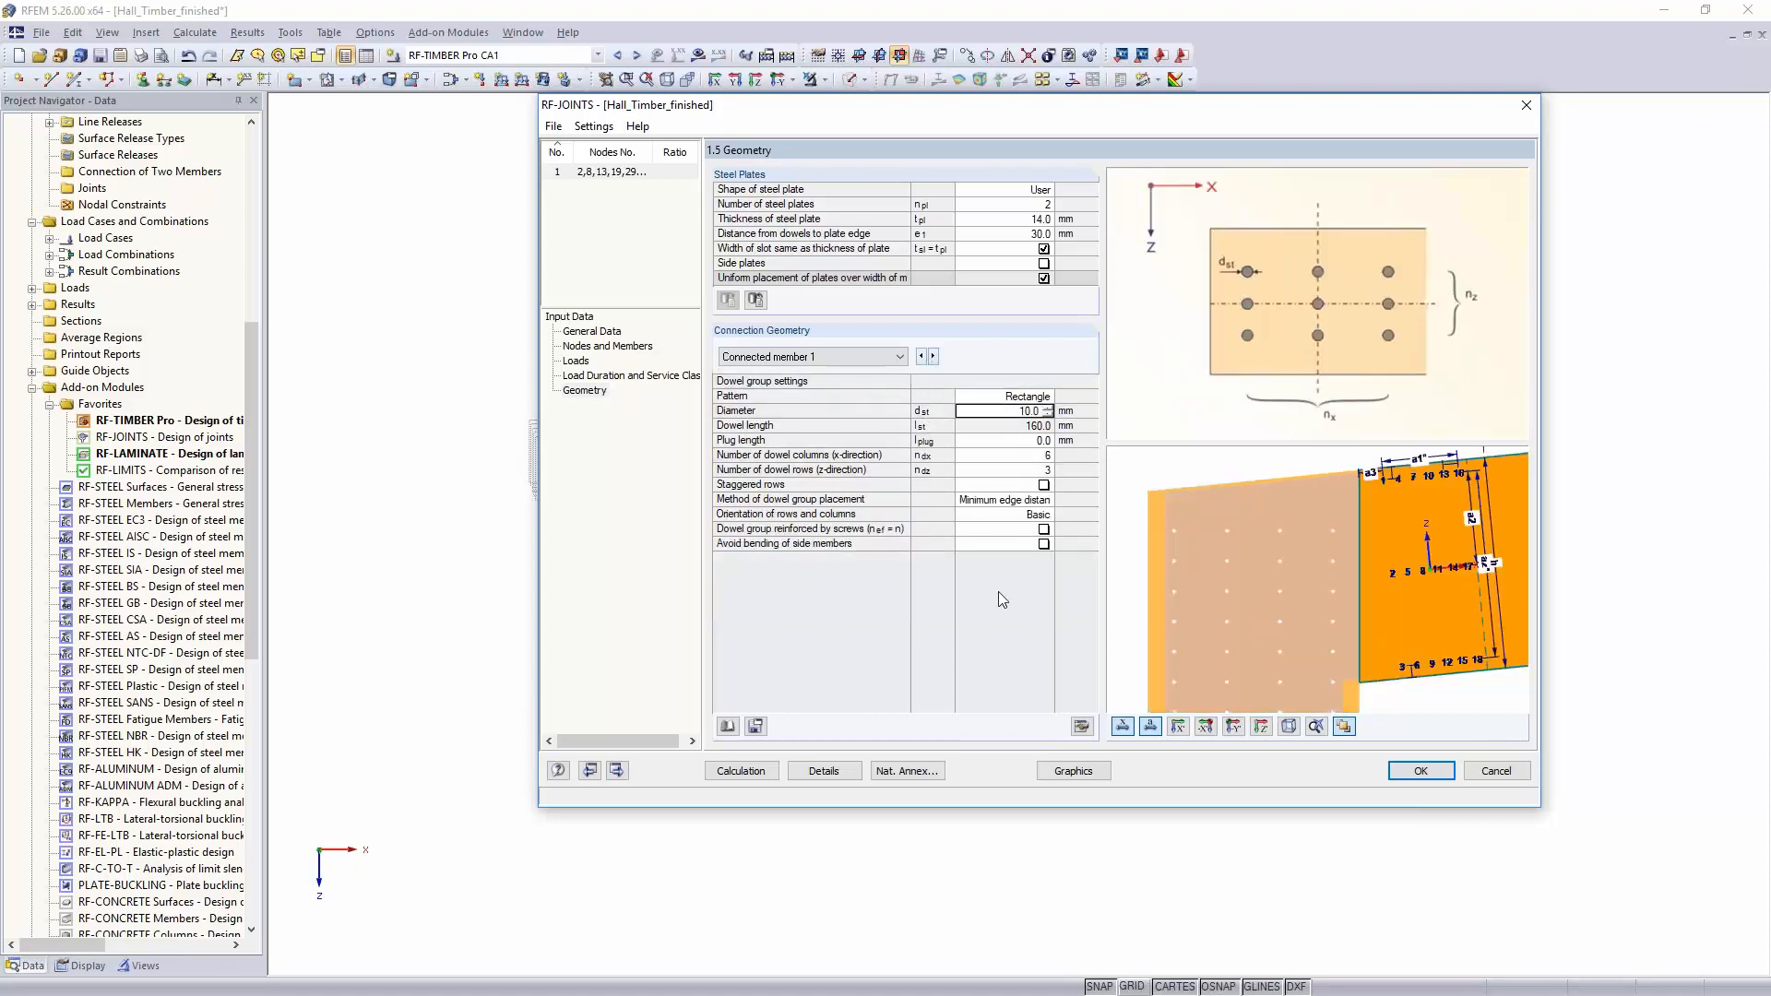
text(14)
key(Return)
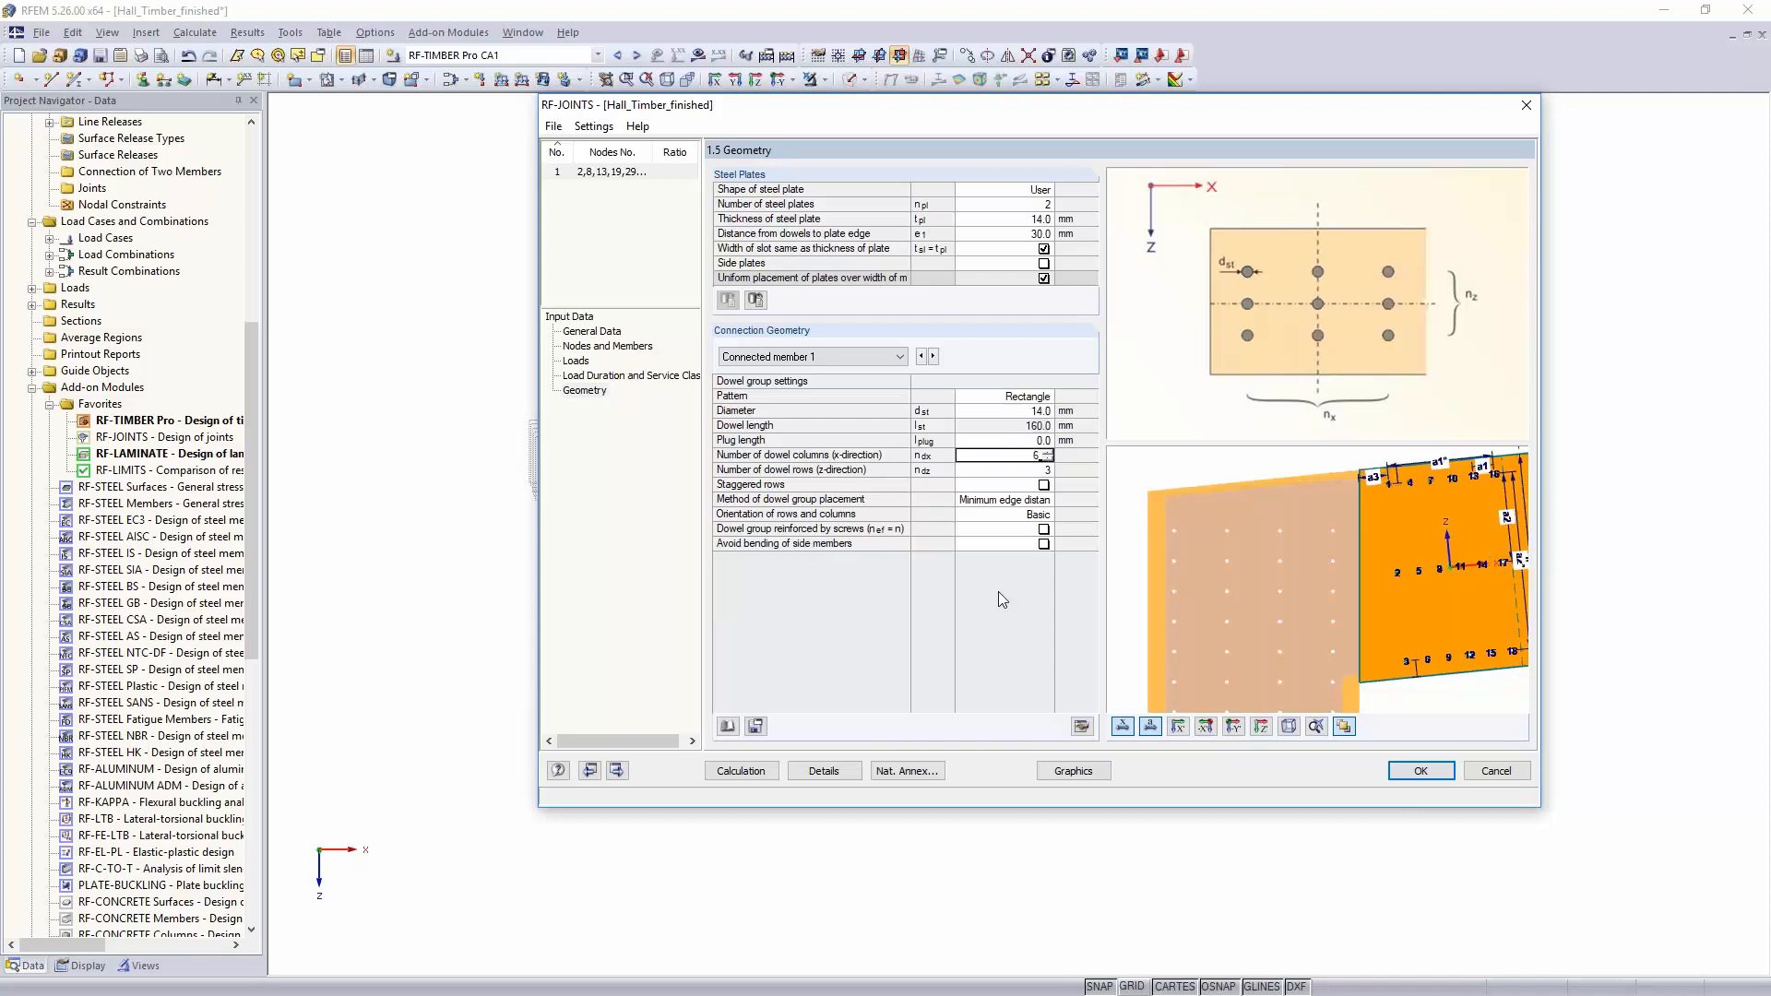
key(Return)
key(Return)
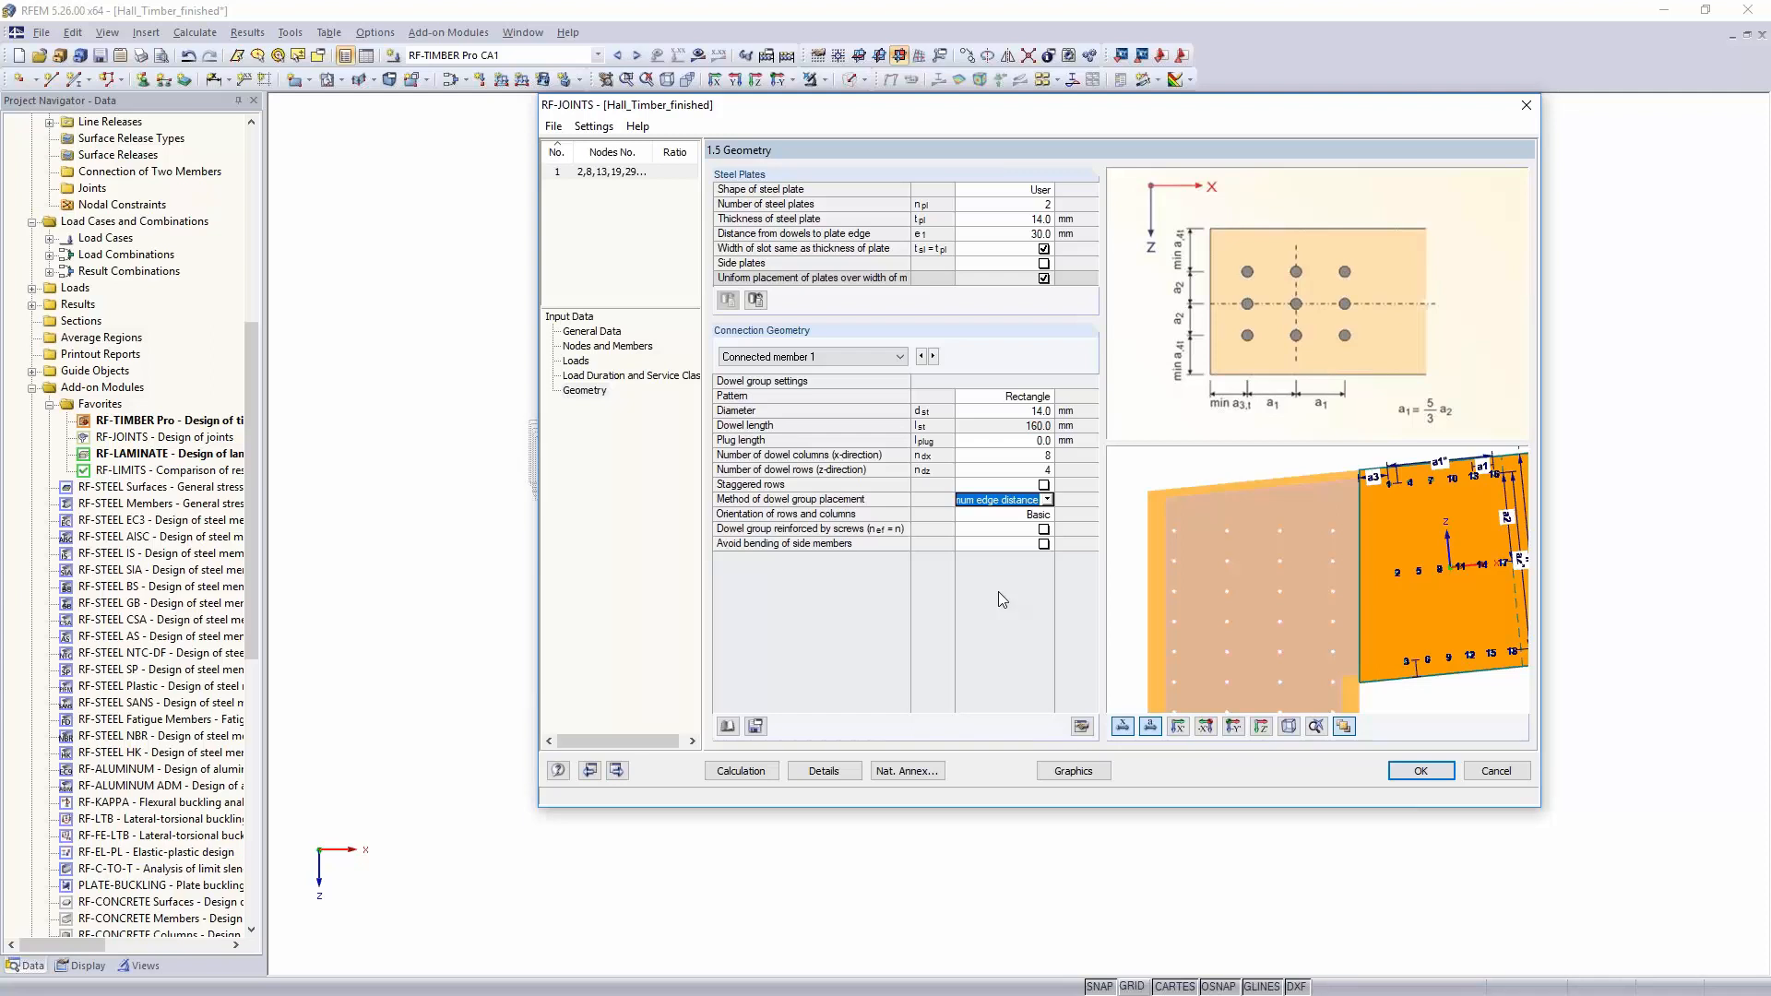
Step: Set connected member 1's dowel group placement to User-defined, with 105 mm between dowel columns
click(1047, 499)
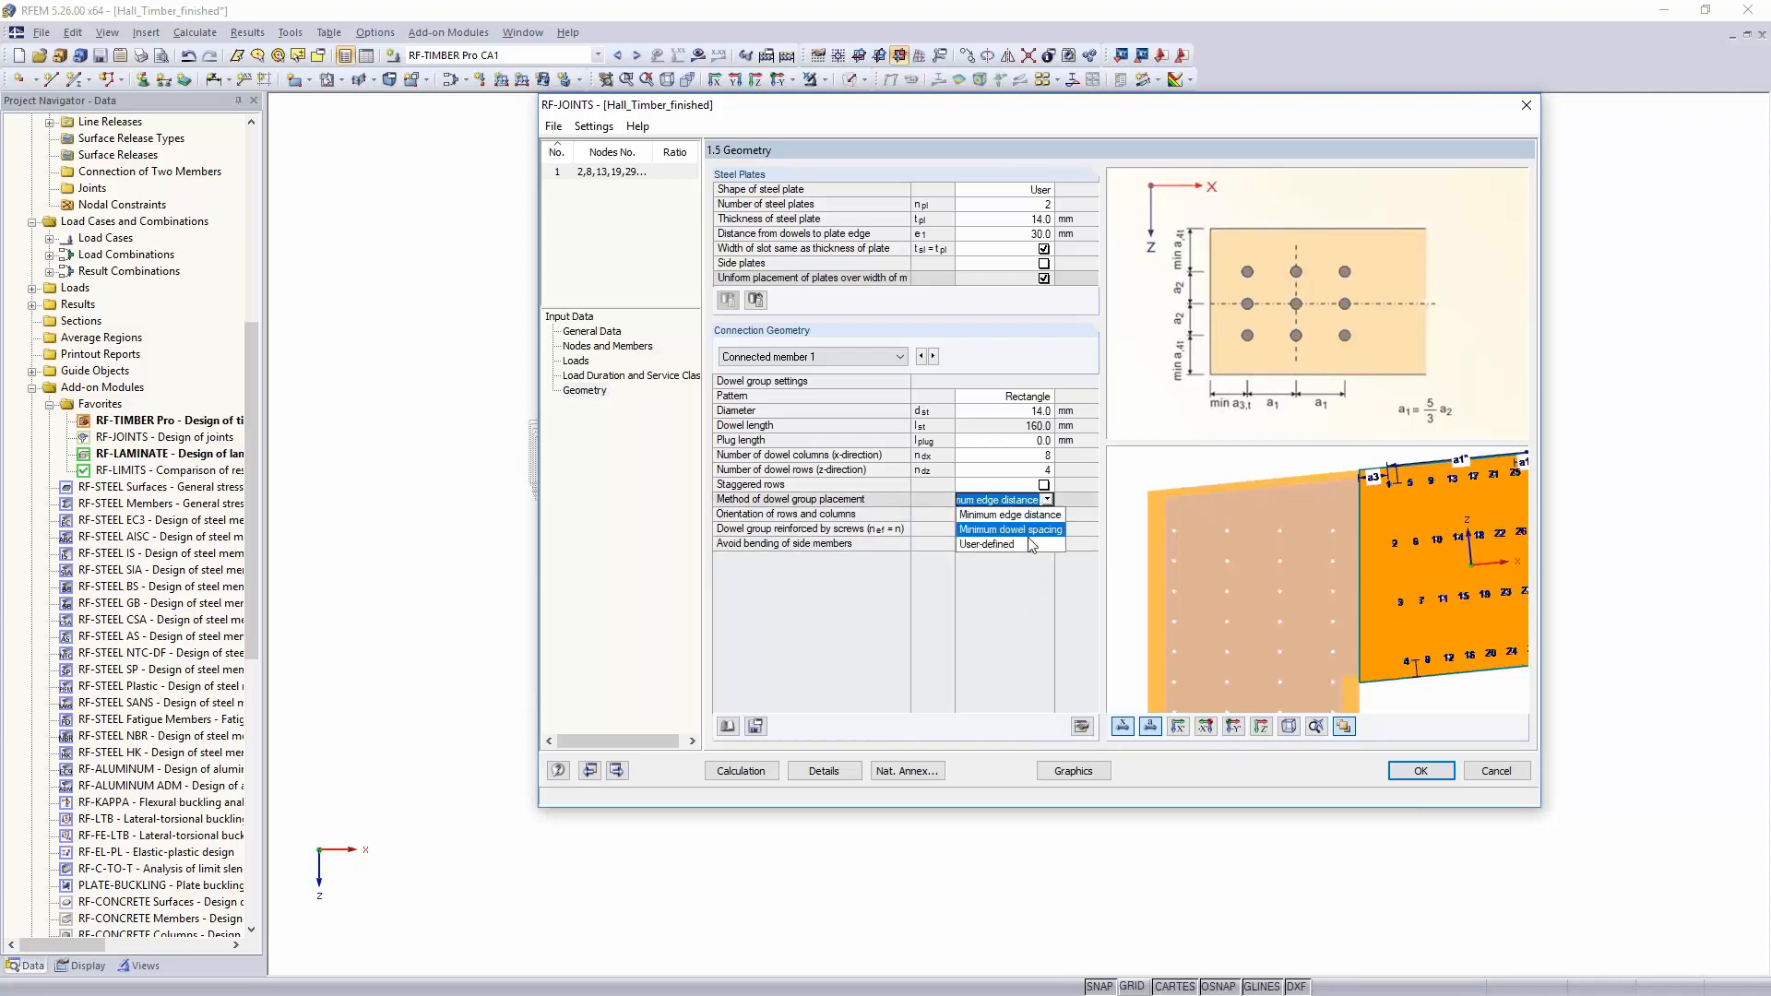
click(1031, 544)
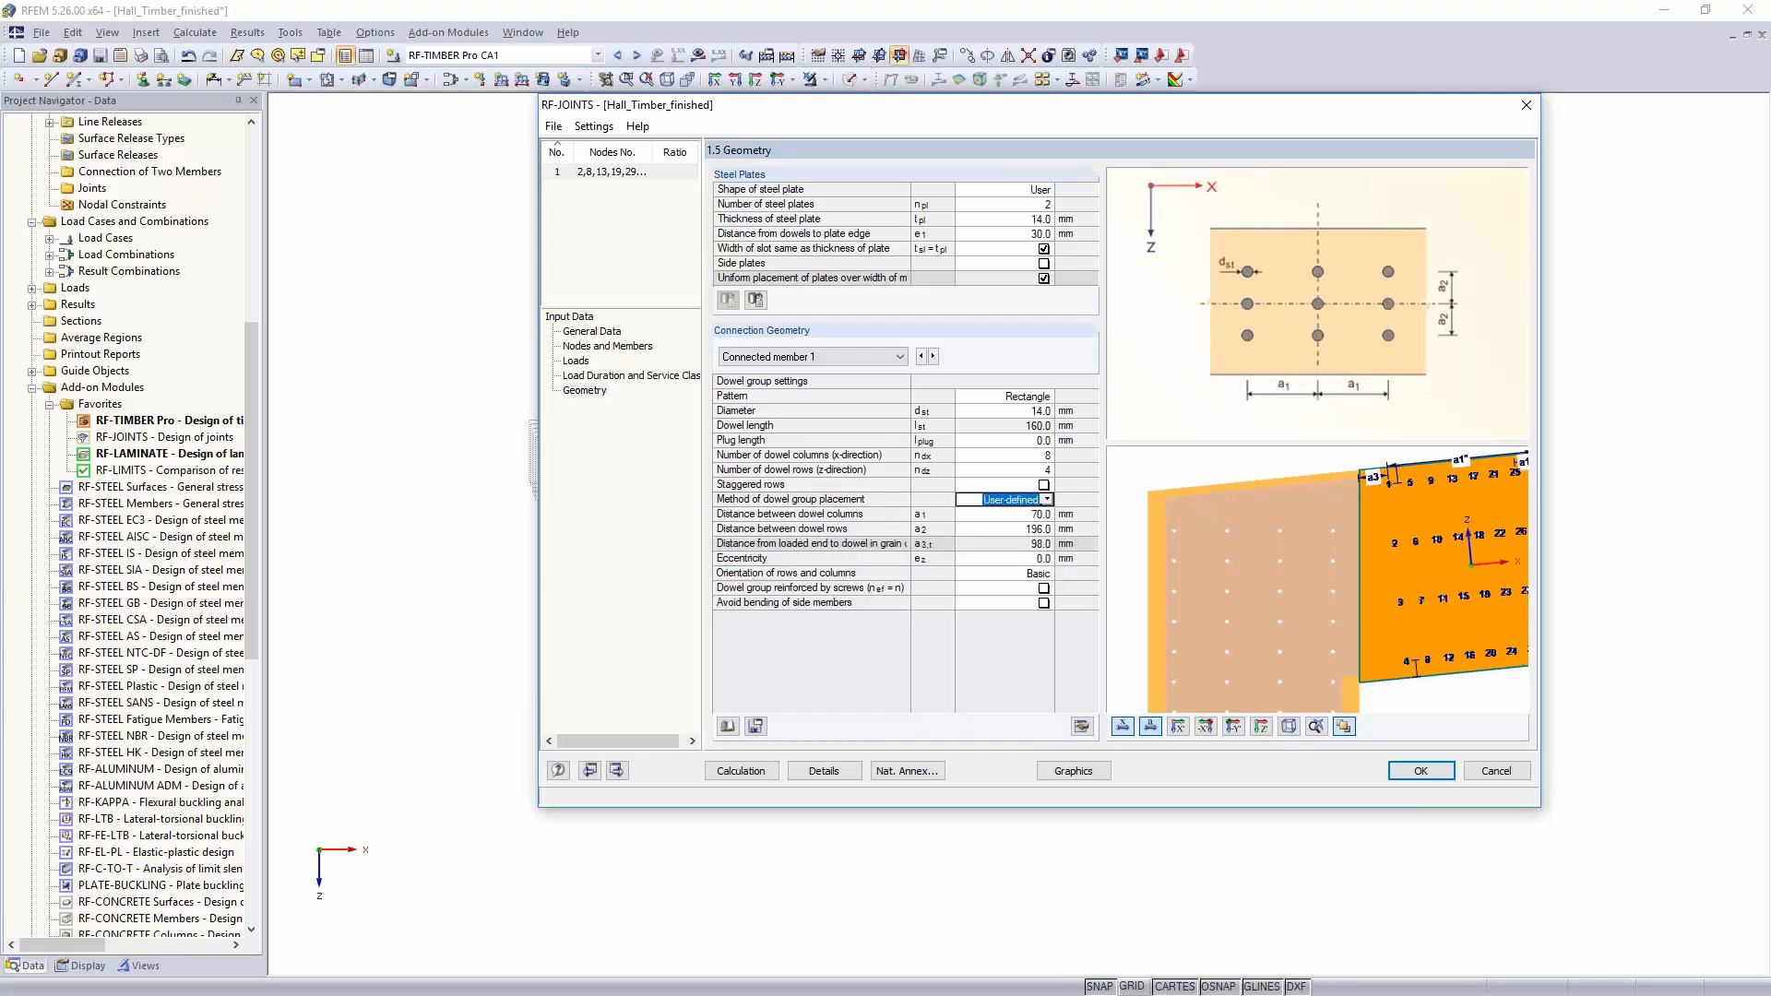
click(1018, 515)
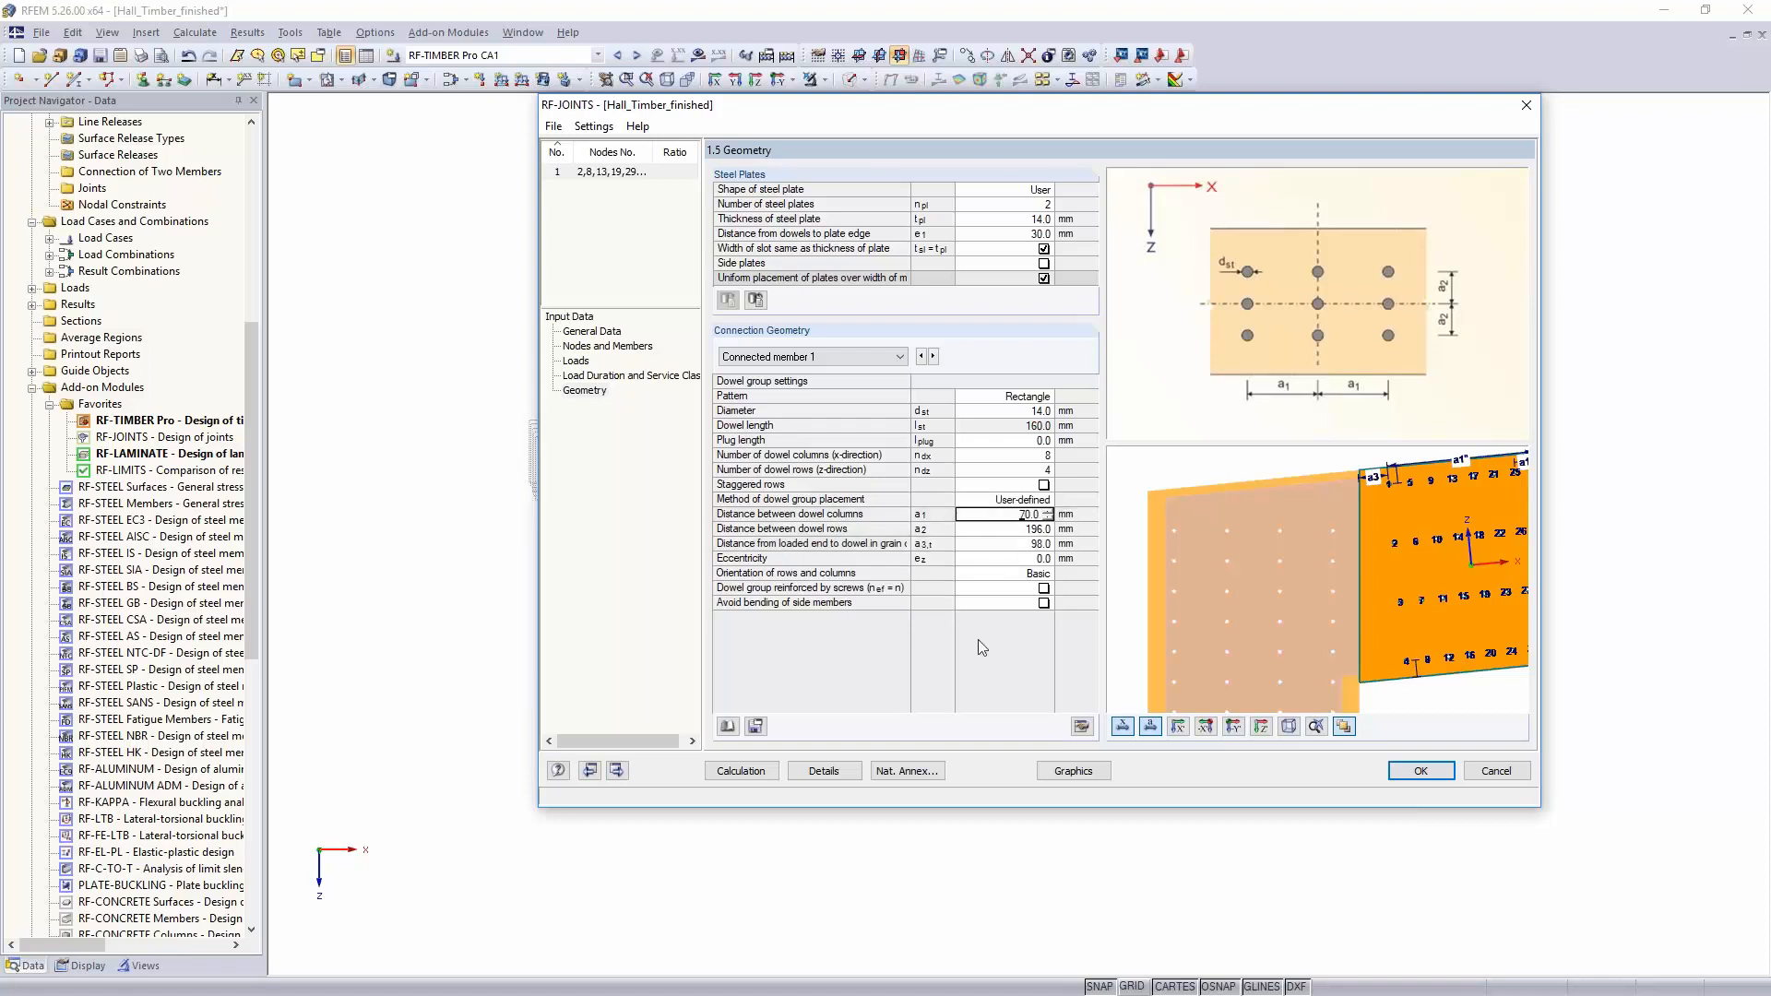
text(5)
key(Return)
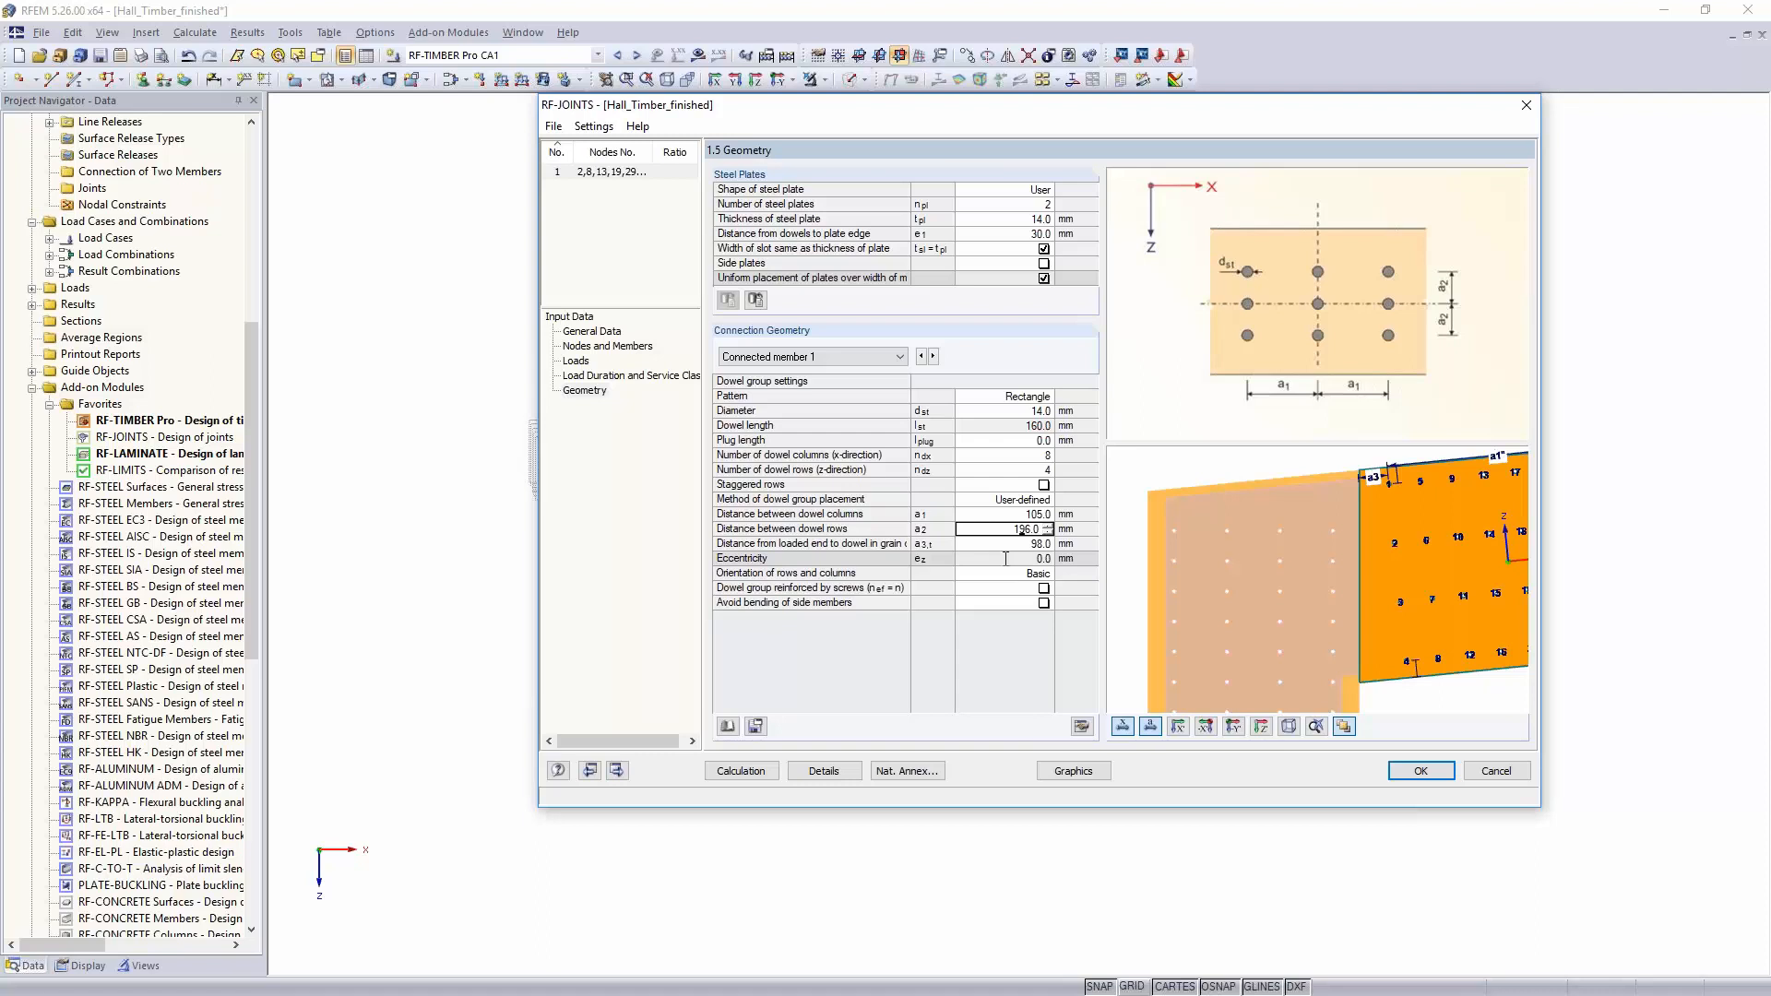
Step: Set connected member 1's dowel row distance to 160 mm and the distance from loaded end to dowel to 130 mm
text(130)
key(Return)
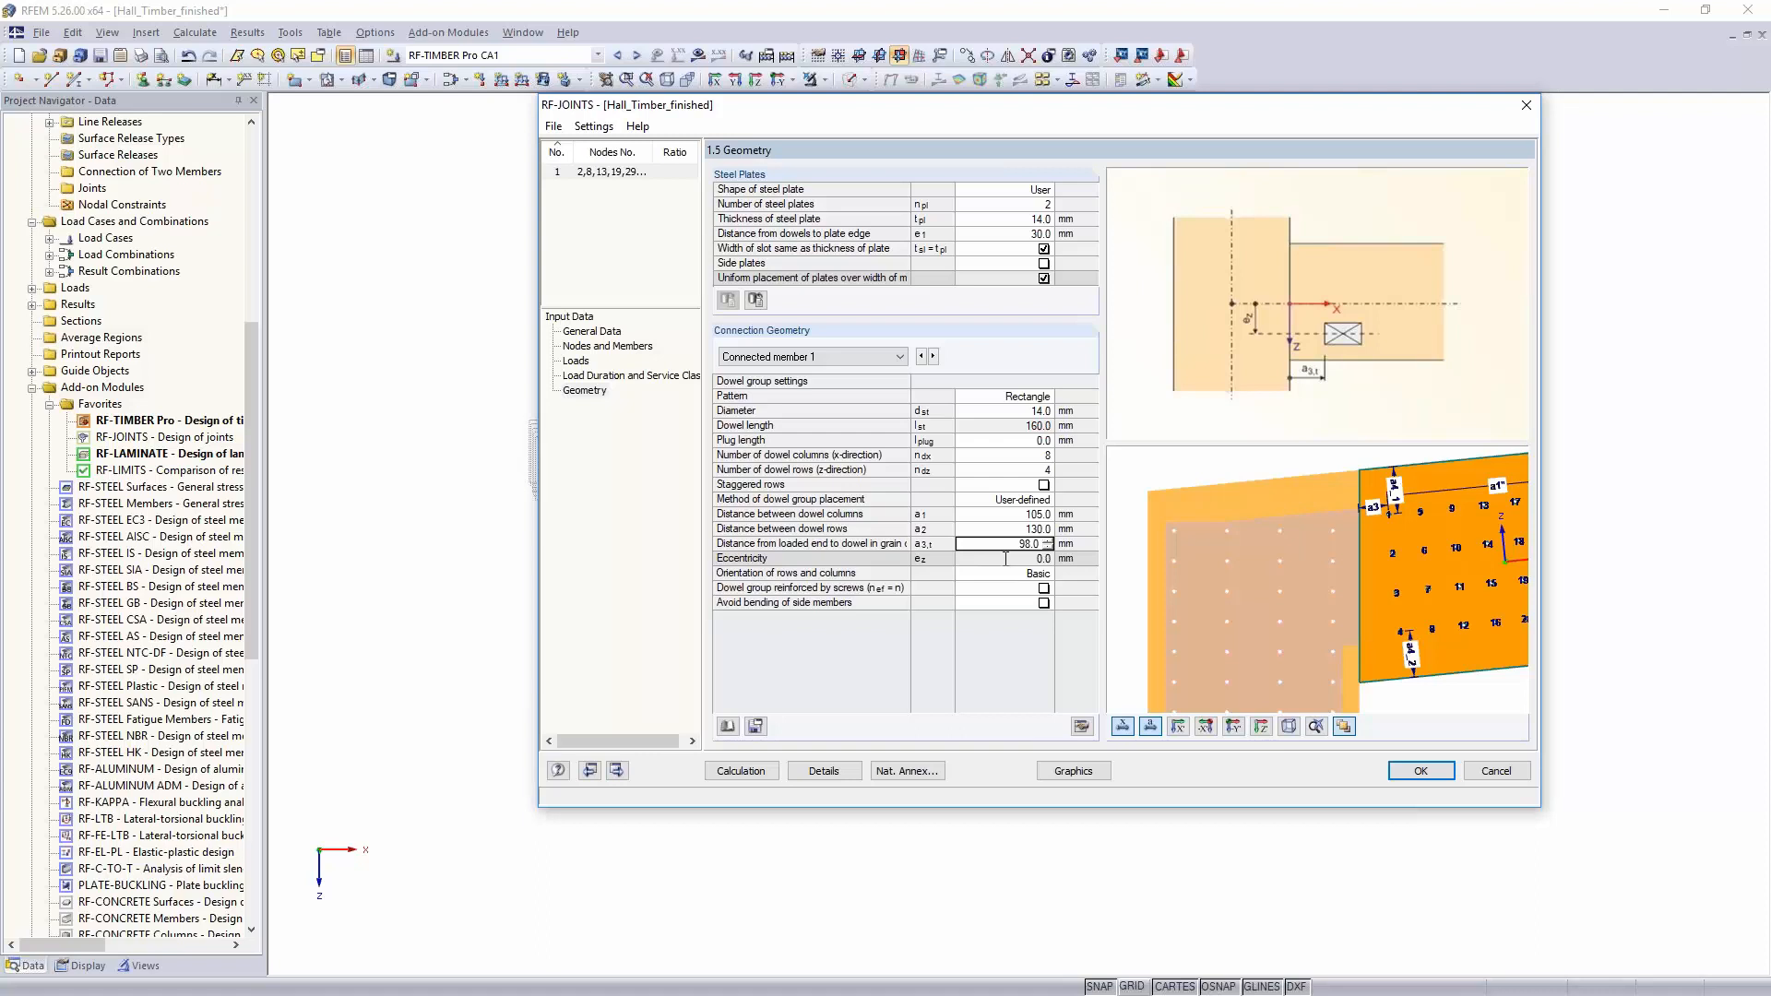
key(Up)
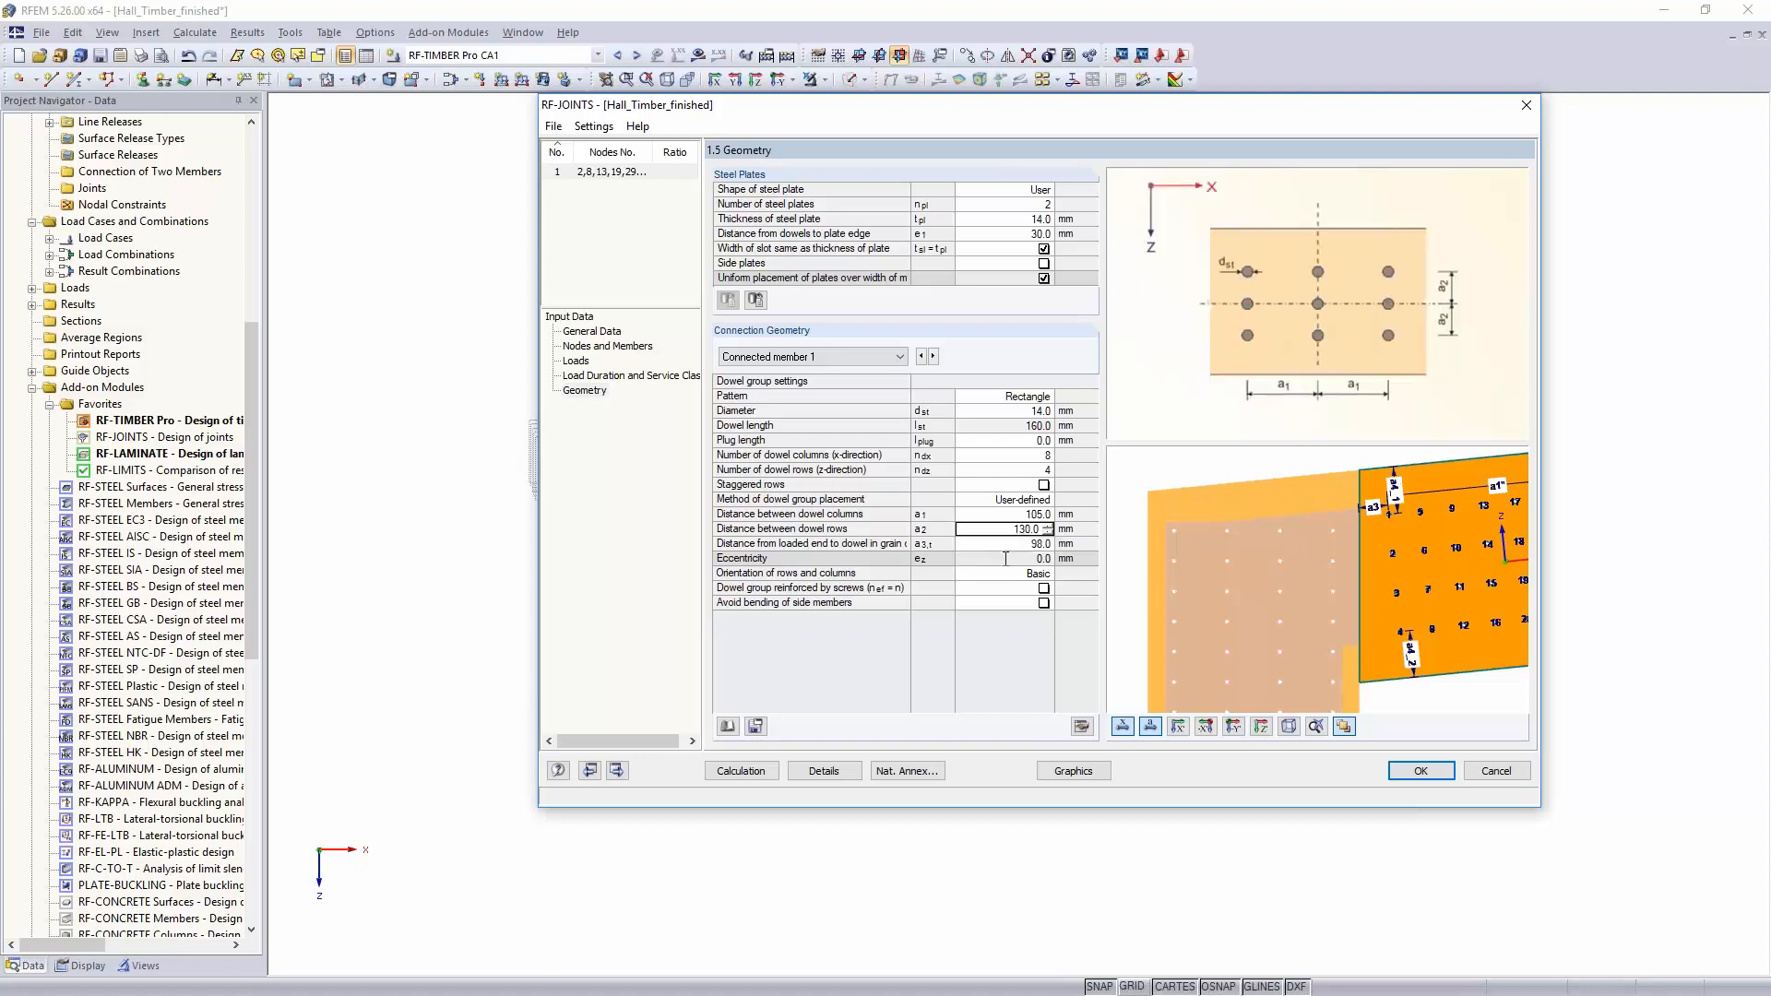
text(160)
key(Down)
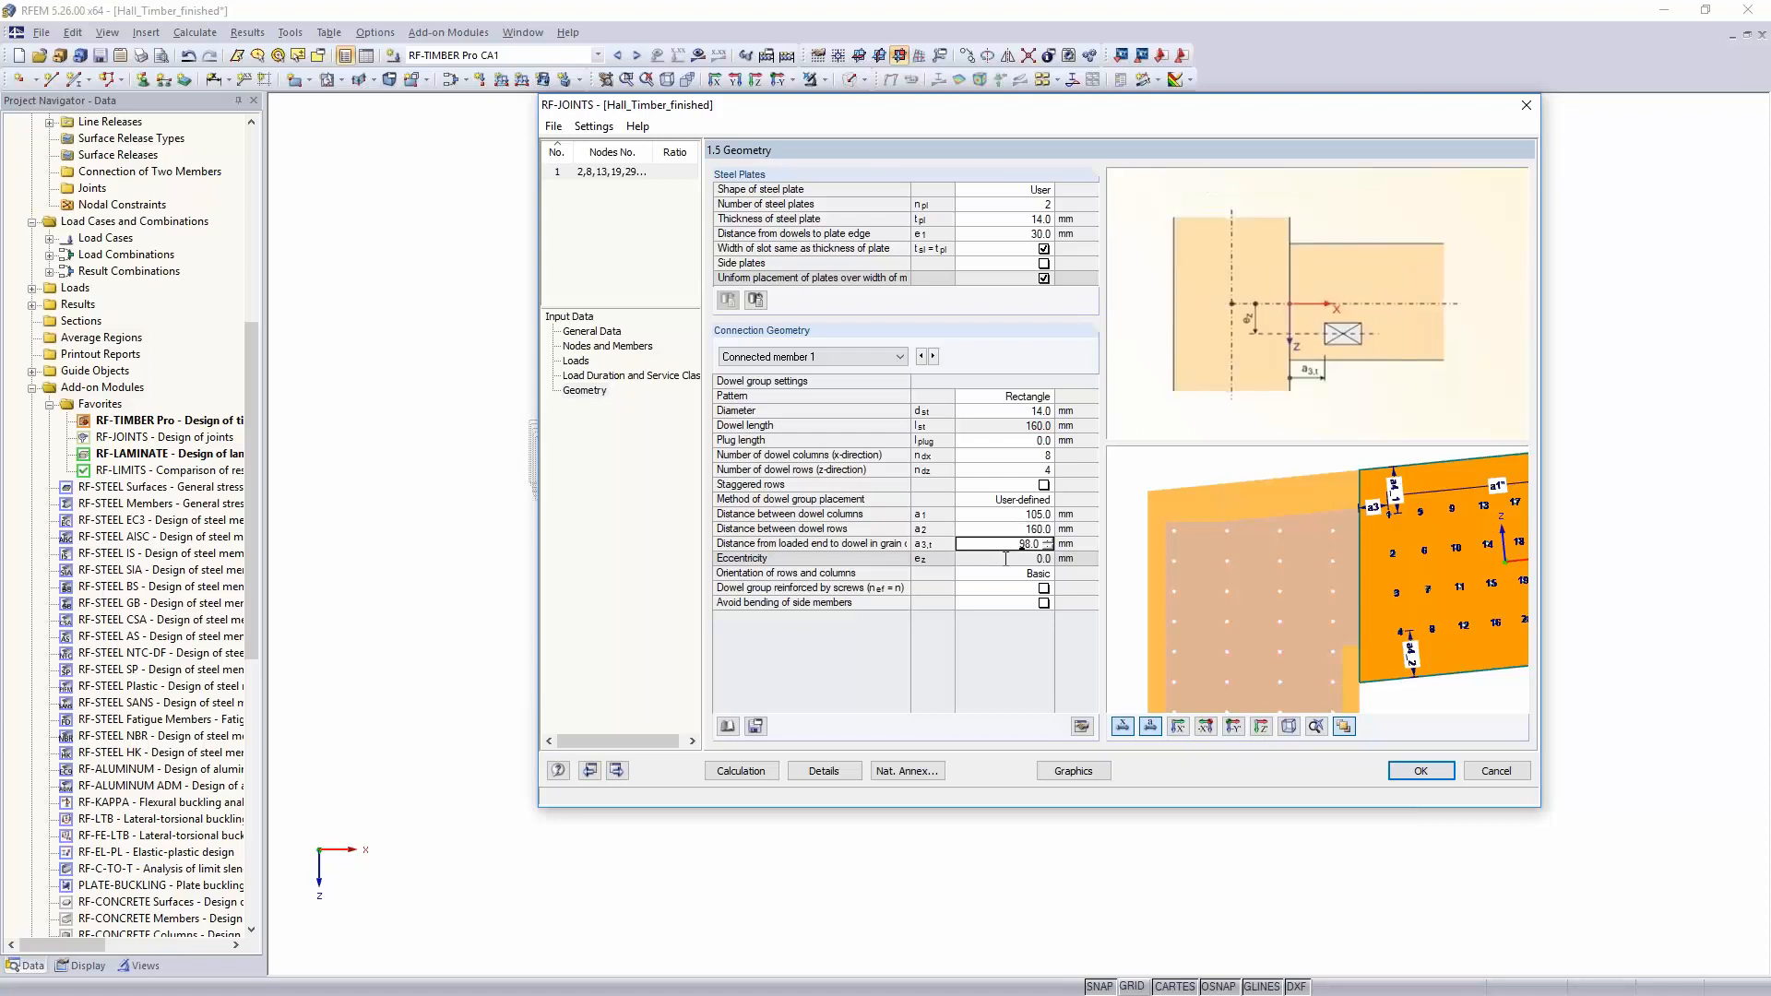
text(130.)
key(Down)
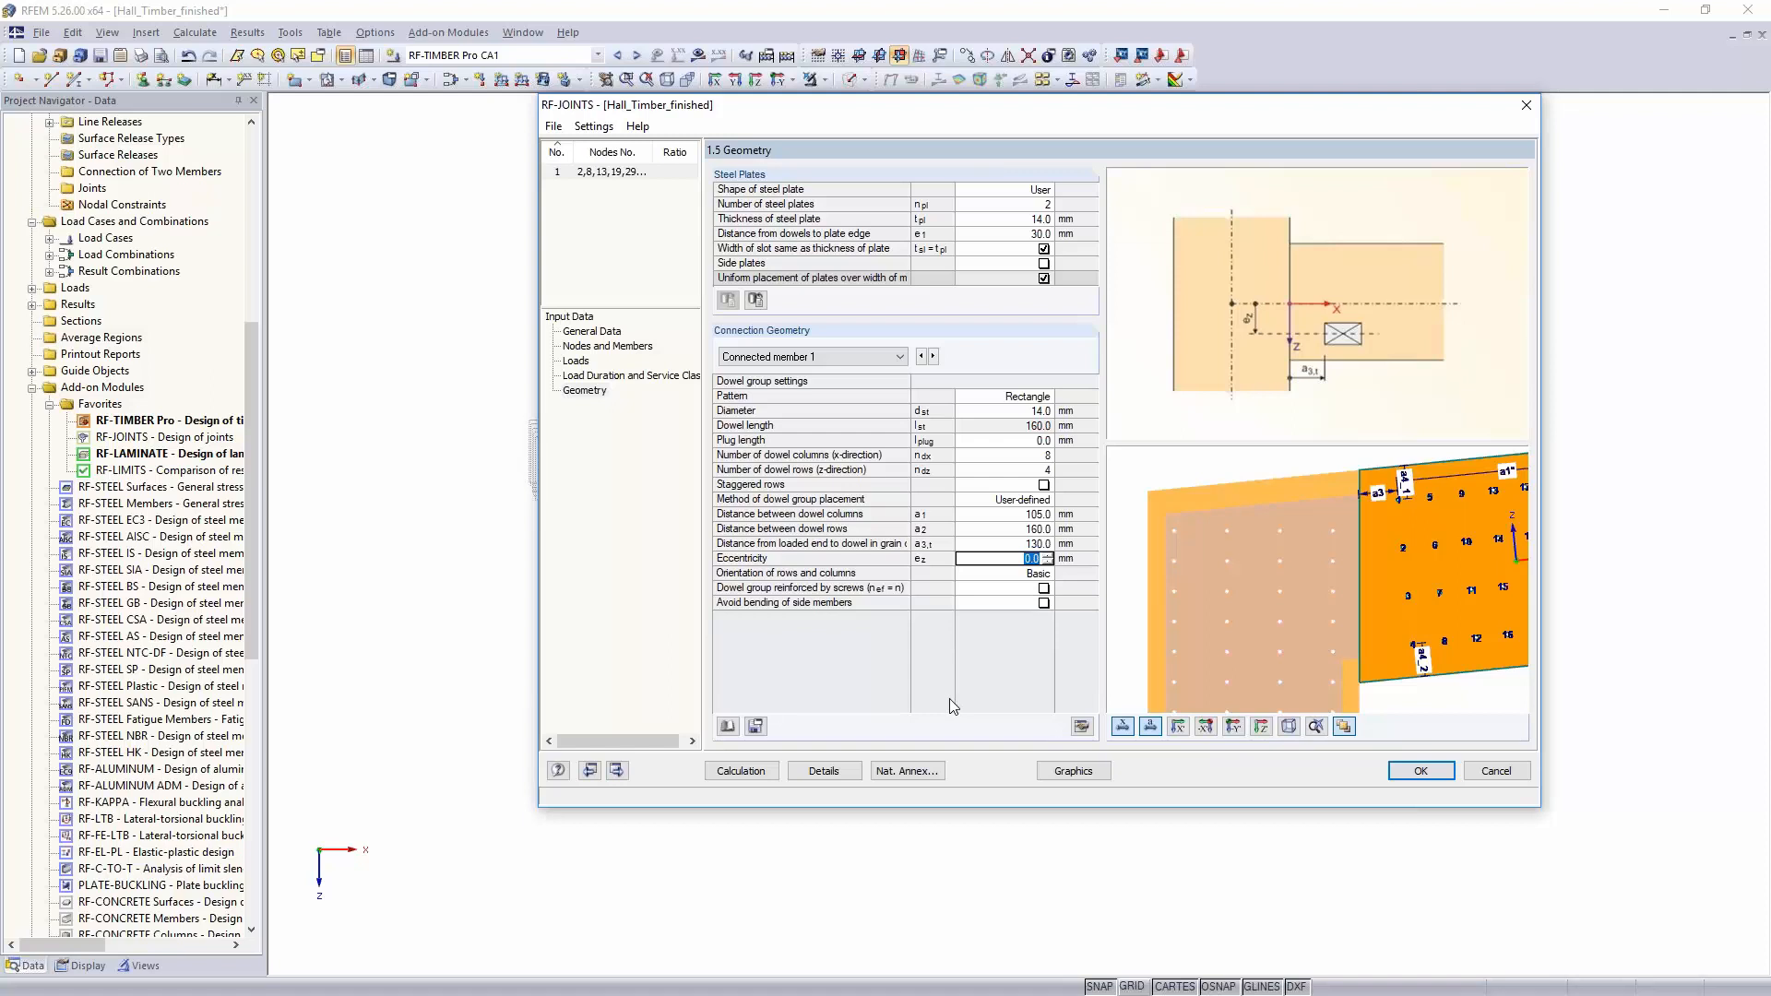
Step: Calculate the joint design and display the individual dowel forces for the main member's single-dowel load capacity check
click(736, 771)
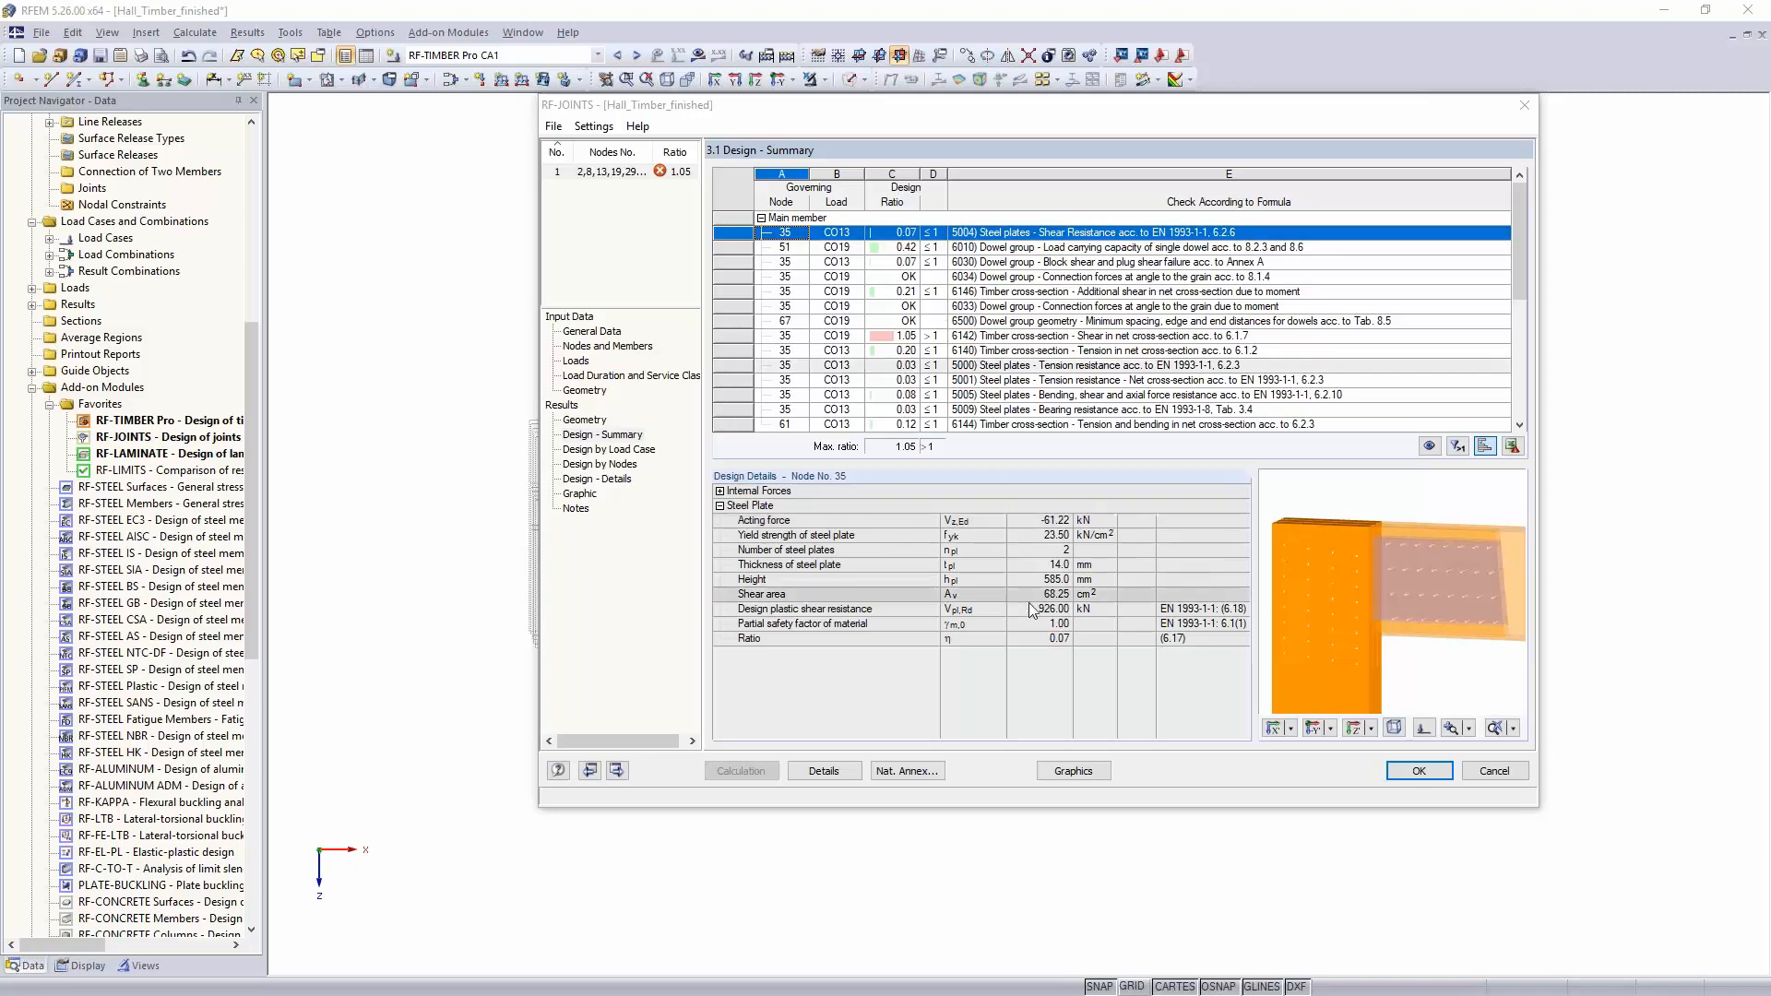
click(1058, 249)
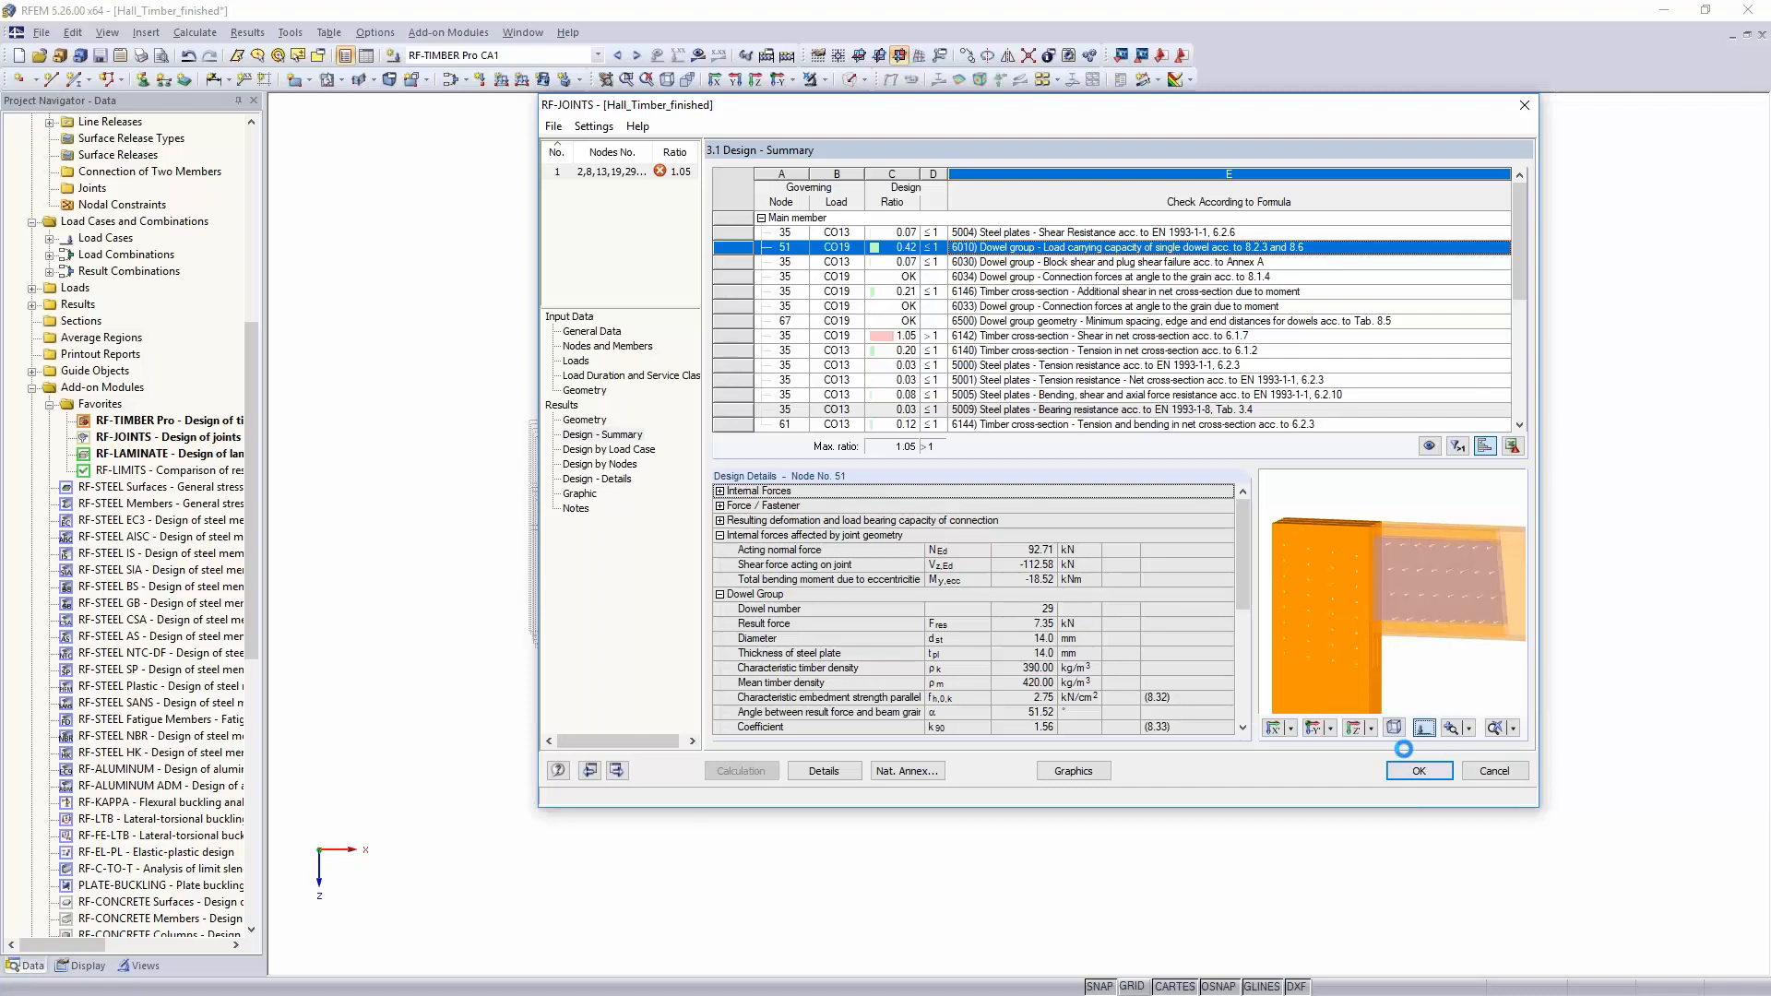
click(1423, 728)
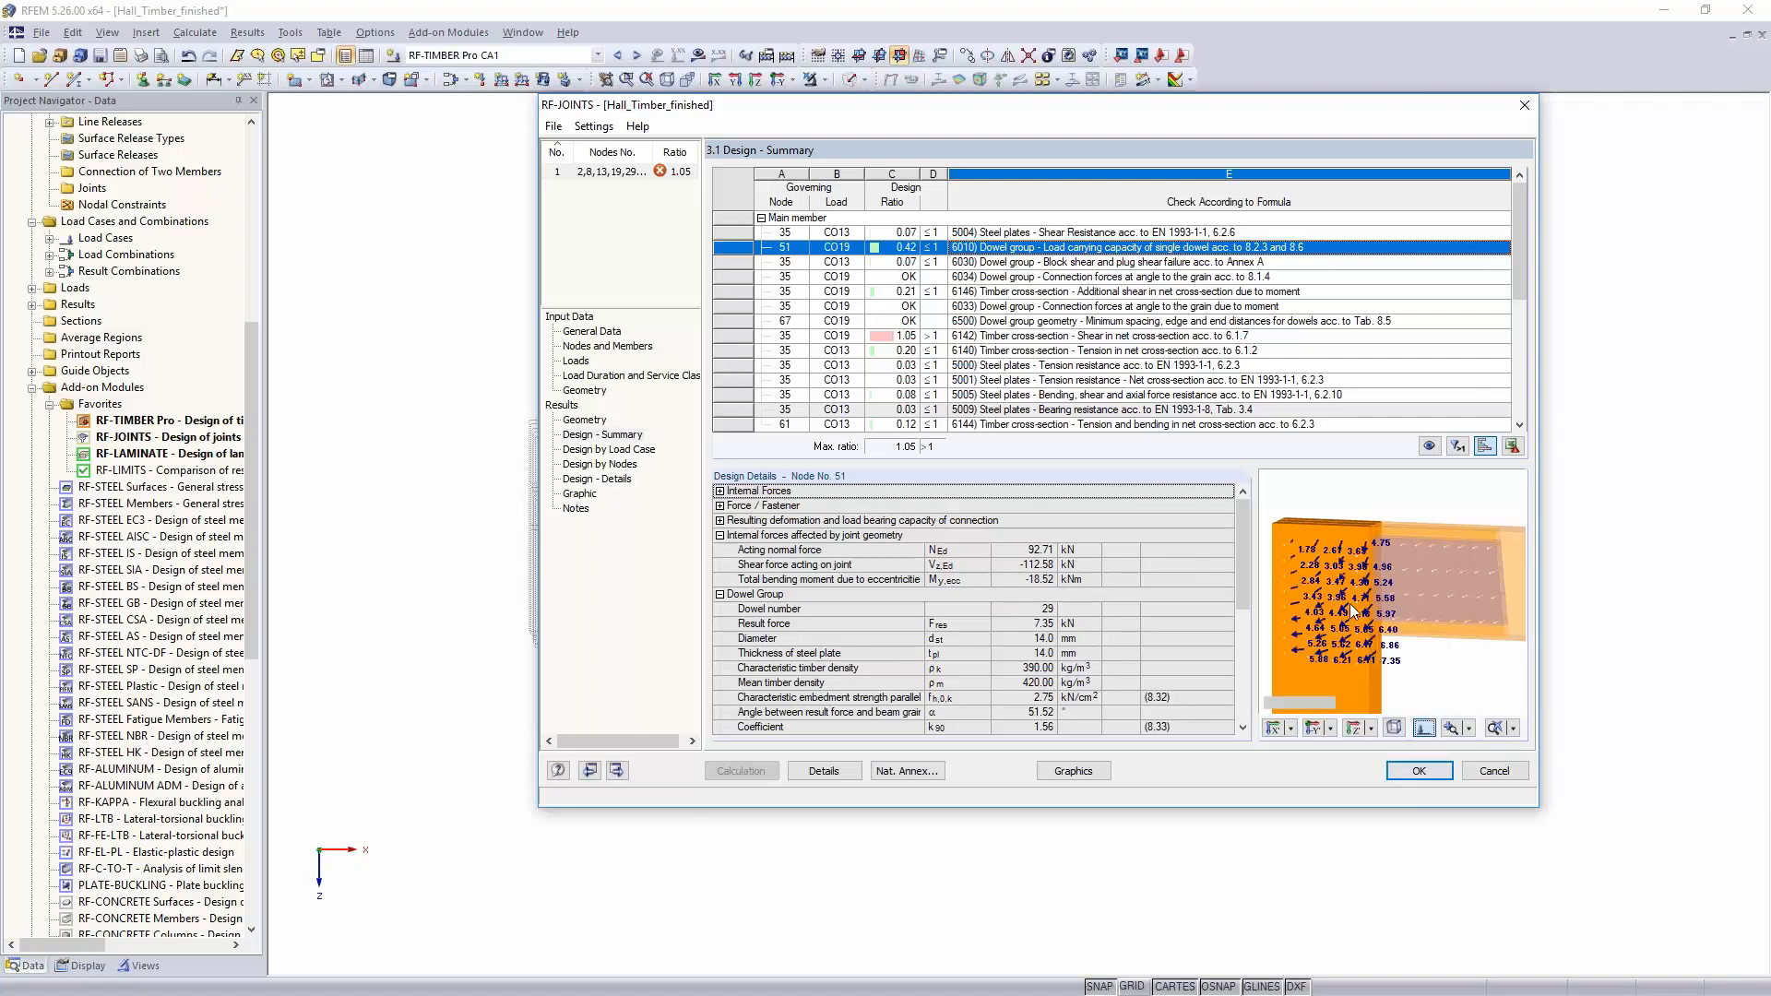
scroll(1340, 604, up, 3)
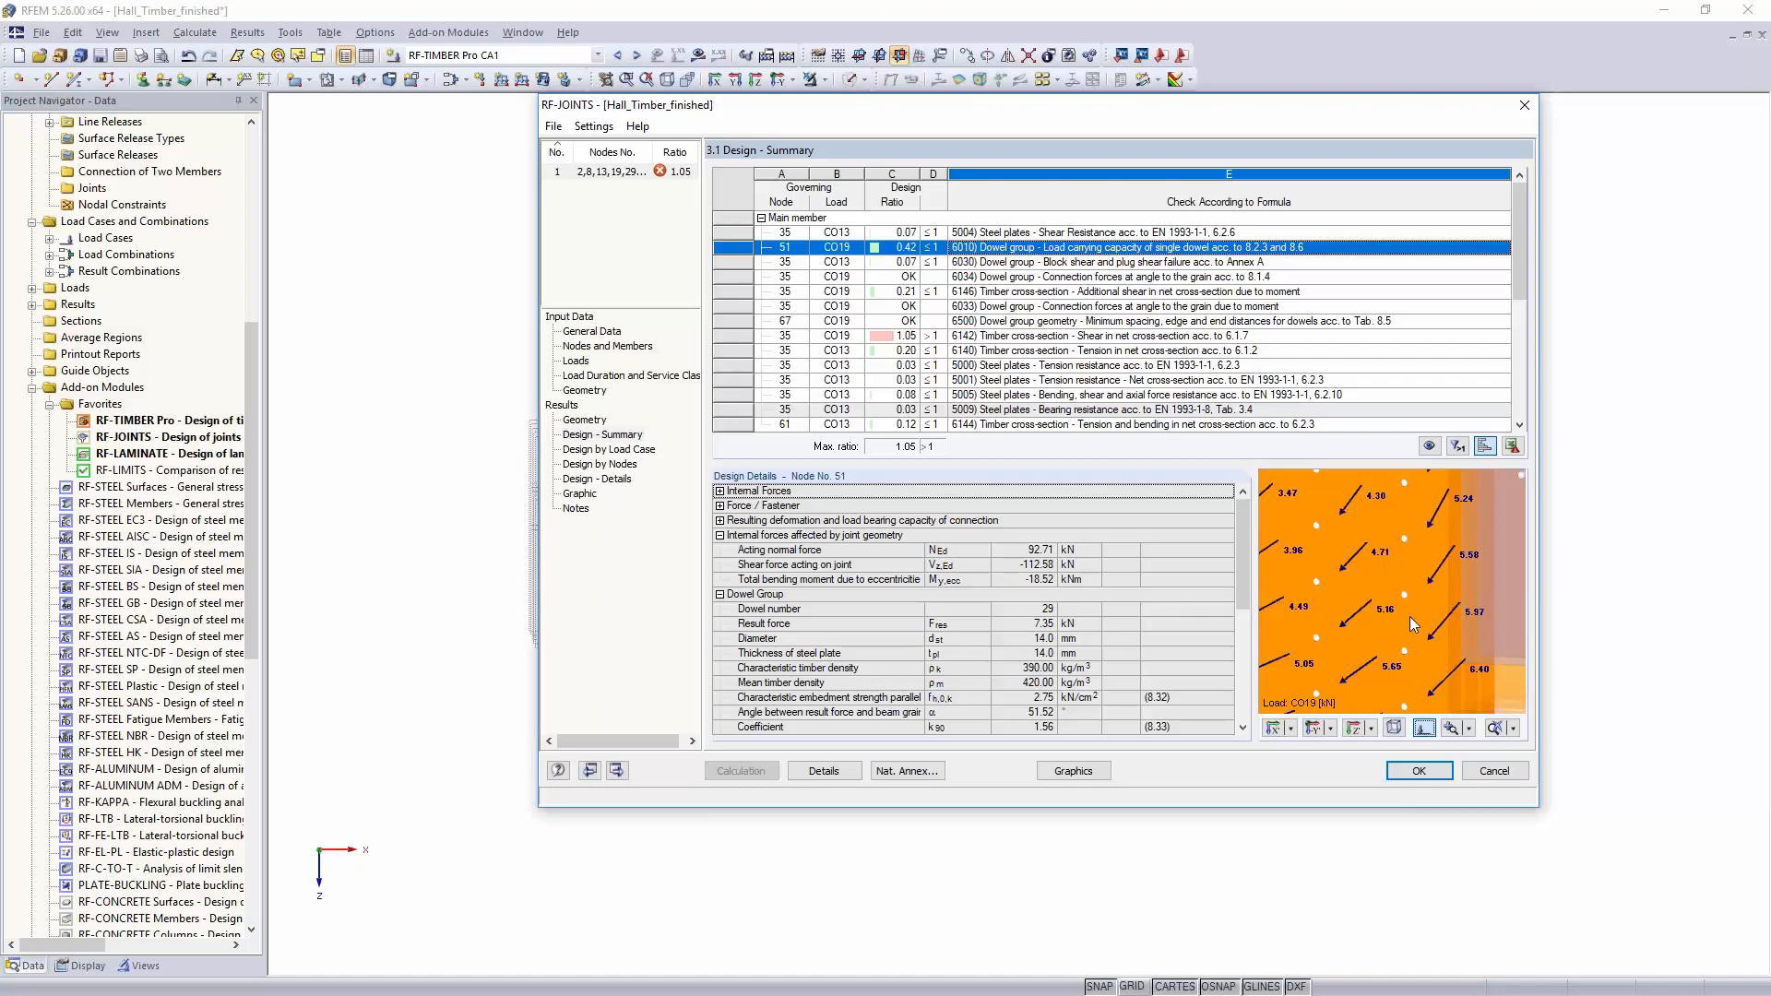
Step: Examine the main member's design details for the timber shear check in the net cross-section
click(1102, 337)
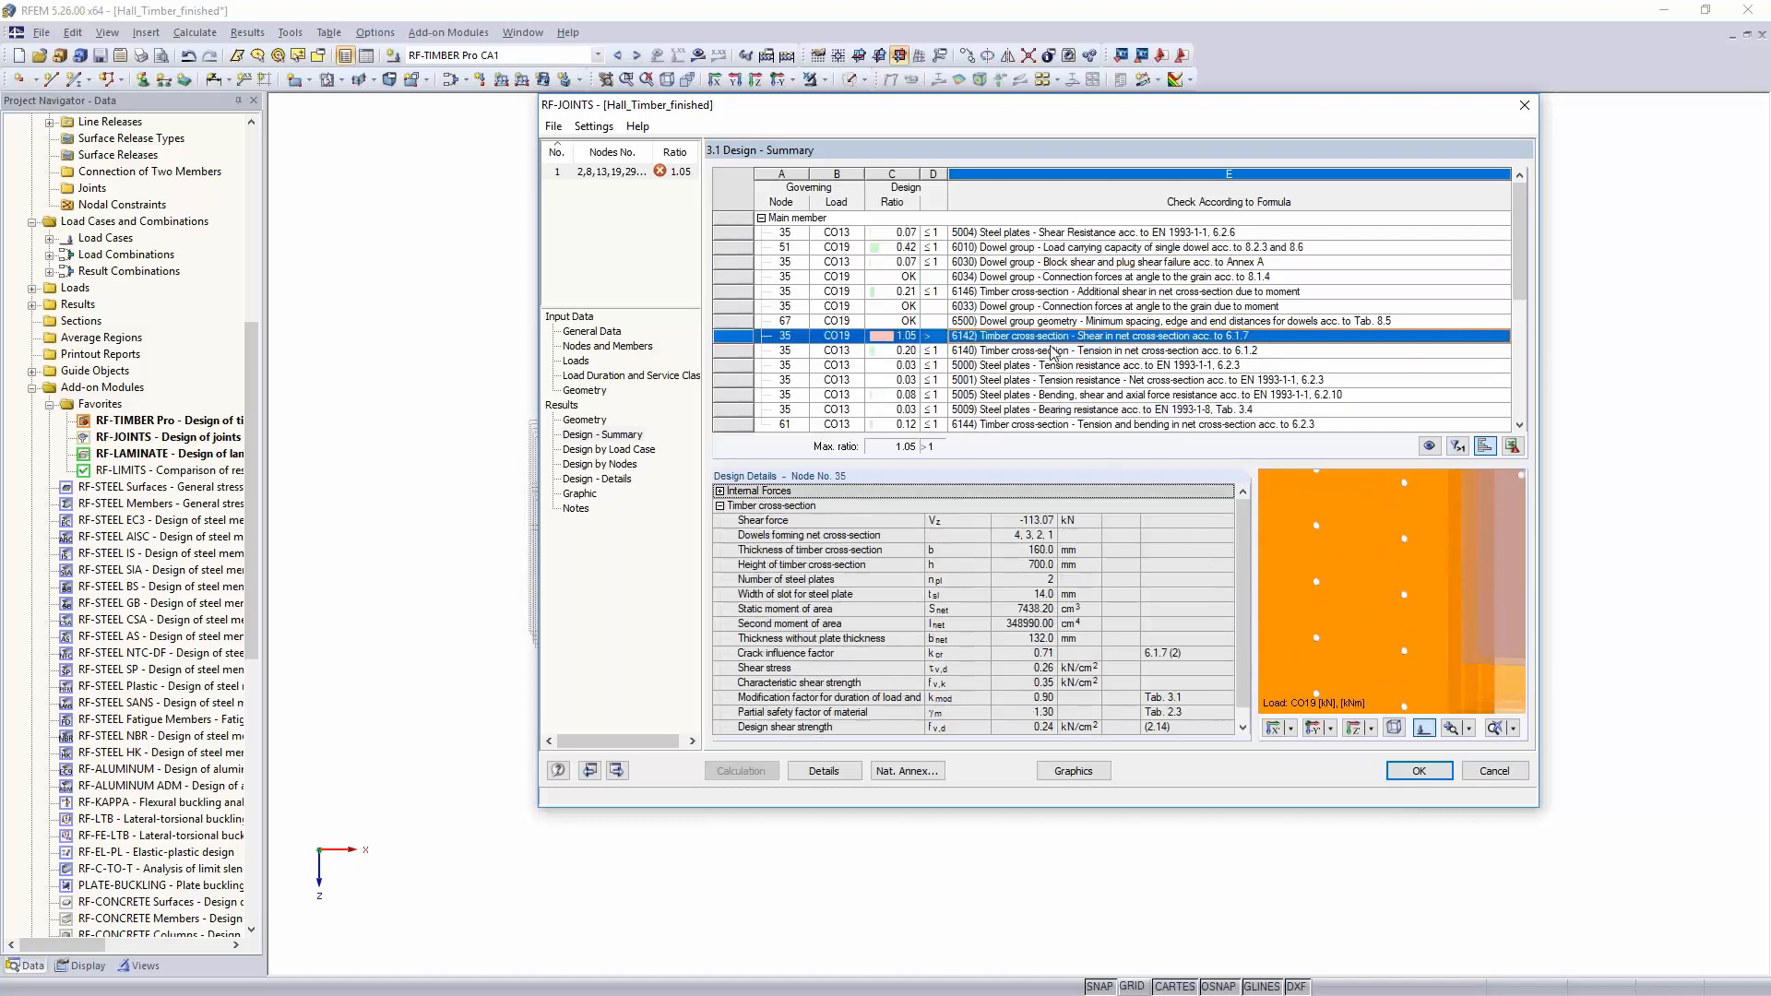
scroll(1423, 580, down, 3)
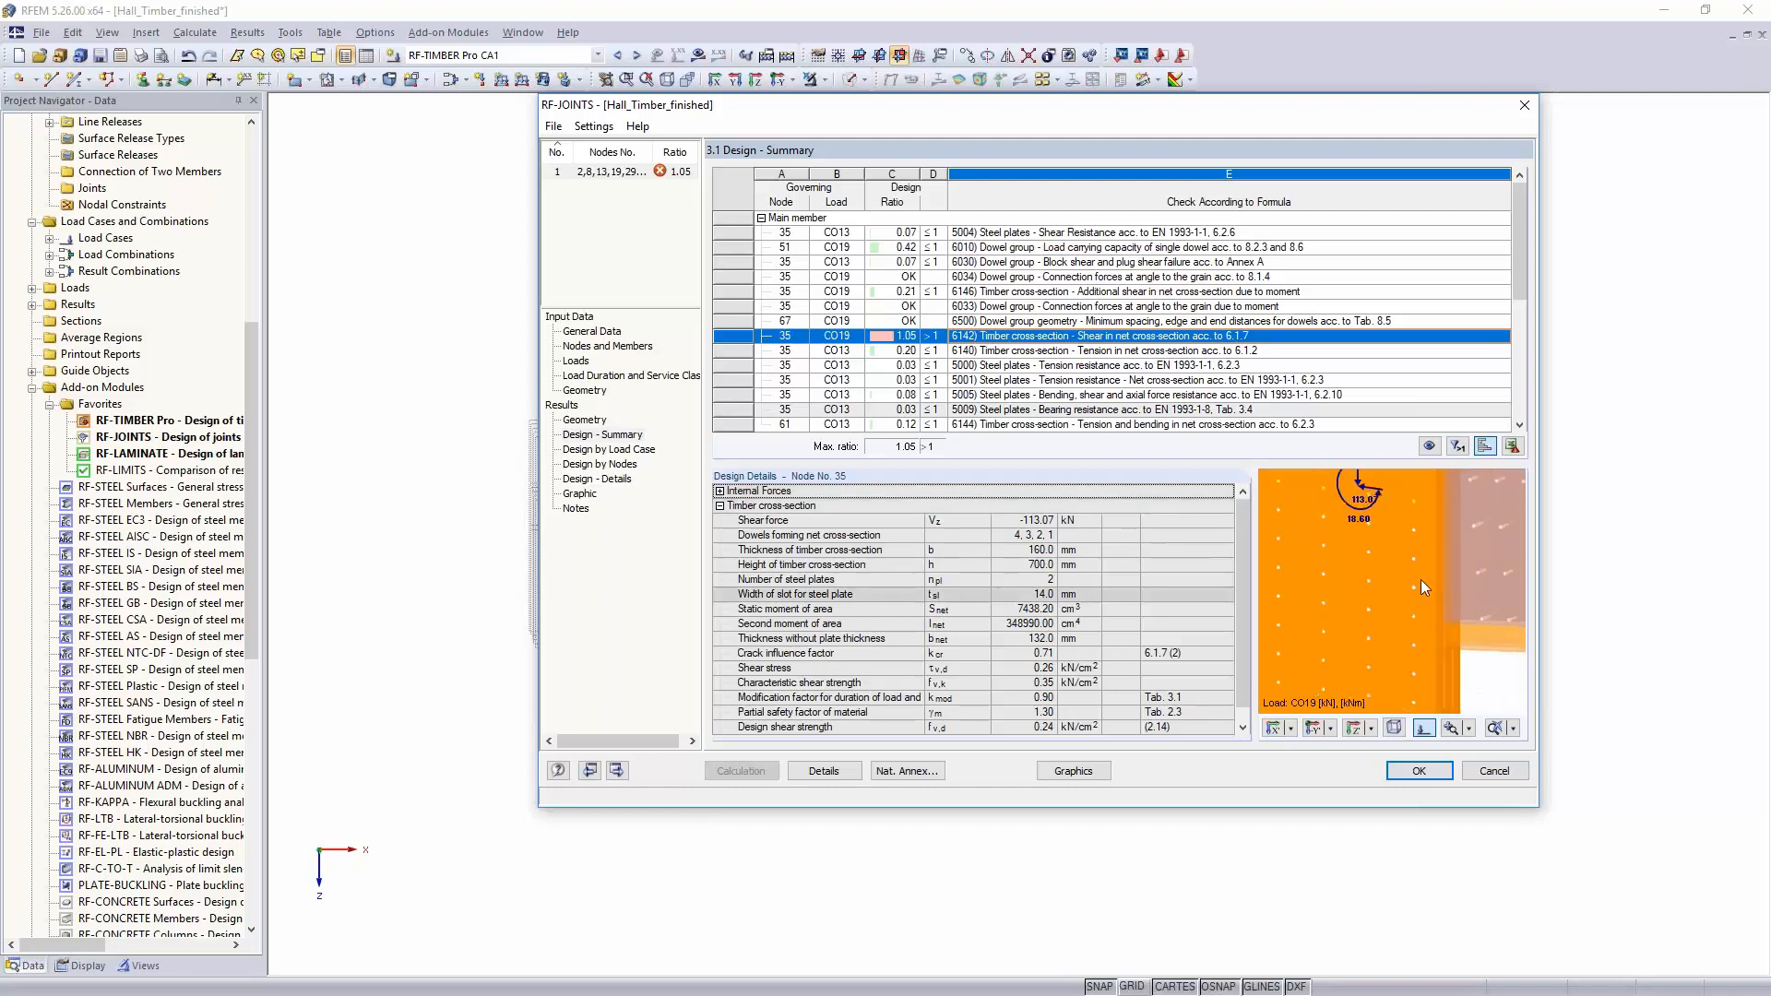
scroll(1420, 581, down, 2)
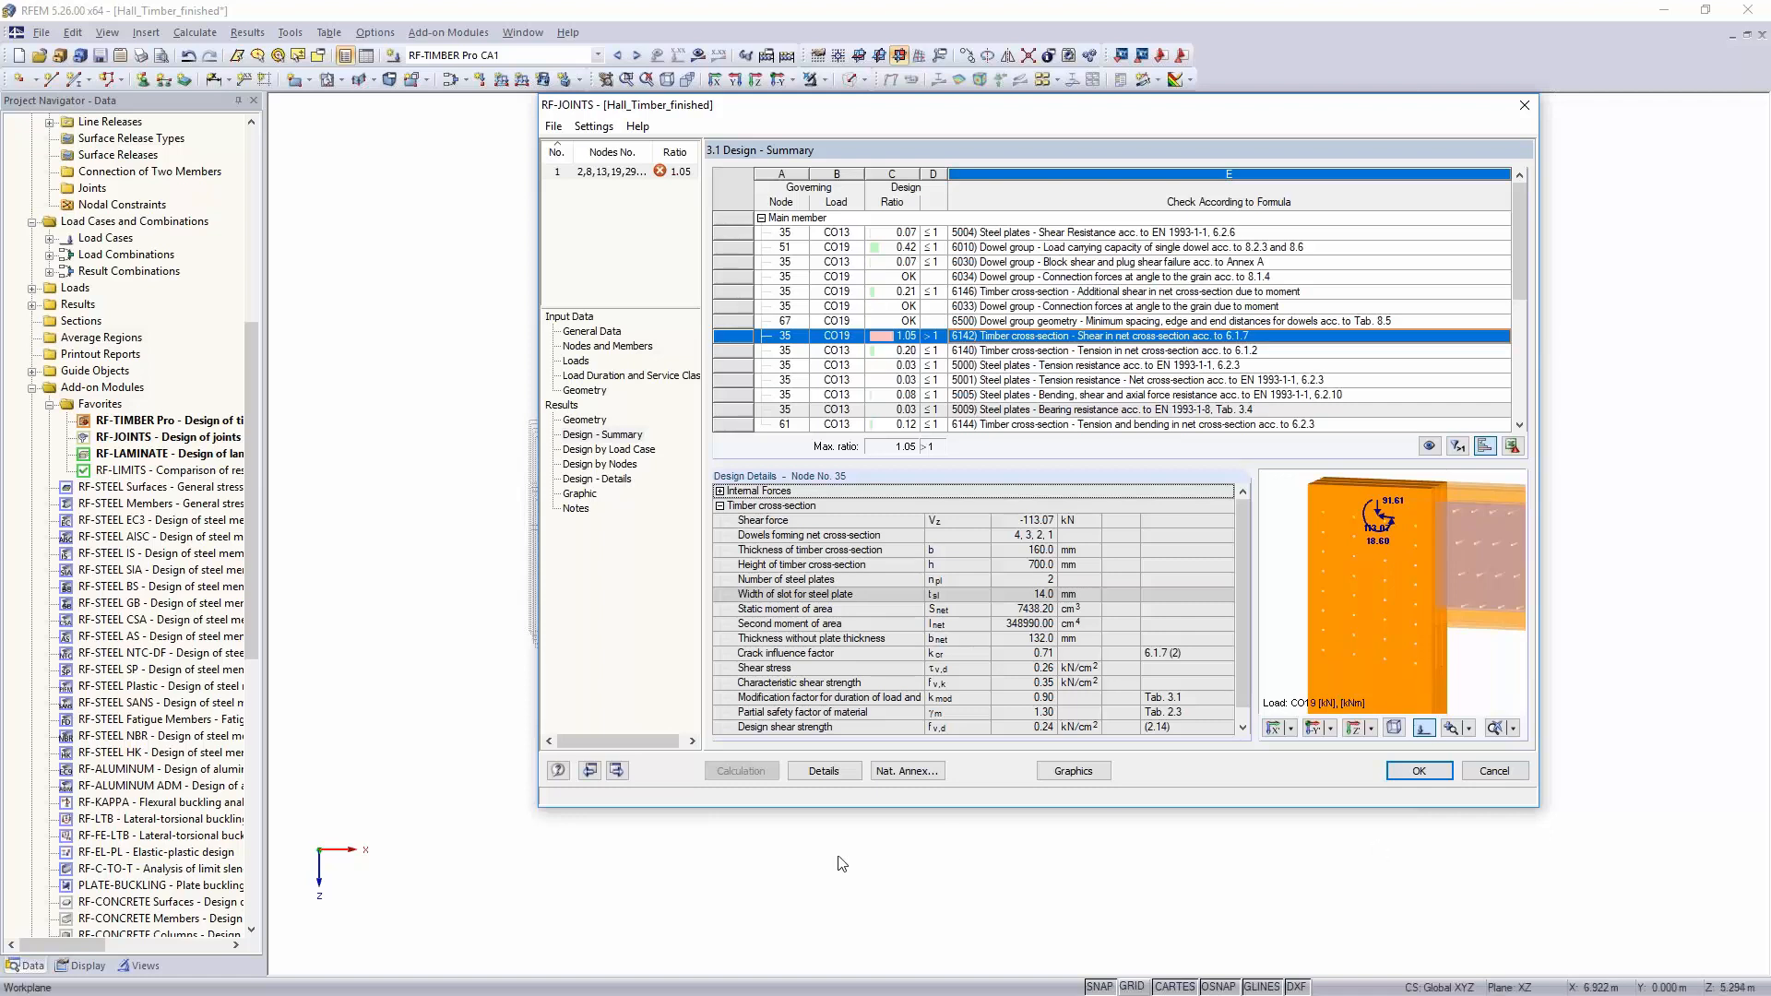
click(825, 772)
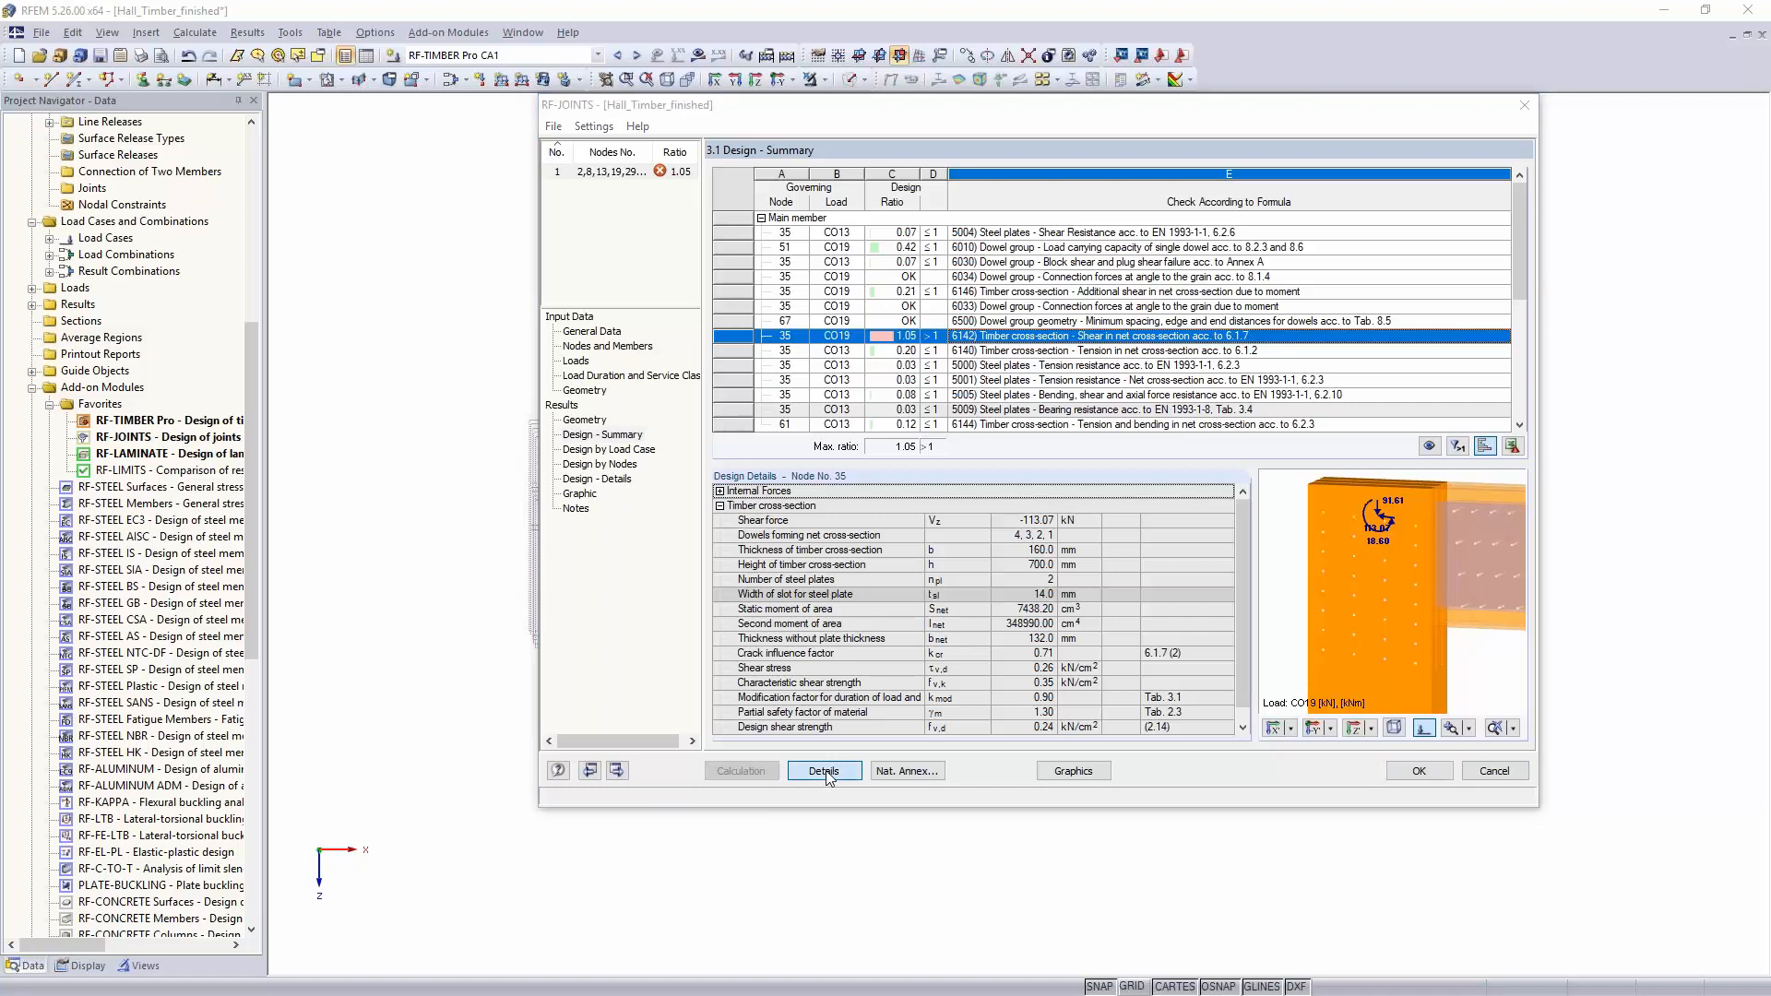
drag(1134, 210, 875, 368)
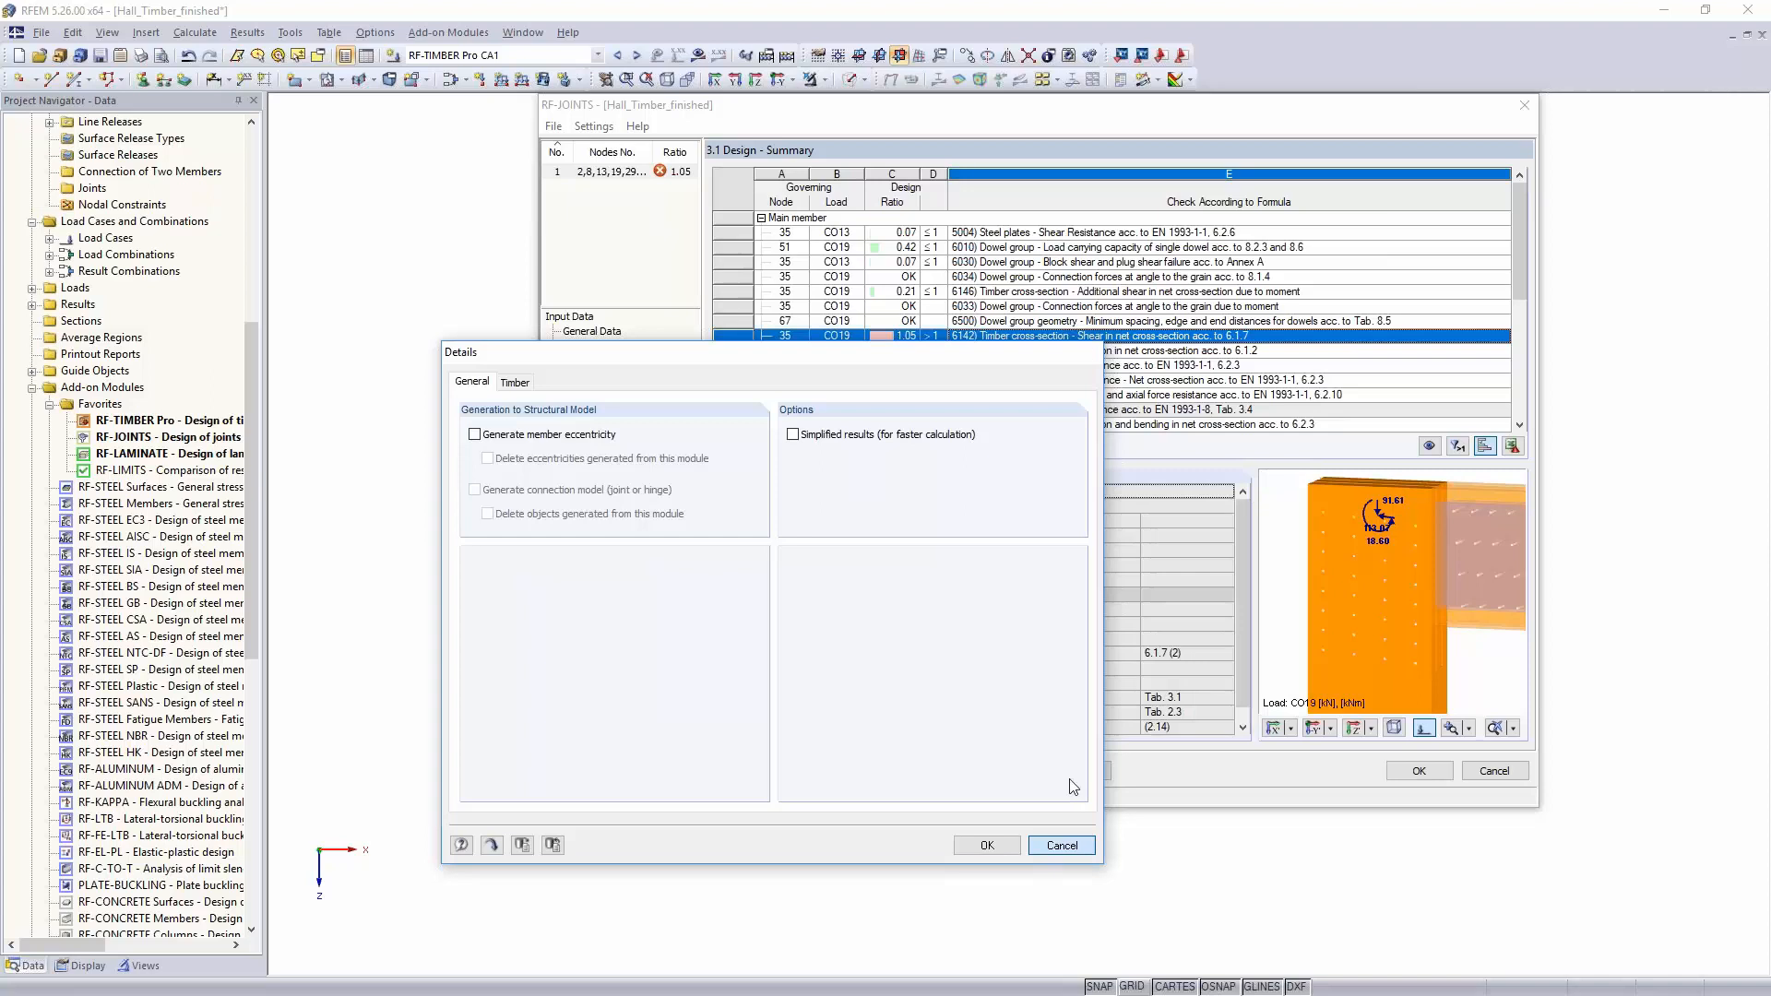
click(1054, 839)
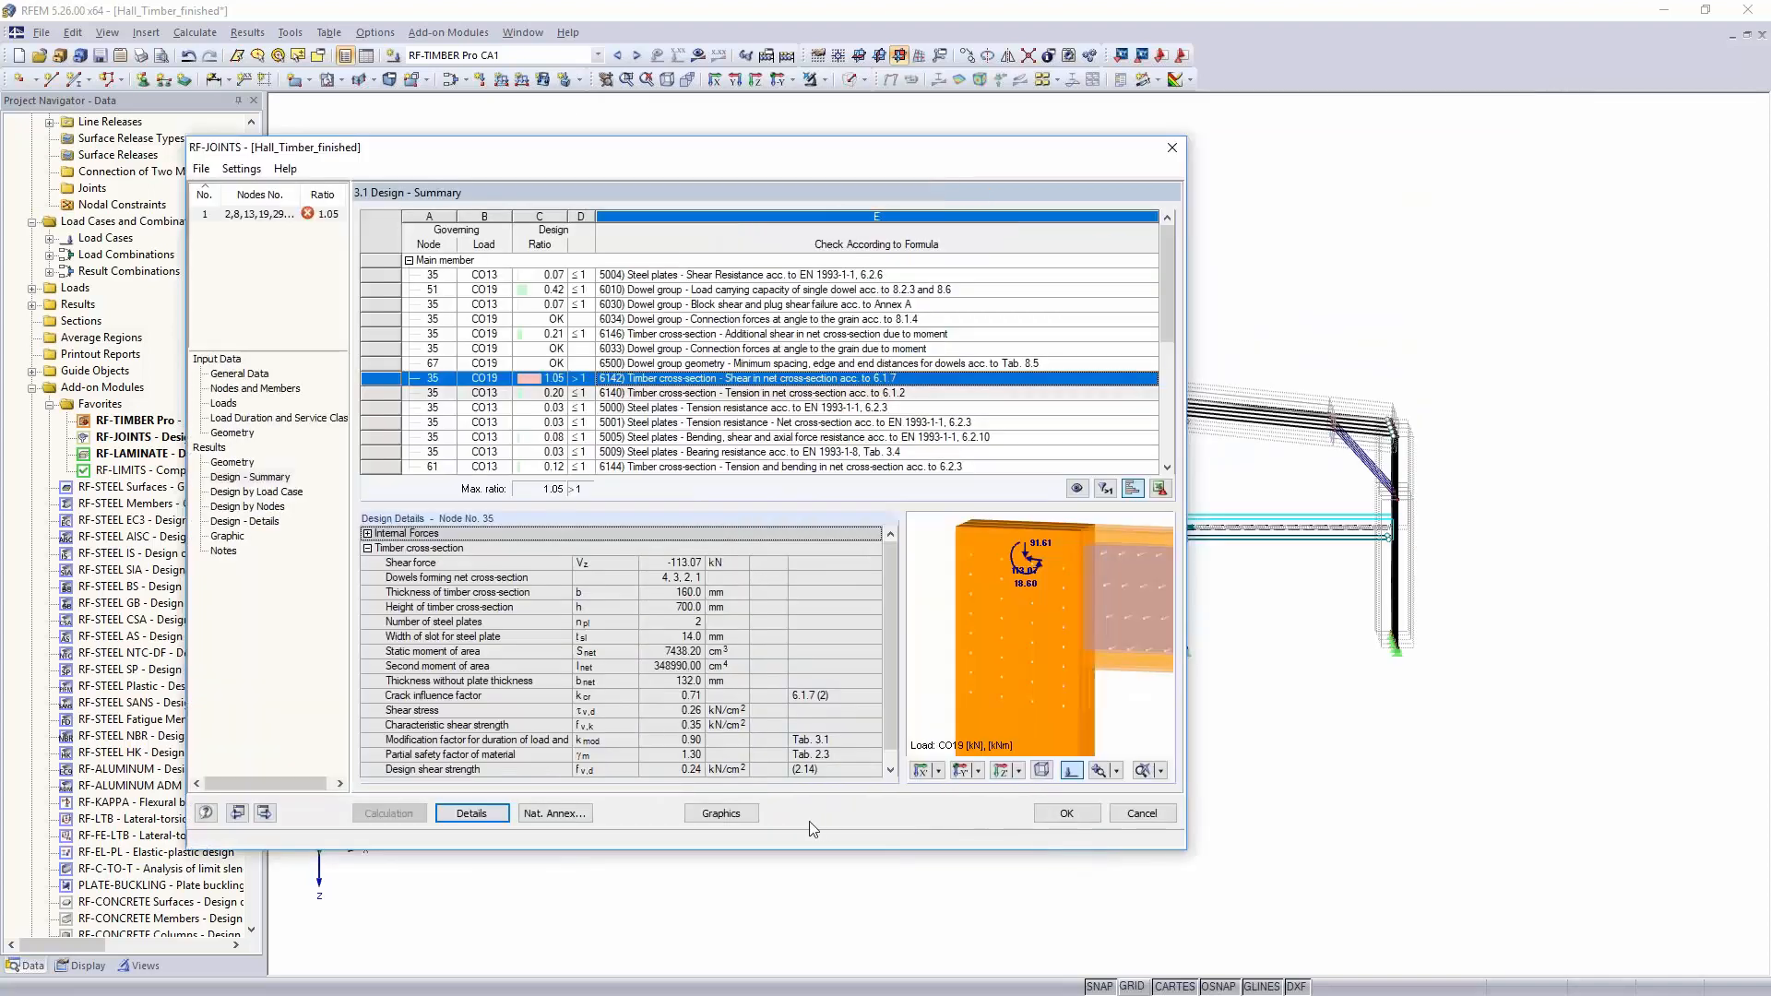
Step: Inspect the designed frame corner joints with their plates and dowels in the 3D structural model, and return to the design summary
click(728, 816)
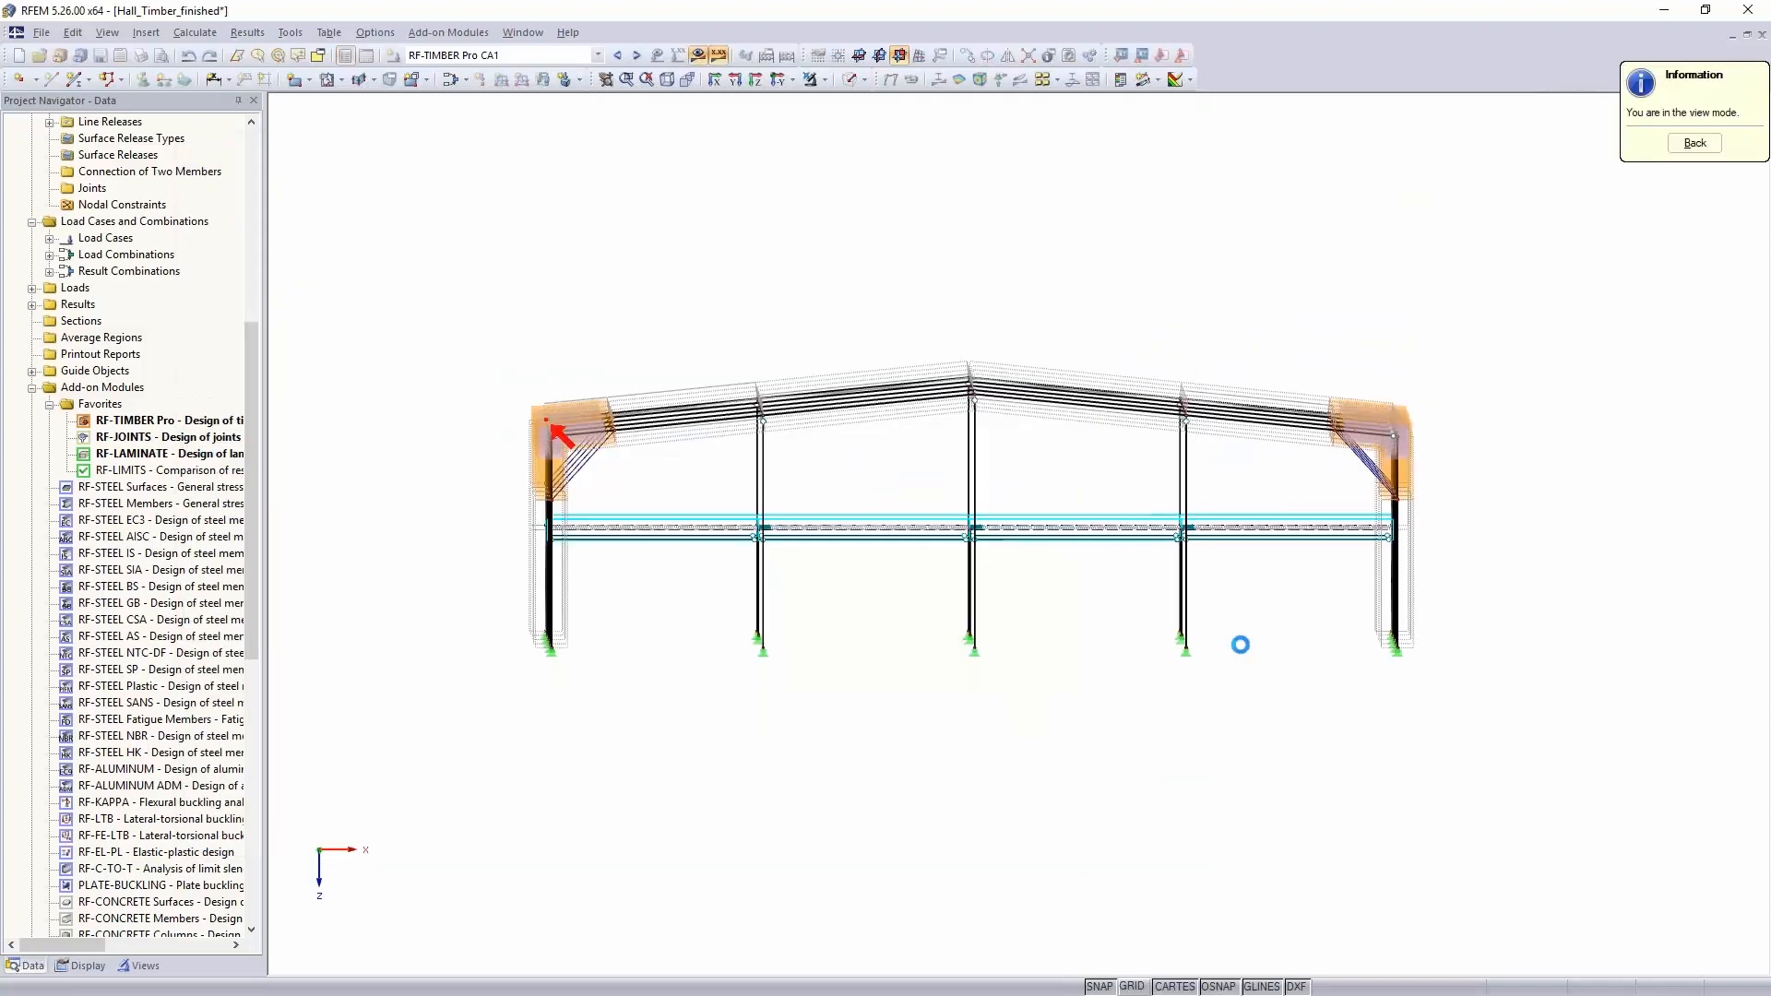
scroll(1363, 452, up, 5)
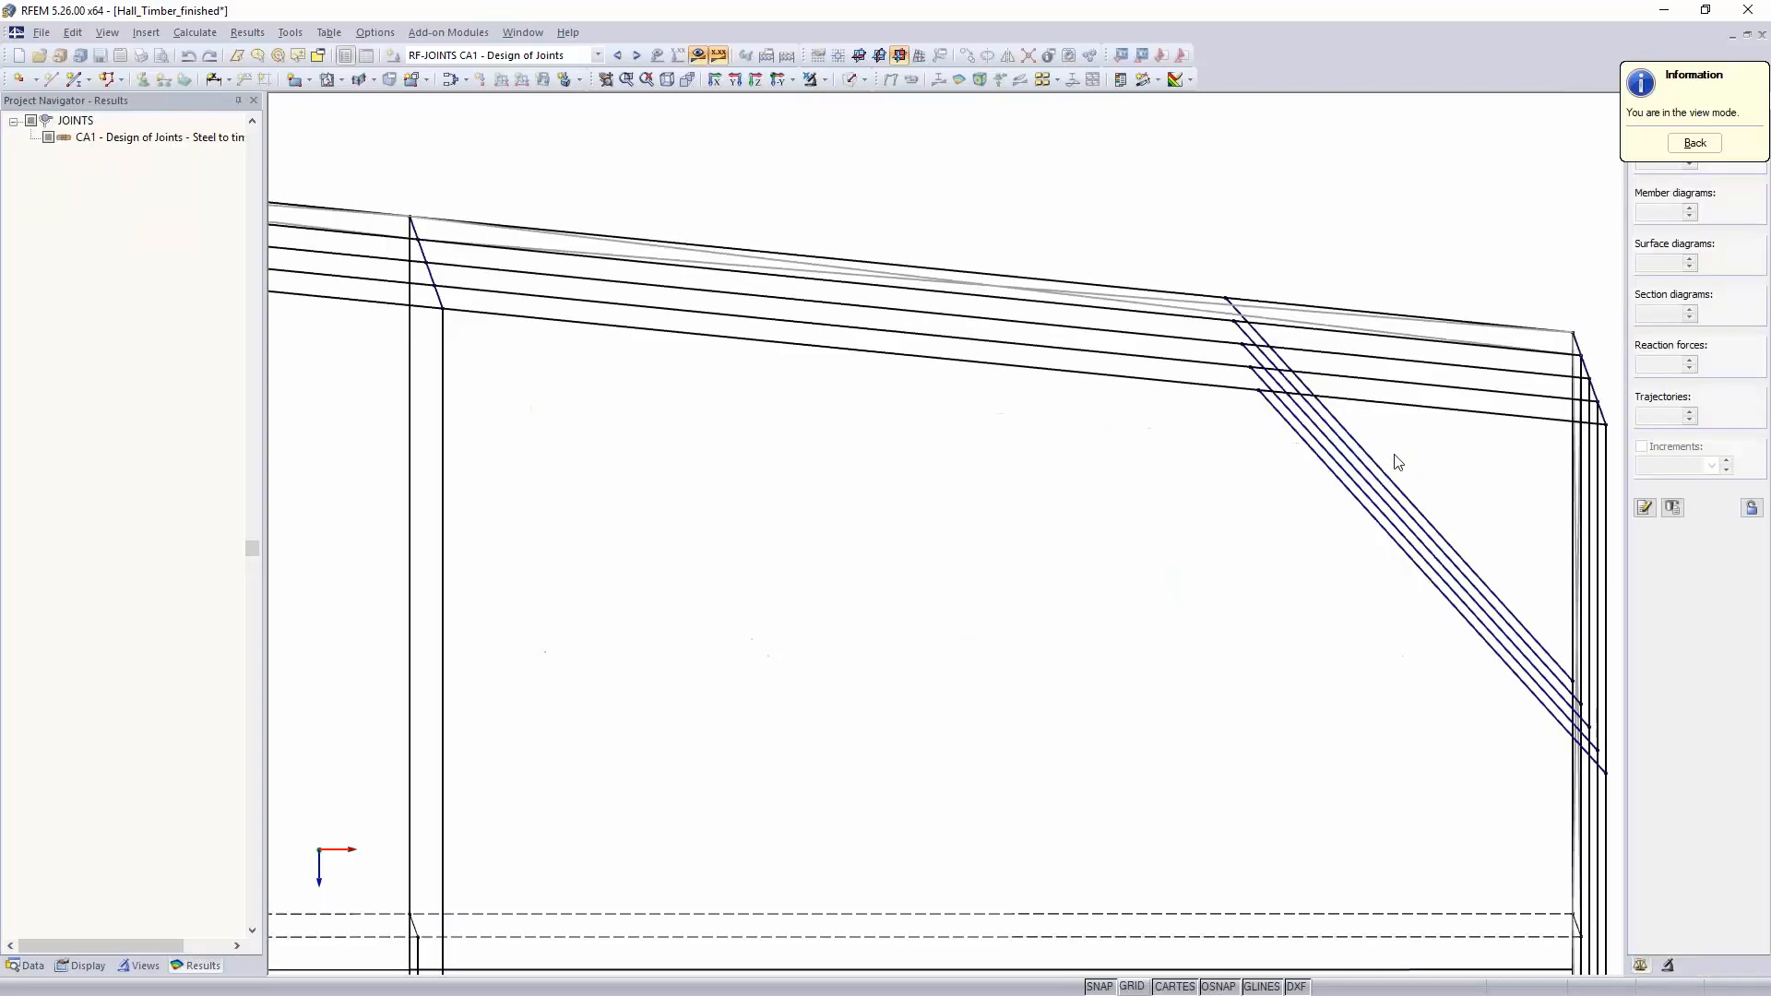
middle_drag(1391, 462, 1092, 609)
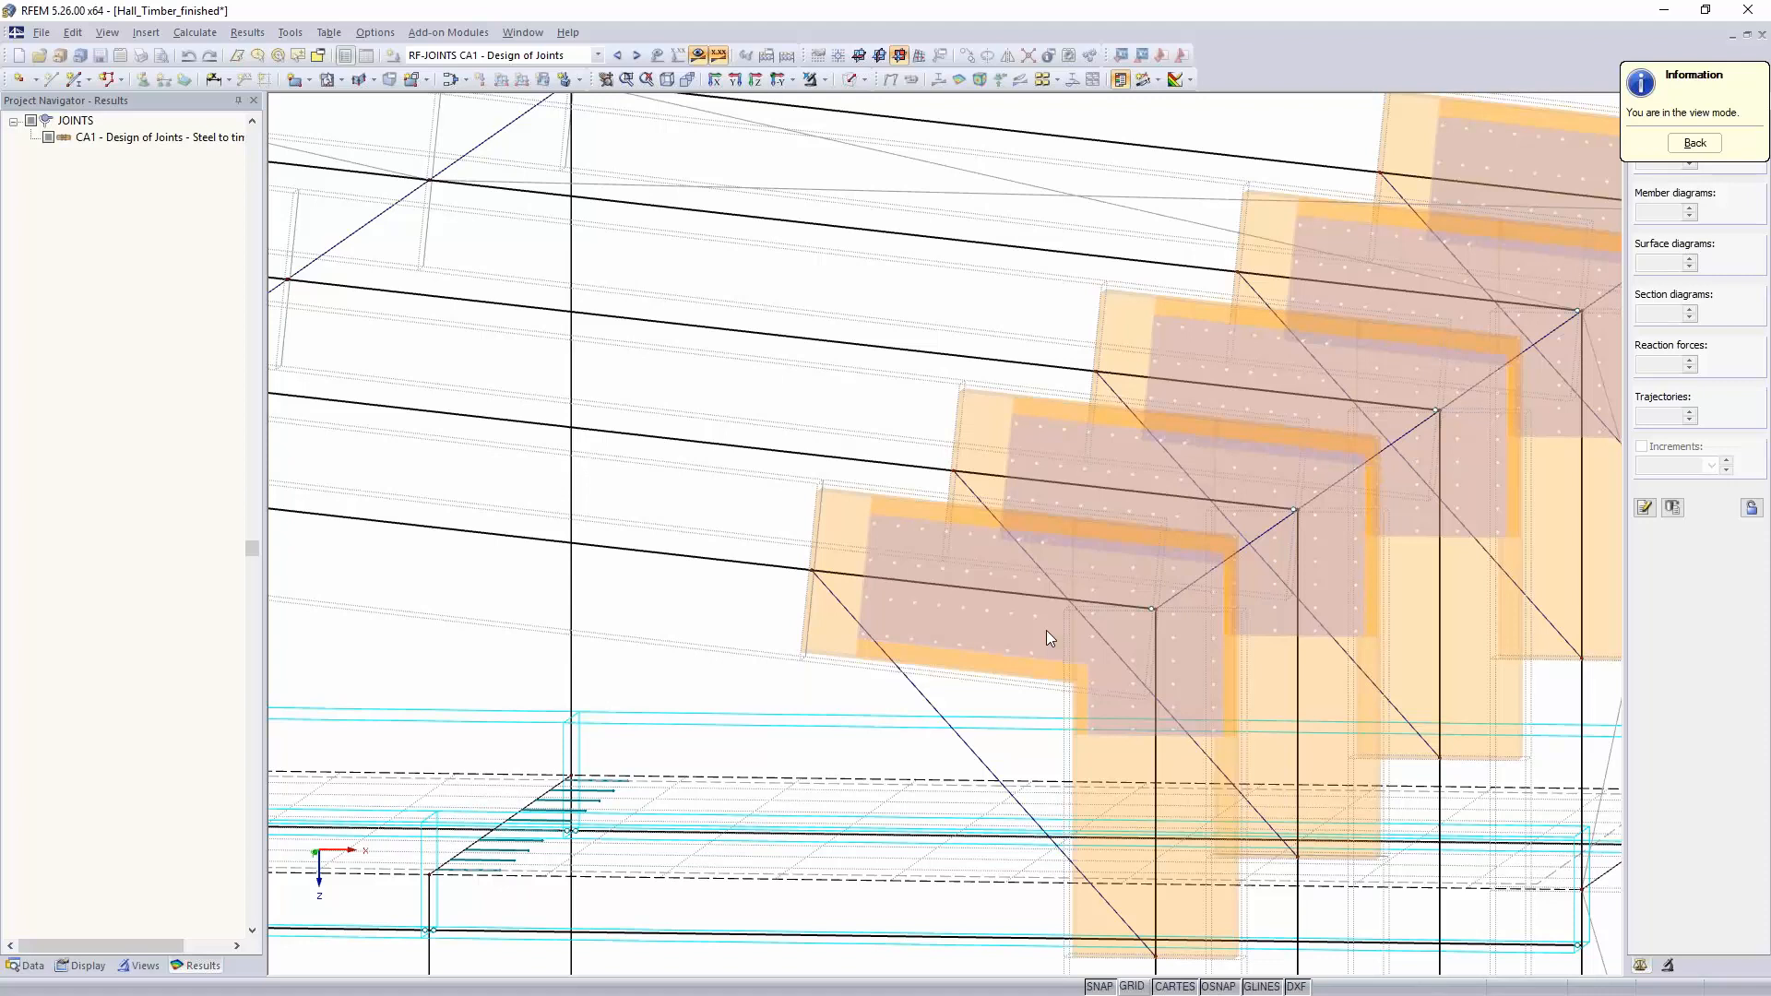
scroll(1045, 629, down, 2)
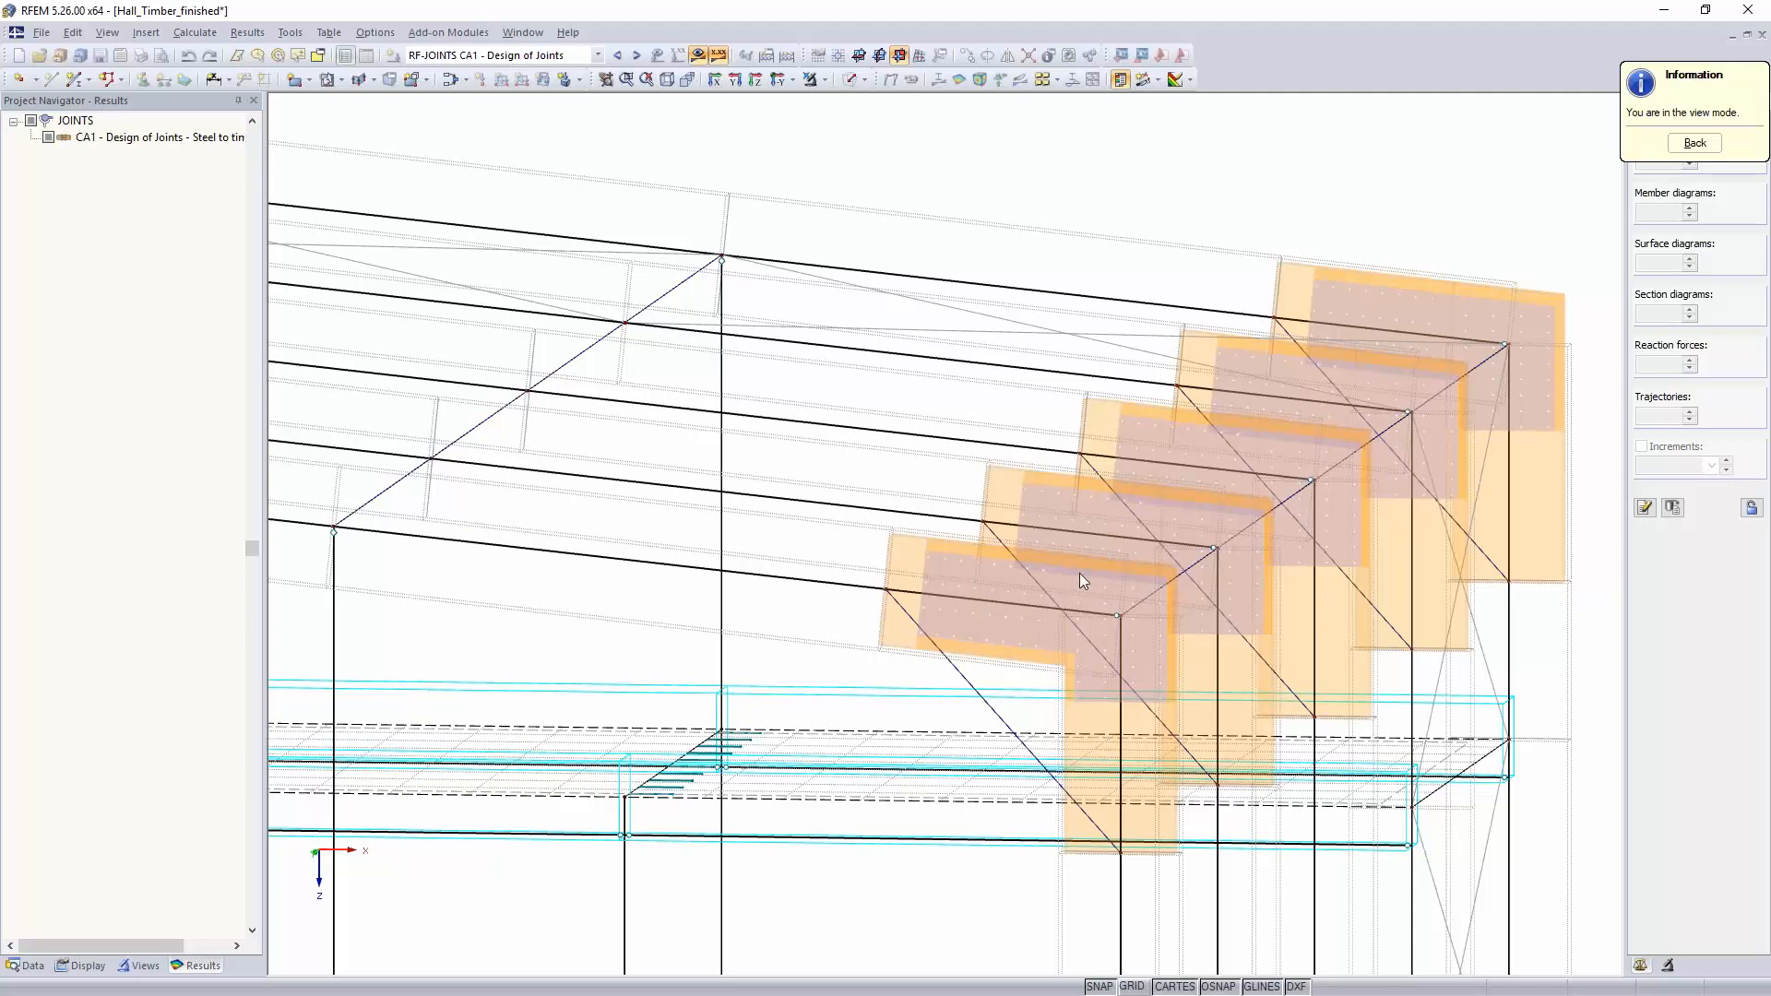
click(1694, 143)
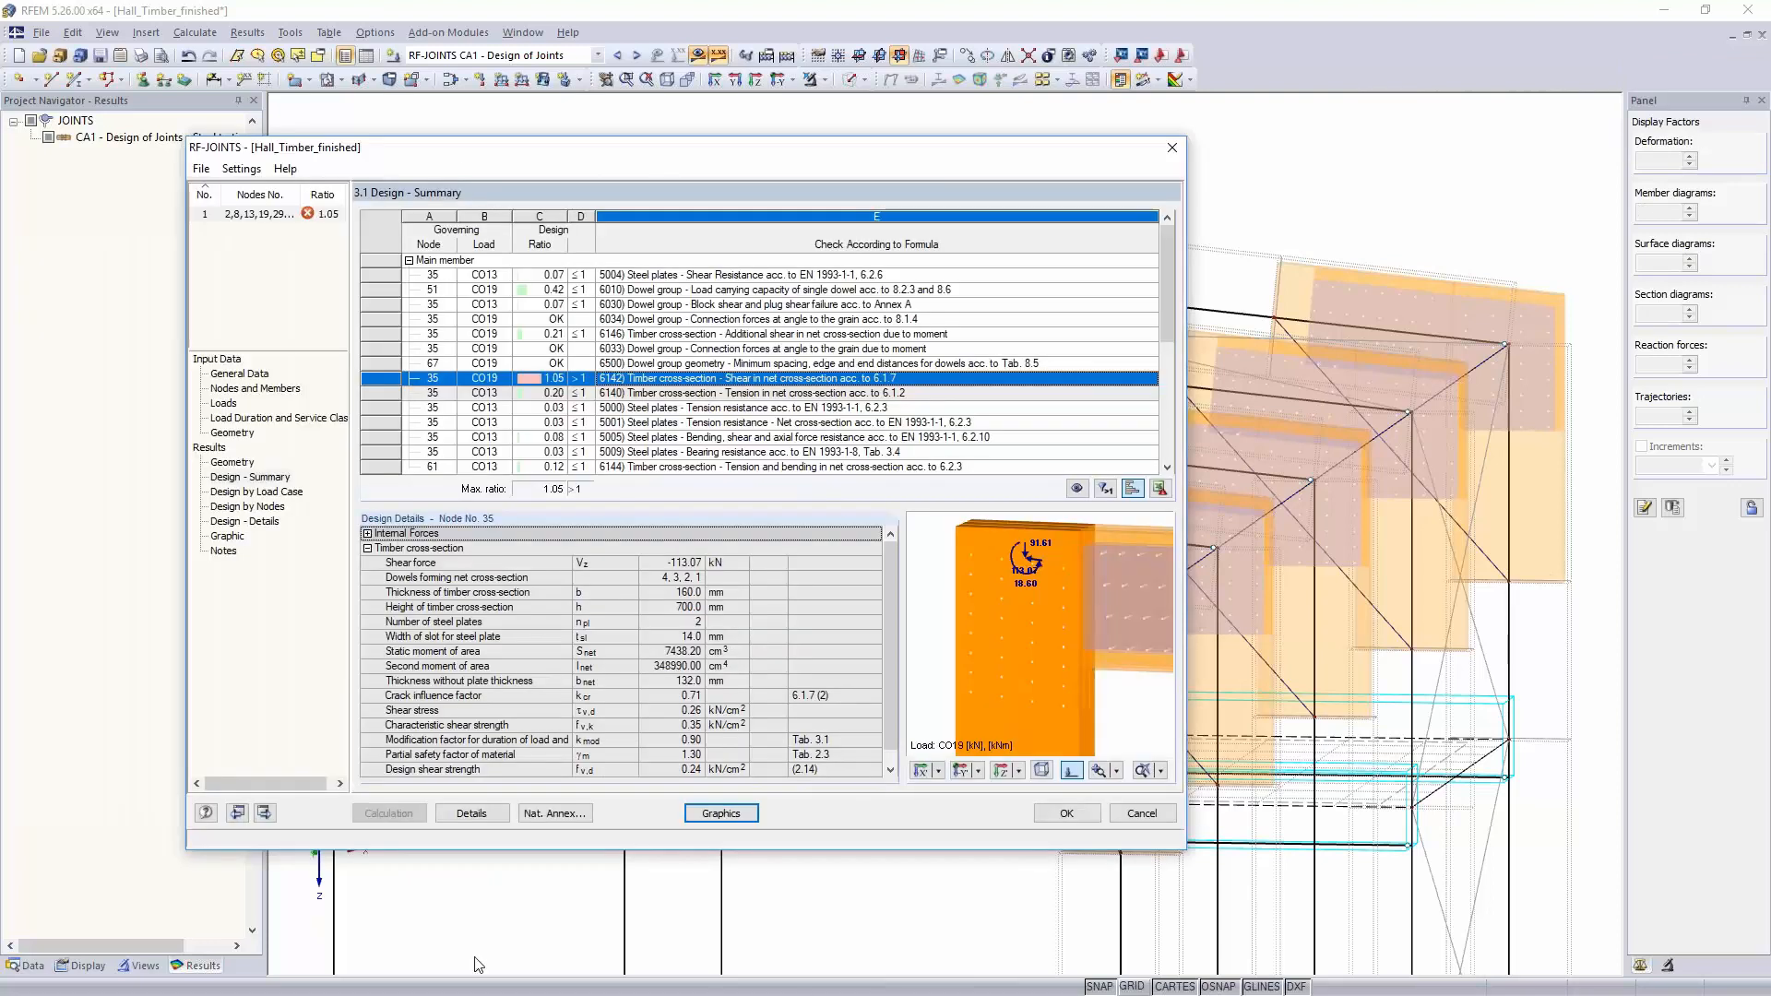
Step: Enable generation of member eccentricity and the connection model in the design details, accept the deletion of results, and close RF-JOINTS
click(478, 817)
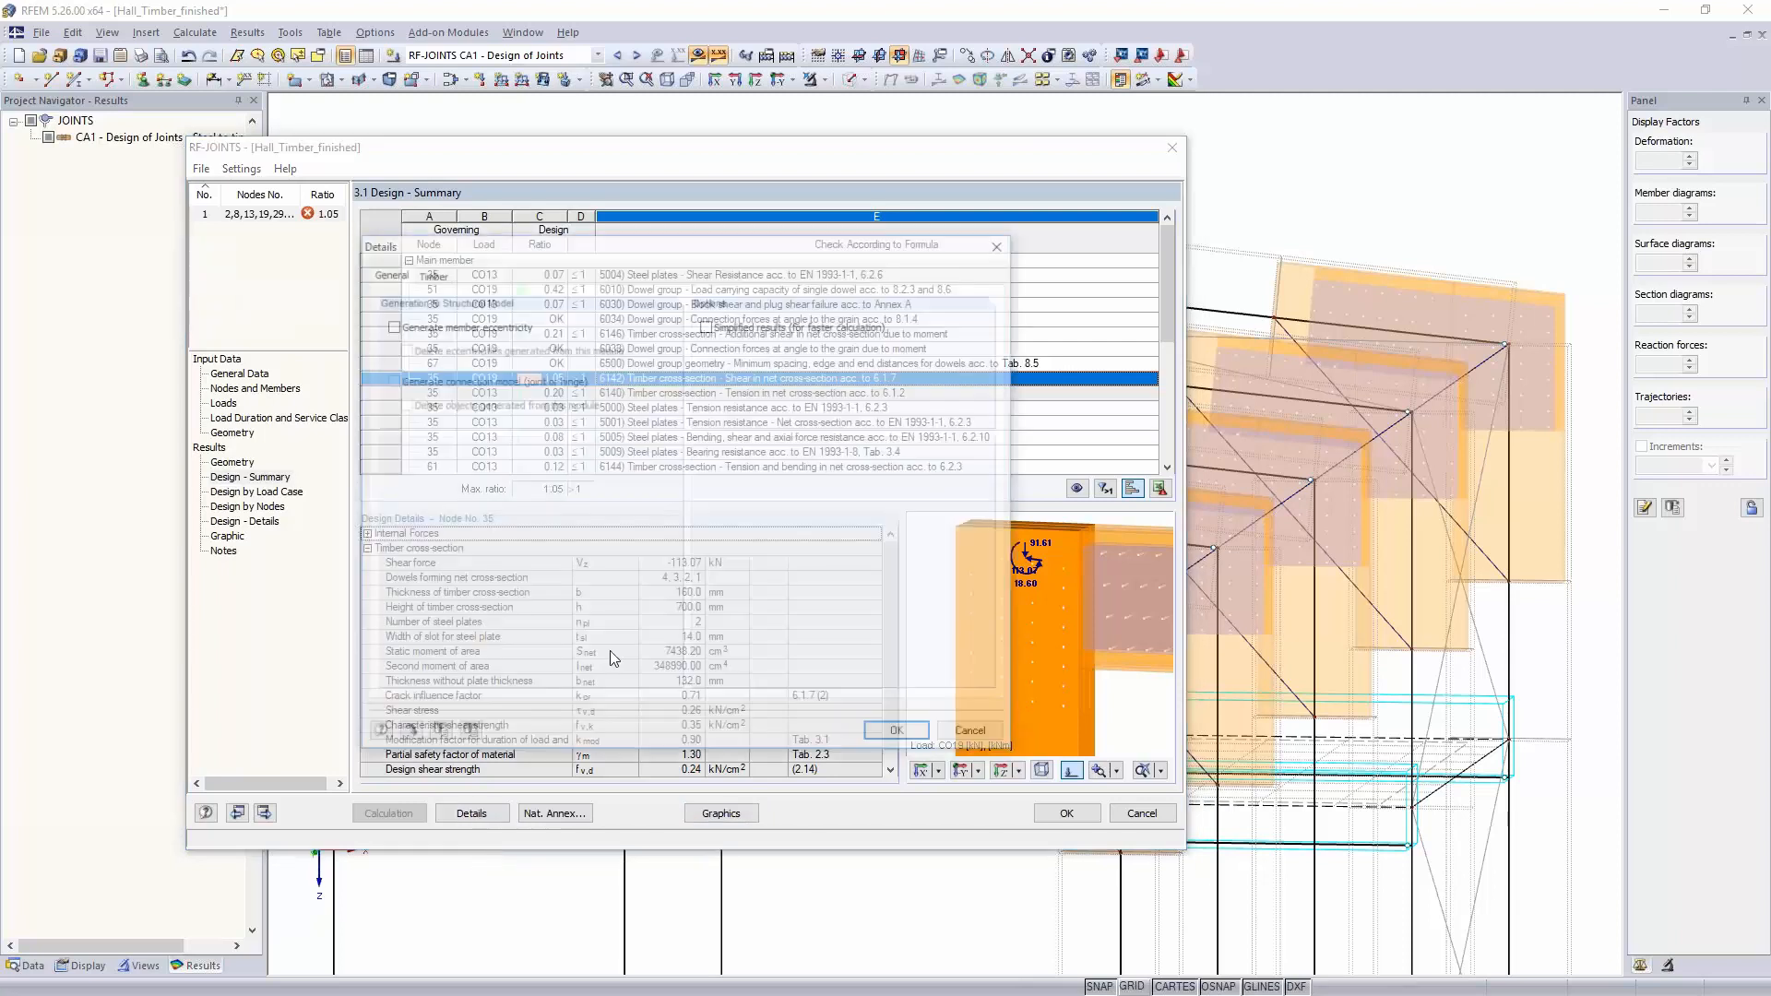
click(388, 324)
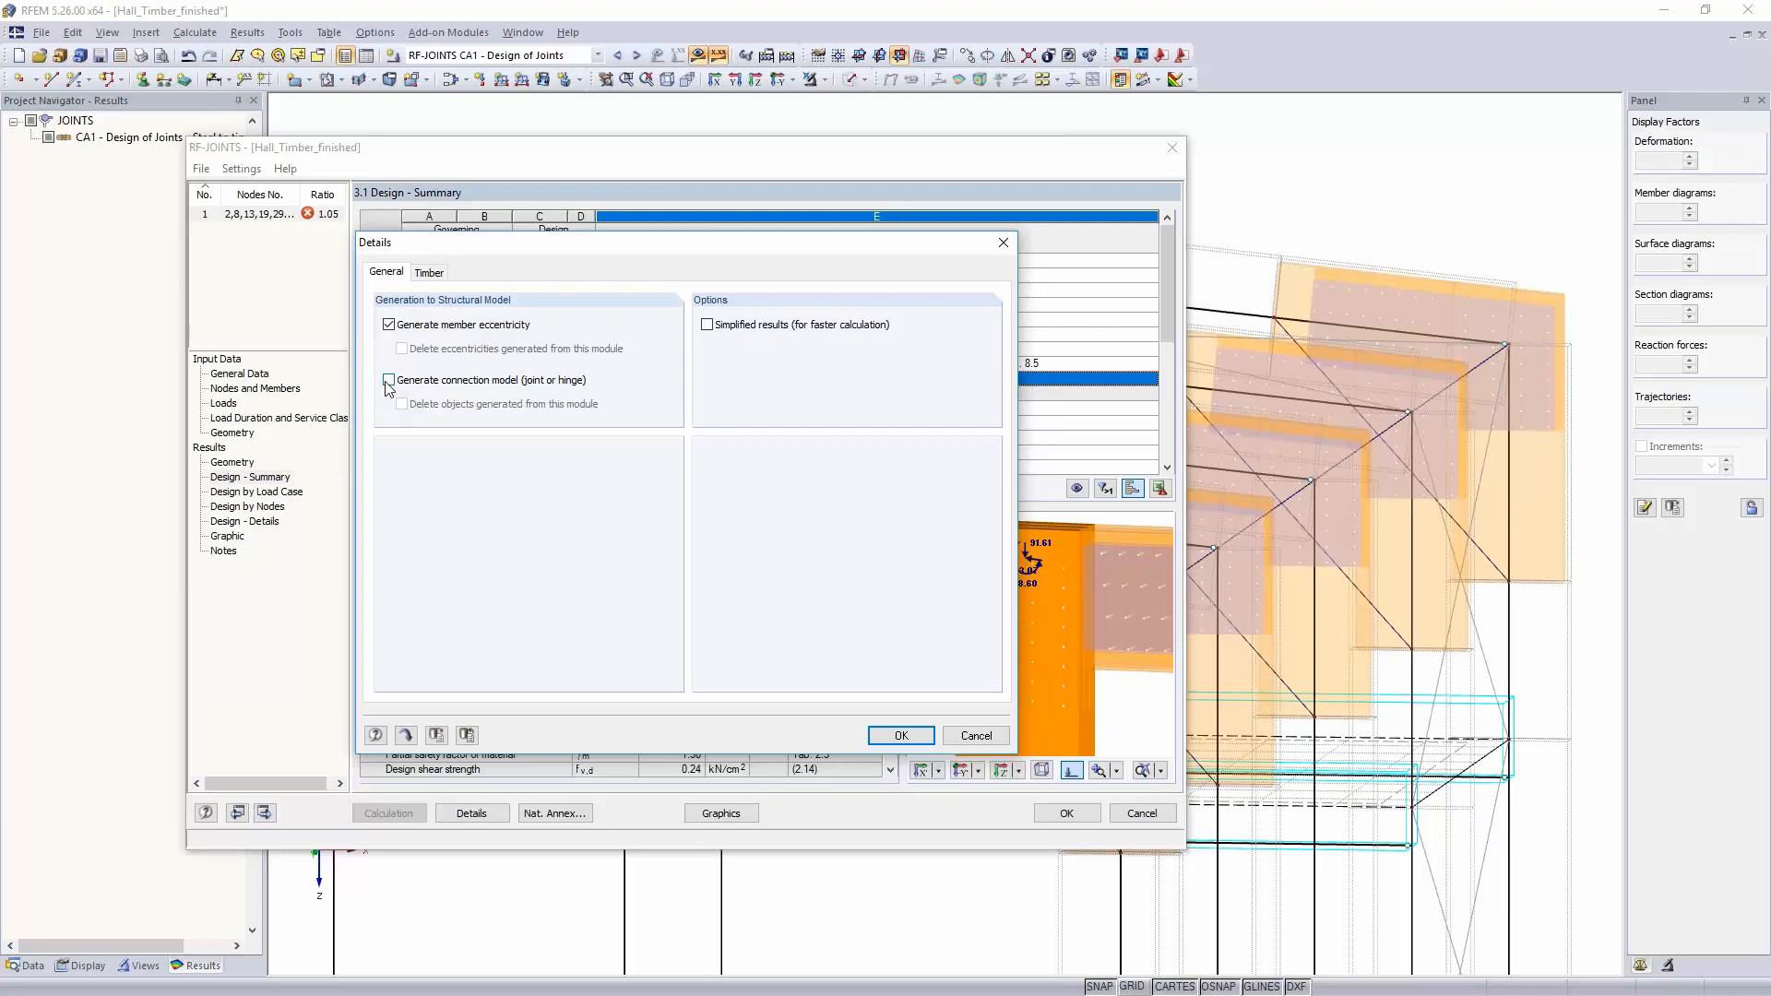
click(388, 381)
click(887, 735)
click(653, 537)
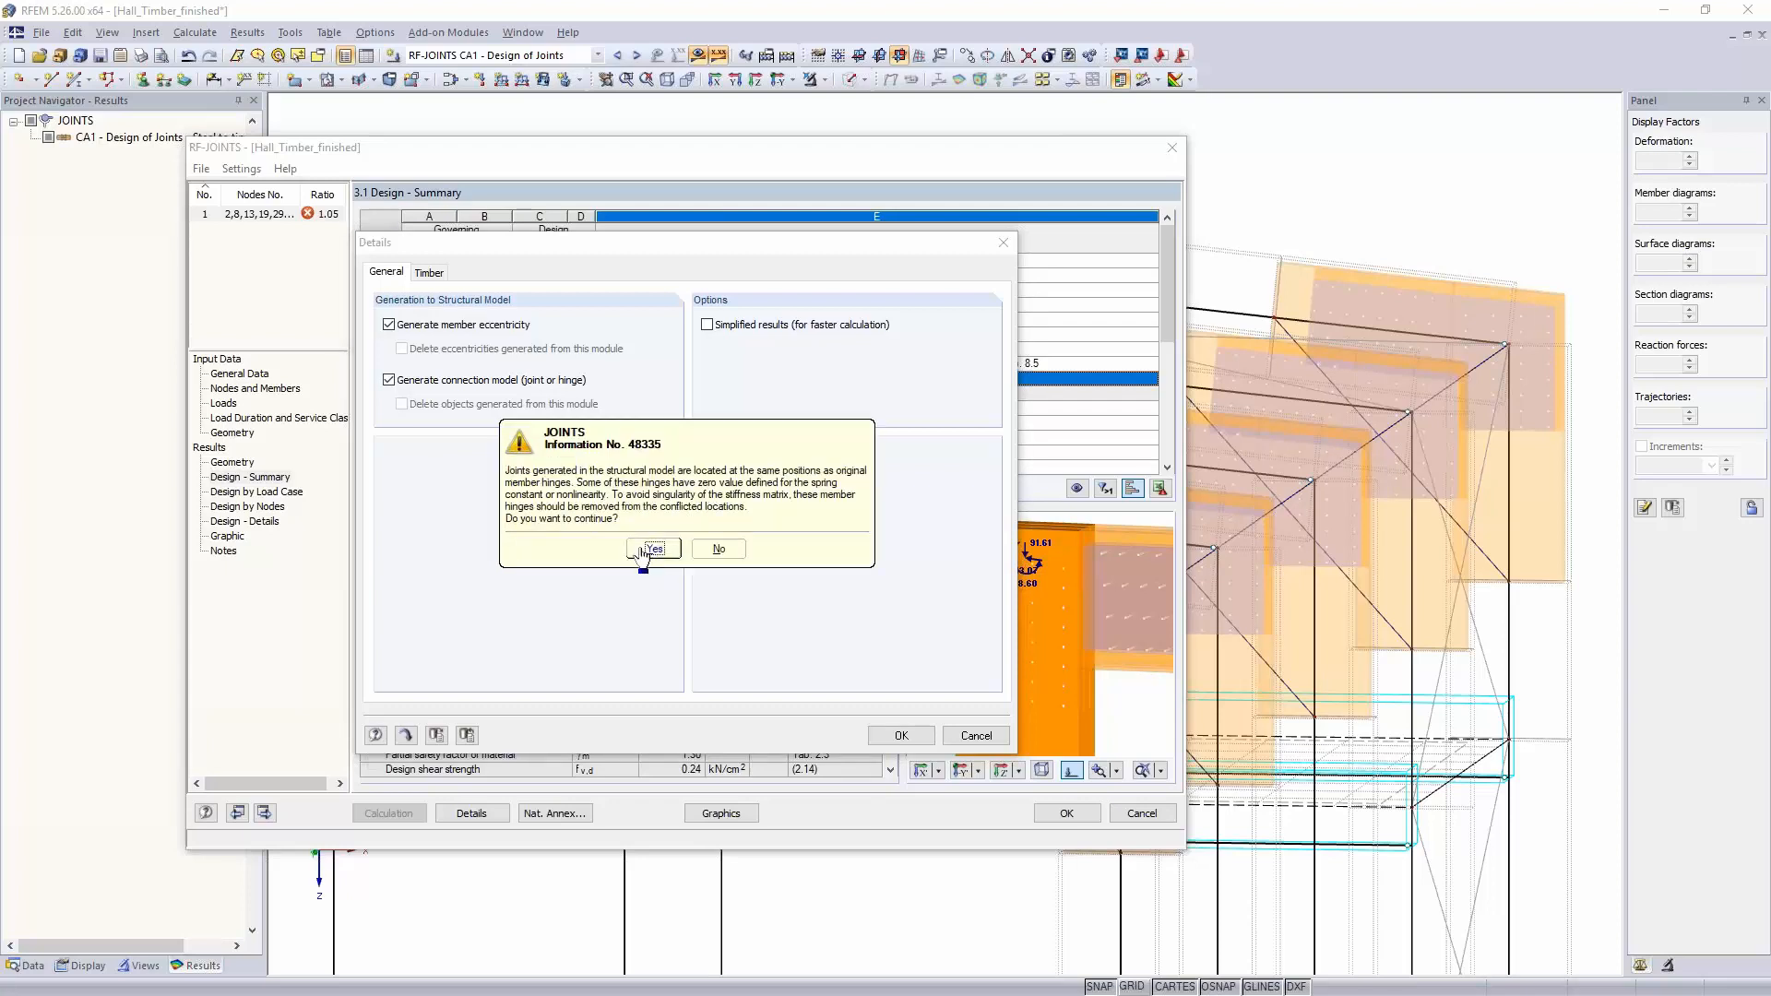
click(669, 550)
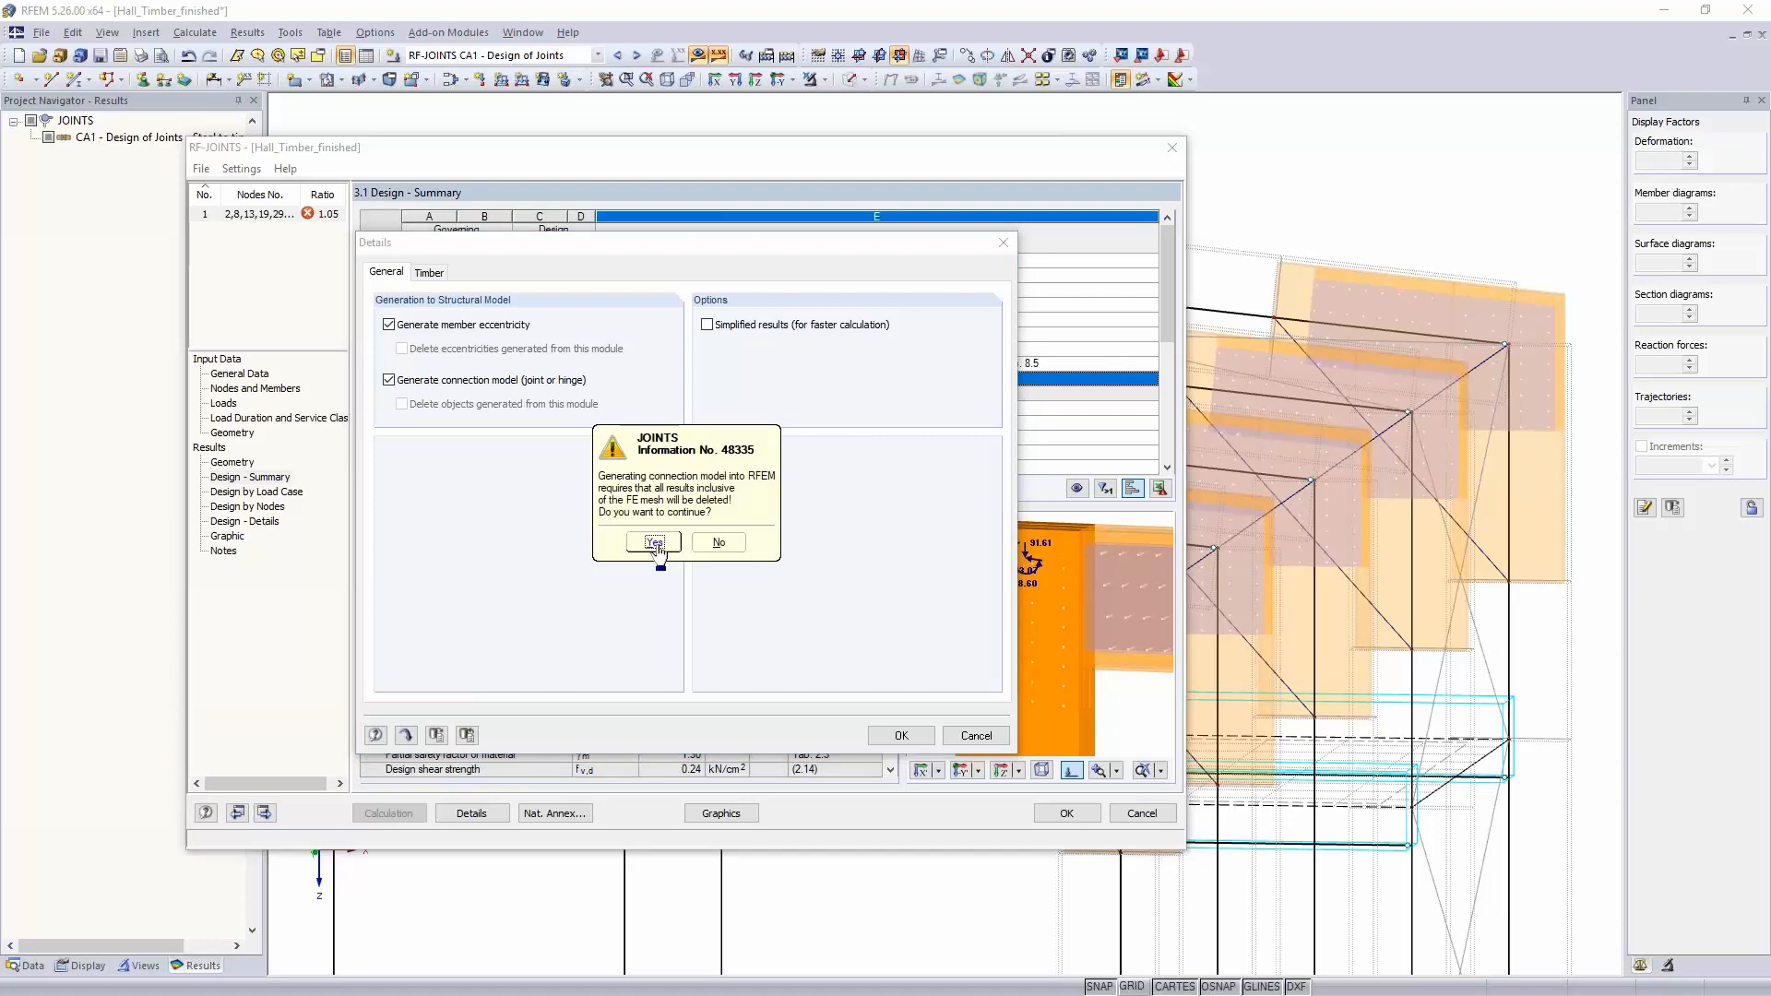
click(655, 544)
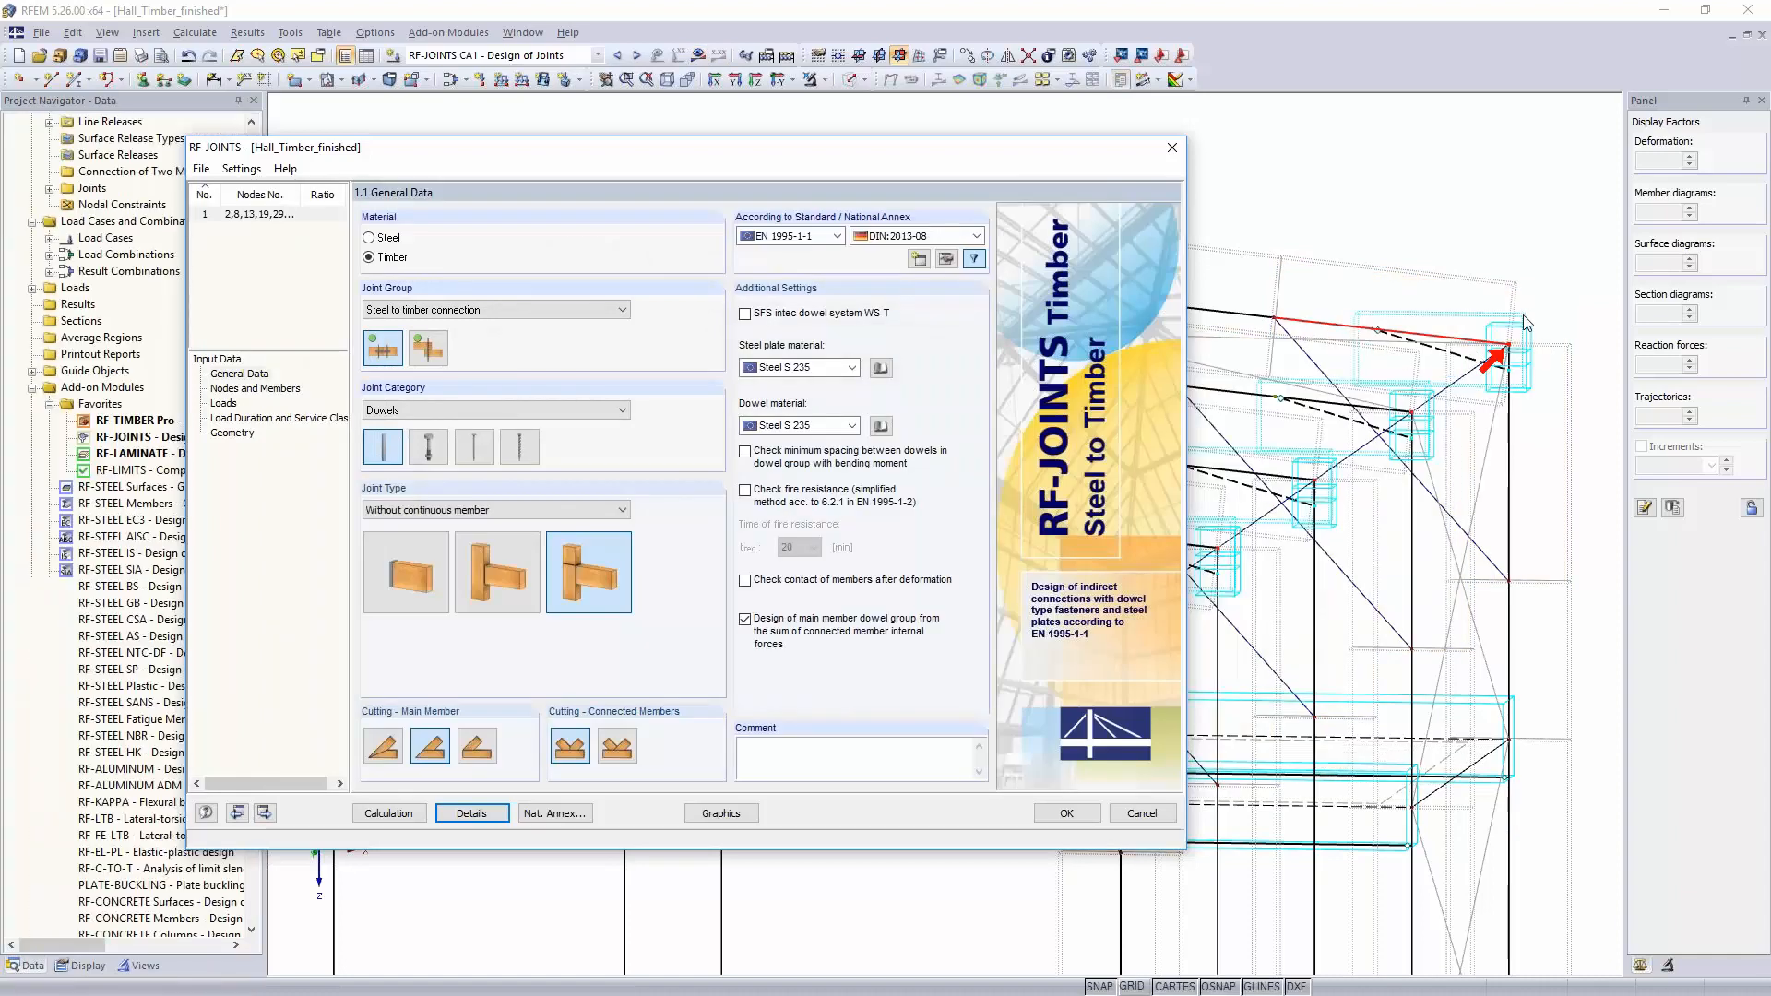
click(1067, 813)
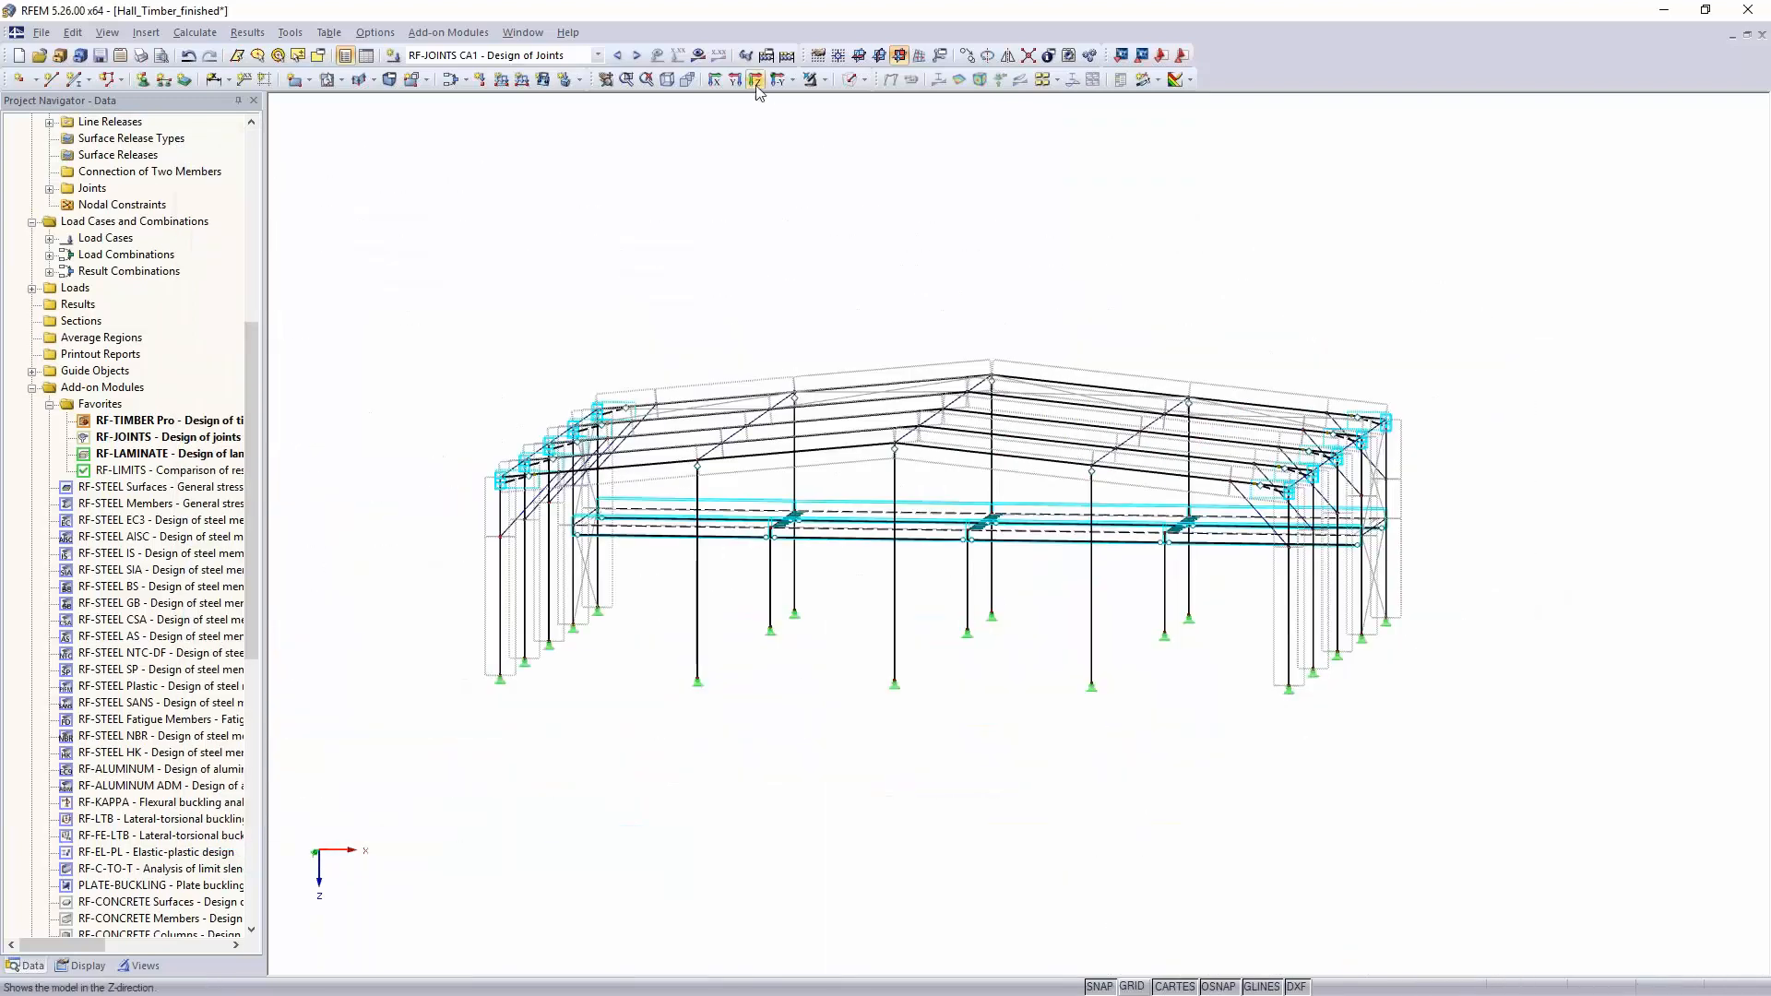
Step: Isolate the middle transverse frame with Visibility by Selected Objects and show it in the Y-direction at its corner
click(755, 82)
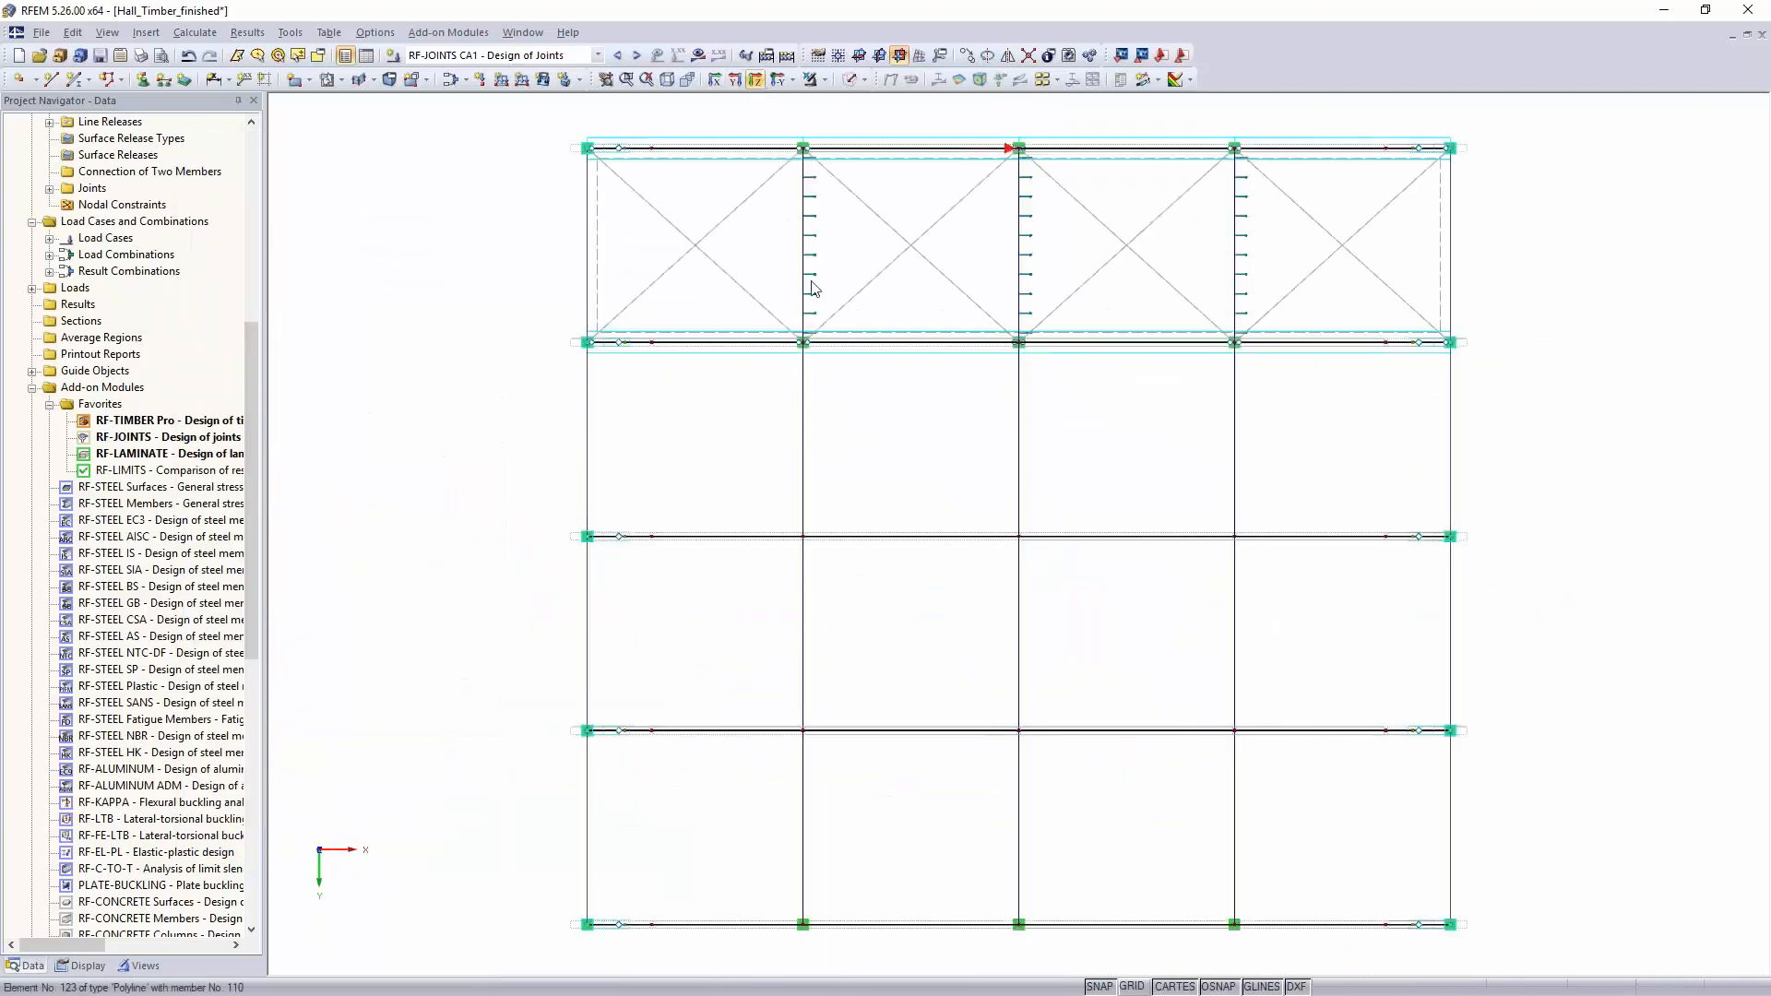
drag(531, 484, 1541, 592)
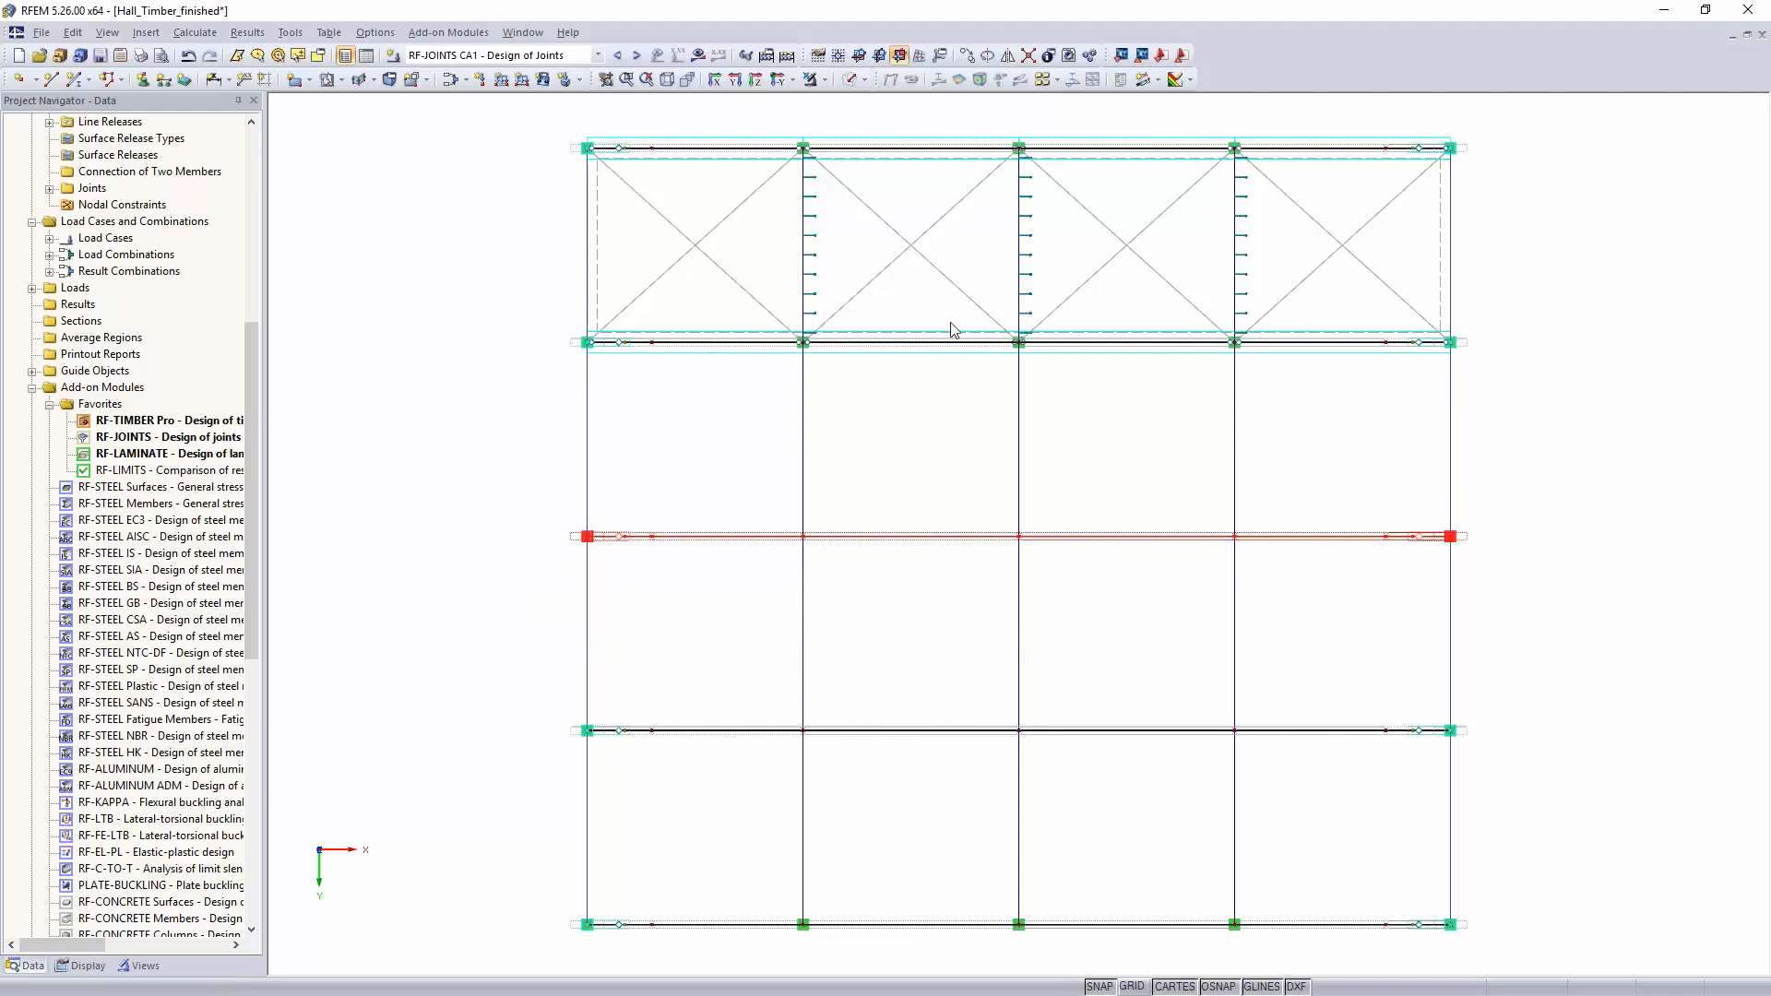
click(825, 81)
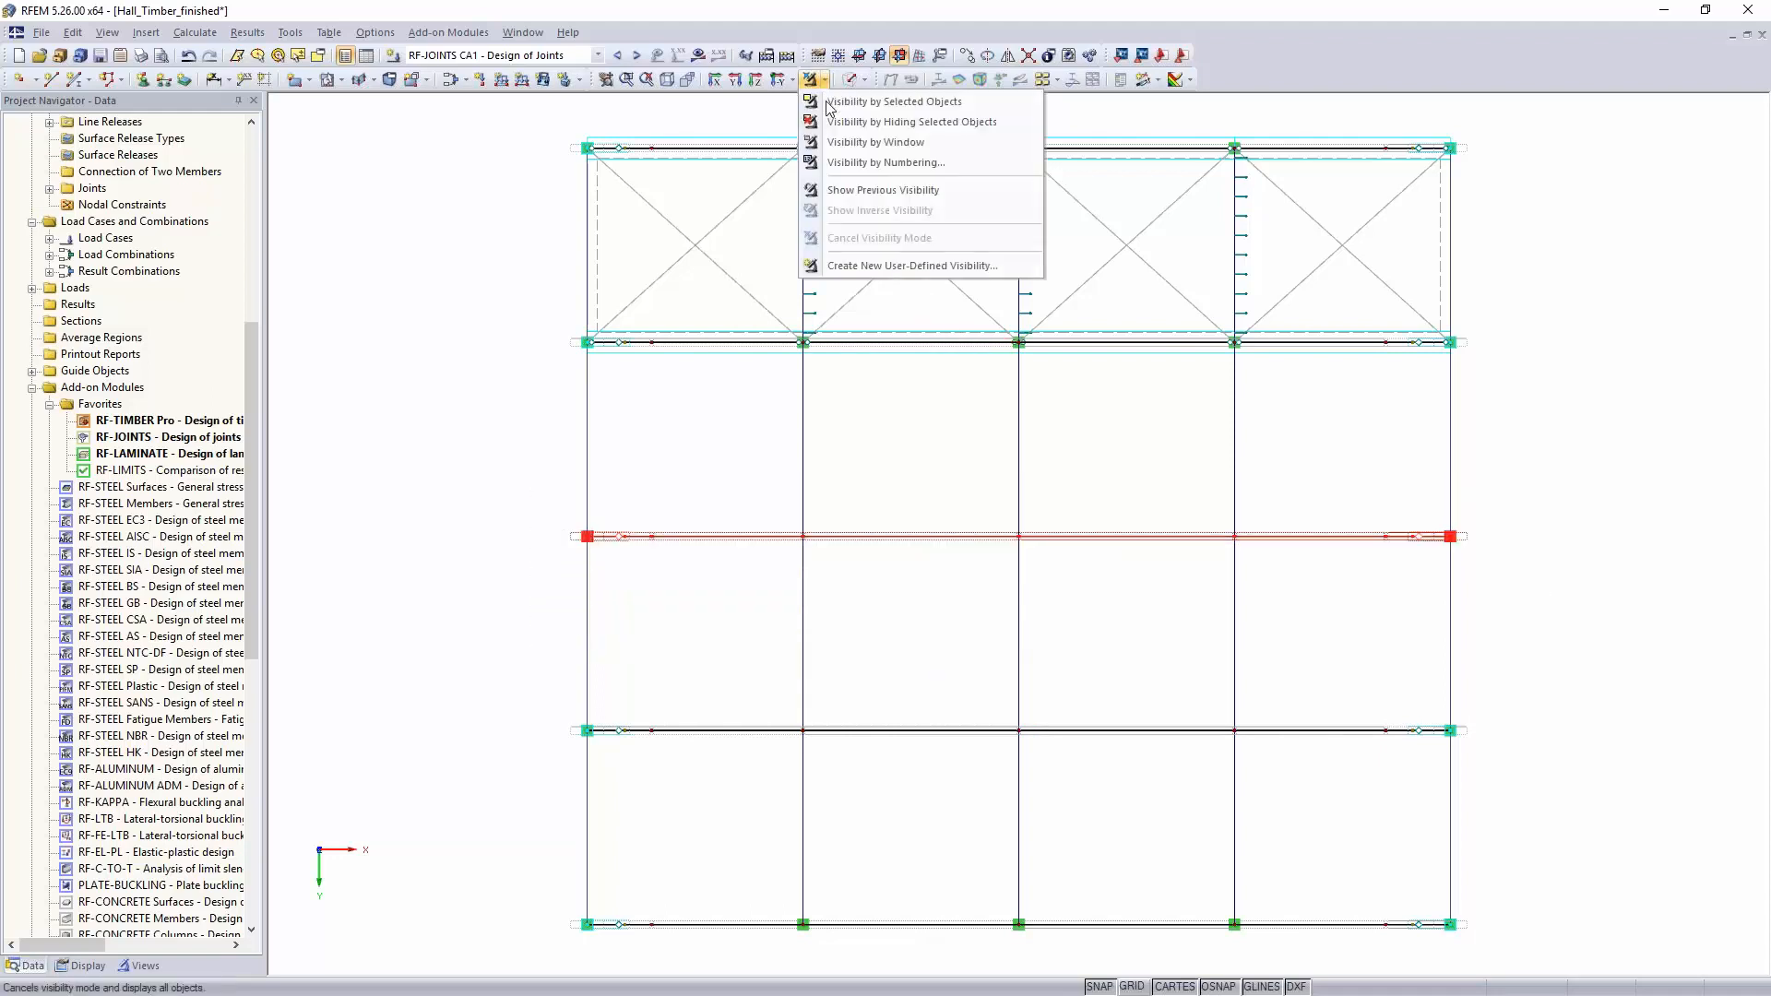
click(827, 103)
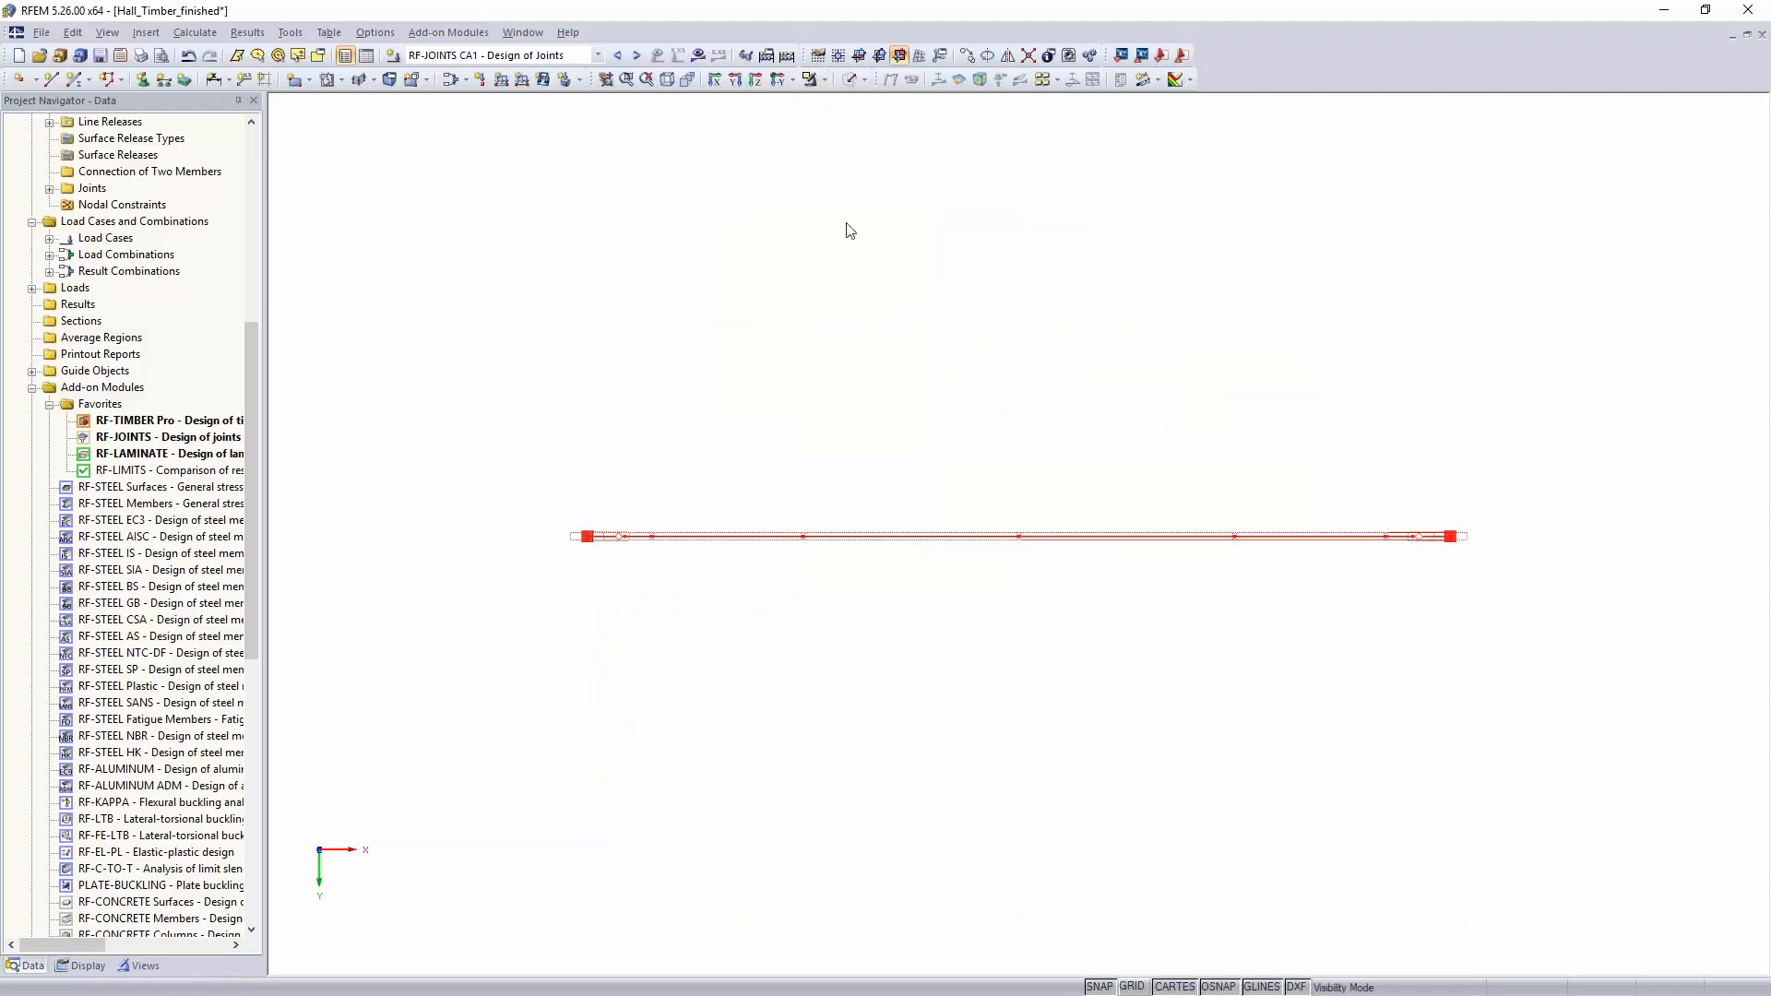
click(737, 81)
click(920, 516)
middle_drag(1452, 480, 996, 456)
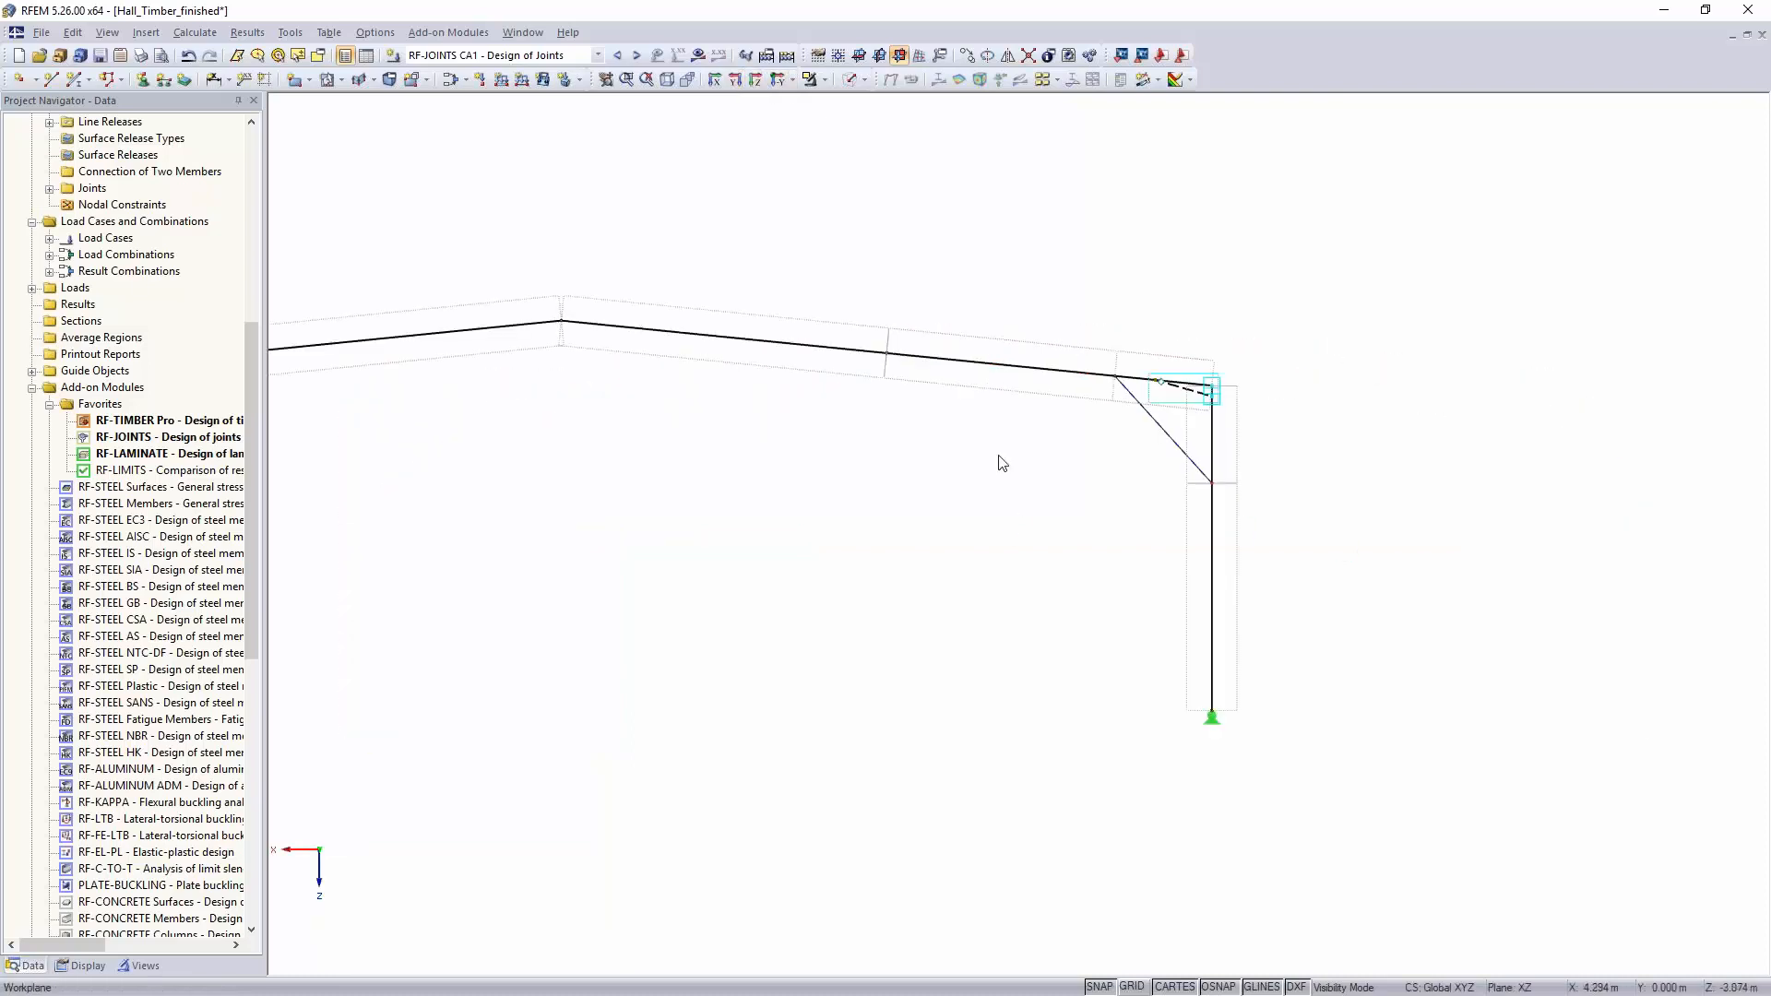
Step: Select load combination CO13 (1.35G + 1.5Qs + 0.9Qw1 + 1.05QiA + Imp1) and display its results on the frame
click(528, 57)
scroll(508, 196, up, 5)
scroll(505, 192, up, 20)
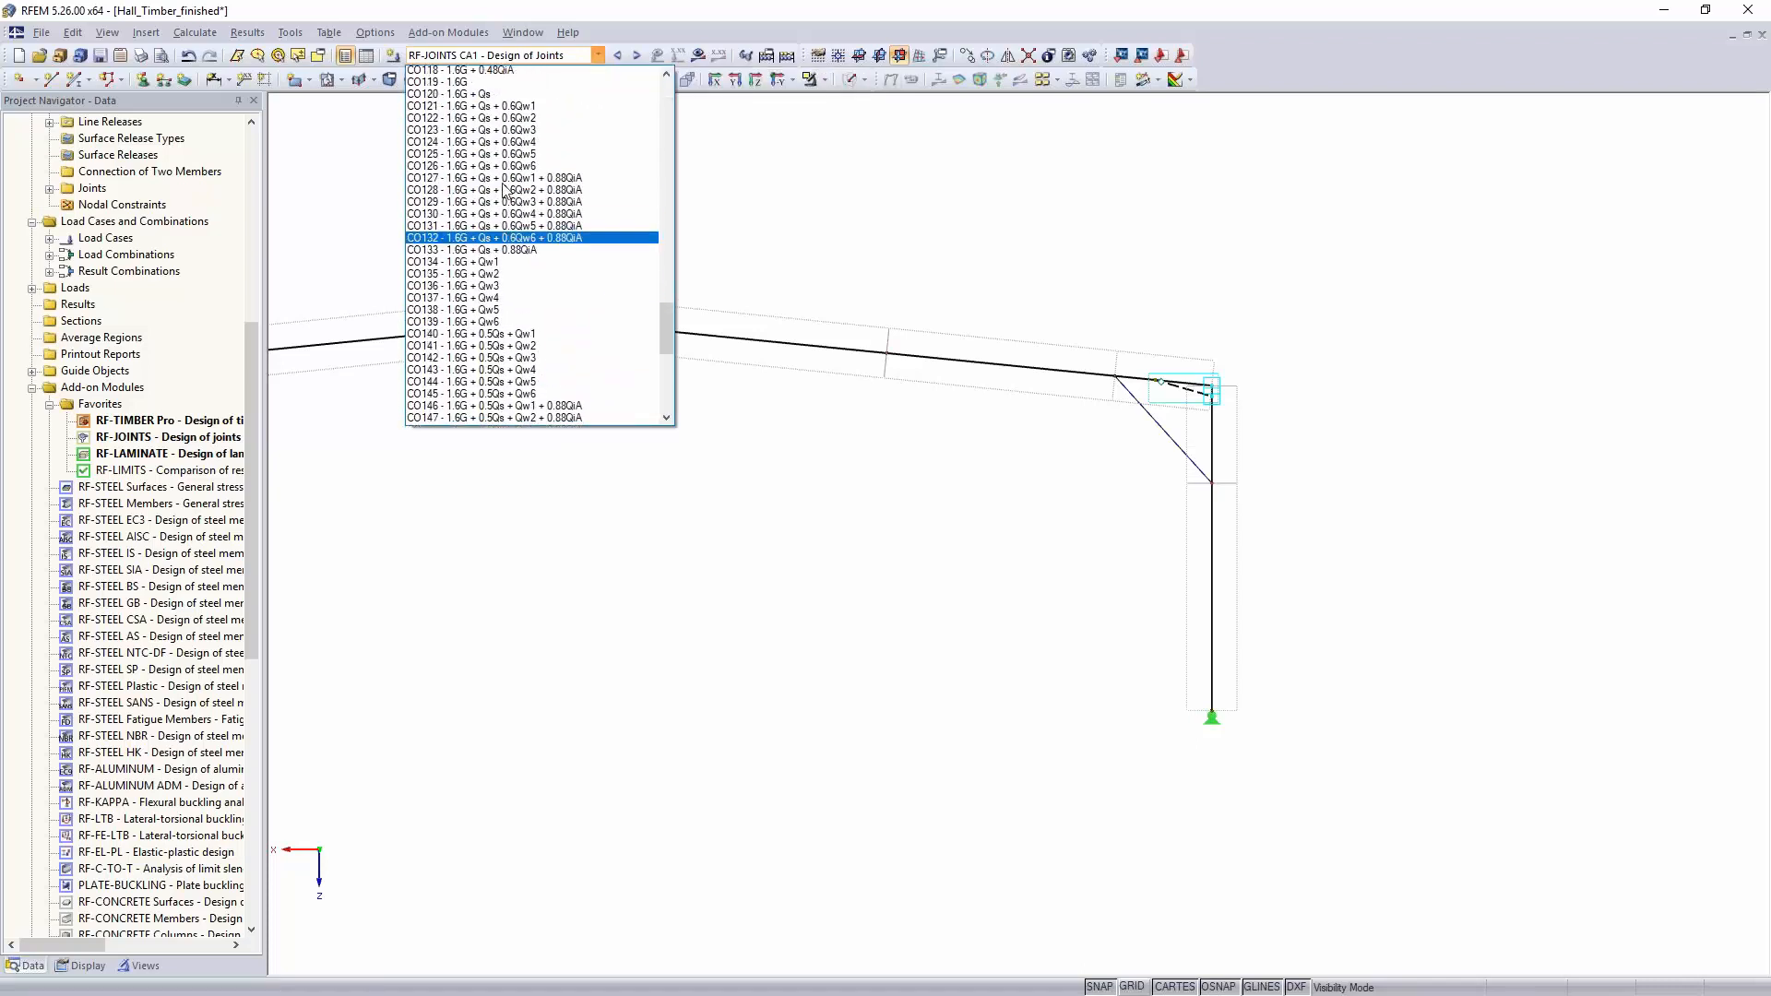
scroll(499, 186, up, 16)
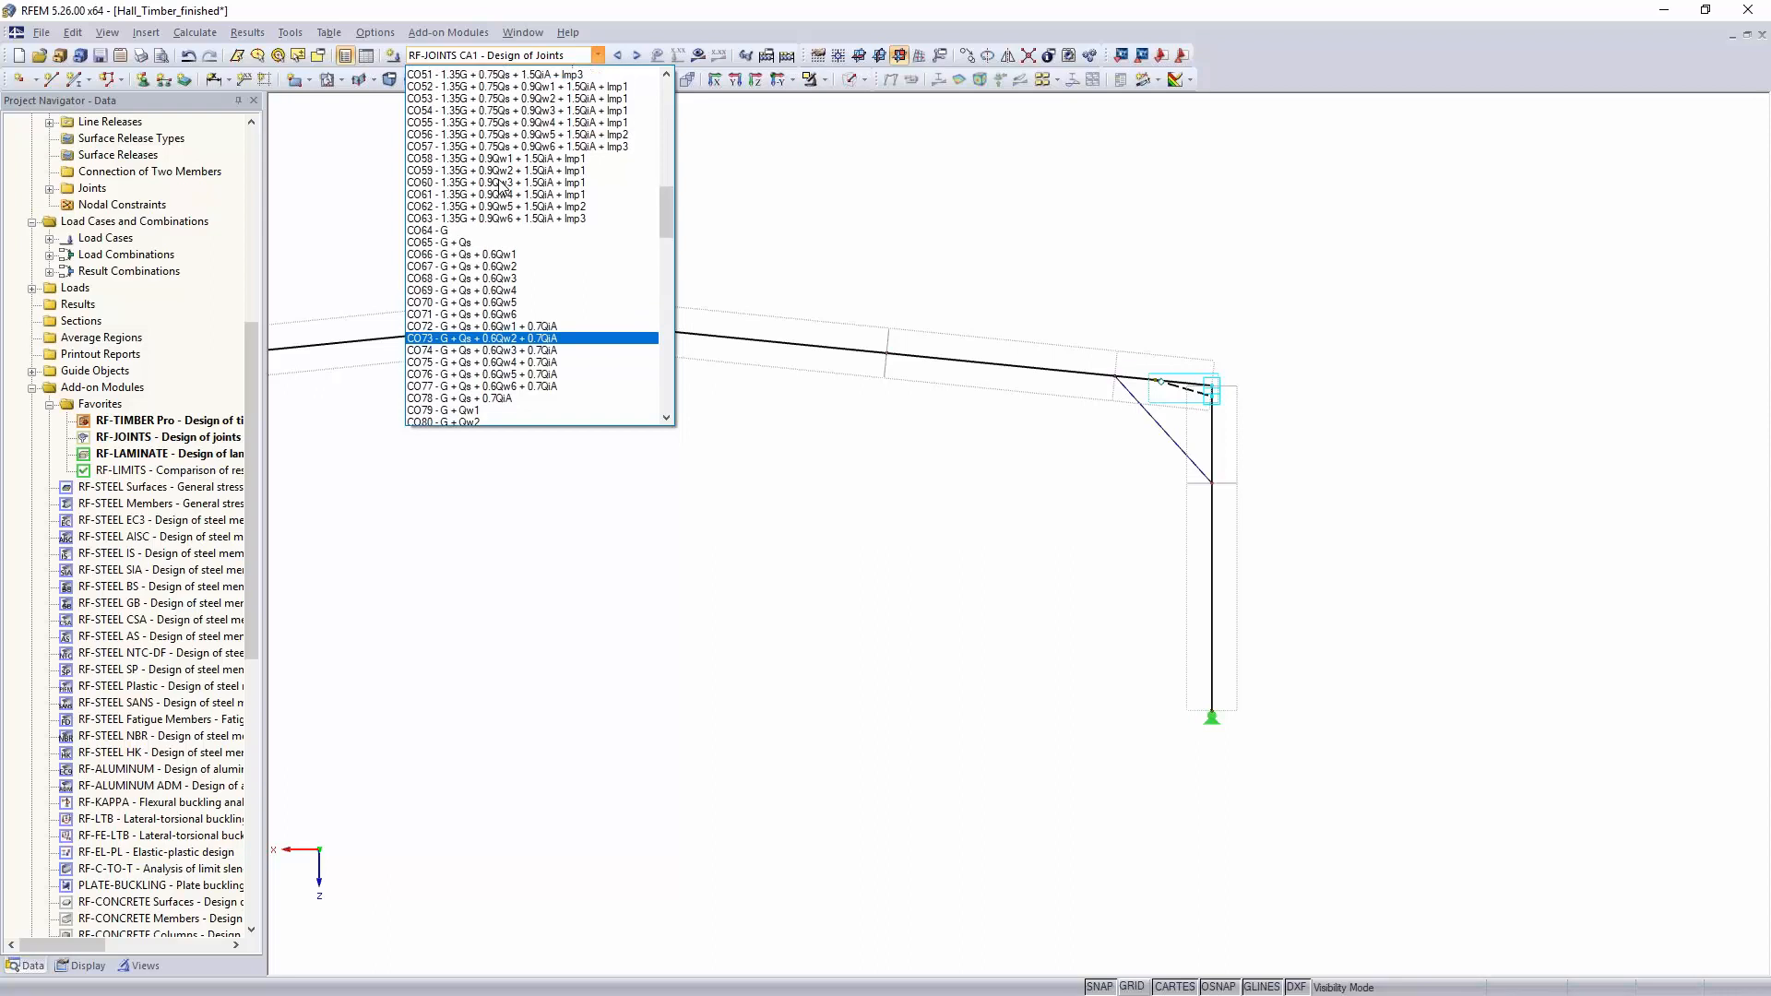
scroll(495, 186, up, 4)
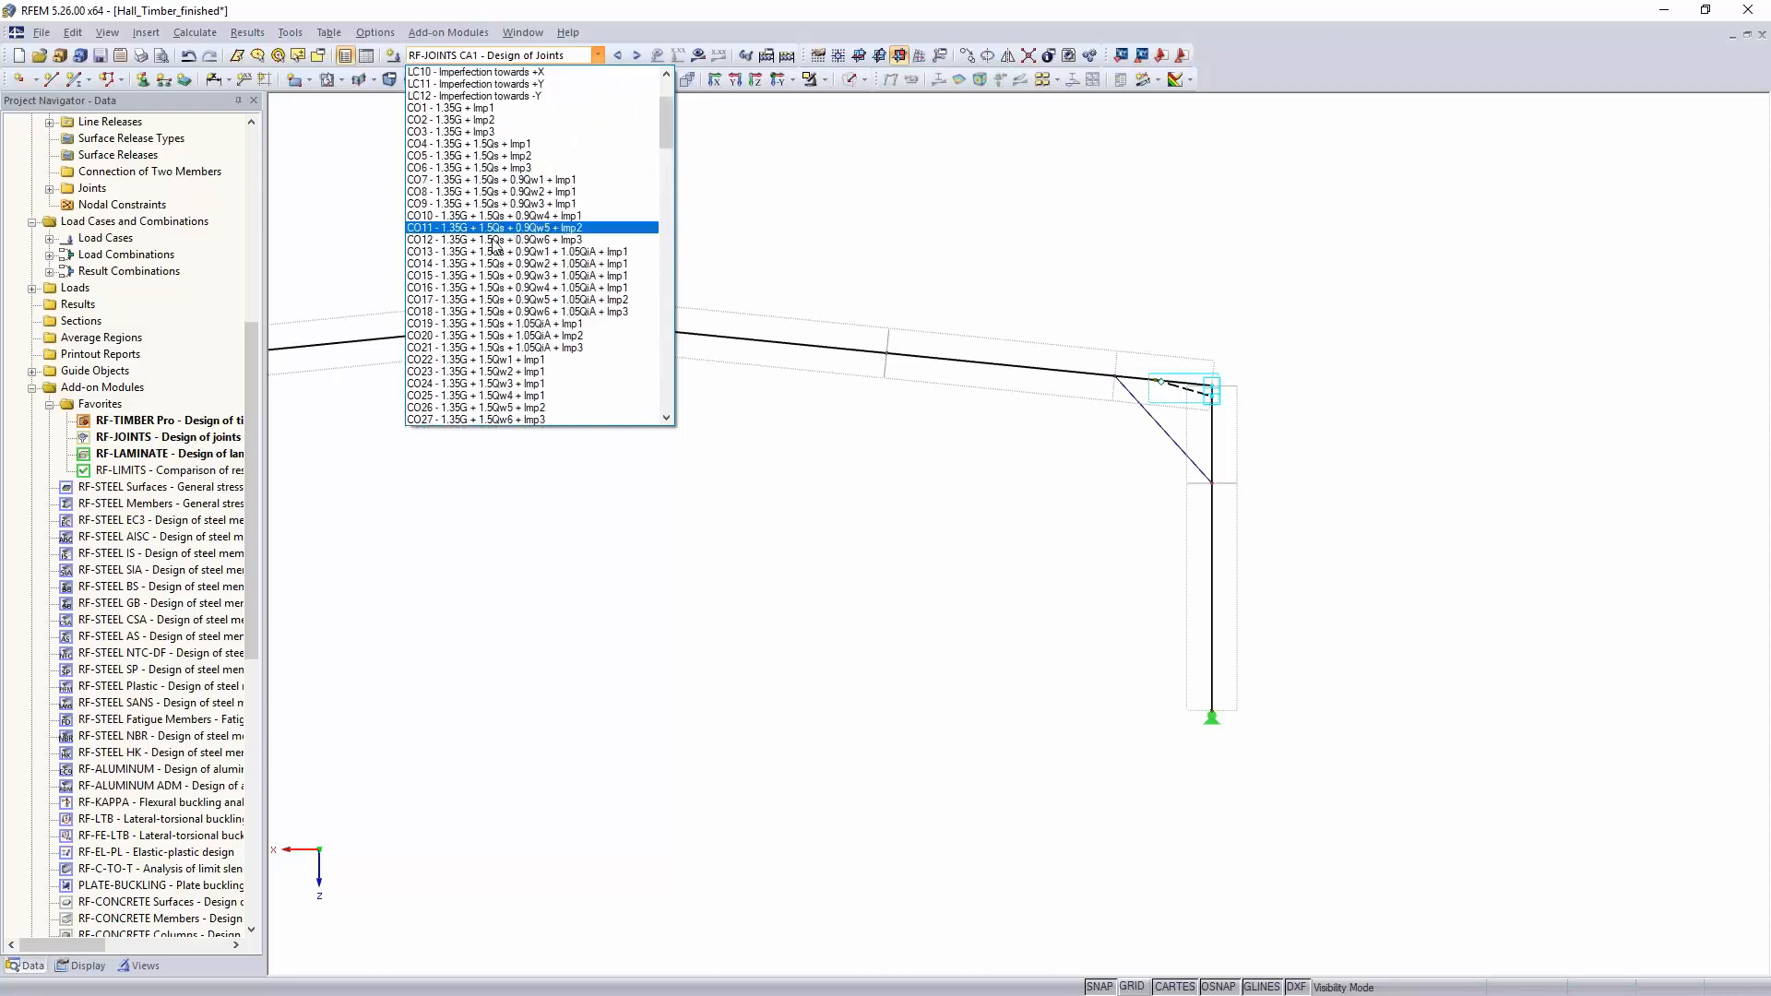
click(492, 254)
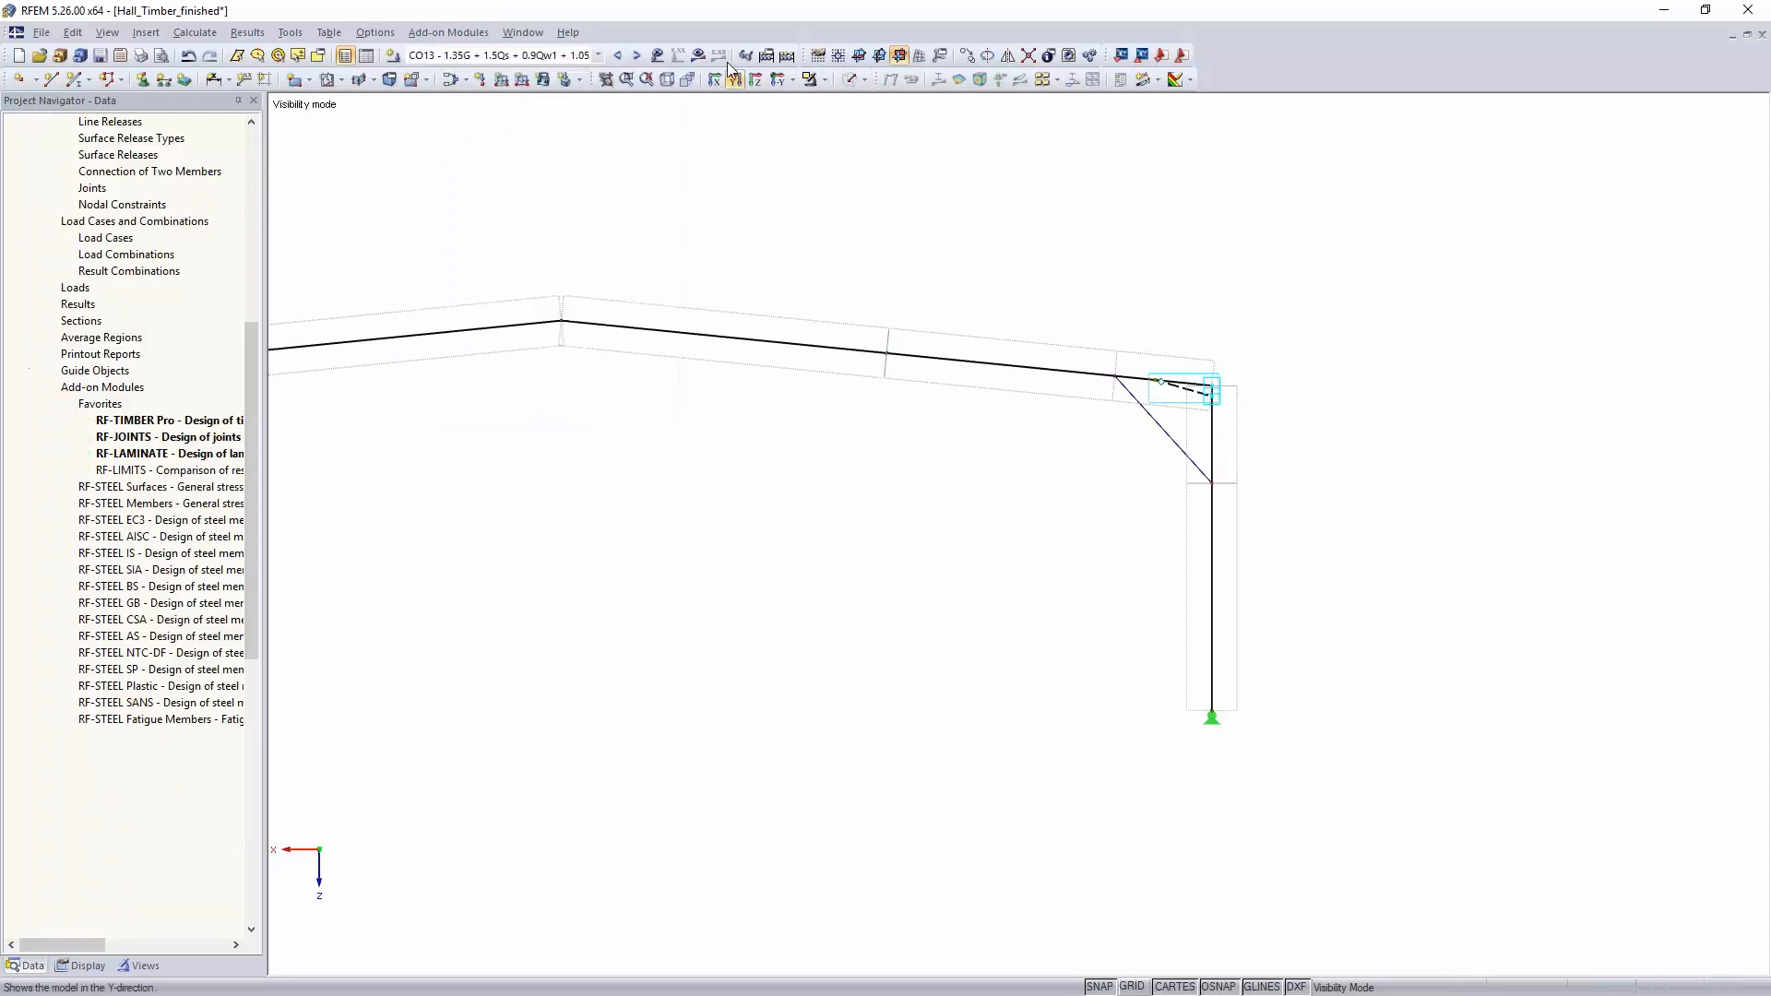
click(853, 534)
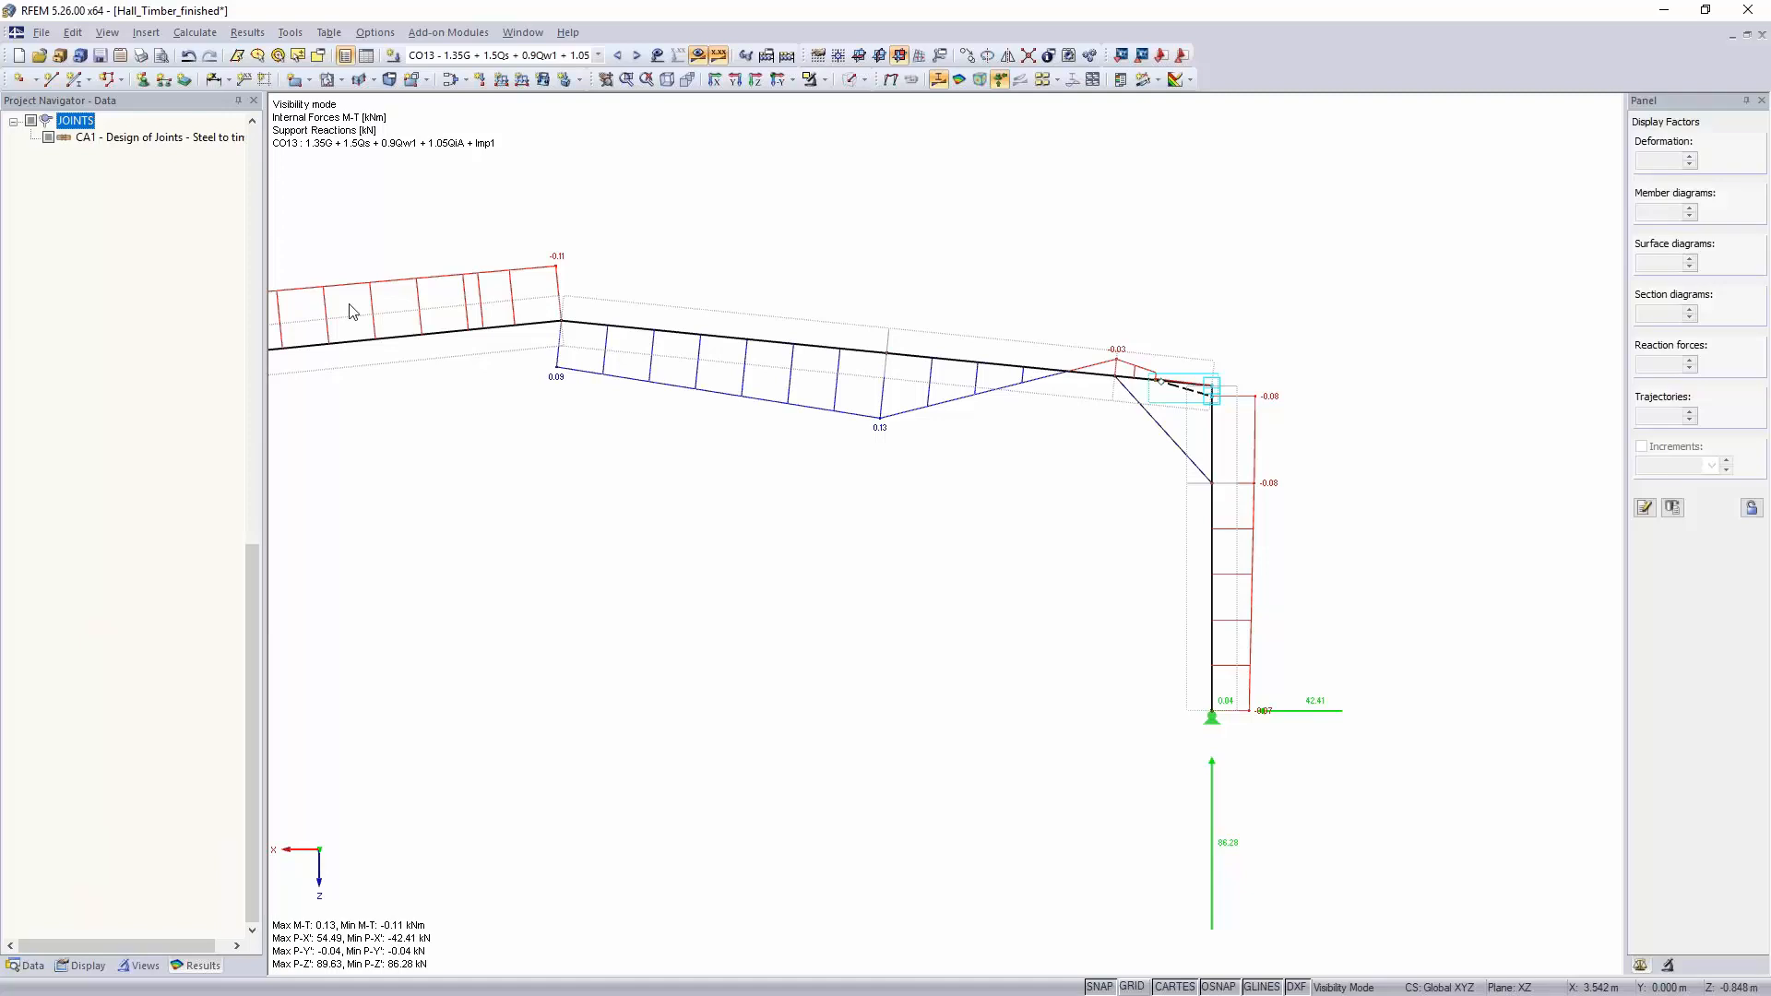
Step: Display the global deformations and examine the generated connection model at the frame corner and across the whole frame
drag(249, 686, 269, 195)
click(32, 121)
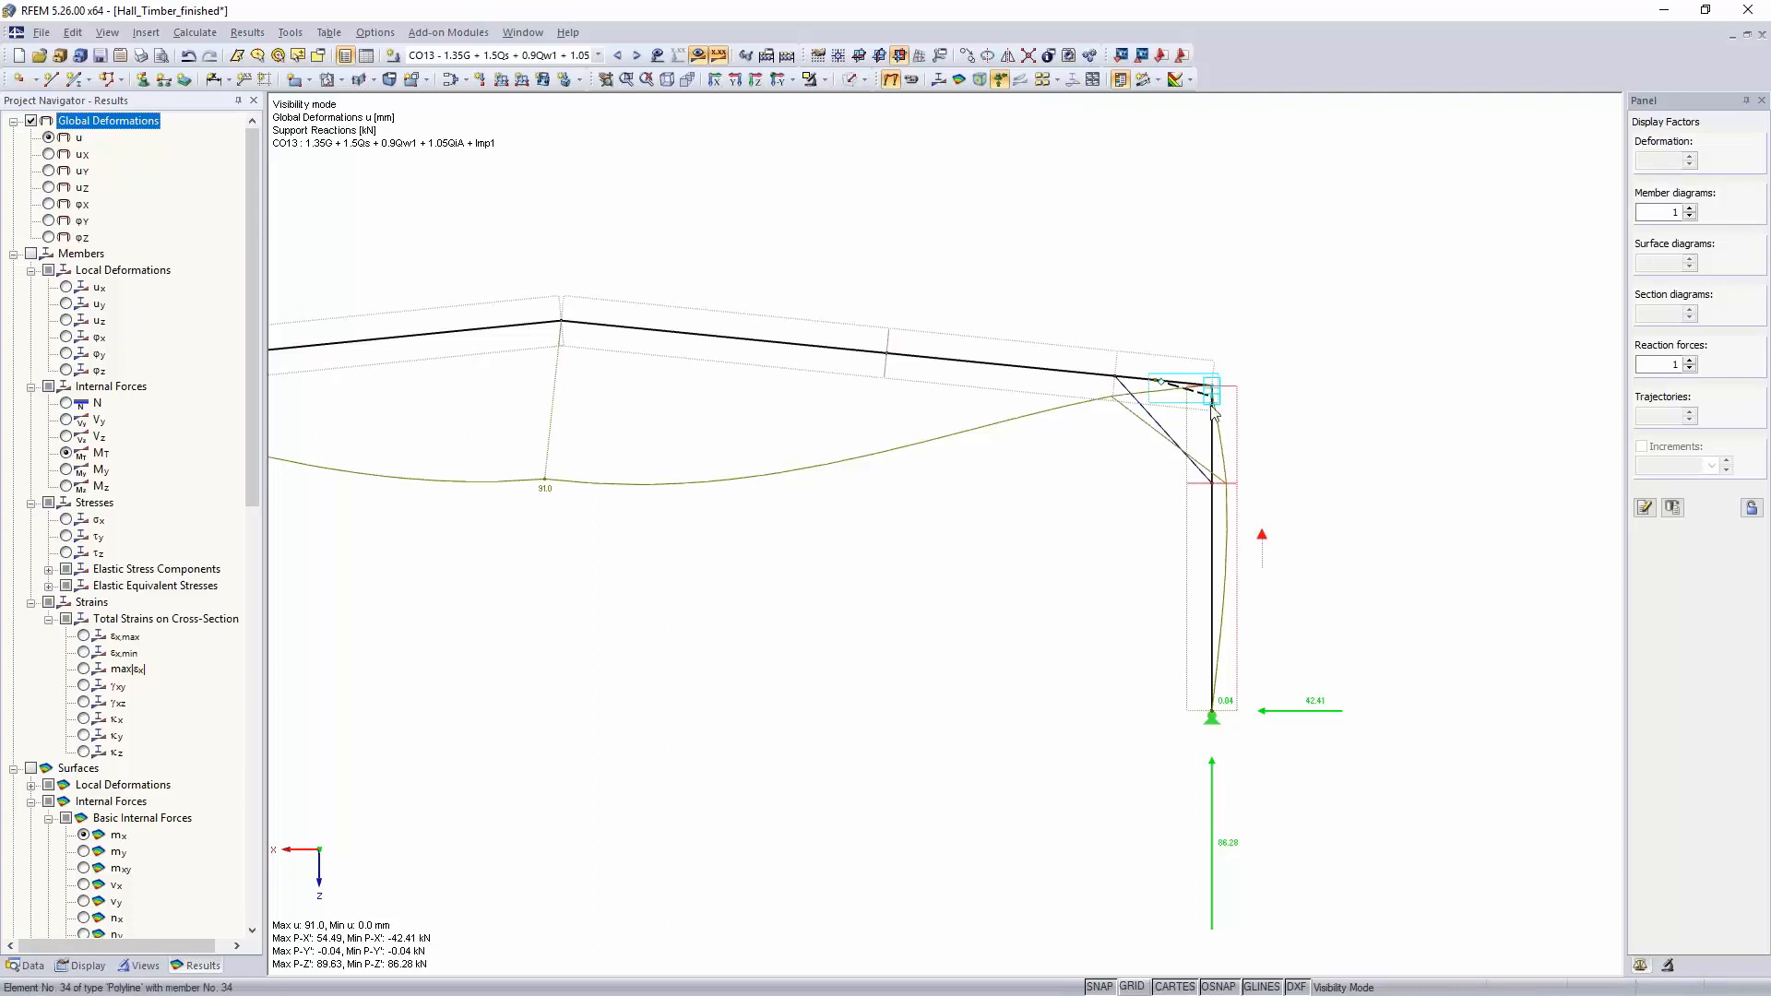
scroll(1212, 406, up, 1)
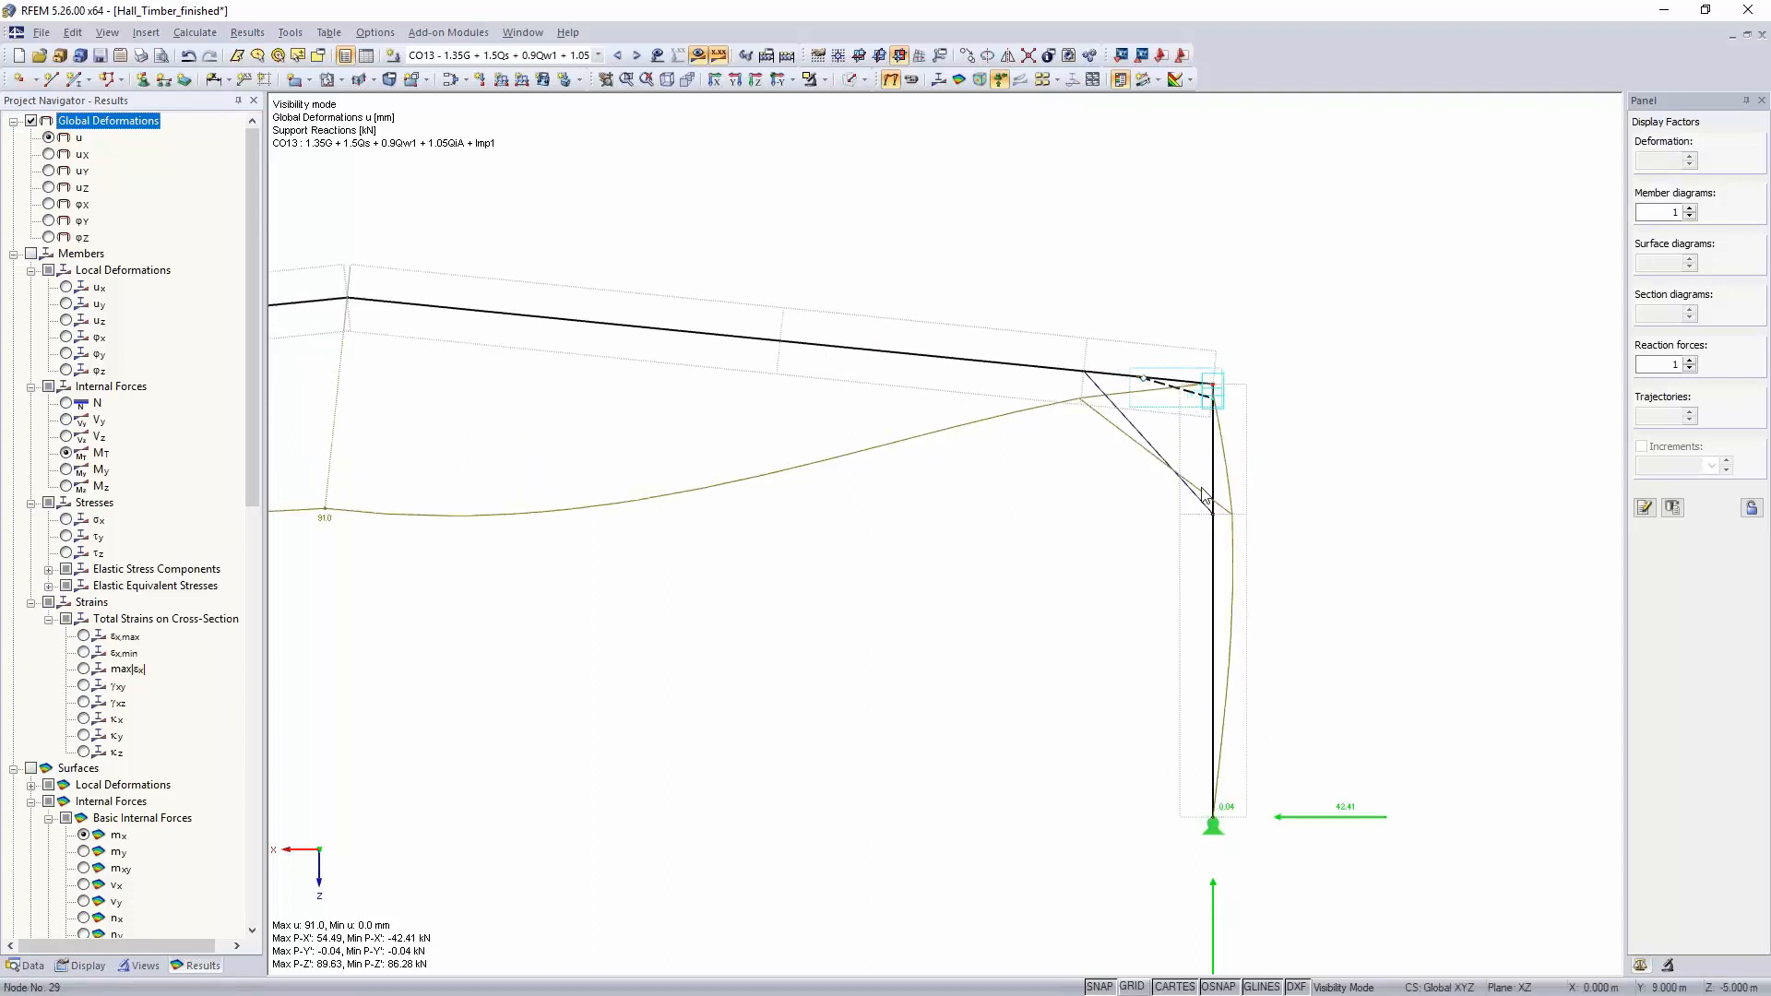
scroll(1199, 396, up, 7)
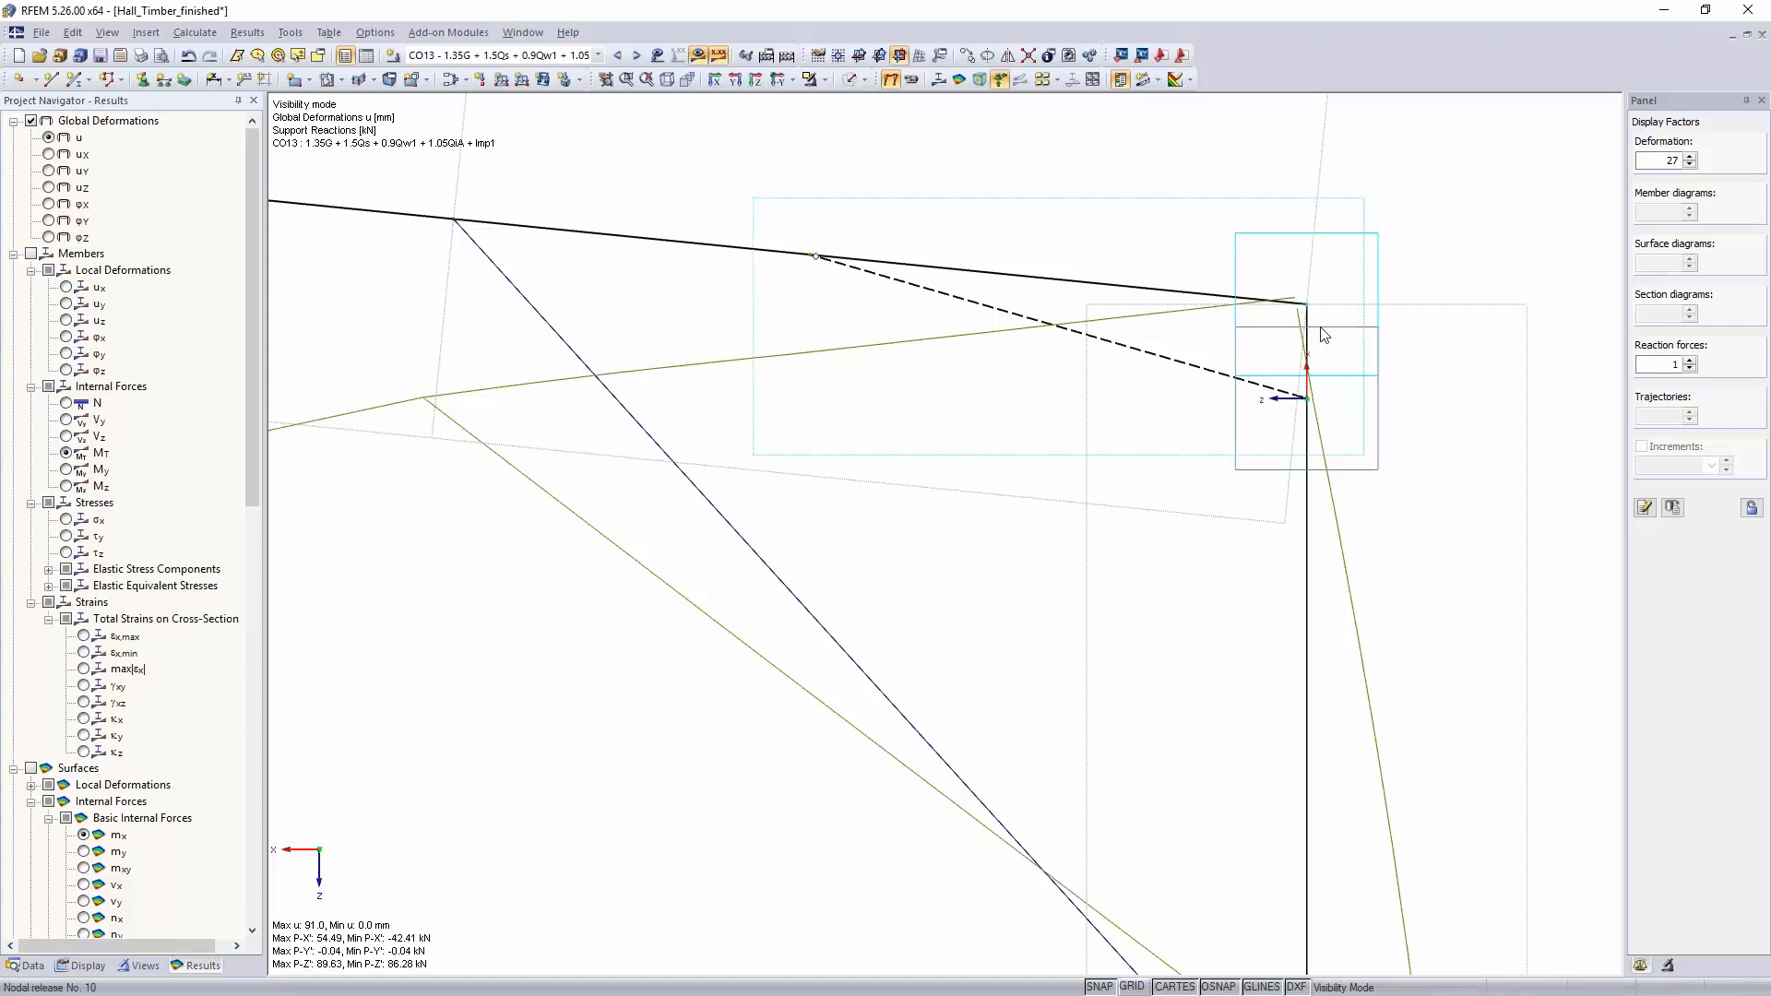
scroll(1319, 318, up, 1)
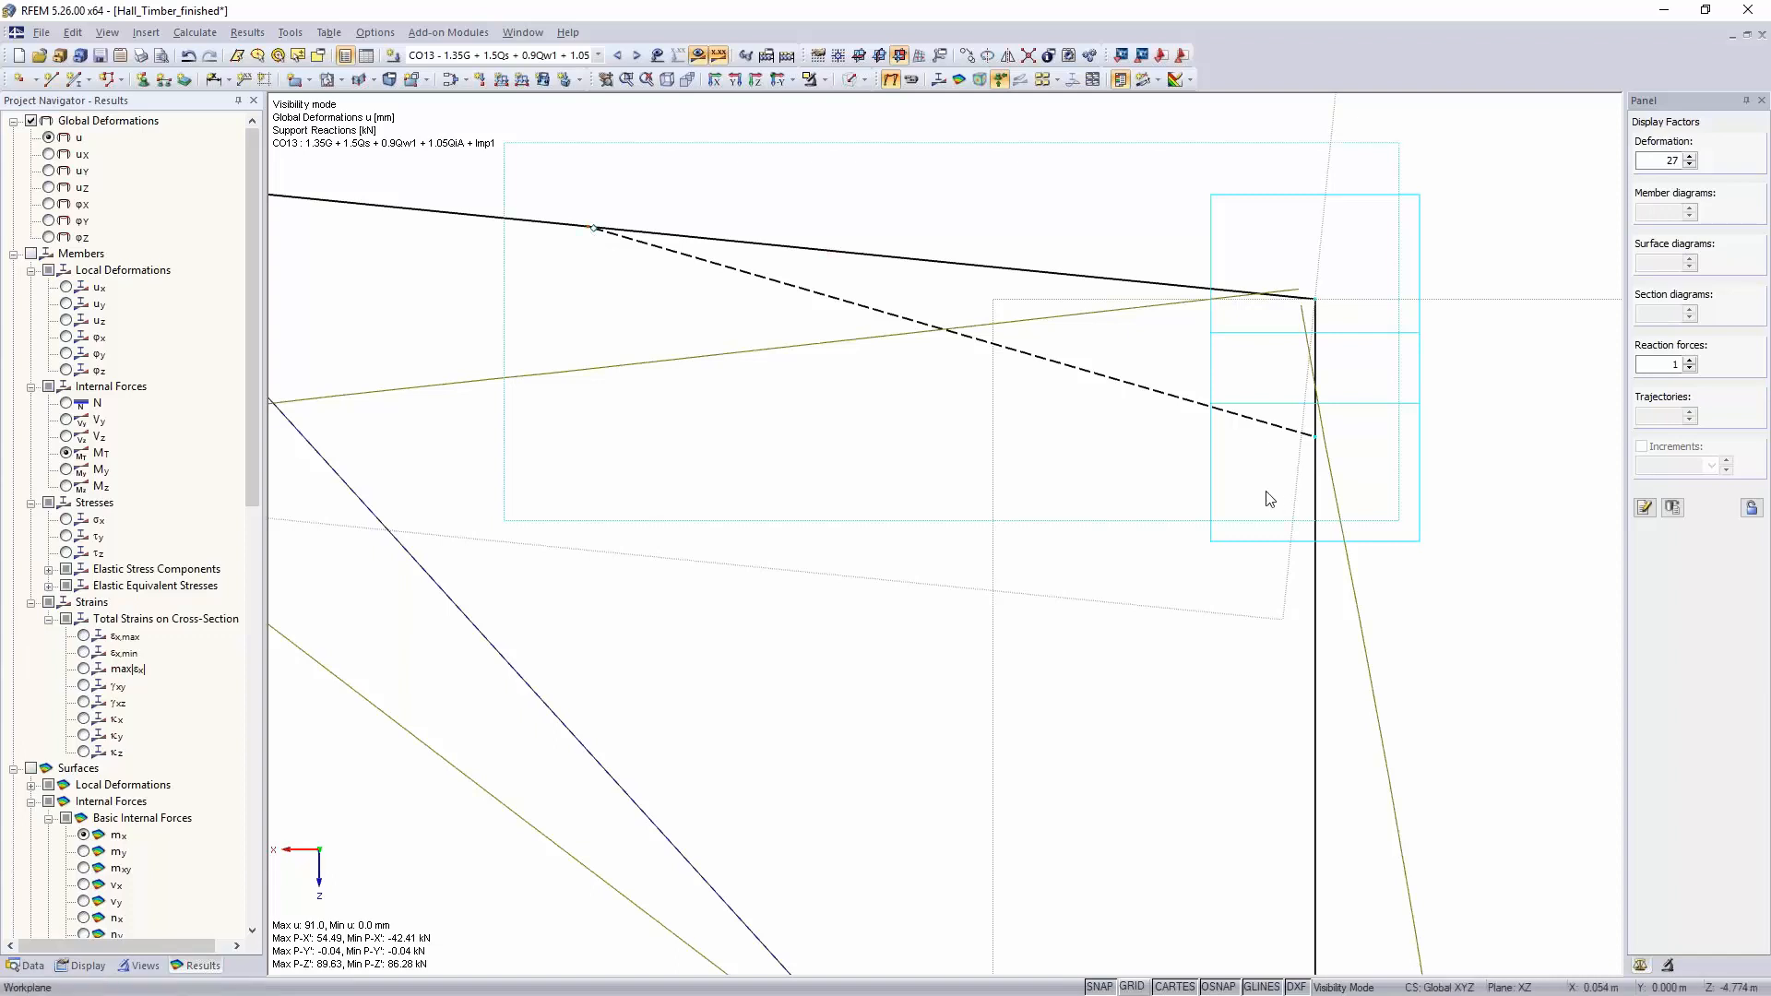
scroll(1270, 499, down, 6)
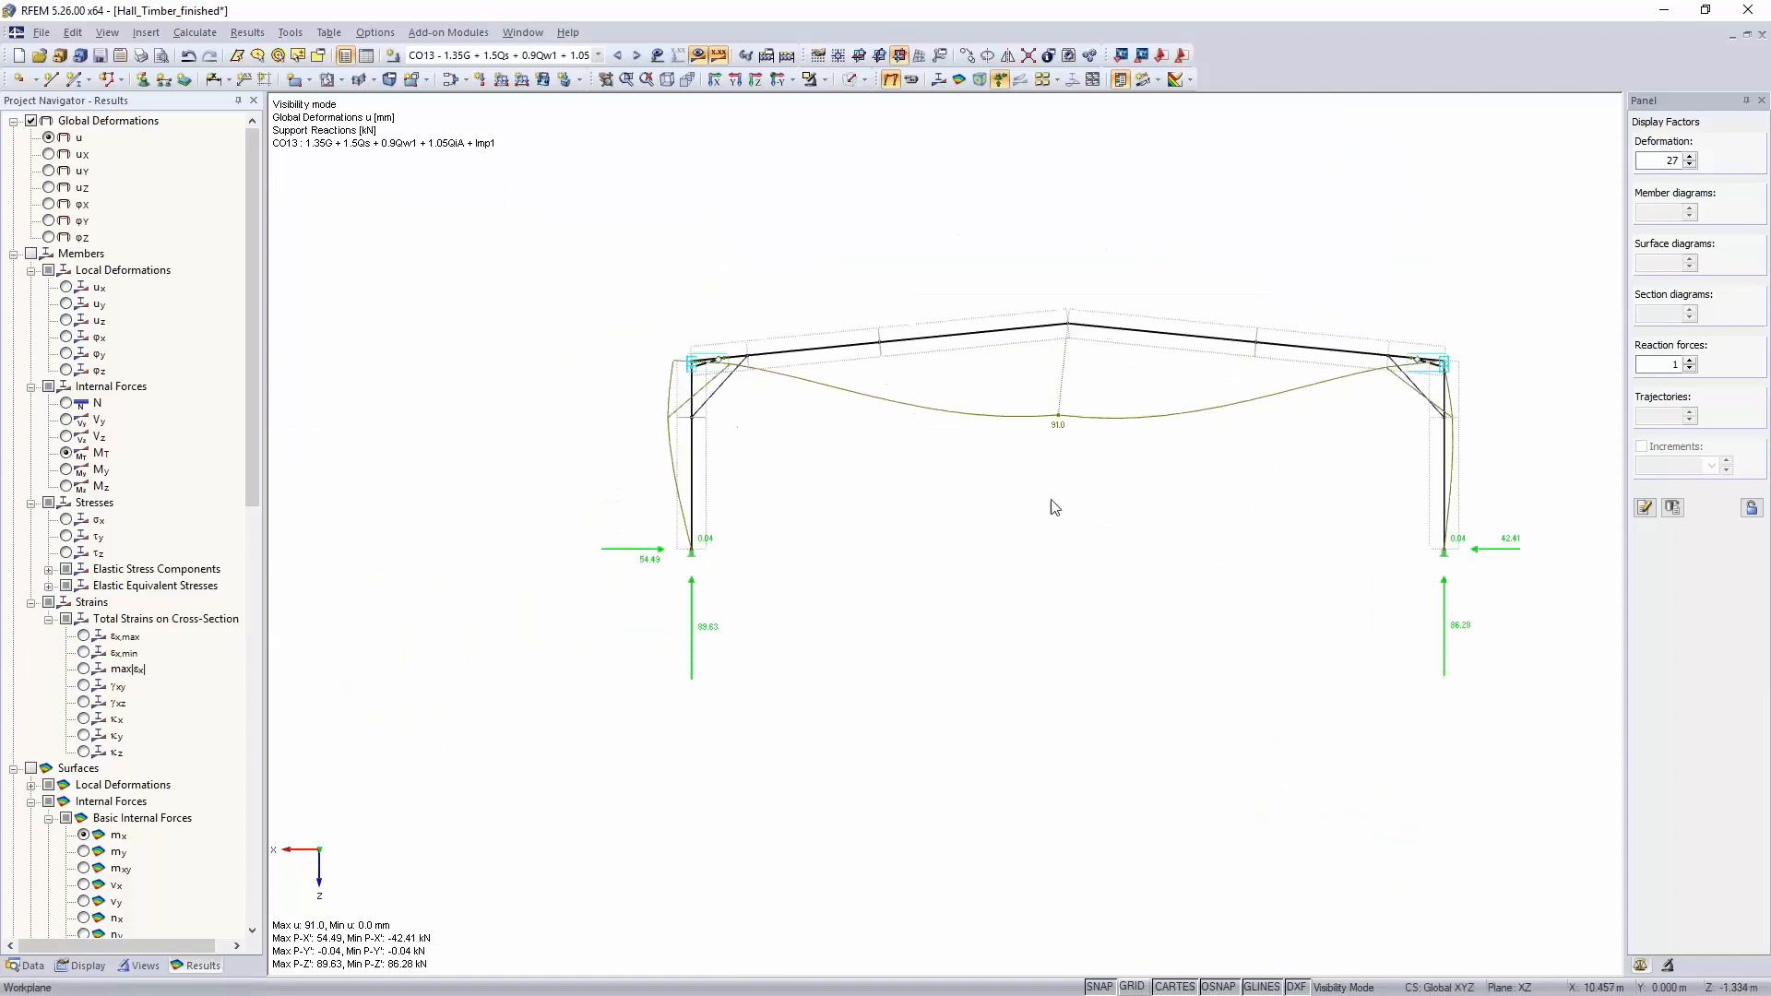
scroll(1054, 507, up, 1)
Step: Reopen the RF-JOINTS module and set the number of steel plates in the joint geometry to 1
click(33, 965)
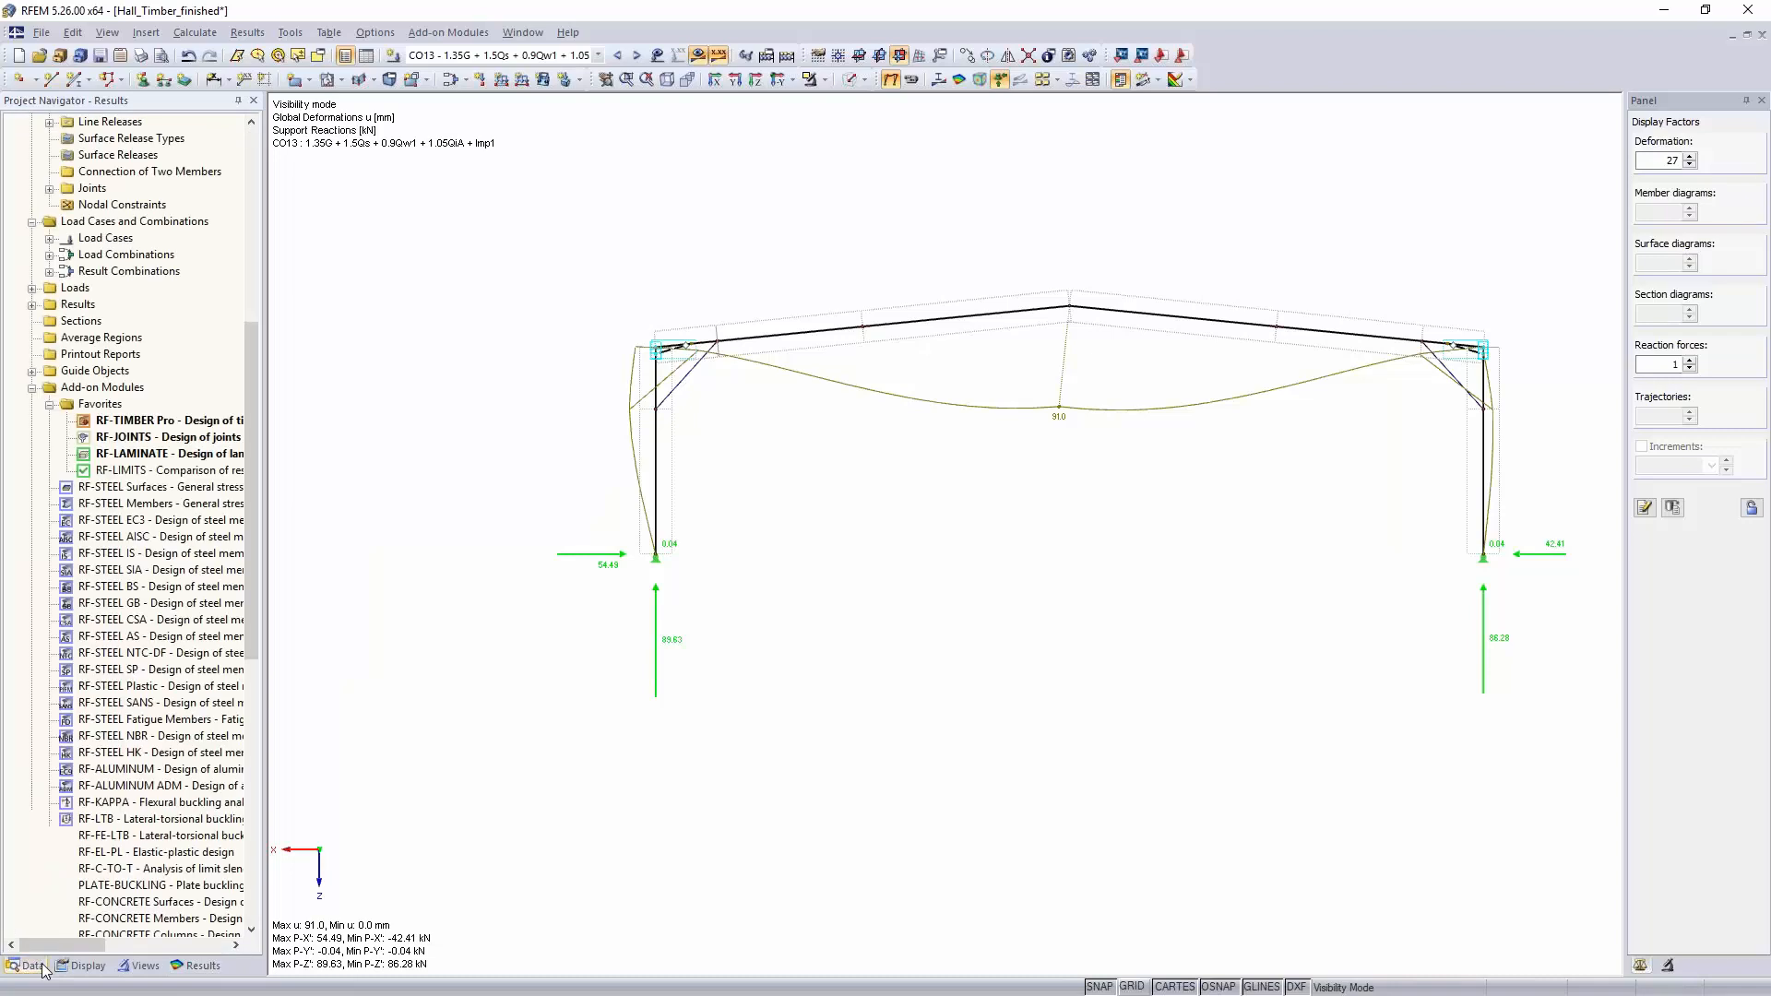
double_click(152, 439)
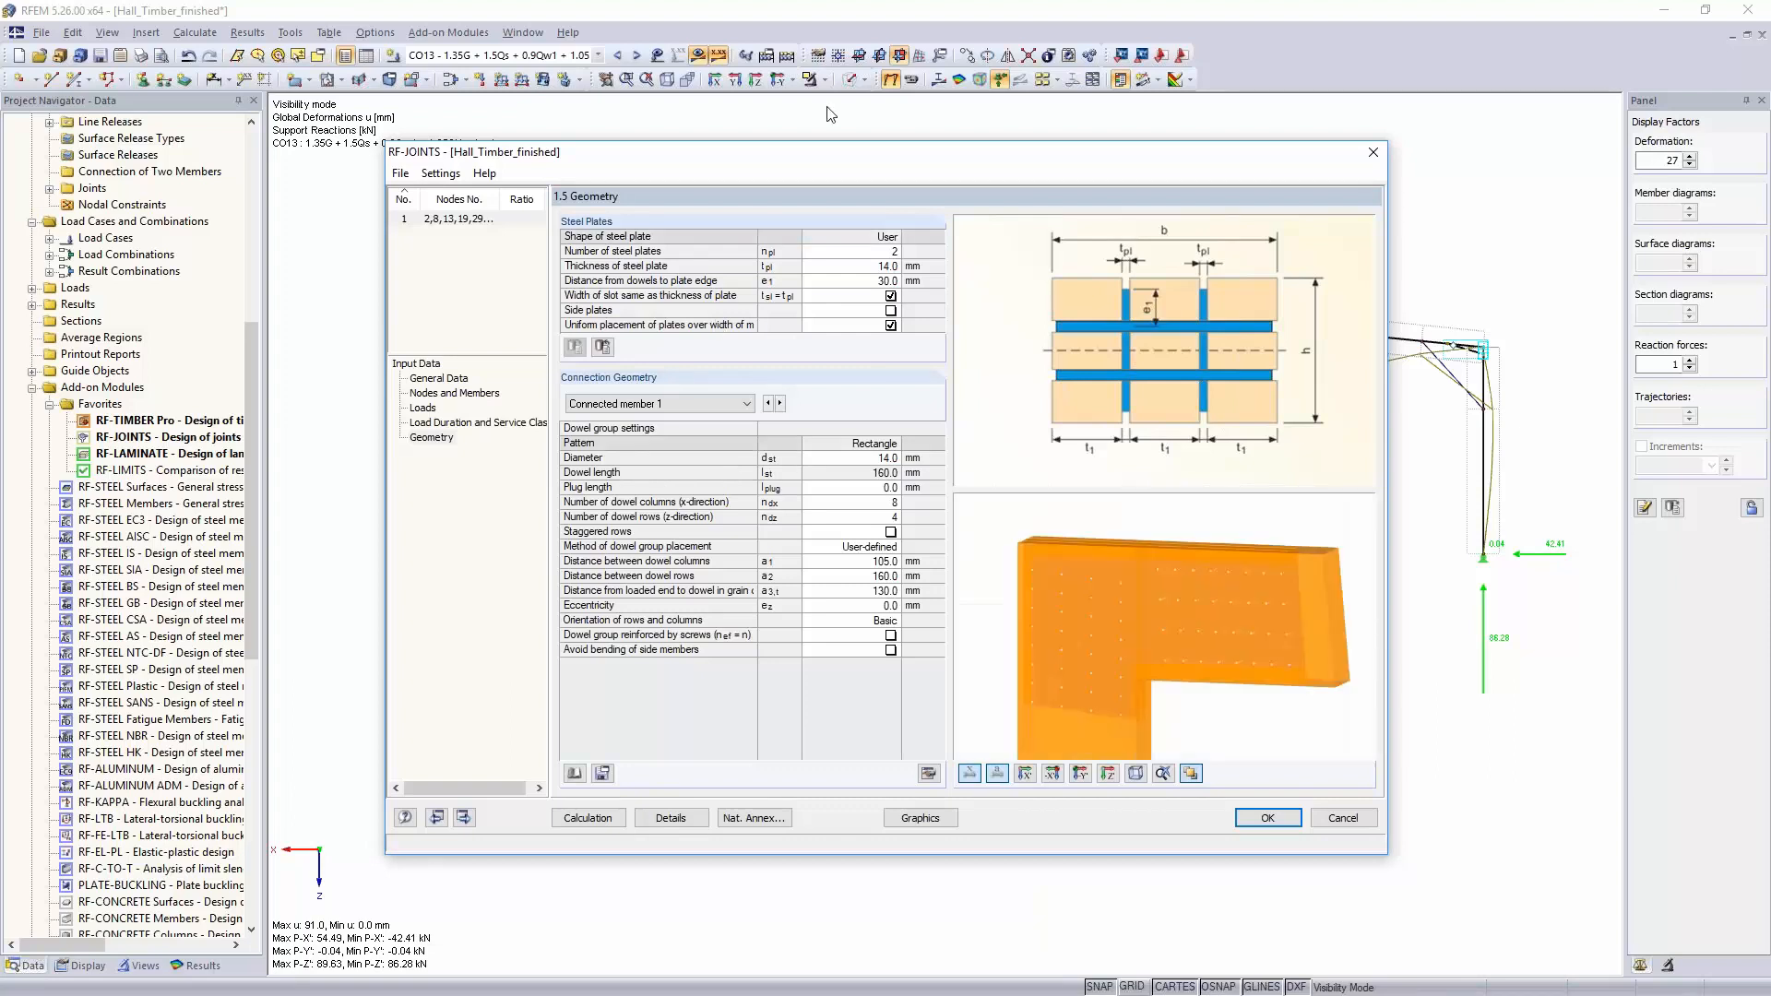
click(856, 251)
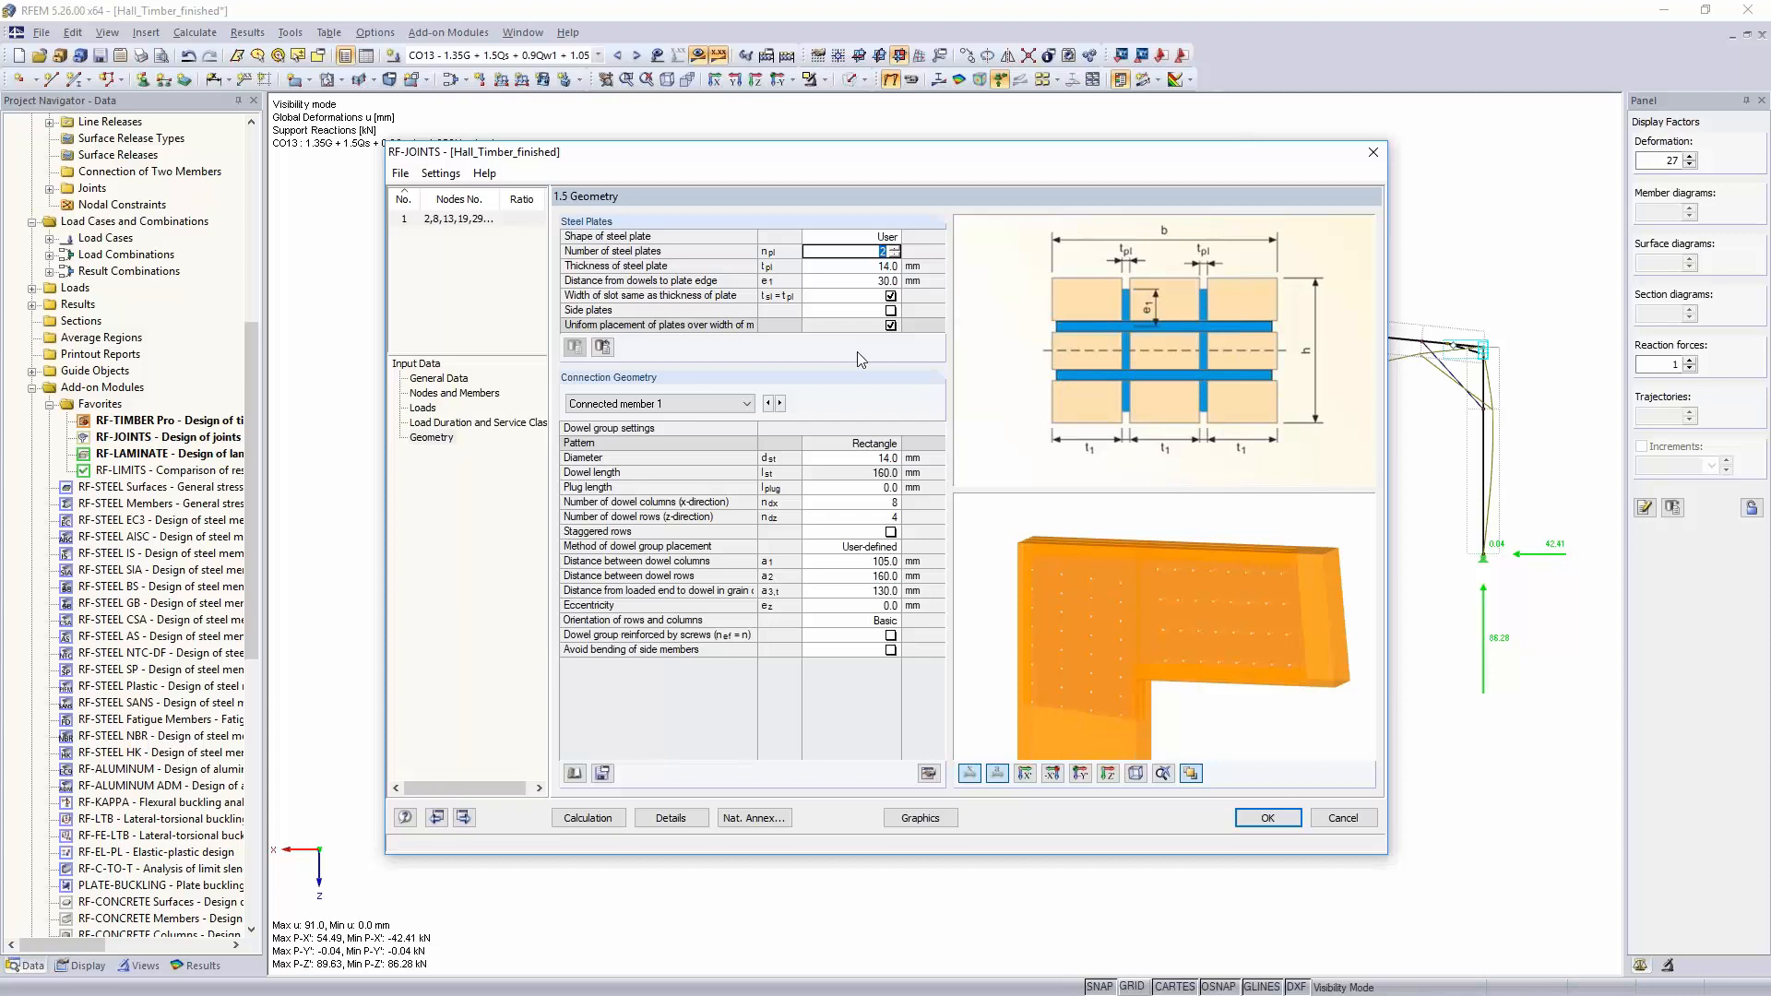
text(1)
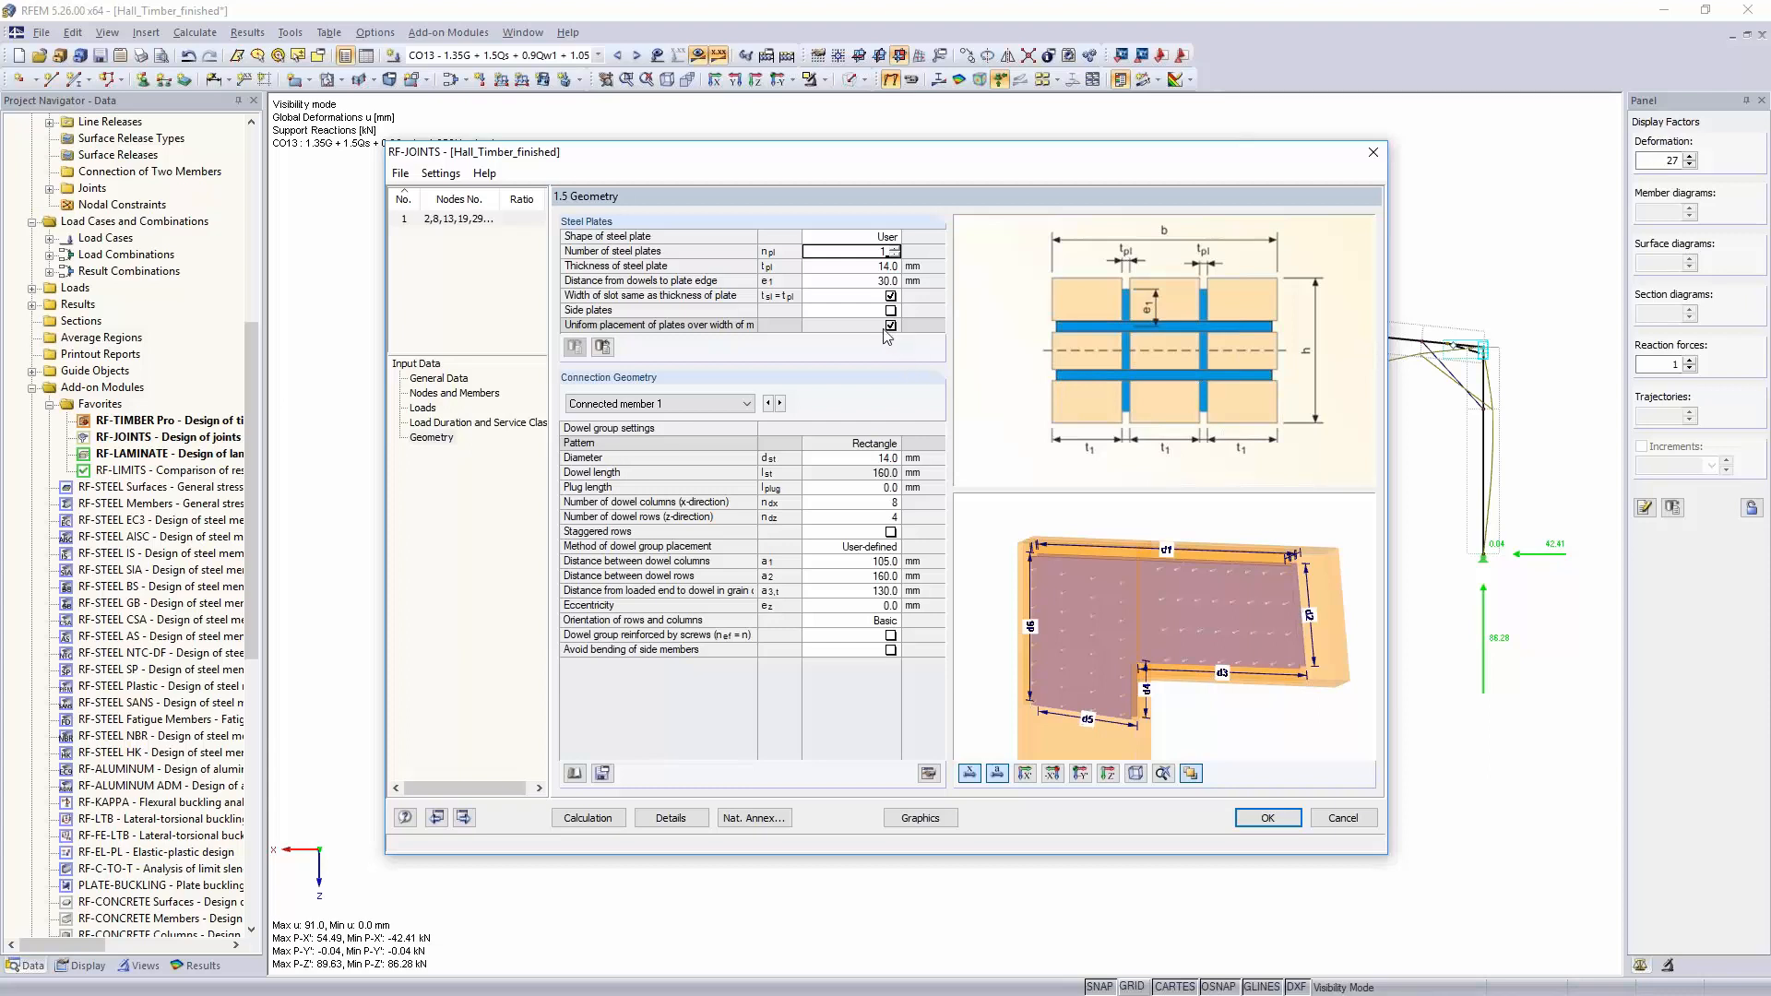
click(852, 266)
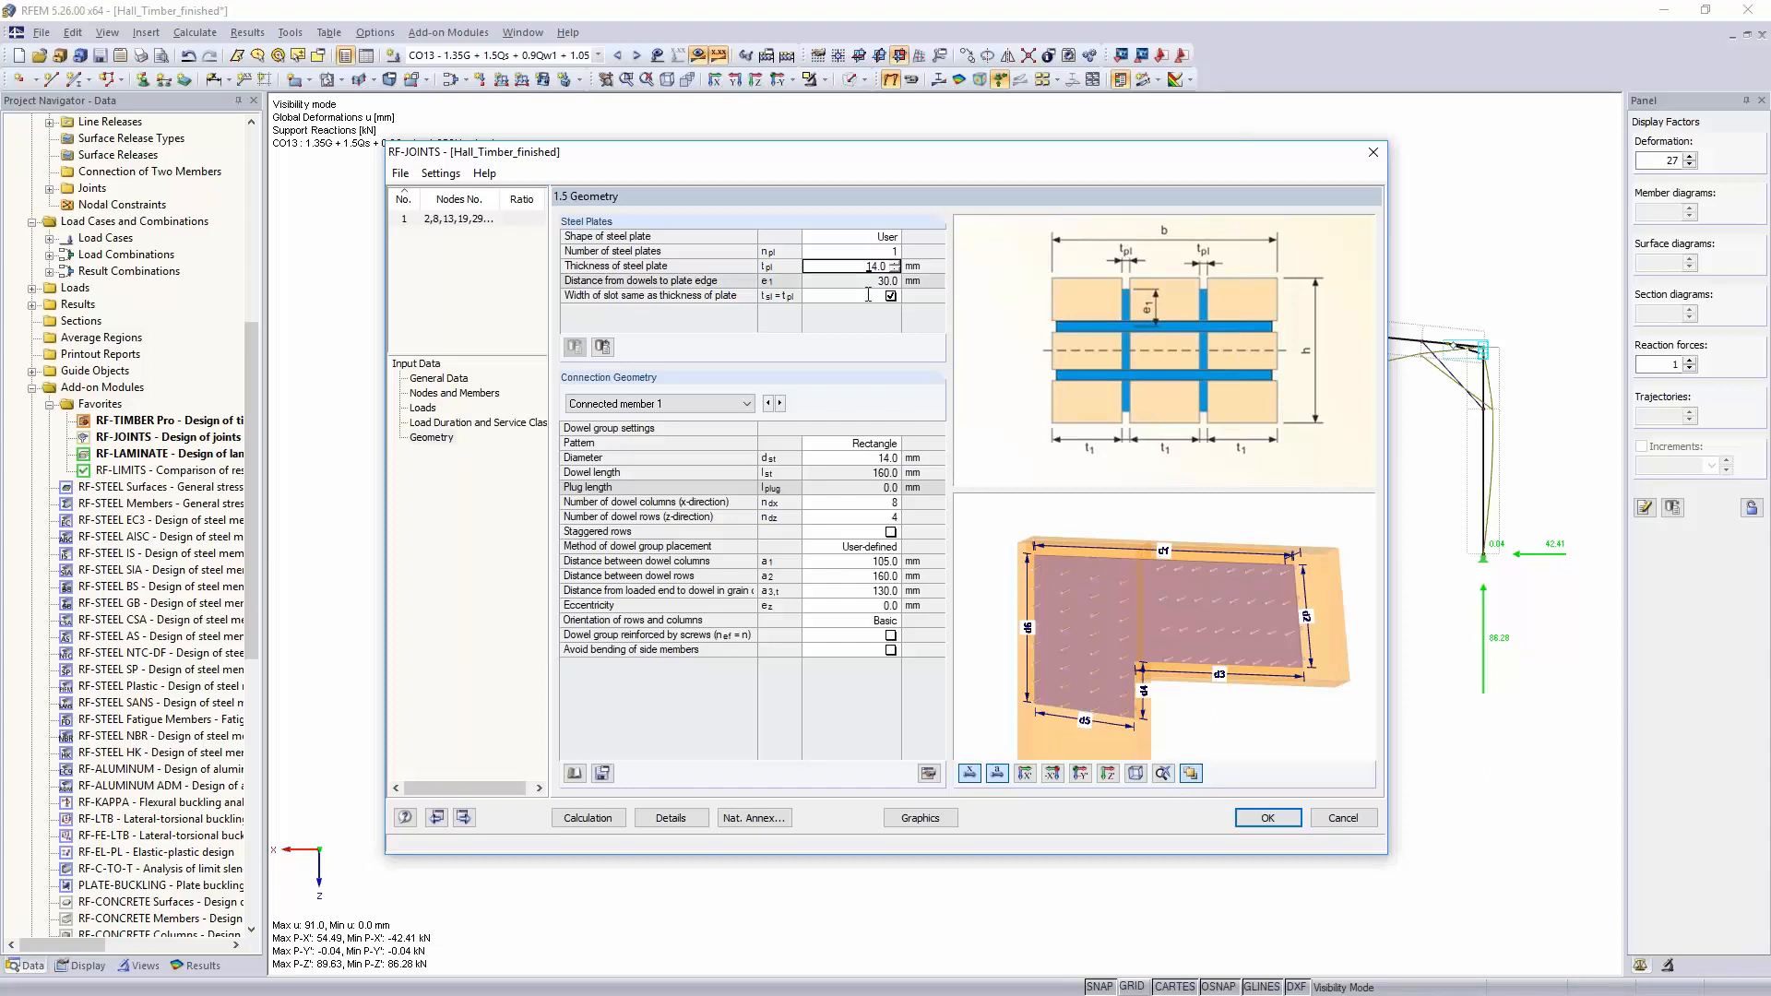
Step: Set the dowel diameter to 18 mm for both connected member 1 and the main member
click(837, 454)
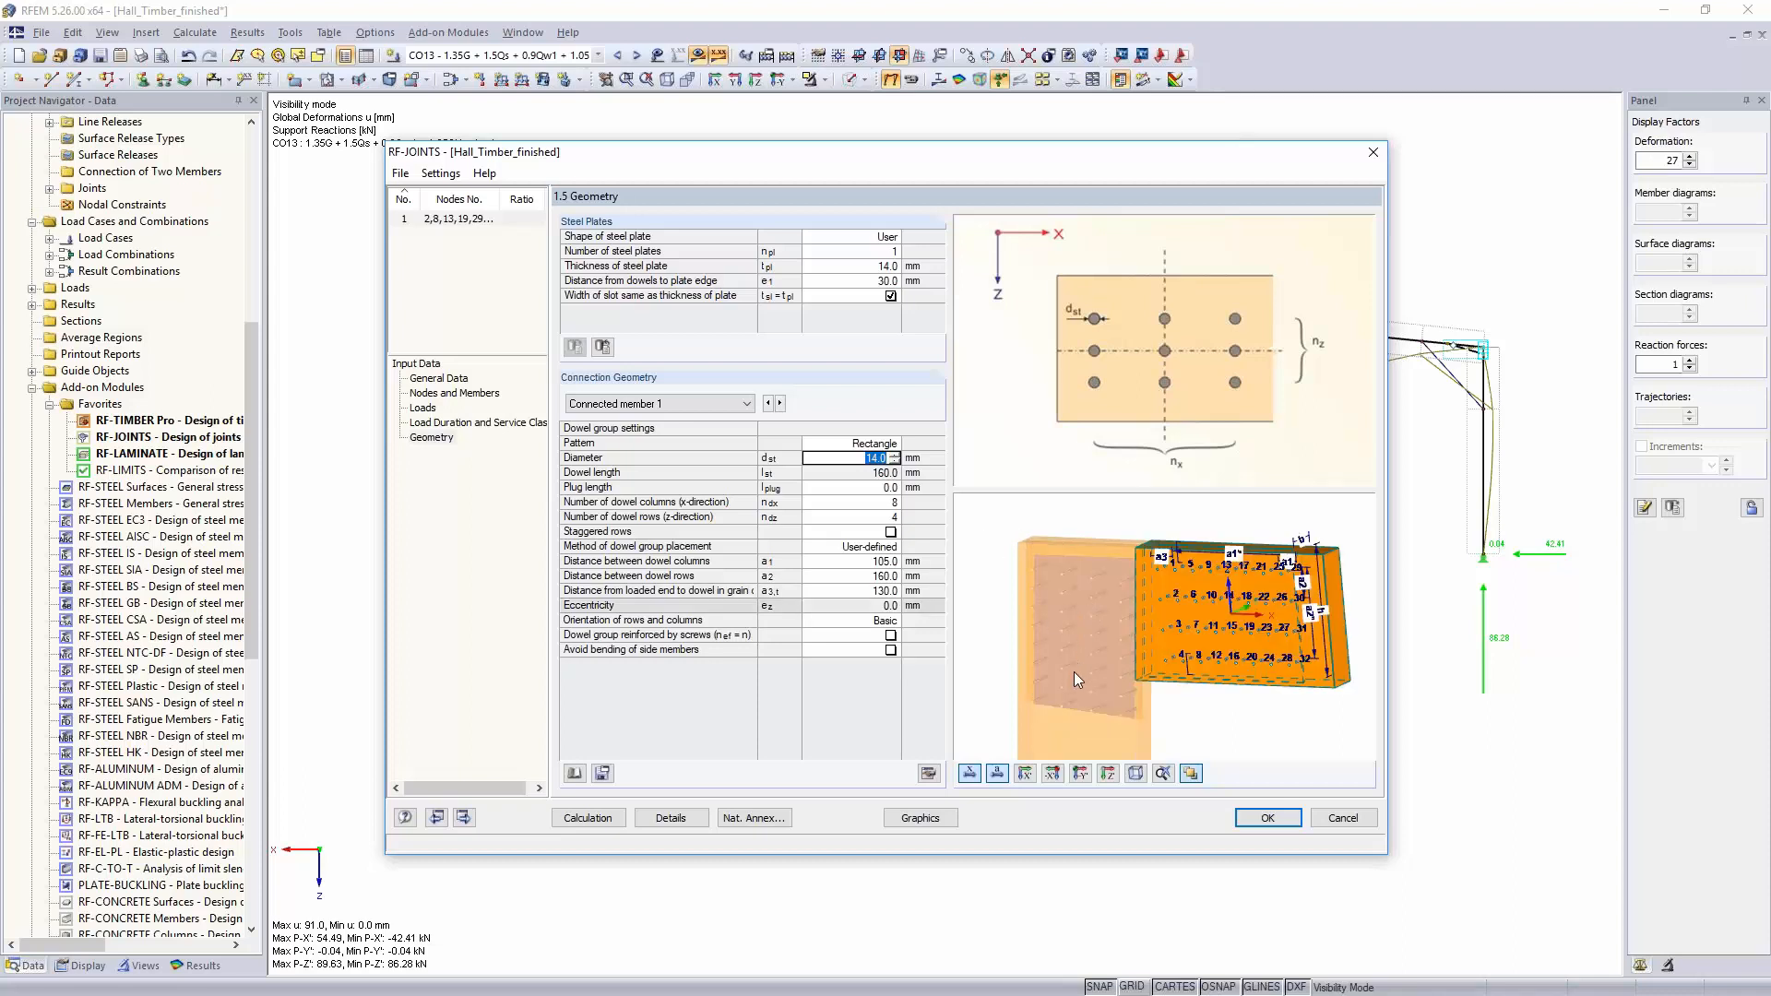
key(Return)
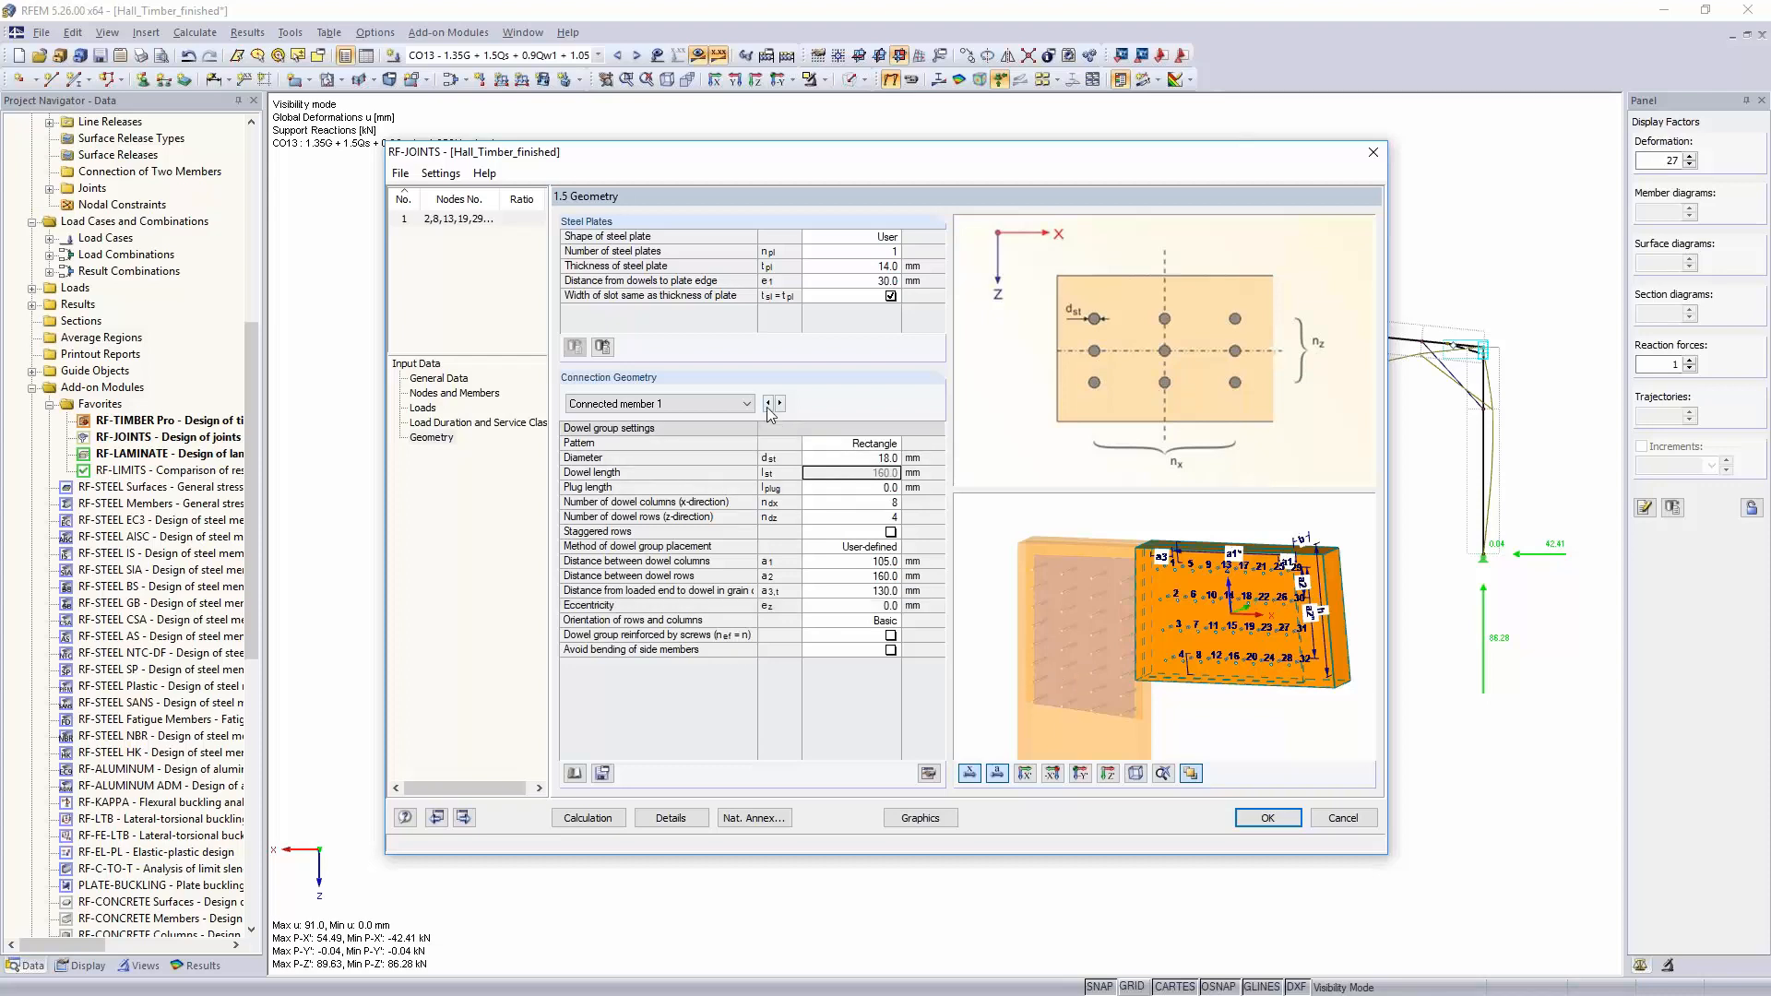
click(767, 404)
click(858, 457)
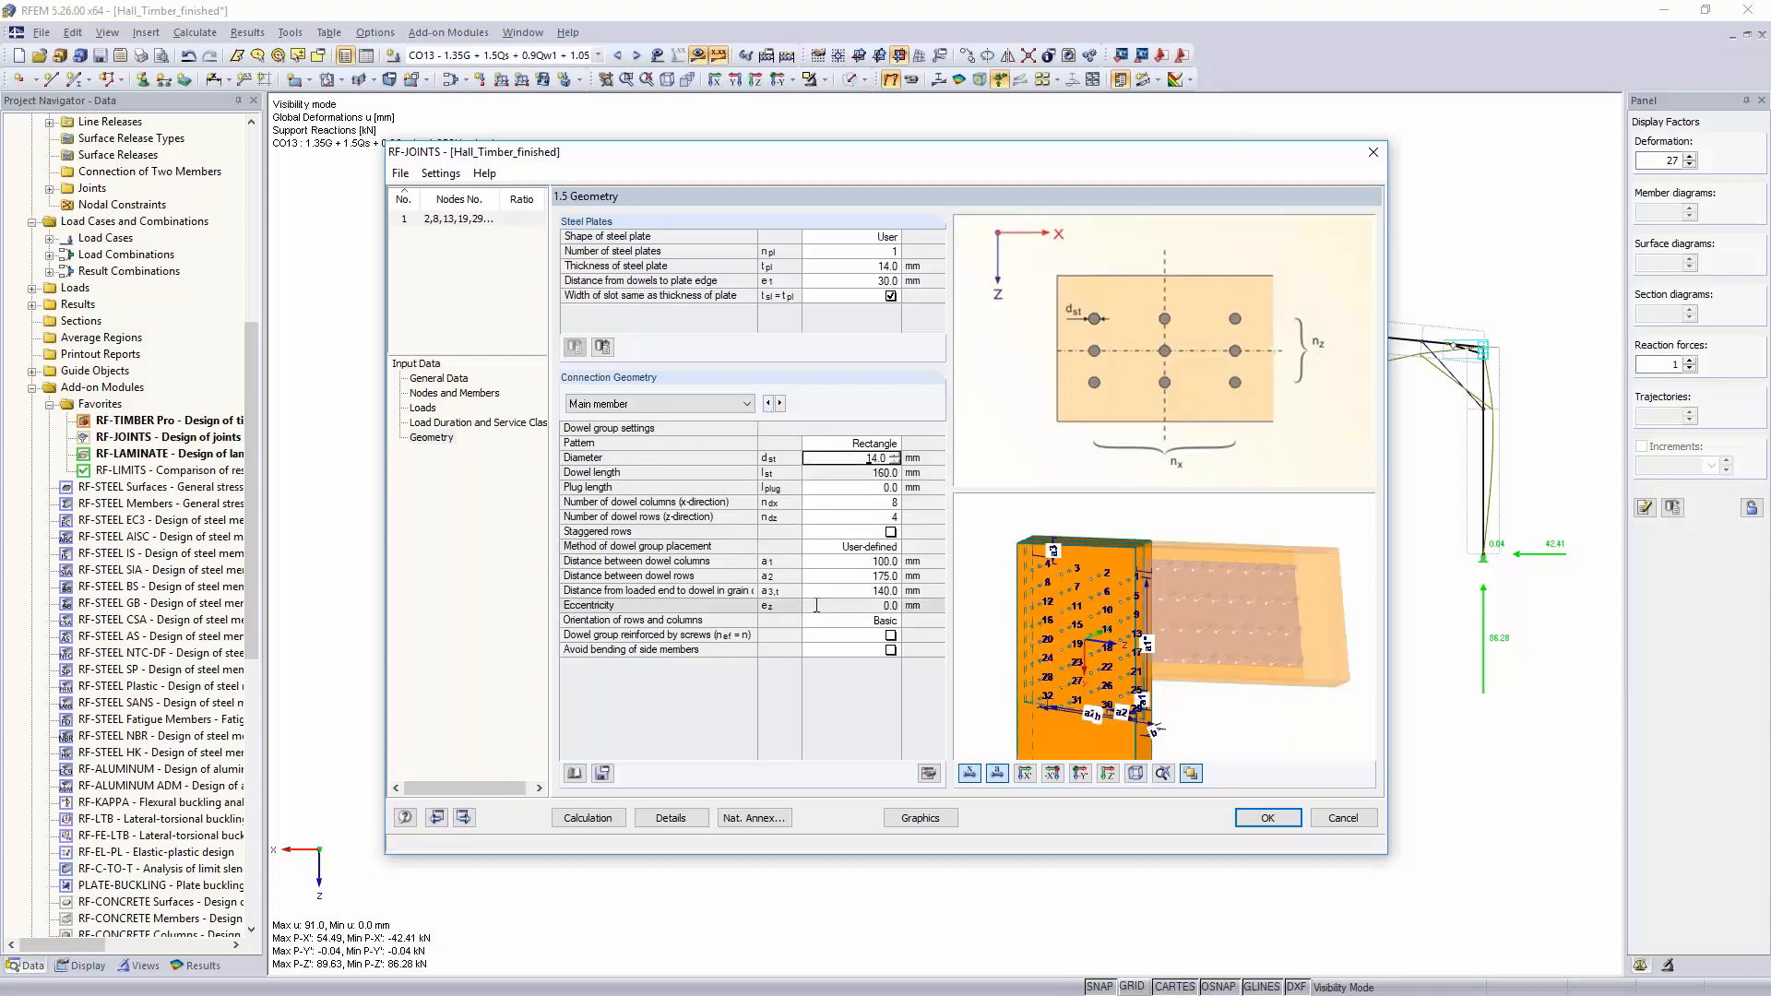
text(18.0)
key(Return)
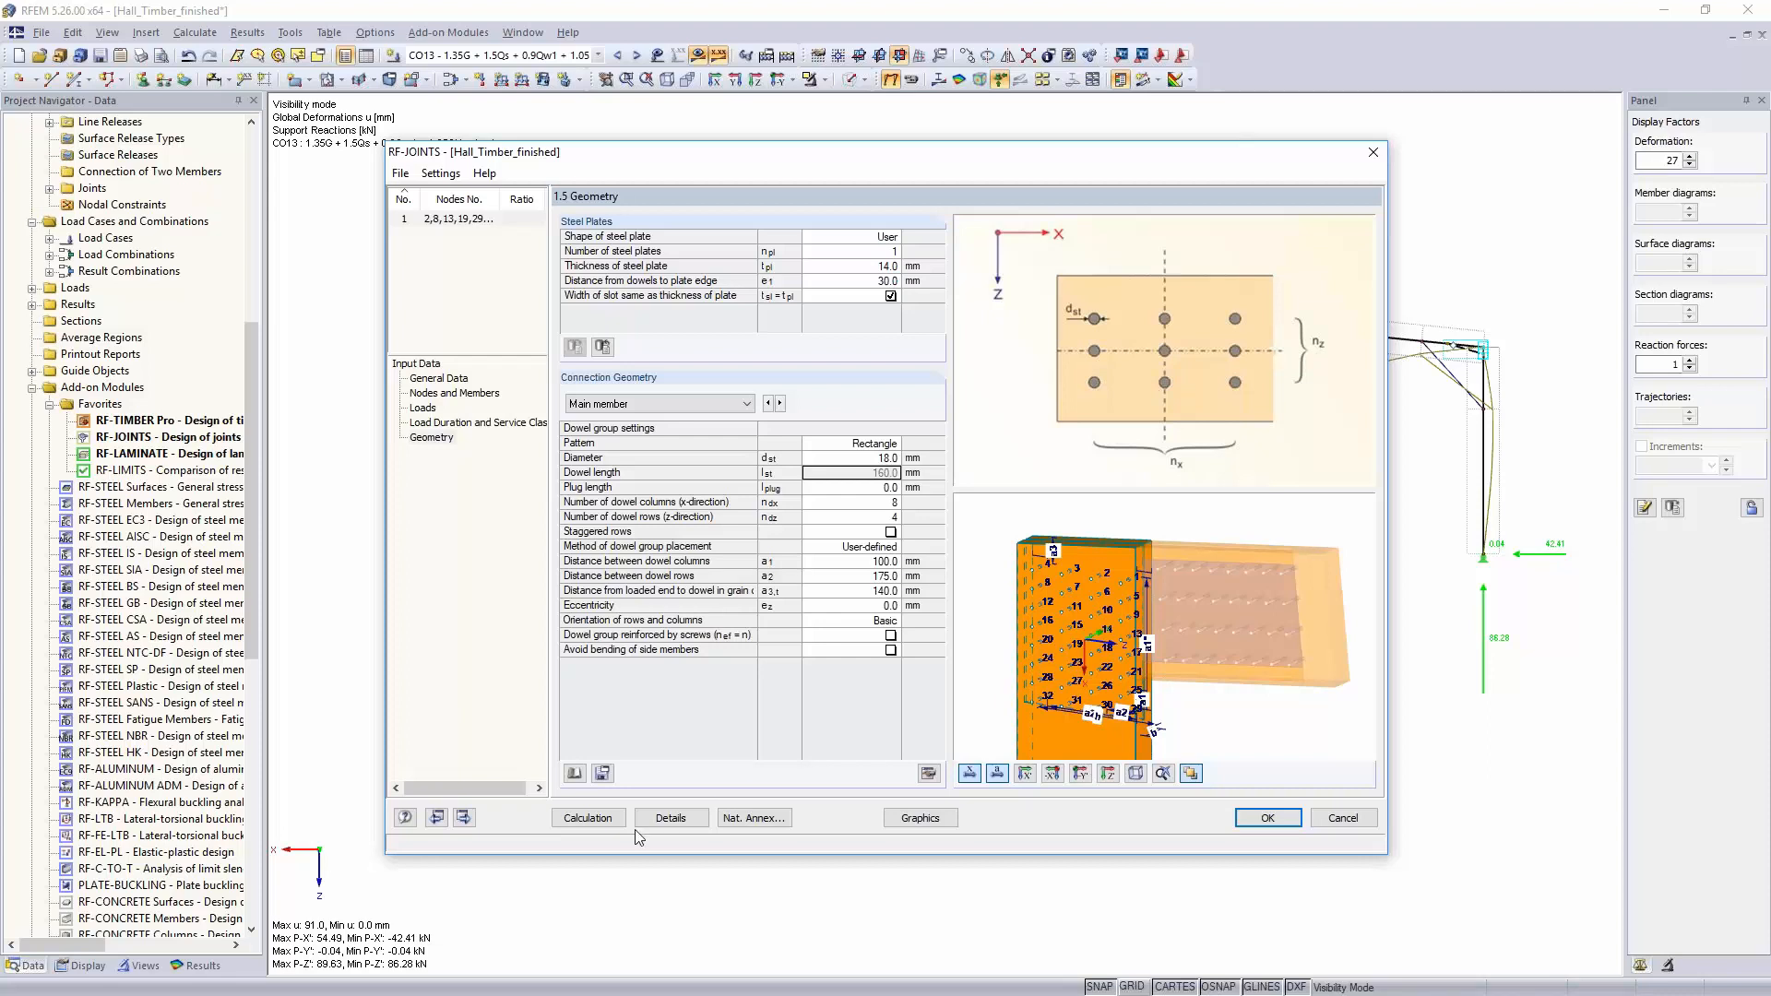
Step: Recalculate the joint design with the connection model regenerated, and review the design checks of the main member and connected member 1
click(587, 818)
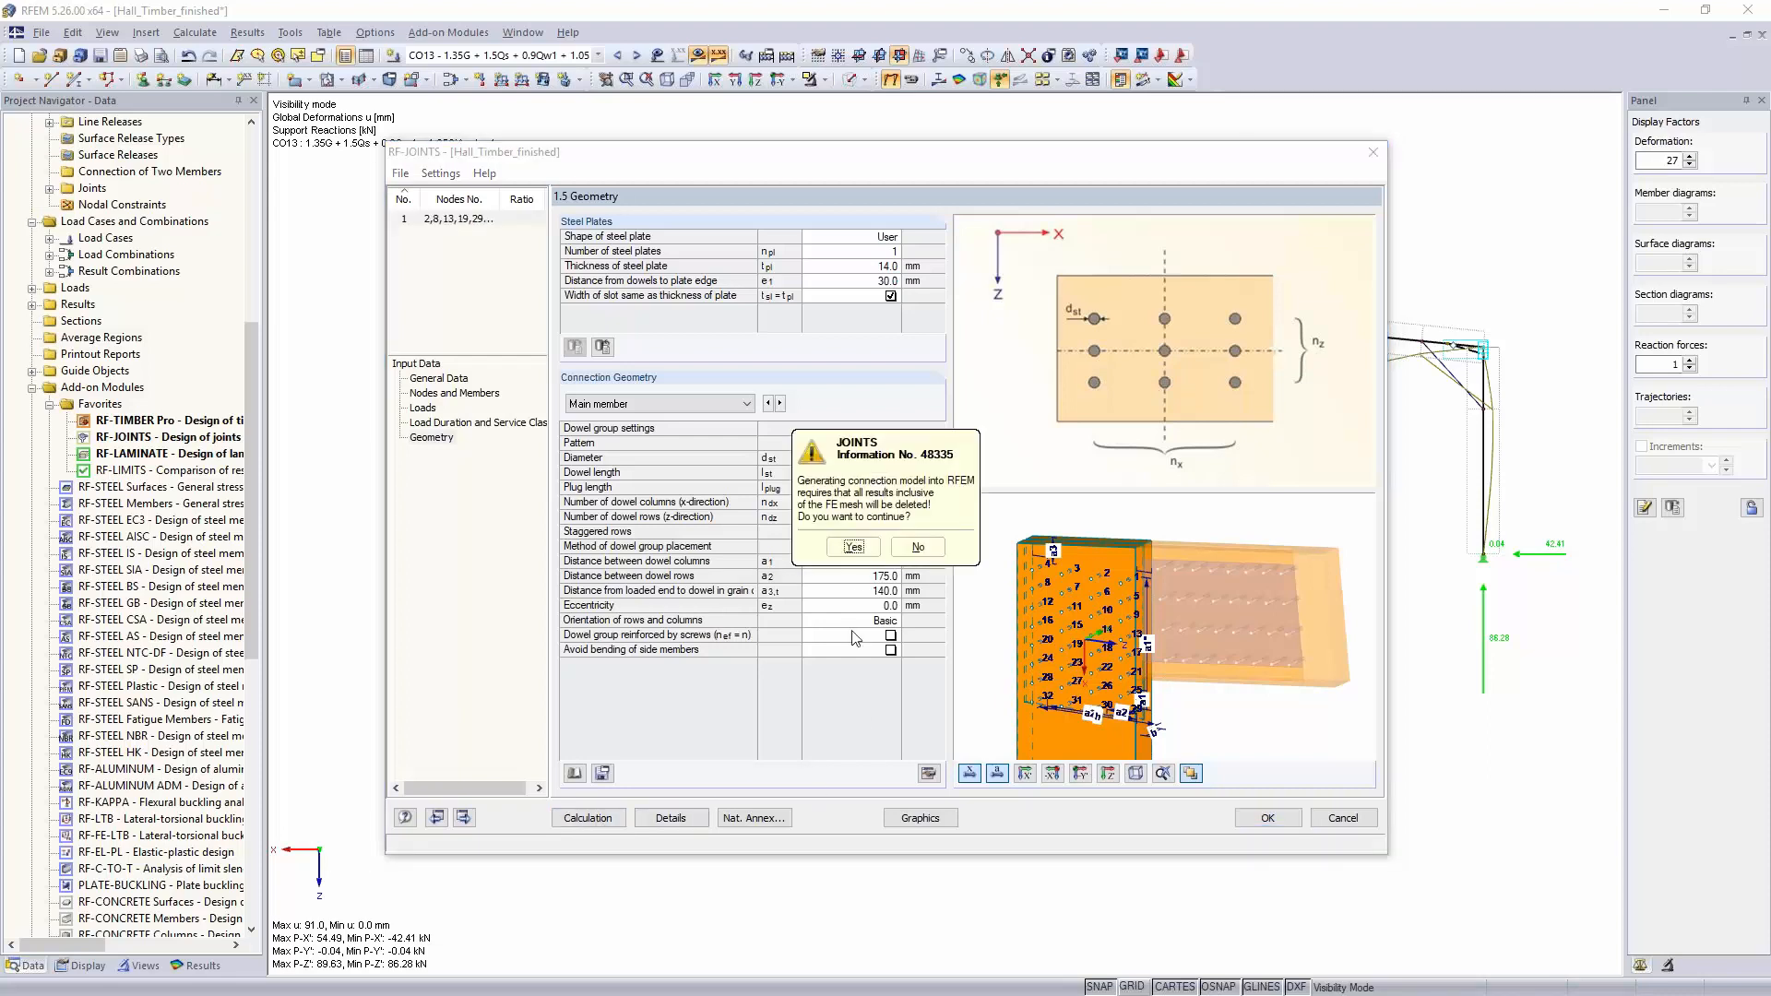
click(855, 547)
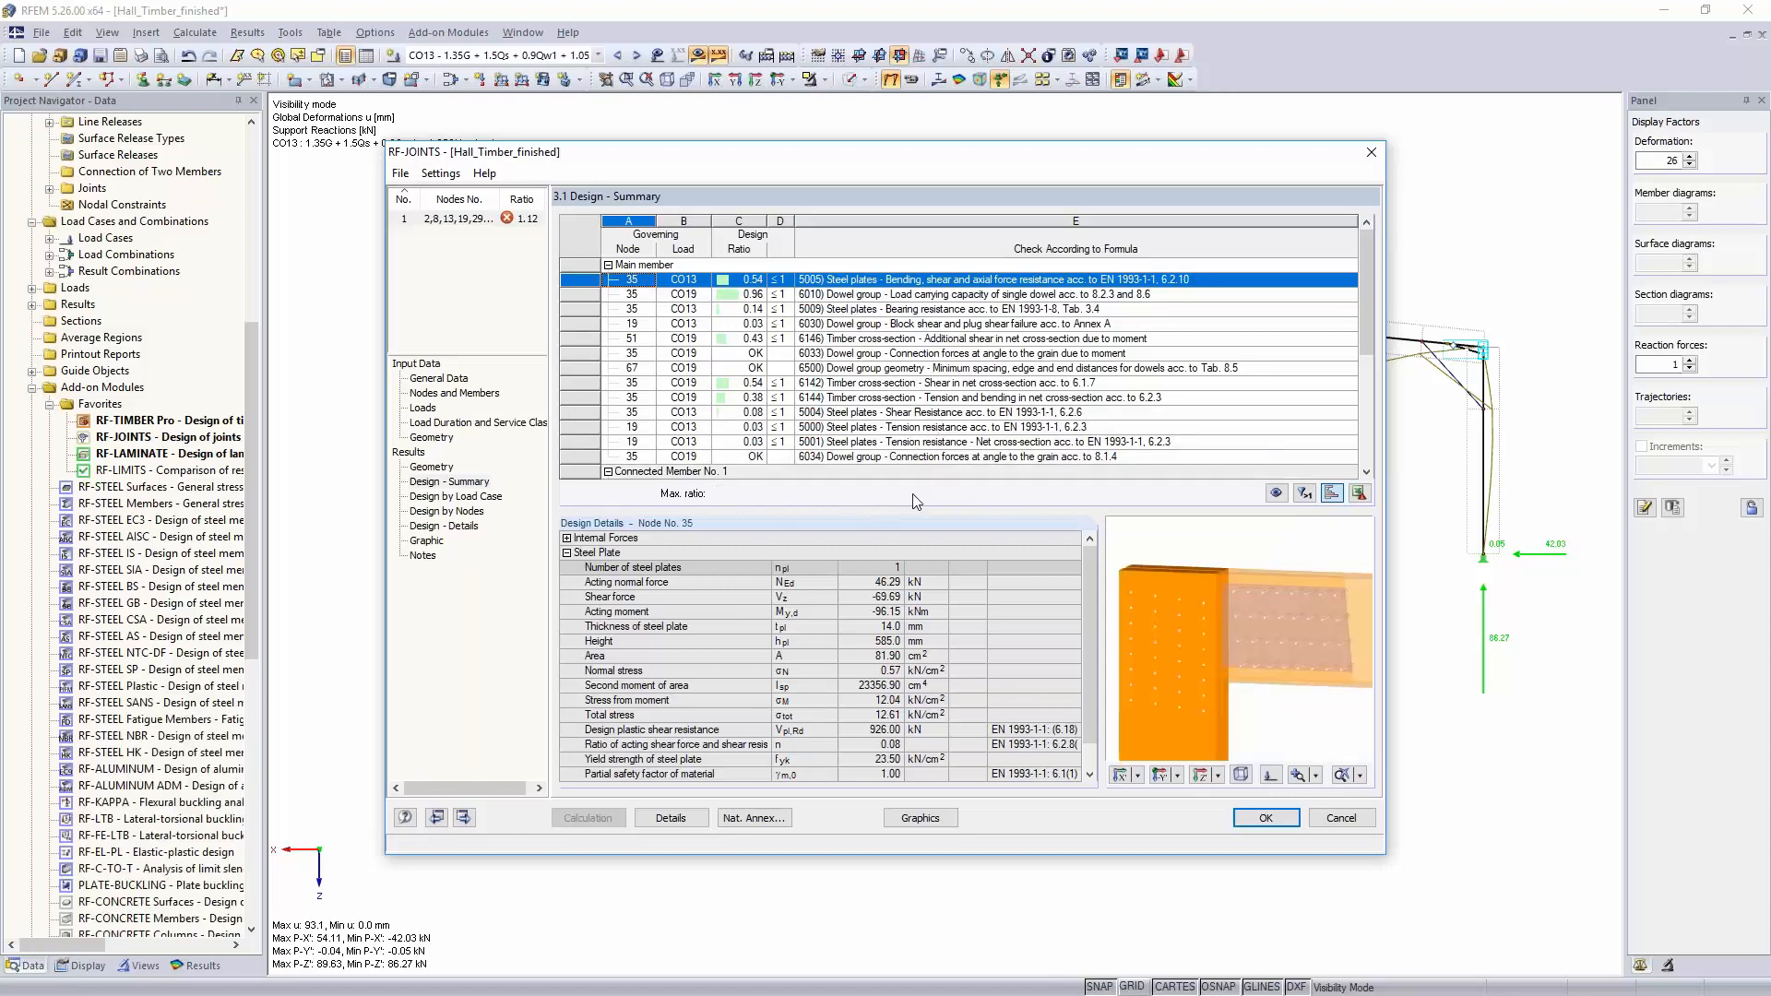
click(824, 295)
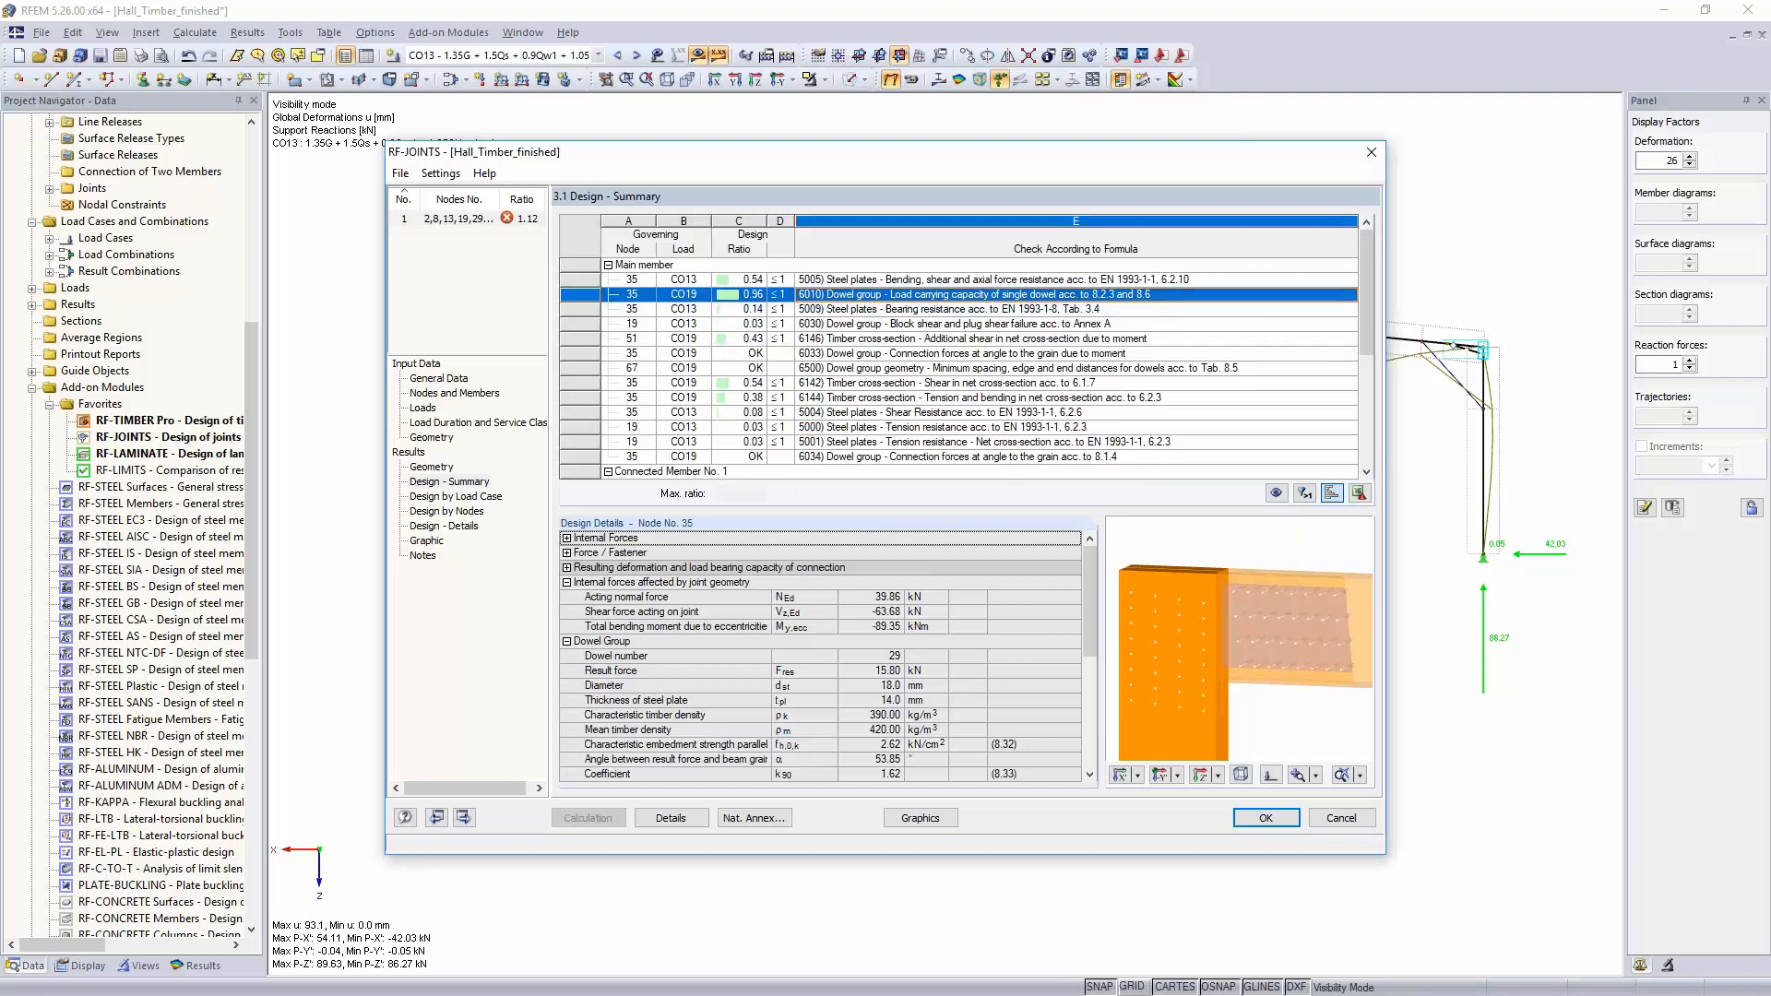
click(749, 280)
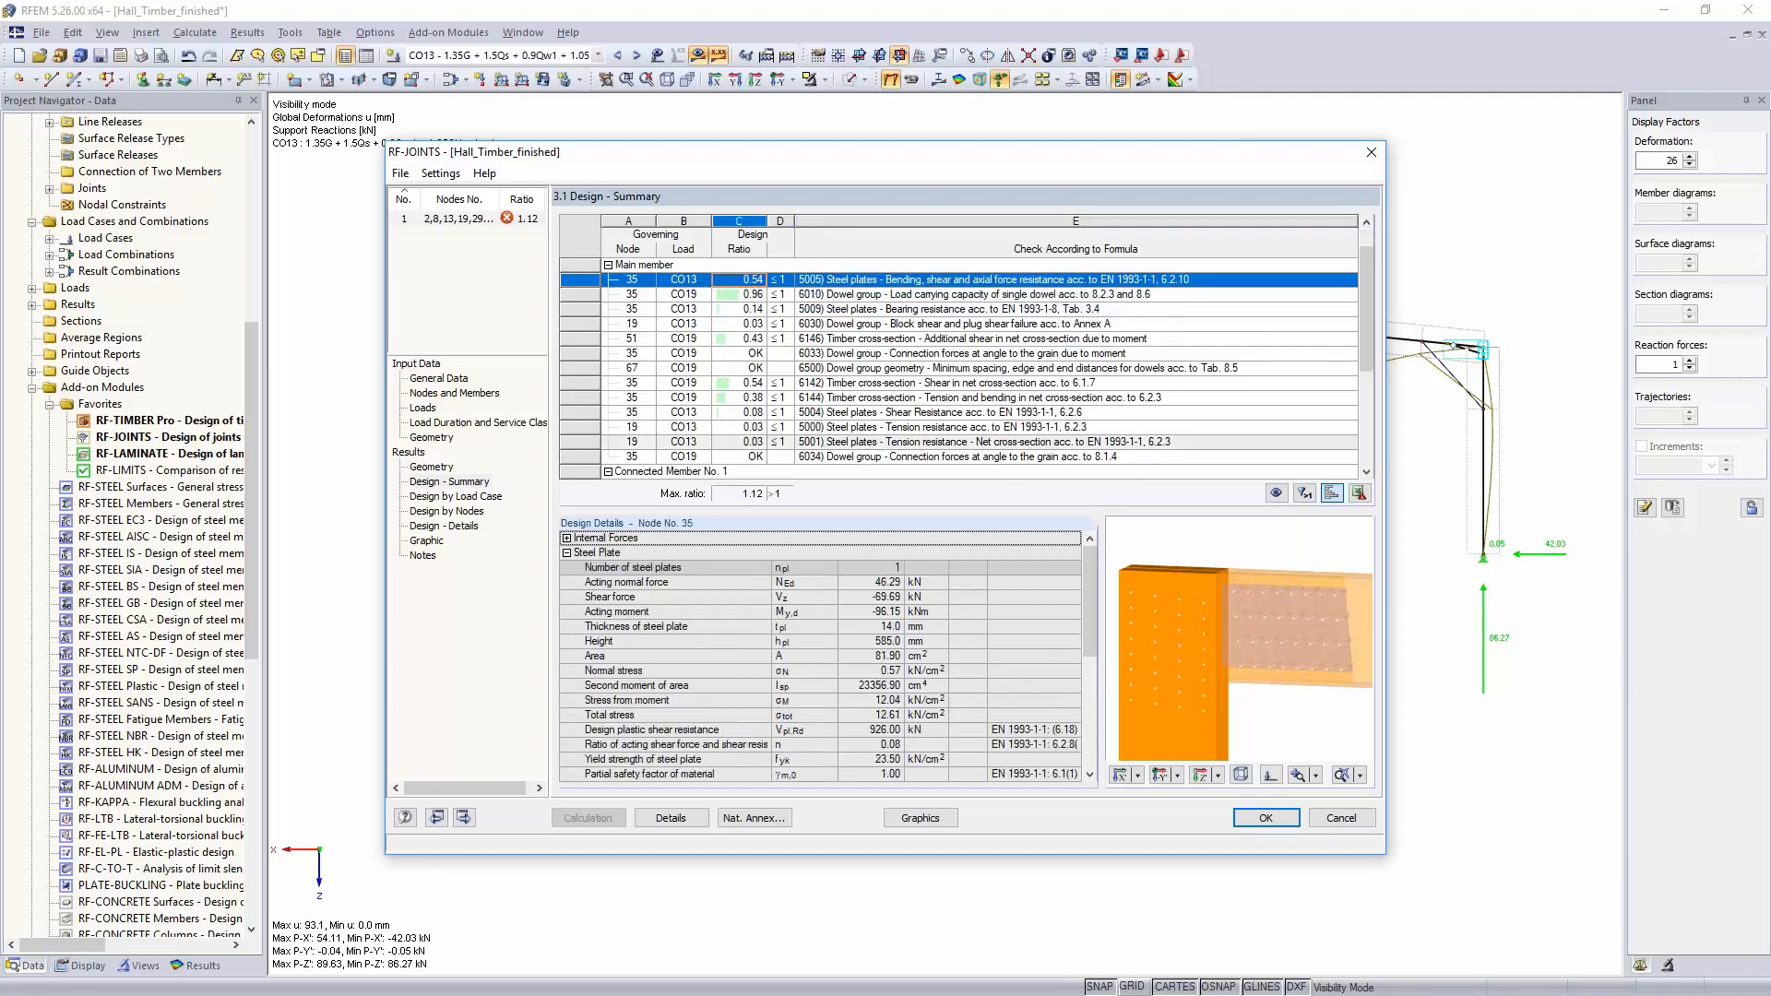
scroll(867, 406, down, 3)
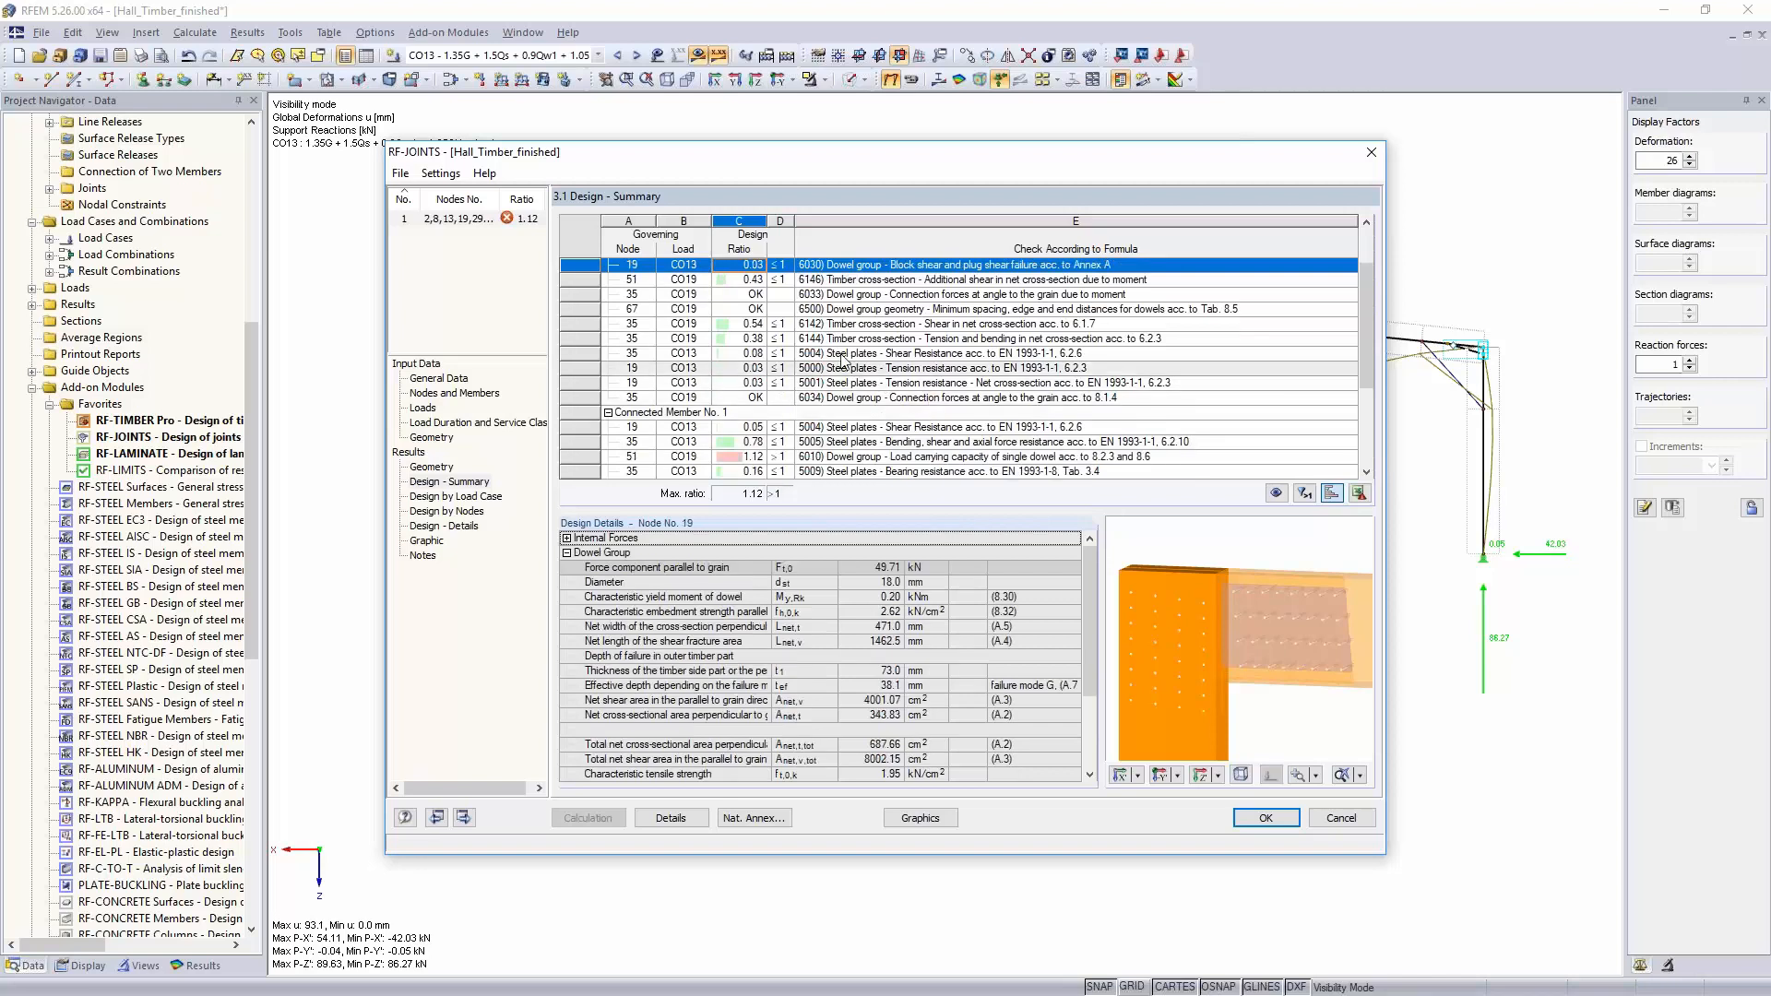
Step: Examine the main member's net cross-section shear check and connected member 1's single-dowel load-carrying capacity check in detail
click(859, 327)
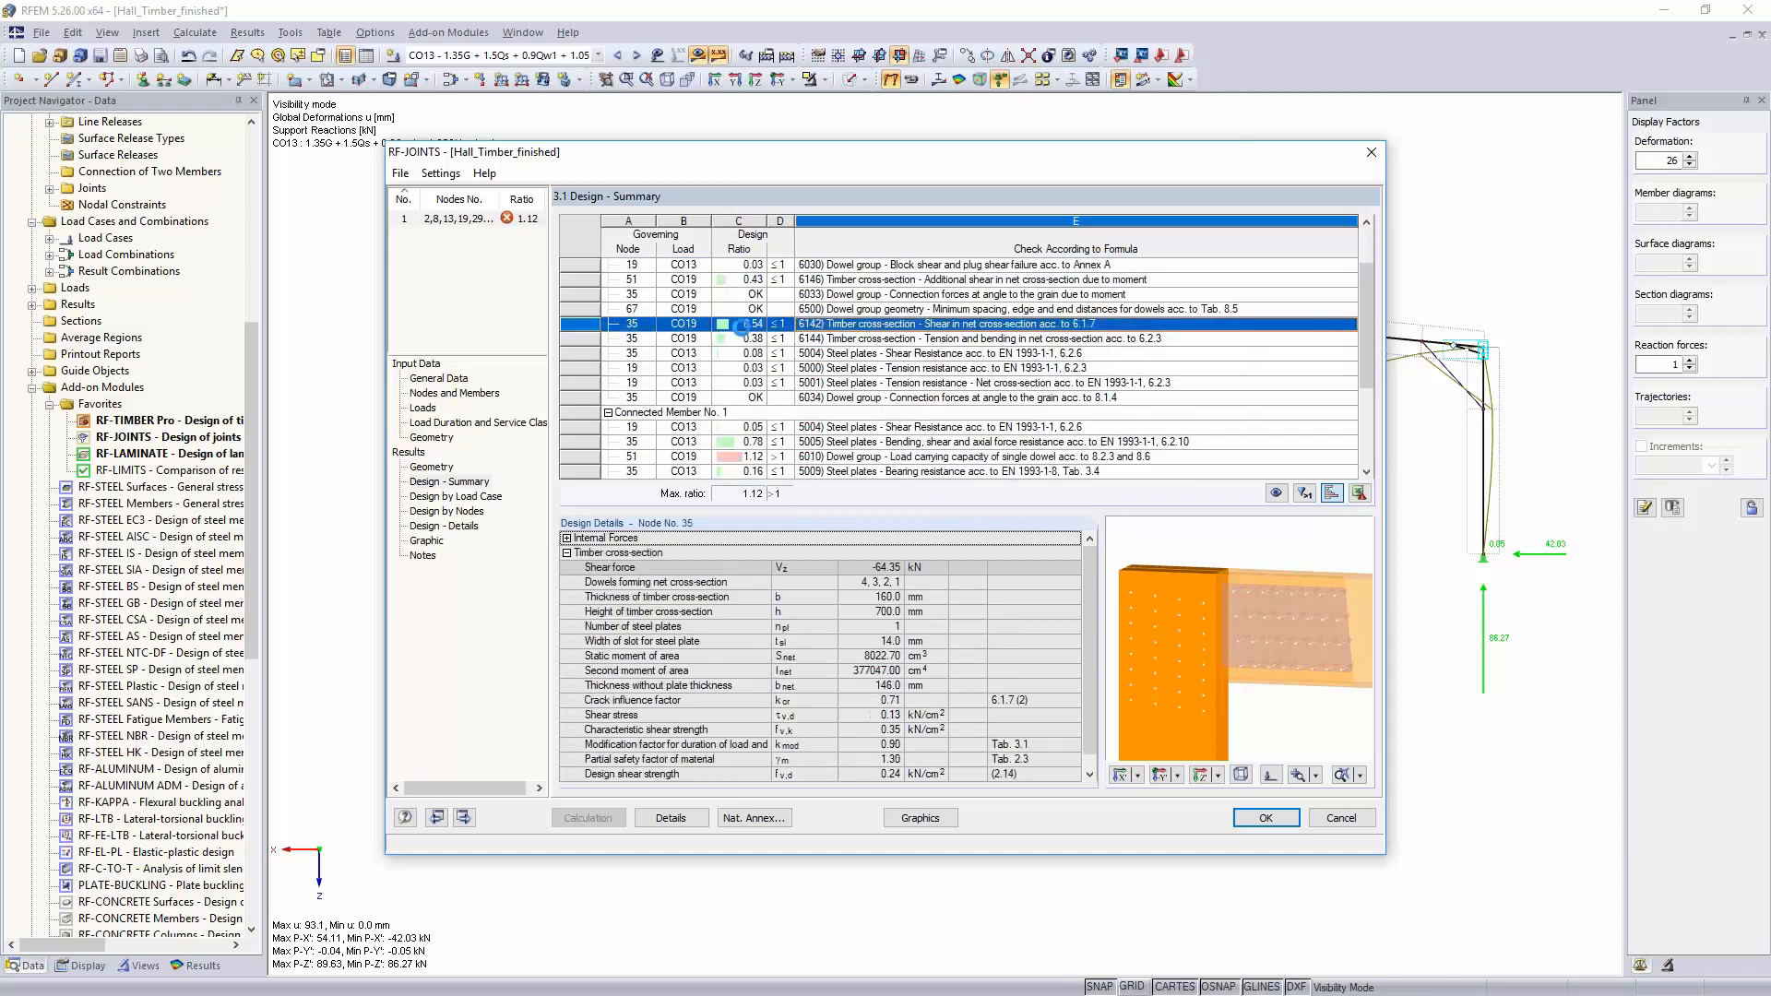
click(850, 458)
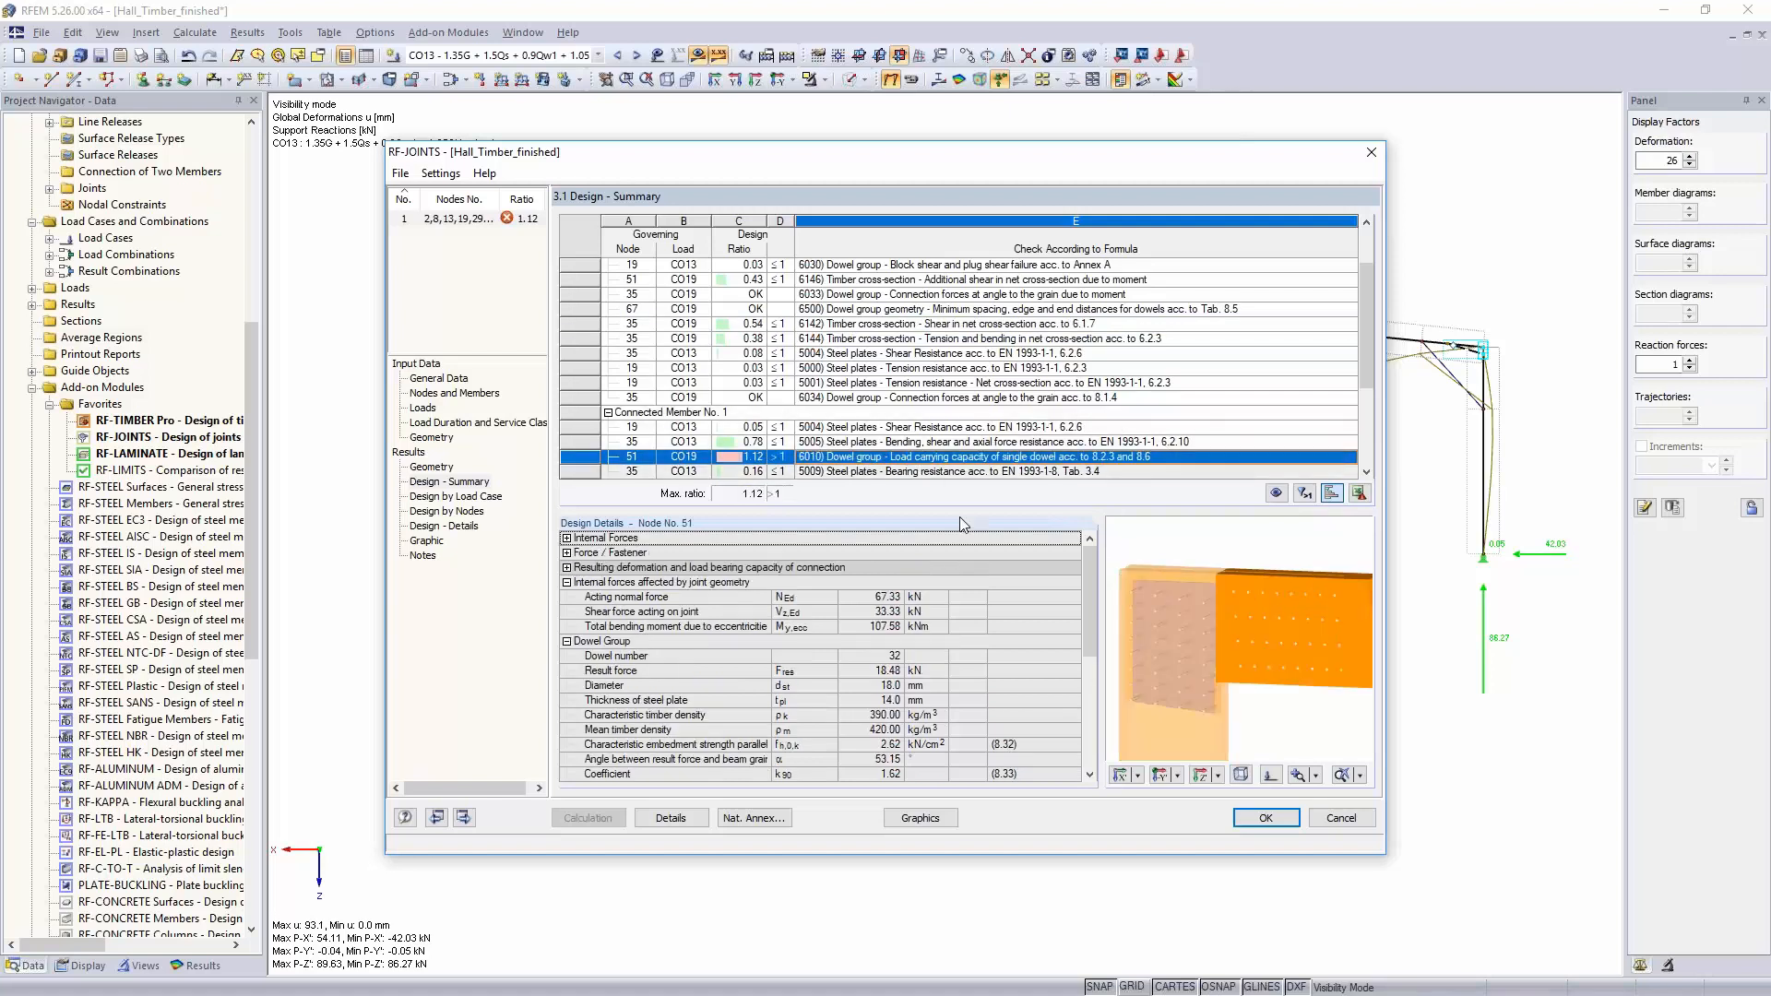
Step: Reinforce the dowel group of connected member 1 with screws and specify the reinforcement parameters manually, allowing the existing results to be deleted
click(440, 440)
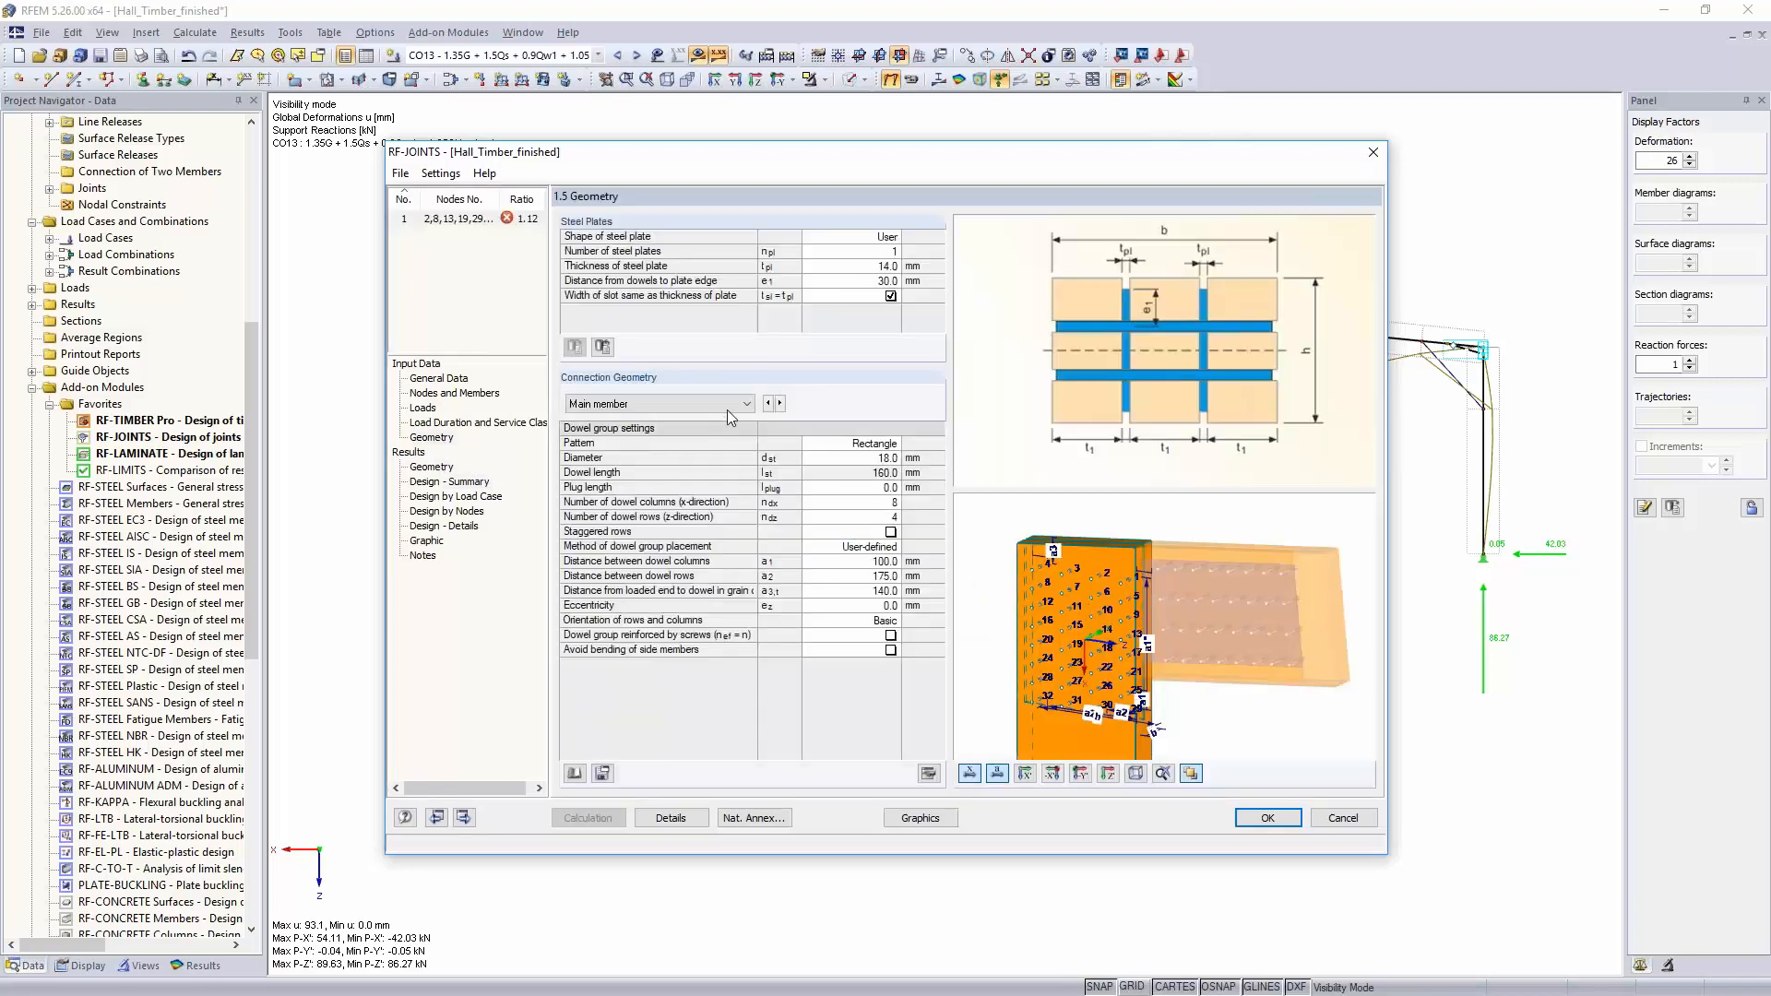
click(780, 404)
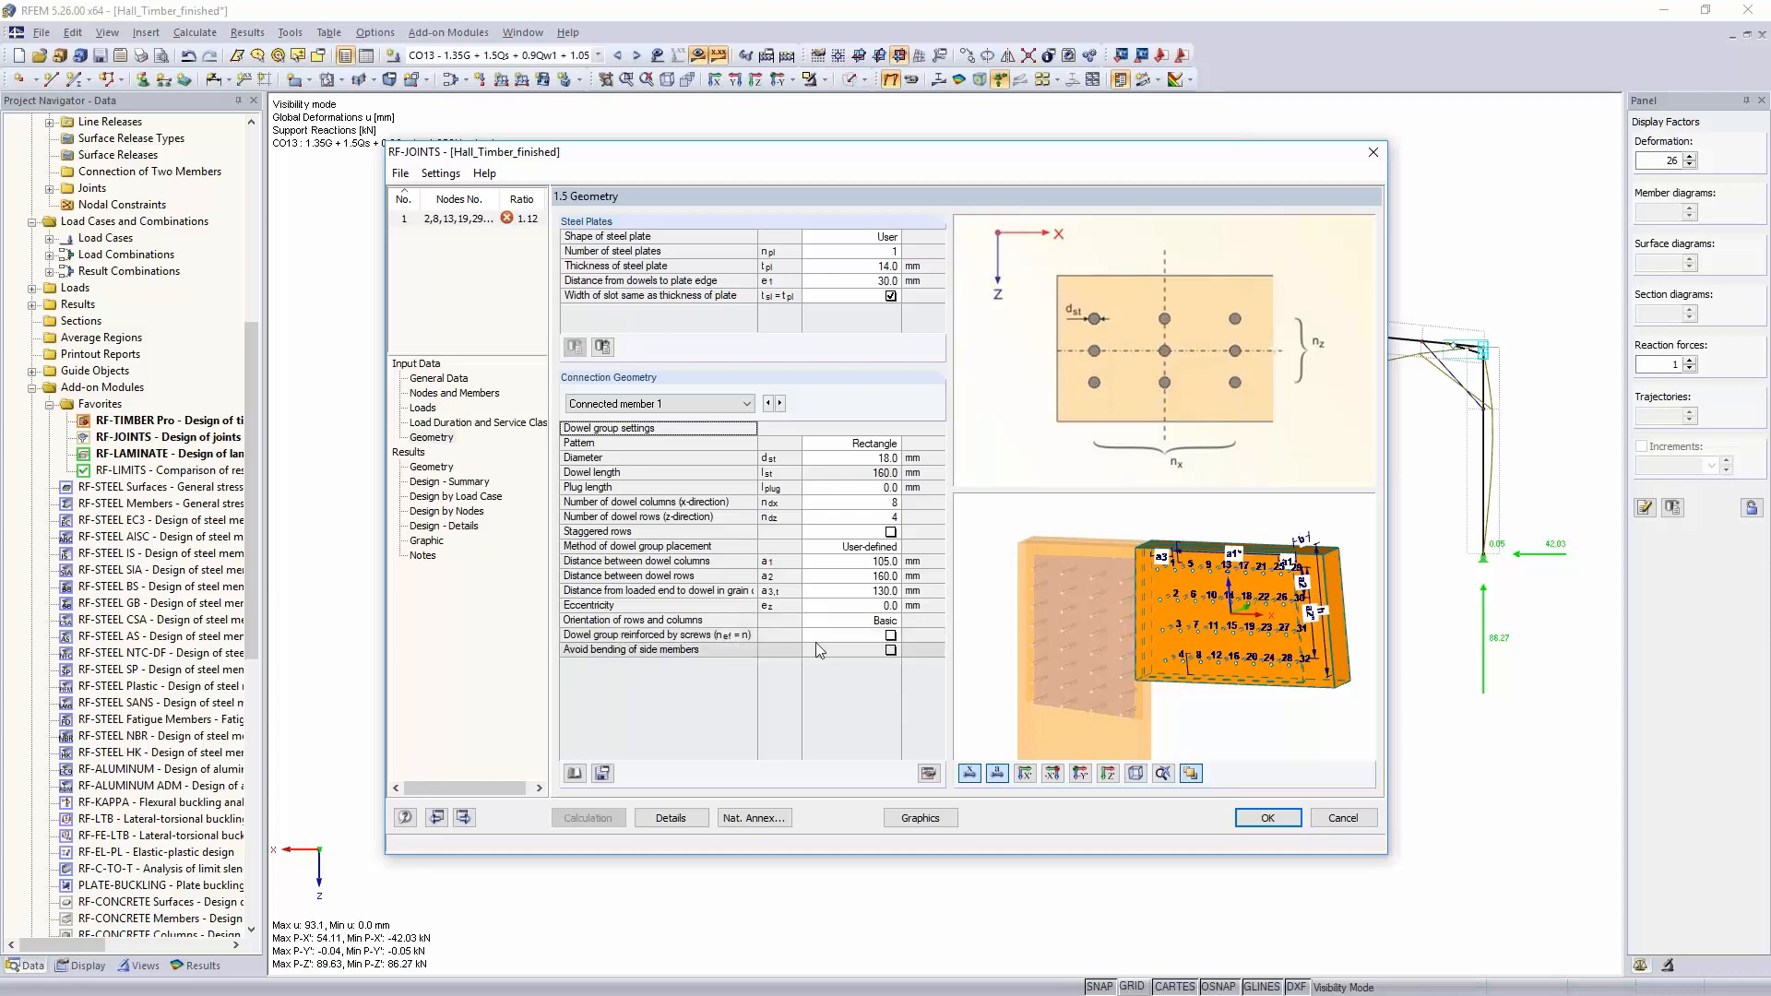
click(891, 637)
click(891, 635)
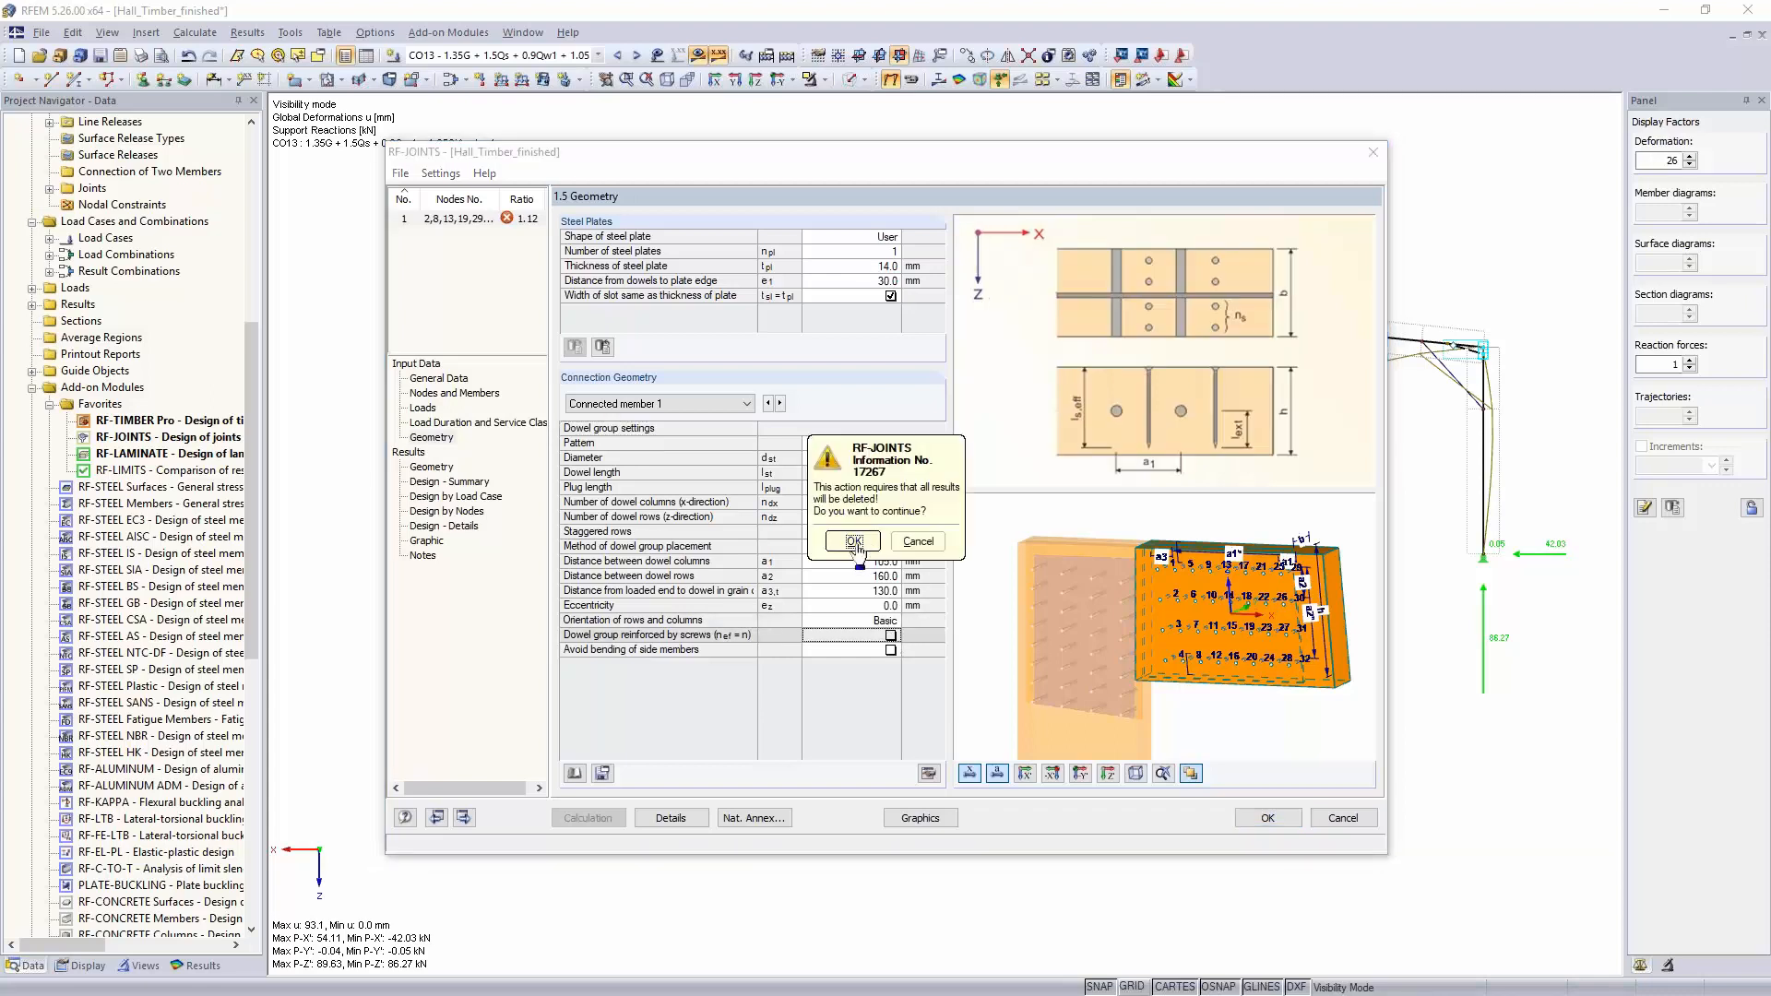
click(871, 551)
scroll(842, 712, down, 1)
click(869, 606)
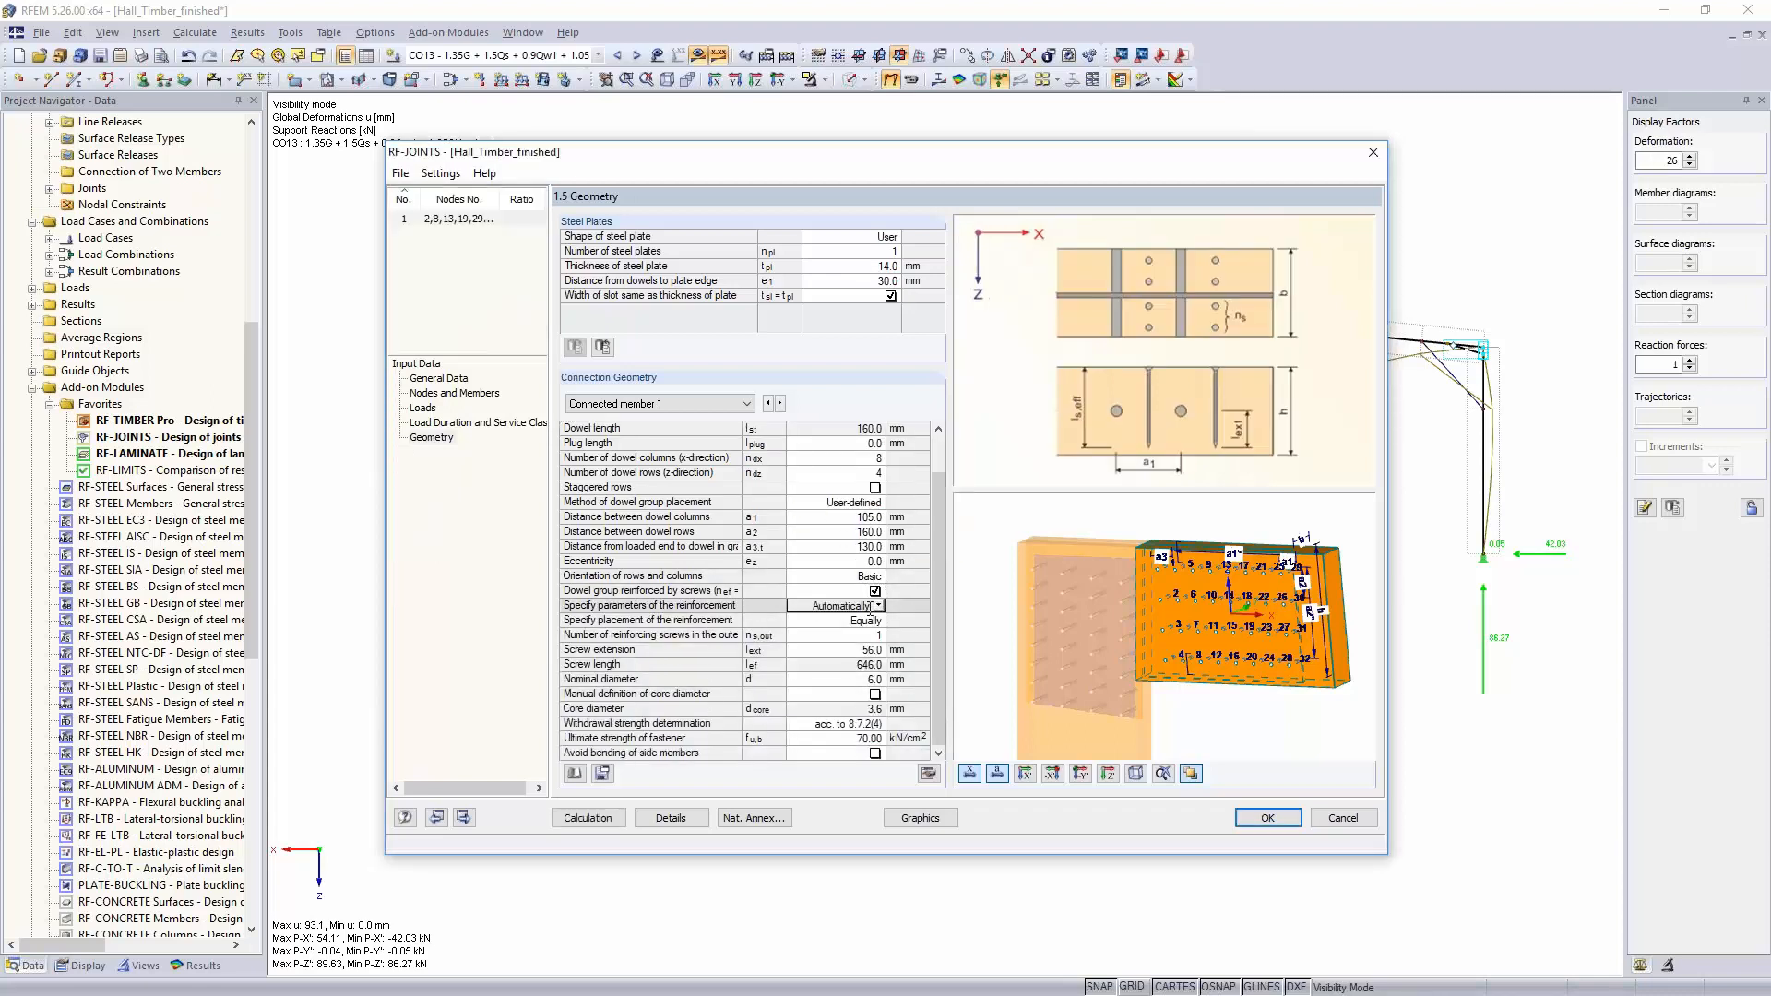
click(878, 606)
click(834, 635)
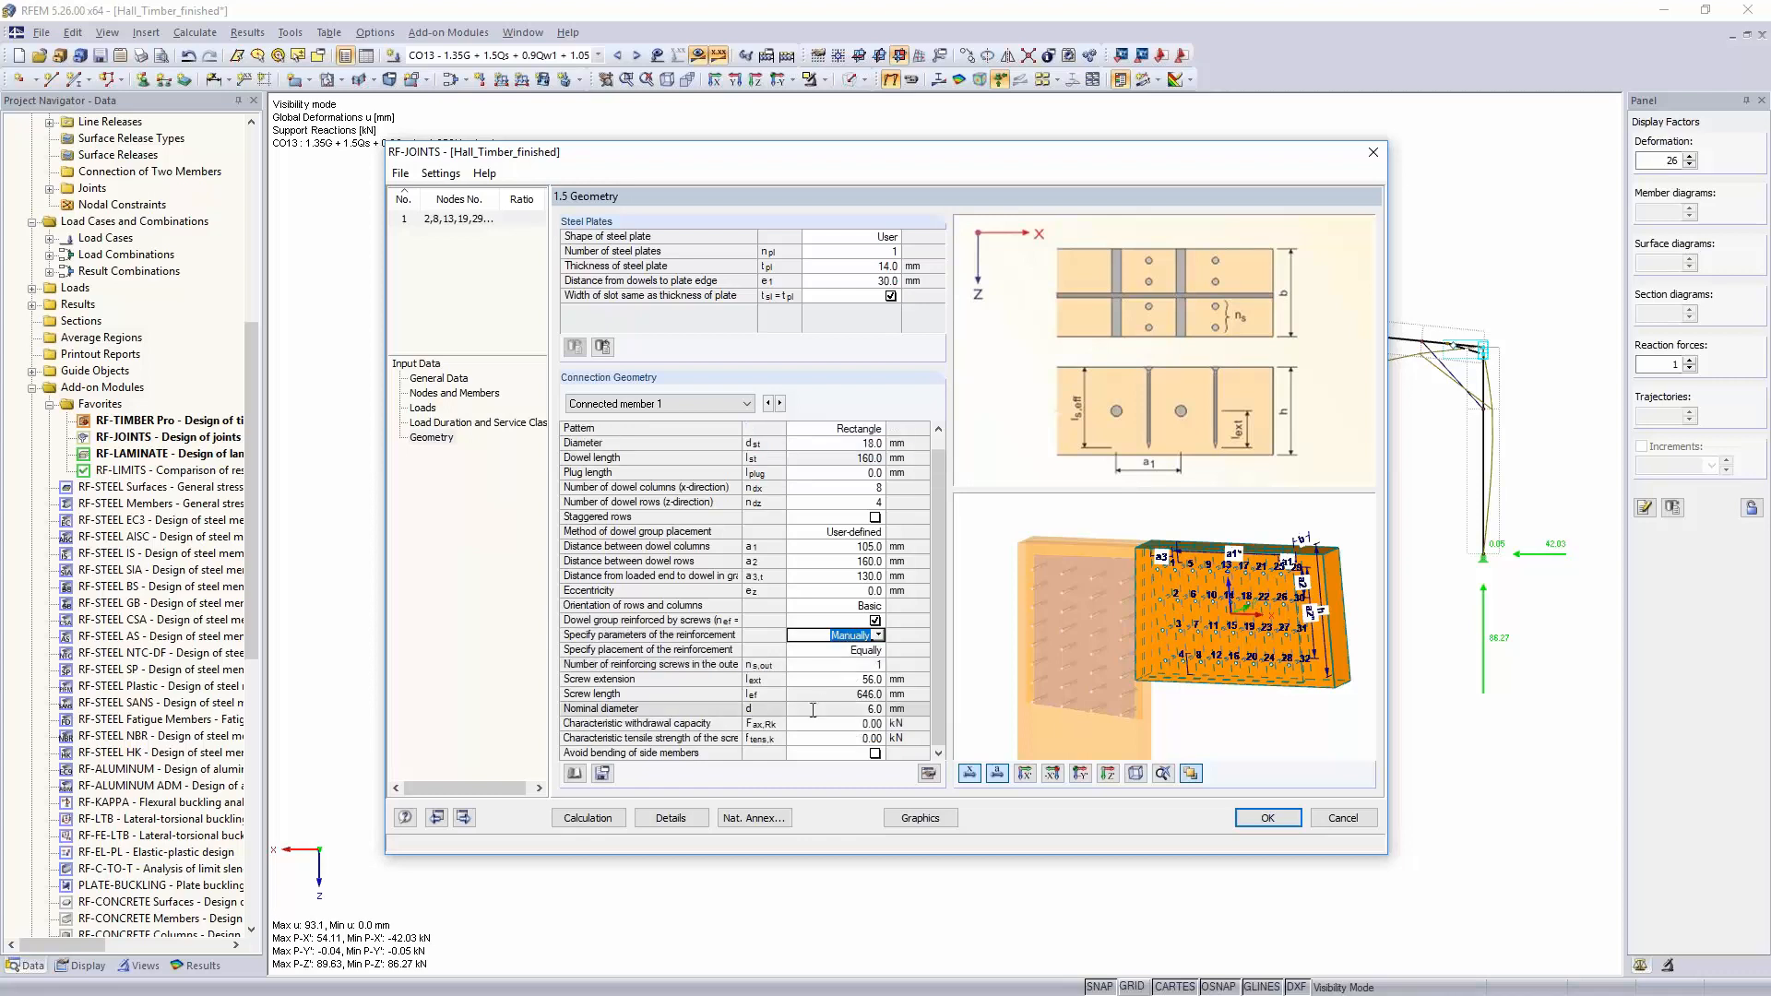
Step: Set the screw extension to 10 mm, screw length to 600 mm, withdrawal capacity and tensile strength to 12.5 kN each, and avoid bending of side members
click(835, 678)
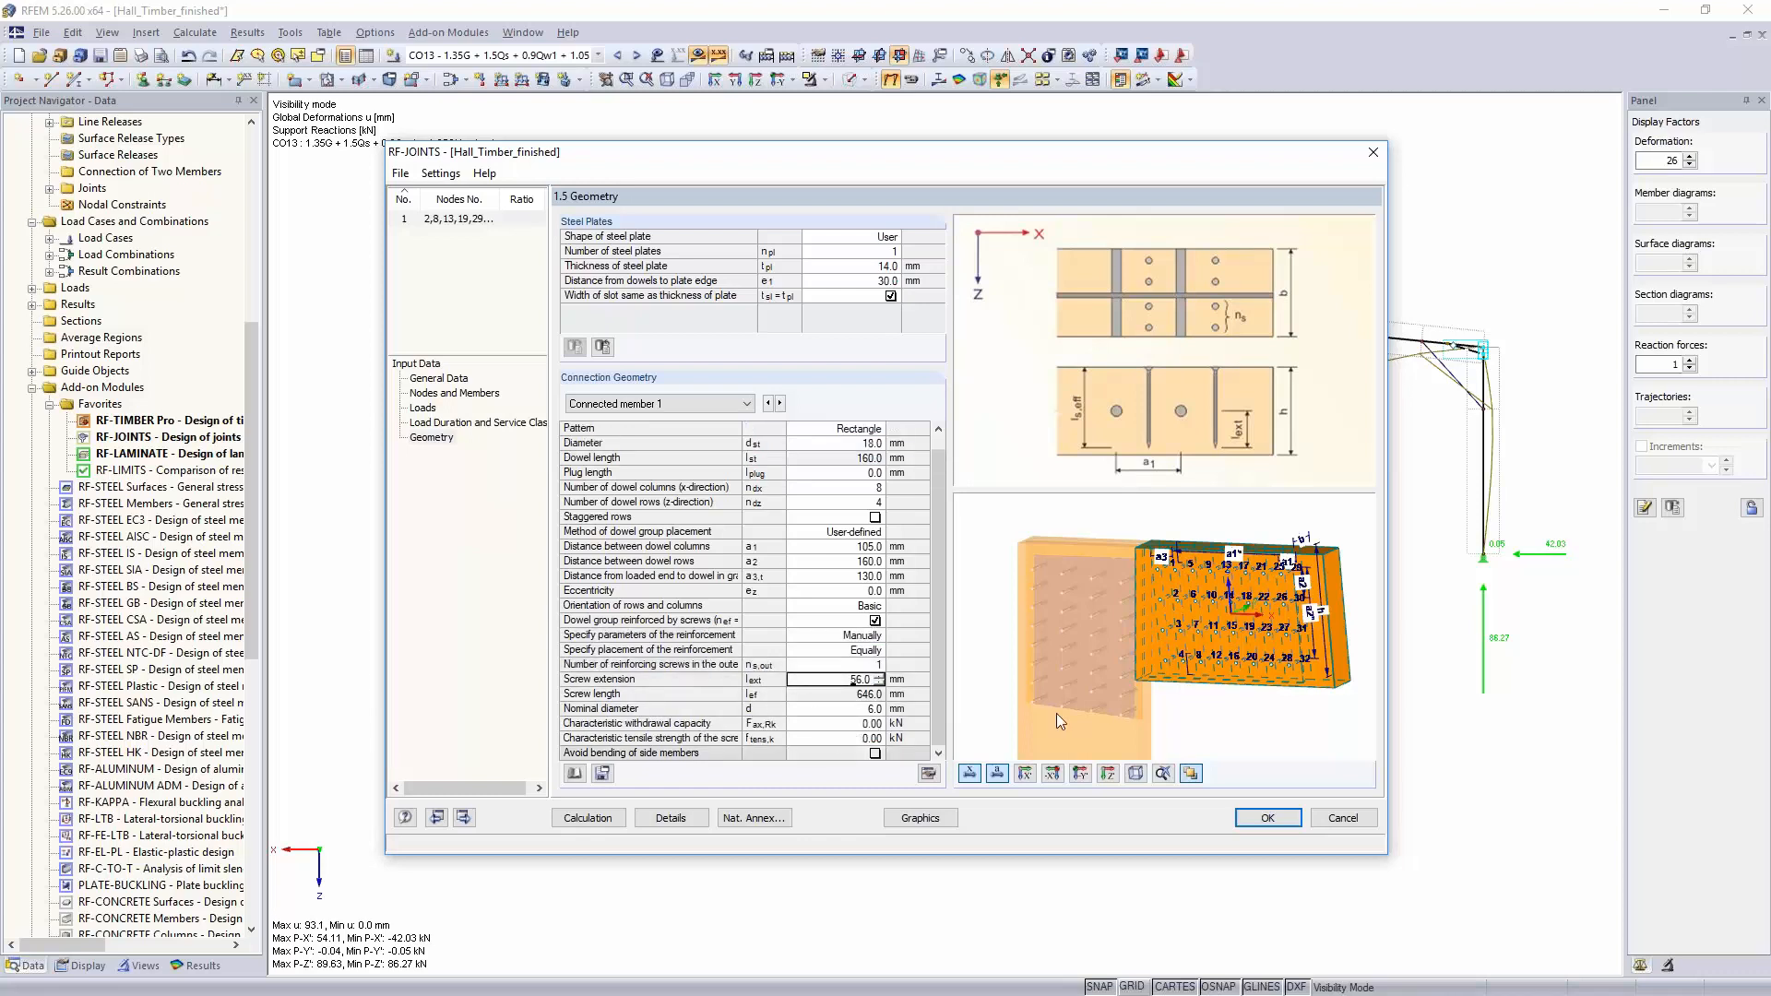
scroll(1175, 537, up, 5)
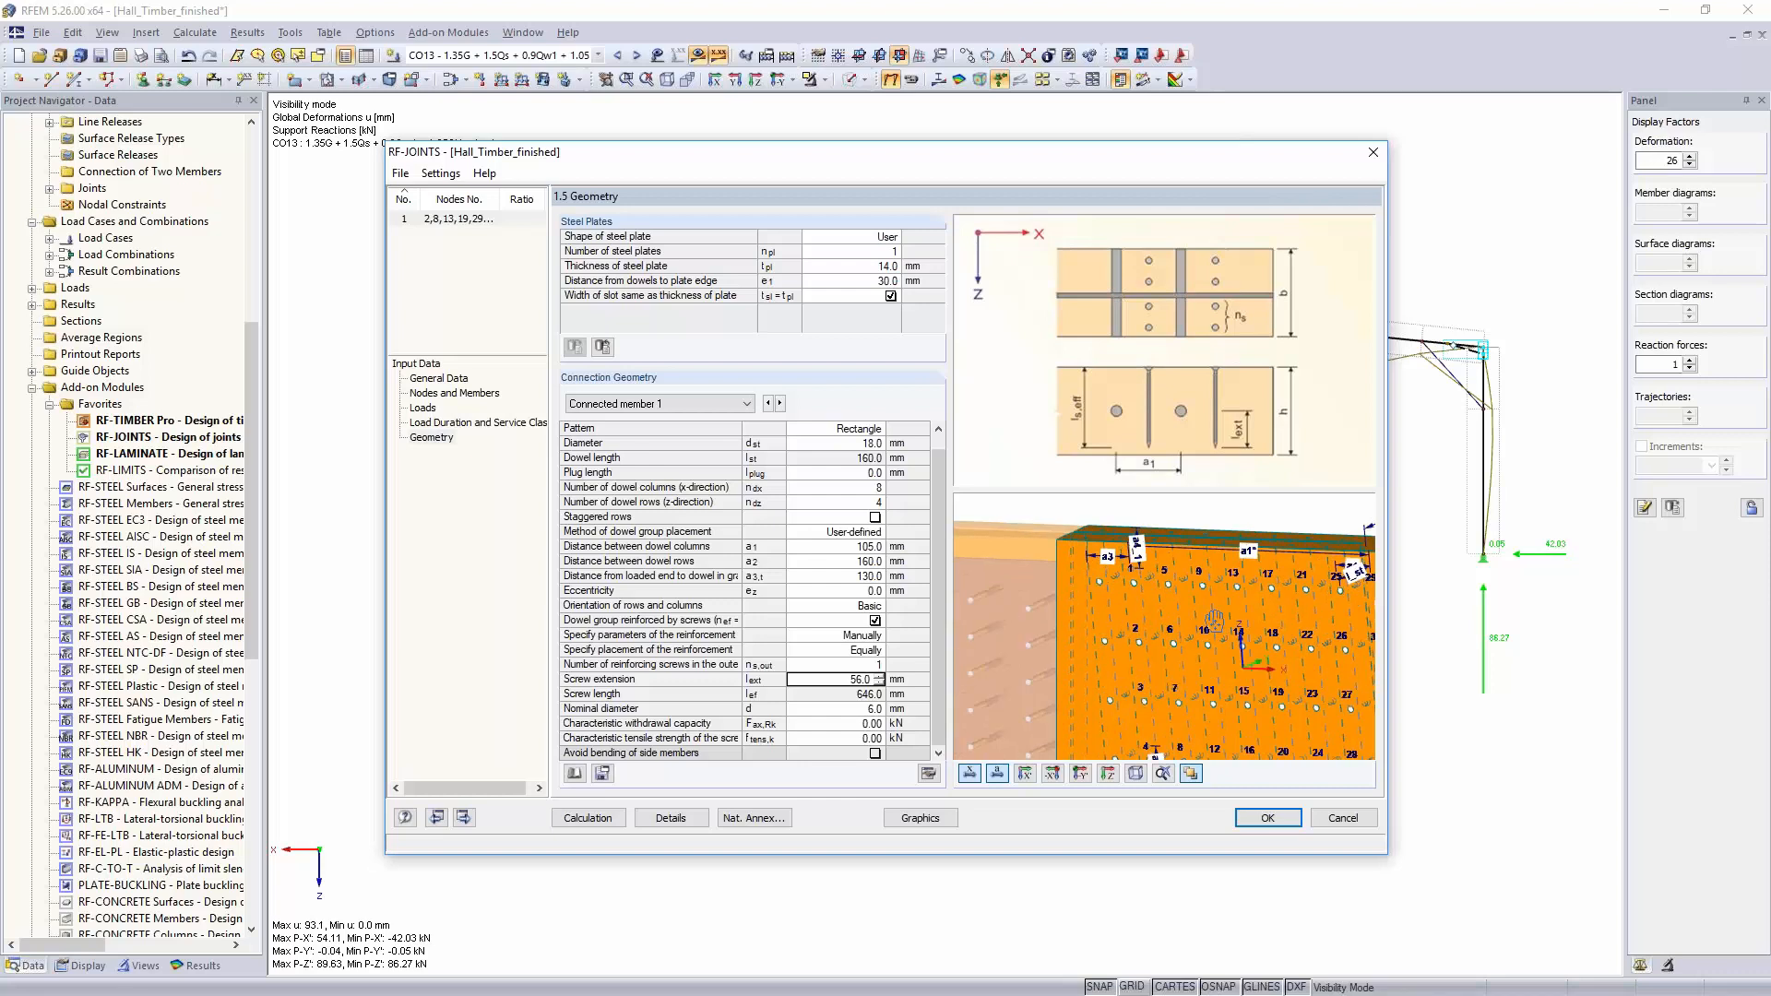
scroll(1175, 536, down, 1)
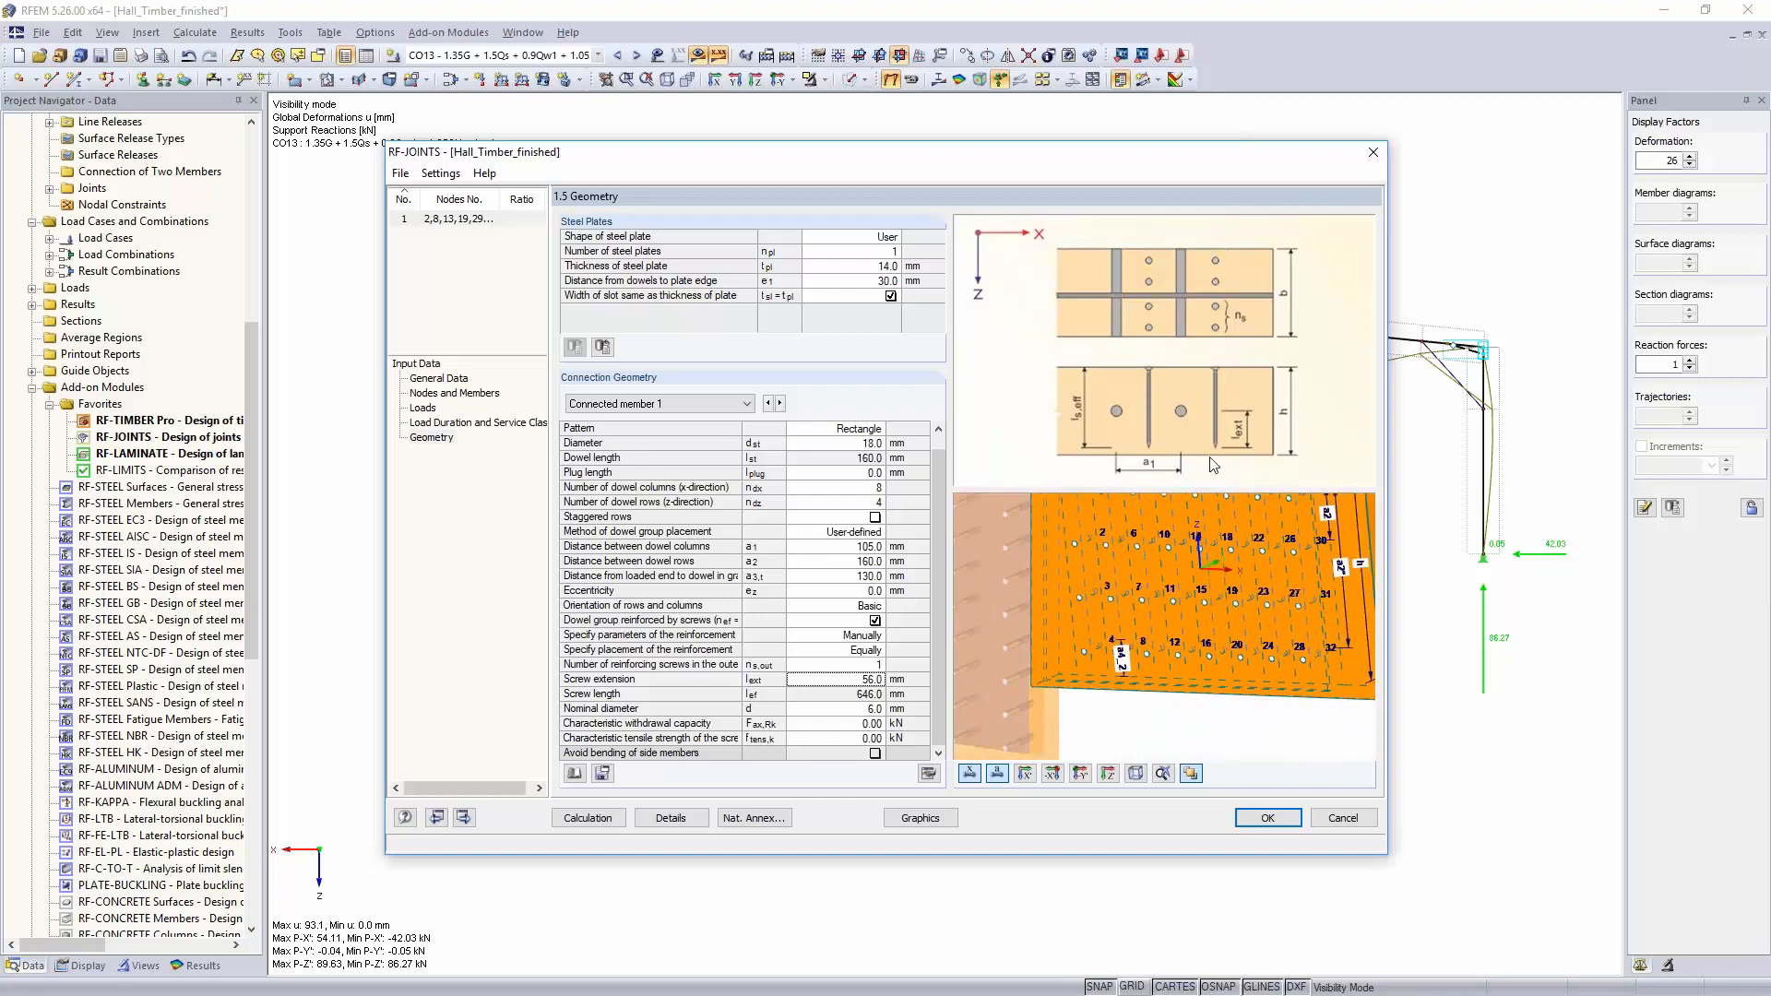
click(848, 679)
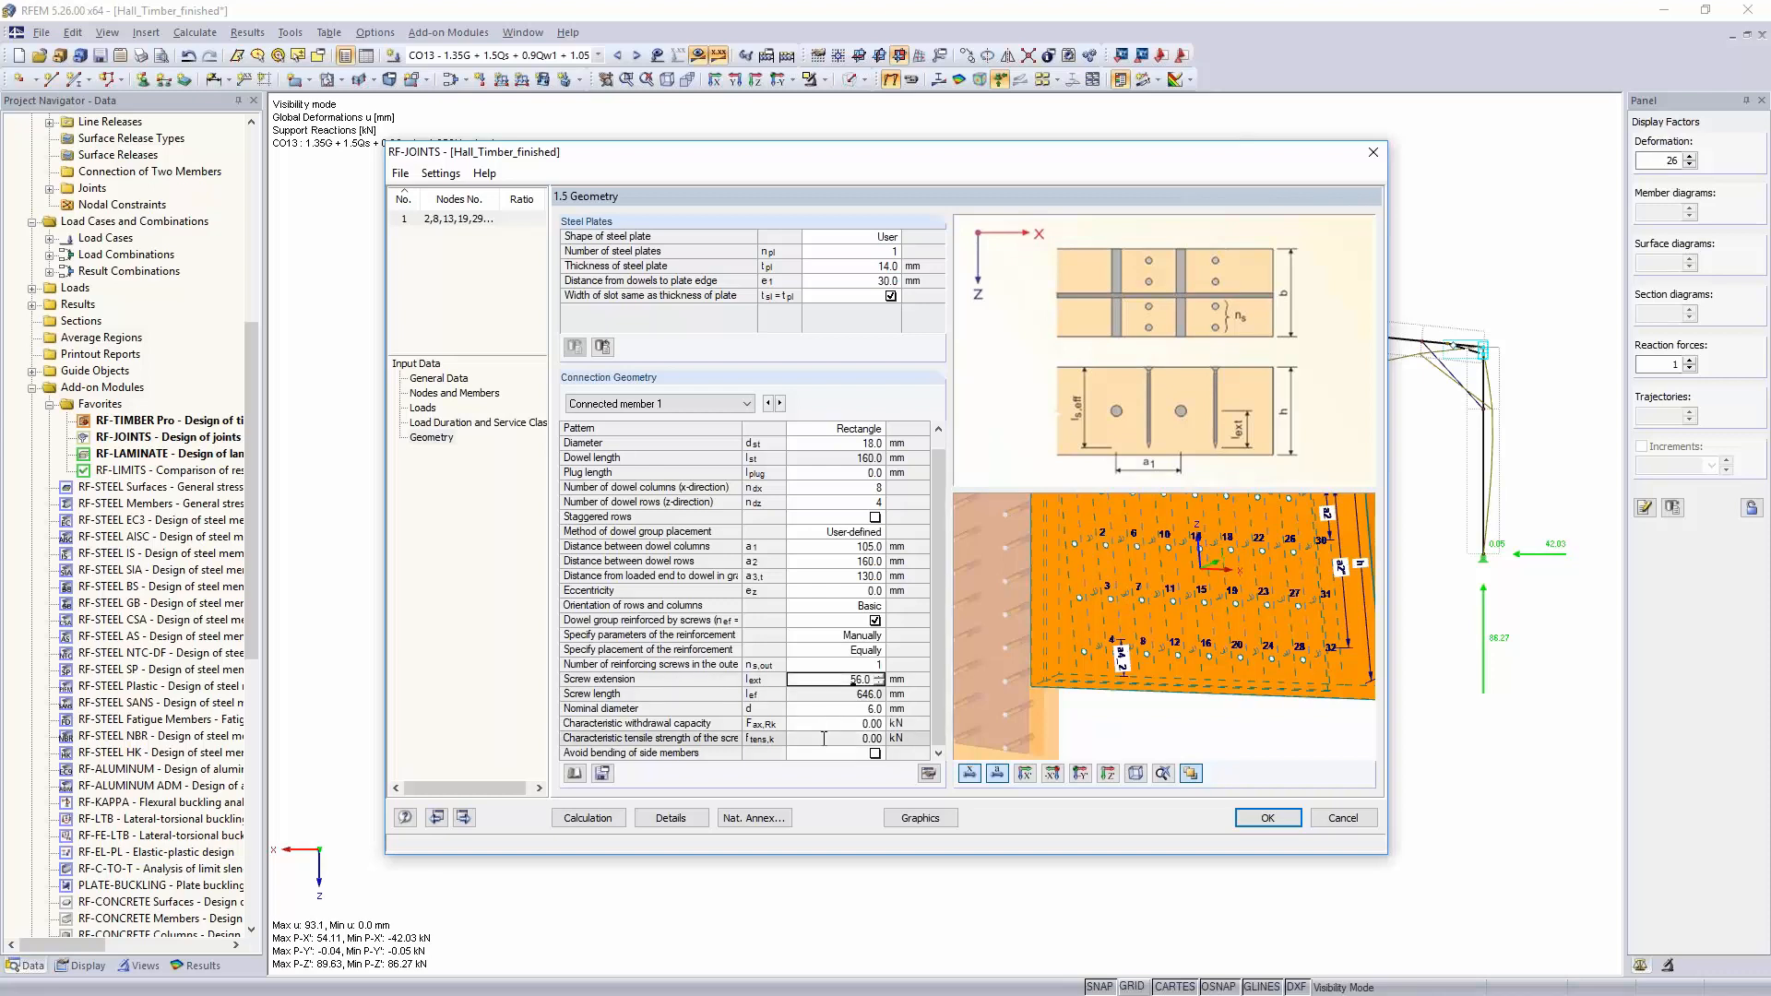
key(Return)
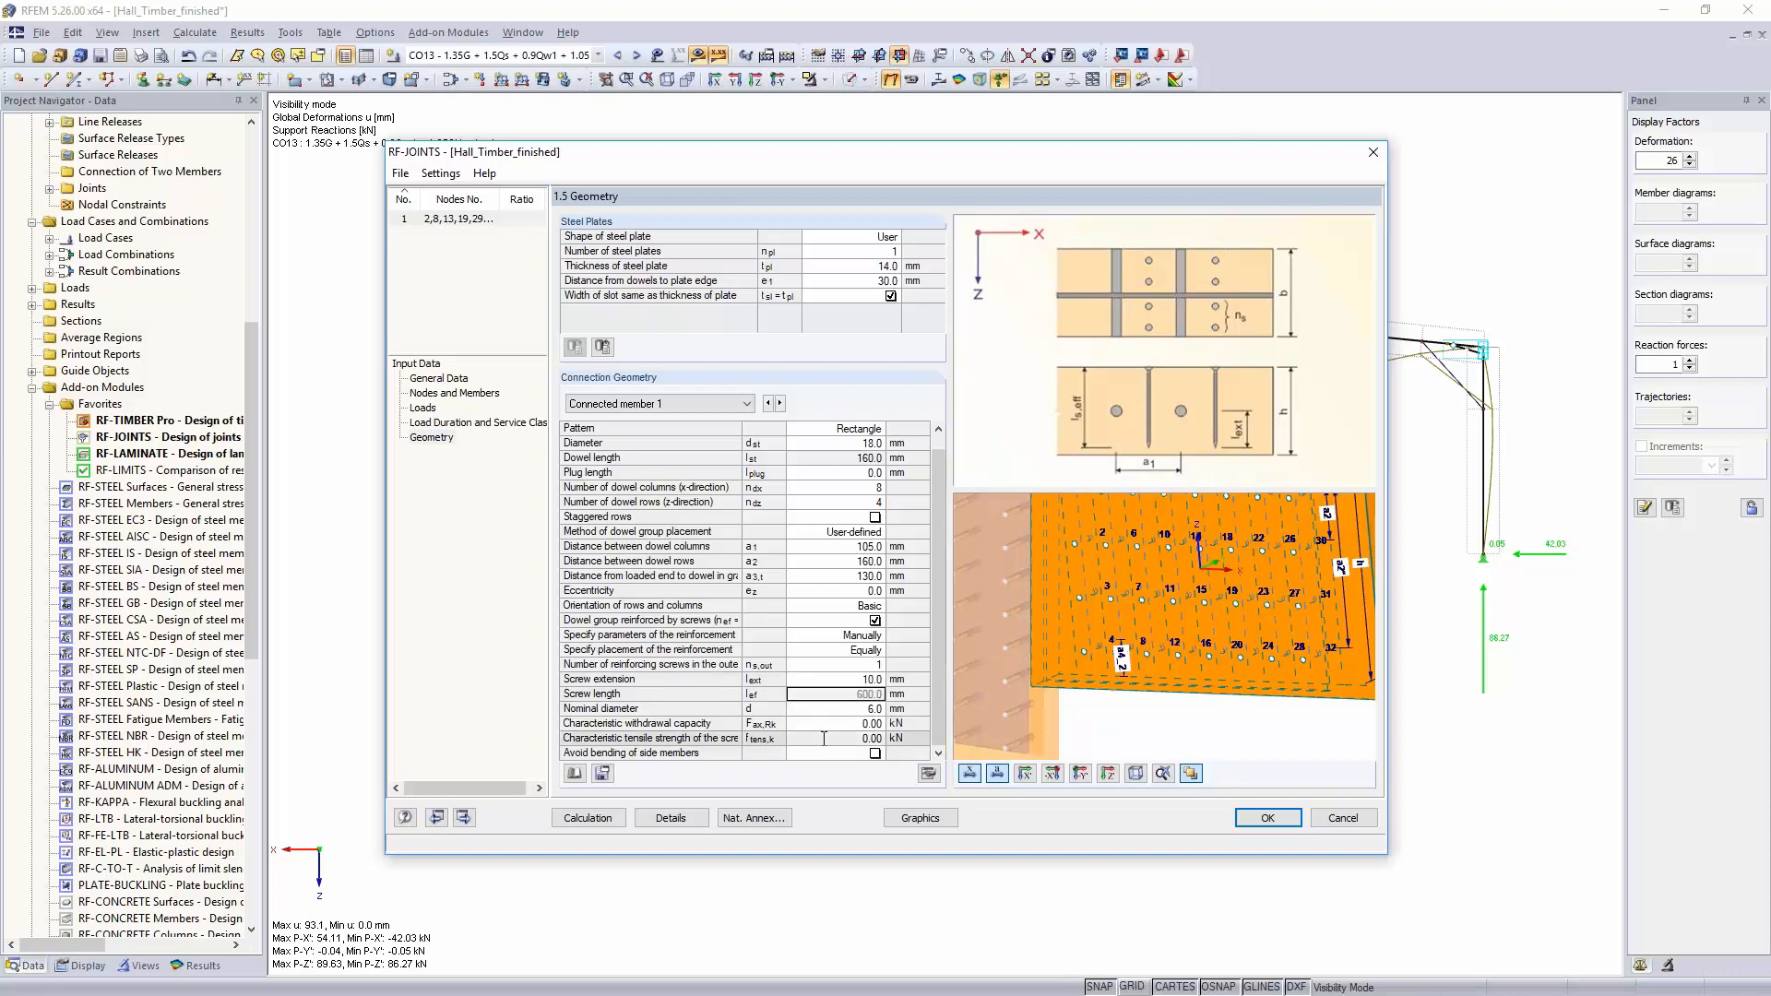
key(Return)
key(Return)
key(Return)
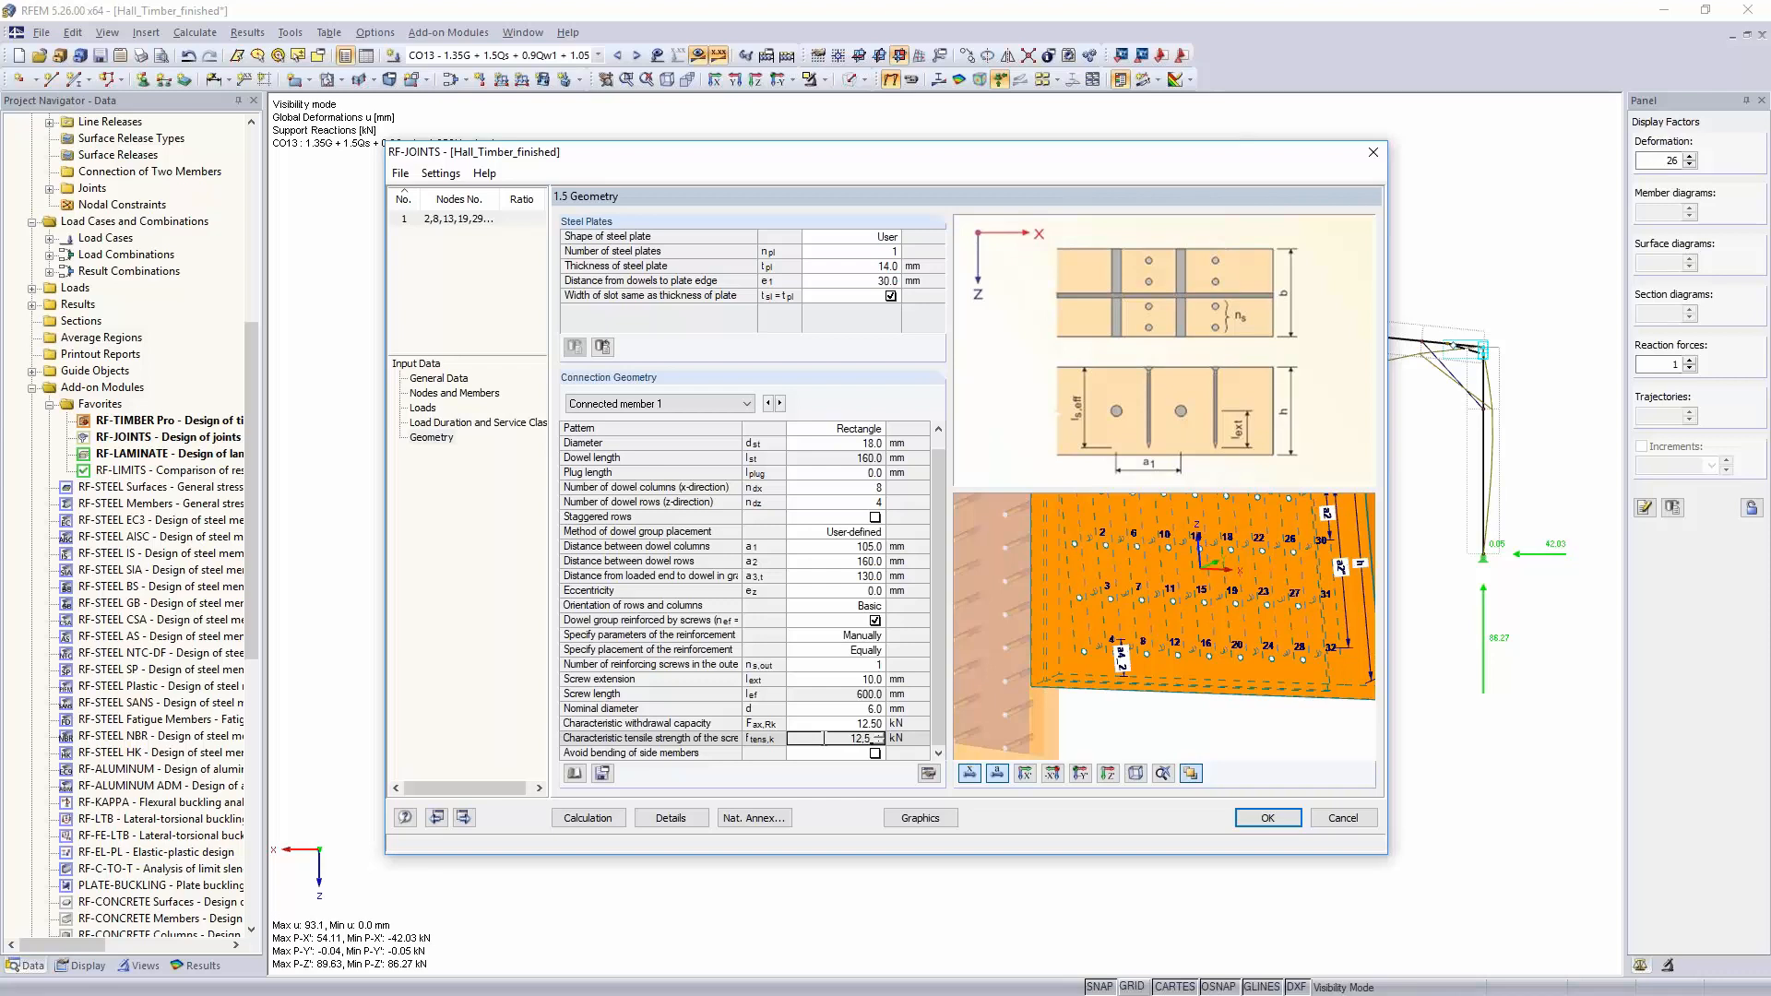
key(Return)
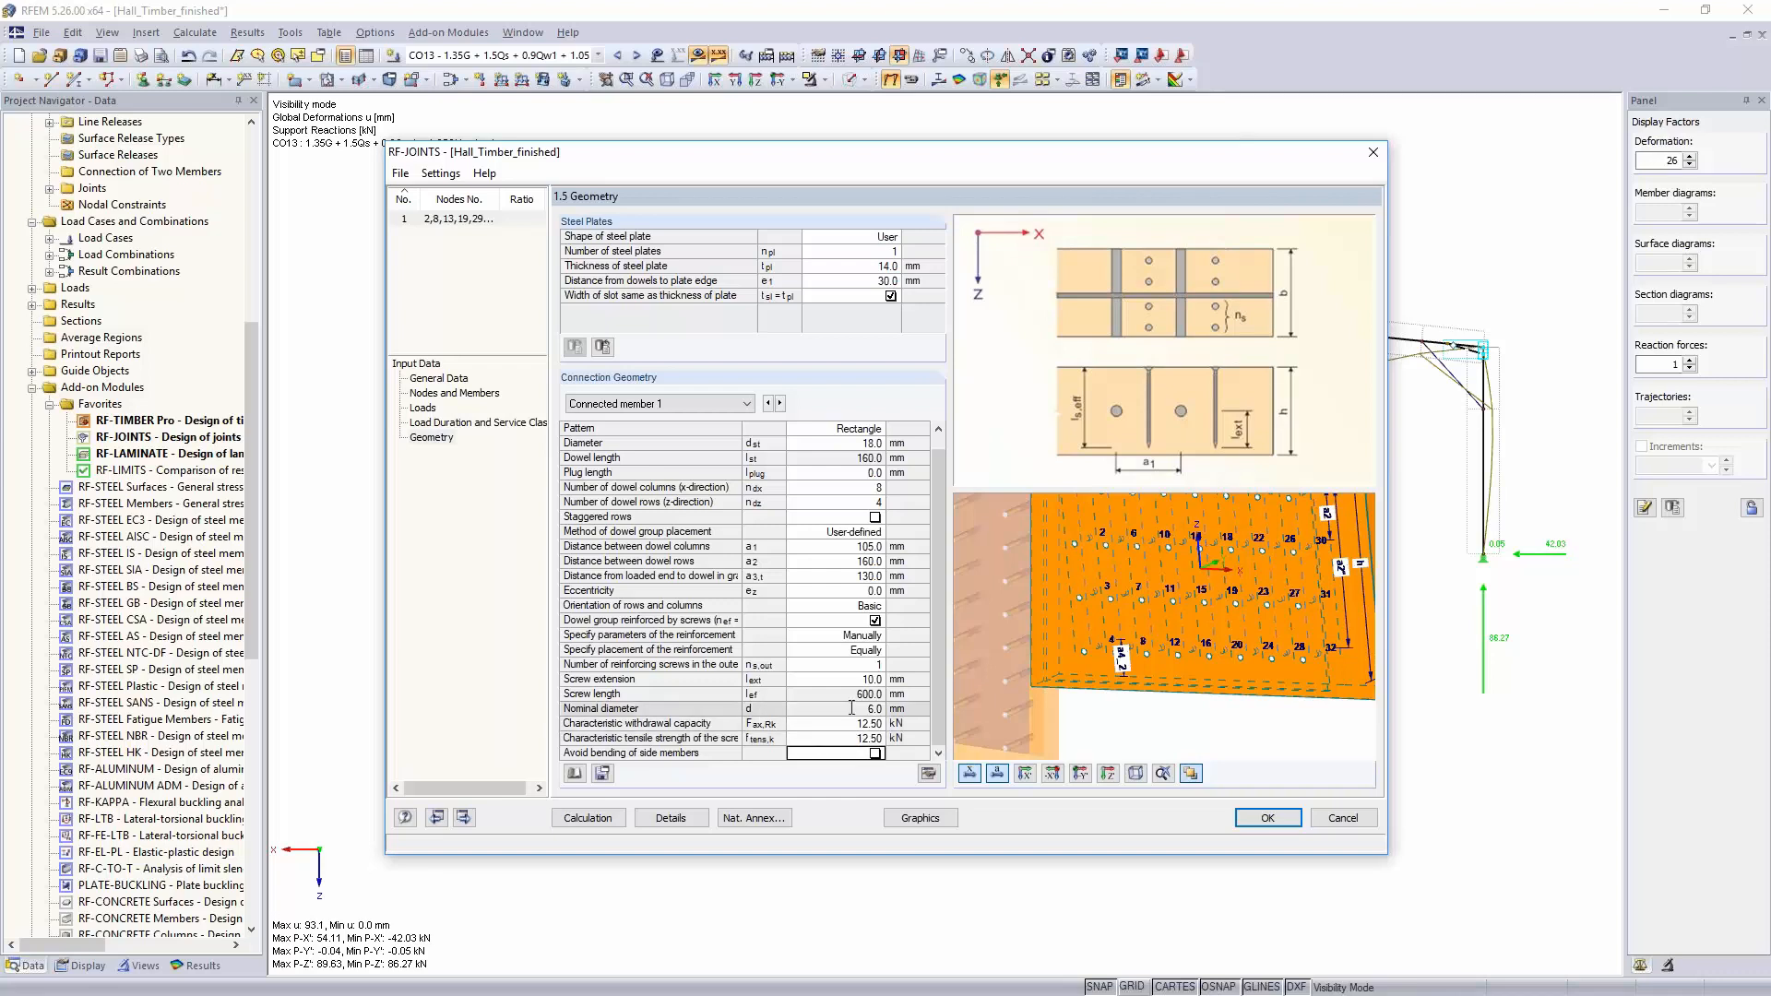
click(875, 753)
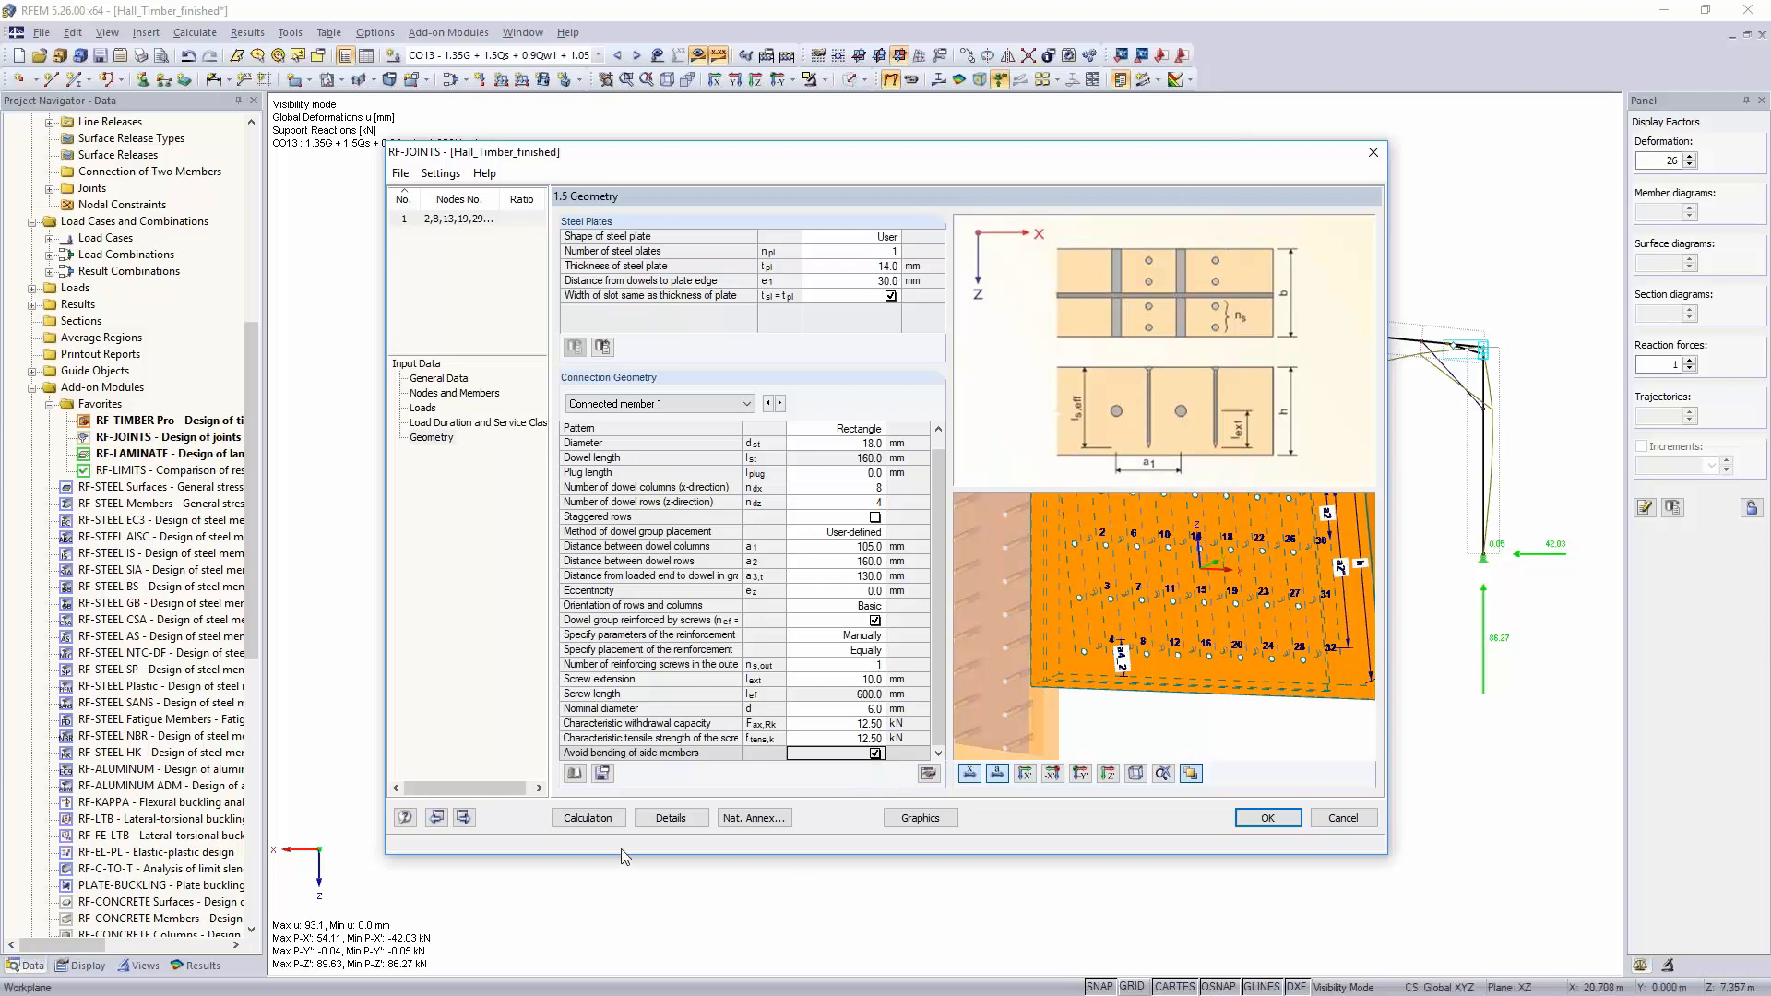
Step: Recalculate the joint design and review the design checks, including the single-dowel load-carrying capacity of connected member 1
click(595, 819)
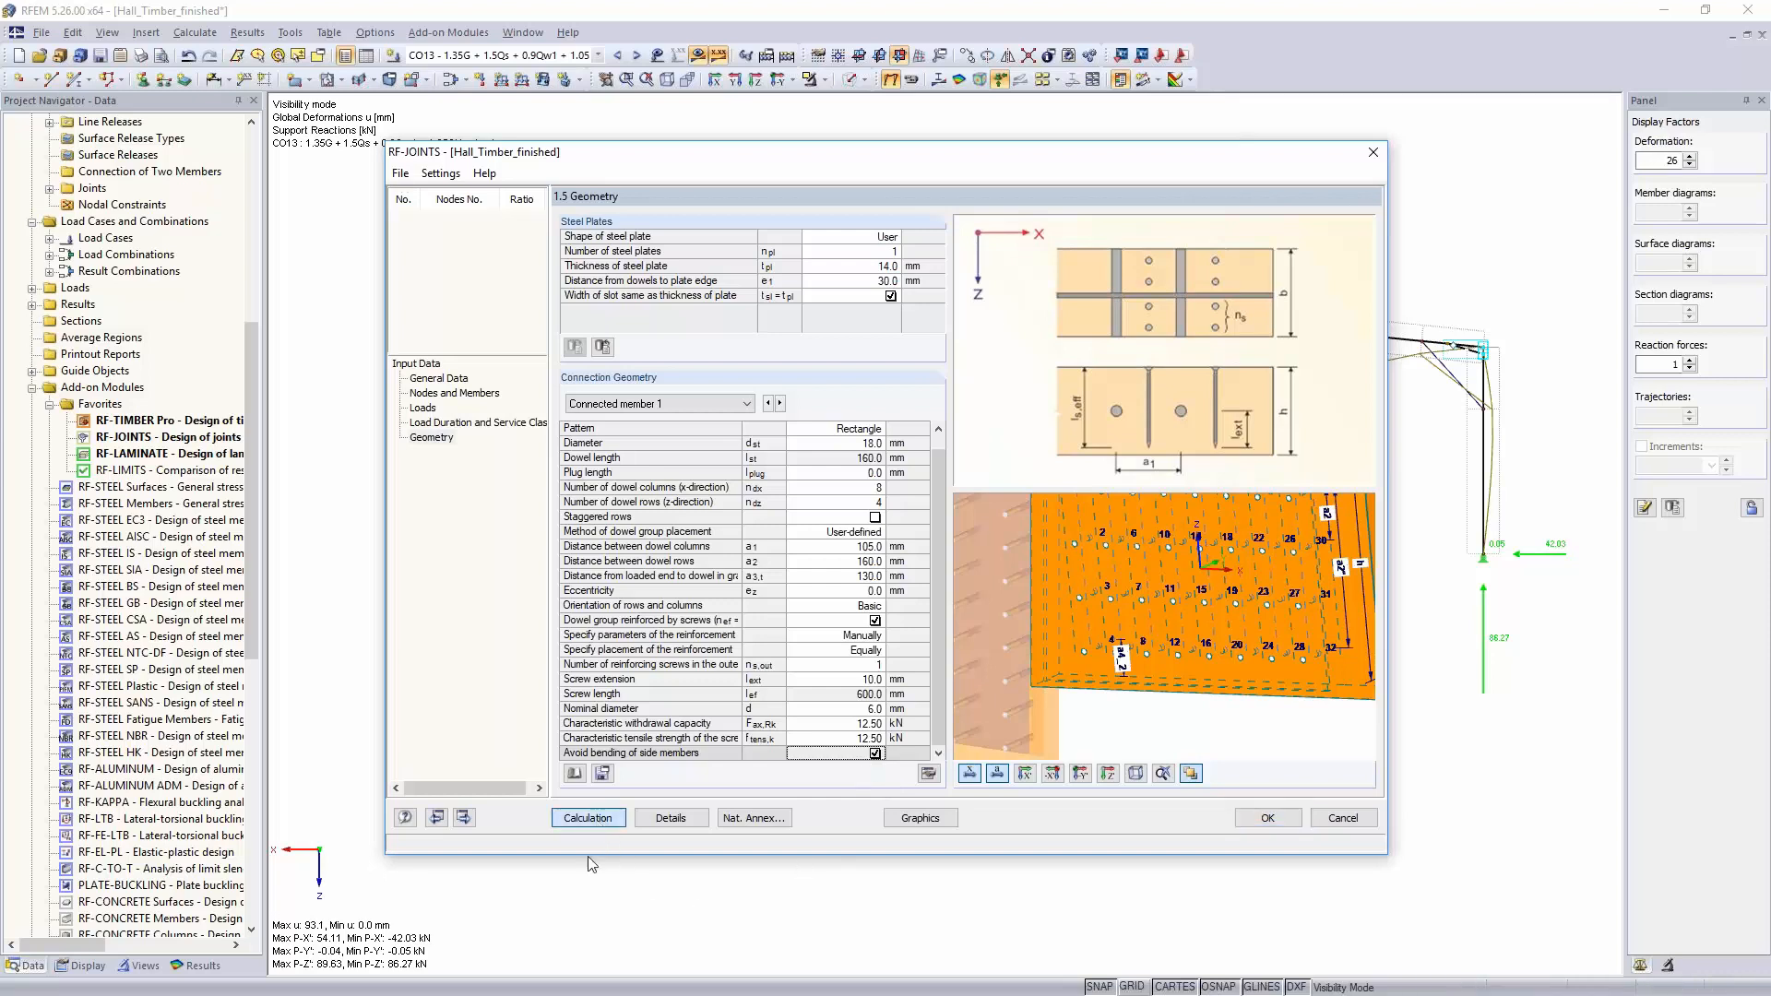
click(853, 546)
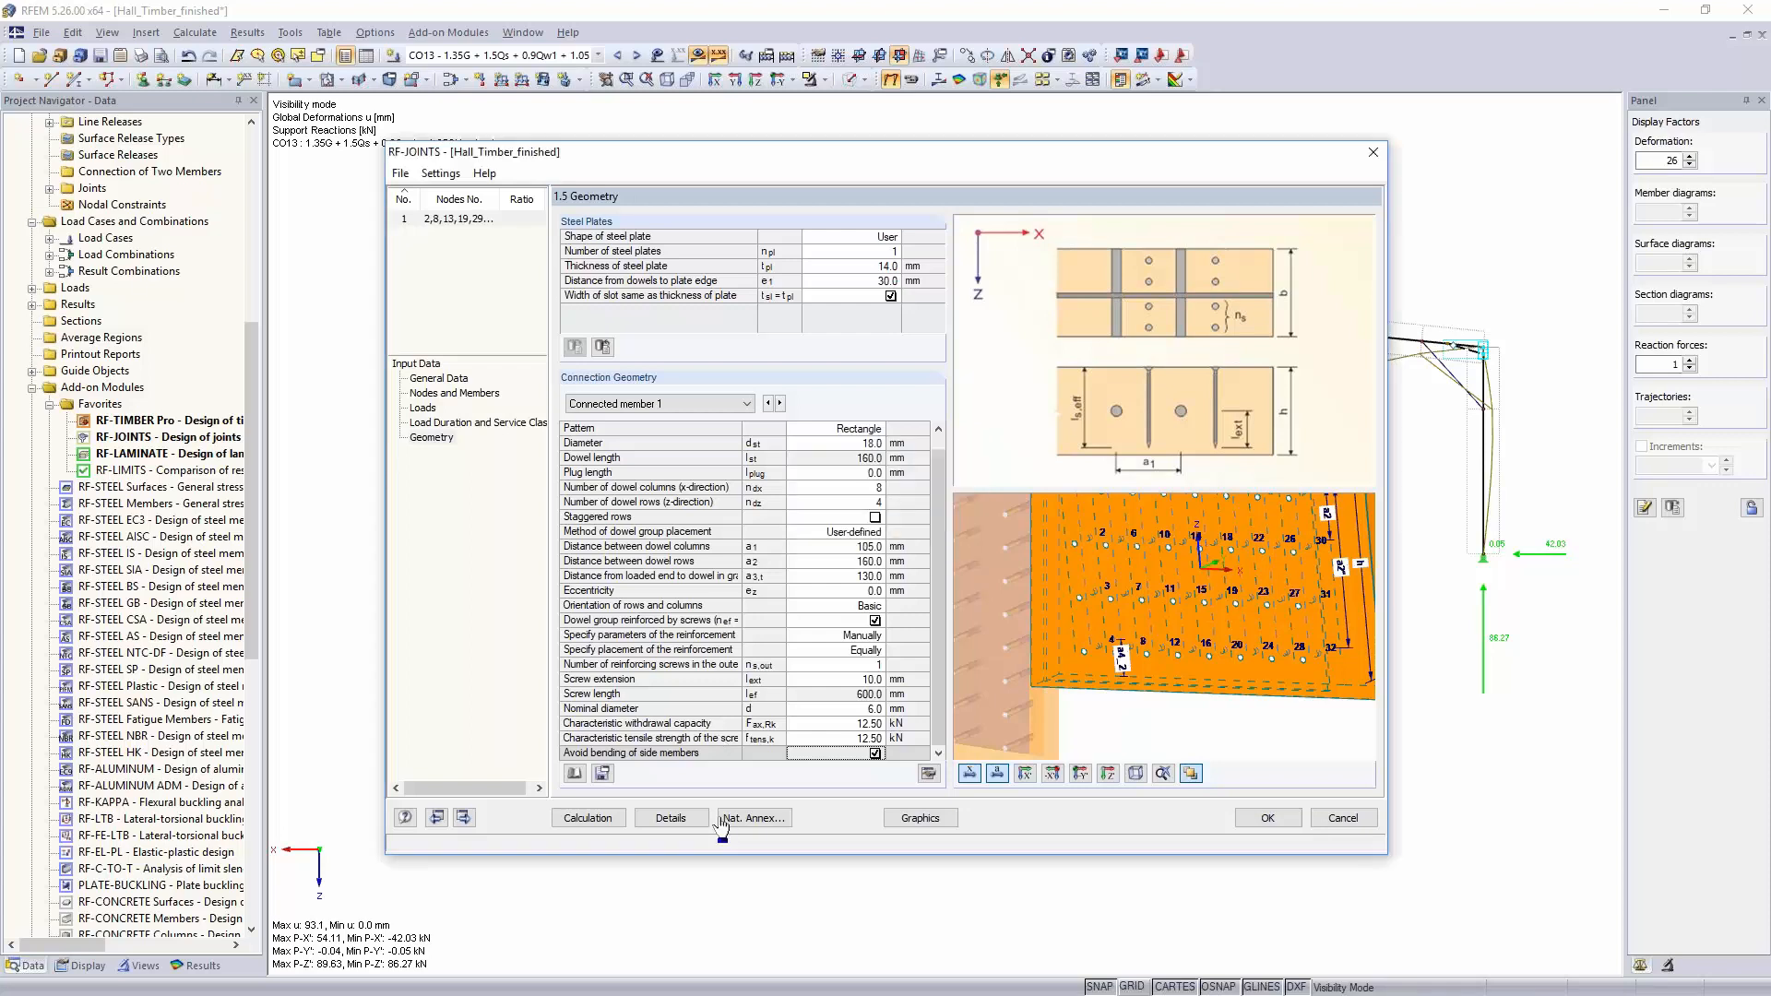
click(723, 821)
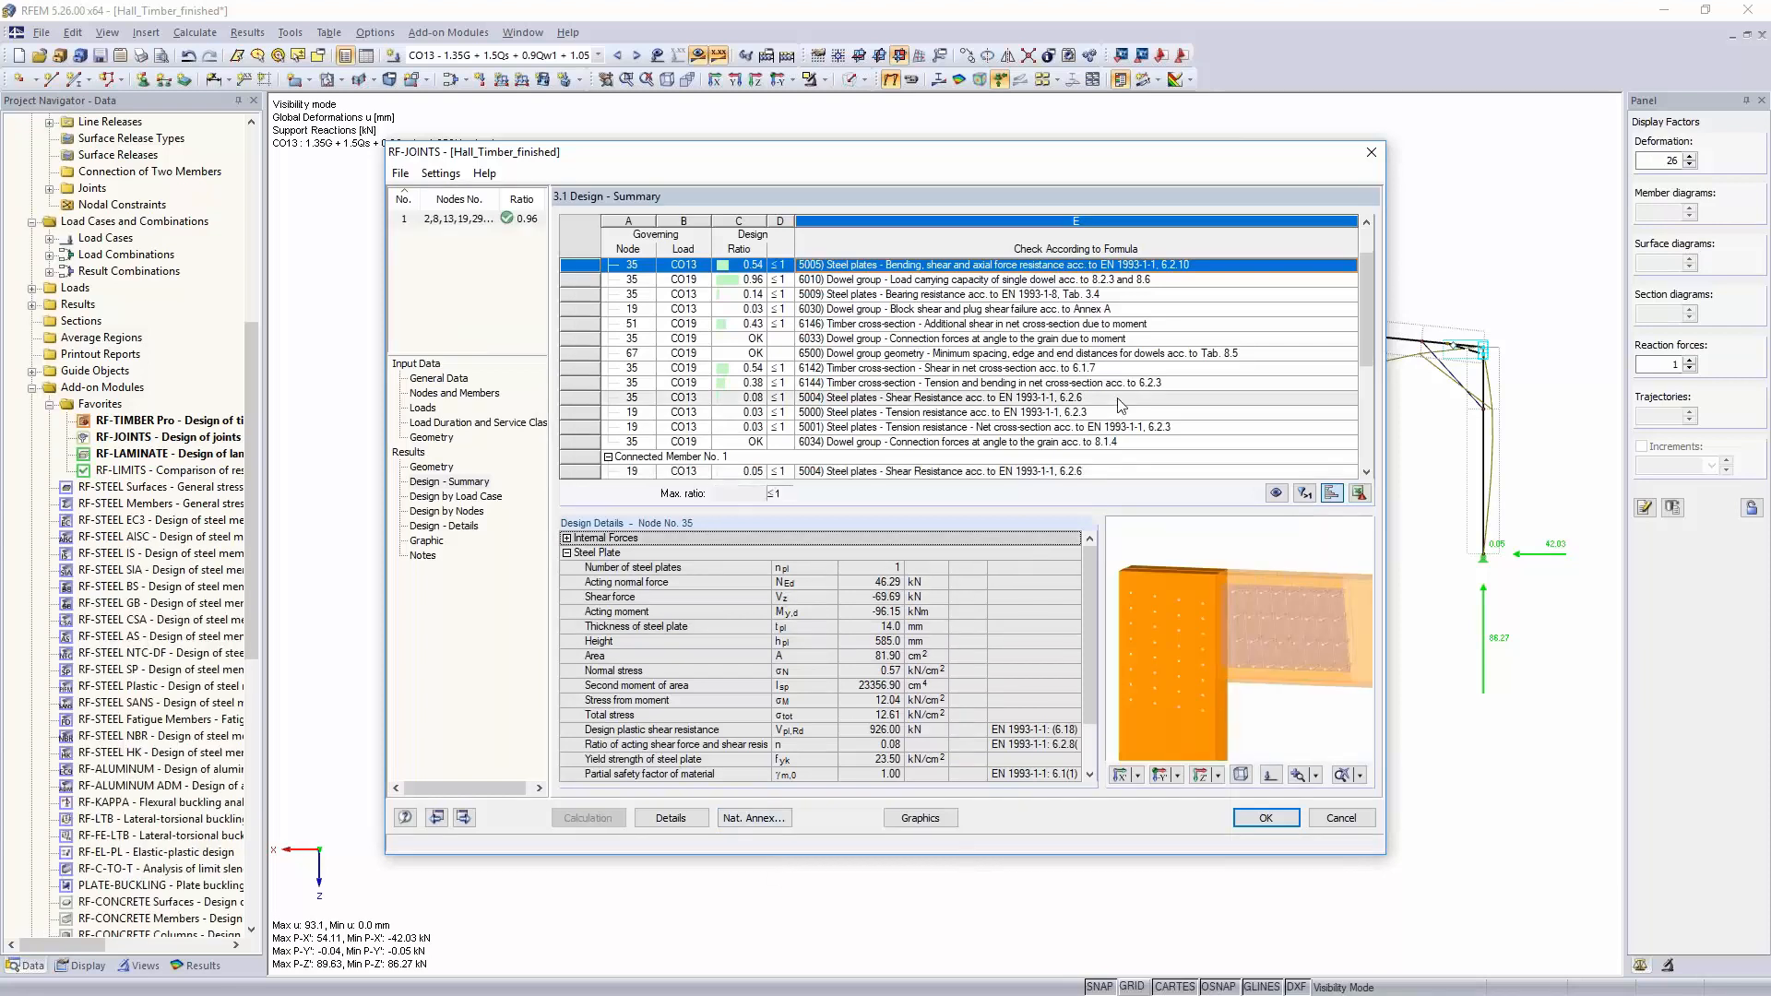
scroll(1120, 406, down, 4)
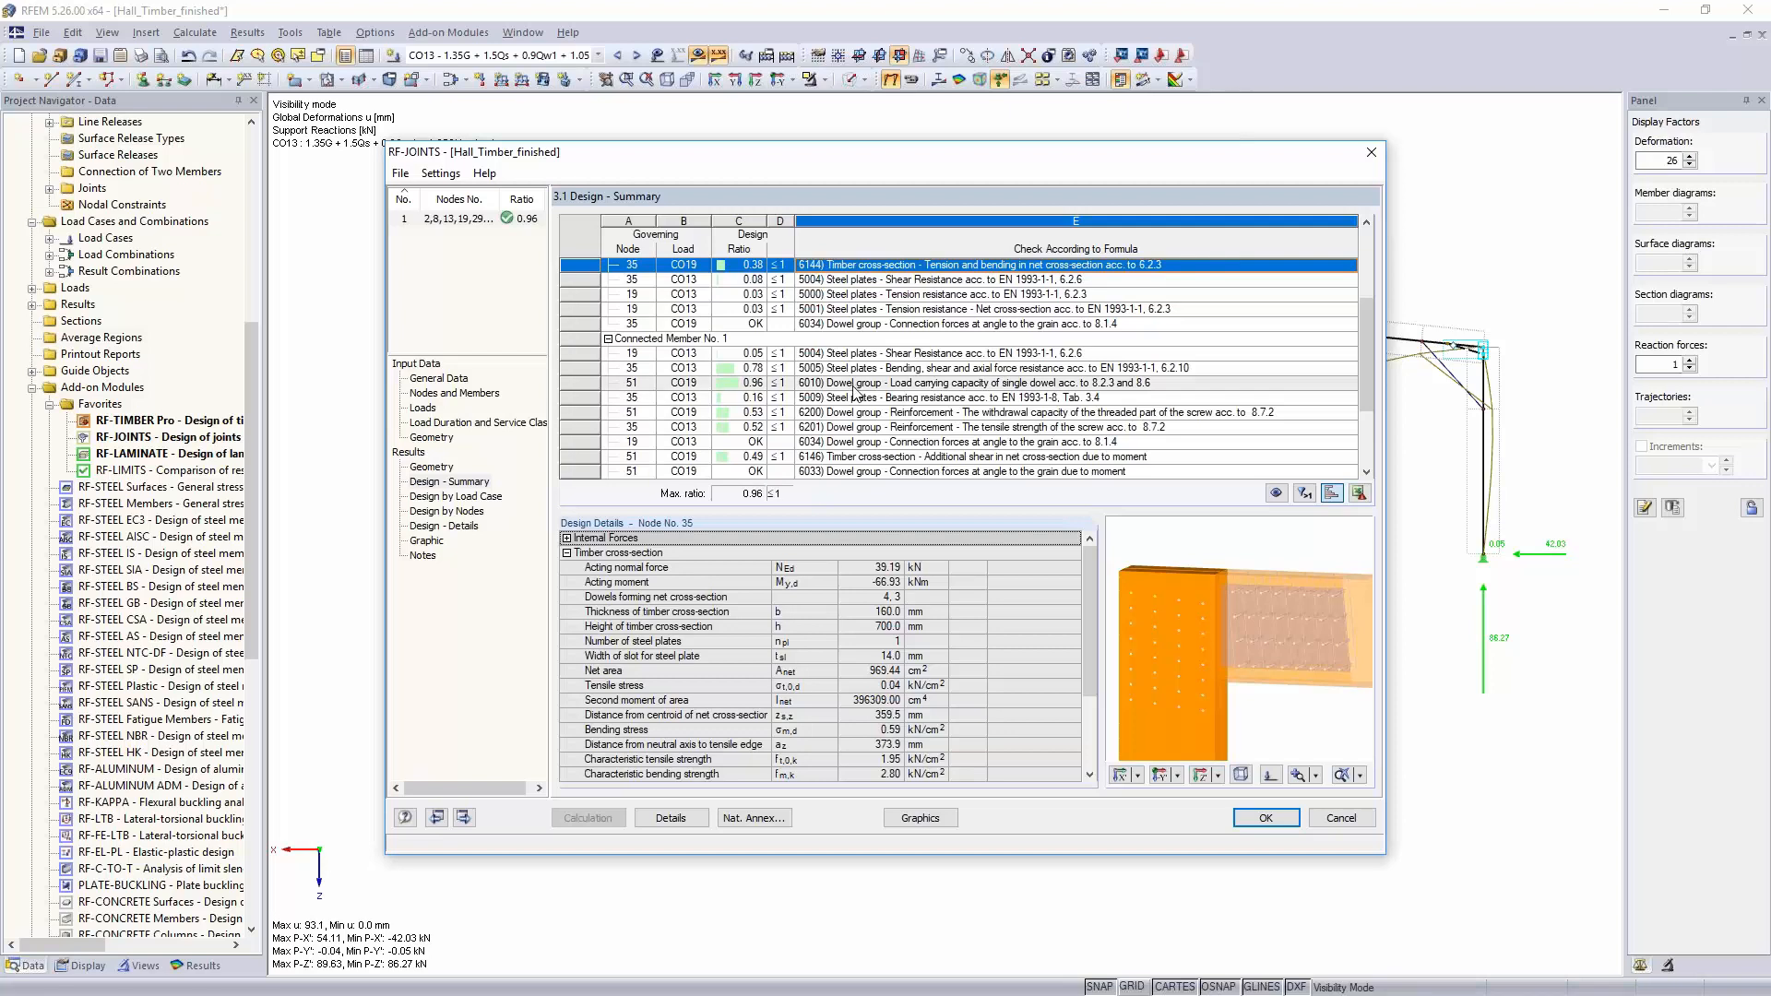
click(799, 385)
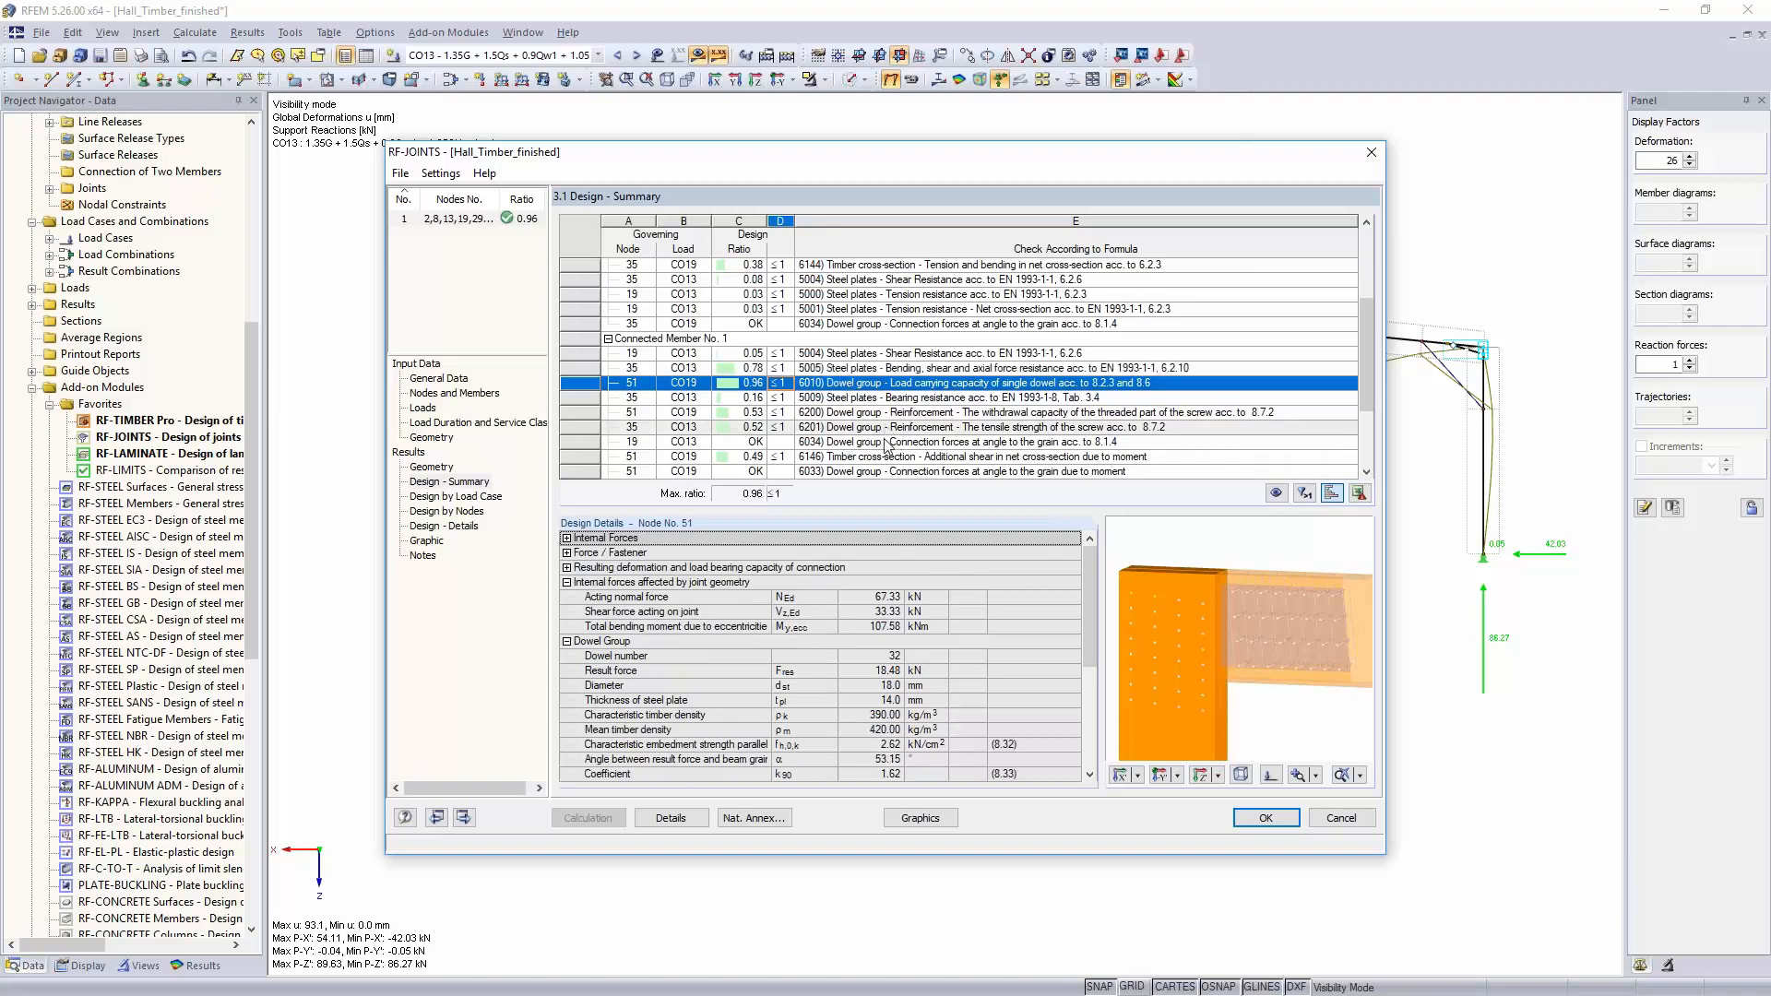
Step: Examine the main member's slip moduli for SLS and ULS in the resulting joint geometry
click(432, 467)
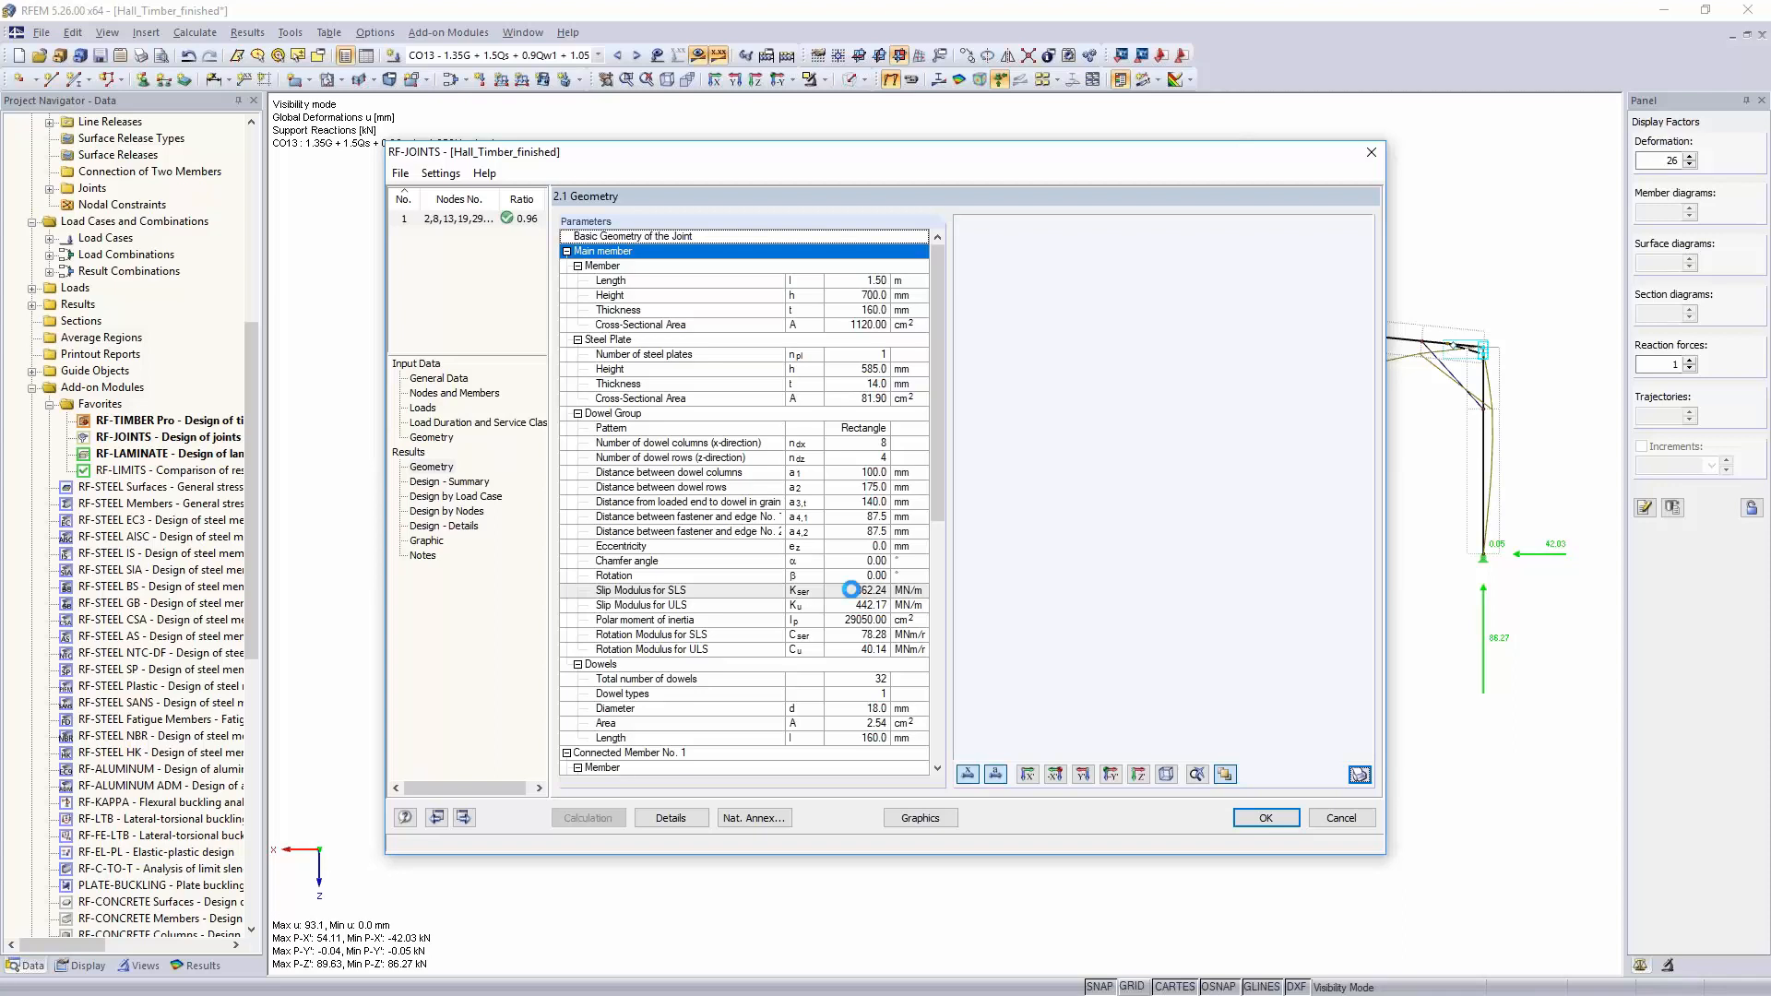
click(850, 591)
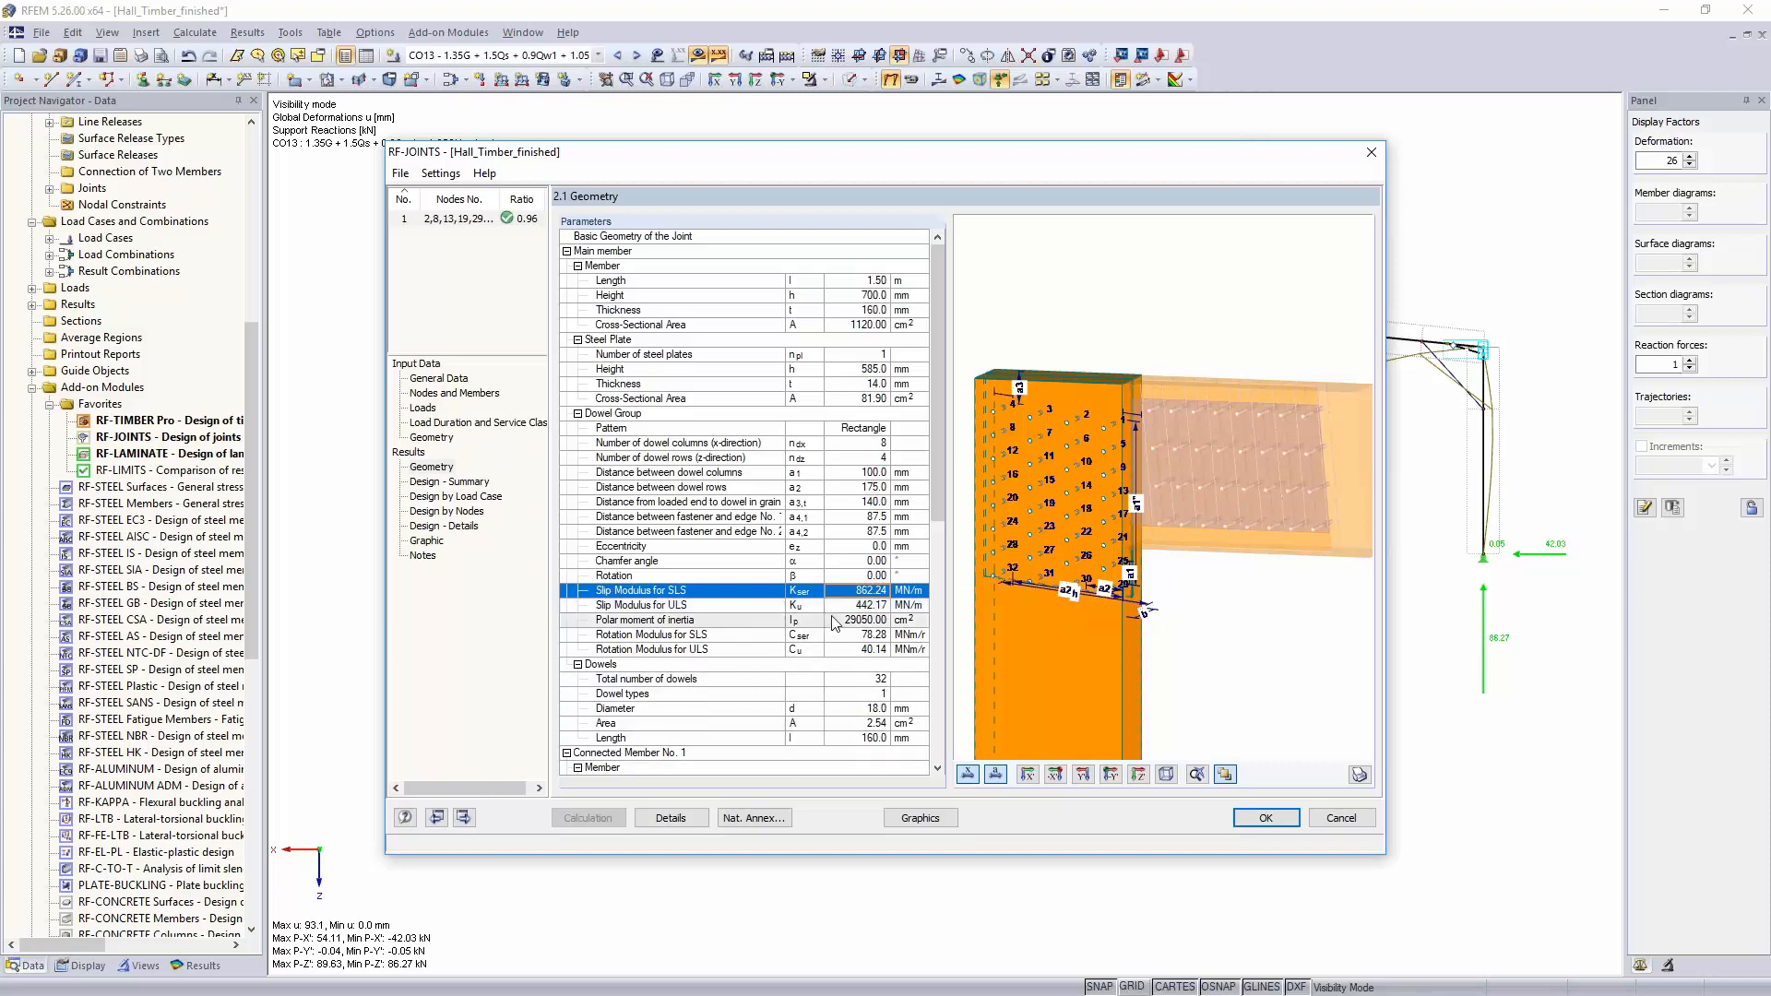
click(674, 604)
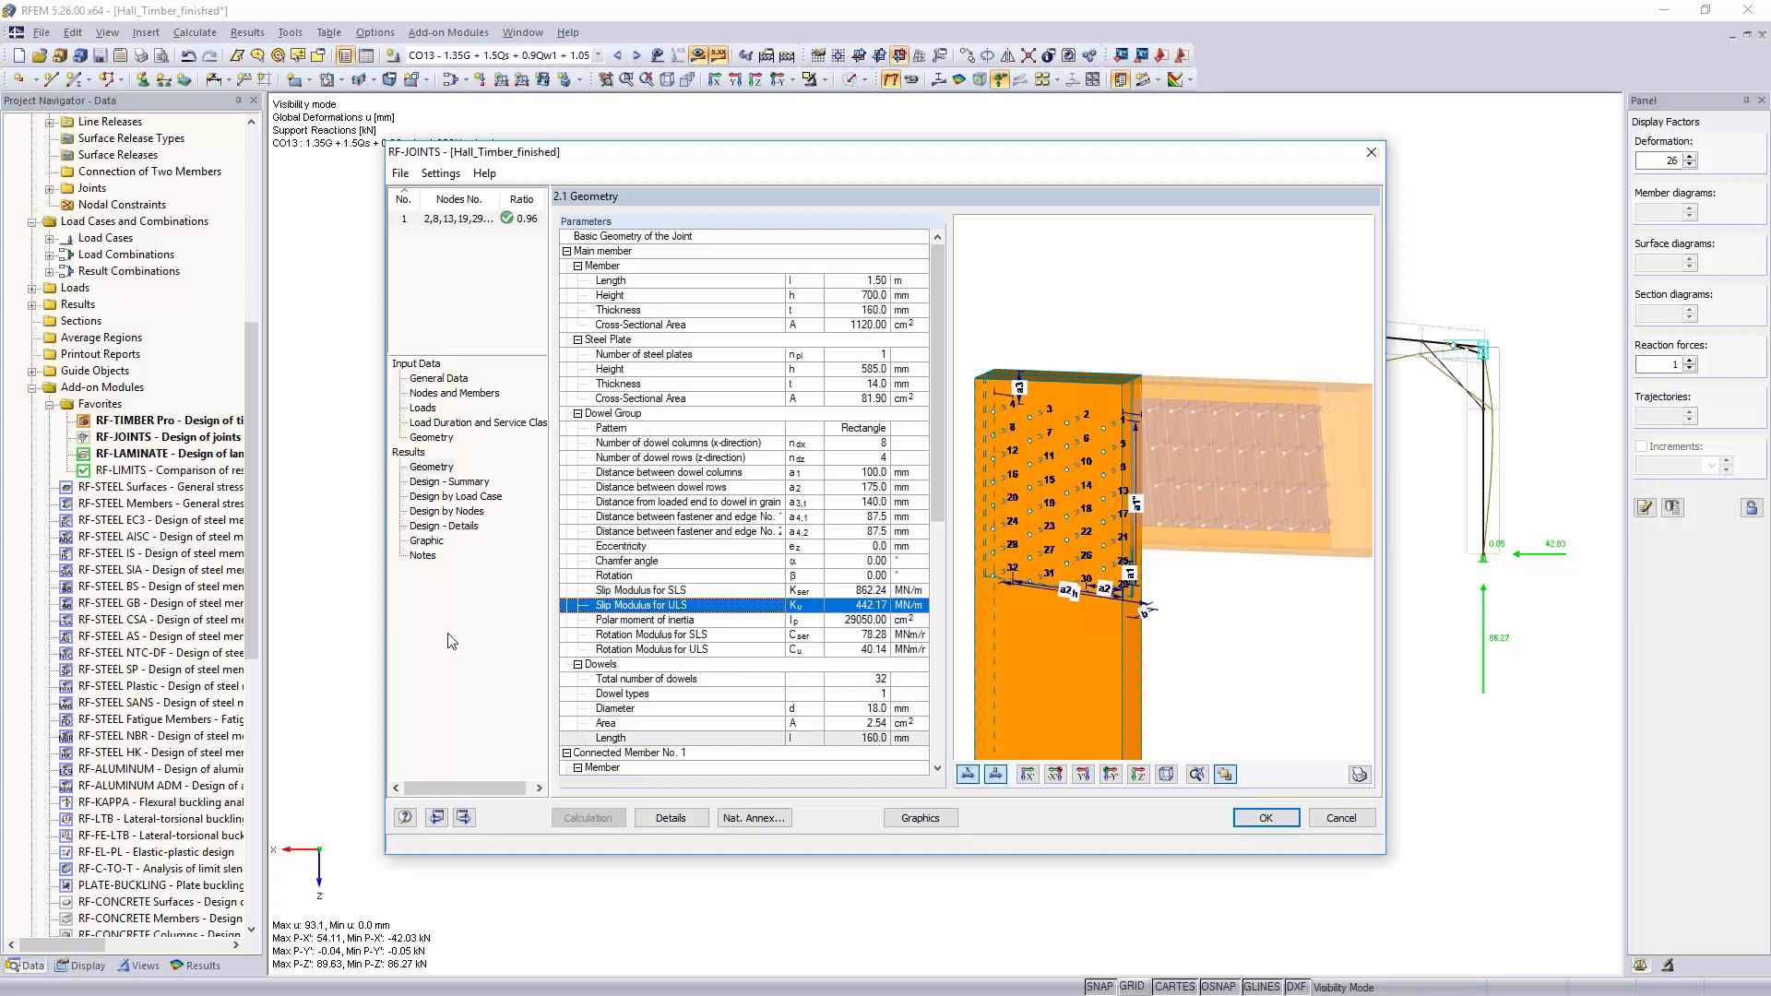
Step: View the joint graphic as a wireframe, isolate the steel plate as a solid model by hiding both members, and close the joint module
click(427, 541)
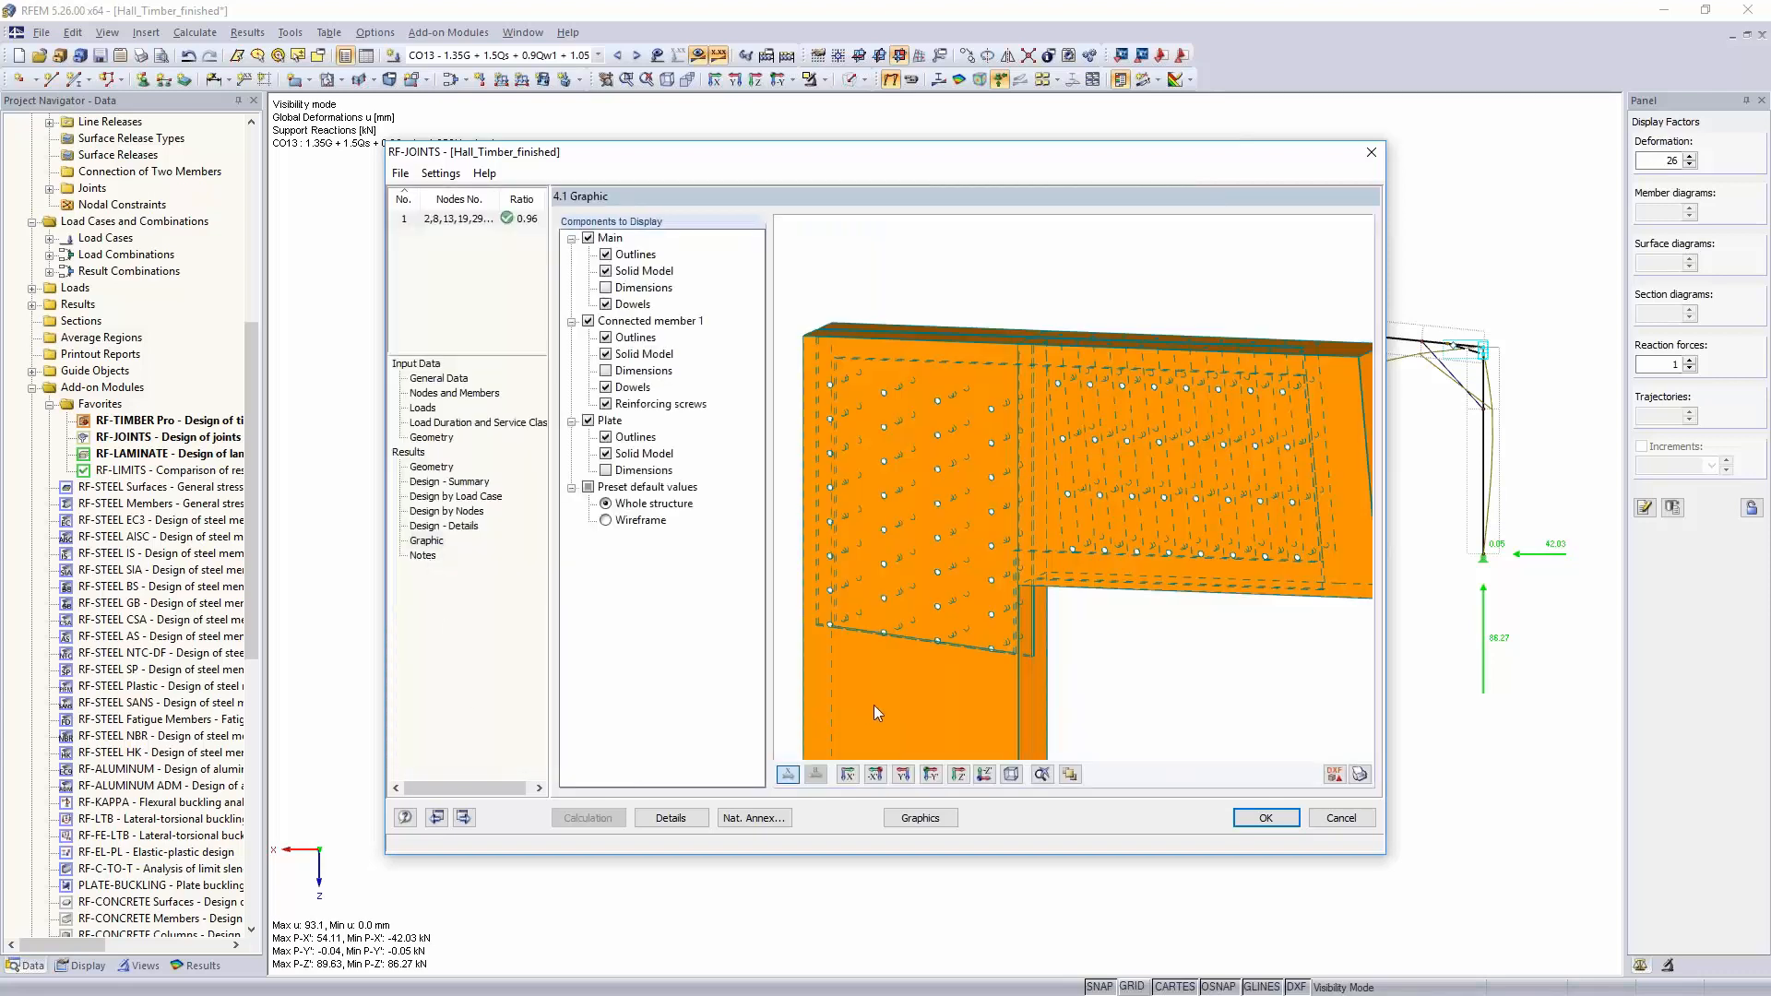
scroll(938, 566, down, 3)
click(606, 520)
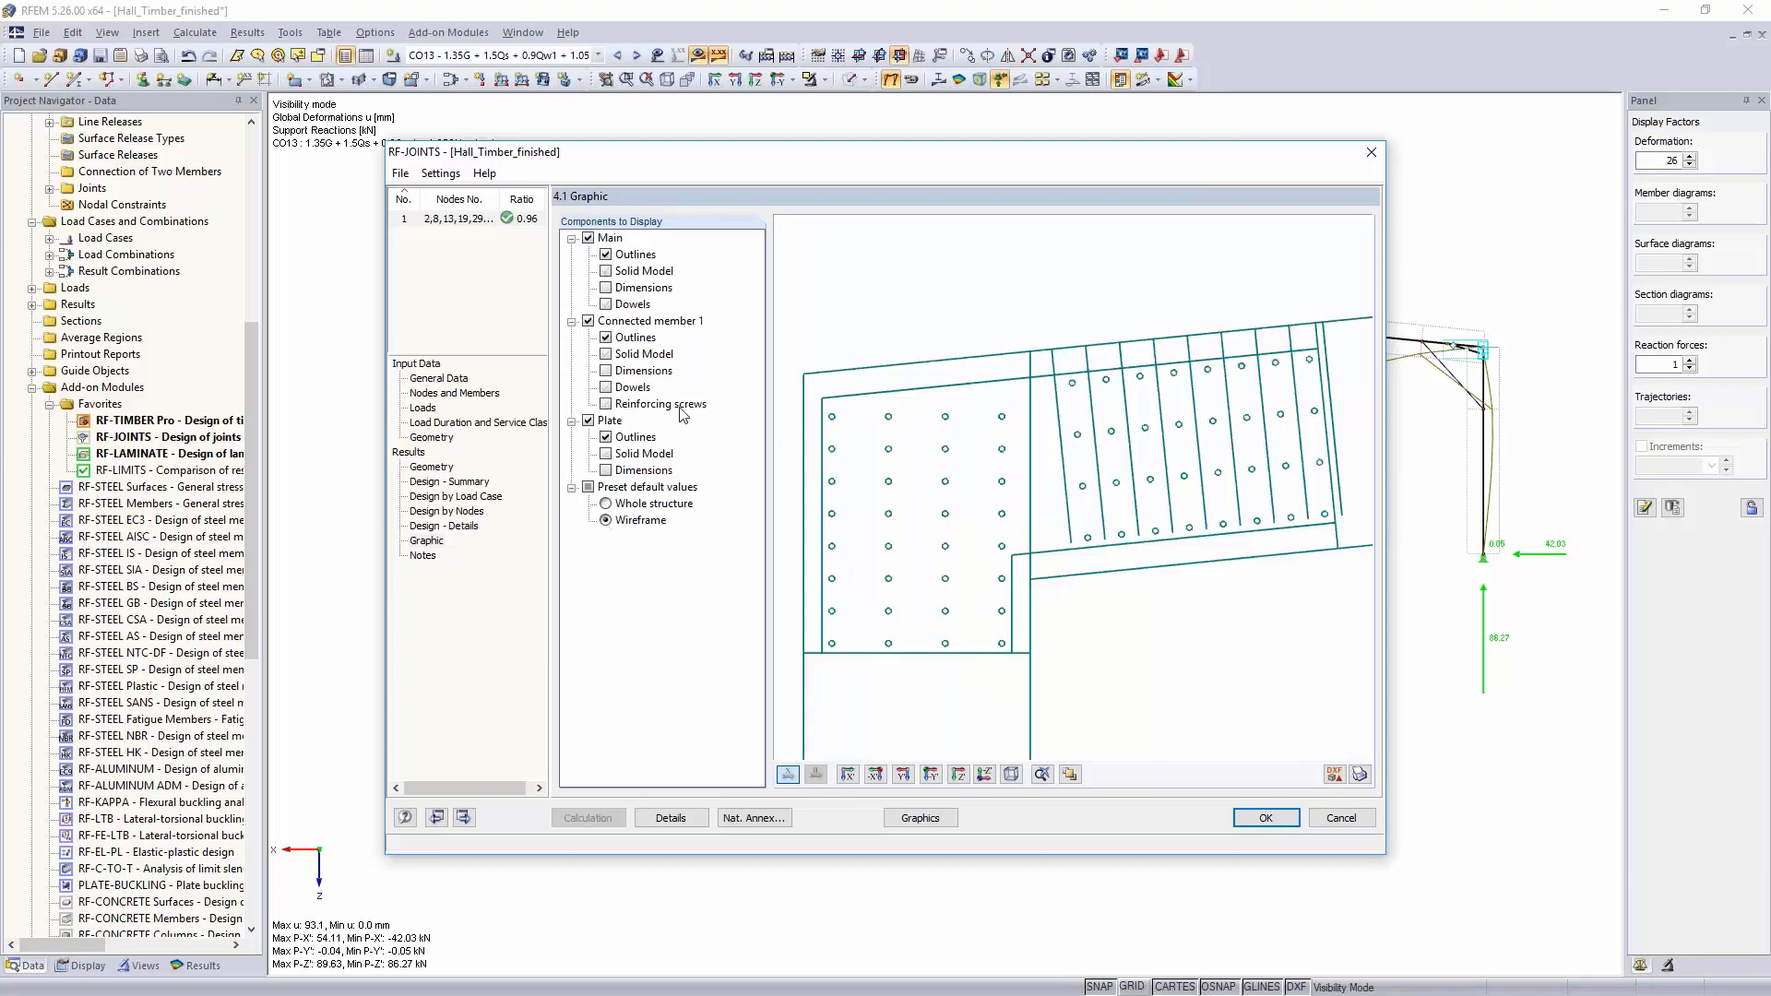
click(588, 321)
click(588, 238)
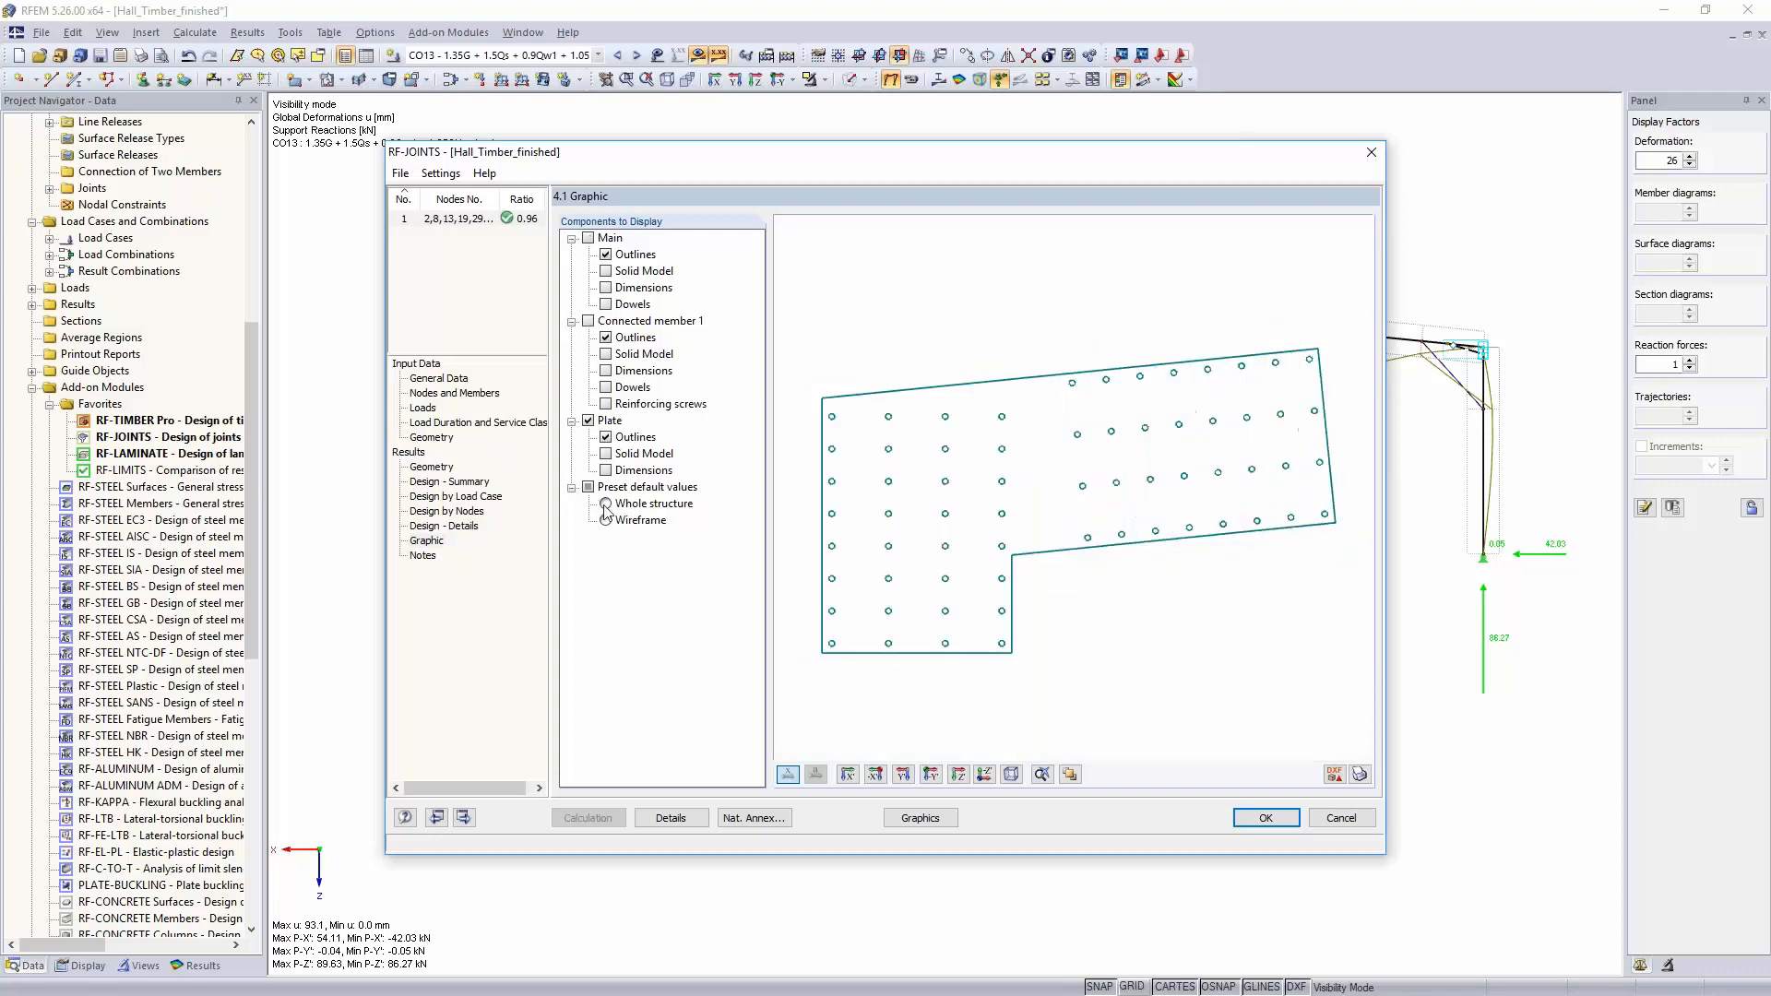
click(605, 453)
middle_drag(1199, 517, 1013, 544)
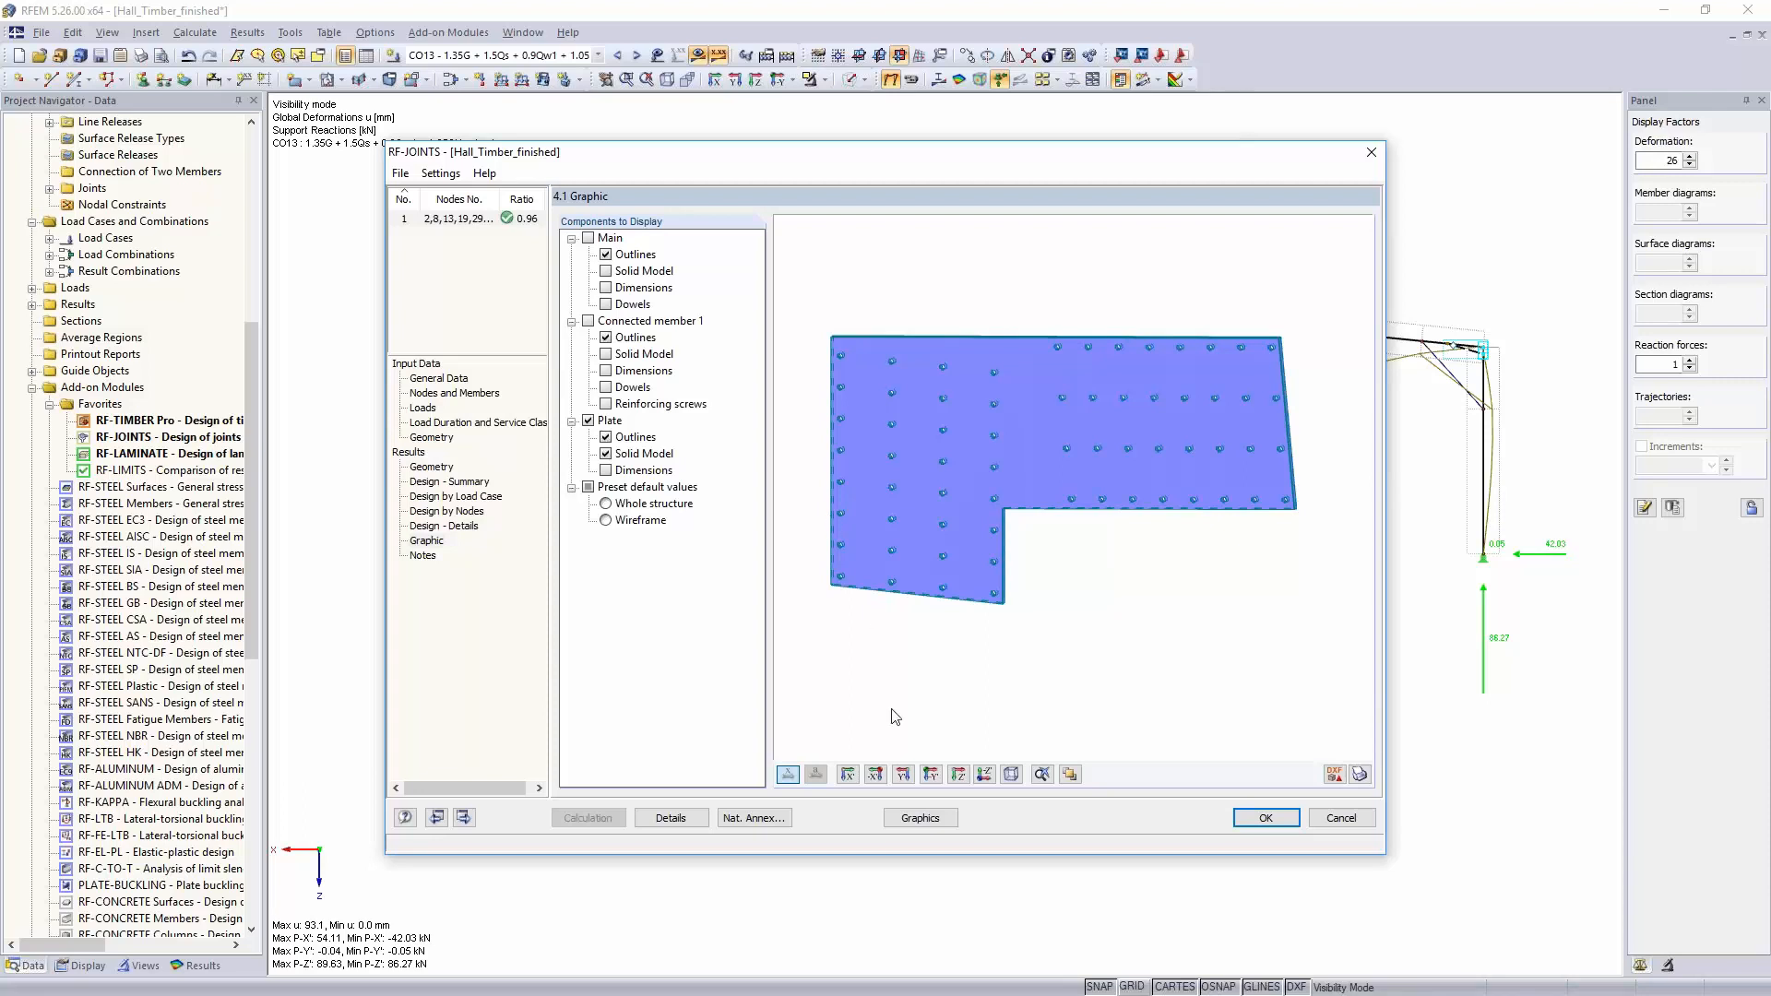
click(1269, 821)
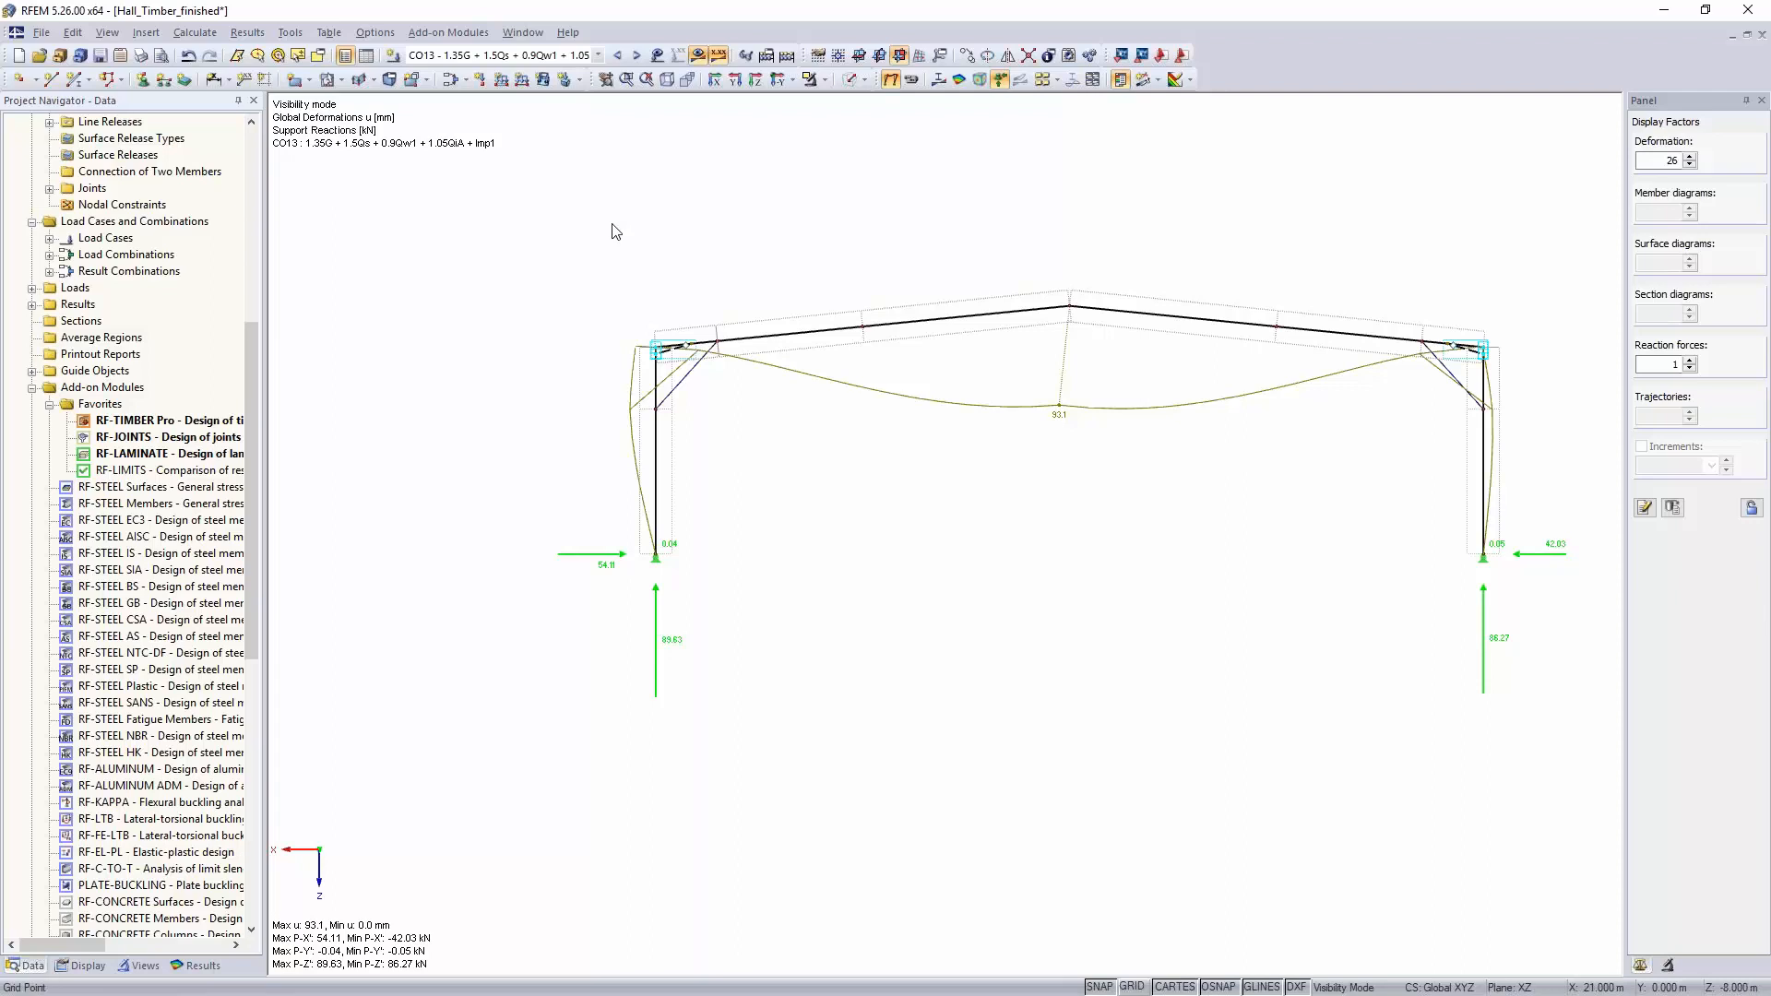
Step: Cancel the visibility mode and inspect the deformations of the whole hall in 3D, including the floor slab and corner columns
click(826, 80)
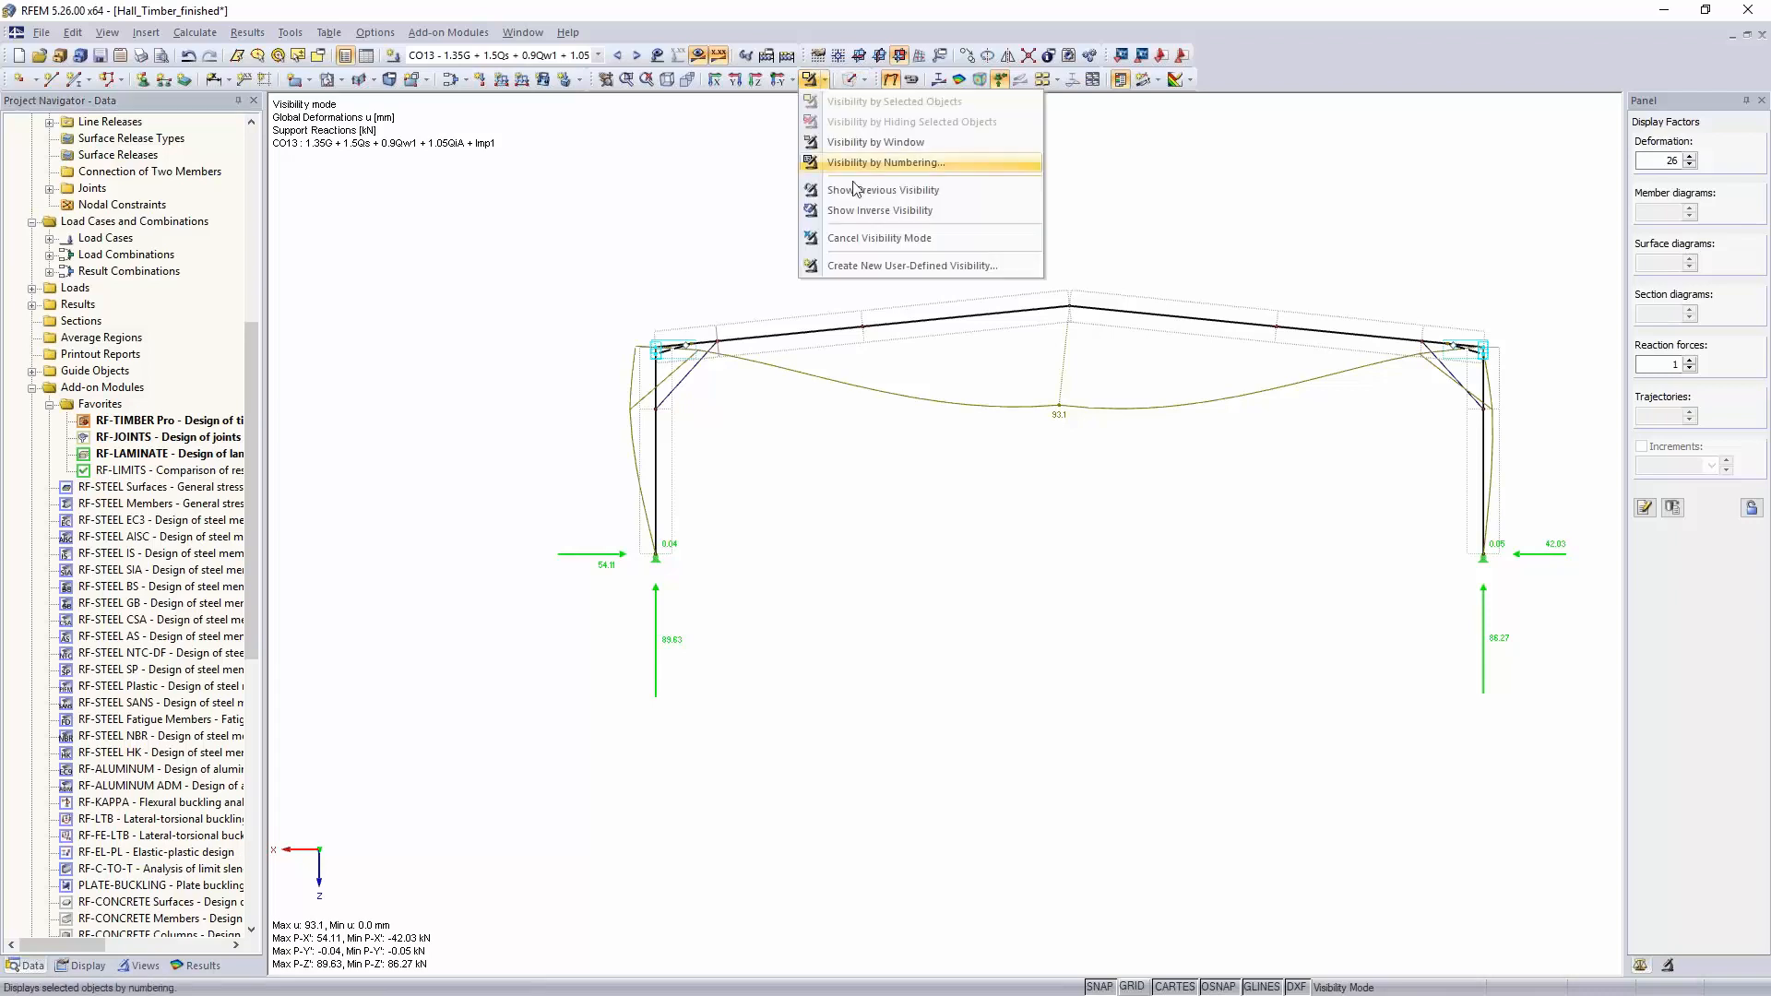
click(867, 242)
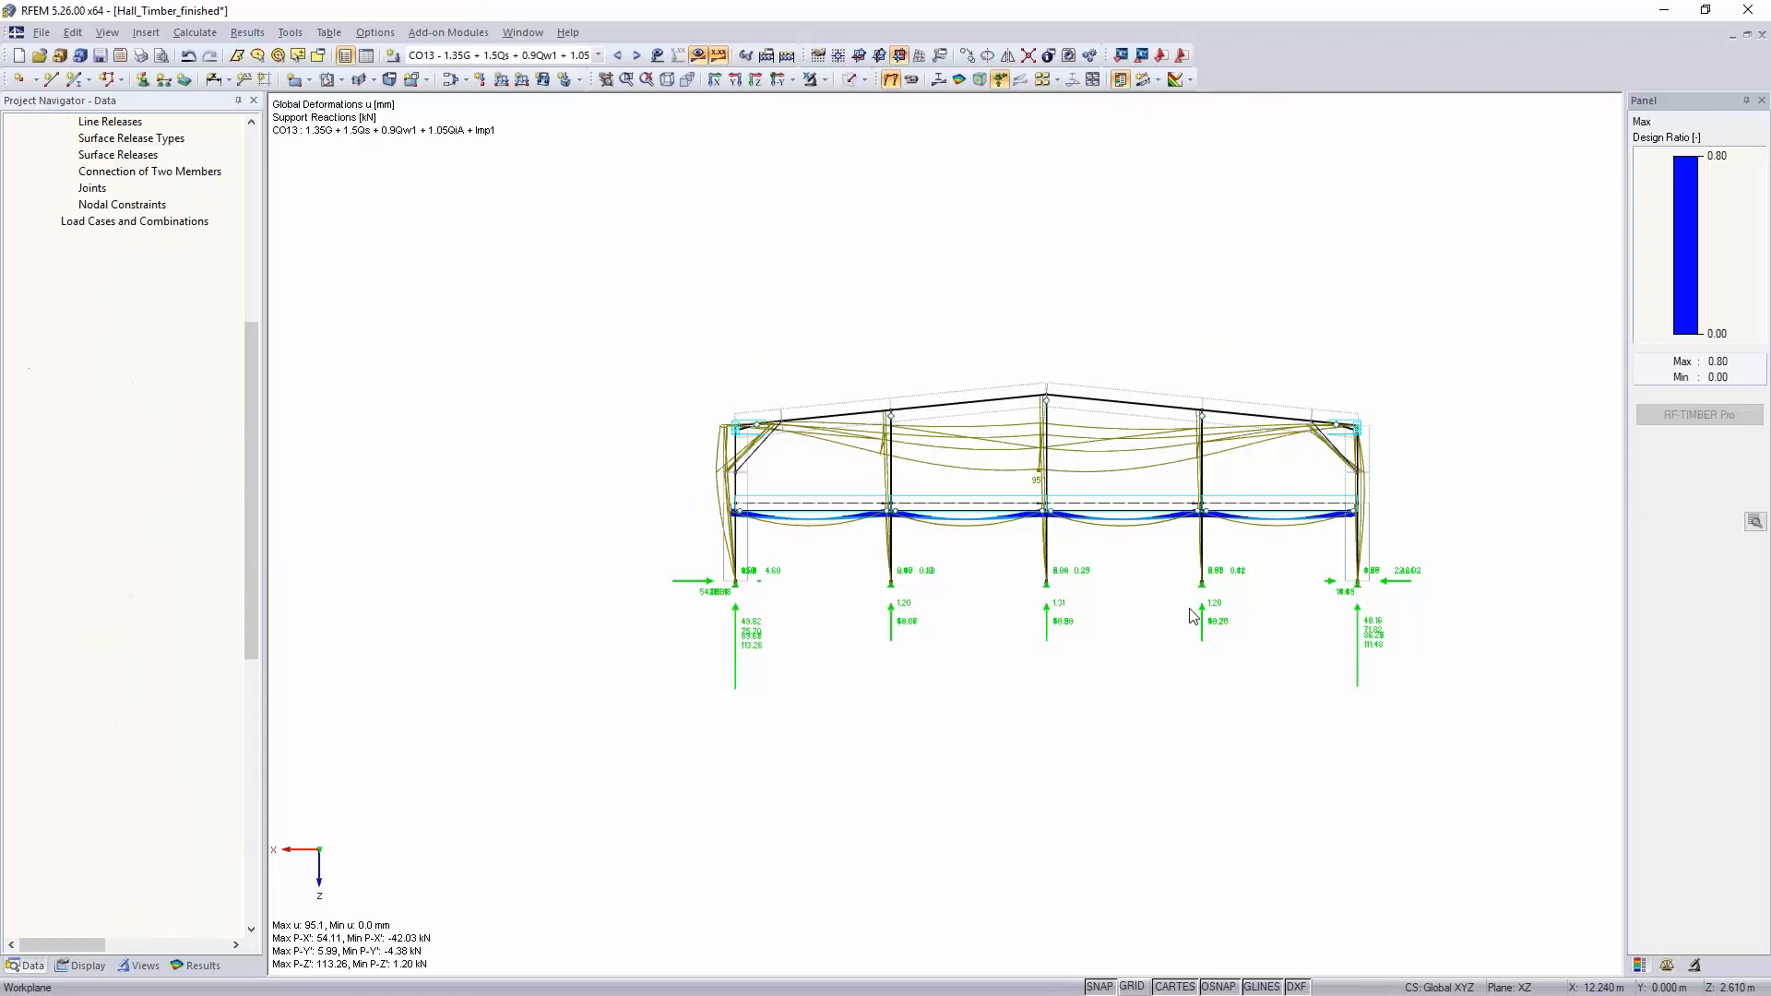
ctrl+middle_drag(1189, 613, 812, 752)
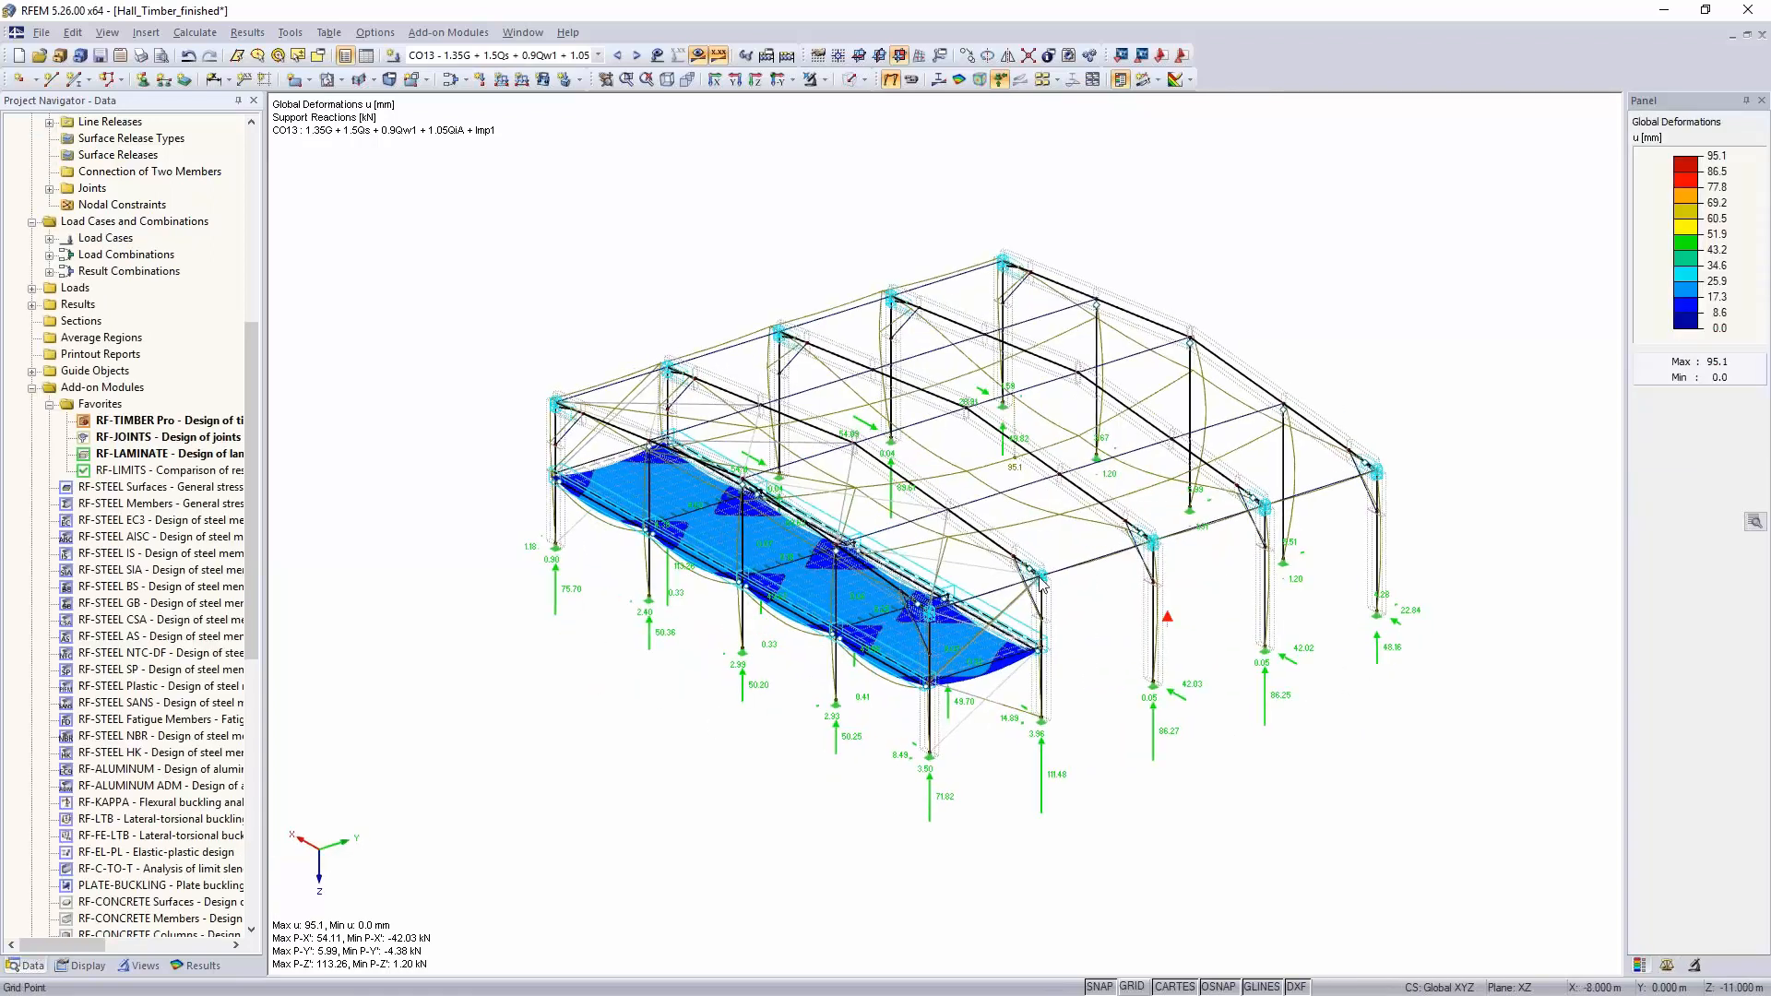
scroll(982, 597, up, 5)
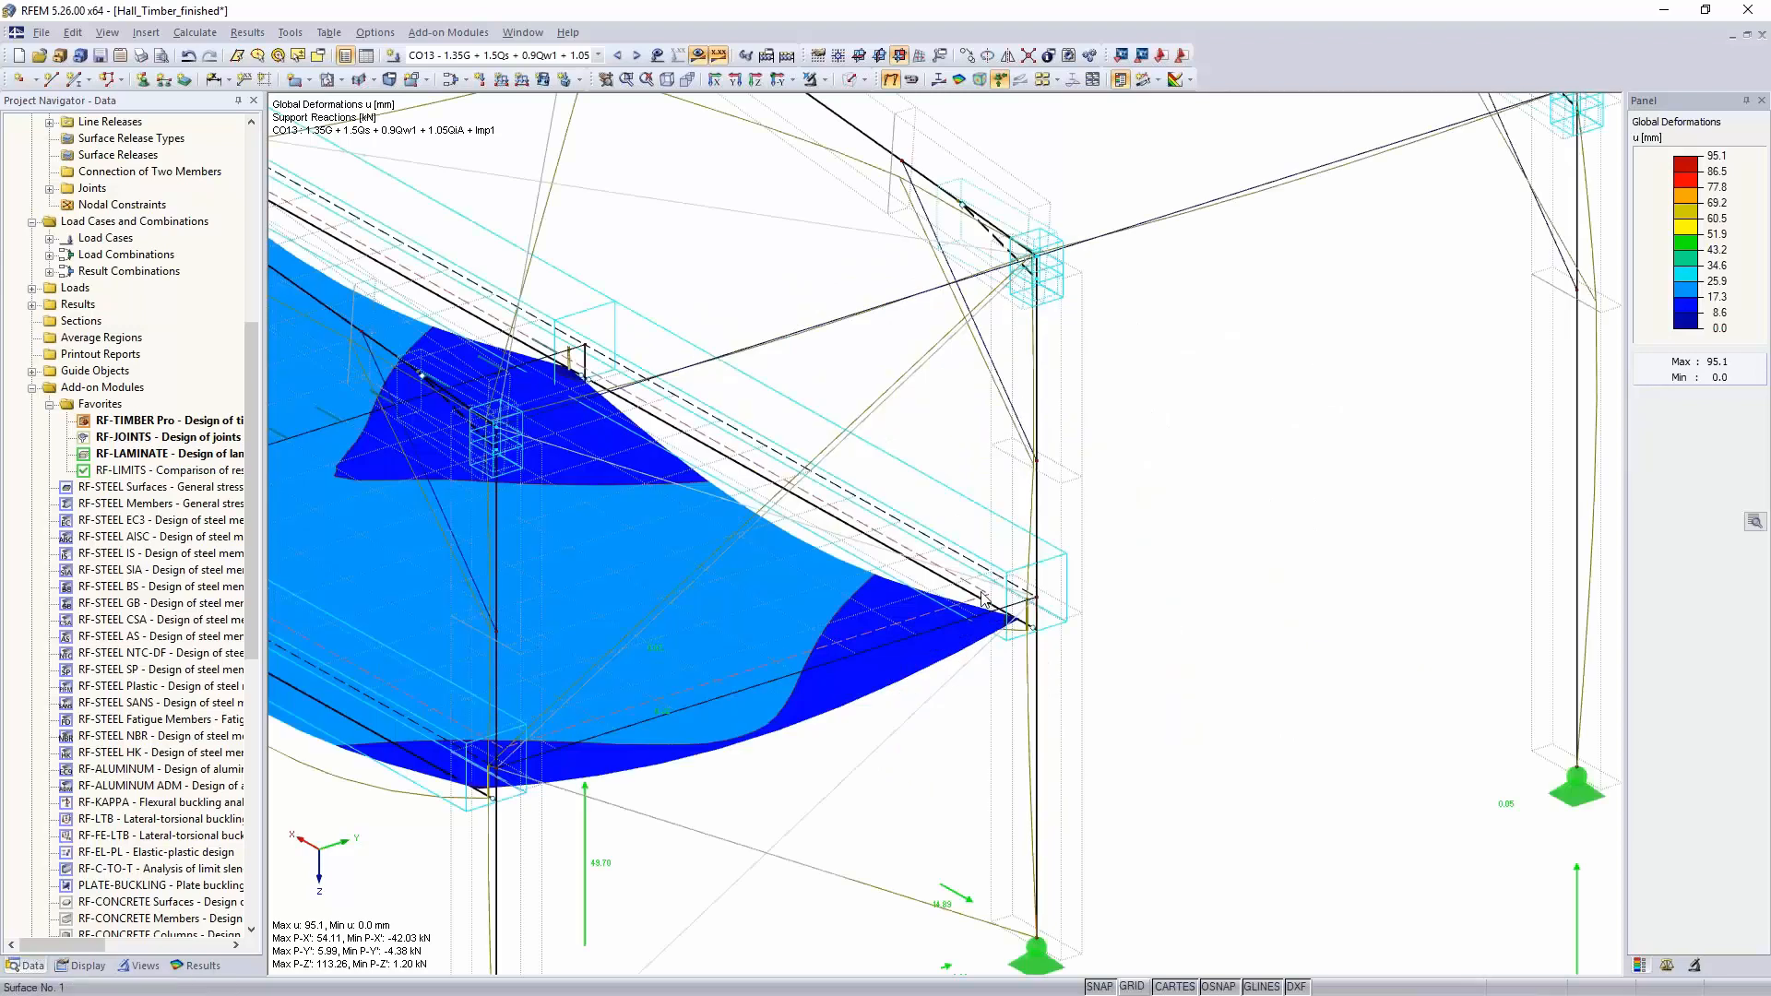
scroll(982, 598, down, 3)
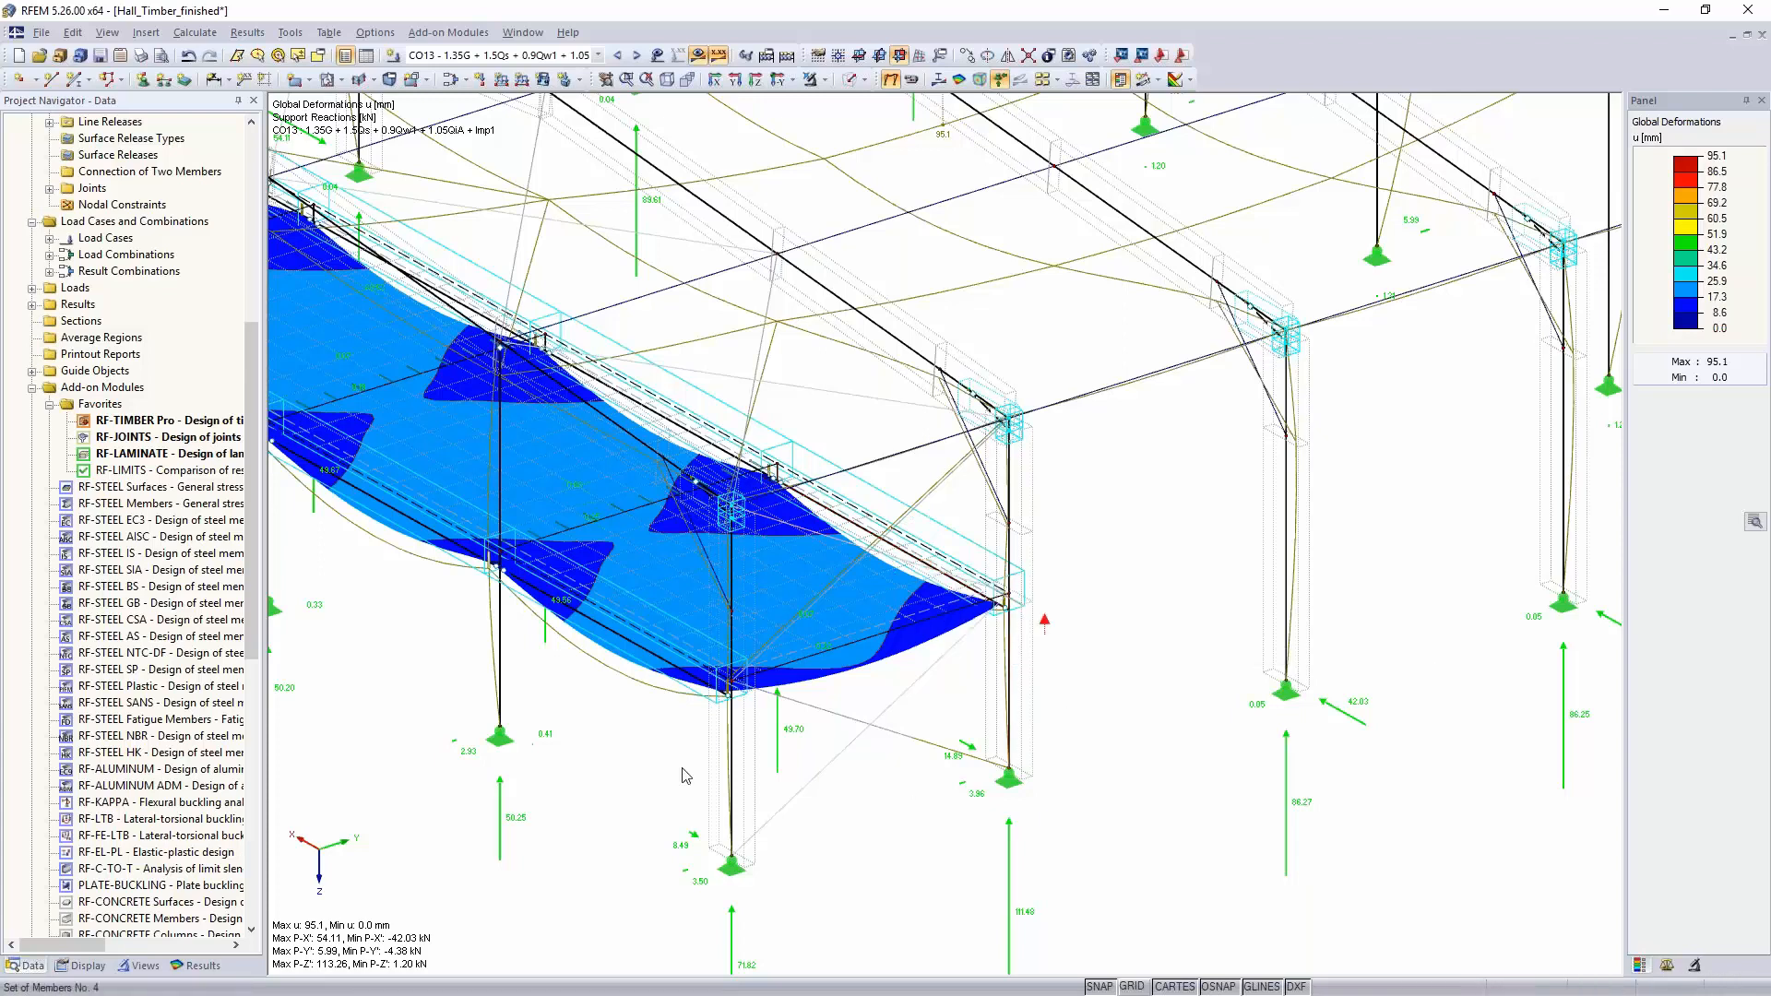
Step: Open the RF-LIMITS module and add load combination CO48 to the selection for limit checks
double_click(122, 472)
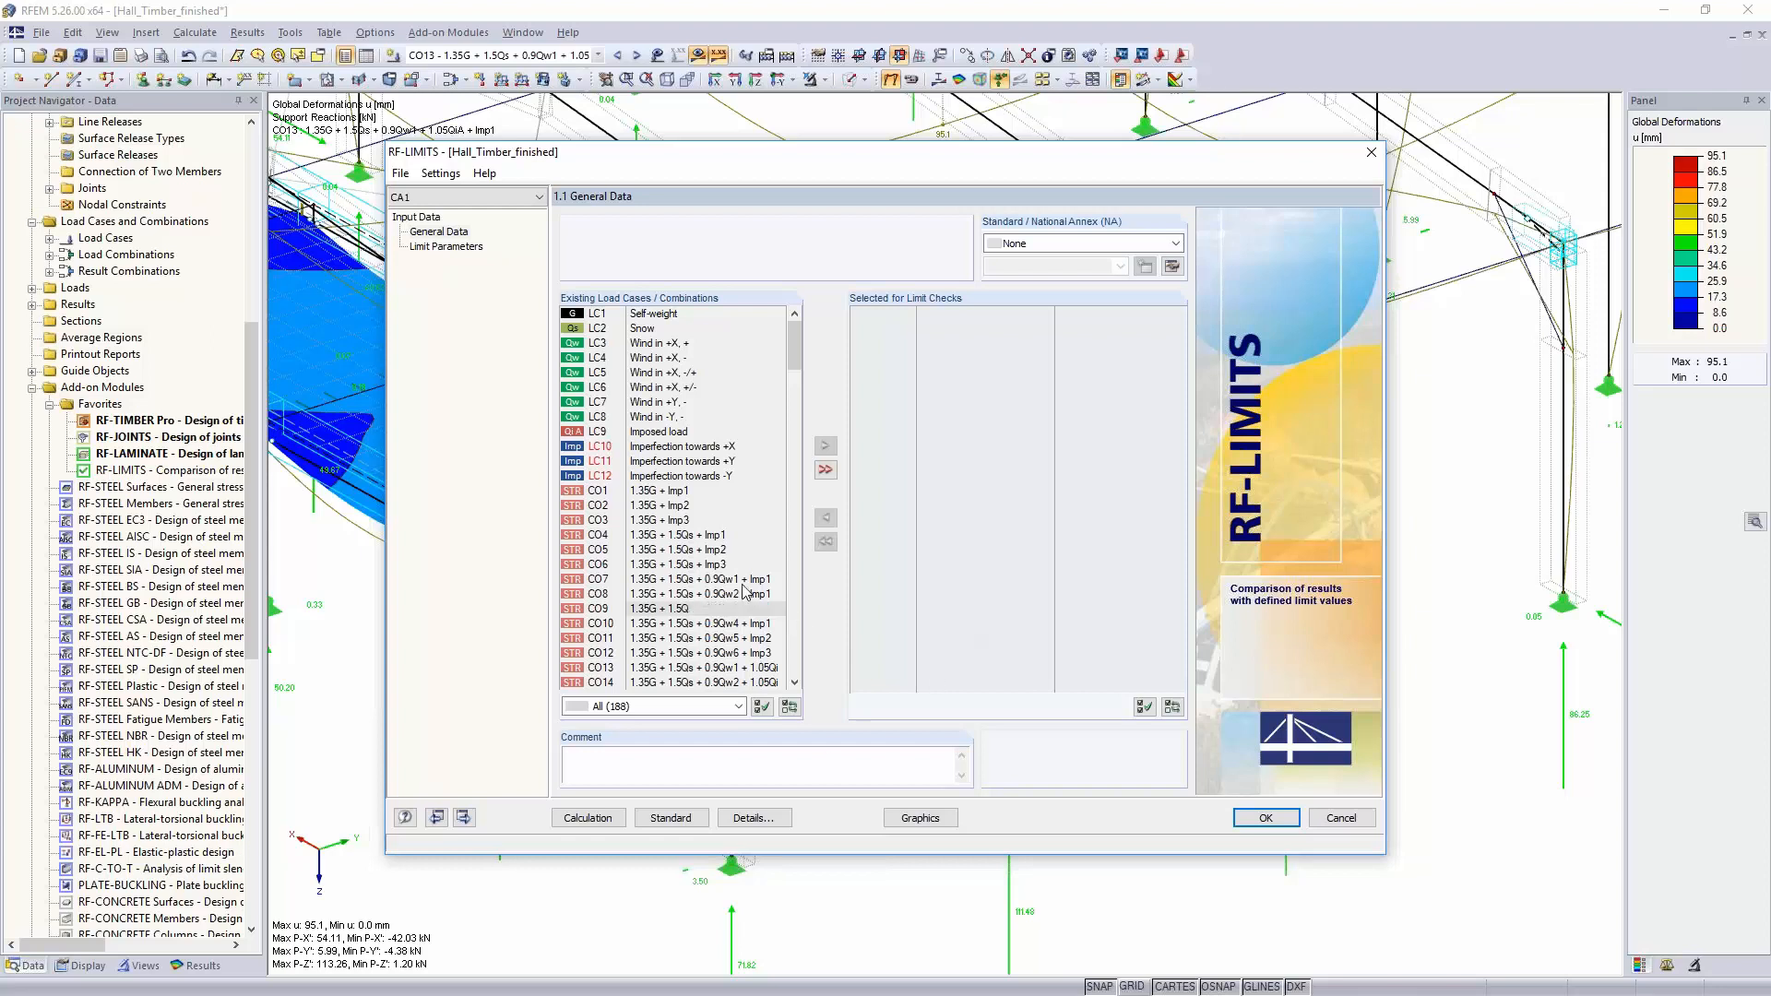
scroll(729, 548, down, 10)
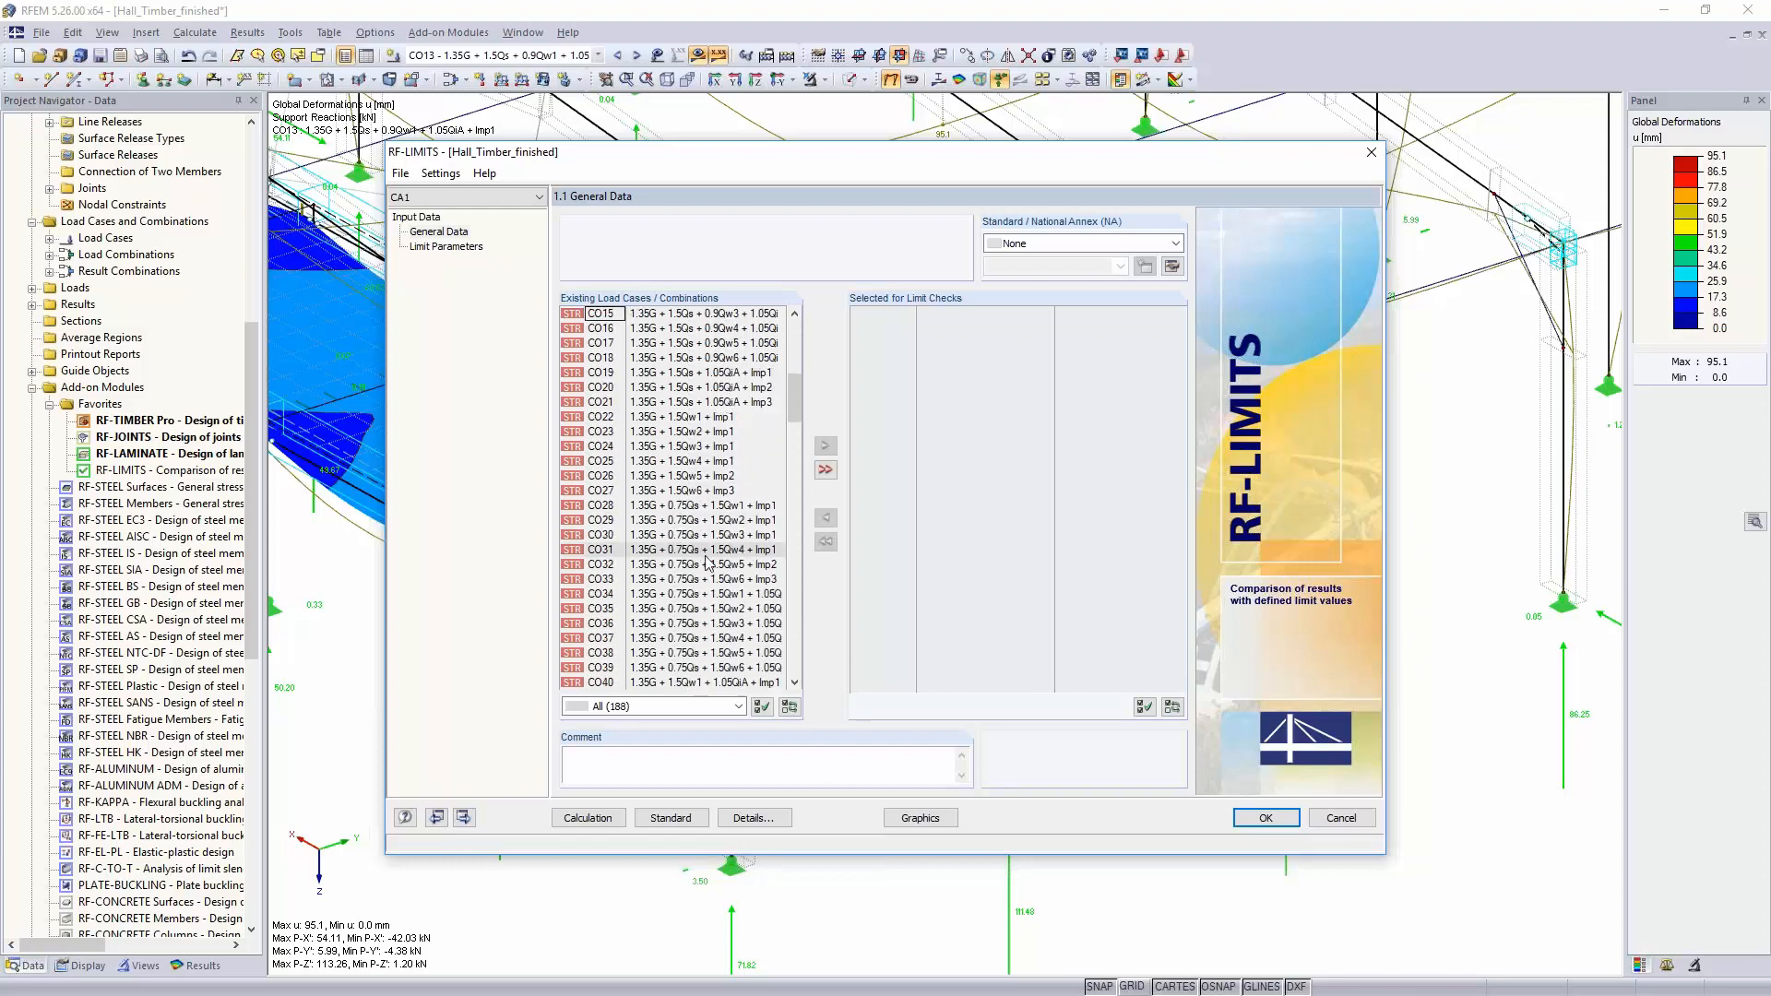
scroll(707, 560, down, 3)
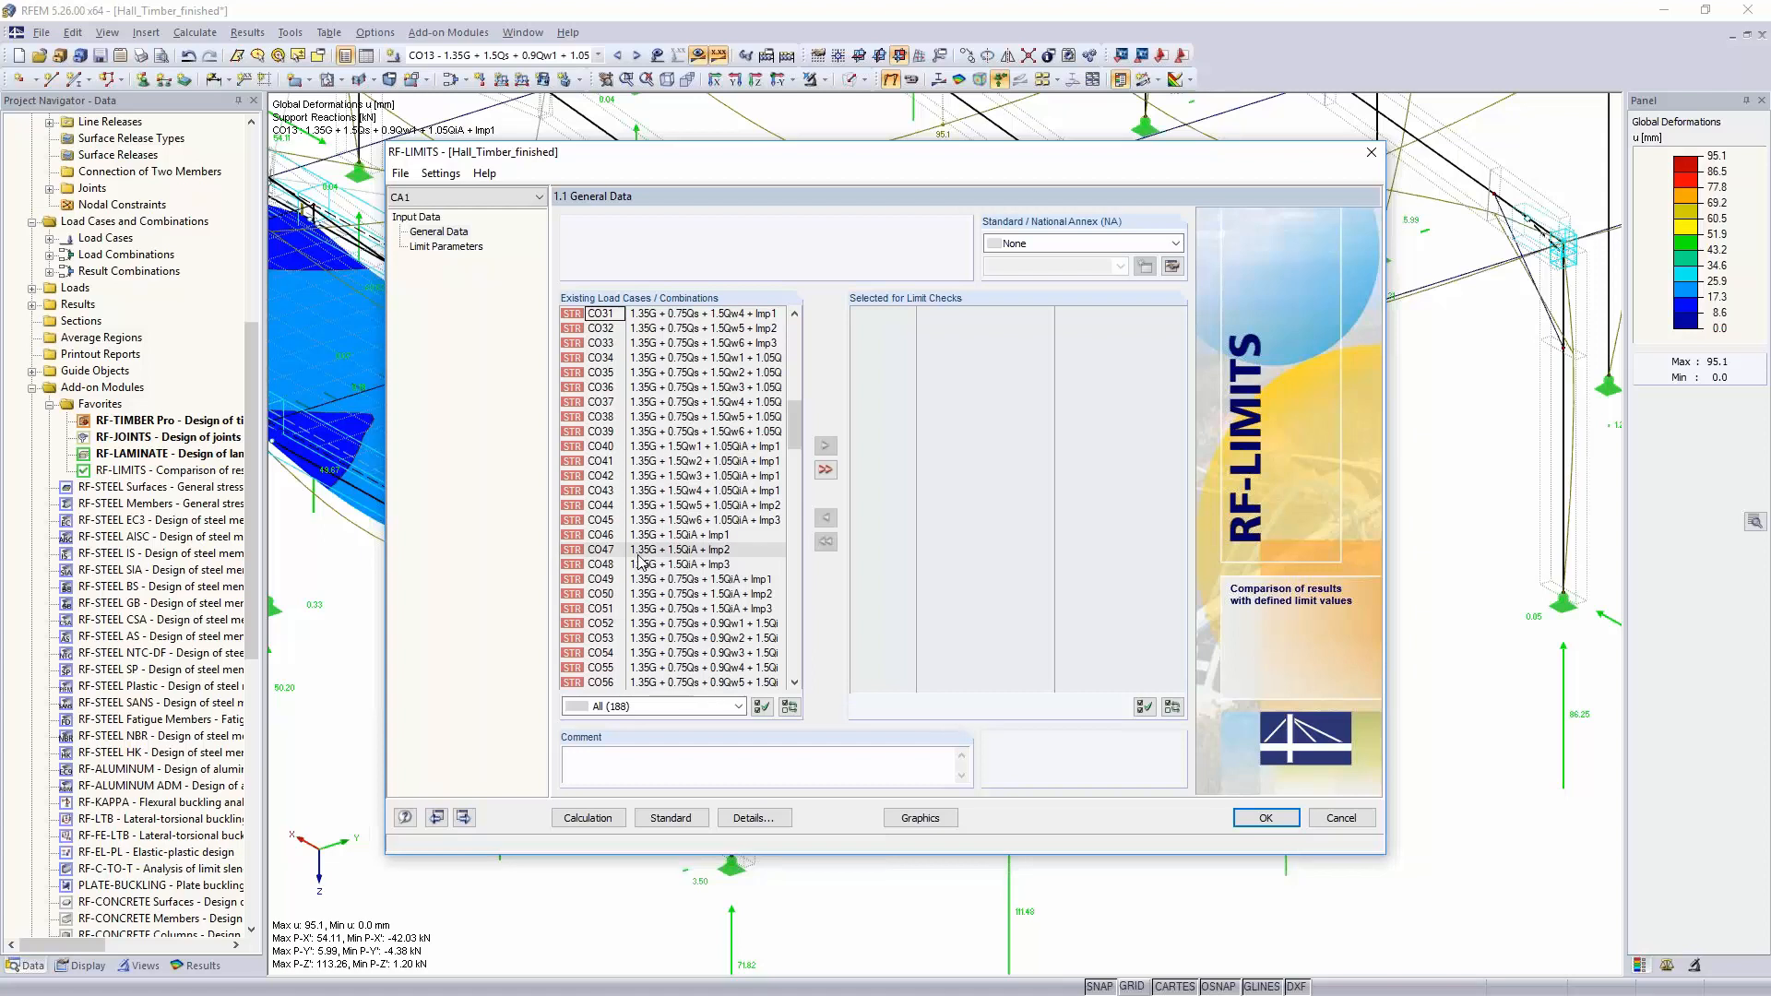
double_click(646, 563)
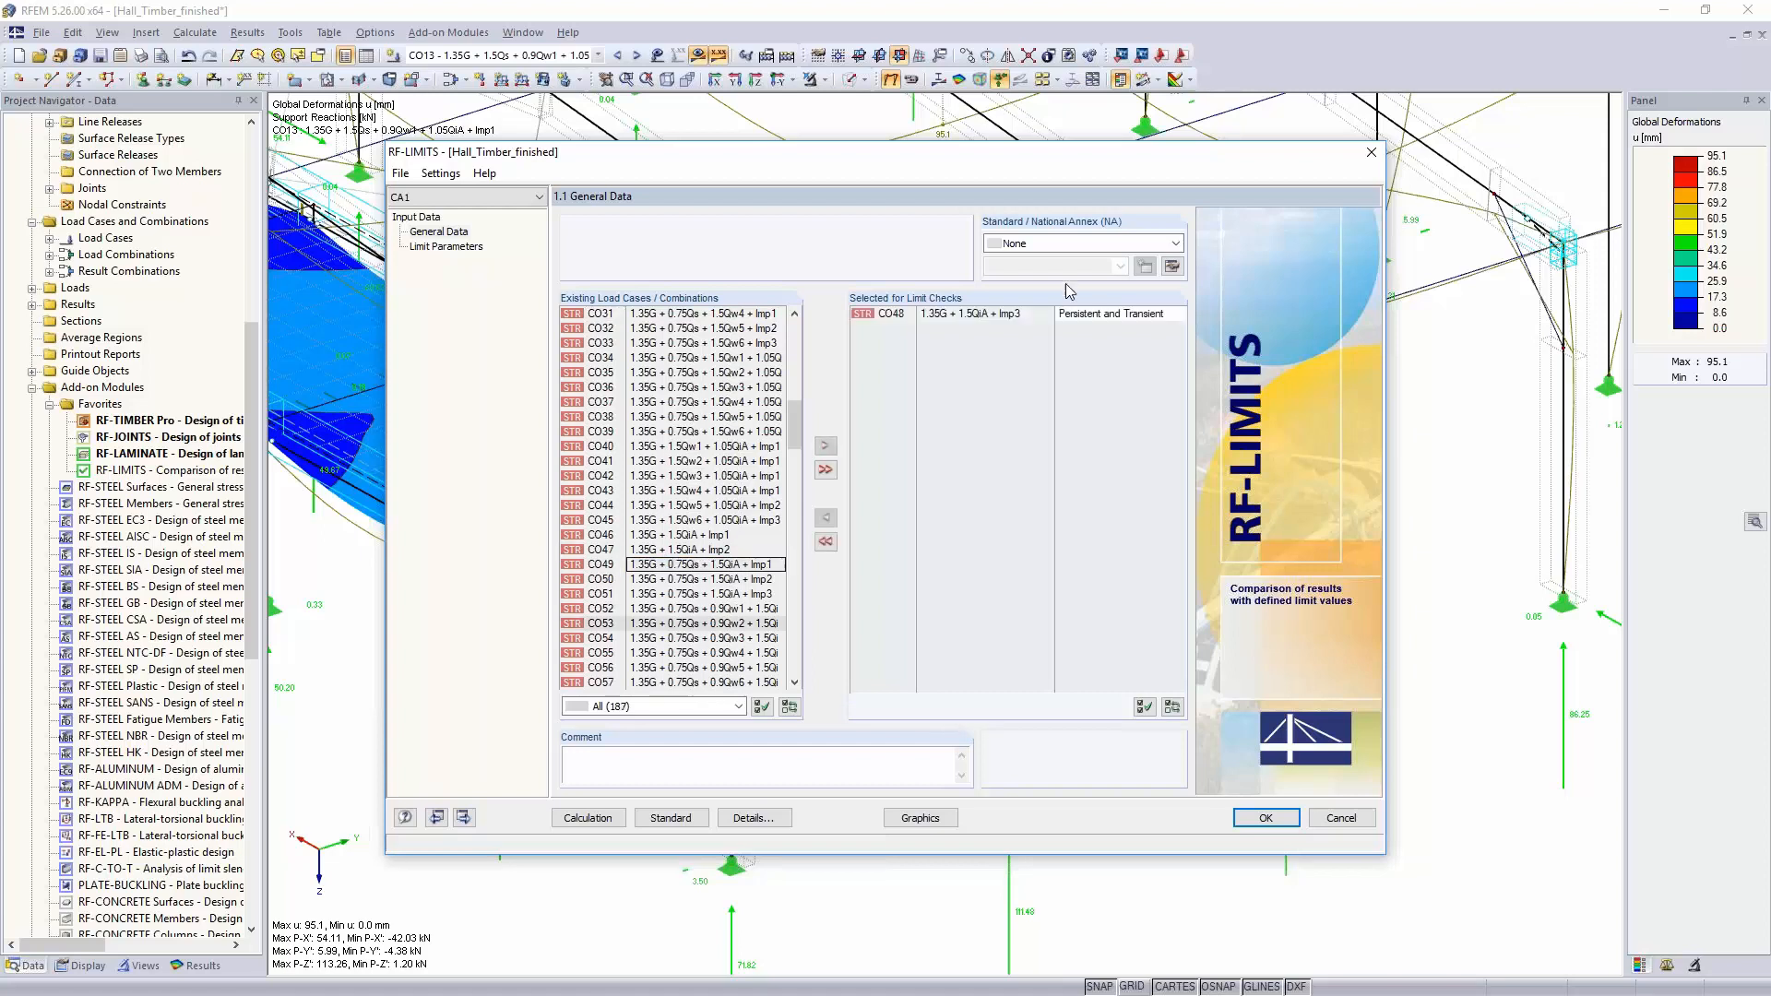
Step: Set the design standard to EN 1995-1-1:2004-11 with the German DIN national annex
click(1077, 245)
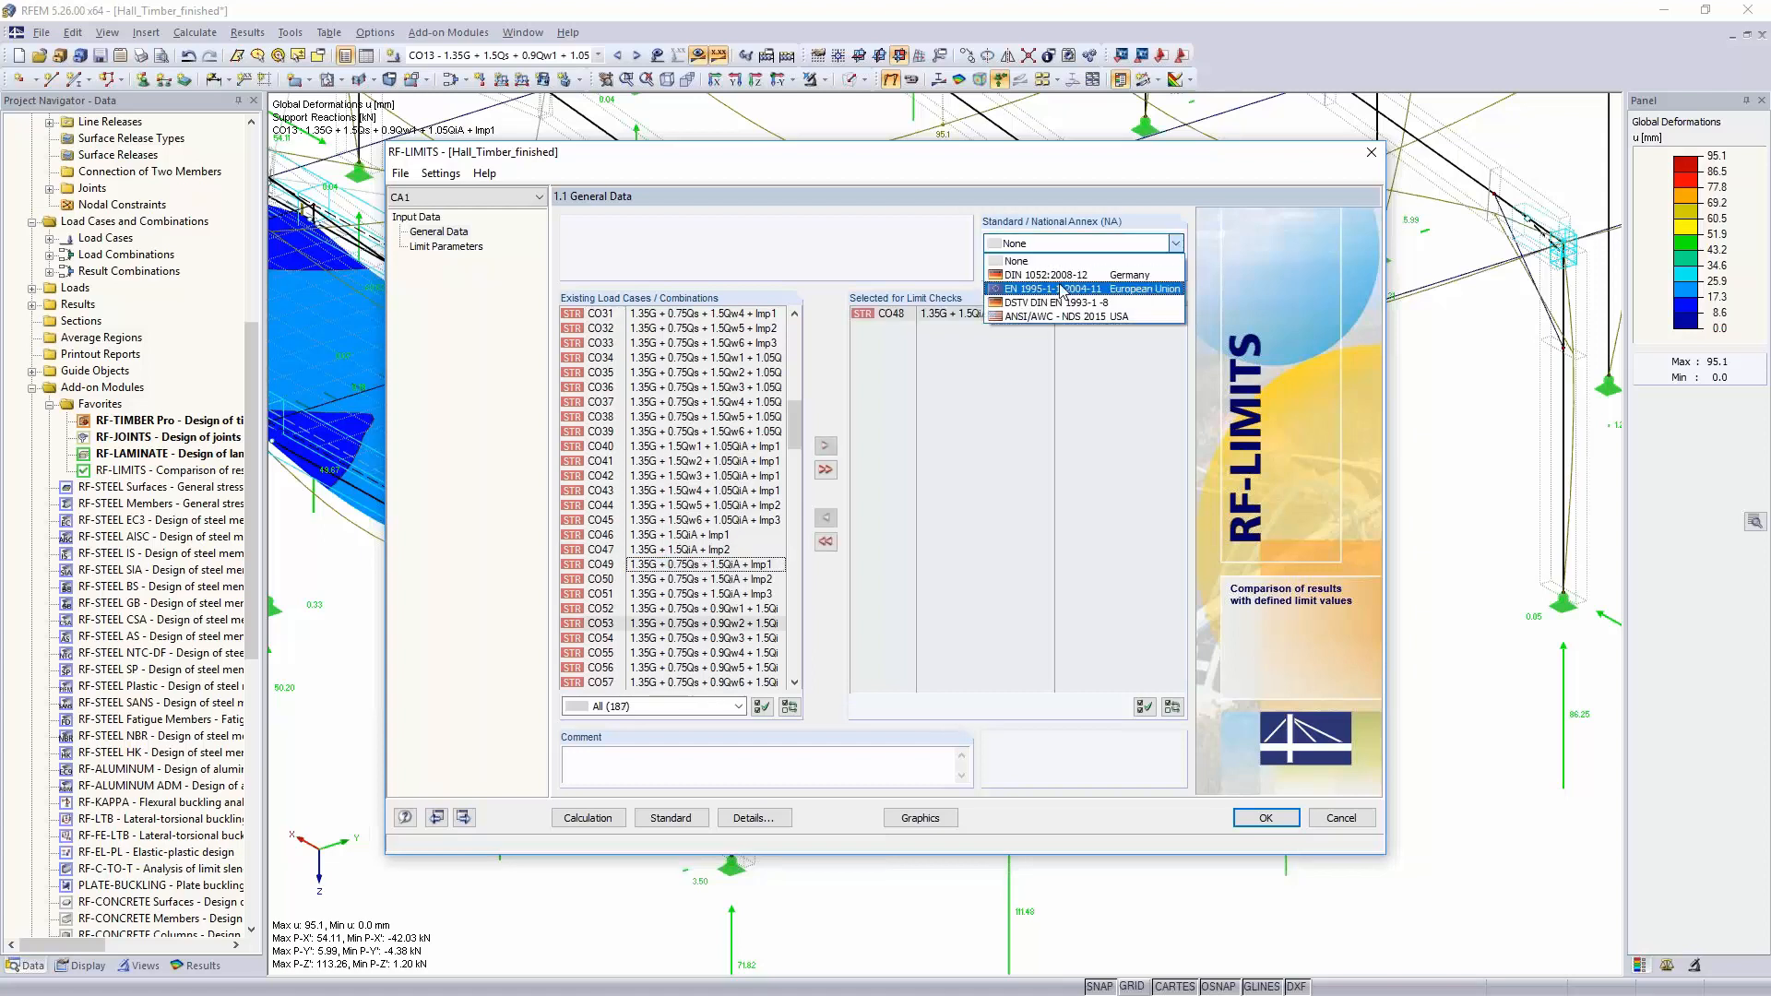
click(1061, 280)
click(1061, 266)
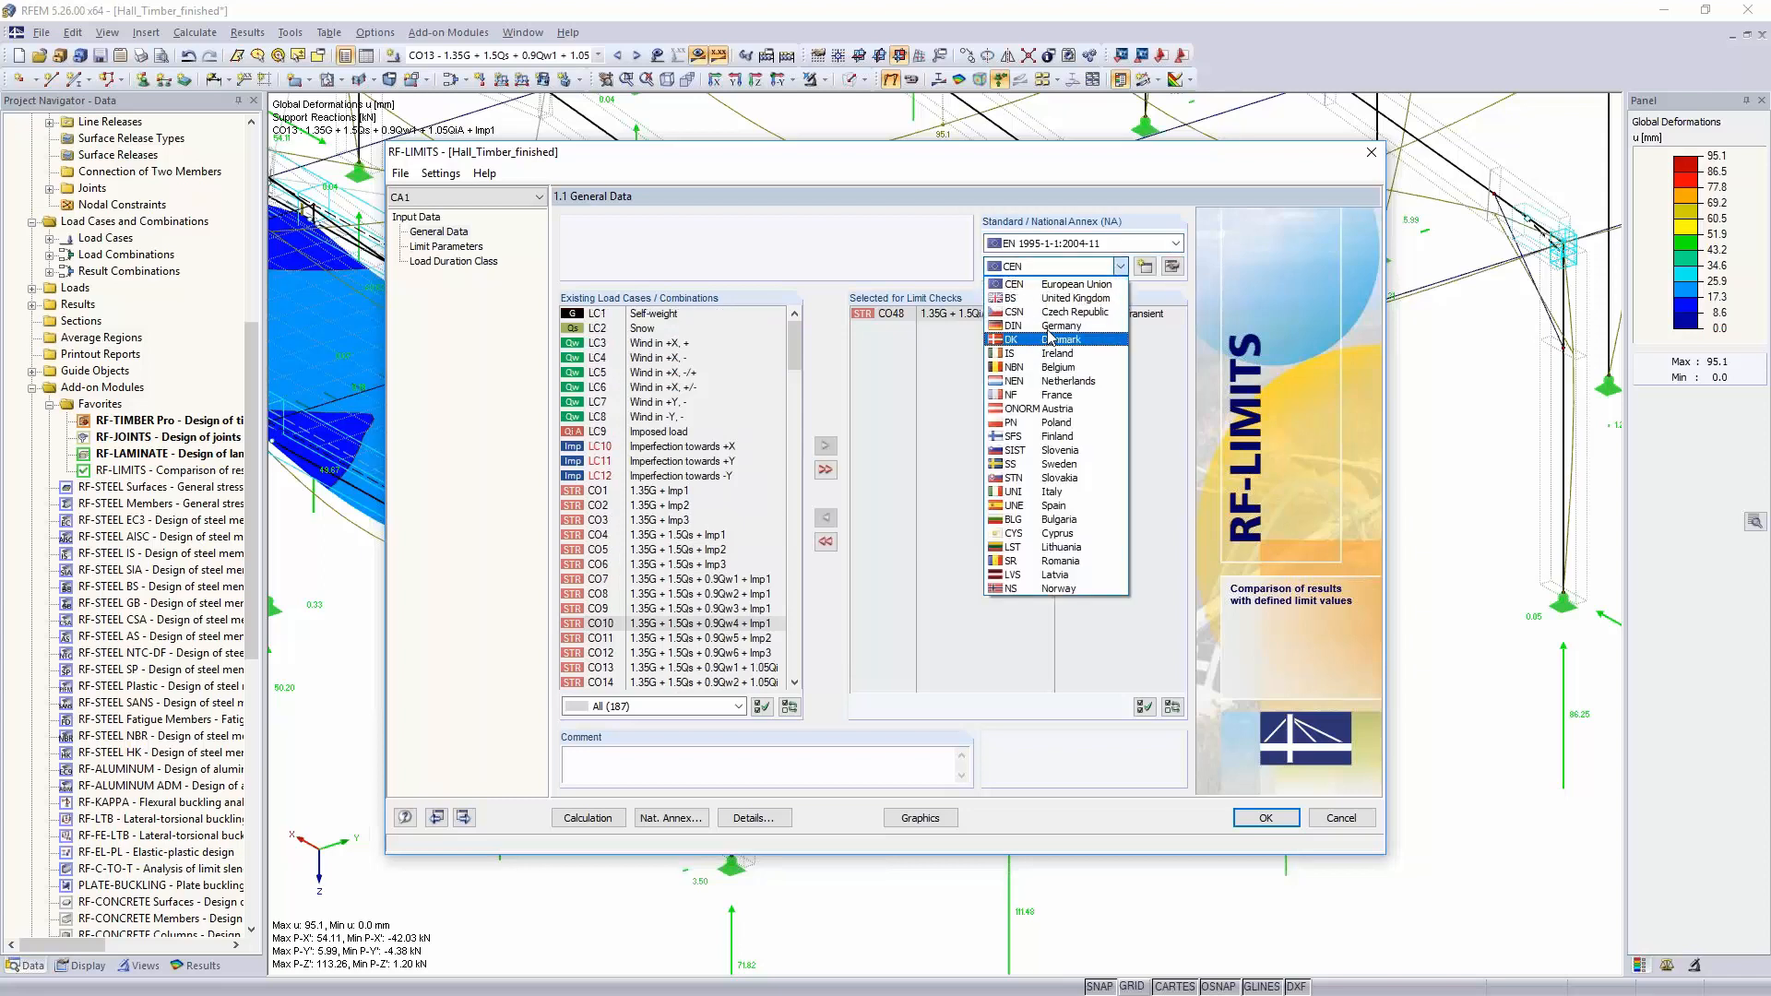
click(1050, 327)
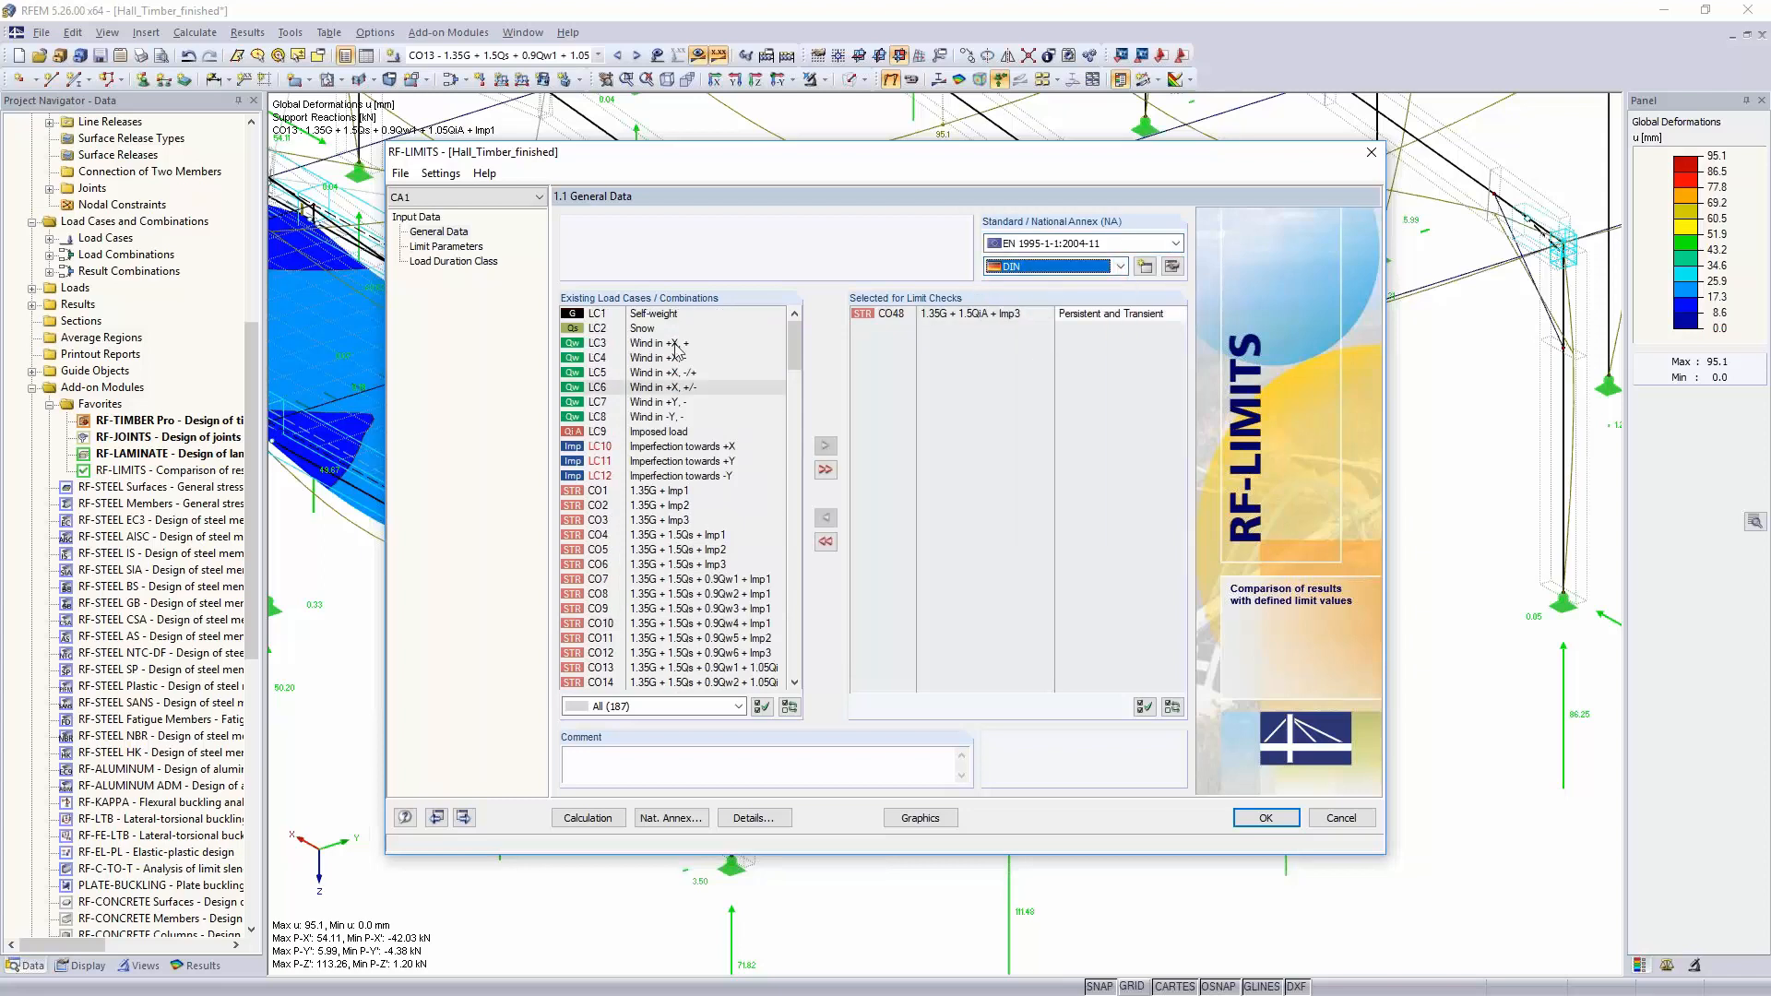
Step: Open the limit library for limit 1 and examine the nodal support limits, the available limit groups and the new-limit definition
click(460, 246)
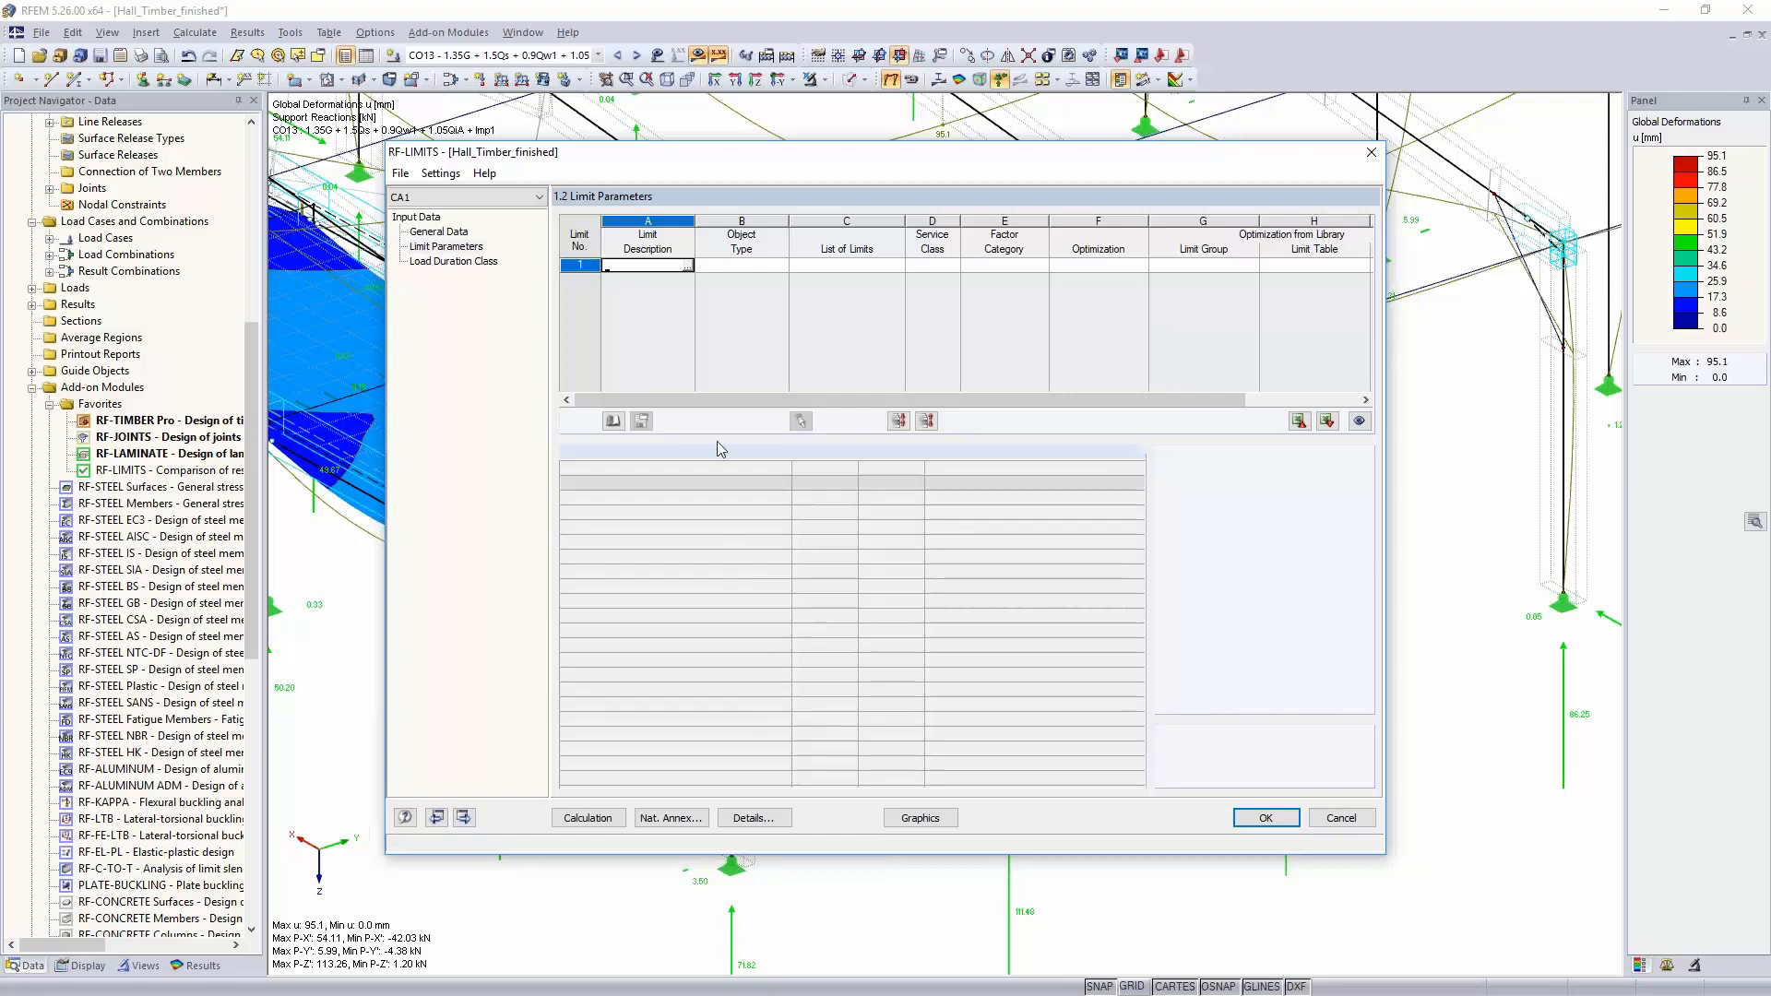
click(688, 269)
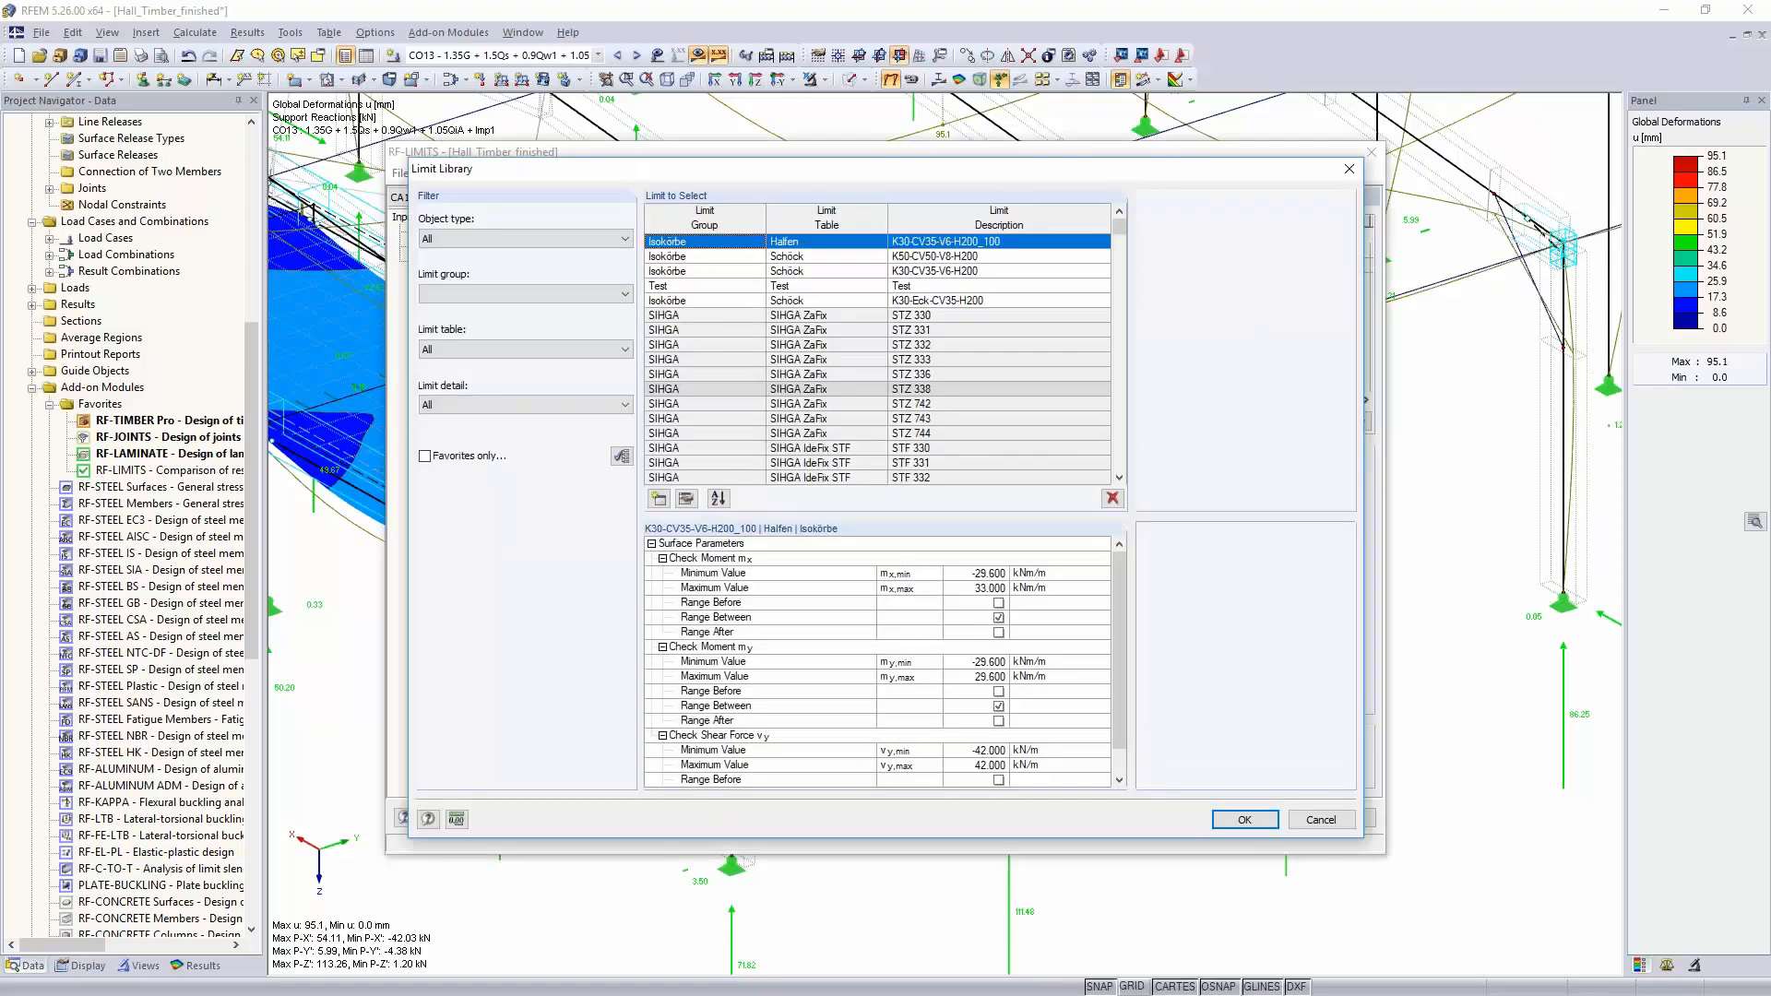
click(580, 238)
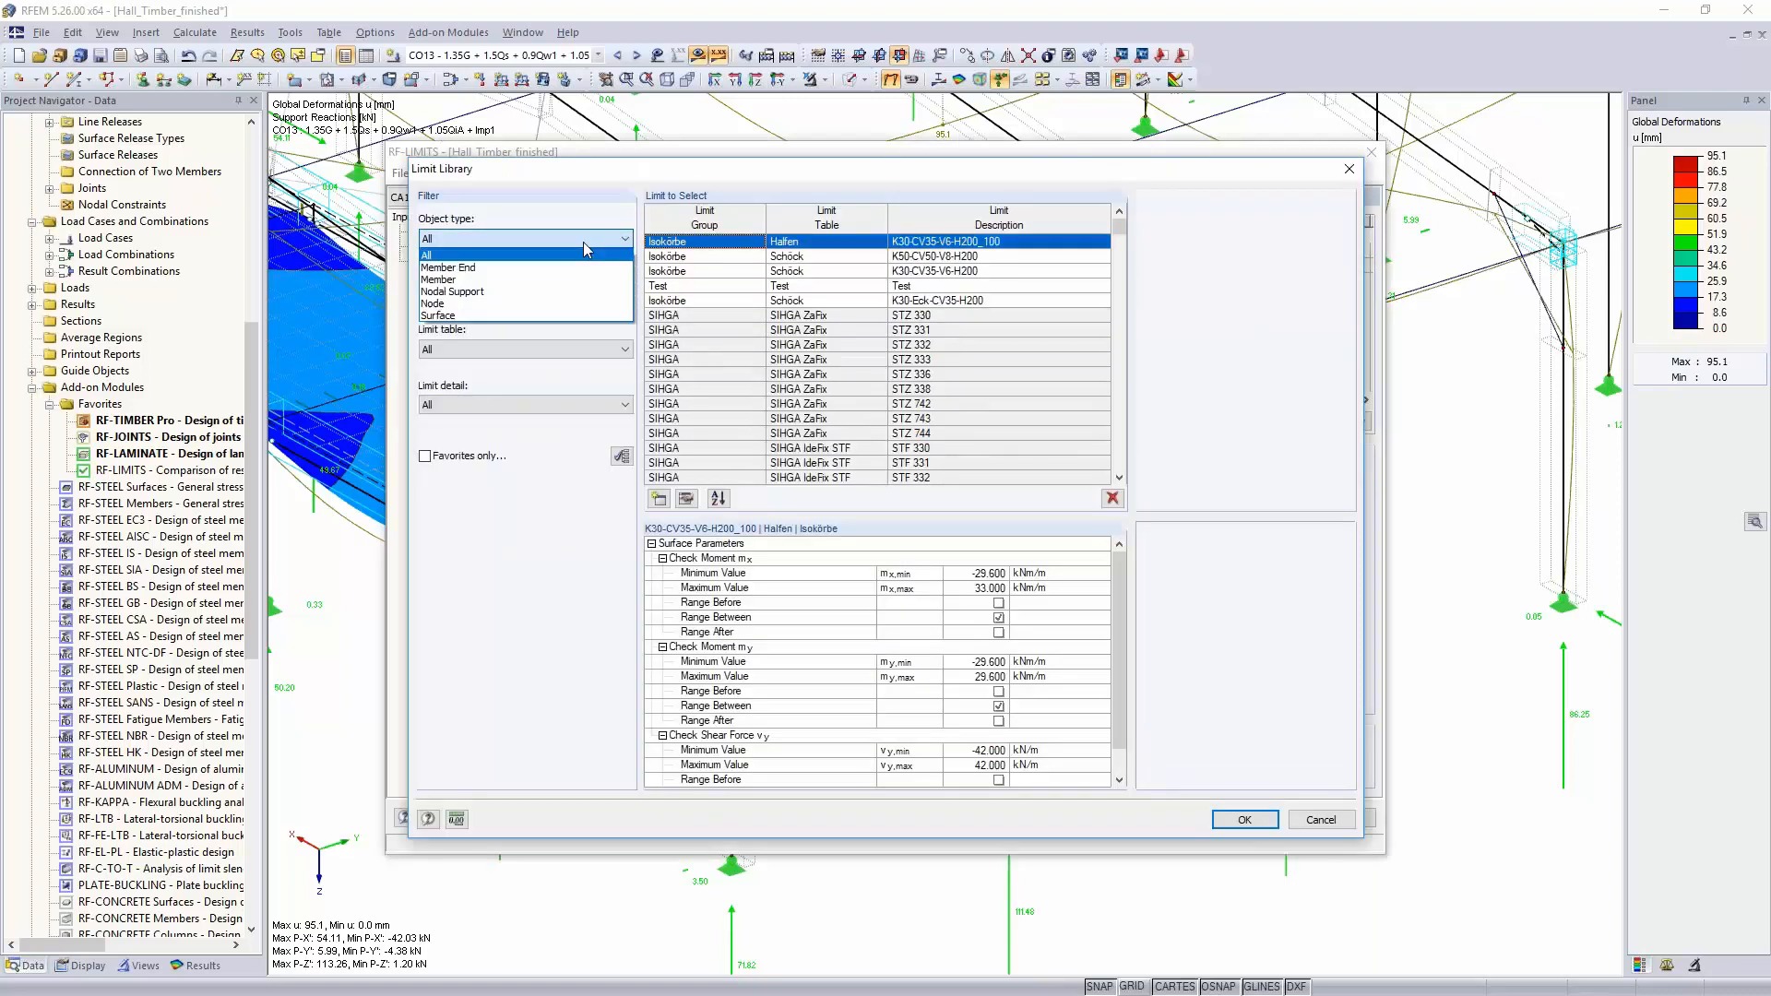
click(562, 291)
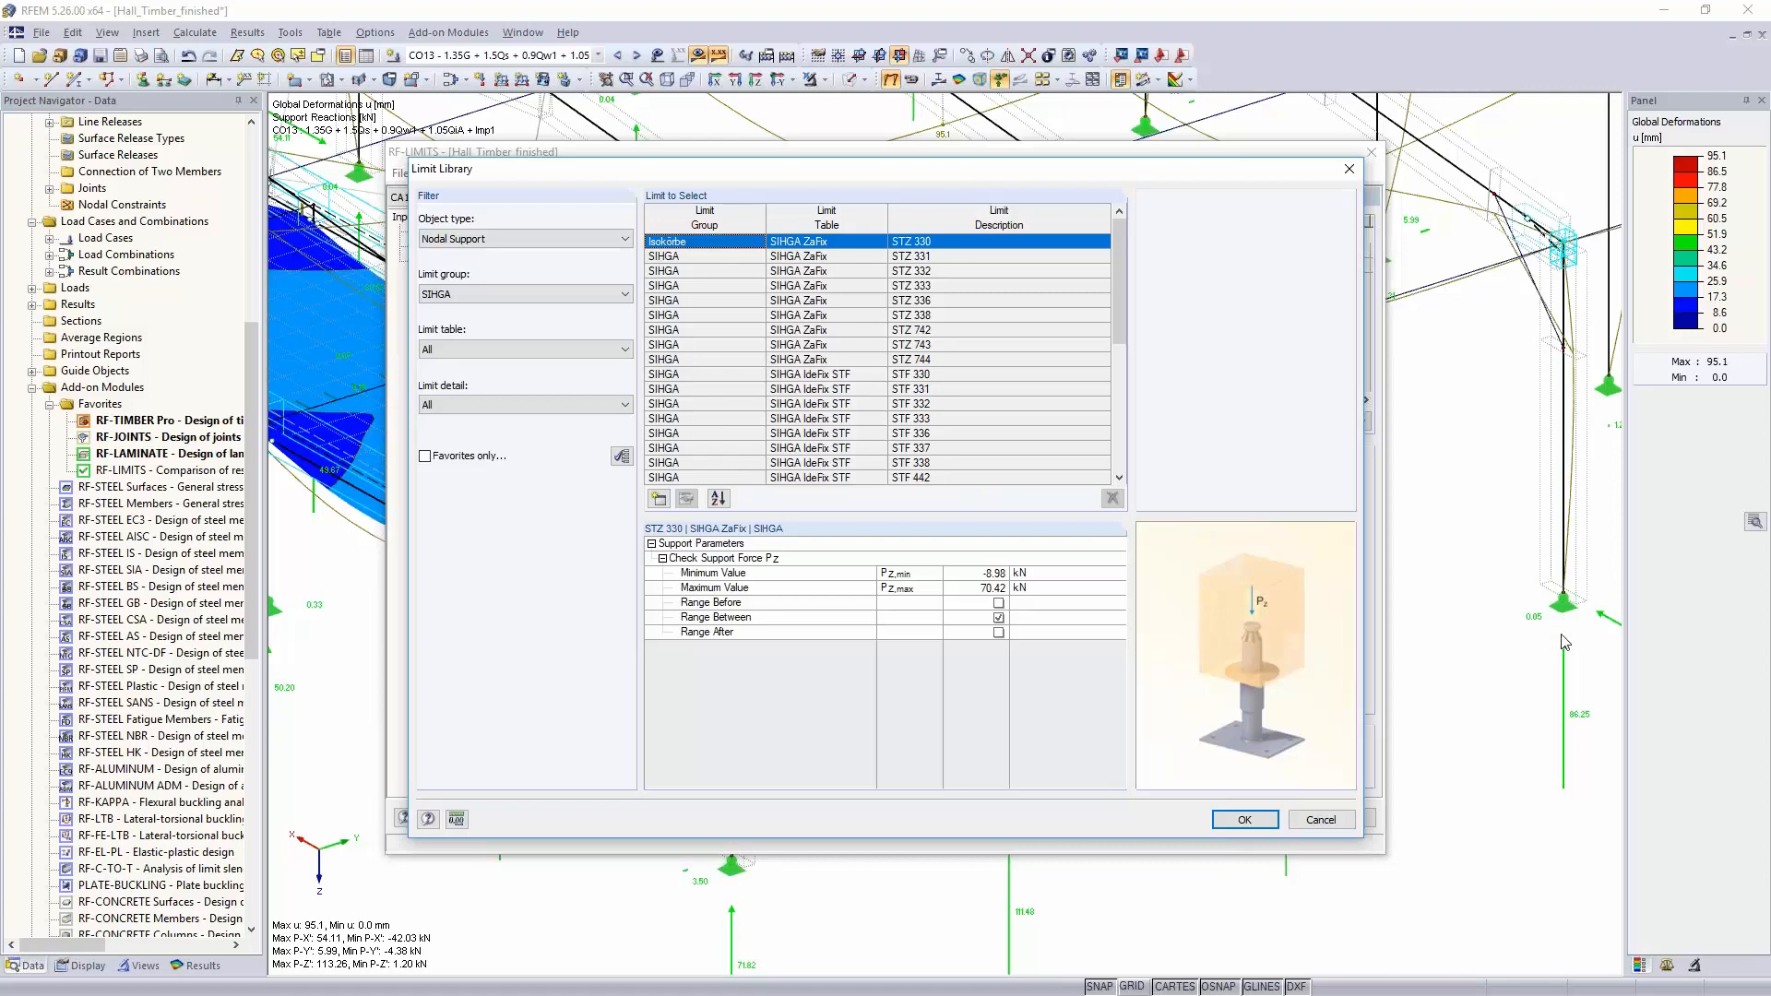
click(561, 294)
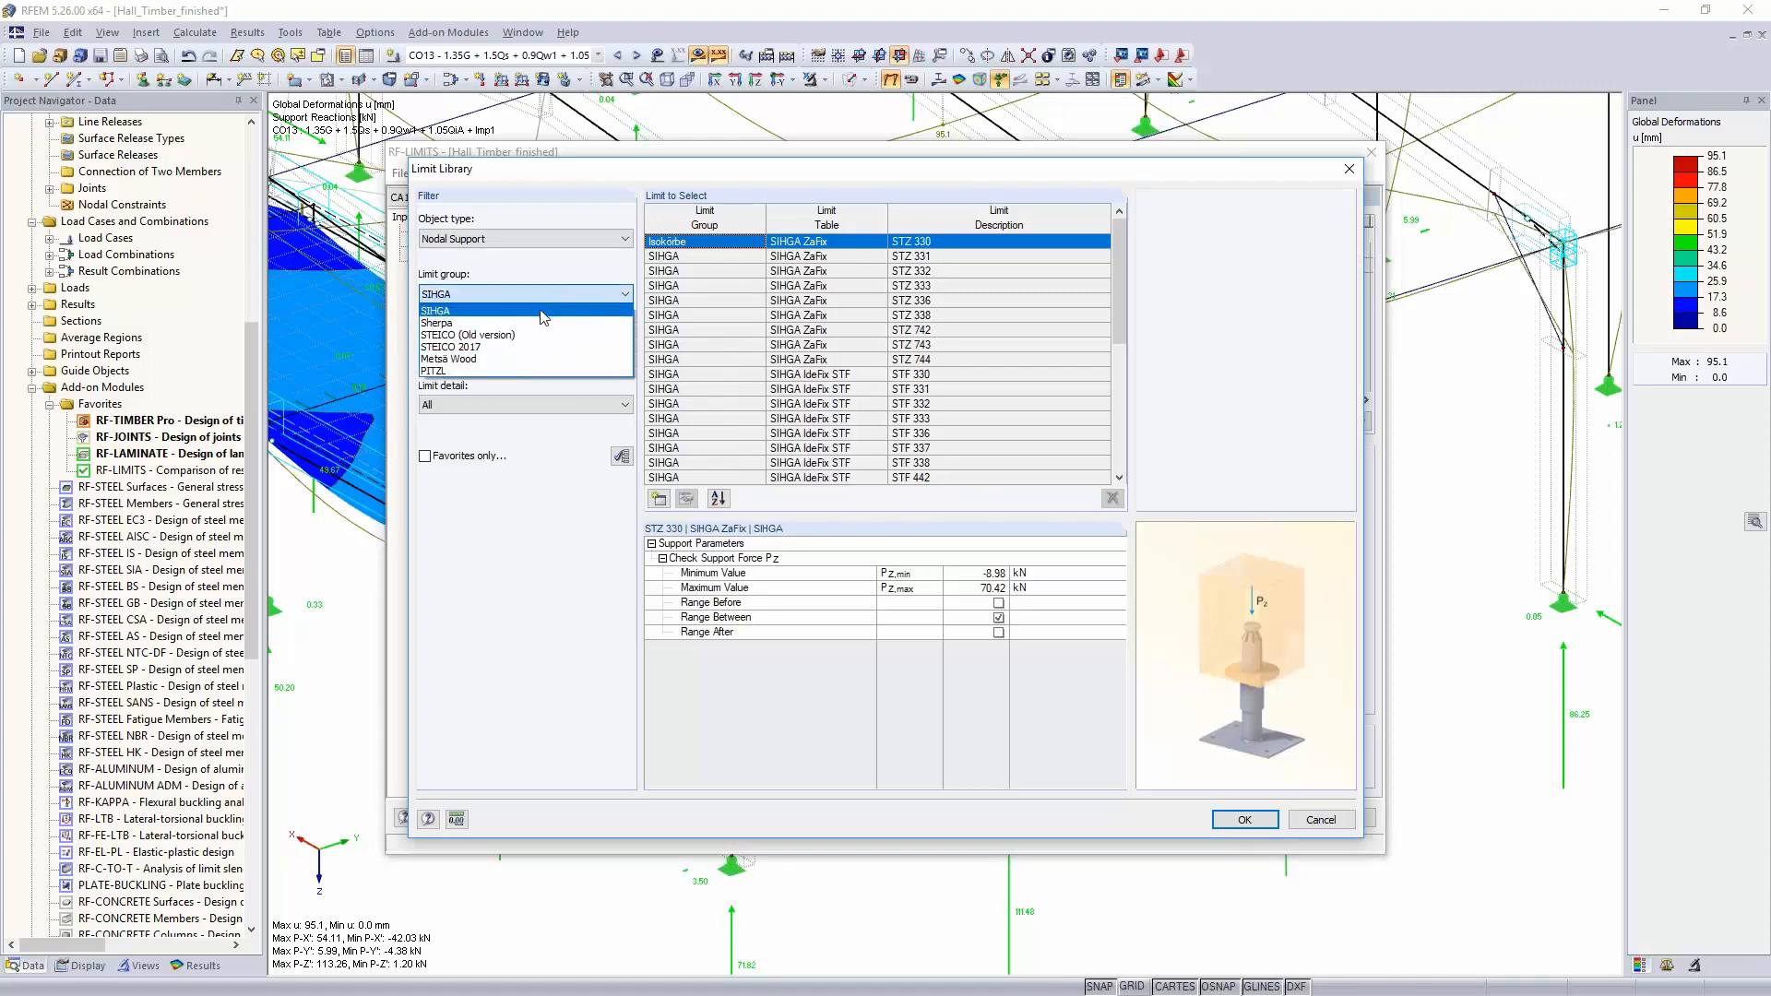
click(637, 175)
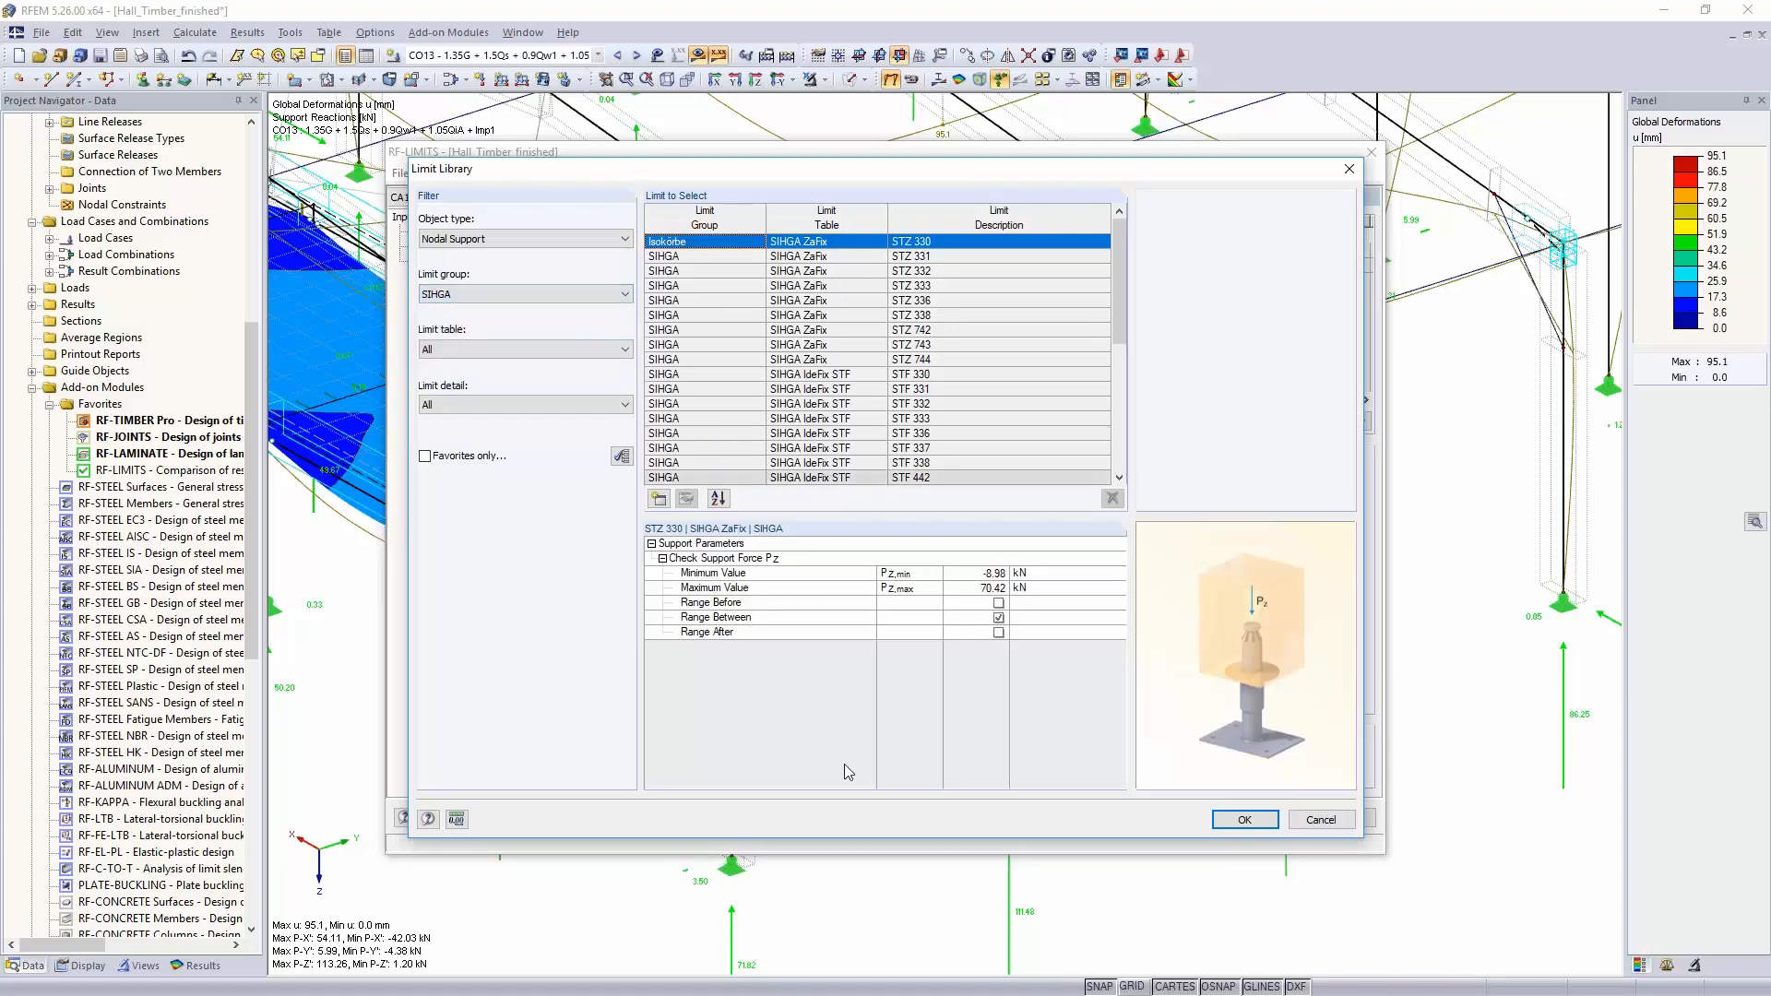
click(658, 504)
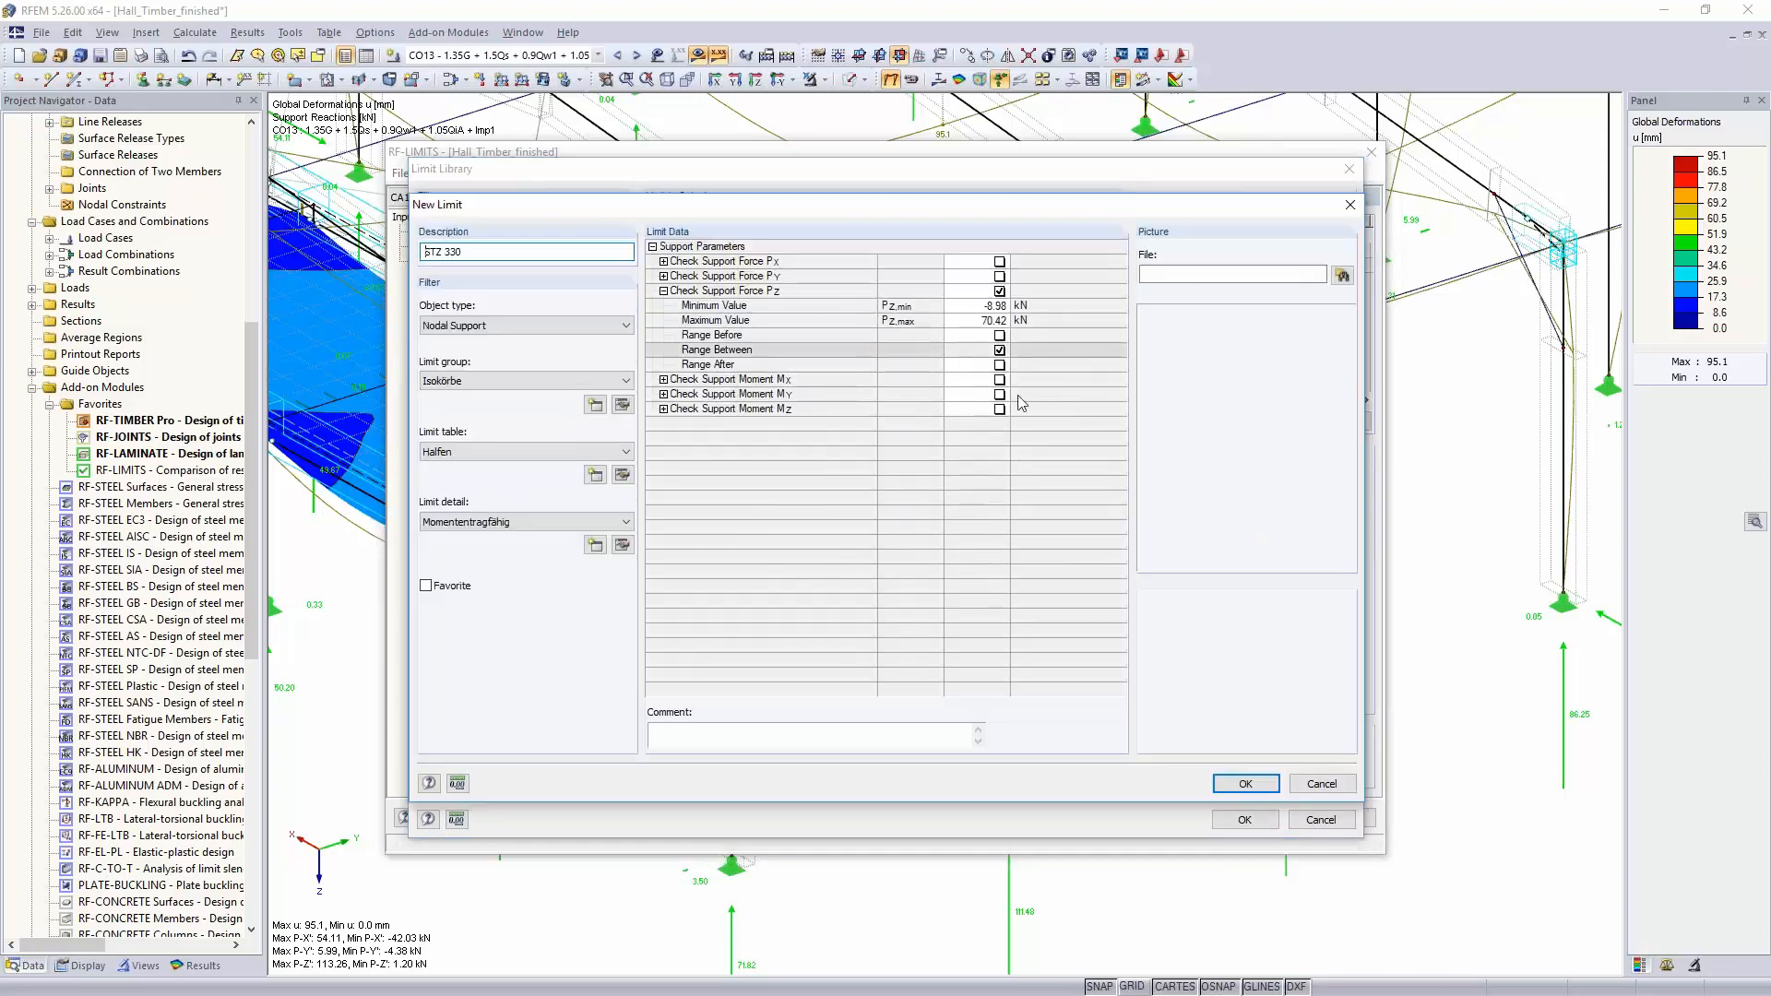
click(1321, 785)
Step: Filter the limit library by Member End and the SIHGA group, and adopt the SIHGA HobaFix HF 200 connector as limit 1
click(567, 242)
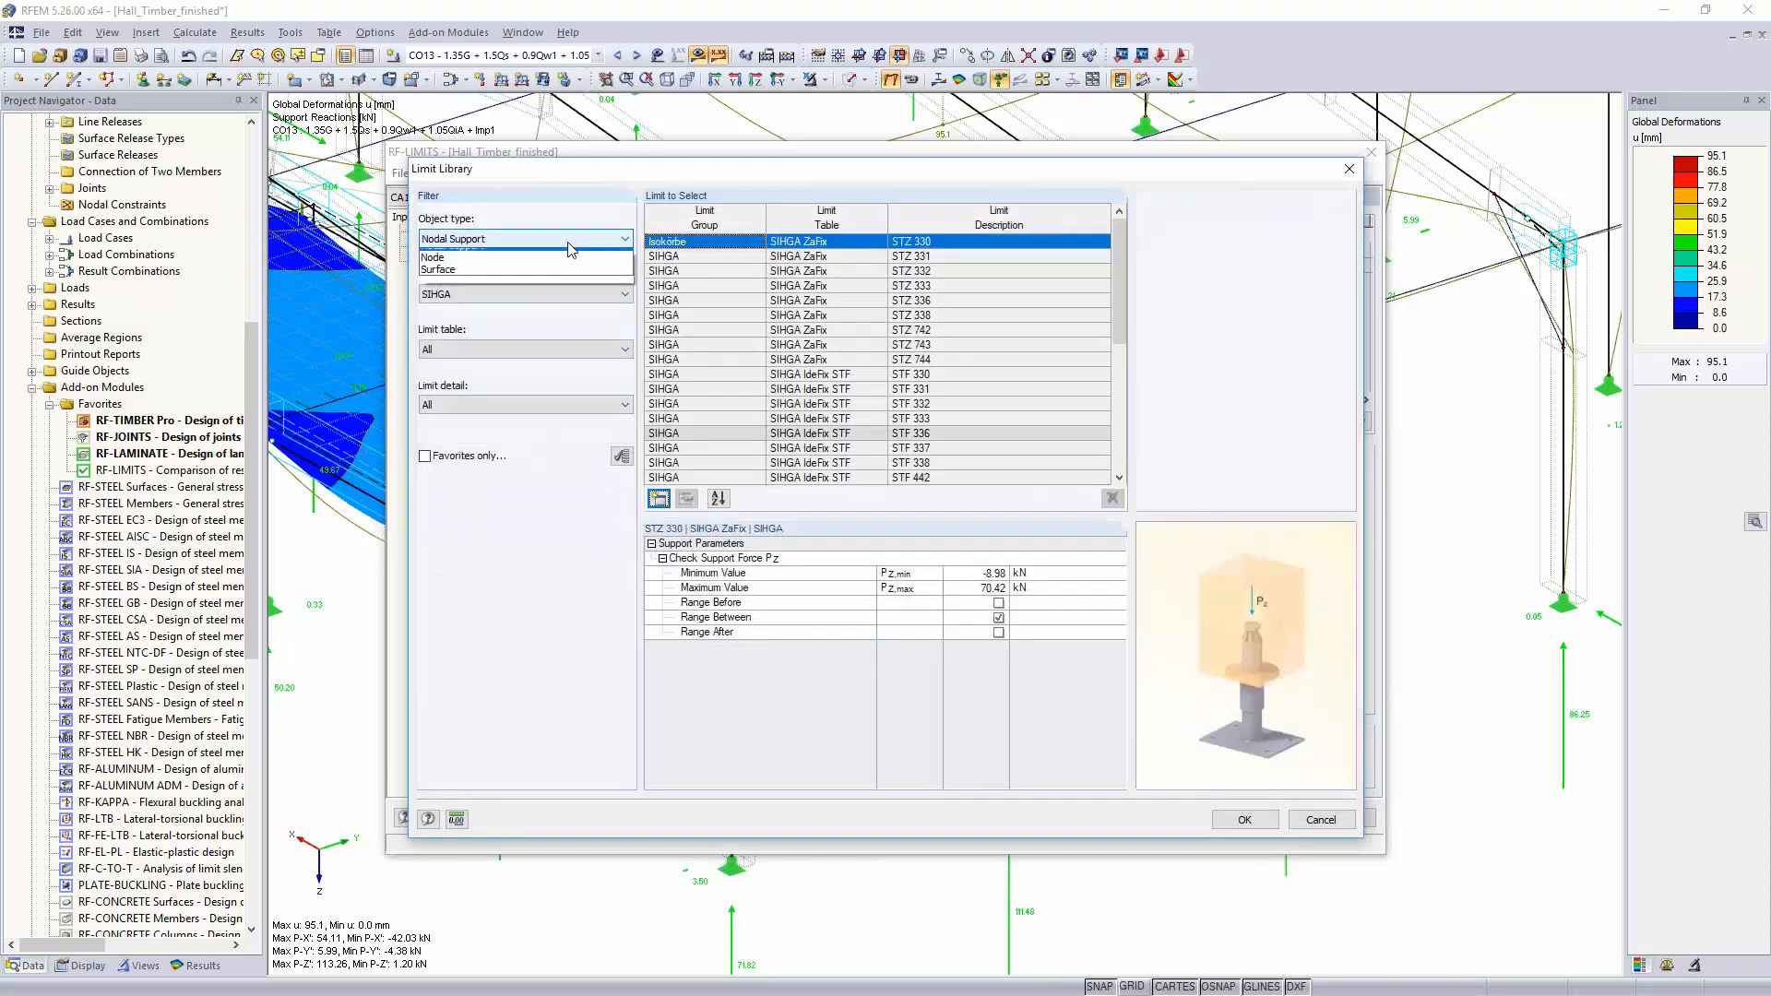
click(565, 268)
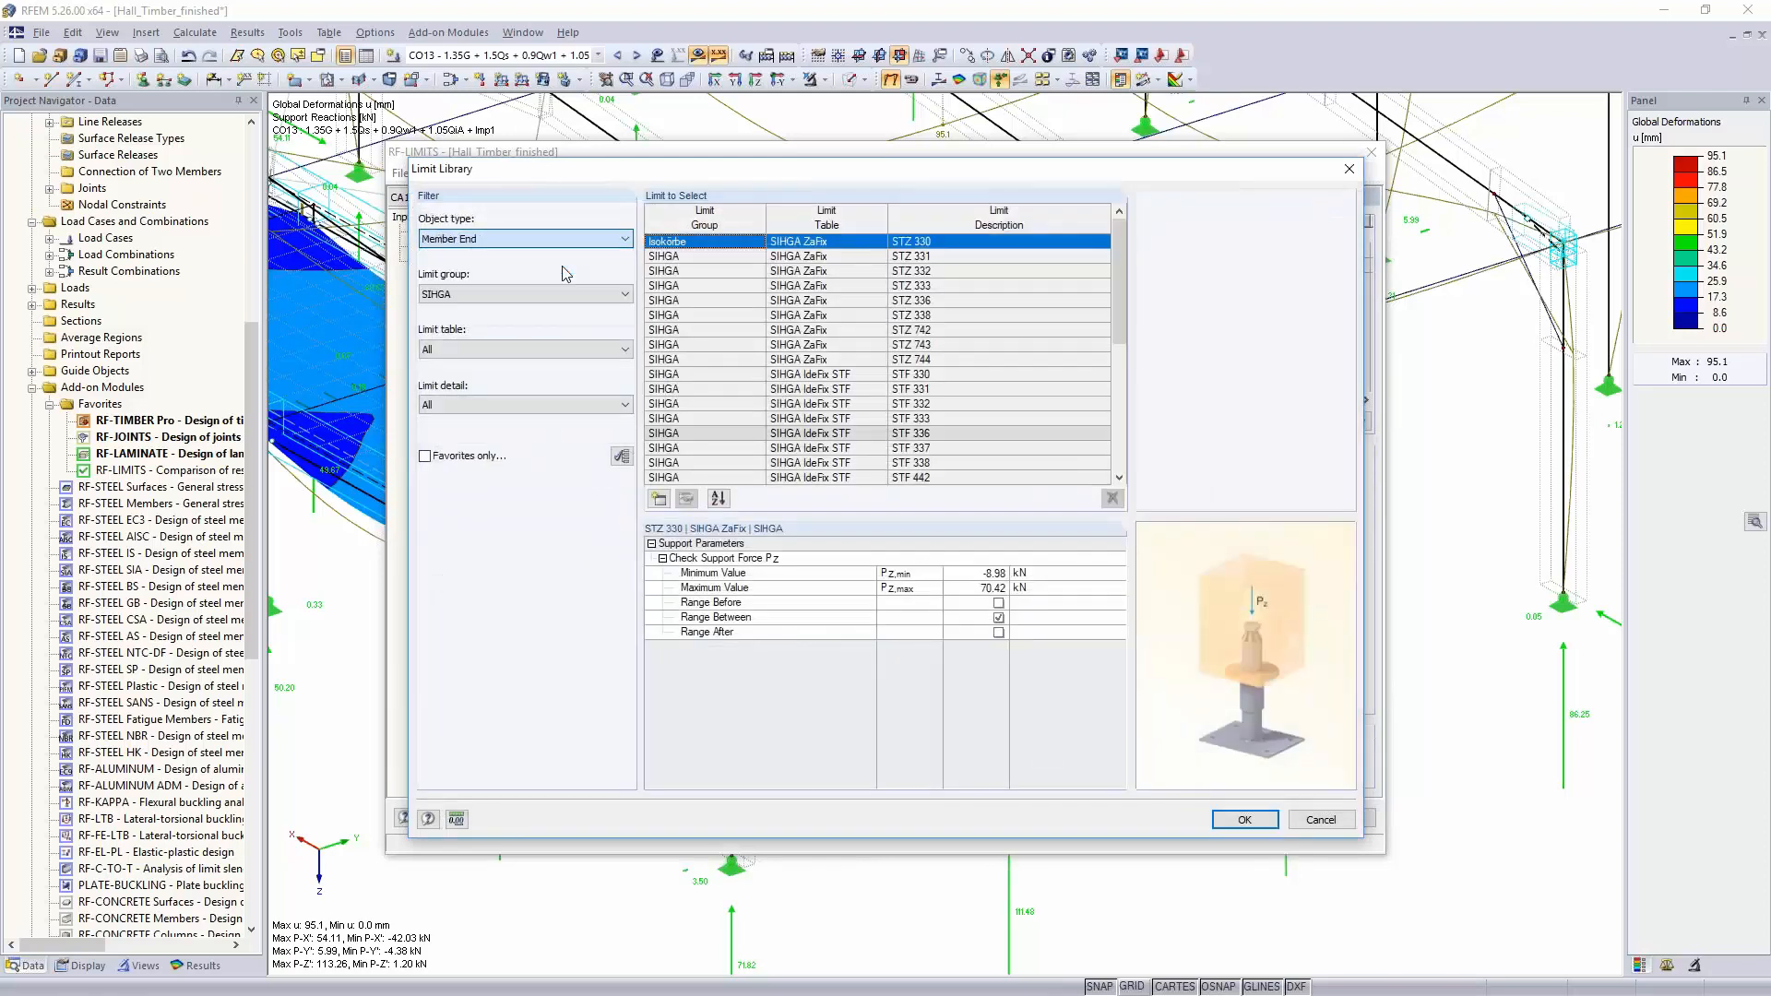
click(562, 292)
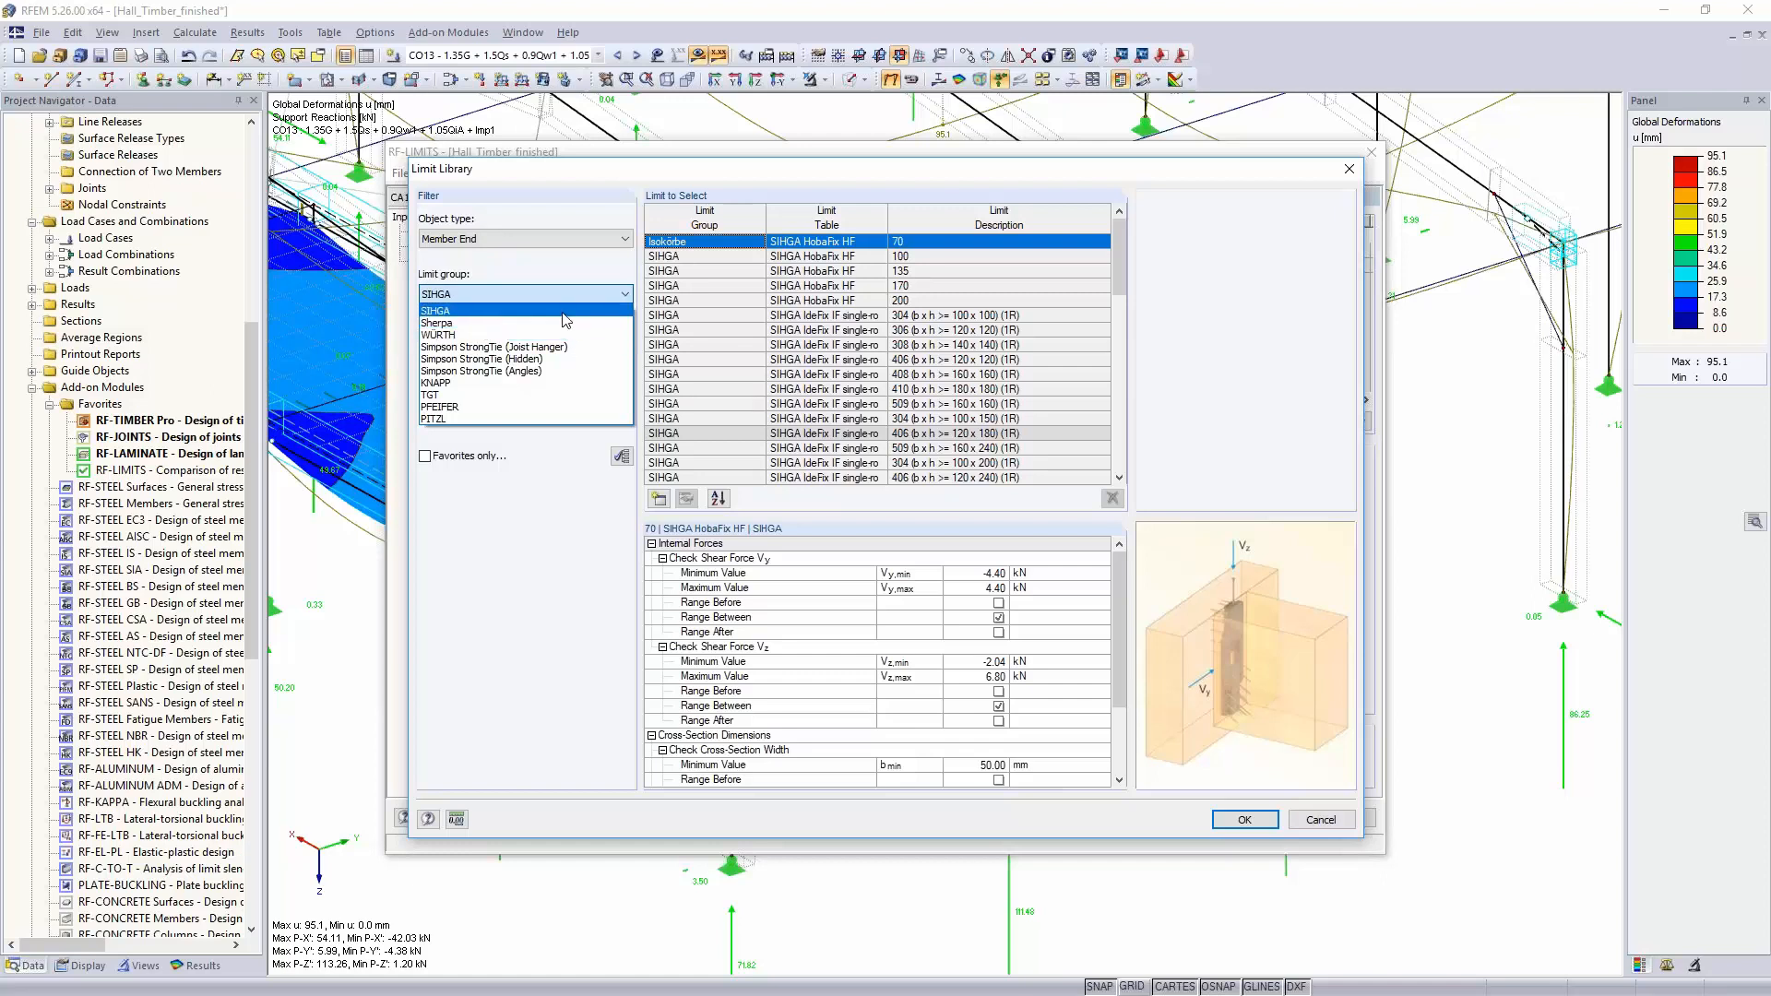
click(563, 313)
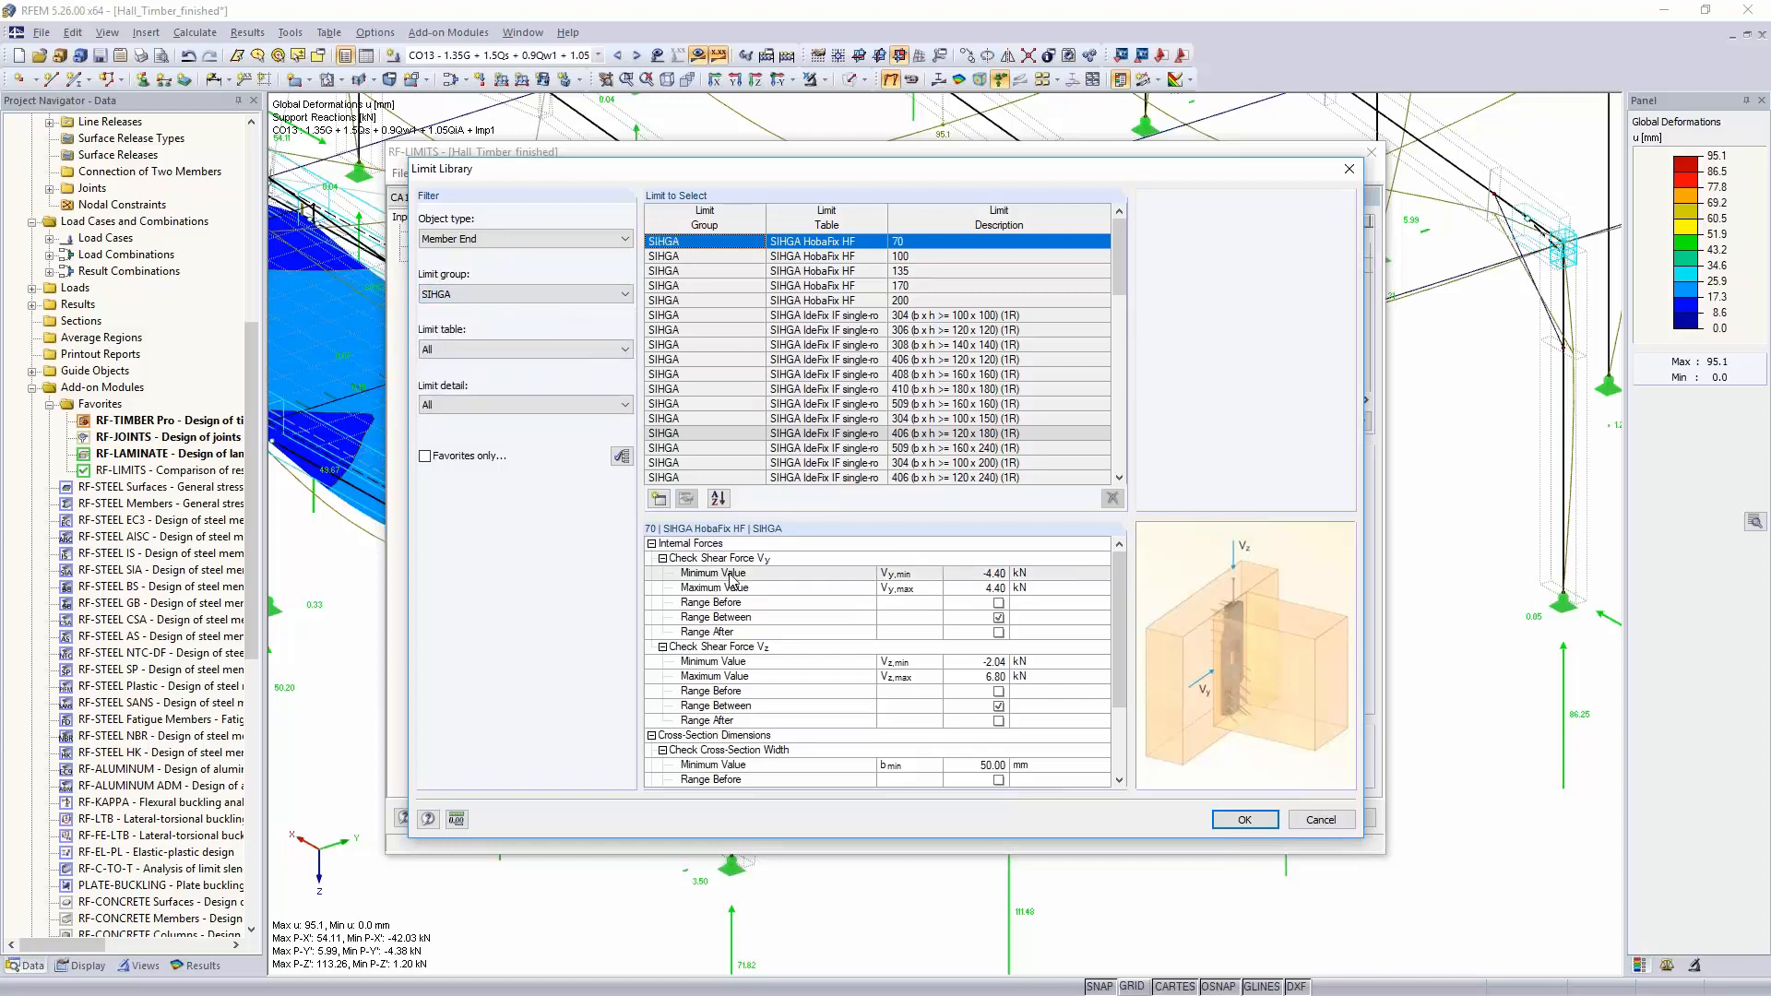
click(851, 303)
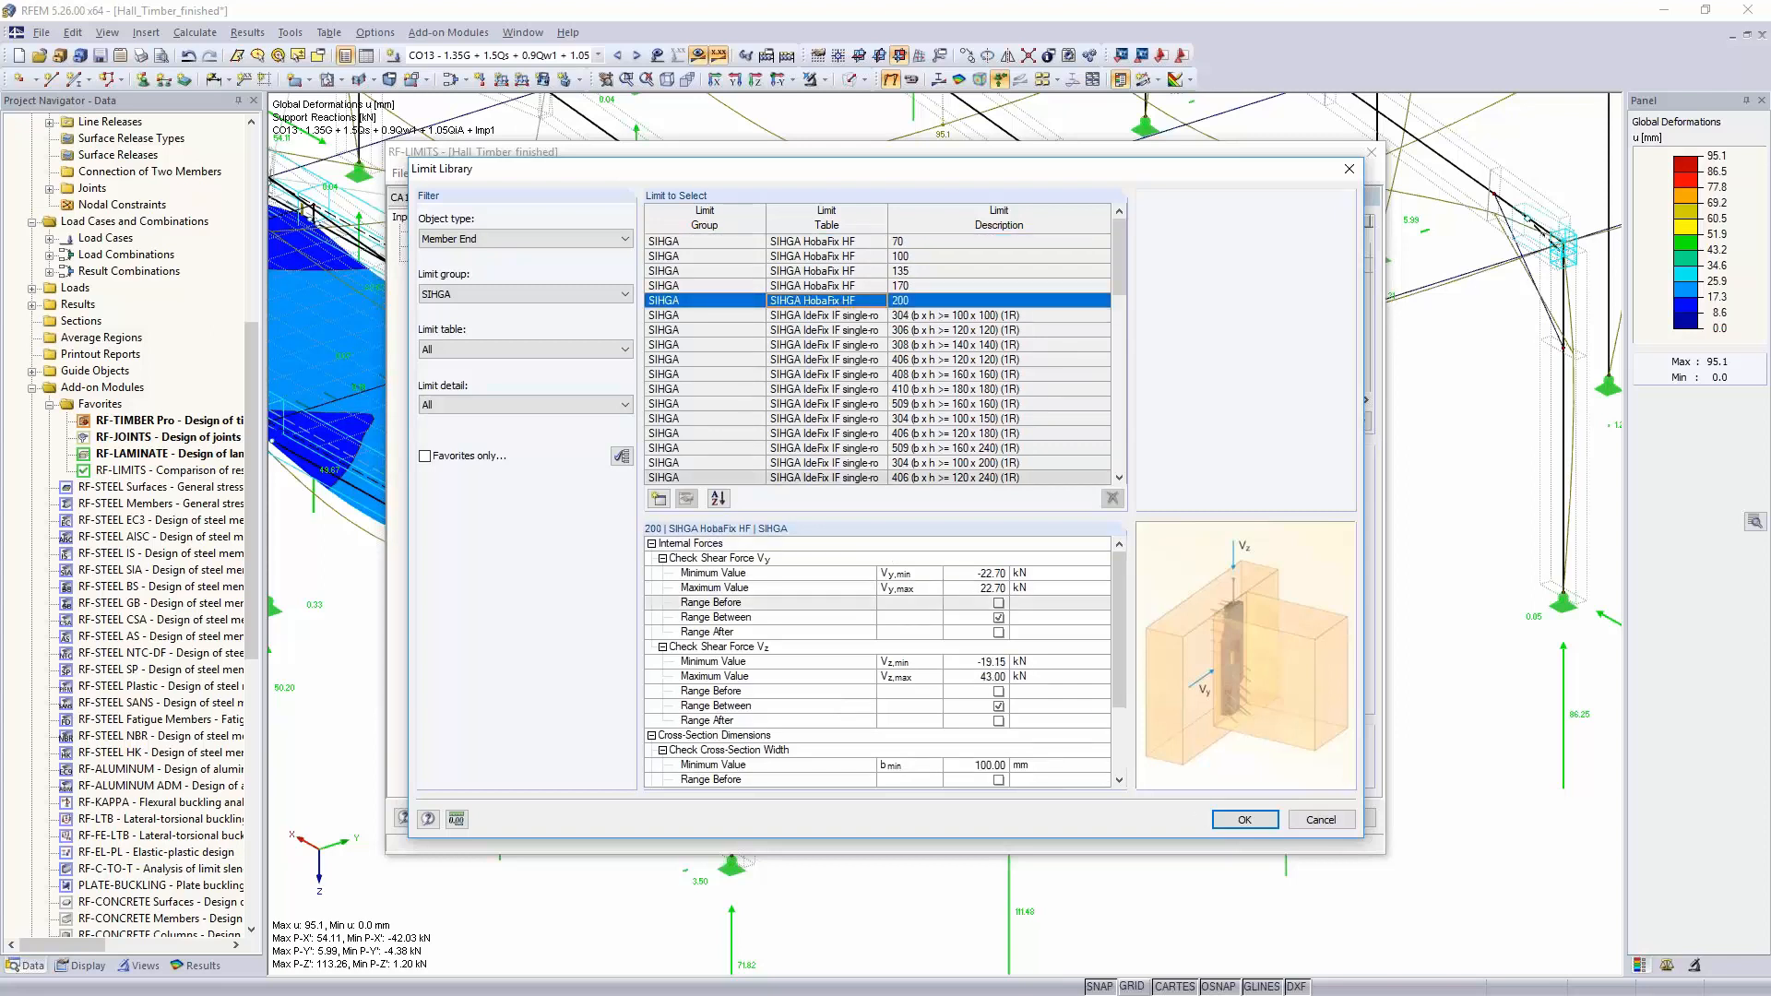
scroll(1047, 676, down, 3)
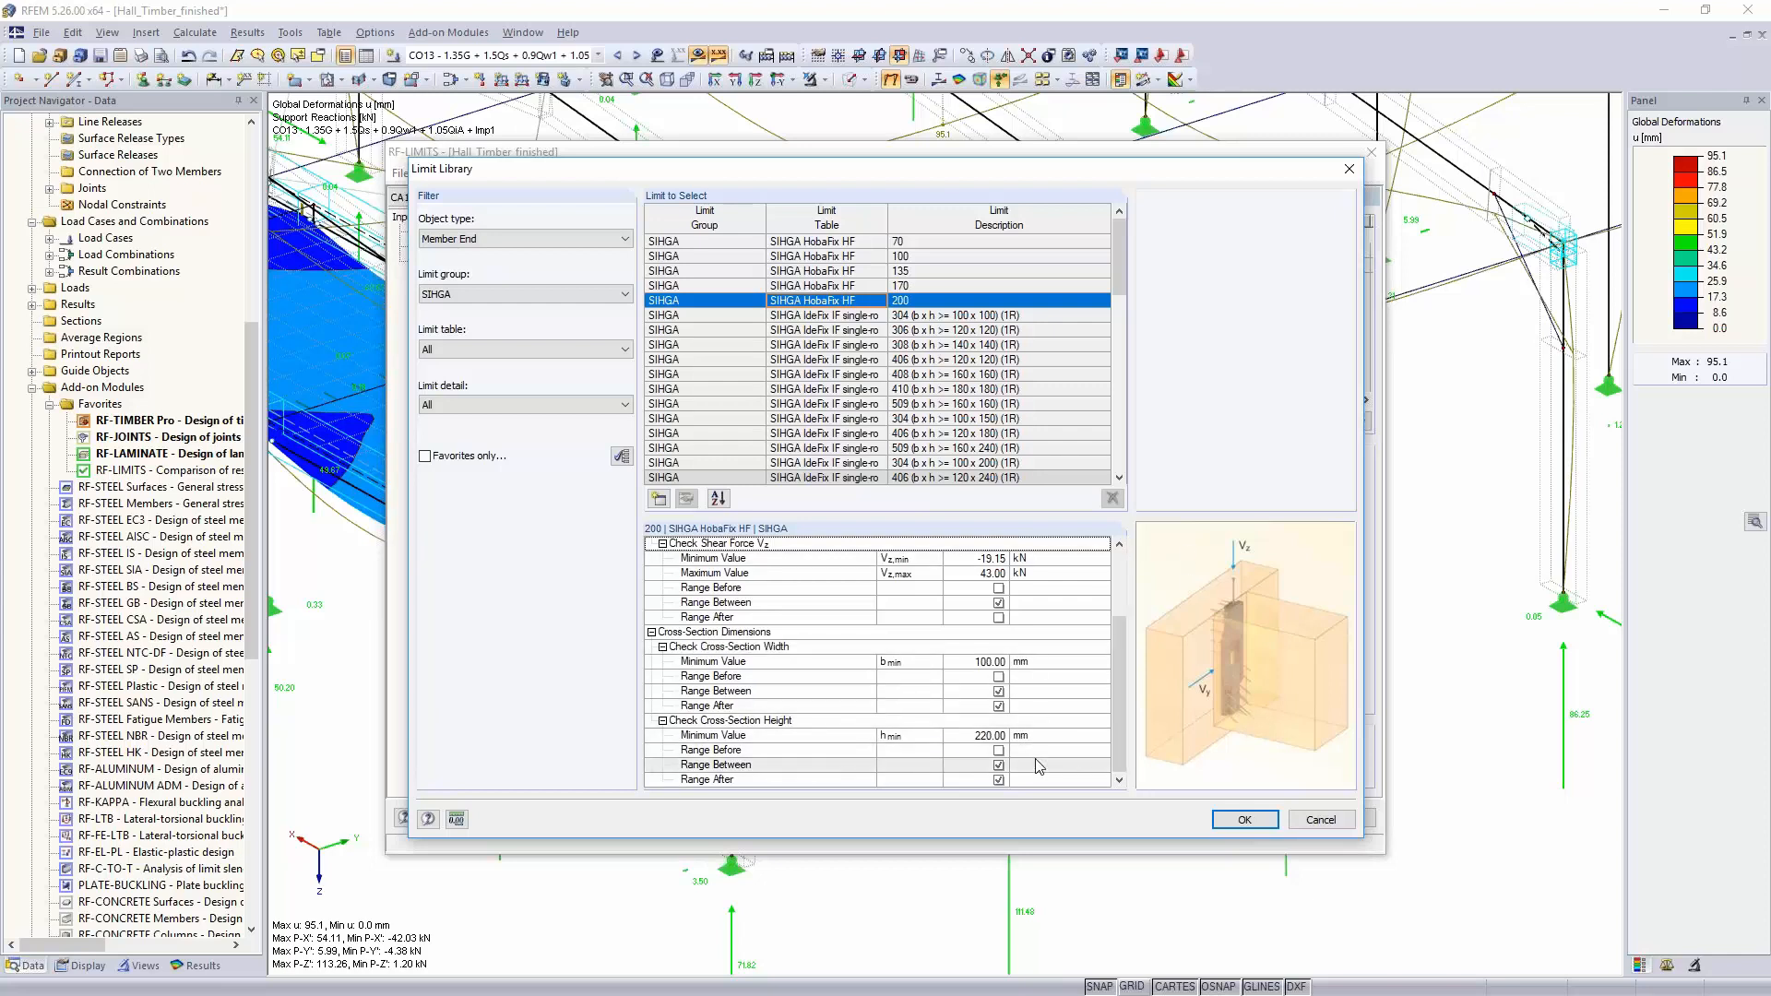
scroll(1042, 766, up, 3)
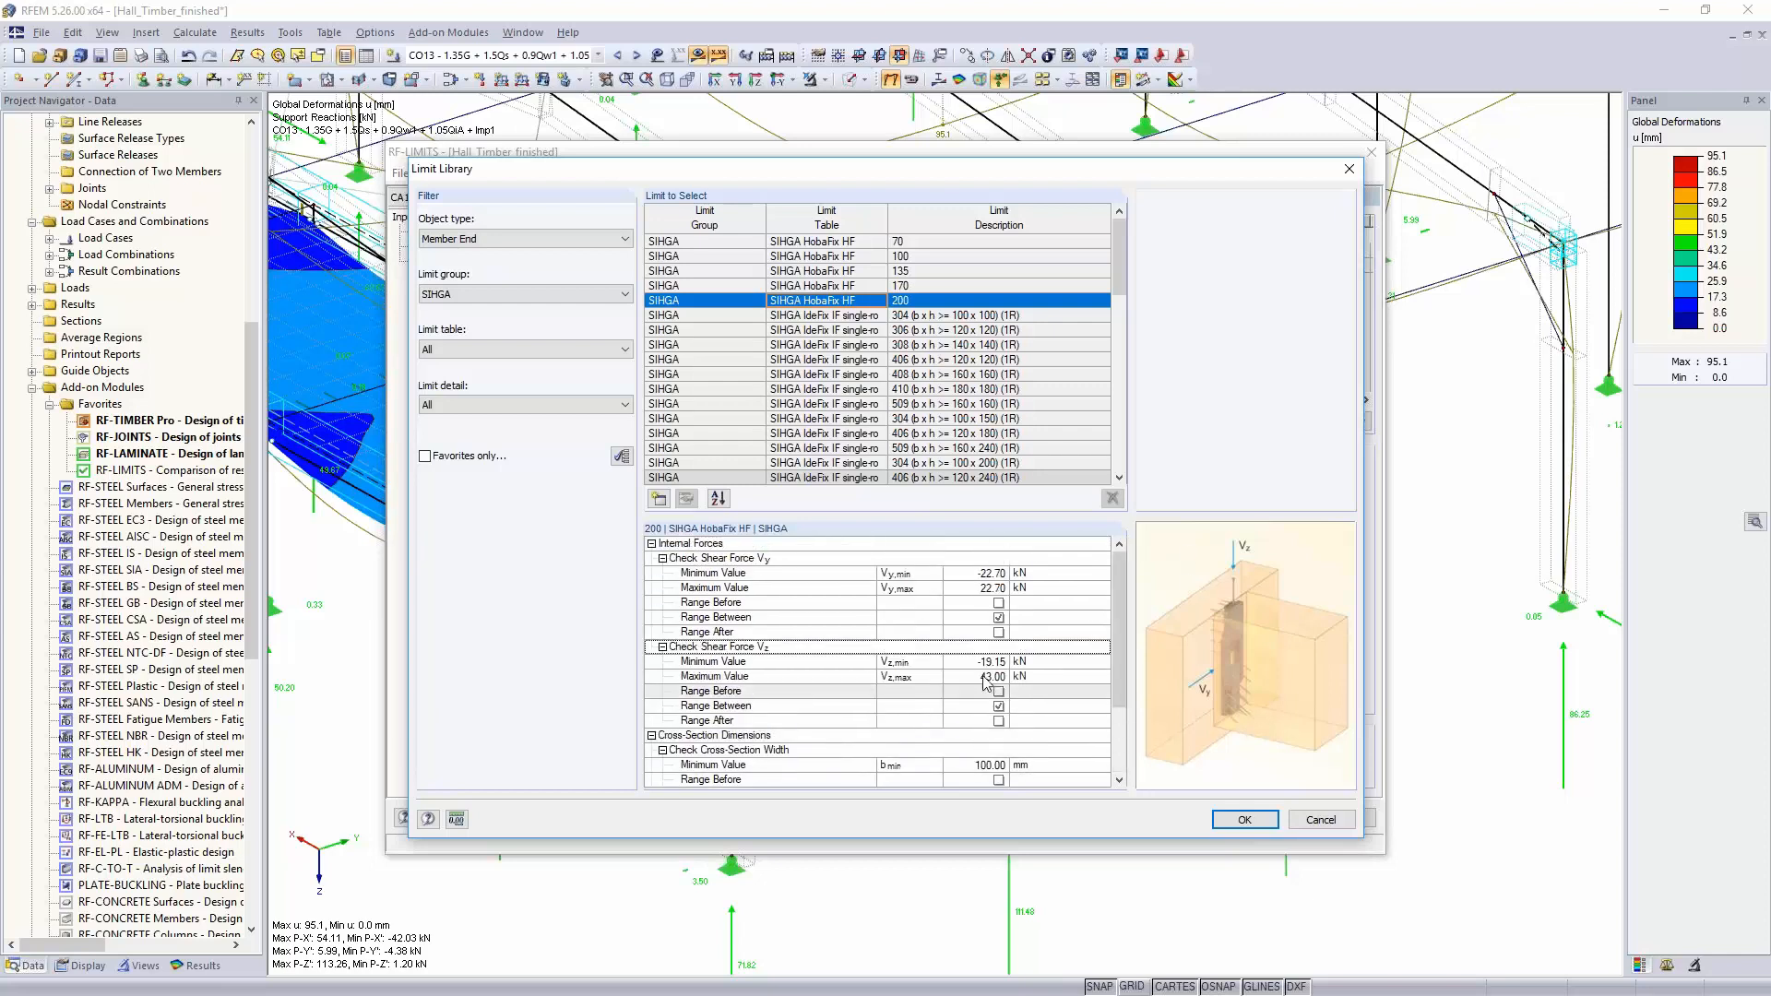
click(1234, 821)
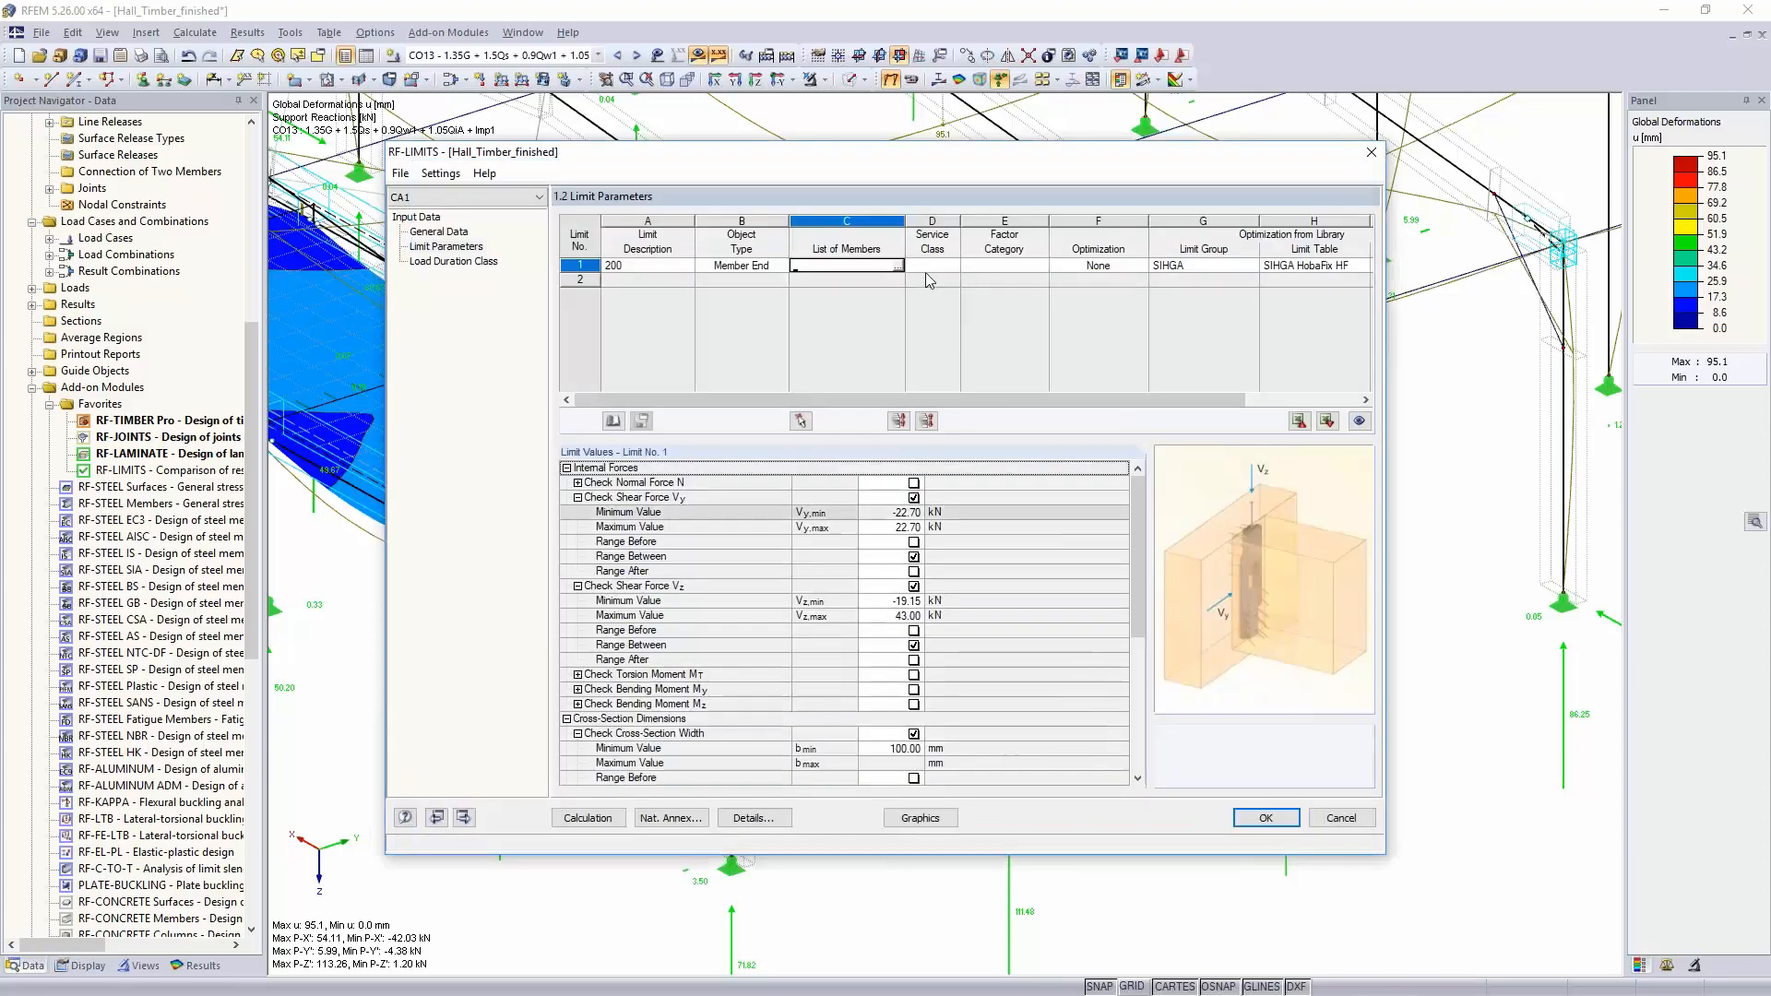
Step: Assign limit 1 to members 98, 100, 102 and 104 along the edge of the floor slab by picking them in the model
click(897, 266)
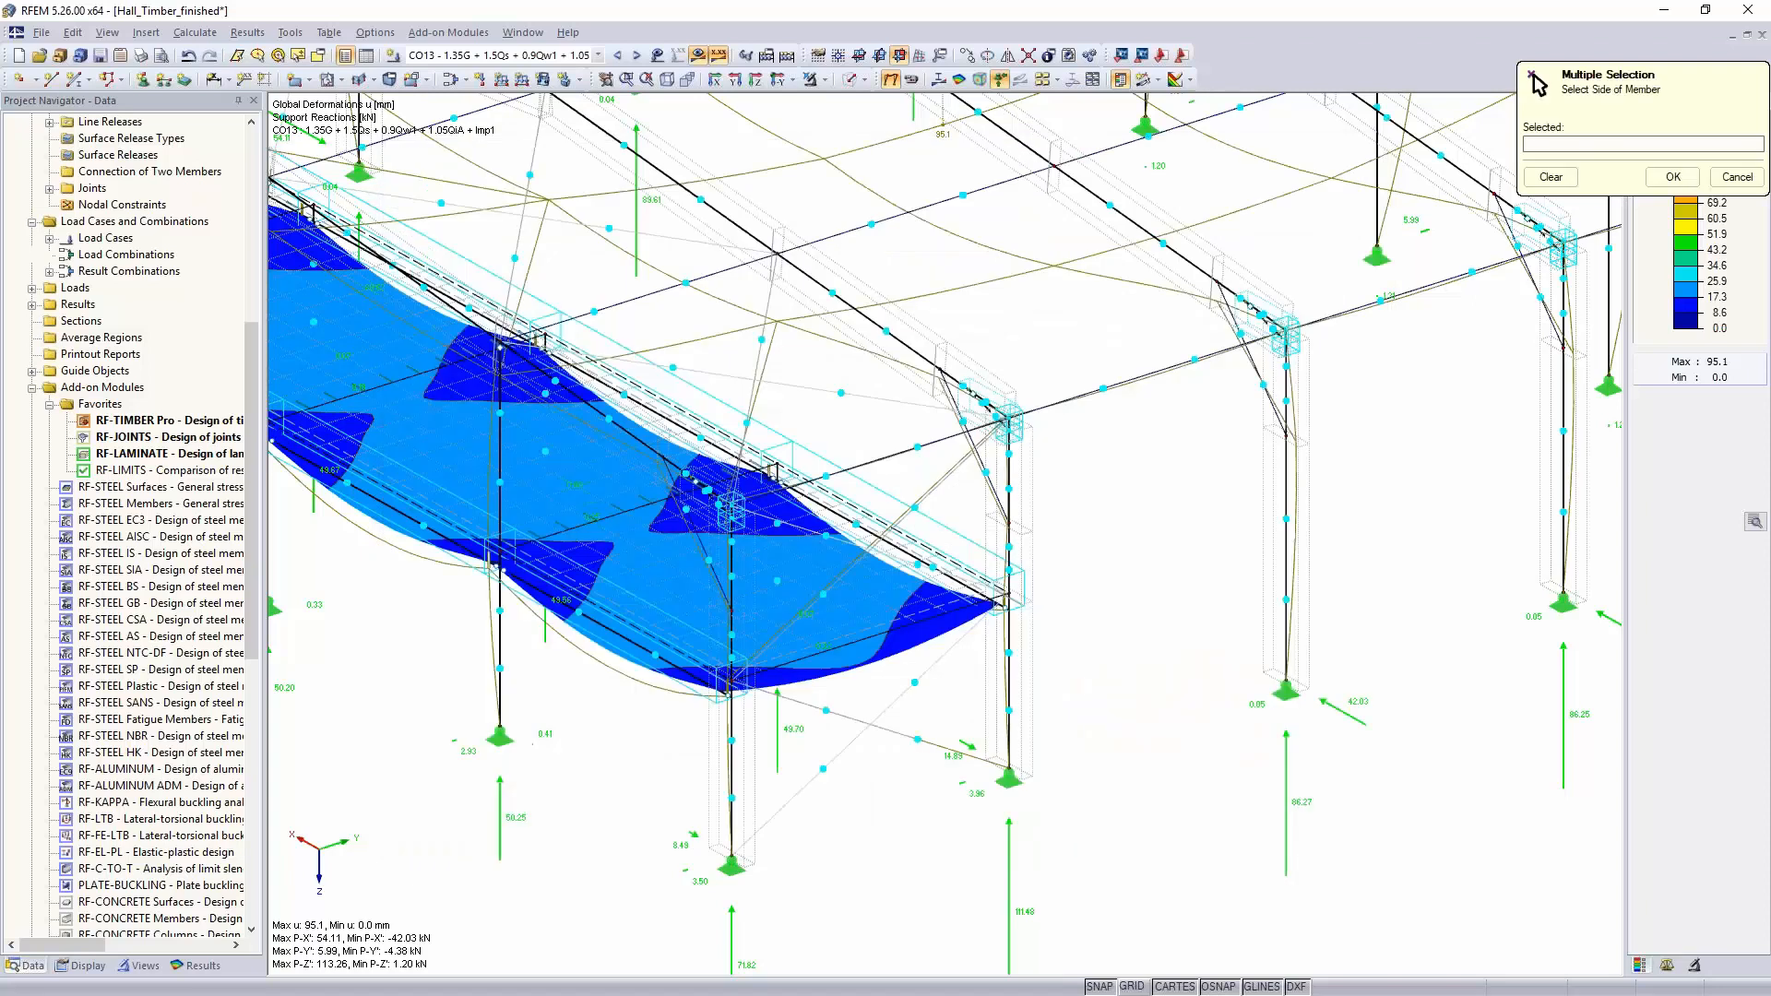
click(689, 434)
click(635, 399)
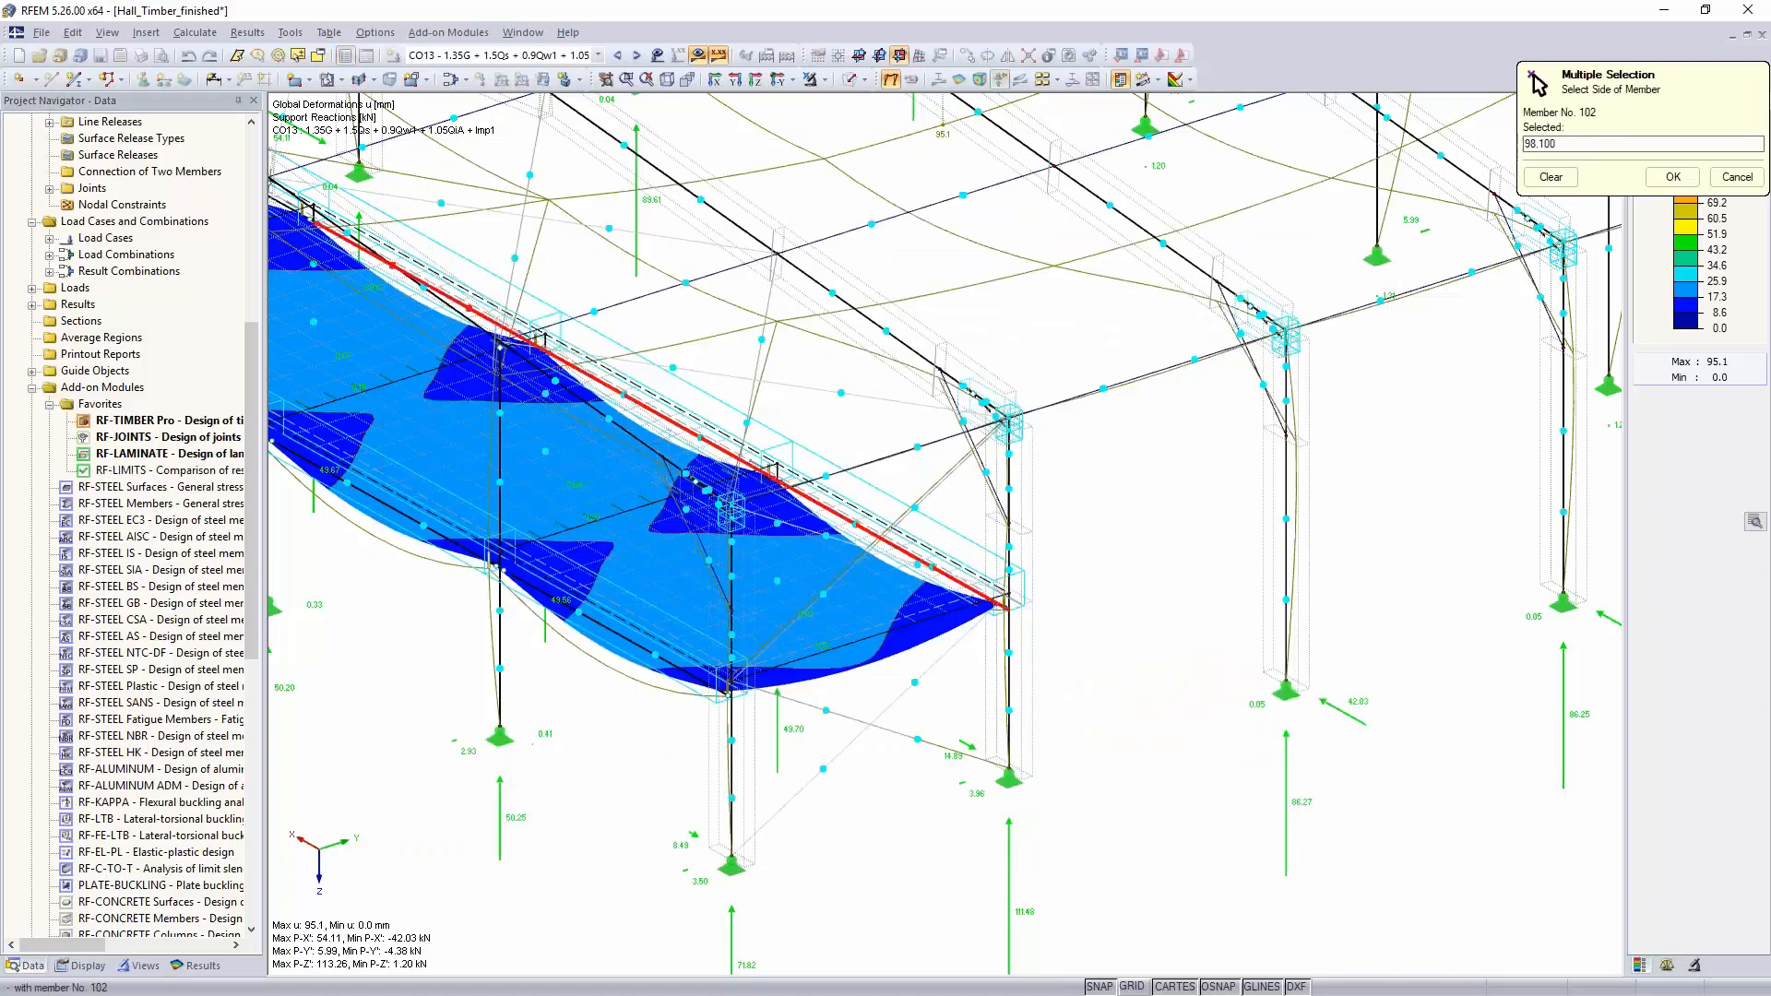
click(431, 287)
ctrl+middle_drag(431, 287, 572, 318)
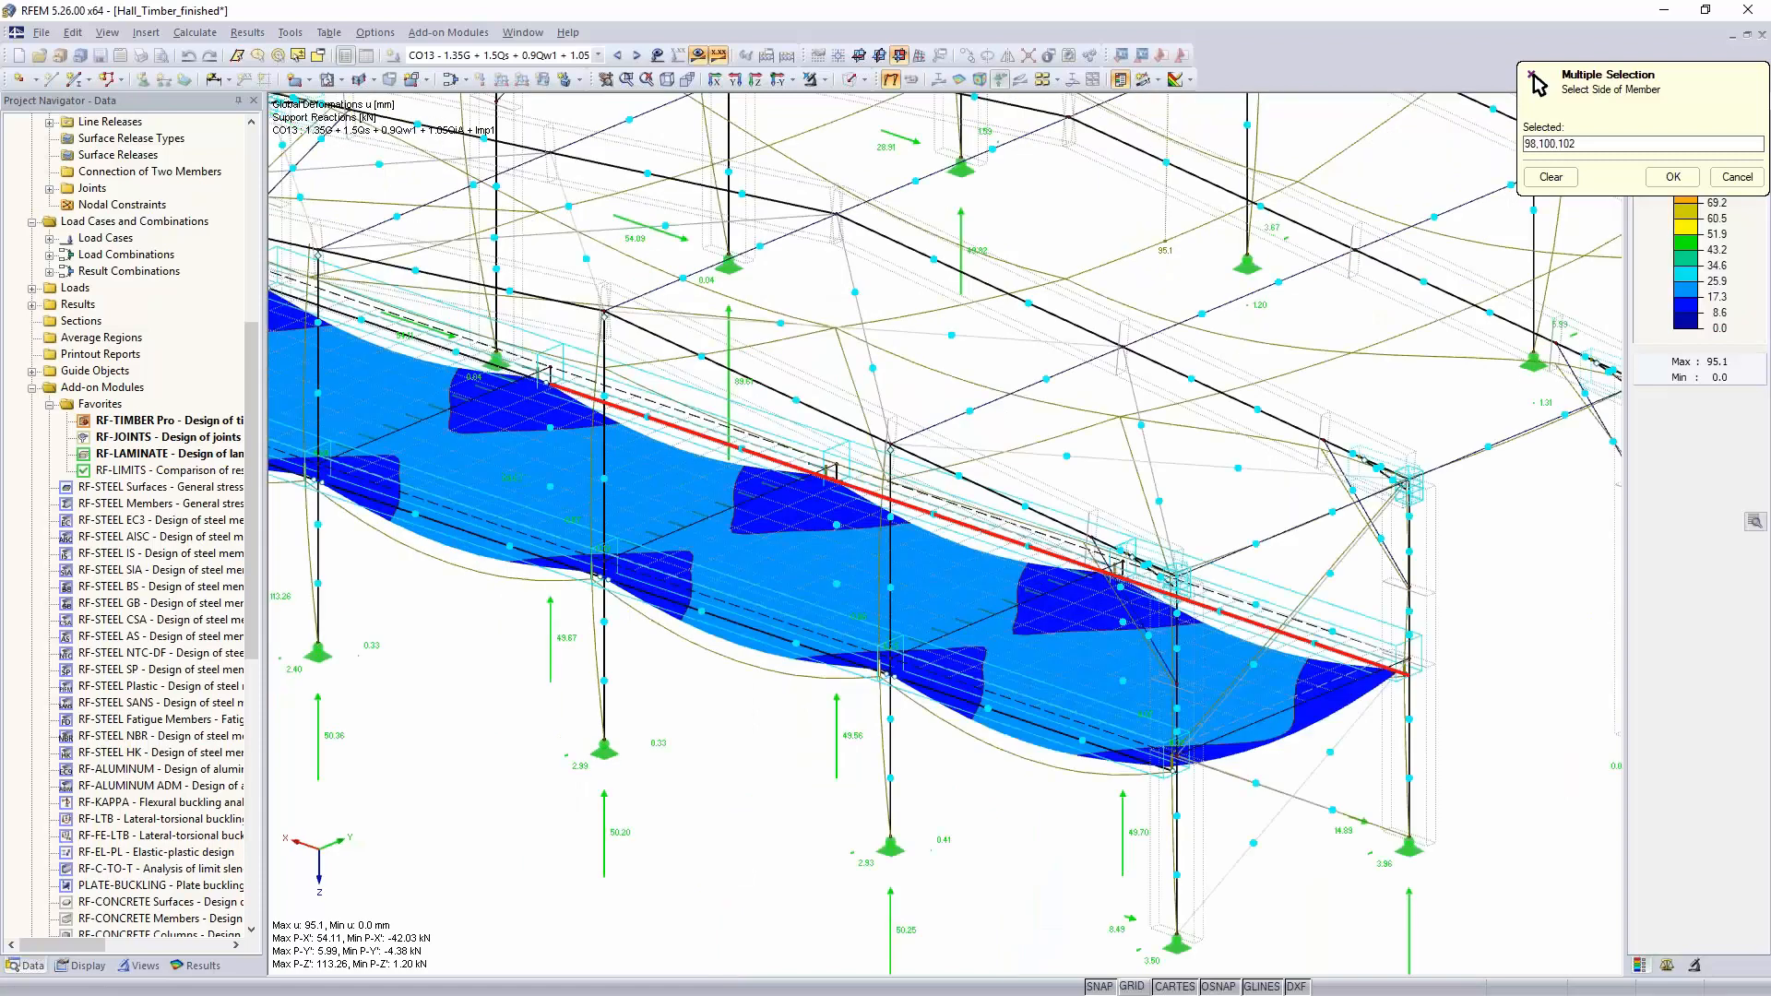
ctrl+middle_drag(462, 358, 459, 353)
click(460, 353)
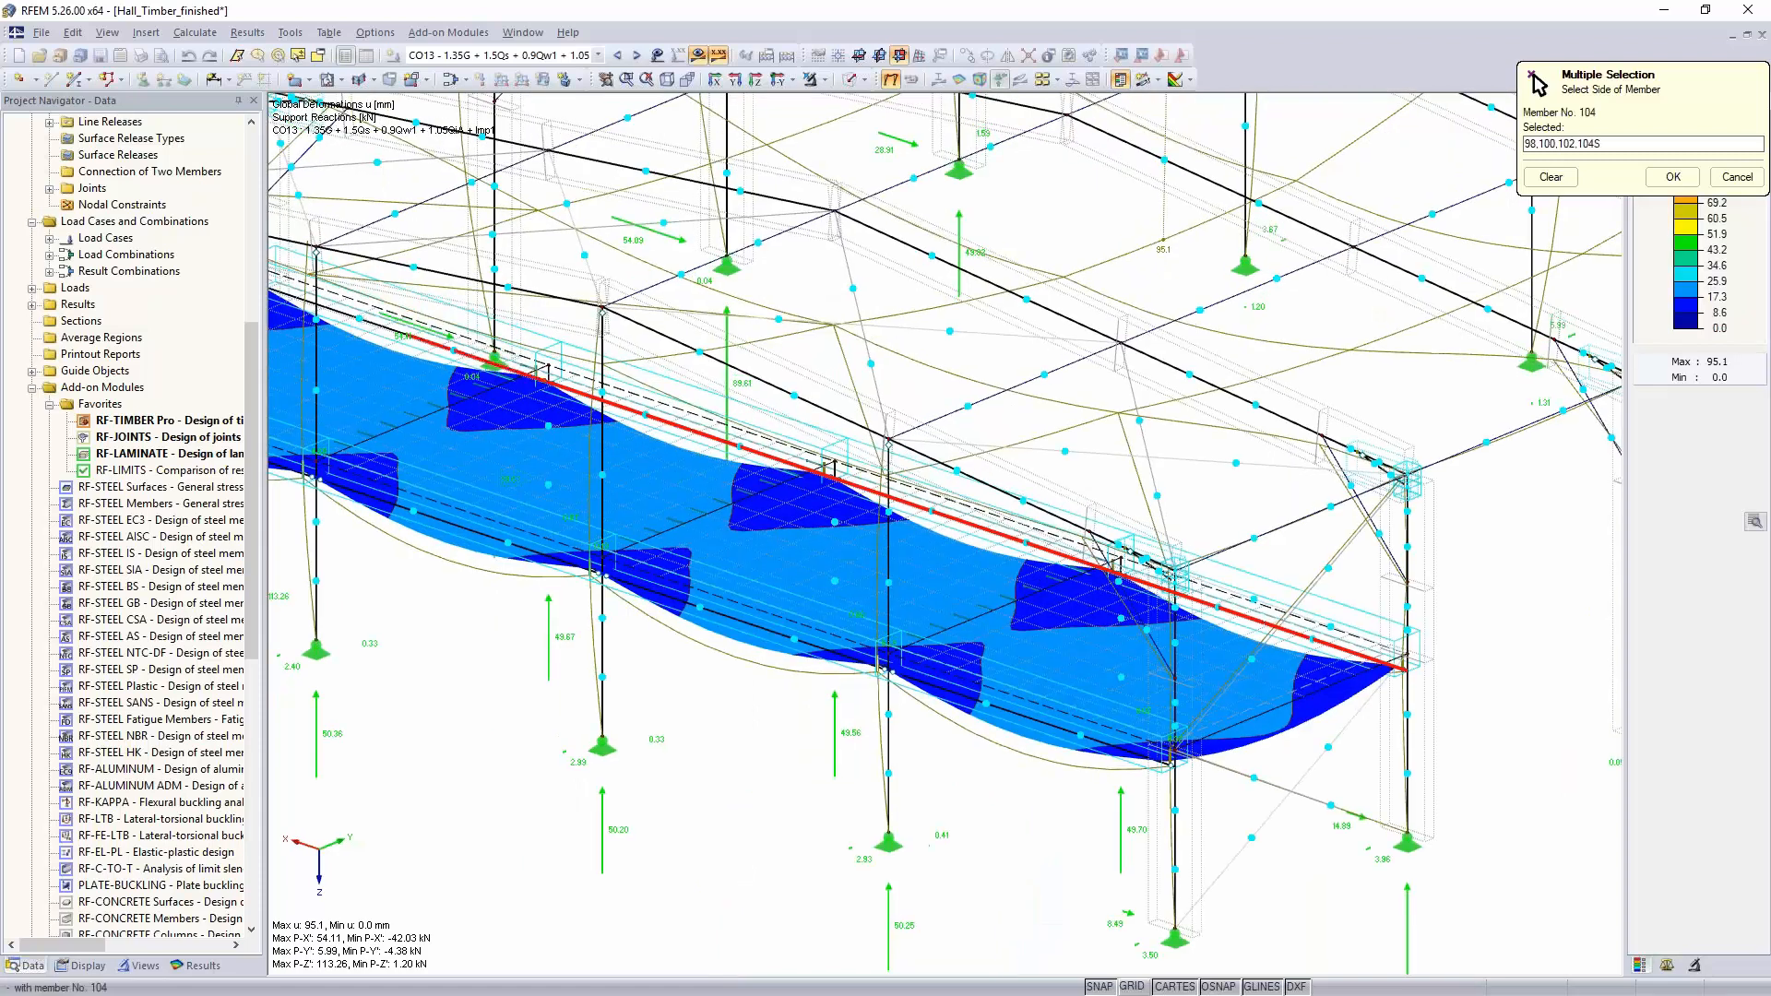
click(1672, 177)
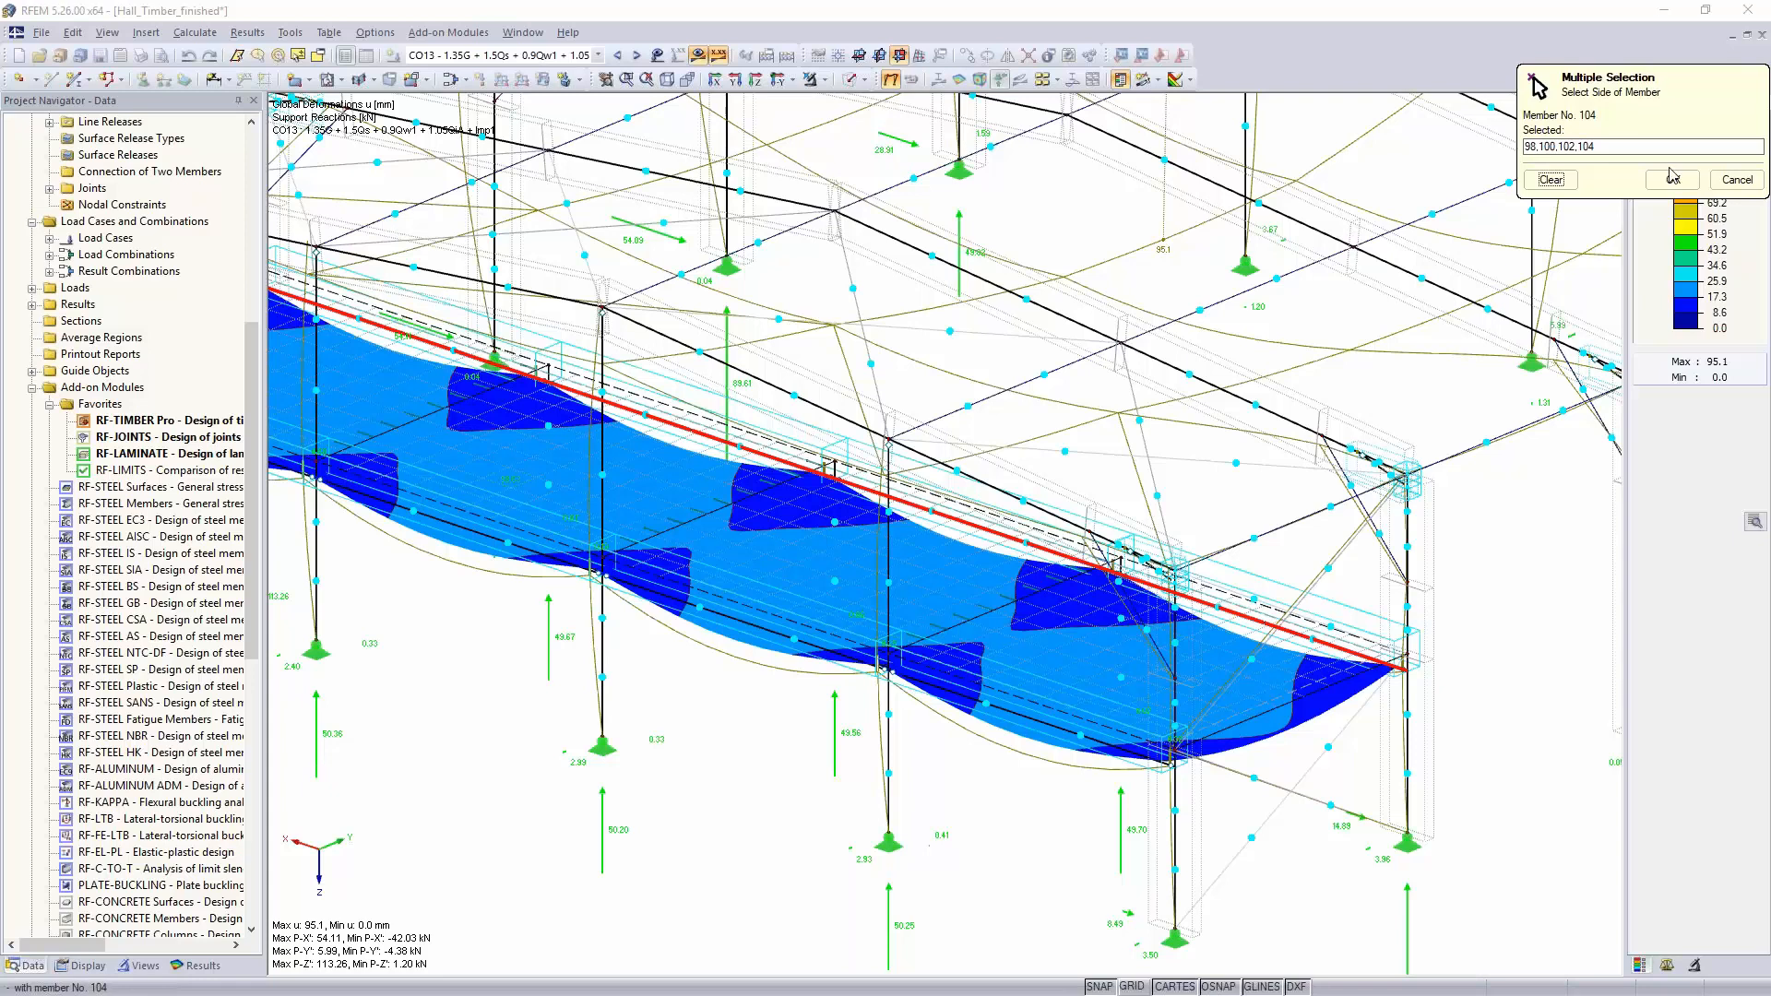
click(1673, 178)
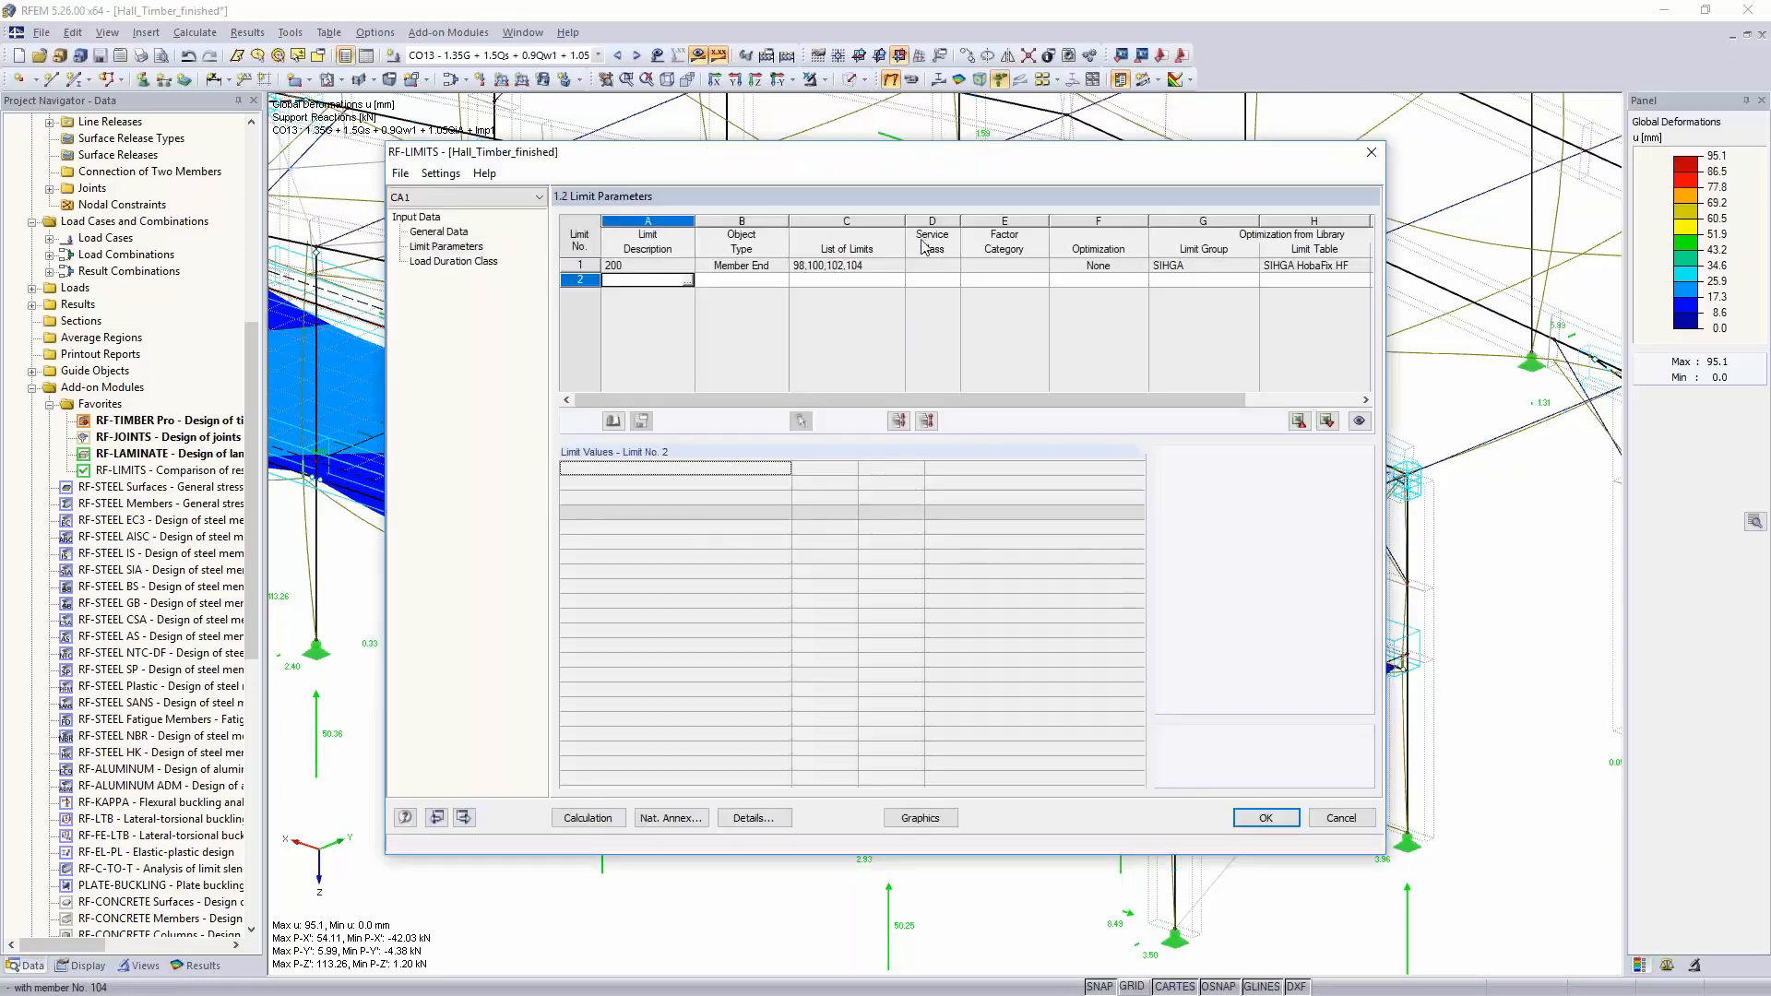
Step: Set service class 1 and the Solid Timber factor category for limit 1
click(951, 266)
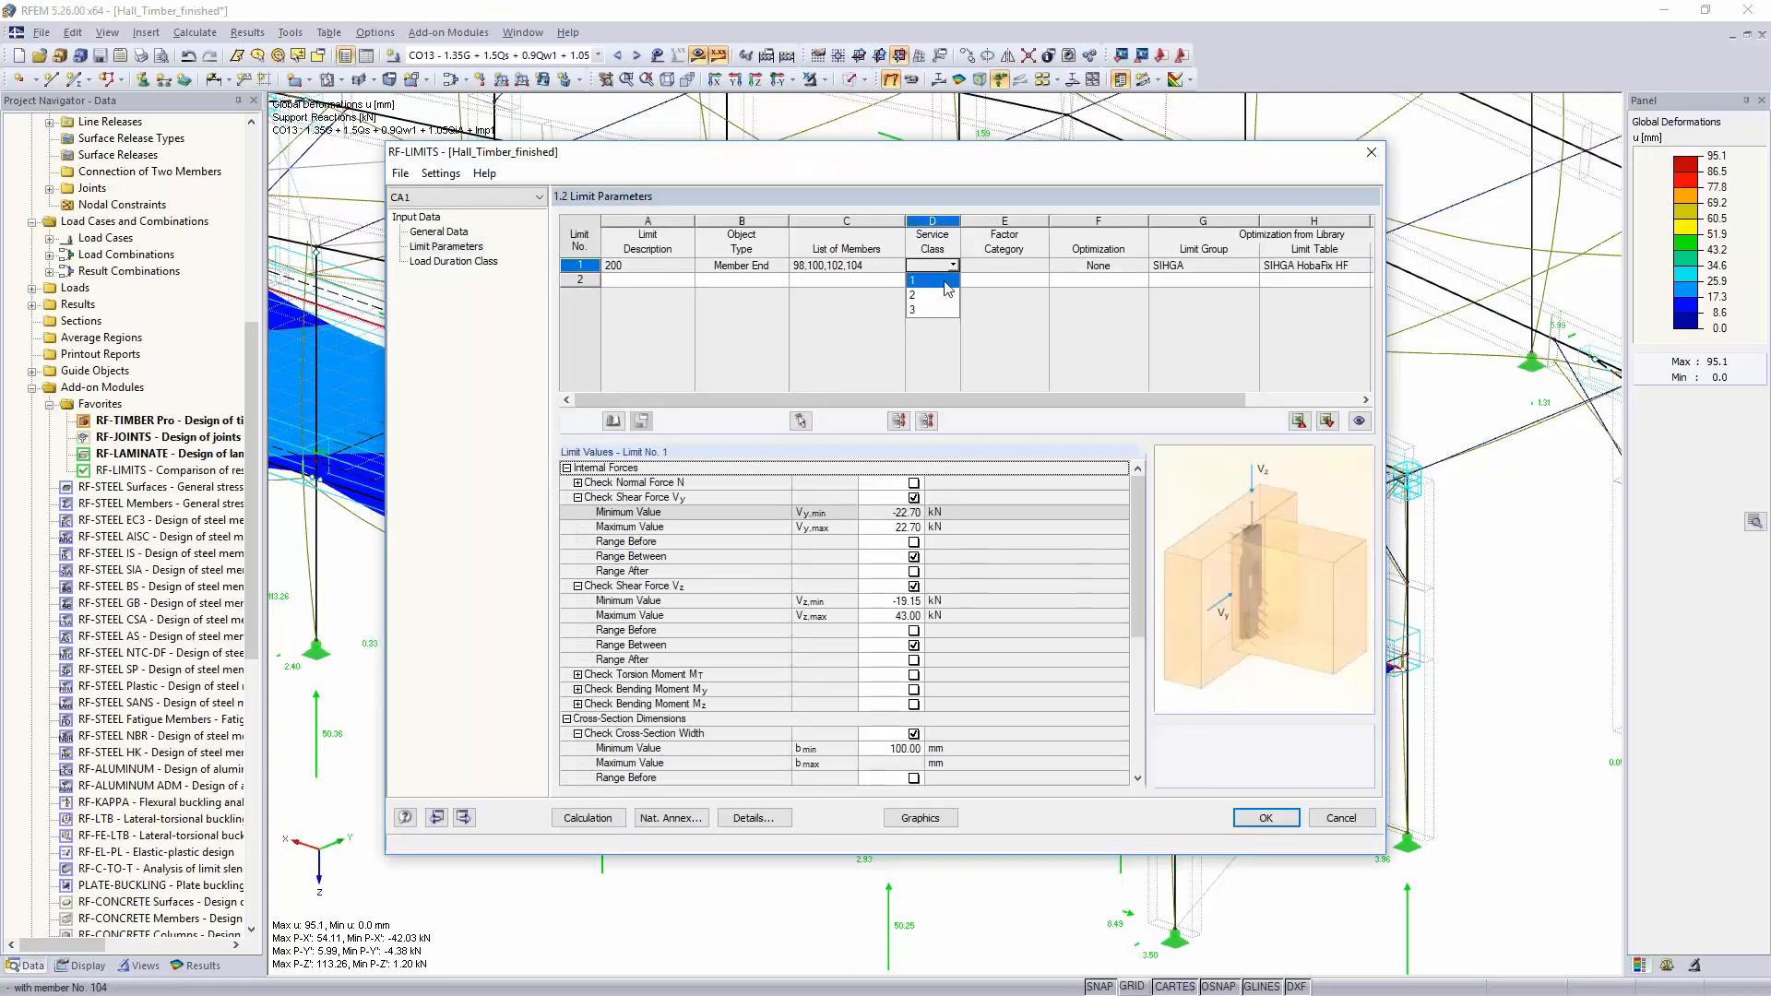
click(945, 282)
click(1004, 266)
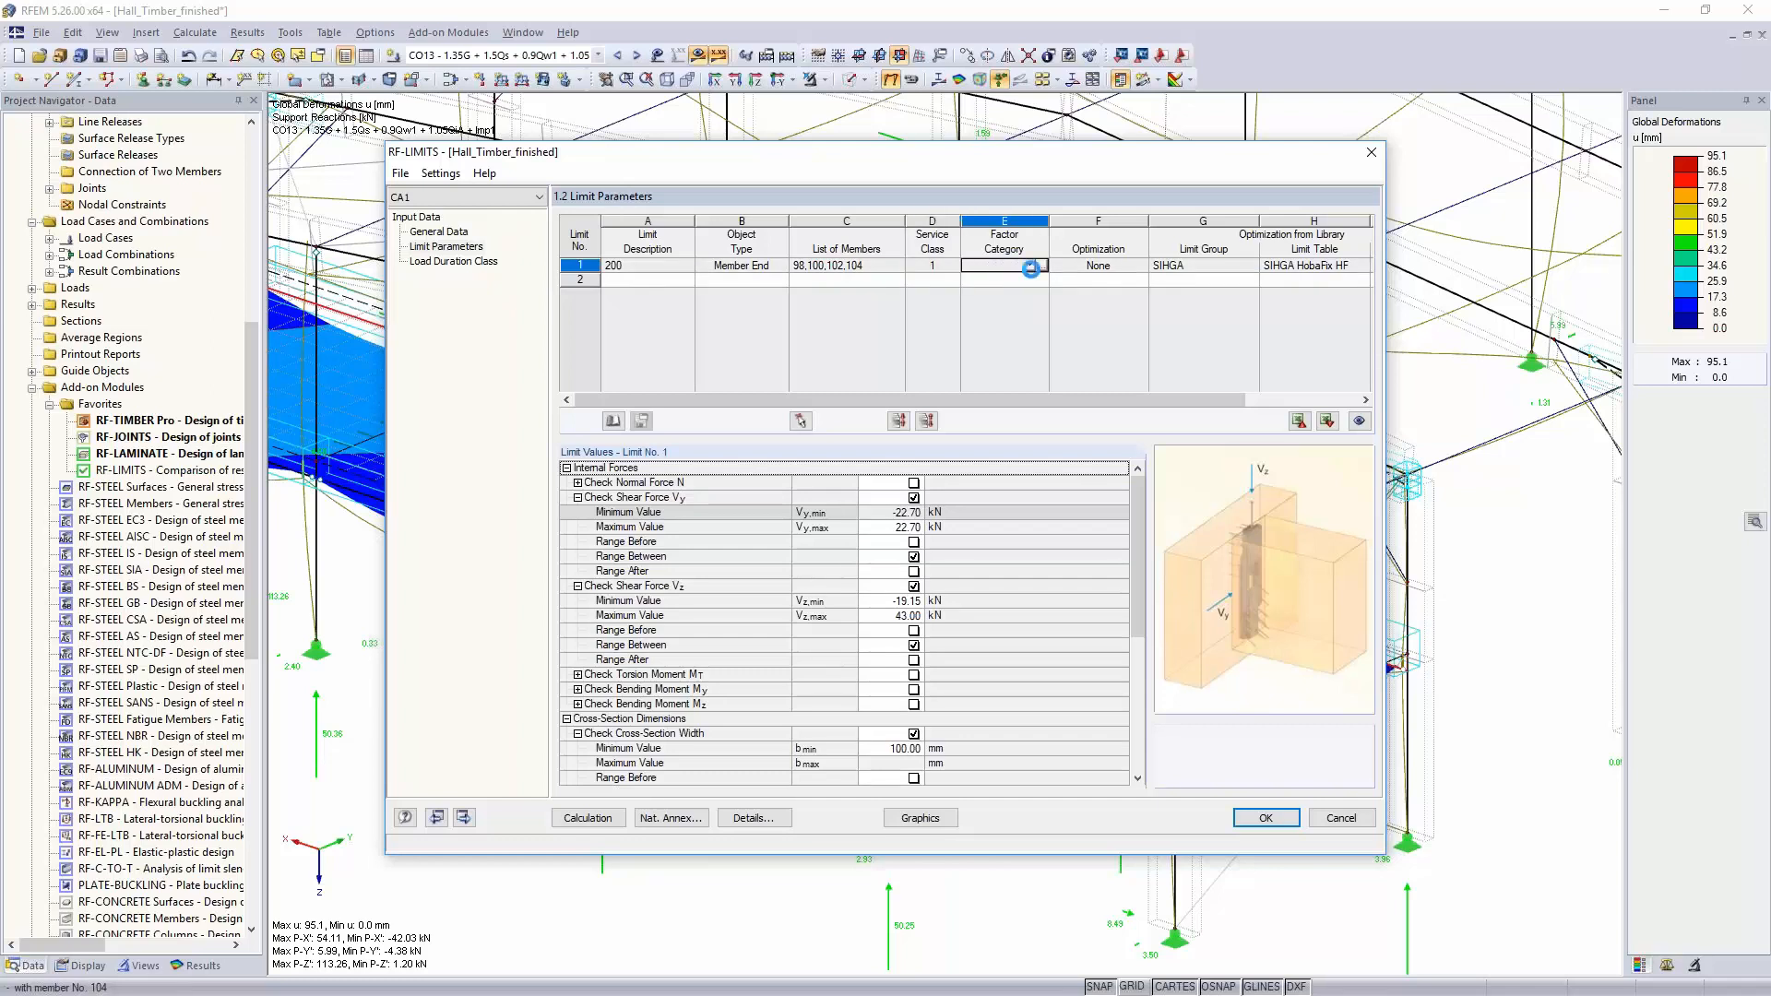
click(1030, 266)
click(1017, 283)
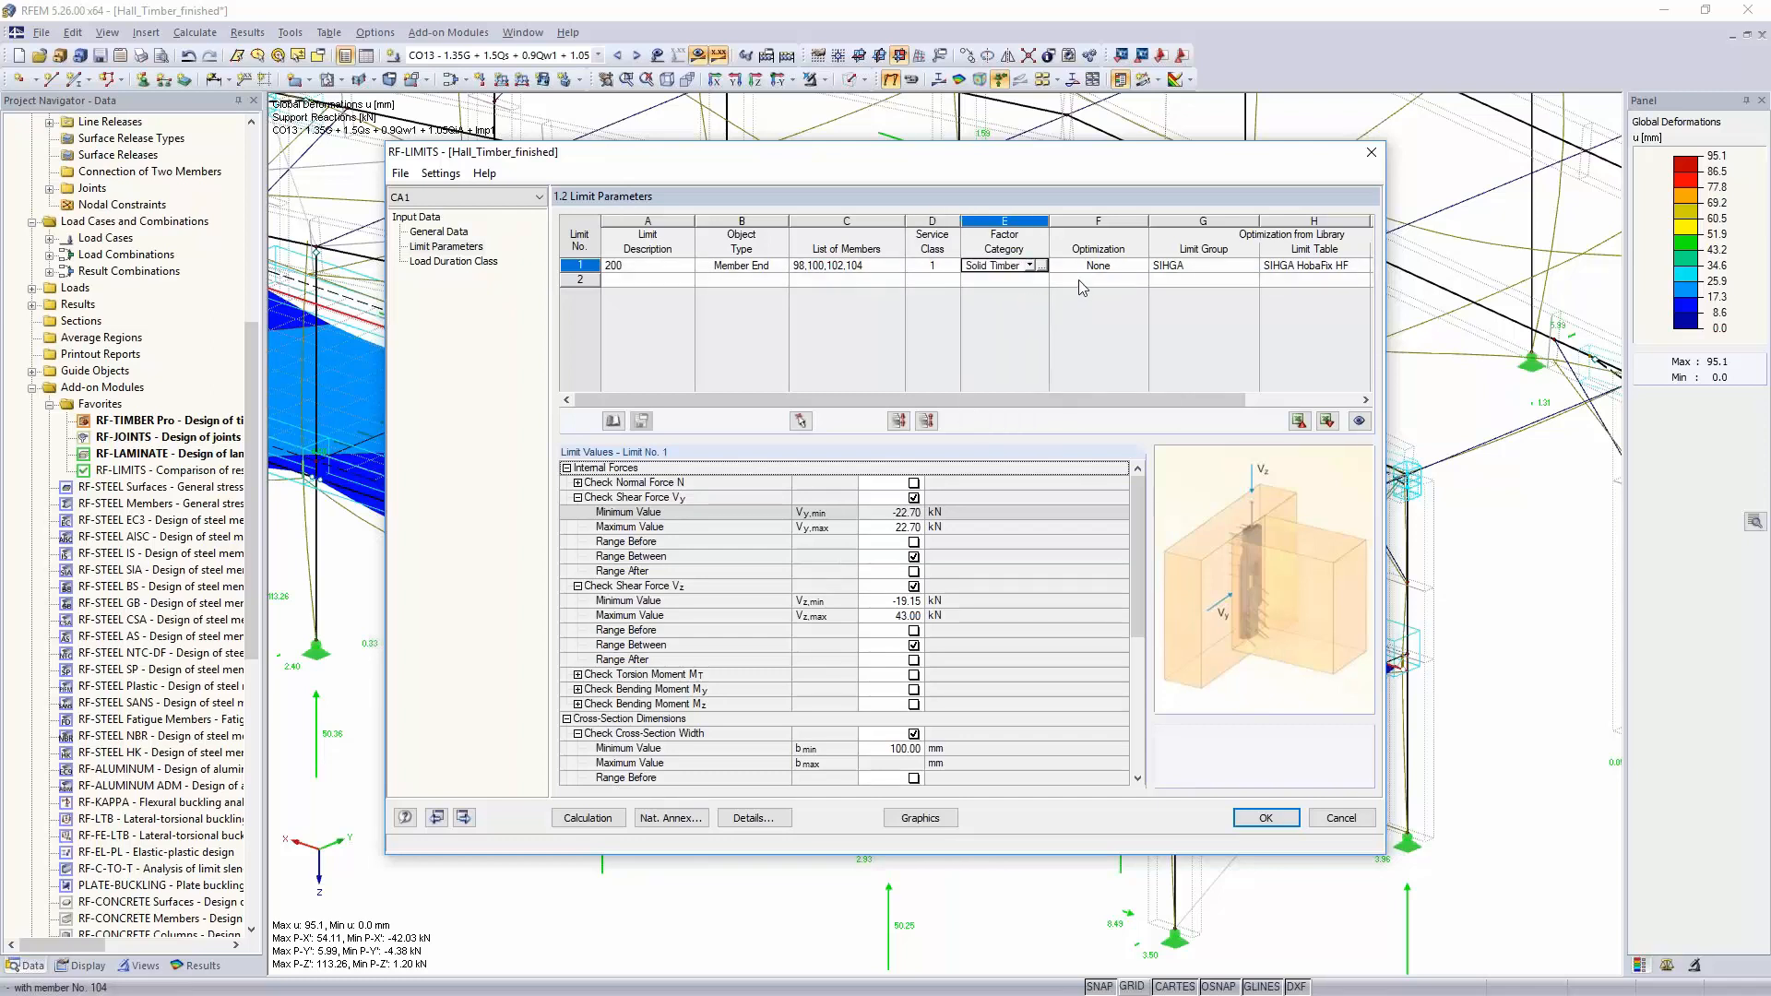
Step: Review limit 1's optimization settings and the load duration classes, and run the limit check calculation
click(1100, 267)
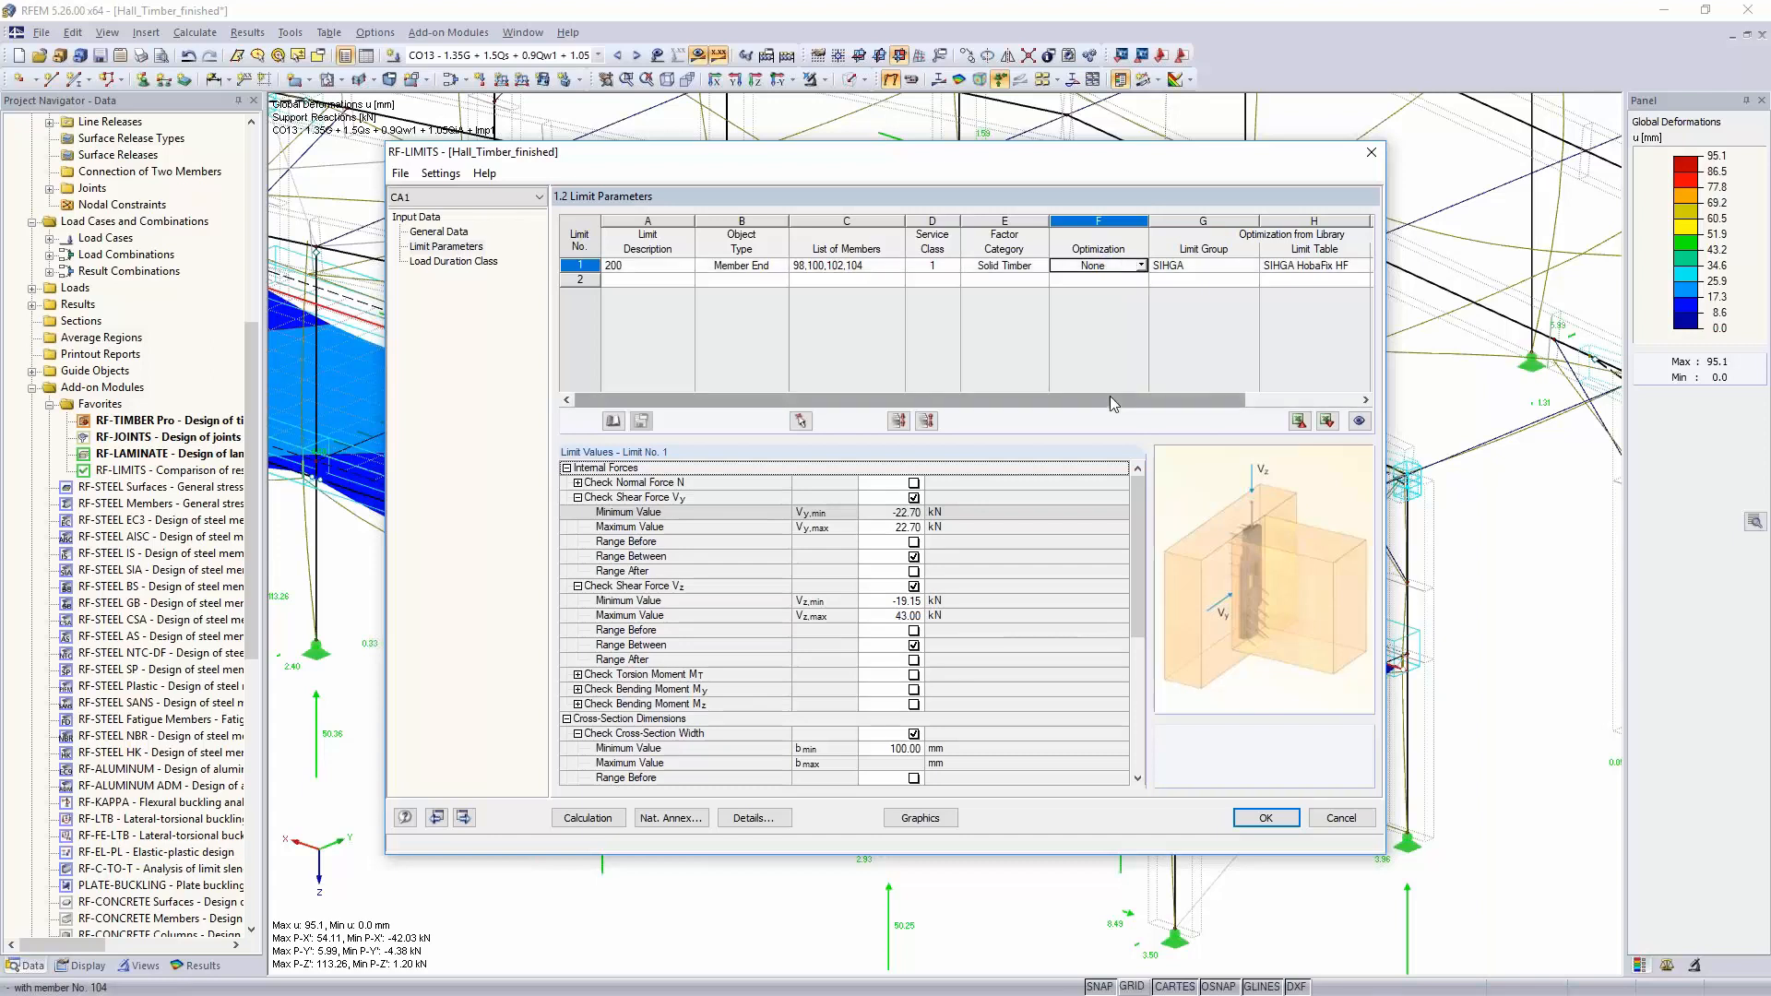
drag(1110, 400, 1227, 399)
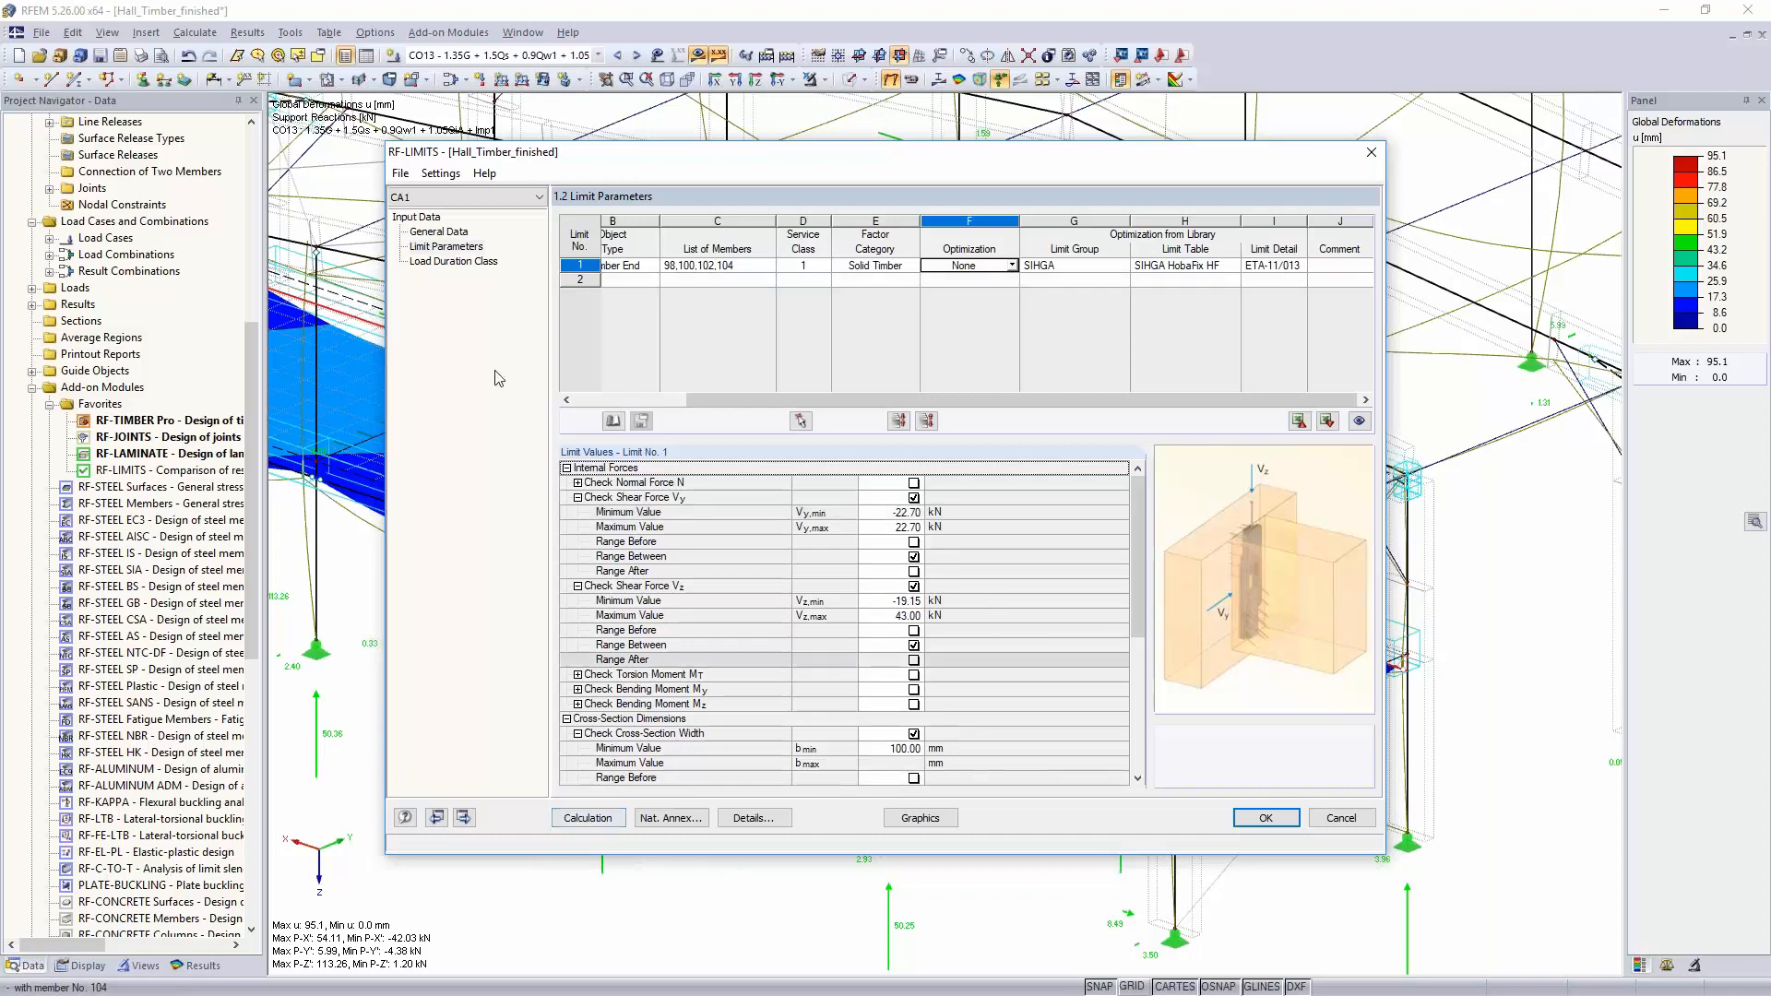
click(457, 264)
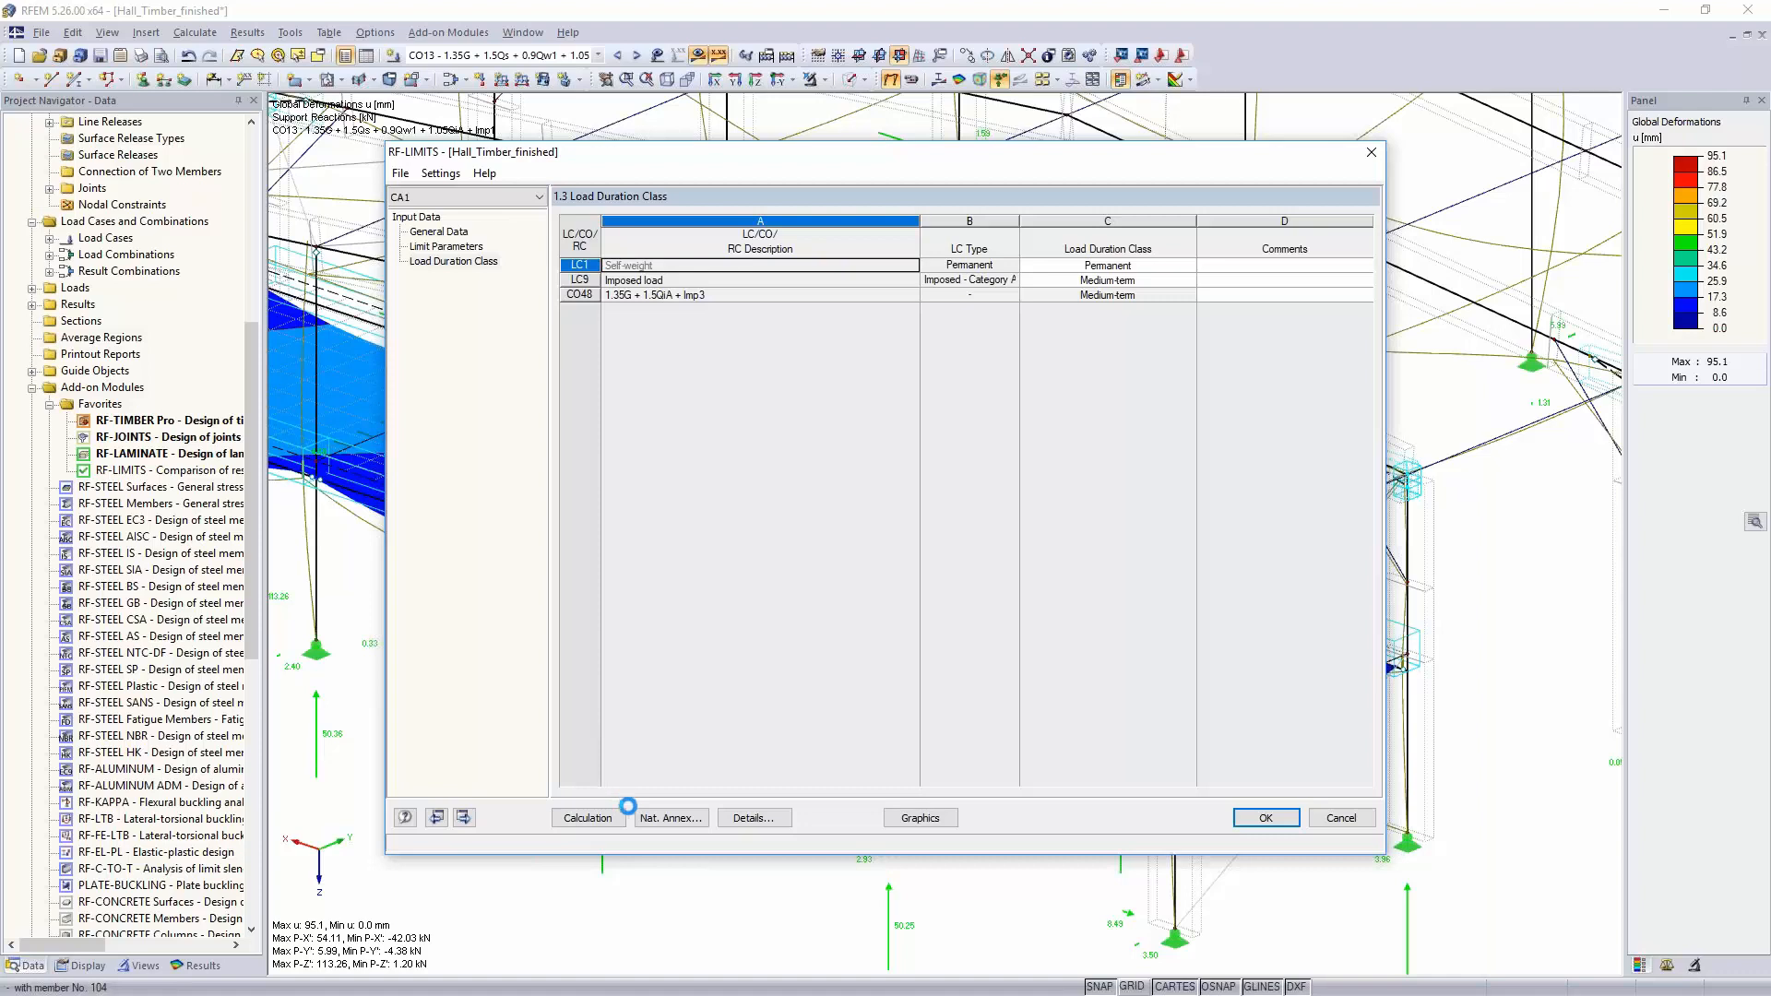
click(586, 818)
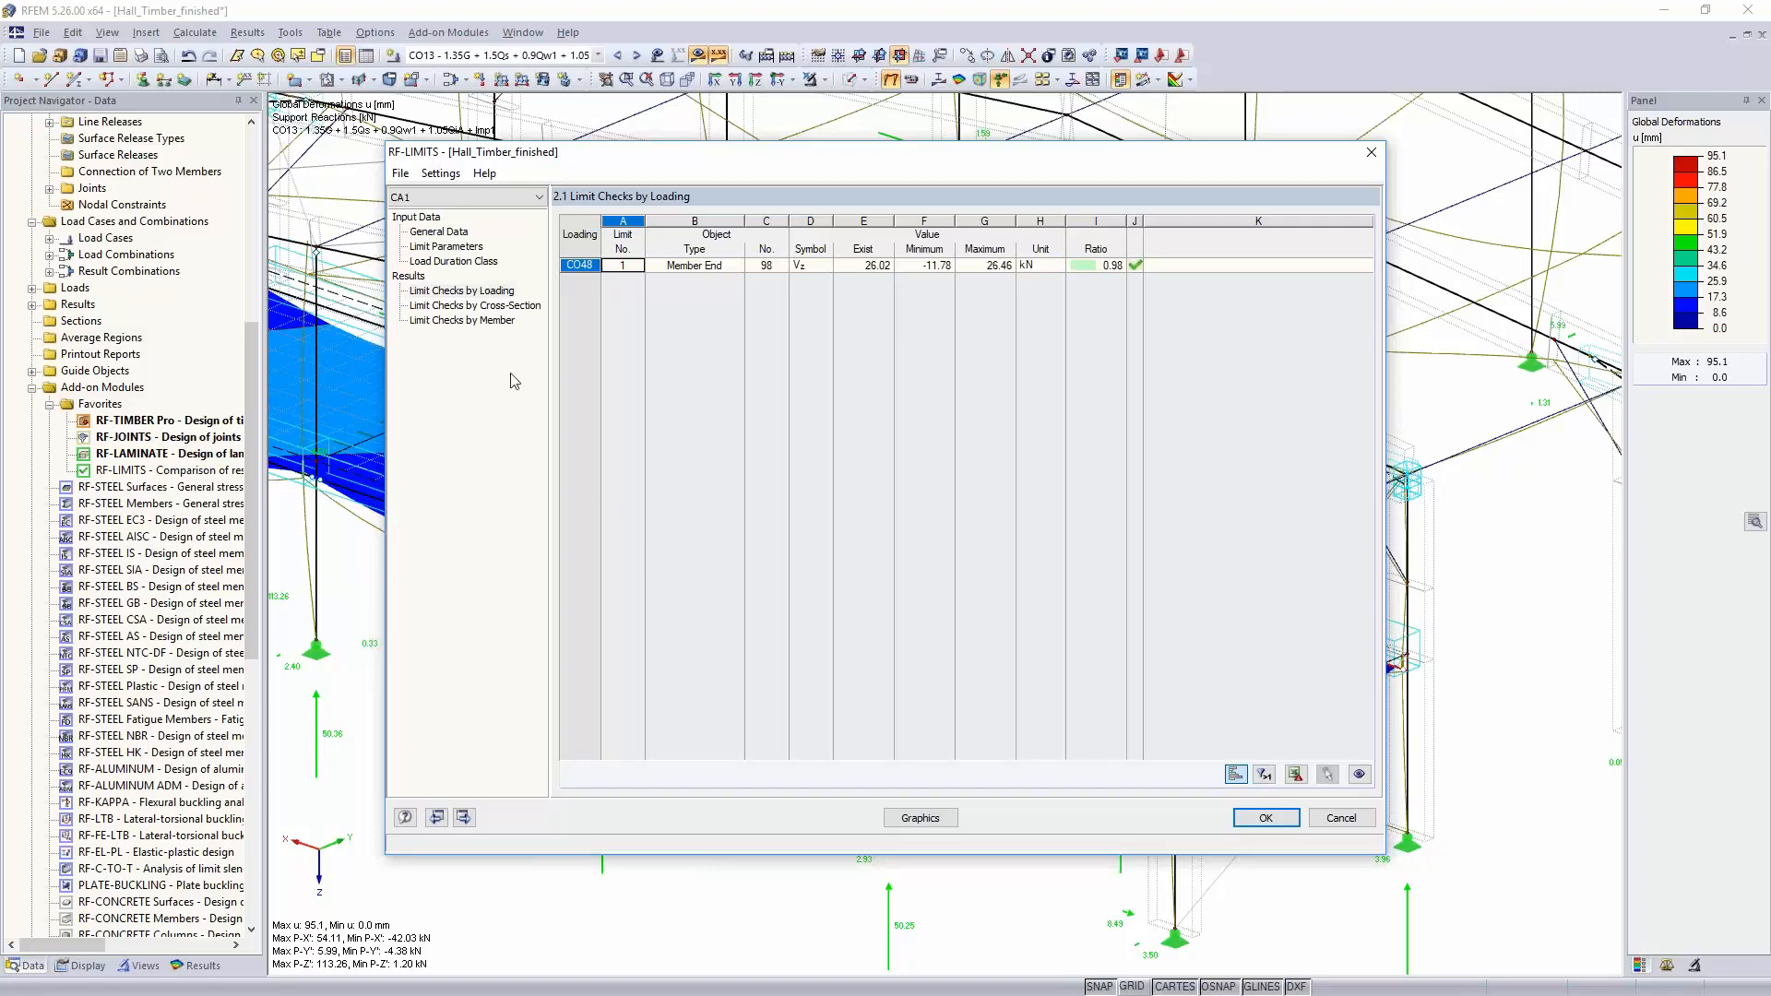
Step: Compare the limit check results by loading, by cross-section and by member, including the governing shear force of the T-Rectangle 140/260 section
click(474, 306)
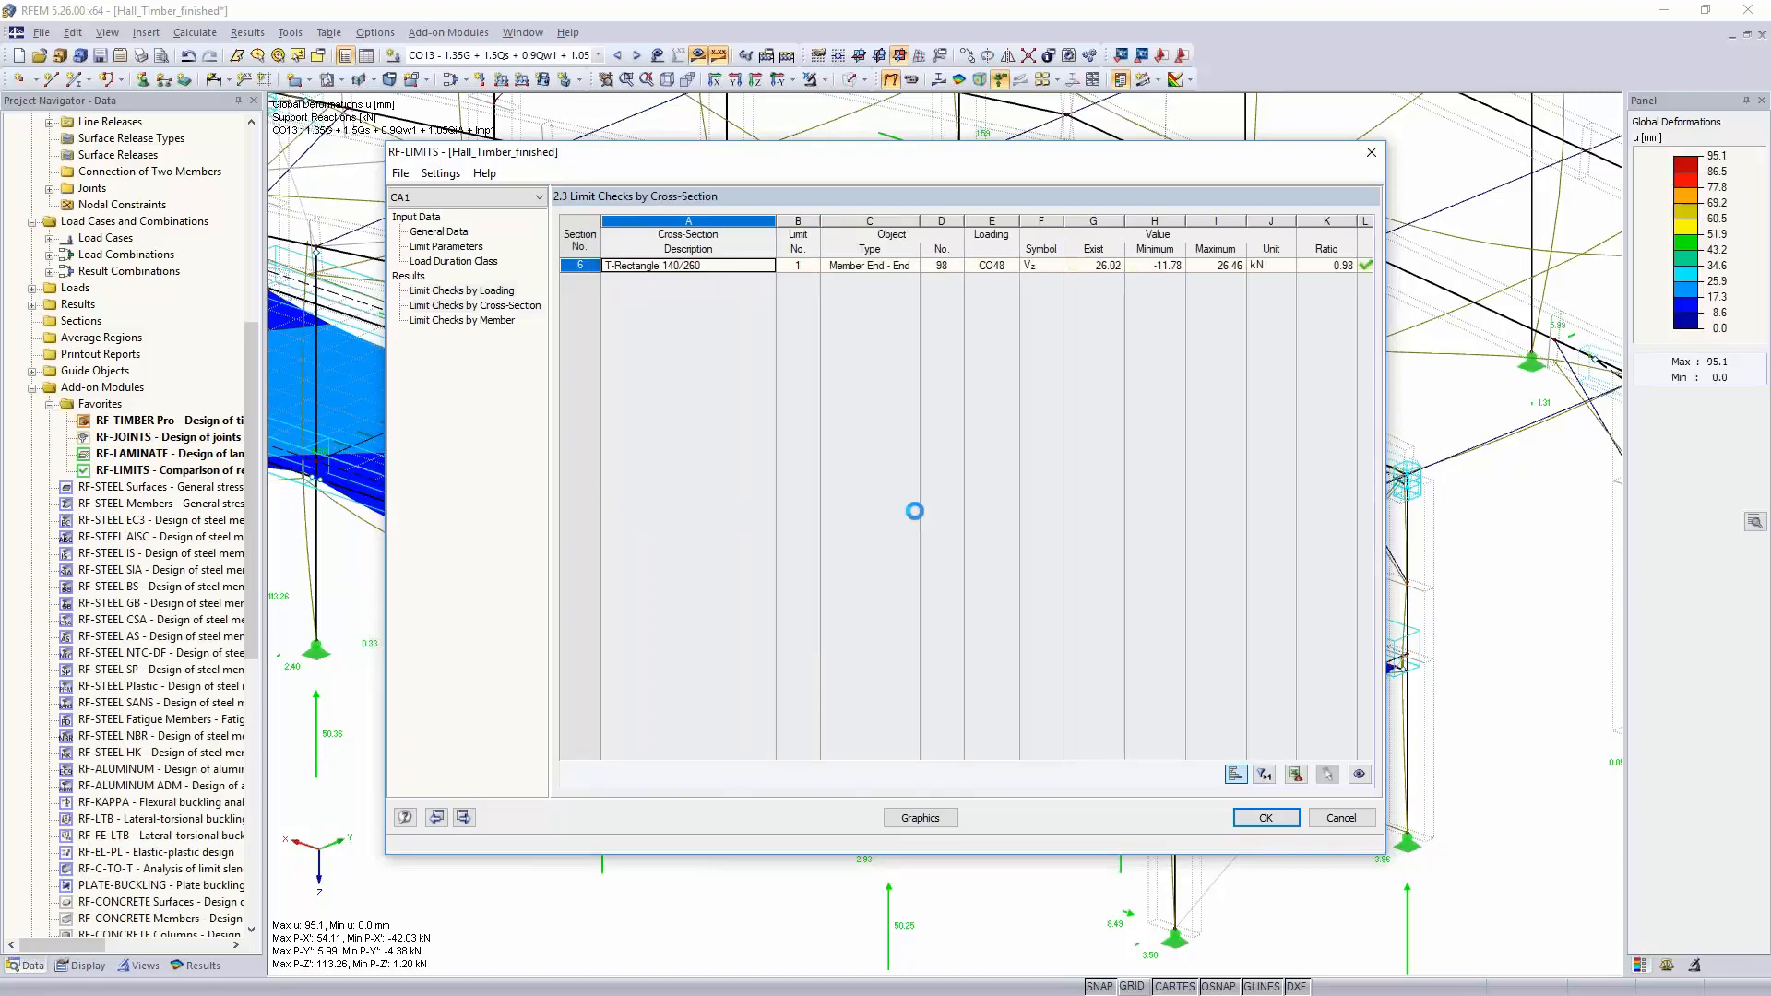
click(478, 307)
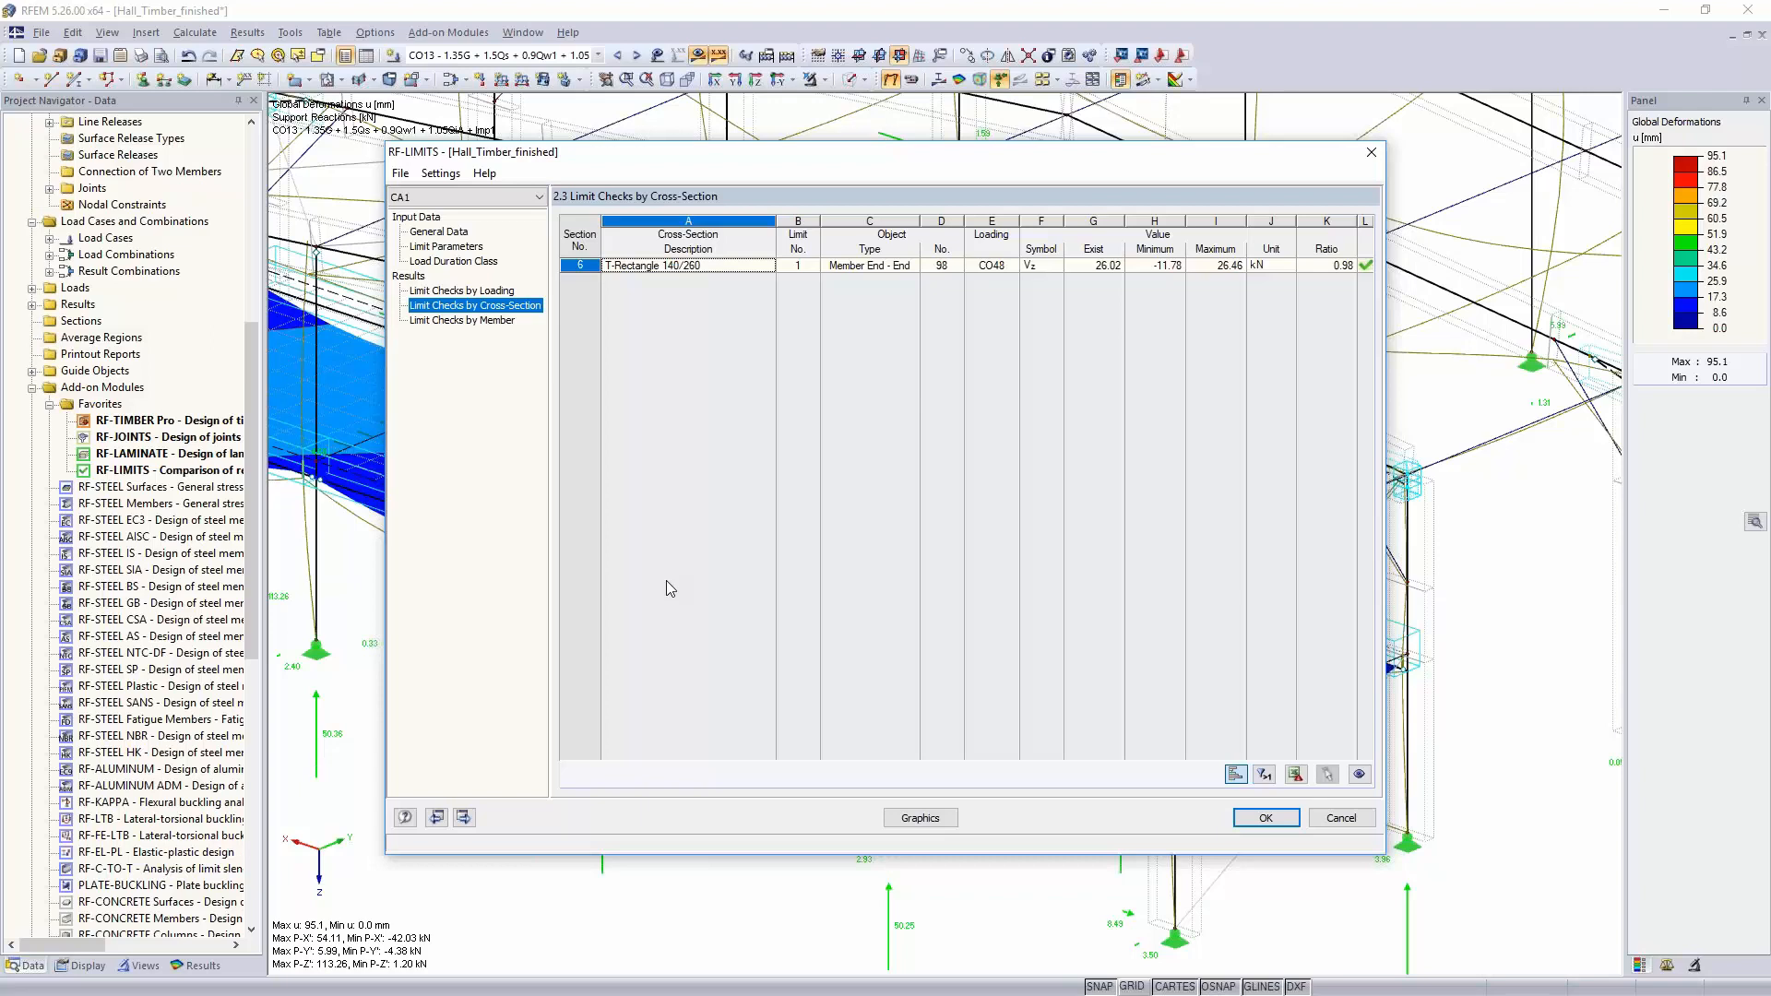
click(479, 322)
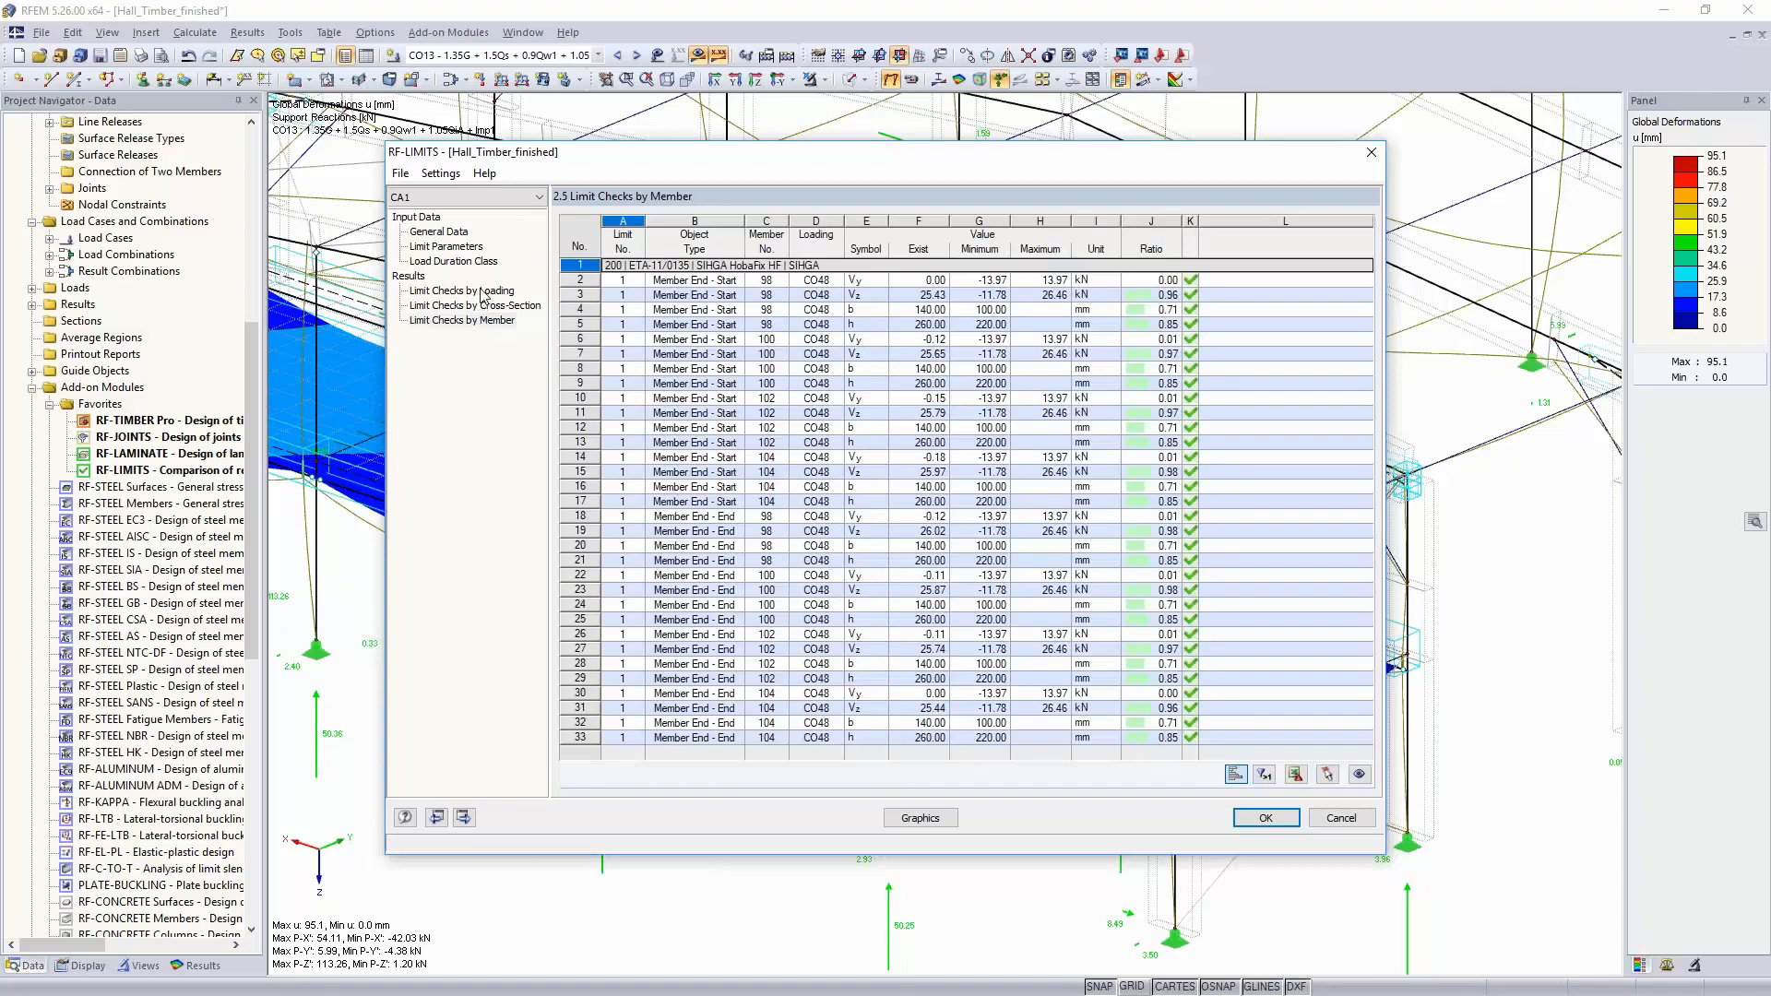
click(479, 291)
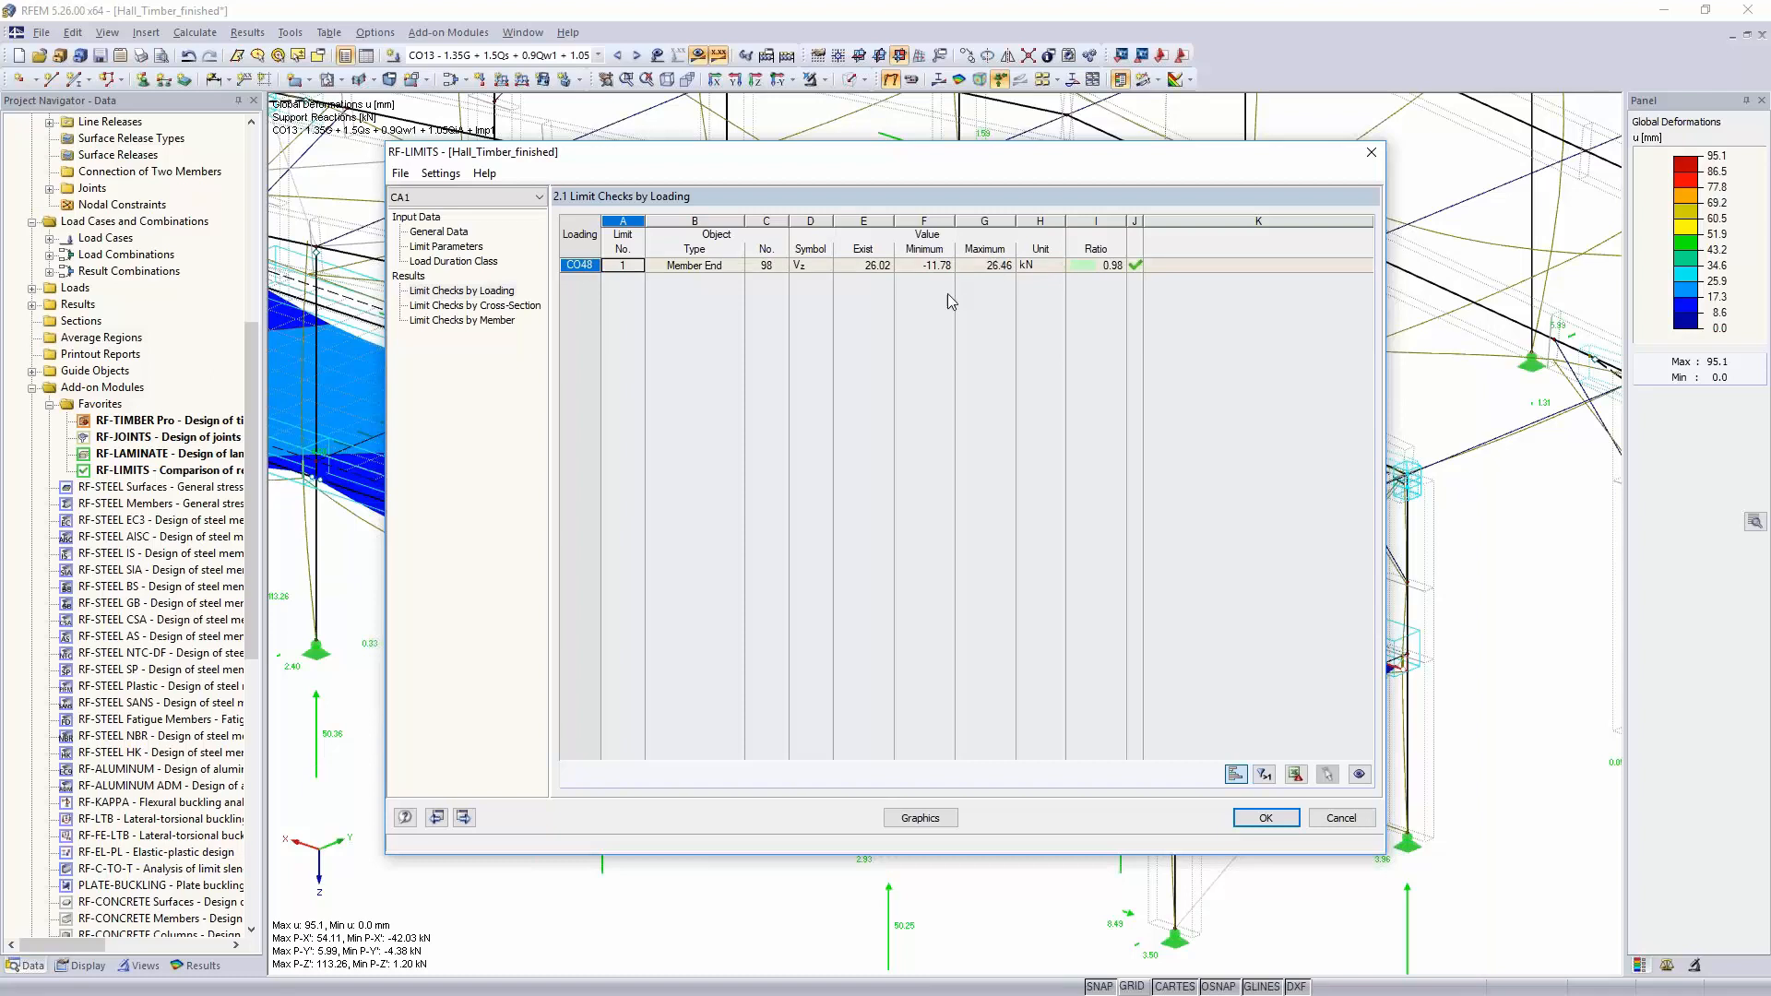
click(512, 306)
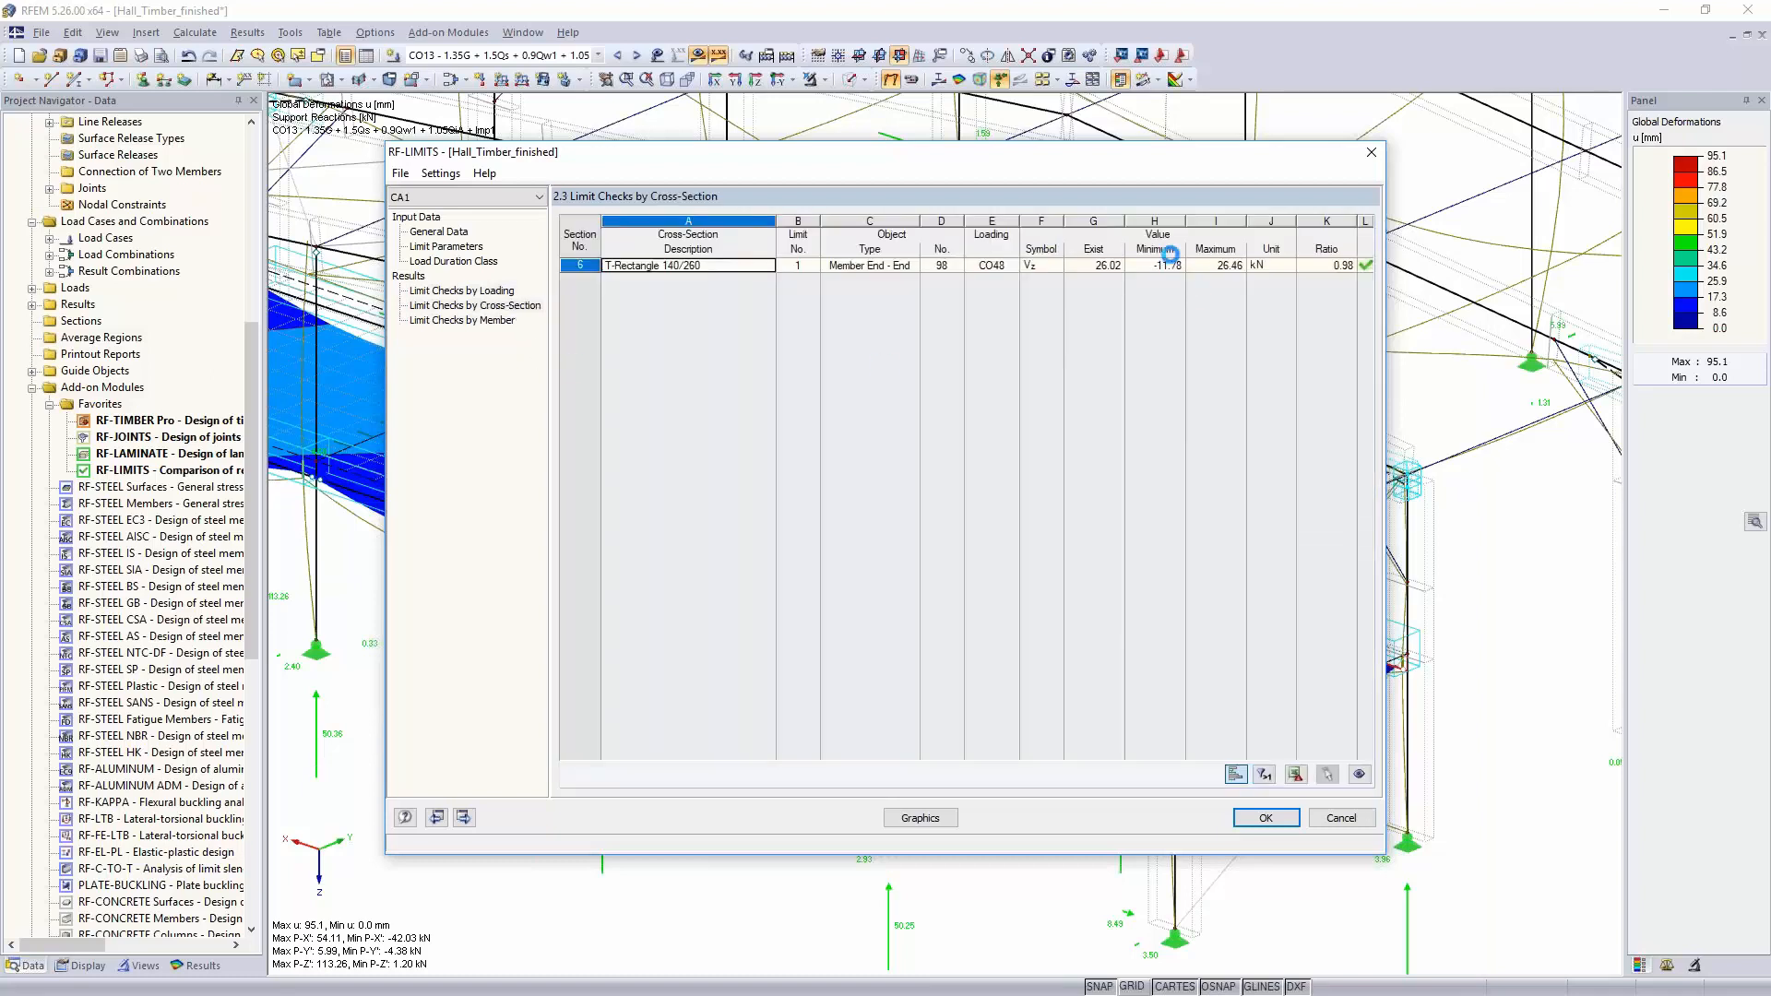
click(1092, 266)
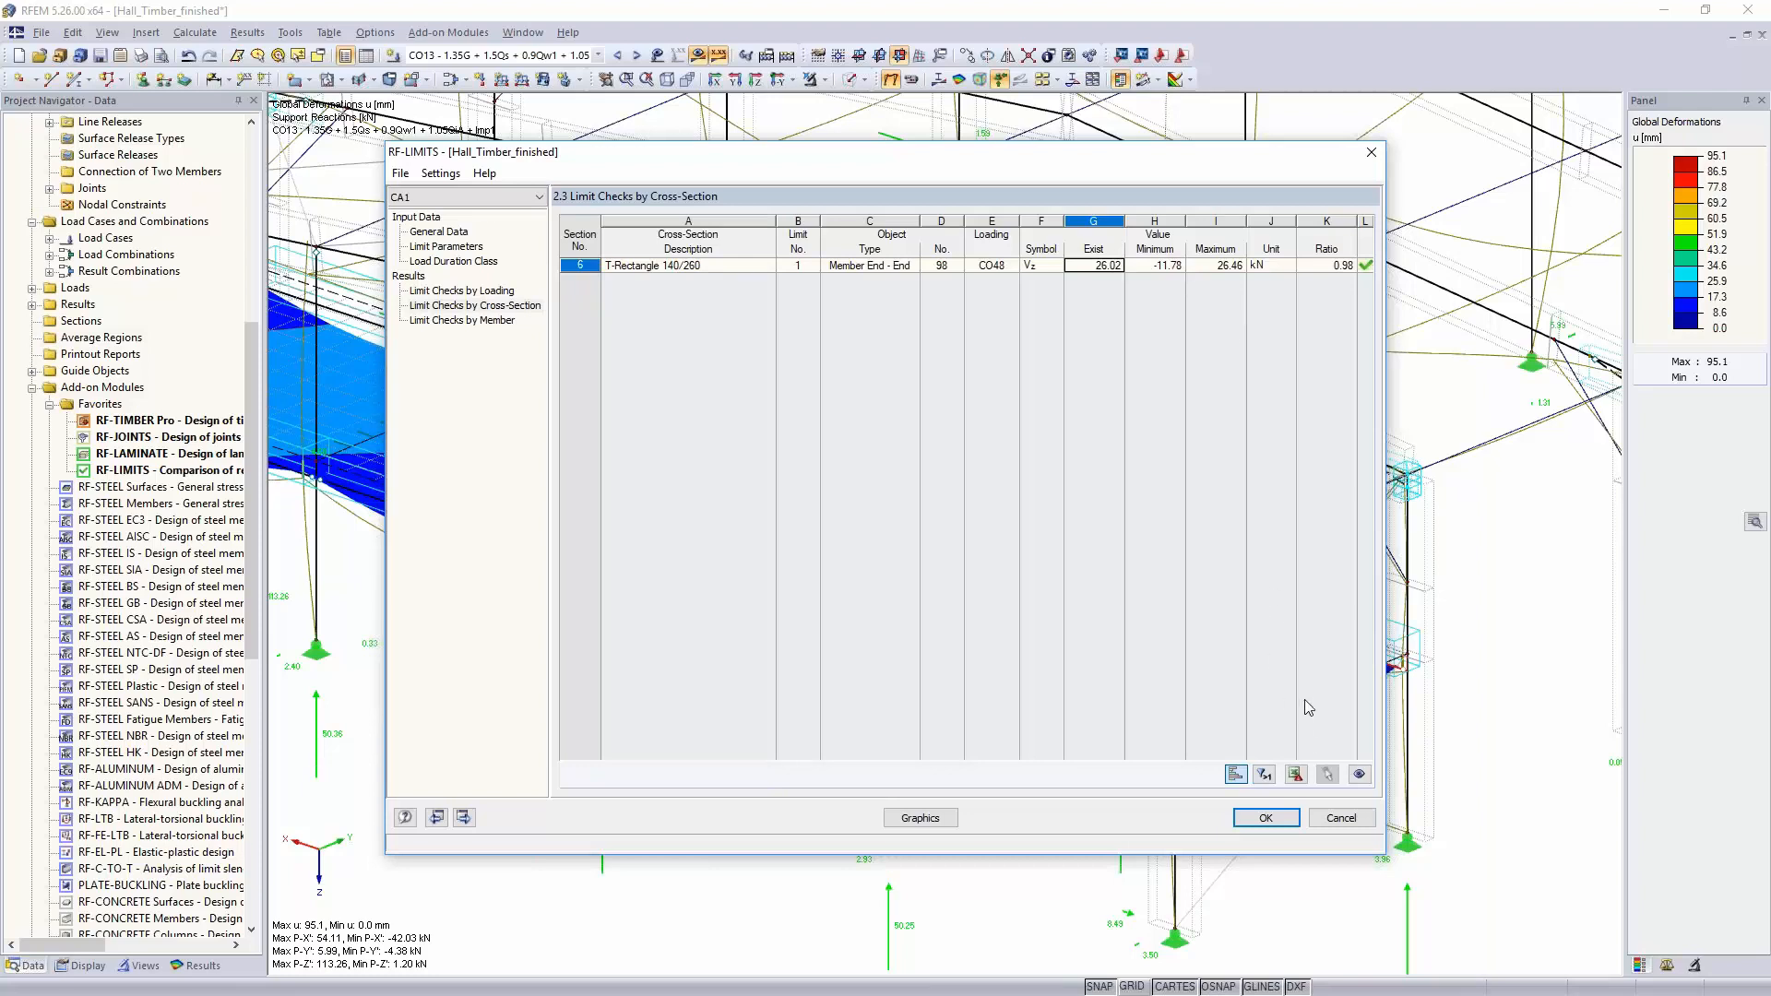
Step: Locate the governing member 98 in the model behind the results, and close the limit checks with their results accepted
drag(1171, 164, 669, 241)
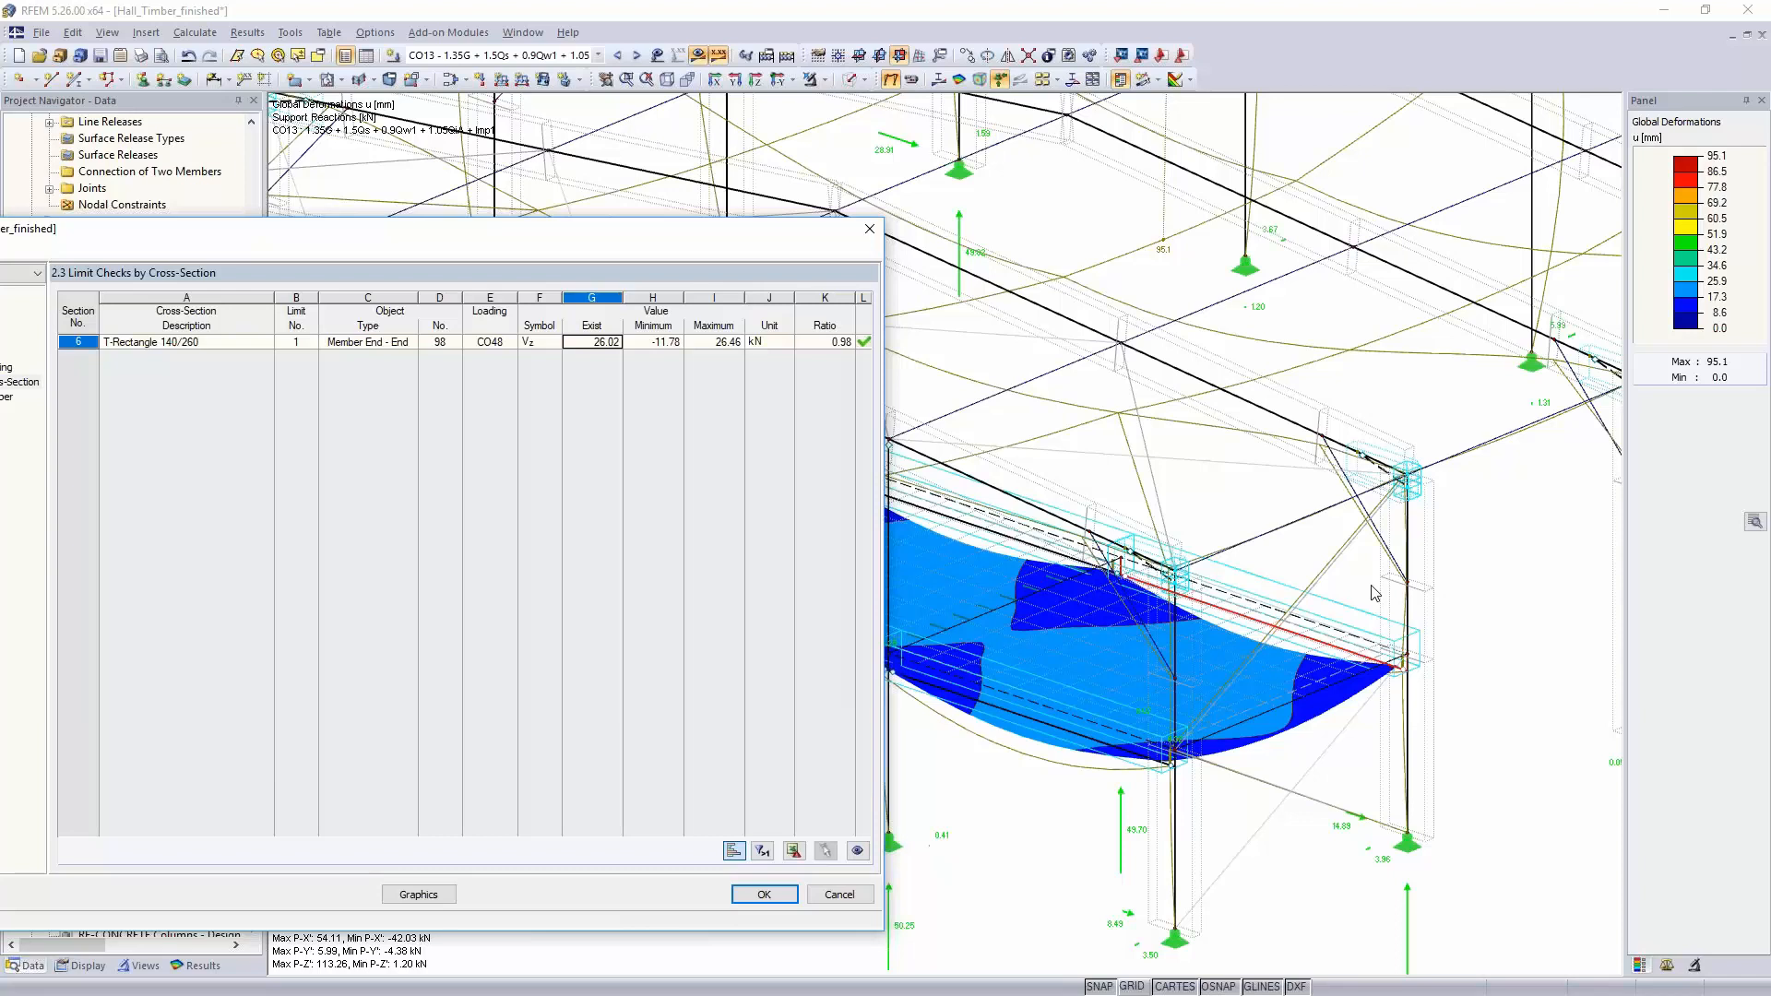
click(764, 894)
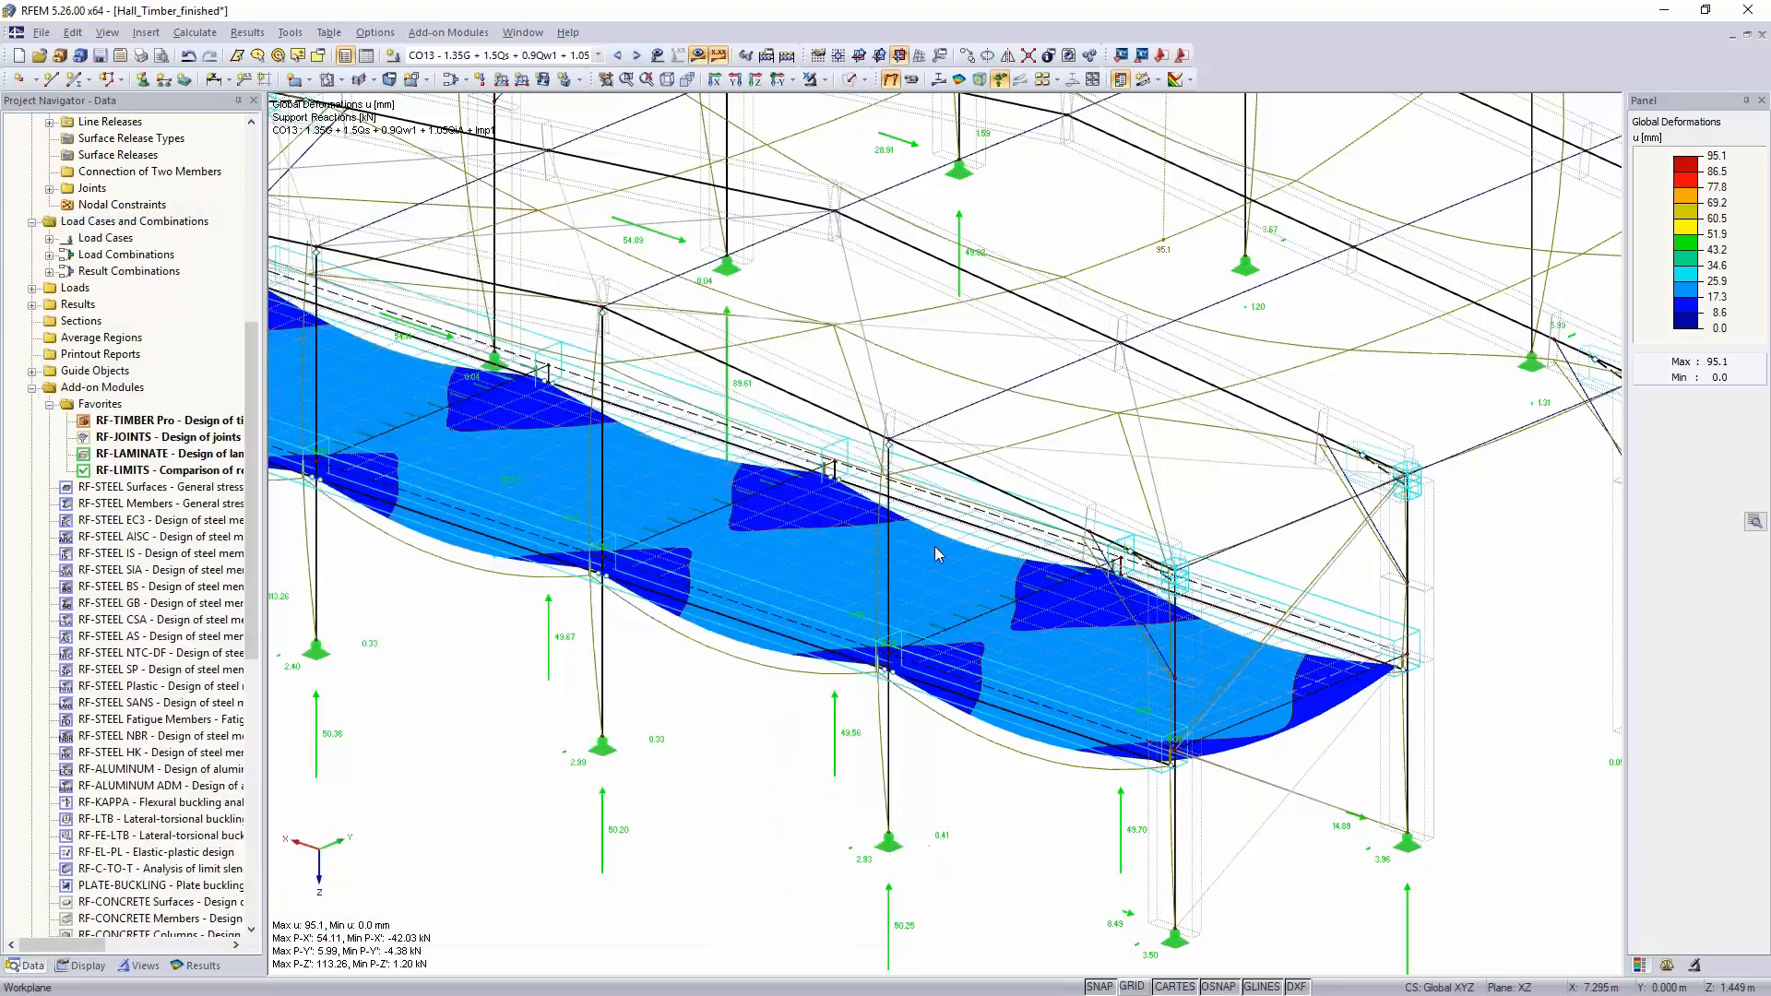
scroll(933, 546, down, 3)
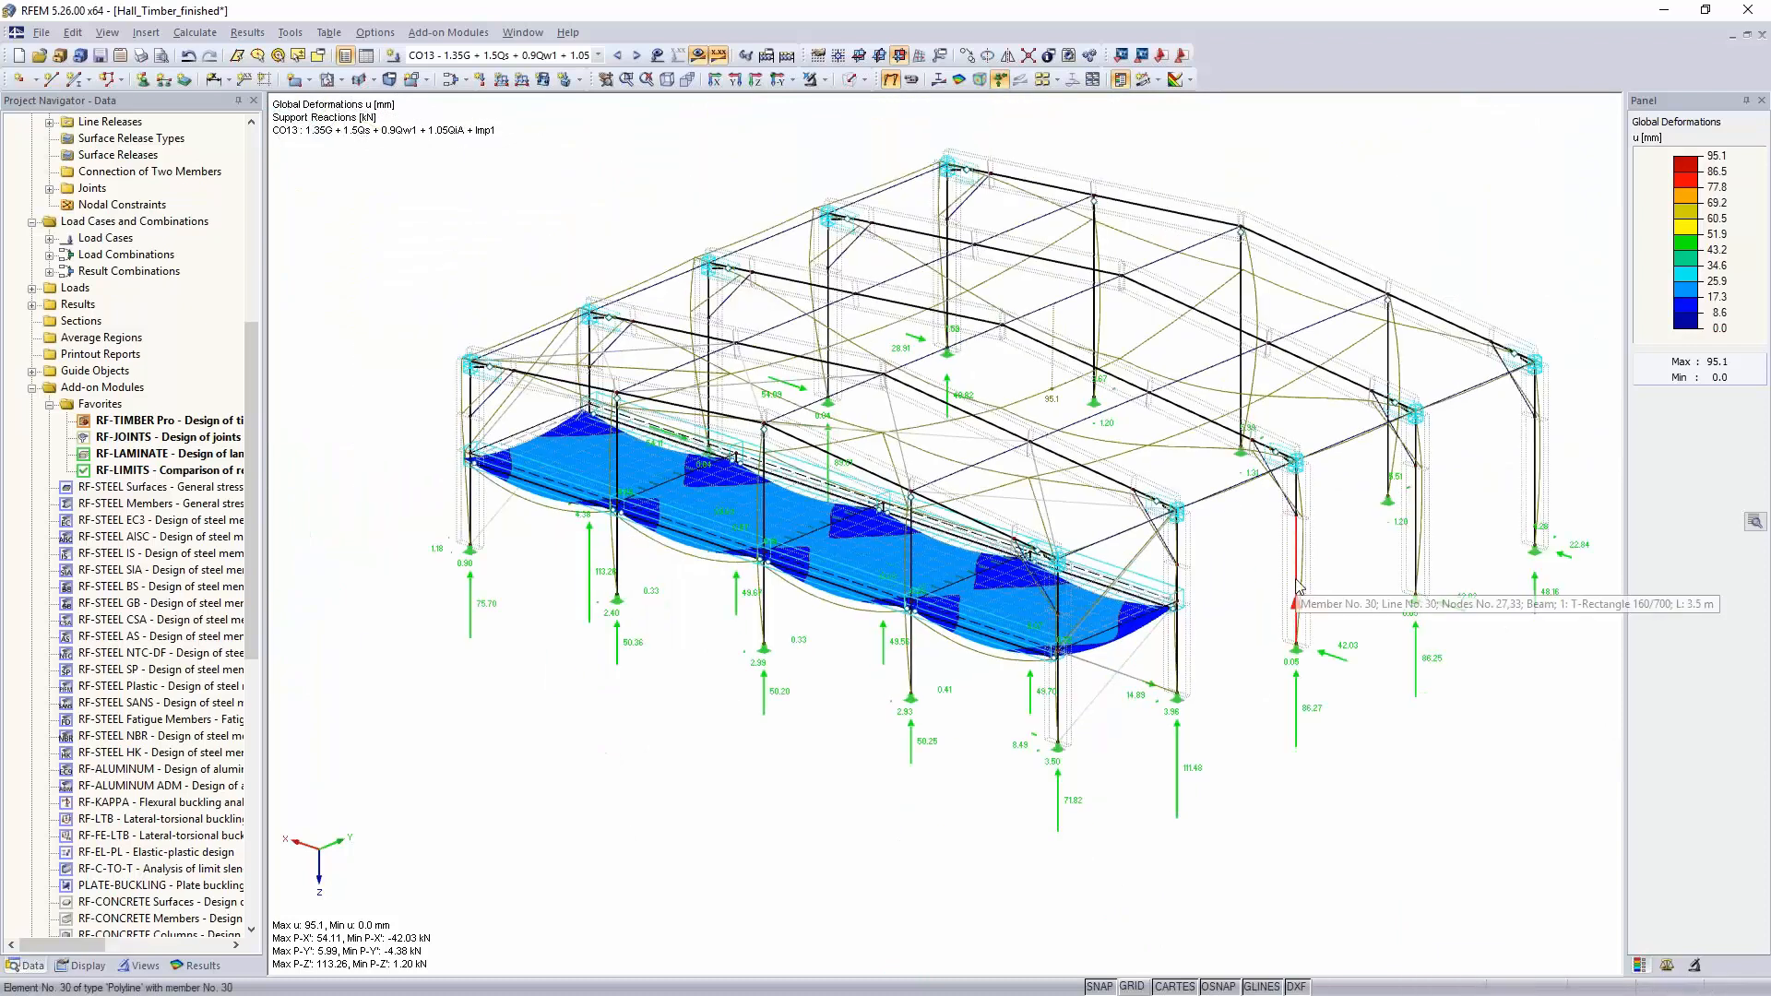